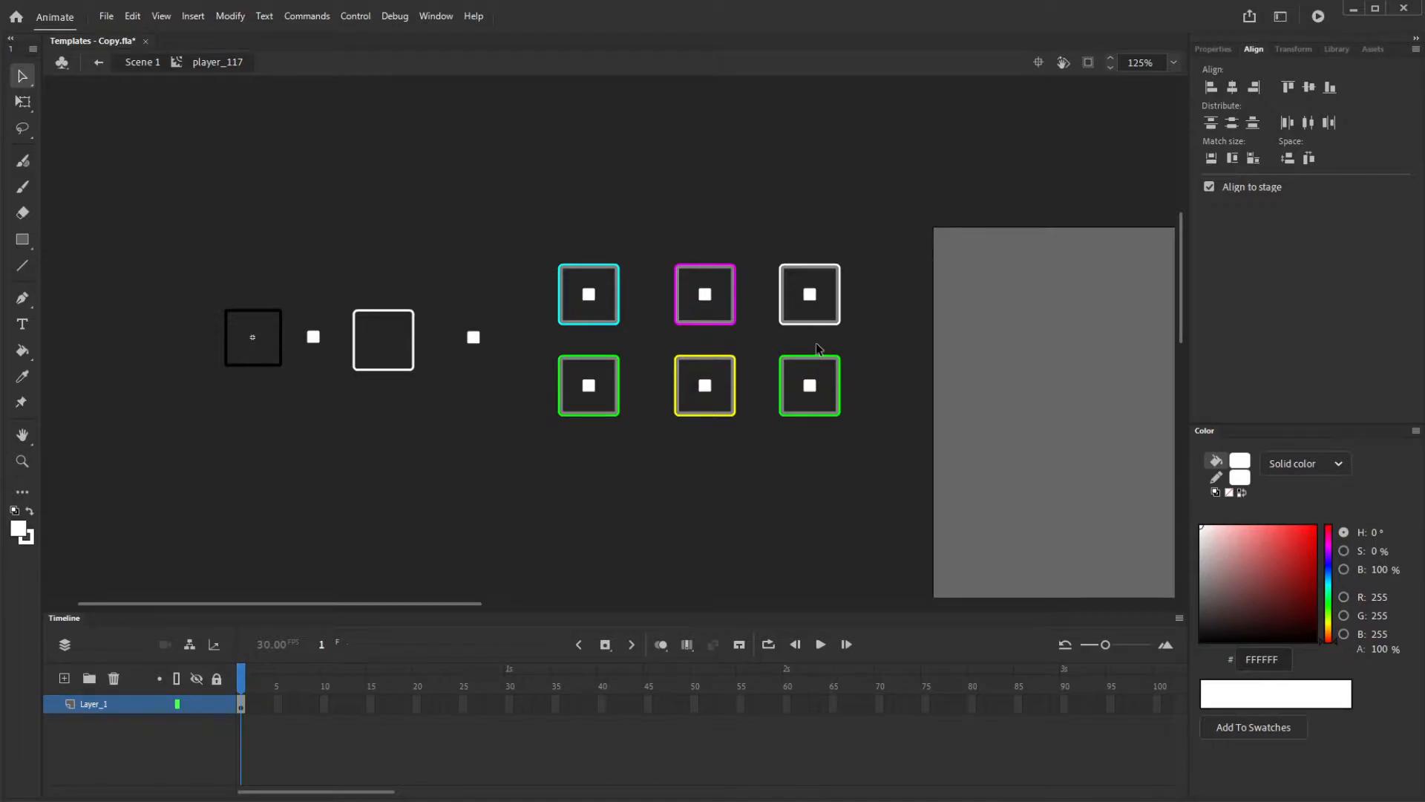
On a new layer, draw a white square beside the black frame and delete its outline
{"action": "left_click", "coordinate": [65, 678]}
{"action": "key", "text": "r"}
{"action": "scroll", "coordinate": [89, 342], "scroll_direction": "up", "scroll_amount": 3}
{"action": "left_click_drag", "start_coordinate": [174, 294], "coordinate": [281, 401]}
{"action": "key", "text": "v"}
{"action": "left_click", "coordinate": [280, 401]}
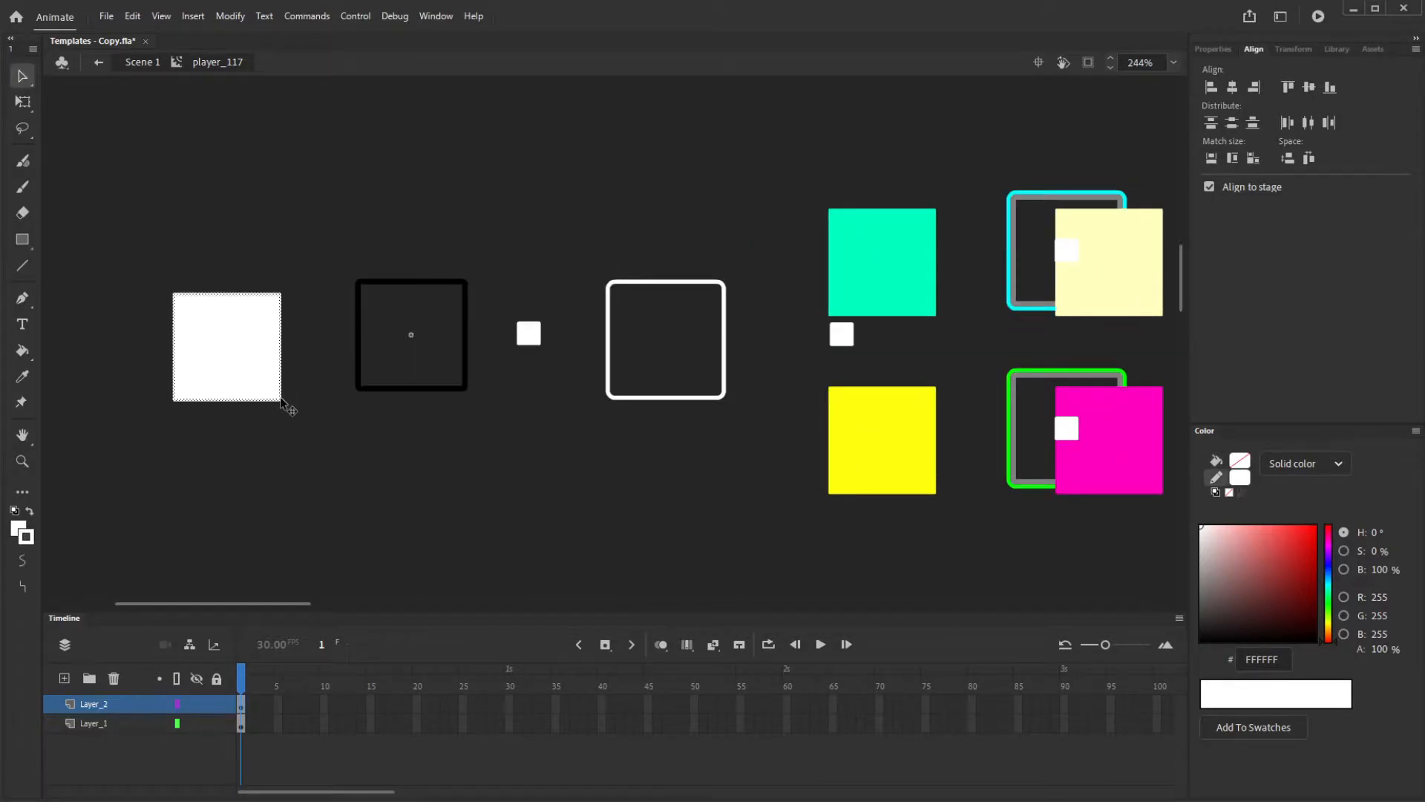
{"action": "key", "text": "Delete"}
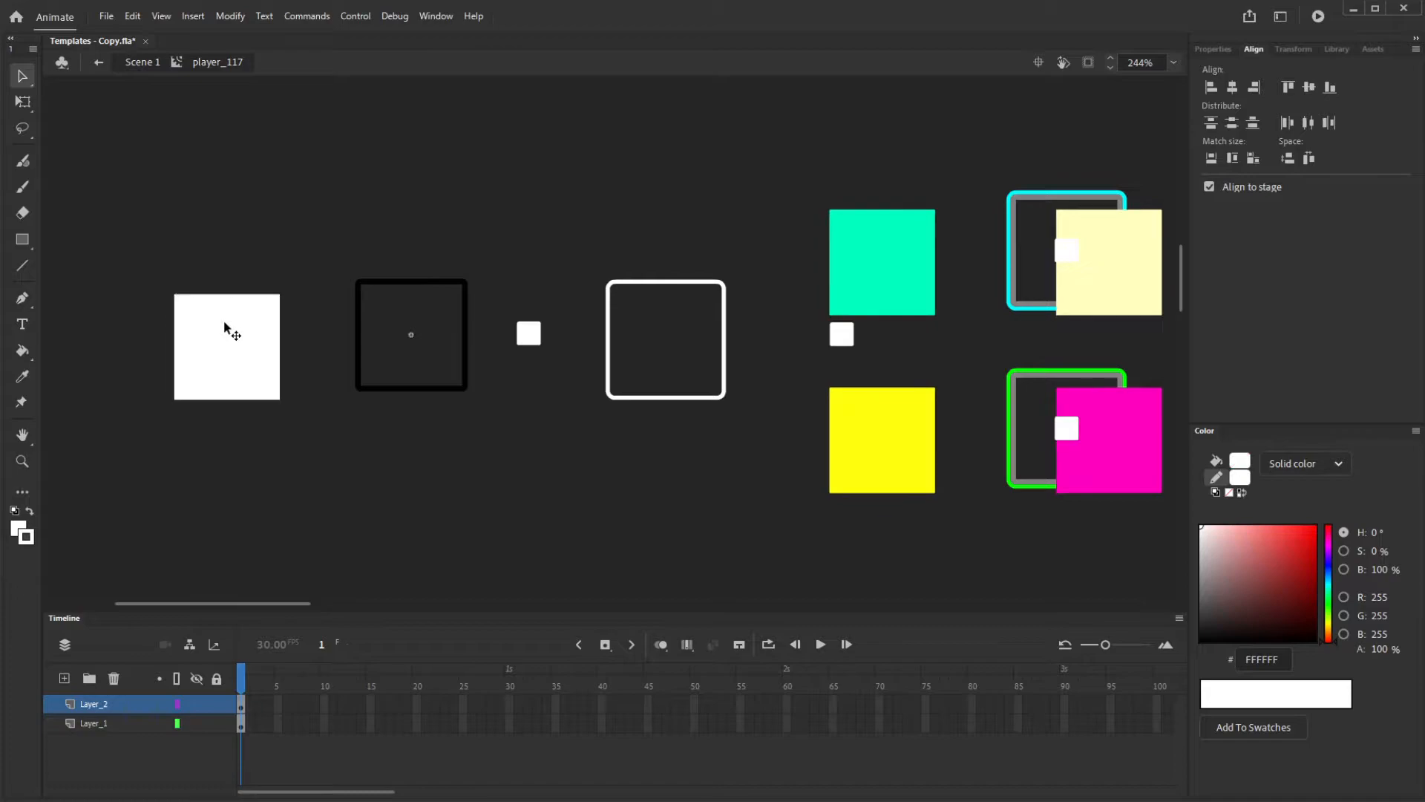
Align the white square's right edge to the black frame's centre point, centre it vertically, and convert it to a movie clip symbol
{"action": "left_click", "coordinate": [261, 389]}
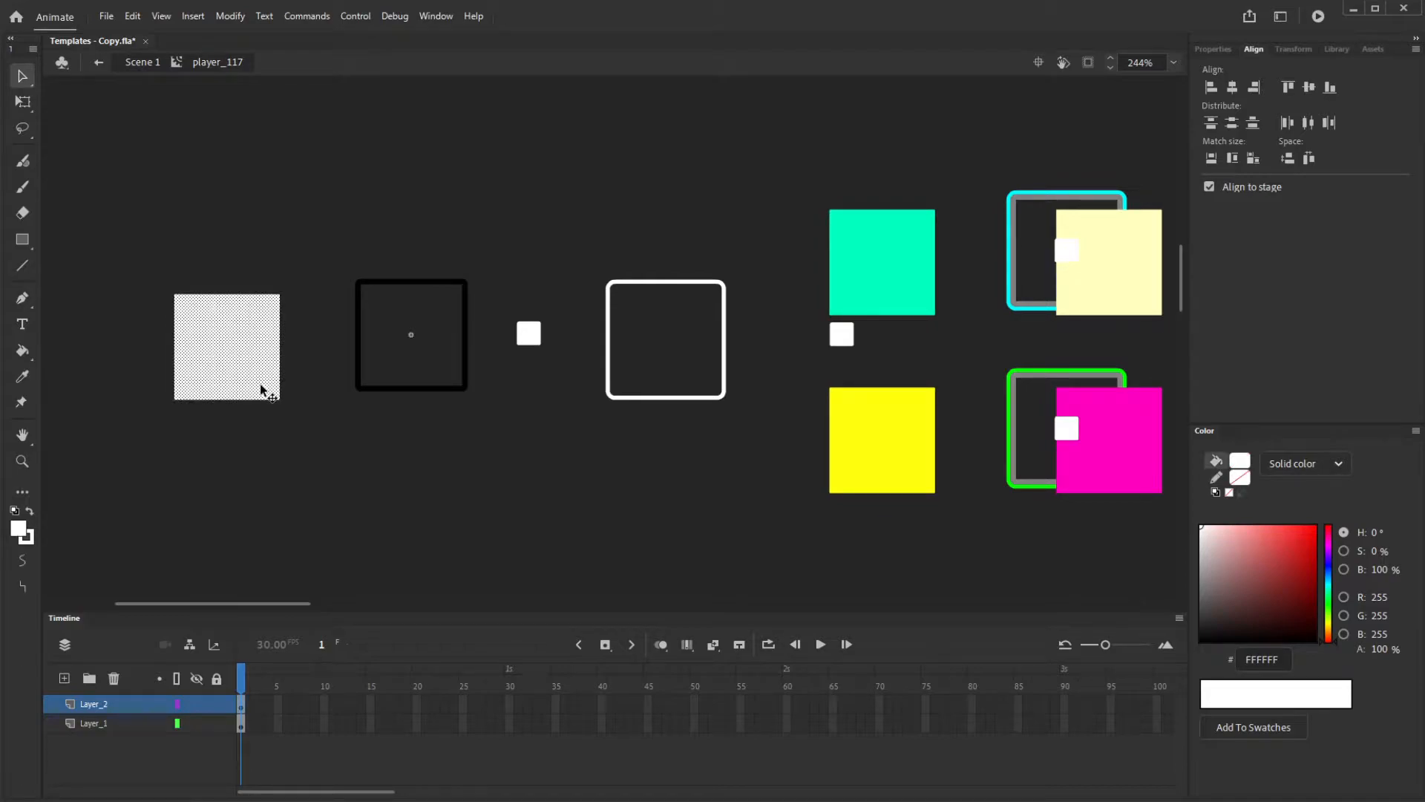
{"action": "left_click", "coordinate": [1254, 85]}
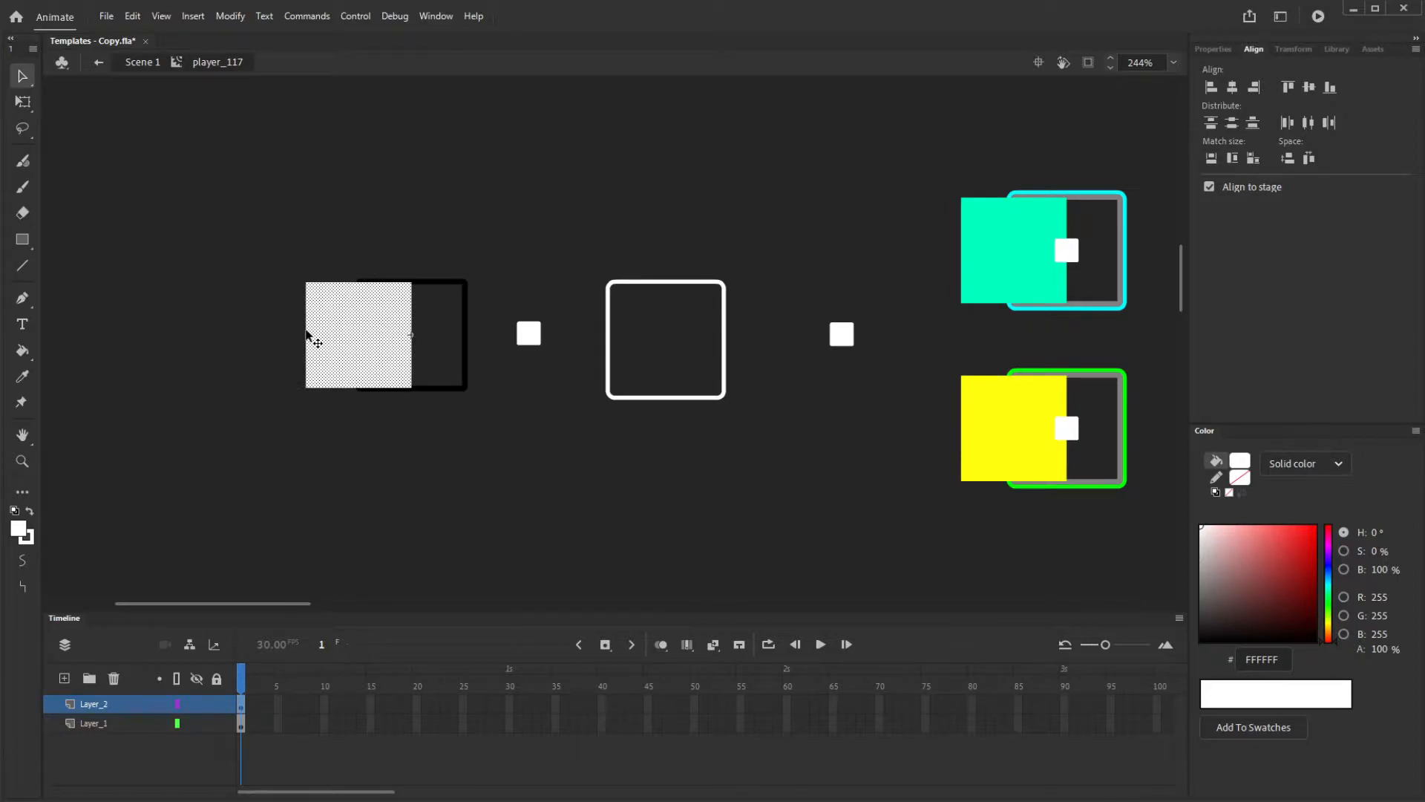
{"action": "key", "text": "ctrl+g"}
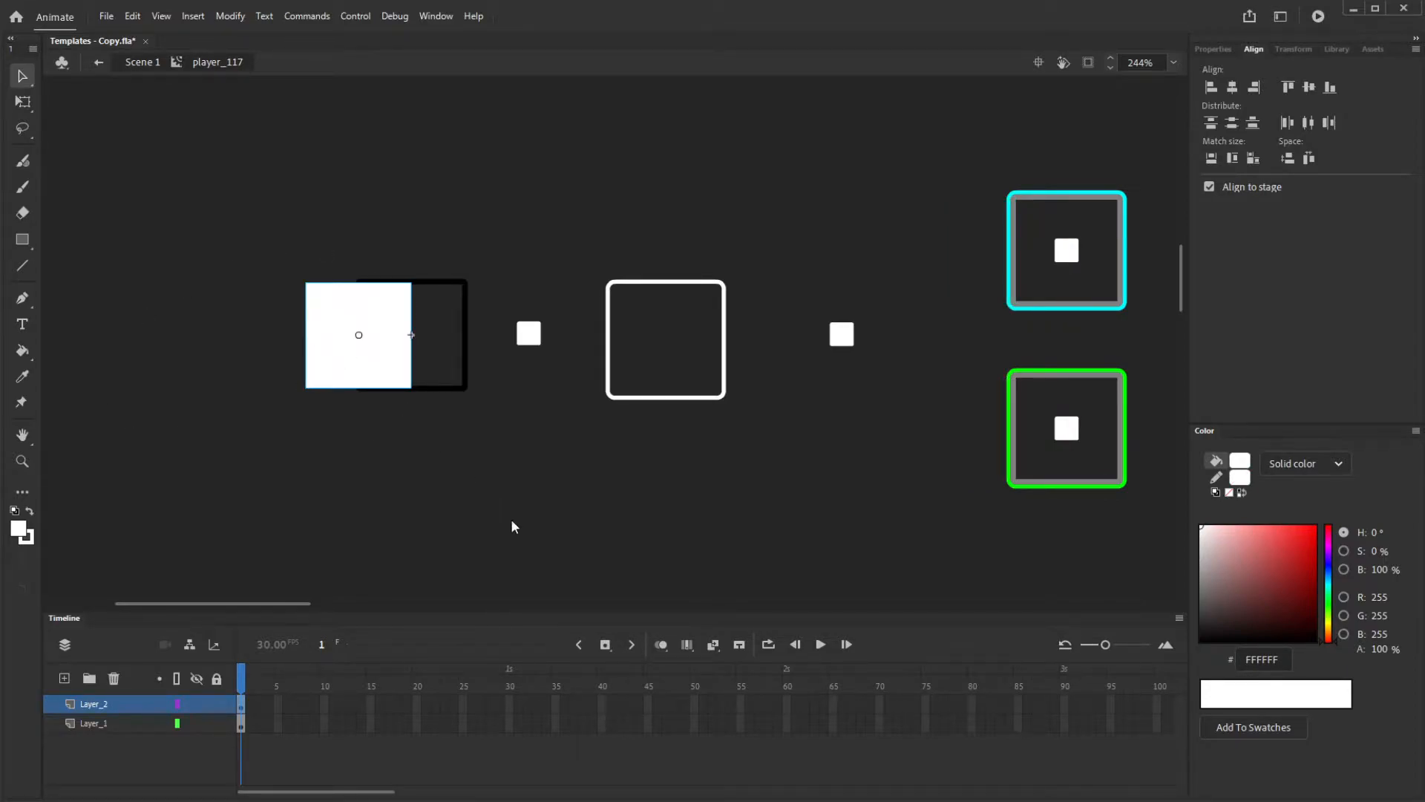
Paste a copy of the square symbol rotated 90° clockwise, centred horizontally with its bottom edge on the frame's centre point
{"action": "left_click", "coordinate": [602, 523]}
{"action": "left_click", "coordinate": [357, 349]}
{"action": "key", "text": "ctrl+c"}
{"action": "key", "text": "ctrl+v"}
{"action": "left_click", "coordinate": [1233, 88]}
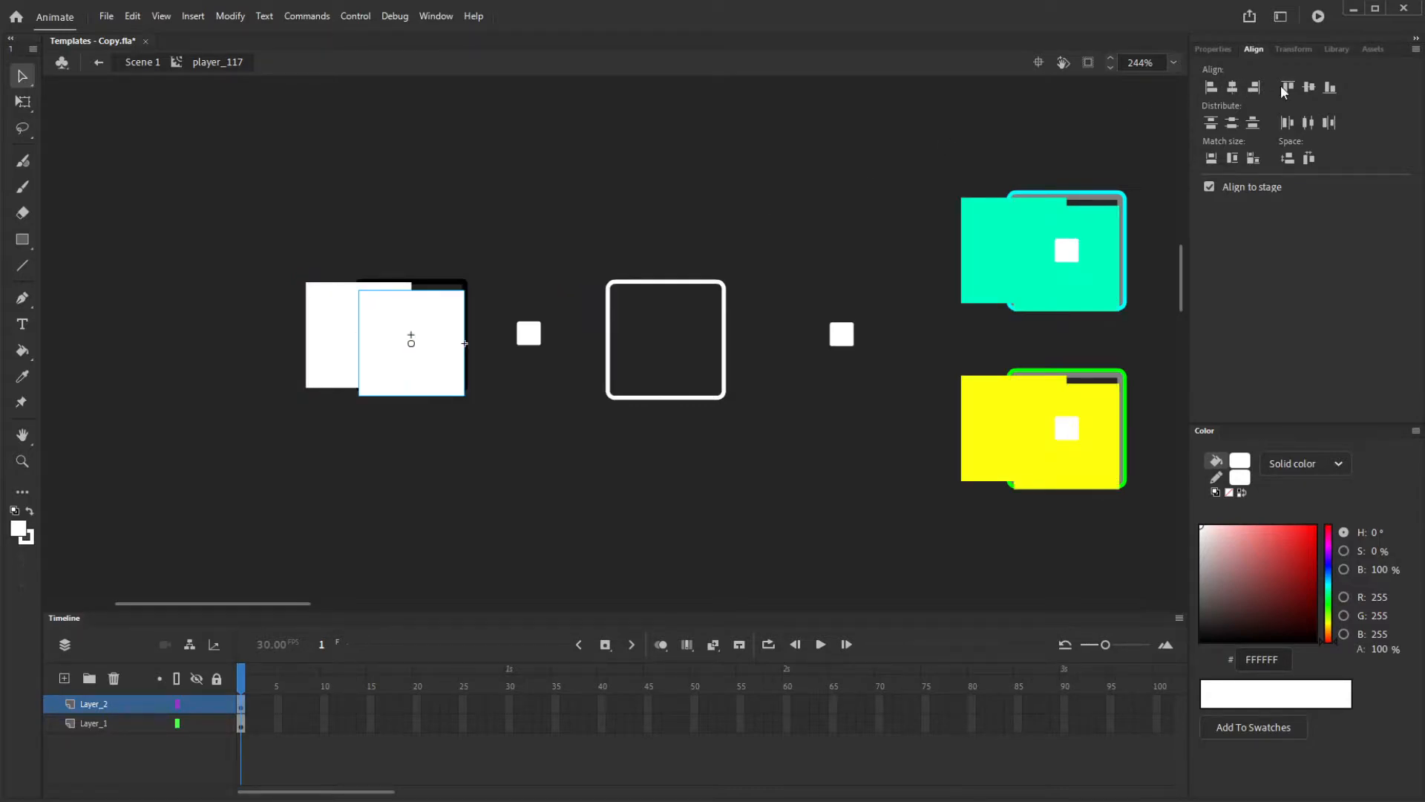
{"action": "left_click", "coordinate": [1328, 83]}
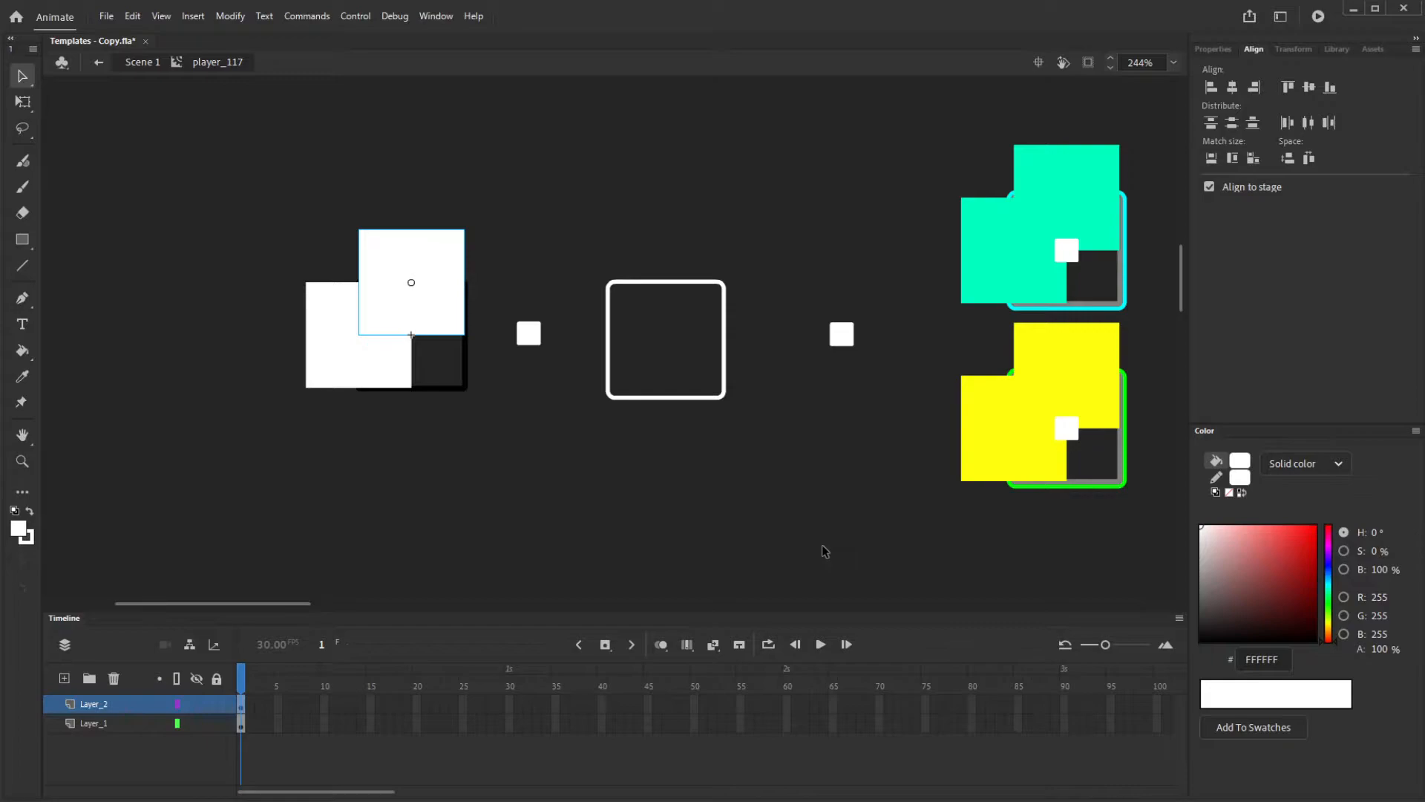
Paste two more copies, each rotated a further 90° clockwise, aligned to the right of and below the frame's centre point
{"action": "key", "text": "ctrl+v"}
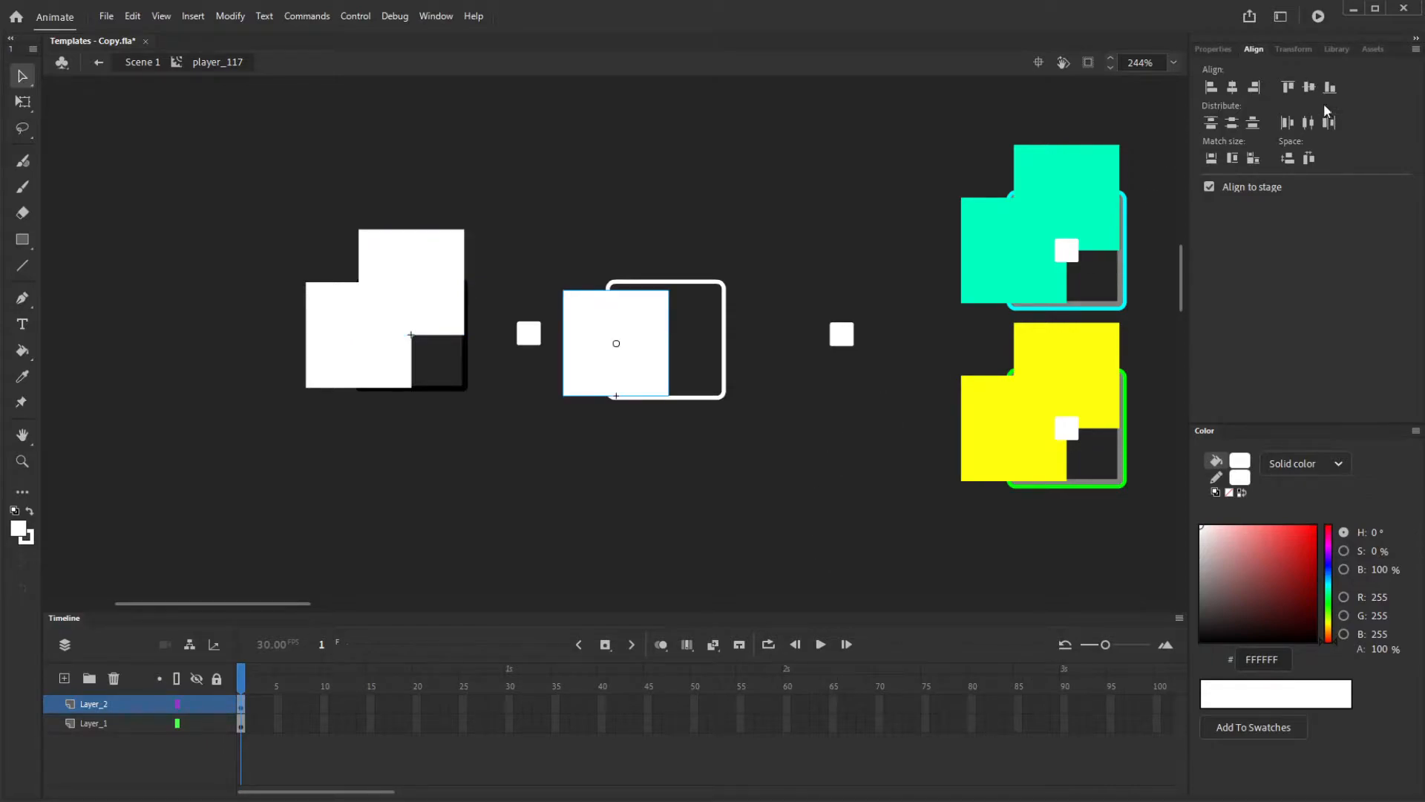
{"action": "left_click", "coordinate": [1314, 85]}
{"action": "left_click", "coordinate": [1209, 87]}
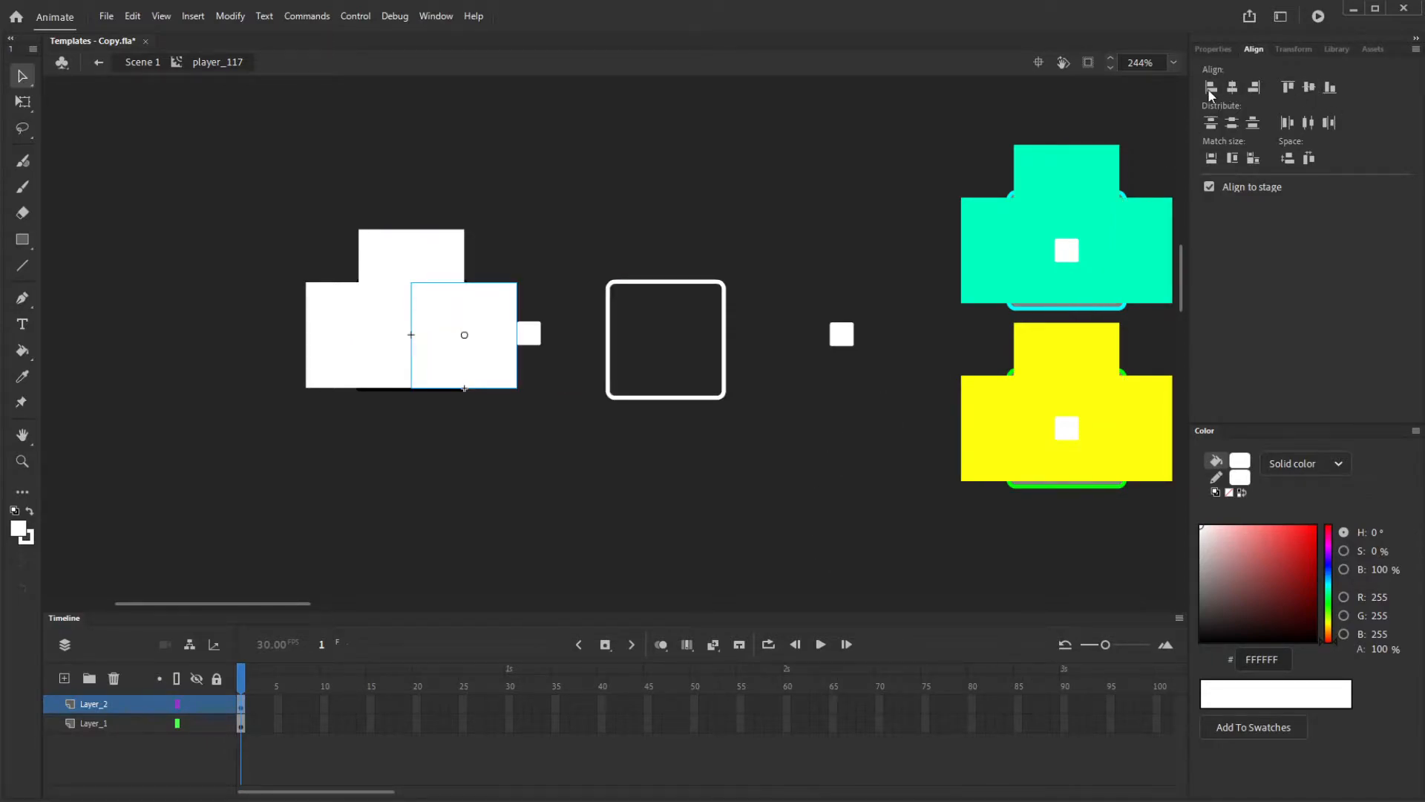
{"action": "key", "text": "ctrl+z"}
{"action": "left_click", "coordinate": [1233, 87]}
{"action": "left_click", "coordinate": [1288, 87]}
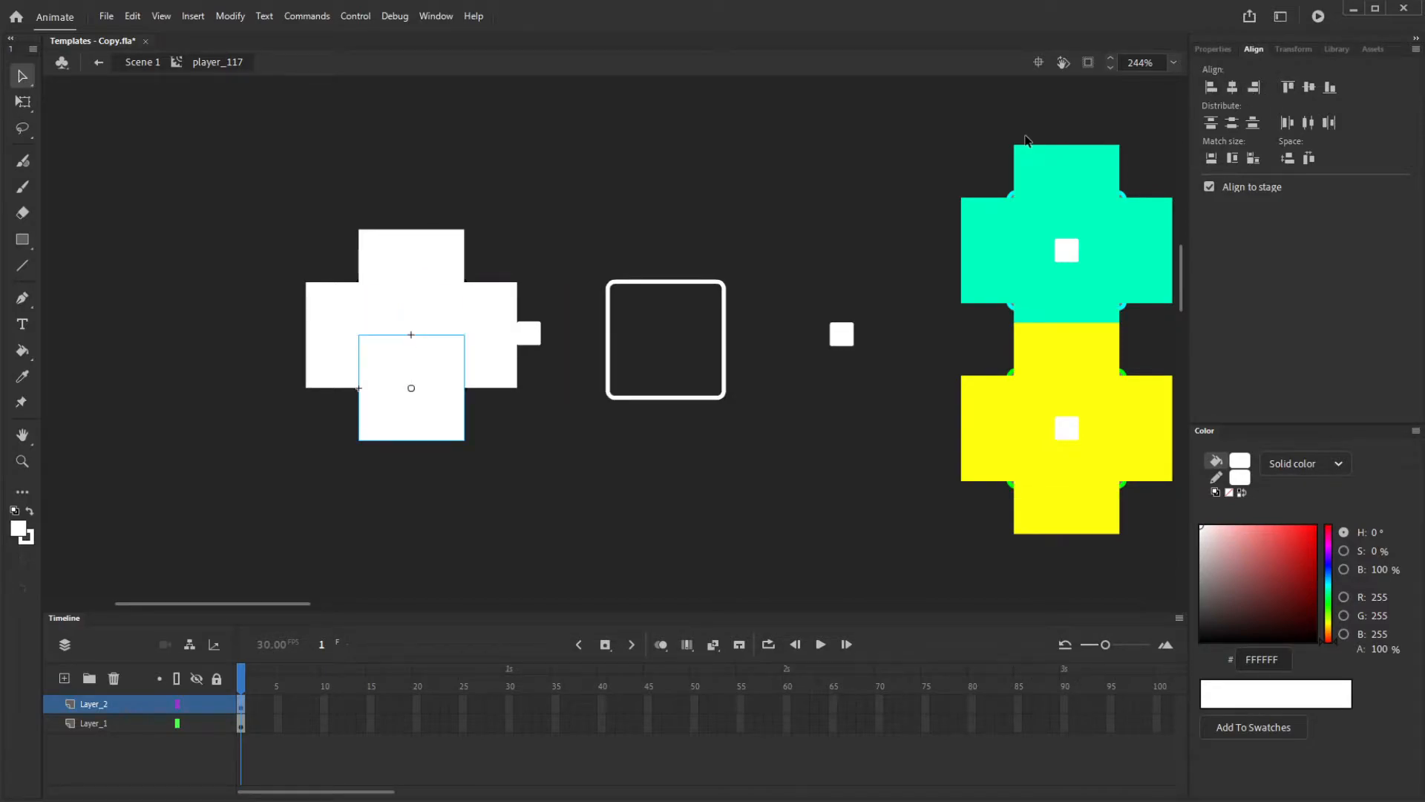
Open the left square's symbol for editing and delete the white square inside it
{"action": "left_click", "coordinate": [582, 465]}
{"action": "double_click", "coordinate": [337, 337]}
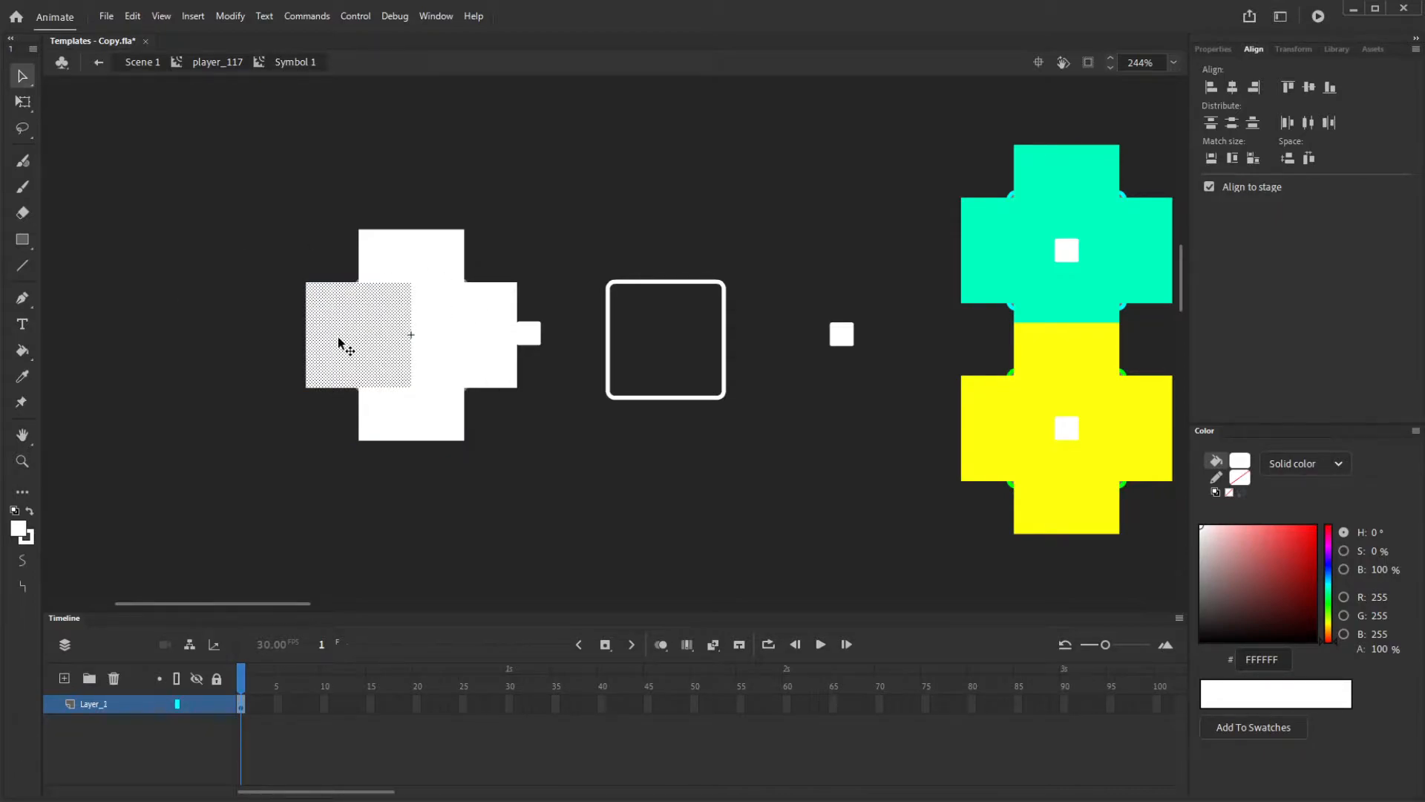
Draw a black line with stroke size 2 in the frame's upper-left quarter and bend it into an outward curve
{"action": "key", "text": "n"}
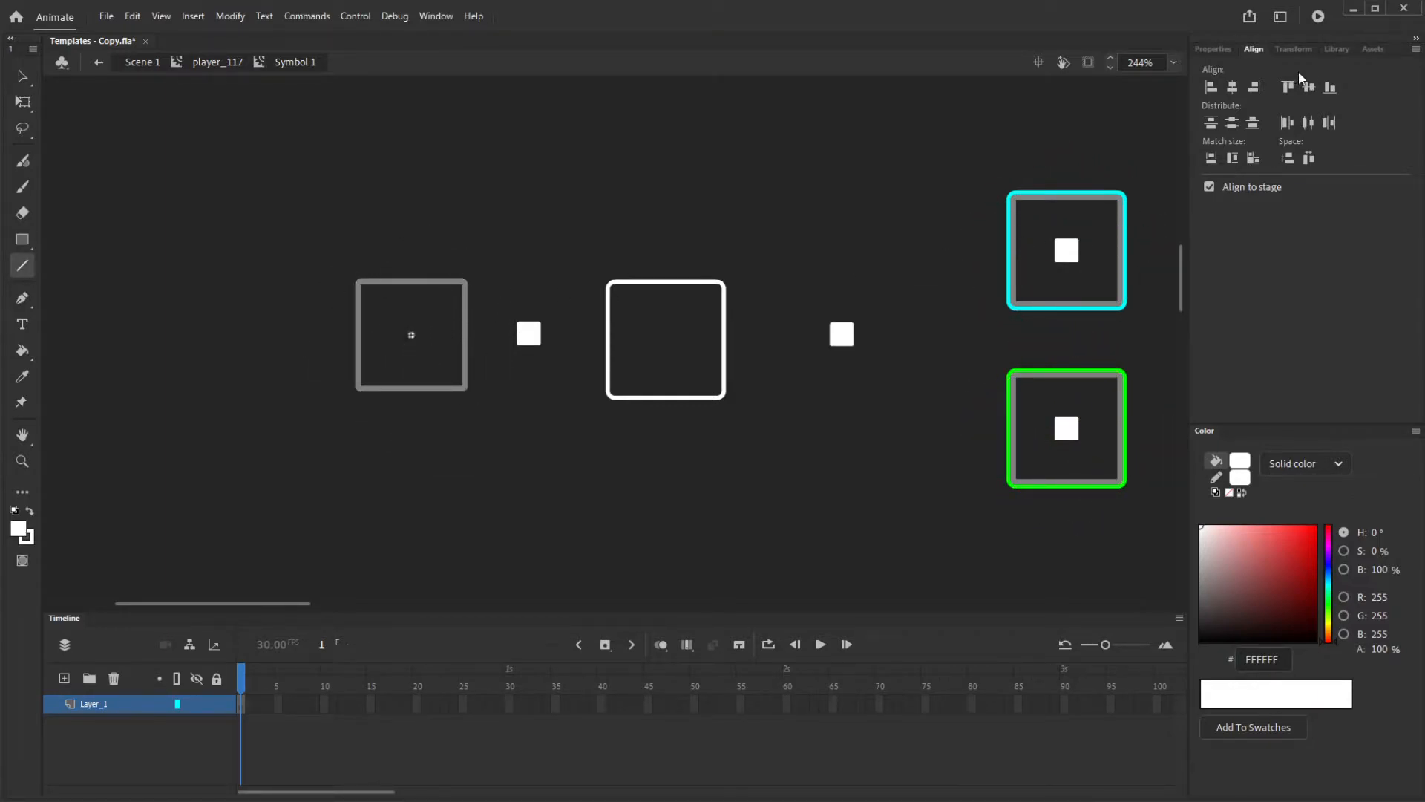
{"action": "left_click", "coordinate": [1201, 50]}
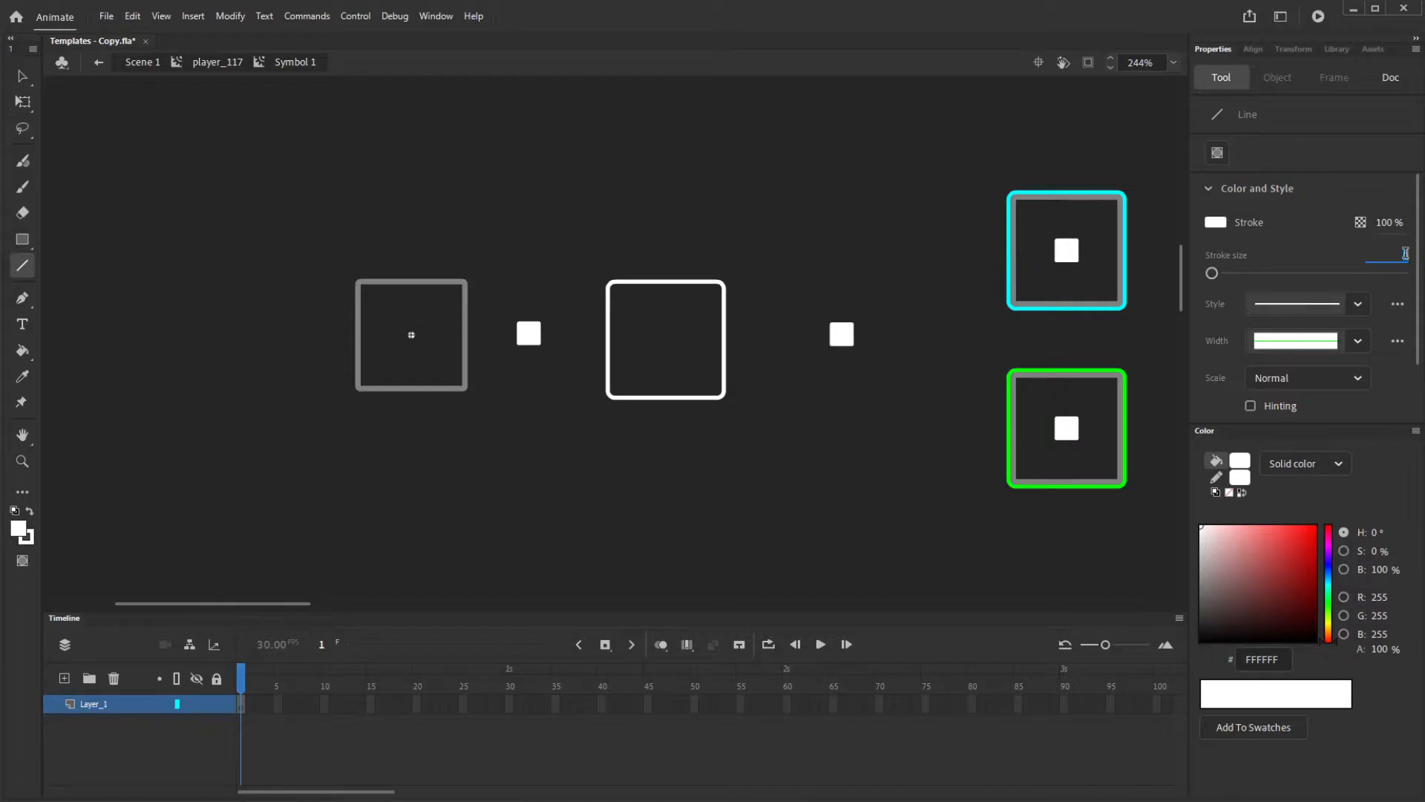
{"action": "left_click", "coordinate": [1214, 225]}
{"action": "left_click", "coordinate": [979, 270]}
{"action": "left_click_drag", "start_coordinate": [319, 245], "coordinate": [490, 417]}
{"action": "mouse_move", "coordinate": [521, 313]}
{"action": "left_mouse_down"}
{"action": "mouse_move", "coordinate": [566, 233]}
{"action": "mouse_move", "coordinate": [625, 221]}
{"action": "left_mouse_up"}
{"action": "key", "text": "v"}
{"action": "left_click_drag", "start_coordinate": [570, 268], "coordinate": [497, 252]}
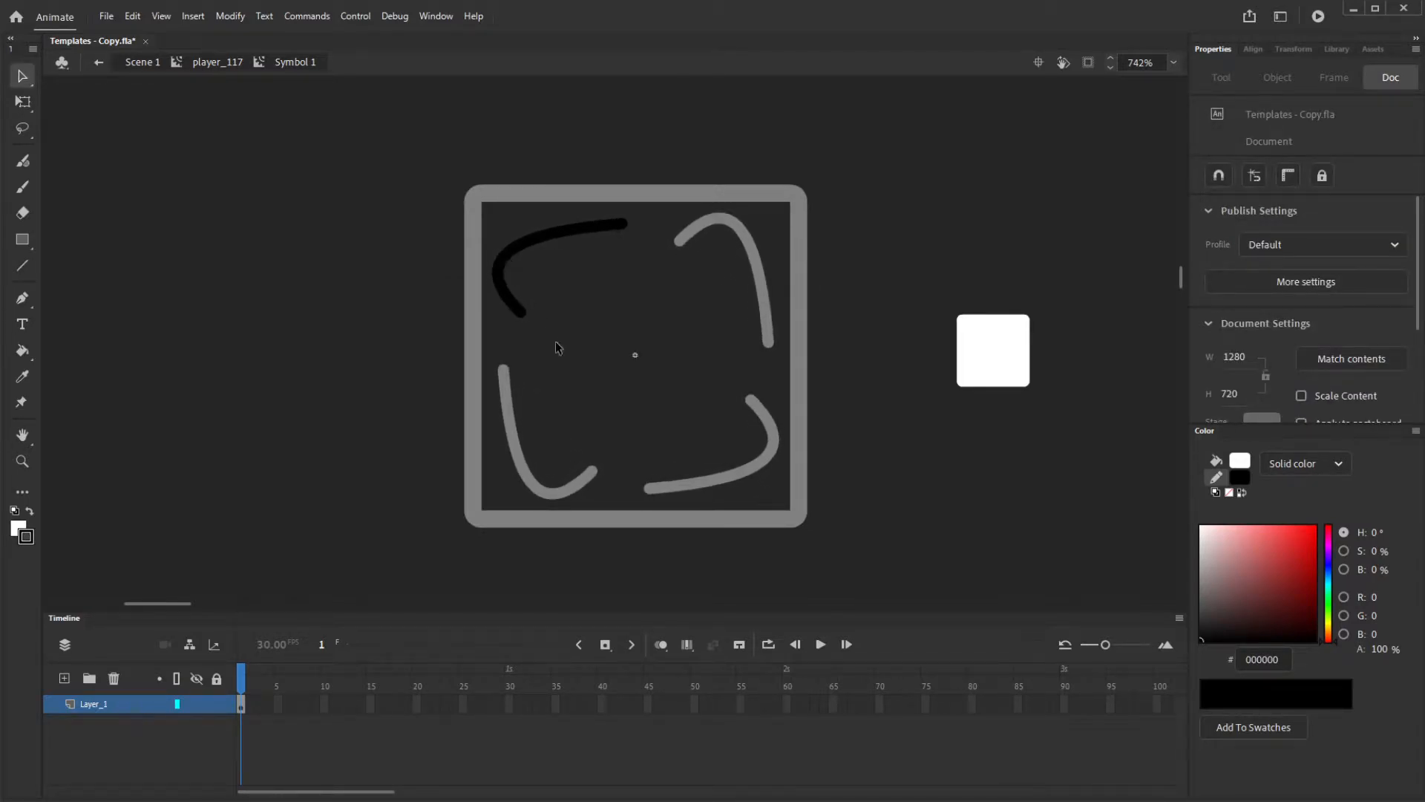
Draw a diagonal line crossing the first curve's lower end, curving to the frame's left side and back inwards as a pointed shape
{"action": "key", "text": "n"}
{"action": "mouse_move", "coordinate": [576, 359]}
{"action": "left_mouse_down"}
{"action": "mouse_move", "coordinate": [570, 254]}
{"action": "mouse_move", "coordinate": [527, 344]}
{"action": "mouse_move", "coordinate": [501, 352]}
{"action": "left_mouse_up"}
{"action": "key", "text": "v"}
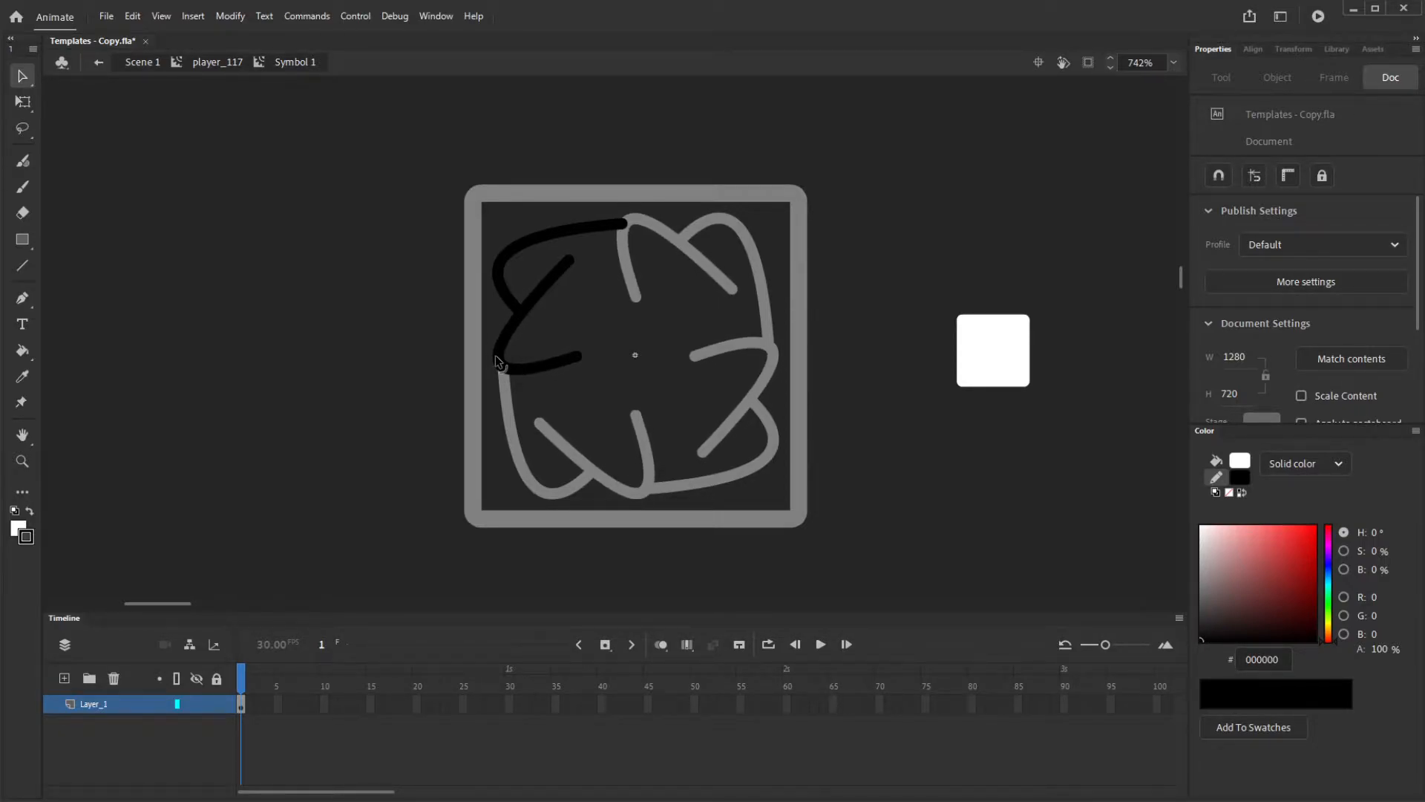
Draw a small black-outlined circle at the inner end of the pointed shape and delete its white fill
{"action": "key", "text": "o"}
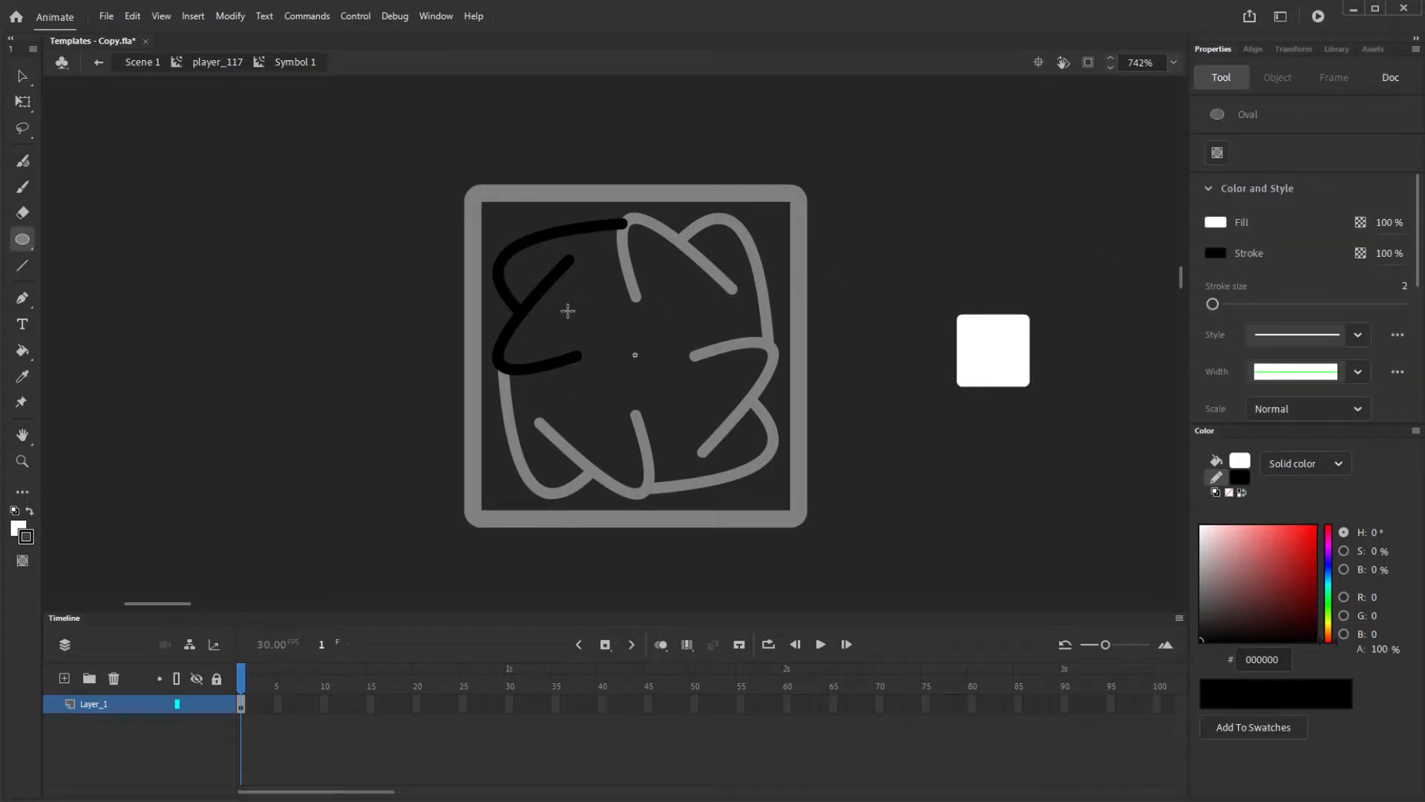
{"action": "left_click_drag", "start_coordinate": [566, 312], "coordinate": [616, 358]}
{"action": "key", "text": "v"}
{"action": "left_click", "coordinate": [588, 329]}
{"action": "key", "text": "Delete"}
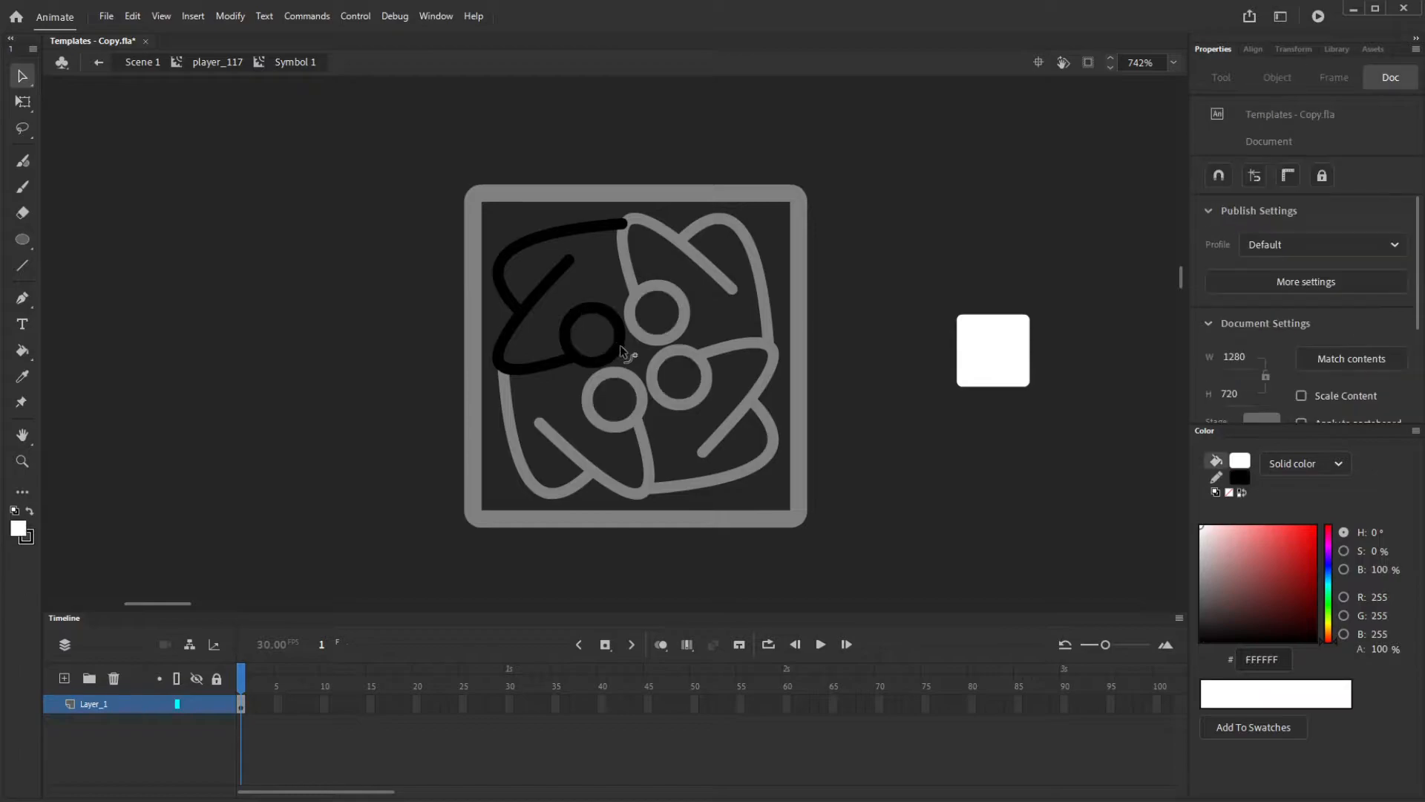
Enlarge the circle to about 10.55 by 10.5 and shift it slightly up and left onto the end of the lower curve
{"action": "left_click", "coordinate": [614, 353]}
{"action": "left_click_drag", "start_coordinate": [614, 353], "coordinate": [606, 344]}
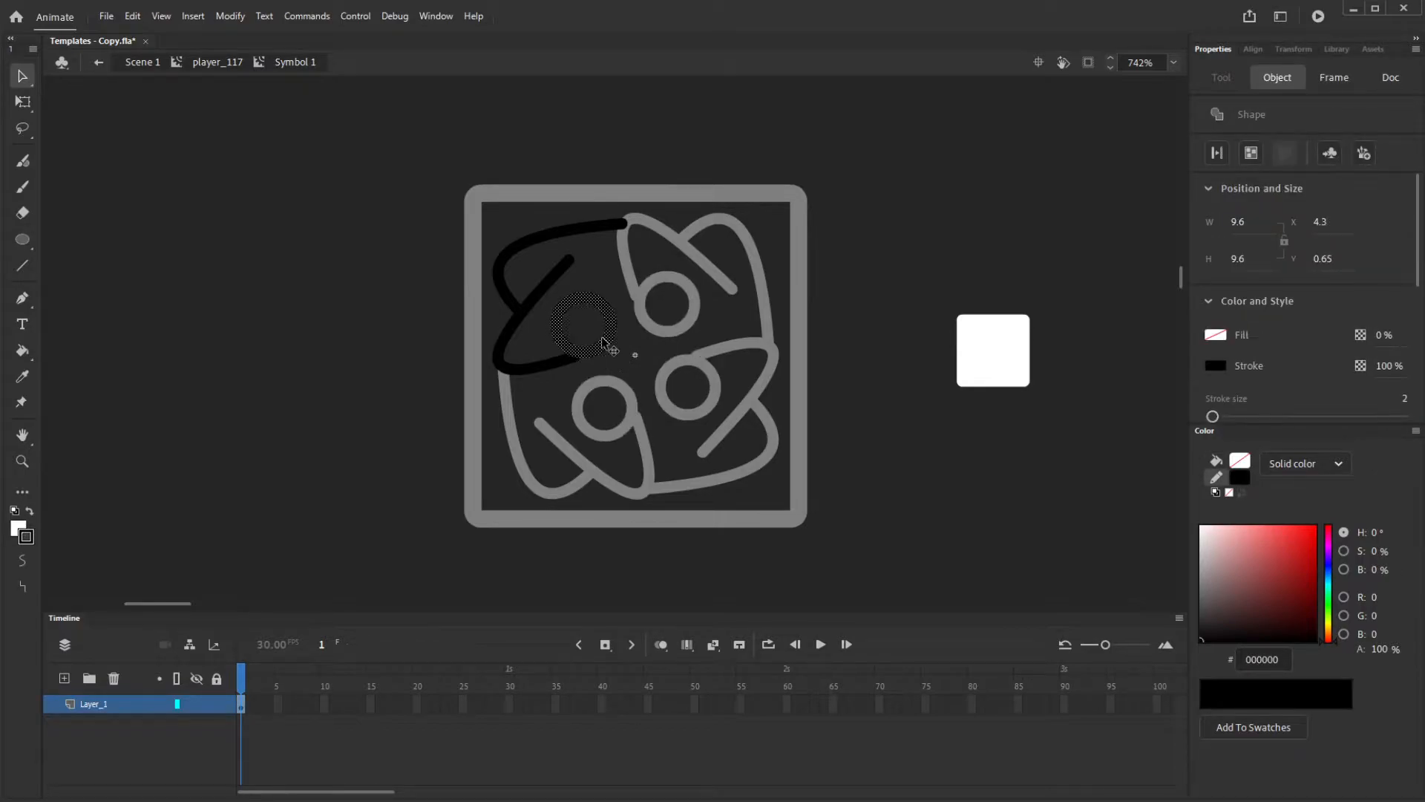
{"action": "key", "text": "q"}
{"action": "mouse_move", "coordinate": [622, 287]}
{"action": "left_mouse_down"}
{"action": "mouse_move", "coordinate": [643, 276]}
{"action": "mouse_move", "coordinate": [631, 287]}
{"action": "left_mouse_up"}
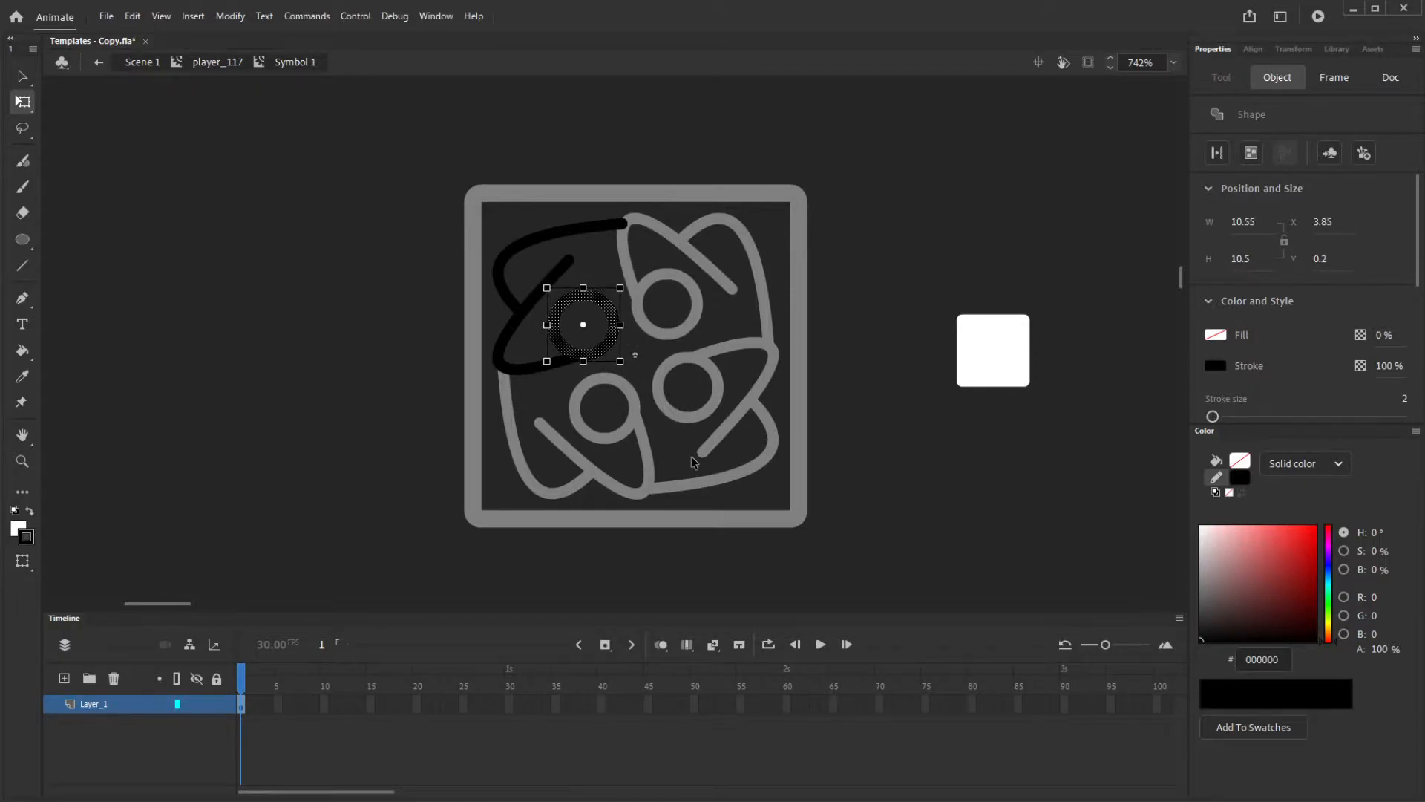
{"action": "key", "text": "Left"}
{"action": "key", "text": "Down"}
{"action": "key", "text": "Left"}
{"action": "key", "text": "Down"}
{"action": "key", "text": "Down"}
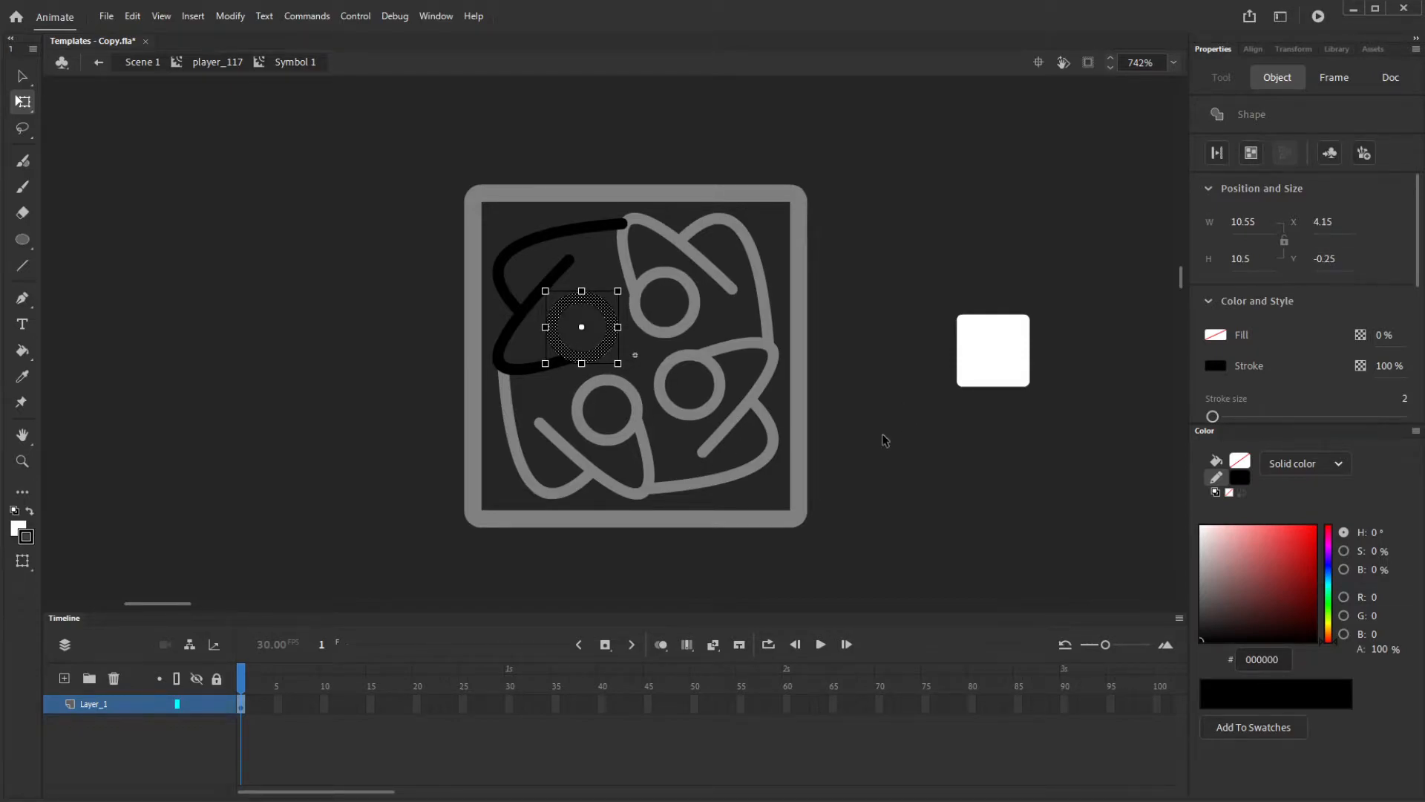
{"action": "left_click", "coordinate": [831, 466]}
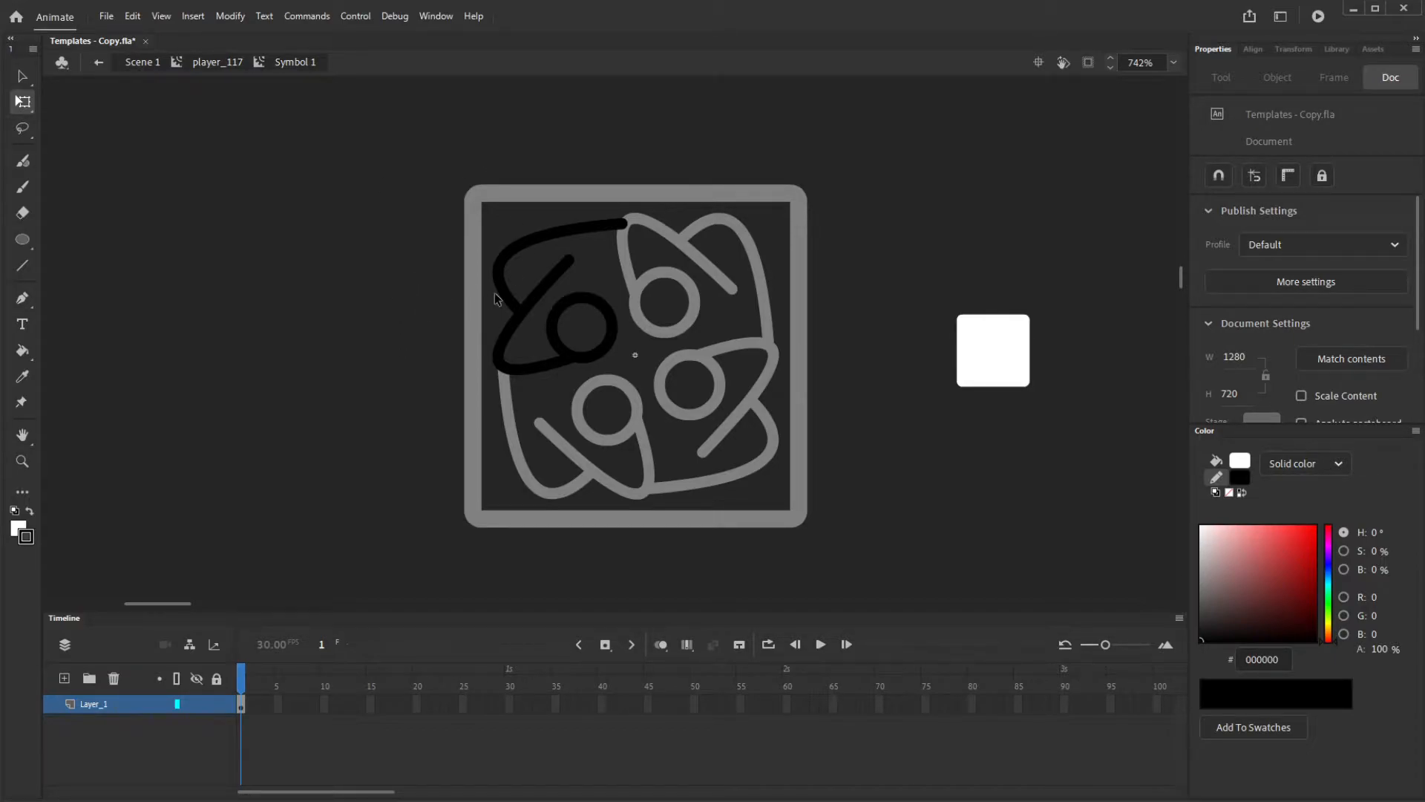
Draw an outer curved lobe around the frame's upper-left corner, joining both ends of the first curve and rounding its lower side
{"action": "key", "text": "n"}
{"action": "mouse_move", "coordinate": [499, 272]}
{"action": "left_mouse_down"}
{"action": "mouse_move", "coordinate": [468, 241]}
{"action": "mouse_move", "coordinate": [517, 198]}
{"action": "mouse_move", "coordinate": [555, 190]}
{"action": "mouse_move", "coordinate": [506, 201]}
{"action": "left_mouse_up"}
{"action": "key", "text": "v"}
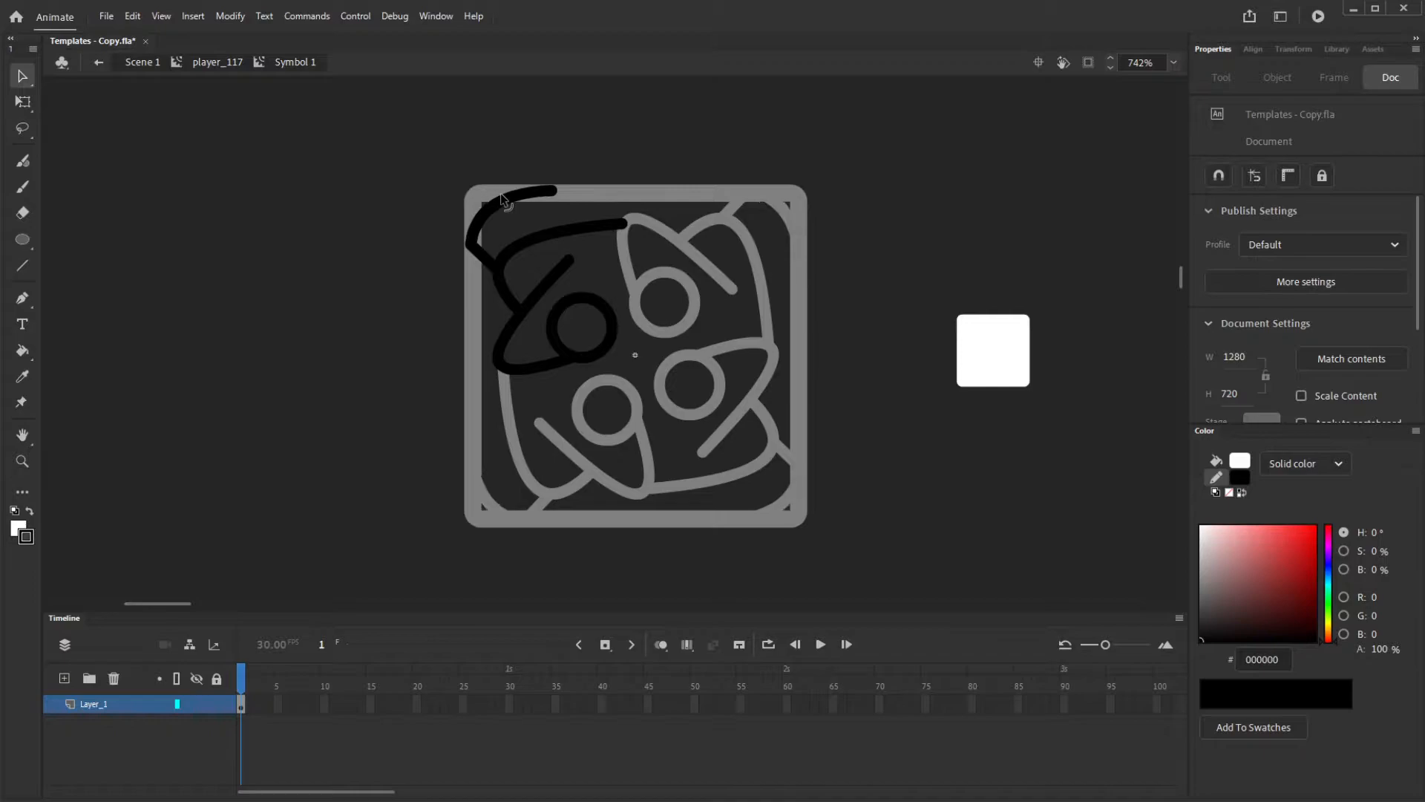
{"action": "key", "text": "n"}
{"action": "mouse_move", "coordinate": [551, 188]}
{"action": "left_mouse_down"}
{"action": "mouse_move", "coordinate": [620, 221]}
{"action": "mouse_move", "coordinate": [593, 199]}
{"action": "left_mouse_up"}
{"action": "key", "text": "v"}
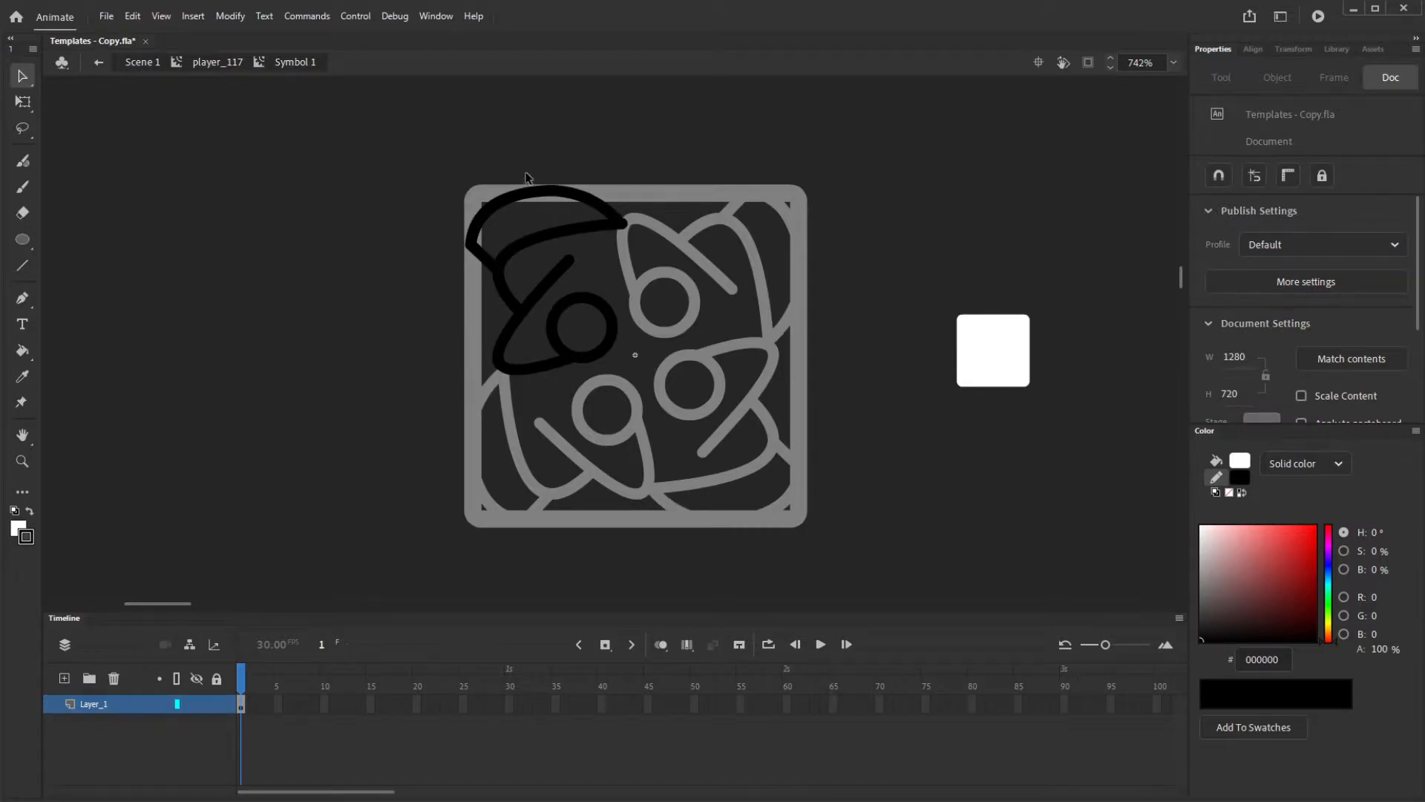
{"action": "left_click_drag", "start_coordinate": [483, 259], "coordinate": [475, 272]}
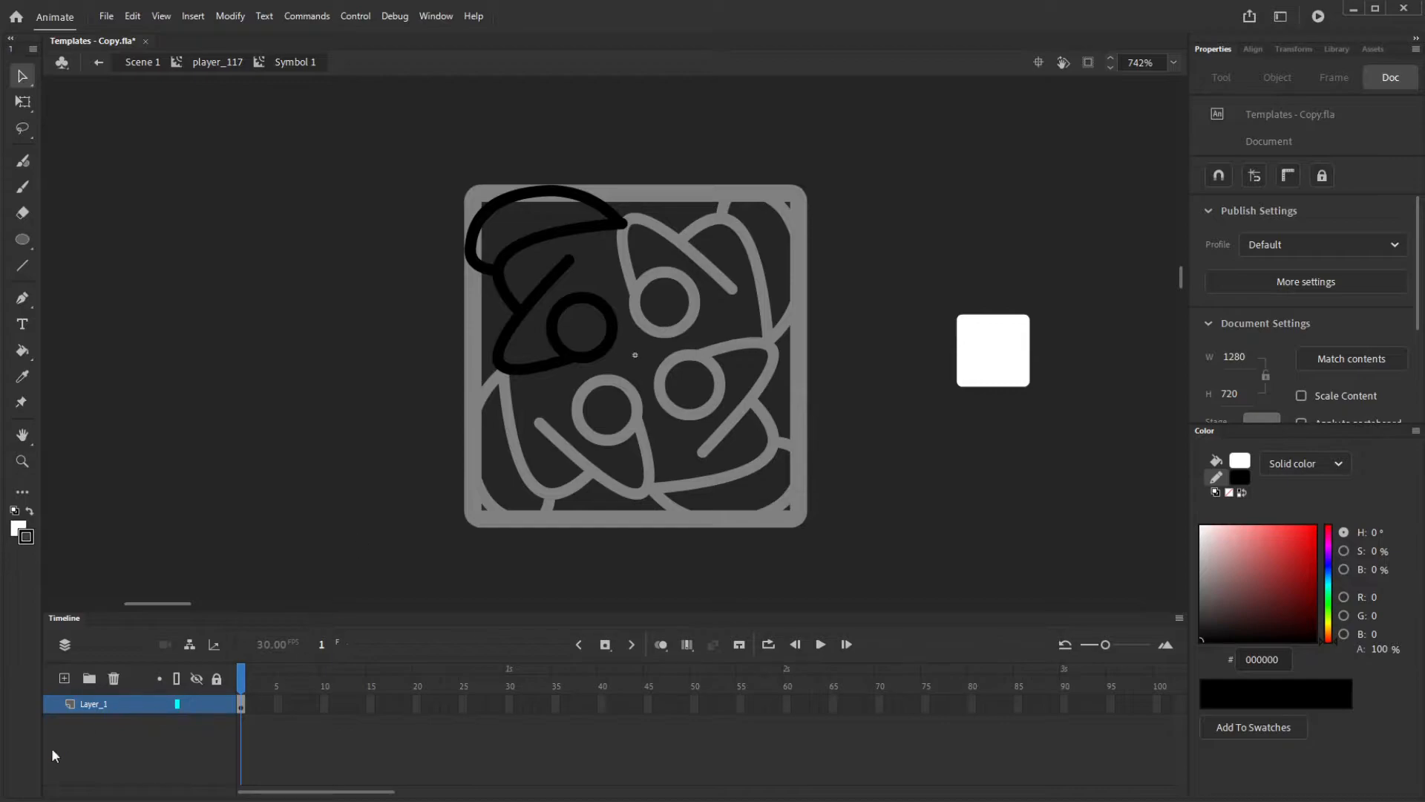
Leave the symbol and hide Layer_1 so only the four rotated pieces show
{"action": "double_click", "coordinate": [339, 512]}
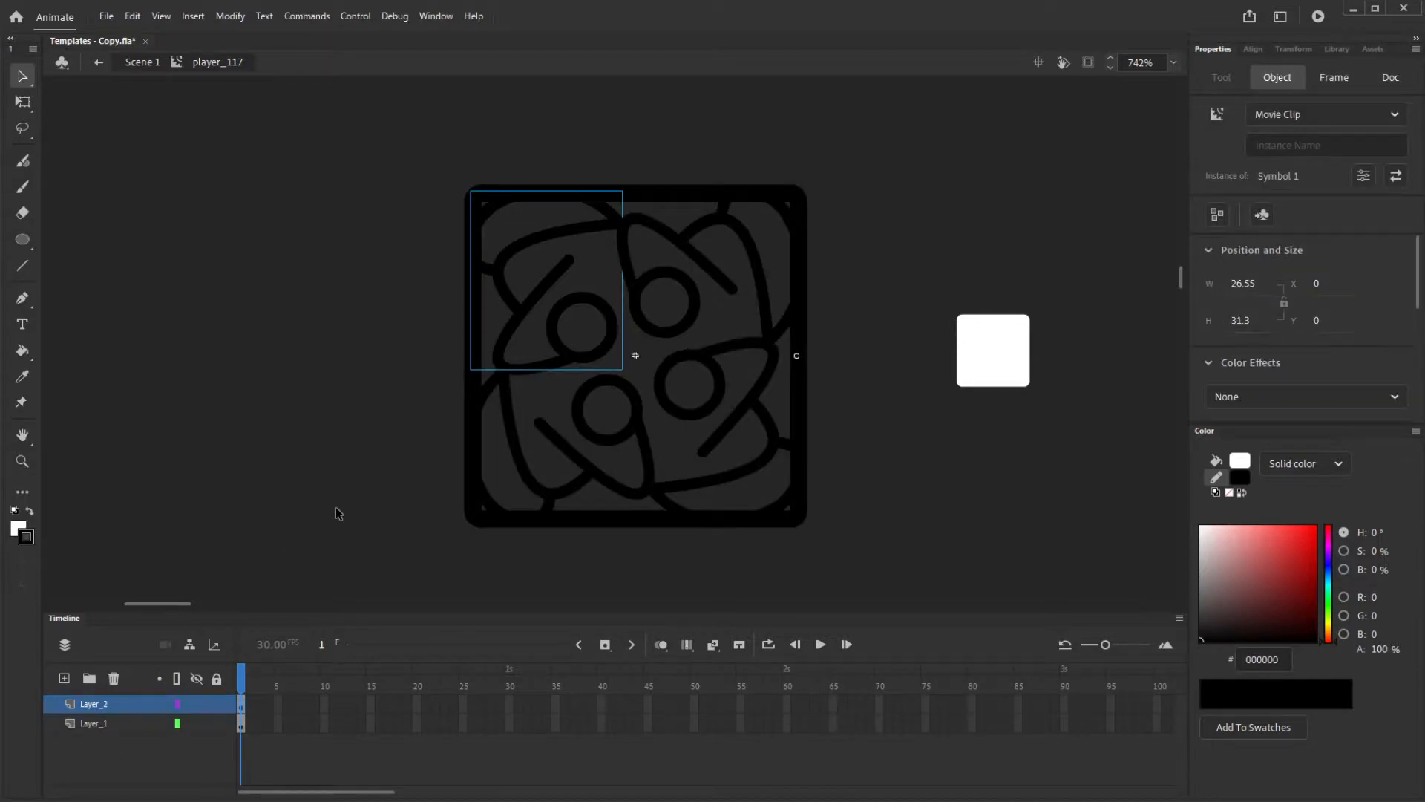
{"action": "left_click", "coordinate": [197, 723]}
{"action": "left_click", "coordinate": [424, 440]}
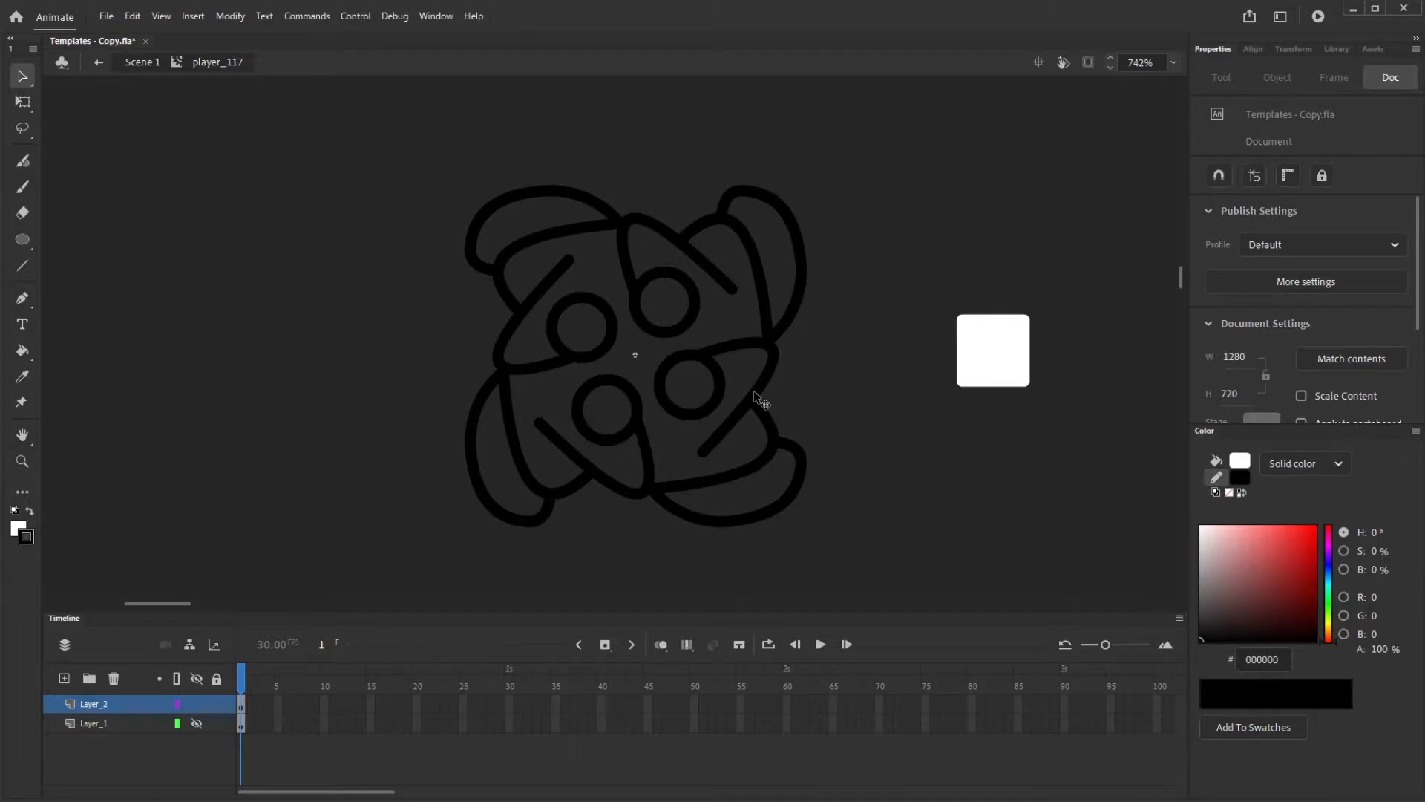
Open the lower-left piece and draw a short curved line joining the inner diagonal's open end to the adjacent long curve
{"action": "double_click", "coordinate": [539, 429]}
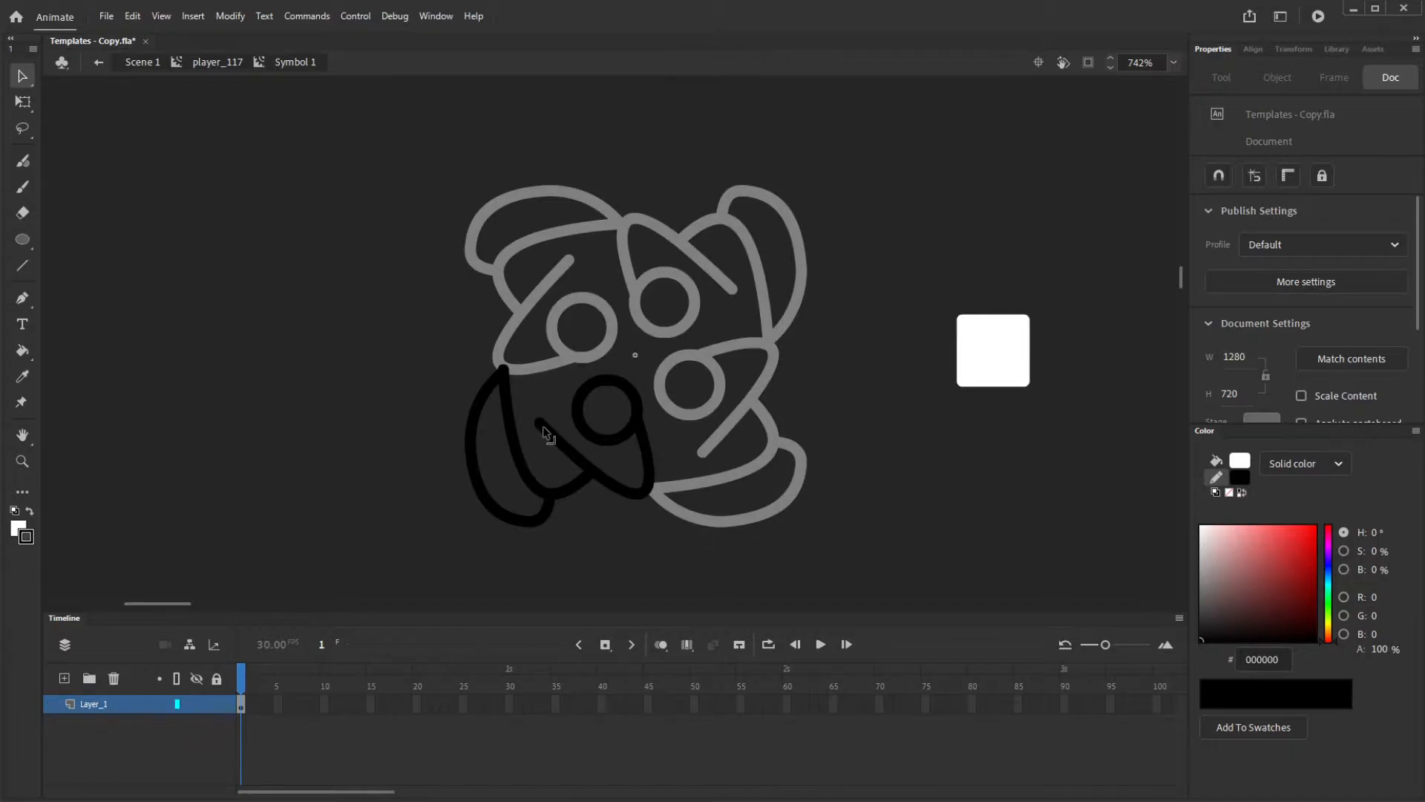
{"action": "key", "text": "n"}
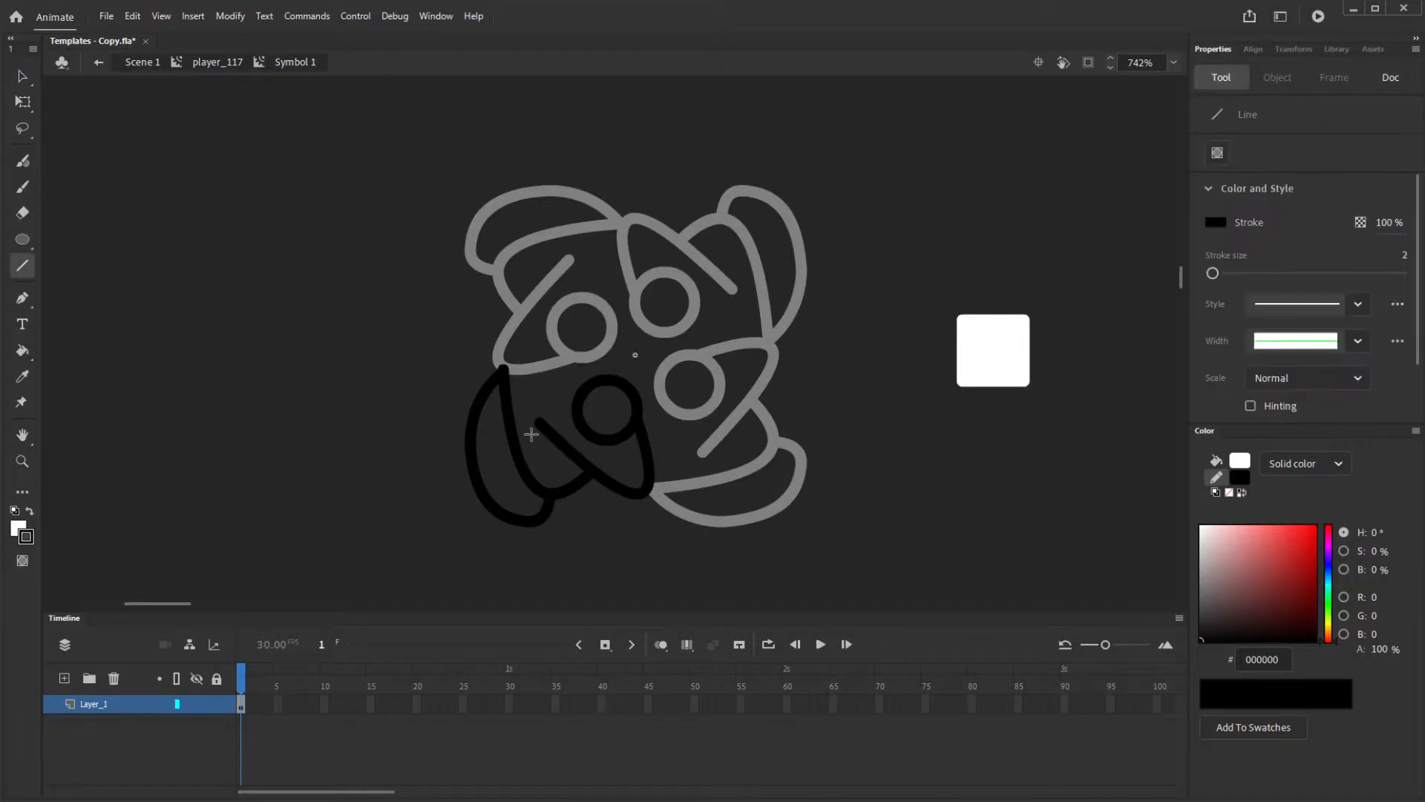
{"action": "mouse_move", "coordinate": [512, 436]}
{"action": "left_mouse_down"}
{"action": "mouse_move", "coordinate": [542, 421]}
{"action": "mouse_move", "coordinate": [523, 413]}
{"action": "left_mouse_up"}
{"action": "key", "text": "v"}
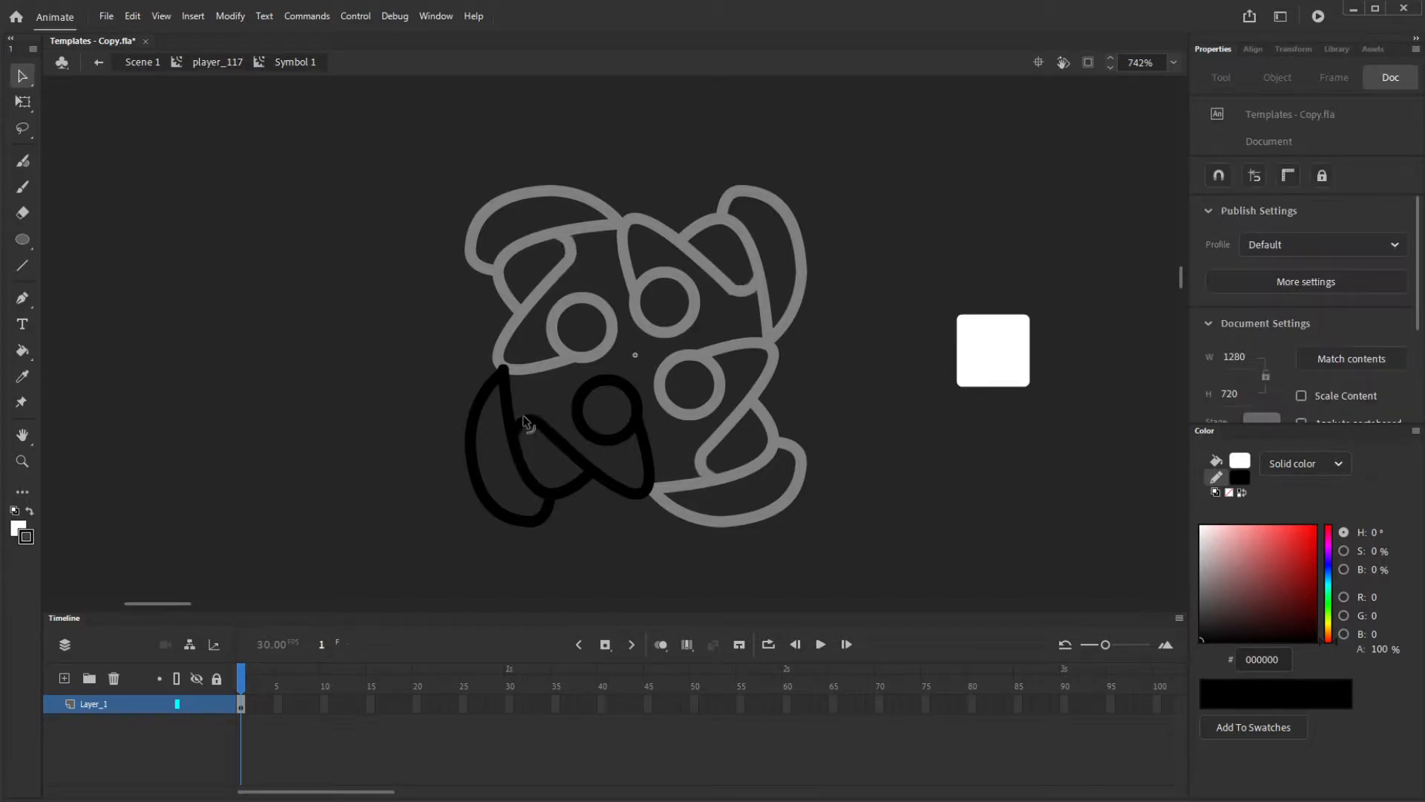
Leave the lower-left piece and open the upper-left piece for editing
{"action": "double_click", "coordinate": [390, 418]}
{"action": "left_click", "coordinate": [439, 359]}
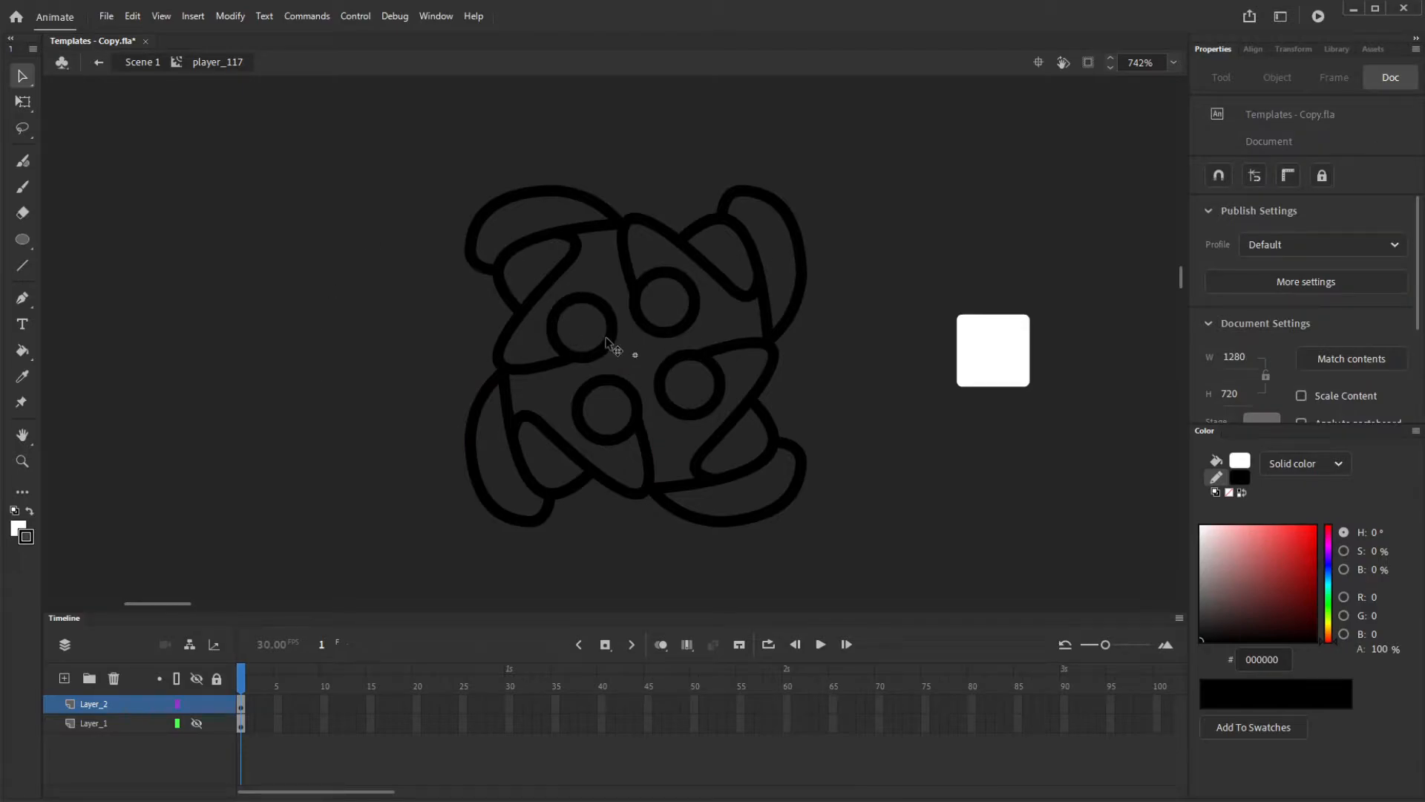
{"action": "double_click", "coordinate": [607, 340]}
Try to convert all lines of the upper-left piece to fills at once
{"action": "left_click_drag", "start_coordinate": [343, 472], "coordinate": [672, 148]}
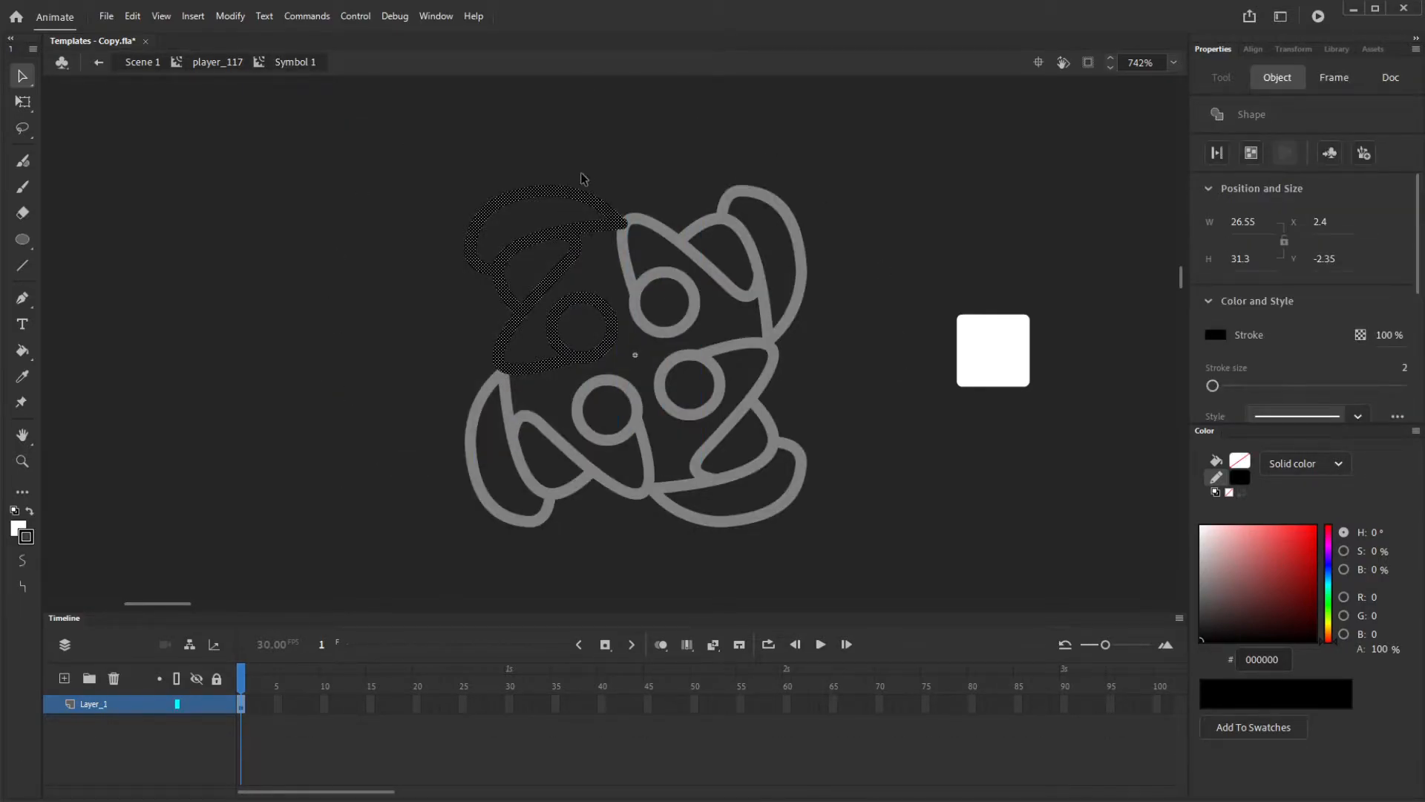
{"action": "left_click", "coordinate": [1218, 153]}
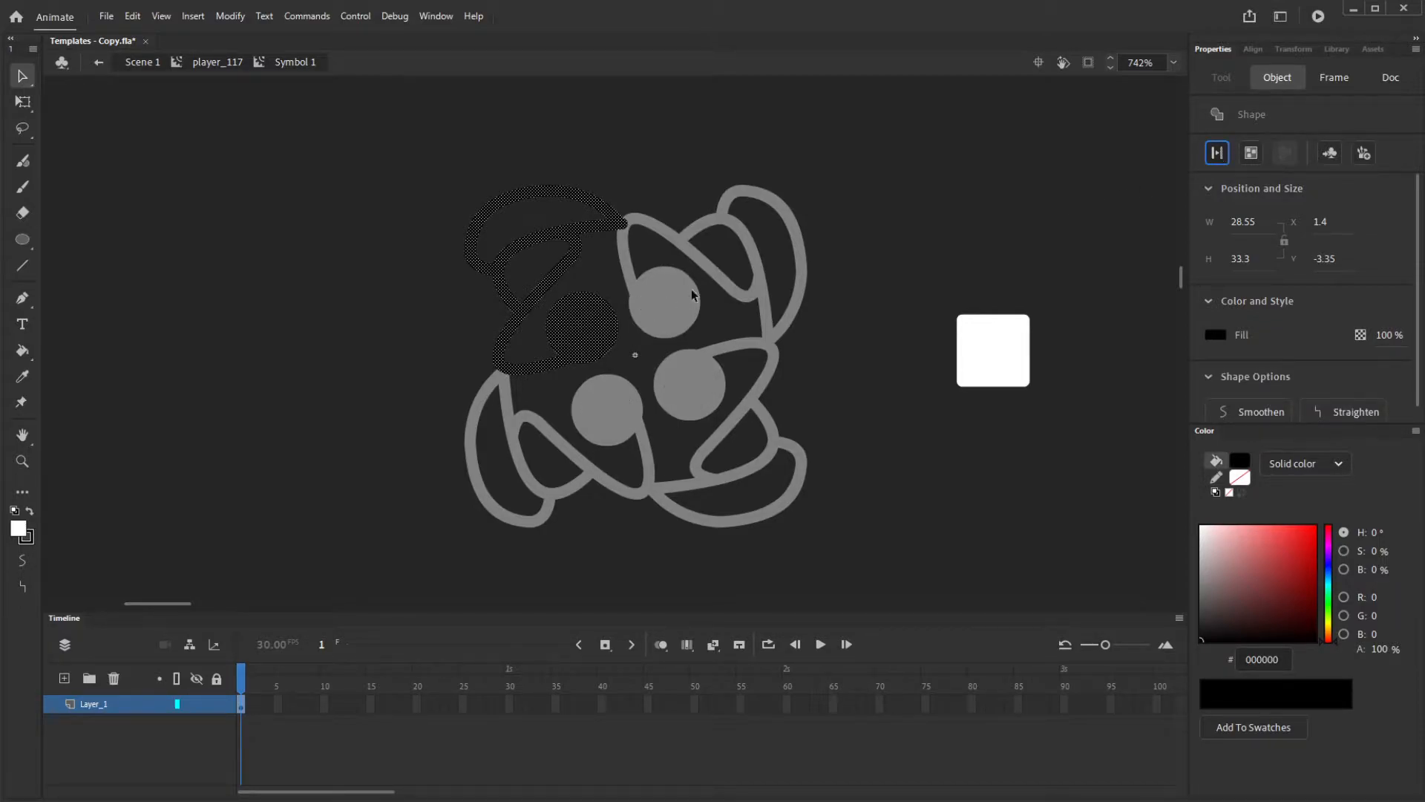
{"action": "left_click", "coordinate": [925, 200]}
{"action": "key", "text": "ctrl+z"}
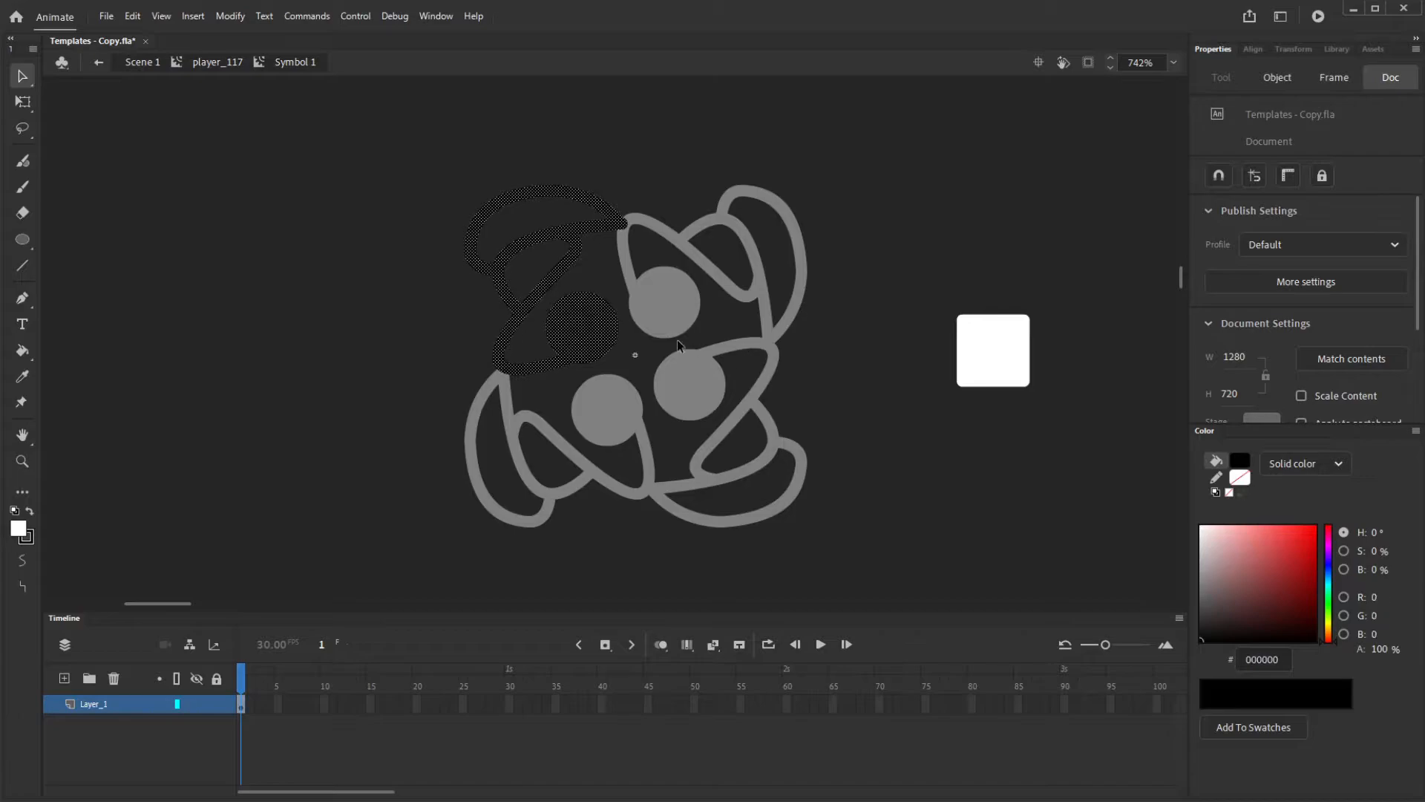
Convert only the circle's outline in the upper-left piece to a fill
{"action": "left_click", "coordinate": [599, 290]}
{"action": "left_click", "coordinate": [613, 335]}
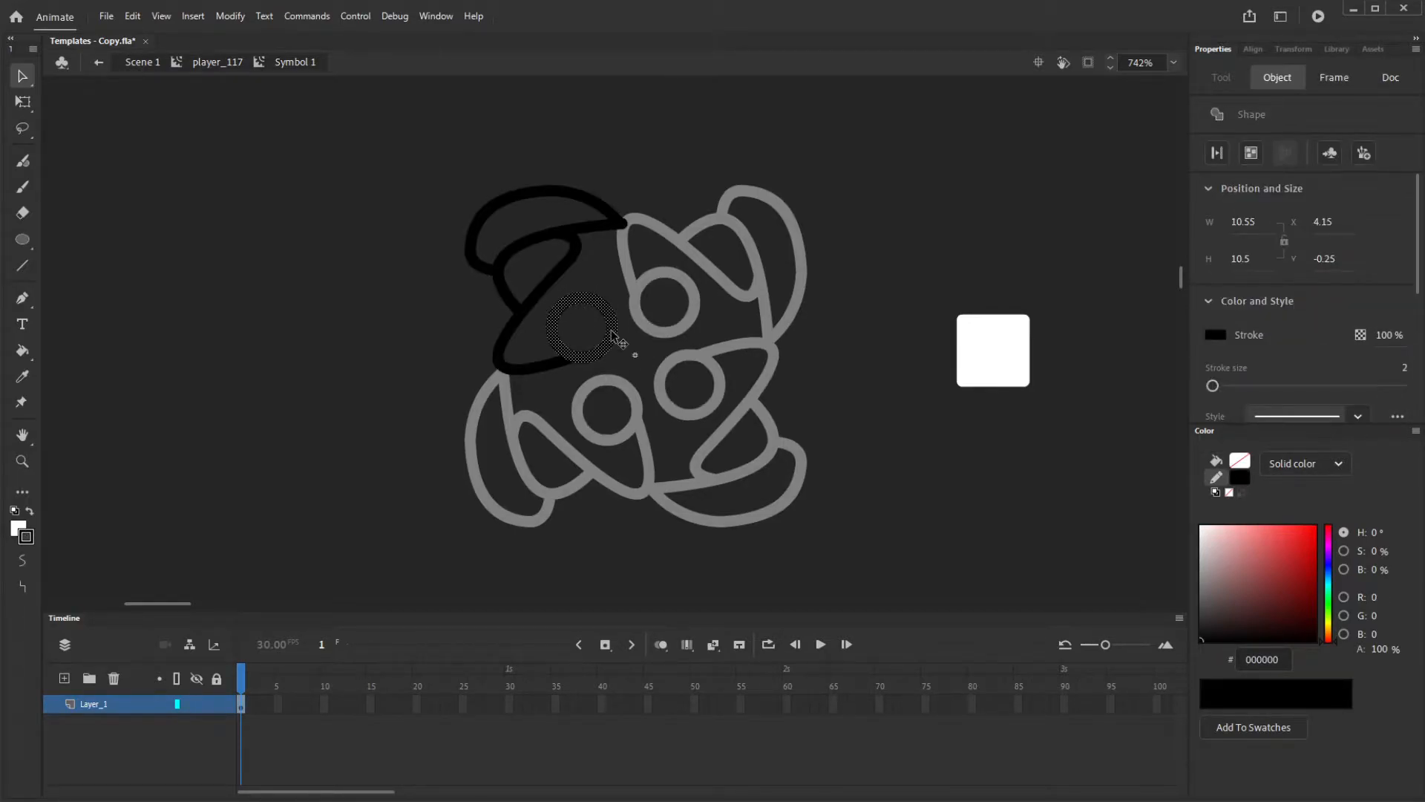
{"action": "left_click", "coordinate": [1213, 153]}
{"action": "left_click", "coordinate": [900, 286]}
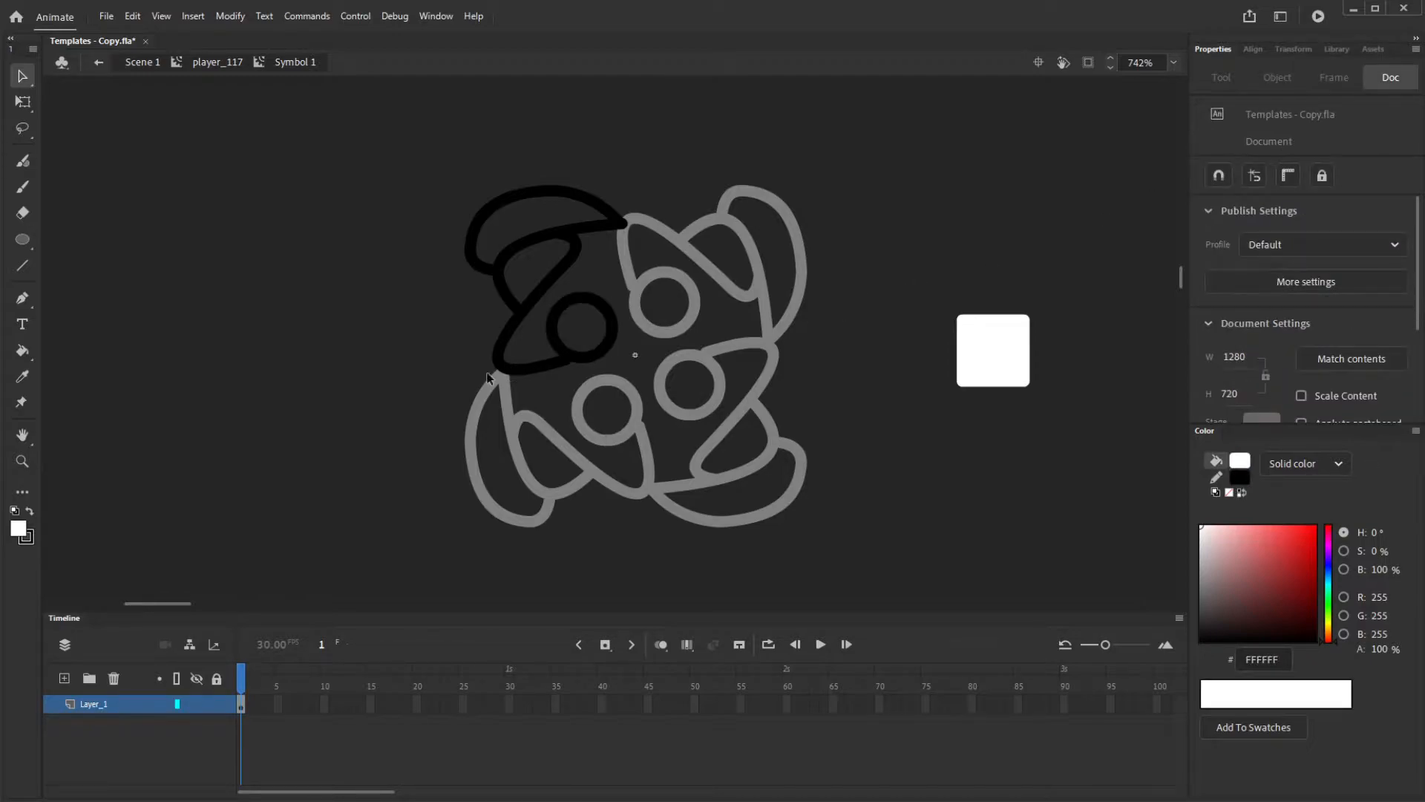
Convert the remaining curved lines of the upper-left piece to fills
{"action": "left_click", "coordinate": [533, 370]}
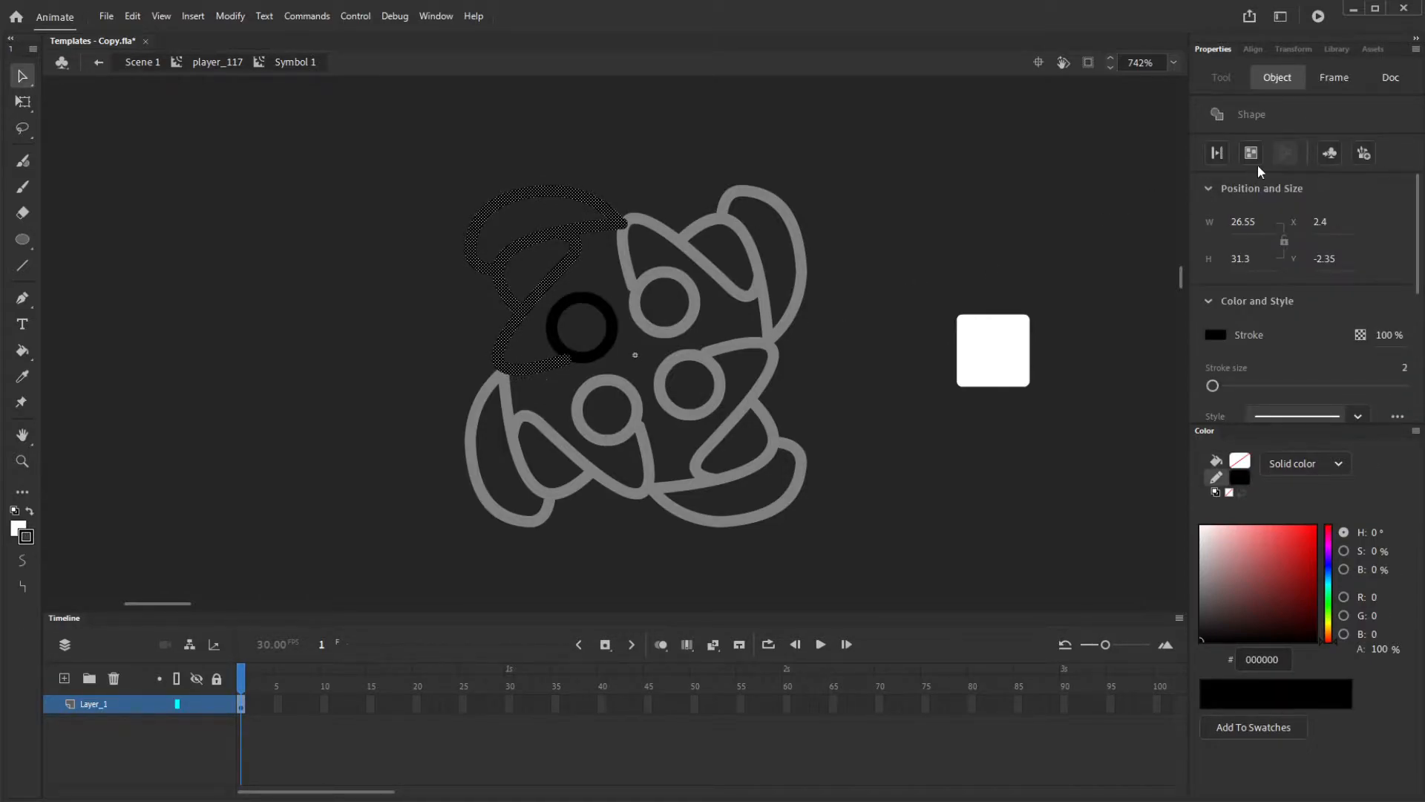
{"action": "left_click", "coordinate": [1217, 153]}
{"action": "left_click", "coordinate": [945, 257]}
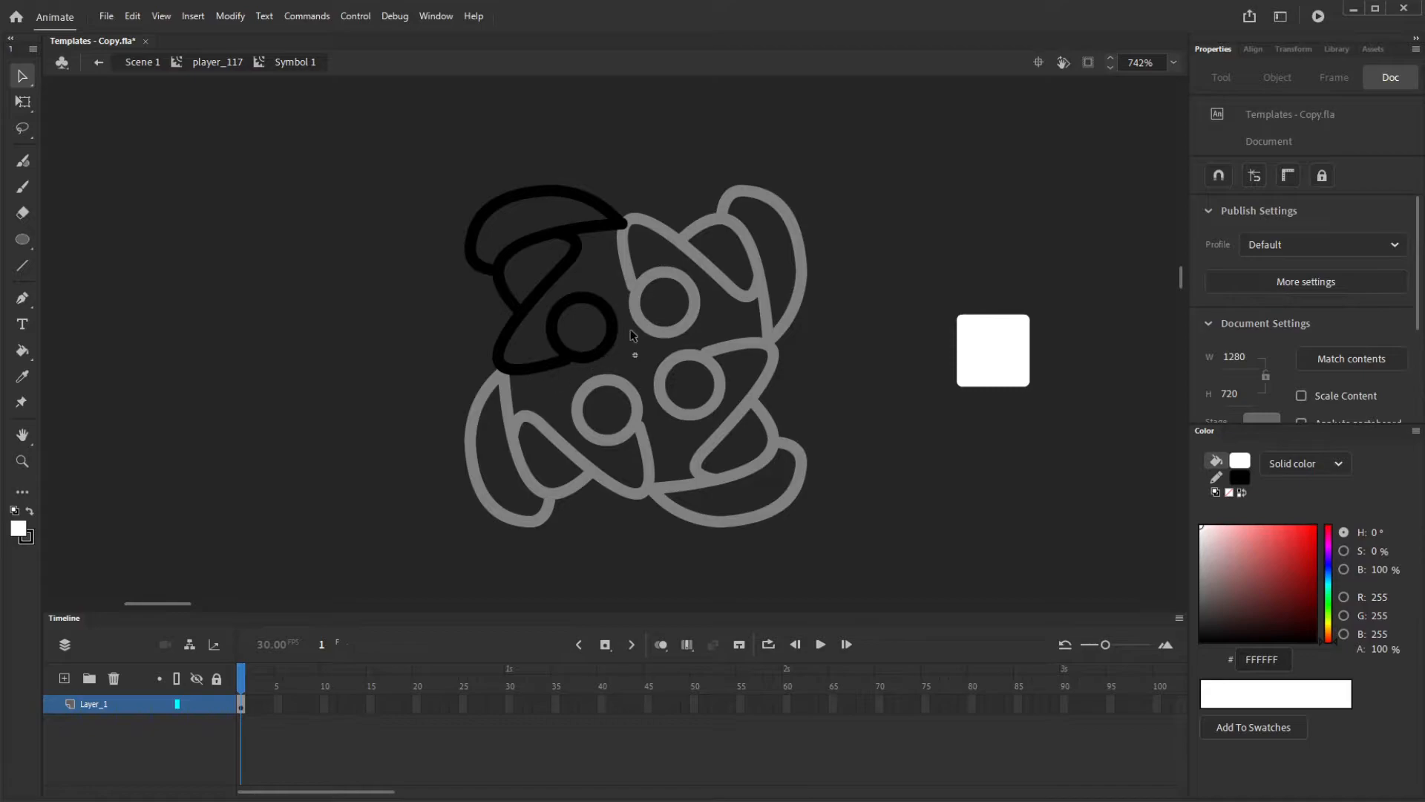
Draw a short line joining the piece's lower curve to the base of its circle, and convert that line to a fill
{"action": "key", "text": "n"}
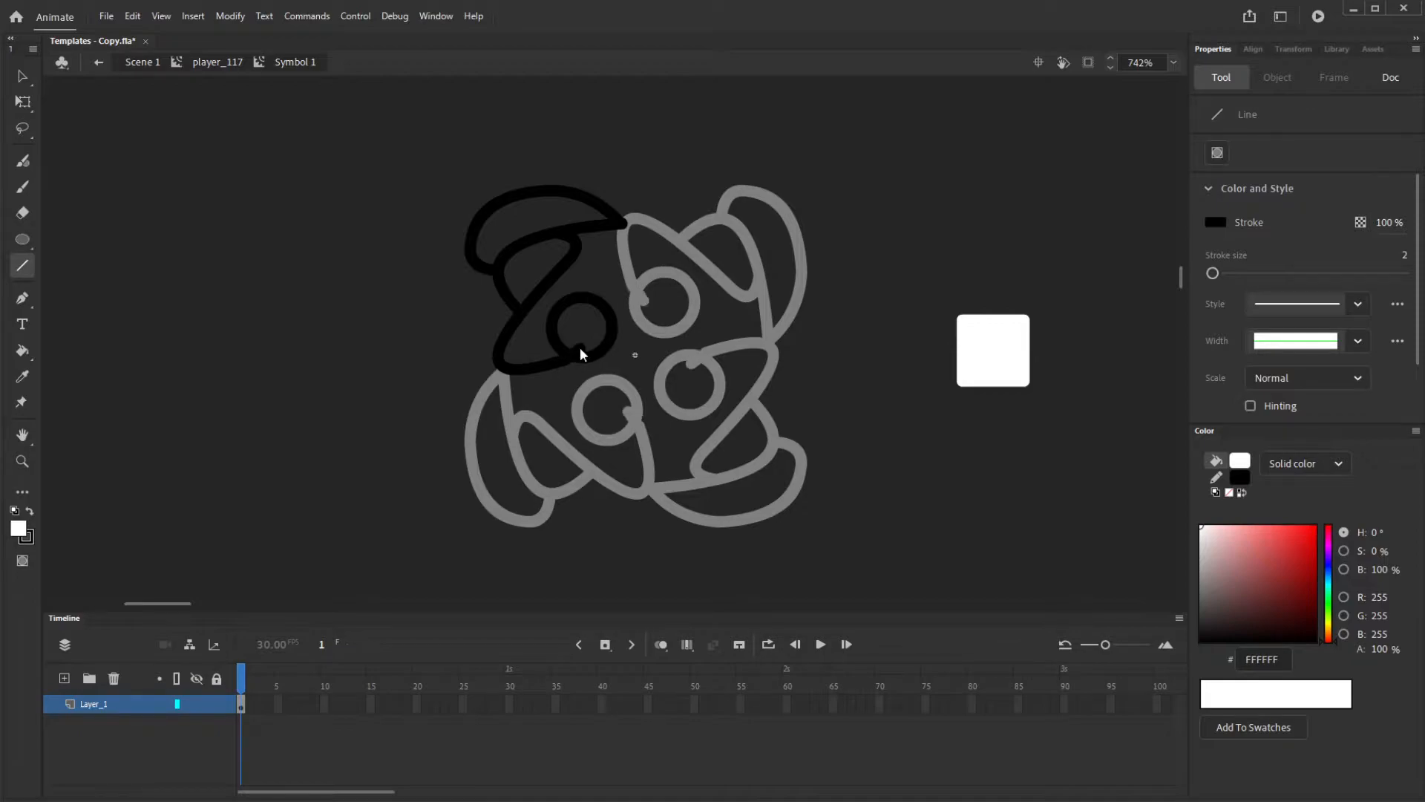
{"action": "key", "text": "v"}
{"action": "left_click_drag", "start_coordinate": [665, 375], "coordinate": [394, 118]}
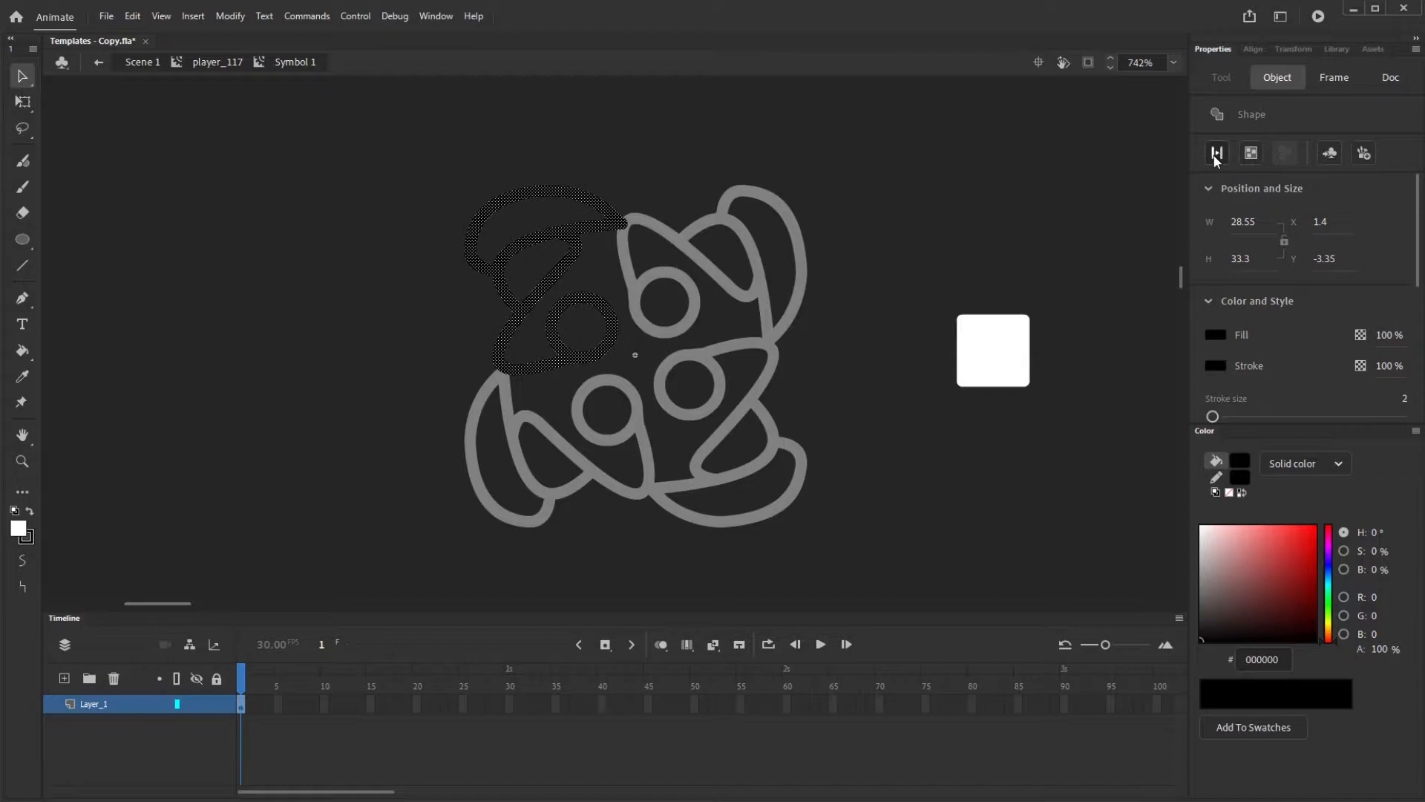
{"action": "left_click", "coordinate": [889, 400]}
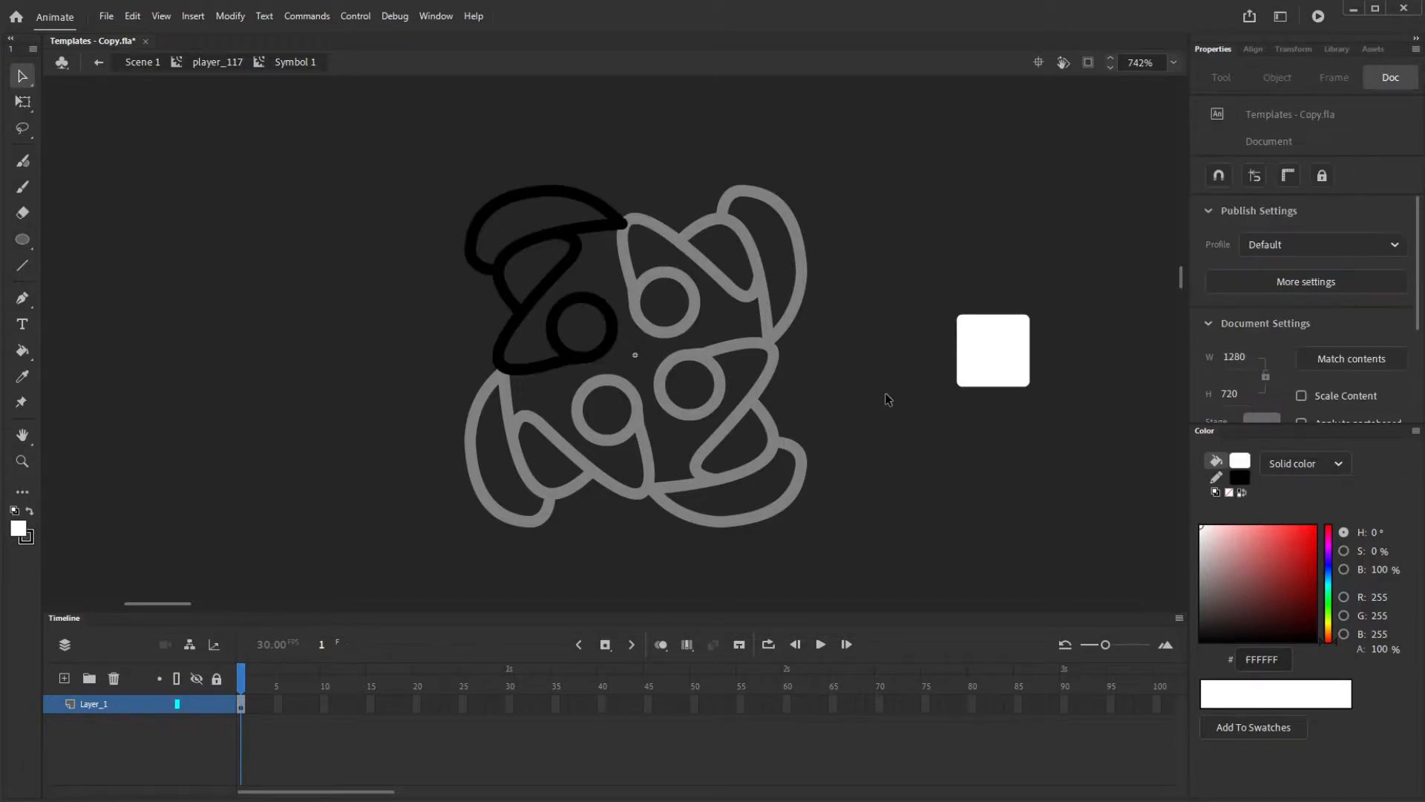
Leave Symbol 1, break apart all four rotated copies in player_117, and convert their lines to fills
{"action": "double_click", "coordinate": [869, 282]}
{"action": "left_click", "coordinate": [628, 468], "text": "shift"}
{"action": "left_click", "coordinate": [682, 479], "text": "shift"}
{"action": "left_click", "coordinate": [692, 297], "text": "shift"}
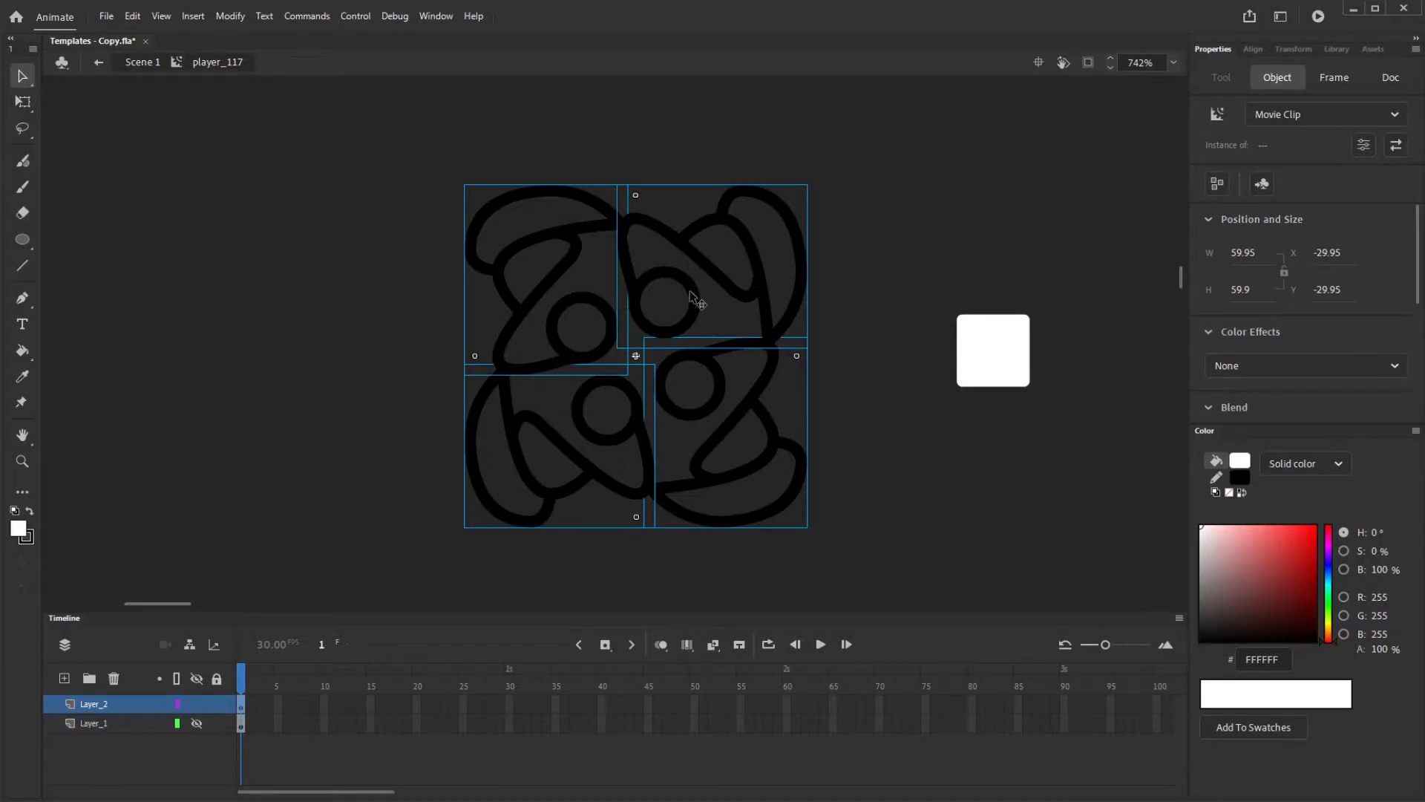
{"action": "key", "text": "ctrl+b"}
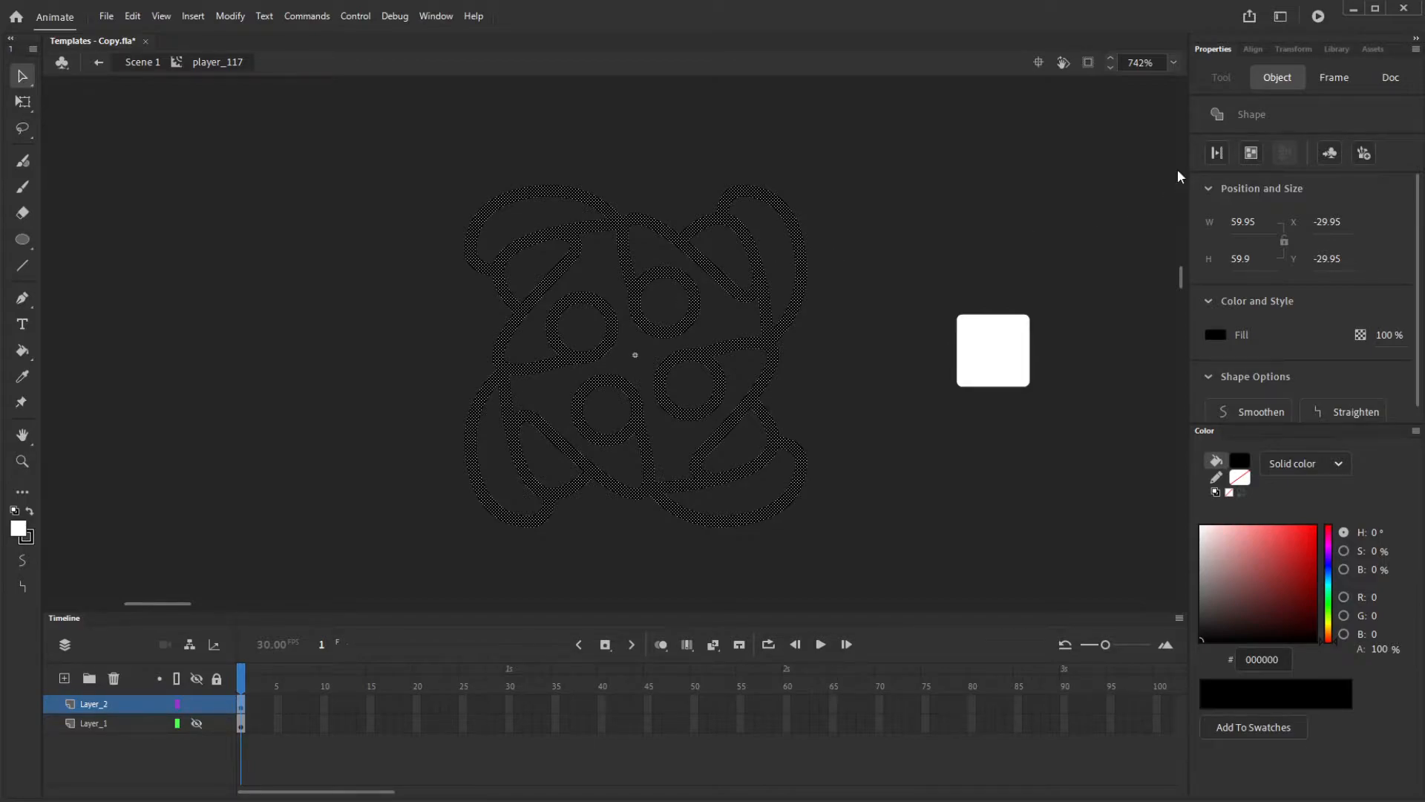
{"action": "left_click", "coordinate": [1217, 152]}
{"action": "left_click", "coordinate": [854, 249]}
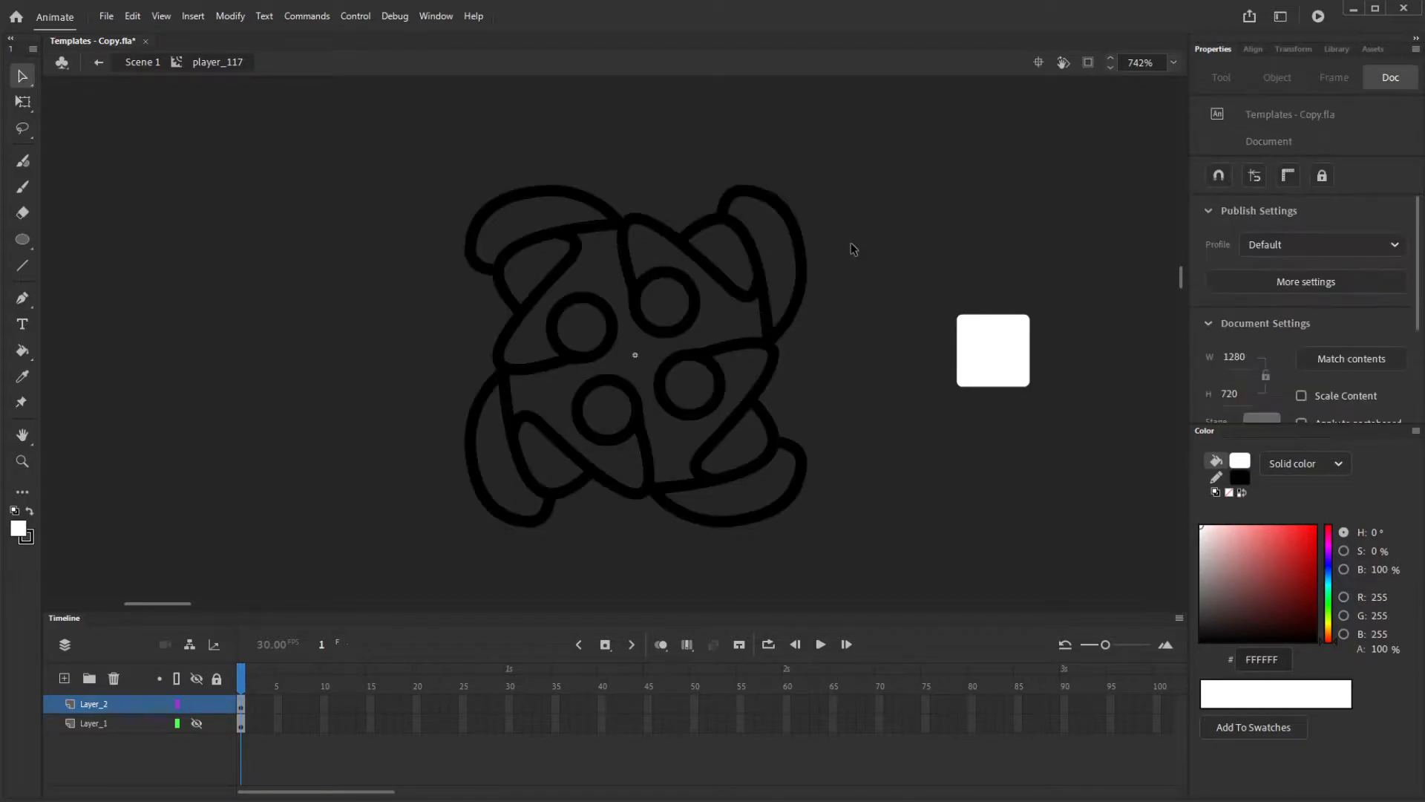
Add a black outline with a stroke size of 1 around the whole icon shape using the Ink Bottle
{"action": "key", "text": "s"}
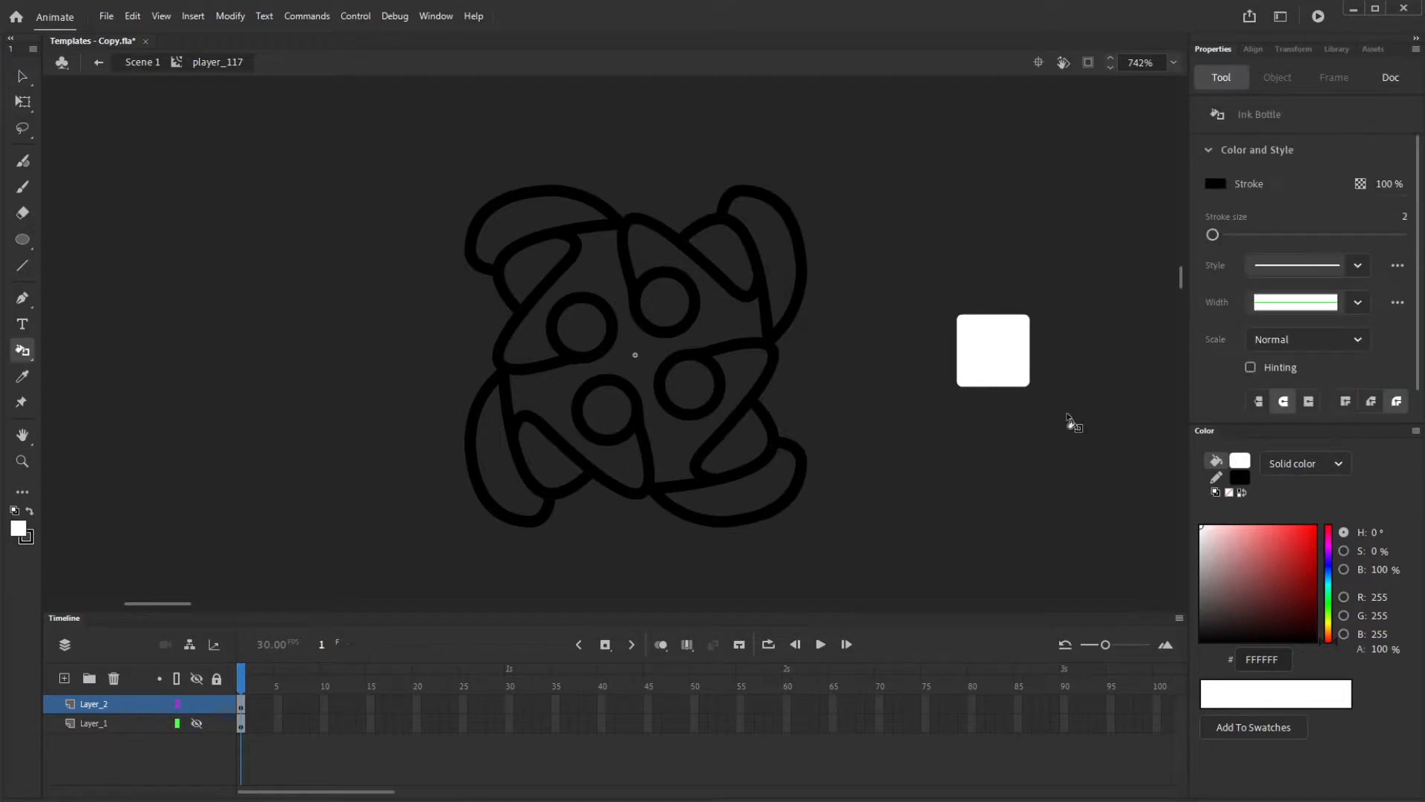
{"action": "left_click", "coordinate": [1405, 216]}
{"action": "type", "text": "1"}
{"action": "key", "text": "Return"}
{"action": "left_click", "coordinate": [793, 503]}
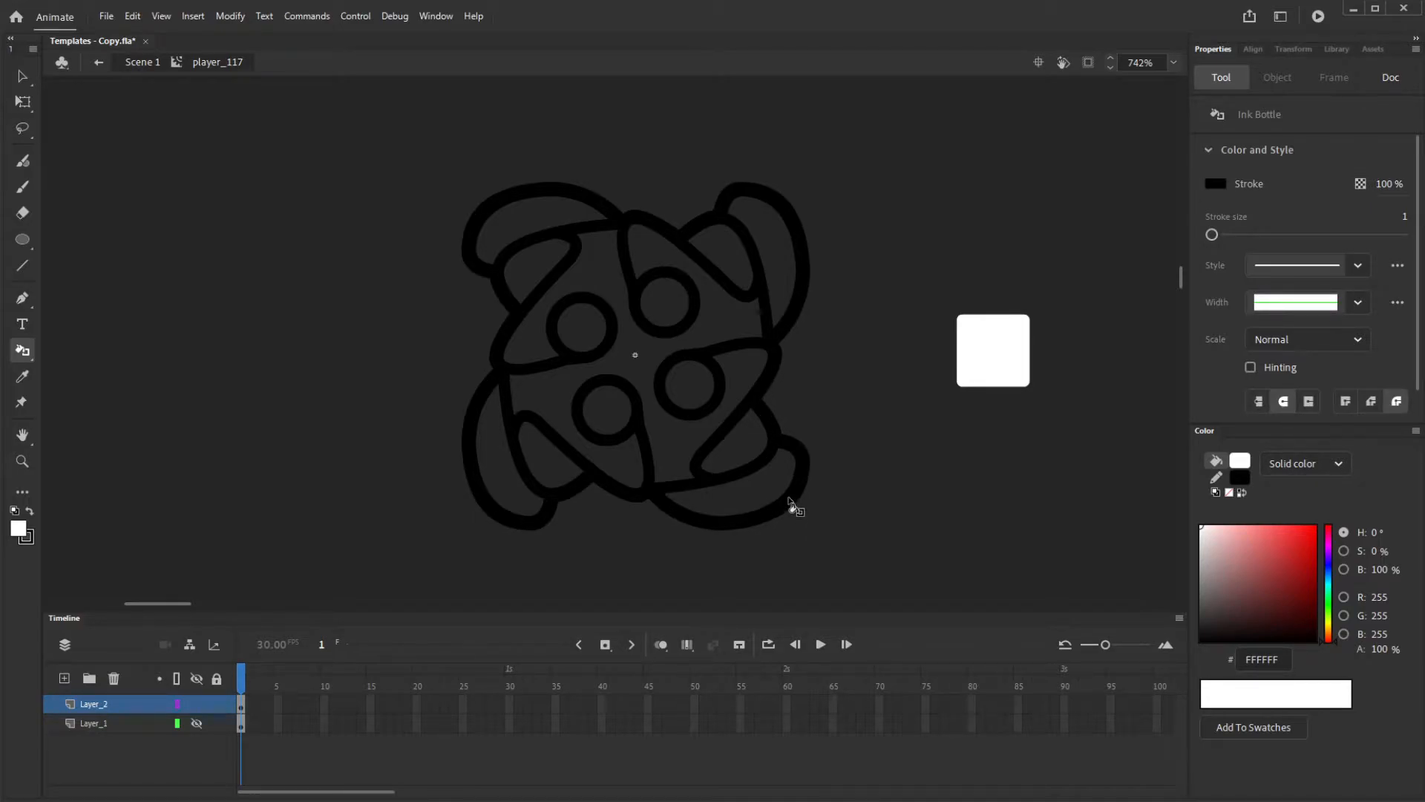
{"action": "key", "text": "v"}
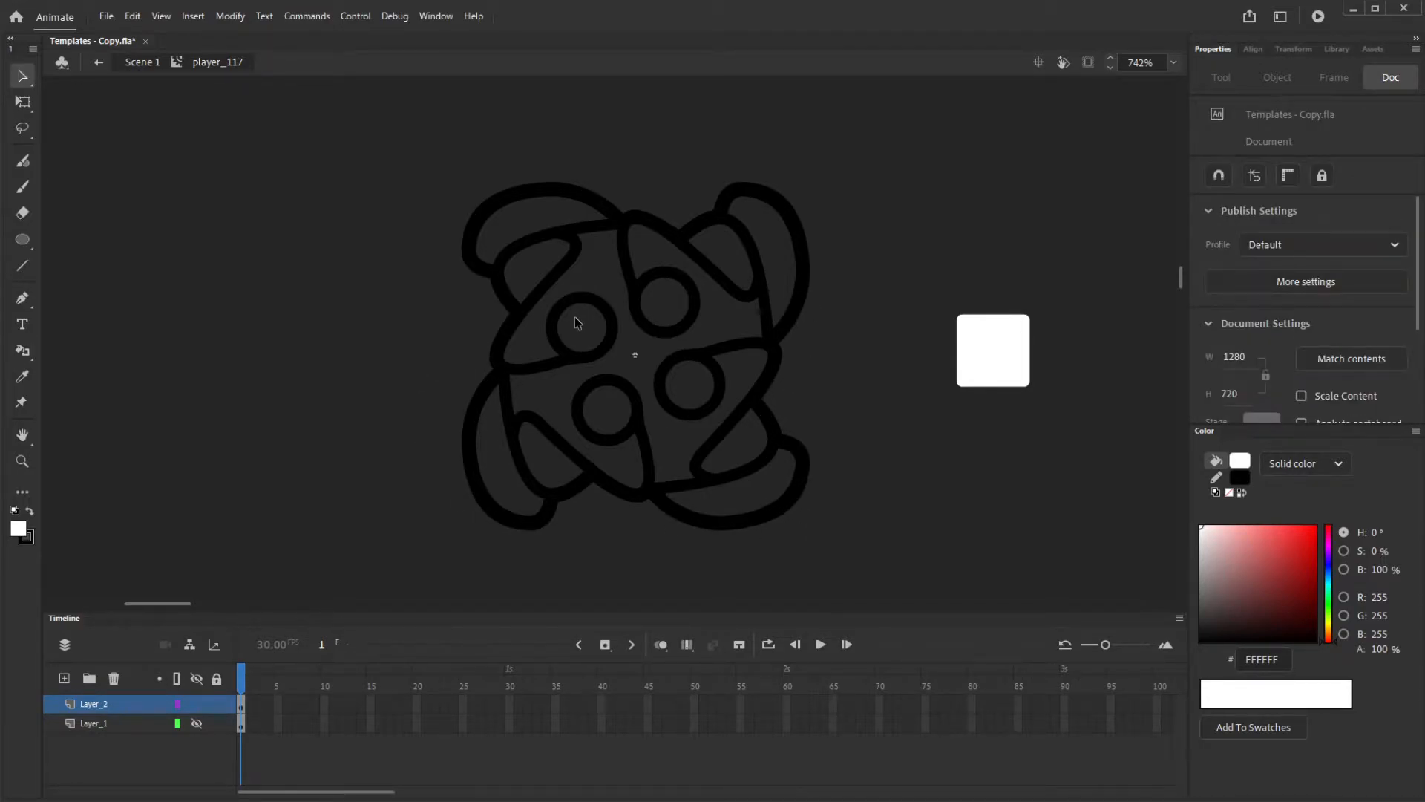
Leave player_117 and examine the finished line work of the icon up close in Scene 1
{"action": "scroll", "coordinate": [358, 359], "scroll_direction": "down", "scroll_amount": 8}
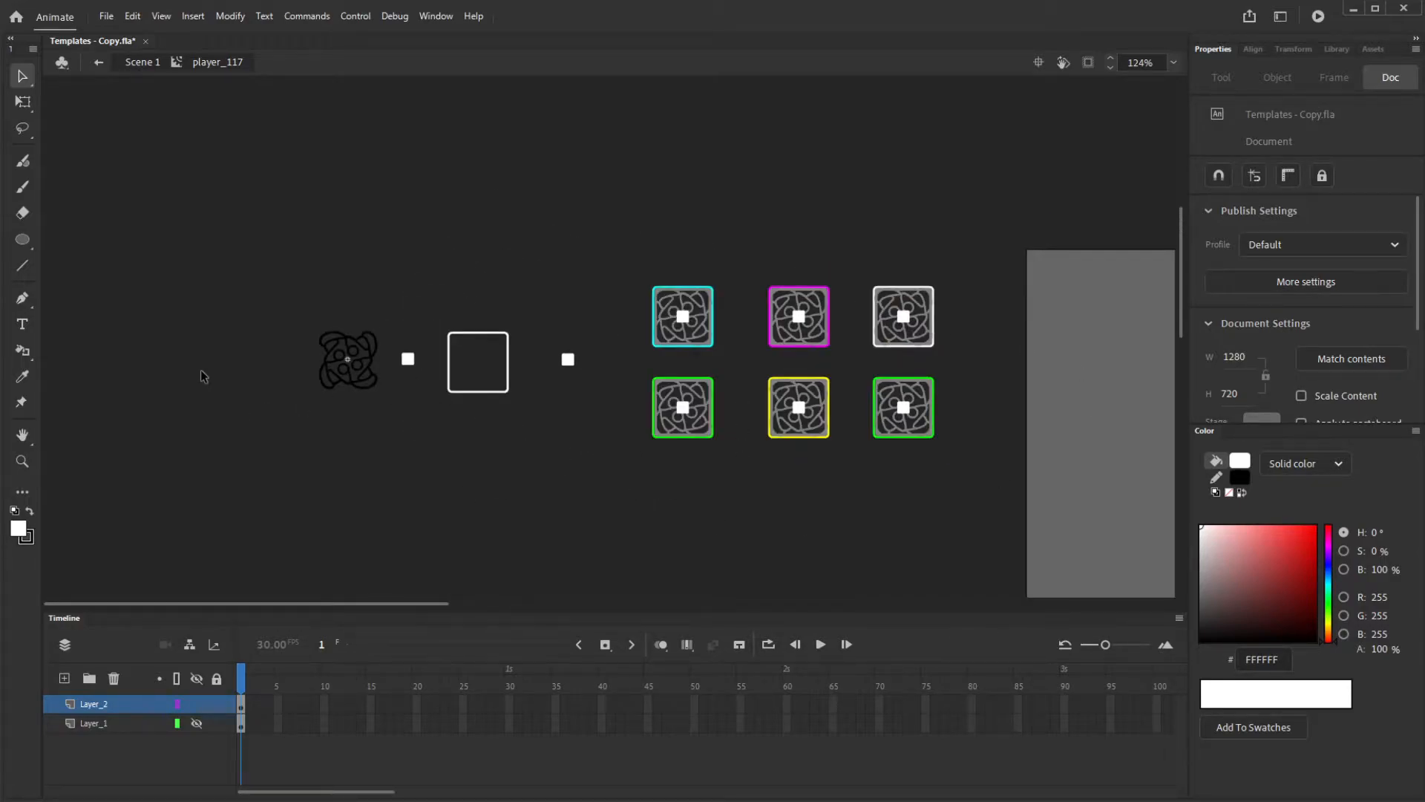
{"action": "scroll", "coordinate": [197, 374], "scroll_direction": "up", "scroll_amount": 3}
{"action": "double_click", "coordinate": [509, 486]}
{"action": "left_click", "coordinate": [507, 489]}
{"action": "scroll", "coordinate": [528, 324], "scroll_direction": "down", "scroll_amount": 1}
{"action": "scroll", "coordinate": [504, 380], "scroll_direction": "up", "scroll_amount": 3}
{"action": "scroll", "coordinate": [505, 384], "scroll_direction": "up", "scroll_amount": 1}
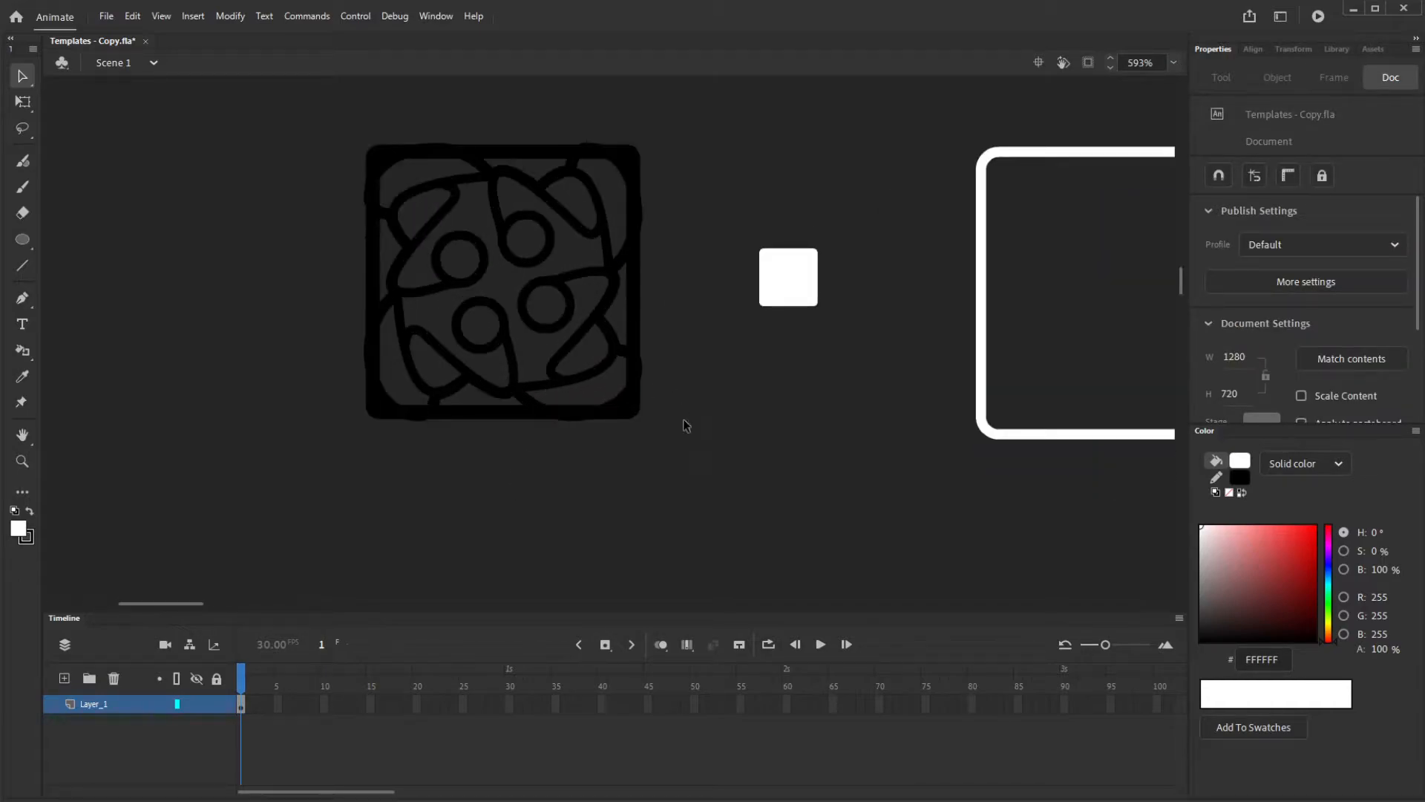
{"action": "scroll", "coordinate": [613, 415], "scroll_direction": "up", "scroll_amount": 1}
{"action": "scroll", "coordinate": [610, 416], "scroll_direction": "down", "scroll_amount": 1}
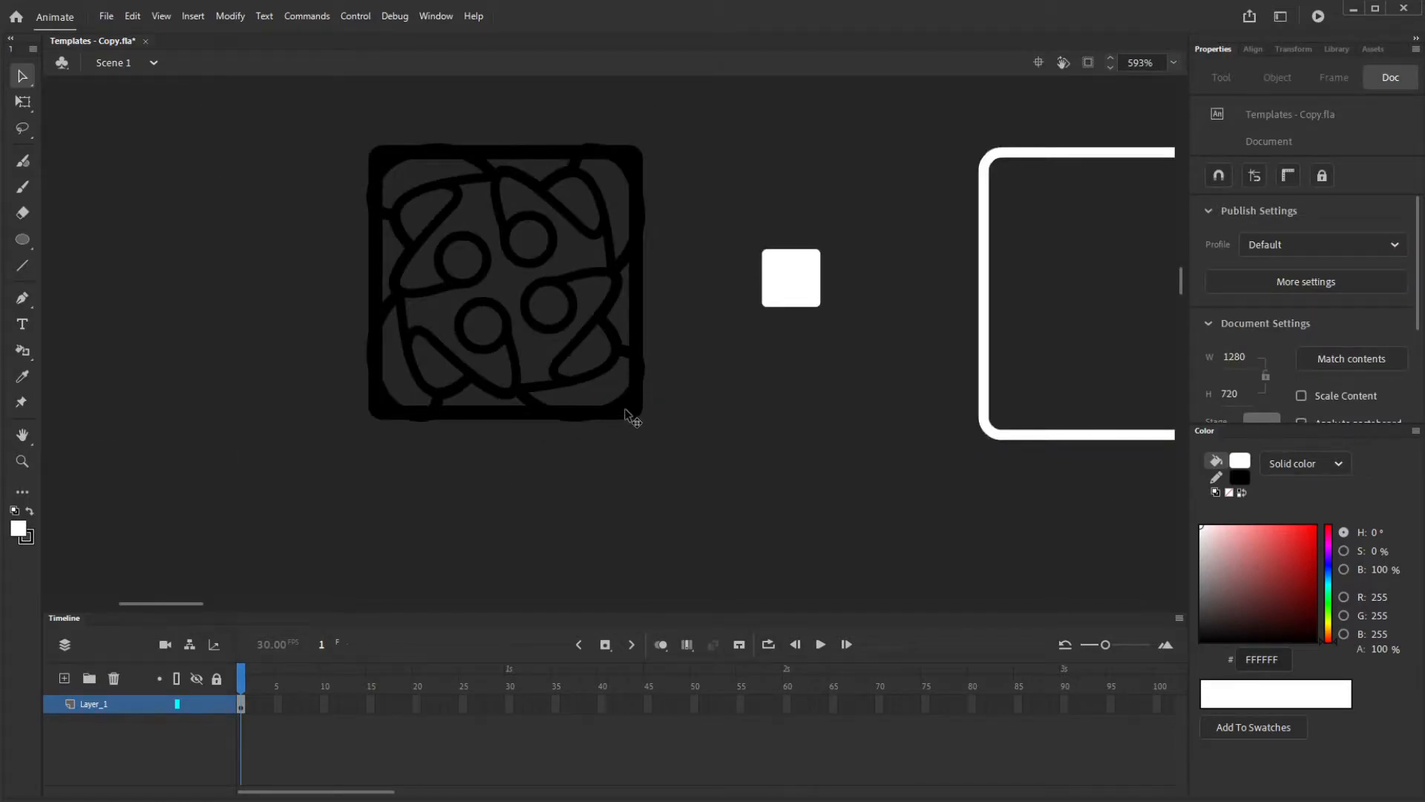
Open player_117, delete its hidden Layer_1 and return to Scene 1
{"action": "double_click", "coordinate": [625, 414]}
{"action": "left_click", "coordinate": [124, 723]}
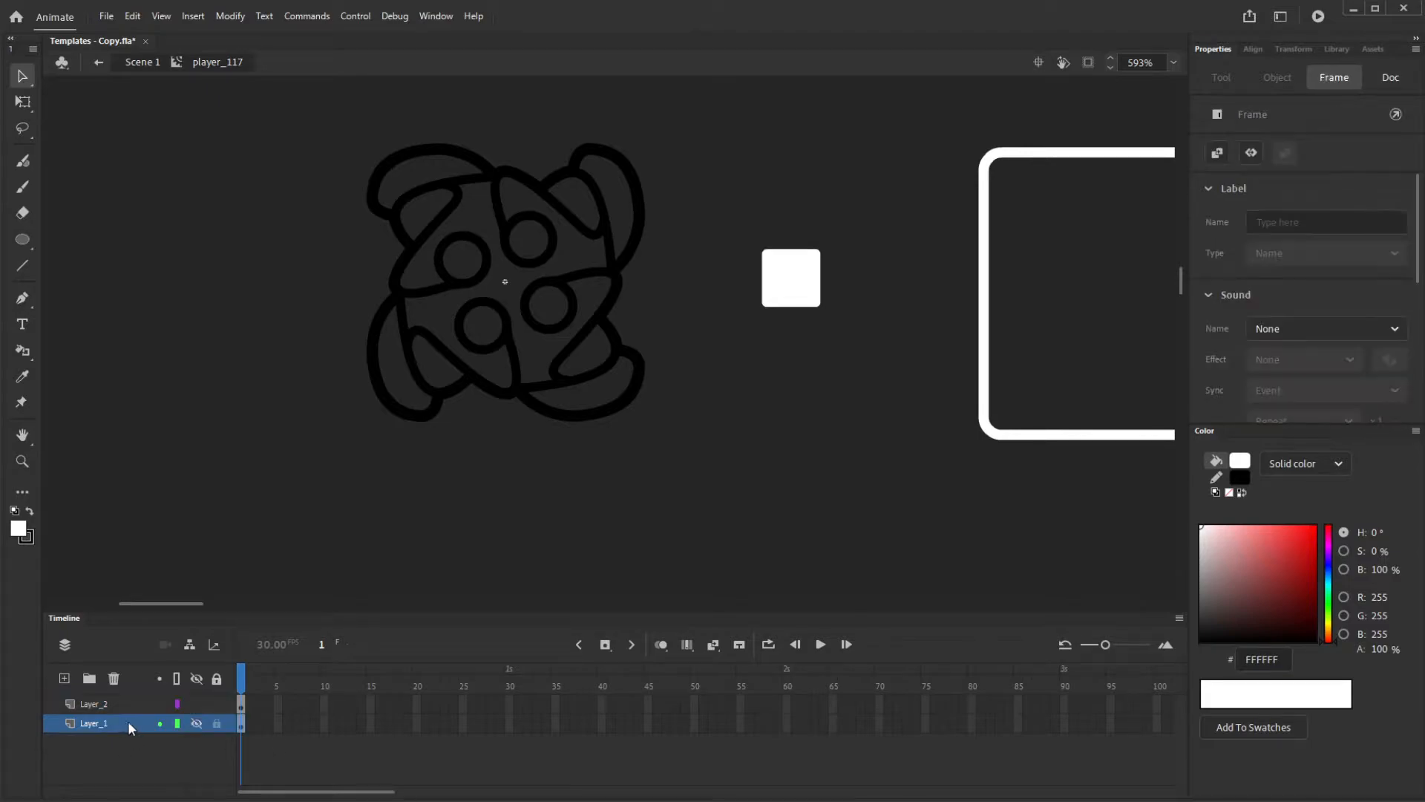
{"action": "left_click", "coordinate": [196, 724]}
{"action": "left_click", "coordinate": [195, 722]}
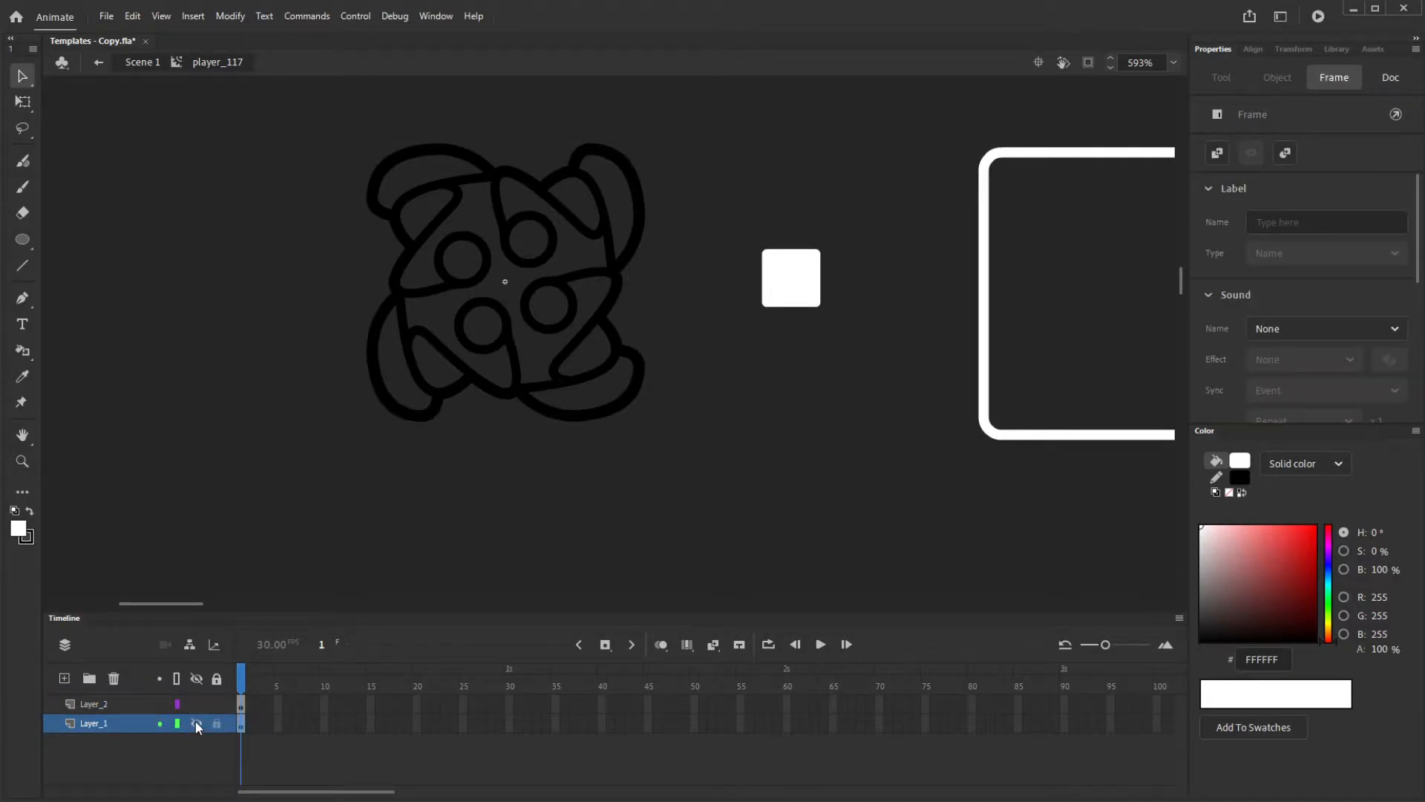
{"action": "left_click", "coordinate": [114, 677]}
{"action": "scroll", "coordinate": [340, 445], "scroll_direction": "down", "scroll_amount": 5}
{"action": "double_click", "coordinate": [487, 503]}
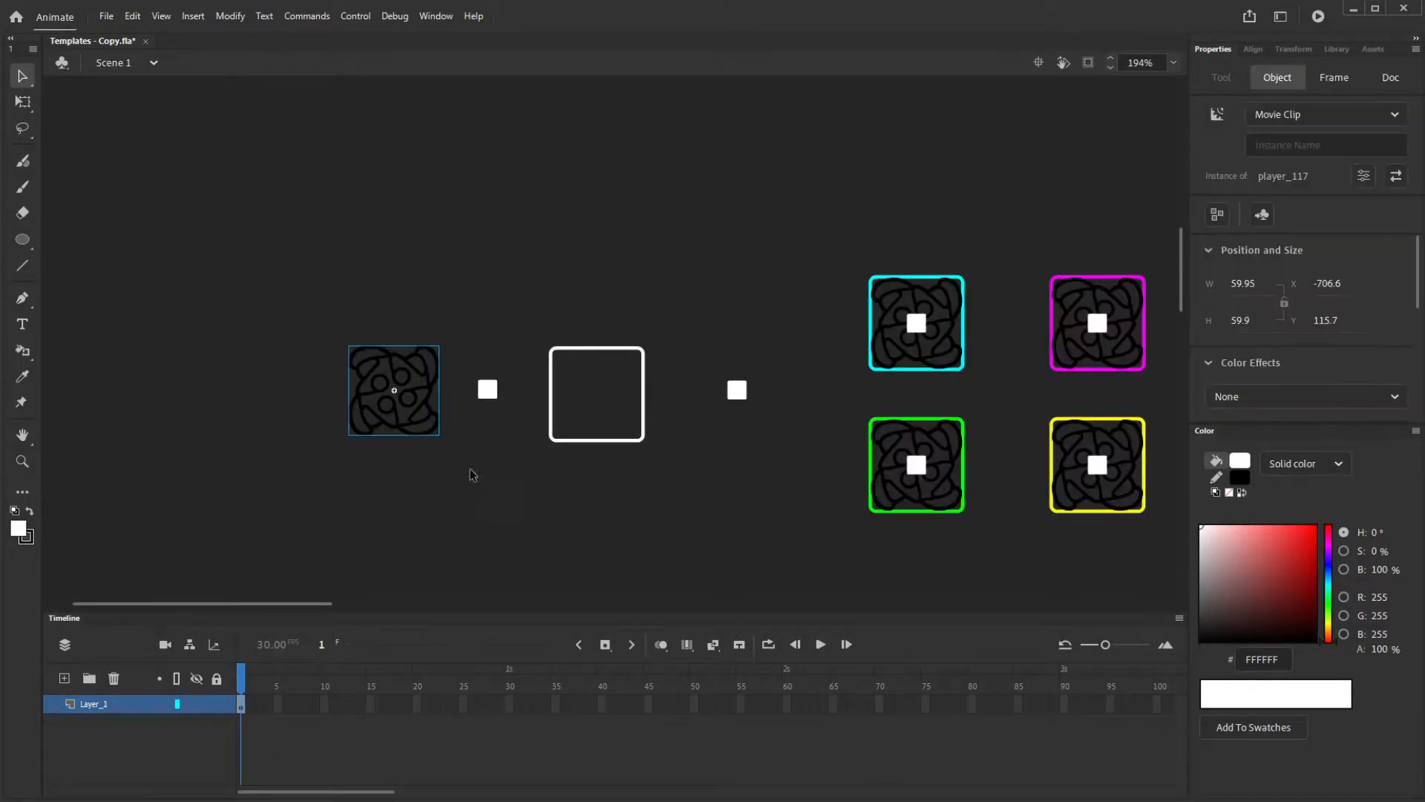
Duplicate the player_117 icon and move the duplicate to the centre of the stage by cutting and pasting it
{"action": "scroll", "coordinate": [432, 395], "scroll_direction": "down", "scroll_amount": 2}
{"action": "left_click_drag", "start_coordinate": [360, 416], "coordinate": [547, 541]}
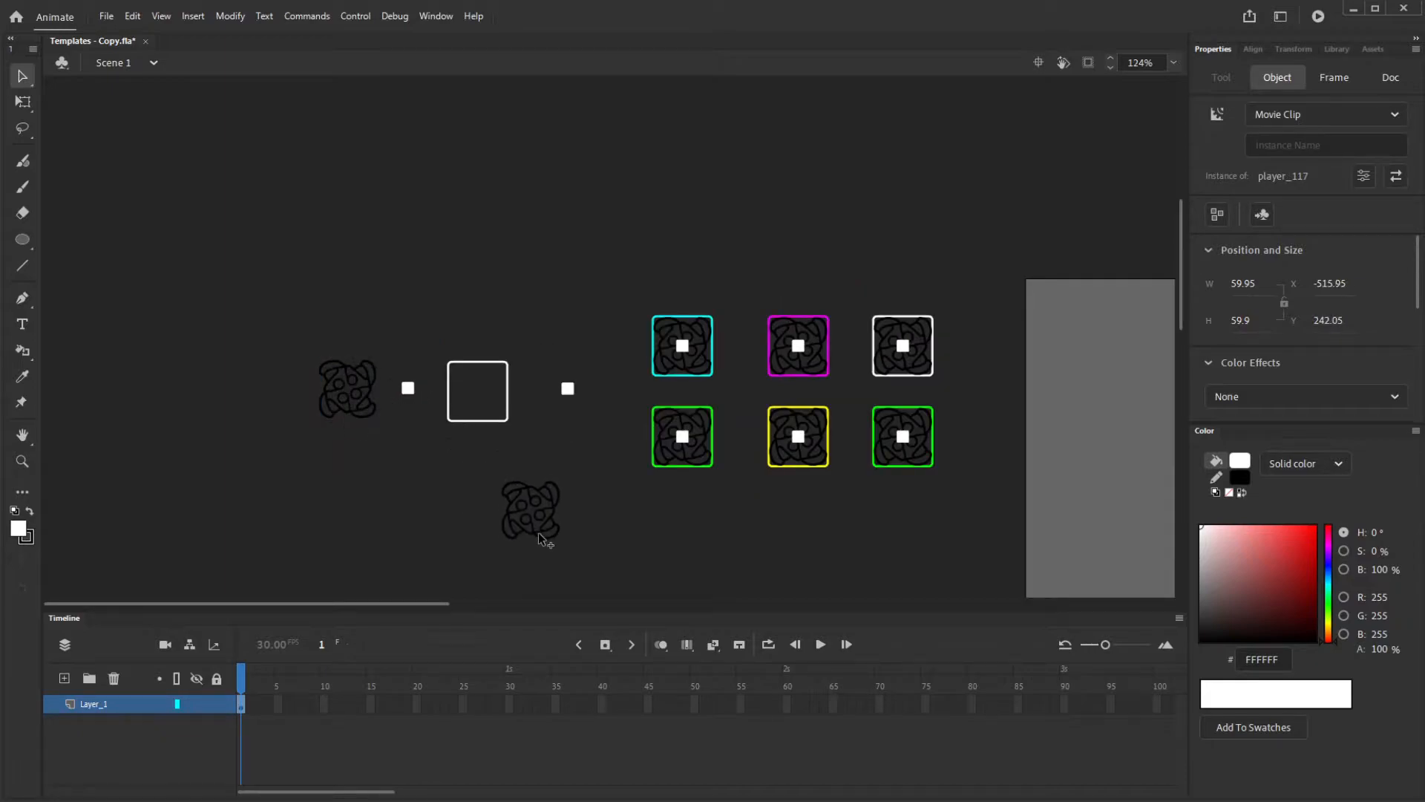
{"action": "scroll", "coordinate": [433, 421], "scroll_direction": "down", "scroll_amount": 2}
{"action": "scroll", "coordinate": [431, 417], "scroll_direction": "down", "scroll_amount": 2}
{"action": "key", "text": "ctrl+x"}
{"action": "key", "text": "ctrl+v"}
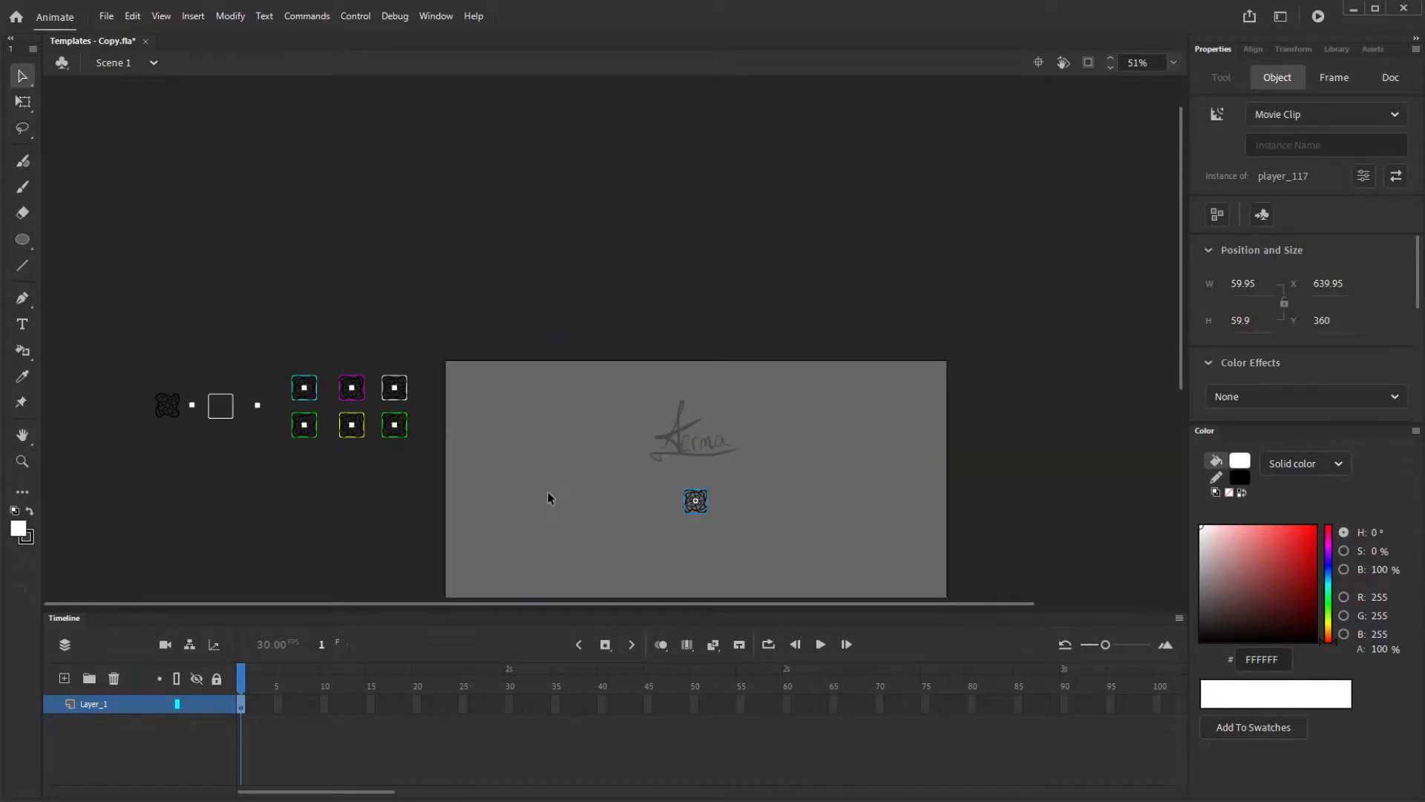
Open the icon on the stage, convert its outline strokes to fills and return to Scene 1
{"action": "scroll", "coordinate": [714, 509], "scroll_direction": "up", "scroll_amount": 2}
{"action": "double_click", "coordinate": [687, 508]}
{"action": "scroll", "coordinate": [659, 524], "scroll_direction": "up", "scroll_amount": 8}
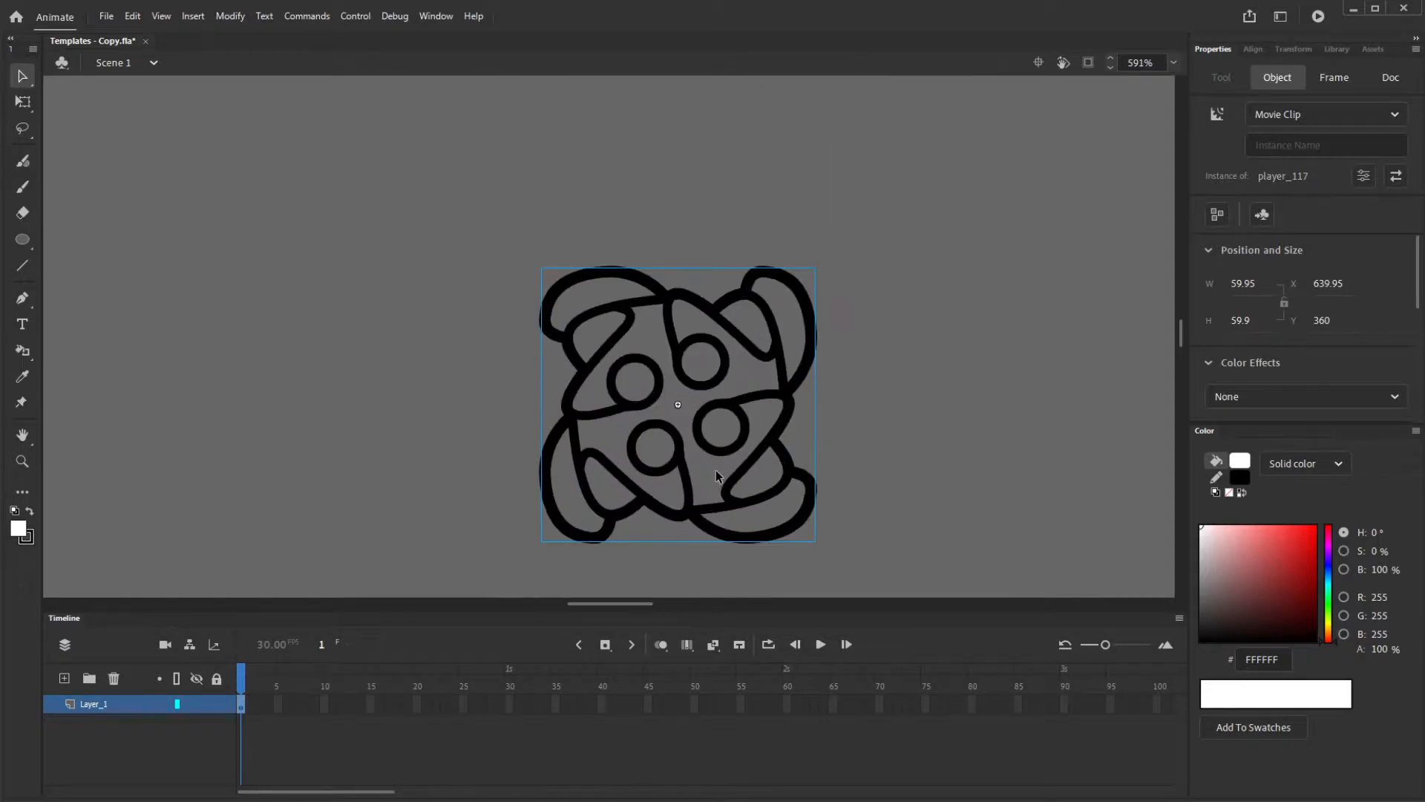
{"action": "left_click_drag", "start_coordinate": [545, 466], "coordinate": [910, 123]}
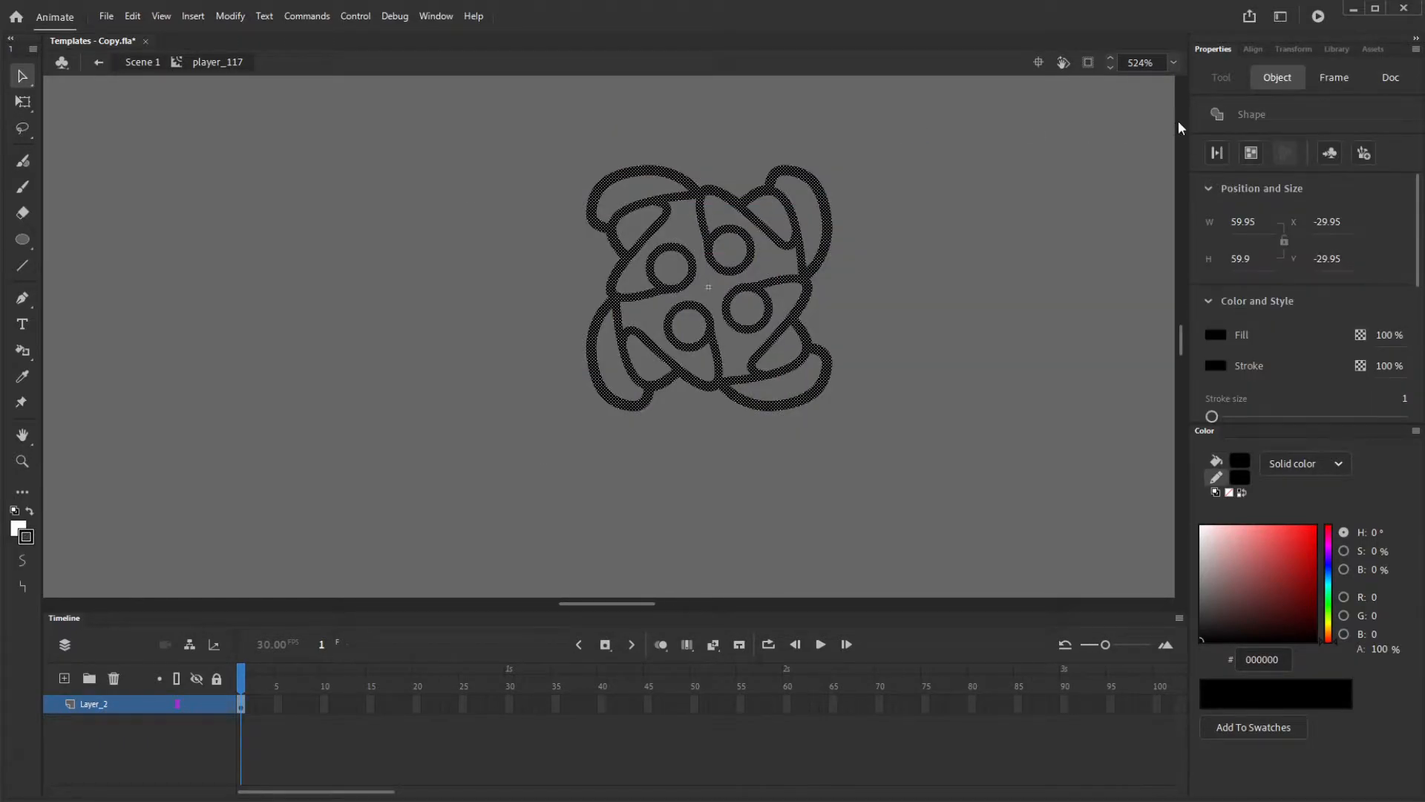
{"action": "left_click", "coordinate": [1222, 154]}
{"action": "double_click", "coordinate": [986, 287]}
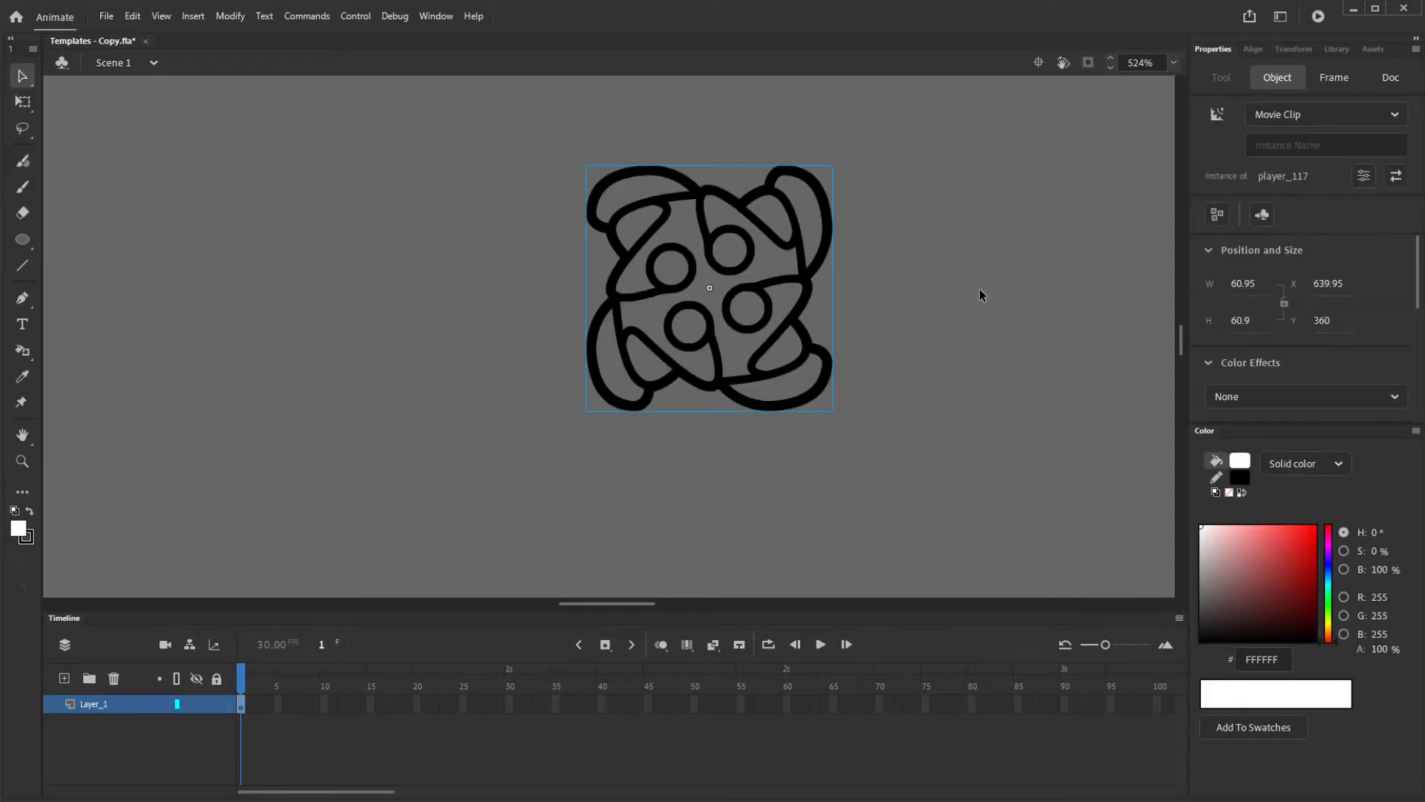
Break apart the player_117 instance at the centre of the stage into an editable shape
{"action": "key", "text": "ctrl+b"}
{"action": "left_click", "coordinate": [982, 306]}
{"action": "scroll", "coordinate": [813, 314], "scroll_direction": "up", "scroll_amount": 3}
{"action": "scroll", "coordinate": [925, 391], "scroll_direction": "down", "scroll_amount": 3}
{"action": "scroll", "coordinate": [870, 296], "scroll_direction": "up", "scroll_amount": 1}
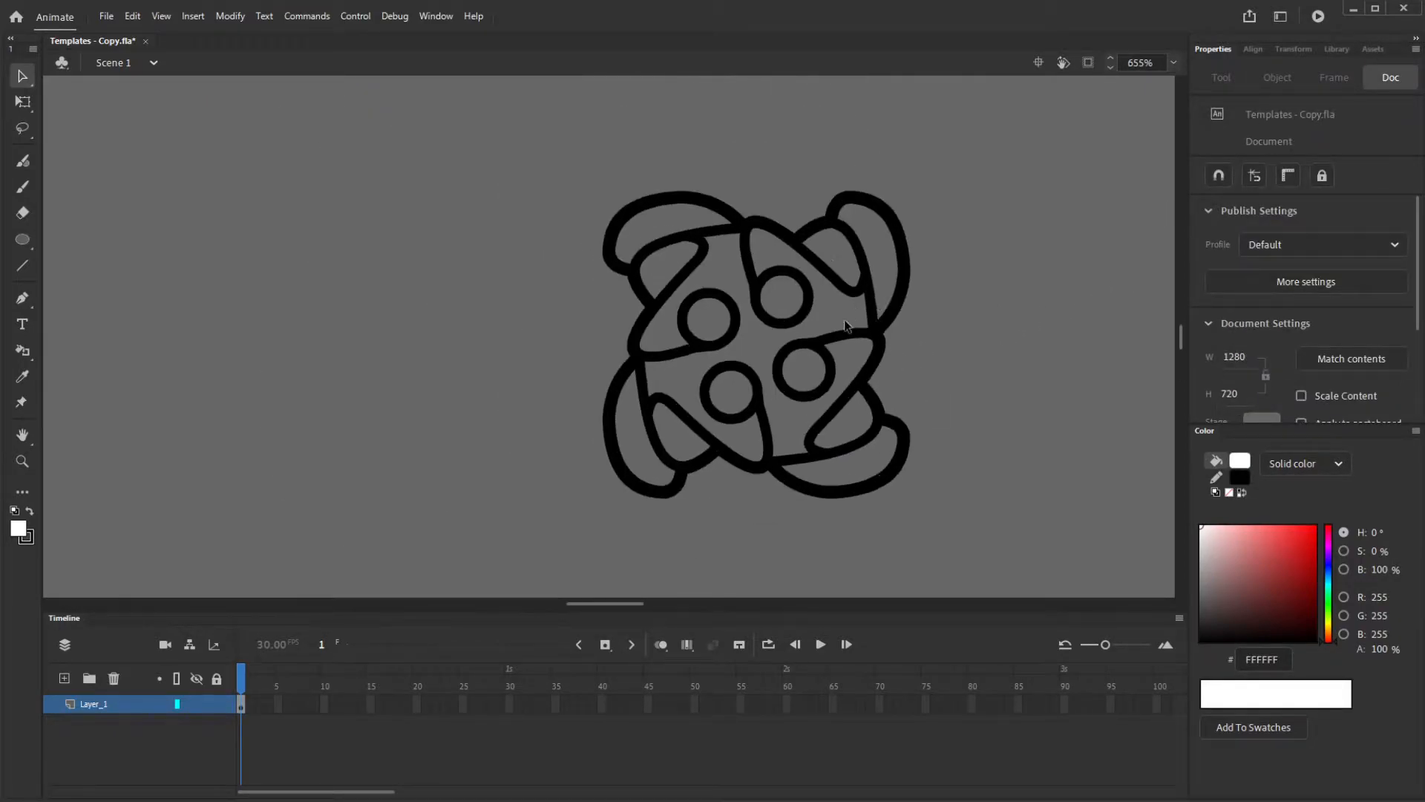
Fill the icon's central body and its four outer curved arms with white using the Paint Bucket
{"action": "key", "text": "k"}
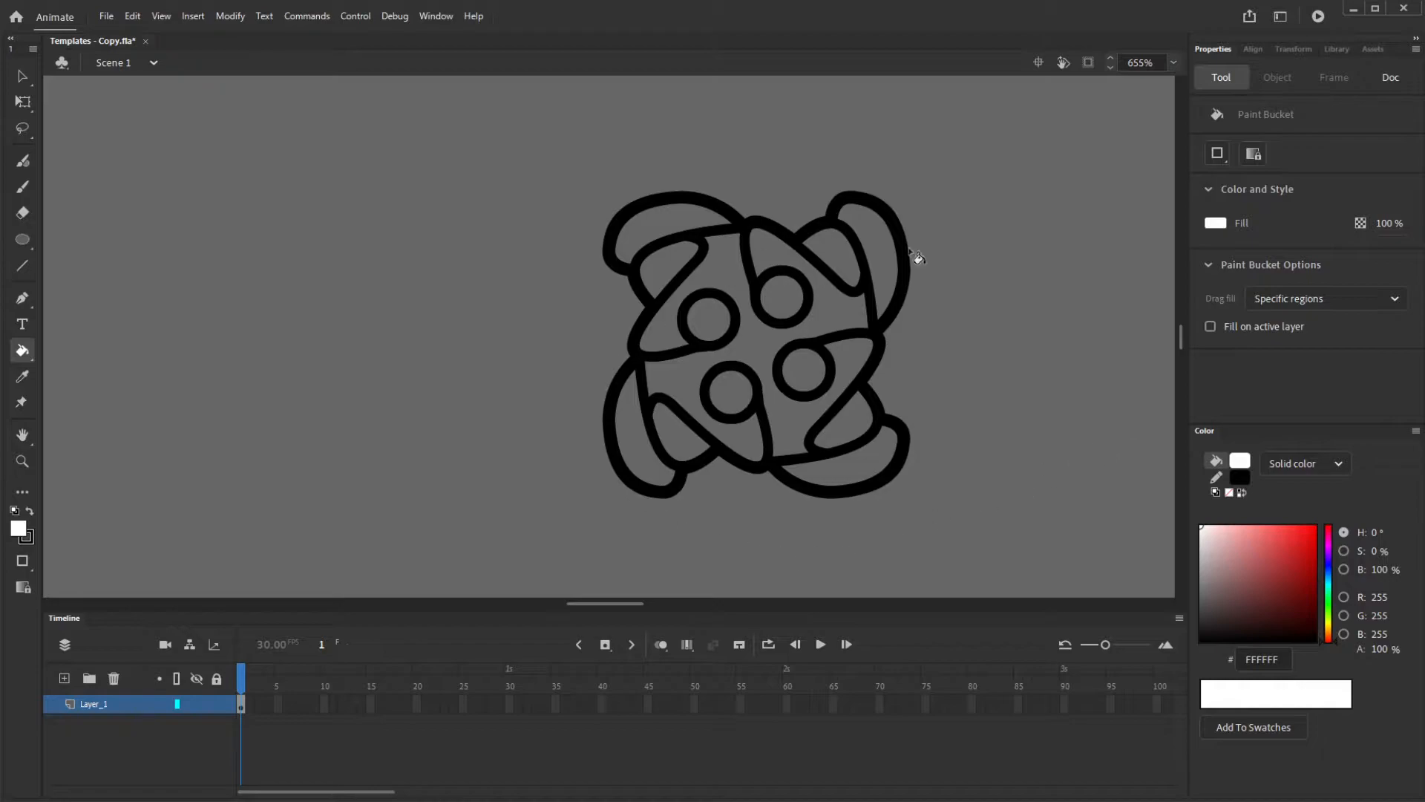
{"action": "left_click", "coordinate": [748, 355]}
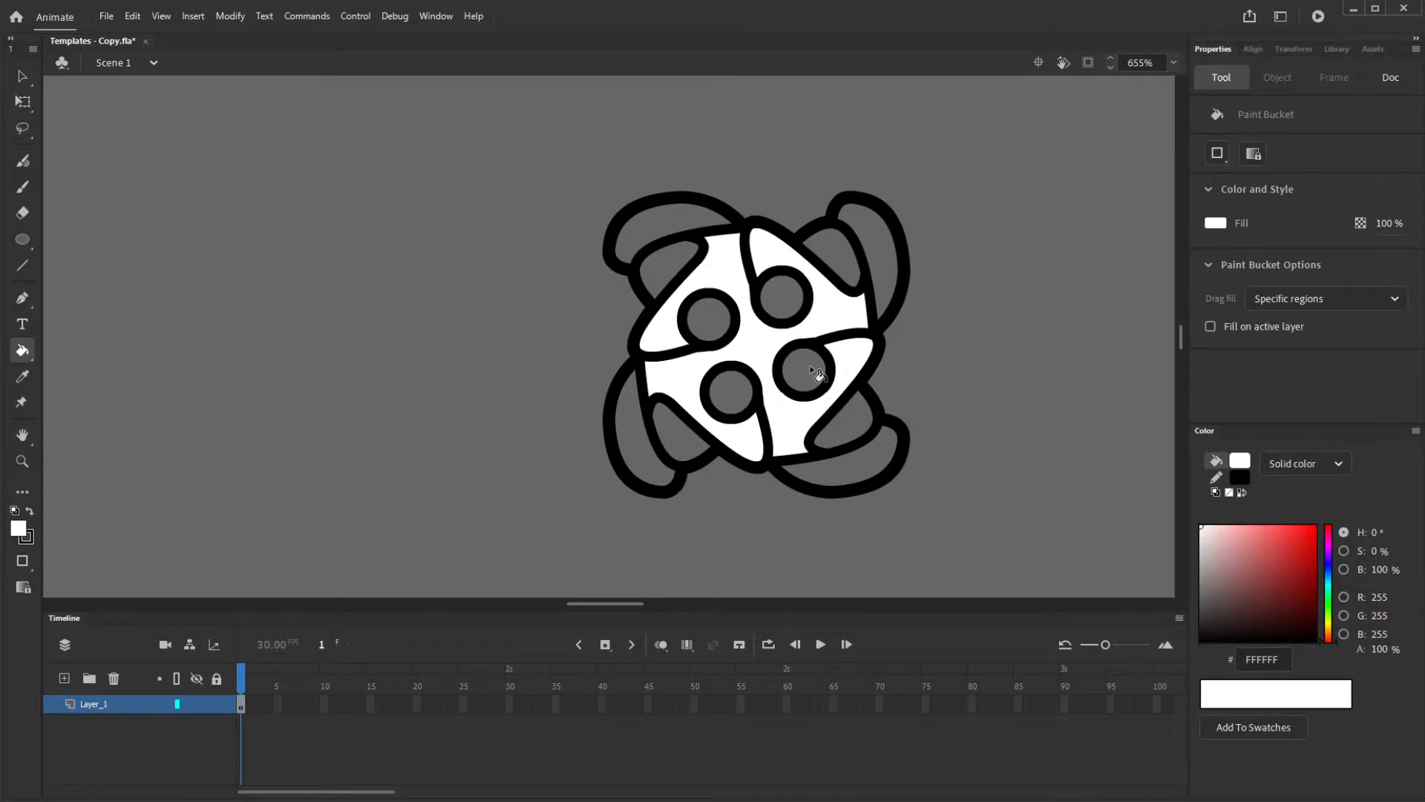
{"action": "left_click", "coordinate": [636, 445]}
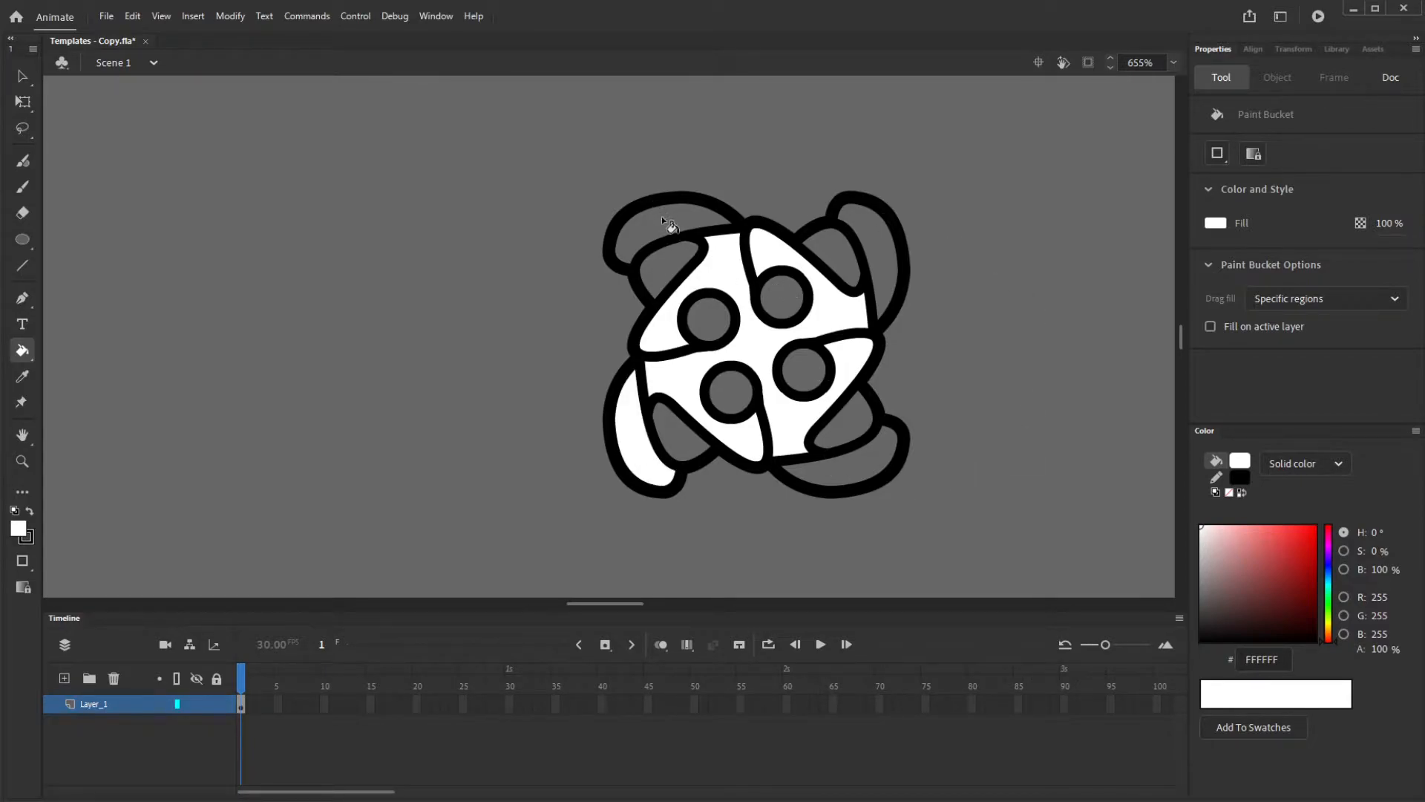
{"action": "left_click", "coordinate": [663, 219]}
{"action": "left_click", "coordinate": [881, 226]}
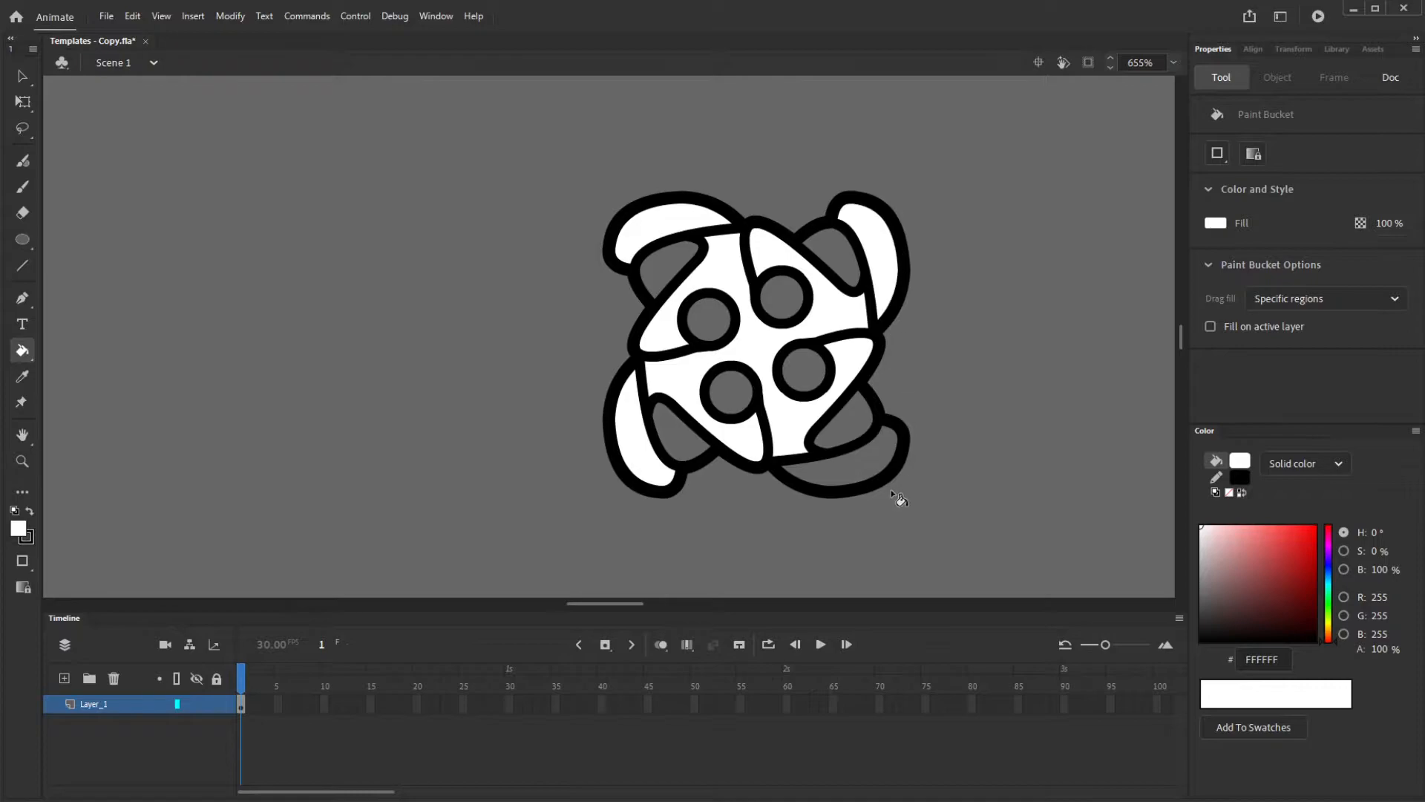
{"action": "left_click", "coordinate": [861, 464]}
Select the white body and all four white arms and move them clear of the black outline
{"action": "key", "text": "v"}
{"action": "left_click", "coordinate": [846, 479]}
{"action": "left_click", "coordinate": [792, 422], "text": "shift"}
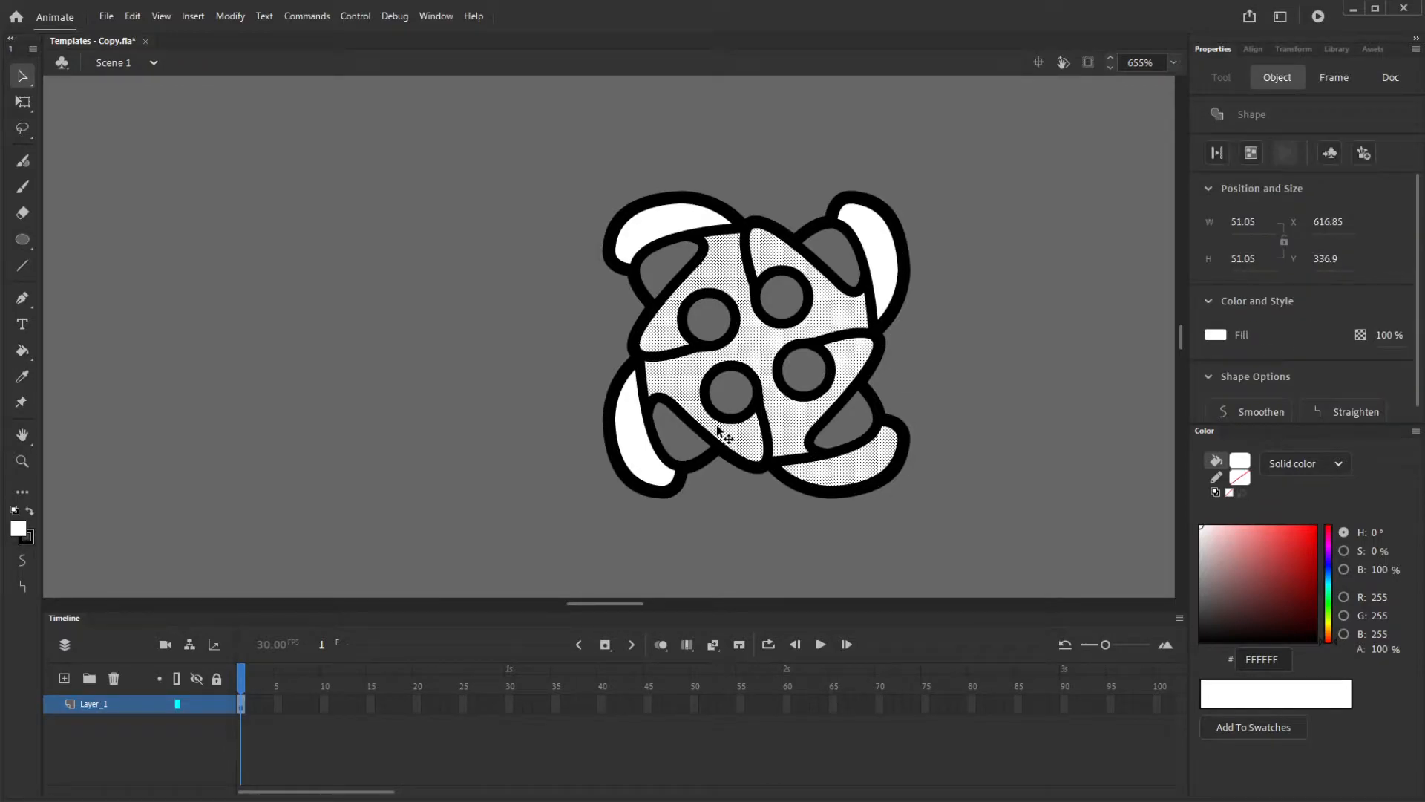
{"action": "left_click", "coordinate": [647, 453], "text": "shift"}
{"action": "left_click", "coordinate": [681, 225], "text": "shift"}
{"action": "left_click", "coordinate": [886, 262], "text": "shift"}
{"action": "left_click_drag", "start_coordinate": [887, 264], "coordinate": [553, 276]}
{"action": "scroll", "coordinate": [876, 354], "scroll_direction": "down", "scroll_amount": 3}
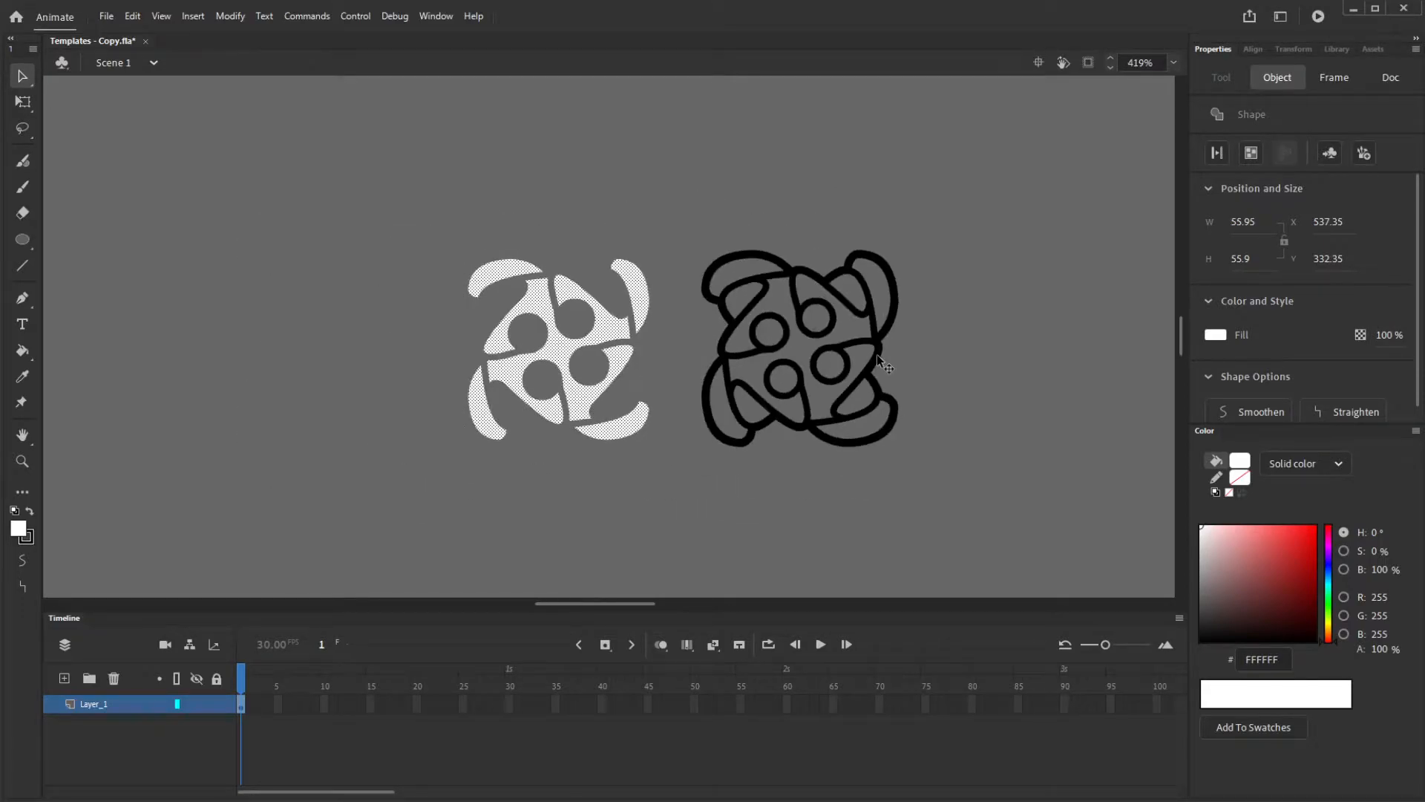
Expand the white fills outward to about 58 px wide, group them and cut the group from the stage
{"action": "scroll", "coordinate": [550, 369], "scroll_direction": "up", "scroll_amount": 3}
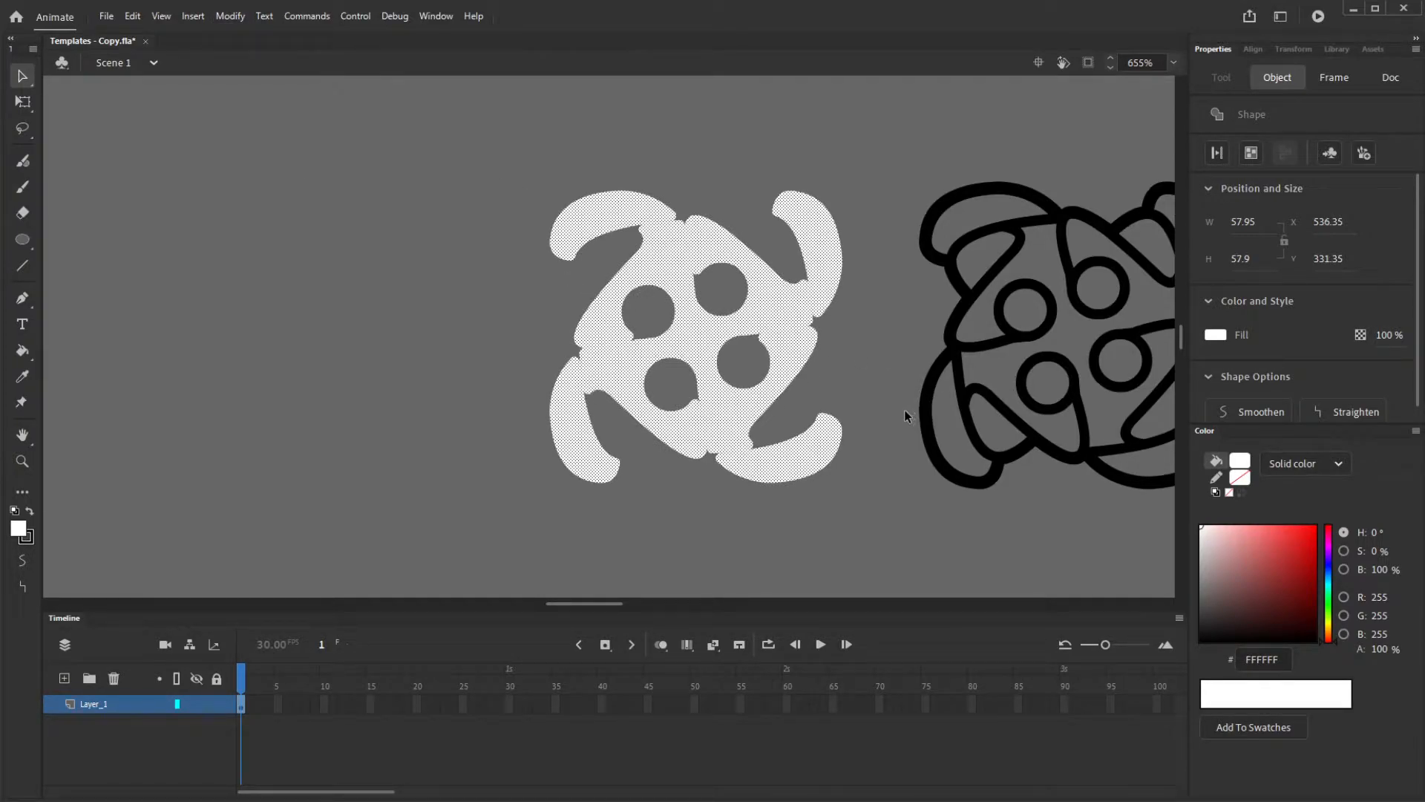
{"action": "key", "text": "ctrl+g"}
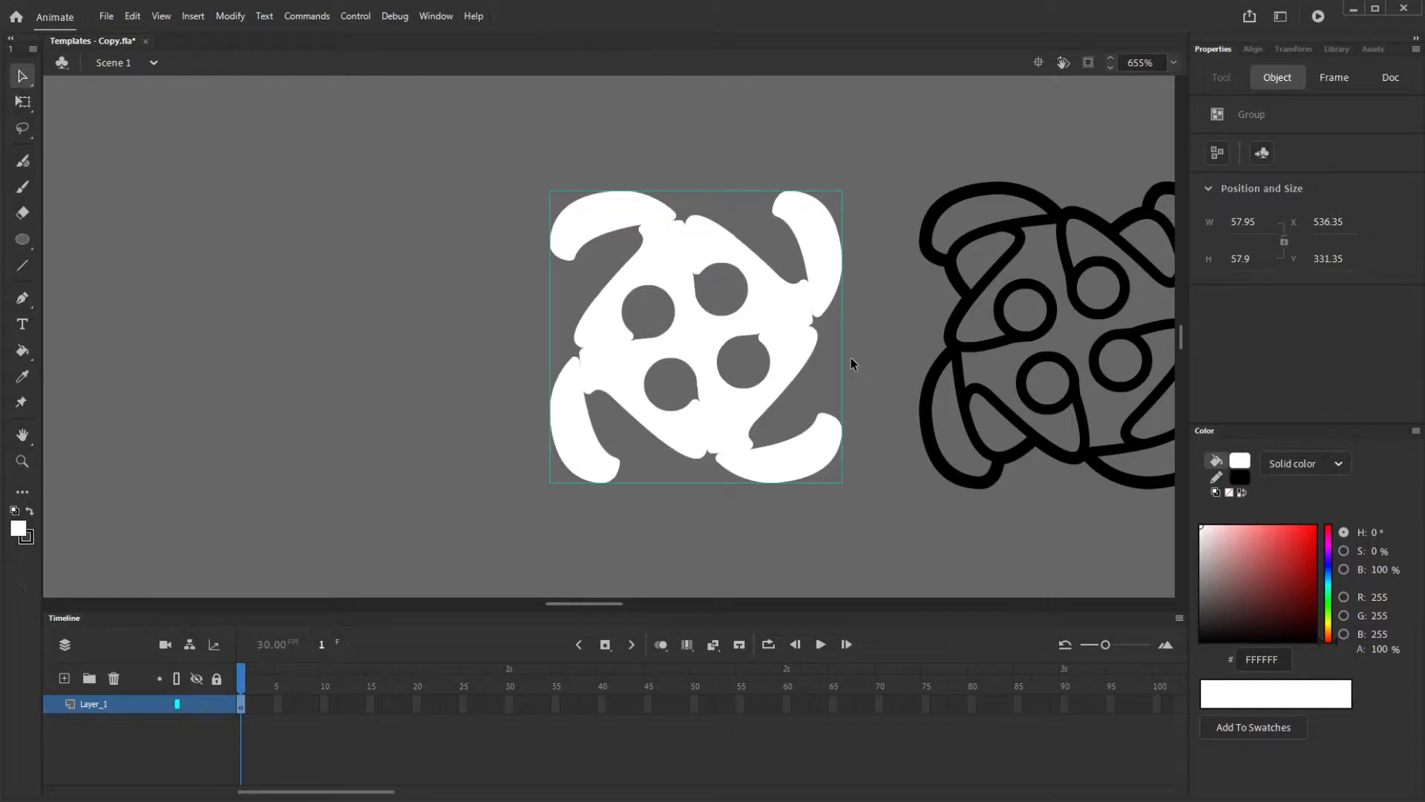
{"action": "key", "text": "Delete"}
Open the original player_117 icon and paste the white group into a new layer beneath the outline layer
{"action": "scroll", "coordinate": [943, 394], "scroll_direction": "down", "scroll_amount": 3}
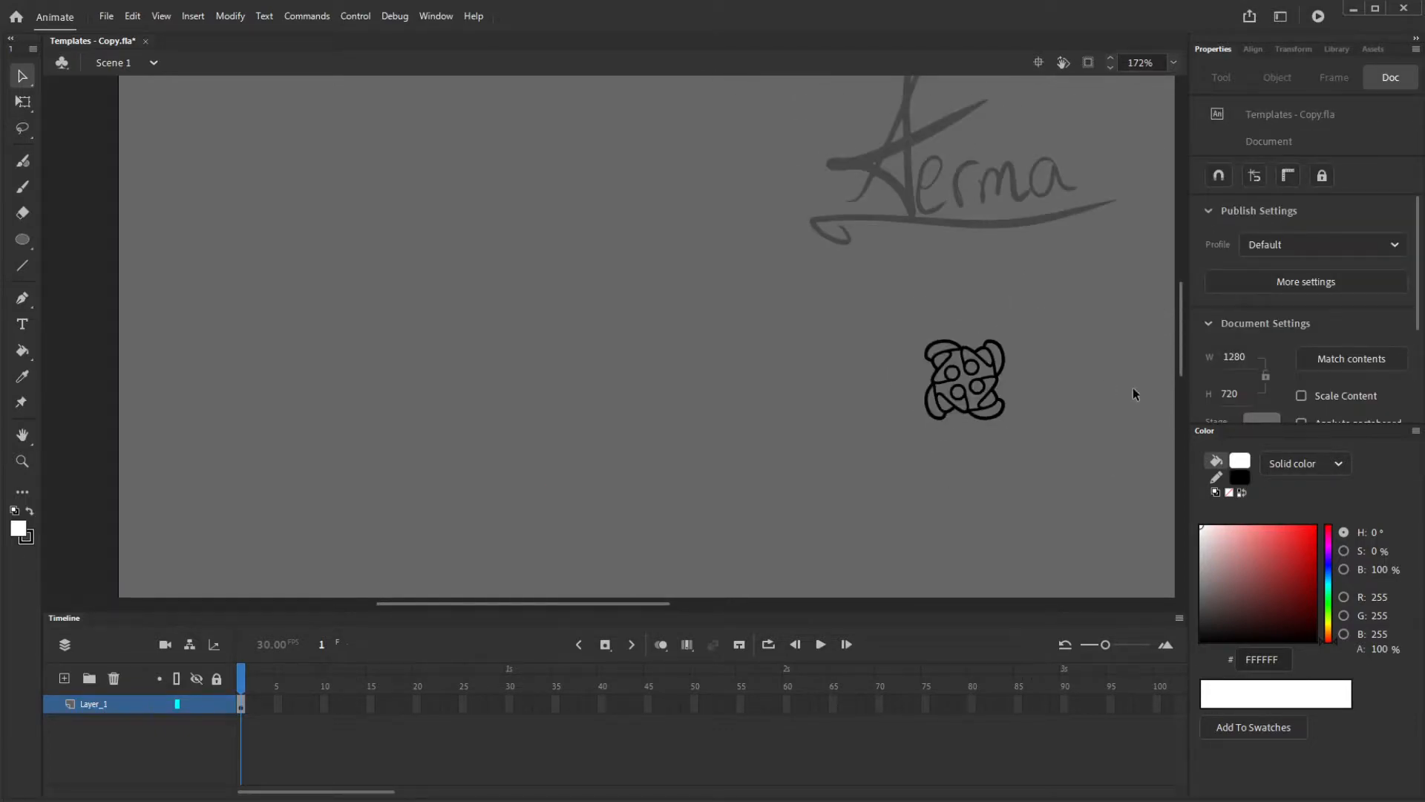
{"action": "scroll", "coordinate": [1134, 394], "scroll_direction": "down", "scroll_amount": 3}
{"action": "scroll", "coordinate": [73, 275], "scroll_direction": "up", "scroll_amount": 4}
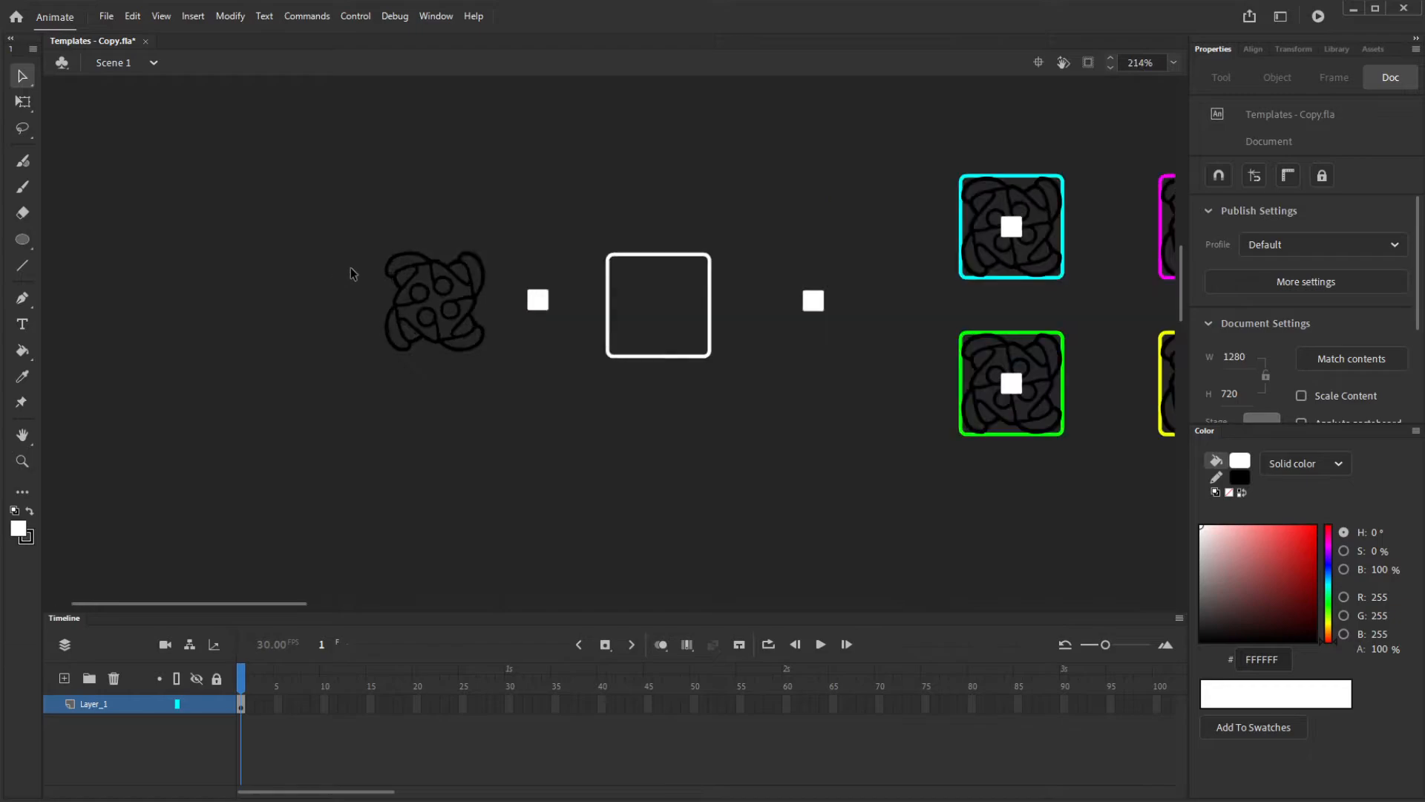
{"action": "scroll", "coordinate": [364, 272], "scroll_direction": "up", "scroll_amount": 2}
{"action": "double_click", "coordinate": [421, 335]}
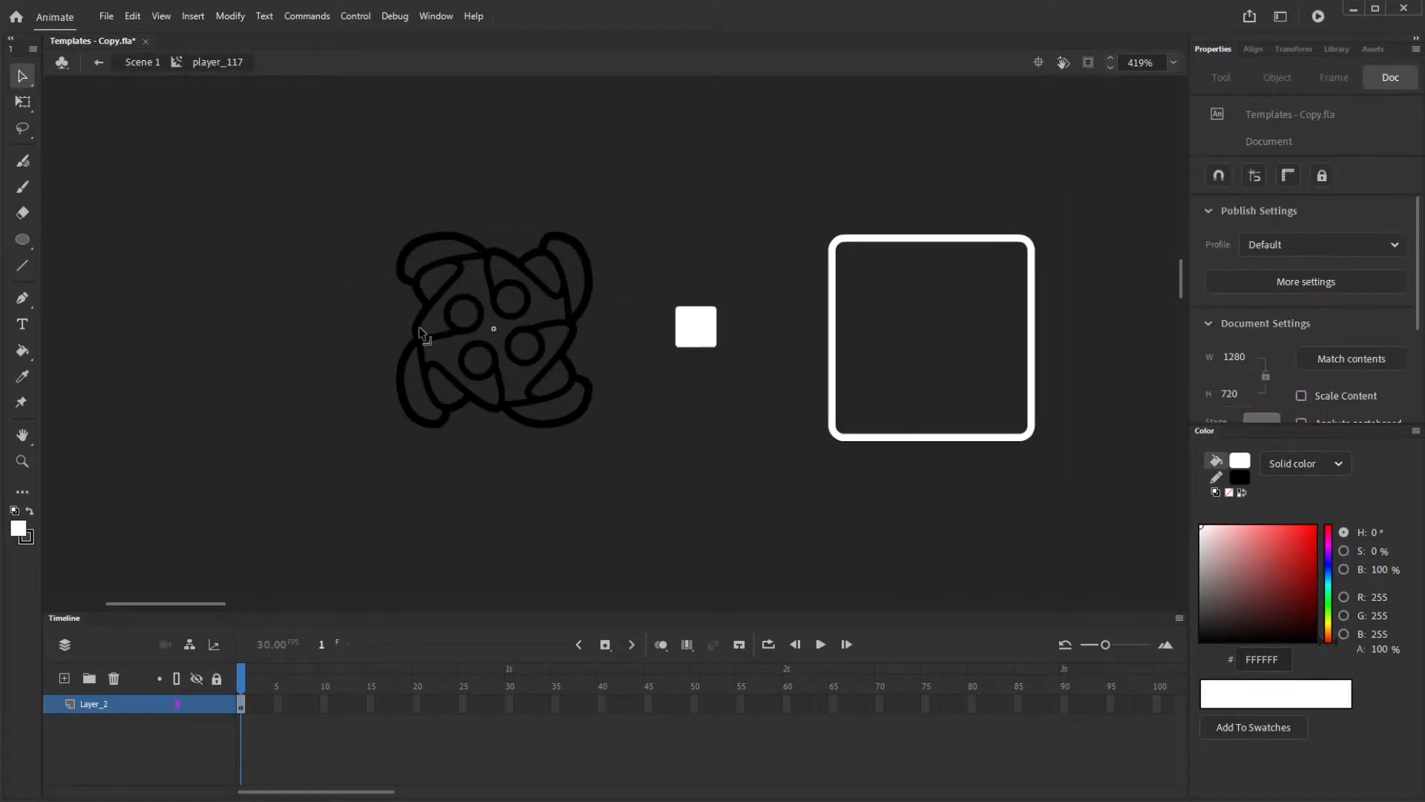
{"action": "scroll", "coordinate": [408, 348], "scroll_direction": "down", "scroll_amount": 2}
{"action": "left_click", "coordinate": [65, 678]}
{"action": "left_click_drag", "start_coordinate": [93, 704], "coordinate": [100, 727]}
{"action": "key", "text": "ctrl+v"}
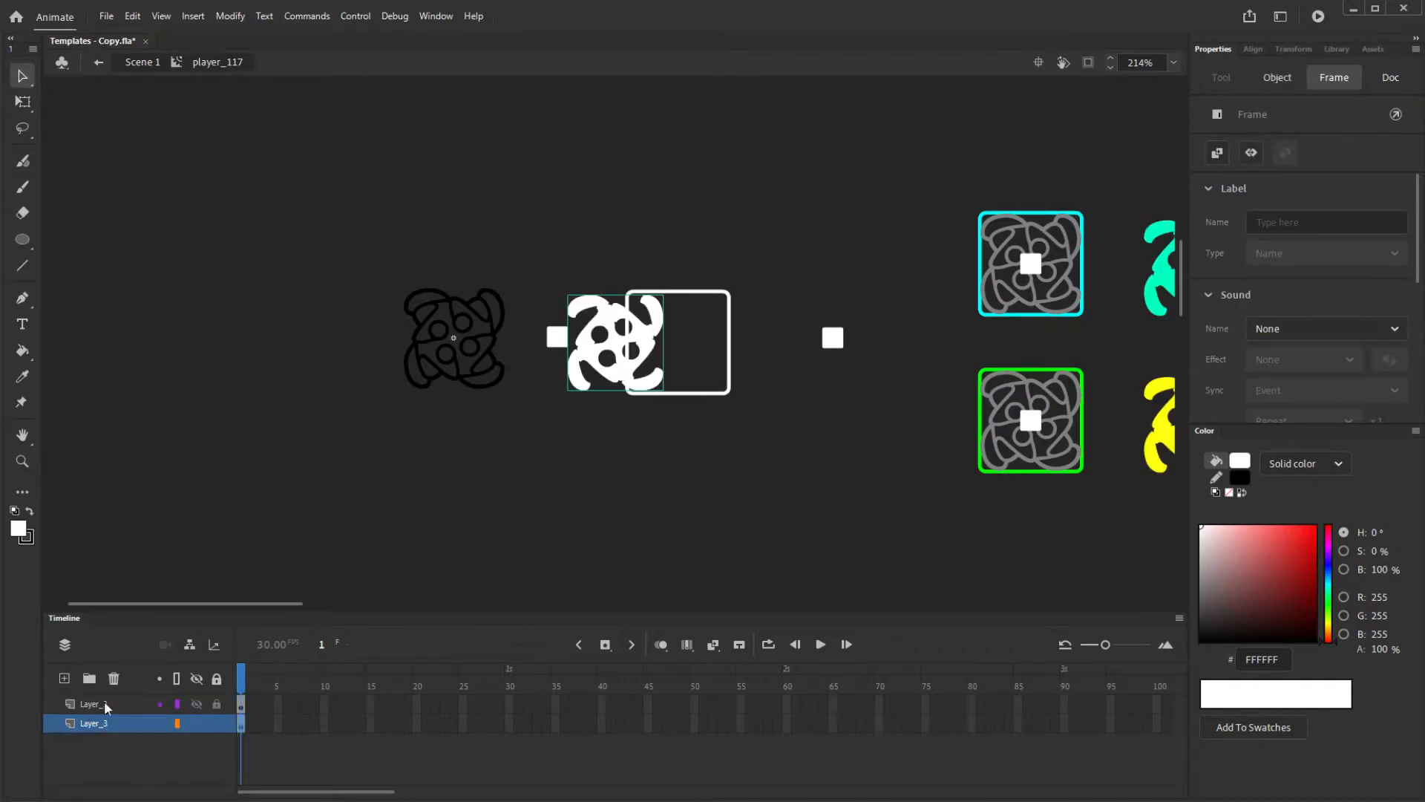
Align the pasted white group to the stage's horizontal and vertical centre beneath the black outline
{"action": "scroll", "coordinate": [203, 415], "scroll_direction": "up", "scroll_amount": 3}
{"action": "left_click", "coordinate": [1253, 49]}
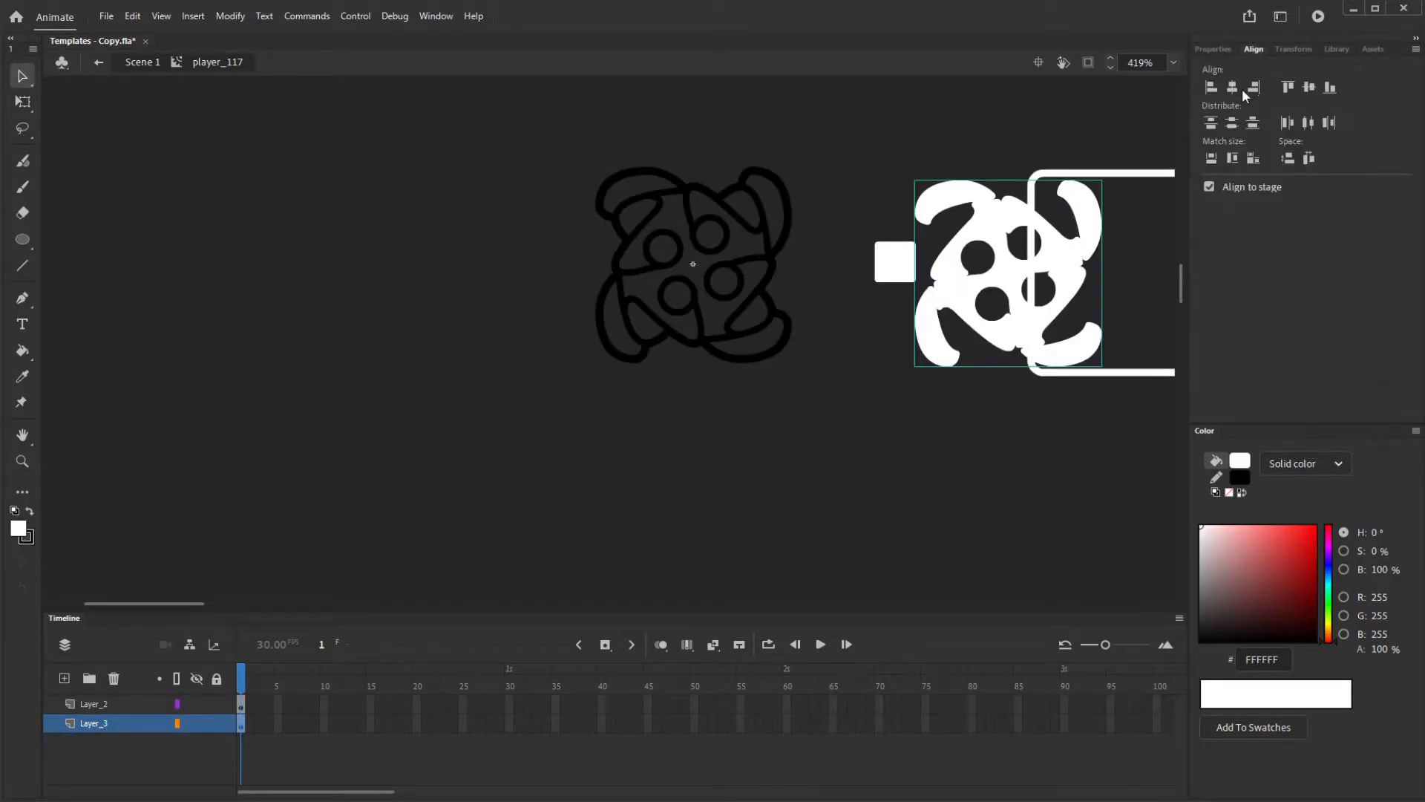
{"action": "left_click", "coordinate": [1232, 87]}
{"action": "left_click", "coordinate": [1309, 87]}
{"action": "scroll", "coordinate": [709, 204], "scroll_direction": "up", "scroll_amount": 3}
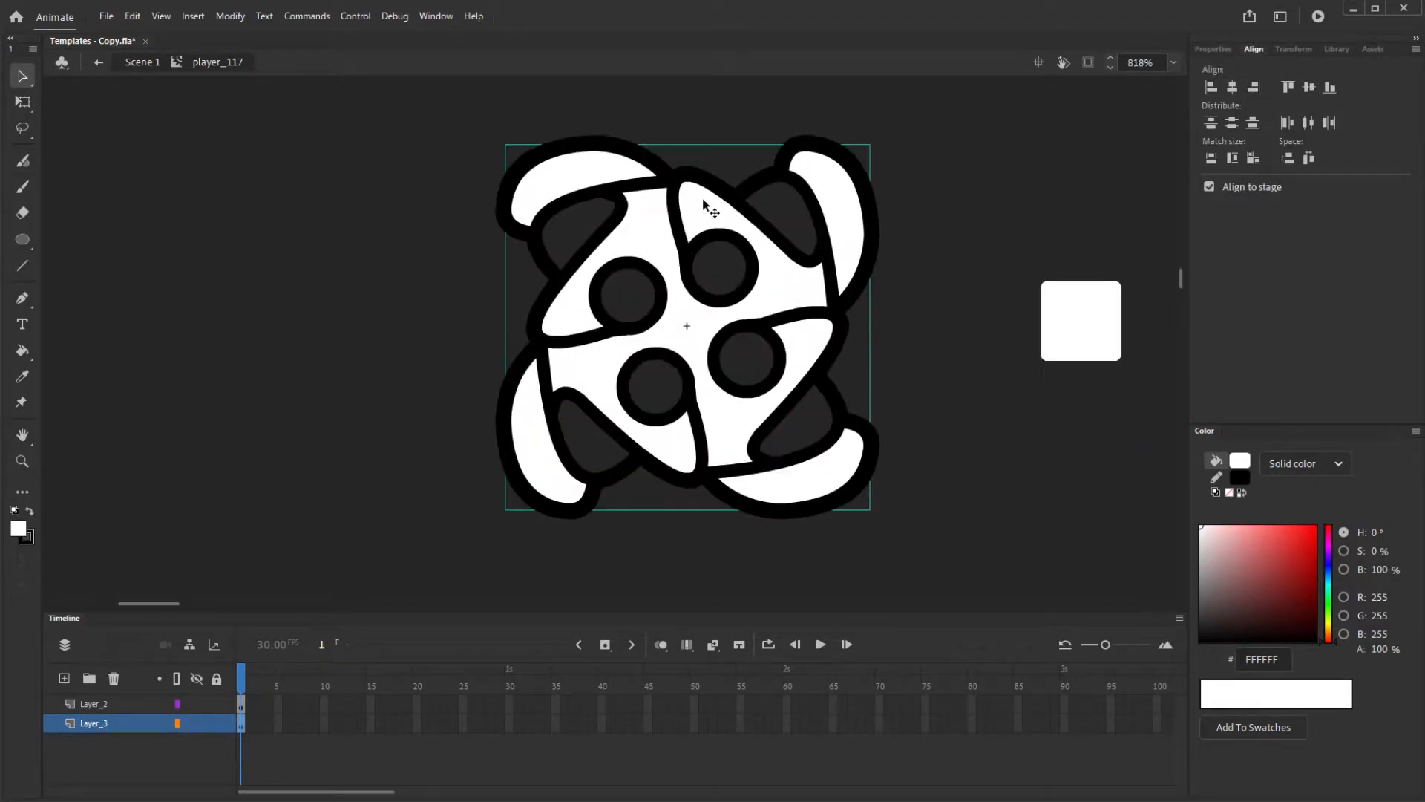
Return to the main scene and fill the outline copy's four circles and four inner corner gaps with white
{"action": "scroll", "coordinate": [337, 318], "scroll_direction": "down", "scroll_amount": 10}
{"action": "scroll", "coordinate": [871, 426], "scroll_direction": "up", "scroll_amount": 2}
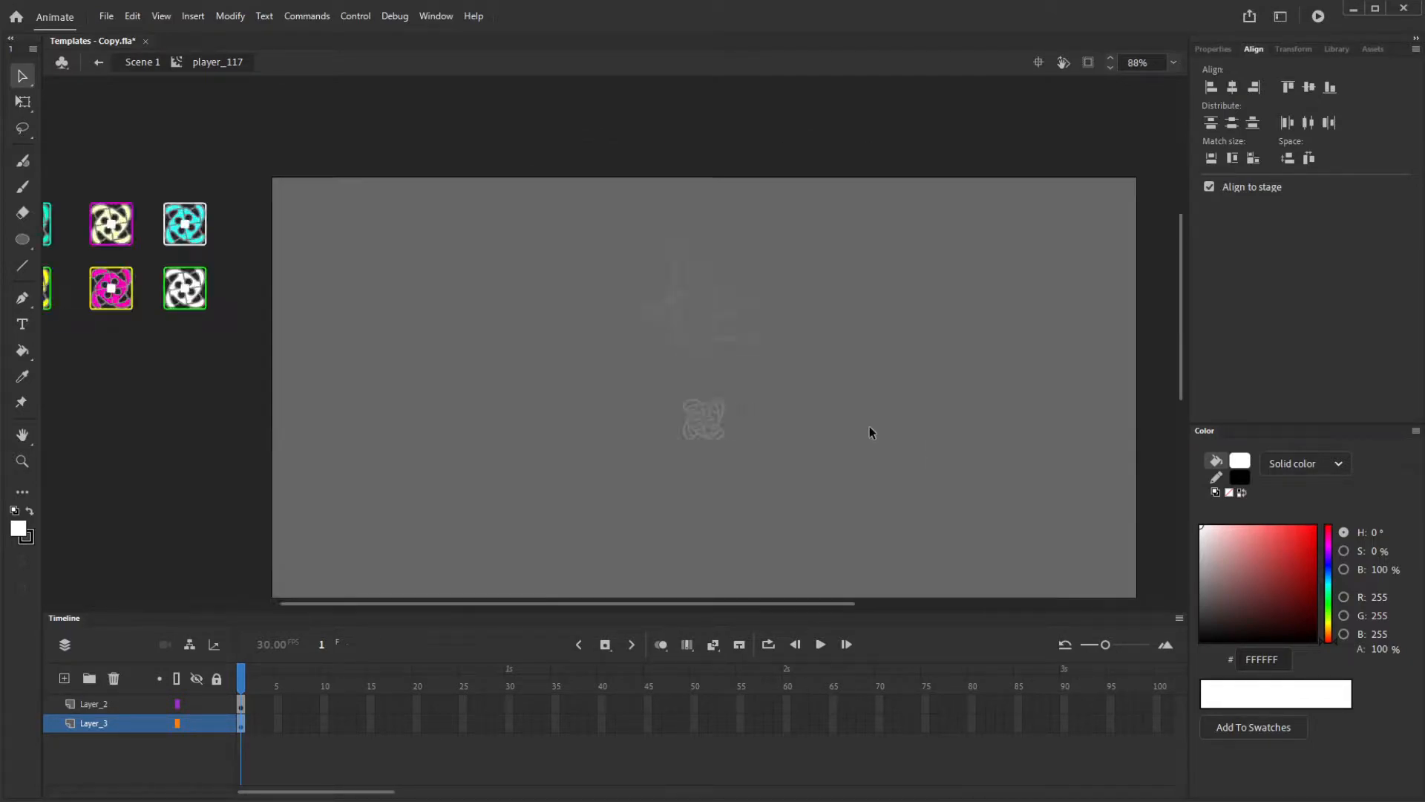
{"action": "scroll", "coordinate": [569, 448], "scroll_direction": "up", "scroll_amount": 2}
{"action": "scroll", "coordinate": [800, 491], "scroll_direction": "up", "scroll_amount": 2}
{"action": "double_click", "coordinate": [800, 491]}
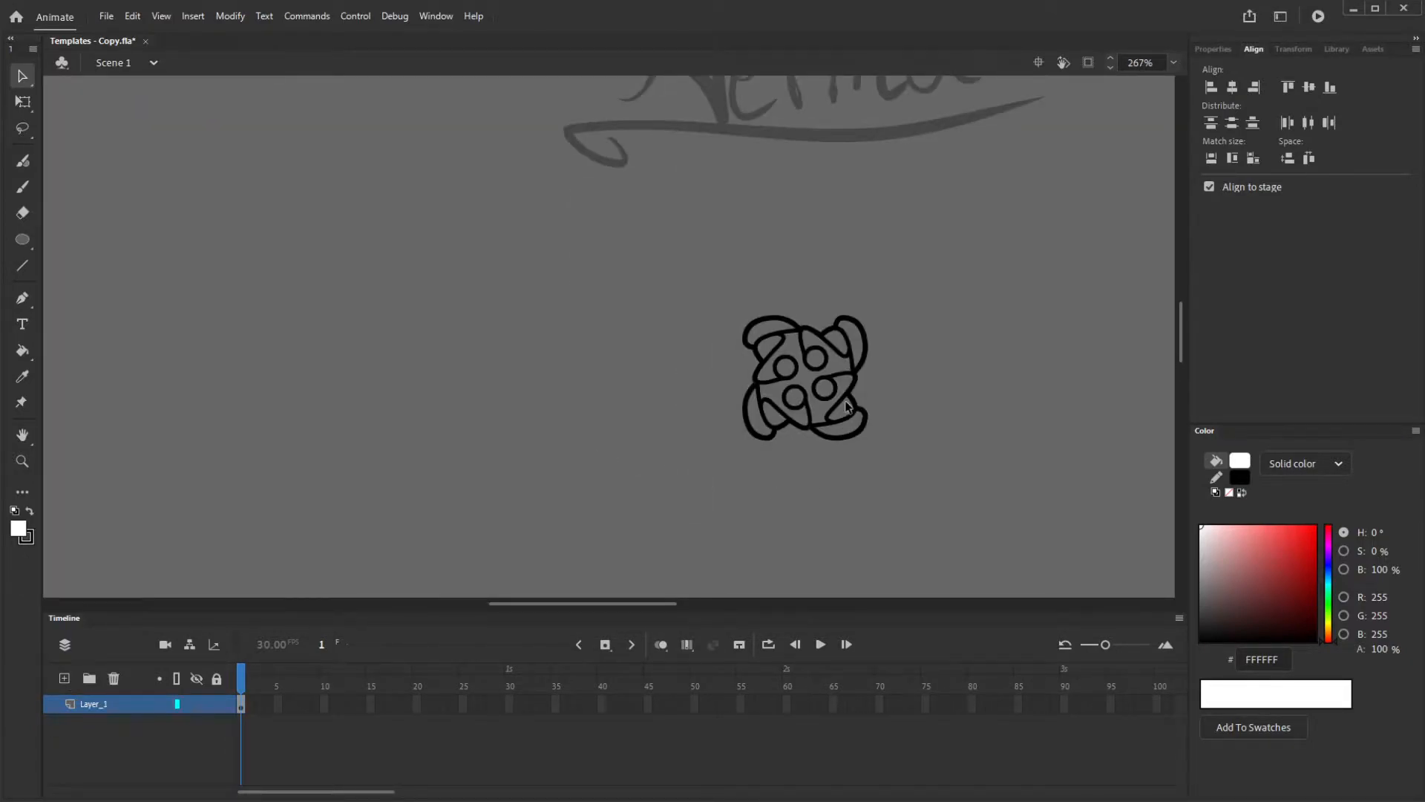
{"action": "scroll", "coordinate": [850, 397], "scroll_direction": "up", "scroll_amount": 3}
{"action": "key", "text": "k"}
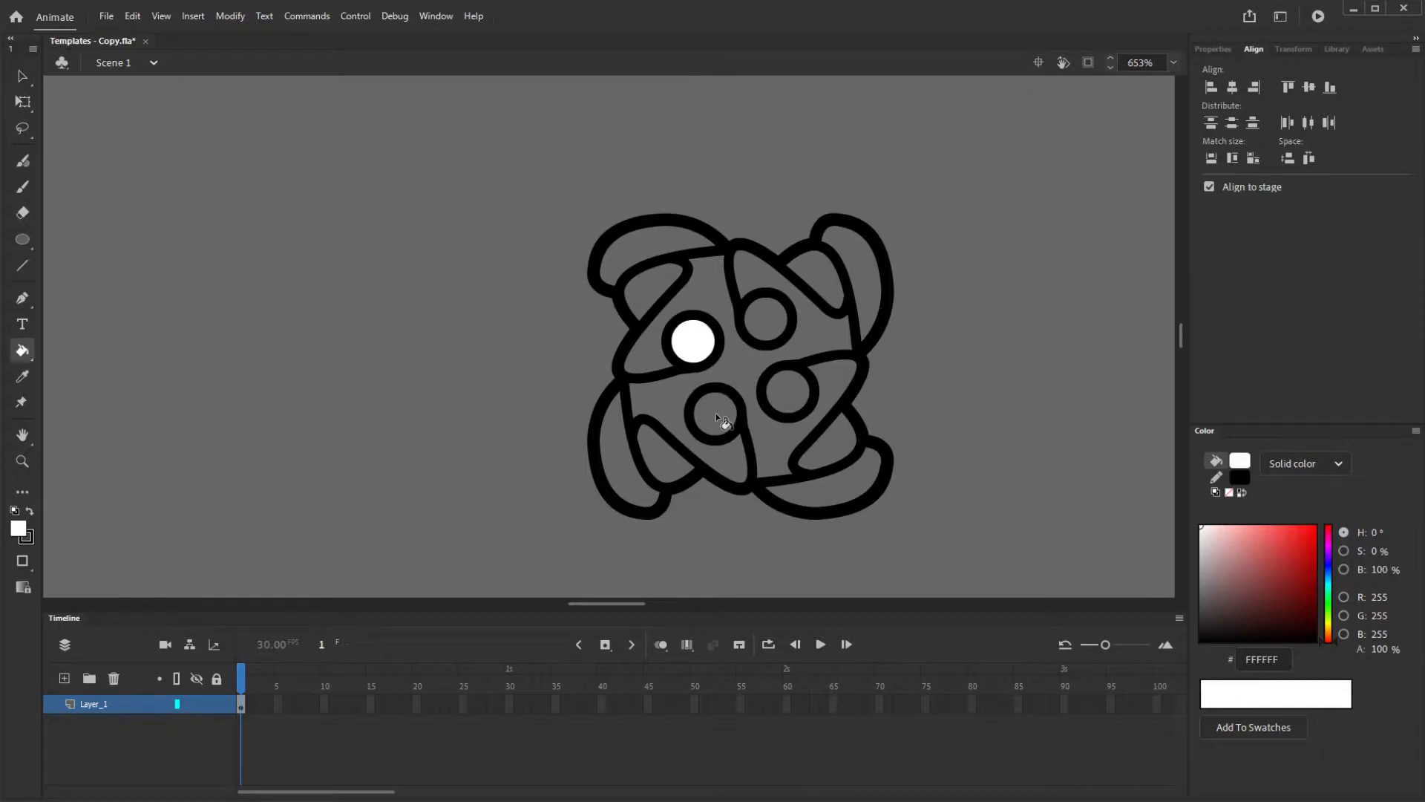
{"action": "left_click", "coordinate": [791, 386]}
{"action": "left_click", "coordinate": [768, 320]}
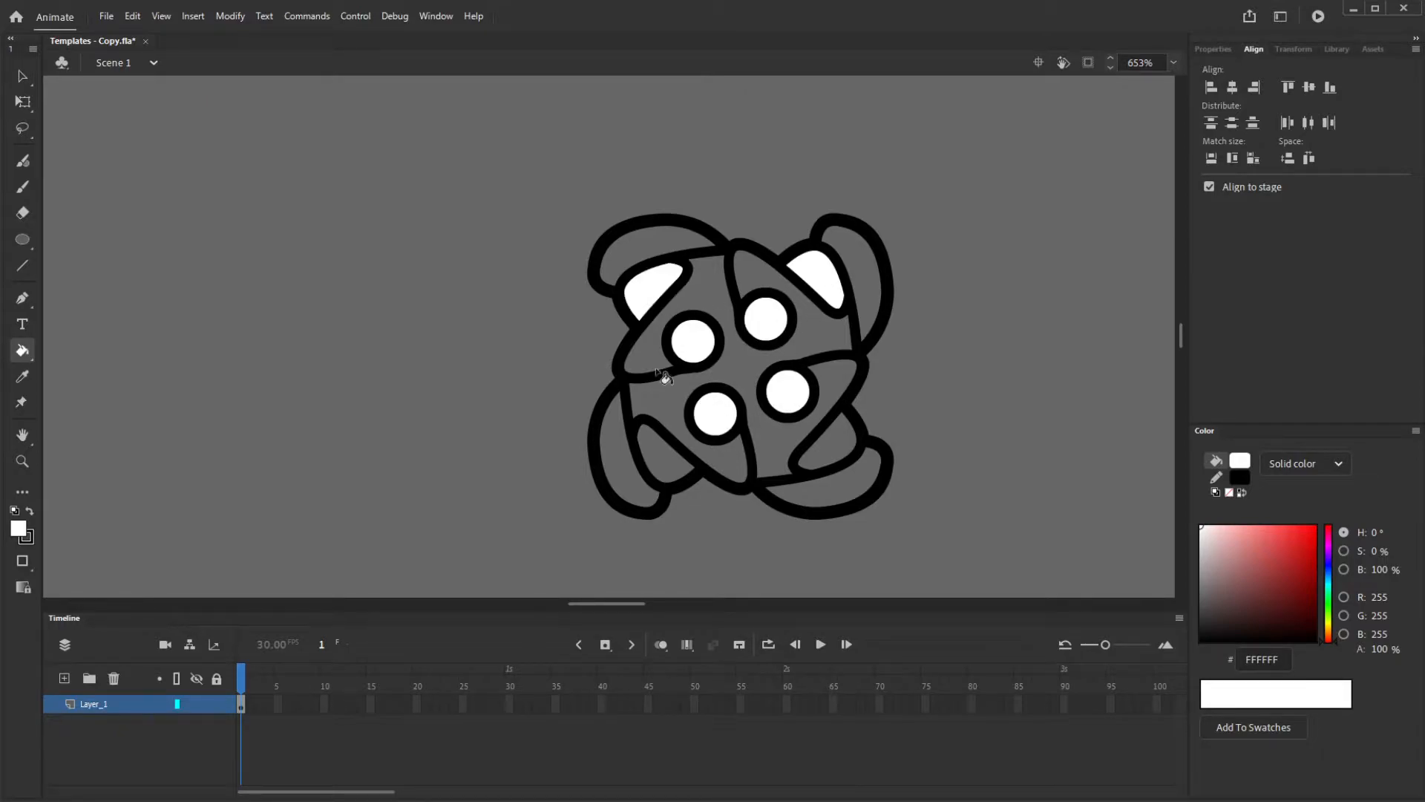
{"action": "left_click", "coordinate": [655, 455]}
{"action": "left_click", "coordinate": [826, 444]}
Select the four white circles and four white corner fills and move them clear of the black outline
{"action": "key", "text": "v"}
{"action": "left_click", "coordinate": [825, 444]}
{"action": "left_click", "coordinate": [783, 390], "text": "shift"}
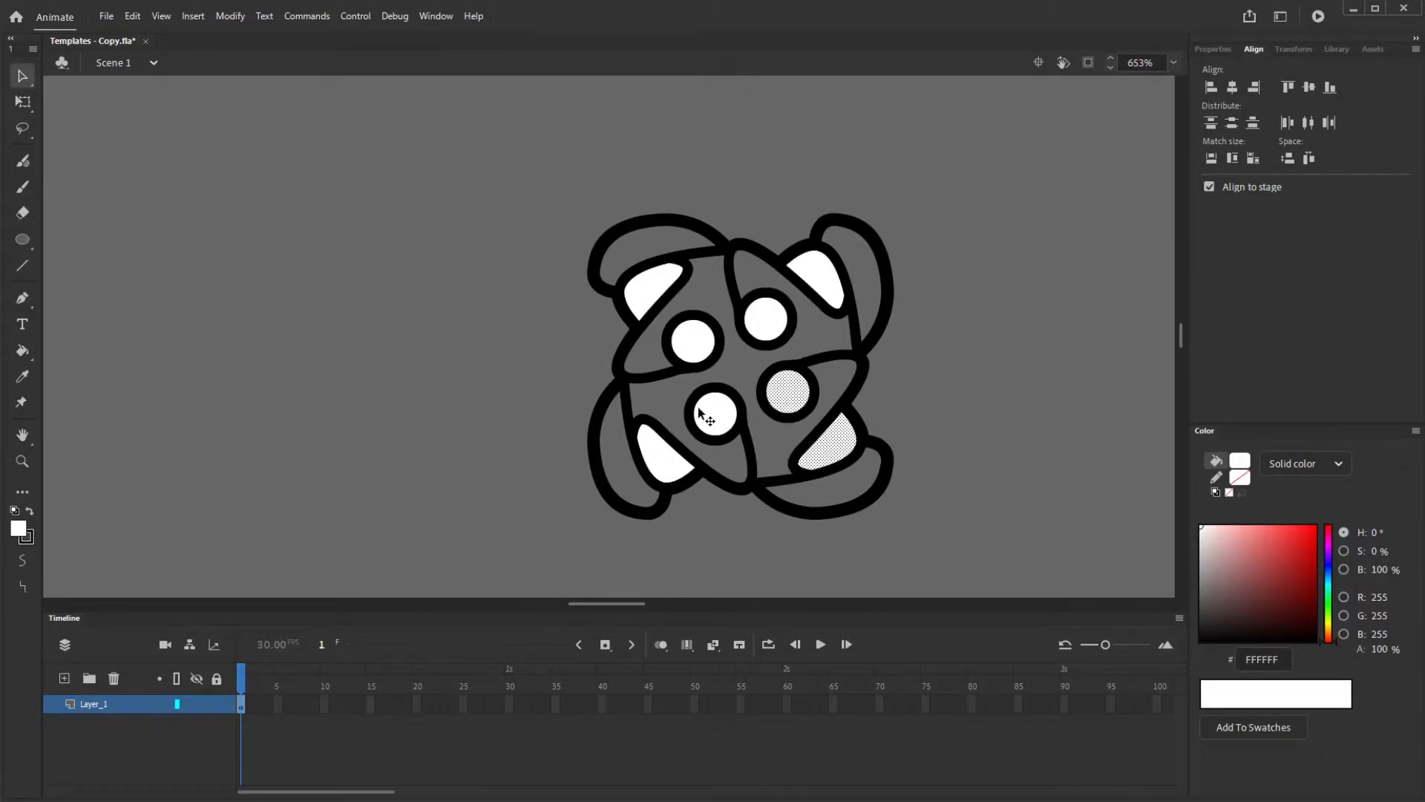
{"action": "left_click", "coordinate": [711, 413], "text": "shift"}
{"action": "left_click", "coordinate": [668, 468], "text": "shift"}
{"action": "left_click", "coordinate": [691, 346], "text": "shift"}
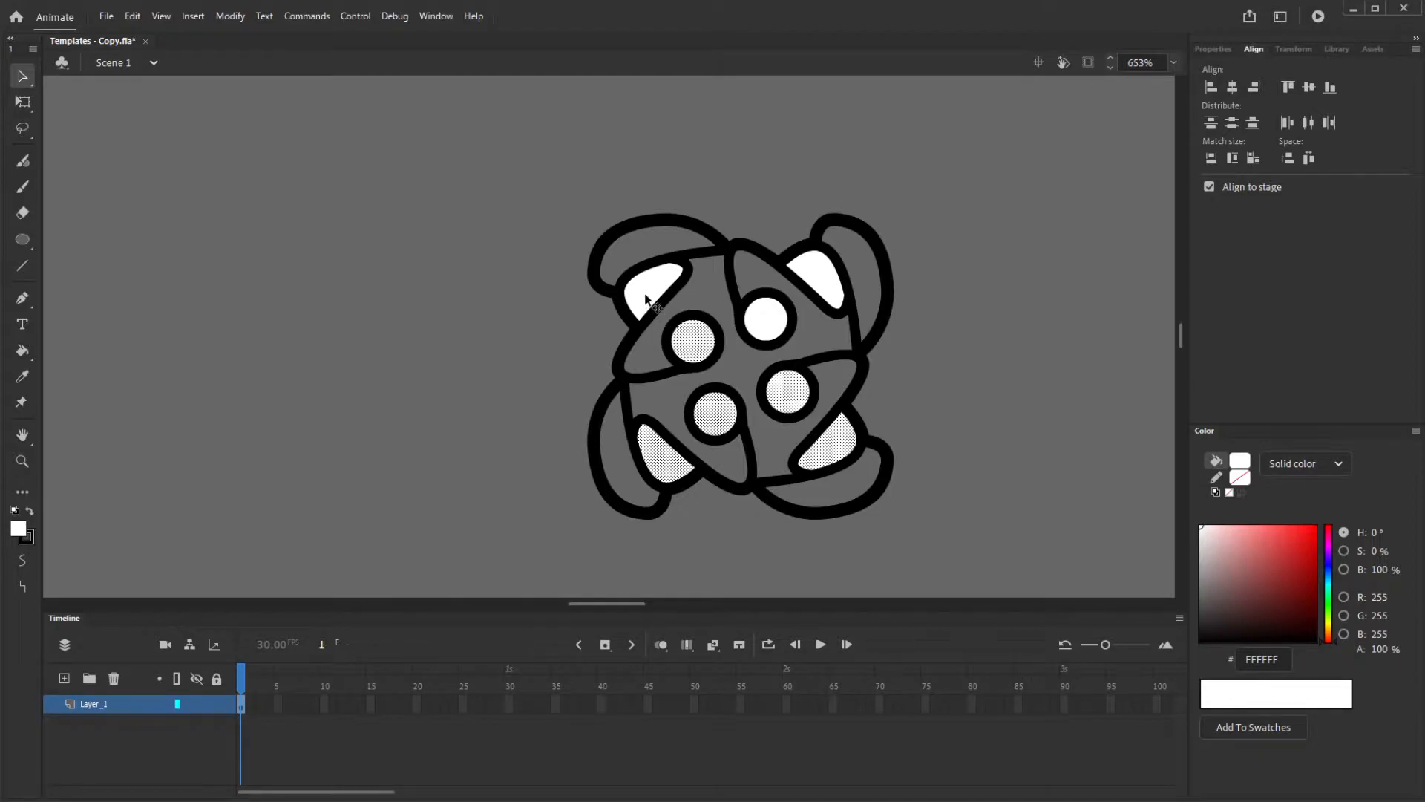
{"action": "left_click", "coordinate": [653, 304], "text": "shift"}
{"action": "left_click", "coordinate": [765, 309], "text": "shift"}
{"action": "left_click", "coordinate": [825, 290], "text": "shift"}
{"action": "left_click_drag", "start_coordinate": [825, 290], "coordinate": [408, 288]}
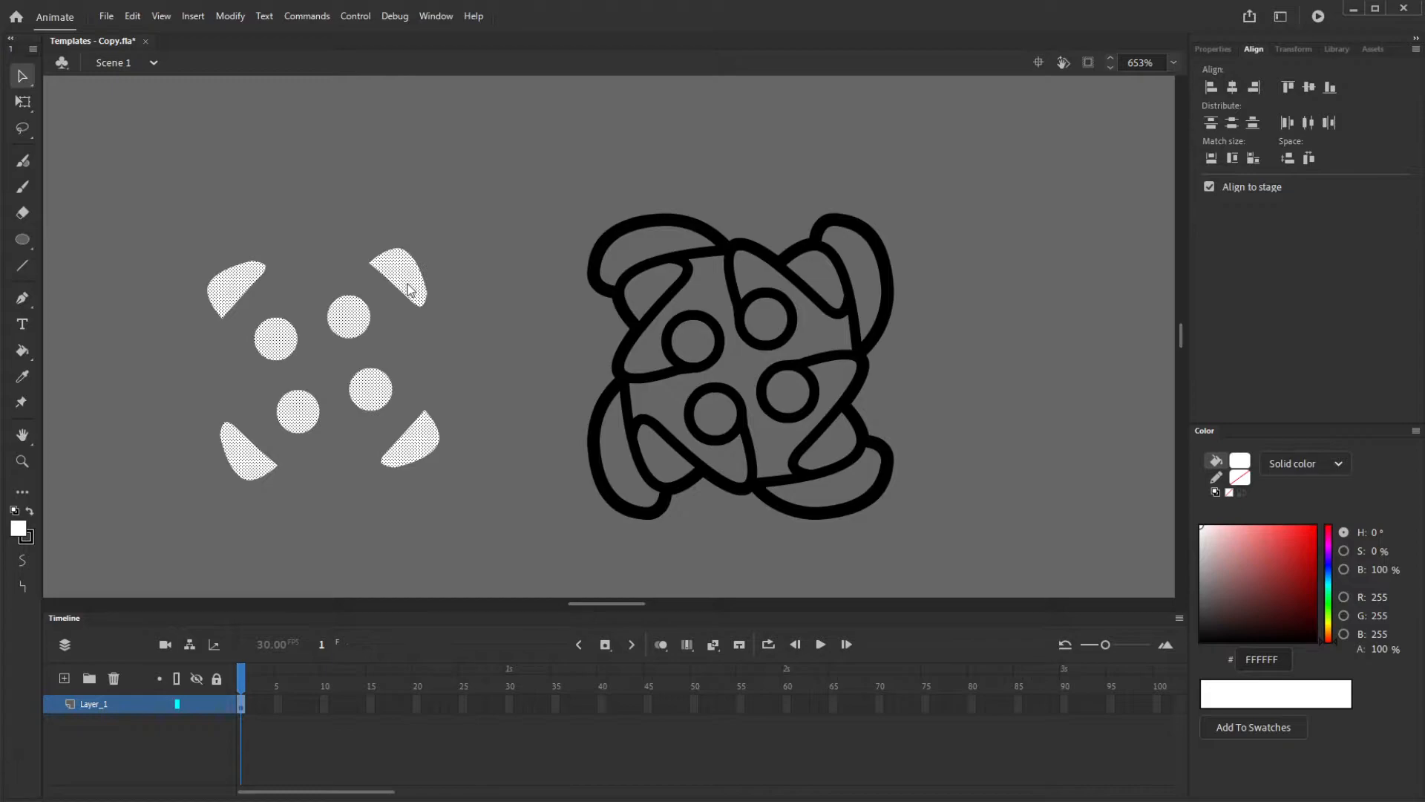
Expand the eight white fills outward, group them and cut the group from the stage
{"action": "left_click_drag", "start_coordinate": [408, 288], "coordinate": [408, 286]}
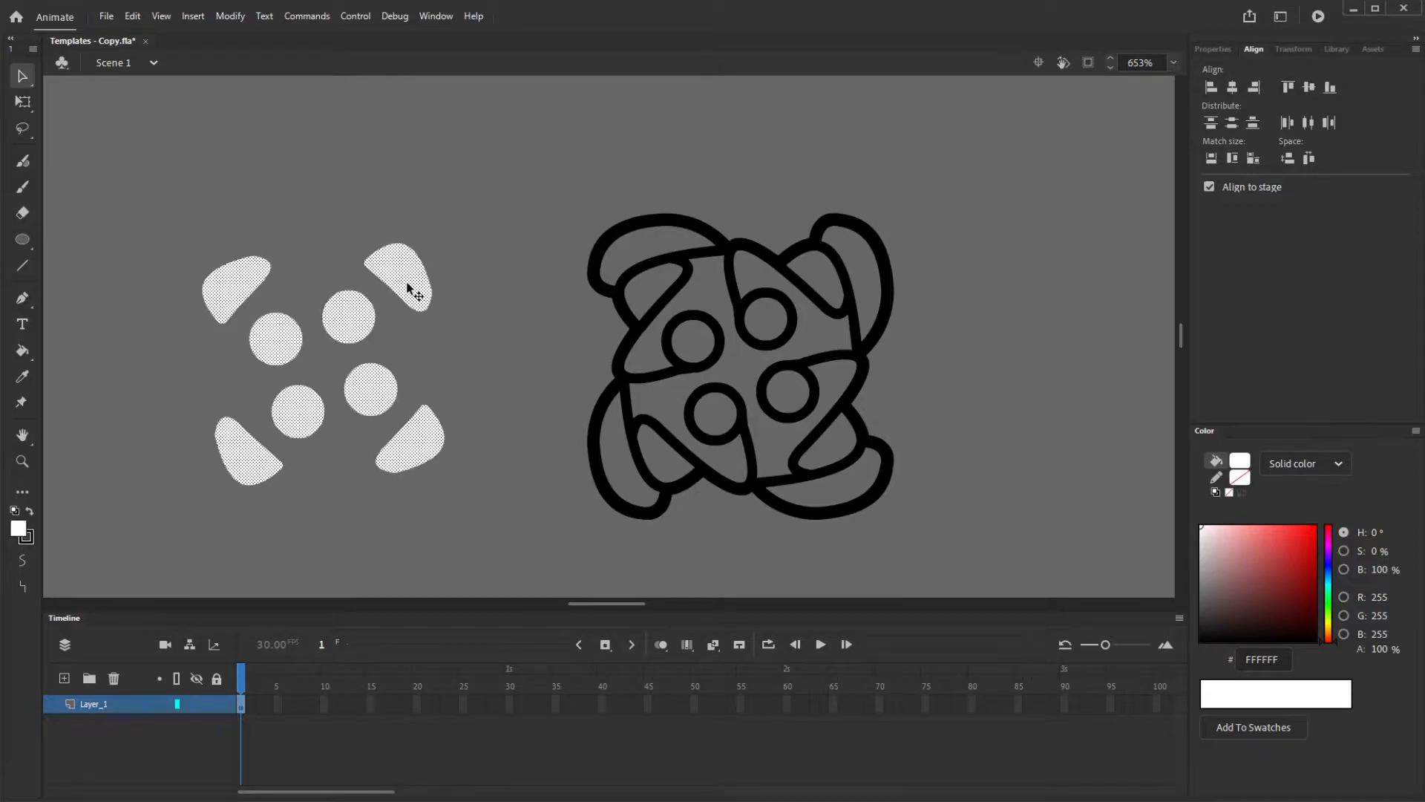
{"action": "key", "text": "ctrl+g"}
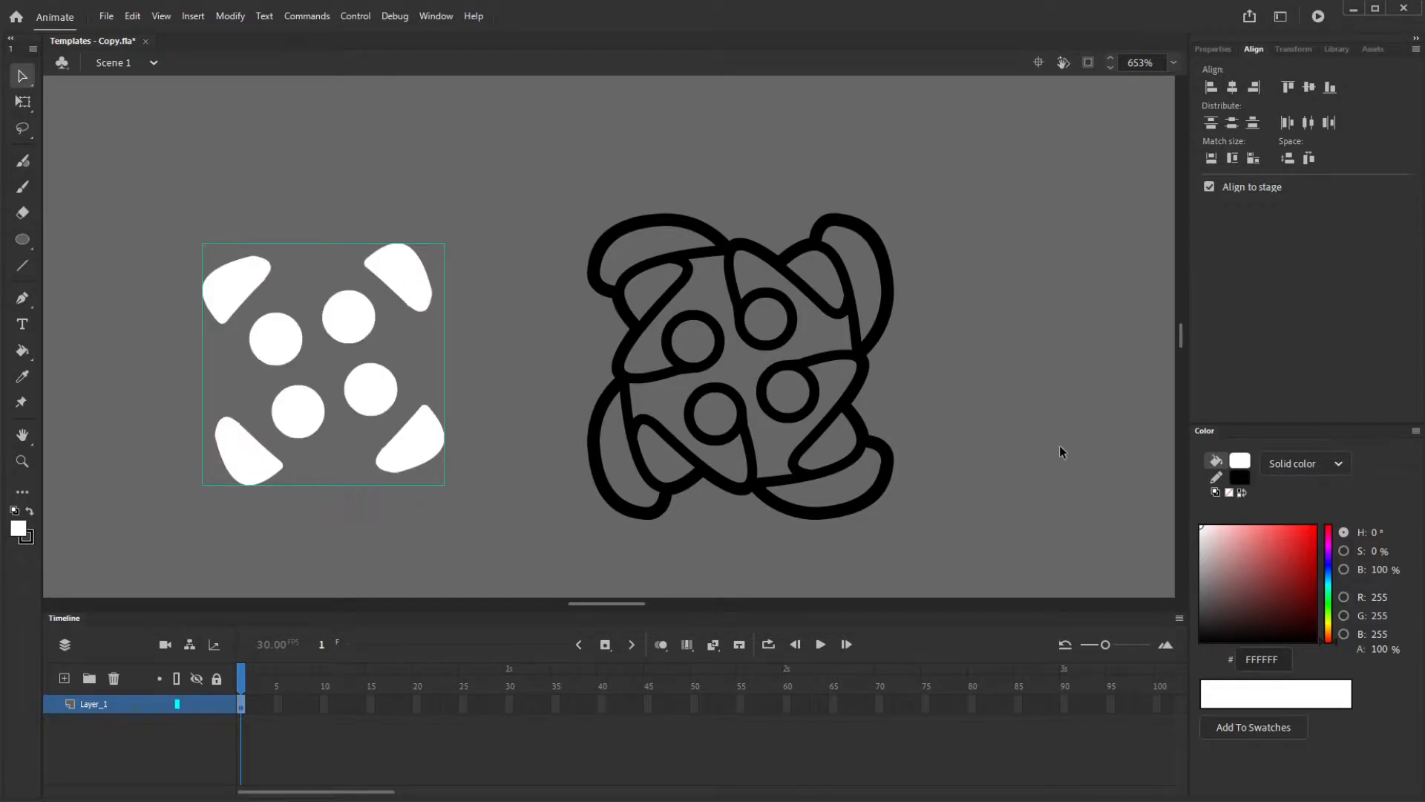
Replace the placeholder square inside player_117_2 with the cut white group, centred on the stage
{"action": "scroll", "coordinate": [1061, 444], "scroll_direction": "down", "scroll_amount": 5}
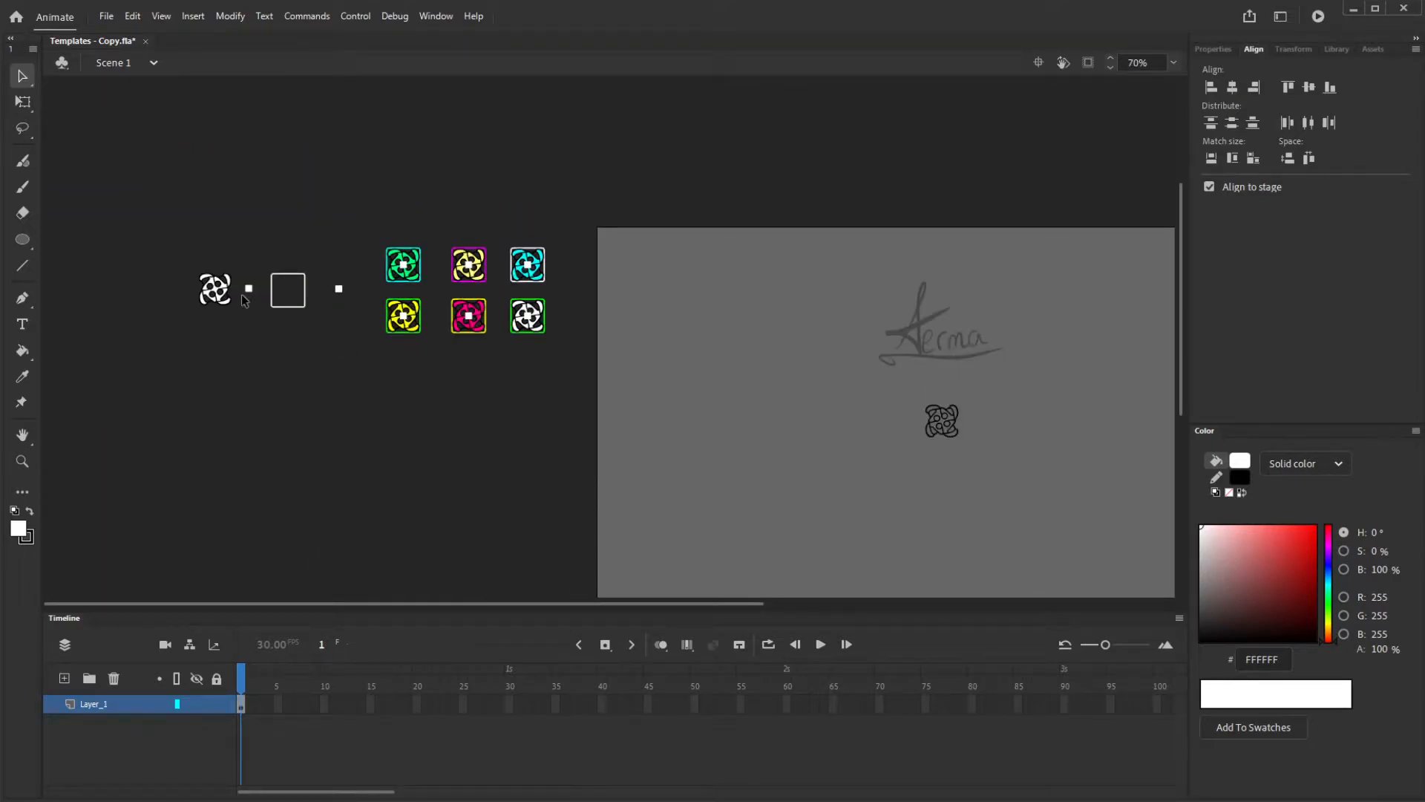
{"action": "scroll", "coordinate": [245, 299], "scroll_direction": "up", "scroll_amount": 5}
{"action": "double_click", "coordinate": [249, 288]}
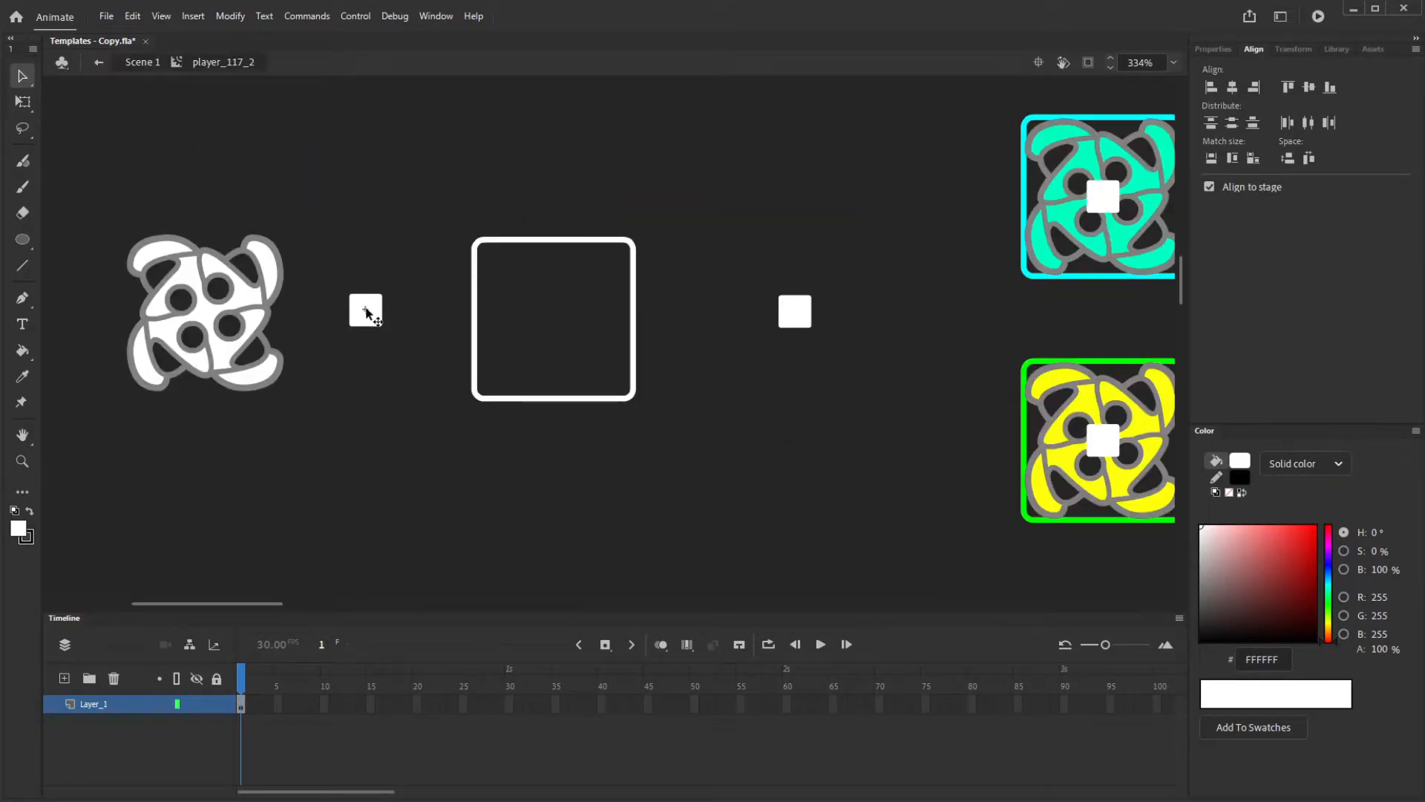
{"action": "left_click", "coordinate": [366, 312]}
{"action": "key", "text": "Delete"}
{"action": "key", "text": "ctrl+v"}
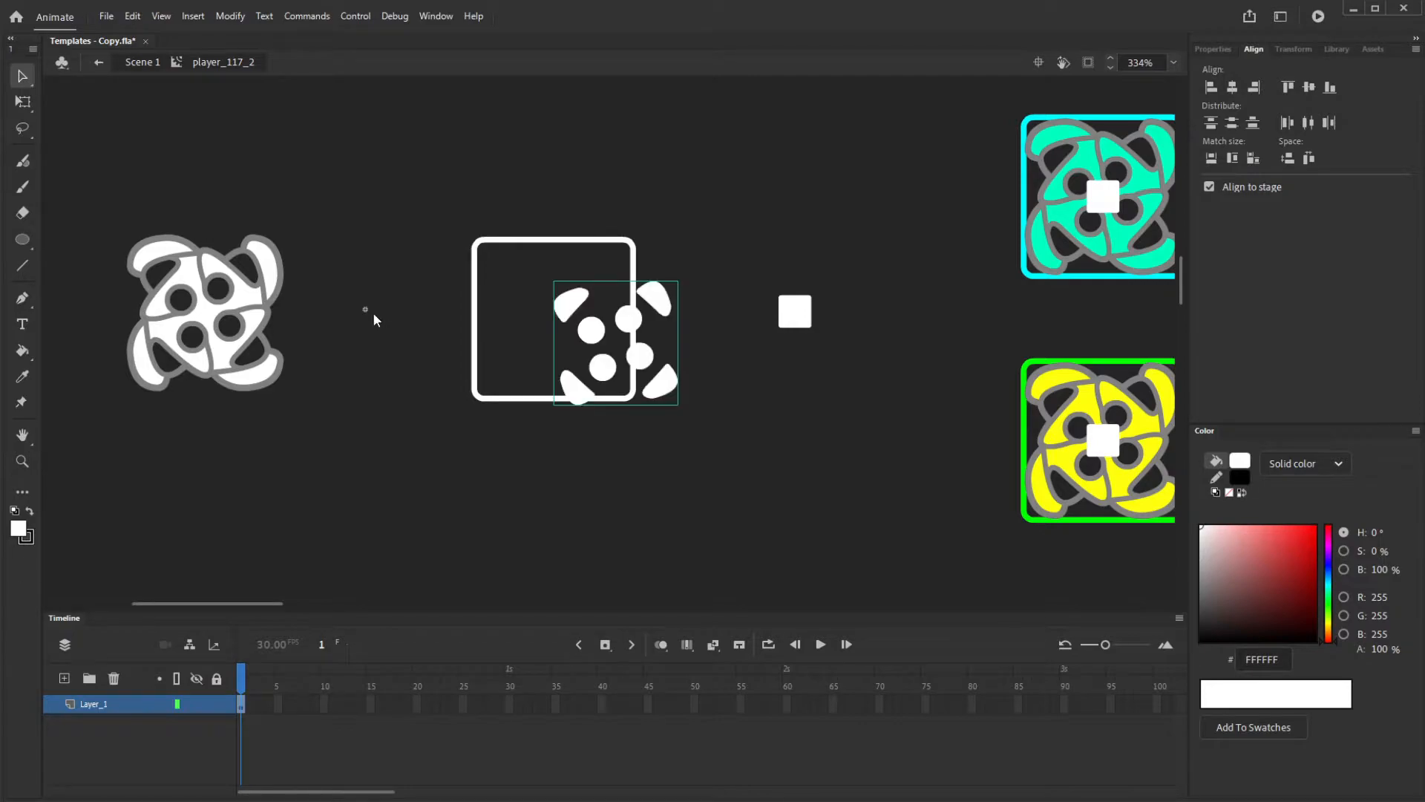
{"action": "key", "text": "ctrl+alt+2"}
{"action": "key", "text": "ctrl+alt+5"}
Set the opacity of the placeholder square's fill inside player_117_extra to 0% and return to the main scene
{"action": "scroll", "coordinate": [349, 312], "scroll_direction": "down", "scroll_amount": 2}
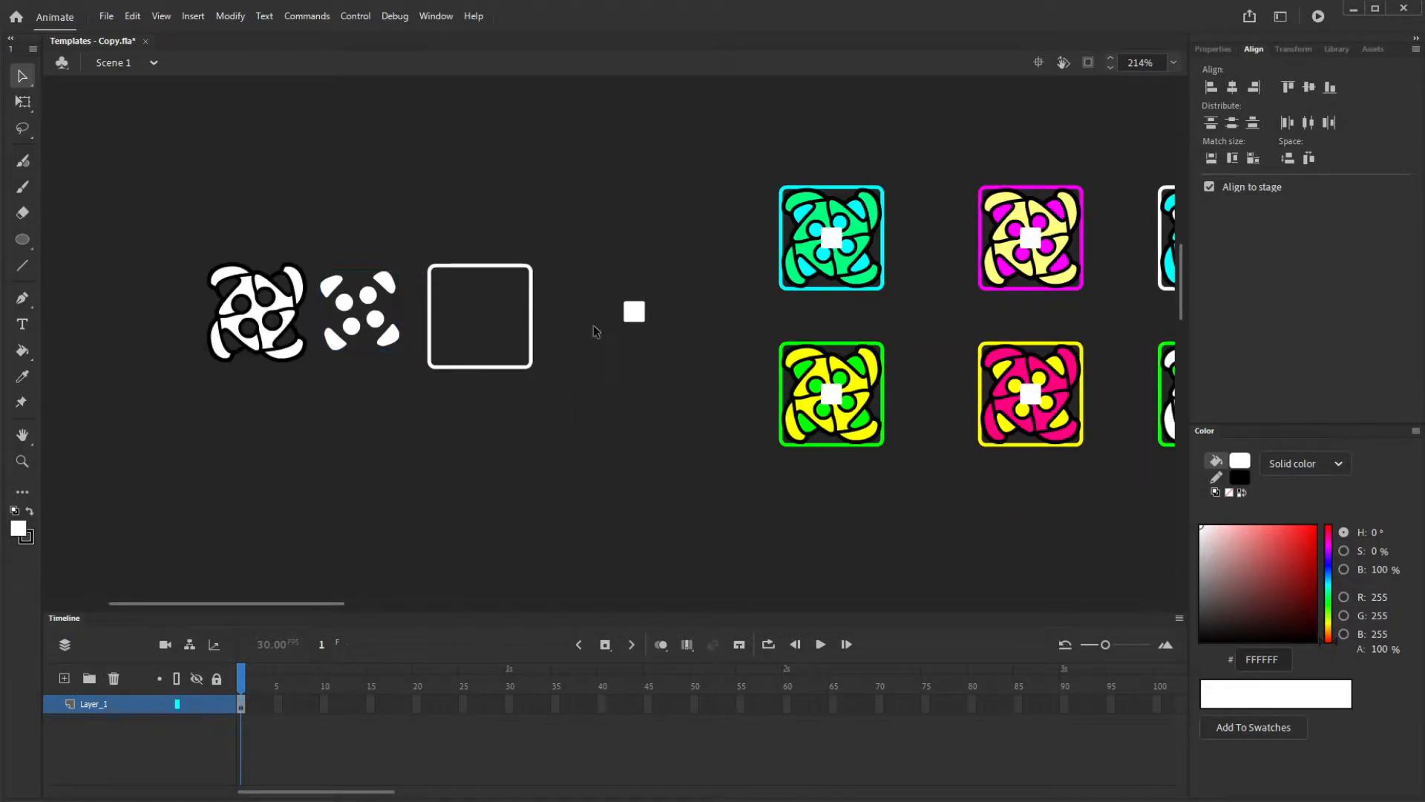
{"action": "left_click", "coordinate": [638, 316]}
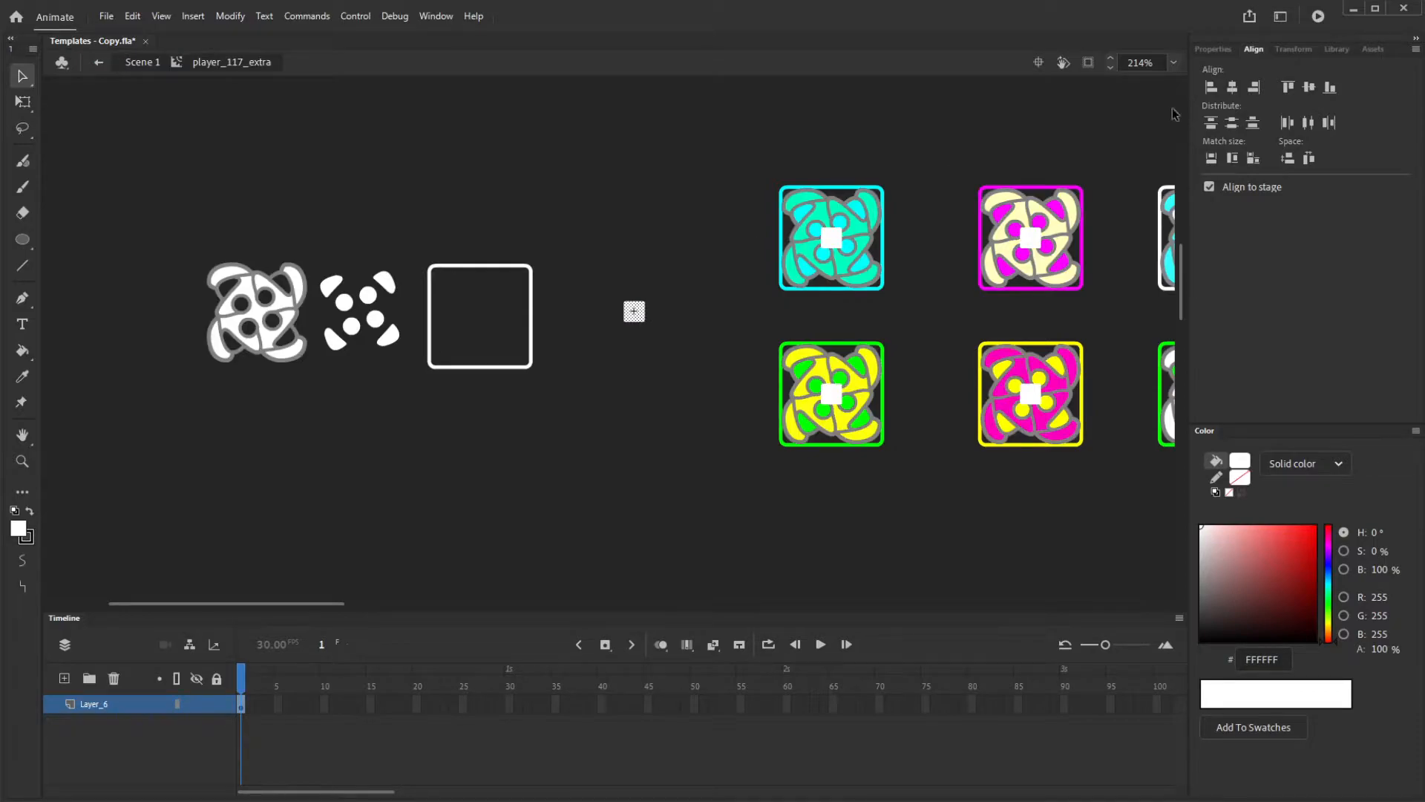
{"action": "left_click", "coordinate": [1211, 49]}
{"action": "left_click", "coordinate": [1388, 335]}
{"action": "type", "text": "0"}
{"action": "key", "text": "Return"}
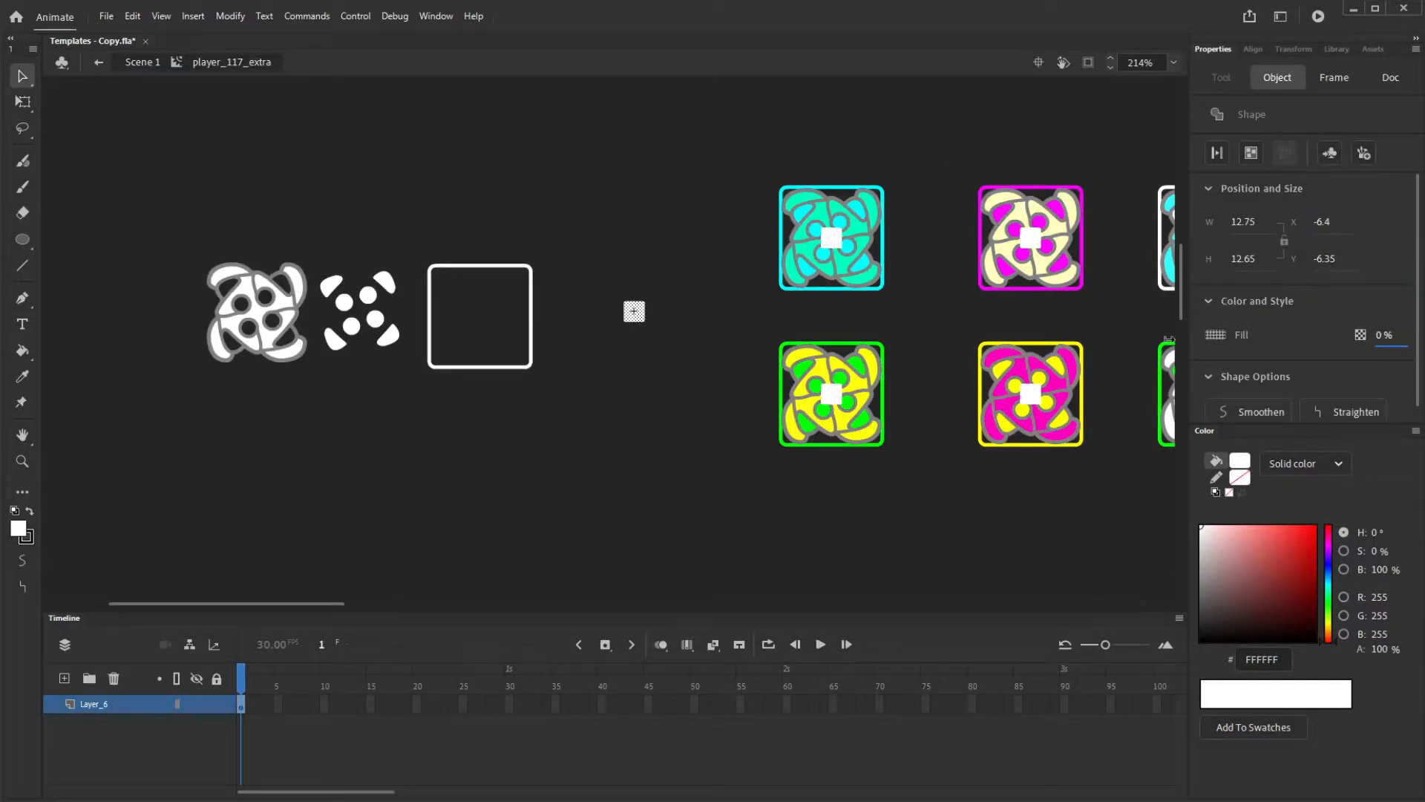
{"action": "left_click", "coordinate": [588, 448]}
{"action": "double_click", "coordinate": [589, 449]}
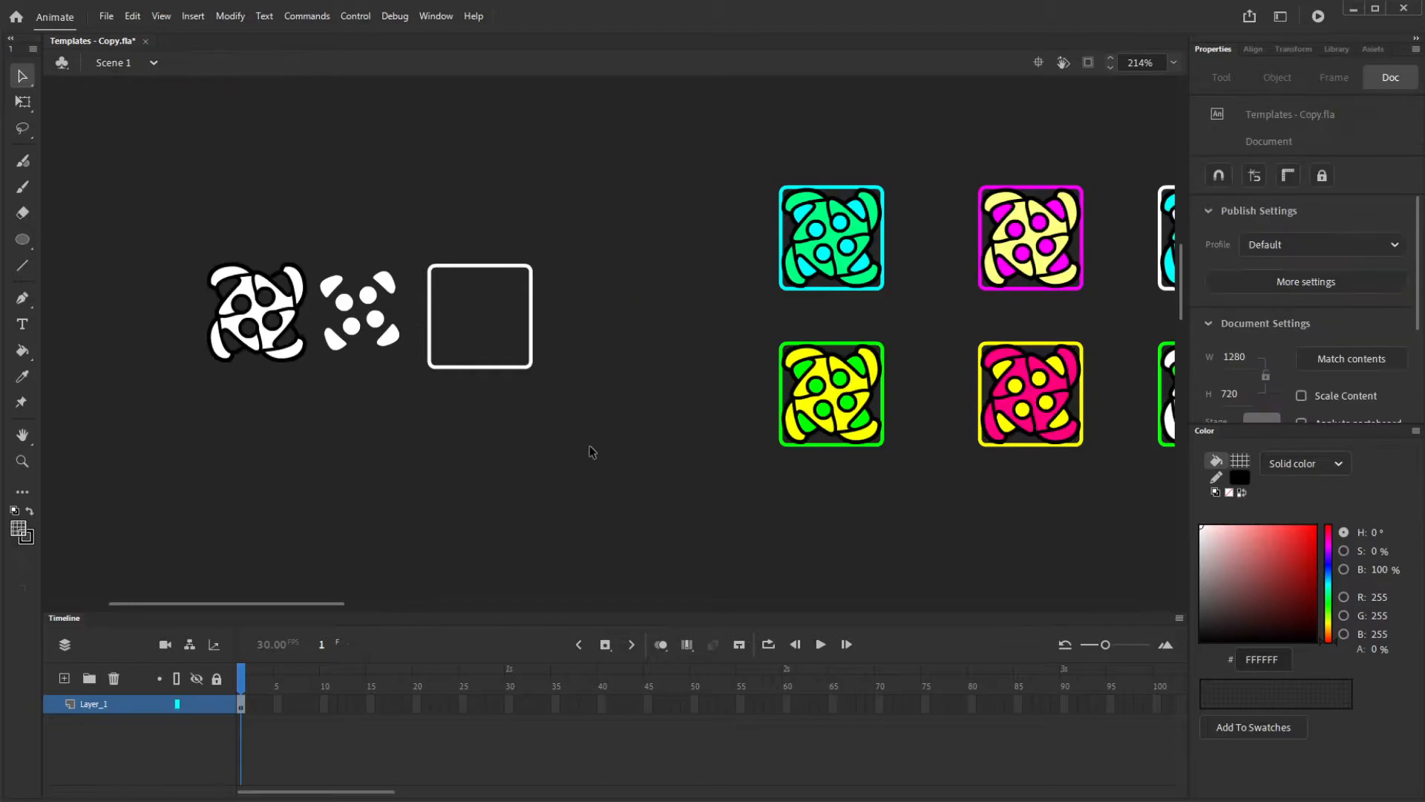
Open the player_117 icon and add a new layer above its outline layer
{"action": "scroll", "coordinate": [935, 262], "scroll_direction": "up", "scroll_amount": 3}
{"action": "scroll", "coordinate": [935, 262], "scroll_direction": "up", "scroll_amount": 2}
{"action": "scroll", "coordinate": [937, 260], "scroll_direction": "down", "scroll_amount": 3}
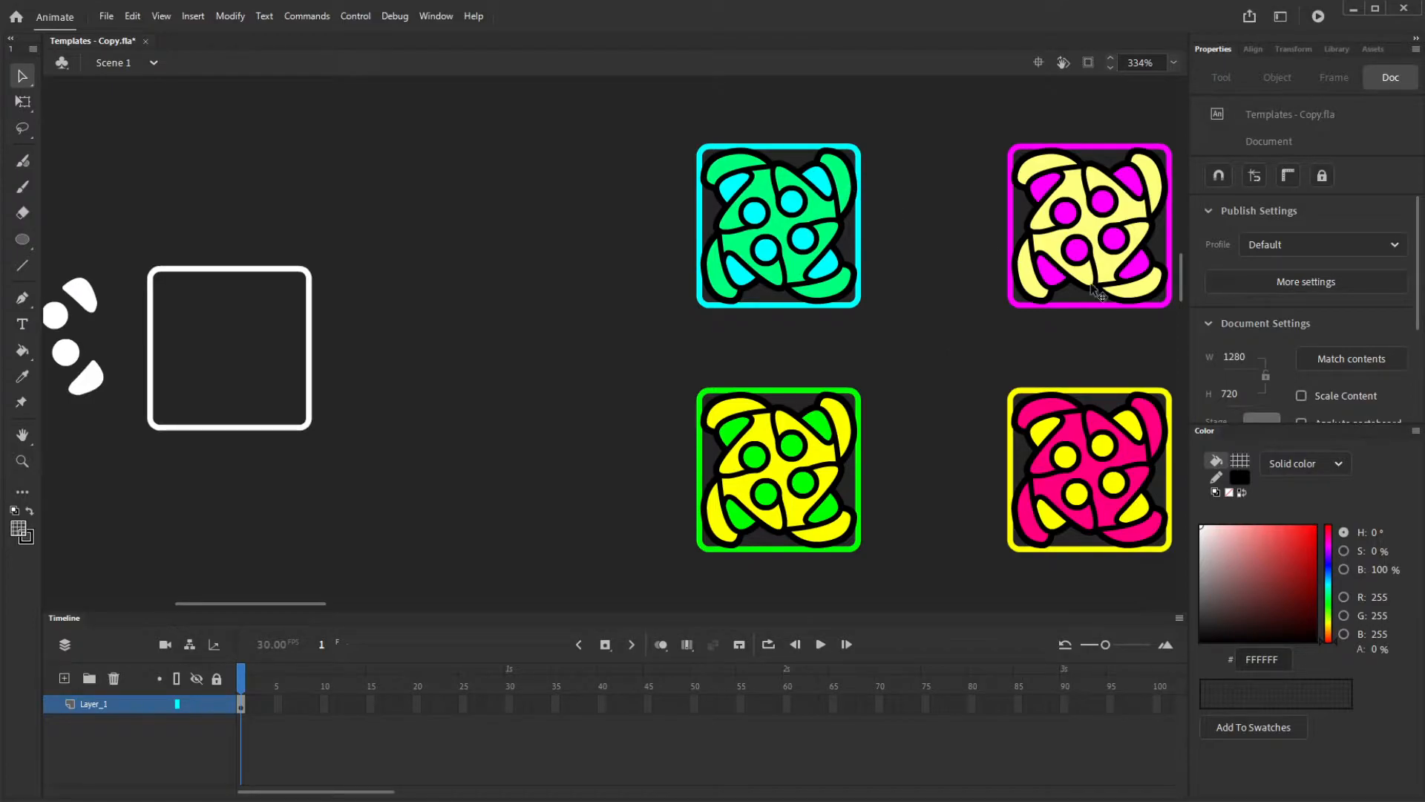
{"action": "scroll", "coordinate": [1098, 291], "scroll_direction": "down", "scroll_amount": 3}
{"action": "scroll", "coordinate": [375, 252], "scroll_direction": "up", "scroll_amount": 1}
{"action": "scroll", "coordinate": [376, 251], "scroll_direction": "up", "scroll_amount": 3}
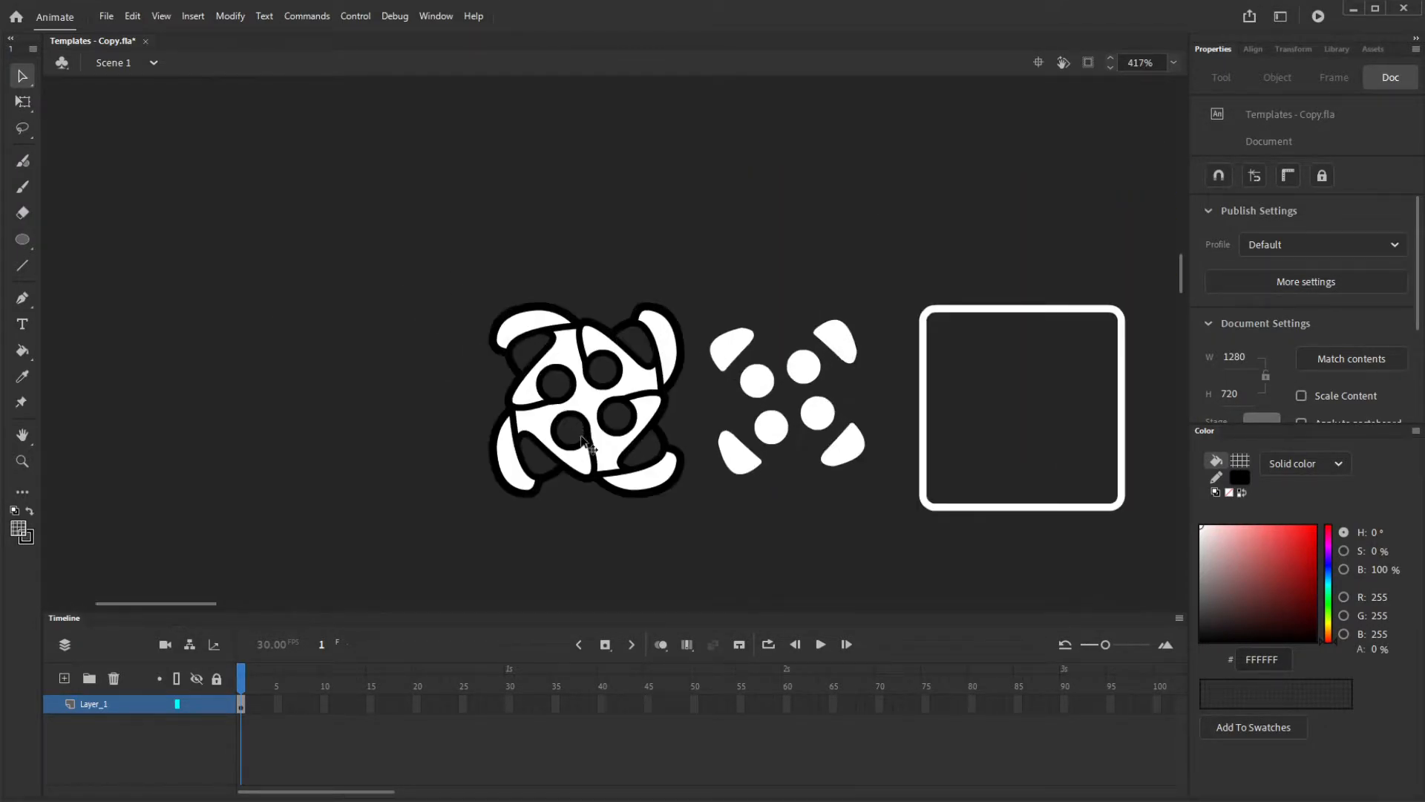
{"action": "scroll", "coordinate": [579, 433], "scroll_direction": "up", "scroll_amount": 2}
{"action": "double_click", "coordinate": [492, 249]}
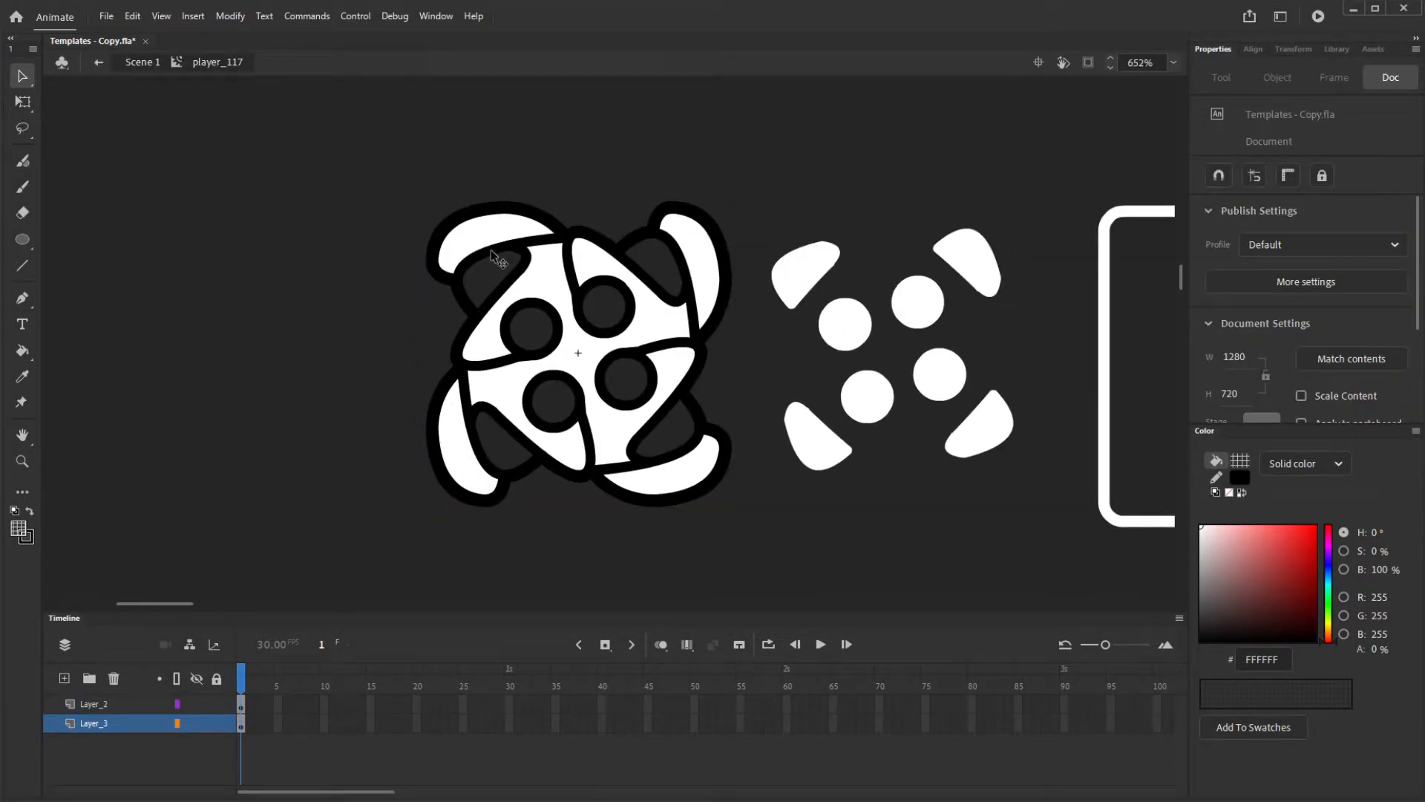
{"action": "left_click", "coordinate": [69, 710]}
{"action": "left_click", "coordinate": [64, 677]}
Draw a black line with stroke size 2 and 25% opacity inside the upper-left arm and bend it along the arm's inner edge
{"action": "key", "text": "n"}
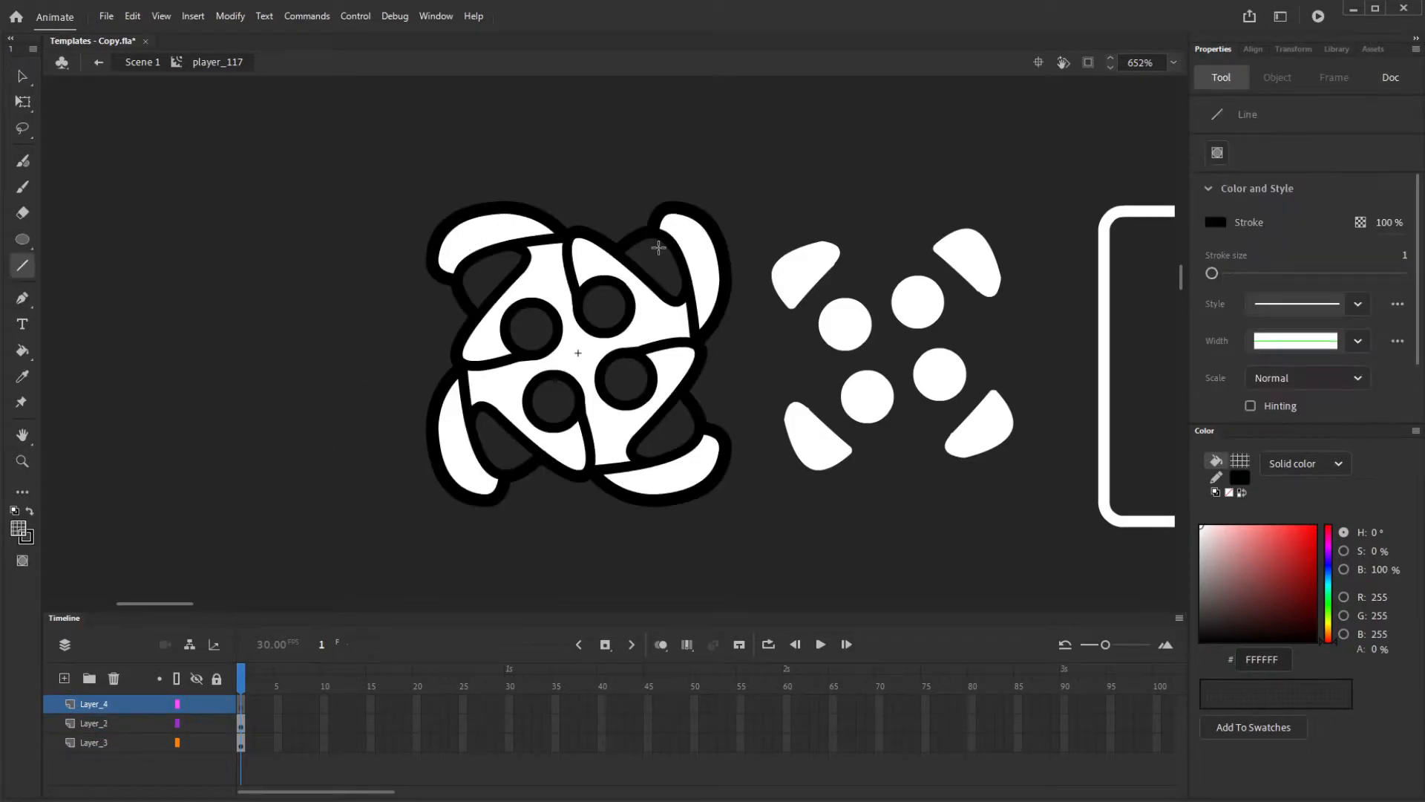
{"action": "scroll", "coordinate": [516, 200], "scroll_direction": "up", "scroll_amount": 2}
{"action": "left_click", "coordinate": [1405, 257]}
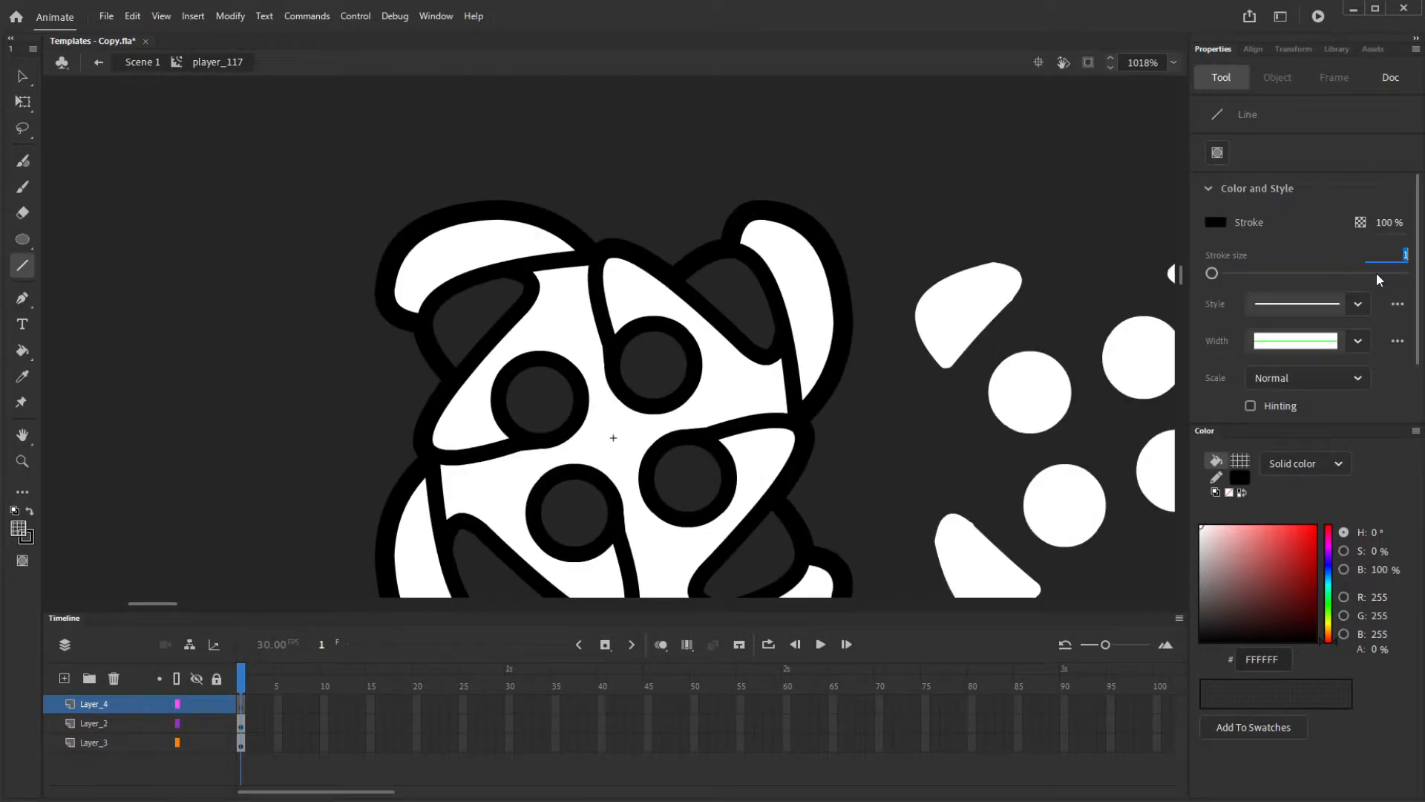
{"action": "left_click", "coordinate": [1387, 222]}
{"action": "type", "text": "25"}
{"action": "key", "text": "Return"}
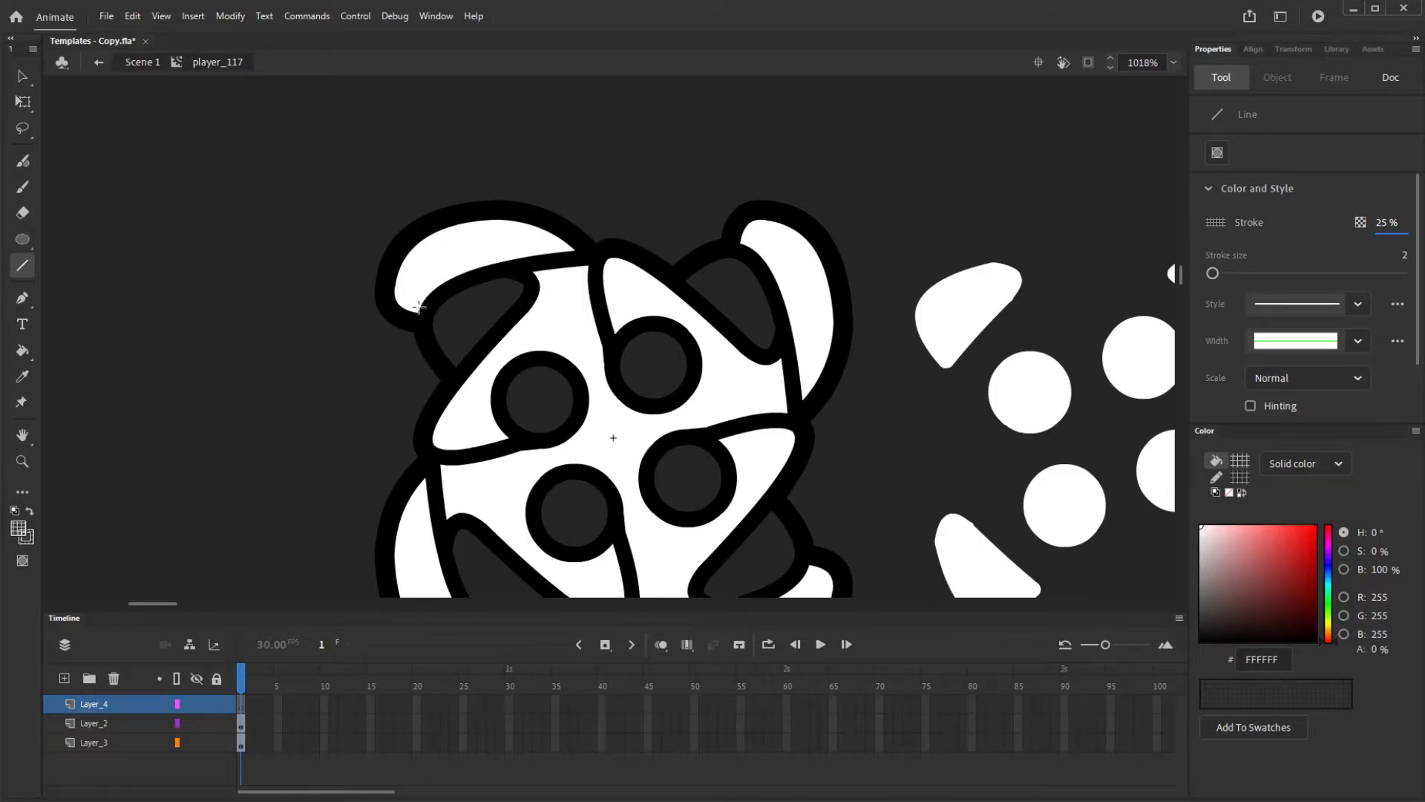
{"action": "left_click_drag", "start_coordinate": [418, 313], "coordinate": [582, 253]}
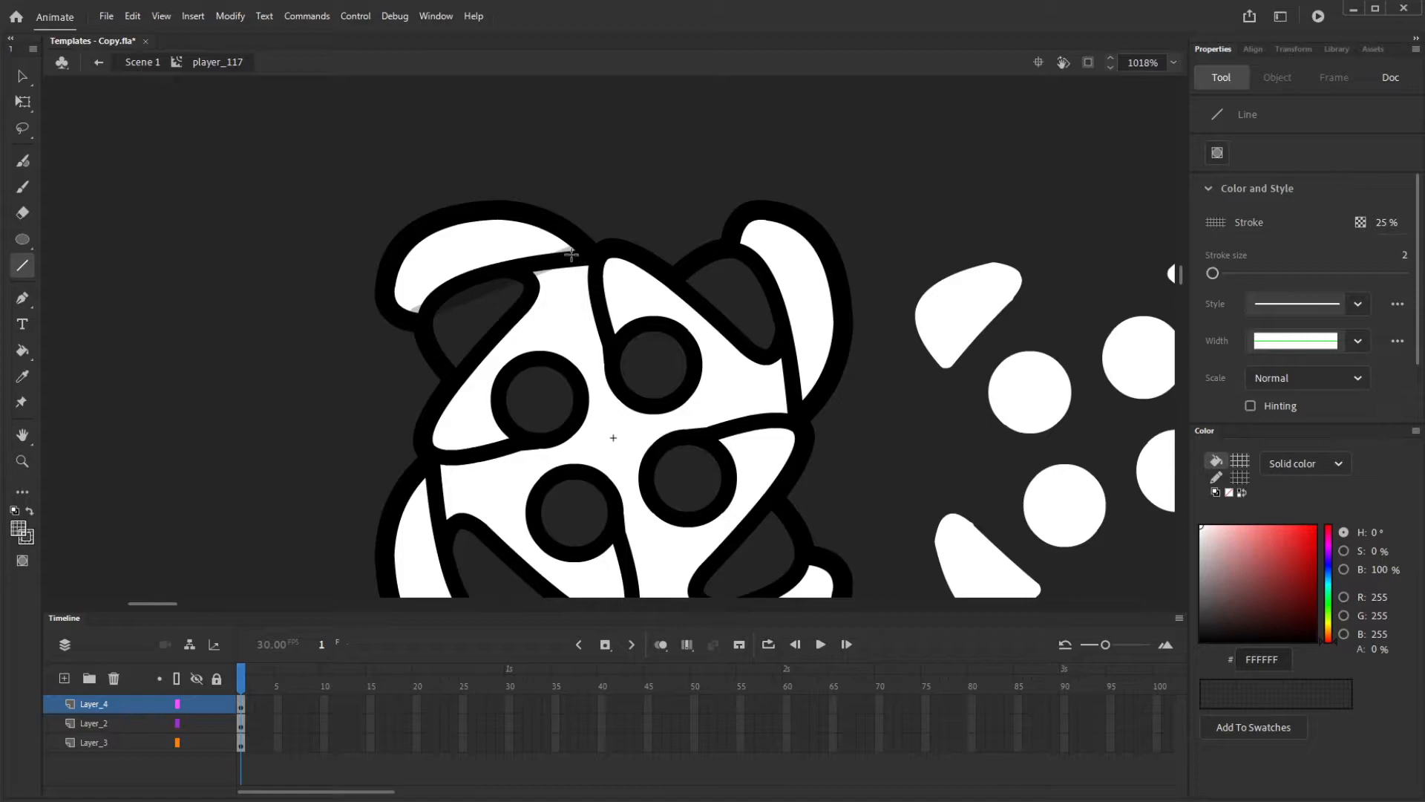
{"action": "key", "text": "v"}
{"action": "left_click", "coordinate": [487, 277]}
{"action": "left_click", "coordinate": [448, 312]}
{"action": "left_click_drag", "start_coordinate": [487, 290], "coordinate": [440, 276]}
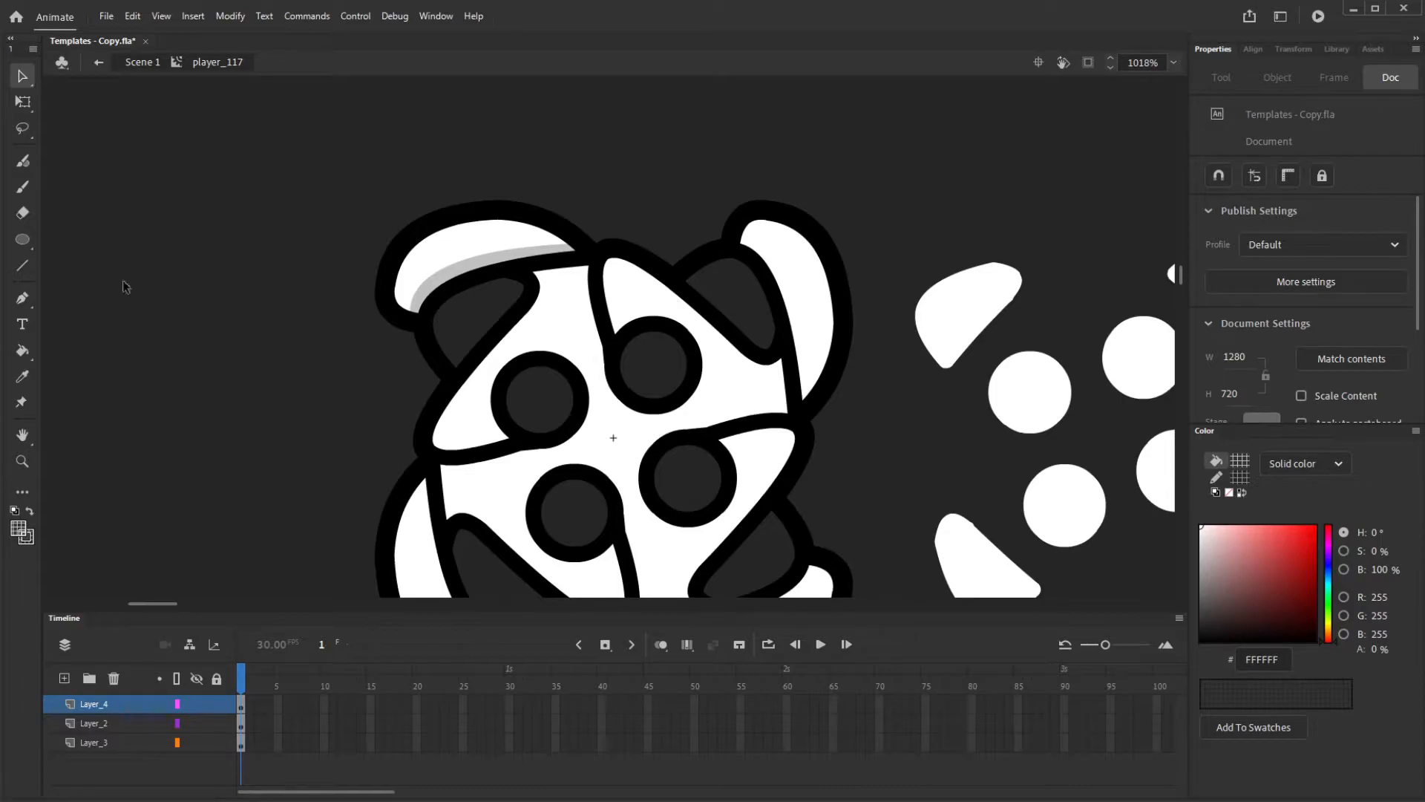
Select the shading line with Free Transform and move its pivot point to the icon's centre
{"action": "scroll", "coordinate": [148, 288], "scroll_direction": "down", "scroll_amount": 5}
{"action": "scroll", "coordinate": [803, 158], "scroll_direction": "up", "scroll_amount": 3}
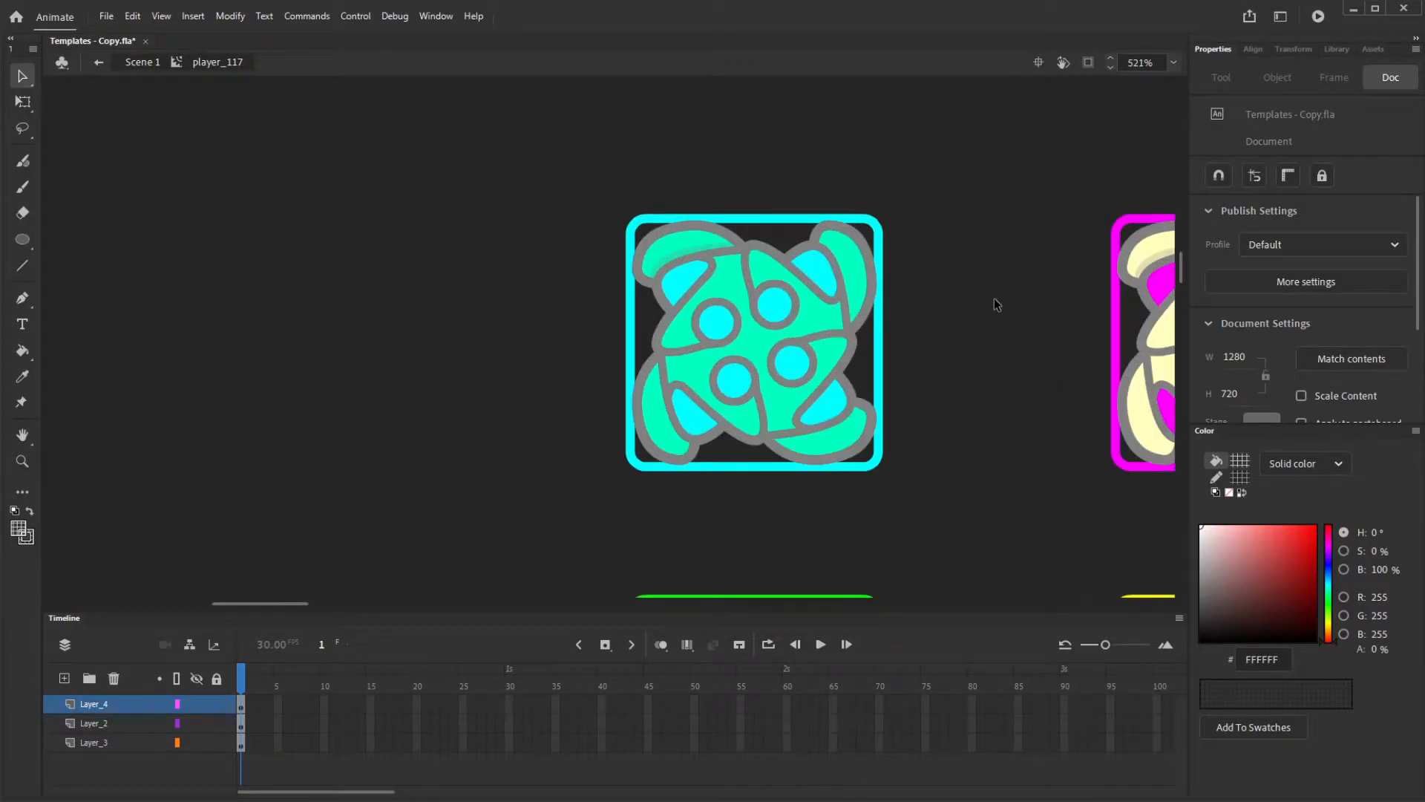
{"action": "scroll", "coordinate": [994, 299], "scroll_direction": "down", "scroll_amount": 3}
{"action": "scroll", "coordinate": [372, 352], "scroll_direction": "up", "scroll_amount": 4}
{"action": "scroll", "coordinate": [668, 269], "scroll_direction": "up", "scroll_amount": 2}
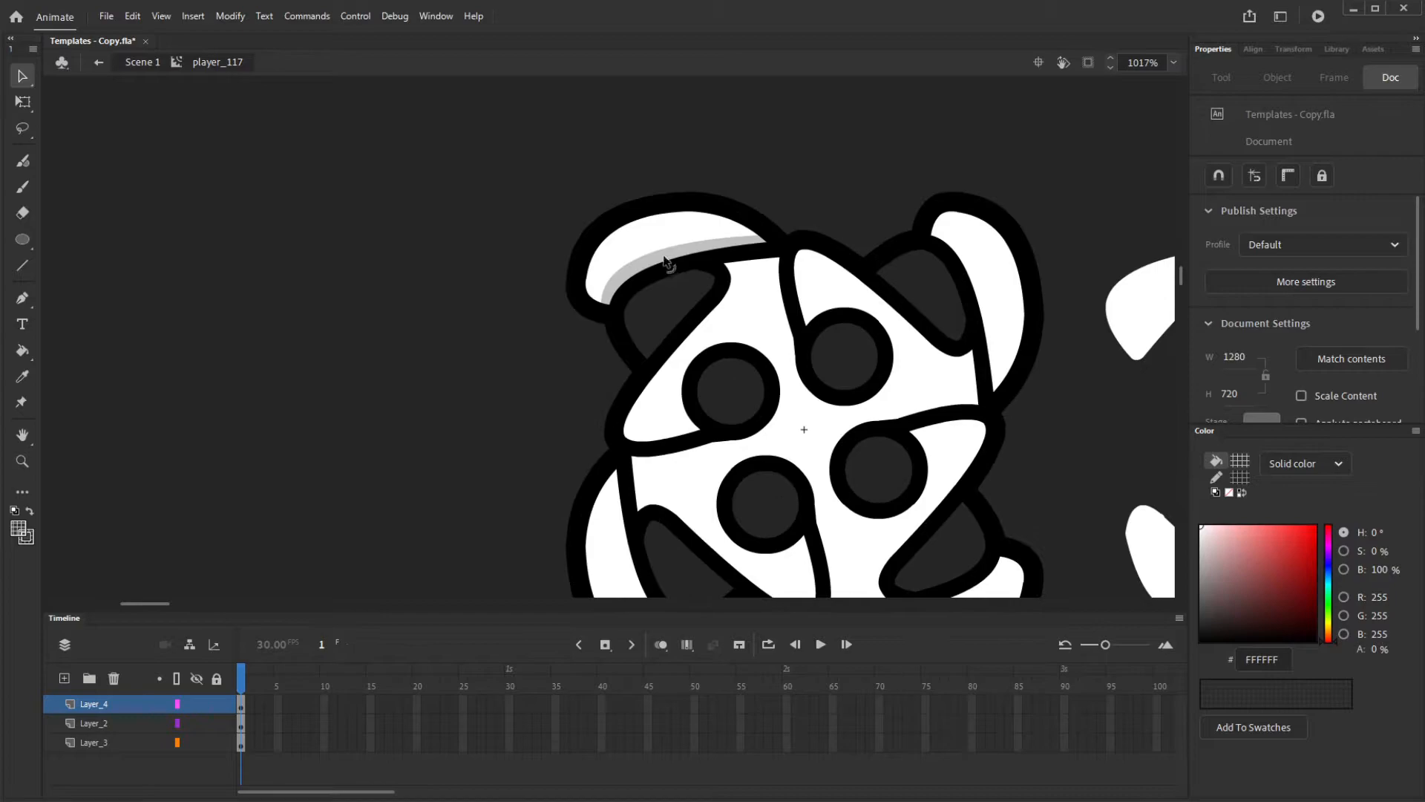
{"action": "left_click", "coordinate": [663, 266]}
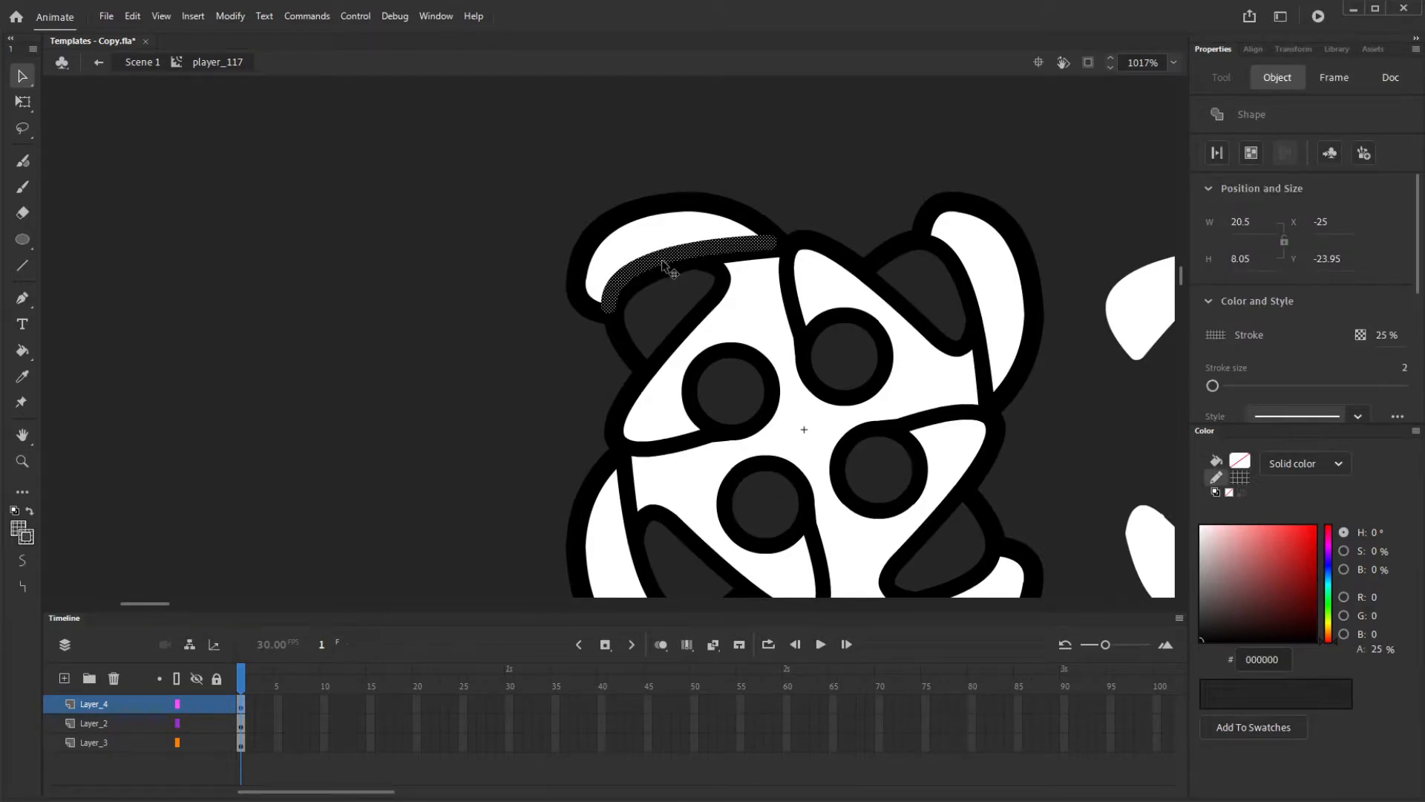
{"action": "key", "text": "q"}
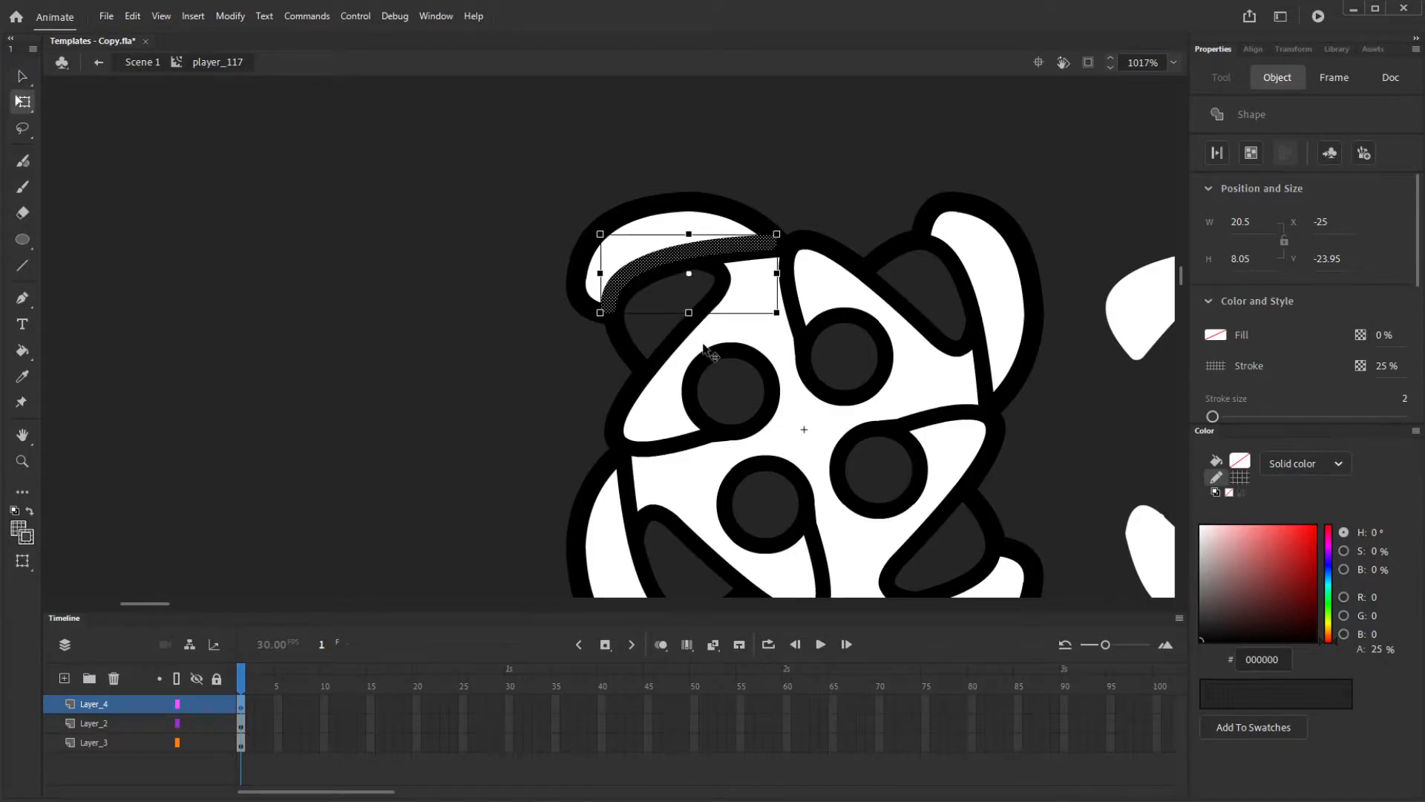
{"action": "scroll", "coordinate": [815, 426], "scroll_direction": "up", "scroll_amount": 2}
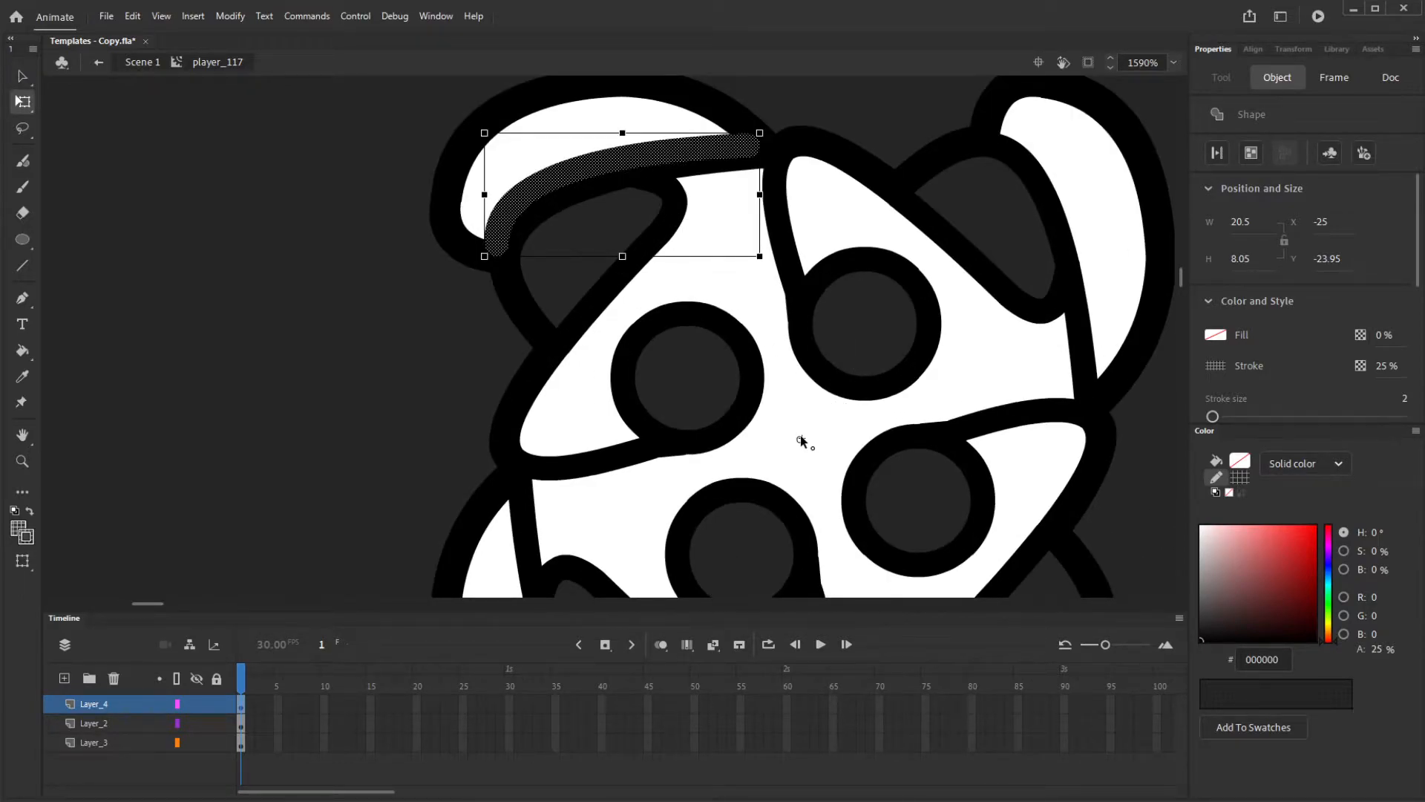
{"action": "scroll", "coordinate": [821, 438], "scroll_direction": "down", "scroll_amount": 2}
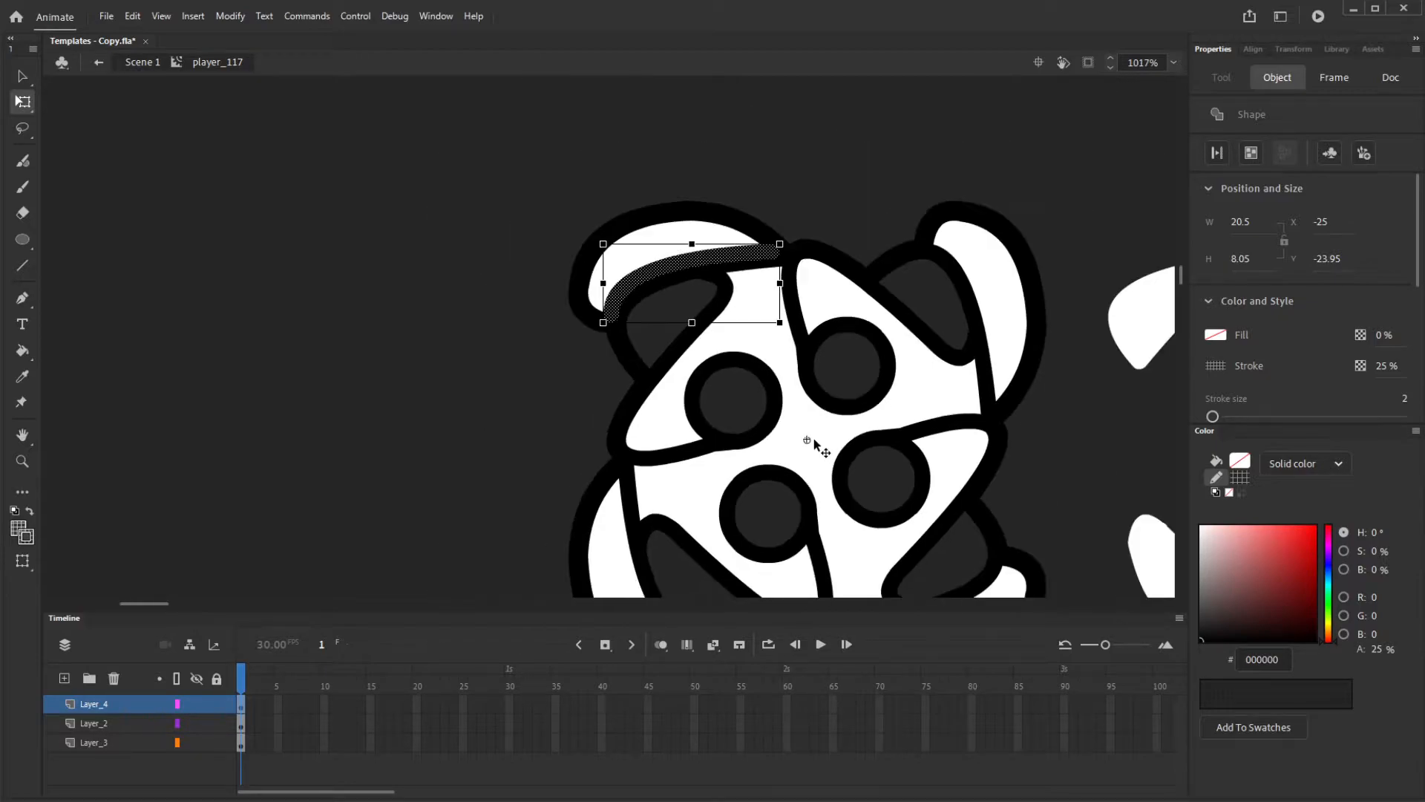
{"action": "scroll", "coordinate": [814, 438], "scroll_direction": "up", "scroll_amount": 3}
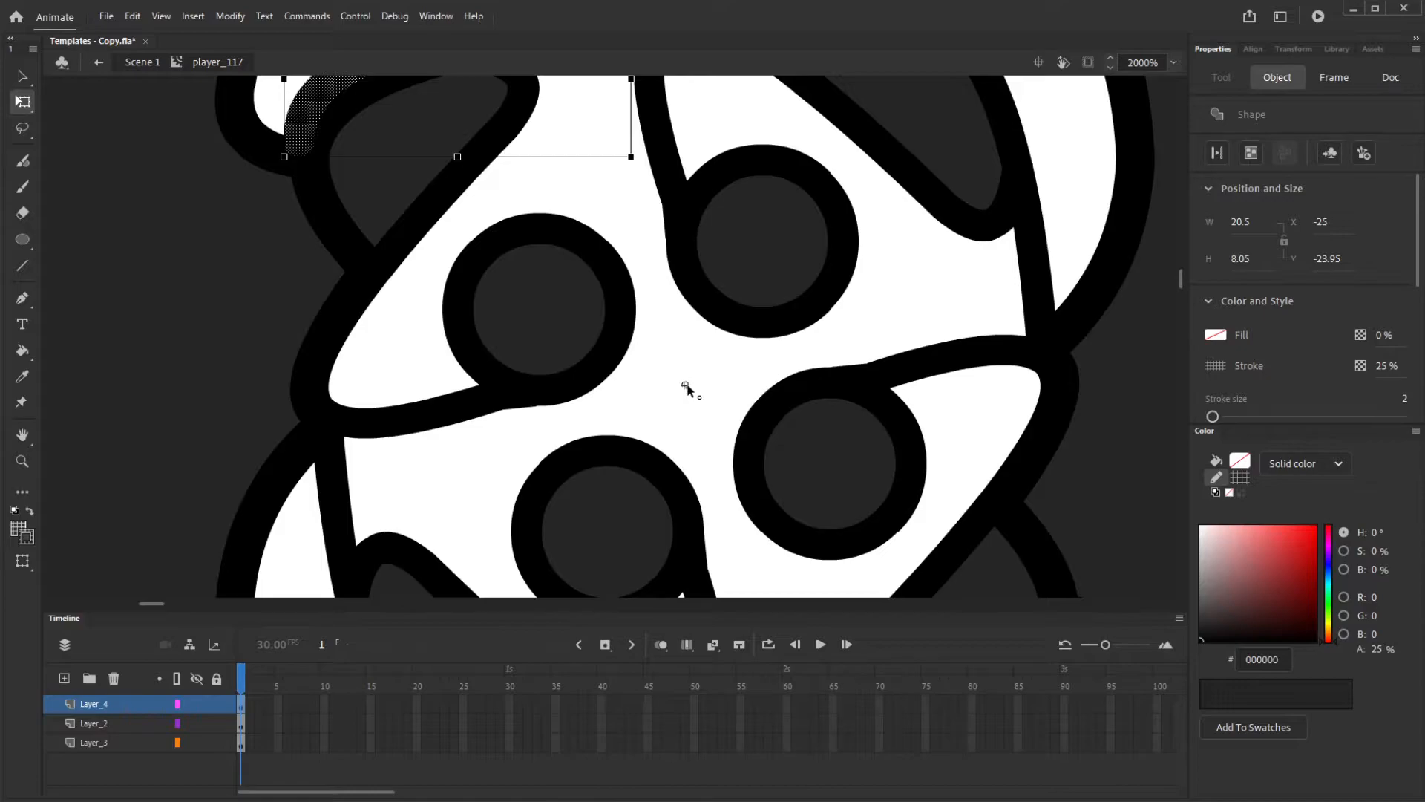
{"action": "scroll", "coordinate": [715, 402], "scroll_direction": "down", "scroll_amount": 4}
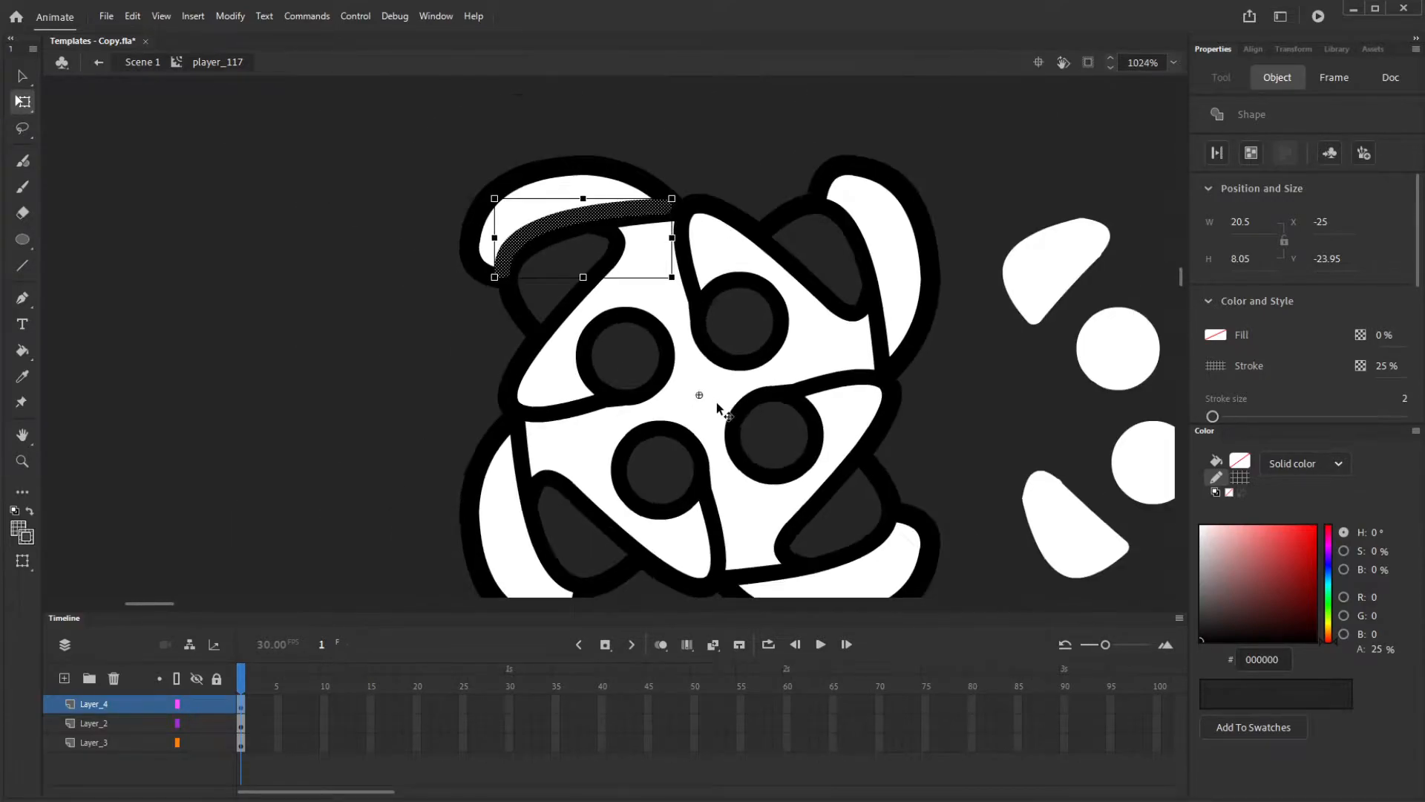
{"action": "scroll", "coordinate": [713, 192], "scroll_direction": "up", "scroll_amount": 2}
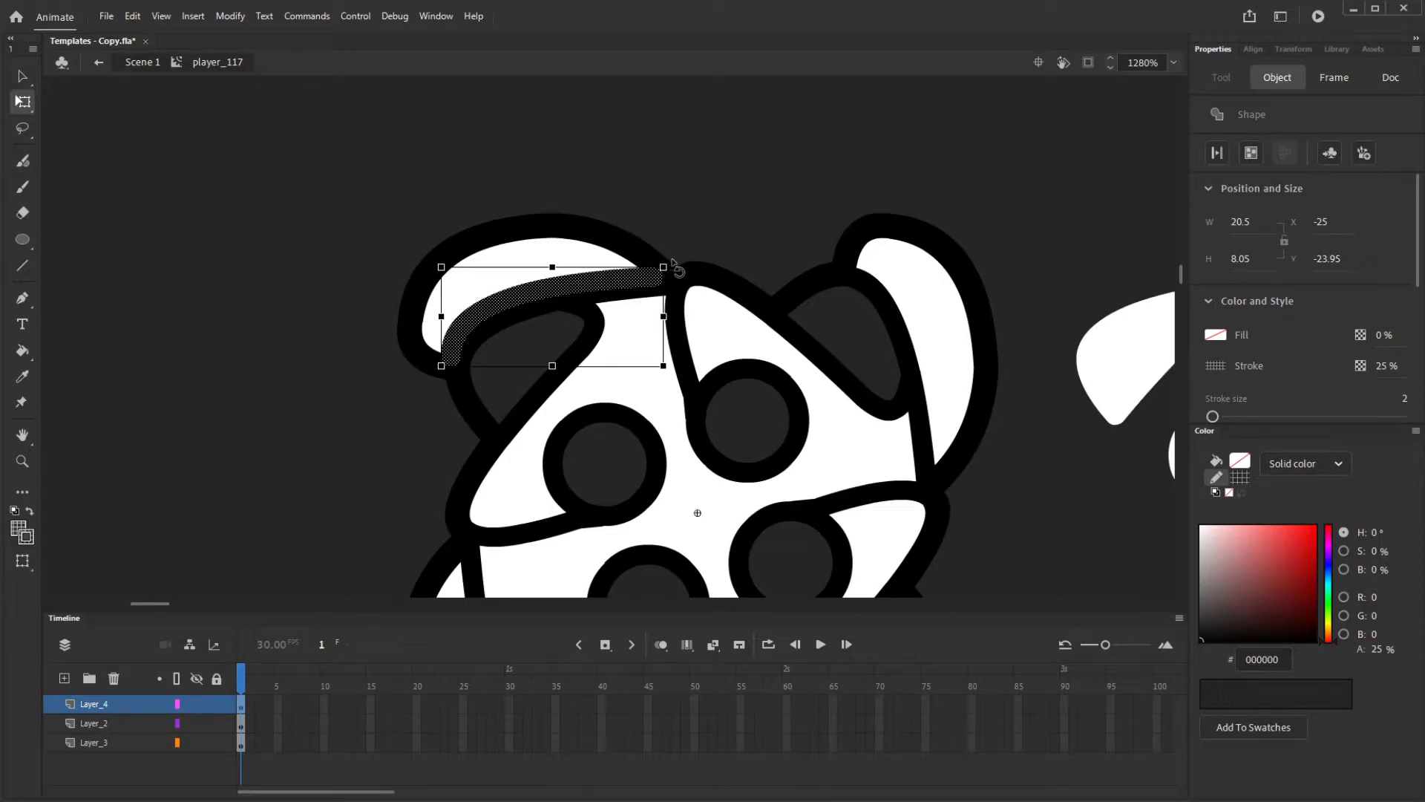
Place copies of the shading line on the other three arms by rotating around the icon's centre, and return to the main scene
{"action": "mouse_move", "coordinate": [675, 266]}
{"action": "left_mouse_down"}
{"action": "mouse_move", "coordinate": [750, 275]}
{"action": "mouse_move", "coordinate": [861, 327]}
{"action": "mouse_move", "coordinate": [943, 512]}
{"action": "mouse_move", "coordinate": [828, 402]}
{"action": "mouse_move", "coordinate": [693, 355]}
{"action": "mouse_move", "coordinate": [824, 356]}
{"action": "mouse_move", "coordinate": [931, 379]}
{"action": "mouse_move", "coordinate": [976, 419]}
{"action": "left_mouse_up"}
{"action": "scroll", "coordinate": [707, 179], "scroll_direction": "down", "scroll_amount": 3}
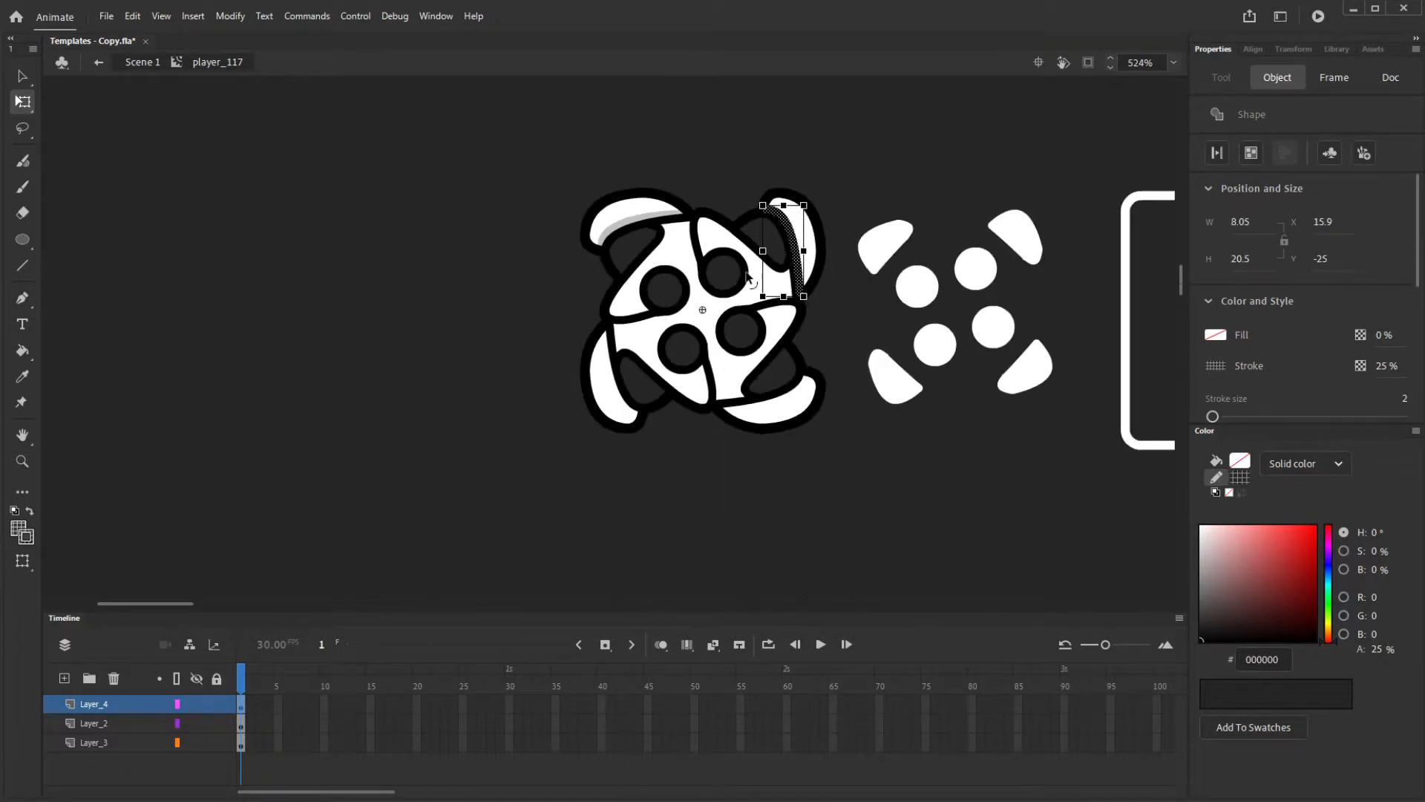
{"action": "scroll", "coordinate": [792, 327], "scroll_direction": "up", "scroll_amount": 2}
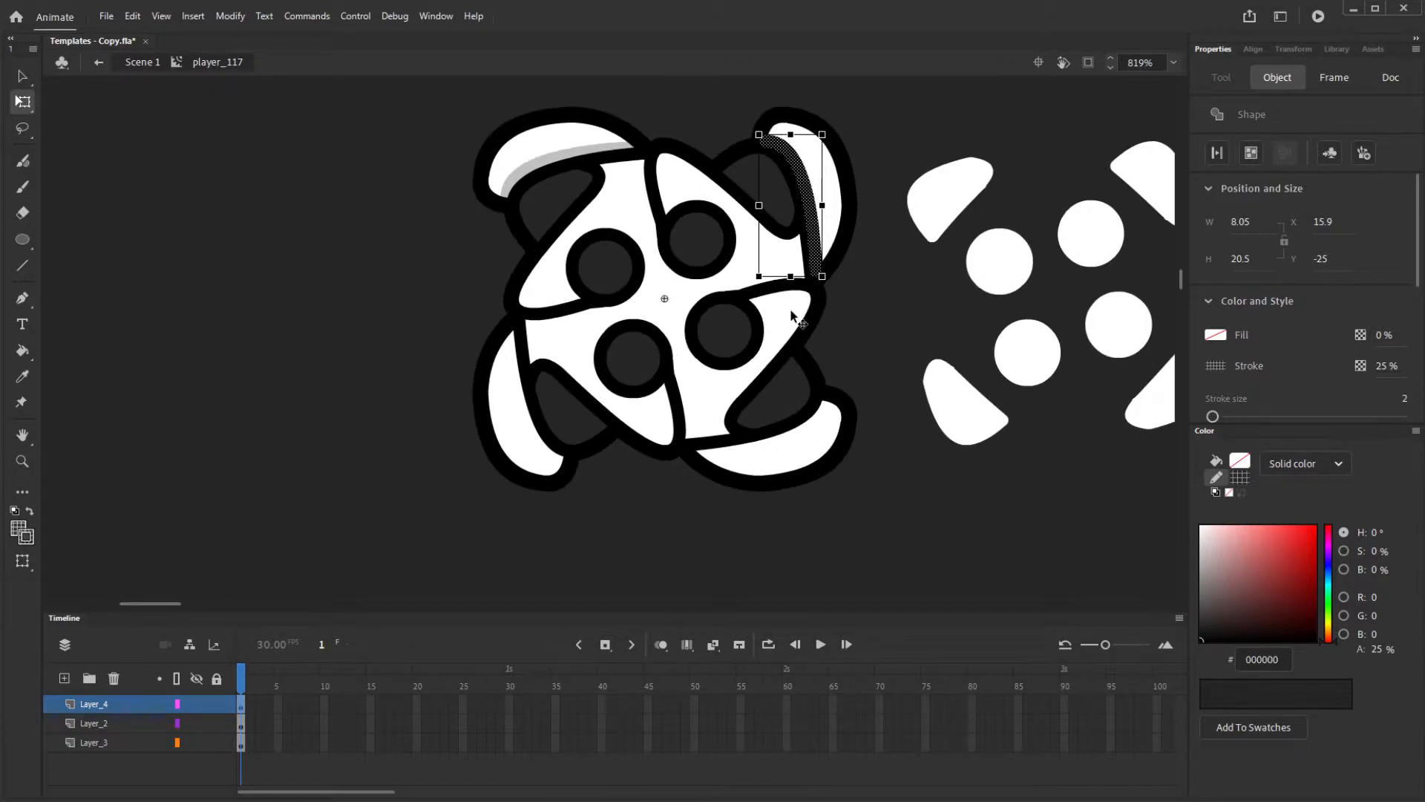
{"action": "mouse_move", "coordinate": [833, 290]}
{"action": "left_mouse_down"}
{"action": "mouse_move", "coordinate": [782, 471]}
{"action": "mouse_move", "coordinate": [729, 490]}
{"action": "left_mouse_up"}
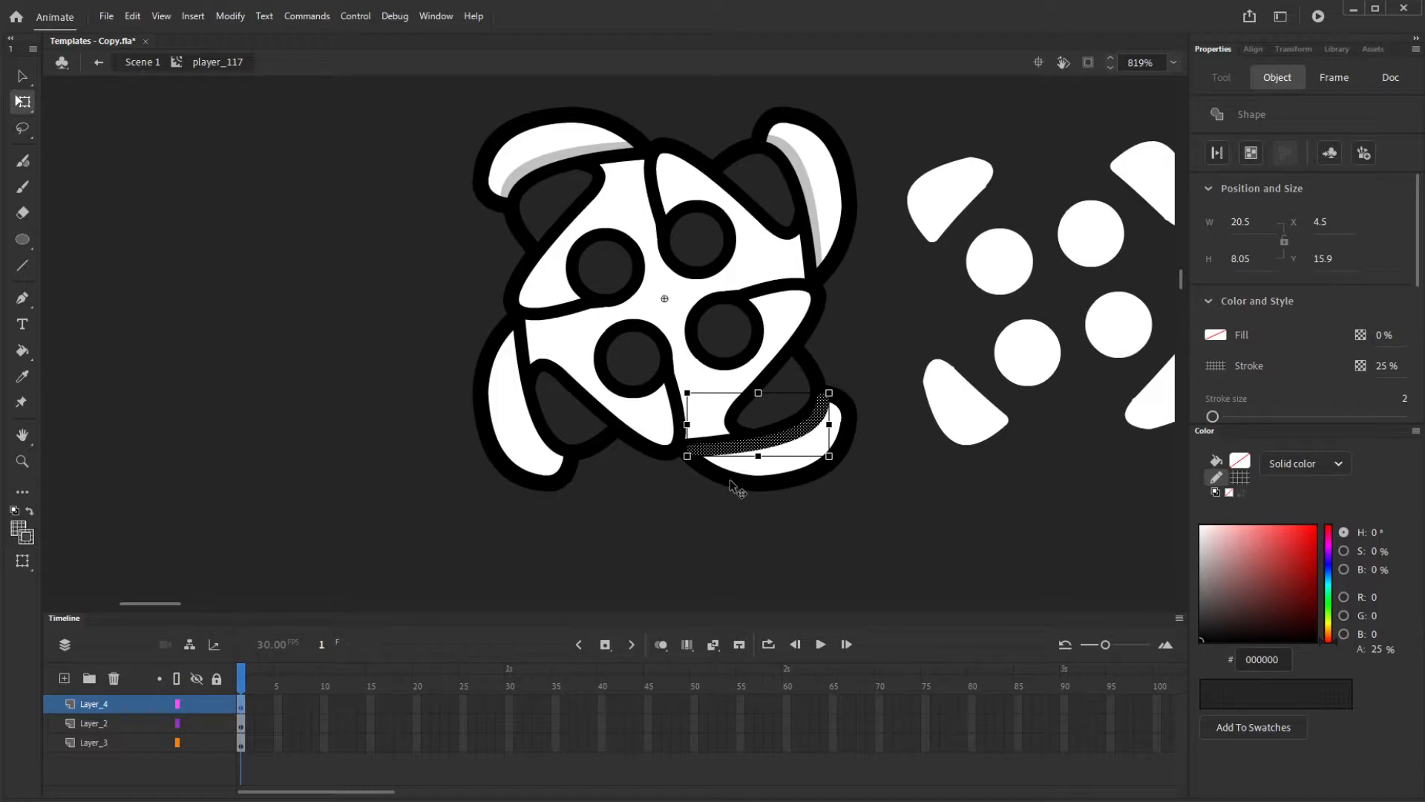
{"action": "left_click_drag", "start_coordinate": [838, 459], "coordinate": [661, 499]}
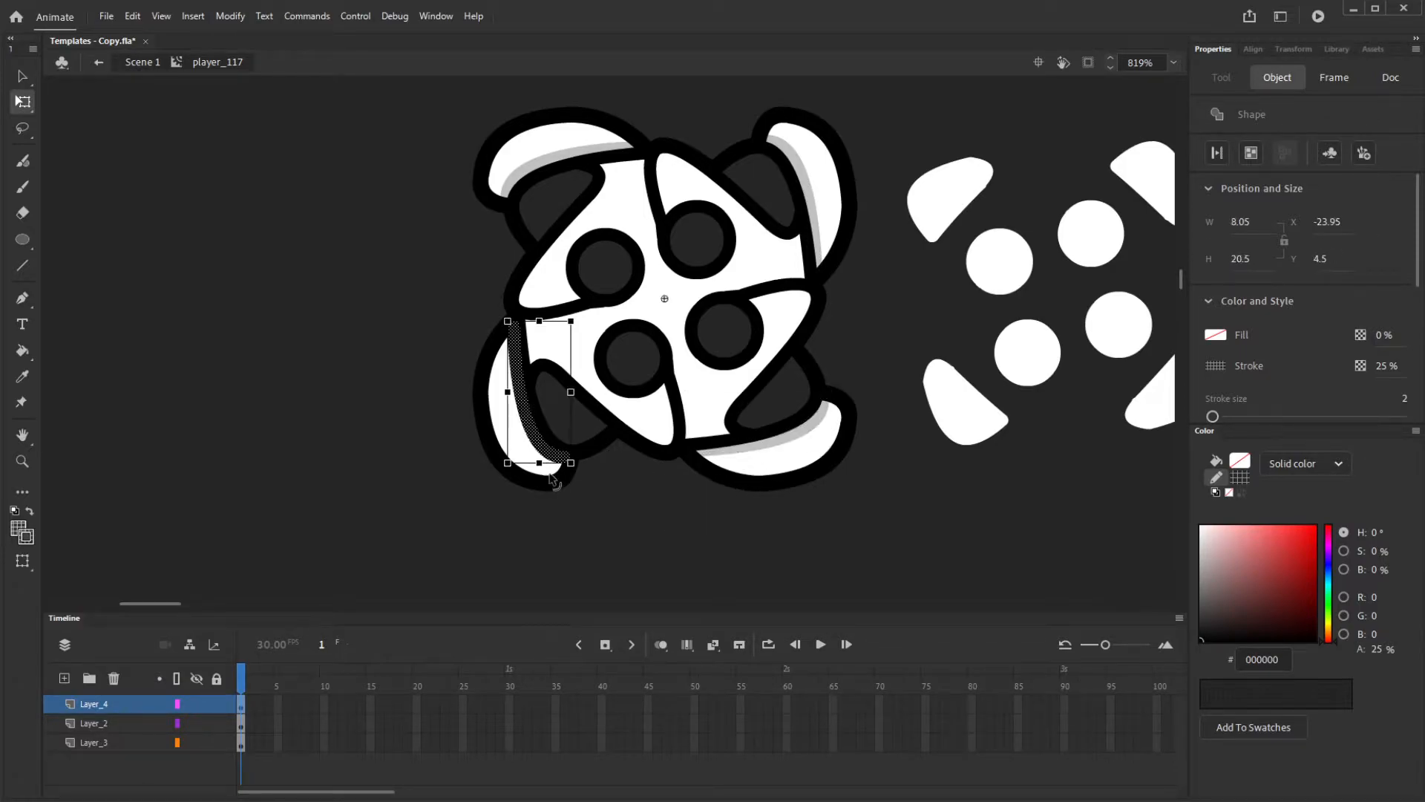
{"action": "double_click", "coordinate": [656, 528]}
{"action": "scroll", "coordinate": [318, 389], "scroll_direction": "down", "scroll_amount": 7}
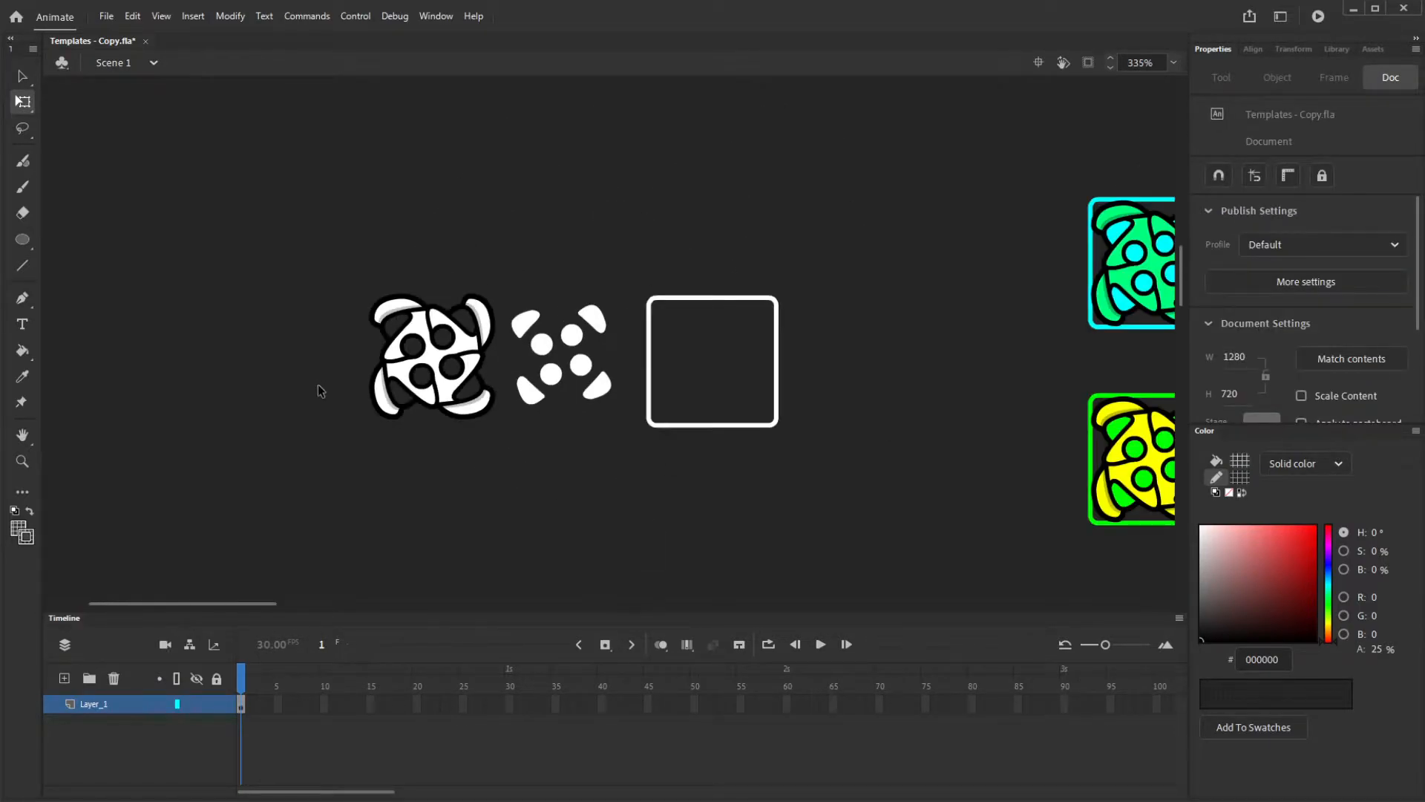
Set the Ink Bottle's stroke to white with 100% opacity and size 1
{"action": "scroll", "coordinate": [939, 299], "scroll_direction": "up", "scroll_amount": 6}
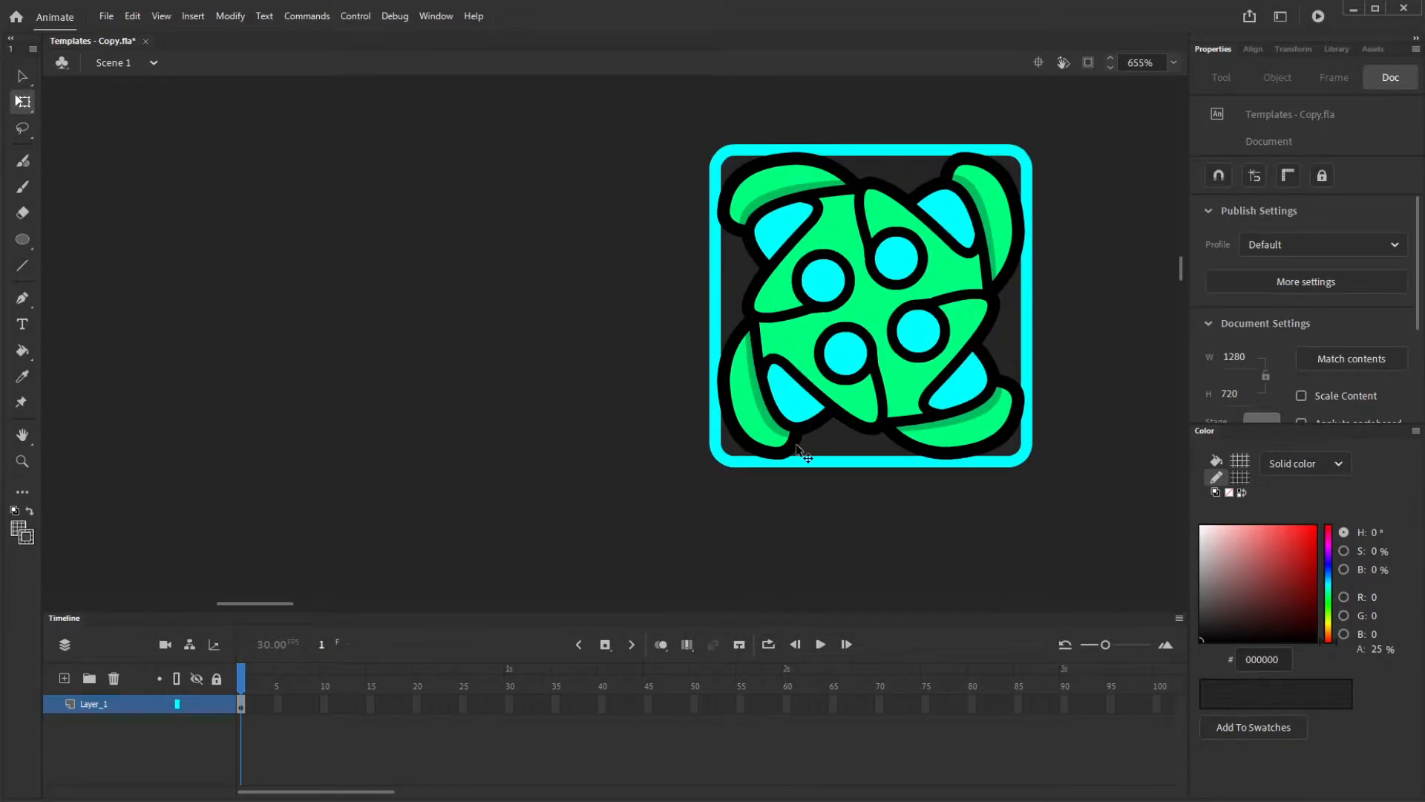
{"action": "scroll", "coordinate": [667, 358], "scroll_direction": "down", "scroll_amount": 2}
{"action": "scroll", "coordinate": [668, 358], "scroll_direction": "down", "scroll_amount": 5}
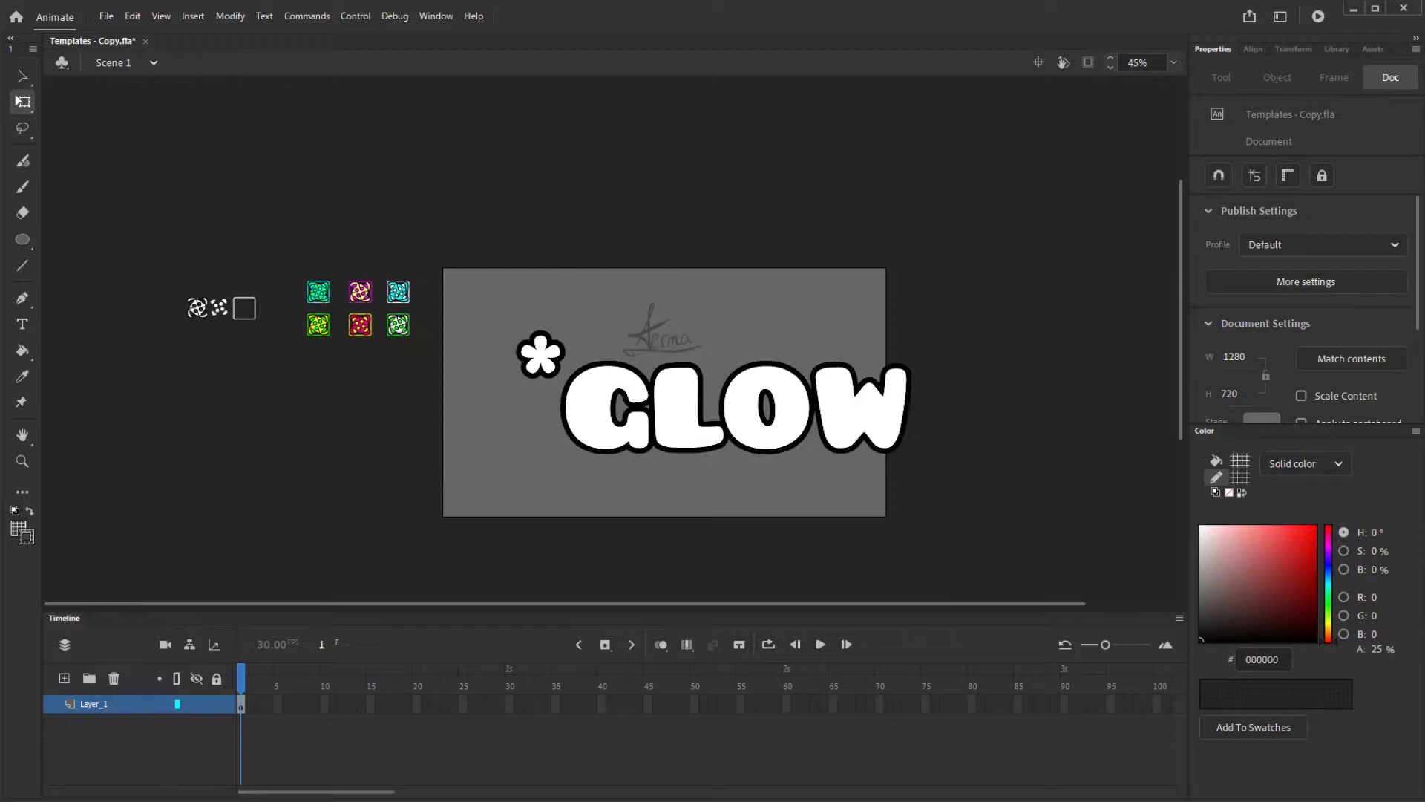
{"action": "scroll", "coordinate": [660, 397], "scroll_direction": "up", "scroll_amount": 6}
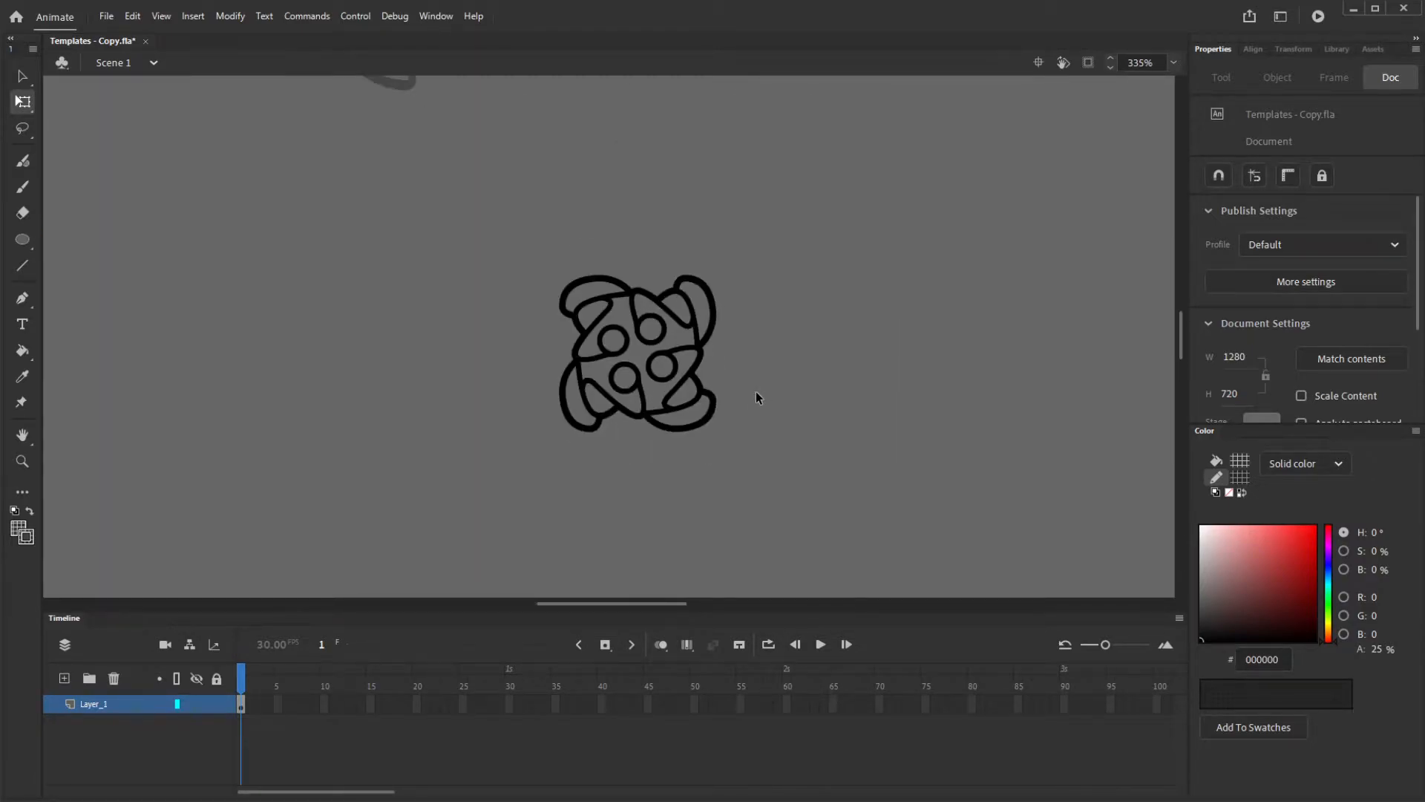
{"action": "key", "text": "s"}
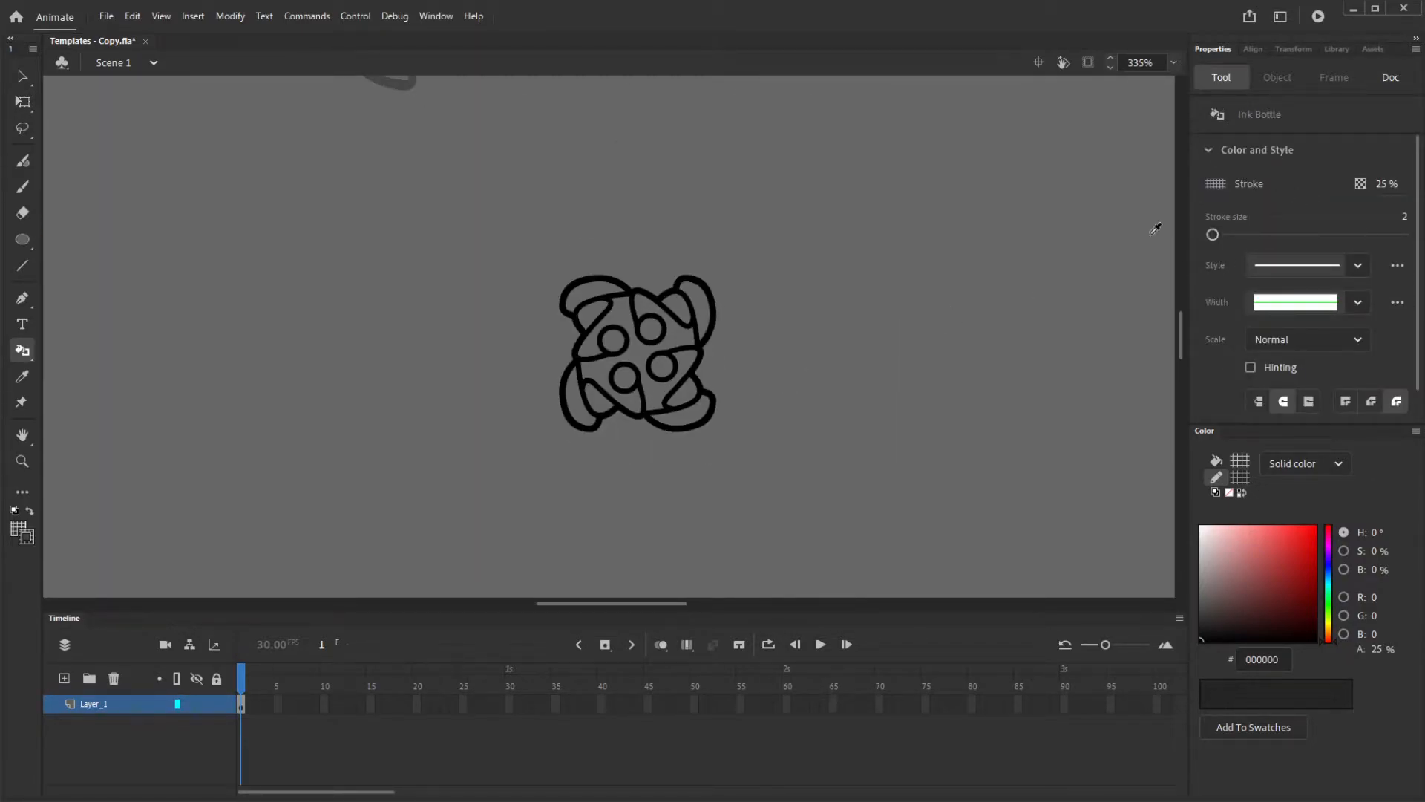
{"action": "left_click", "coordinate": [1387, 184]}
{"action": "type", "text": "100"}
{"action": "left_click", "coordinate": [1405, 216]}
{"action": "type", "text": "1"}
{"action": "key", "text": "Return"}
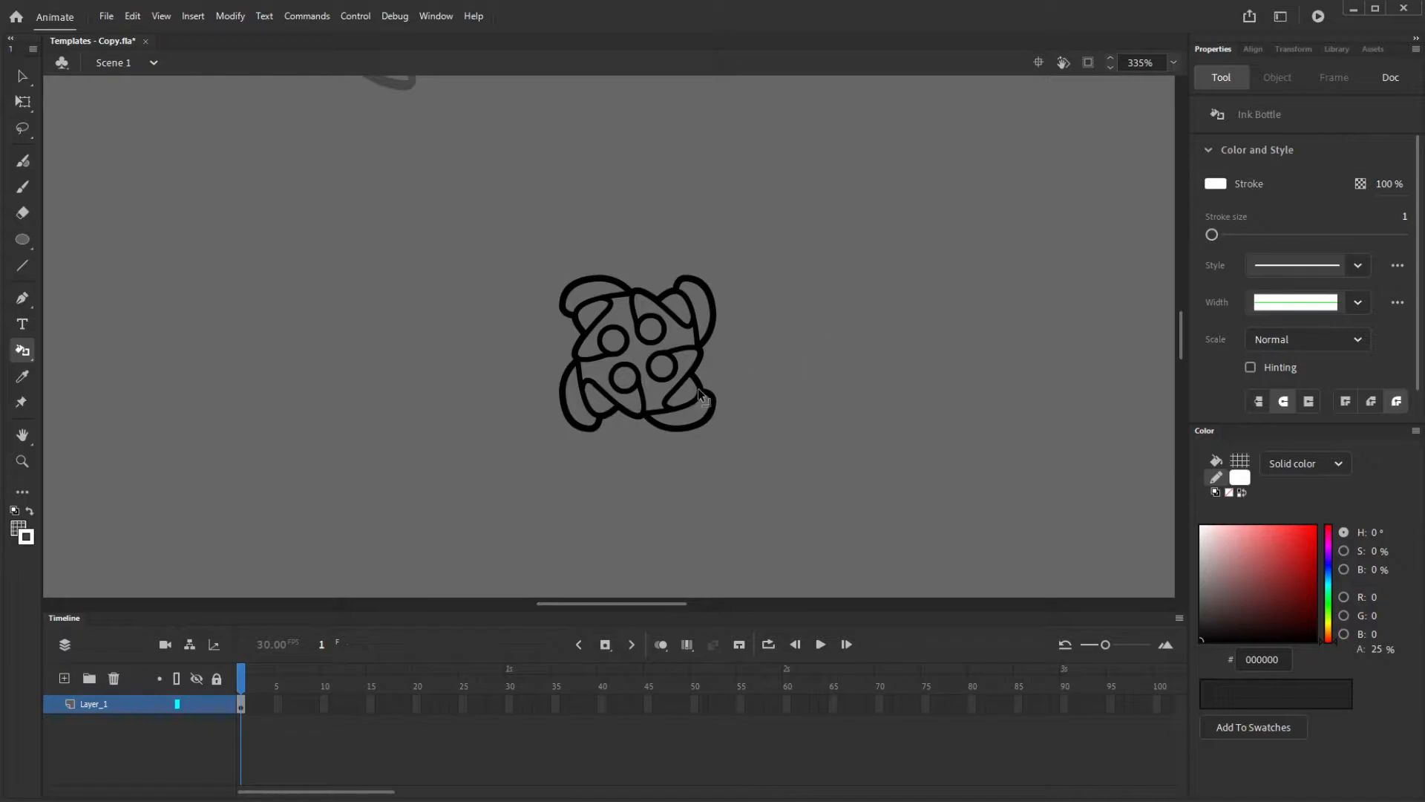
{"action": "scroll", "coordinate": [701, 386], "scroll_direction": "up", "scroll_amount": 3}
{"action": "left_click", "coordinate": [734, 469]}
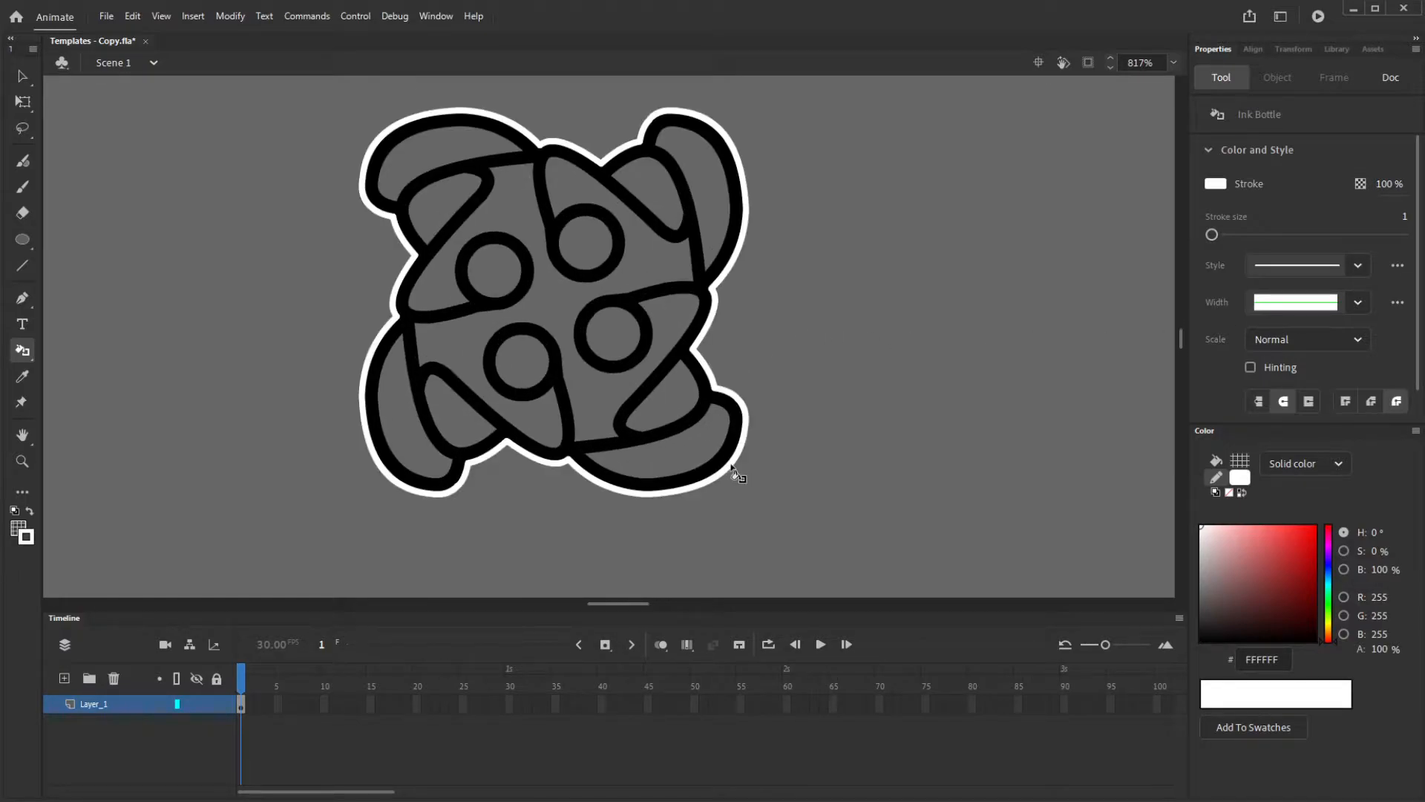
{"action": "key", "text": "ctrl+z"}
Set the Ink Bottle's stroke size to 4 and apply it to the outer edge of the black icon outline on the stage
{"action": "left_click", "coordinate": [1406, 216]}
{"action": "type", "text": "3"}
{"action": "key", "text": "Return"}
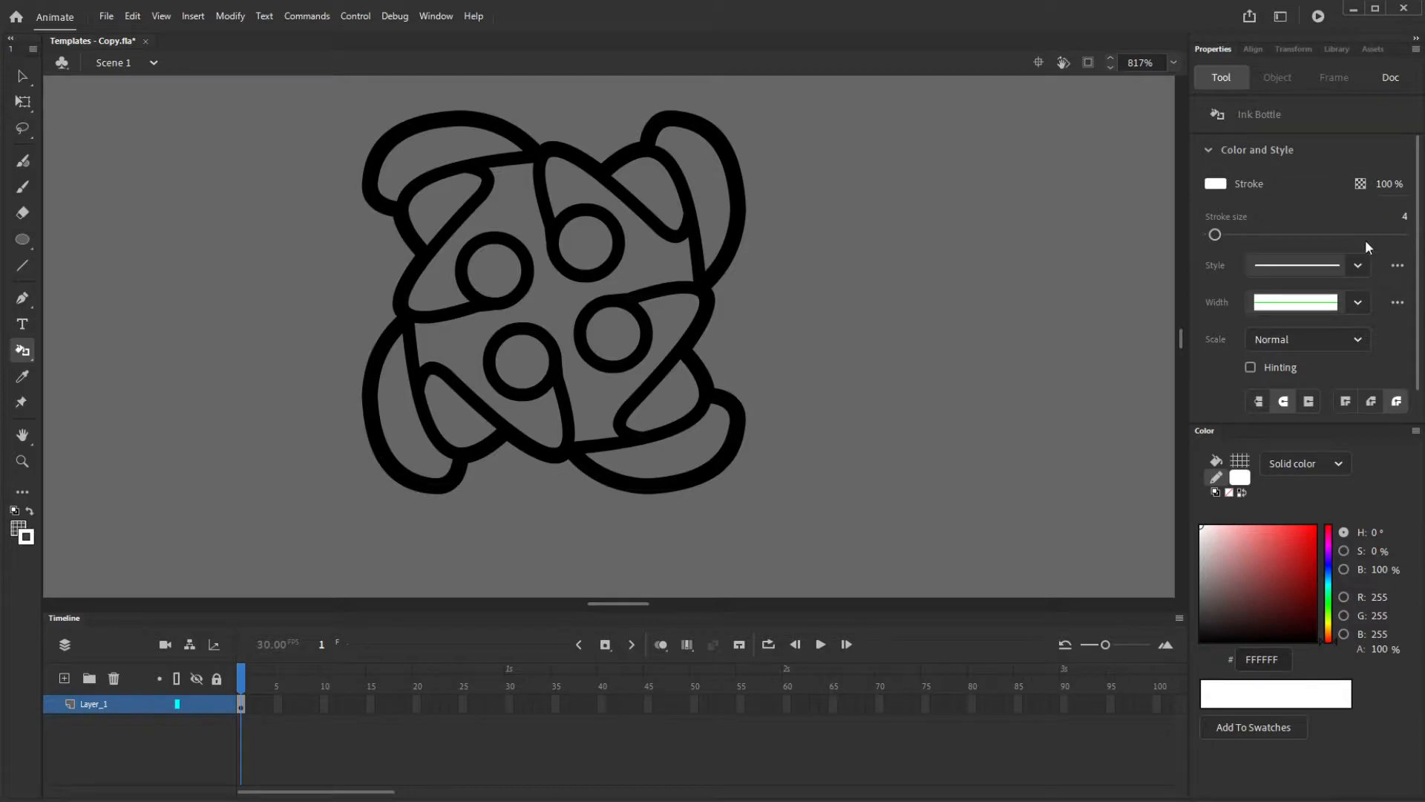
{"action": "left_click", "coordinate": [727, 462]}
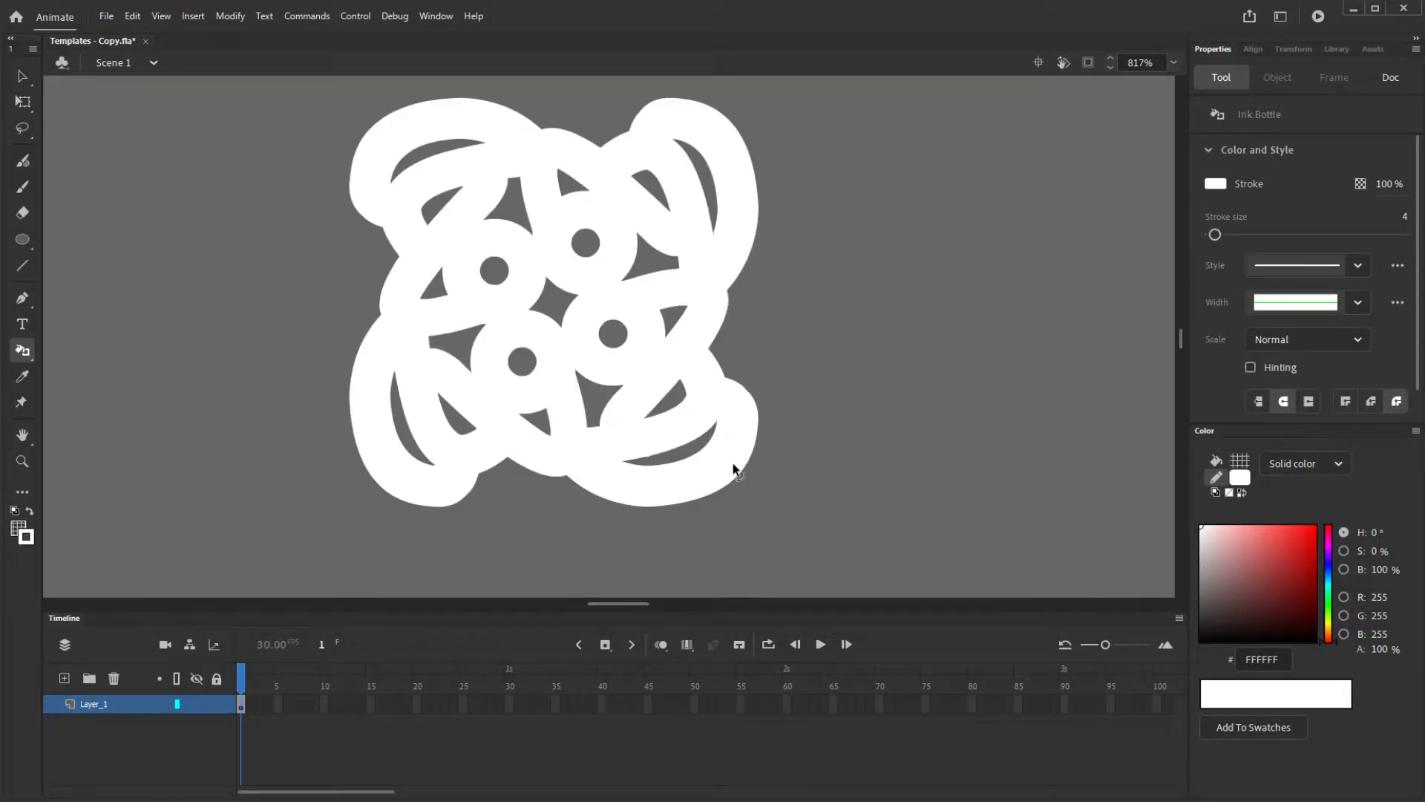
{"action": "key", "text": "ctrl+z"}
{"action": "left_click", "coordinate": [735, 472]}
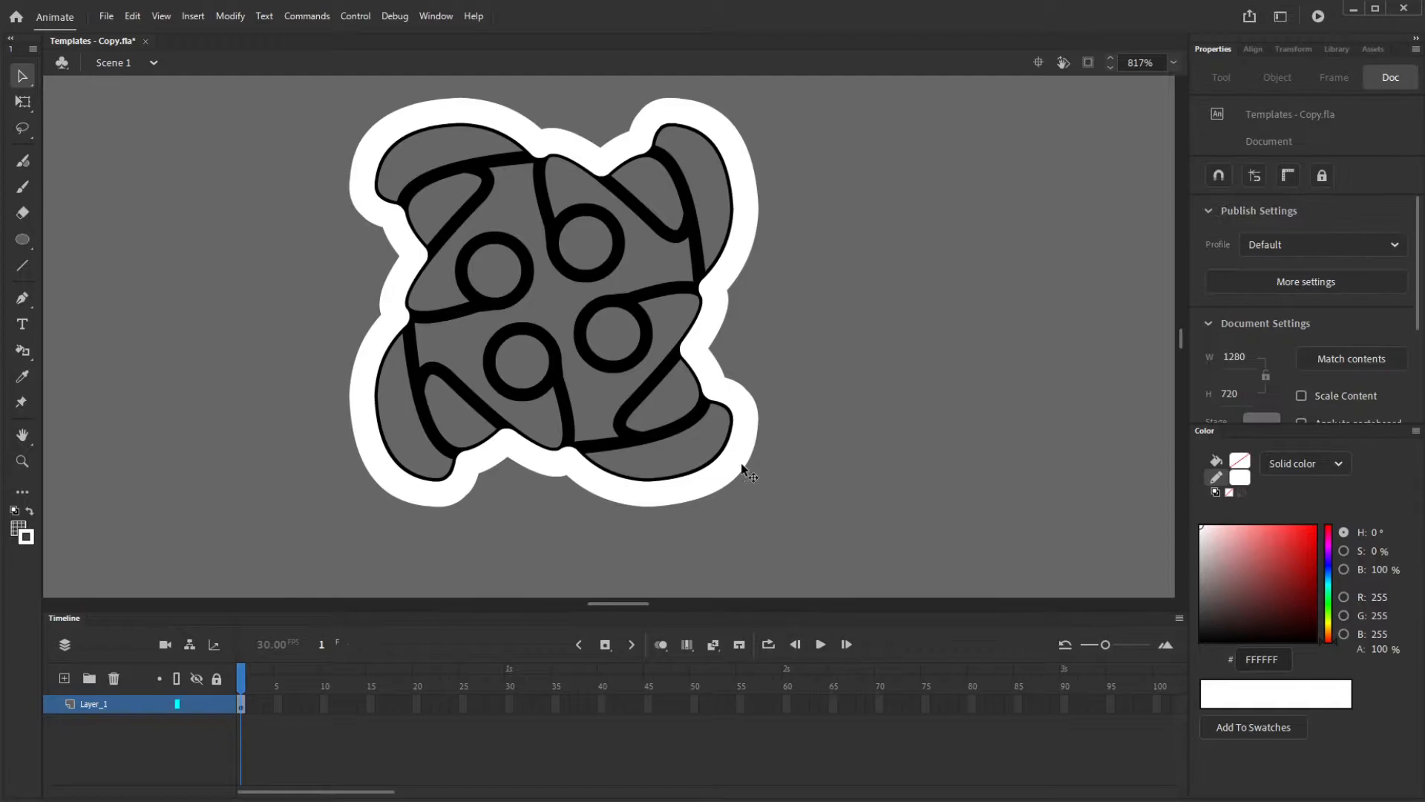
Replace the rounded square inside player_117_glow with the white outer stroke cut from the icon on the stage
{"action": "double_click", "coordinate": [742, 469]}
{"action": "key", "text": "Delete"}
{"action": "scroll", "coordinate": [871, 456], "scroll_direction": "down", "scroll_amount": 12}
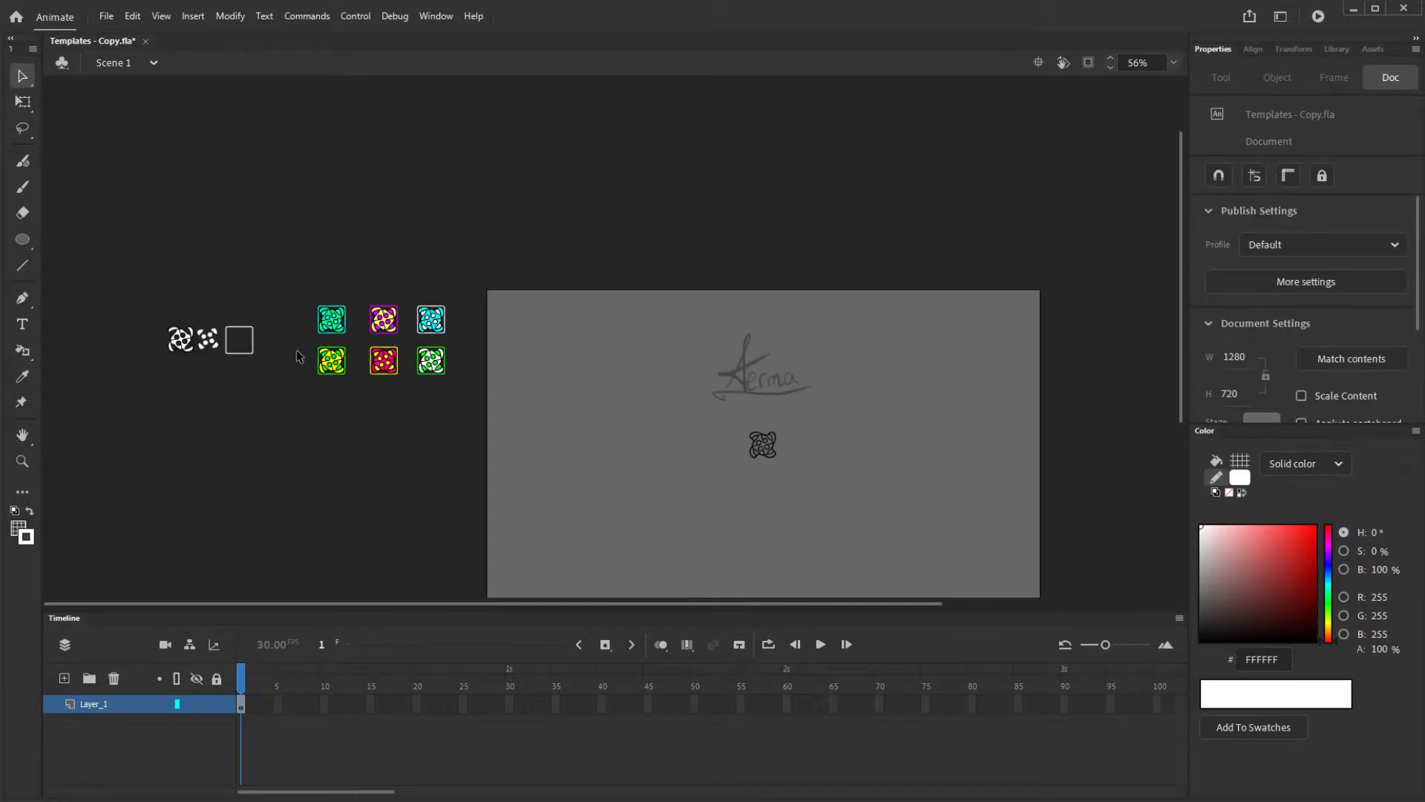
{"action": "scroll", "coordinate": [172, 320], "scroll_direction": "up", "scroll_amount": 7}
{"action": "double_click", "coordinate": [561, 454]}
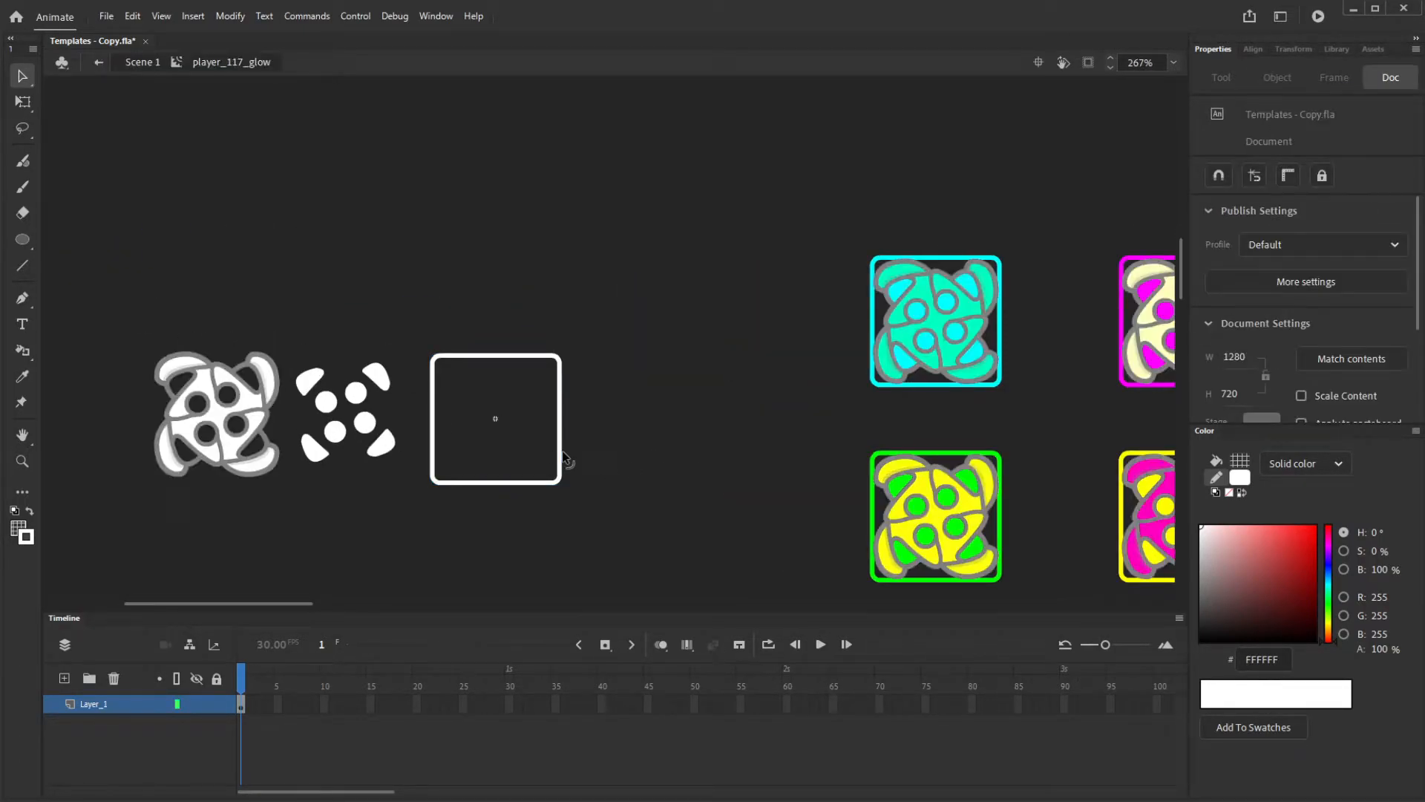
{"action": "left_click", "coordinate": [562, 450]}
{"action": "key", "text": "Delete"}
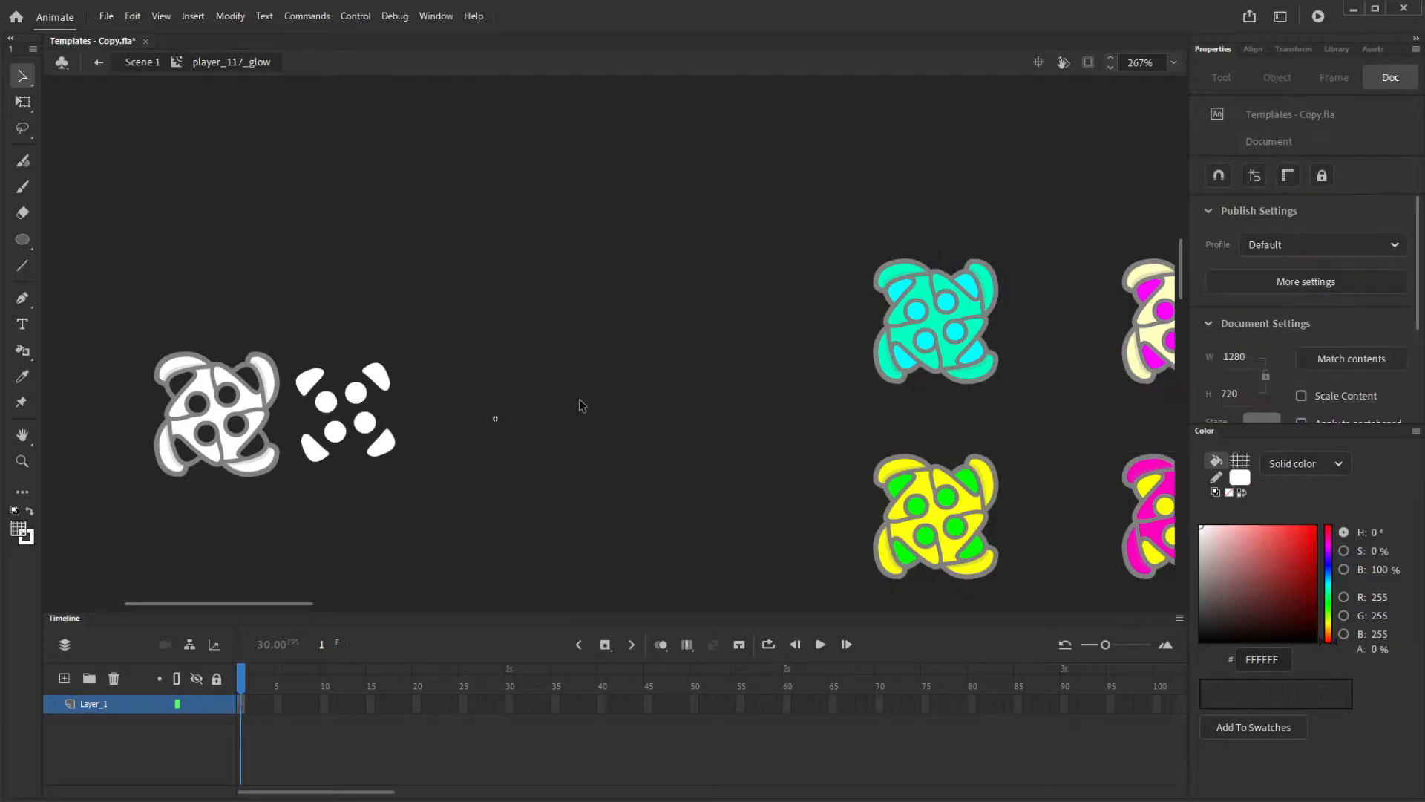
{"action": "key", "text": "ctrl+v"}
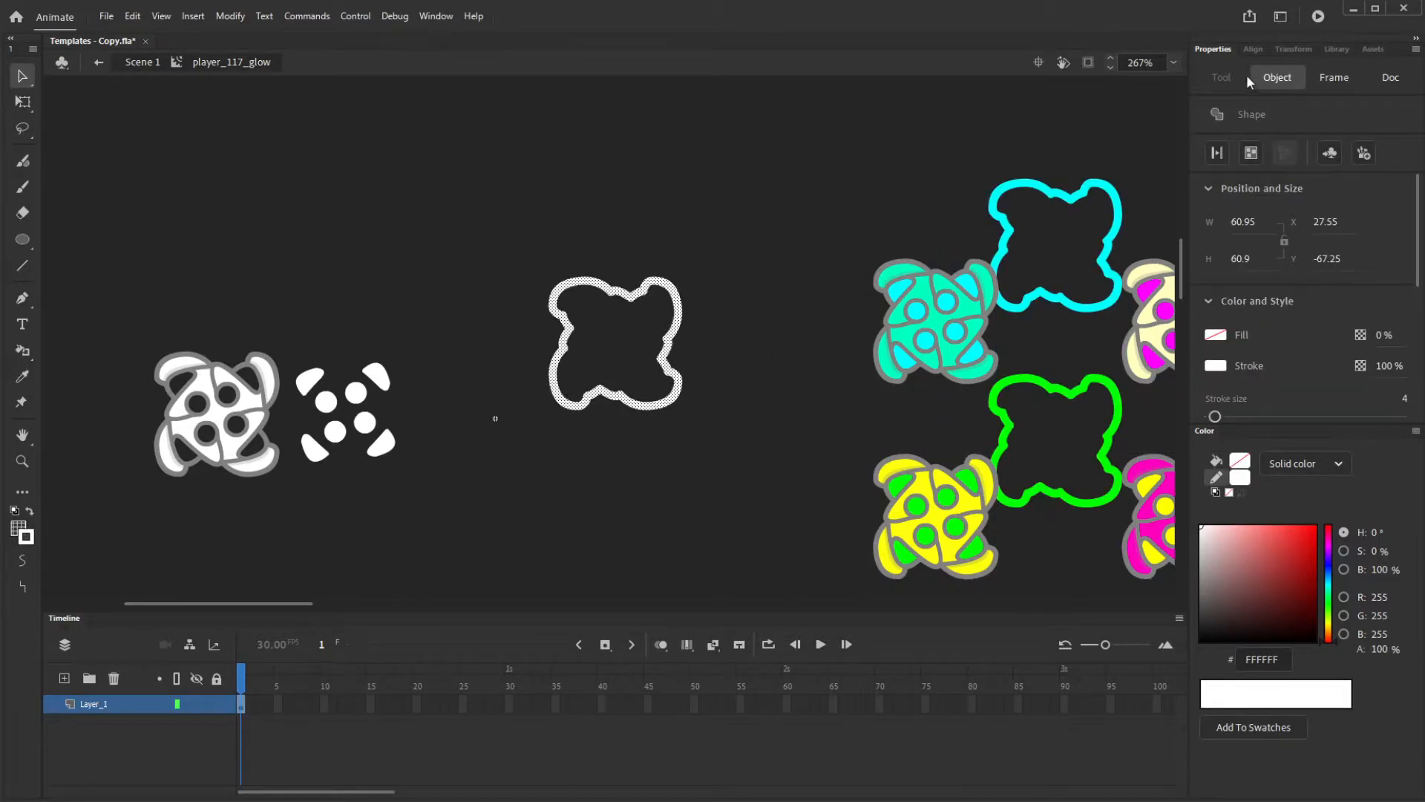
Centre the pasted glow outline horizontally and vertically relative to the symbol's stage and return to the main scene
{"action": "left_click", "coordinate": [1253, 49]}
{"action": "left_click", "coordinate": [1232, 88]}
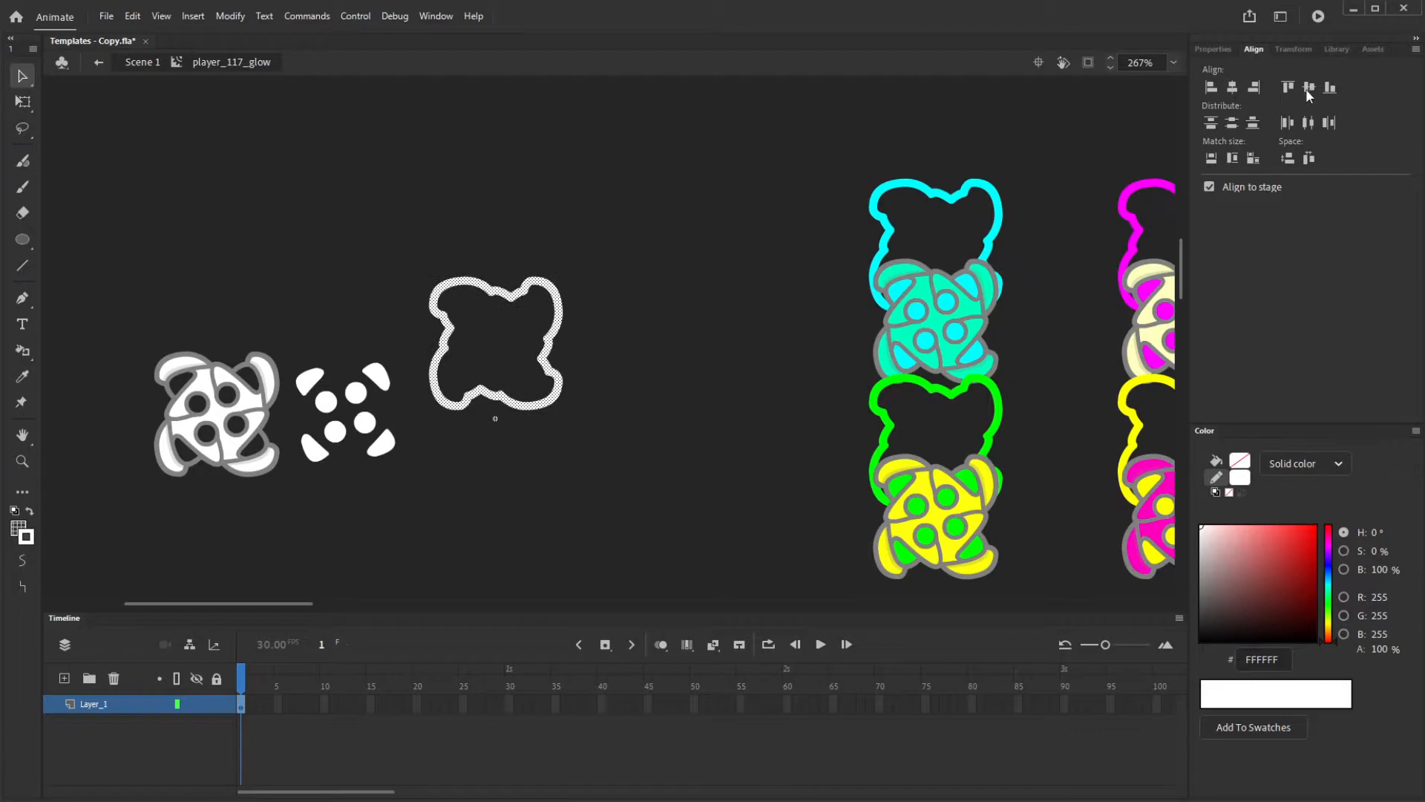
{"action": "left_click", "coordinate": [1310, 88]}
{"action": "left_click", "coordinate": [687, 427]}
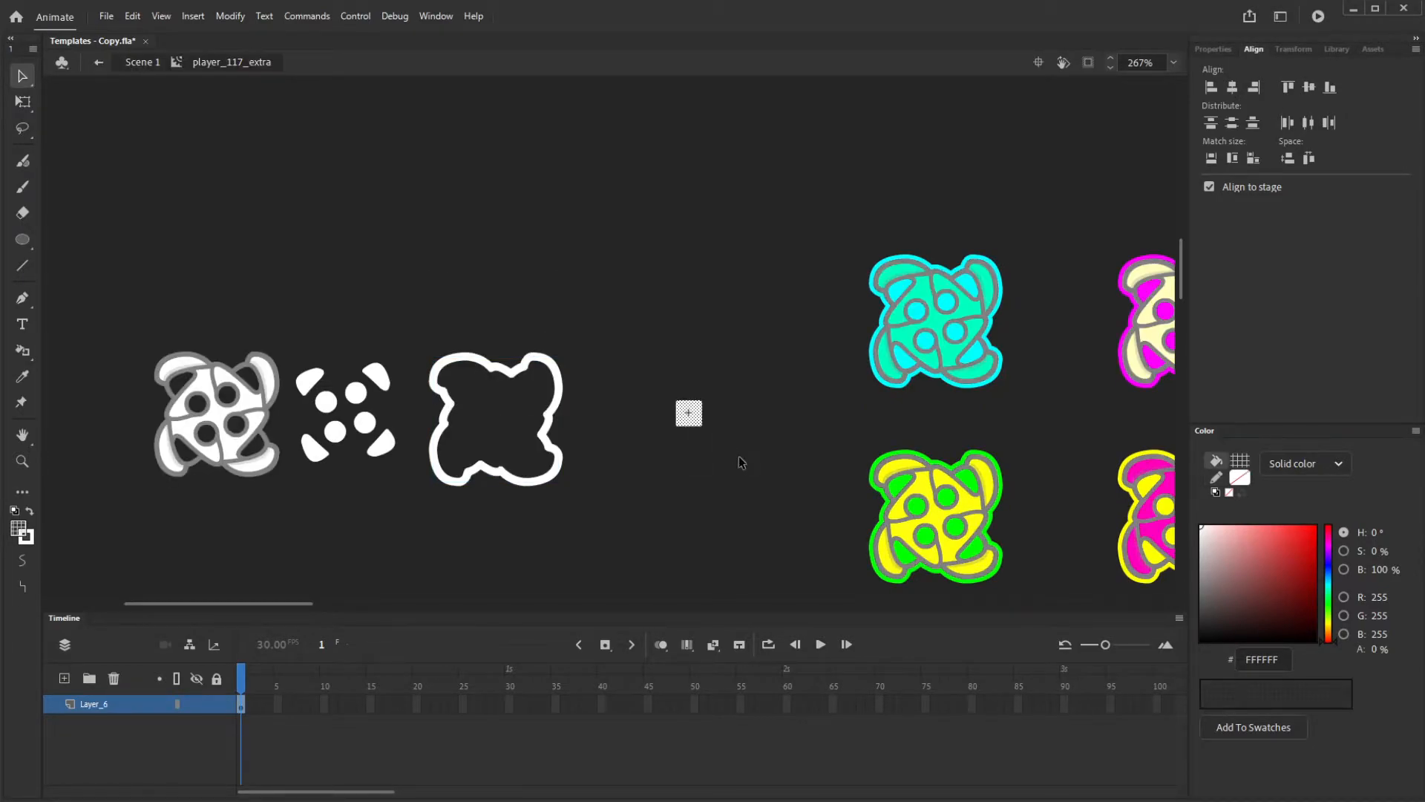
{"action": "double_click", "coordinate": [735, 455]}
Examine the coloured icon previews, checking the glow outline and arm shading up close
{"action": "scroll", "coordinate": [742, 466], "scroll_direction": "down", "scroll_amount": 3}
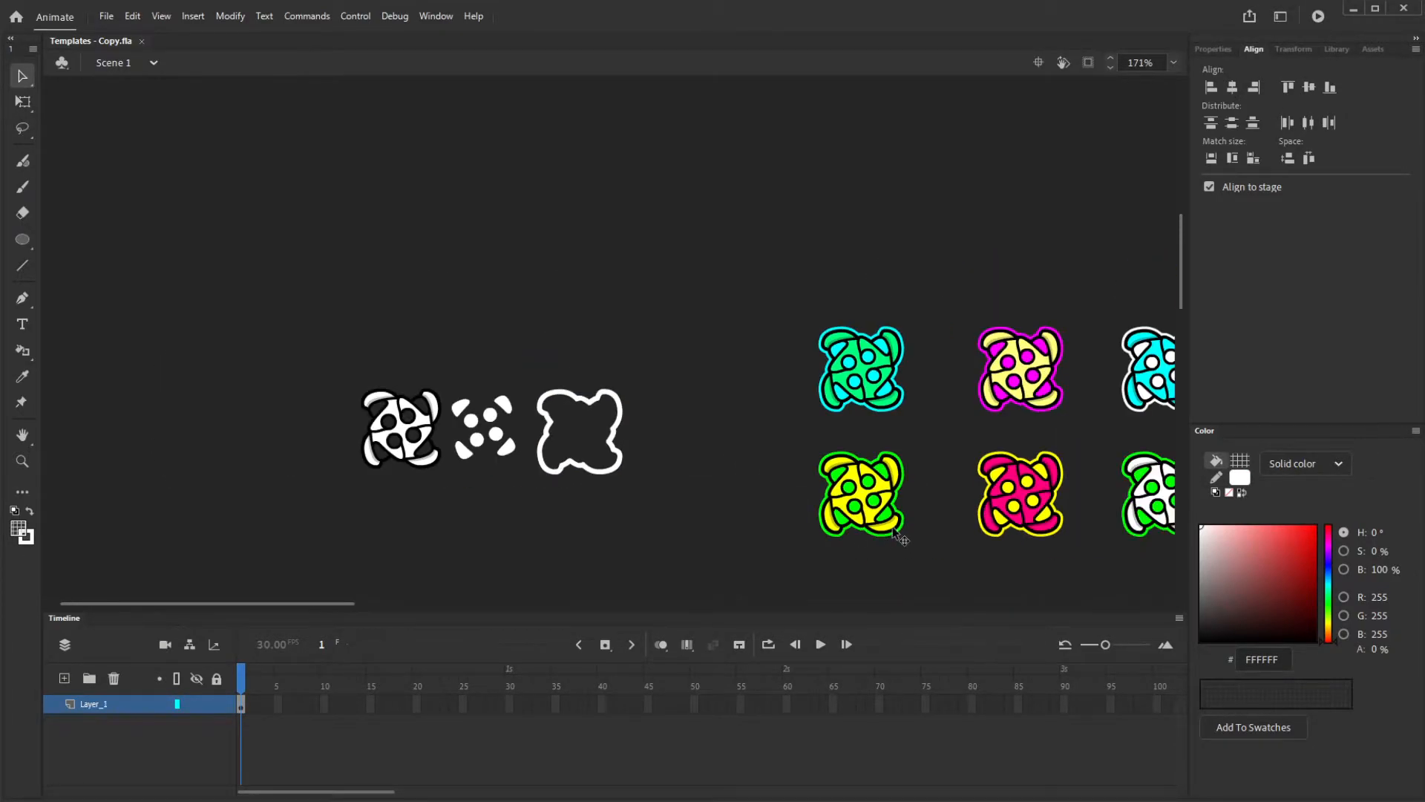
{"action": "scroll", "coordinate": [809, 538], "scroll_direction": "up", "scroll_amount": 8}
{"action": "scroll", "coordinate": [791, 363], "scroll_direction": "down", "scroll_amount": 3}
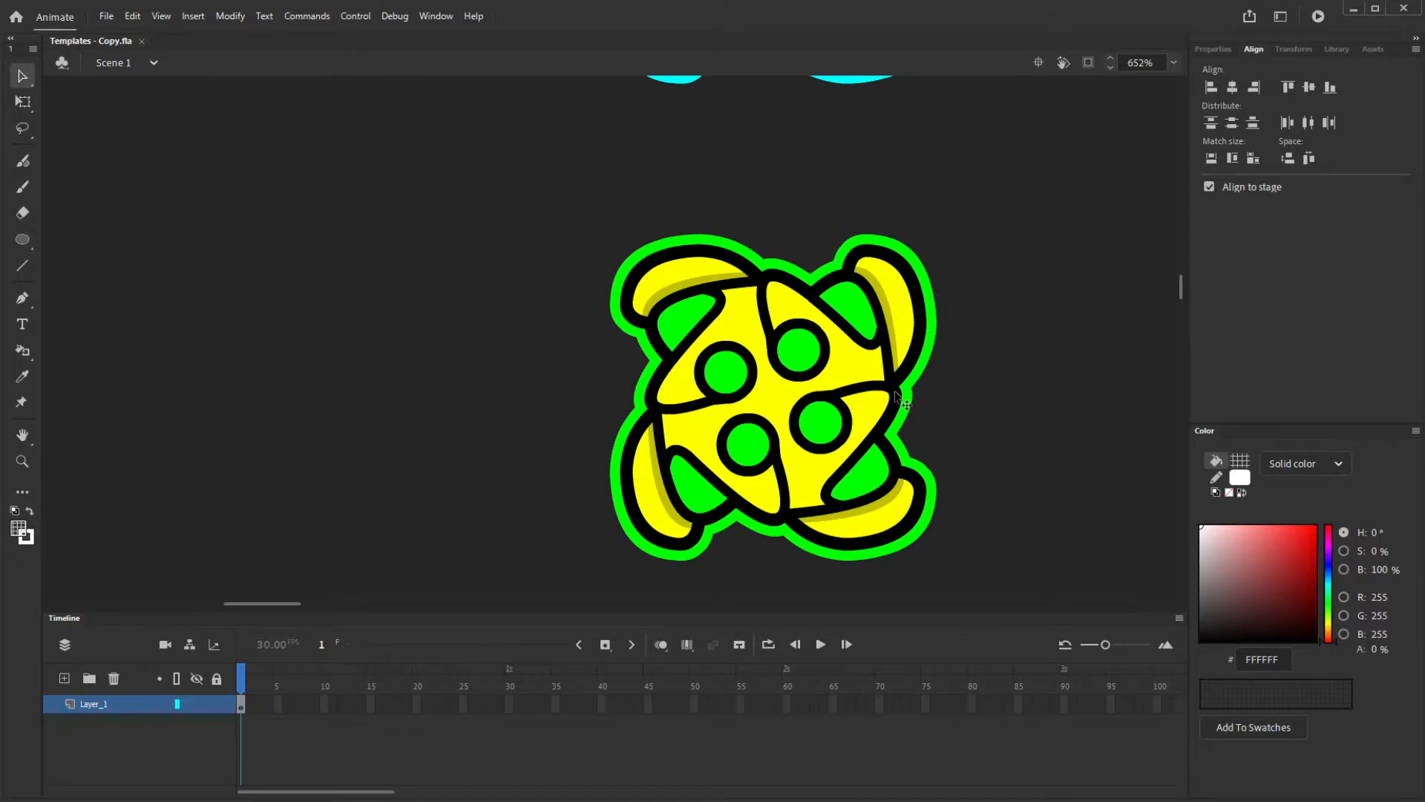
{"action": "scroll", "coordinate": [887, 438], "scroll_direction": "down", "scroll_amount": 4}
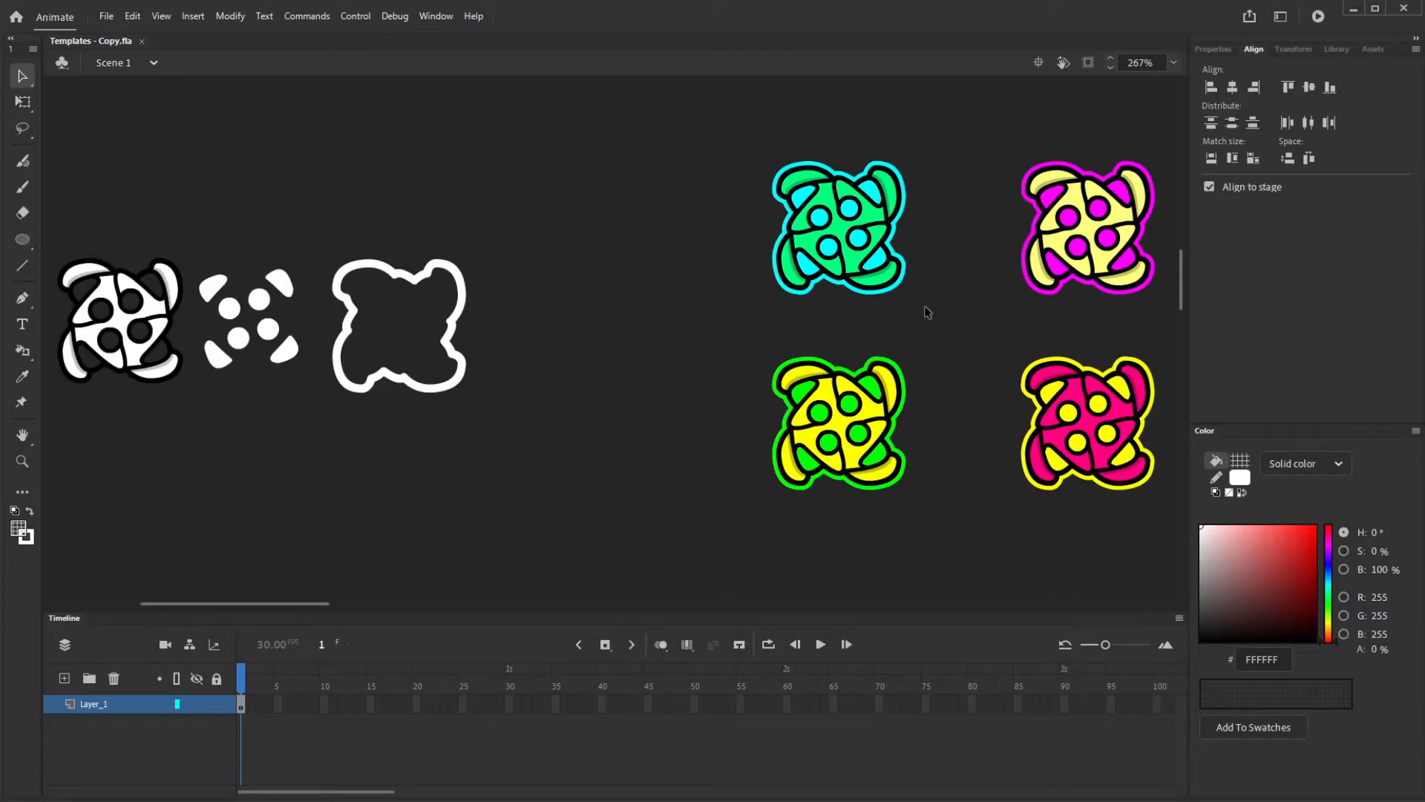
{"action": "scroll", "coordinate": [858, 423], "scroll_direction": "up", "scroll_amount": 5}
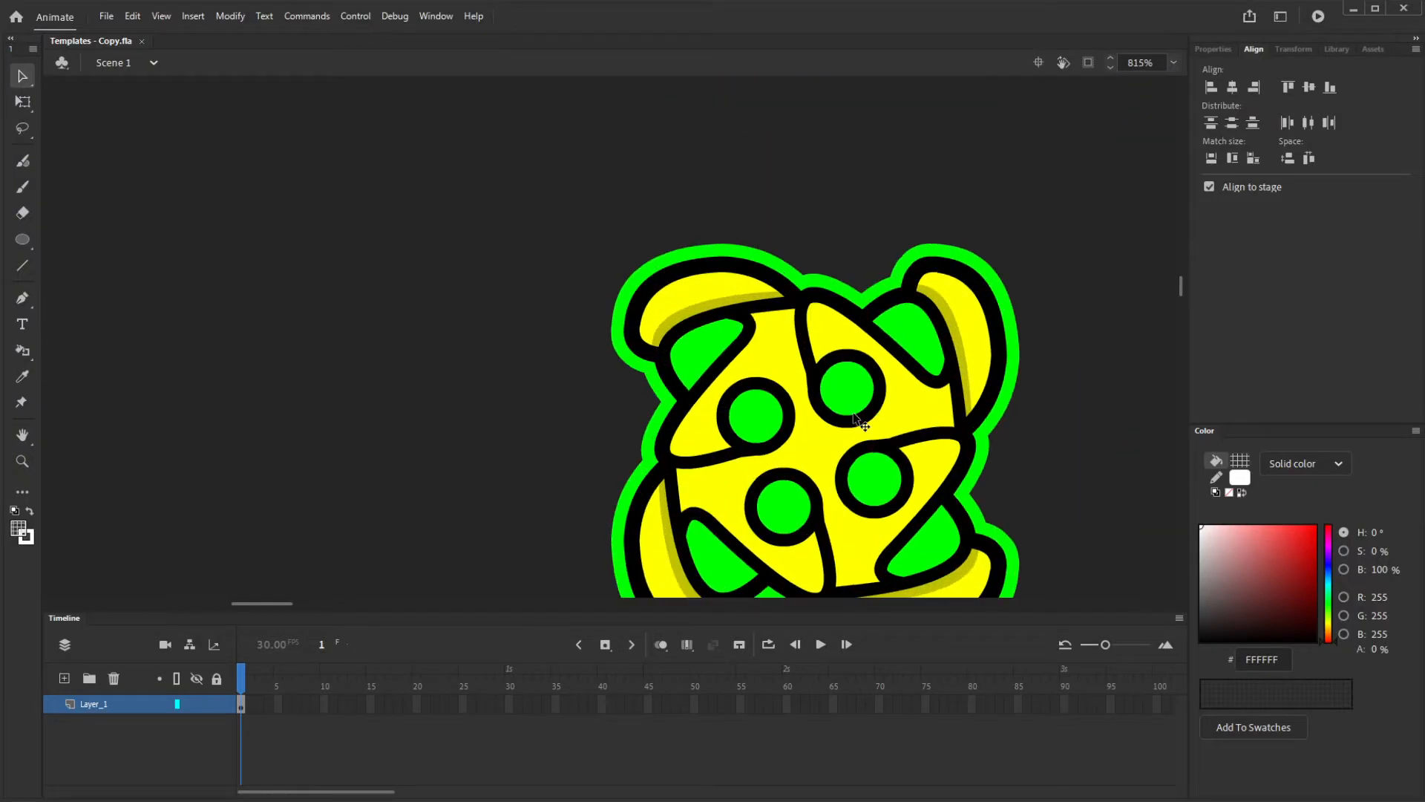
{"action": "scroll", "coordinate": [859, 343], "scroll_direction": "down", "scroll_amount": 2}
{"action": "scroll", "coordinate": [861, 299], "scroll_direction": "up", "scroll_amount": 2}
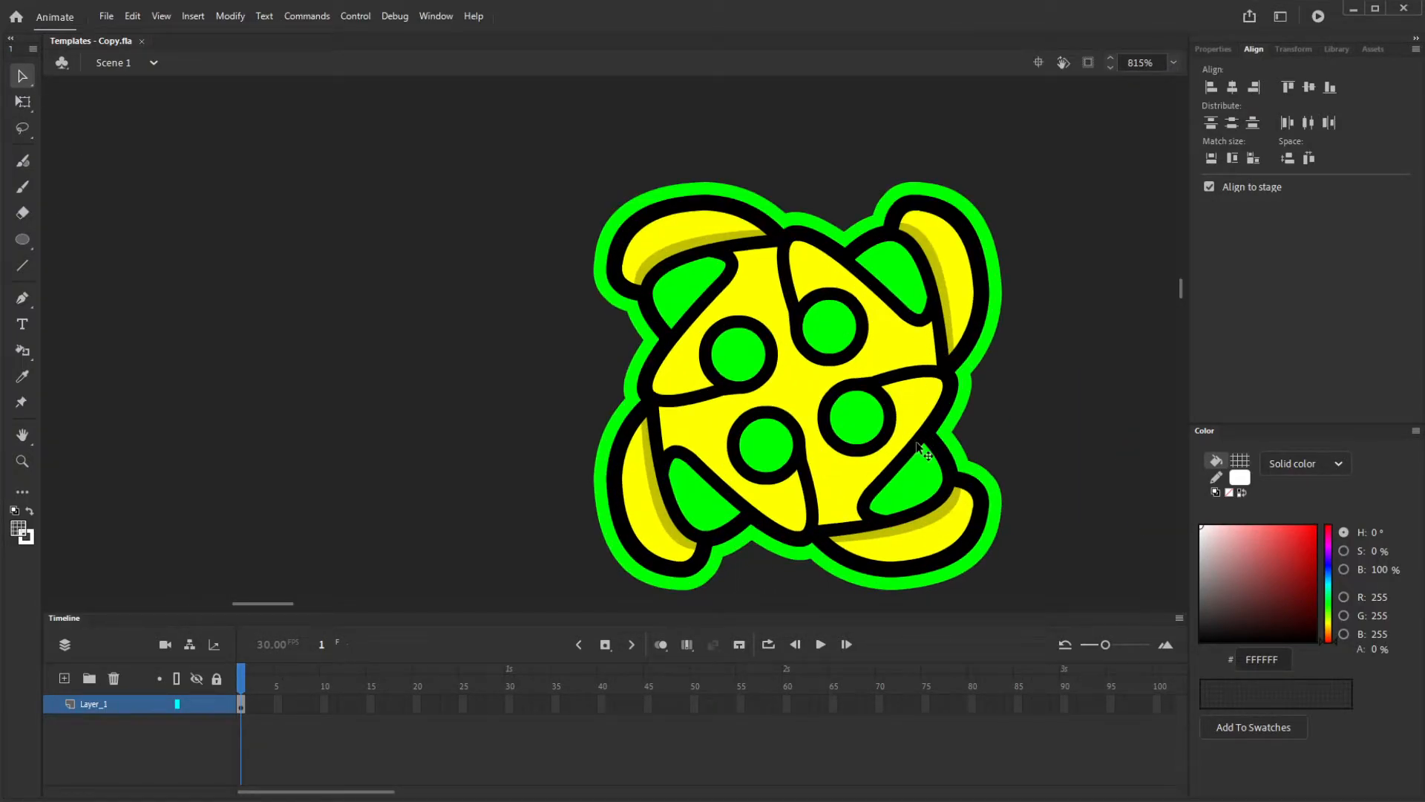
{"action": "scroll", "coordinate": [941, 510], "scroll_direction": "down", "scroll_amount": 2}
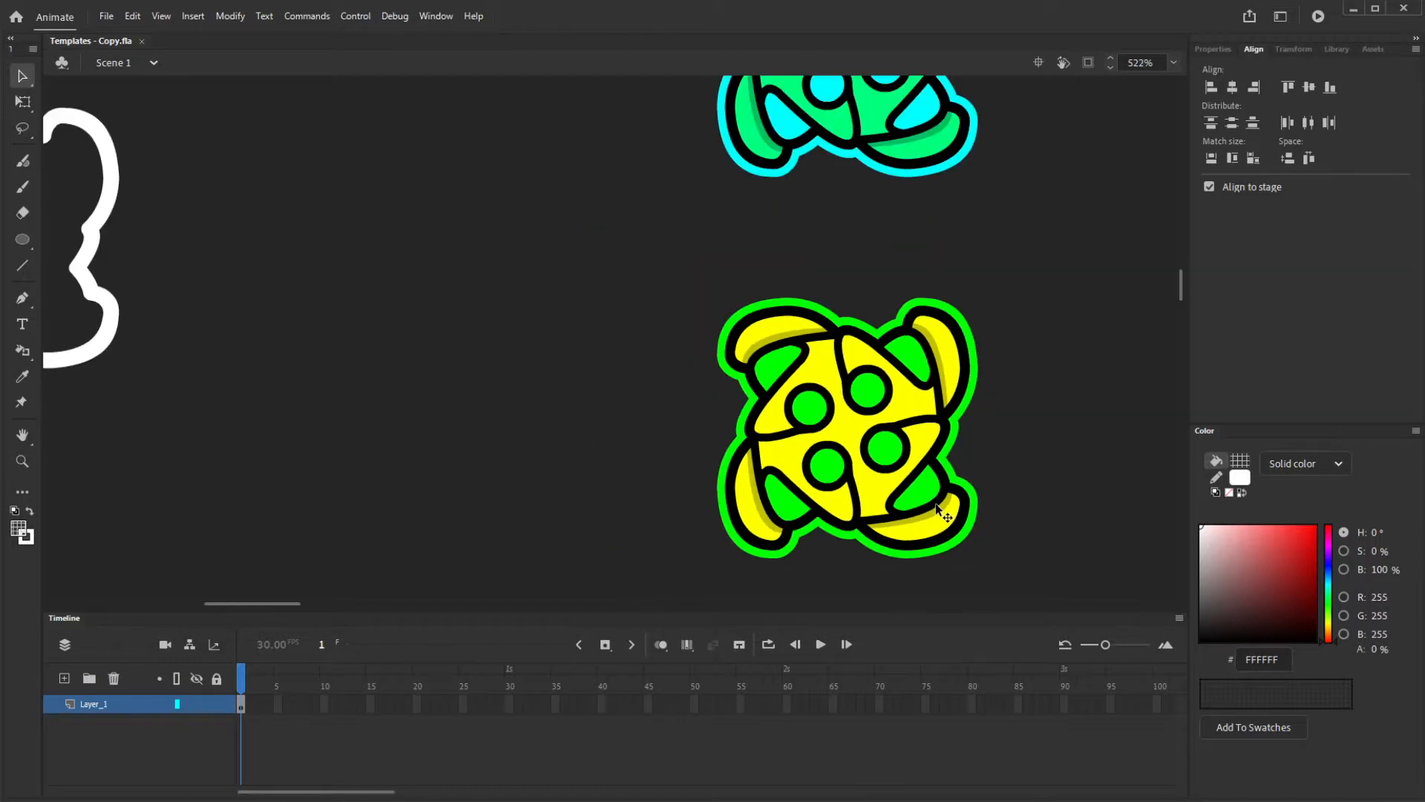
{"action": "scroll", "coordinate": [939, 508], "scroll_direction": "down", "scroll_amount": 2}
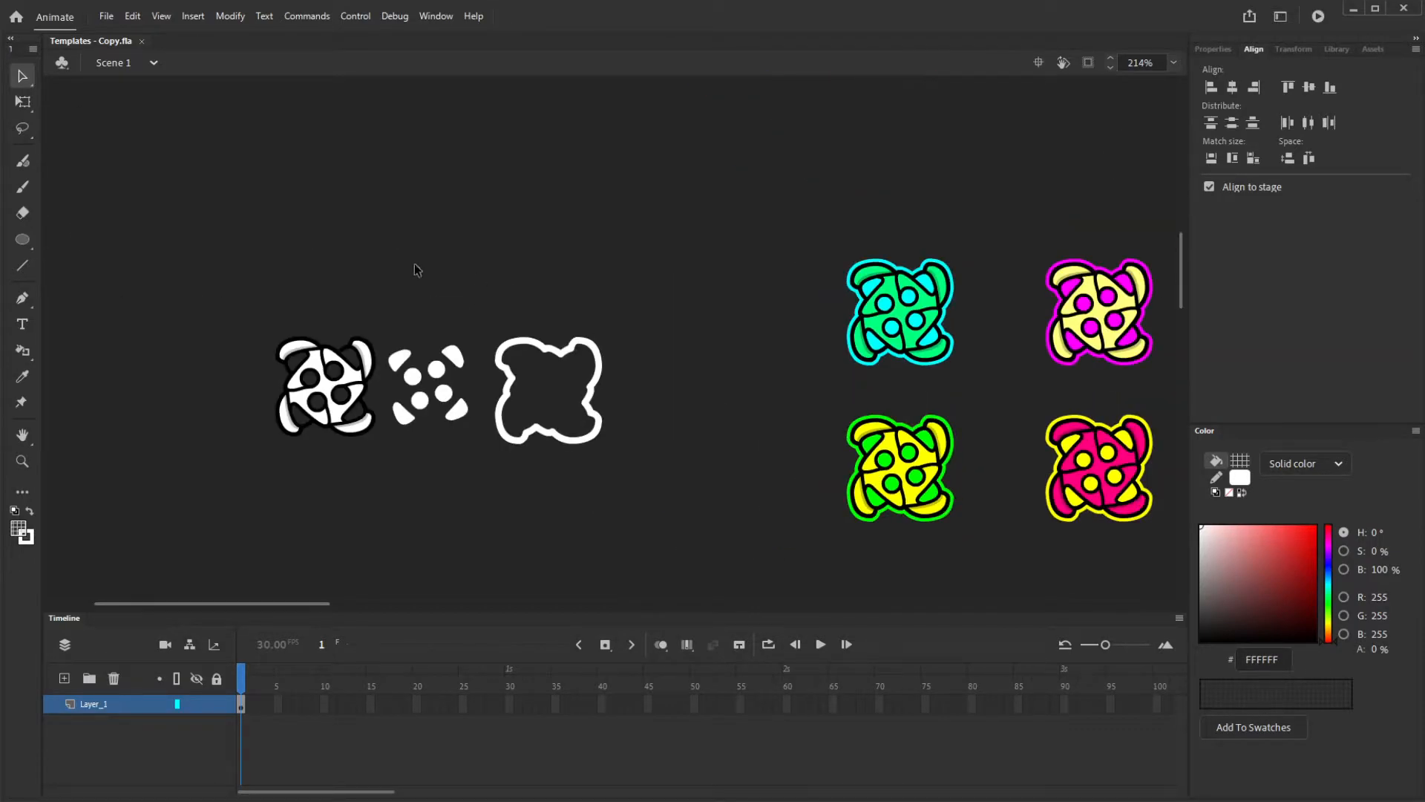
{"action": "scroll", "coordinate": [391, 296], "scroll_direction": "down", "scroll_amount": 3}
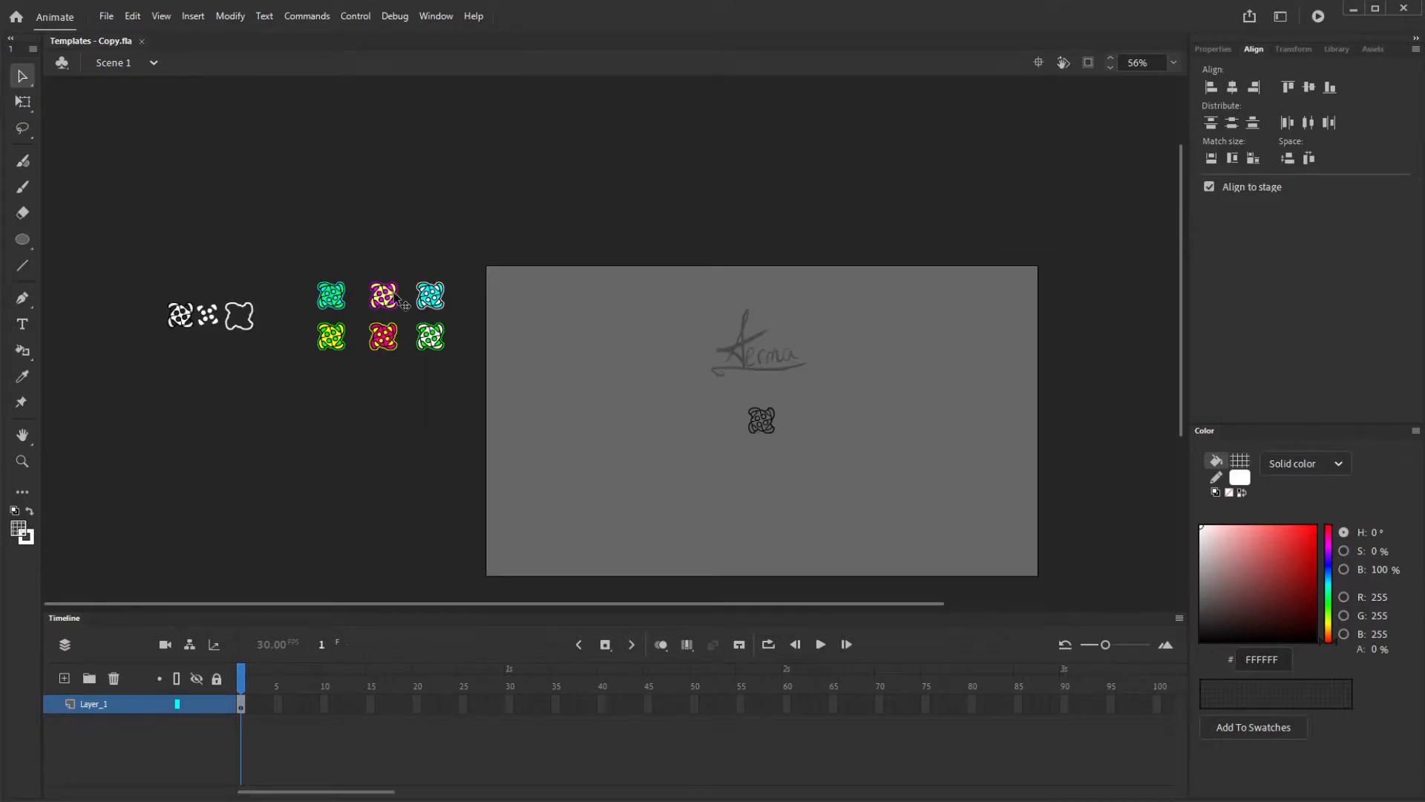
Set the Line tool's stroke size to 2 for drawing on the black icon outline on the stage
{"action": "scroll", "coordinate": [783, 453], "scroll_direction": "up", "scroll_amount": 3}
{"action": "scroll", "coordinate": [859, 493], "scroll_direction": "up", "scroll_amount": 2}
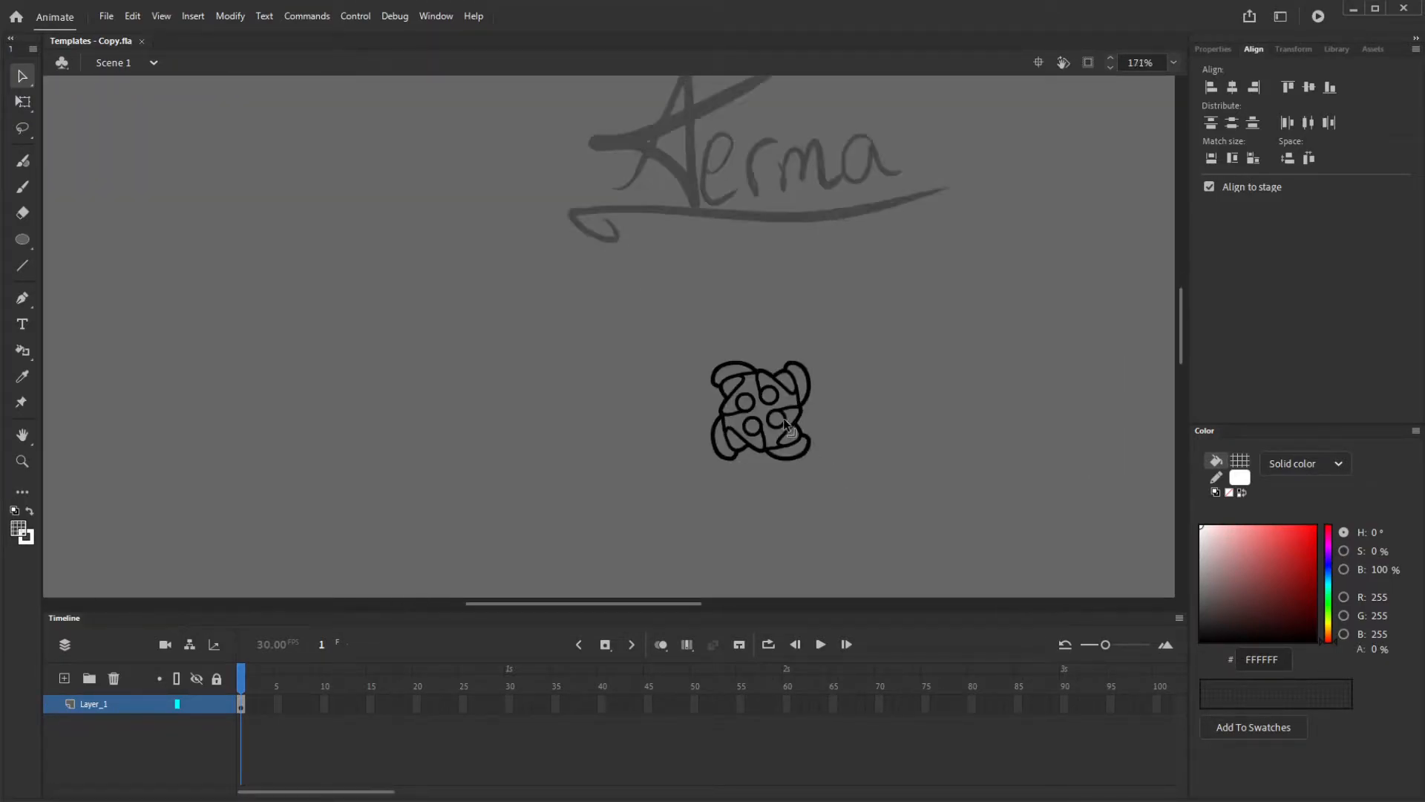
{"action": "scroll", "coordinate": [818, 475], "scroll_direction": "up", "scroll_amount": 2}
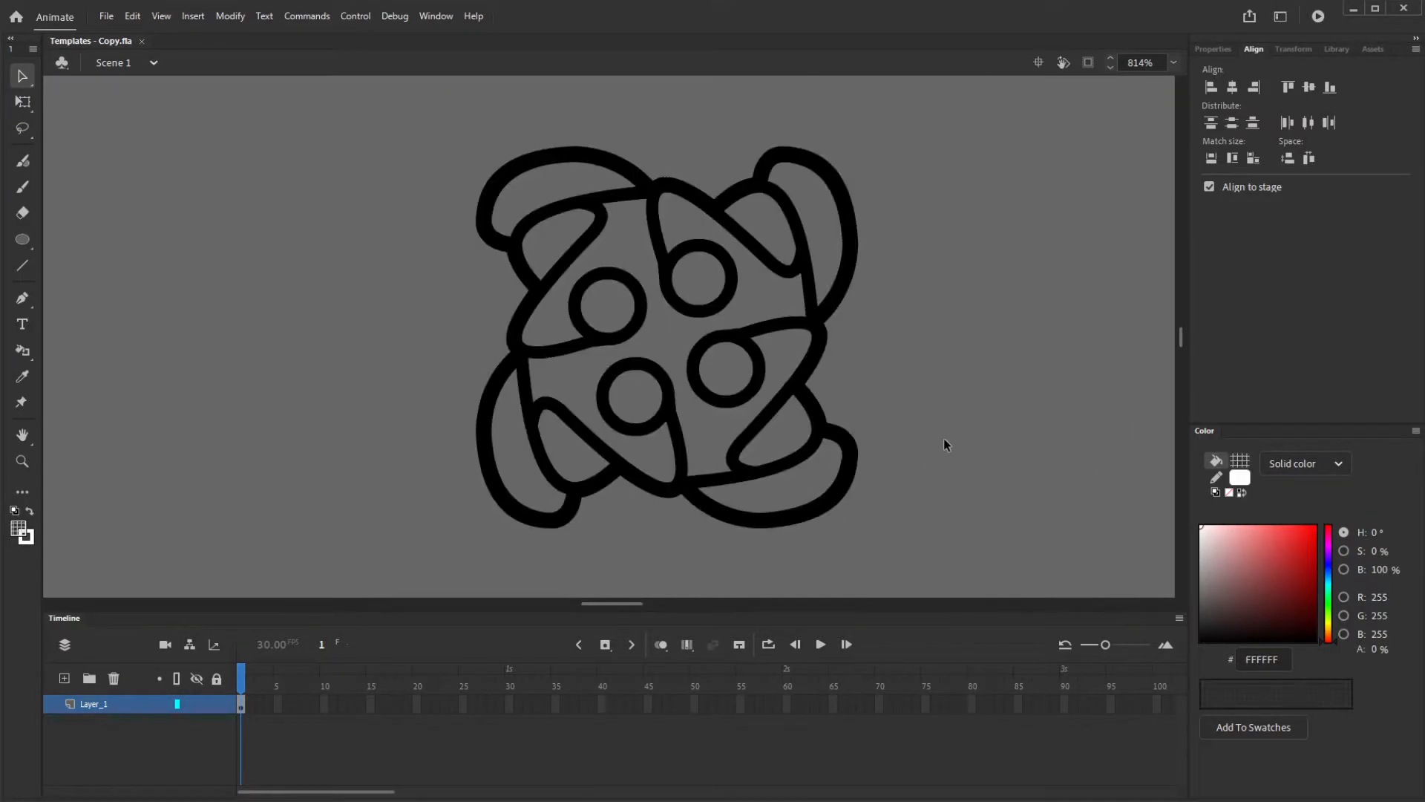
{"action": "key", "text": "n"}
{"action": "left_click", "coordinate": [1215, 50]}
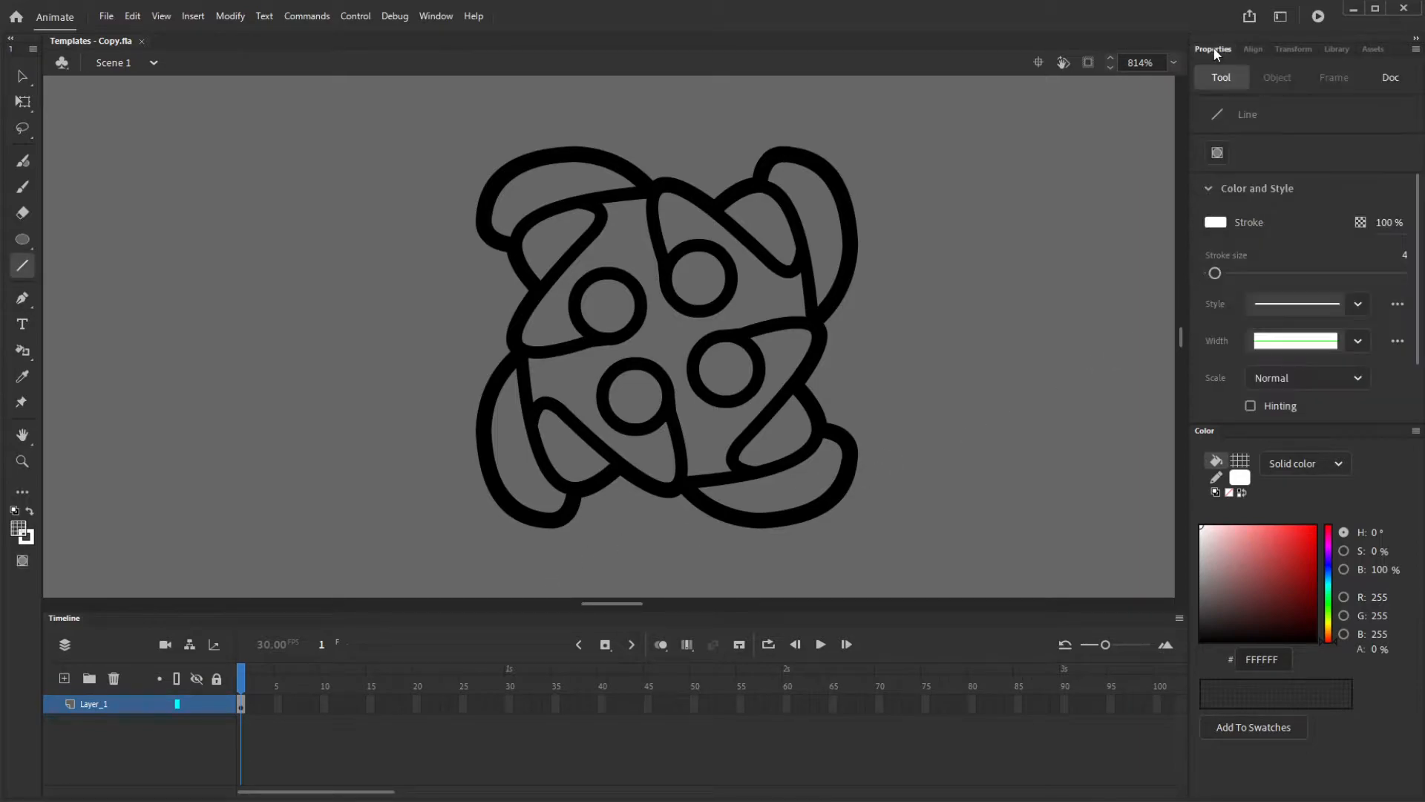
{"action": "left_click", "coordinate": [1406, 258]}
{"action": "type", "text": "2"}
{"action": "key", "text": "Return"}
{"action": "scroll", "coordinate": [477, 156], "scroll_direction": "up", "scroll_amount": 1}
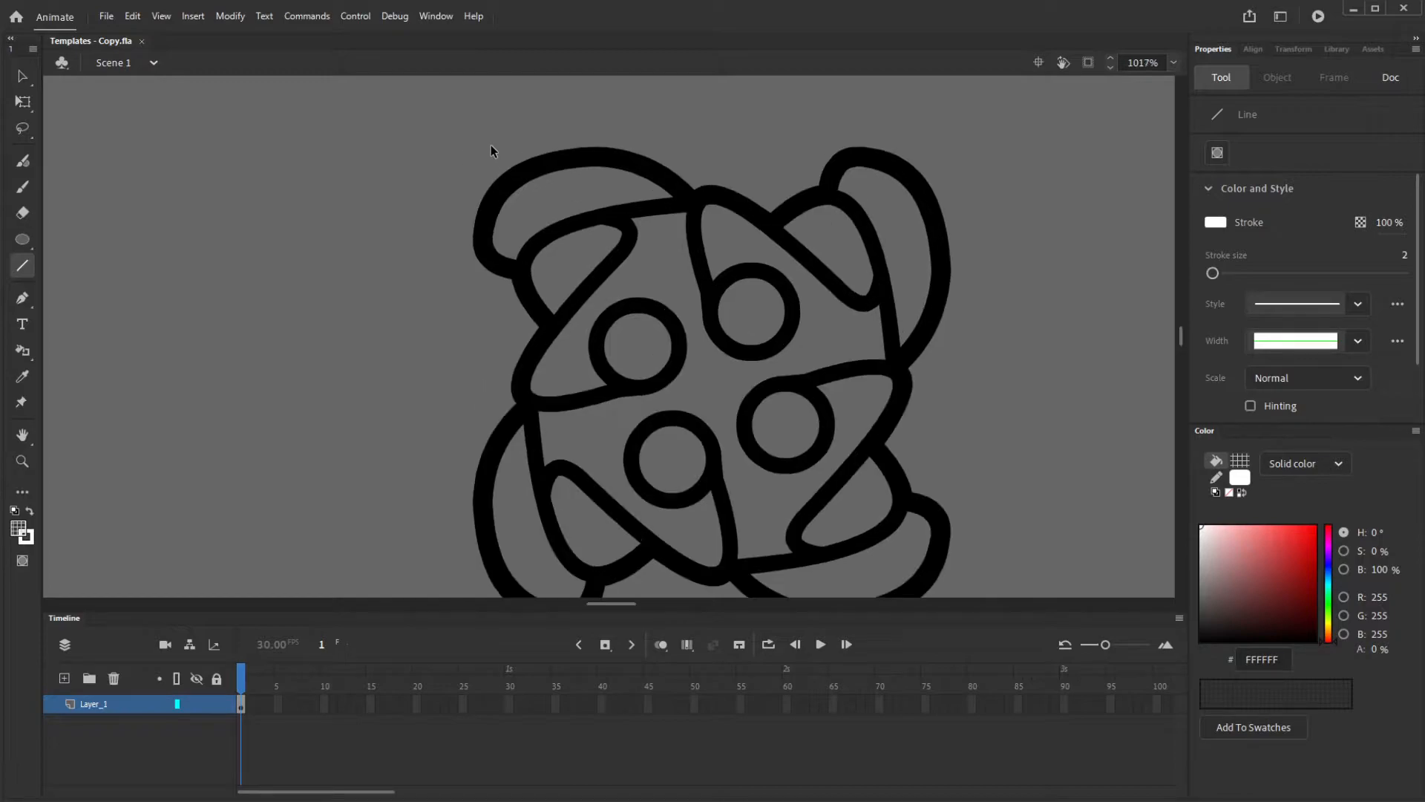
{"action": "left_click_drag", "start_coordinate": [706, 205], "coordinate": [858, 307]}
{"action": "key", "text": "v"}
{"action": "left_click_drag", "start_coordinate": [775, 249], "coordinate": [1018, 193]}
{"action": "key", "text": "ctrl+z"}
{"action": "key", "text": "ctrl+z"}
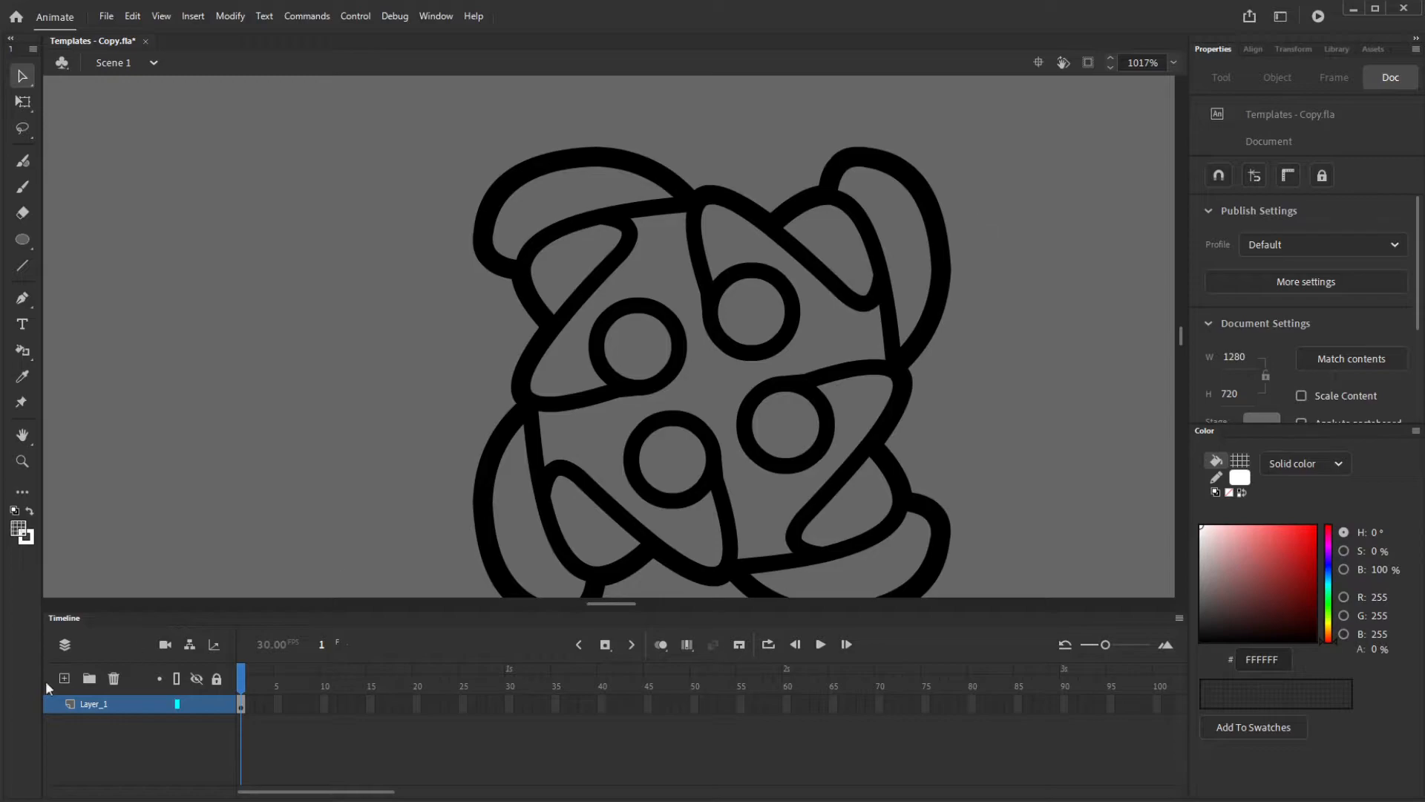
Add a new layer and draw a white line along the upper-right body segment's outer edge, bending it to follow the outline
{"action": "left_click", "coordinate": [65, 678]}
{"action": "key", "text": "n"}
{"action": "left_click_drag", "start_coordinate": [701, 203], "coordinate": [855, 305]}
{"action": "key", "text": "v"}
{"action": "left_click_drag", "start_coordinate": [779, 255], "coordinate": [757, 235]}
Draw a short white line from the highlight's lower end and bend it around the body segment's rounded corner
{"action": "key", "text": "n"}
{"action": "left_click_drag", "start_coordinate": [858, 314], "coordinate": [871, 306]}
{"action": "key", "text": "v"}
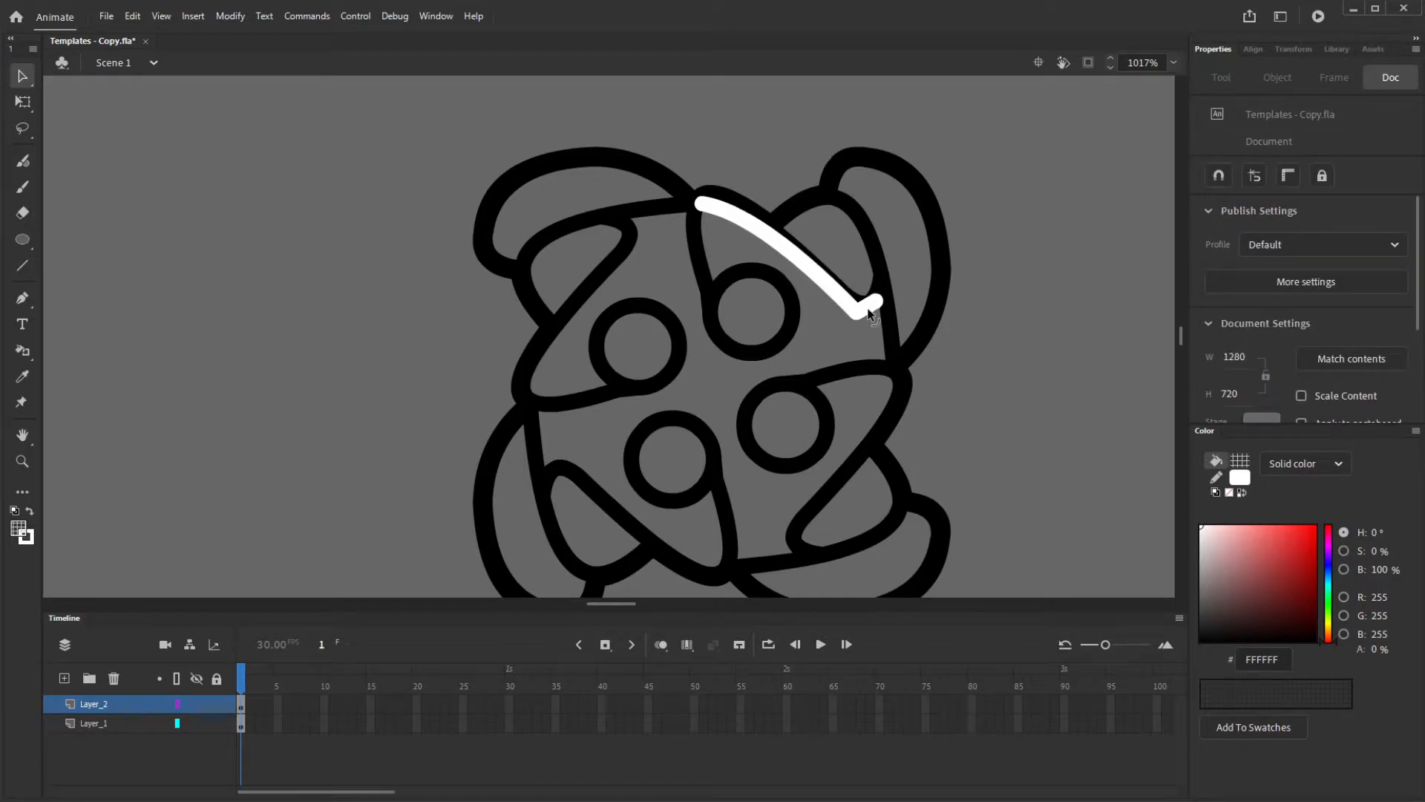
{"action": "left_click", "coordinate": [867, 307]}
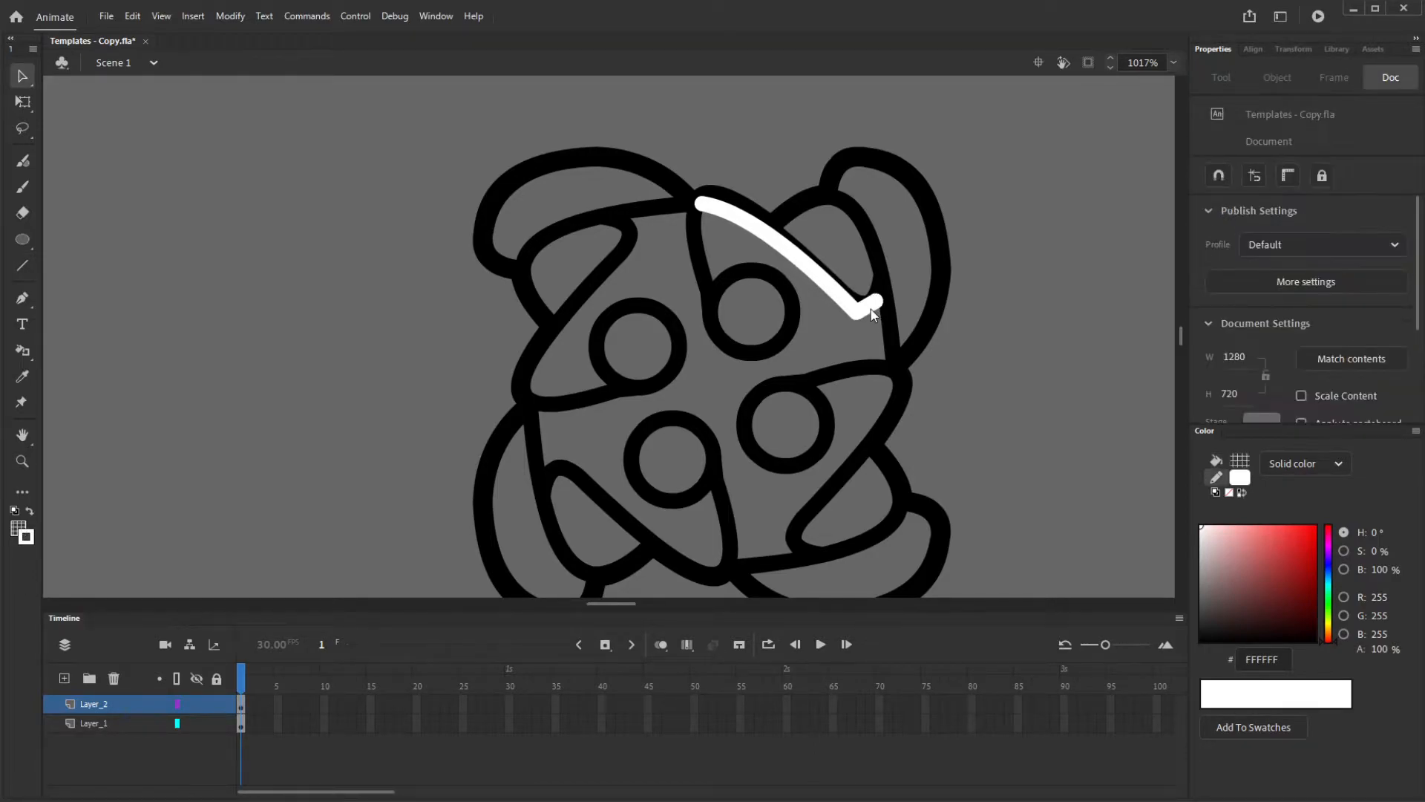
{"action": "scroll", "coordinate": [868, 307], "scroll_direction": "up", "scroll_amount": 3}
{"action": "mouse_move", "coordinate": [868, 307]}
{"action": "left_mouse_down"}
{"action": "mouse_move", "coordinate": [900, 300]}
{"action": "mouse_move", "coordinate": [904, 278]}
{"action": "mouse_move", "coordinate": [888, 309]}
{"action": "left_mouse_up"}
{"action": "left_click", "coordinate": [888, 310]}
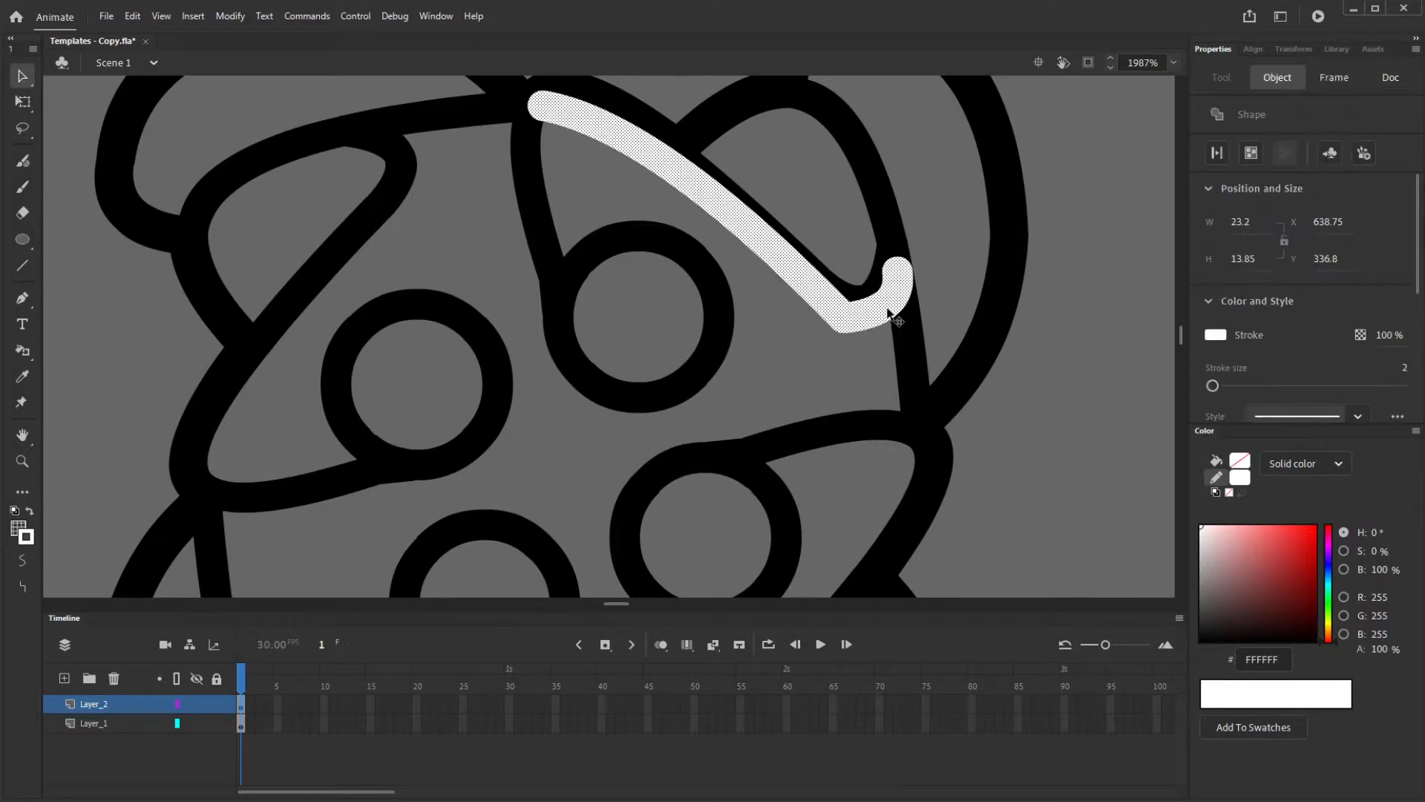
{"action": "scroll", "coordinate": [960, 442], "scroll_direction": "down", "scroll_amount": 2}
Convert the white highlight line to a fill and paste a copy of the black icon outline in place over it
{"action": "left_click", "coordinate": [994, 419]}
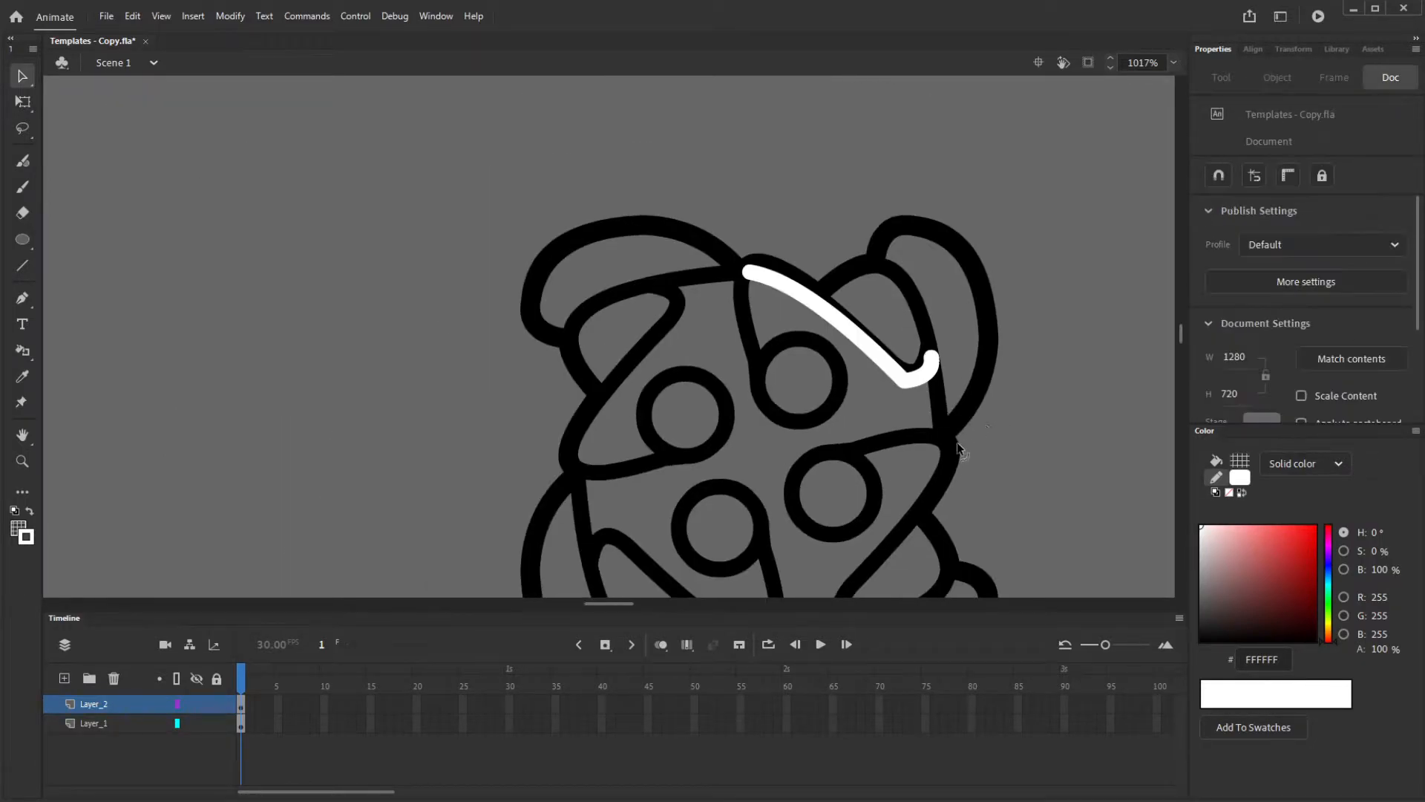
{"action": "left_click", "coordinate": [958, 446]}
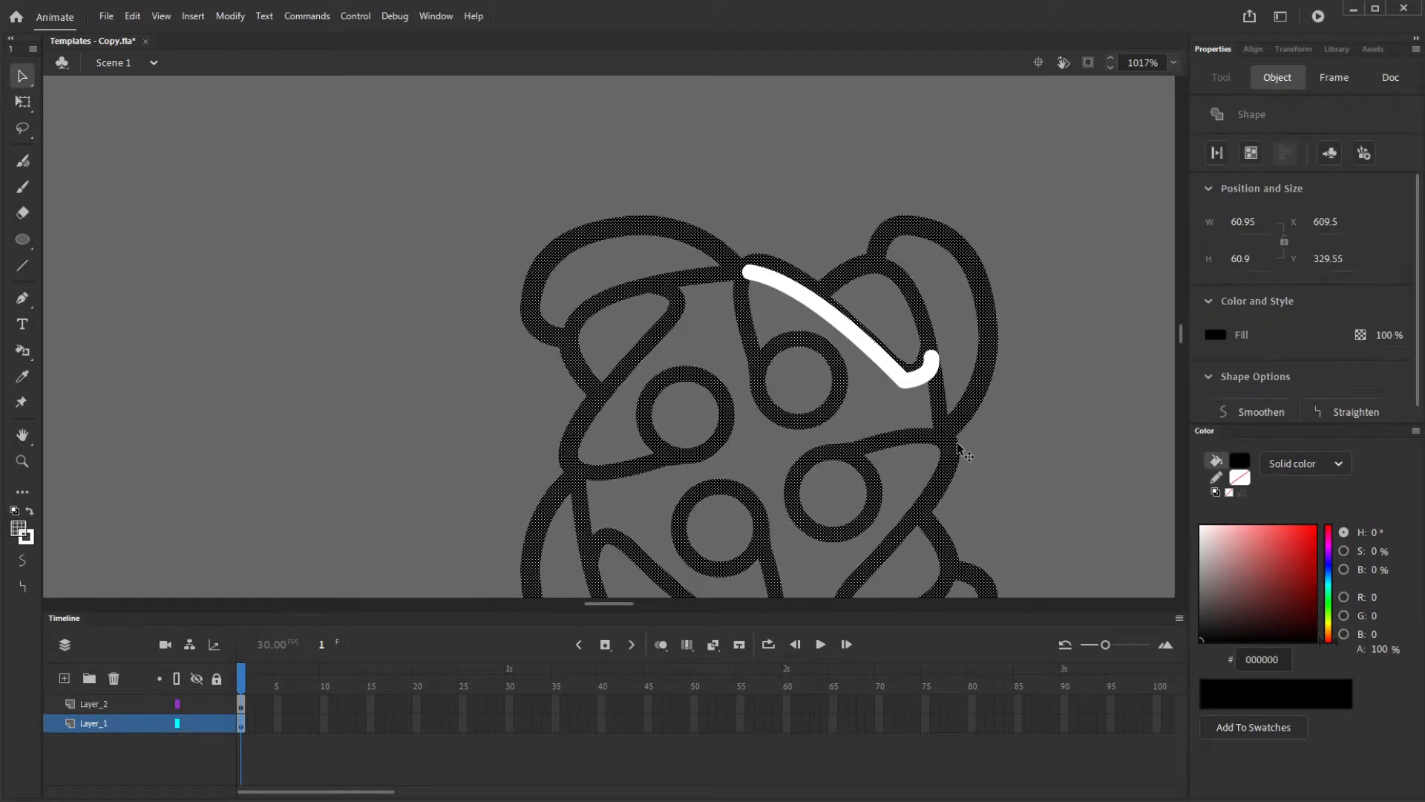
{"action": "left_click", "coordinate": [887, 368]}
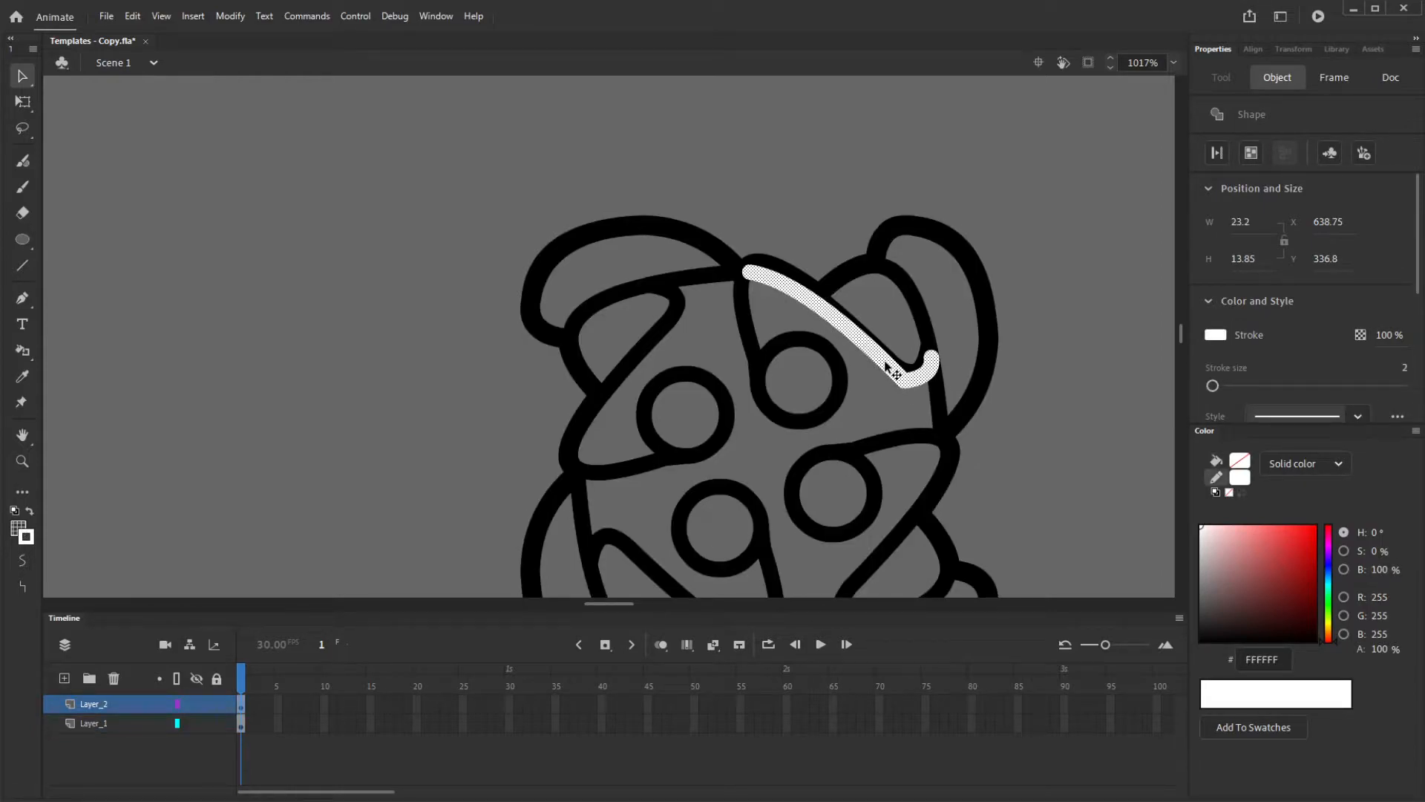
{"action": "left_click", "coordinate": [1216, 160]}
{"action": "left_click", "coordinate": [1050, 458]}
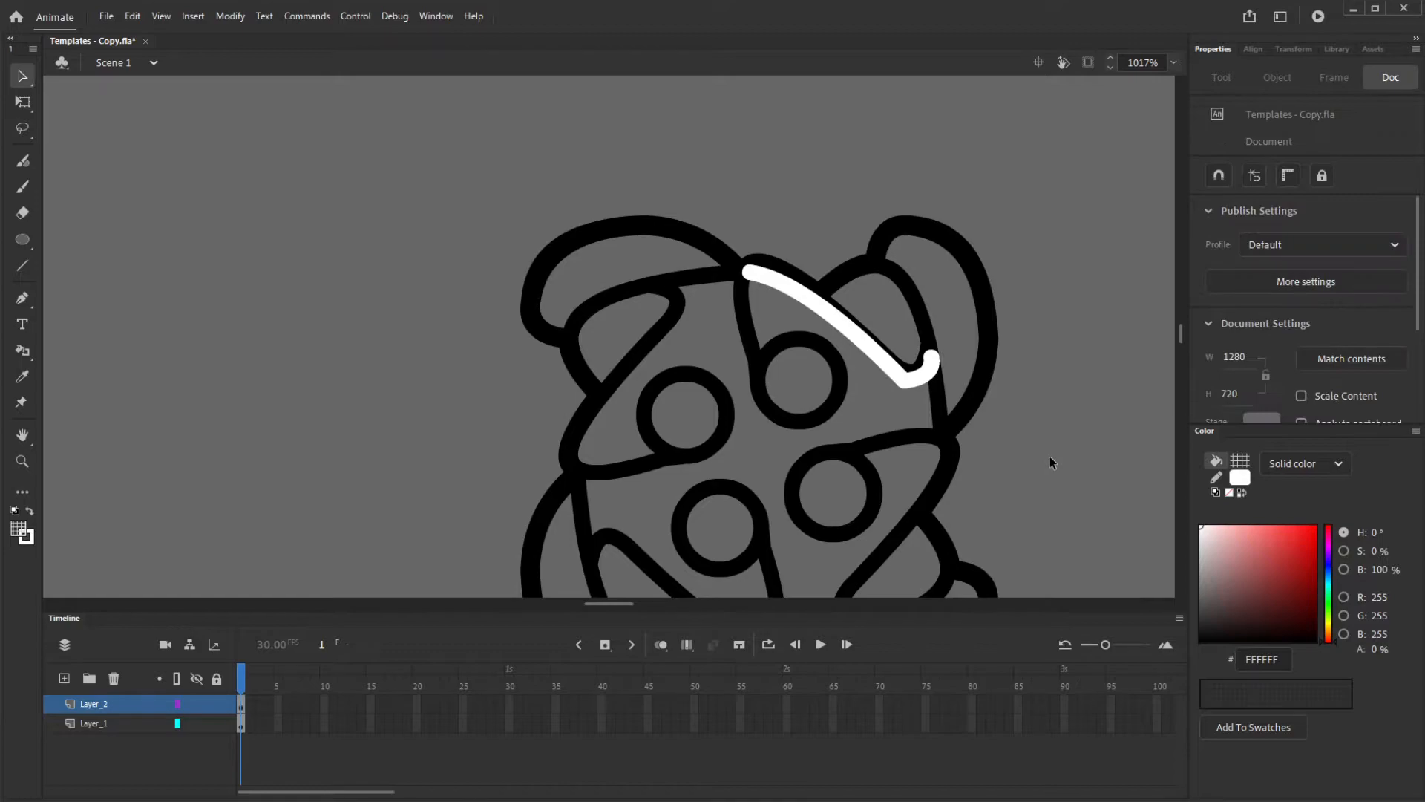
{"action": "key", "text": "ctrl+shift+v"}
{"action": "left_click", "coordinate": [1021, 417]}
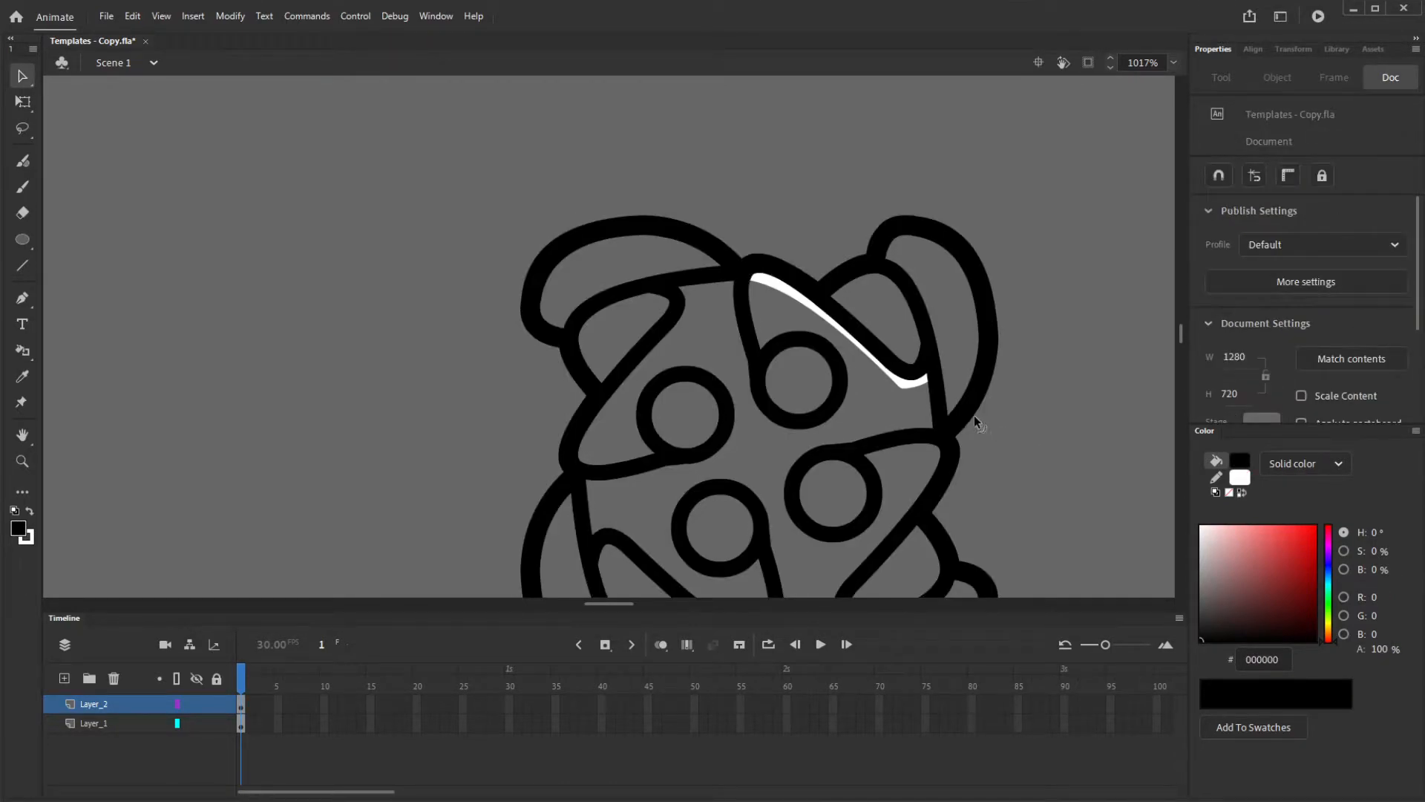
Move the trimmed white highlight off the icon and cut it from the stage
{"action": "left_click", "coordinate": [907, 393]}
{"action": "left_click_drag", "start_coordinate": [908, 394], "coordinate": [450, 397]}
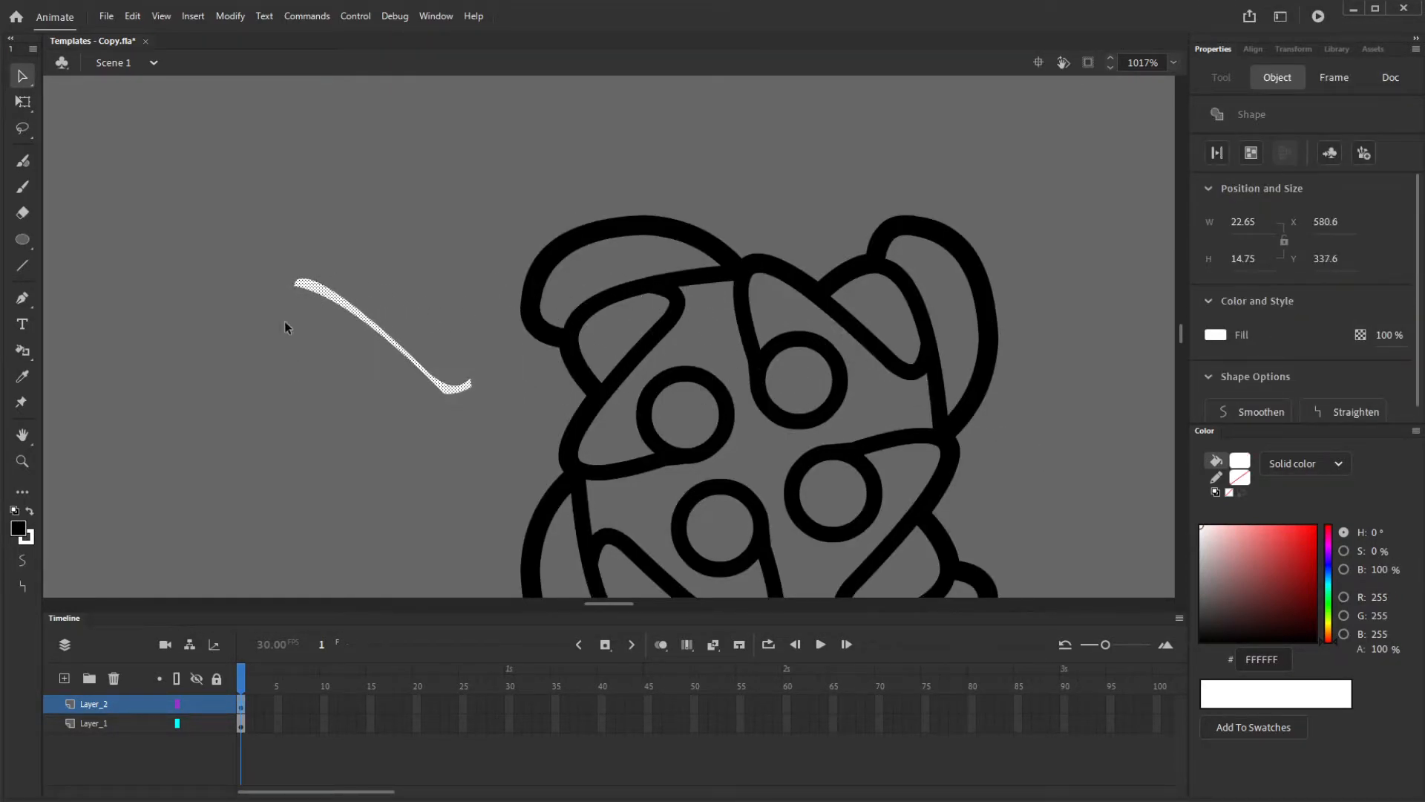
{"action": "key", "text": "Delete"}
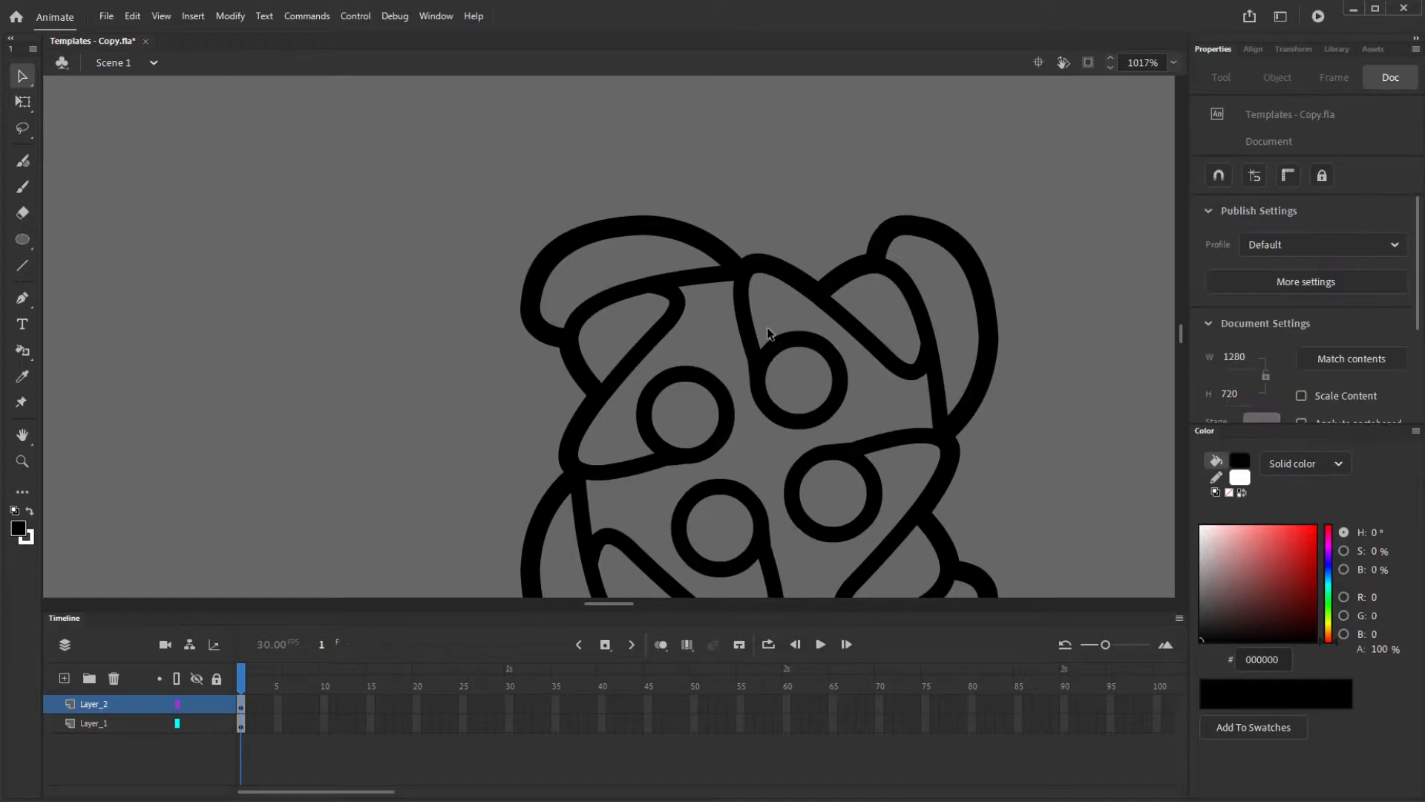
Open the player_117_extra symbol and replace its placeholder square with the cut highlight, roughly positioned on the upper-right body segment
{"action": "scroll", "coordinate": [734, 379], "scroll_direction": "down", "scroll_amount": 3}
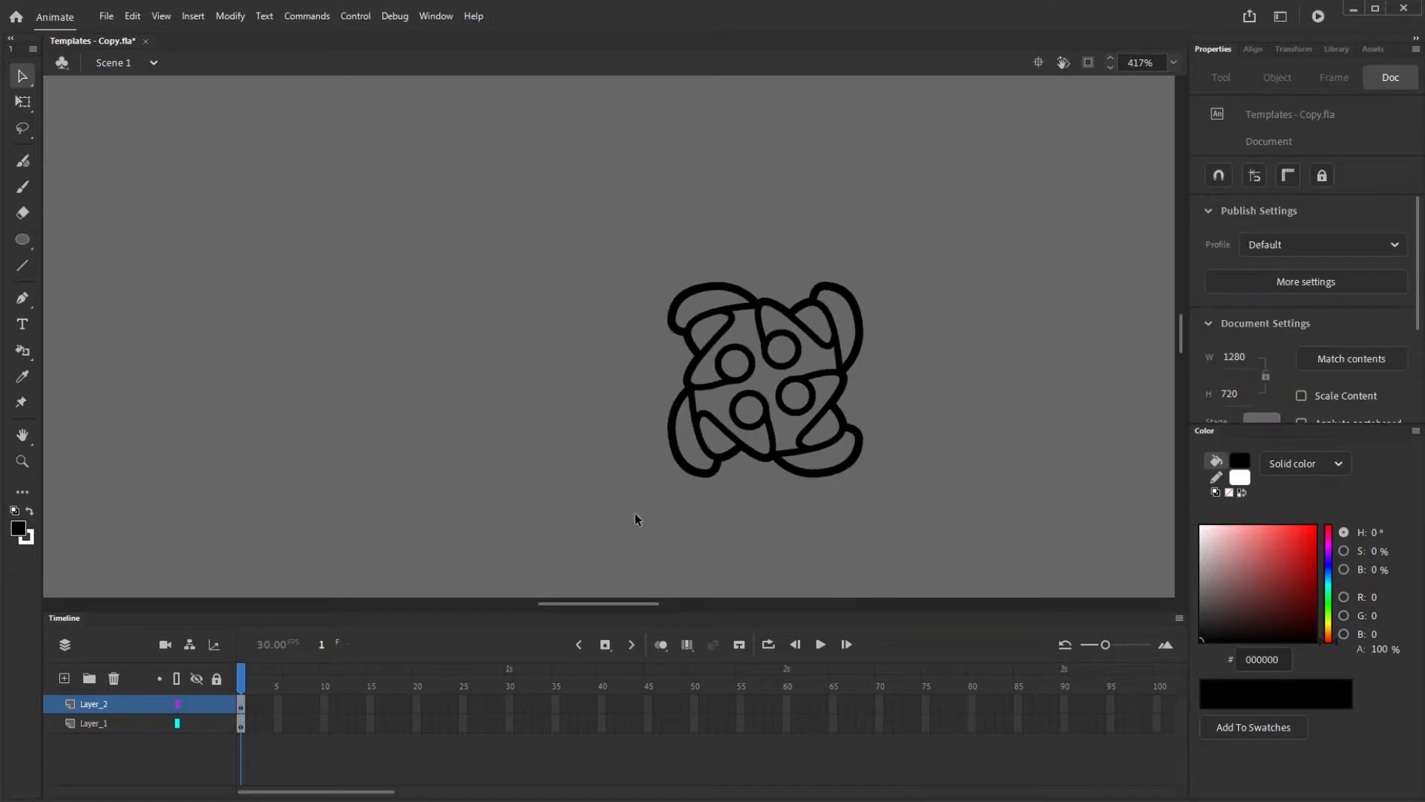
{"action": "scroll", "coordinate": [786, 440], "scroll_direction": "down", "scroll_amount": 5}
{"action": "scroll", "coordinate": [807, 385], "scroll_direction": "up", "scroll_amount": 6}
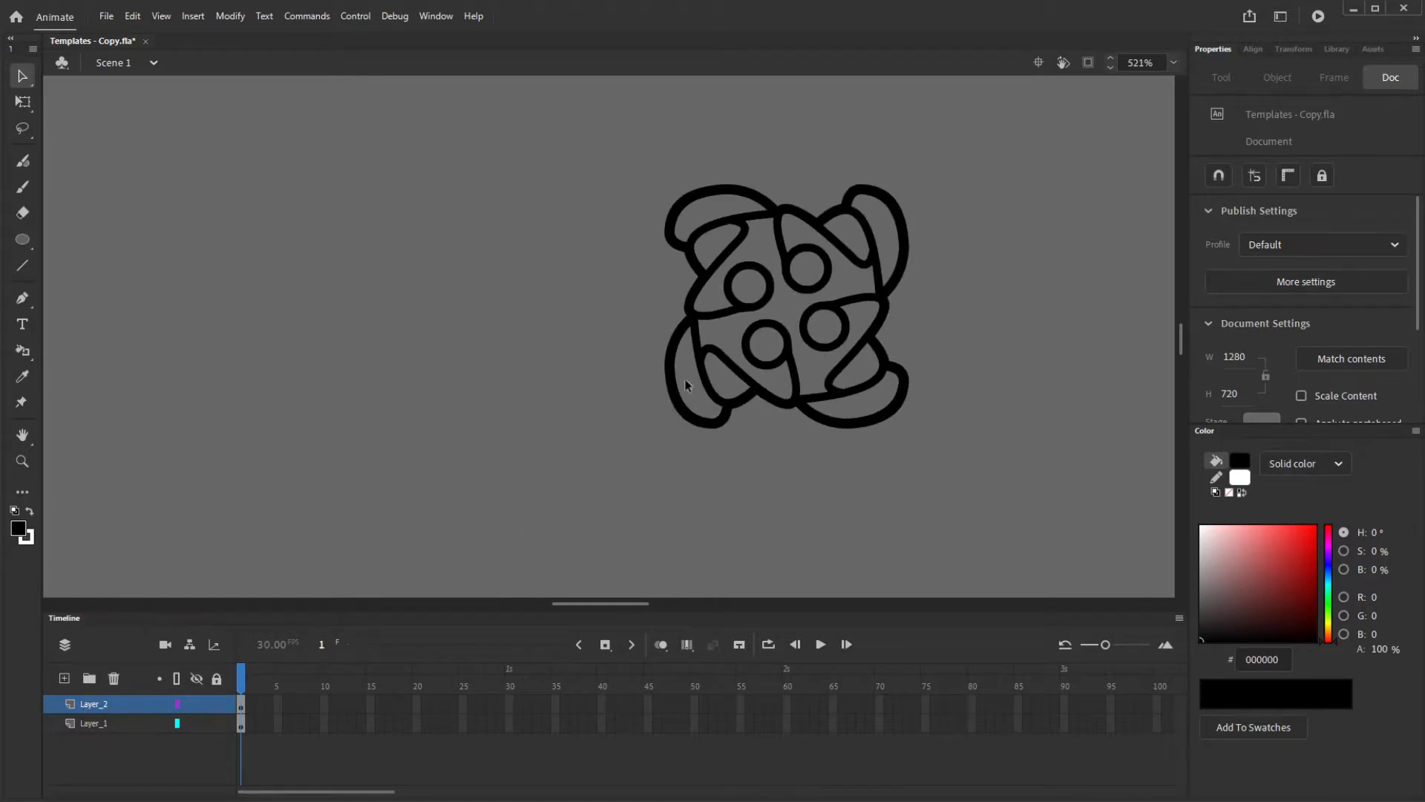
{"action": "scroll", "coordinate": [913, 438], "scroll_direction": "down", "scroll_amount": 6}
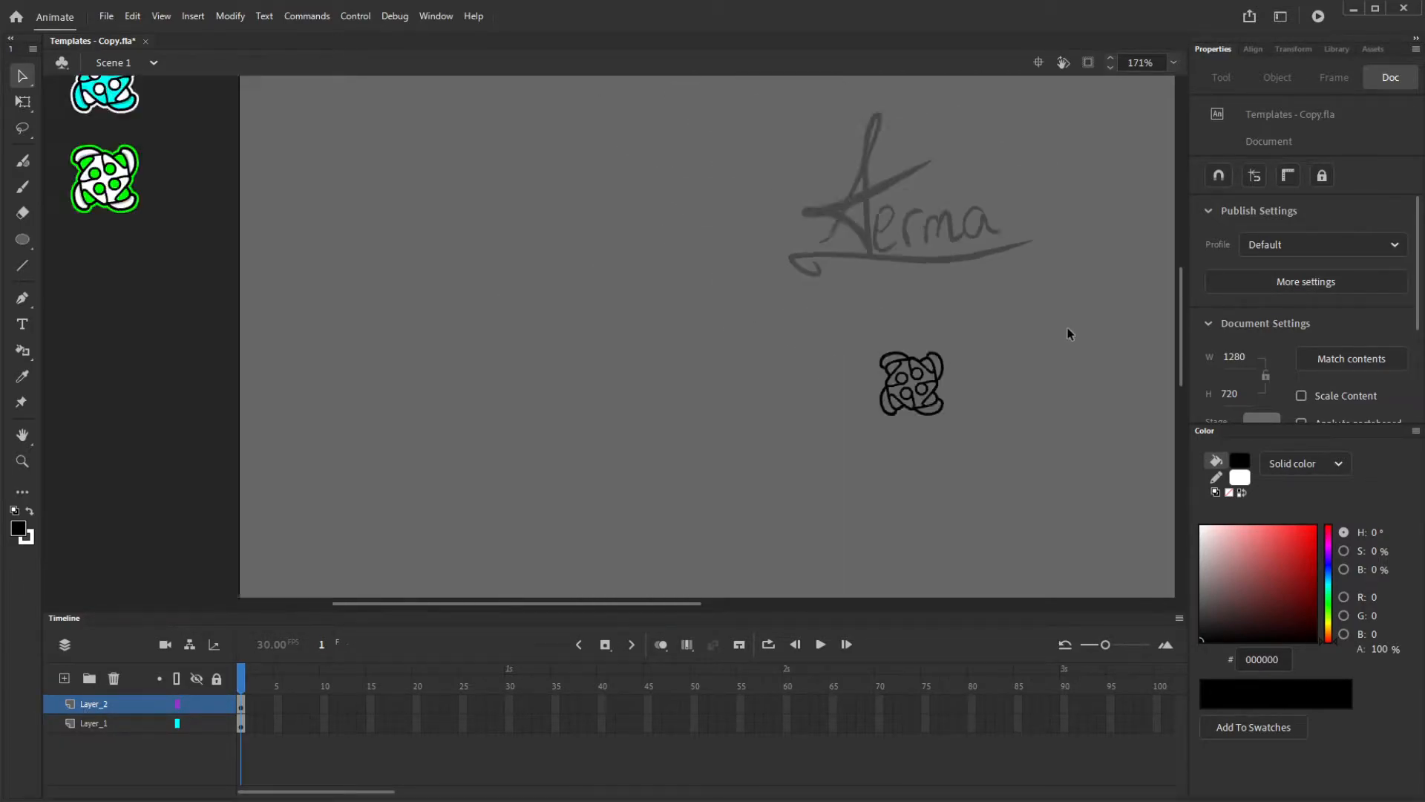
{"action": "scroll", "coordinate": [130, 202], "scroll_direction": "up", "scroll_amount": 3}
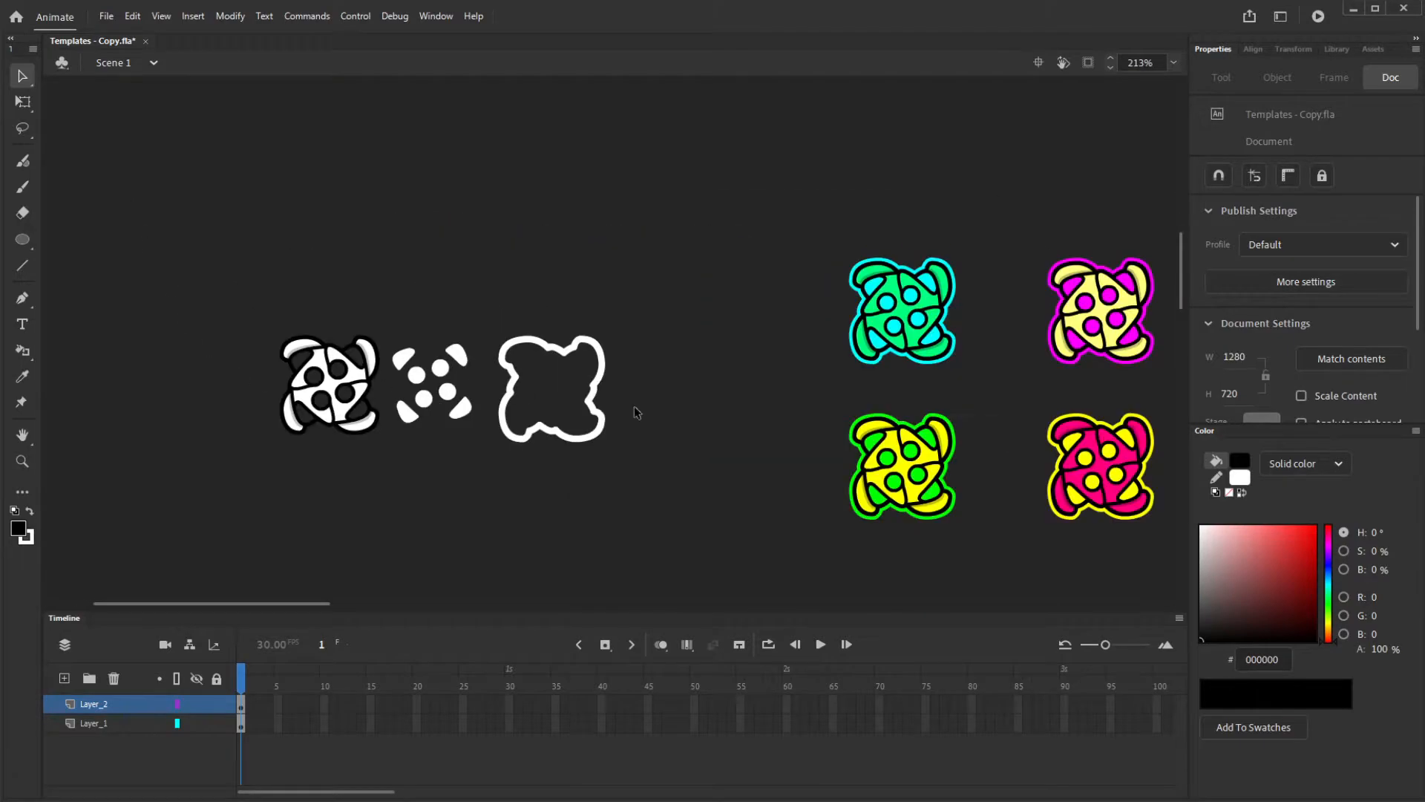
{"action": "double_click", "coordinate": [715, 390]}
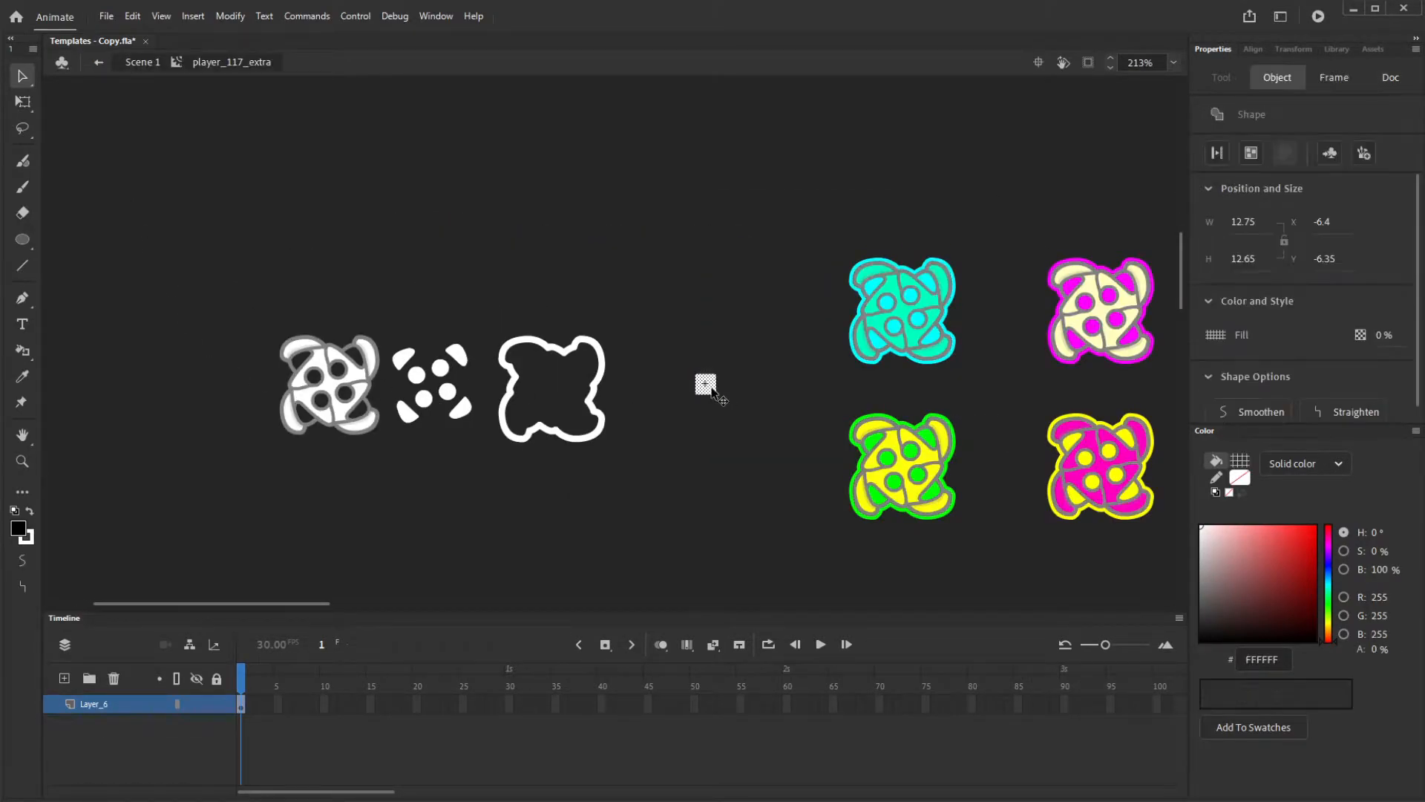
{"action": "scroll", "coordinate": [764, 331], "scroll_direction": "up", "scroll_amount": 3}
{"action": "mouse_move", "coordinate": [440, 390]}
{"action": "left_mouse_down"}
{"action": "mouse_move", "coordinate": [712, 407]}
{"action": "mouse_move", "coordinate": [694, 423]}
{"action": "mouse_move", "coordinate": [709, 426]}
{"action": "left_mouse_up"}
{"action": "scroll", "coordinate": [677, 288], "scroll_direction": "down", "scroll_amount": 2}
{"action": "scroll", "coordinate": [1041, 198], "scroll_direction": "up", "scroll_amount": 3}
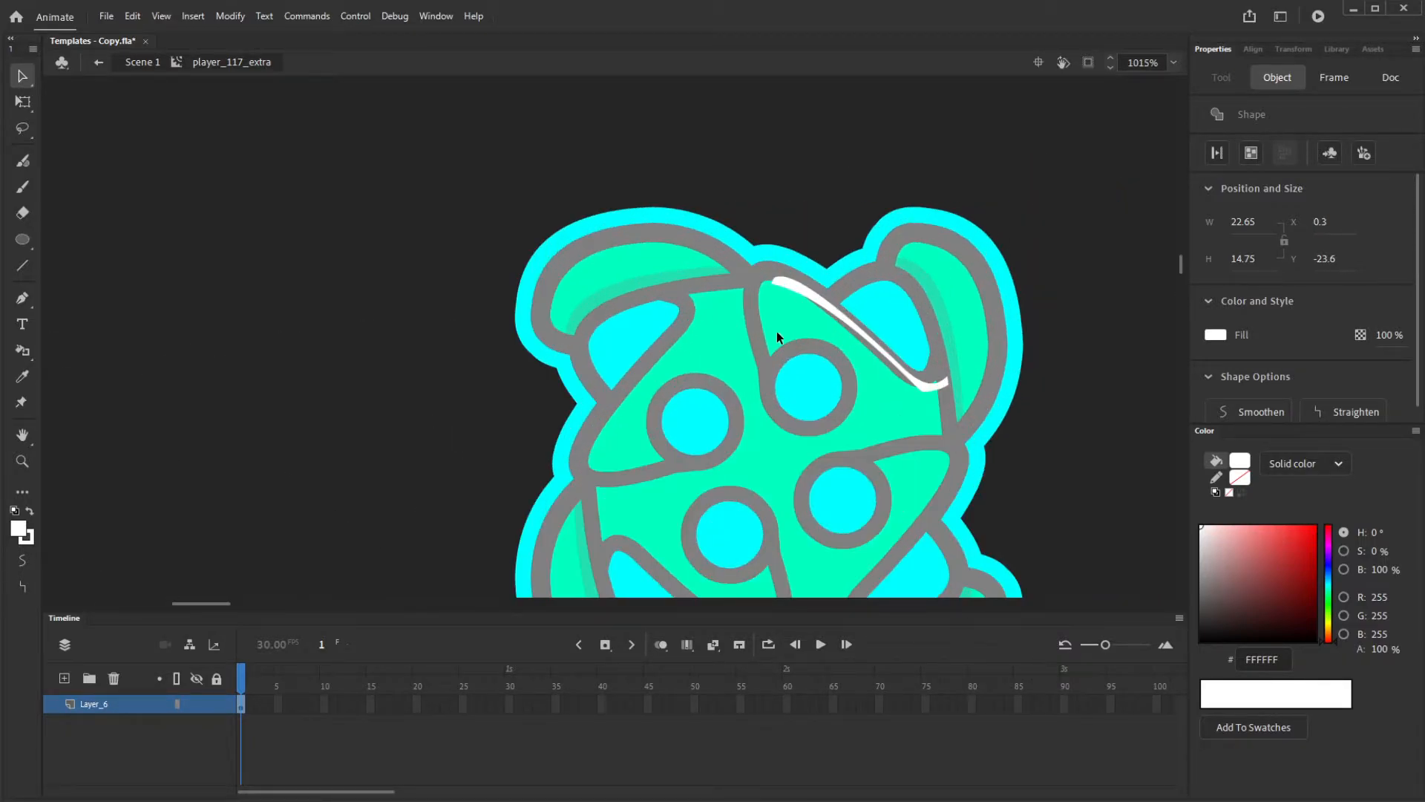
Nudge the highlight to X -1.15, Y -23.15 so it follows the body segment's inner edge in the previews
{"action": "scroll", "coordinate": [776, 331], "scroll_direction": "up", "scroll_amount": 2}
{"action": "key", "text": "Left"}
{"action": "key", "text": "Left"}
{"action": "key", "text": "Down"}
{"action": "key", "text": "Left"}
{"action": "key", "text": "Down"}
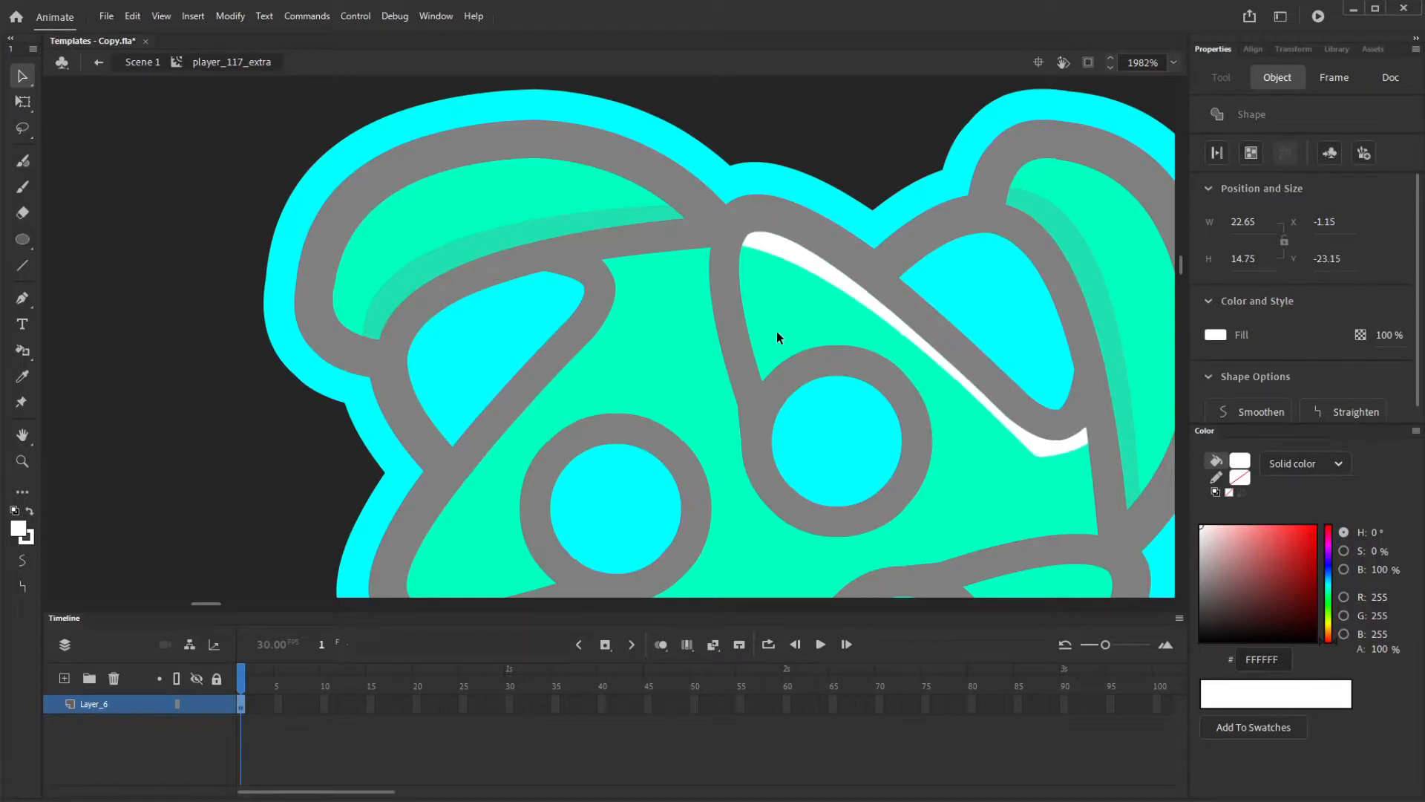
{"action": "scroll", "coordinate": [776, 331], "scroll_direction": "down", "scroll_amount": 5}
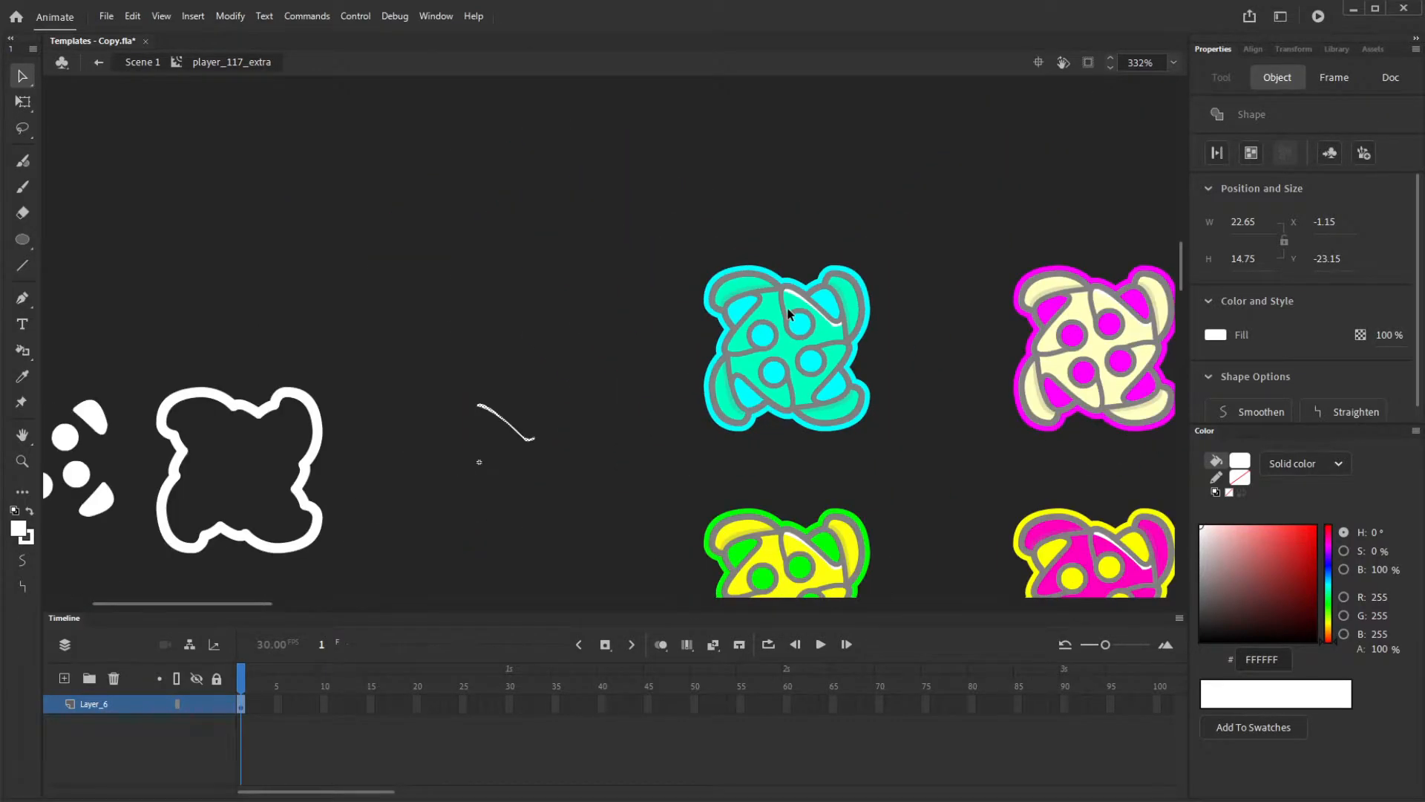
{"action": "scroll", "coordinate": [359, 465], "scroll_direction": "up", "scroll_amount": 2}
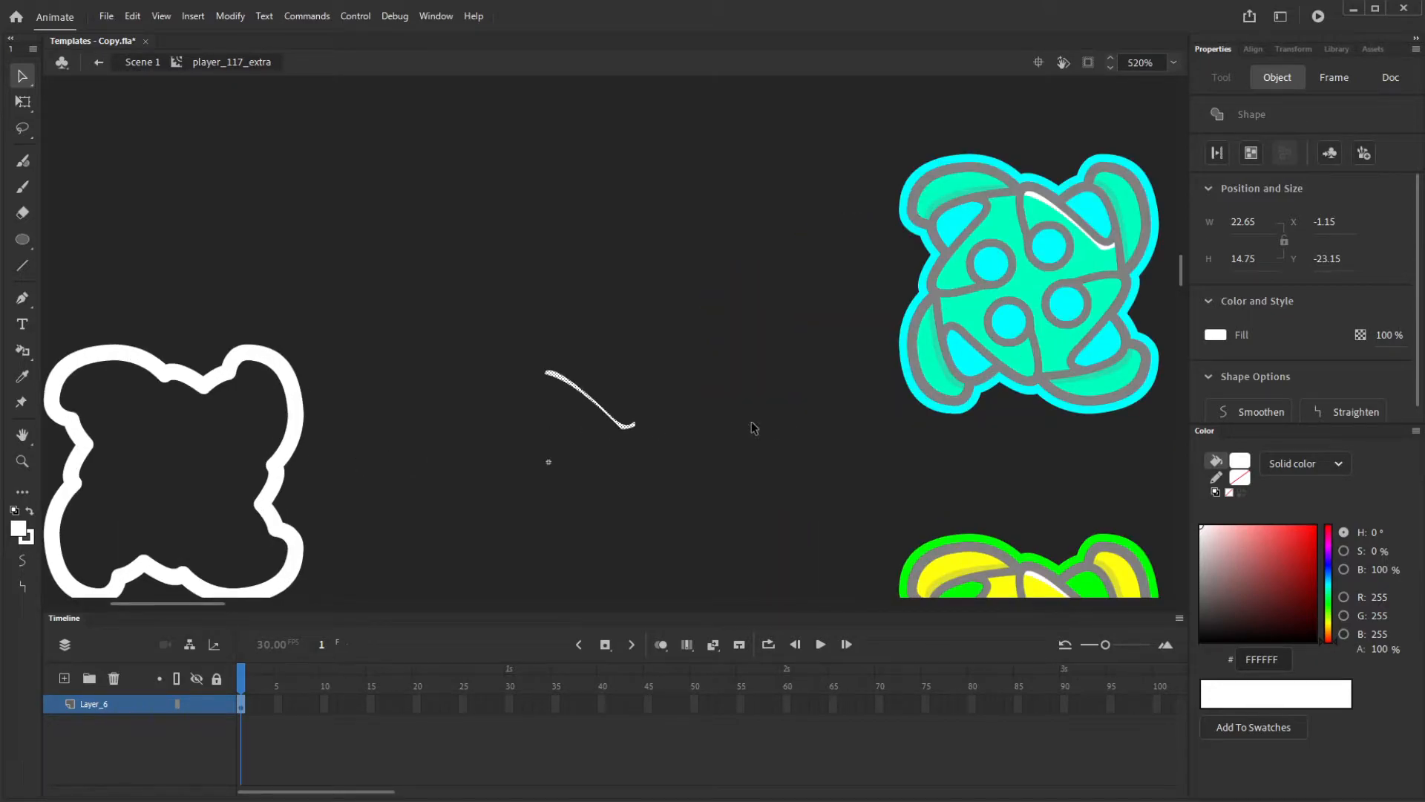
Set the highlight's transform pivot to the symbol's centre, add three copies rotated in 90° steps around it, and return to the main scene
{"action": "key", "text": "q"}
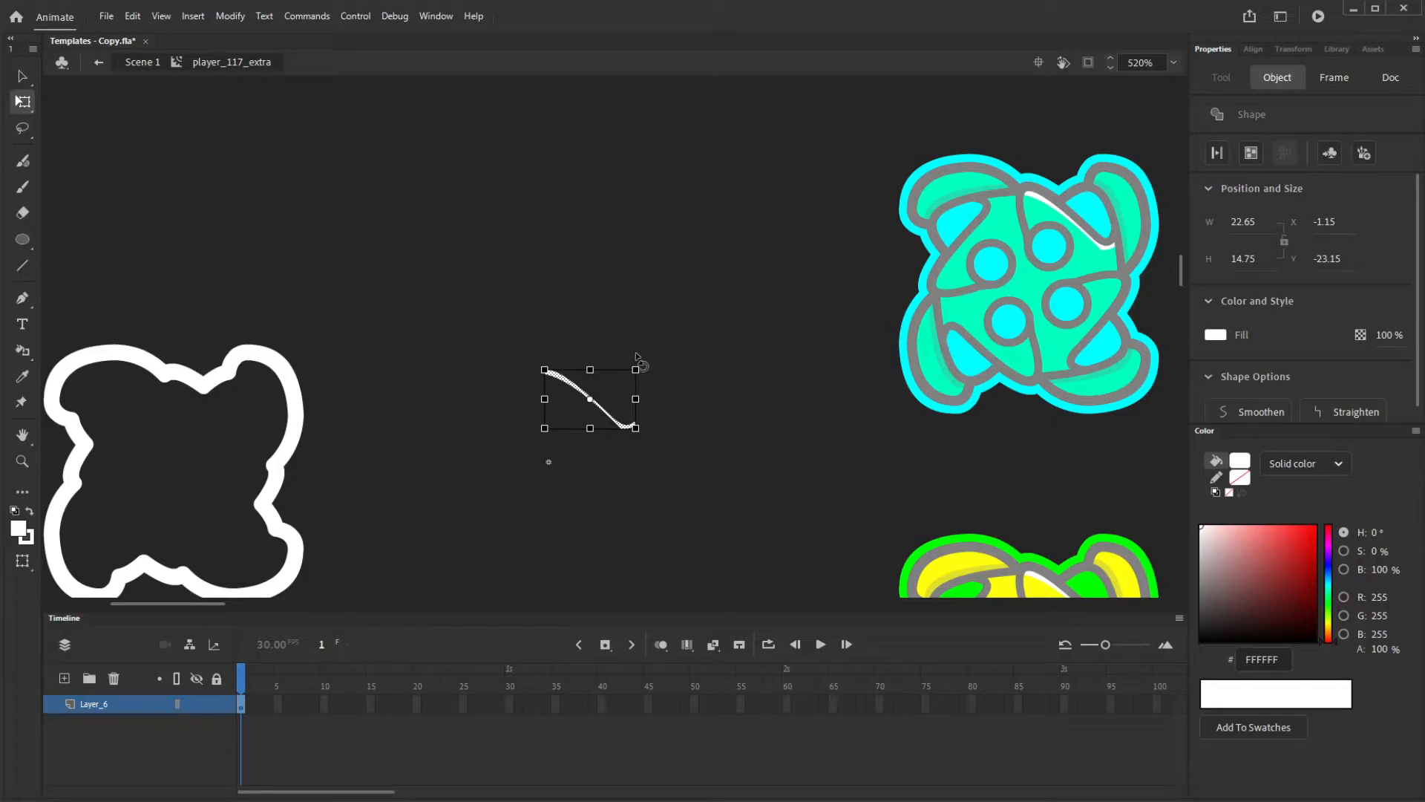
{"action": "mouse_move", "coordinate": [641, 356]}
{"action": "left_mouse_down"}
{"action": "mouse_move", "coordinate": [677, 417]}
{"action": "mouse_move", "coordinate": [684, 509]}
{"action": "left_mouse_up"}
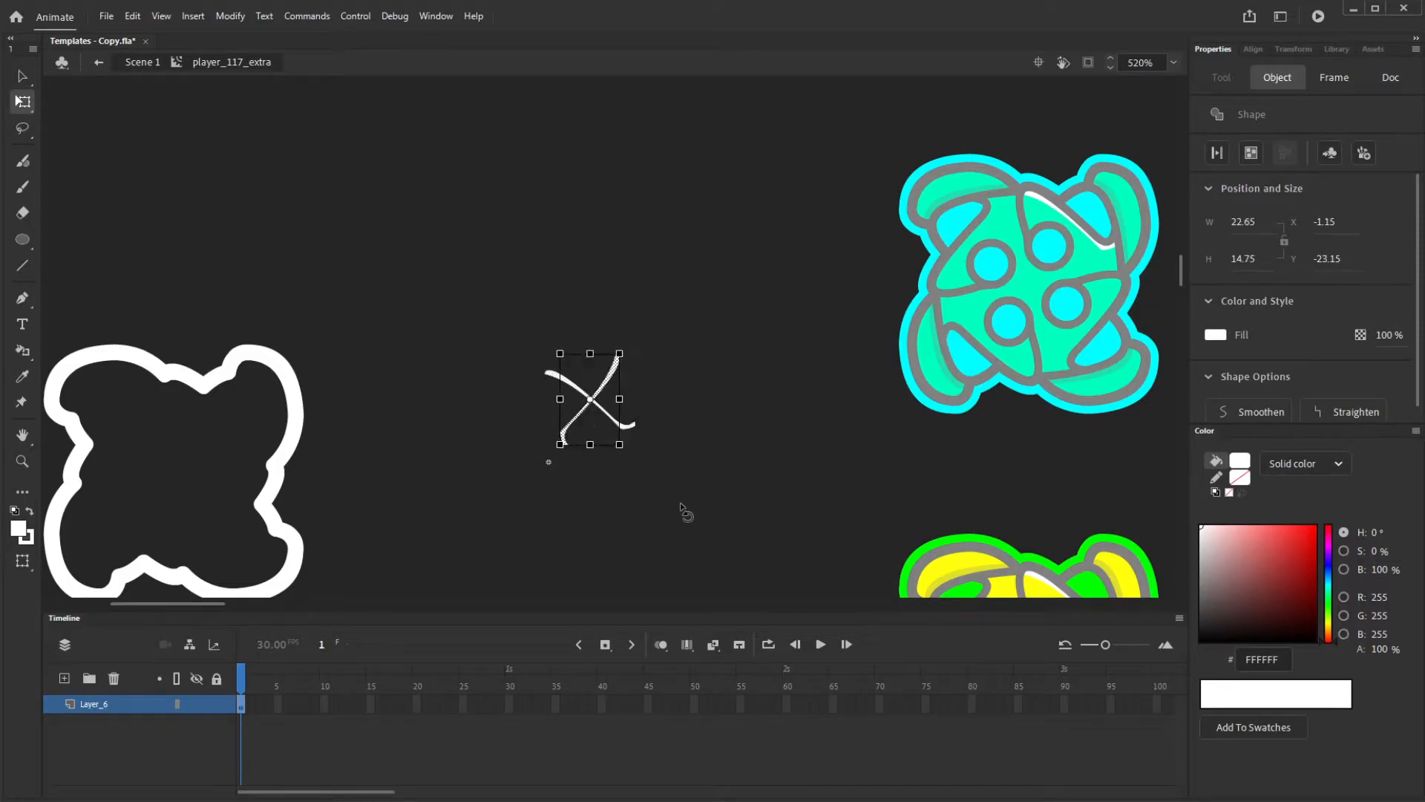
{"action": "key", "text": "ctrl+z"}
{"action": "scroll", "coordinate": [530, 499], "scroll_direction": "up", "scroll_amount": 6}
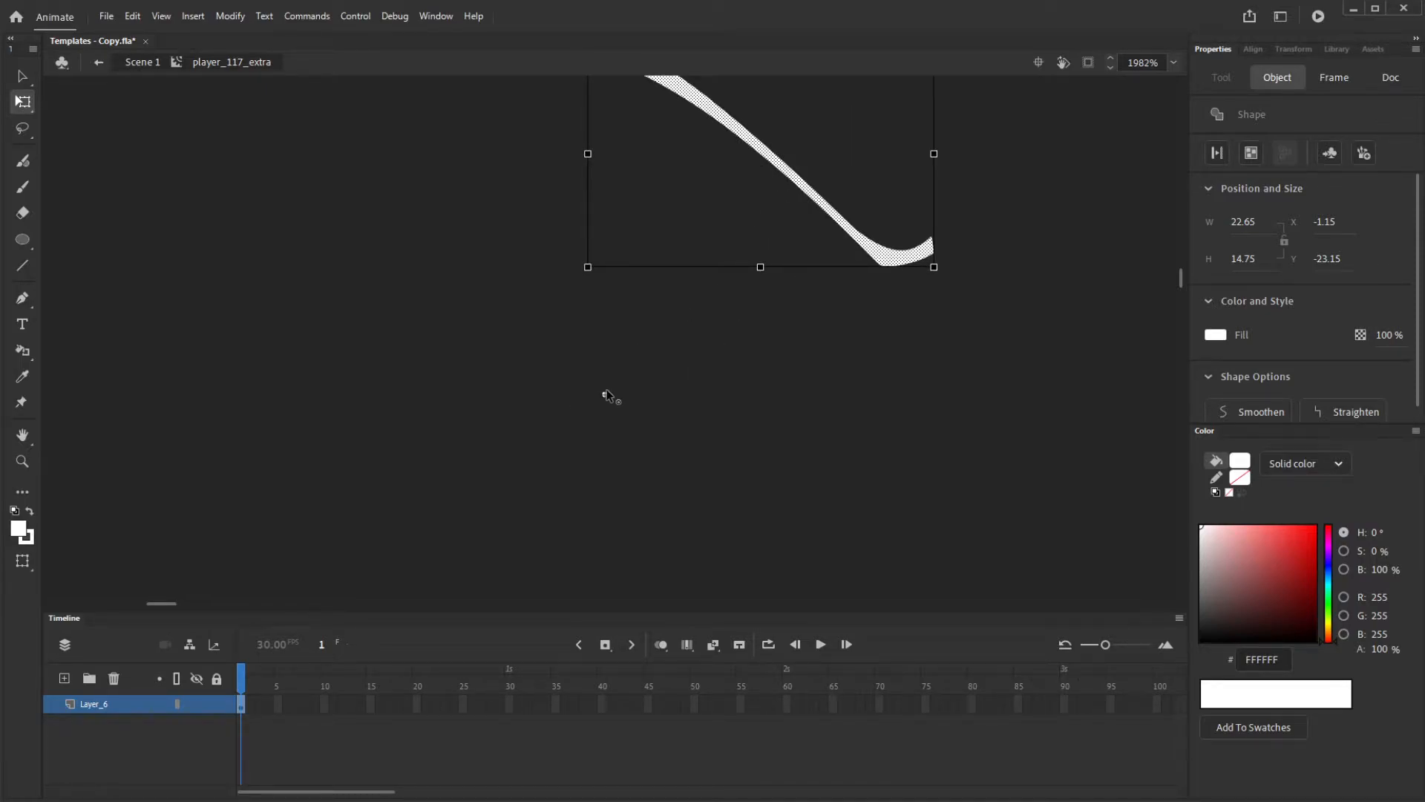
{"action": "scroll", "coordinate": [634, 388], "scroll_direction": "down", "scroll_amount": 8}
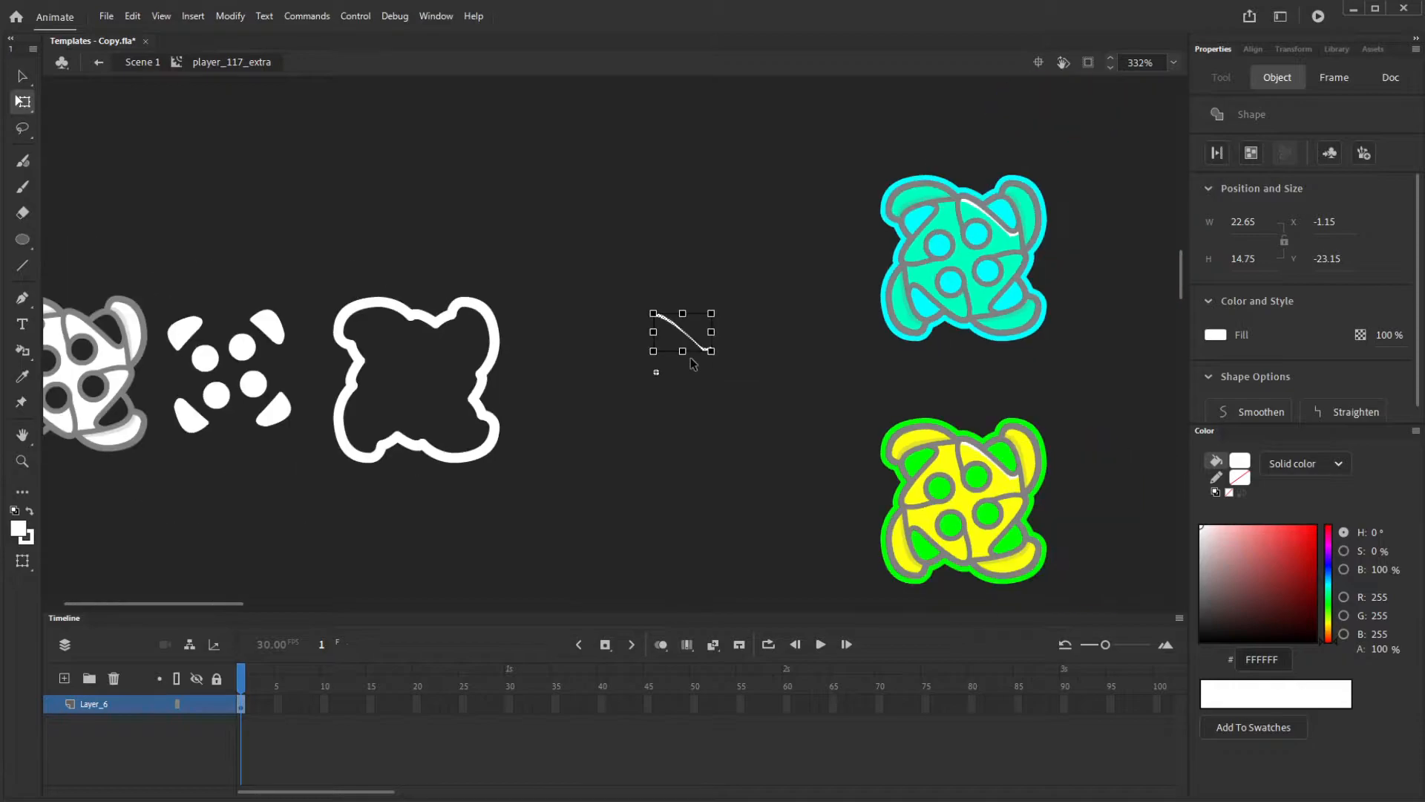
{"action": "left_click_drag", "start_coordinate": [727, 324], "coordinate": [755, 452]}
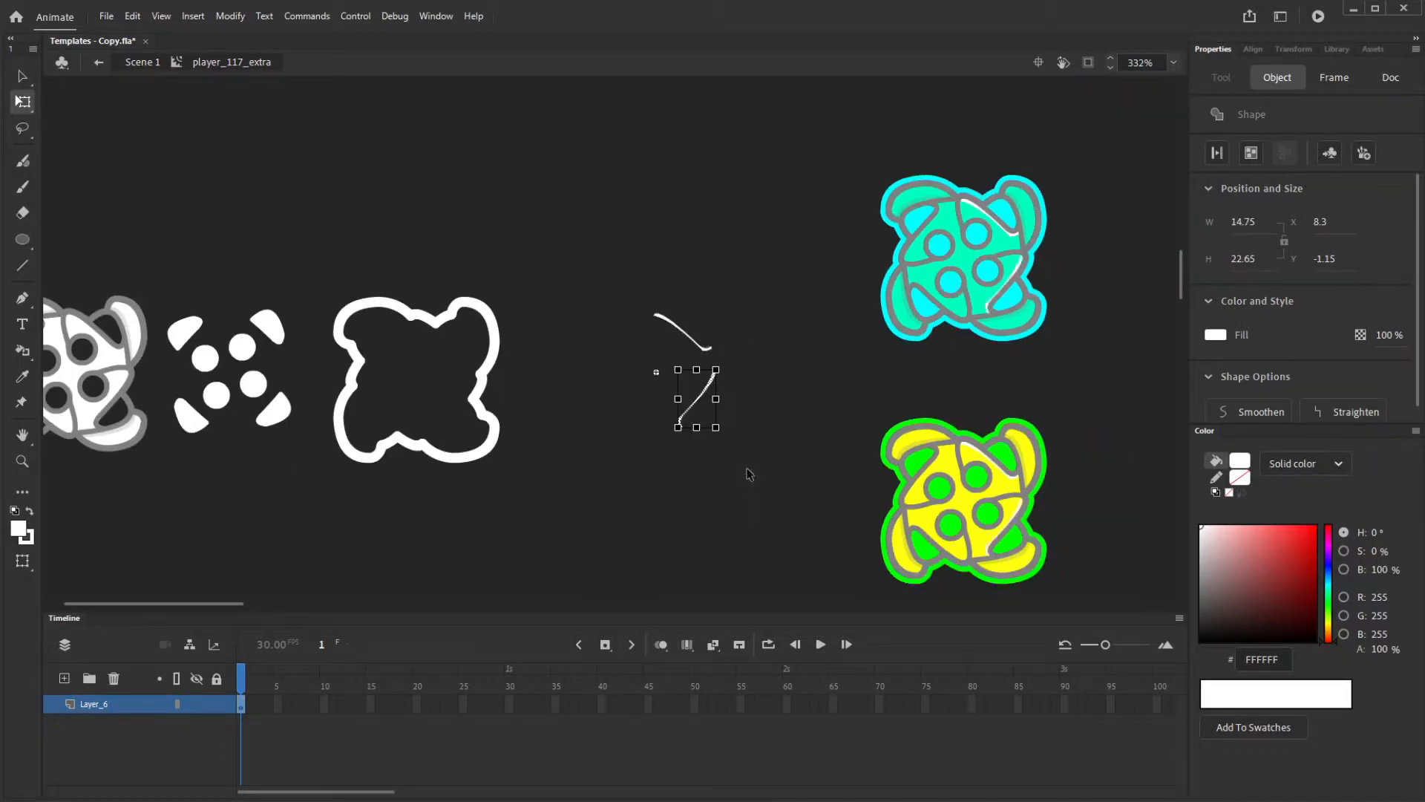
{"action": "mouse_move", "coordinate": [725, 438]}
{"action": "left_mouse_down"}
{"action": "mouse_move", "coordinate": [622, 444]}
{"action": "mouse_move", "coordinate": [591, 394]}
{"action": "left_mouse_up"}
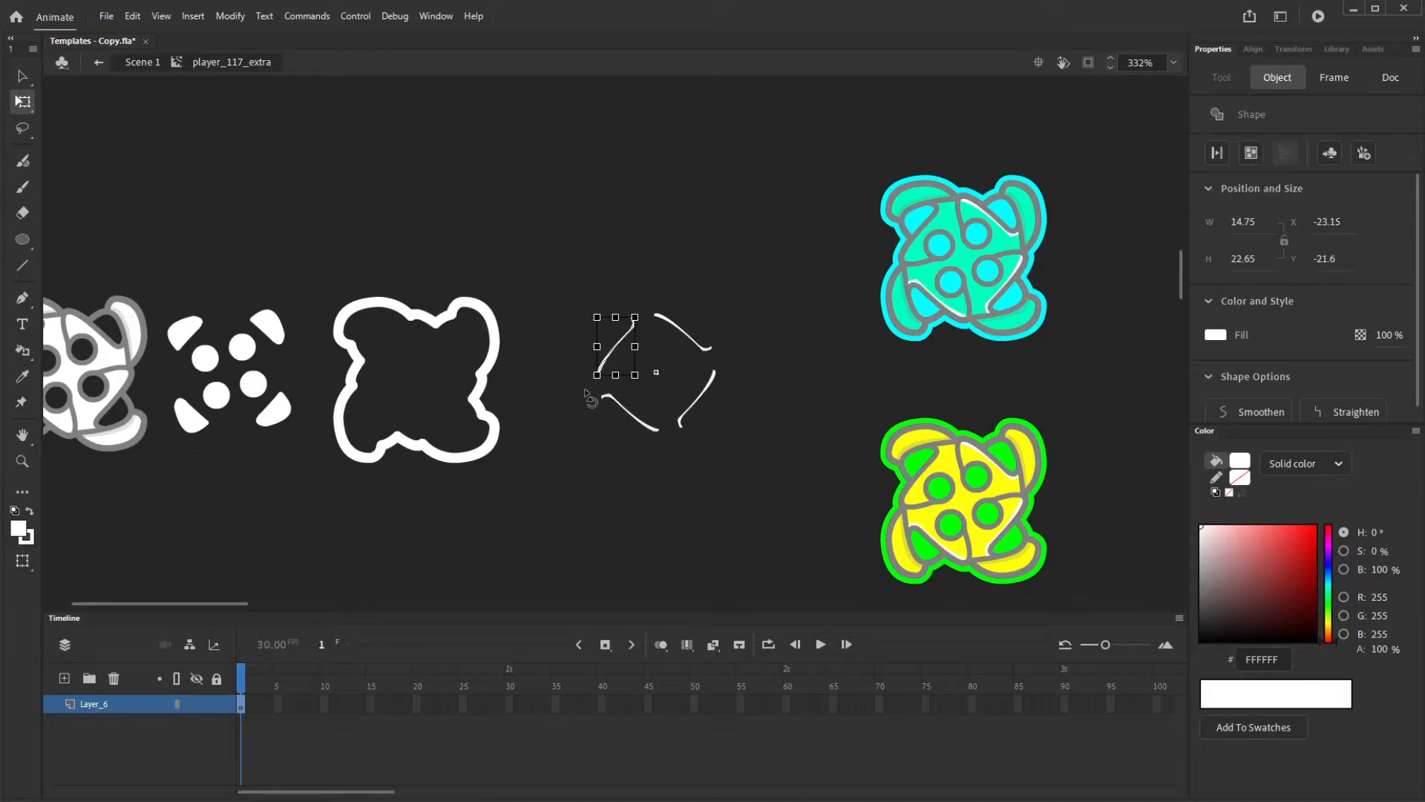
{"action": "left_click", "coordinate": [620, 459]}
{"action": "double_click", "coordinate": [691, 427]}
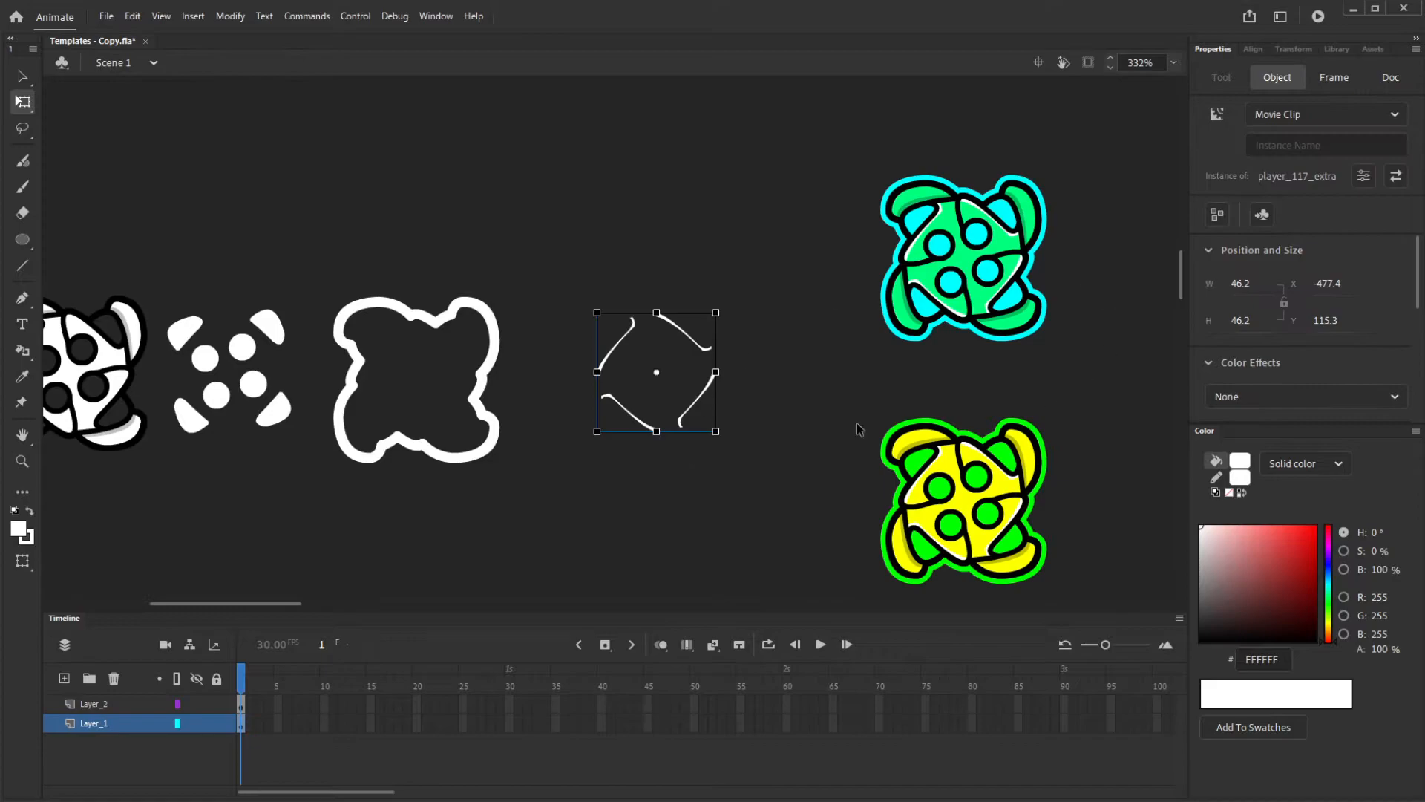
Set the fill opacity of all four highlights in player_117_extra to 30% and return to the main scene
{"action": "double_click", "coordinate": [702, 402]}
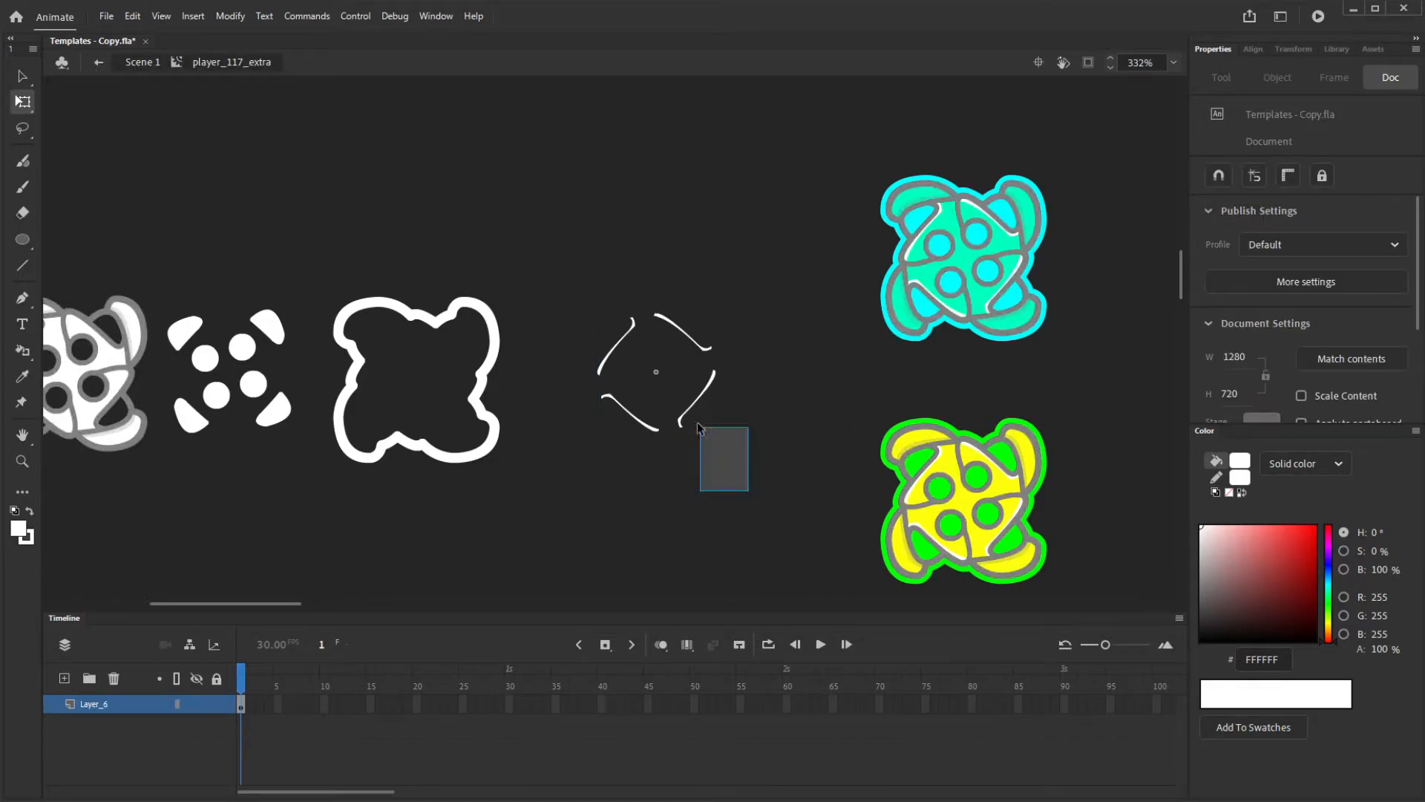
{"action": "left_click_drag", "start_coordinate": [715, 450], "coordinate": [572, 272]}
{"action": "left_click", "coordinate": [1381, 334]}
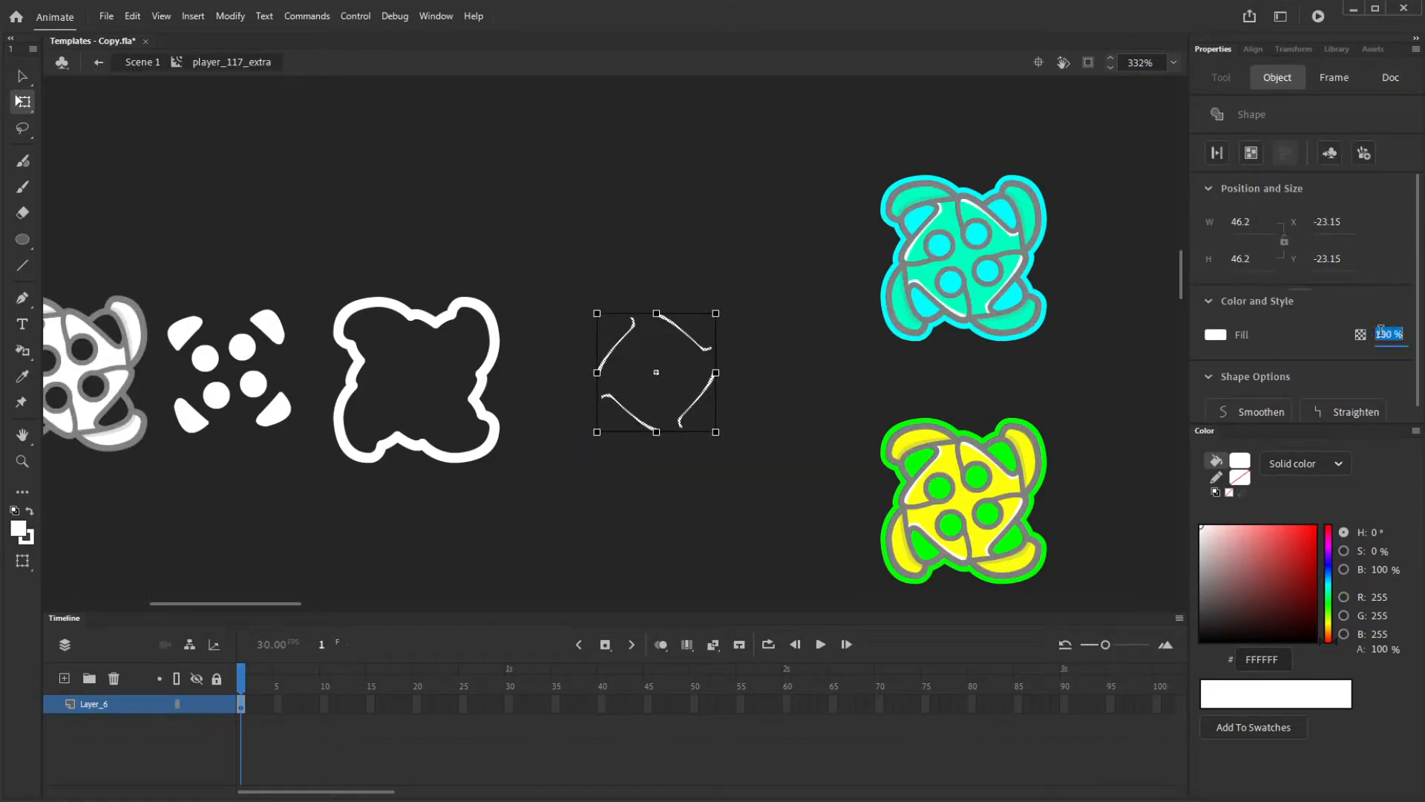
{"action": "type", "text": "30"}
{"action": "key", "text": "Return"}
{"action": "double_click", "coordinate": [678, 509]}
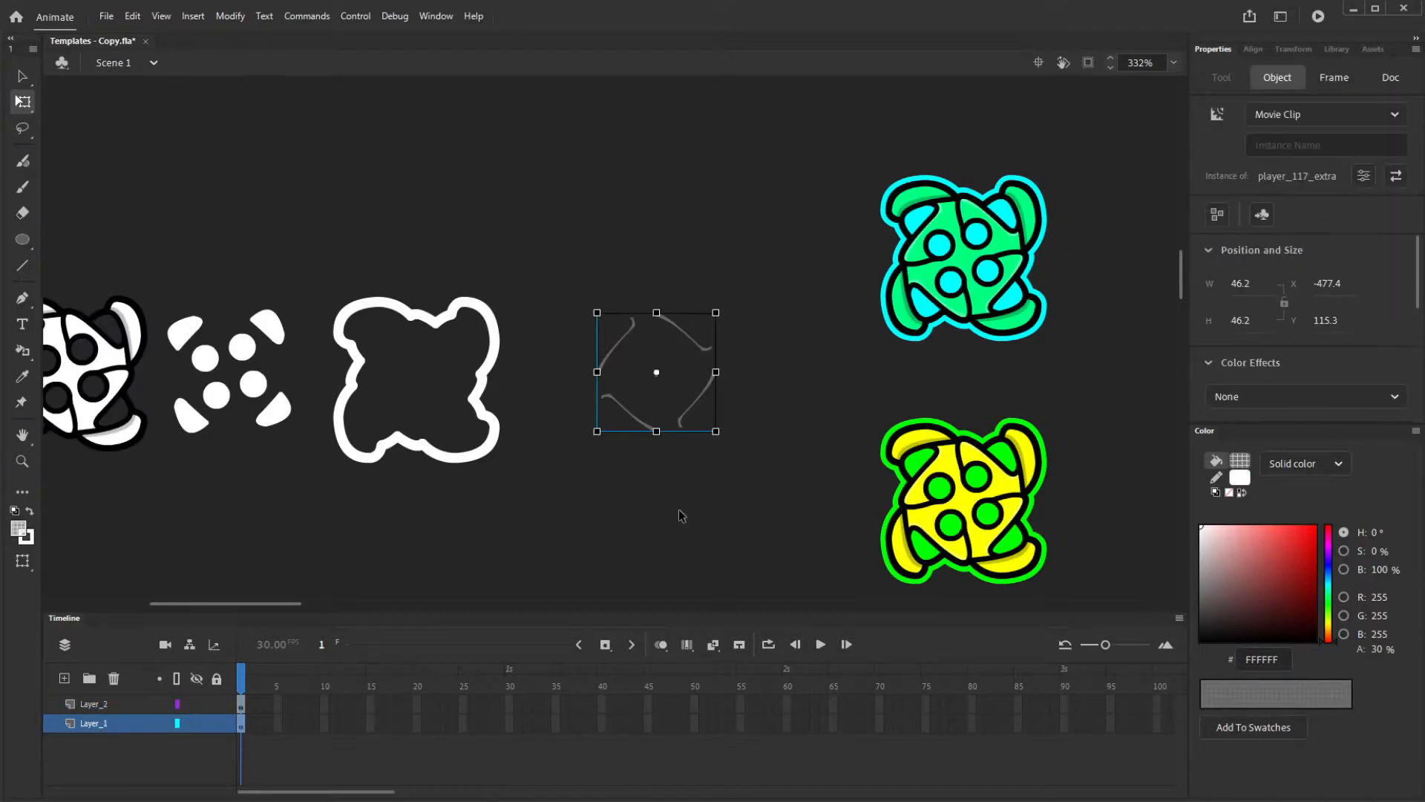
Examine the coloured icon previews, checking the translucent highlights on the body segments up close
{"action": "scroll", "coordinate": [717, 357], "scroll_direction": "down", "scroll_amount": 5}
{"action": "scroll", "coordinate": [700, 300], "scroll_direction": "up", "scroll_amount": 5}
{"action": "scroll", "coordinate": [875, 298], "scroll_direction": "down", "scroll_amount": 2}
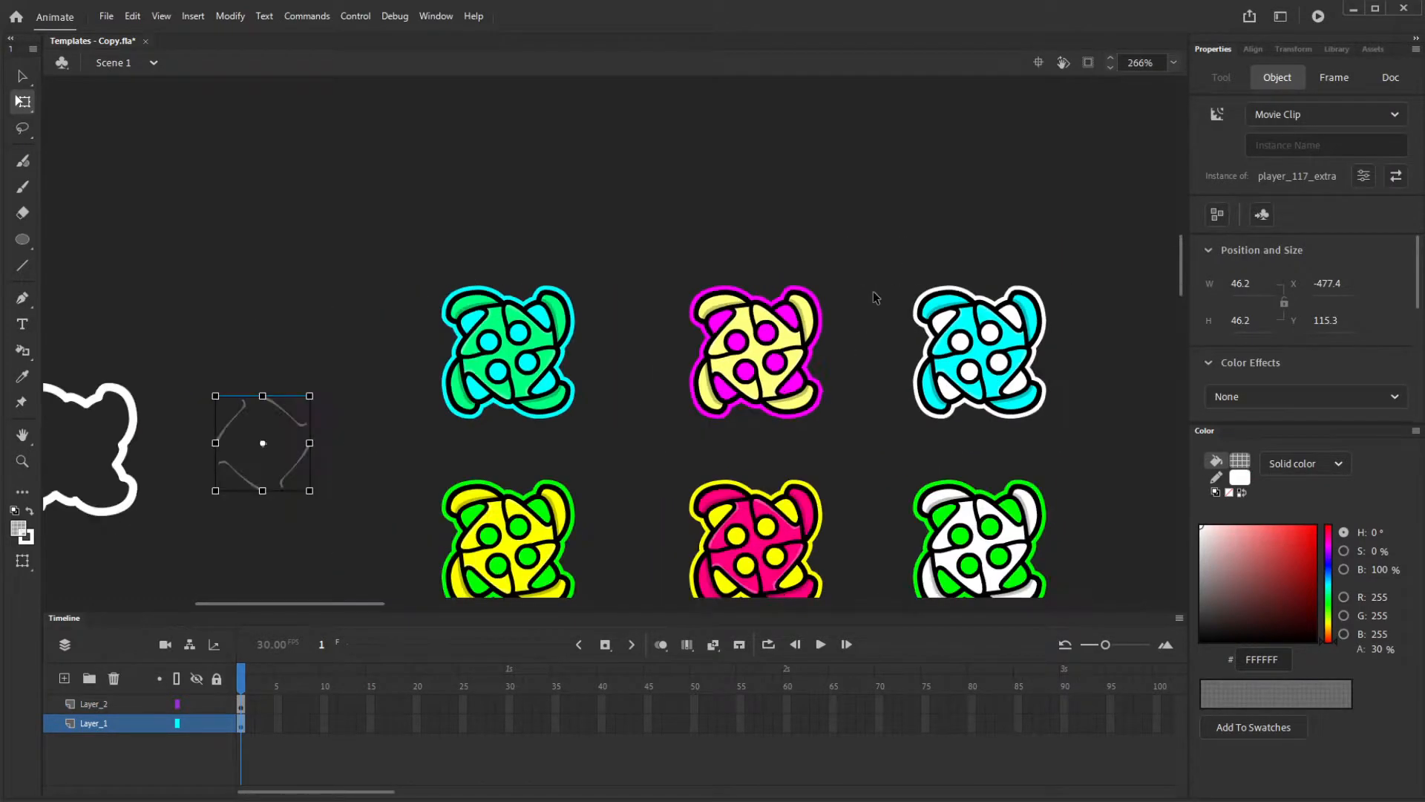
{"action": "scroll", "coordinate": [793, 578], "scroll_direction": "up", "scroll_amount": 5}
{"action": "scroll", "coordinate": [818, 272], "scroll_direction": "up", "scroll_amount": 1}
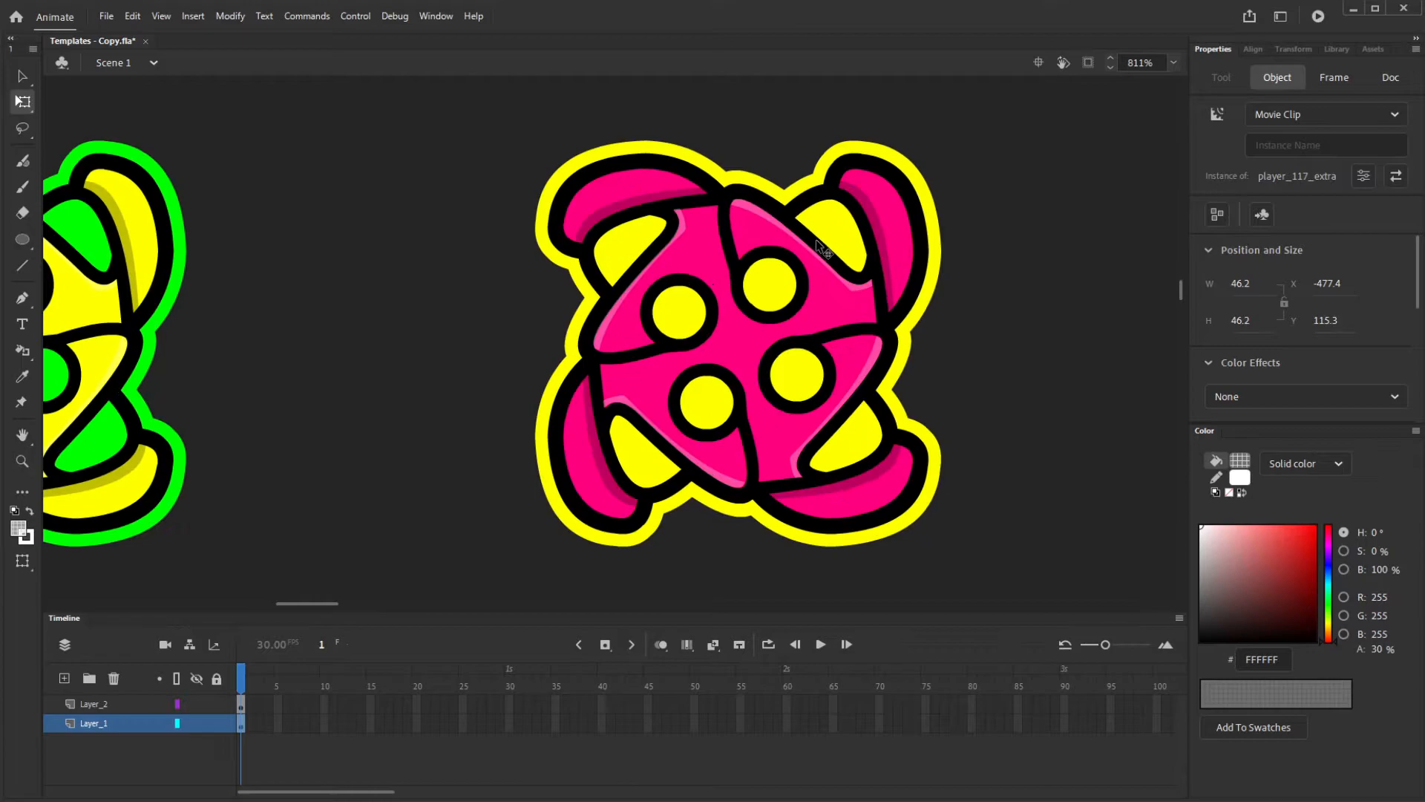
{"action": "scroll", "coordinate": [800, 451], "scroll_direction": "down", "scroll_amount": 2}
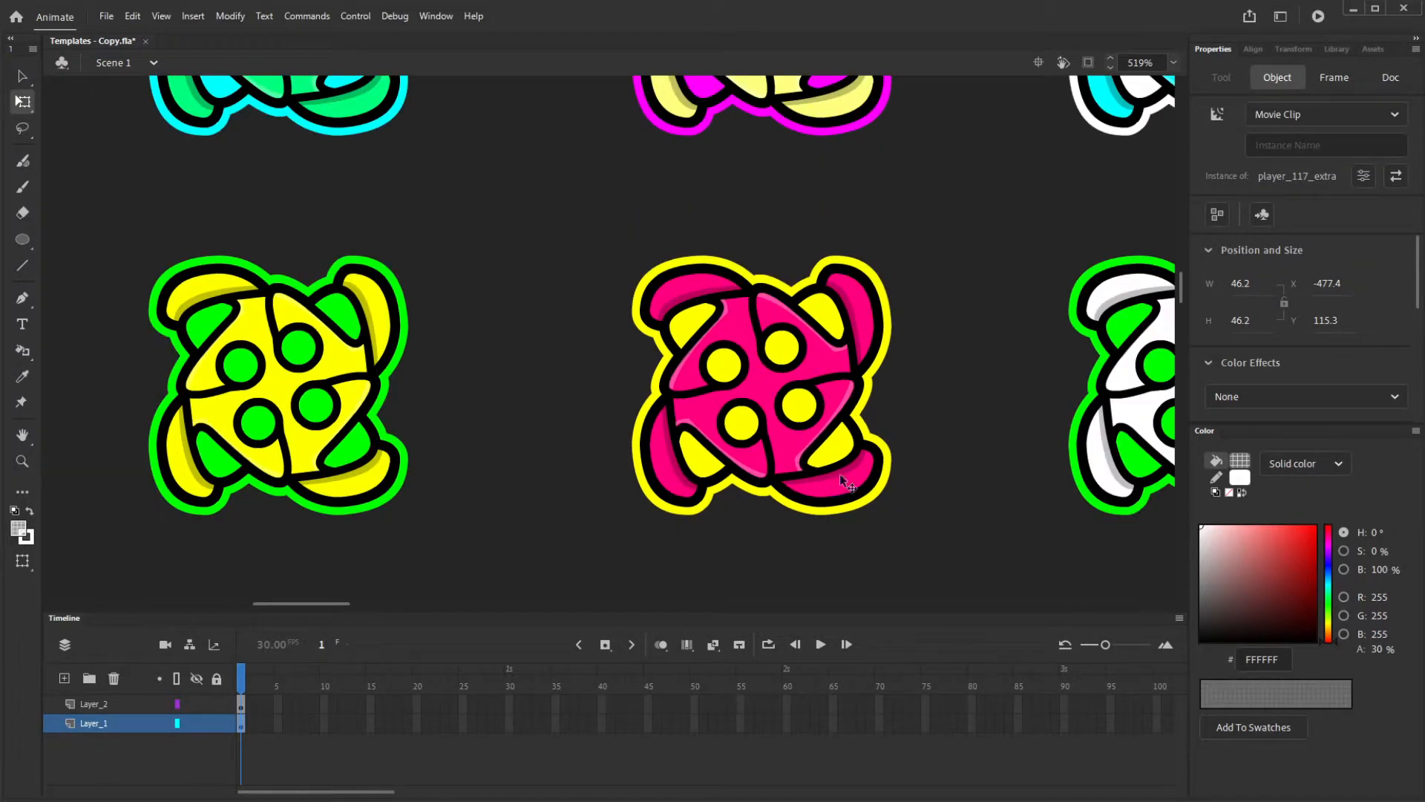
{"action": "scroll", "coordinate": [840, 473], "scroll_direction": "down", "scroll_amount": 1}
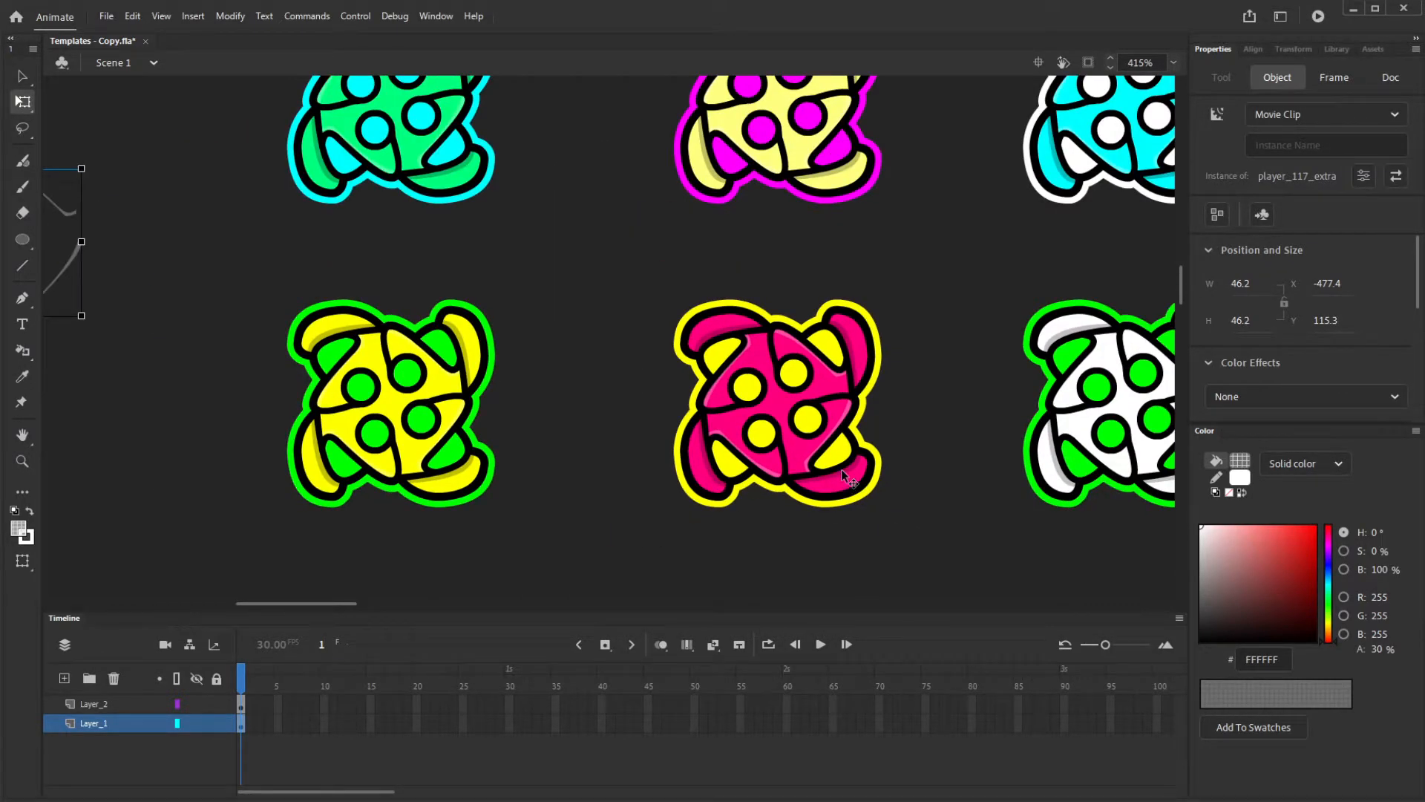
{"action": "scroll", "coordinate": [795, 422], "scroll_direction": "down", "scroll_amount": 2}
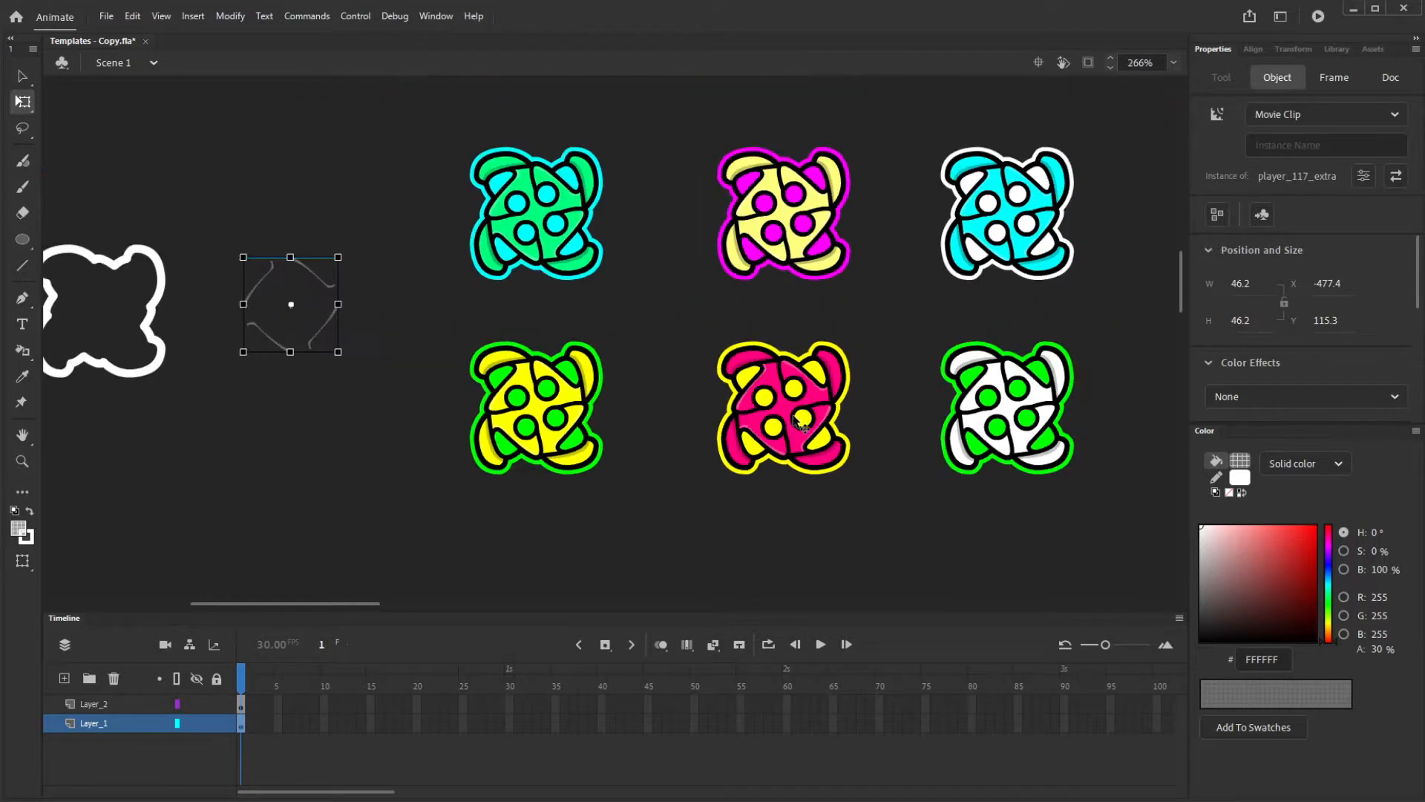
{"action": "scroll", "coordinate": [865, 213], "scroll_direction": "up", "scroll_amount": 1}
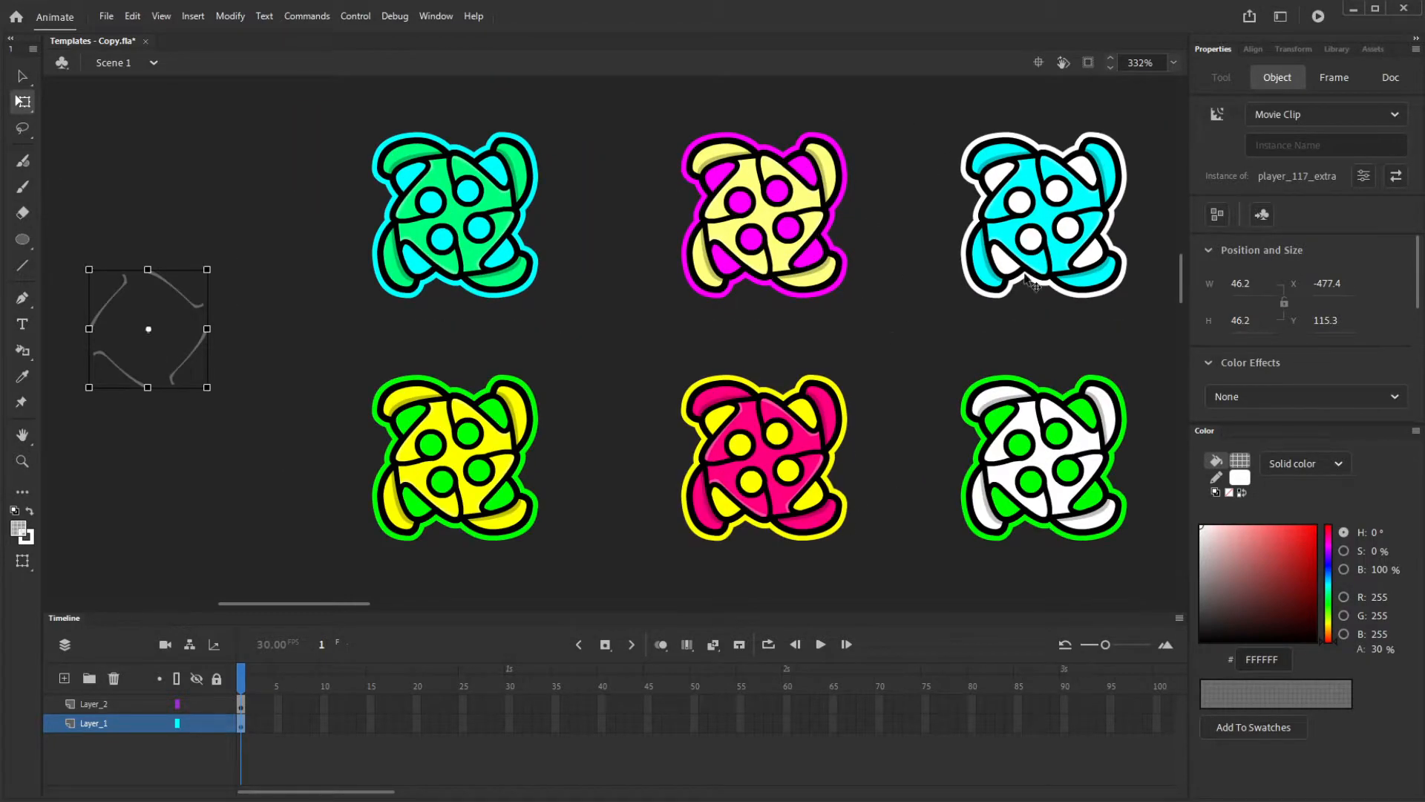
Deselect the highlight symbol and compare the six coloured previews of the finished icon
{"action": "scroll", "coordinate": [865, 377], "scroll_direction": "down", "scroll_amount": 2}
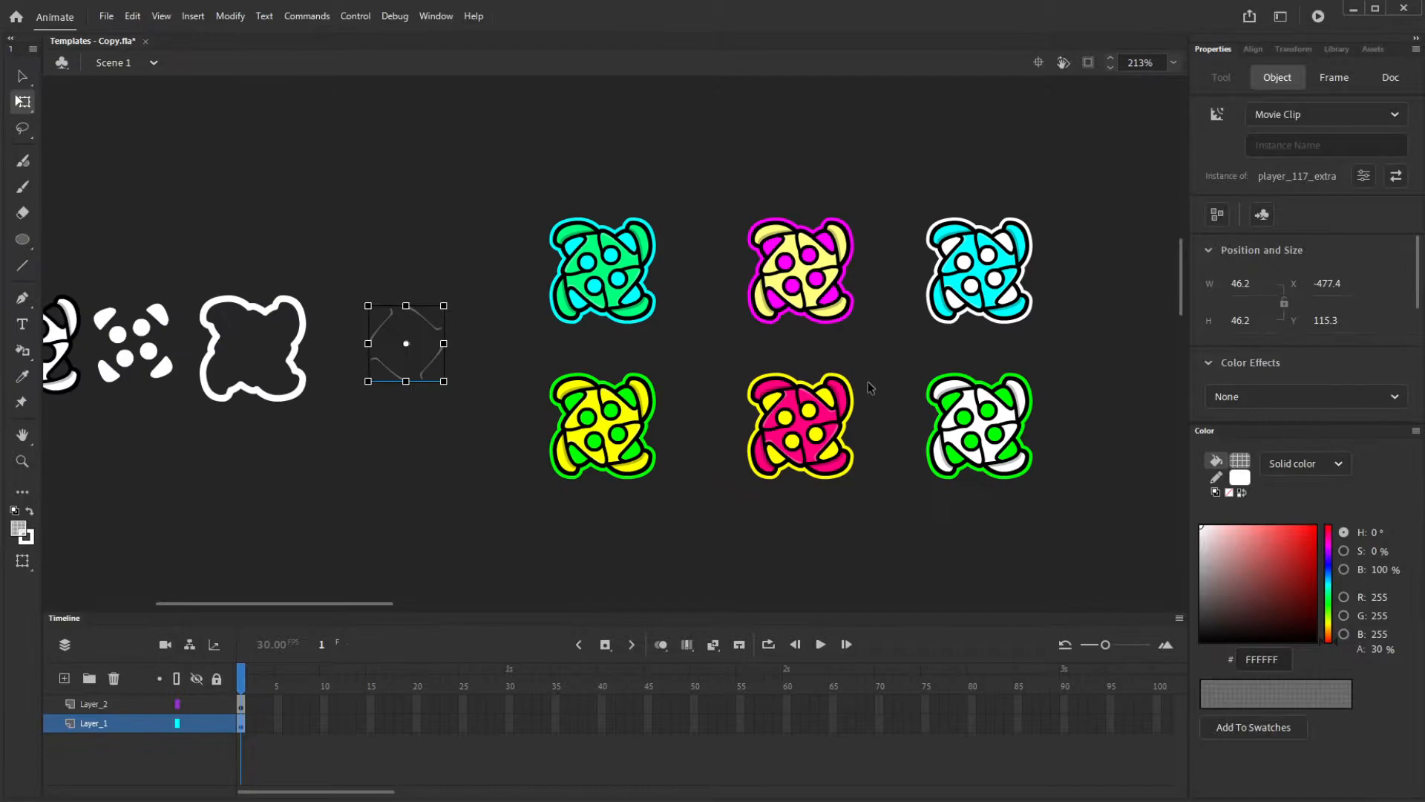
{"action": "left_click", "coordinate": [905, 566]}
{"action": "scroll", "coordinate": [895, 253], "scroll_direction": "up", "scroll_amount": 1}
{"action": "scroll", "coordinate": [894, 256], "scroll_direction": "down", "scroll_amount": 2}
{"action": "scroll", "coordinate": [900, 458], "scroll_direction": "up", "scroll_amount": 2}
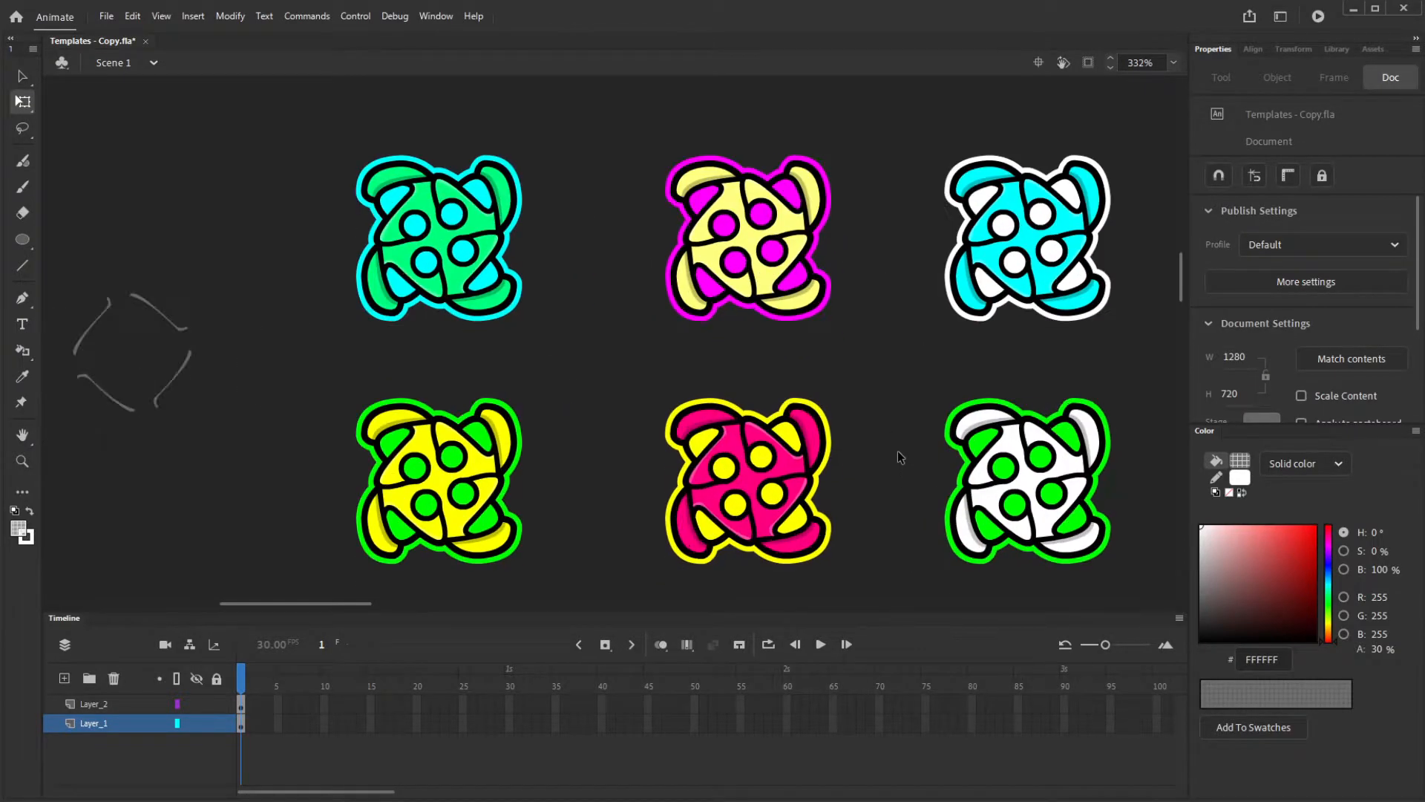
{"action": "scroll", "coordinate": [904, 439], "scroll_direction": "down", "scroll_amount": 2}
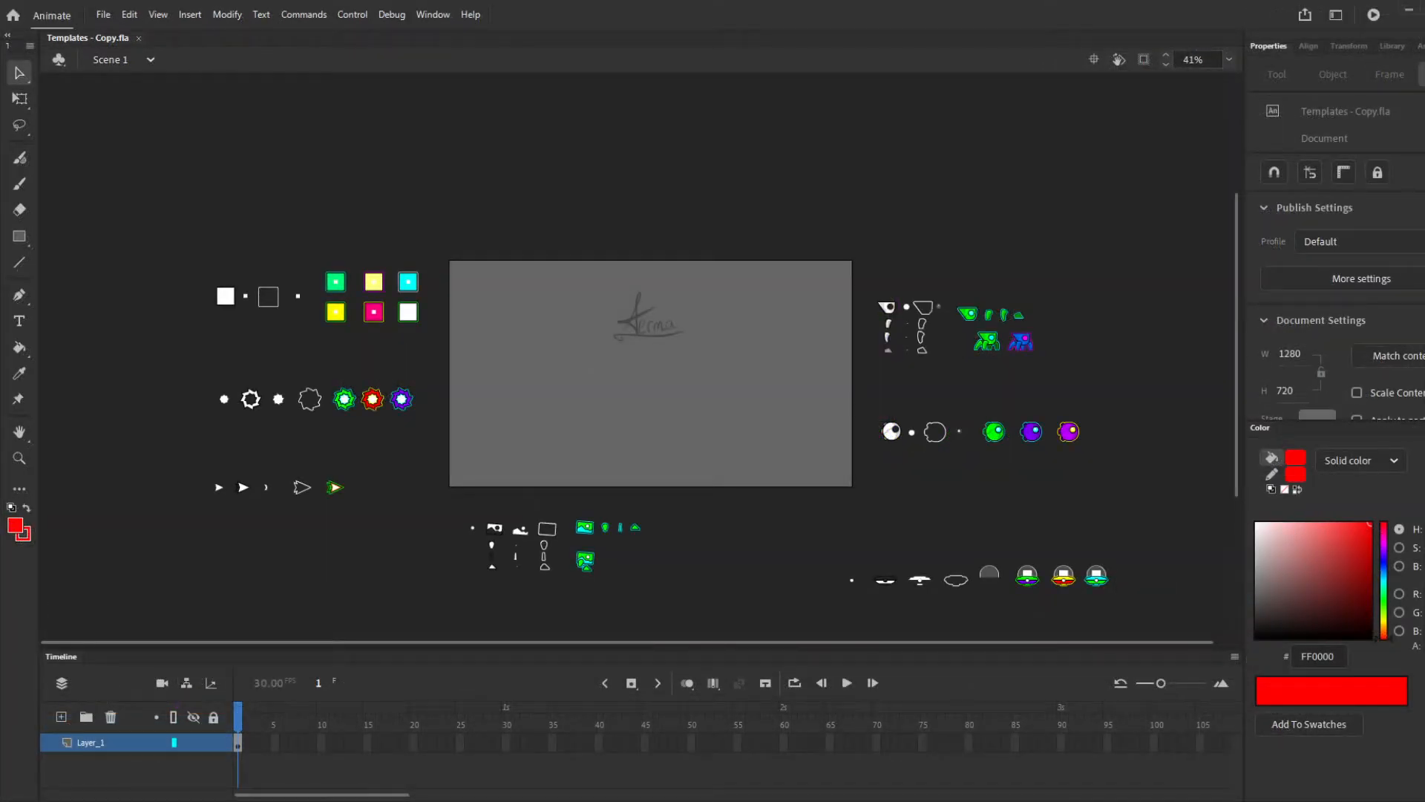
Set the fill colour to white and delete every template icon set around the stage except the UFO set
{"action": "left_click", "coordinate": [1256, 523]}
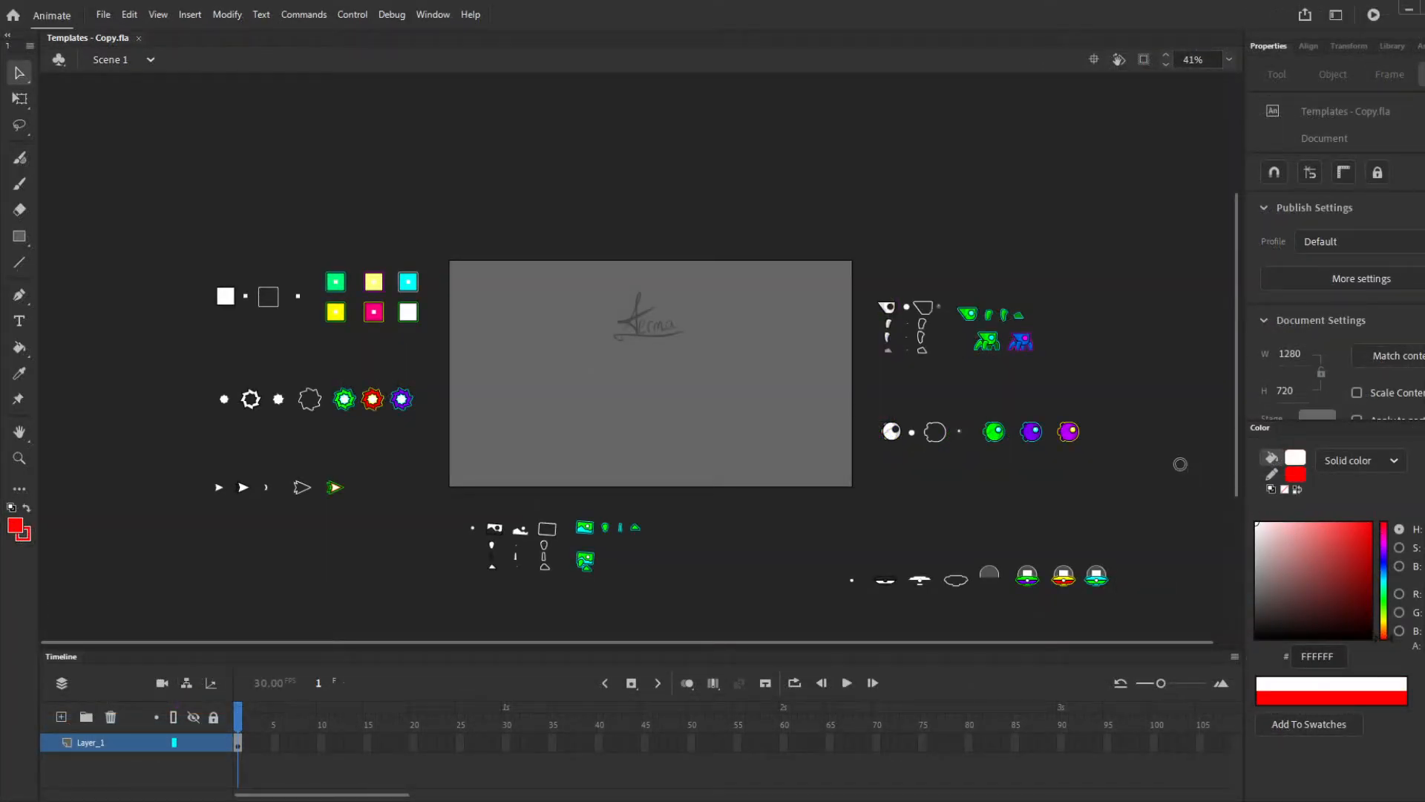
{"action": "scroll", "coordinate": [619, 278], "scroll_direction": "down", "scroll_amount": 1}
{"action": "left_click_drag", "start_coordinate": [1025, 438], "coordinate": [814, 241]}
{"action": "key", "text": "Delete"}
{"action": "left_click_drag", "start_coordinate": [708, 637], "coordinate": [405, 448]}
{"action": "key", "text": "Delete"}
{"action": "left_click_drag", "start_coordinate": [218, 466], "coordinate": [473, 190]}
{"action": "key", "text": "Delete"}
Group the UFO template set, centre it horizontally and vertically on the stage, and ungroup it
{"action": "left_click_drag", "start_coordinate": [725, 586], "coordinate": [1011, 448]}
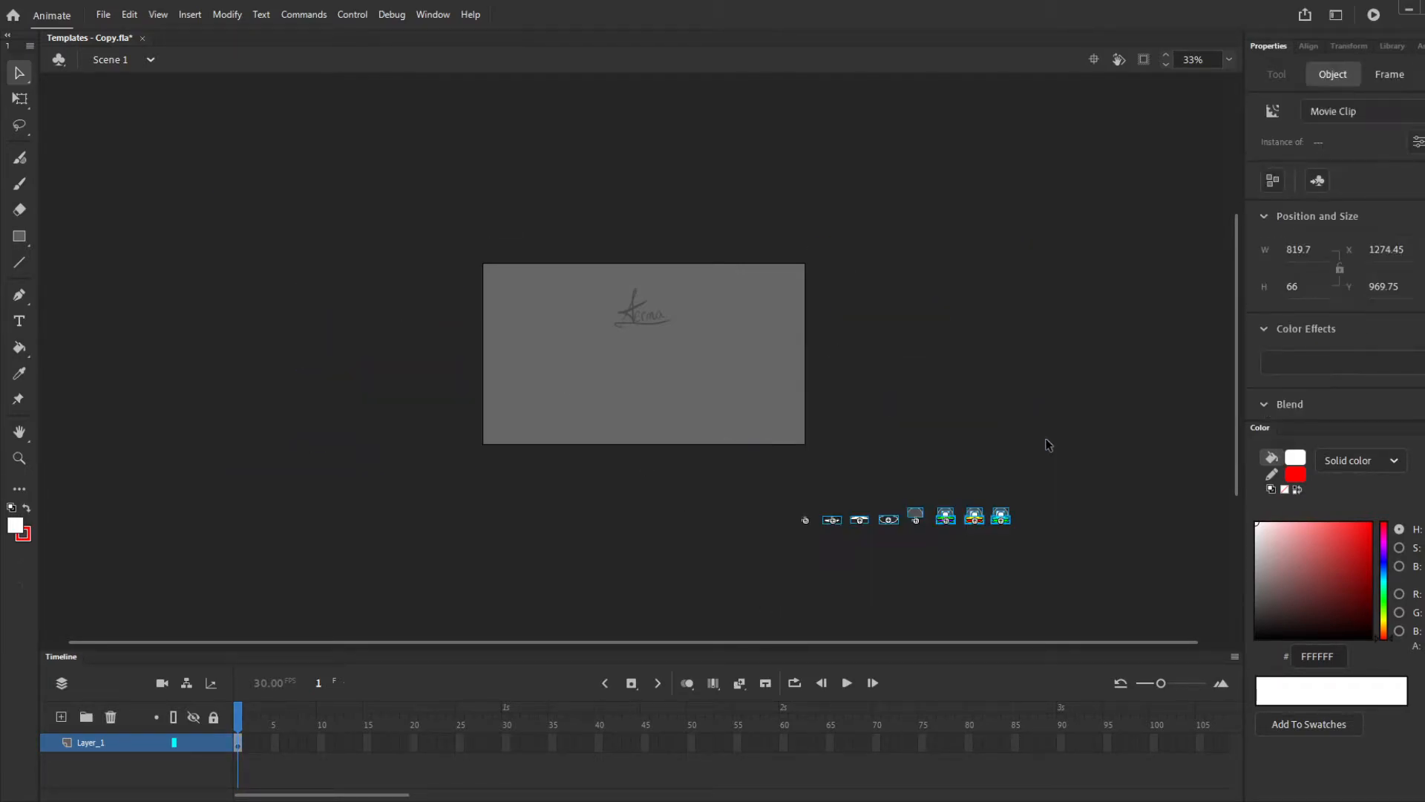
{"action": "key", "text": "ctrl+g"}
{"action": "key", "text": "ctrl+alt+2"}
{"action": "key", "text": "ctrl+alt+5"}
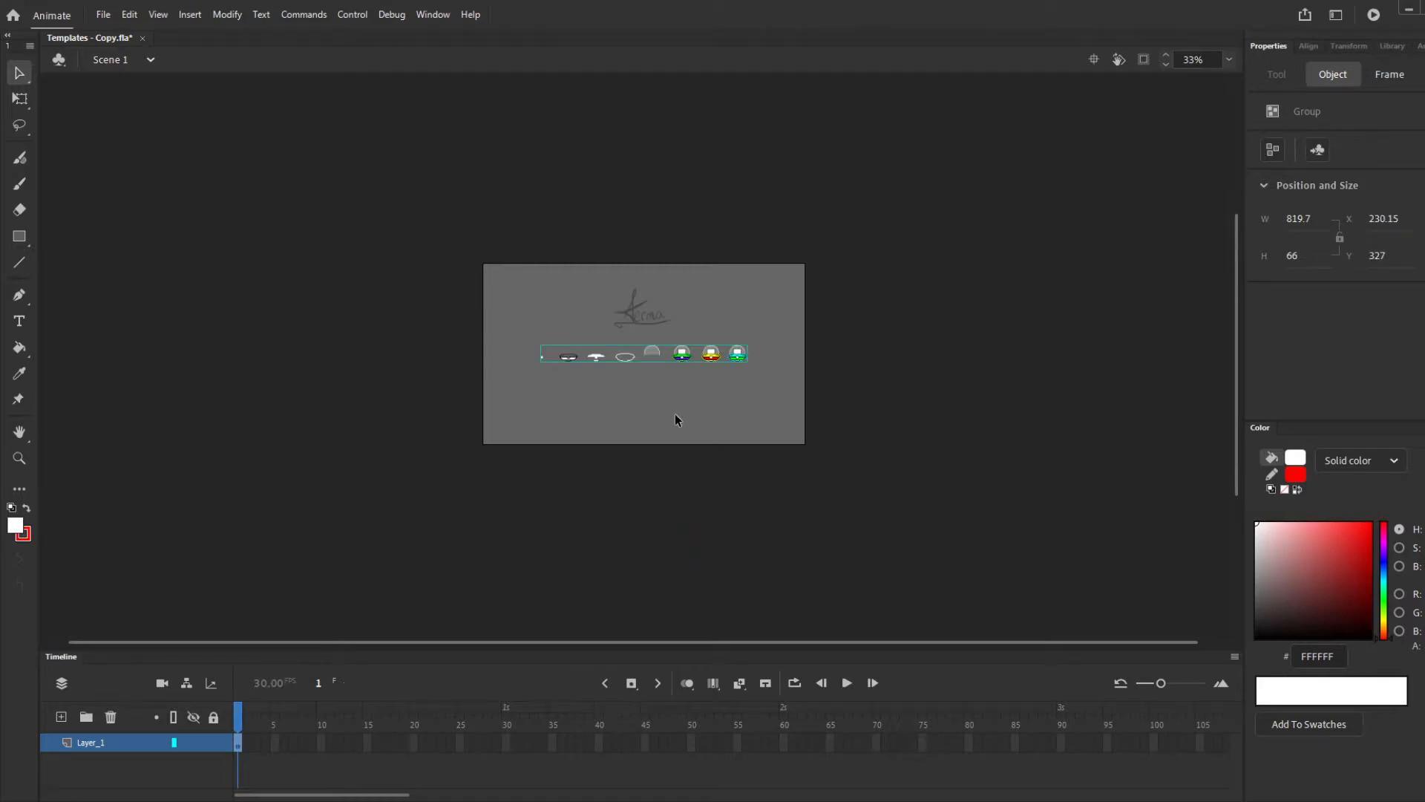
{"action": "key", "text": "ctrl+shift+g"}
{"action": "left_click", "coordinate": [613, 394]}
{"action": "scroll", "coordinate": [616, 322], "scroll_direction": "up", "scroll_amount": 4}
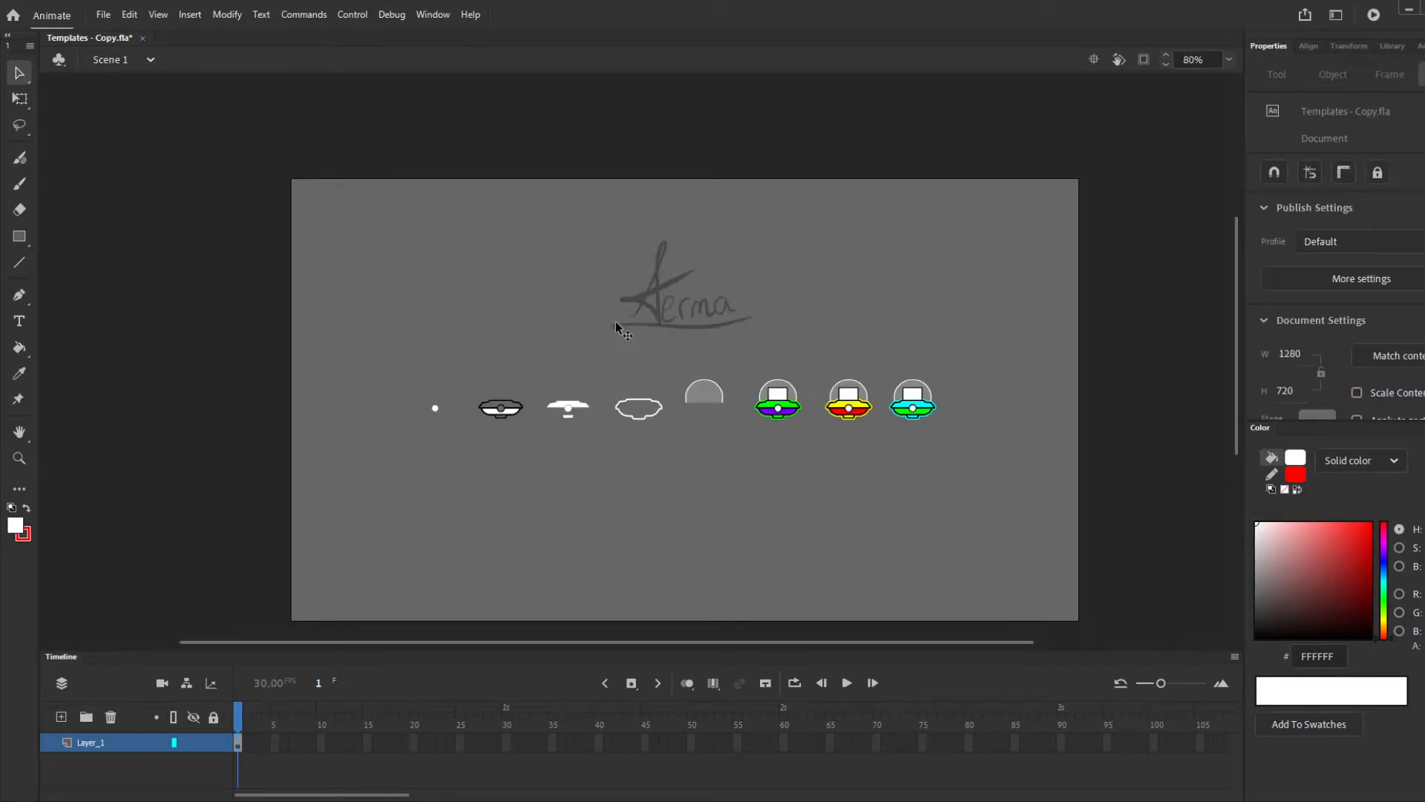
Open the bird_35 outline symbol and delete the white fill in the saucer's lower hull
{"action": "scroll", "coordinate": [634, 358], "scroll_direction": "down", "scroll_amount": 1}
{"action": "scroll", "coordinate": [697, 408], "scroll_direction": "down", "scroll_amount": 4}
{"action": "scroll", "coordinate": [1046, 586], "scroll_direction": "up", "scroll_amount": 4}
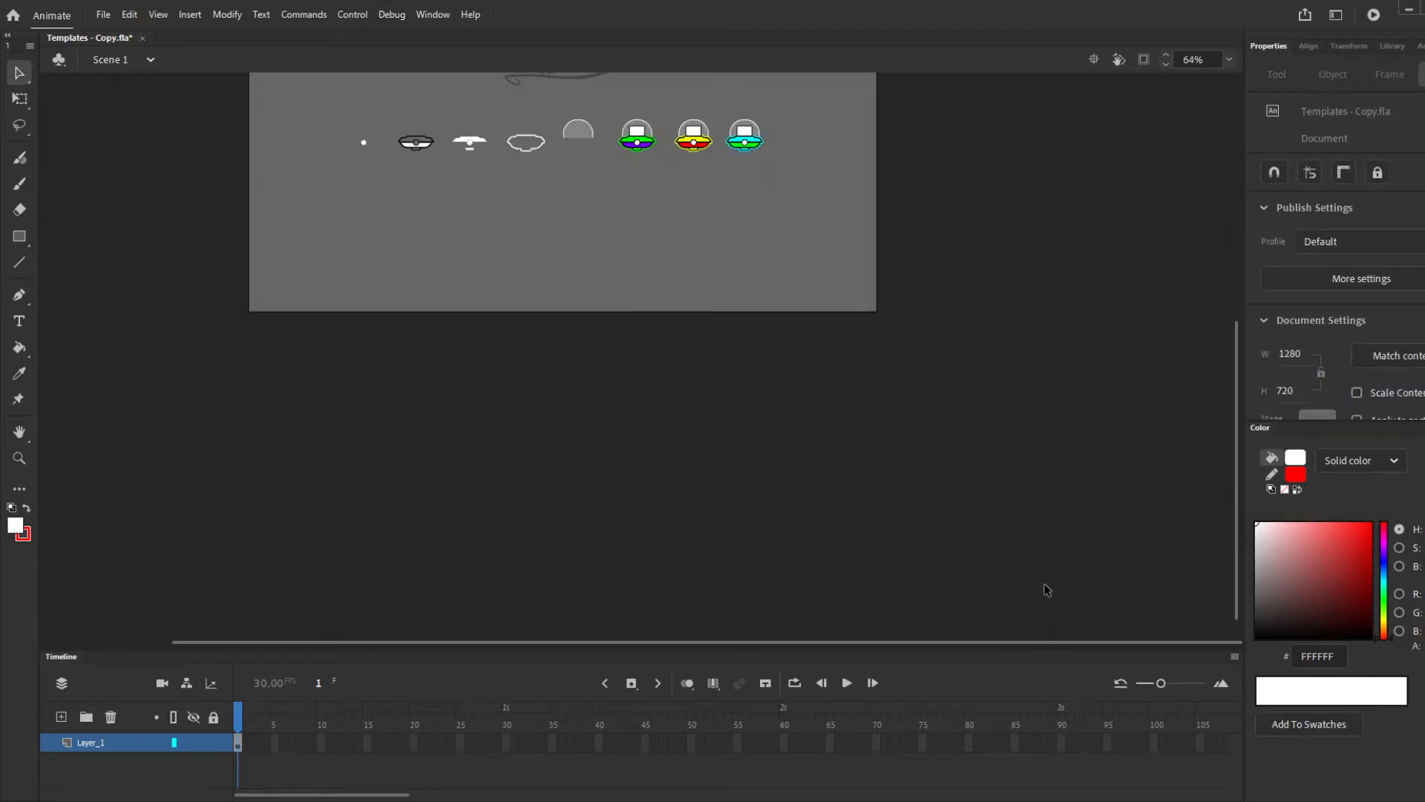
{"action": "scroll", "coordinate": [935, 468], "scroll_direction": "down", "scroll_amount": 3}
{"action": "scroll", "coordinate": [698, 310], "scroll_direction": "up", "scroll_amount": 3}
{"action": "scroll", "coordinate": [410, 342], "scroll_direction": "up", "scroll_amount": 2}
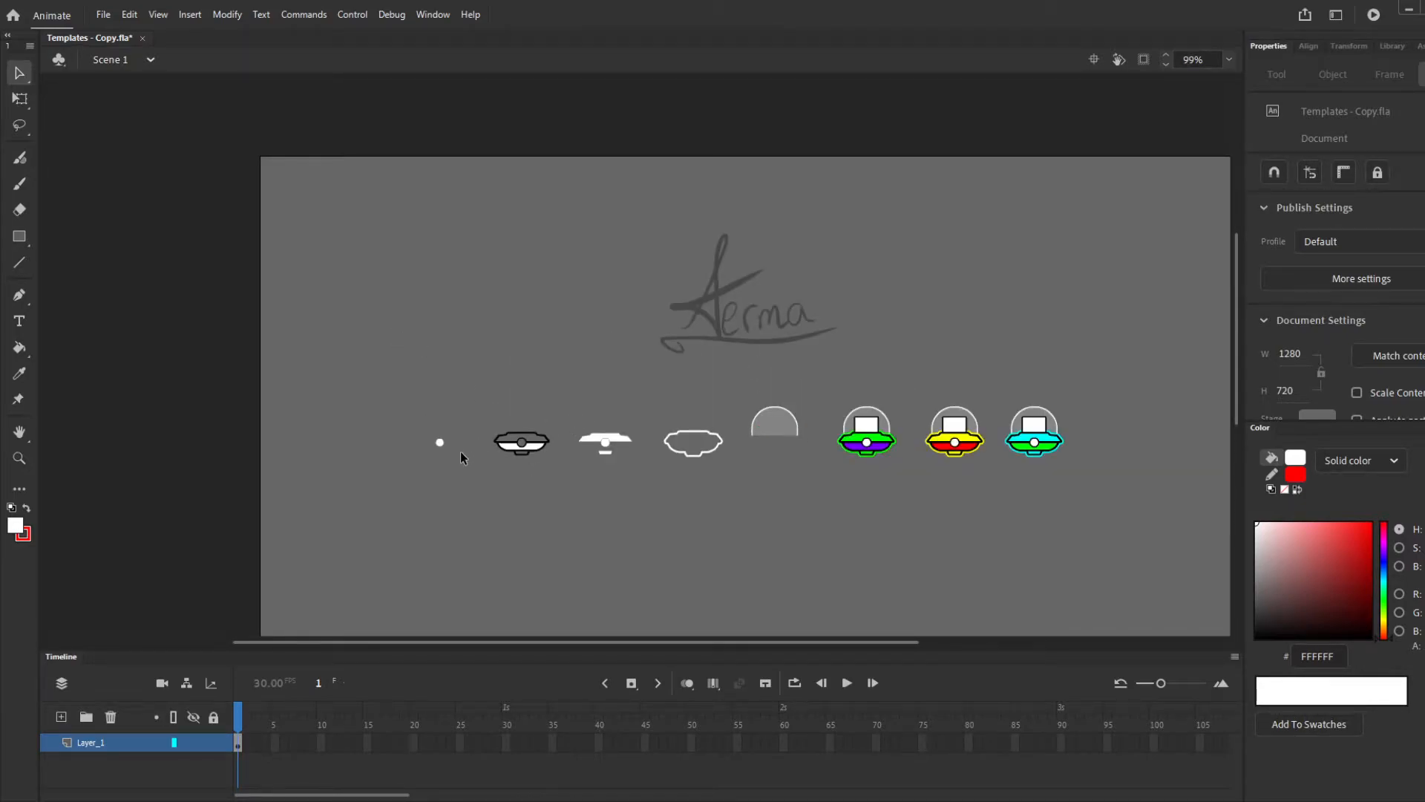
{"action": "scroll", "coordinate": [460, 451], "scroll_direction": "up", "scroll_amount": 1}
{"action": "scroll", "coordinate": [571, 460], "scroll_direction": "up", "scroll_amount": 7}
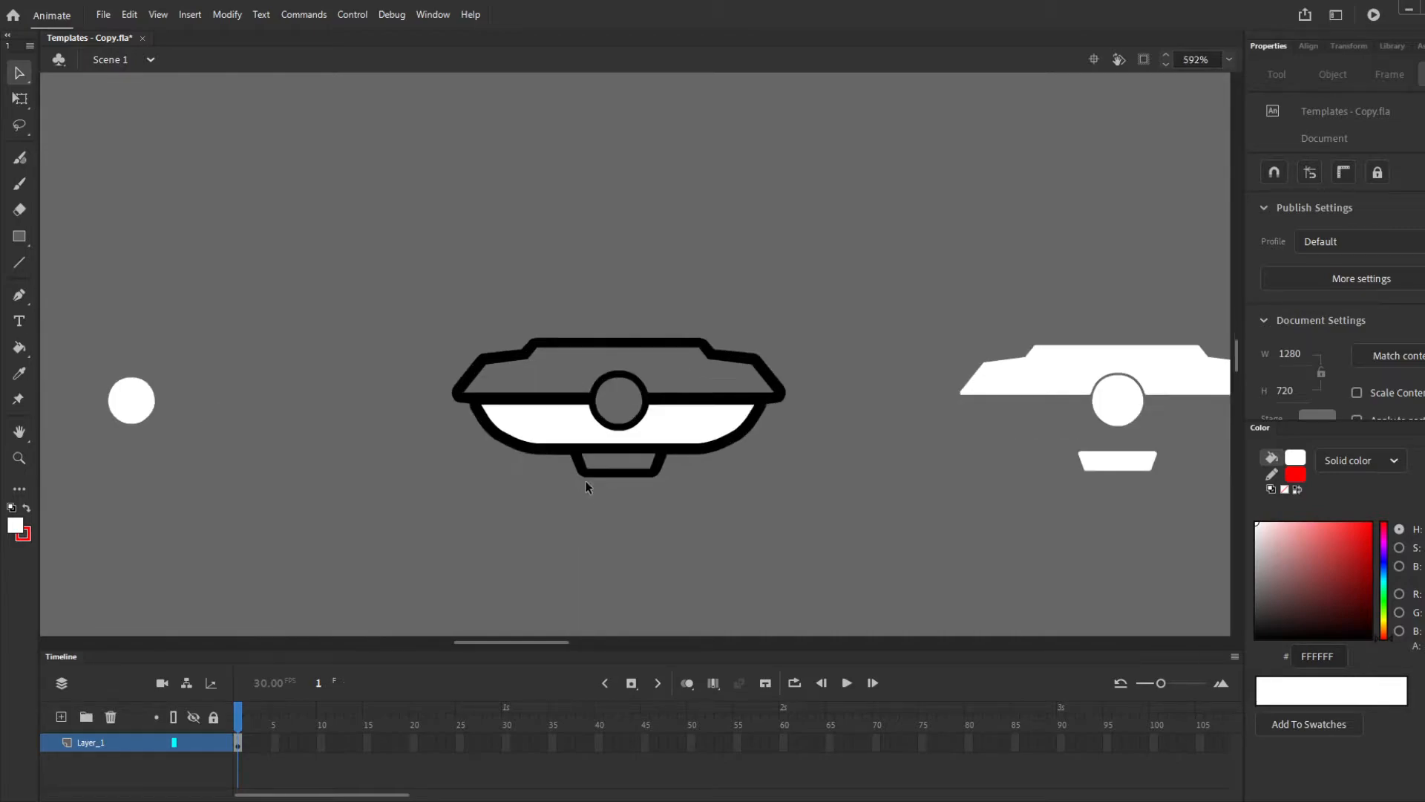
{"action": "left_click", "coordinate": [568, 434]}
{"action": "double_click", "coordinate": [568, 434]}
{"action": "left_click", "coordinate": [568, 435]}
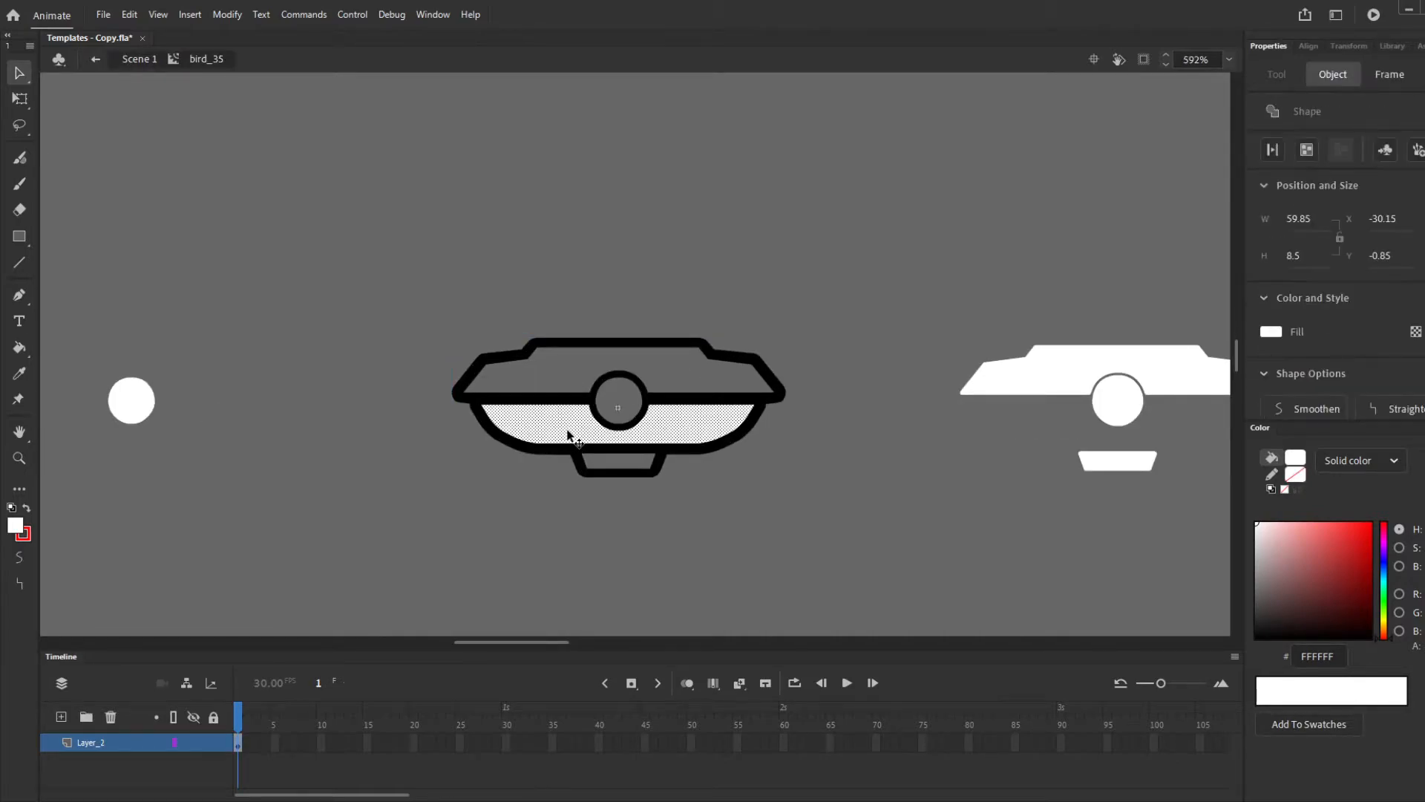
{"action": "key", "text": "Delete"}
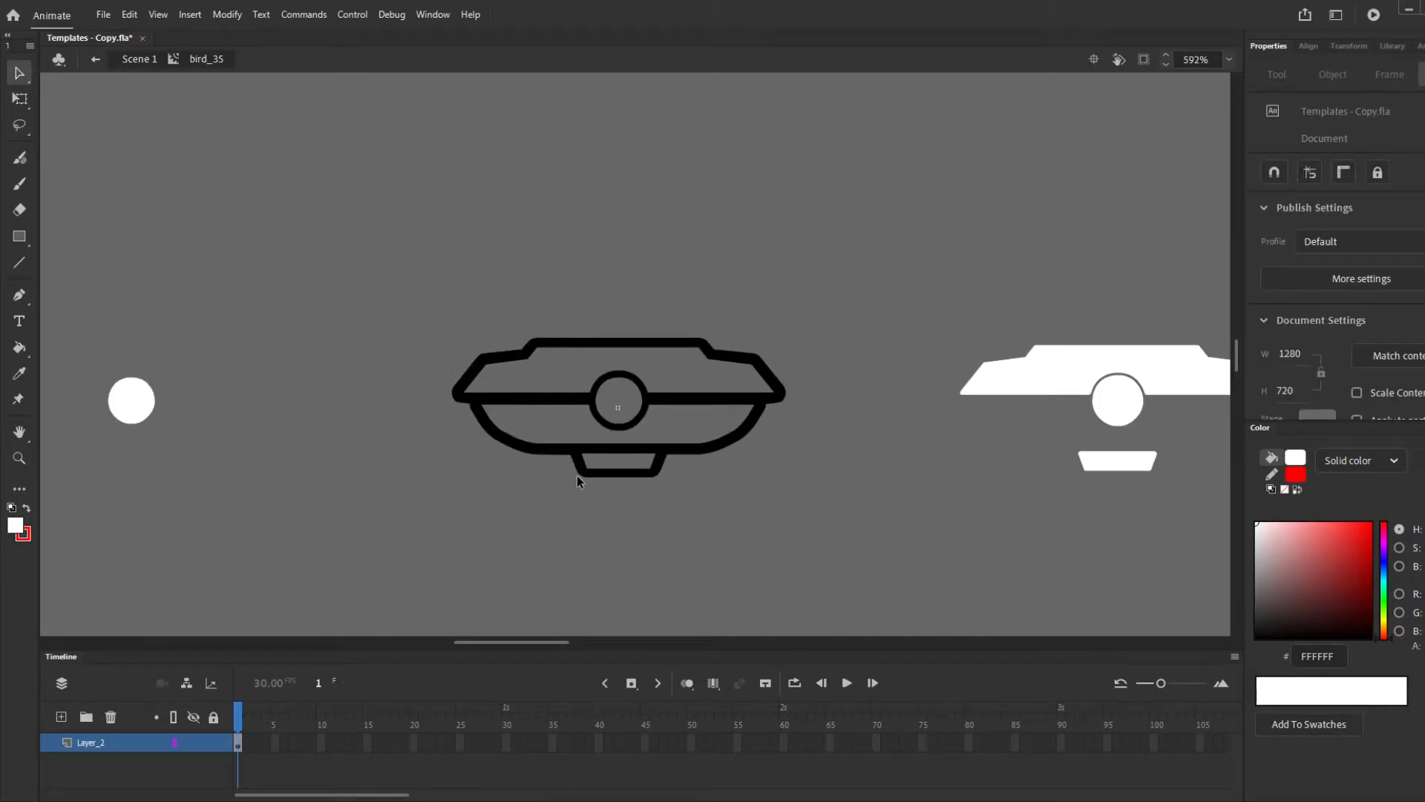
Add a new layer in bird_35, draw a white square about 38.8 by 38.8 above the saucer, and remove its red outline
{"action": "scroll", "coordinate": [576, 475], "scroll_direction": "down", "scroll_amount": 5}
{"action": "scroll", "coordinate": [586, 429], "scroll_direction": "down", "scroll_amount": 3}
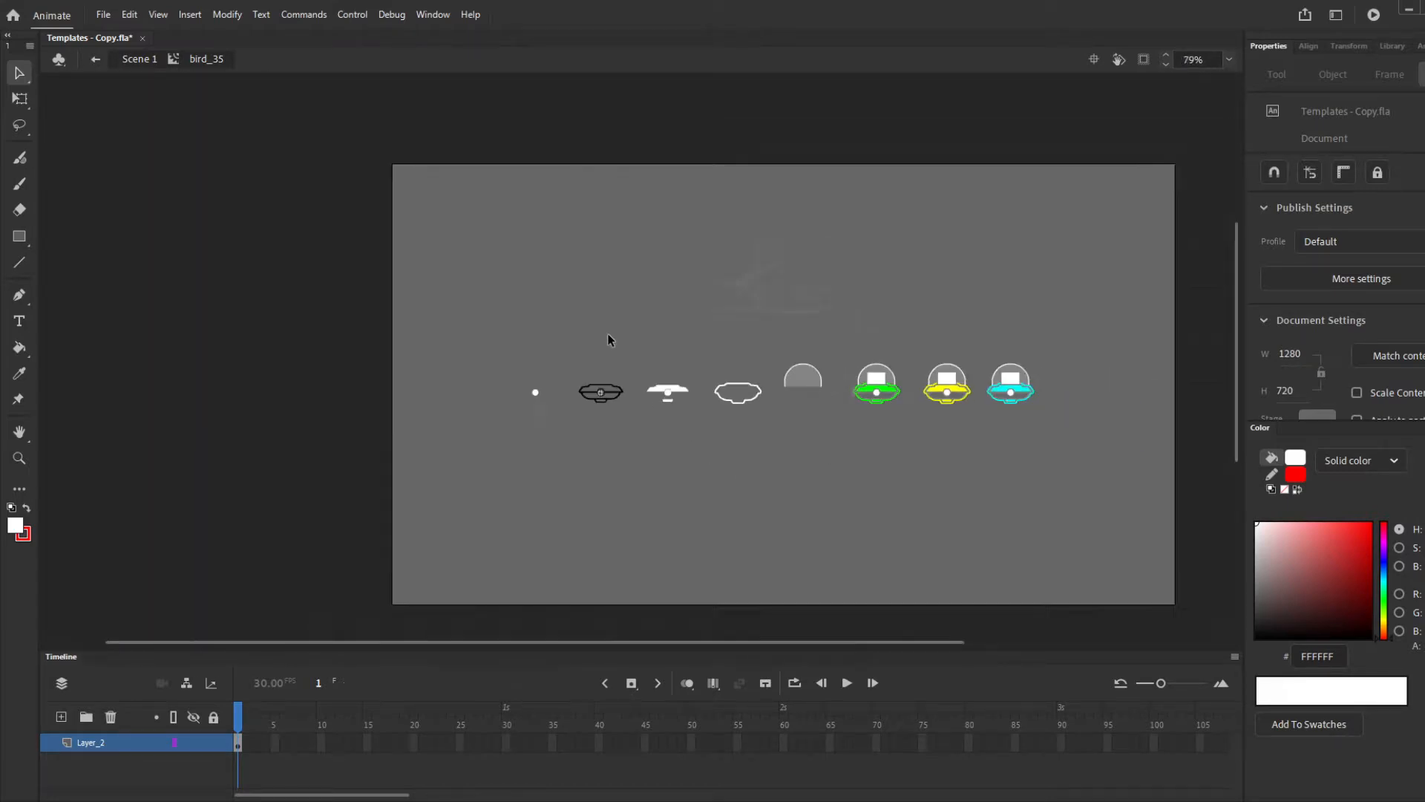
{"action": "scroll", "coordinate": [608, 337], "scroll_direction": "up", "scroll_amount": 5}
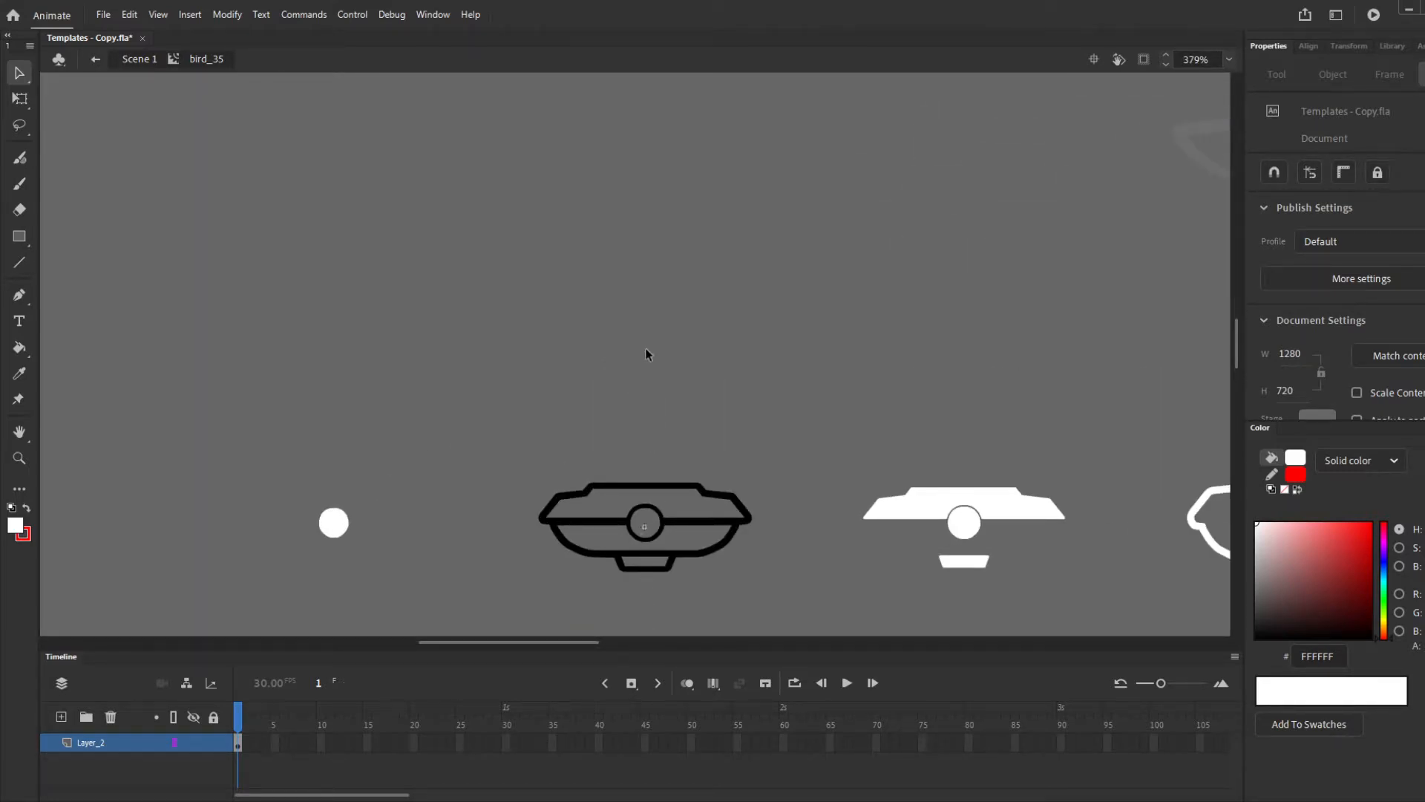
{"action": "scroll", "coordinate": [637, 441], "scroll_direction": "down", "scroll_amount": 1}
{"action": "scroll", "coordinate": [621, 561], "scroll_direction": "up", "scroll_amount": 1}
{"action": "left_click", "coordinate": [61, 717]}
{"action": "key", "text": "r"}
{"action": "left_click_drag", "start_coordinate": [444, 279], "coordinate": [559, 393]}
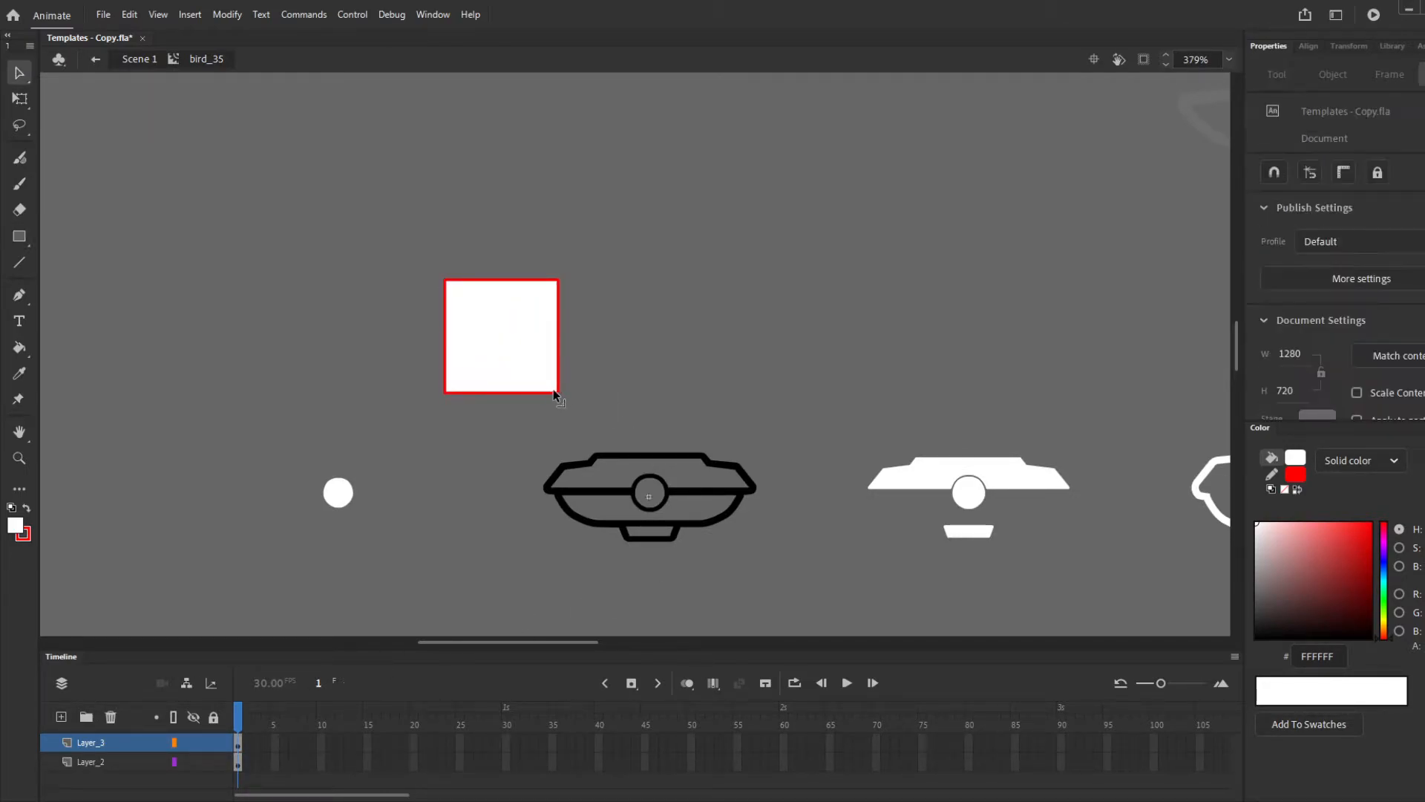
{"action": "left_click", "coordinate": [558, 376]}
{"action": "key", "text": "Delete"}
Align the square's right edge and vertical middle to the centre point of bird_35 and convert it to a symbol
{"action": "left_click", "coordinate": [541, 369]}
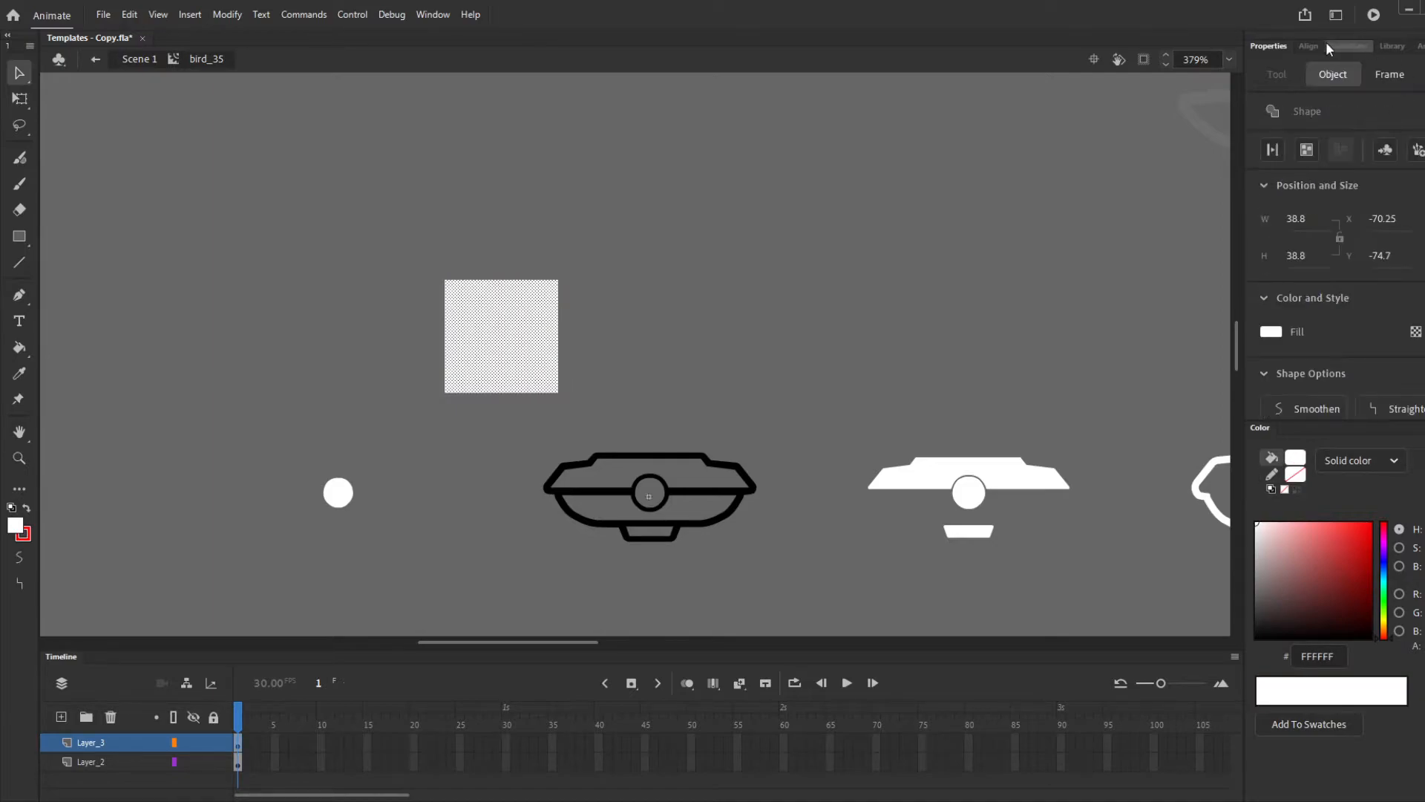
{"action": "left_click", "coordinate": [1320, 46]}
{"action": "left_click", "coordinate": [1311, 85]}
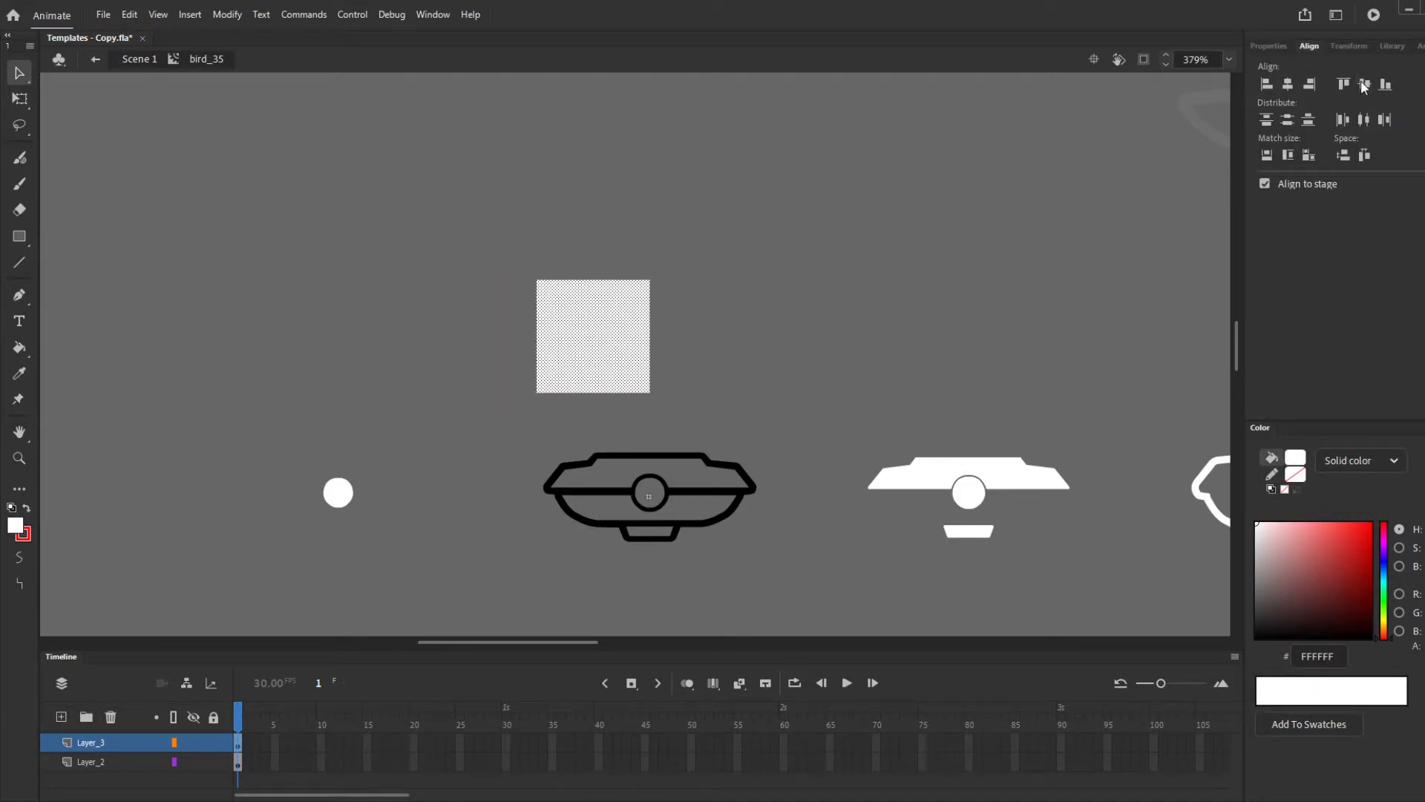
{"action": "left_click", "coordinate": [1364, 84]}
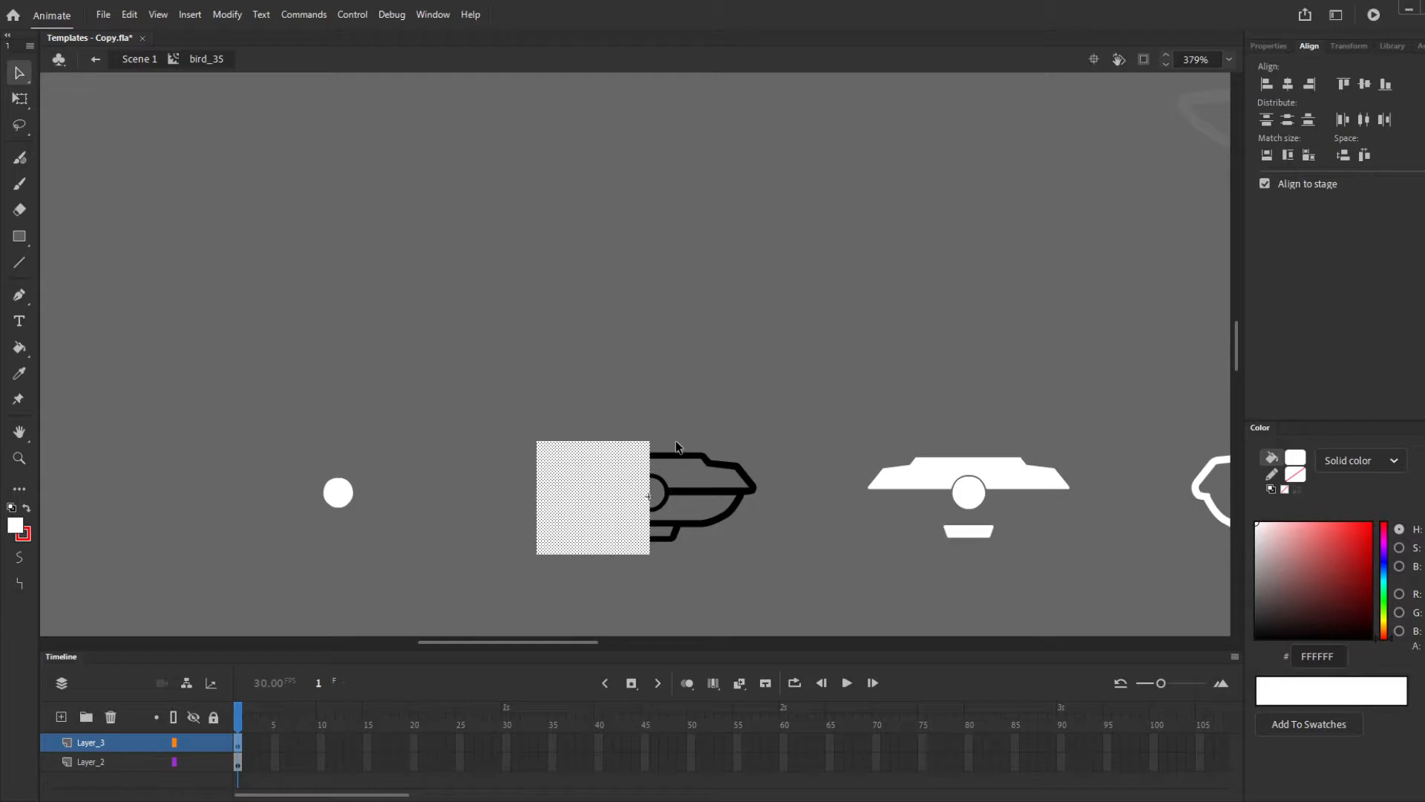
{"action": "key", "text": "ctrl+g"}
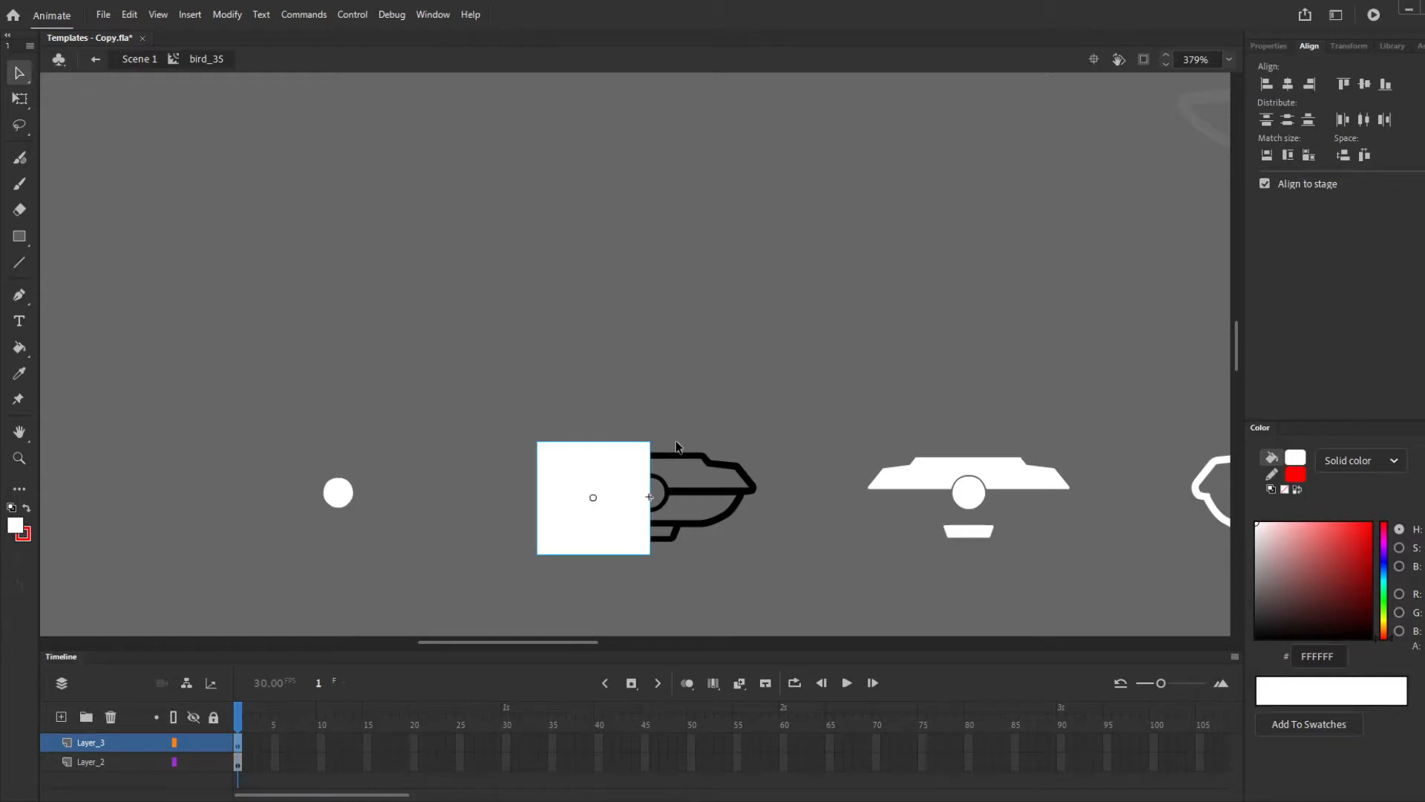
Add a horizontally flipped copy of the square symbol, vertically centred with its left edge on the centre point
{"action": "key", "text": "ctrl+v"}
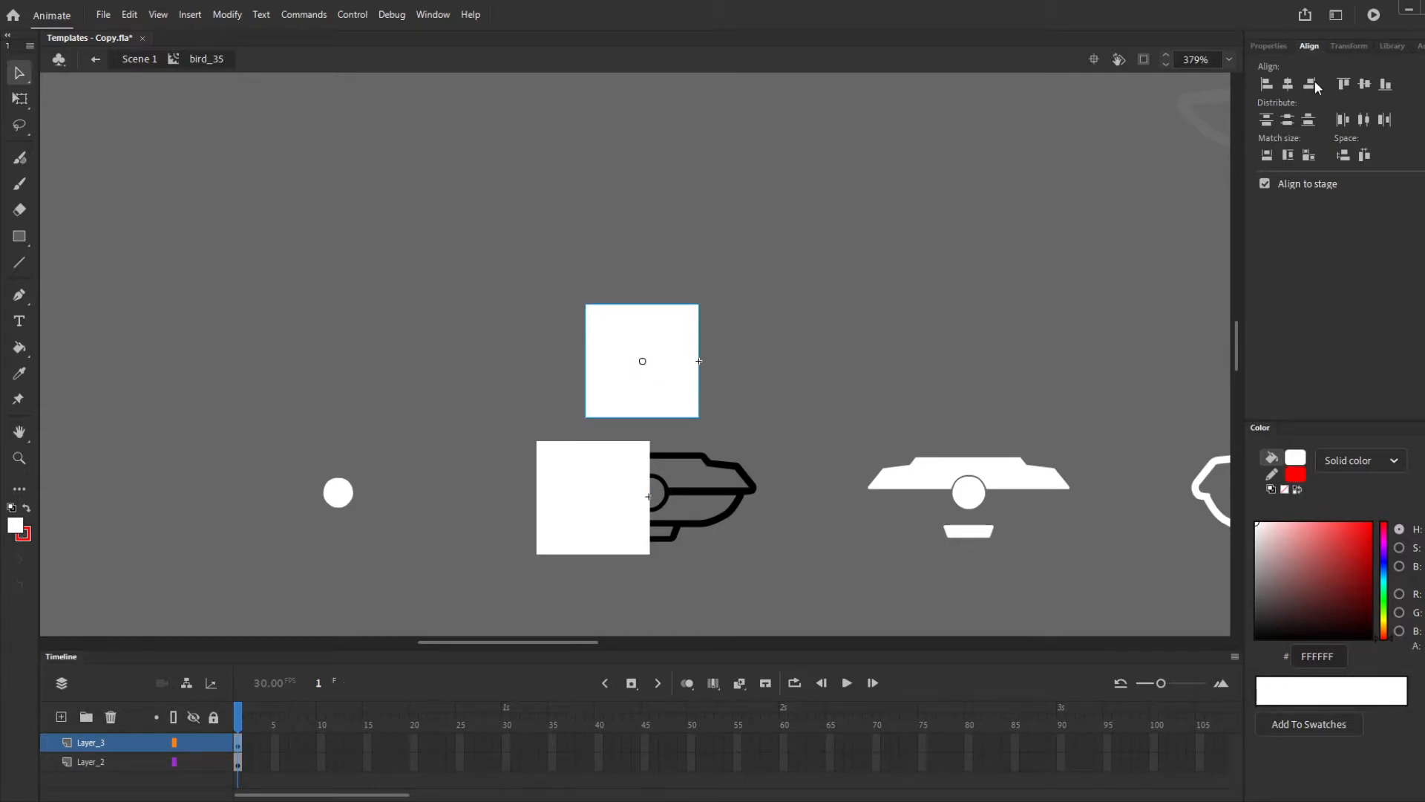
{"action": "left_click", "coordinate": [1363, 83]}
{"action": "left_click", "coordinate": [1265, 85]}
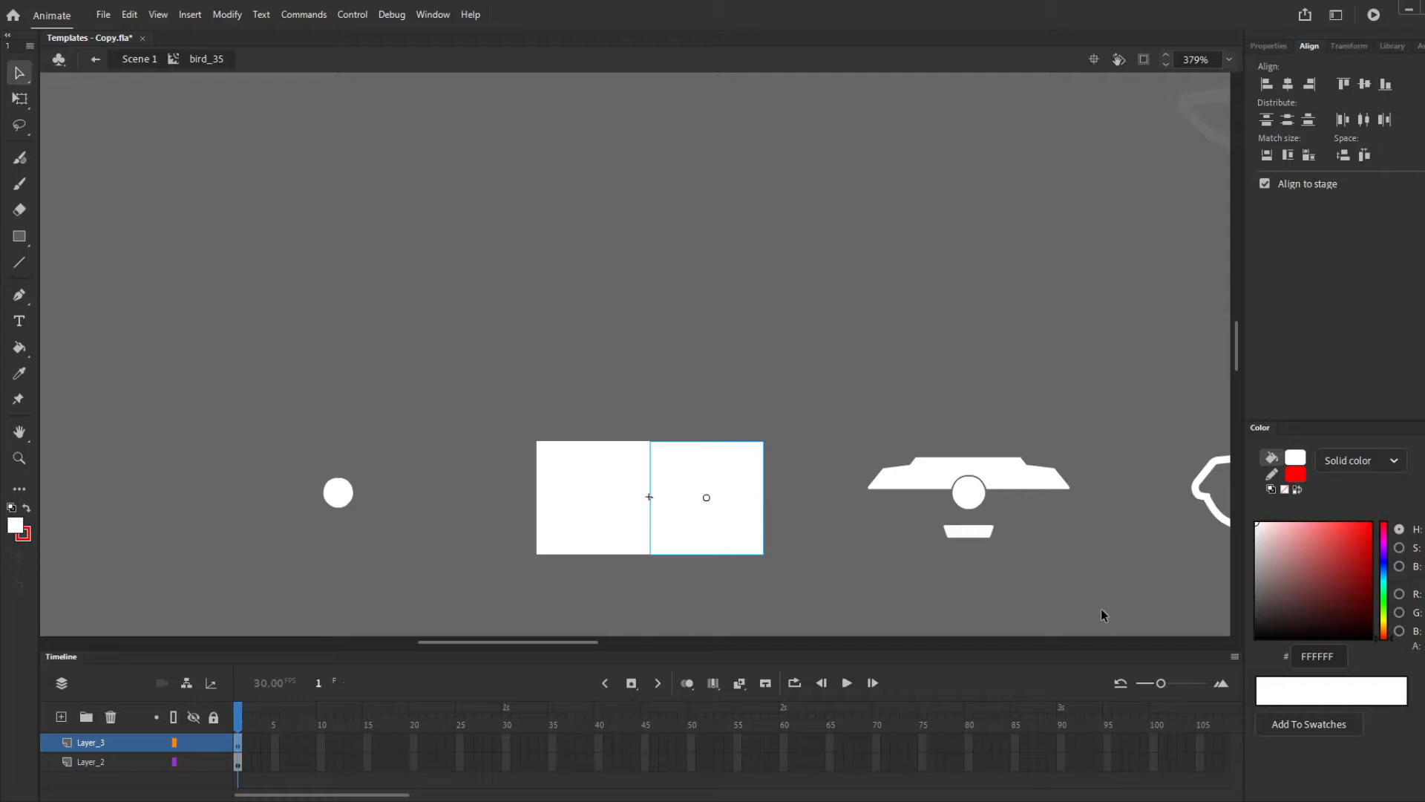
{"action": "left_click", "coordinate": [914, 557]}
Open the left square symbol for editing and delete the placeholder square inside it
{"action": "left_click", "coordinate": [646, 525]}
{"action": "double_click", "coordinate": [642, 522]}
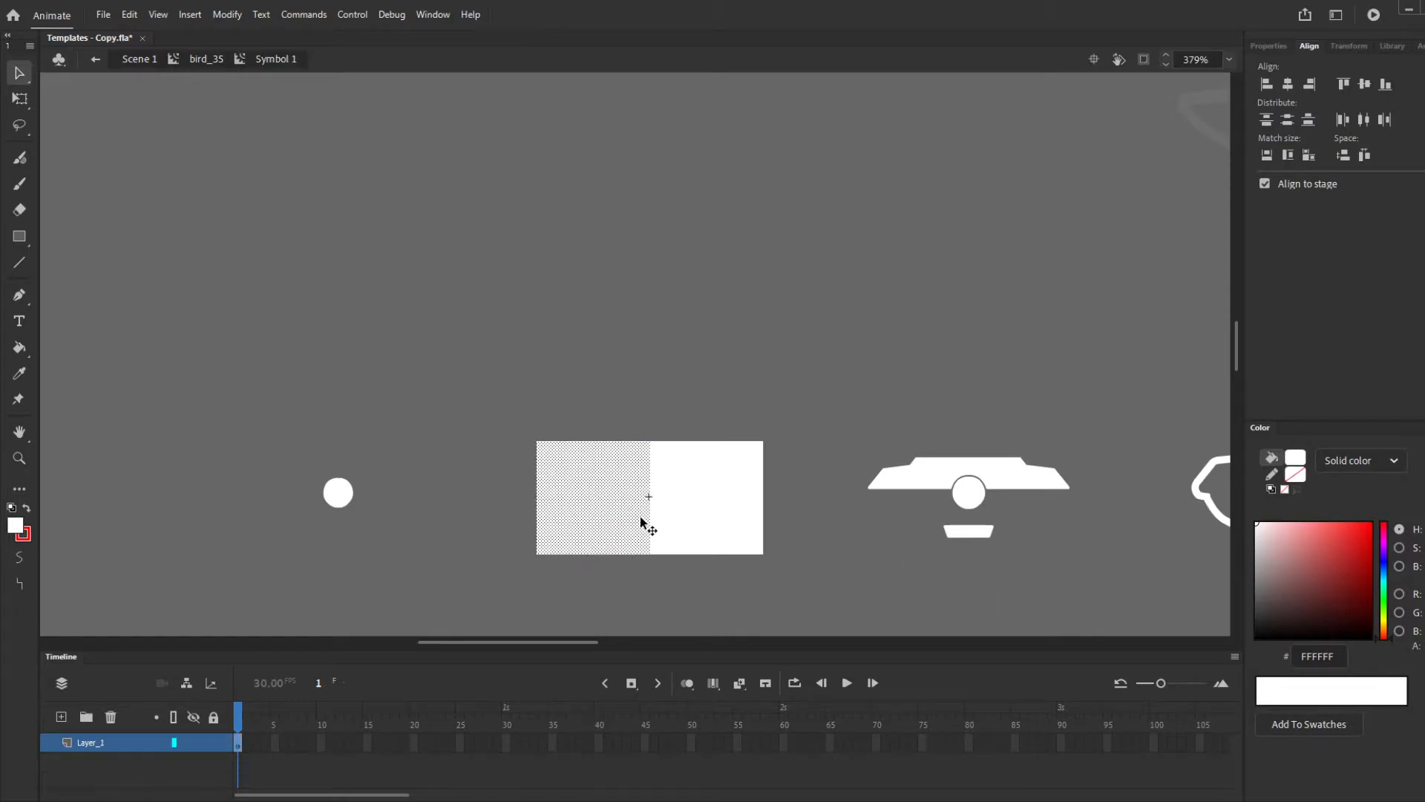
{"action": "key", "text": "Delete"}
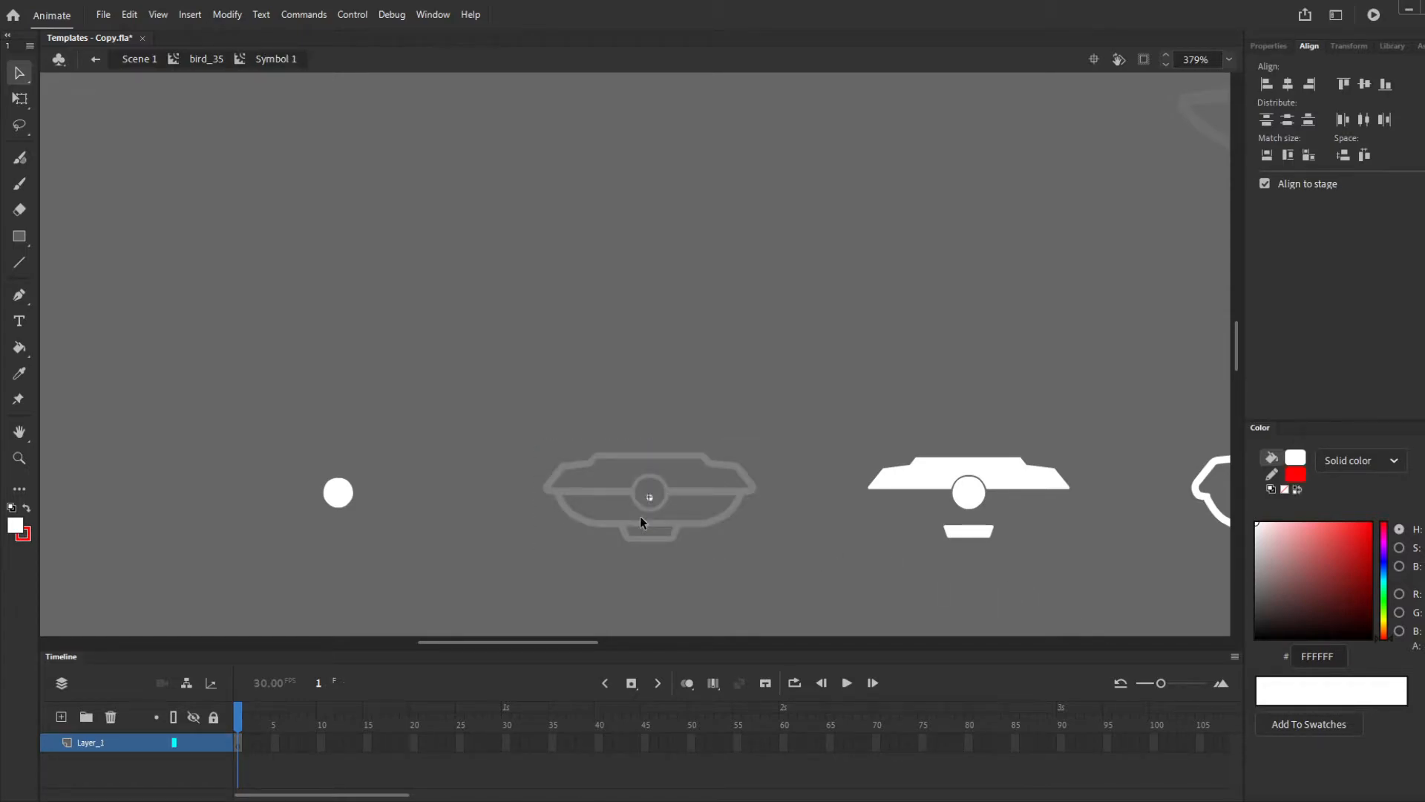
Using the Line tool with a thick black stroke, draw slanted upper and lower lines and a vertical connector over the saucer's left half
{"action": "key", "text": "n"}
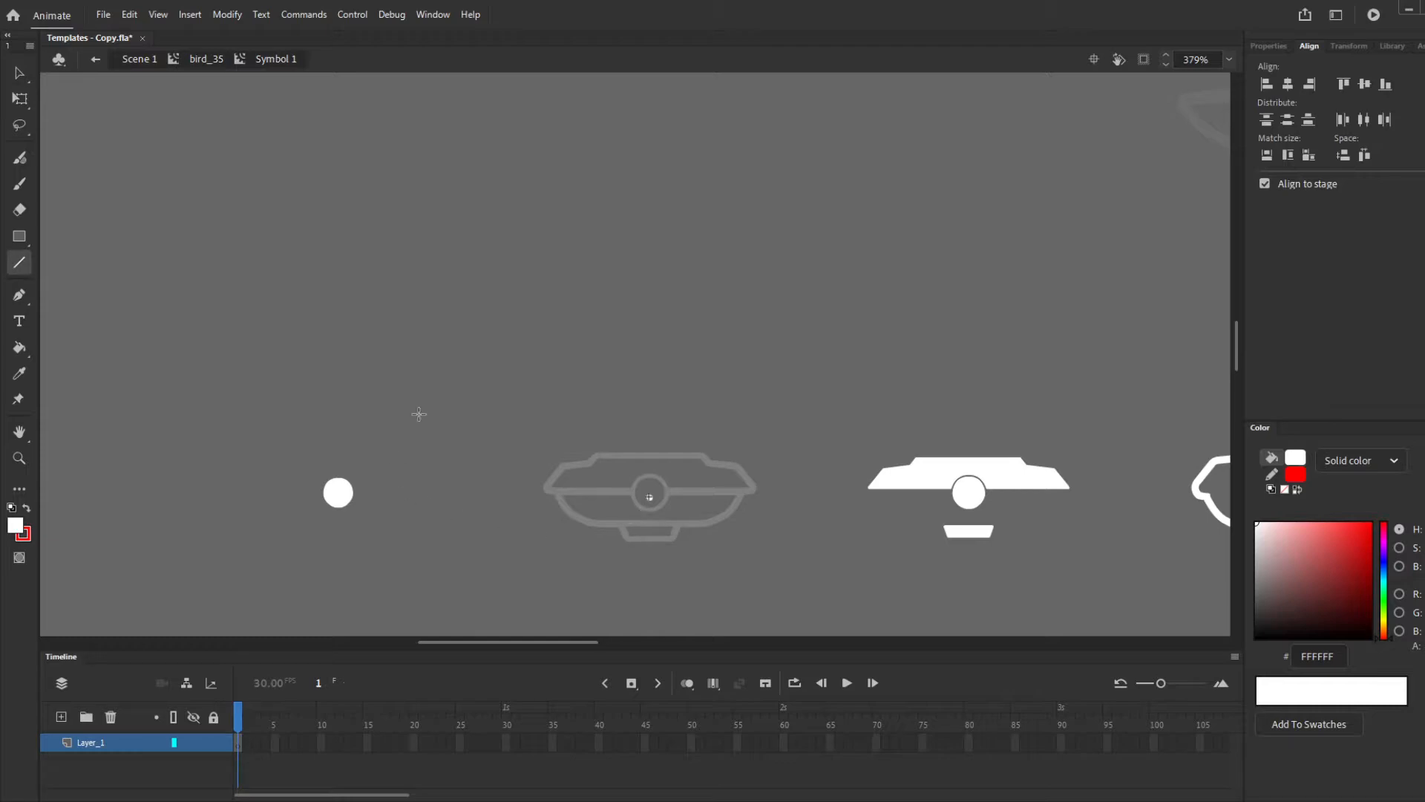
{"action": "left_click", "coordinate": [1272, 46]}
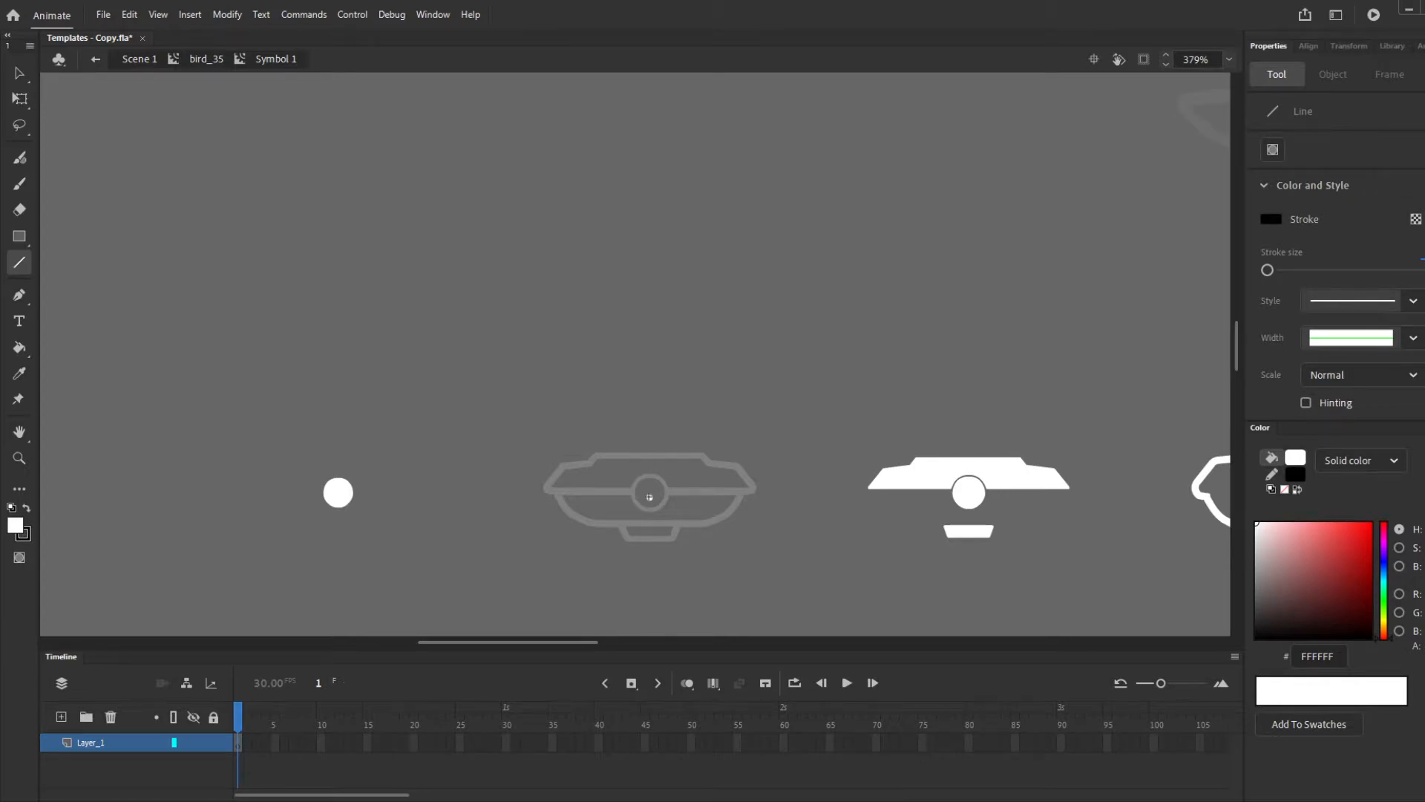
{"action": "scroll", "coordinate": [616, 512], "scroll_direction": "up", "scroll_amount": 5}
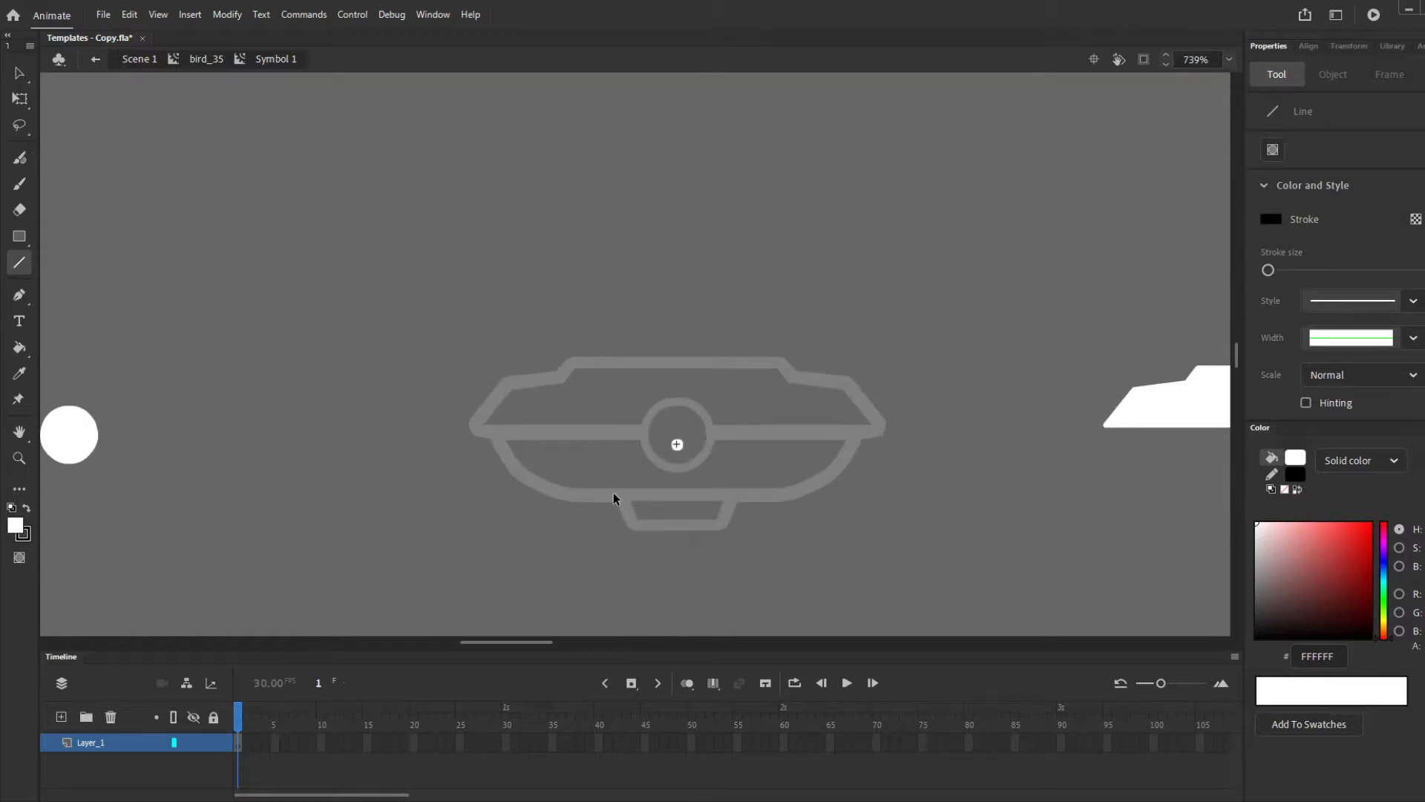
{"action": "scroll", "coordinate": [661, 460], "scroll_direction": "down", "scroll_amount": 2}
{"action": "scroll", "coordinate": [664, 477], "scroll_direction": "up", "scroll_amount": 2}
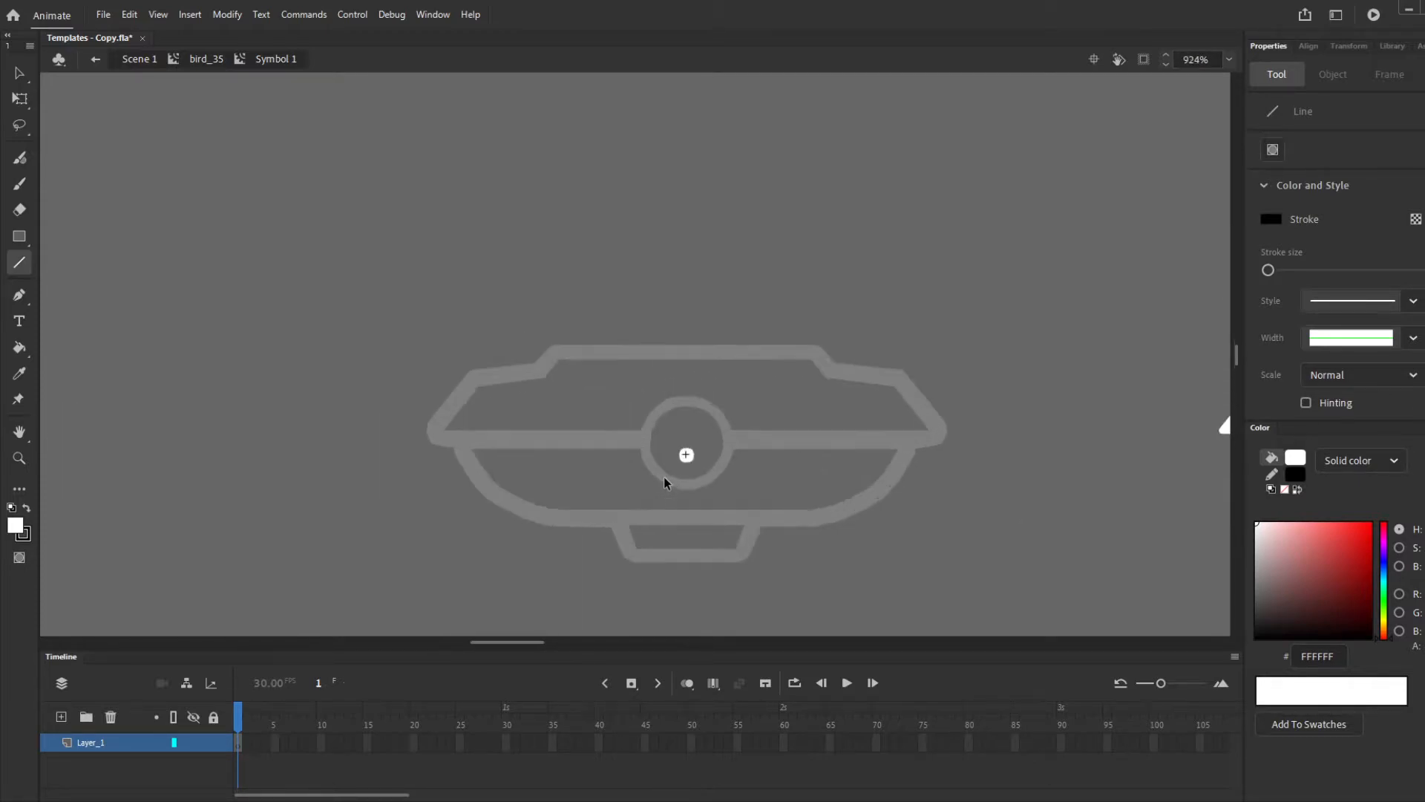
{"action": "left_click_drag", "start_coordinate": [610, 400], "coordinate": [518, 354]}
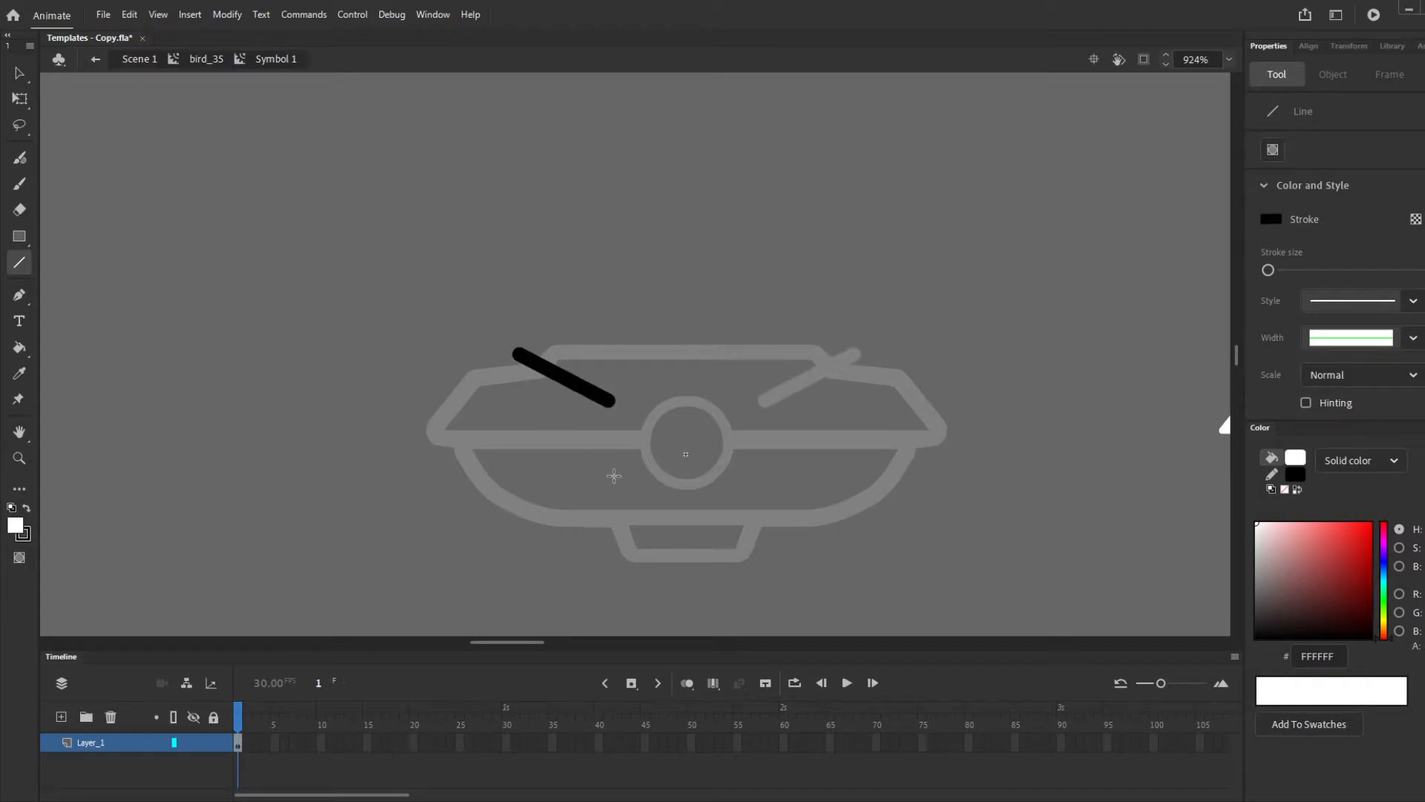
{"action": "mouse_move", "coordinate": [594, 472]}
{"action": "left_mouse_down"}
{"action": "mouse_move", "coordinate": [469, 512]}
{"action": "mouse_move", "coordinate": [519, 460]}
{"action": "mouse_move", "coordinate": [520, 352]}
{"action": "left_mouse_up"}
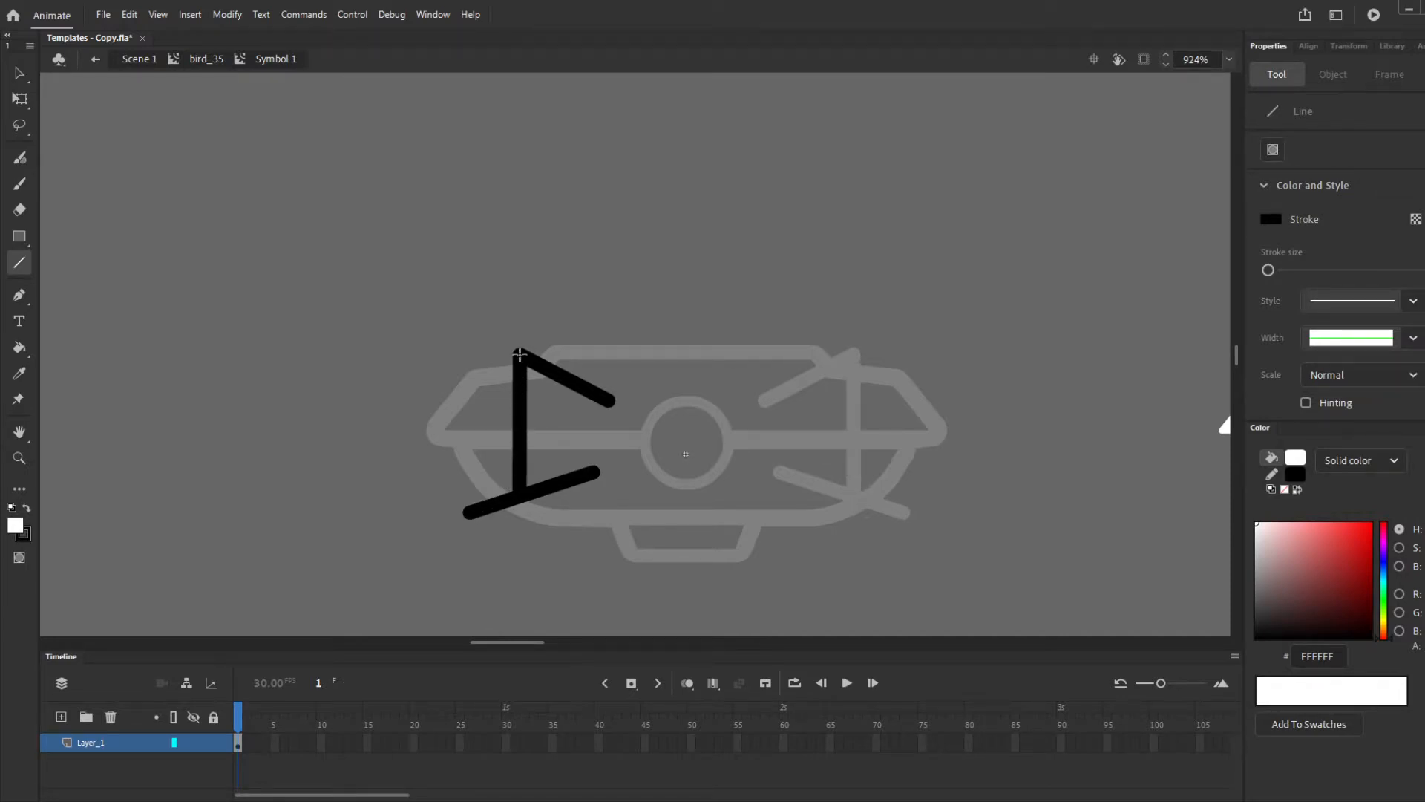
Bend the vertical connecting line outwards into a curve between the two slanted lines
{"action": "key", "text": "v"}
{"action": "left_click_drag", "start_coordinate": [519, 445], "coordinate": [499, 427]}
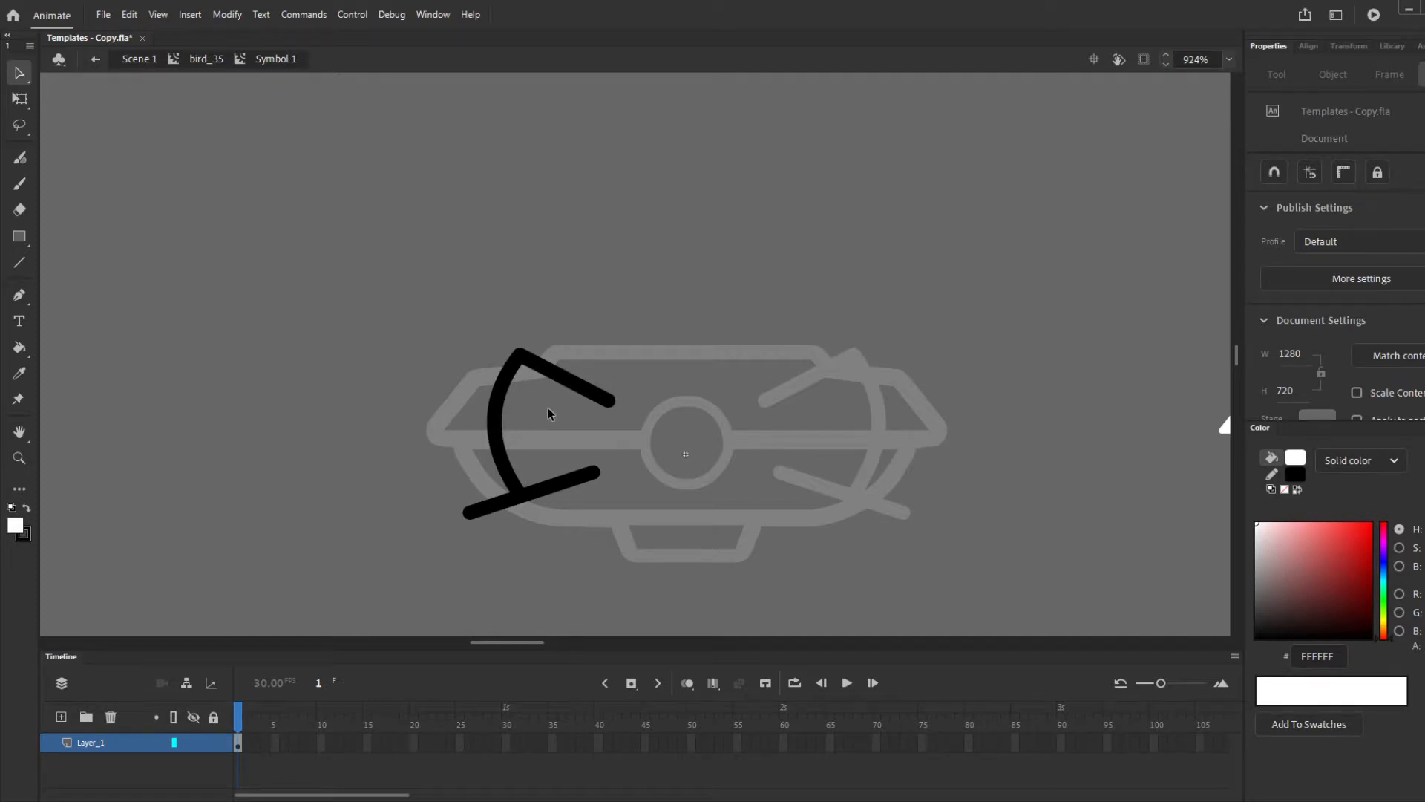
{"action": "key", "text": "n"}
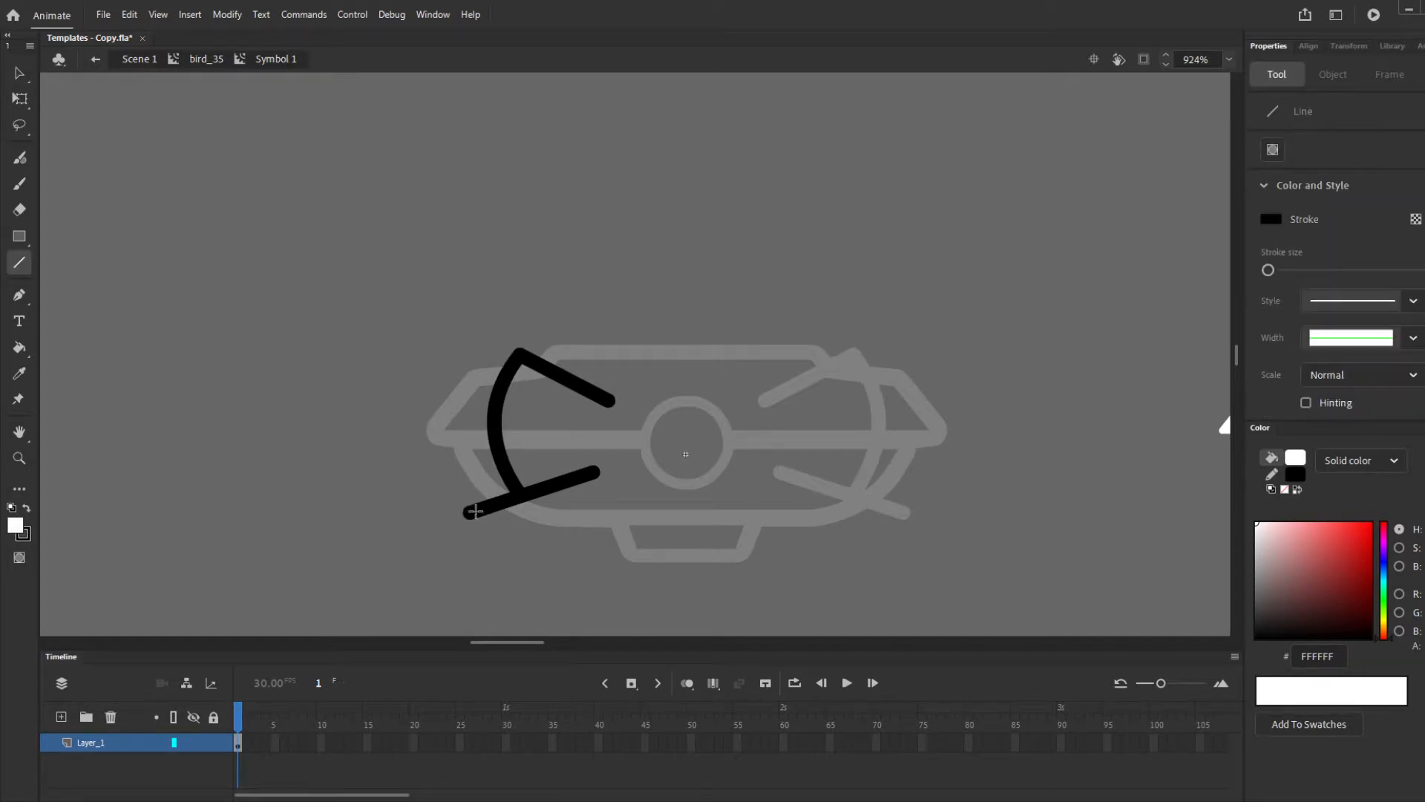
{"action": "key", "text": "v"}
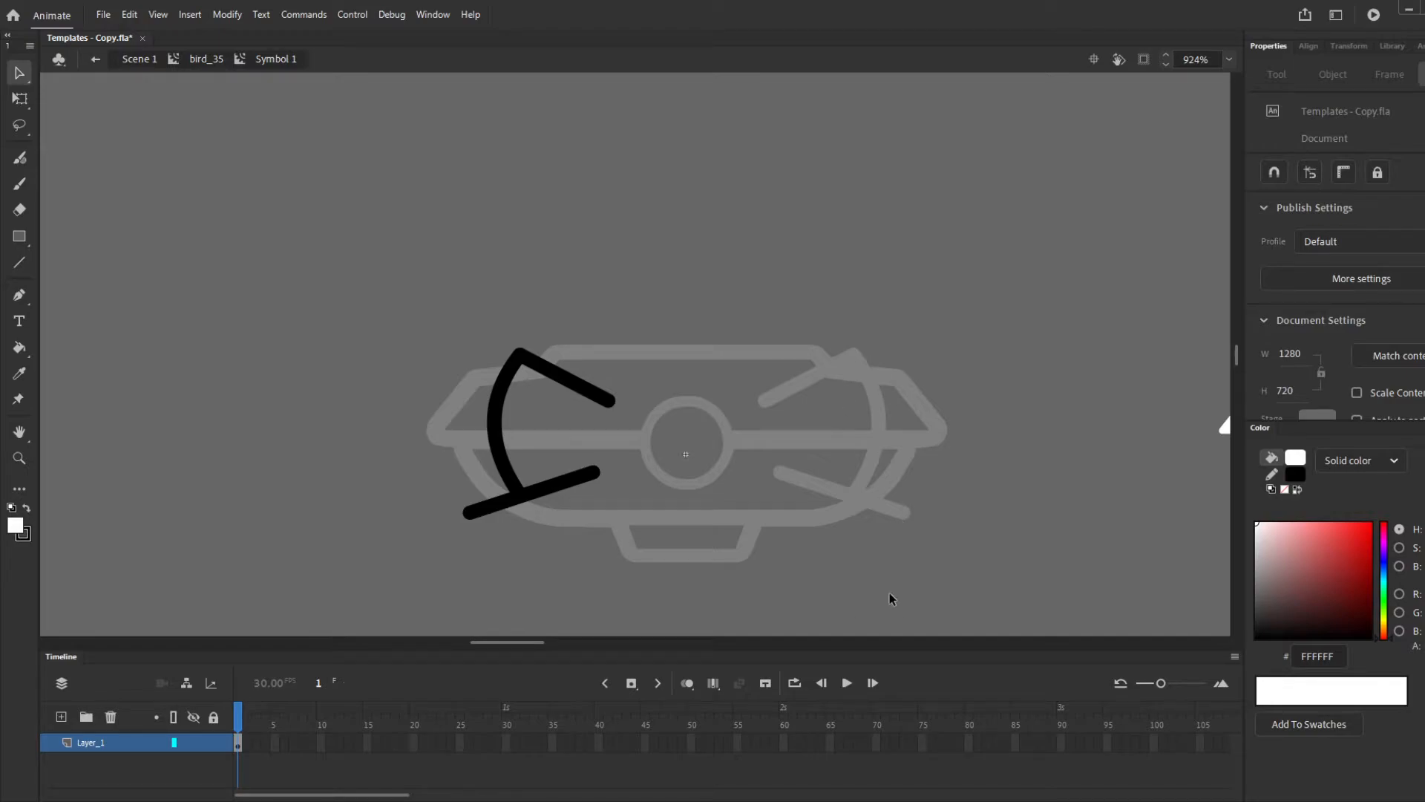
Return to bird_35, lower the fill opacity of the original saucer outline on Layer_2, and reopen the left mirrored symbol for line drawing
{"action": "double_click", "coordinate": [889, 598]}
{"action": "left_click", "coordinate": [740, 513]}
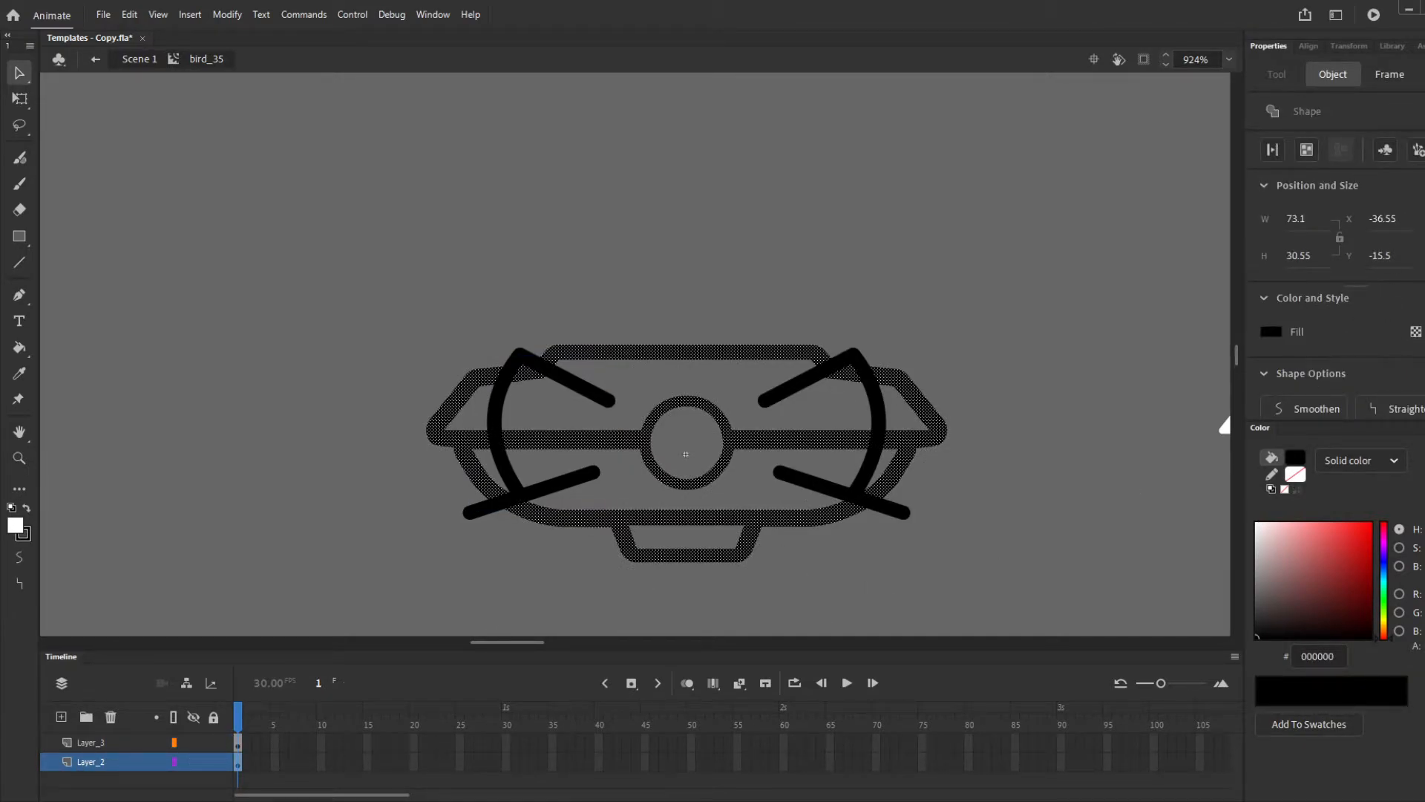
{"action": "left_click", "coordinate": [979, 431]}
{"action": "double_click", "coordinate": [520, 490]}
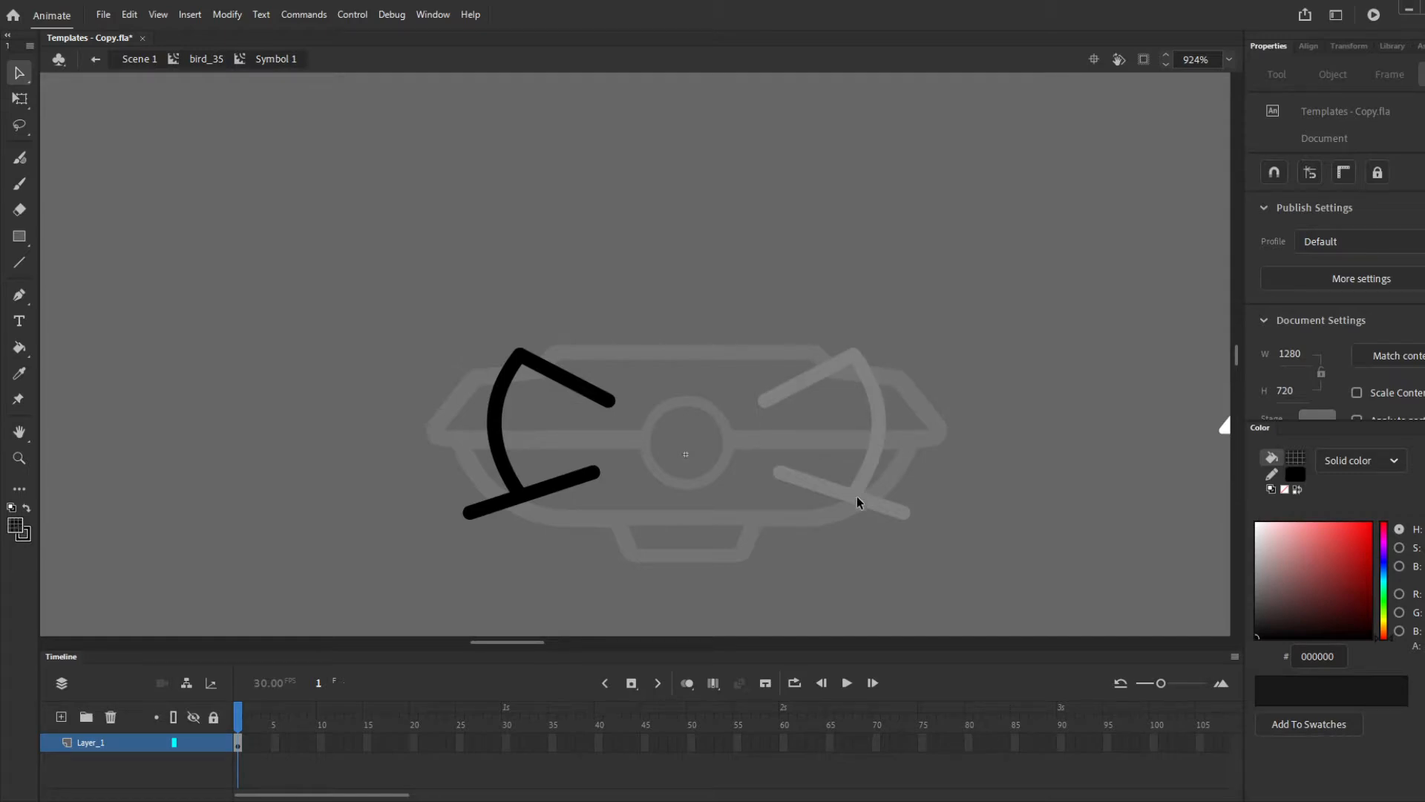
{"action": "key", "text": "n"}
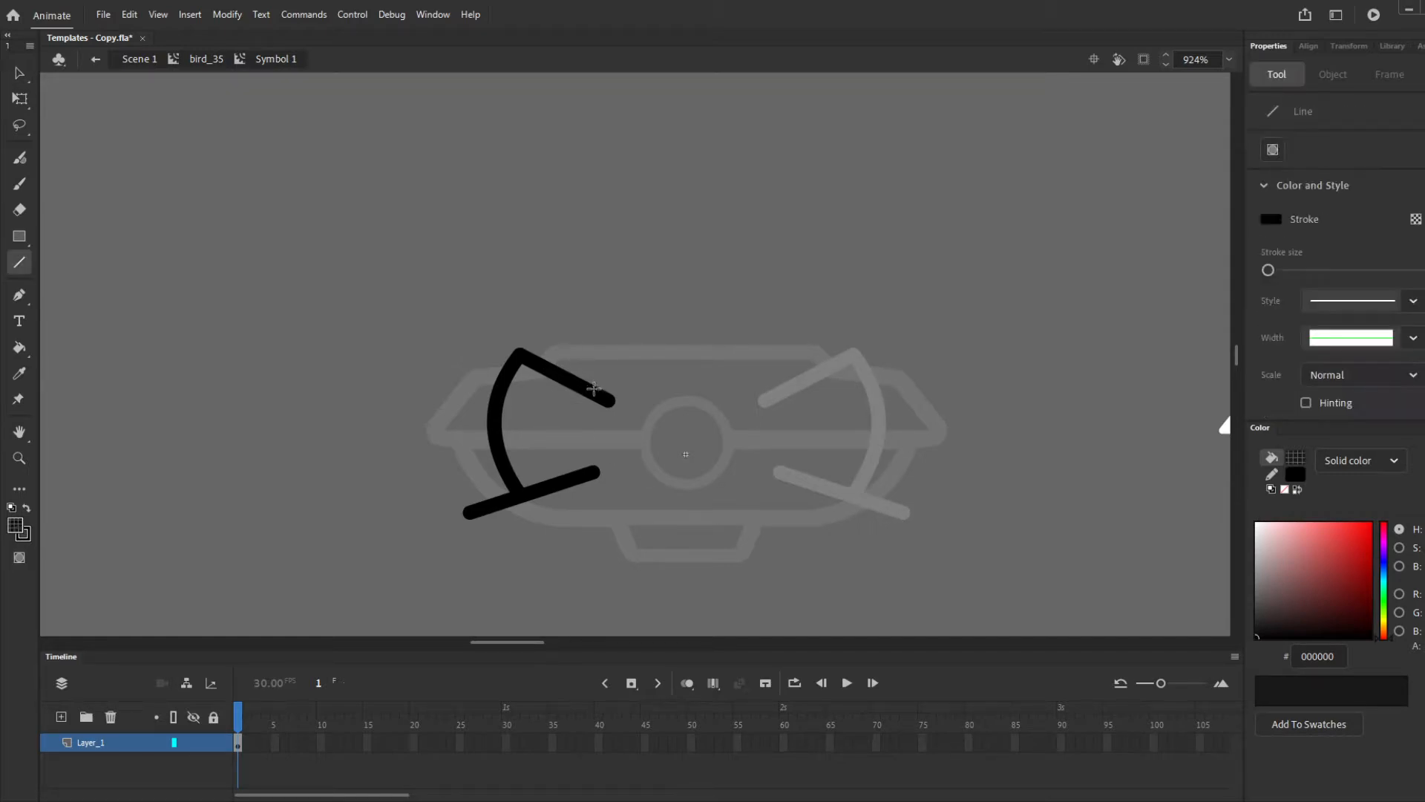
Draw an outer fin beyond the curved line, with a slanted upper line and an outward-bowed outer edge down to the lower line
{"action": "mouse_move", "coordinate": [497, 403]}
{"action": "left_mouse_down"}
{"action": "mouse_move", "coordinate": [425, 366]}
{"action": "mouse_move", "coordinate": [468, 514]}
{"action": "mouse_move", "coordinate": [438, 475]}
{"action": "left_mouse_up"}
{"action": "key", "text": "v"}
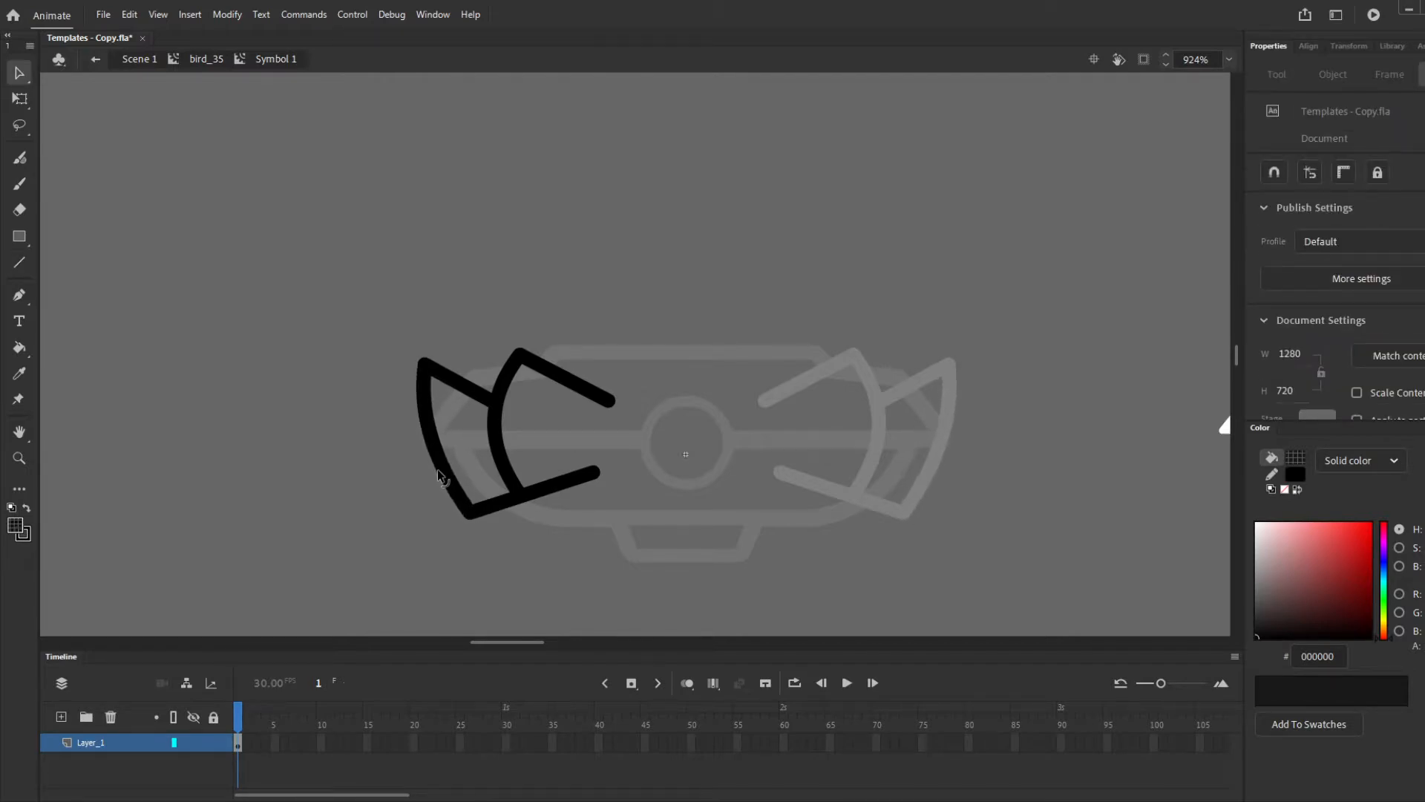
Draw a circle about 8.3 wide just under the lower slanted line and delete its fill, keeping only the thick stroke
{"action": "key", "text": "o"}
{"action": "mouse_move", "coordinate": [529, 498]}
{"action": "left_mouse_down"}
{"action": "mouse_move", "coordinate": [601, 572]}
{"action": "mouse_move", "coordinate": [584, 538]}
{"action": "left_mouse_up"}
{"action": "key", "text": "v"}
{"action": "left_click", "coordinate": [575, 549]}
{"action": "key", "text": "Delete"}
{"action": "left_click", "coordinate": [593, 544]}
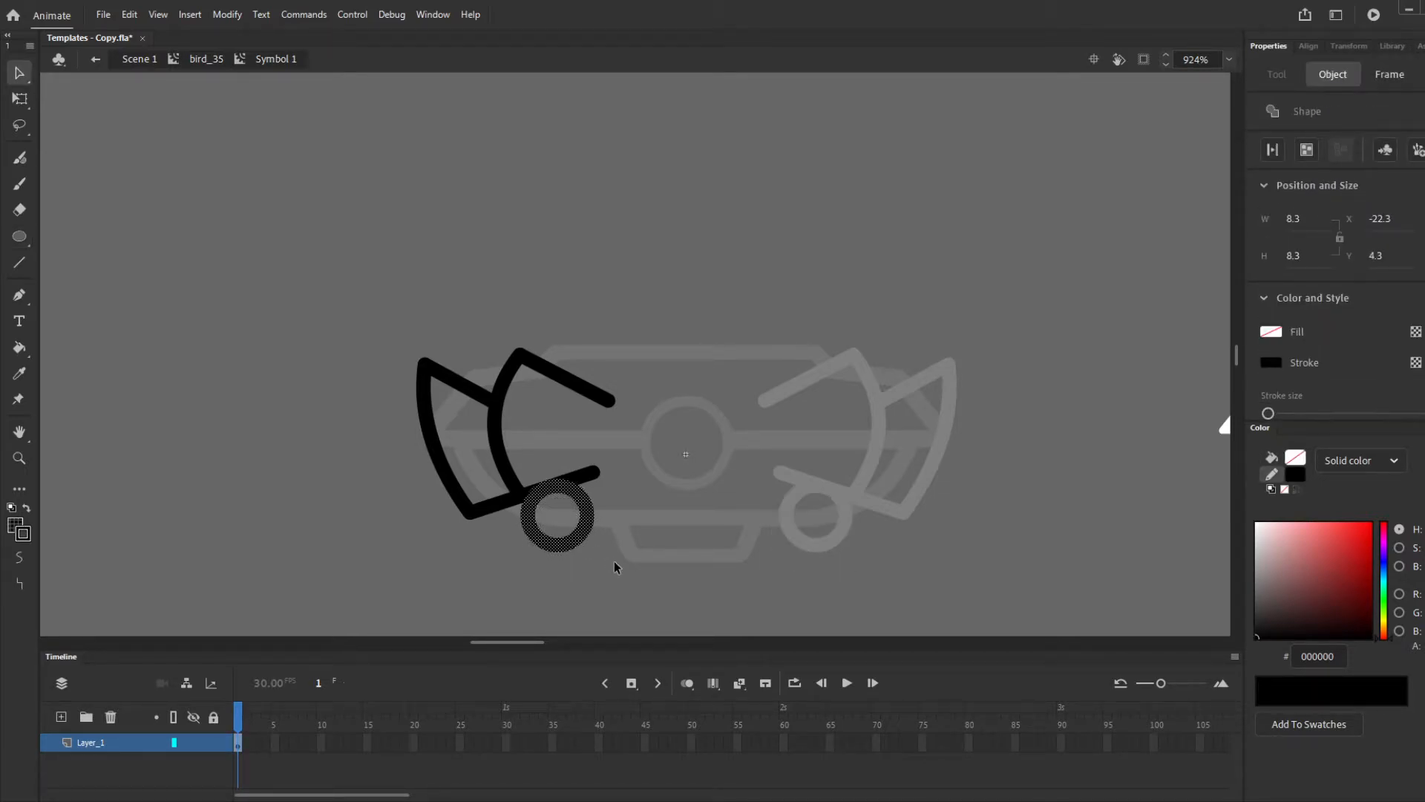
{"action": "left_click", "coordinate": [613, 559]}
{"action": "scroll", "coordinate": [634, 416], "scroll_direction": "up", "scroll_amount": 1}
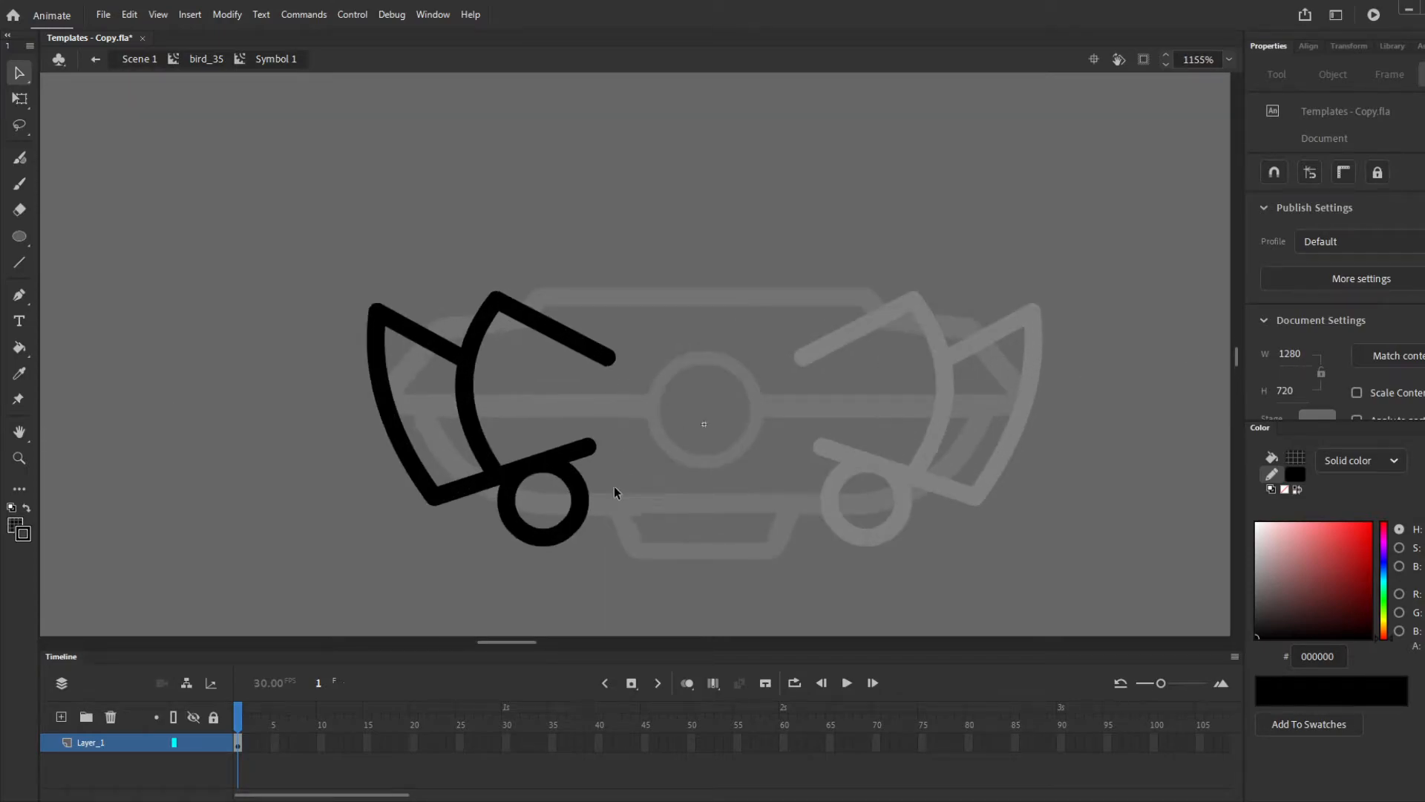
Draw a pointed, rounded lobe from the small circle to the lower line's inner end, and try a curve linking it to the upper line
{"action": "key", "text": "n"}
{"action": "mouse_move", "coordinate": [580, 512]}
{"action": "left_mouse_down"}
{"action": "mouse_move", "coordinate": [602, 399]}
{"action": "mouse_move", "coordinate": [659, 474]}
{"action": "mouse_move", "coordinate": [659, 485]}
{"action": "mouse_move", "coordinate": [605, 424]}
{"action": "mouse_move", "coordinate": [659, 493]}
{"action": "mouse_move", "coordinate": [653, 510]}
{"action": "mouse_move", "coordinate": [684, 454]}
{"action": "mouse_move", "coordinate": [697, 473]}
{"action": "mouse_move", "coordinate": [612, 439]}
{"action": "mouse_move", "coordinate": [592, 453]}
{"action": "mouse_move", "coordinate": [641, 458]}
{"action": "mouse_move", "coordinate": [681, 434]}
{"action": "mouse_move", "coordinate": [630, 445]}
{"action": "mouse_move", "coordinate": [610, 356]}
{"action": "mouse_move", "coordinate": [624, 406]}
{"action": "mouse_move", "coordinate": [666, 393]}
{"action": "mouse_move", "coordinate": [651, 333]}
{"action": "mouse_move", "coordinate": [682, 332]}
{"action": "mouse_move", "coordinate": [689, 431]}
{"action": "left_mouse_up"}
{"action": "key", "text": "v"}
{"action": "key", "text": "n"}
{"action": "key", "text": "v"}
{"action": "key", "text": "ctrl+z"}
{"action": "key", "text": "ctrl+z"}
{"action": "key", "text": "ctrl+z"}
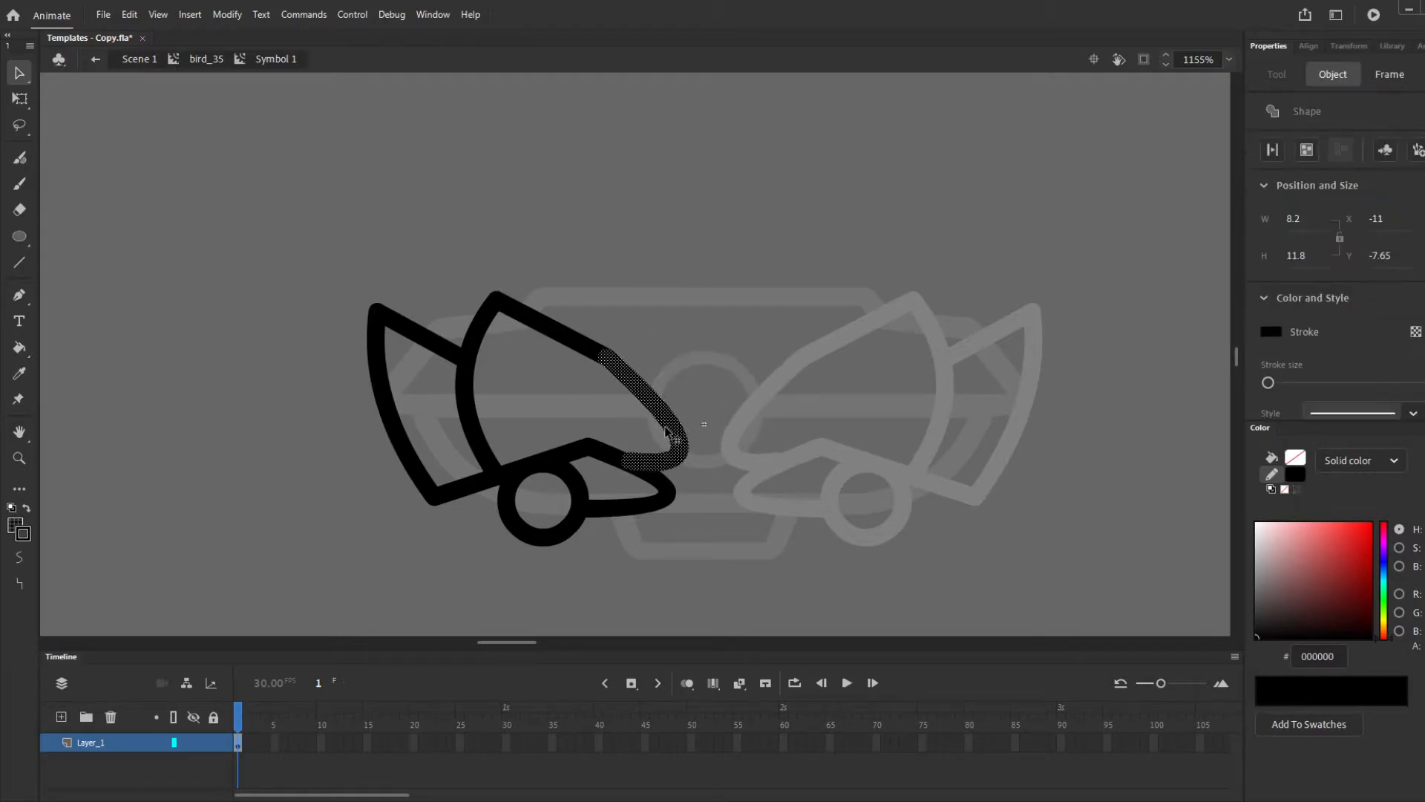
Remove the linking curve and draw a shallow dome arc from the upper slanted line to the mirror axis
{"action": "key", "text": "n"}
{"action": "scroll", "coordinate": [605, 373], "scroll_direction": "down", "scroll_amount": 1}
{"action": "scroll", "coordinate": [605, 372], "scroll_direction": "up", "scroll_amount": 2}
{"action": "left_click_drag", "start_coordinate": [566, 353], "coordinate": [694, 281]}
{"action": "key", "text": "v"}
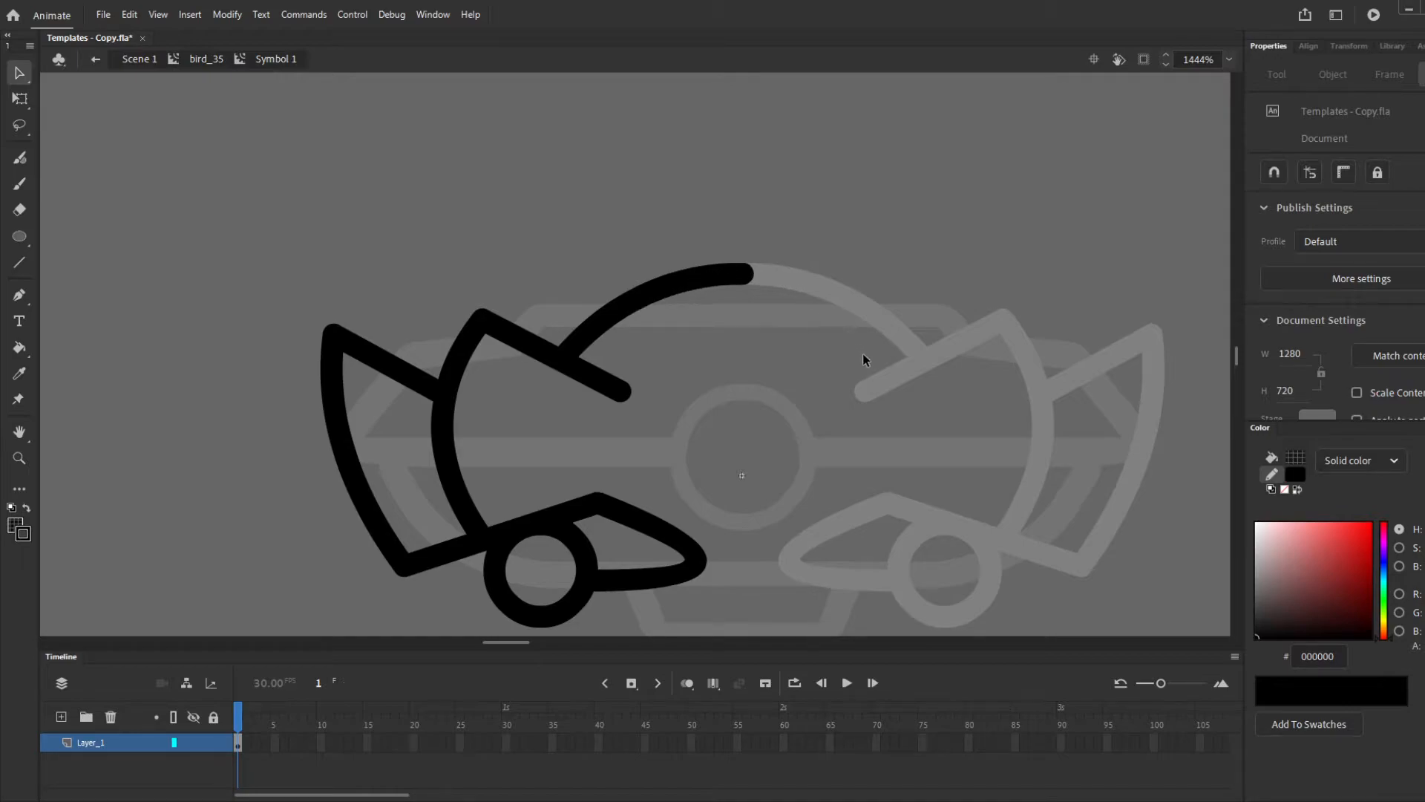
{"action": "left_click_drag", "start_coordinate": [744, 274], "coordinate": [739, 322]}
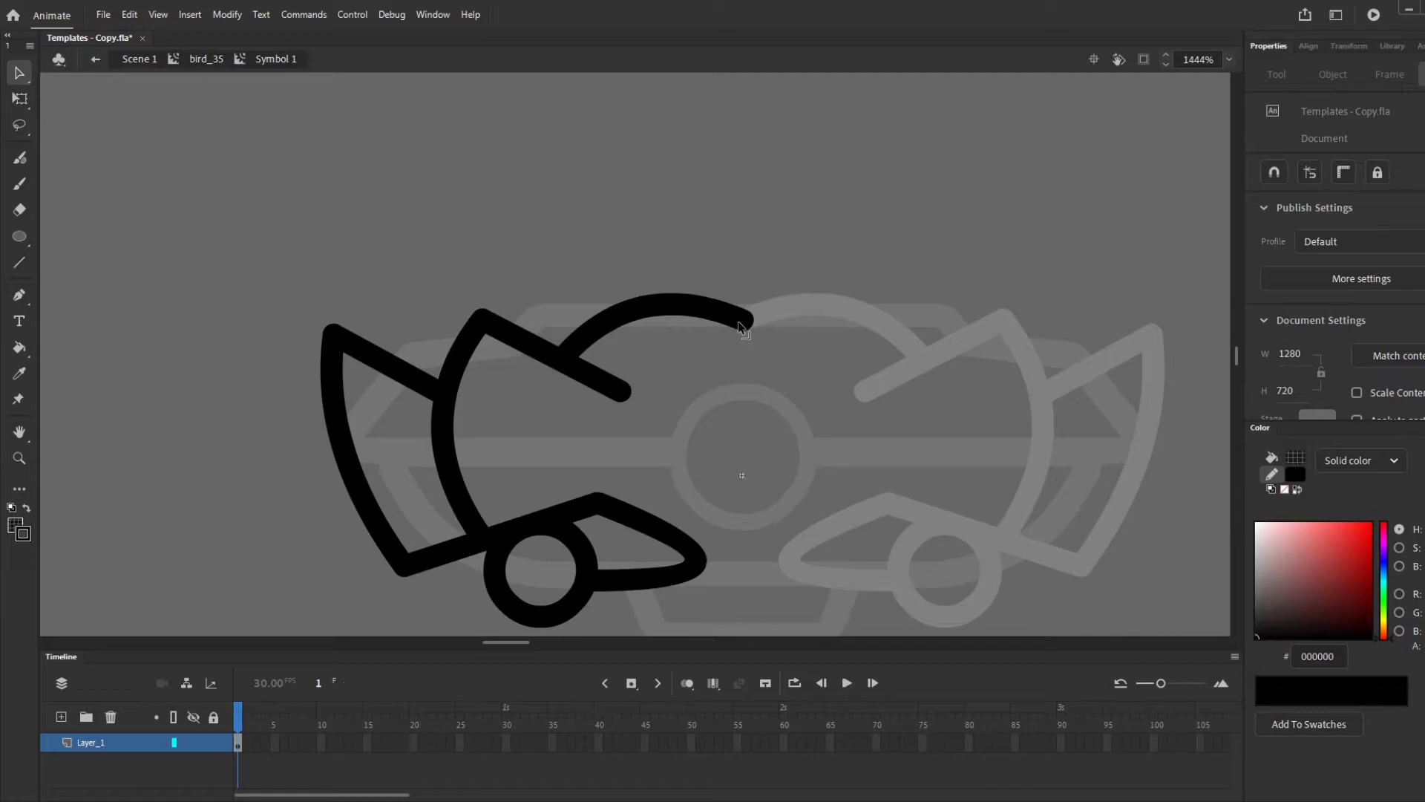
{"action": "left_click_drag", "start_coordinate": [643, 304], "coordinate": [642, 328]}
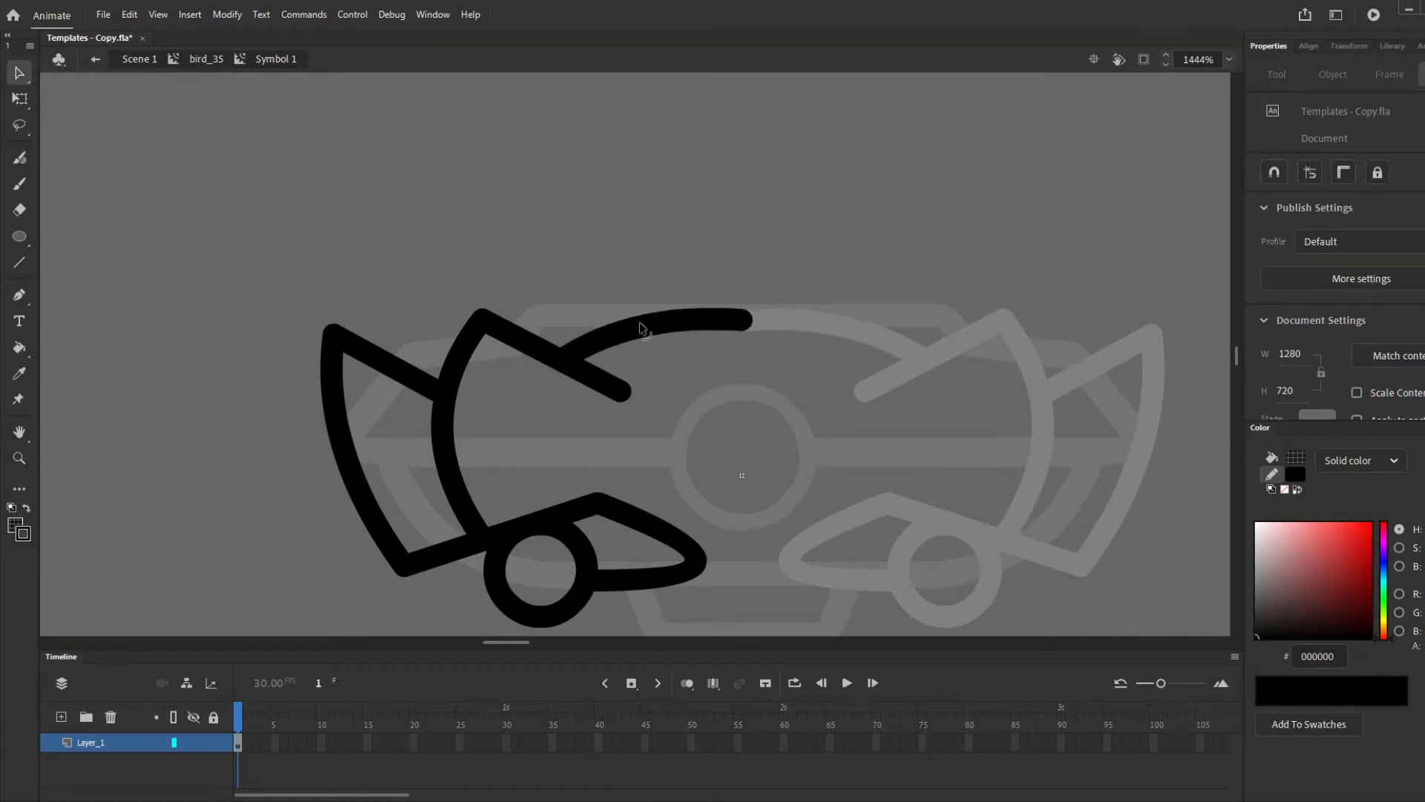
{"action": "left_click", "coordinate": [741, 320]}
{"action": "left_click", "coordinate": [691, 445]}
{"action": "scroll", "coordinate": [688, 413], "scroll_direction": "down", "scroll_amount": 2}
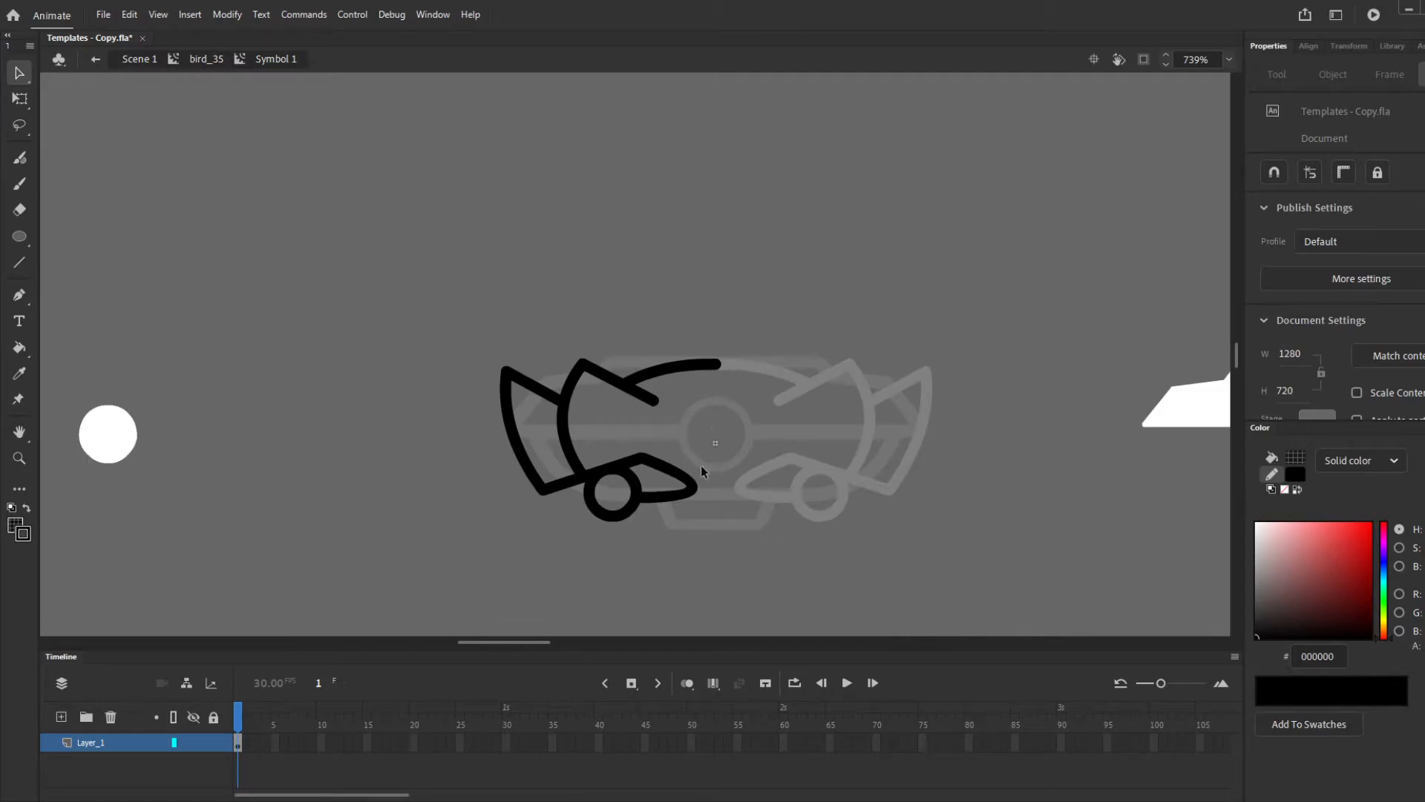
Draw a line from the lobe's upper corner to the upper slanted line and bend it outwards into a curve
{"action": "scroll", "coordinate": [605, 443], "scroll_direction": "up", "scroll_amount": 2}
{"action": "key", "text": "n"}
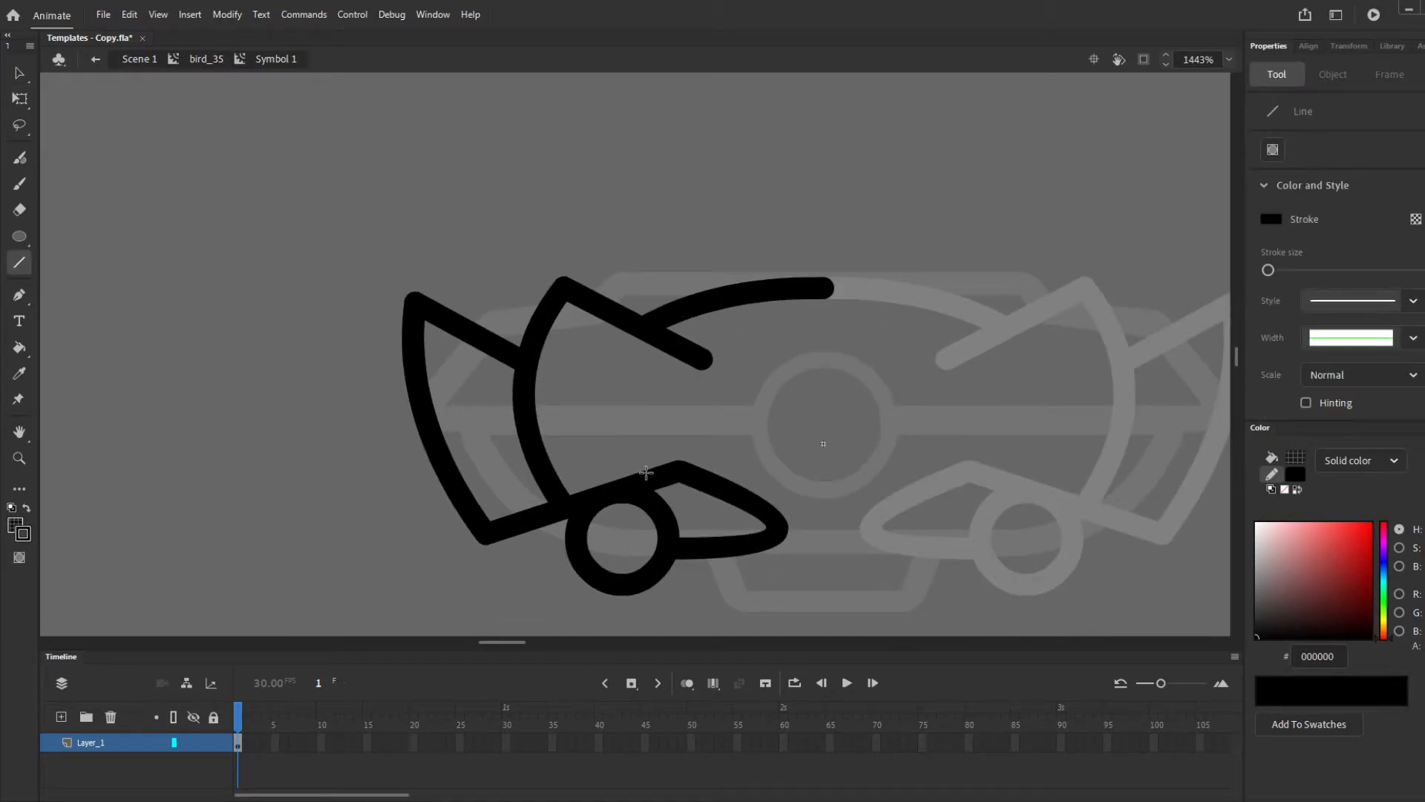
{"action": "left_click_drag", "start_coordinate": [682, 468], "coordinate": [688, 362]}
{"action": "key", "text": "v"}
{"action": "left_click_drag", "start_coordinate": [681, 424], "coordinate": [652, 424]}
{"action": "scroll", "coordinate": [625, 425], "scroll_direction": "down", "scroll_amount": 1}
{"action": "scroll", "coordinate": [679, 415], "scroll_direction": "up", "scroll_amount": 1}
Try to reshape the middle curved line by pulling a point on it towards the saucer's centre
{"action": "left_click_drag", "start_coordinate": [493, 376], "coordinate": [542, 386]}
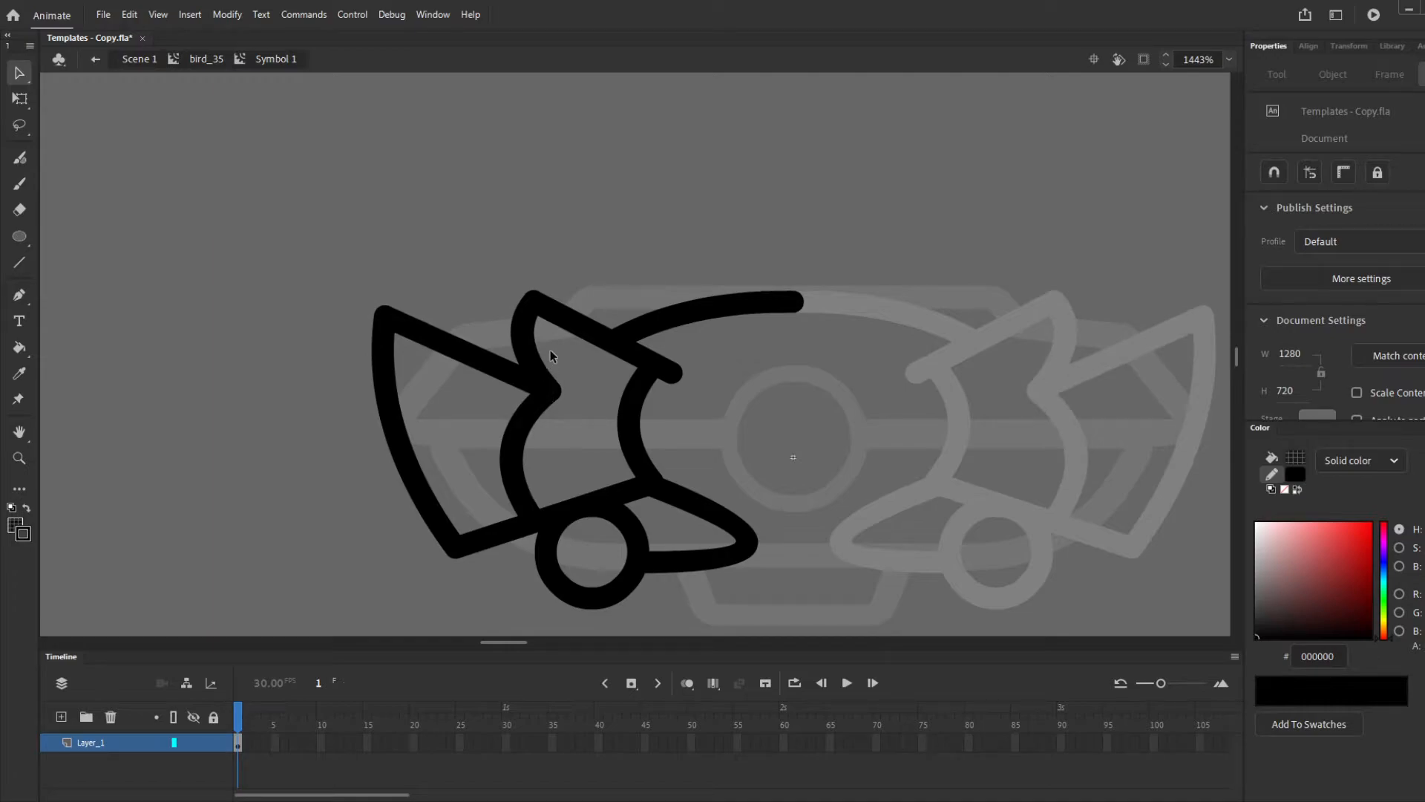
{"action": "key", "text": "ctrl+z"}
{"action": "left_click", "coordinate": [475, 367]}
{"action": "left_click", "coordinate": [513, 398]}
{"action": "left_click", "coordinate": [496, 369]}
{"action": "left_click", "coordinate": [536, 382]}
Move the inner curve's lower end onto the corner where the lower slanted line meets the lobe
{"action": "scroll", "coordinate": [649, 407], "scroll_direction": "down", "scroll_amount": 1}
{"action": "scroll", "coordinate": [677, 441], "scroll_direction": "up", "scroll_amount": 3}
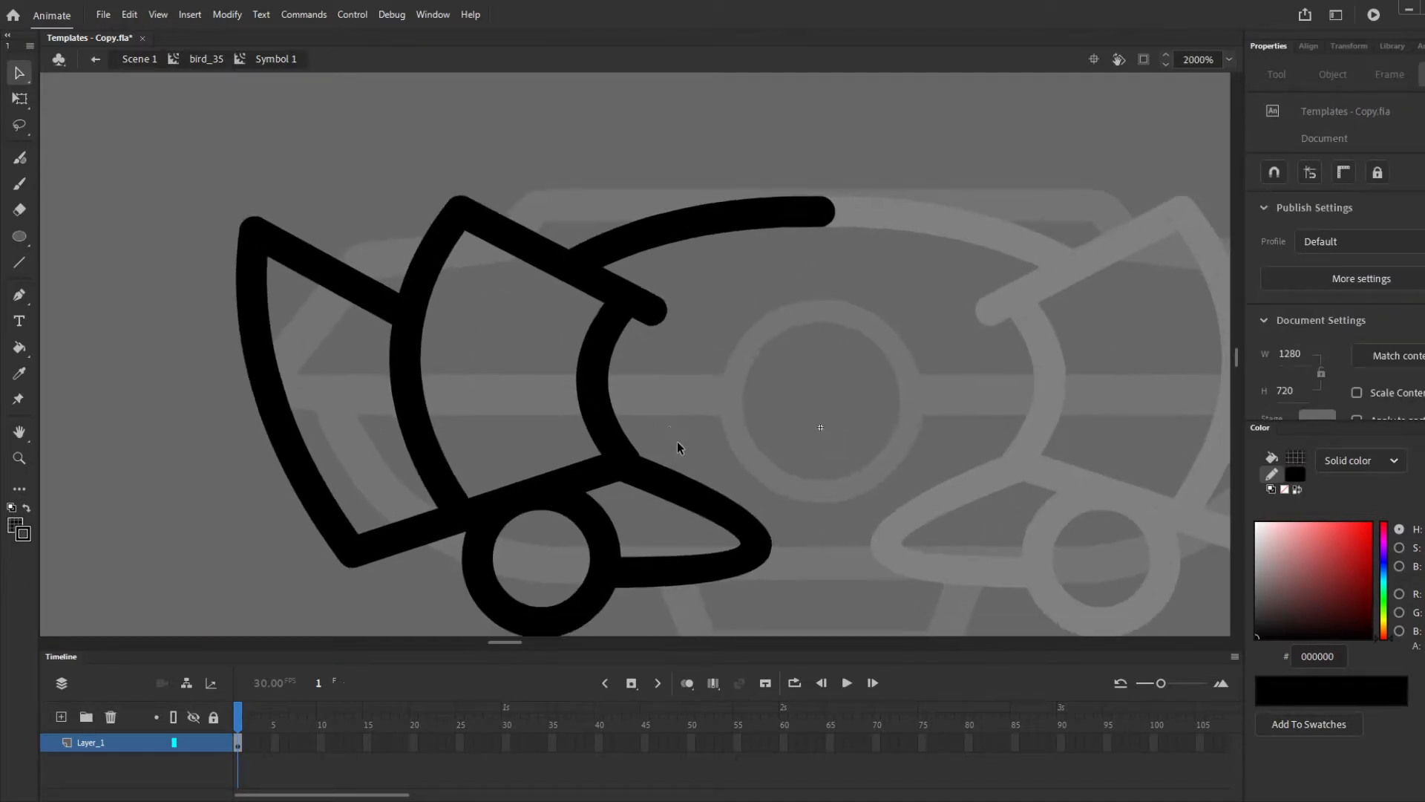
{"action": "left_click_drag", "start_coordinate": [635, 461], "coordinate": [625, 456]}
Try to lengthen the upper slanted line with an added line and by scaling its end segment with Free Transform
{"action": "key", "text": "n"}
{"action": "left_click_drag", "start_coordinate": [653, 311], "coordinate": [711, 358]}
{"action": "key", "text": "ctrl+z"}
{"action": "key", "text": "v"}
{"action": "left_click", "coordinate": [658, 311]}
{"action": "left_click", "coordinate": [671, 320]}
{"action": "left_click", "coordinate": [659, 319]}
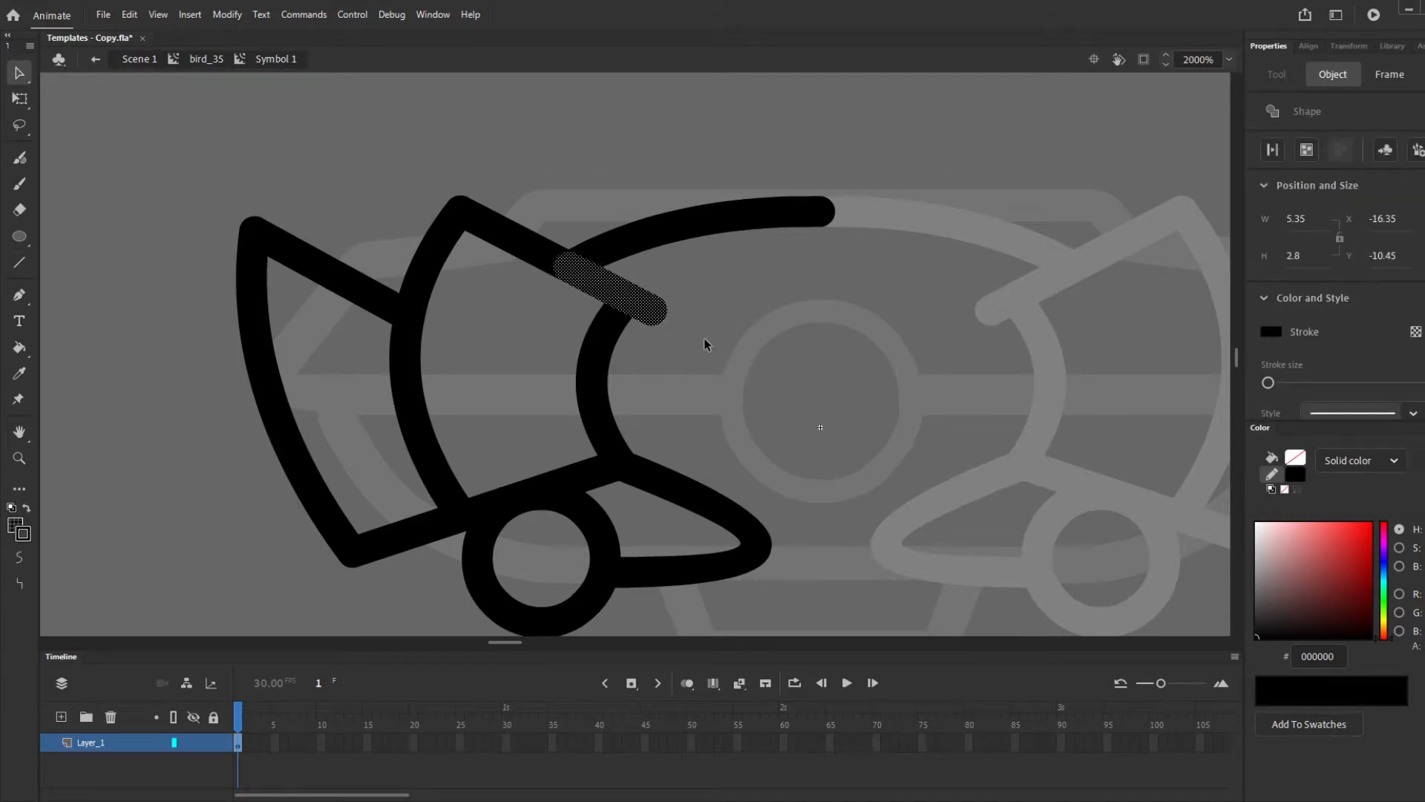
{"action": "key", "text": "q"}
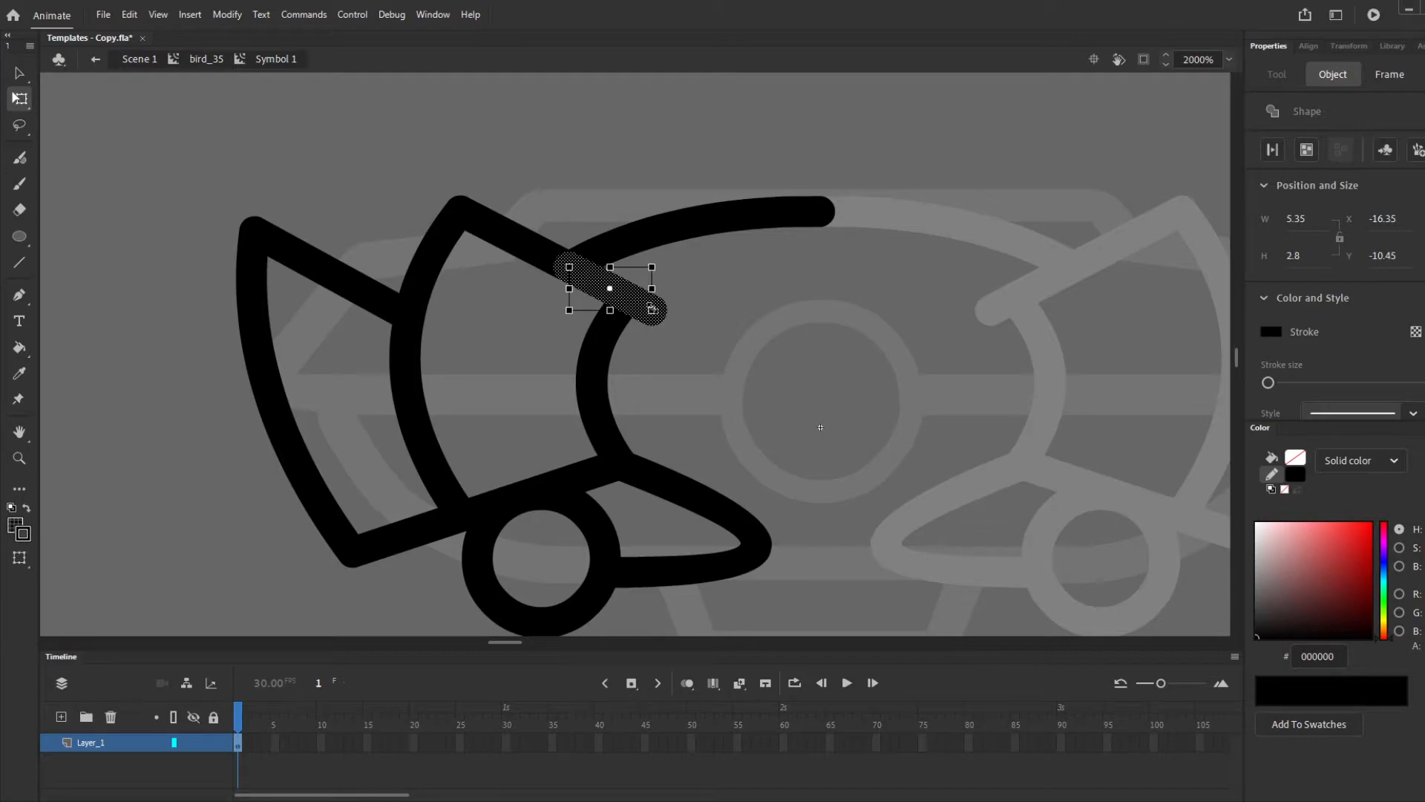
{"action": "mouse_move", "coordinate": [654, 310]}
{"action": "left_mouse_down"}
{"action": "mouse_move", "coordinate": [776, 403]}
{"action": "mouse_move", "coordinate": [804, 457]}
{"action": "mouse_move", "coordinate": [931, 492]}
{"action": "mouse_move", "coordinate": [947, 302]}
{"action": "mouse_move", "coordinate": [875, 446]}
{"action": "mouse_move", "coordinate": [944, 448]}
{"action": "left_mouse_up"}
{"action": "key", "text": "ctrl+z"}
{"action": "key", "text": "Delete"}
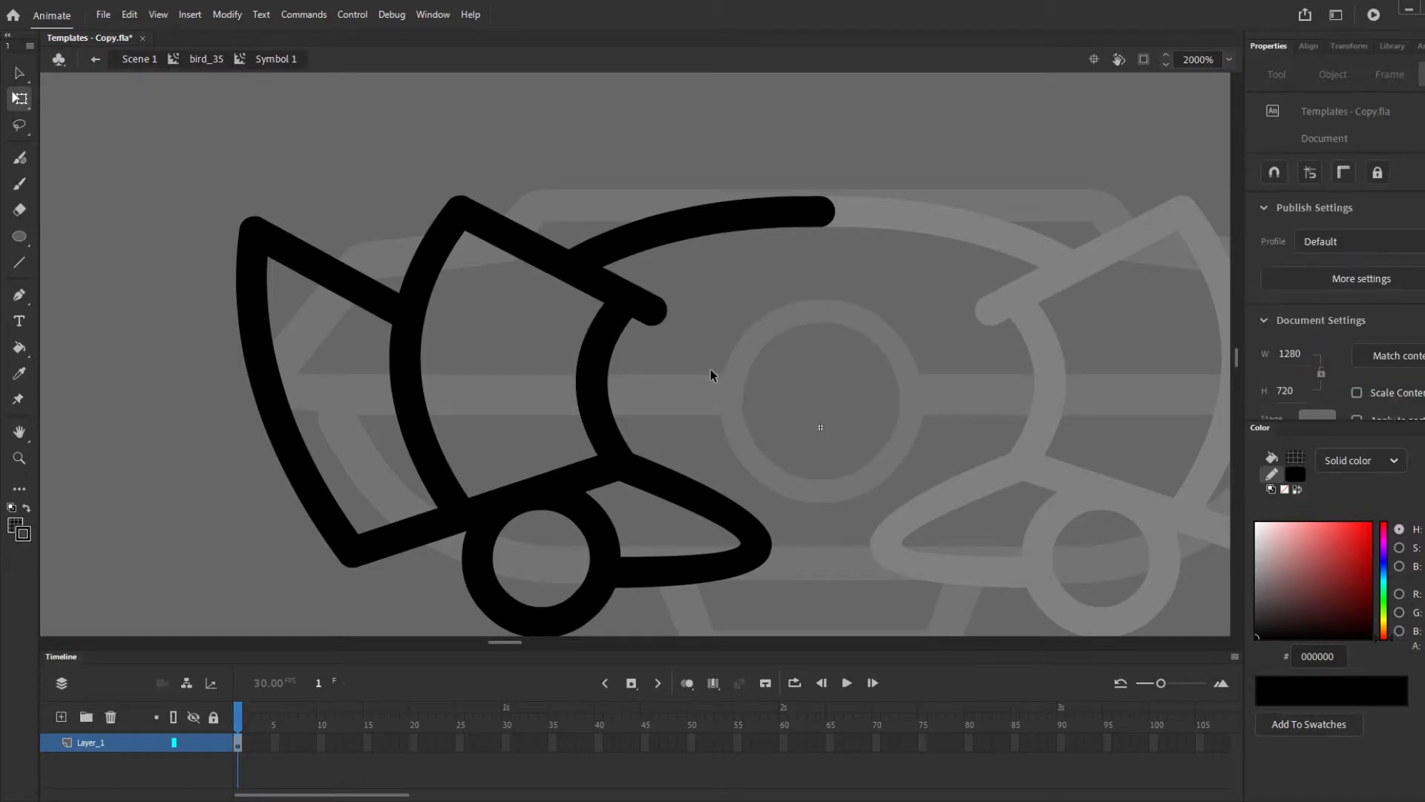
Try a rectangle and a short vertical line between the upper slanted line's end and the saucer's centre
{"action": "key", "text": "r"}
{"action": "left_click_drag", "start_coordinate": [744, 393], "coordinate": [644, 297]}
{"action": "key", "text": "ctrl+z"}
{"action": "key", "text": "n"}
{"action": "left_click_drag", "start_coordinate": [772, 410], "coordinate": [772, 325]}
{"action": "key", "text": "v"}
{"action": "key", "text": "ctrl+z"}
Extend the upper slanted line straight to the mirror axis, keeping it unbent so the two halves form a V
{"action": "key", "text": "n"}
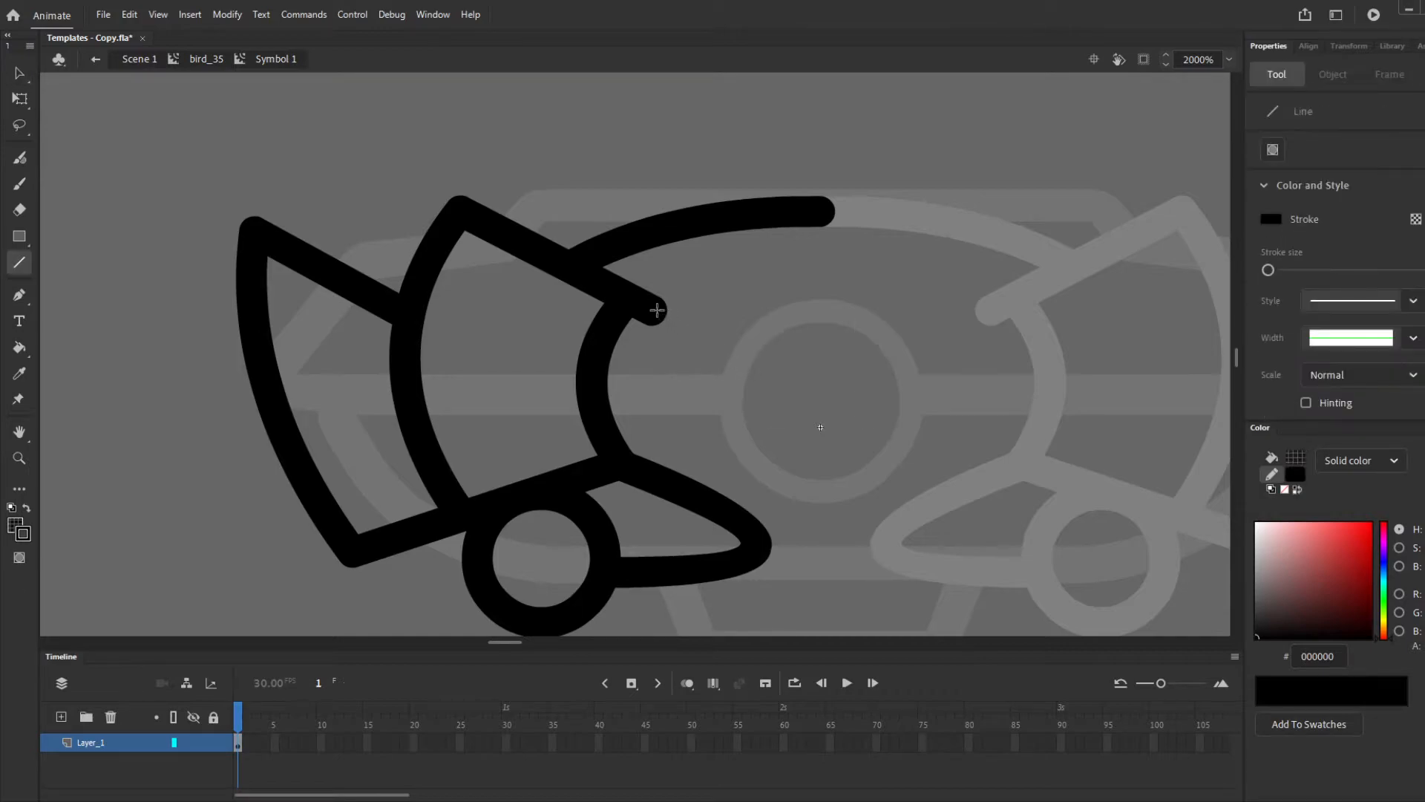
{"action": "mouse_move", "coordinate": [648, 311]}
{"action": "left_mouse_down"}
{"action": "mouse_move", "coordinate": [795, 371]}
{"action": "mouse_move", "coordinate": [821, 403]}
{"action": "left_mouse_up"}
{"action": "key", "text": "v"}
{"action": "mouse_move", "coordinate": [751, 359]}
{"action": "left_mouse_down"}
{"action": "mouse_move", "coordinate": [764, 311]}
{"action": "mouse_move", "coordinate": [732, 398]}
{"action": "left_mouse_up"}
{"action": "key", "text": "ctrl+z"}
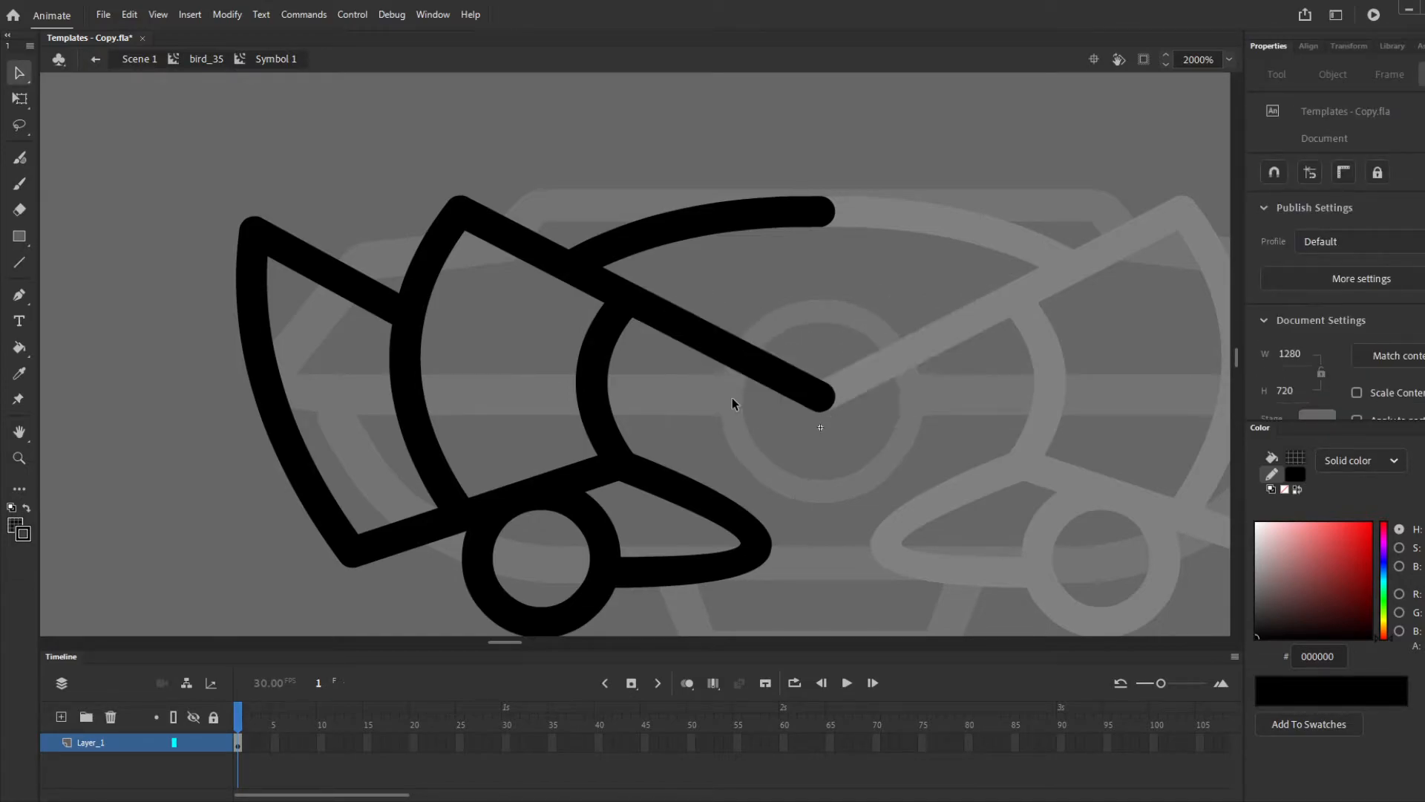
{"action": "key", "text": "n"}
{"action": "scroll", "coordinate": [732, 398], "scroll_direction": "down", "scroll_amount": 2}
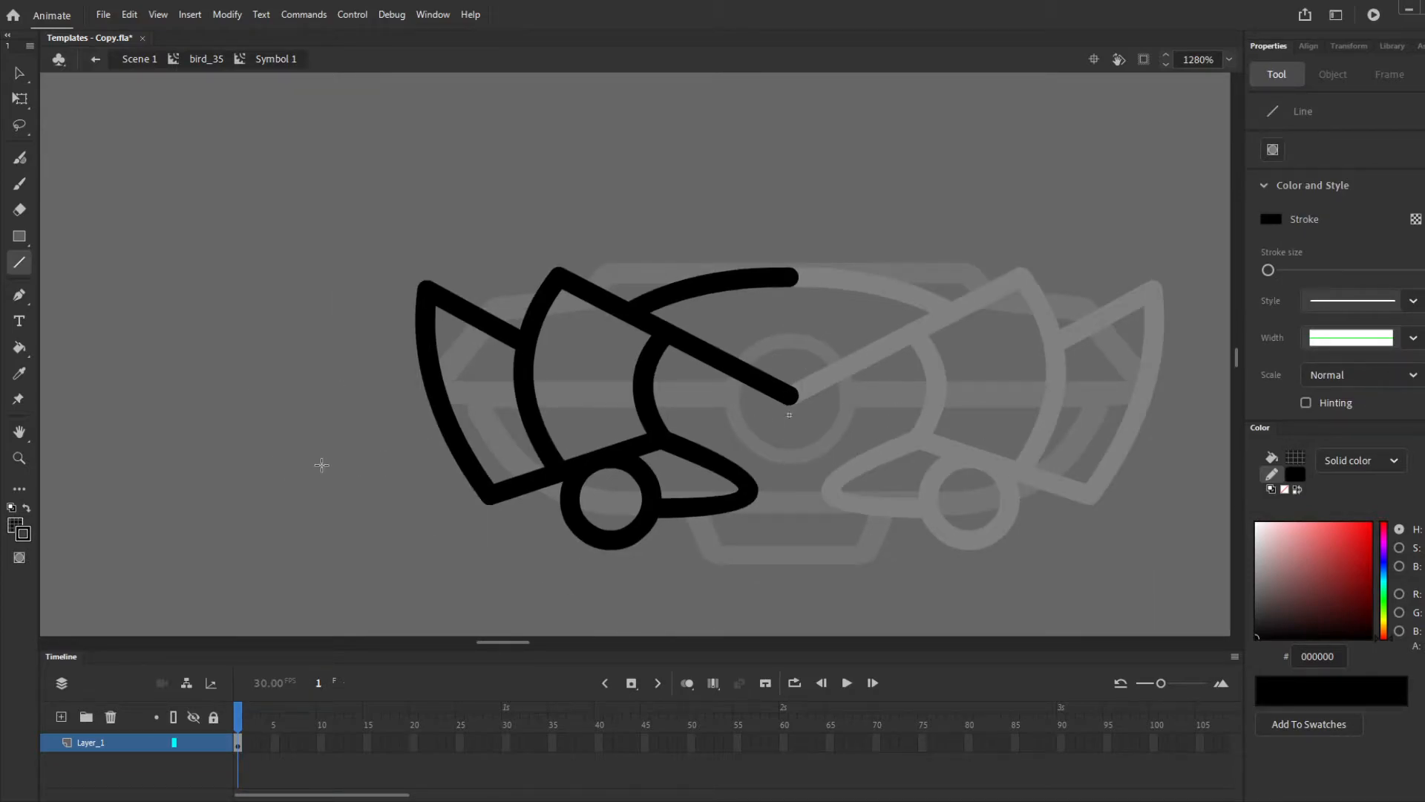
Return to bird_35, draw a stroke-only circle about 12.5 wide, and centre it horizontally and vertically on the stage
{"action": "key", "text": "v"}
{"action": "double_click", "coordinate": [296, 446]}
{"action": "left_click_drag", "start_coordinate": [207, 339], "coordinate": [347, 478]}
{"action": "key", "text": "v"}
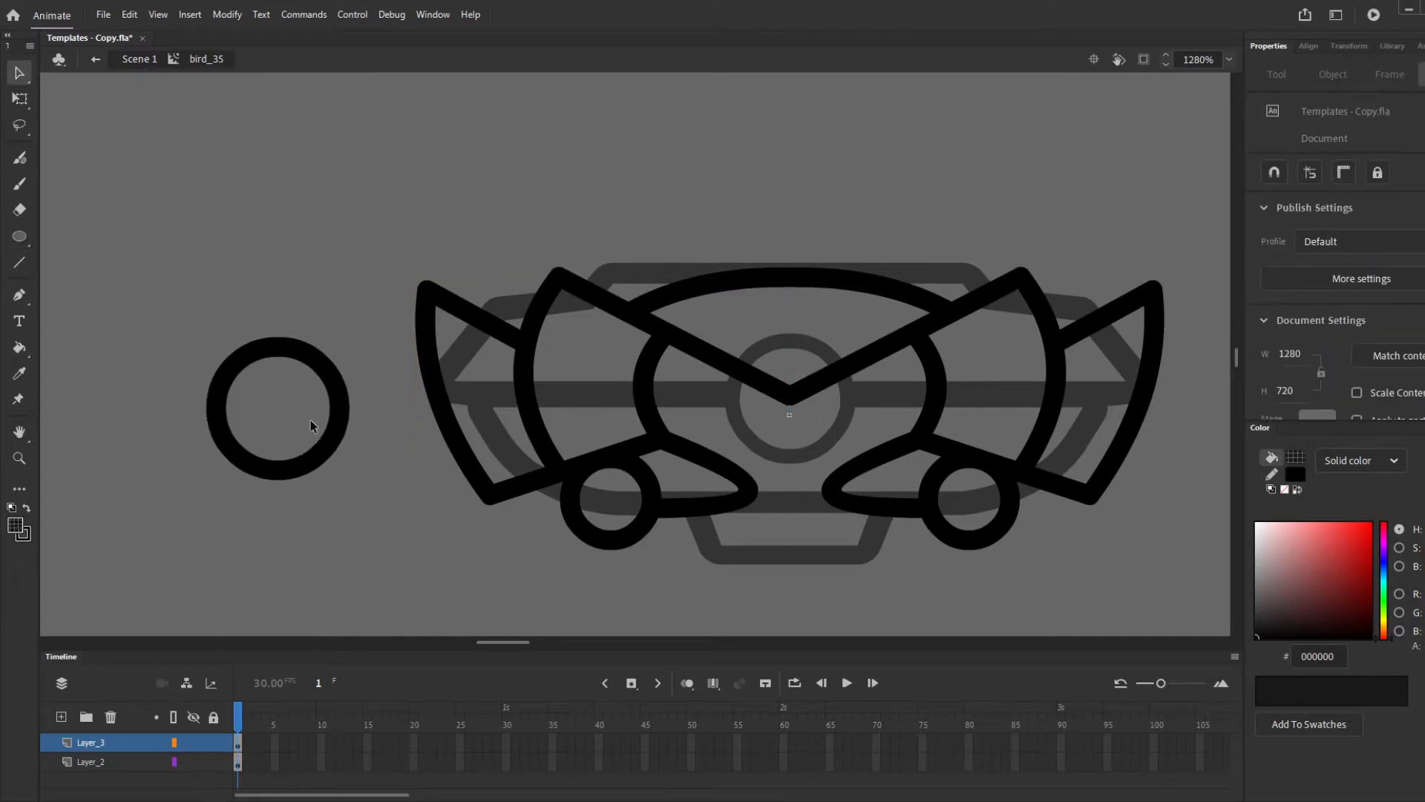
{"action": "left_click", "coordinate": [332, 425]}
{"action": "key", "text": "ctrl+alt+2"}
{"action": "key", "text": "ctrl+alt+5"}
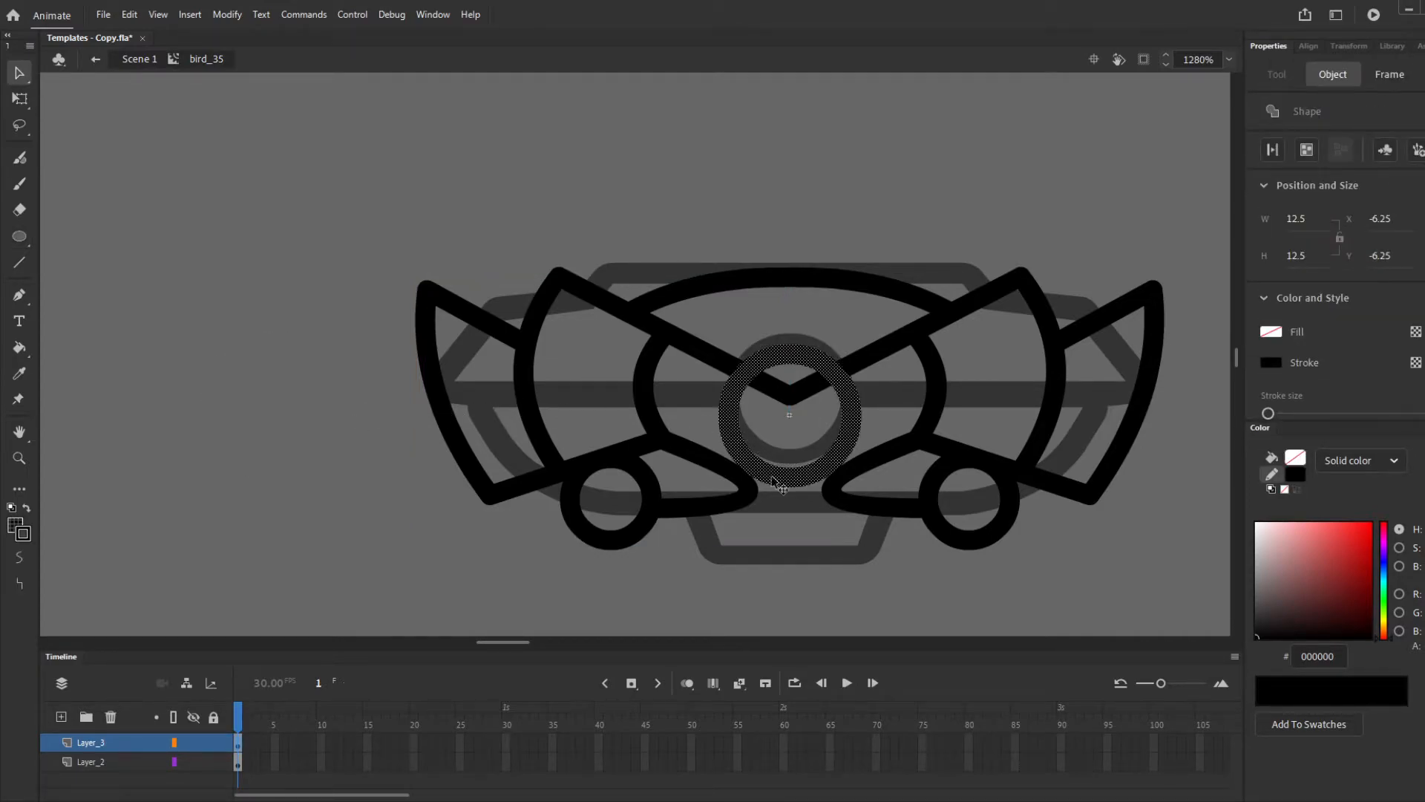
Move the central circle straight up so that it surrounds the tip of the V
{"action": "left_click", "coordinate": [1309, 46]}
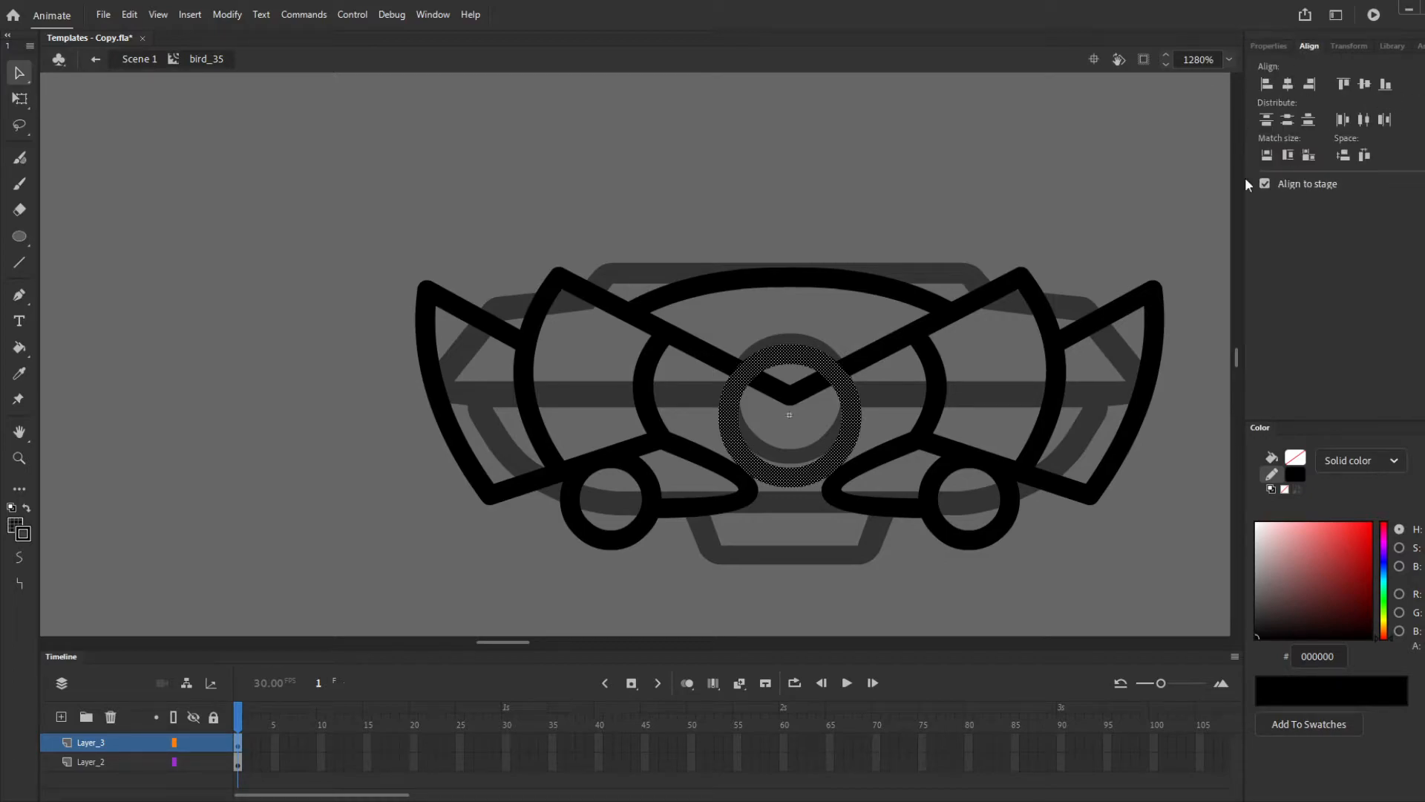
{"action": "scroll", "coordinate": [853, 389], "scroll_direction": "up", "scroll_amount": 2}
{"action": "left_click_drag", "start_coordinate": [764, 341], "coordinate": [762, 306]}
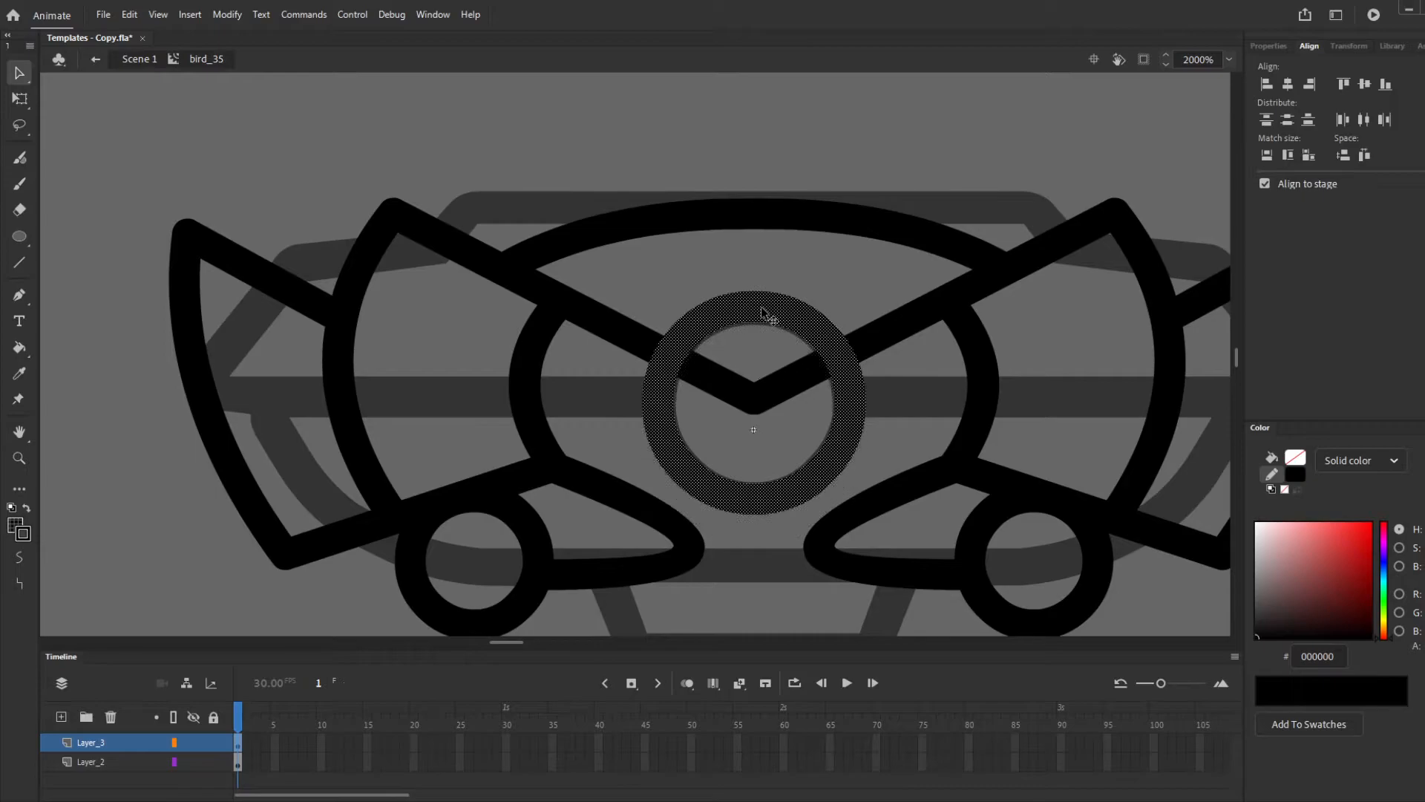
{"action": "left_click", "coordinate": [944, 401]}
In the left mirrored symbol, delete the part of the slanted line inside the central circle, then return to bird_35
{"action": "left_click", "coordinate": [741, 389]}
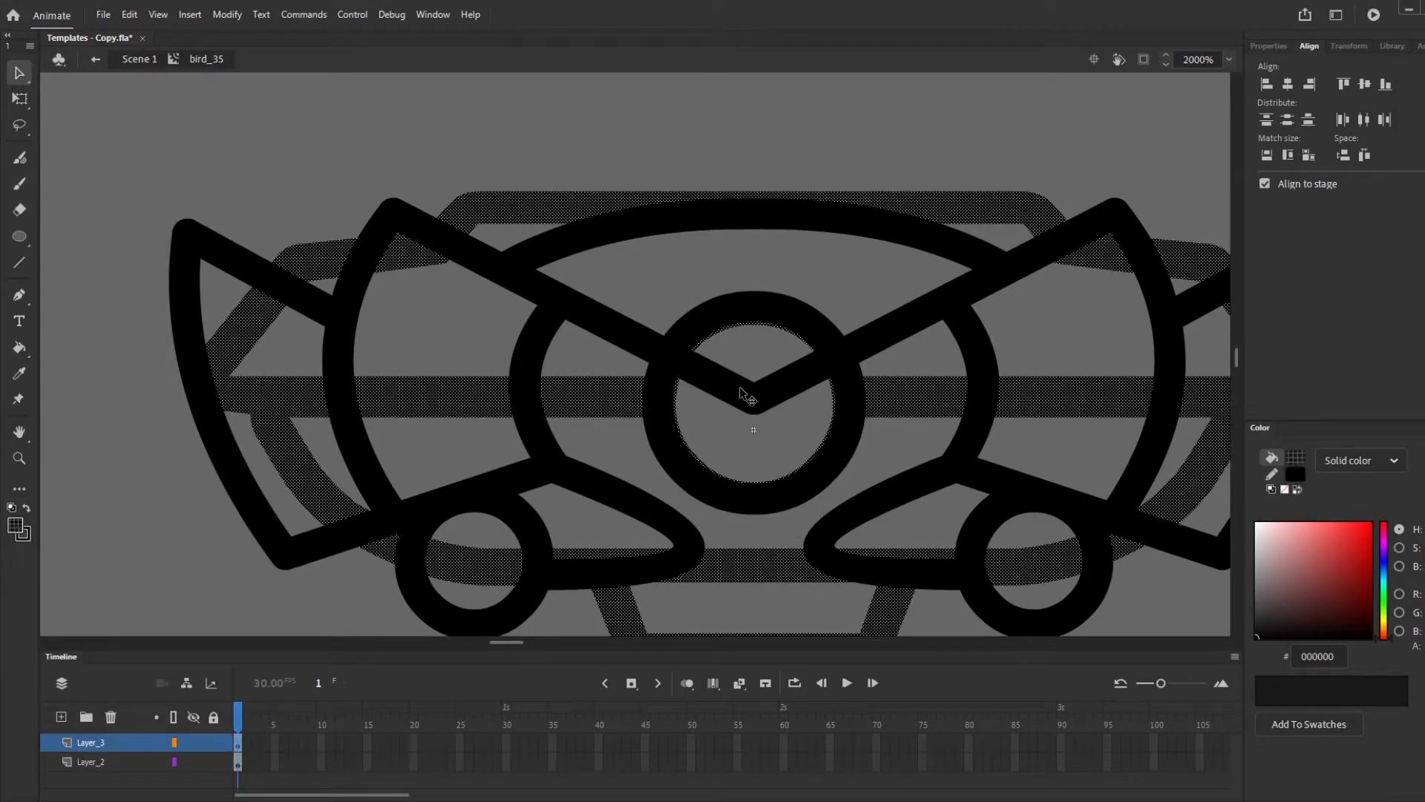
{"action": "double_click", "coordinate": [640, 331]}
{"action": "left_click_drag", "start_coordinate": [778, 426], "coordinate": [660, 323]}
{"action": "key", "text": "Delete"}
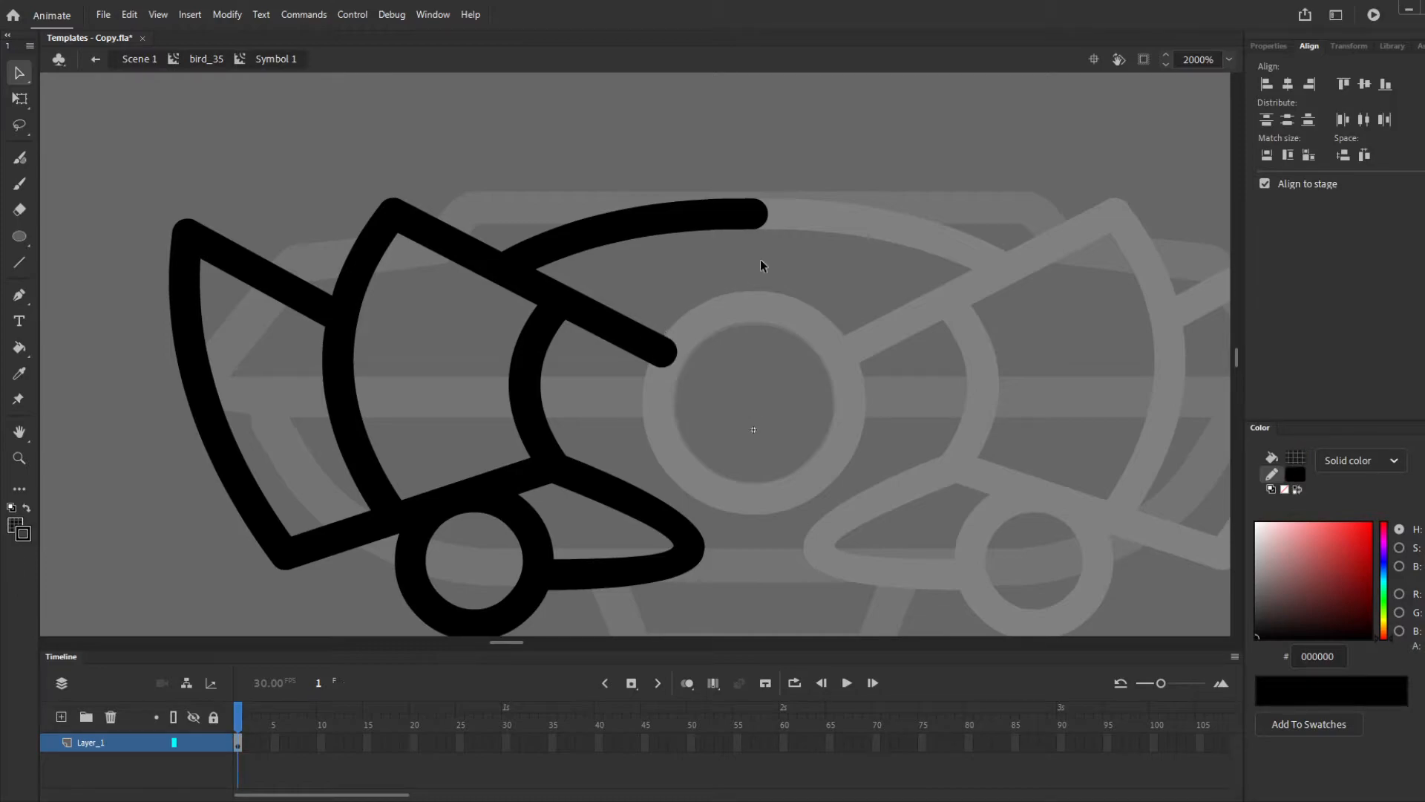
{"action": "double_click", "coordinate": [758, 261]}
{"action": "scroll", "coordinate": [760, 260], "scroll_direction": "down", "scroll_amount": 3}
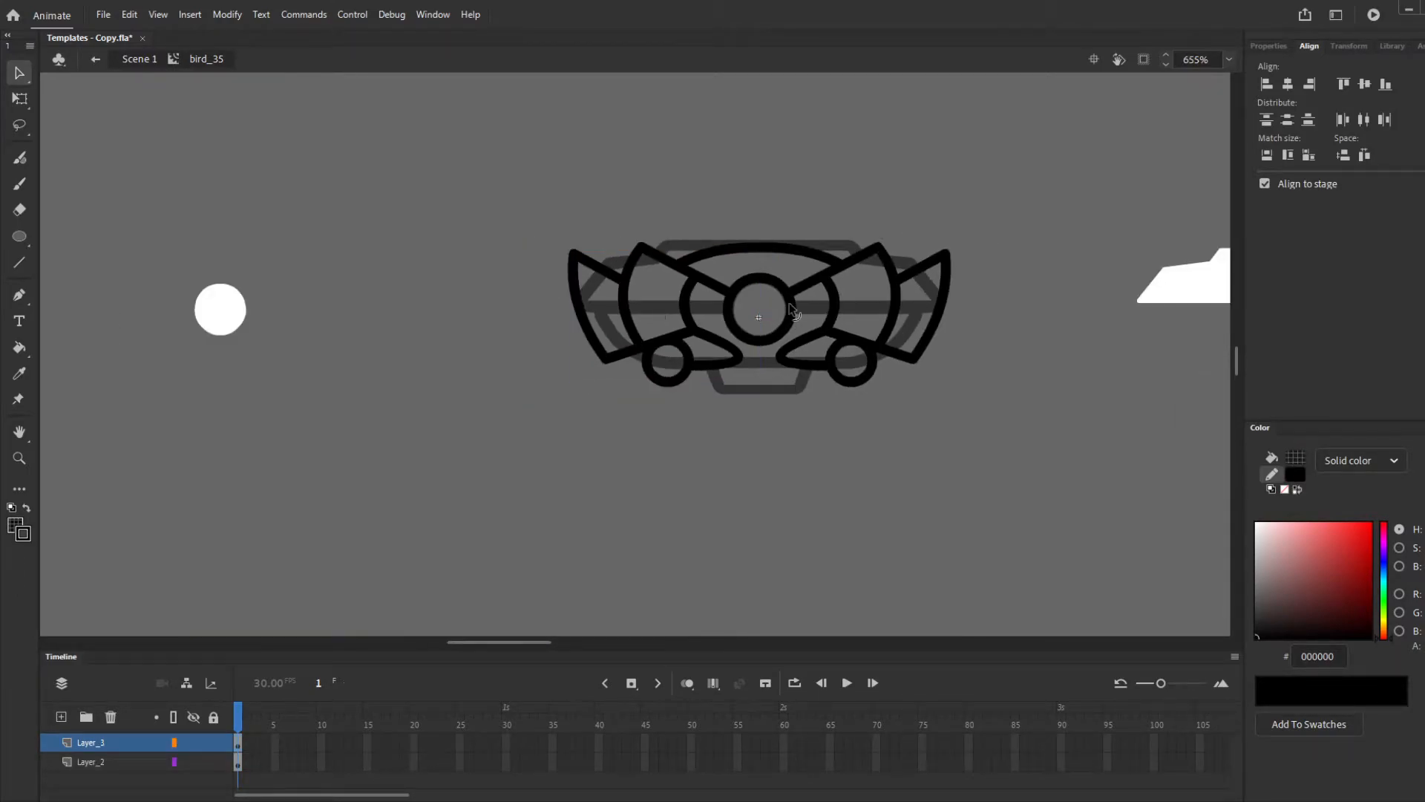
Lower the fill opacity of the original saucer outline on Layer_2 further
{"action": "scroll", "coordinate": [791, 310], "scroll_direction": "up", "scroll_amount": 2}
{"action": "left_click", "coordinate": [742, 416]}
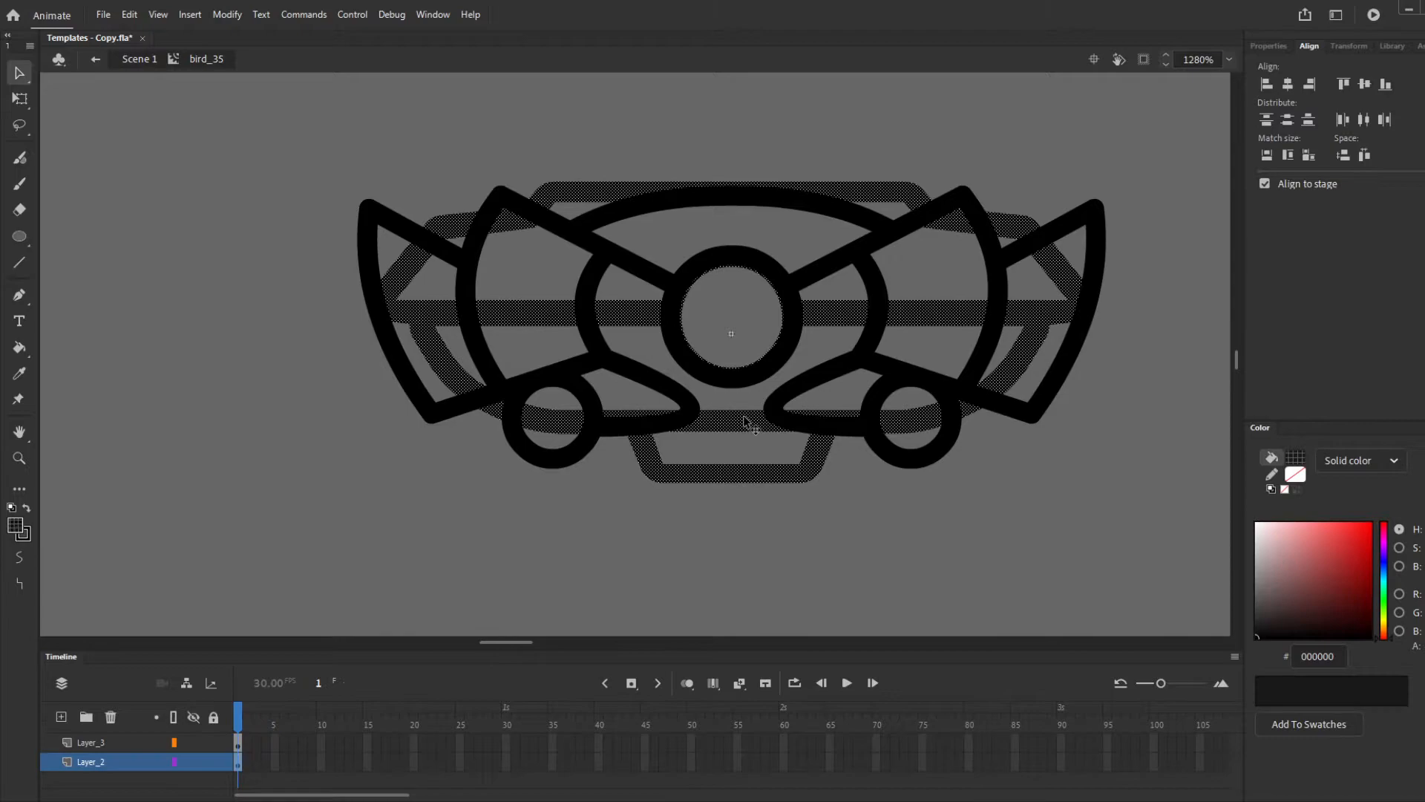
{"action": "left_click", "coordinate": [1268, 46]}
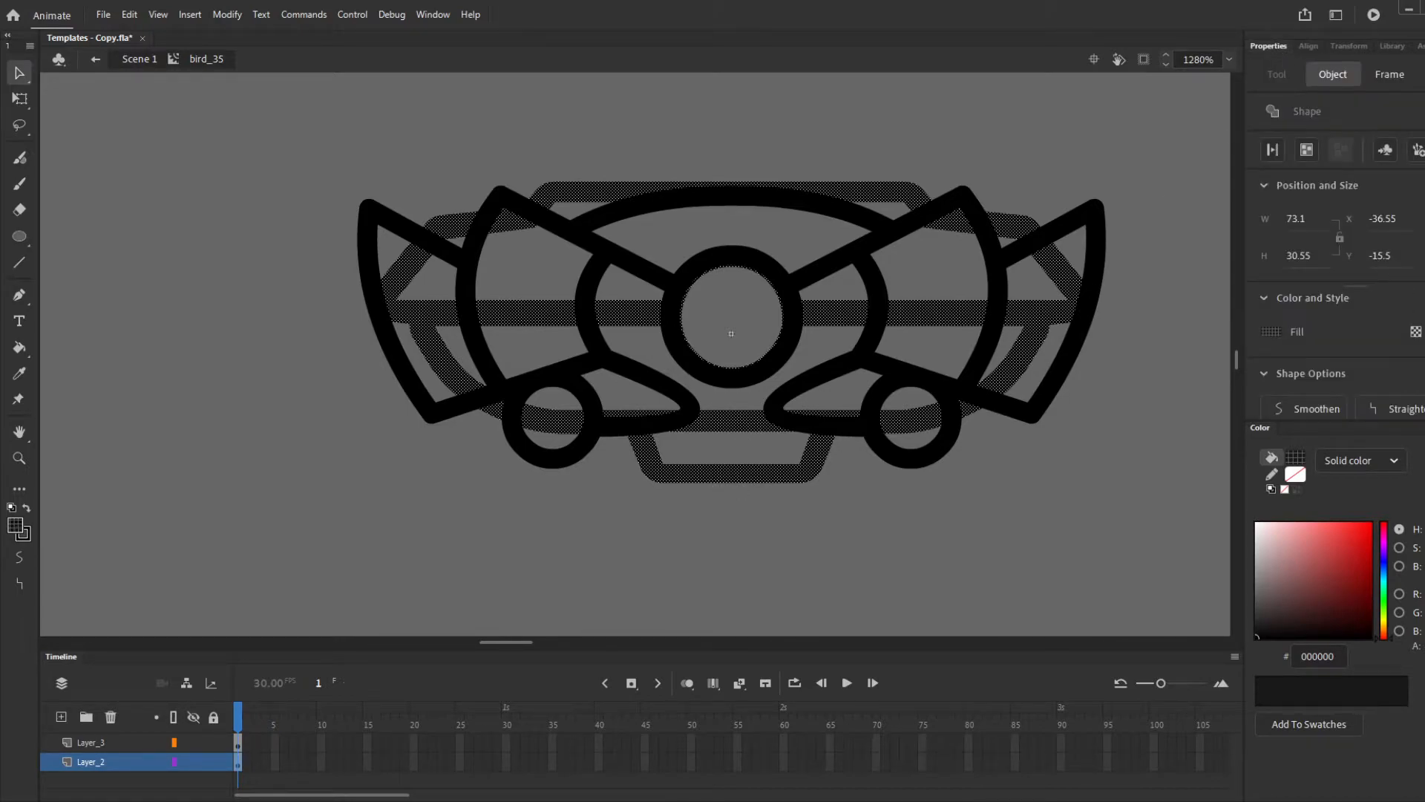
{"action": "left_click", "coordinate": [619, 464]}
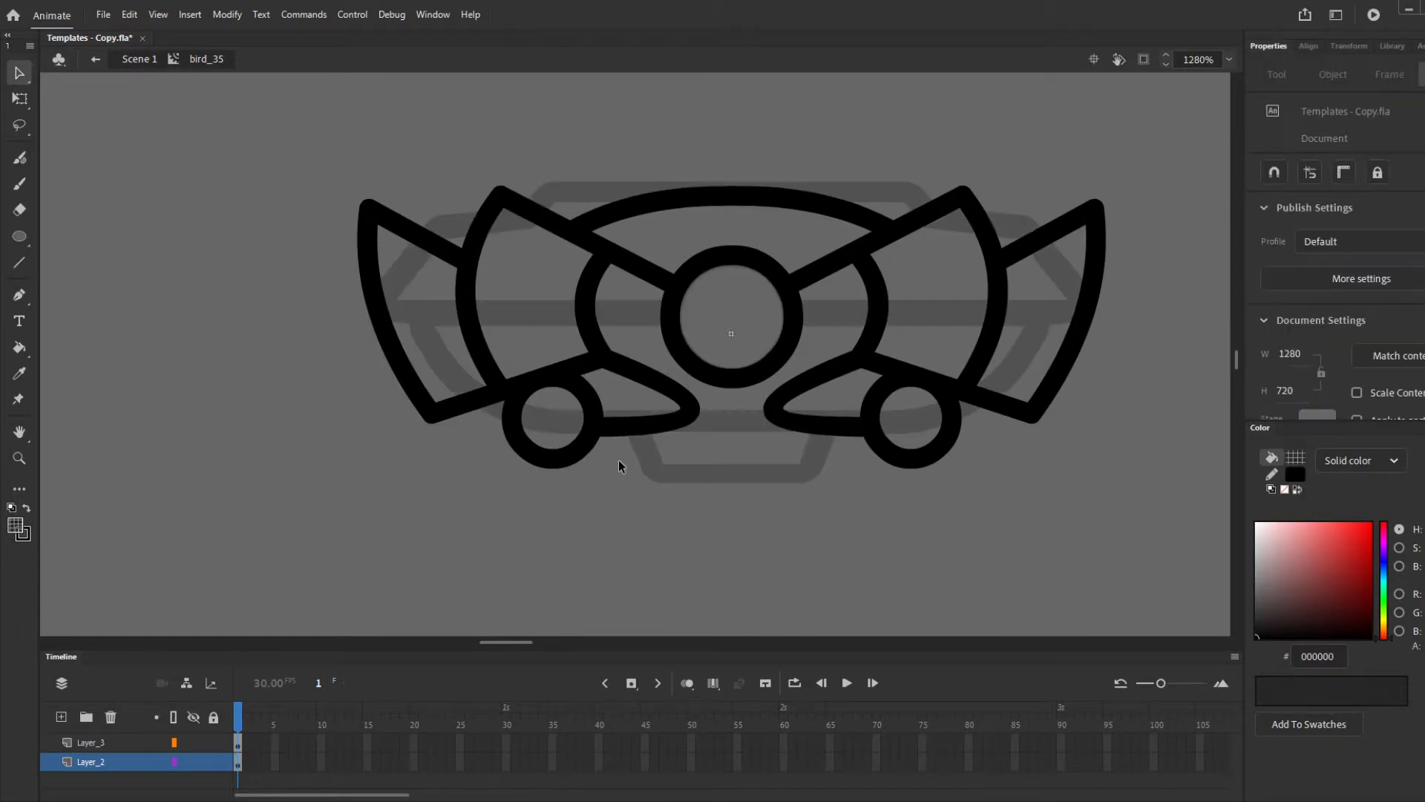
{"action": "double_click", "coordinate": [628, 417]}
{"action": "key", "text": "n"}
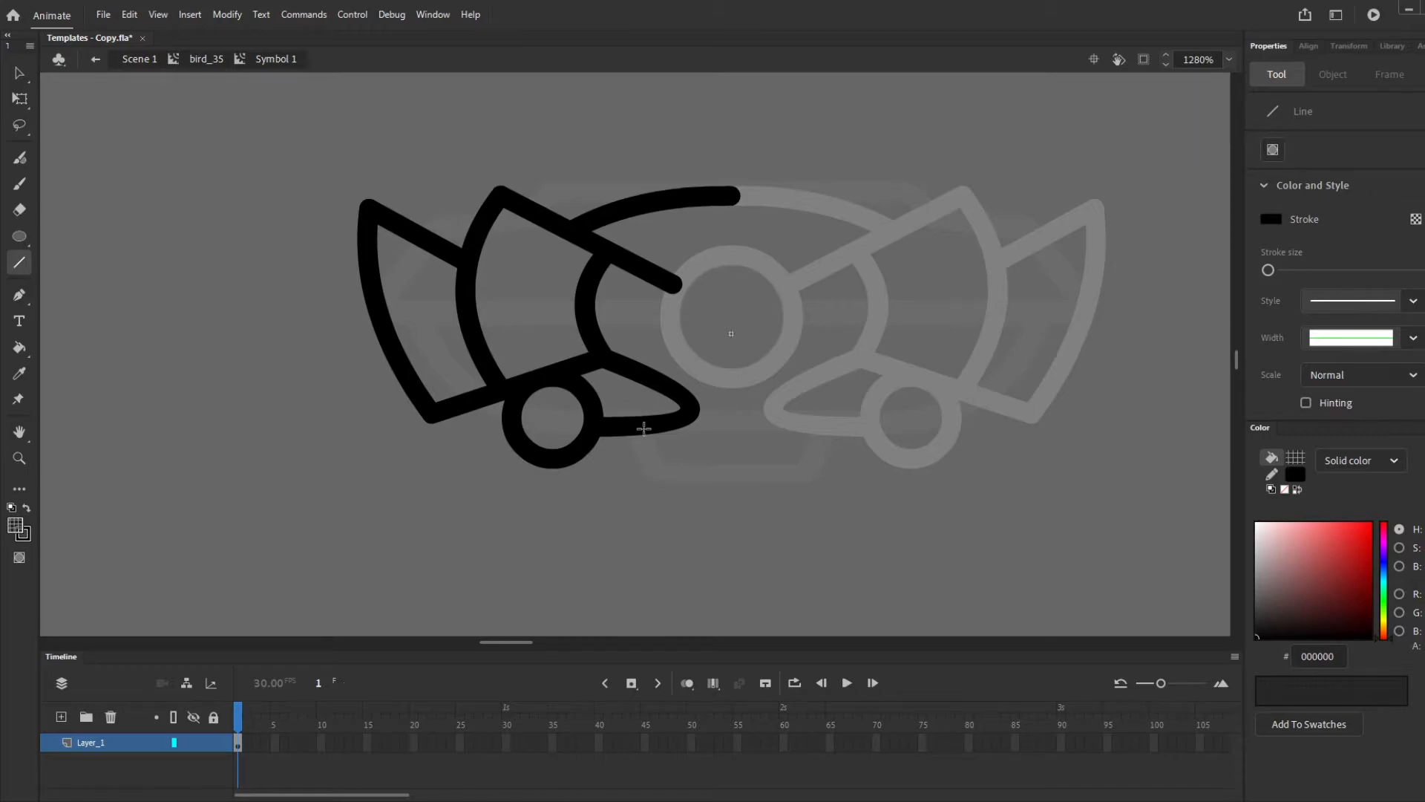
{"action": "key", "text": "ctrl+e"}
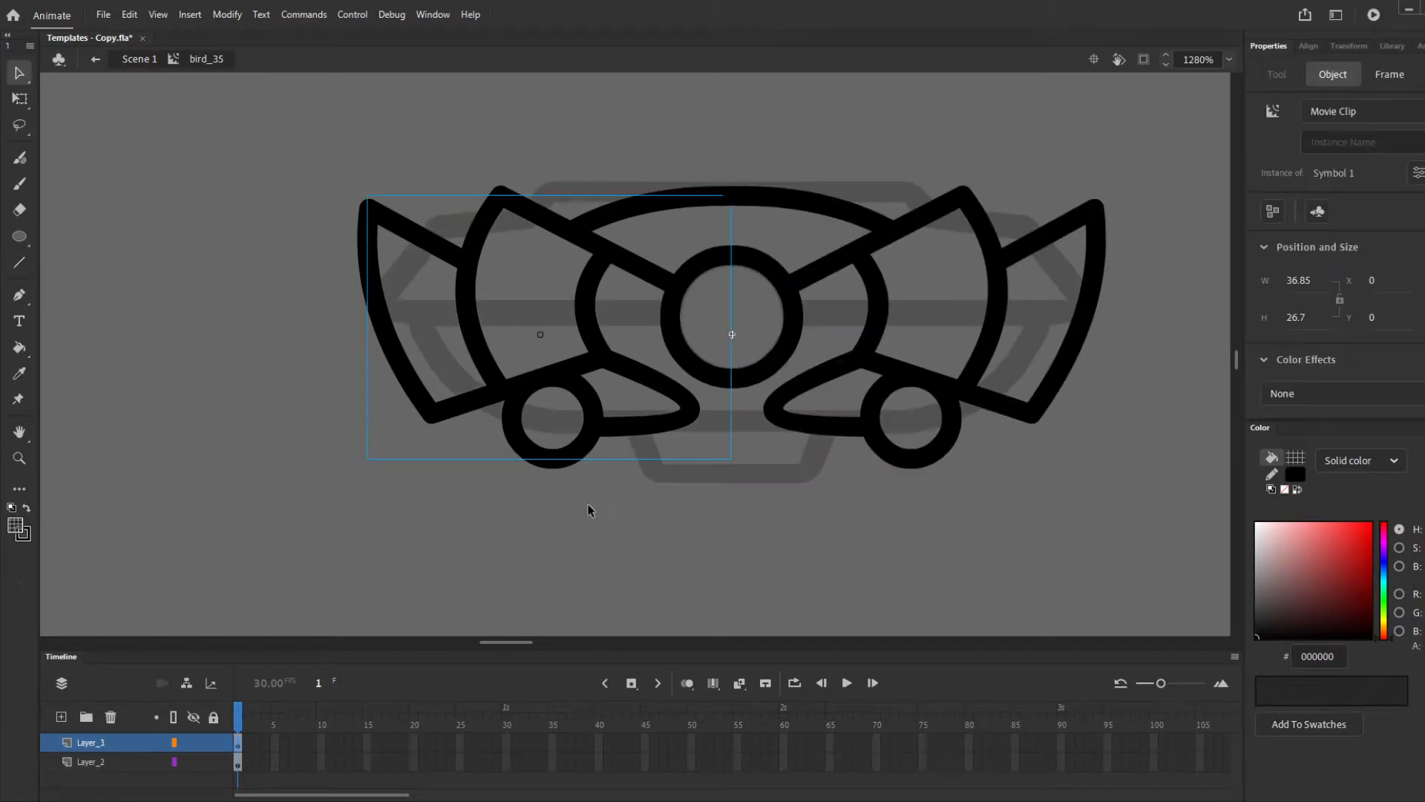
Draw a stroke-only ellipse about 23.9 by 8.8 below the saucer and centre it horizontally on the stage
{"action": "key", "text": "o"}
{"action": "left_click_drag", "start_coordinate": [474, 487], "coordinate": [730, 592]}
{"action": "key", "text": "v"}
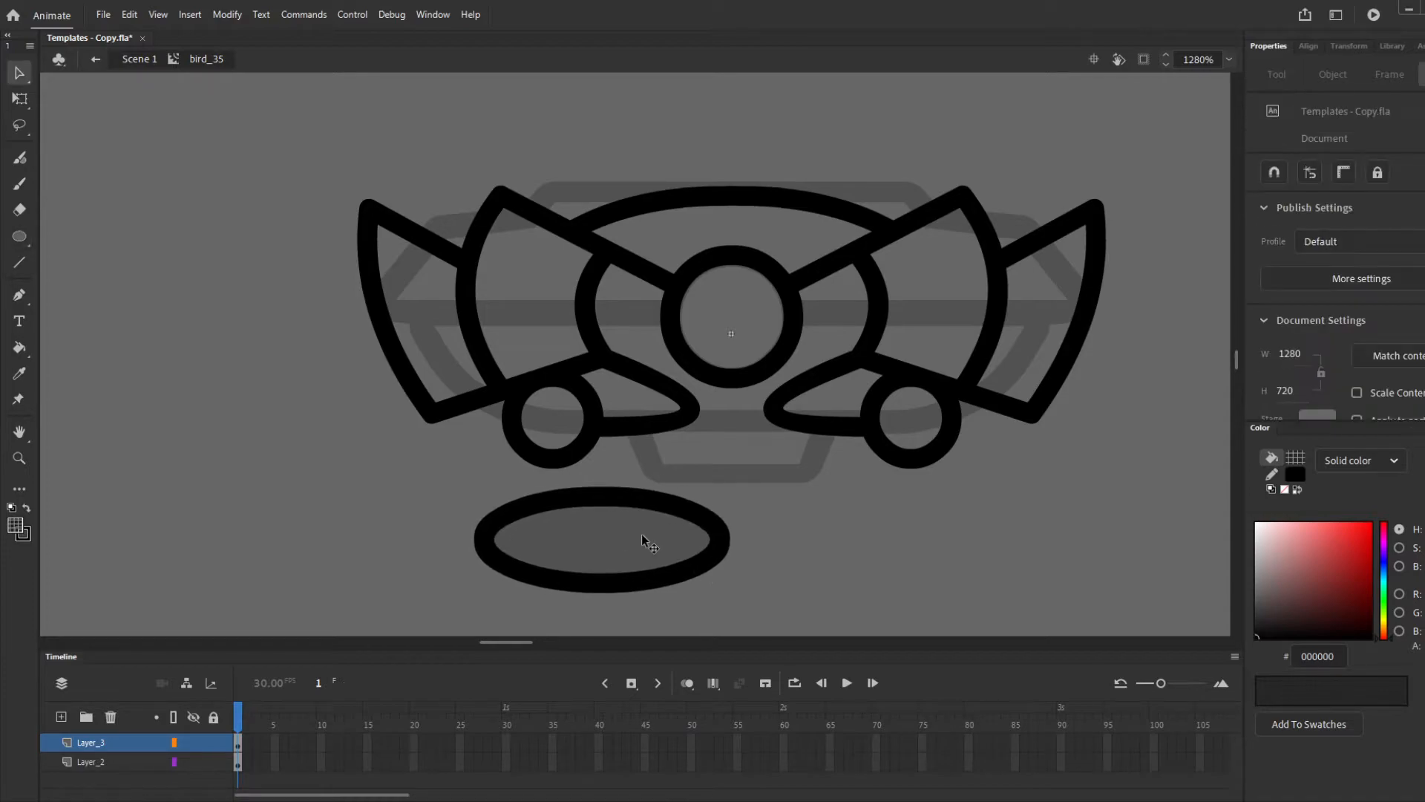
{"action": "left_click", "coordinate": [725, 535]}
{"action": "key", "text": "ctrl+alt+5"}
{"action": "key", "text": "ctrl+z"}
{"action": "key", "text": "ctrl+alt+2"}
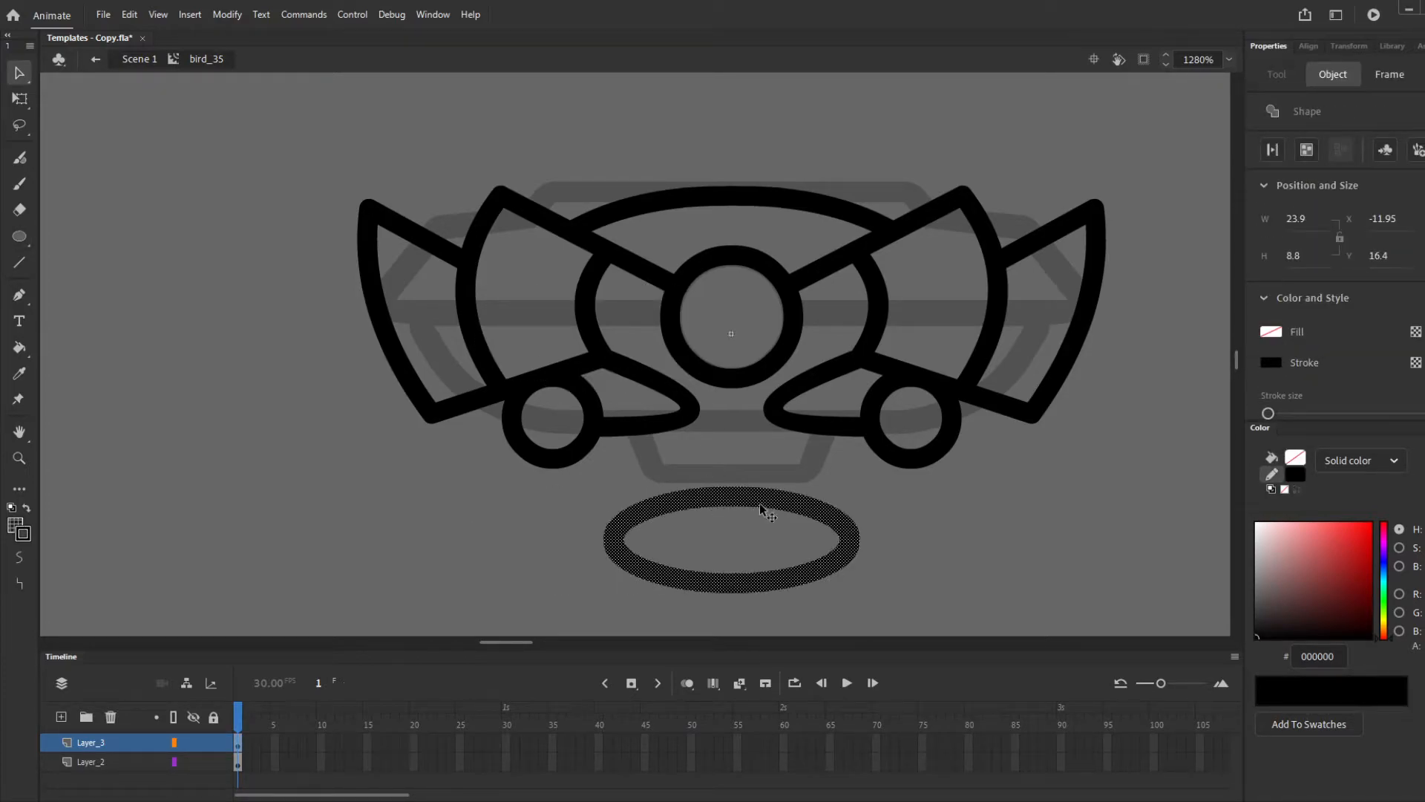
Move the ellipse up between the two lobes until it touches the underside of the central circle
{"action": "left_click_drag", "start_coordinate": [759, 501], "coordinate": [769, 416]}
{"action": "left_click", "coordinate": [800, 528]}
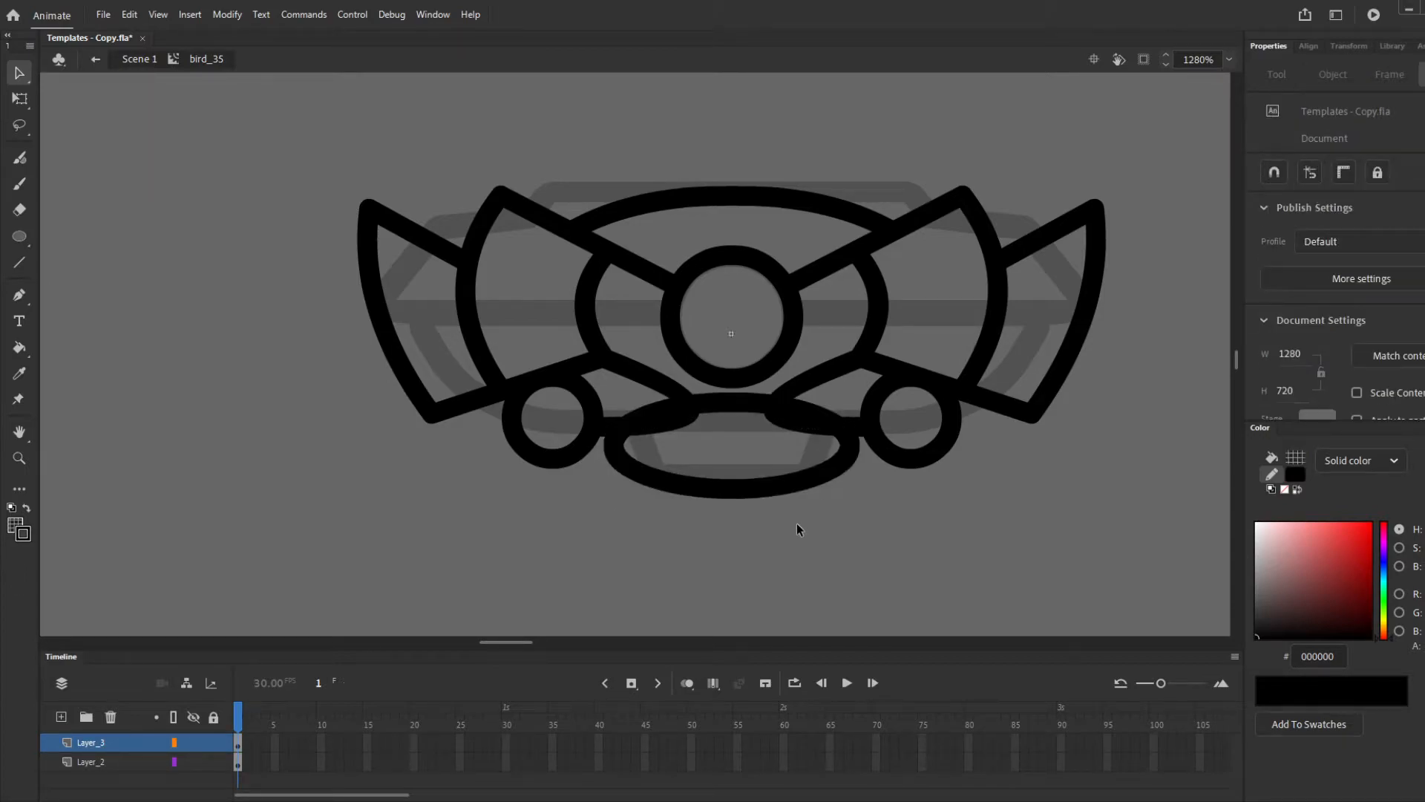
{"action": "left_click", "coordinate": [704, 415]}
{"action": "left_click_drag", "start_coordinate": [726, 395], "coordinate": [726, 395]}
{"action": "left_click", "coordinate": [706, 565]}
In the left mirrored symbol, delete the lobe's rounded tip and the part of its lower line that overlap the ellipse
{"action": "scroll", "coordinate": [659, 394], "scroll_direction": "up", "scroll_amount": 2}
{"action": "double_click", "coordinate": [665, 376]}
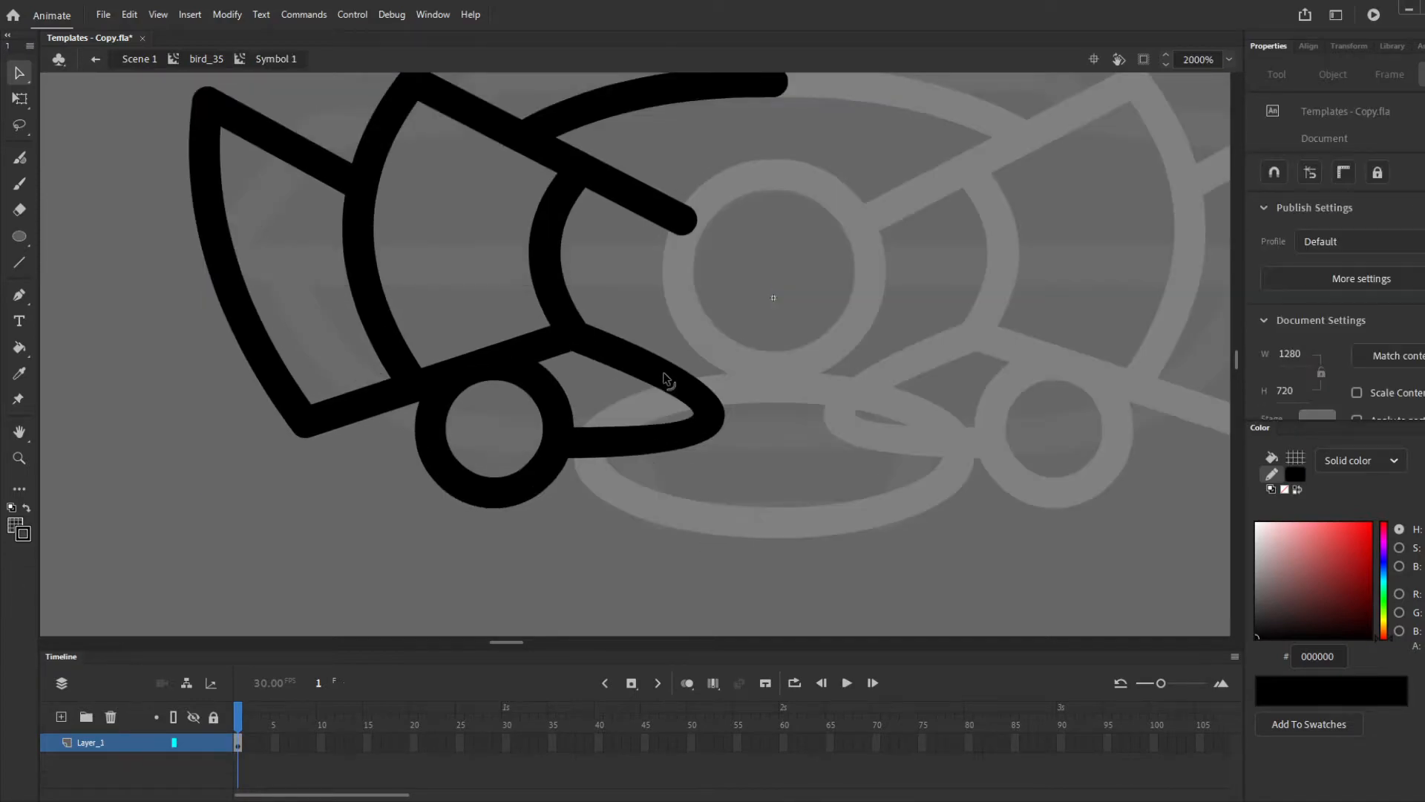
{"action": "left_click_drag", "start_coordinate": [755, 453], "coordinate": [671, 396]}
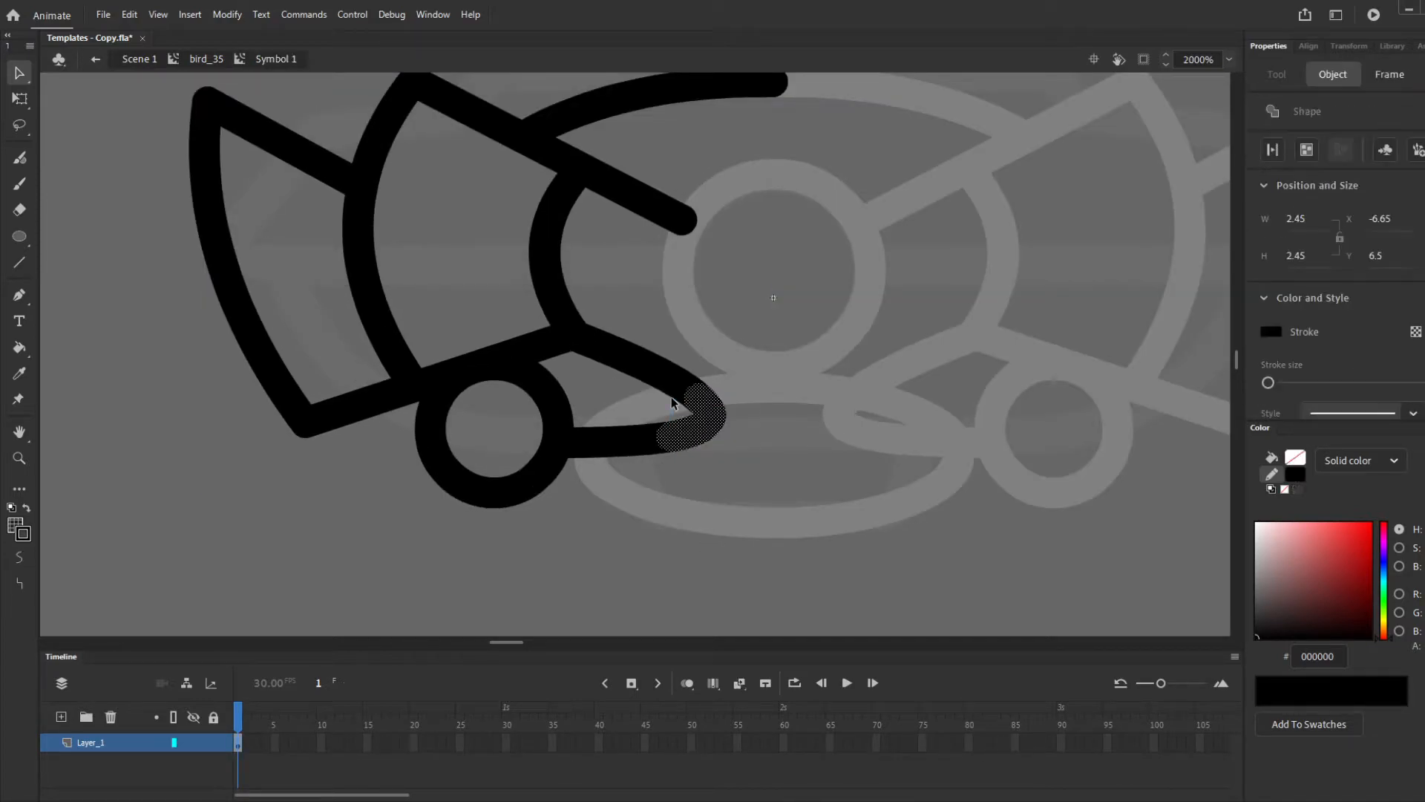
{"action": "key", "text": "Delete"}
{"action": "left_click_drag", "start_coordinate": [698, 475], "coordinate": [588, 421]}
{"action": "key", "text": "Delete"}
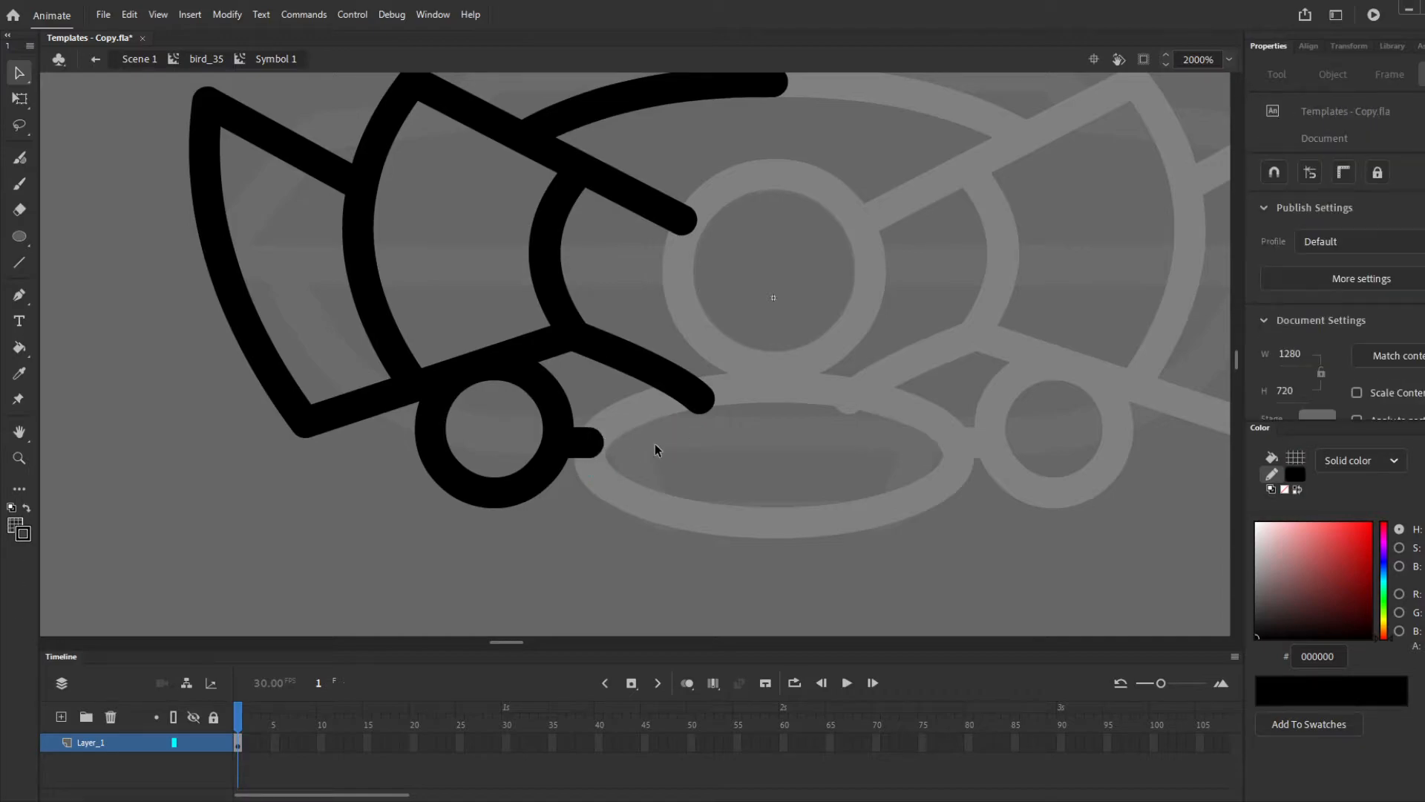
Try to trim the end of the lobe's upper line where it overlaps the ellipse in the left mirrored symbol
{"action": "left_click_drag", "start_coordinate": [722, 411], "coordinate": [673, 374]}
{"action": "key", "text": "Delete"}
{"action": "double_click", "coordinate": [577, 563]}
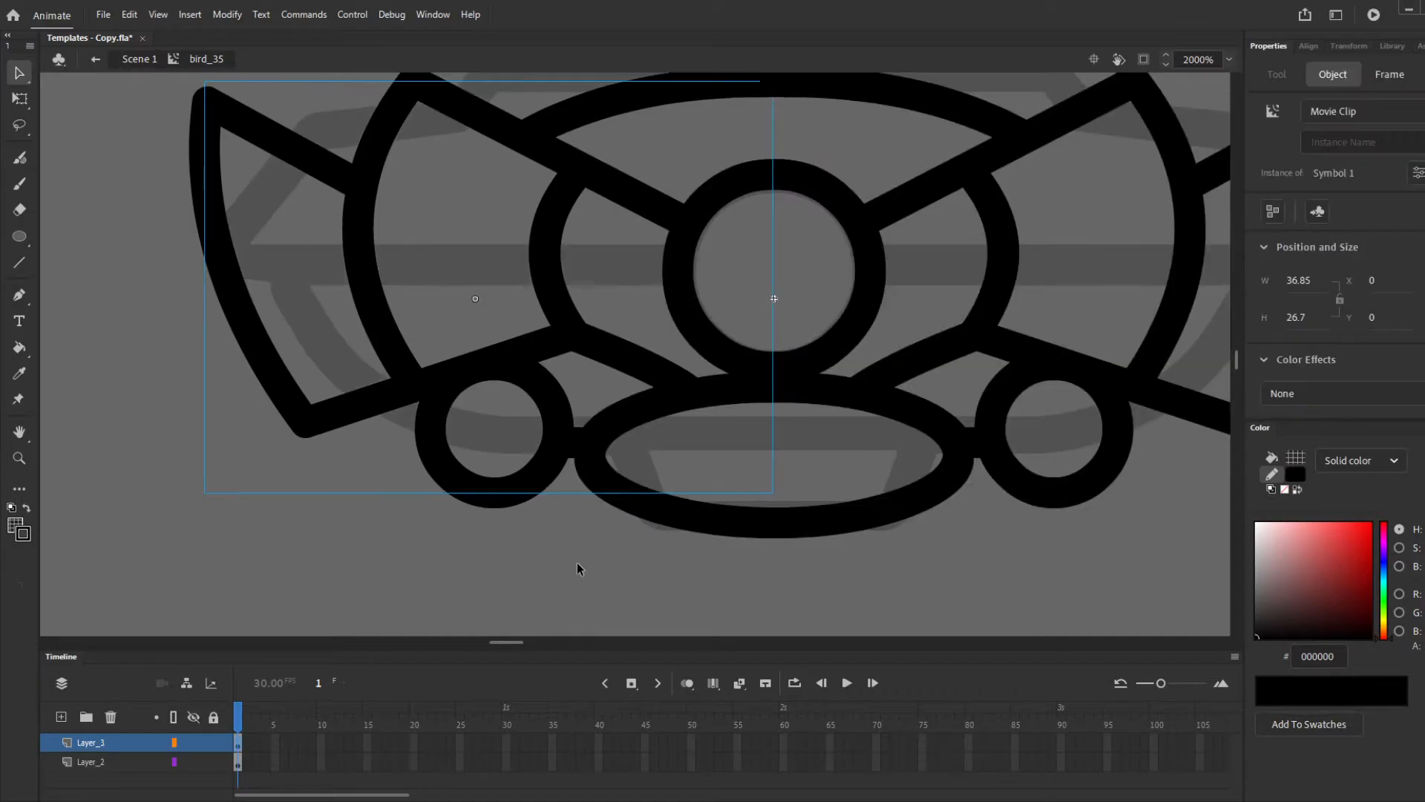
{"action": "left_click", "coordinate": [666, 529]}
{"action": "scroll", "coordinate": [710, 415], "scroll_direction": "down", "scroll_amount": 3}
{"action": "scroll", "coordinate": [673, 424], "scroll_direction": "up", "scroll_amount": 5}
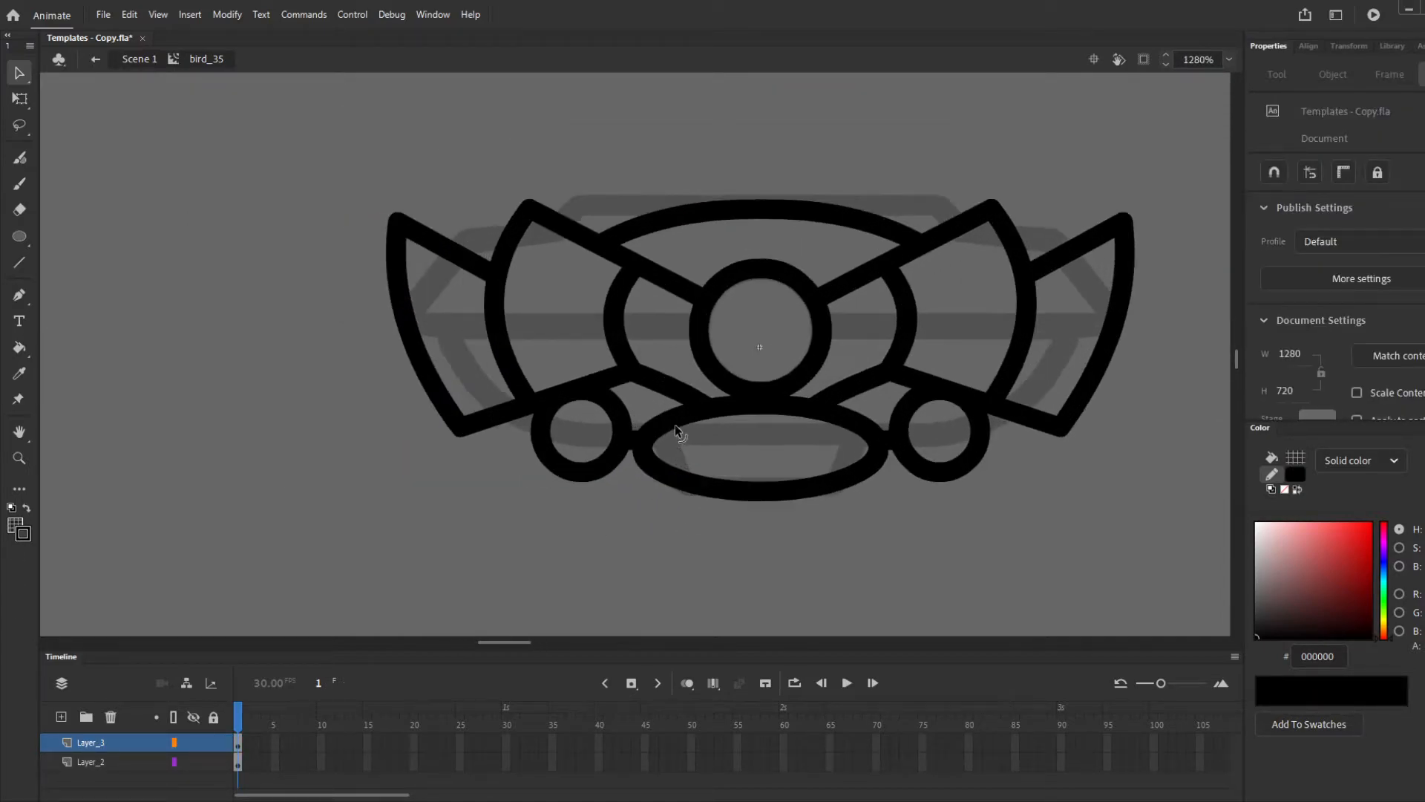
{"action": "scroll", "coordinate": [675, 425], "scroll_direction": "down", "scroll_amount": 3}
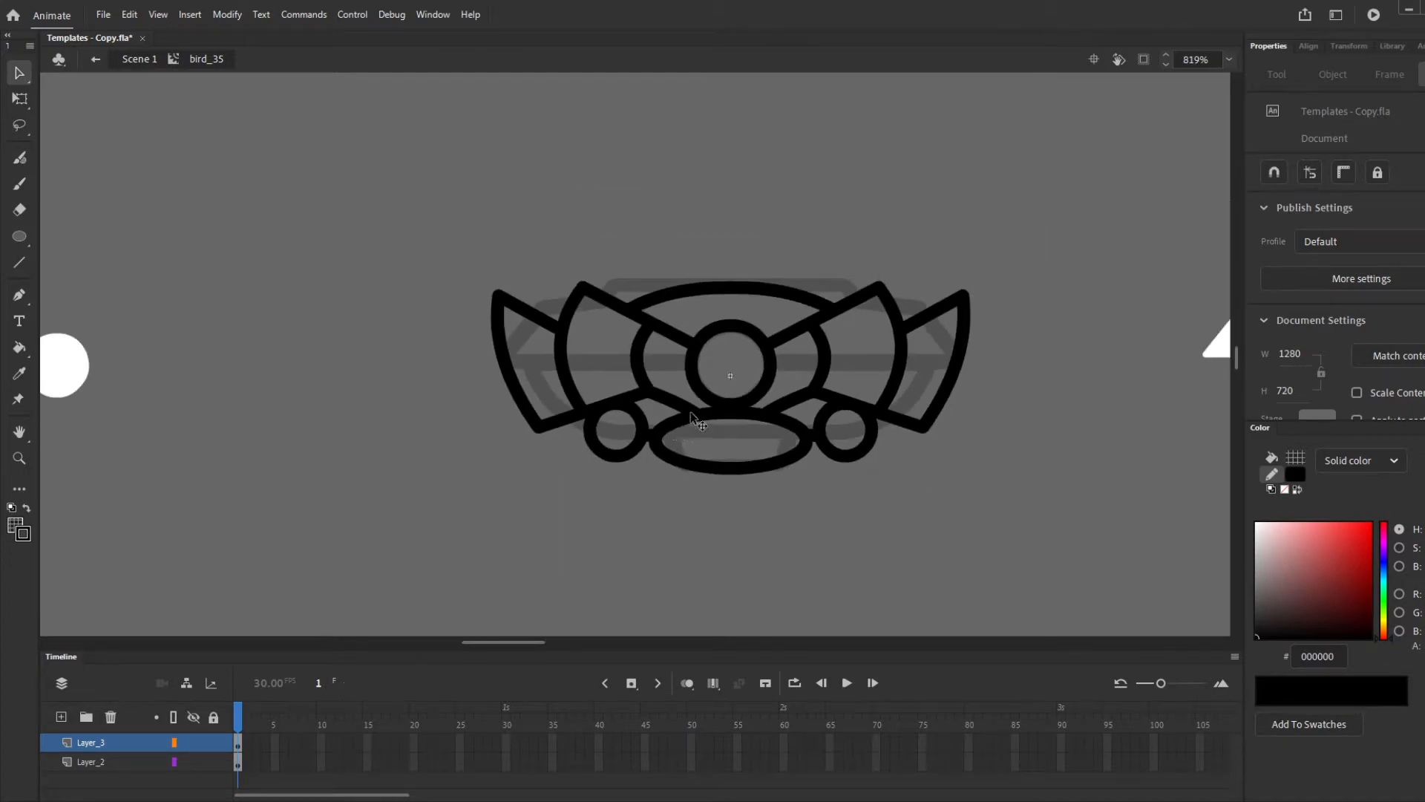
{"action": "scroll", "coordinate": [691, 414], "scroll_direction": "up", "scroll_amount": 3}
Undo the trimming of the lobe's tip and lower line inside the left mirrored symbol
{"action": "double_click", "coordinate": [722, 421]}
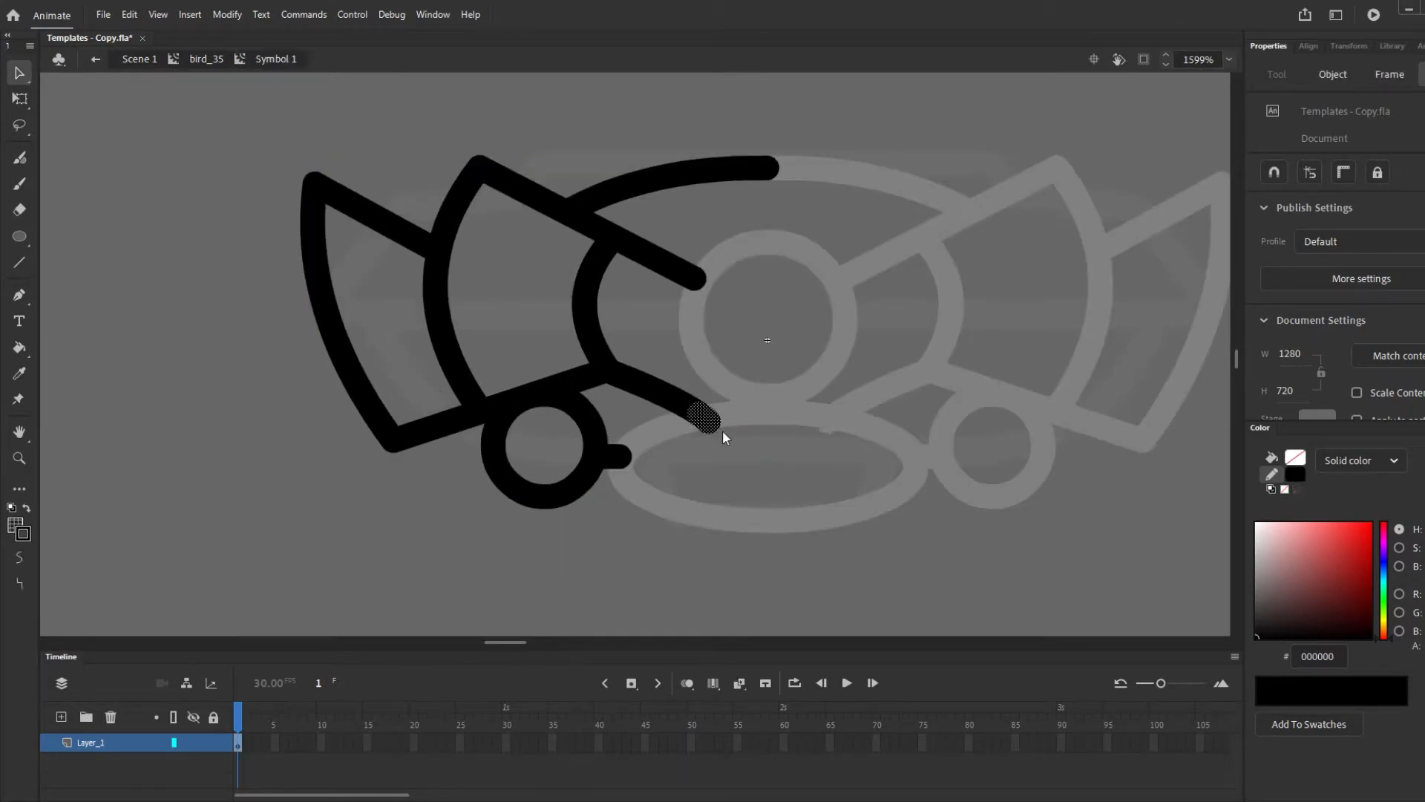
{"action": "key", "text": "ctrl+z"}
{"action": "key", "text": "ctrl+z"}
{"action": "key", "text": "ctrl+z"}
{"action": "key", "text": "ctrl+z"}
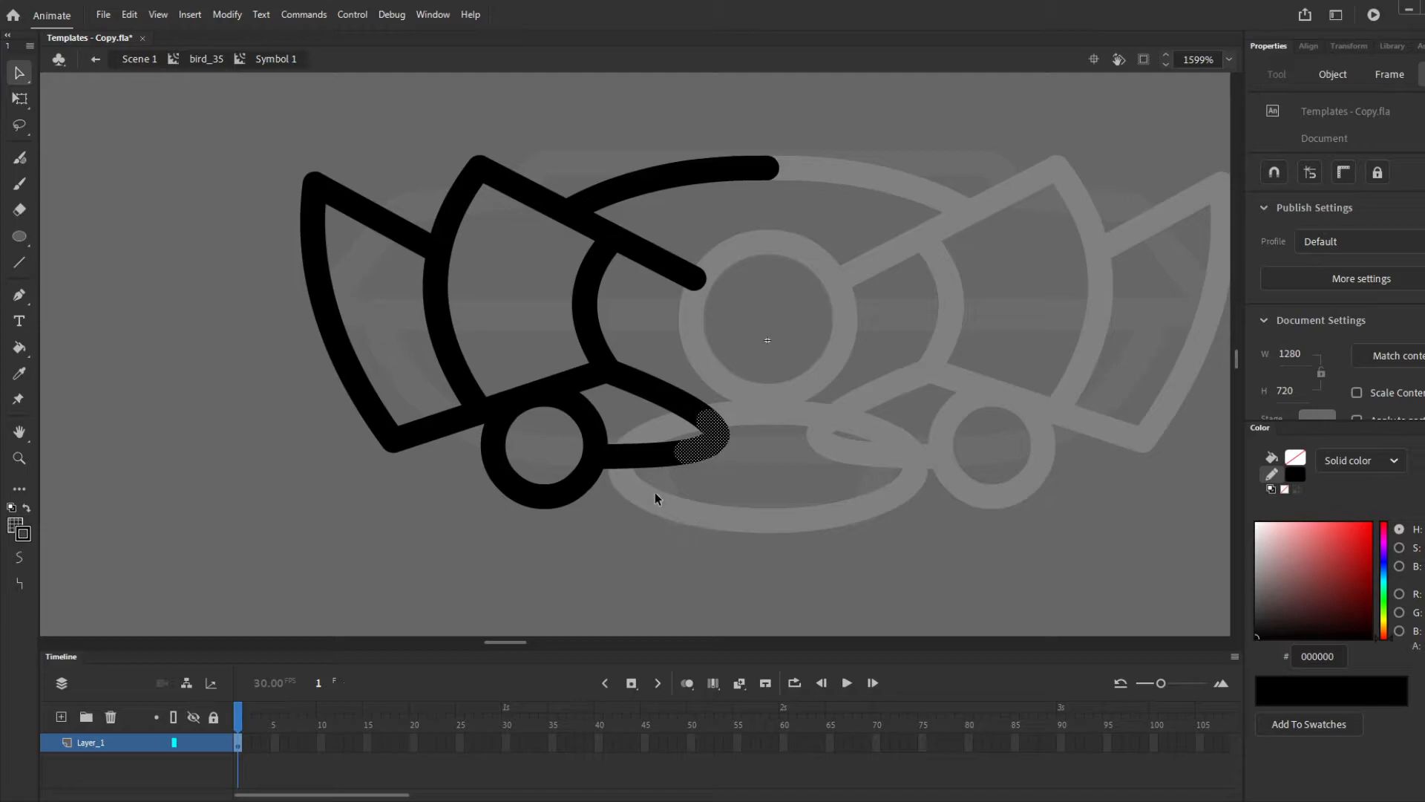
Return to bird_35 and delete the faded original saucer outline on Layer_2
{"action": "double_click", "coordinate": [732, 466]}
{"action": "left_click", "coordinate": [678, 476]}
{"action": "left_click", "coordinate": [738, 419]}
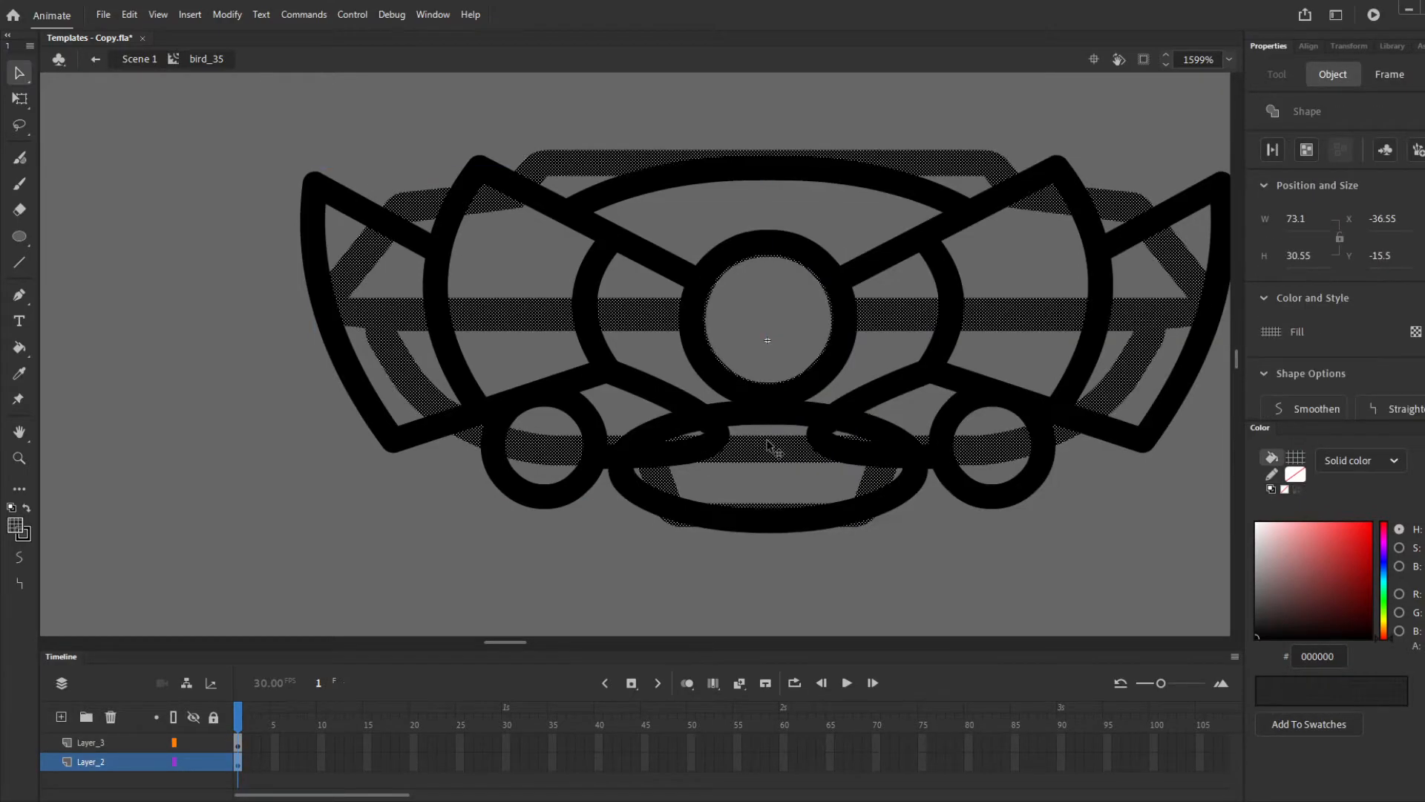
{"action": "left_click", "coordinate": [771, 435]}
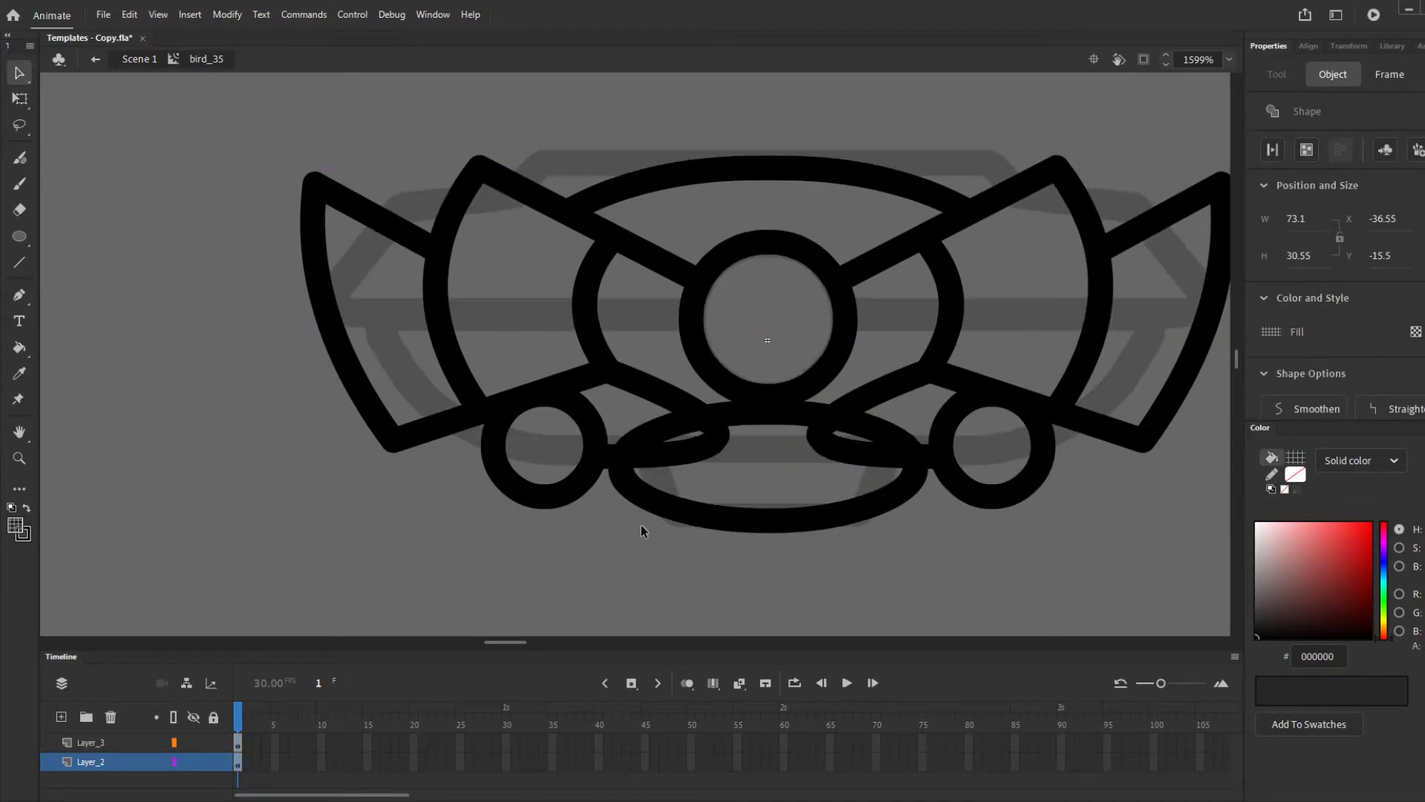
{"action": "left_click", "coordinate": [750, 448]}
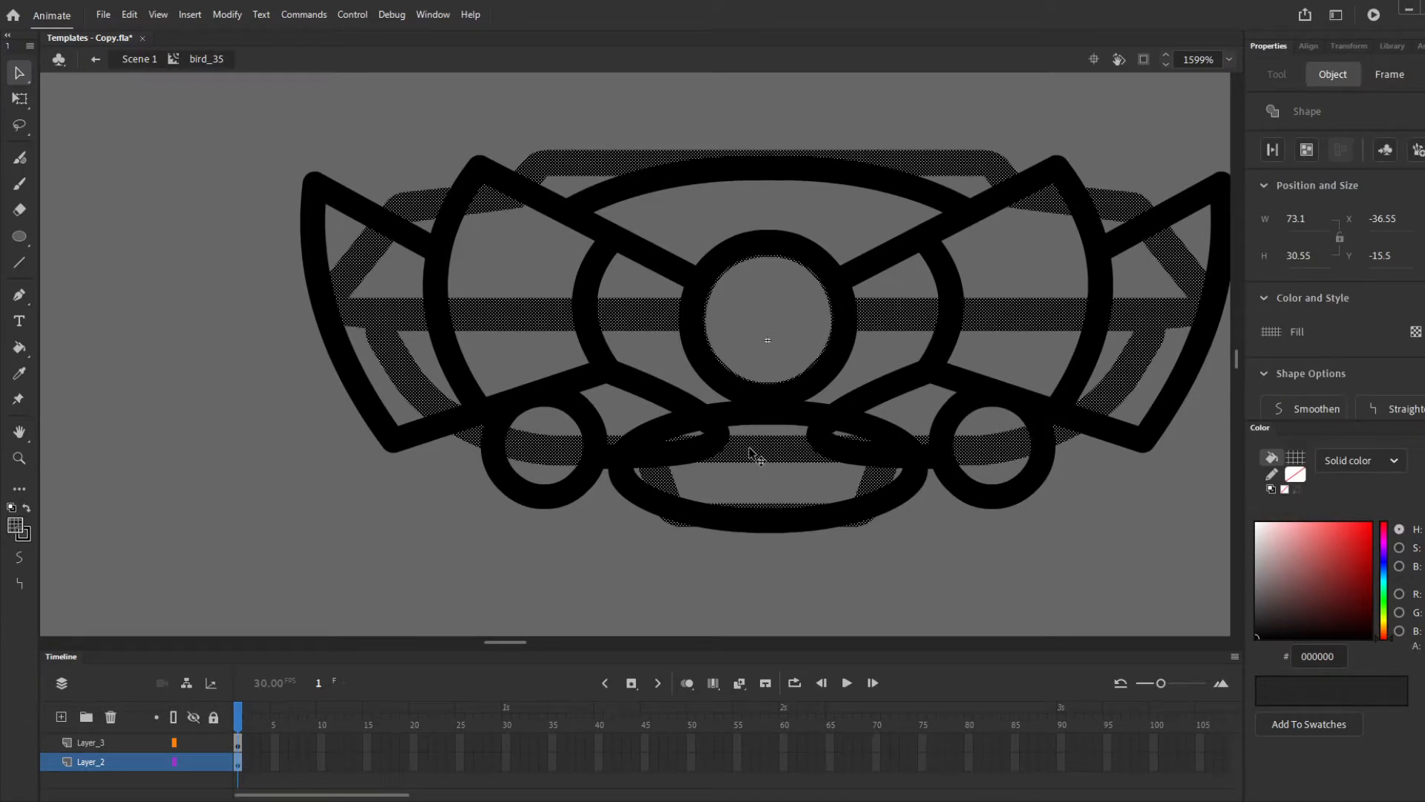
{"action": "key", "text": "Delete"}
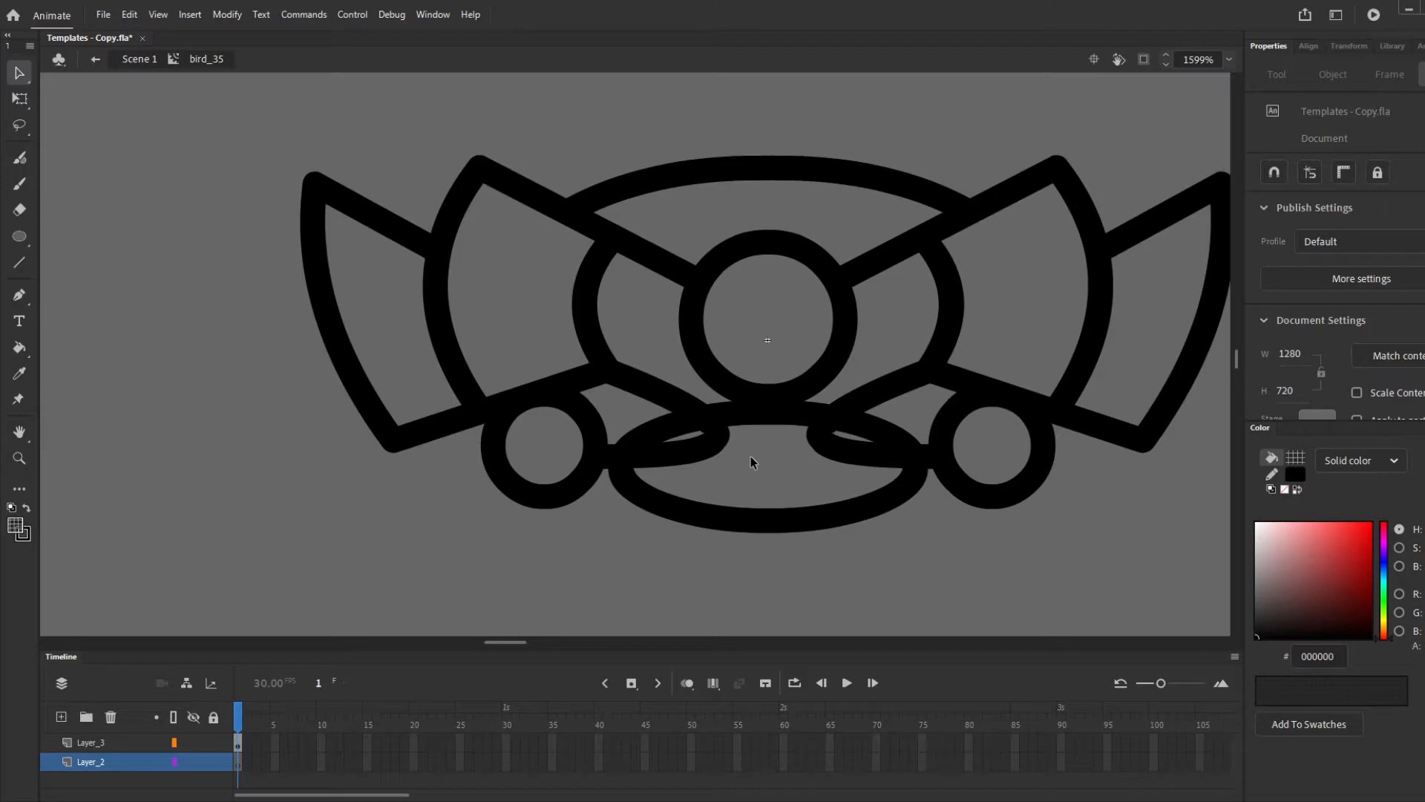
Delete a short middle section of the ellipse's upper edge directly below the central circle
{"action": "mouse_move", "coordinate": [754, 427]}
{"action": "left_mouse_down"}
{"action": "mouse_move", "coordinate": [728, 400]}
{"action": "mouse_move", "coordinate": [703, 411]}
{"action": "mouse_move", "coordinate": [792, 385]}
{"action": "left_mouse_up"}
{"action": "key", "text": "Delete"}
{"action": "scroll", "coordinate": [730, 400], "scroll_direction": "up", "scroll_amount": 3}
{"action": "left_click", "coordinate": [715, 397]}
{"action": "left_click", "coordinate": [796, 395], "text": "shift"}
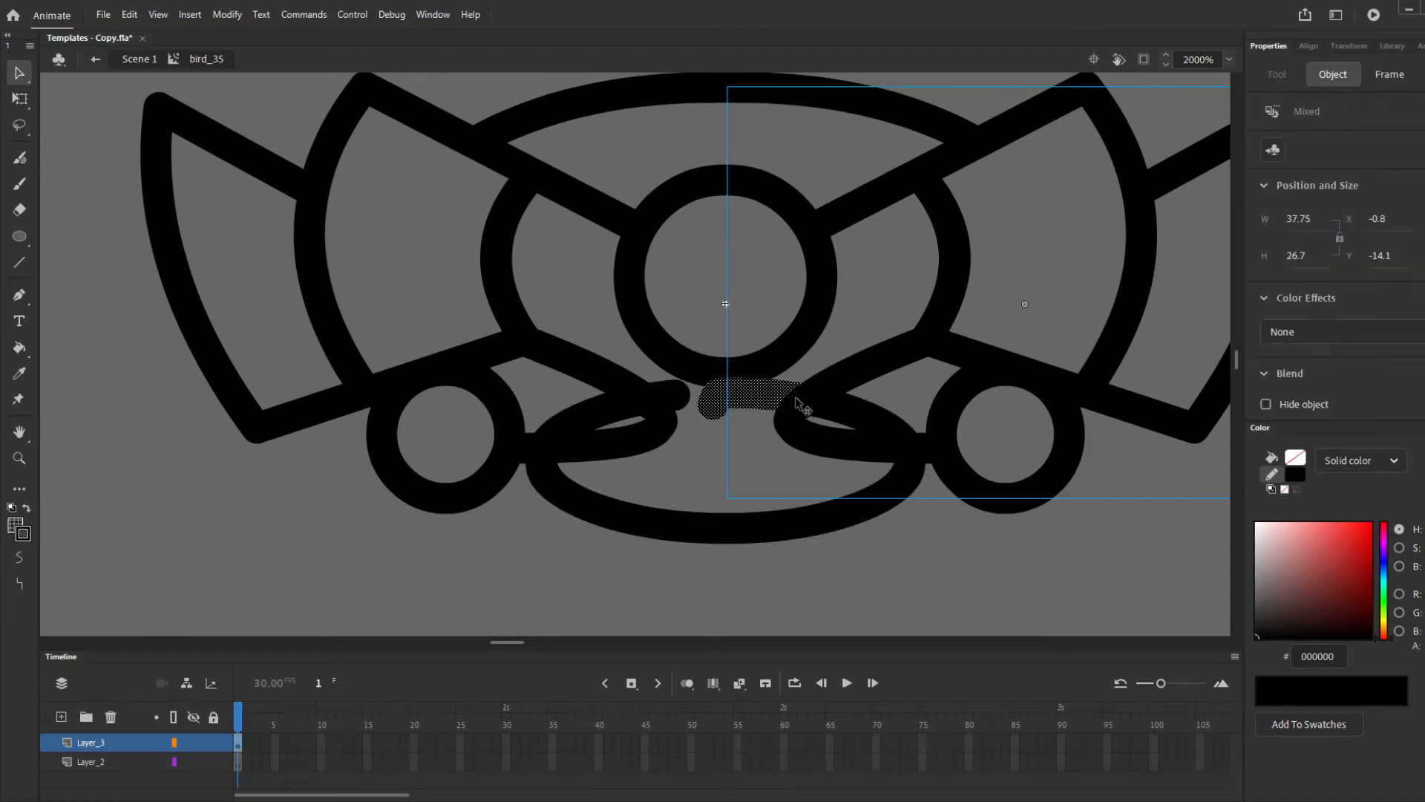
{"action": "key", "text": "Delete"}
{"action": "key", "text": "ctrl+z"}
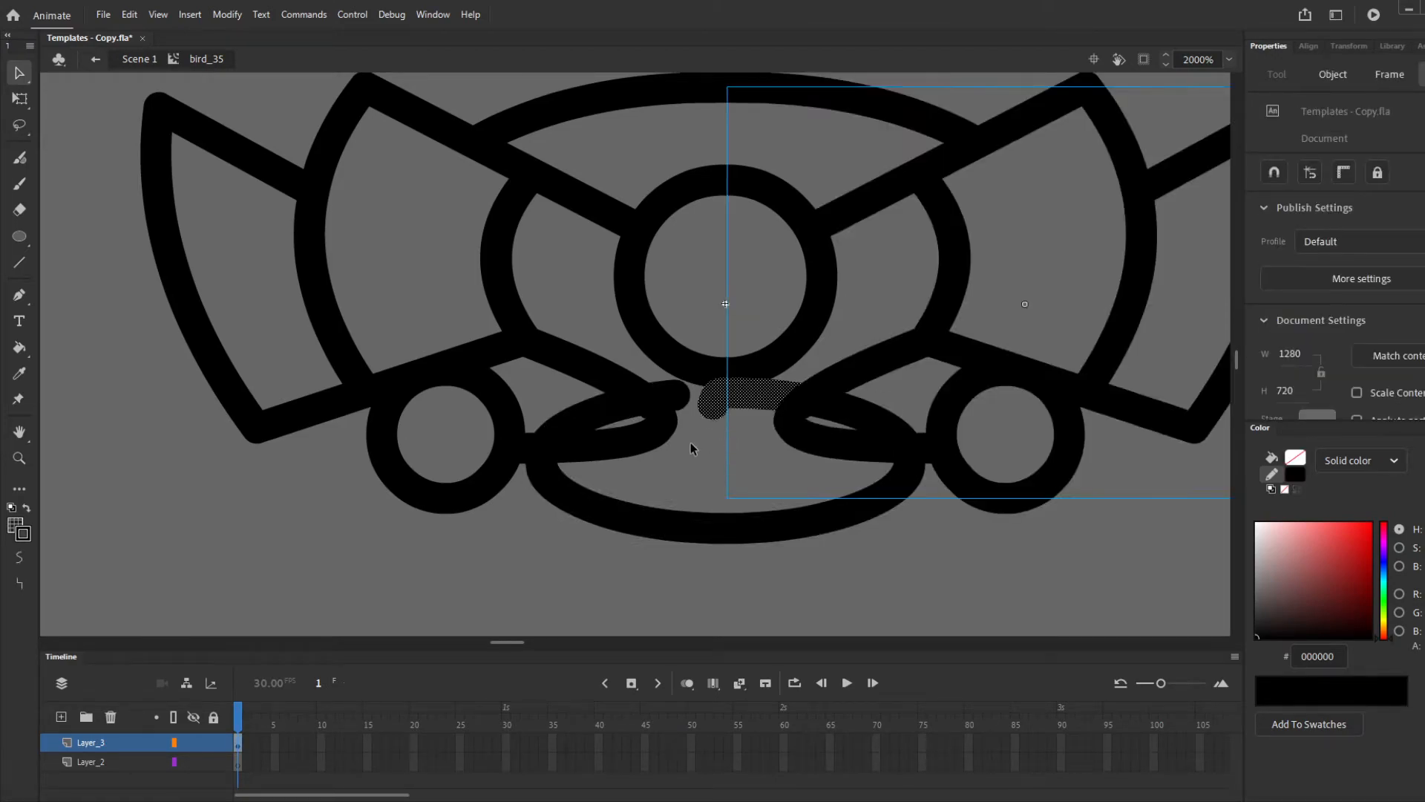
Delete the rest of the ellipse's upper edge between the cut and the right lobe
{"action": "left_click", "coordinate": [690, 443]}
{"action": "left_click", "coordinate": [728, 412]}
{"action": "key", "text": "Delete"}
{"action": "left_click", "coordinate": [744, 401]}
{"action": "left_click_drag", "start_coordinate": [720, 424], "coordinate": [789, 384]}
{"action": "key", "text": "Delete"}
{"action": "key", "text": "Delete"}
{"action": "left_click", "coordinate": [716, 372]}
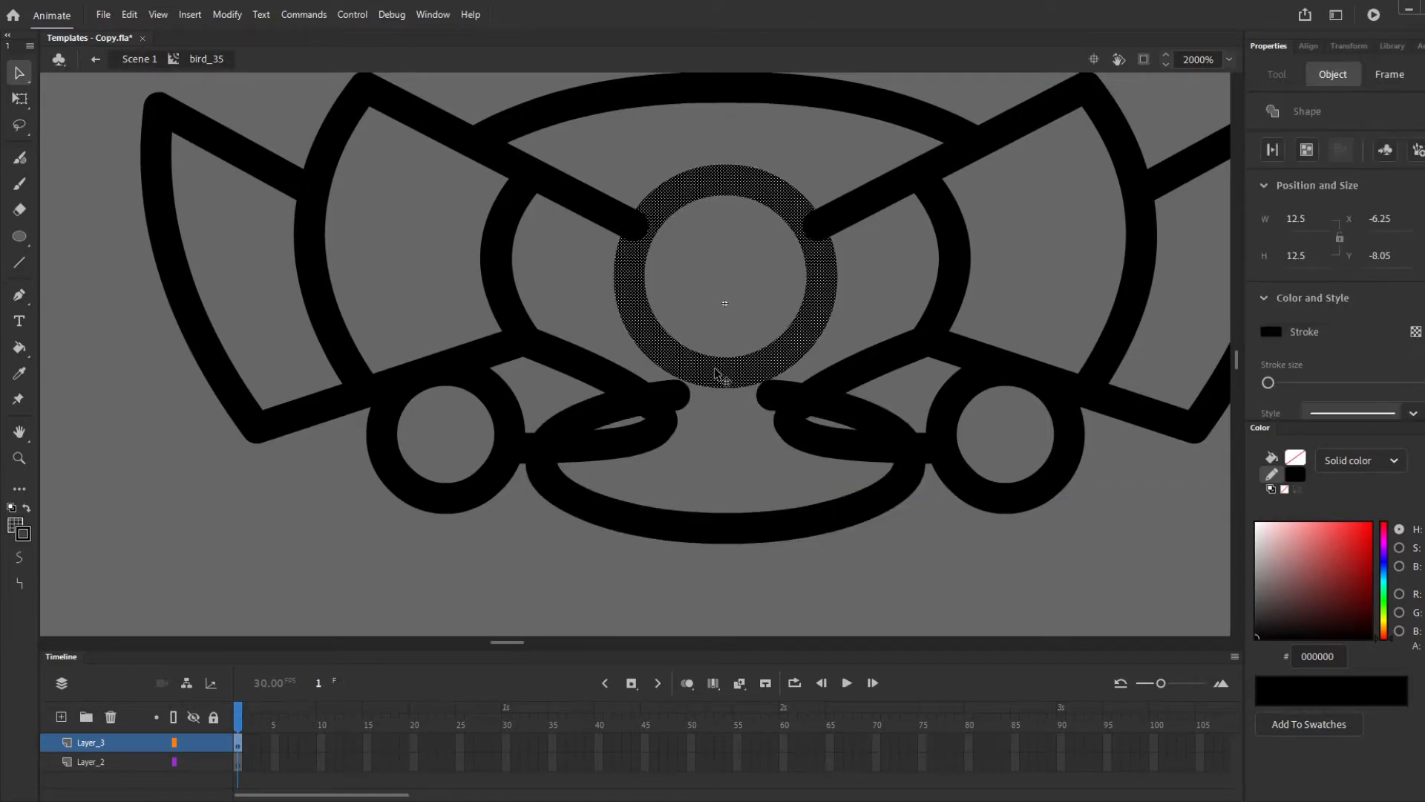
{"action": "left_click", "coordinate": [705, 429]}
{"action": "left_click", "coordinate": [724, 379]}
{"action": "left_click", "coordinate": [756, 408]}
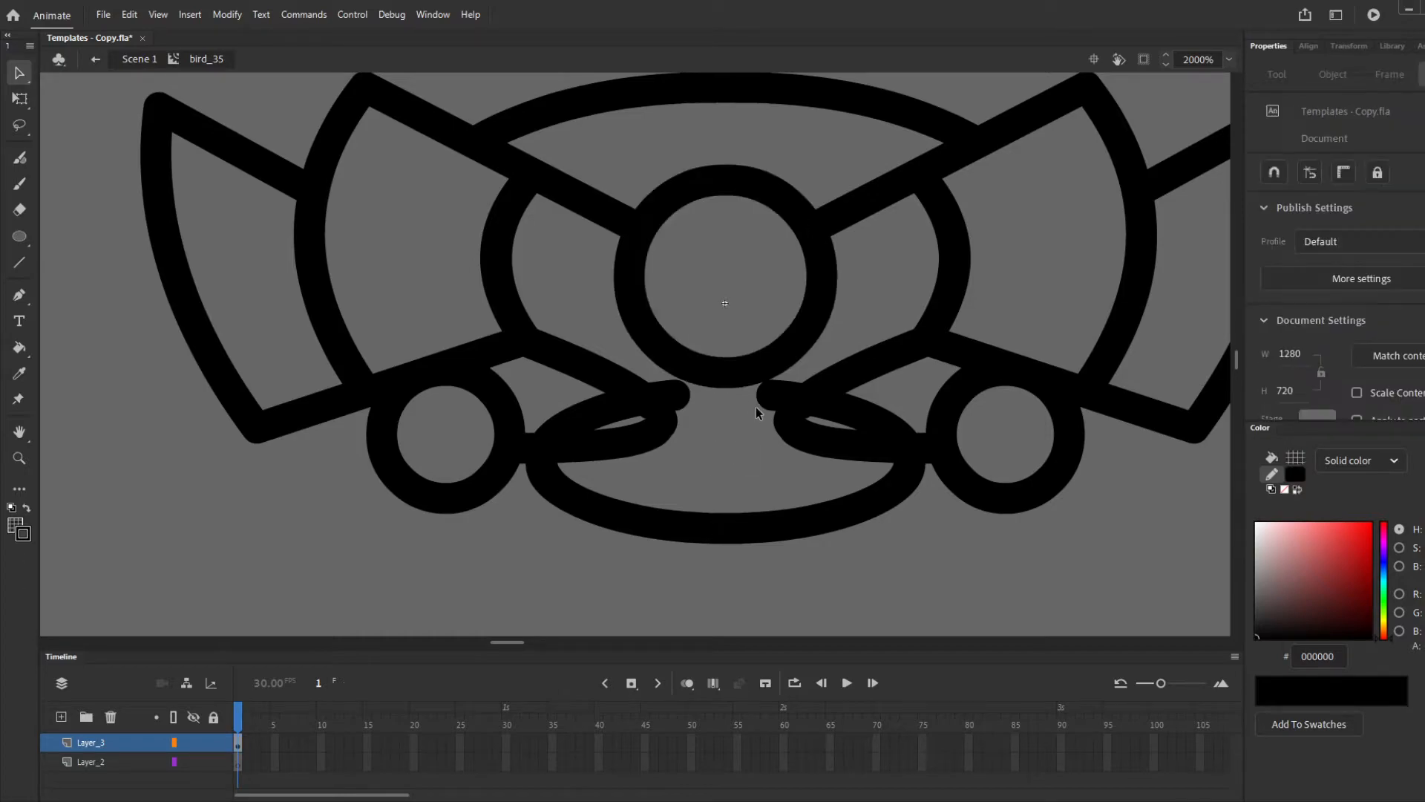
Delete the leftover ellipse stub protruding from the right lobe, keeping the mirrored symbol out of the selection
{"action": "left_click_drag", "start_coordinate": [769, 386], "coordinate": [814, 375]}
{"action": "key", "text": "Delete"}
{"action": "left_click", "coordinate": [755, 410]}
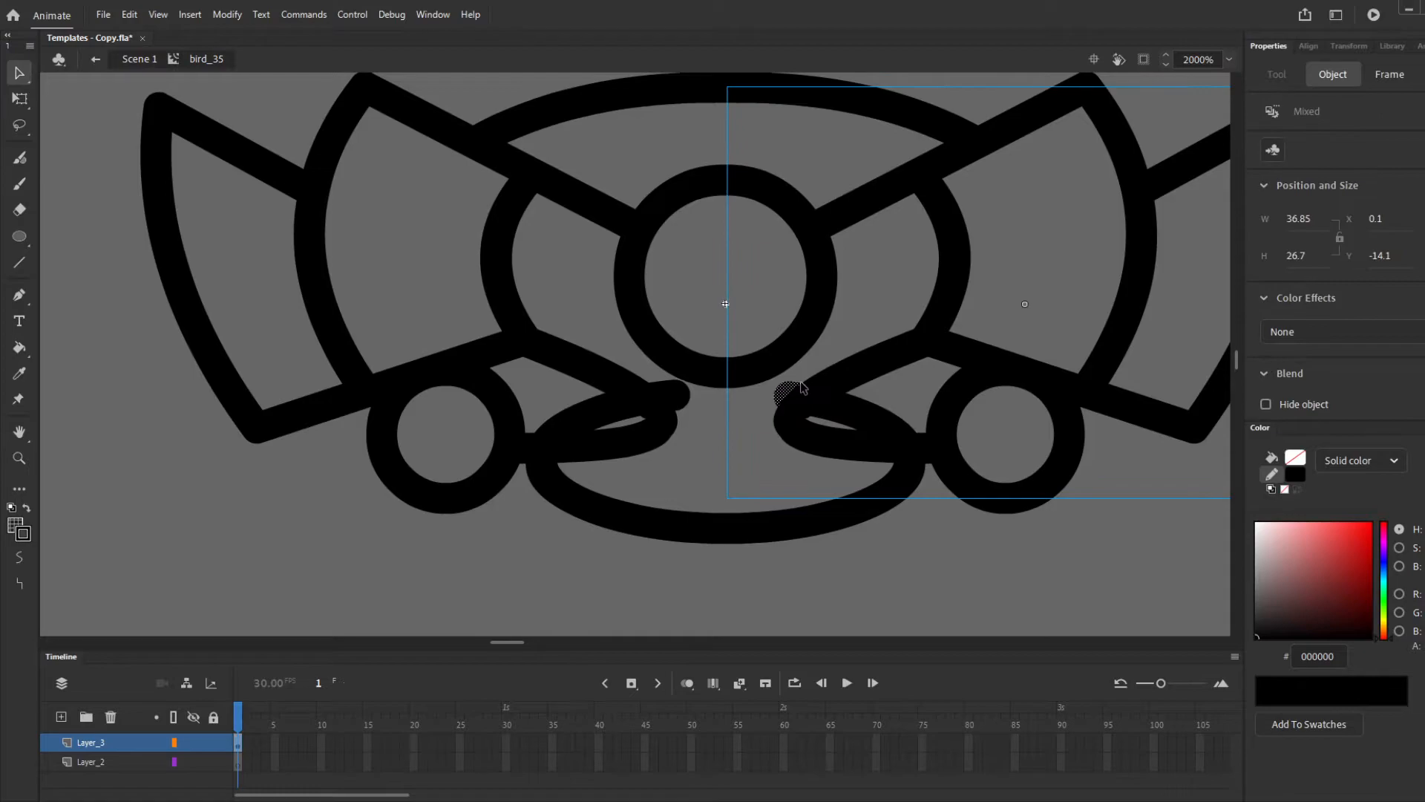
{"action": "left_click", "coordinate": [786, 396], "text": "shift"}
{"action": "left_click", "coordinate": [786, 396], "text": "shift"}
{"action": "left_click", "coordinate": [856, 366], "text": "shift"}
{"action": "left_click", "coordinate": [793, 391], "text": "shift"}
{"action": "left_click", "coordinate": [784, 394], "text": "shift"}
{"action": "left_click", "coordinate": [758, 403]}
{"action": "left_click_drag", "start_coordinate": [758, 402], "coordinate": [816, 379]}
{"action": "left_click", "coordinate": [1013, 365], "text": "shift"}
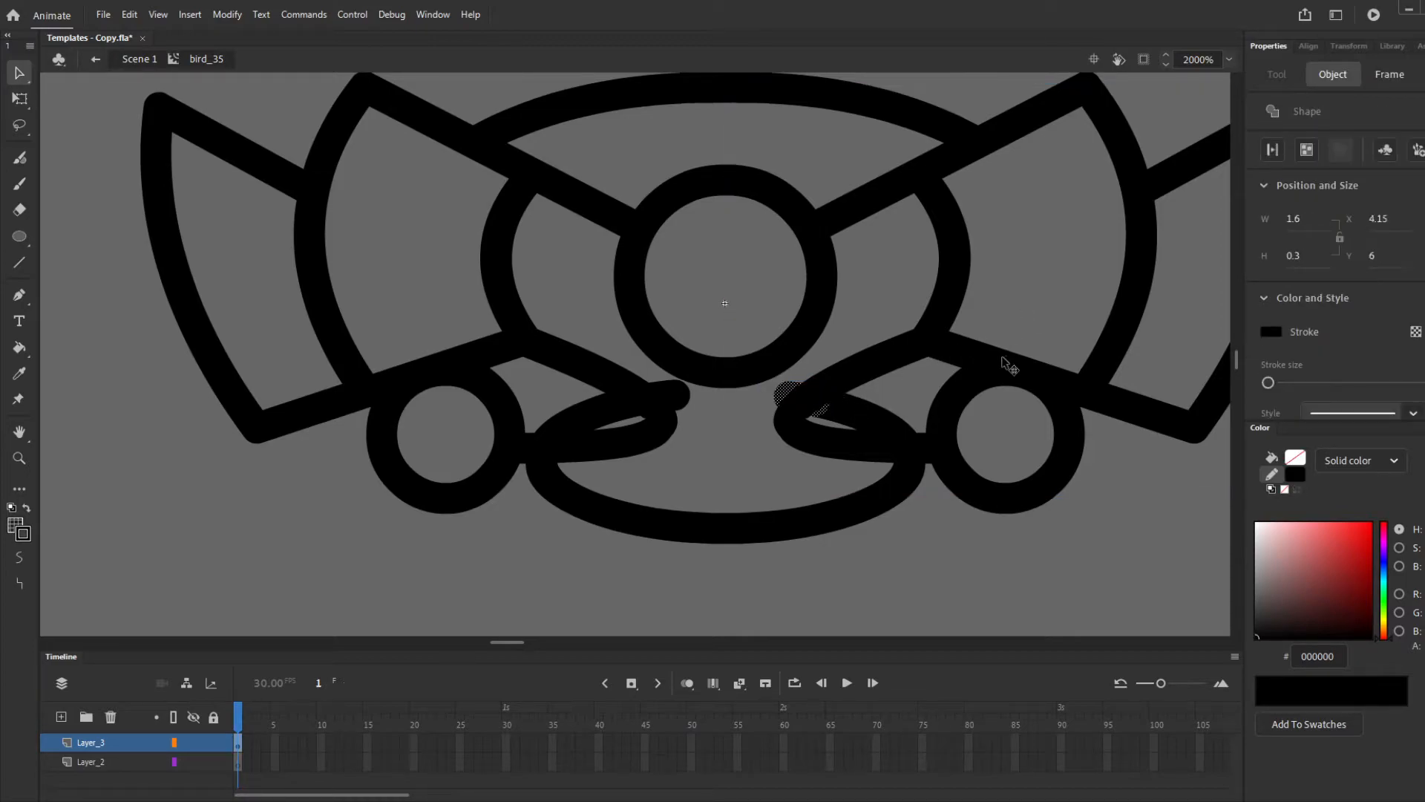
{"action": "key", "text": "Delete"}
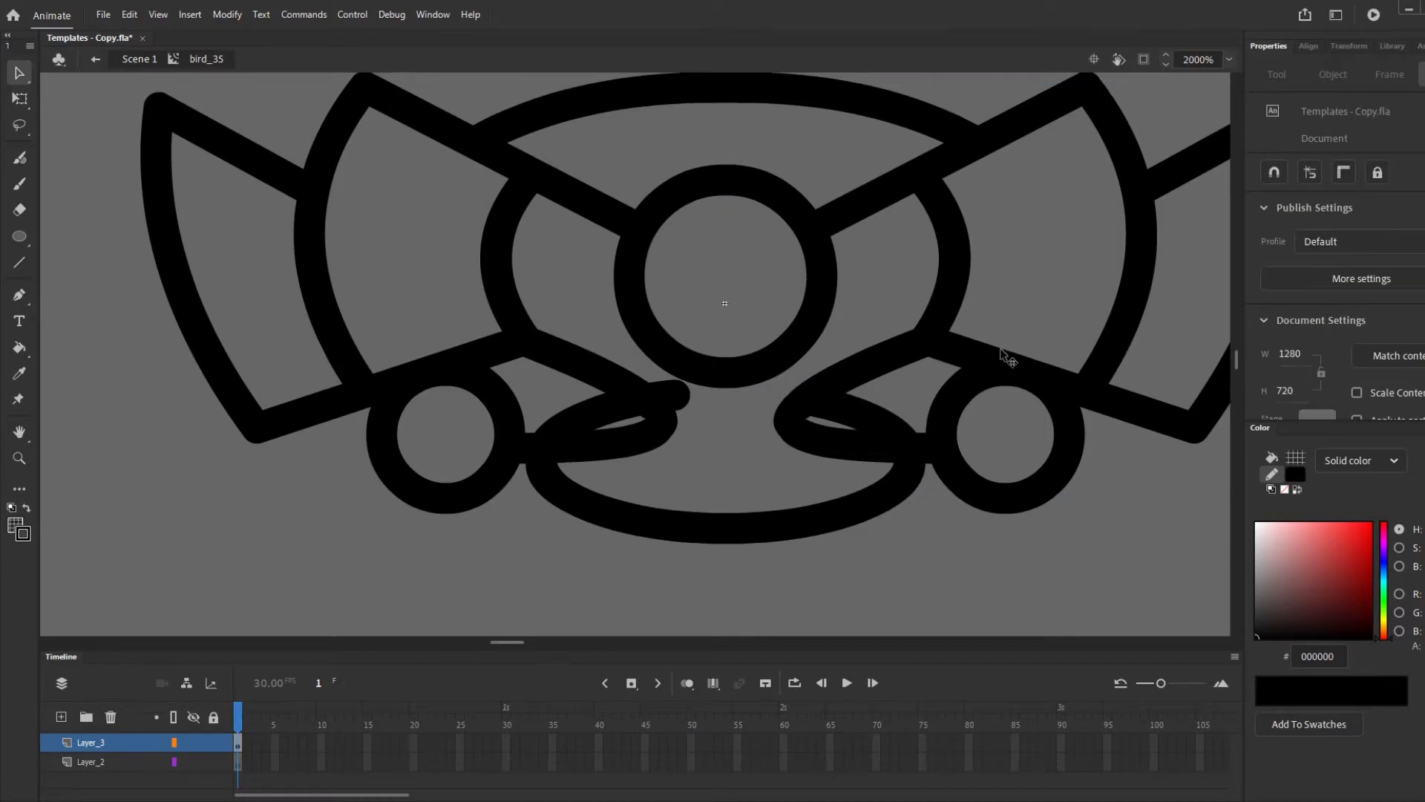
Delete the leftover ellipse stub protruding from the left lobe without selecting the mirrored symbol or central circle
{"action": "left_click_drag", "start_coordinate": [586, 429], "coordinate": [608, 402]}
{"action": "left_click", "coordinate": [720, 385]}
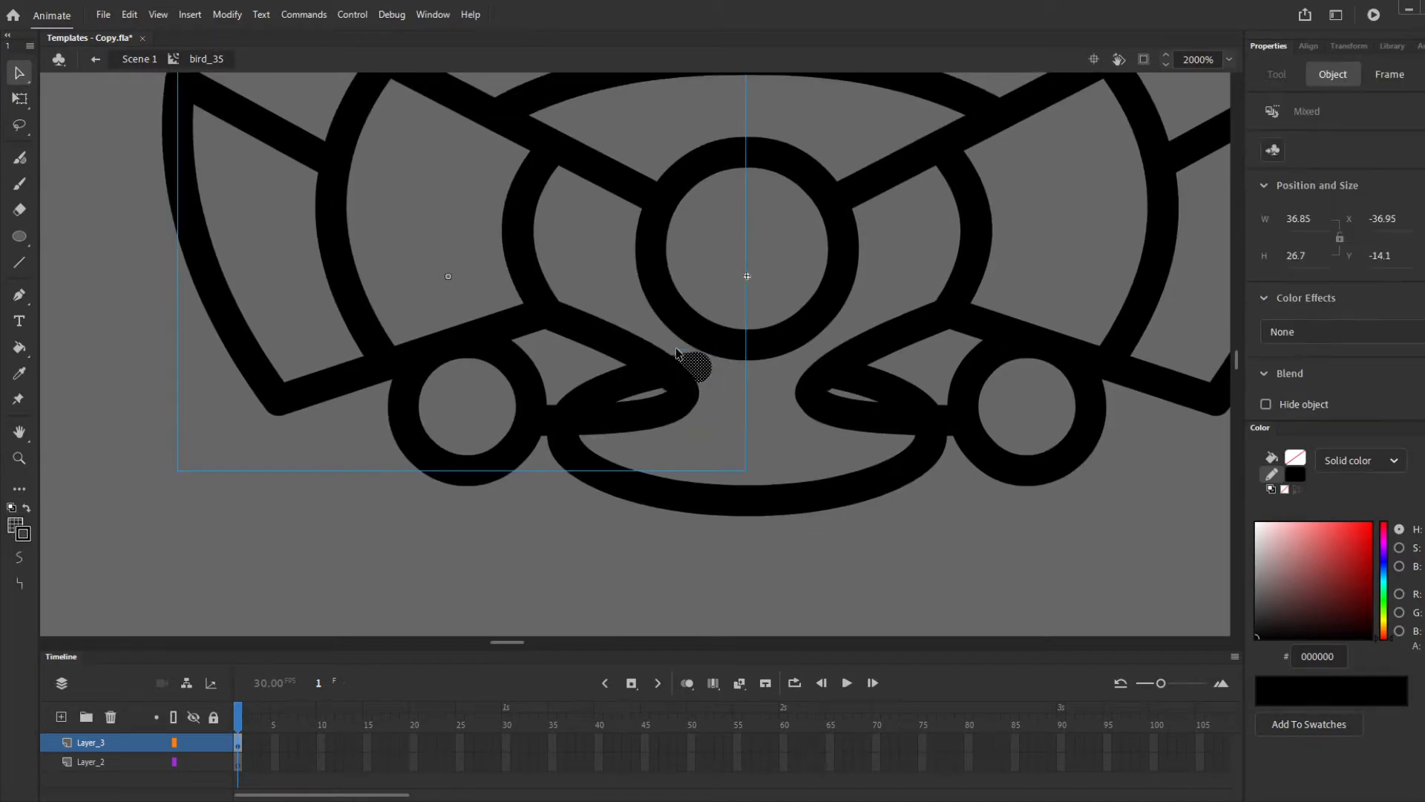
{"action": "left_click_drag", "start_coordinate": [756, 386], "coordinate": [663, 351]}
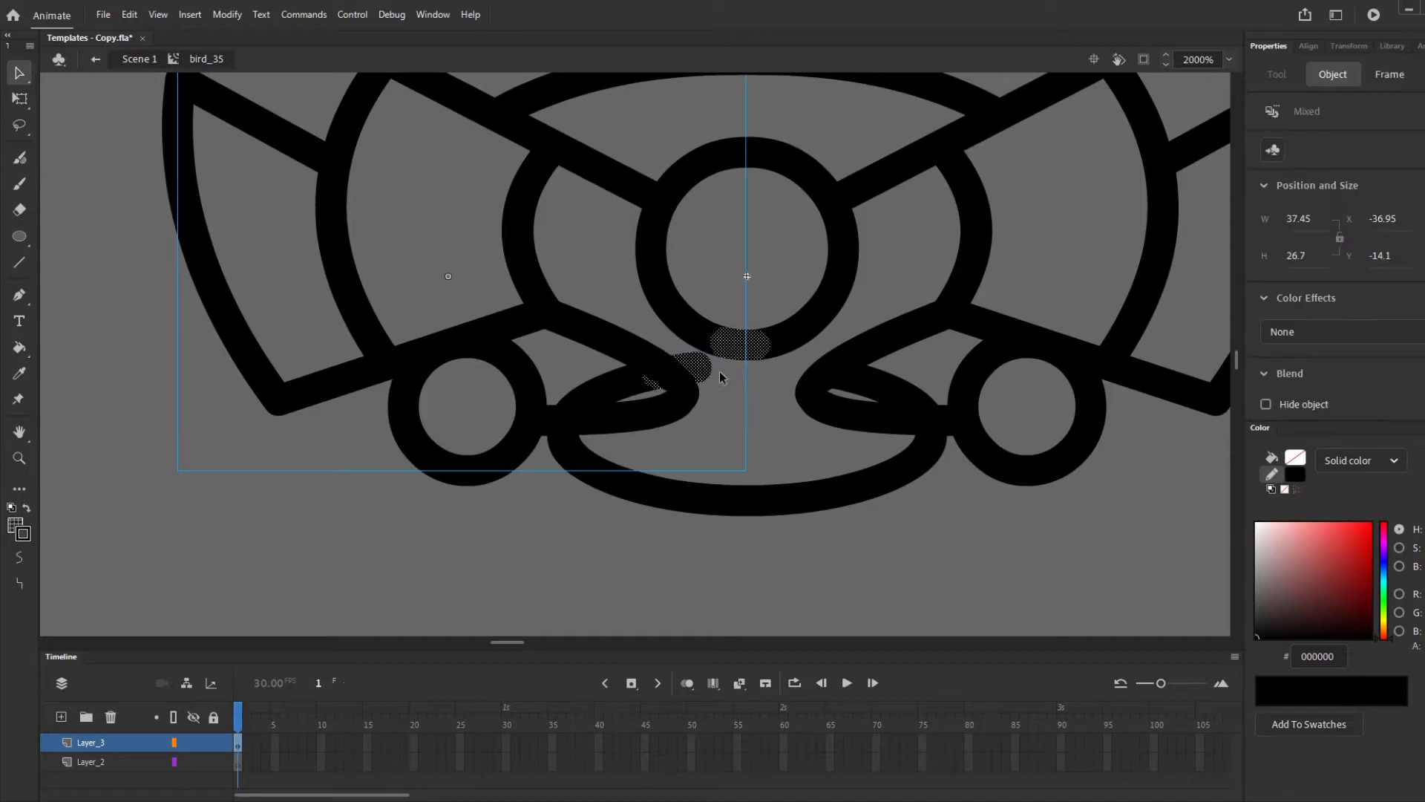
{"action": "left_click", "coordinate": [641, 361], "text": "shift"}
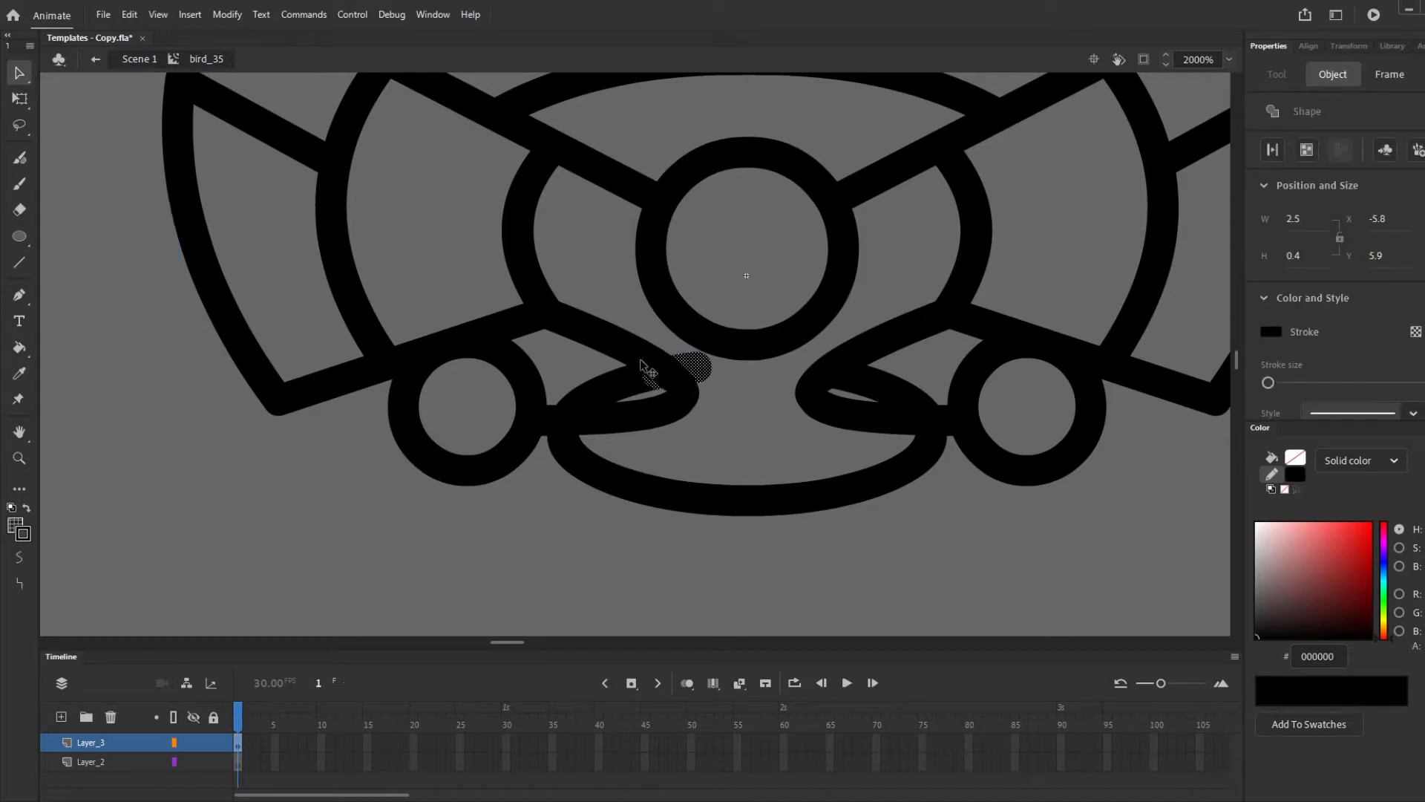
{"action": "key", "text": "Delete"}
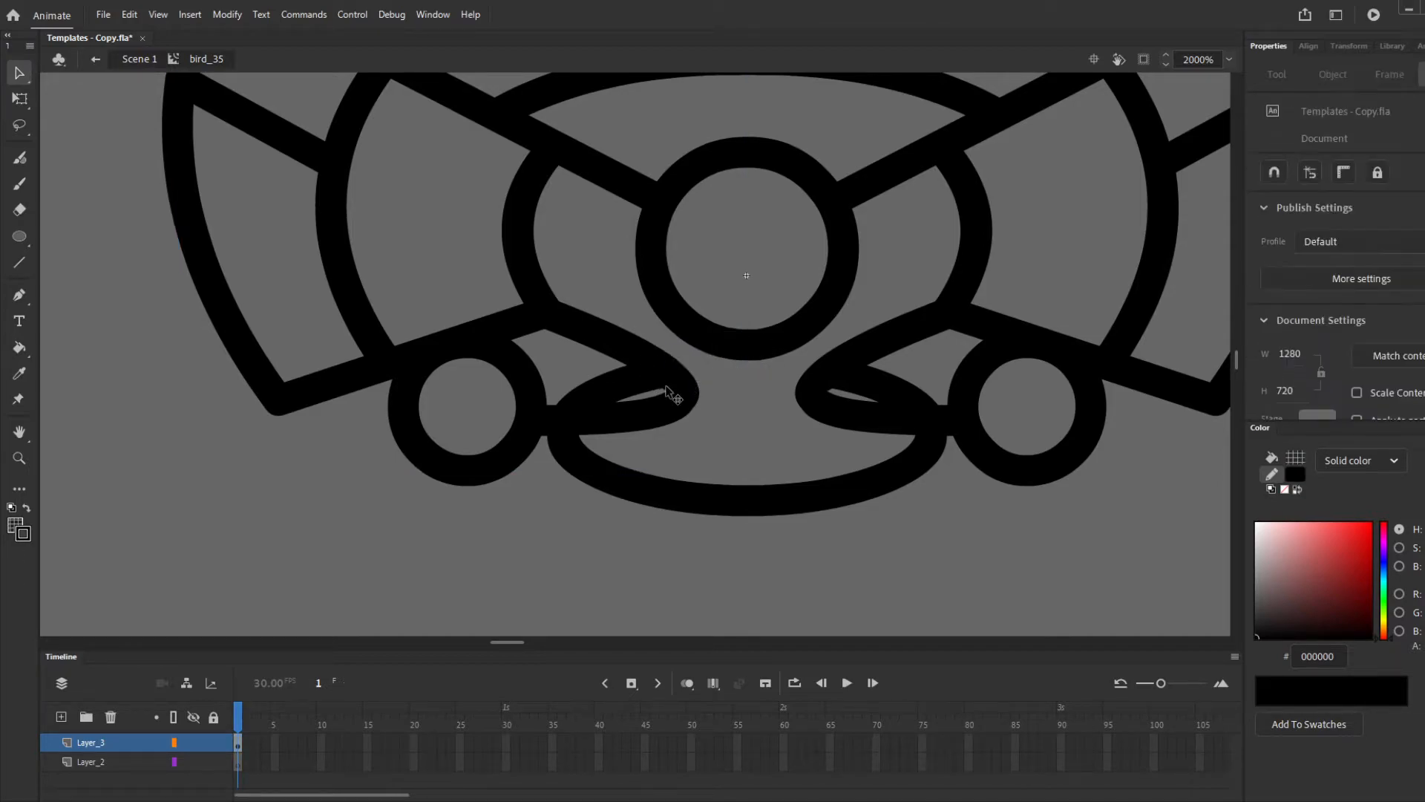
In the left mirrored symbol, replace the lobe with a straight line from the inner fin corner to the ellipse's open end
{"action": "double_click", "coordinate": [622, 421]}
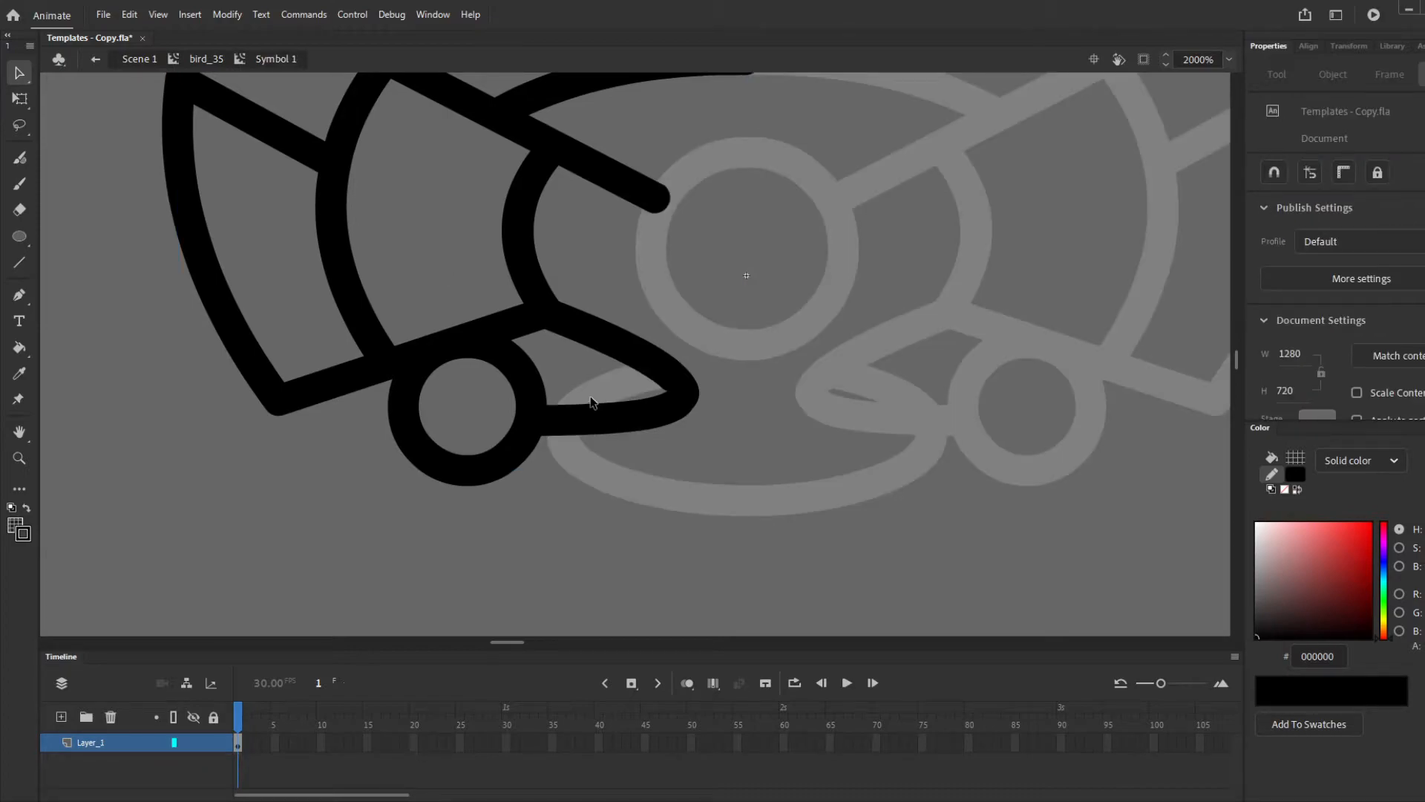
{"action": "scroll", "coordinate": [651, 398], "scroll_direction": "down", "scroll_amount": 1}
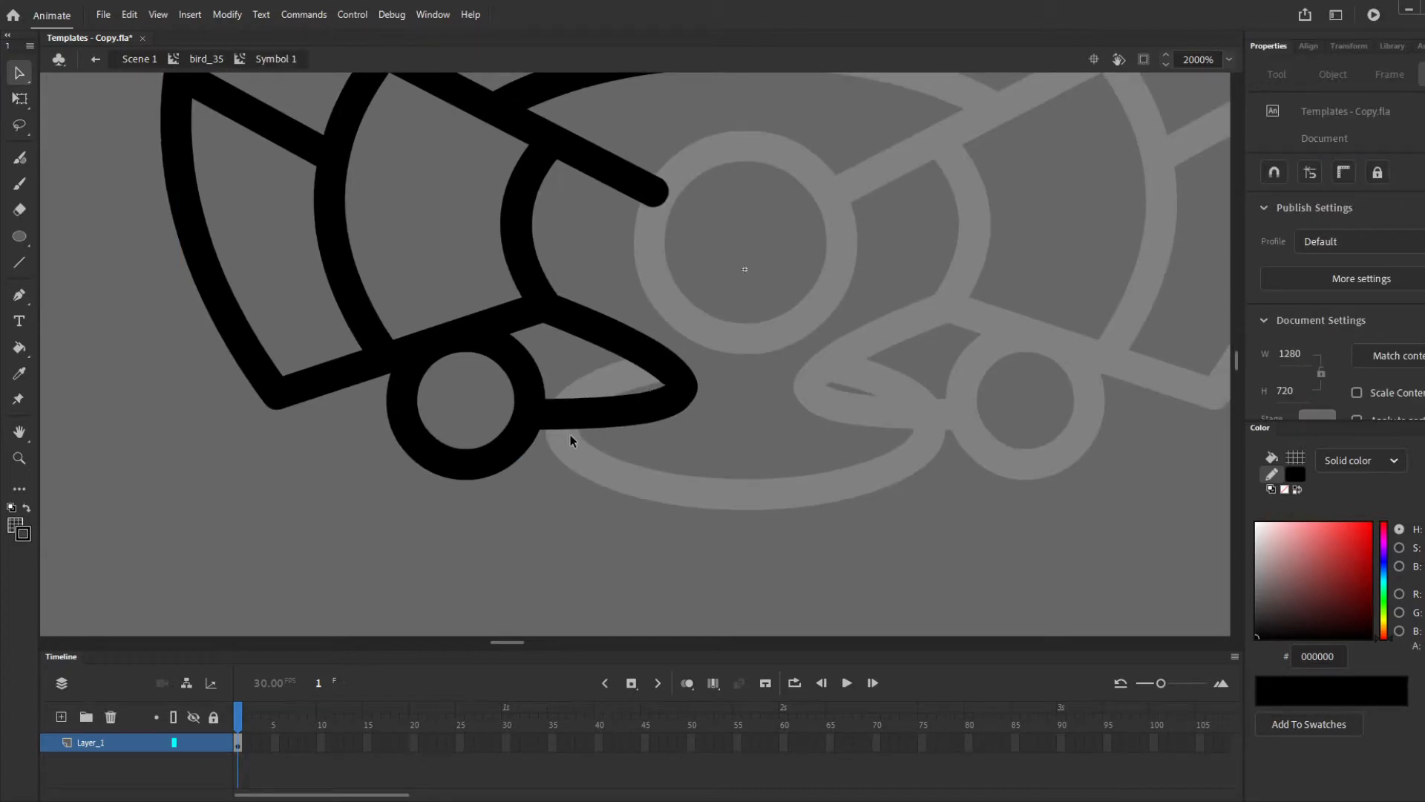
{"action": "left_click", "coordinate": [576, 414]}
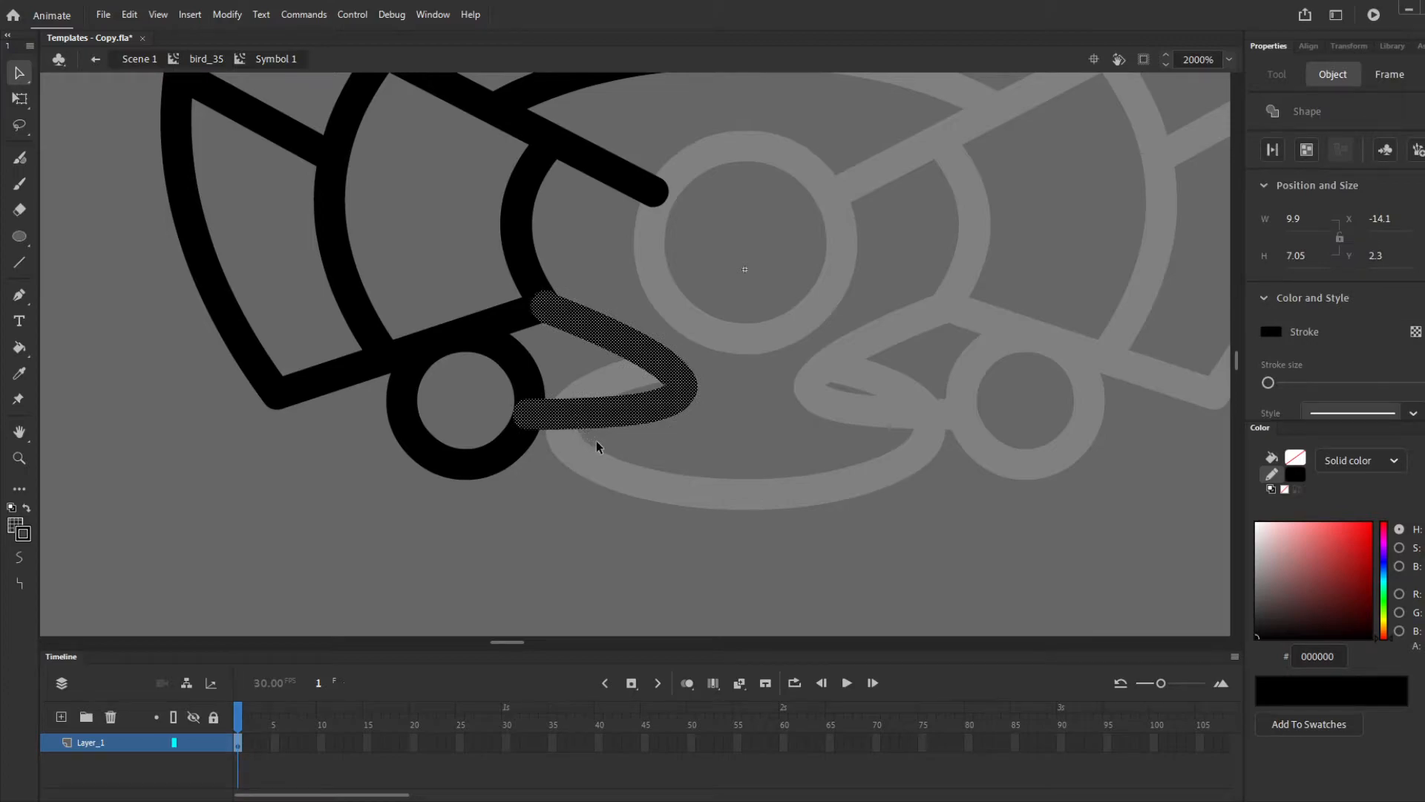
{"action": "key", "text": "Delete"}
{"action": "key", "text": "n"}
{"action": "left_click_drag", "start_coordinate": [541, 302], "coordinate": [655, 367]}
{"action": "key", "text": "v"}
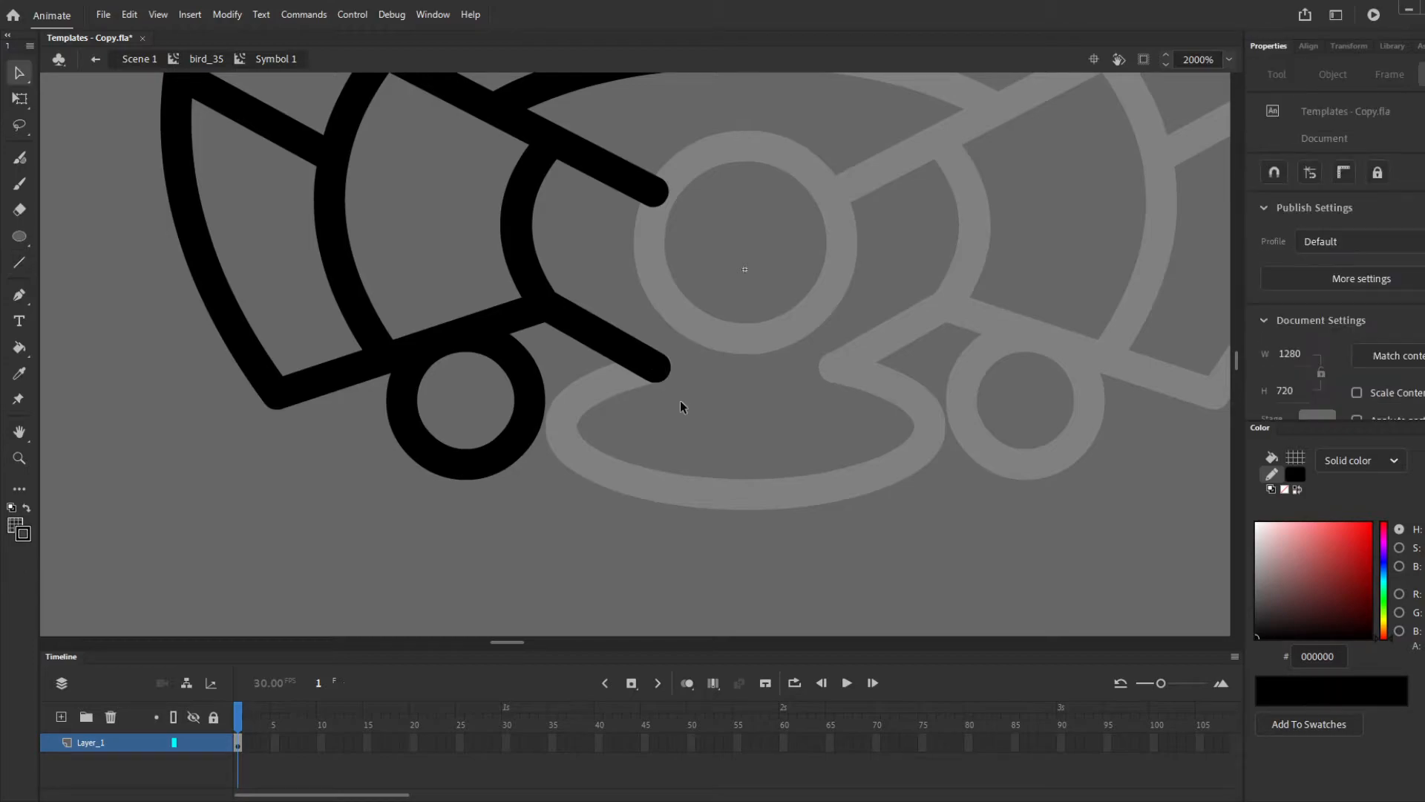
{"action": "double_click", "coordinate": [680, 400]}
{"action": "left_click", "coordinate": [675, 400]}
Bend the ellipse's lower edge upward and pull its left and right ends out to the small circles
{"action": "scroll", "coordinate": [698, 398], "scroll_direction": "down", "scroll_amount": 5}
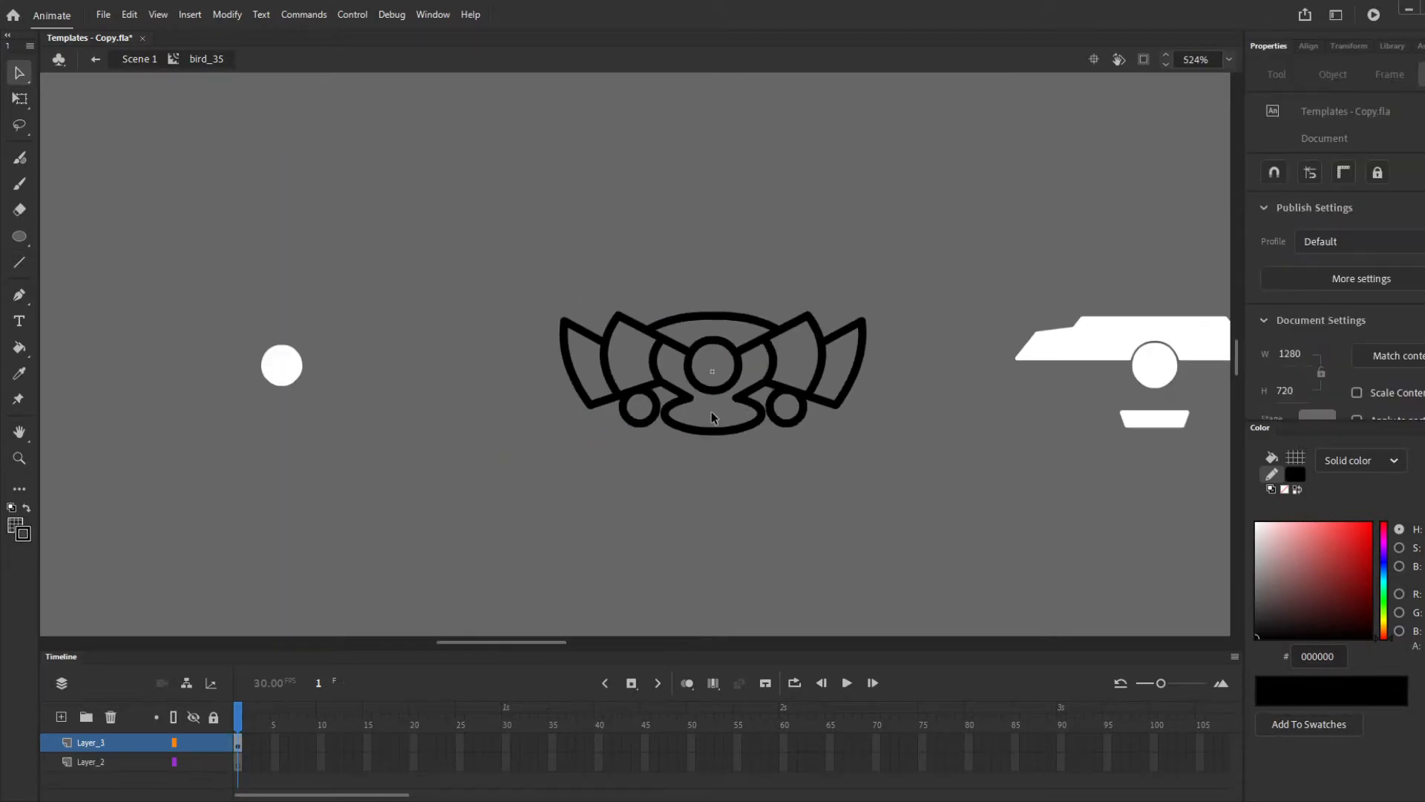
{"action": "scroll", "coordinate": [719, 369], "scroll_direction": "up", "scroll_amount": 2}
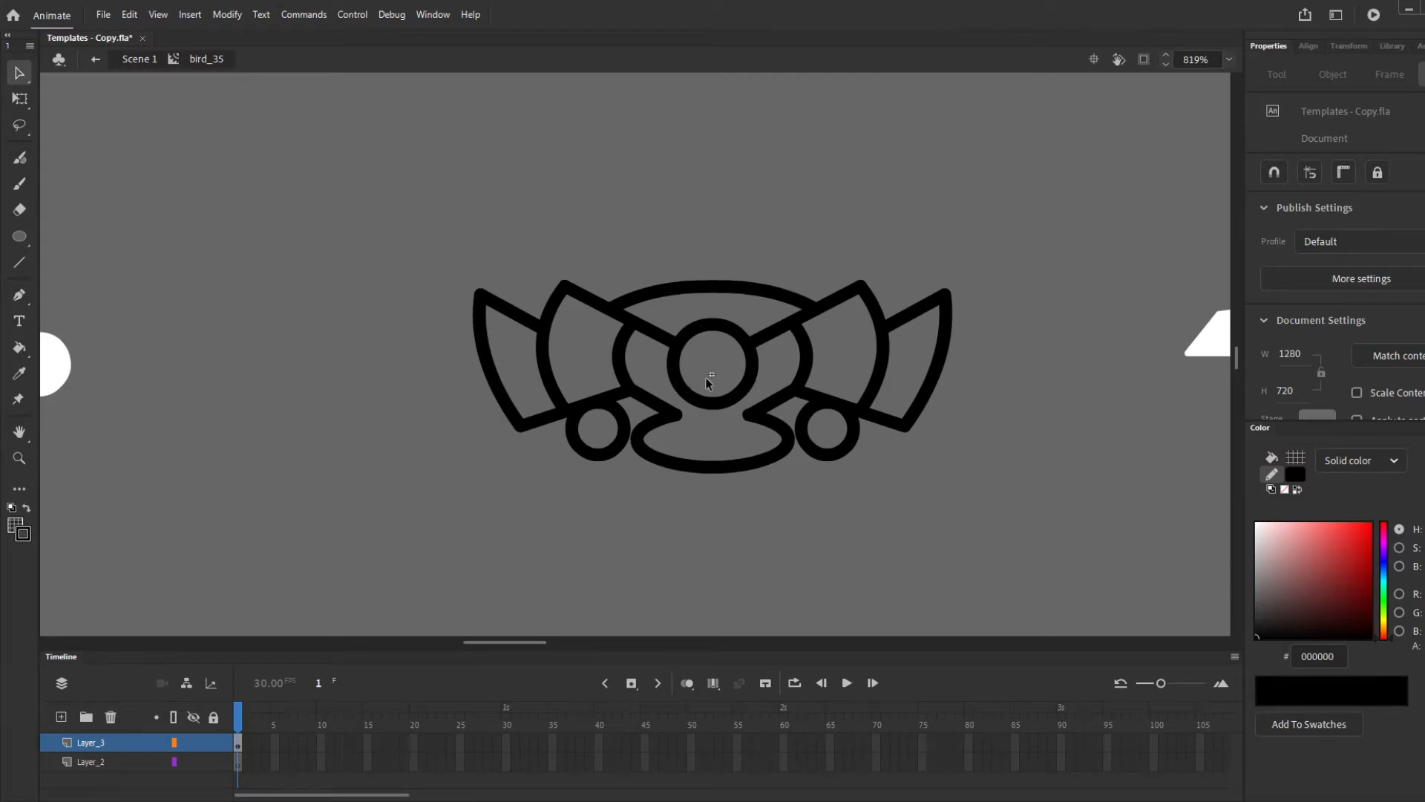
{"action": "scroll", "coordinate": [709, 463], "scroll_direction": "up", "scroll_amount": 1}
{"action": "left_click_drag", "start_coordinate": [717, 464], "coordinate": [716, 431]}
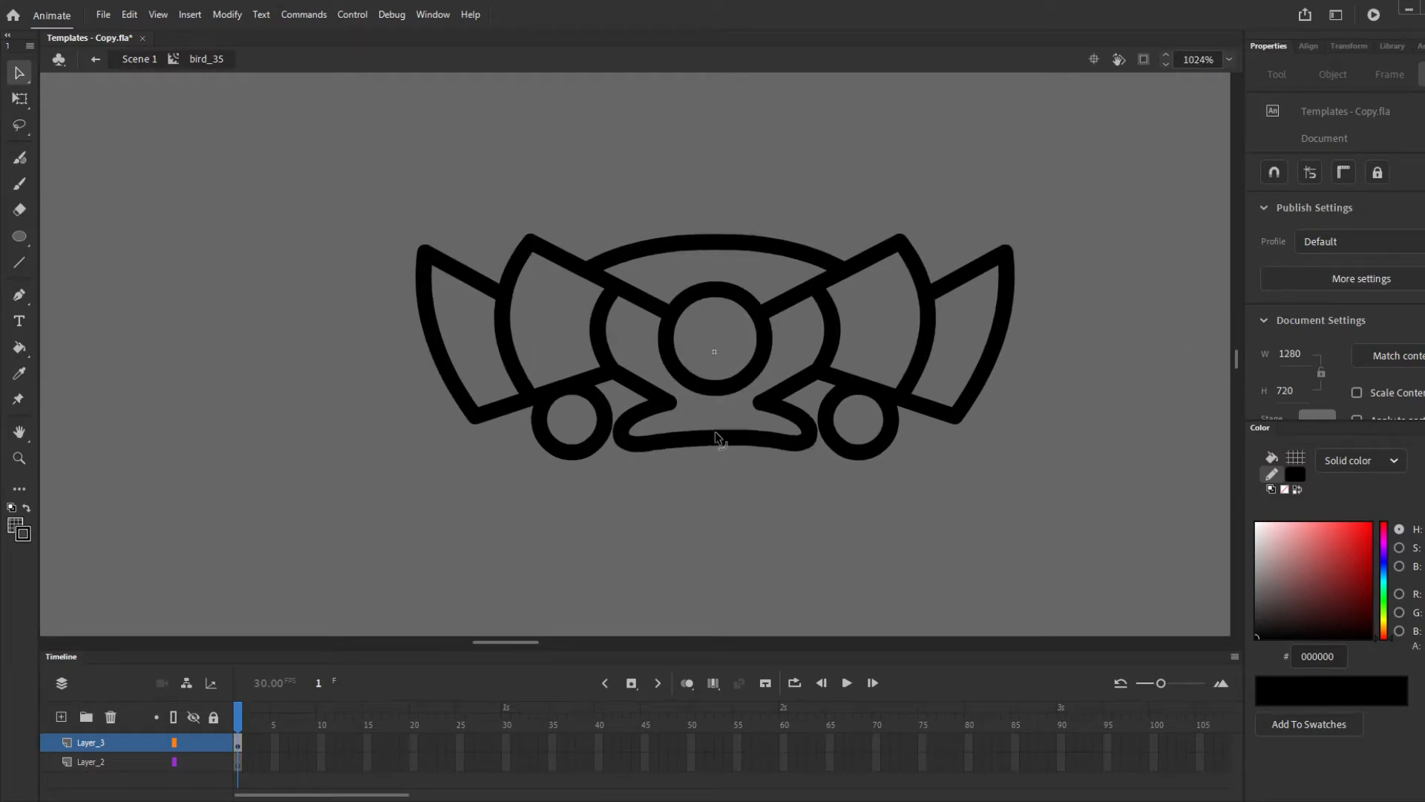
{"action": "left_click_drag", "start_coordinate": [641, 446], "coordinate": [604, 439]}
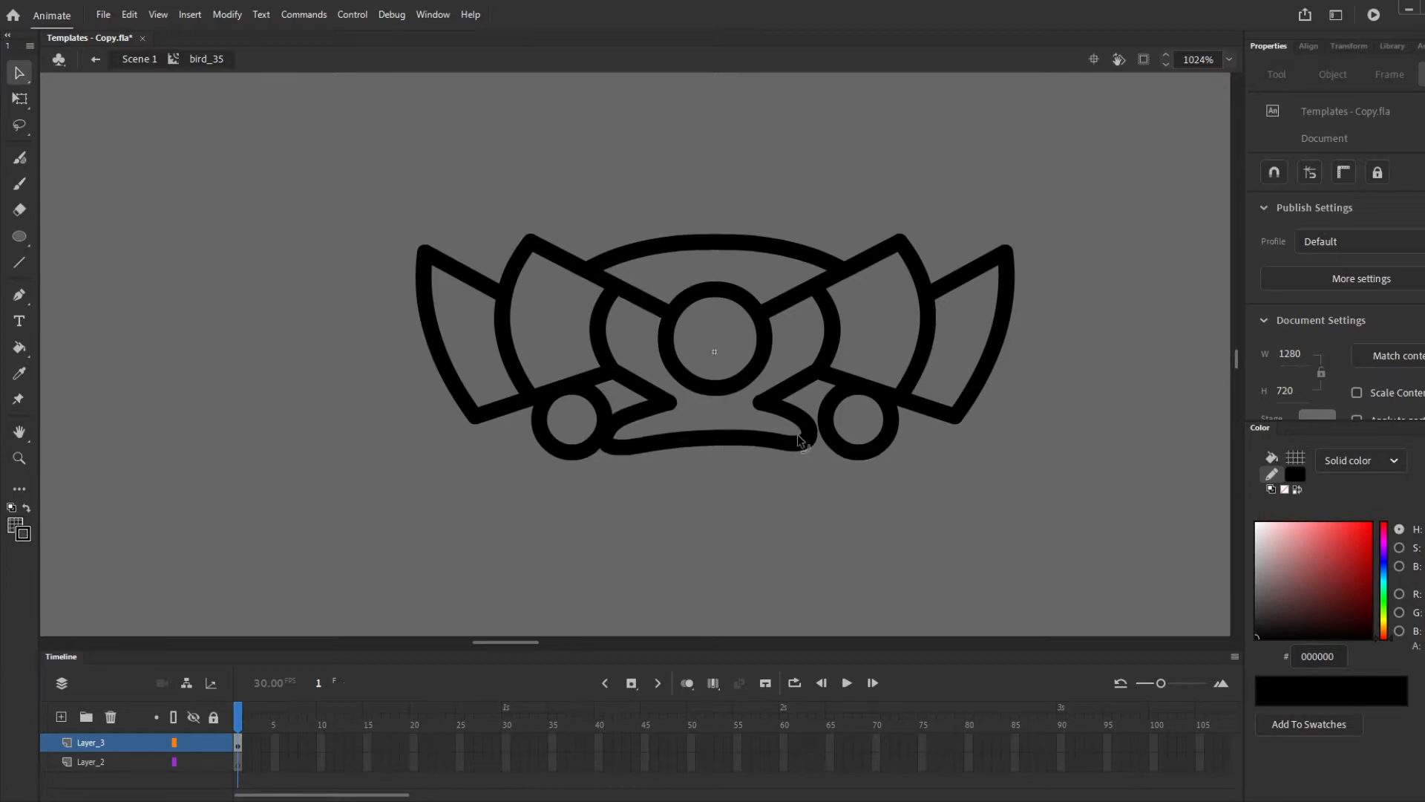
{"action": "left_click_drag", "start_coordinate": [823, 440], "coordinate": [829, 443]}
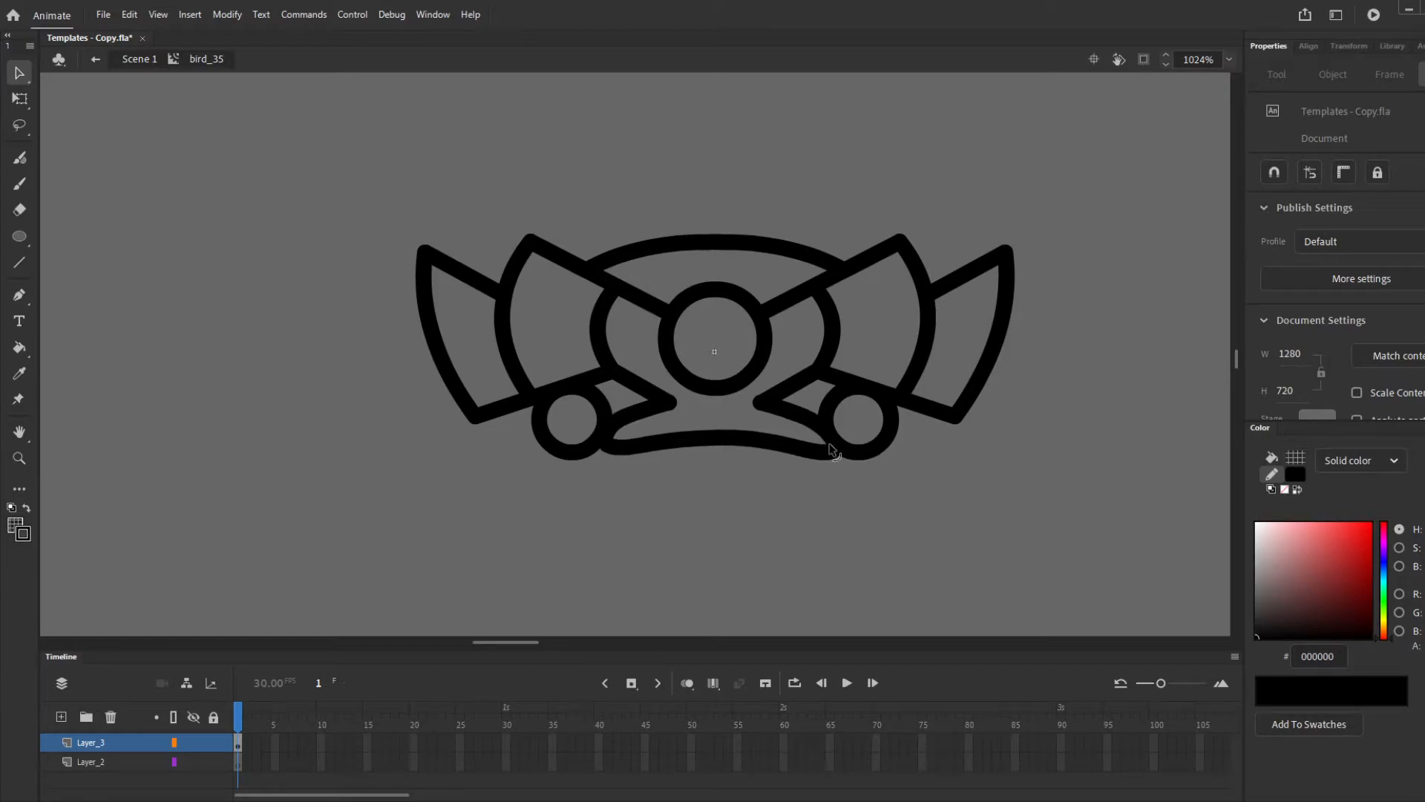
{"action": "scroll", "coordinate": [704, 454], "scroll_direction": "up", "scroll_amount": 2}
{"action": "left_click_drag", "start_coordinate": [569, 444], "coordinate": [625, 438]}
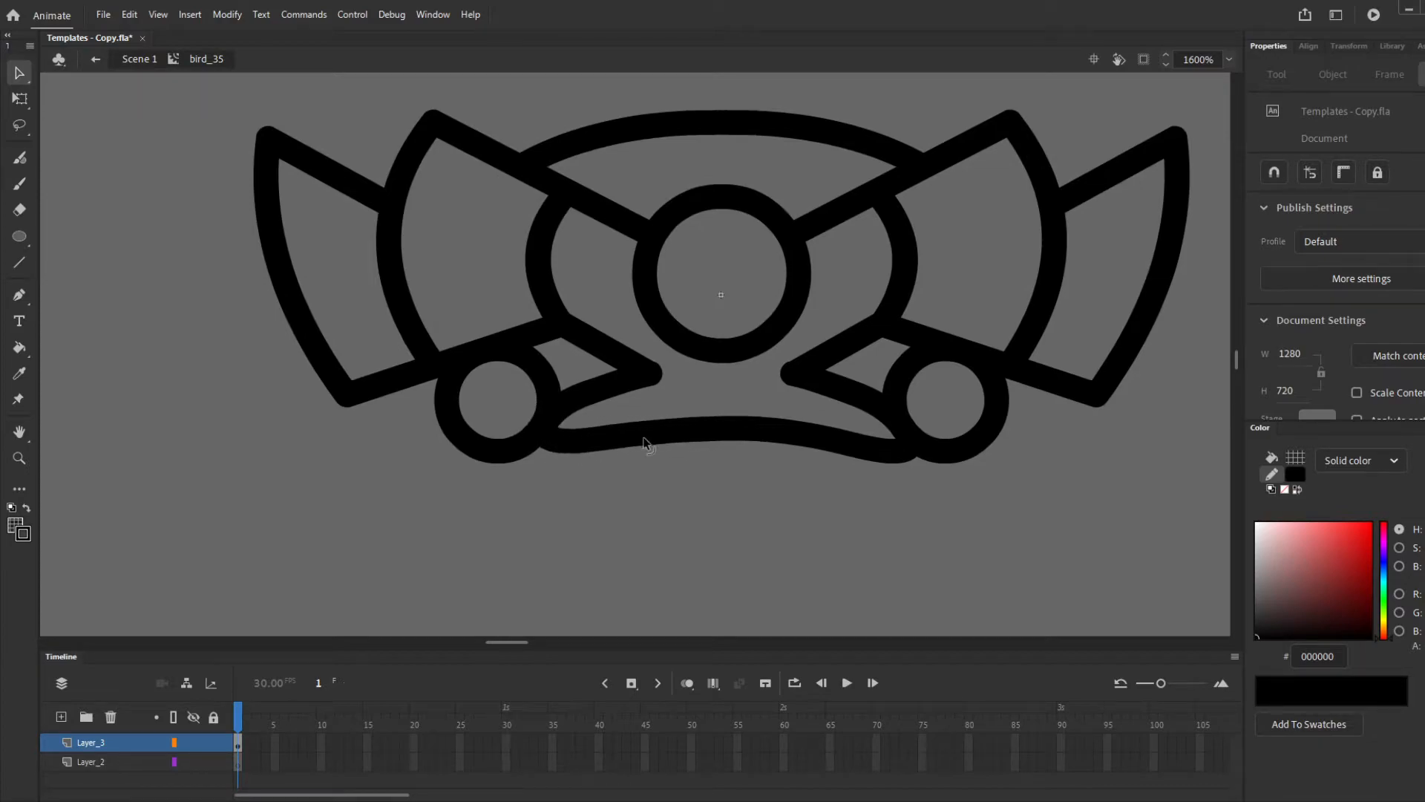
Delete the right half of the reshaped bottom outline, leaving the mirrored symbol intact
{"action": "left_click_drag", "start_coordinate": [729, 457], "coordinate": [872, 356]}
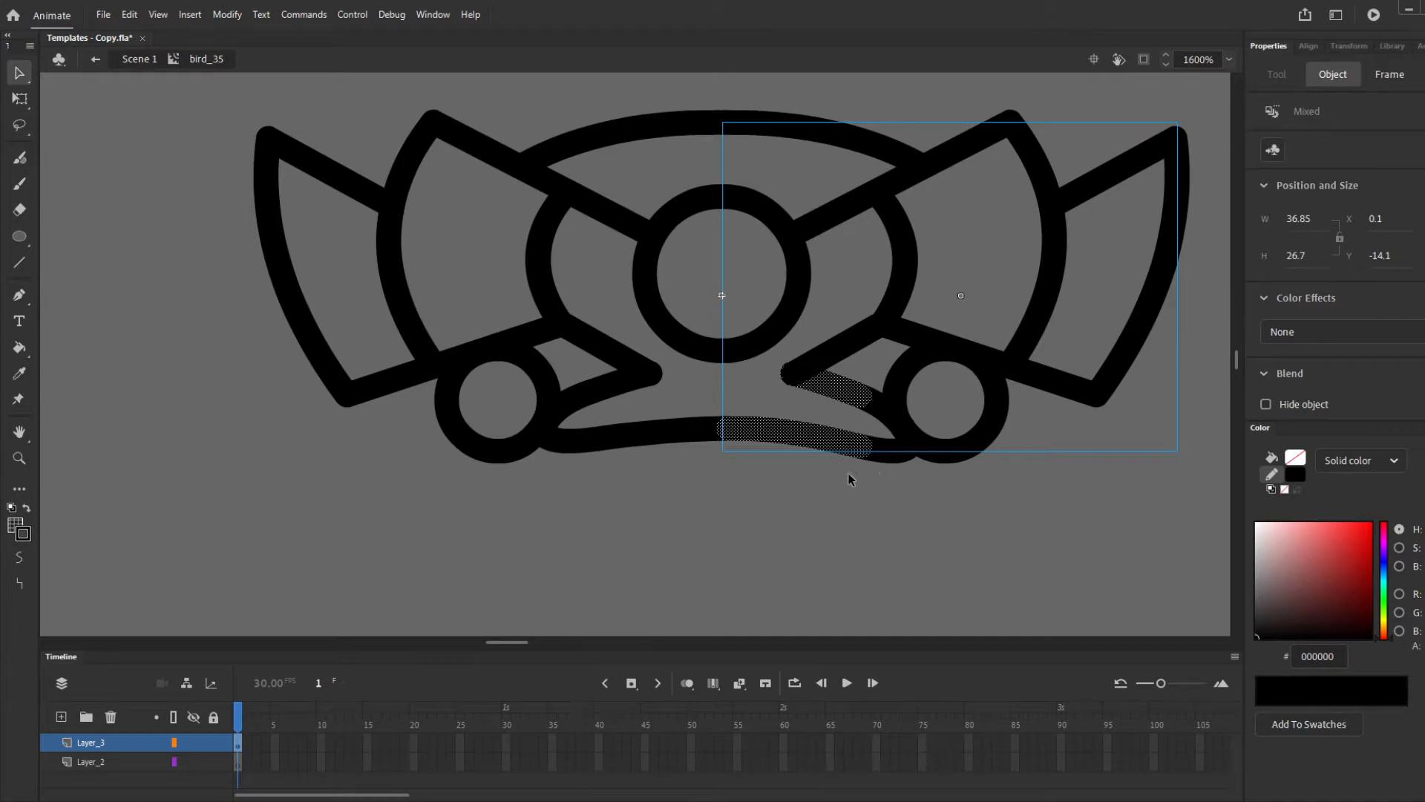
{"action": "left_click_drag", "start_coordinate": [846, 475], "coordinate": [930, 375]}
{"action": "left_click", "coordinate": [990, 363], "text": "shift"}
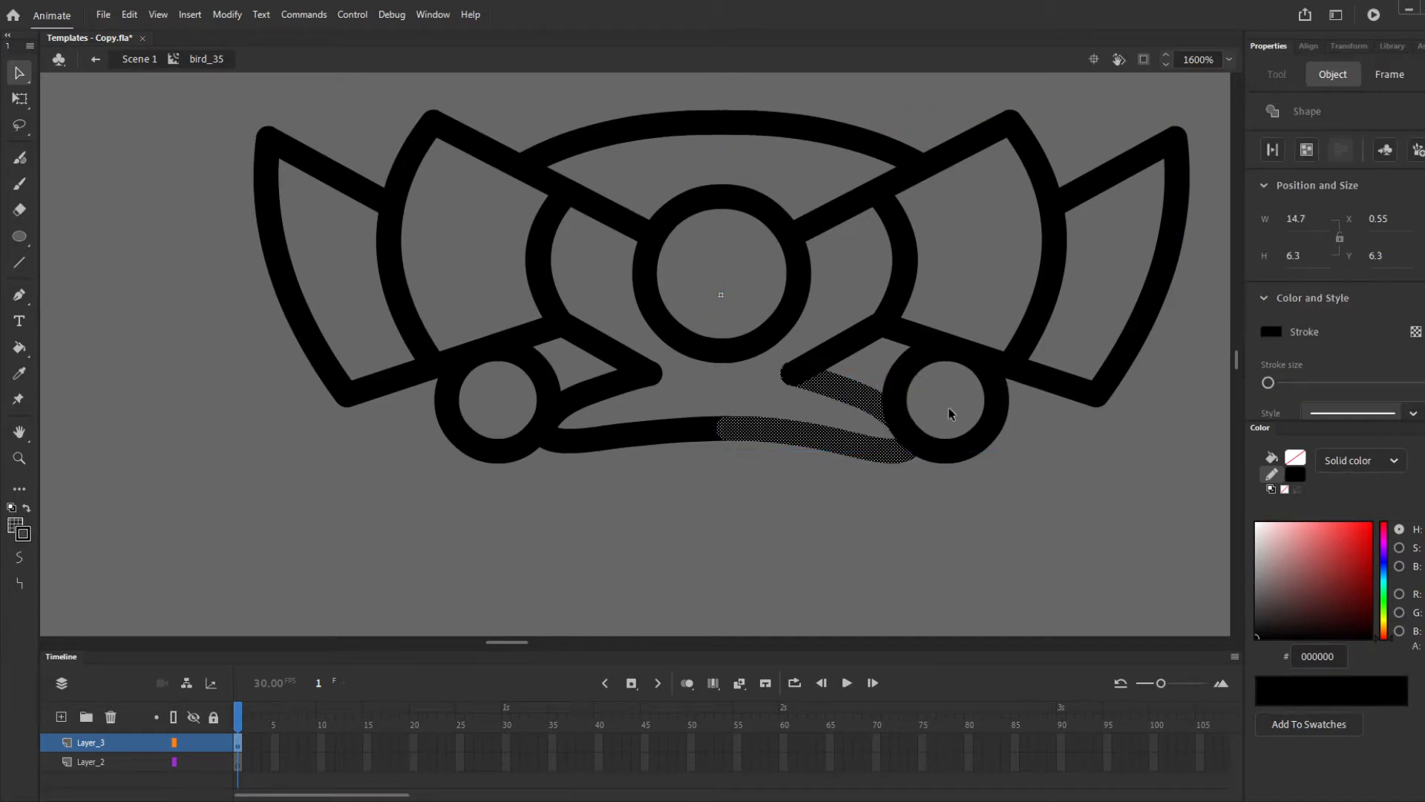
{"action": "key", "text": "Delete"}
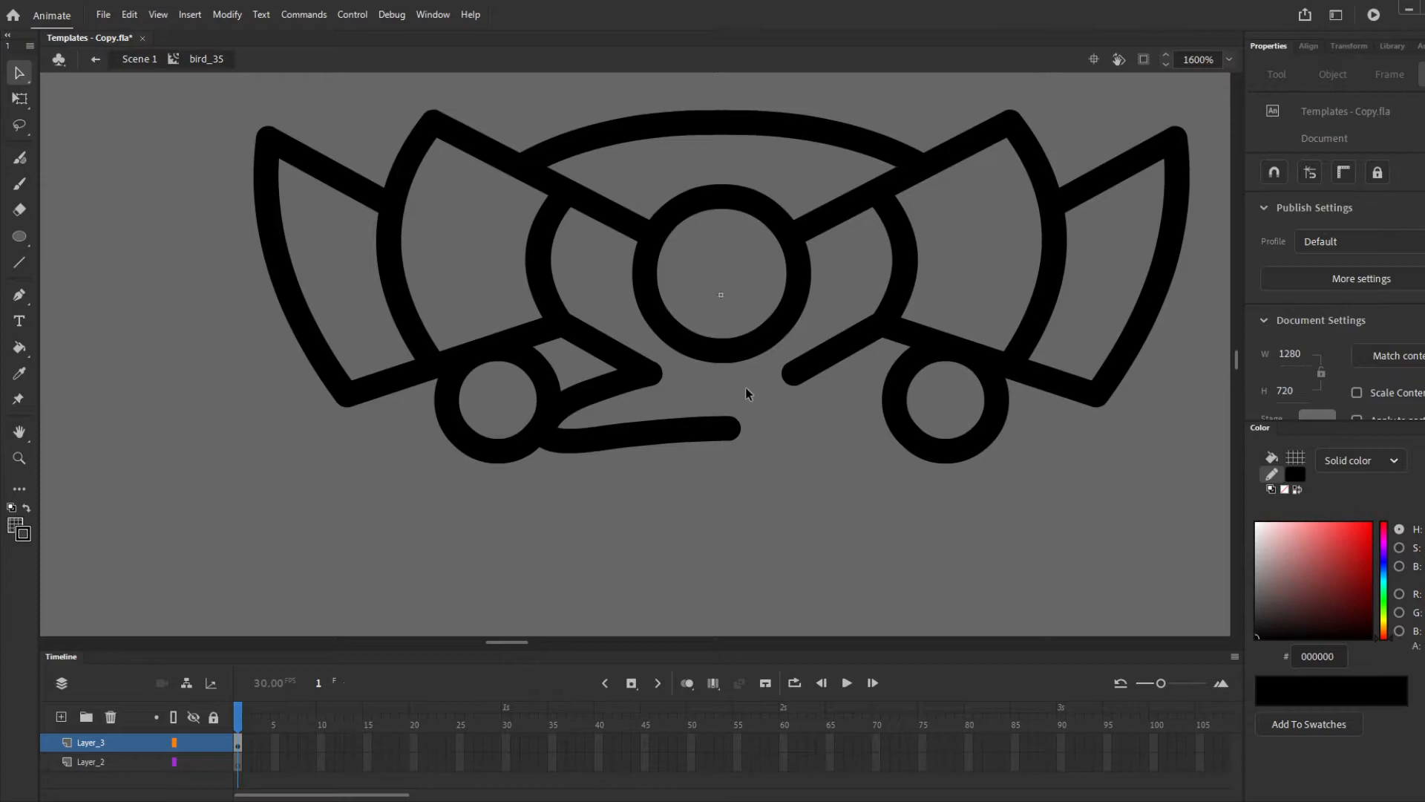
Duplicate the left half of the bottom outline in place, flip it horizontally, and shift it right to form the matching right half
{"action": "left_click", "coordinate": [686, 434]}
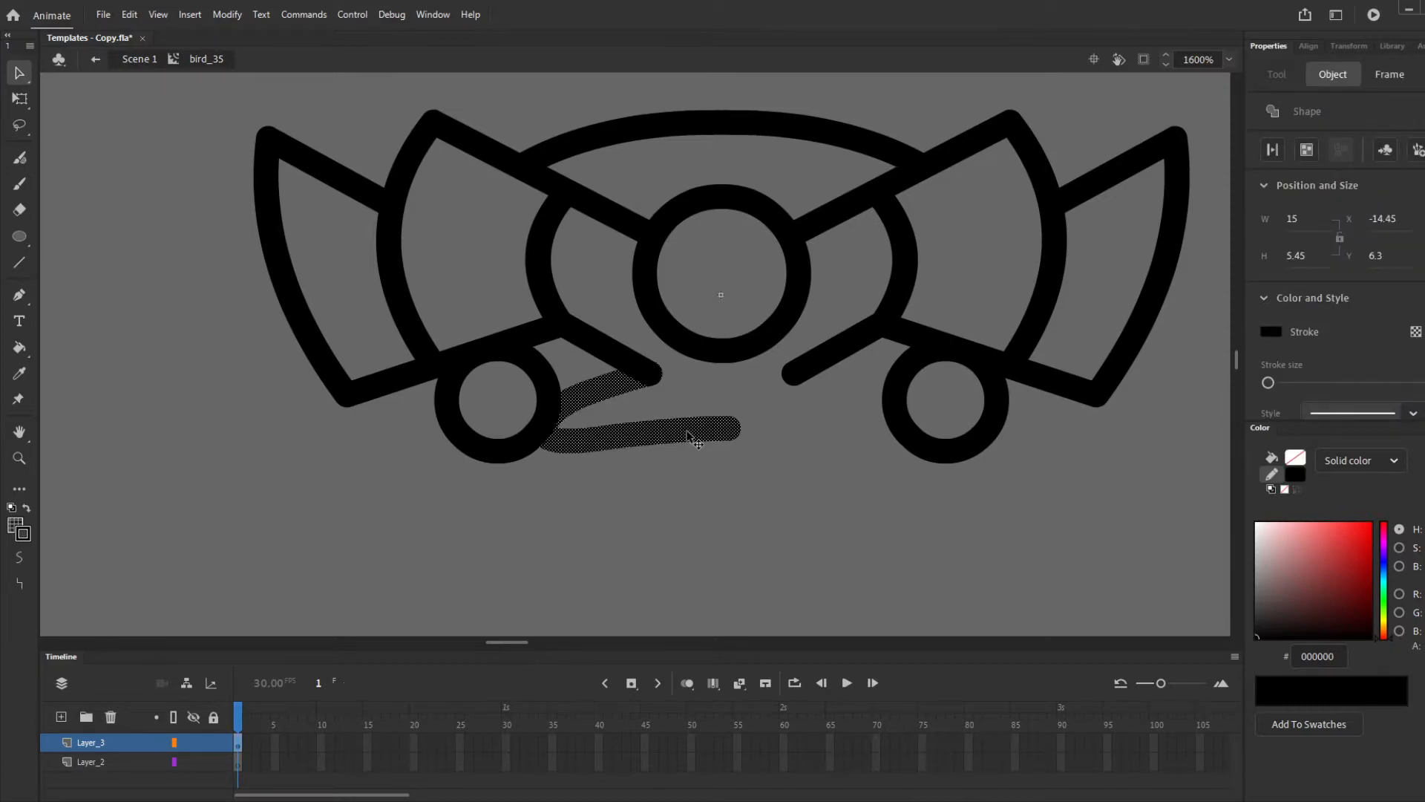
{"action": "key", "text": "ctrl+shift+v"}
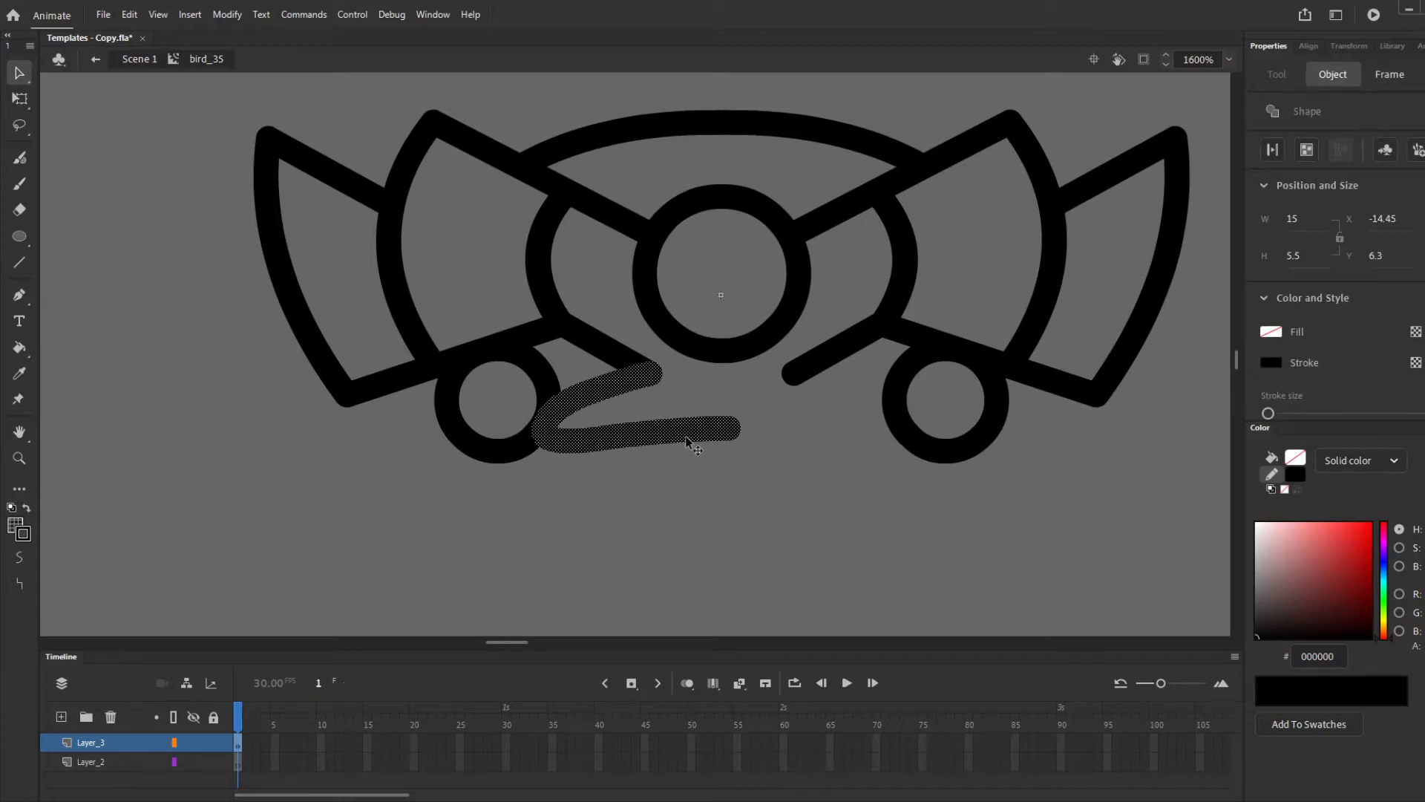
{"action": "key", "text": "Right"}
{"action": "key", "text": "Right"}
{"action": "key", "text": "Right"}
{"action": "key", "text": "Right"}
{"action": "key", "text": "Right"}
{"action": "key", "text": "Right"}
{"action": "key", "text": "Right"}
{"action": "key", "text": "Right"}
{"action": "key", "text": "Right"}
{"action": "key", "text": "Right"}
{"action": "key", "text": "Right"}
{"action": "key", "text": "Right"}
{"action": "key", "text": "Right"}
{"action": "key", "text": "Right"}
{"action": "key", "text": "Right"}
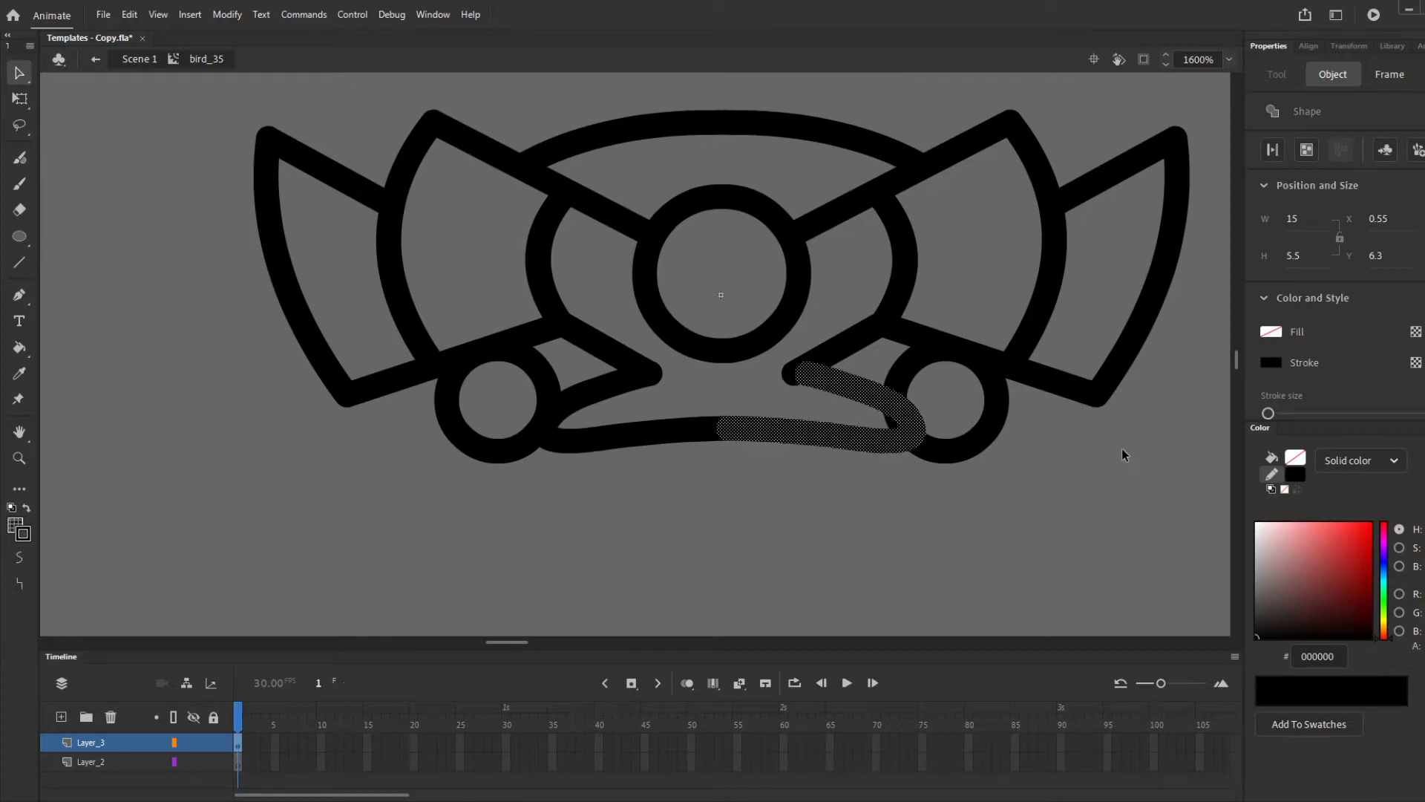
{"action": "key", "text": "Left"}
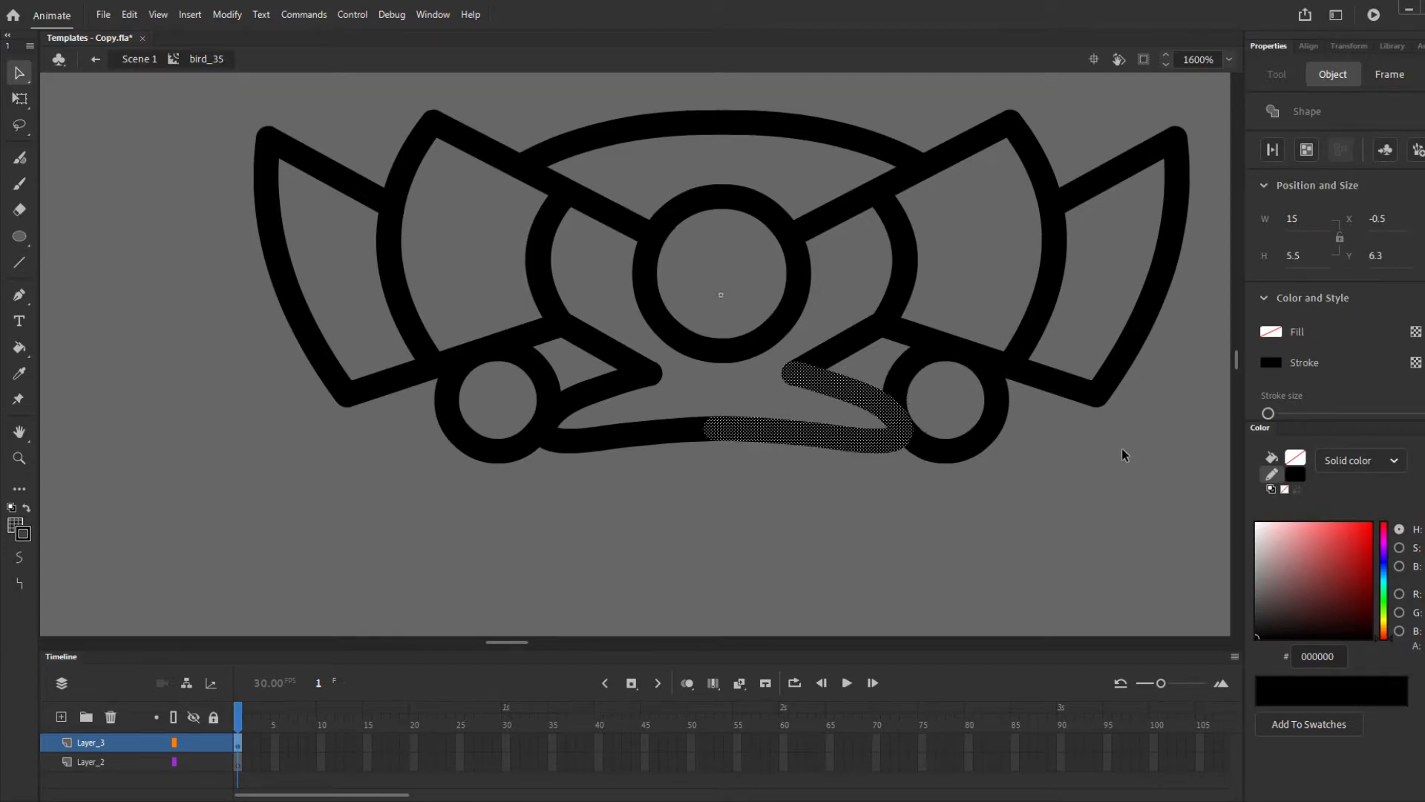
Centre both halves of the bottom outline together horizontally on the stage
{"action": "left_click", "coordinate": [687, 432], "text": "shift"}
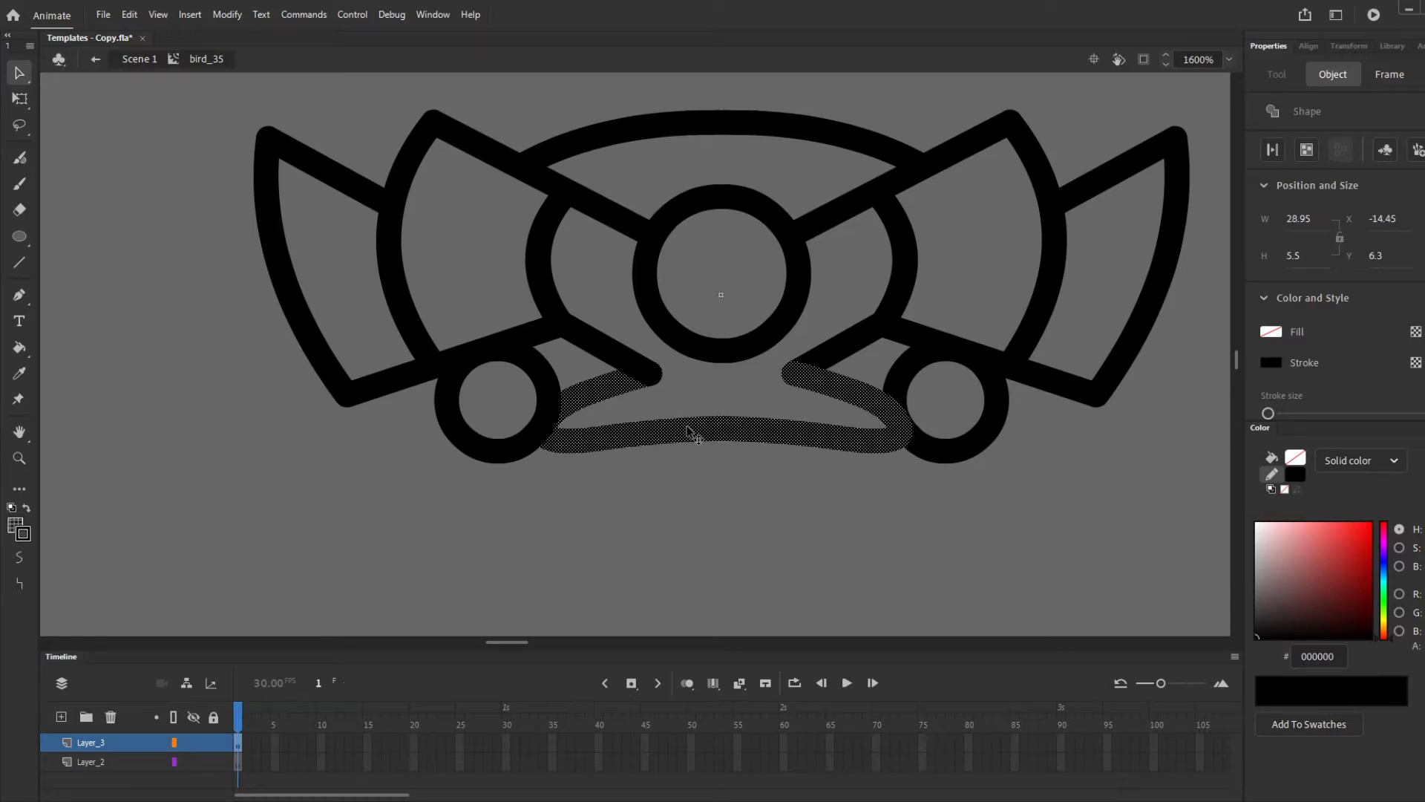
{"action": "left_click", "coordinate": [1310, 46]}
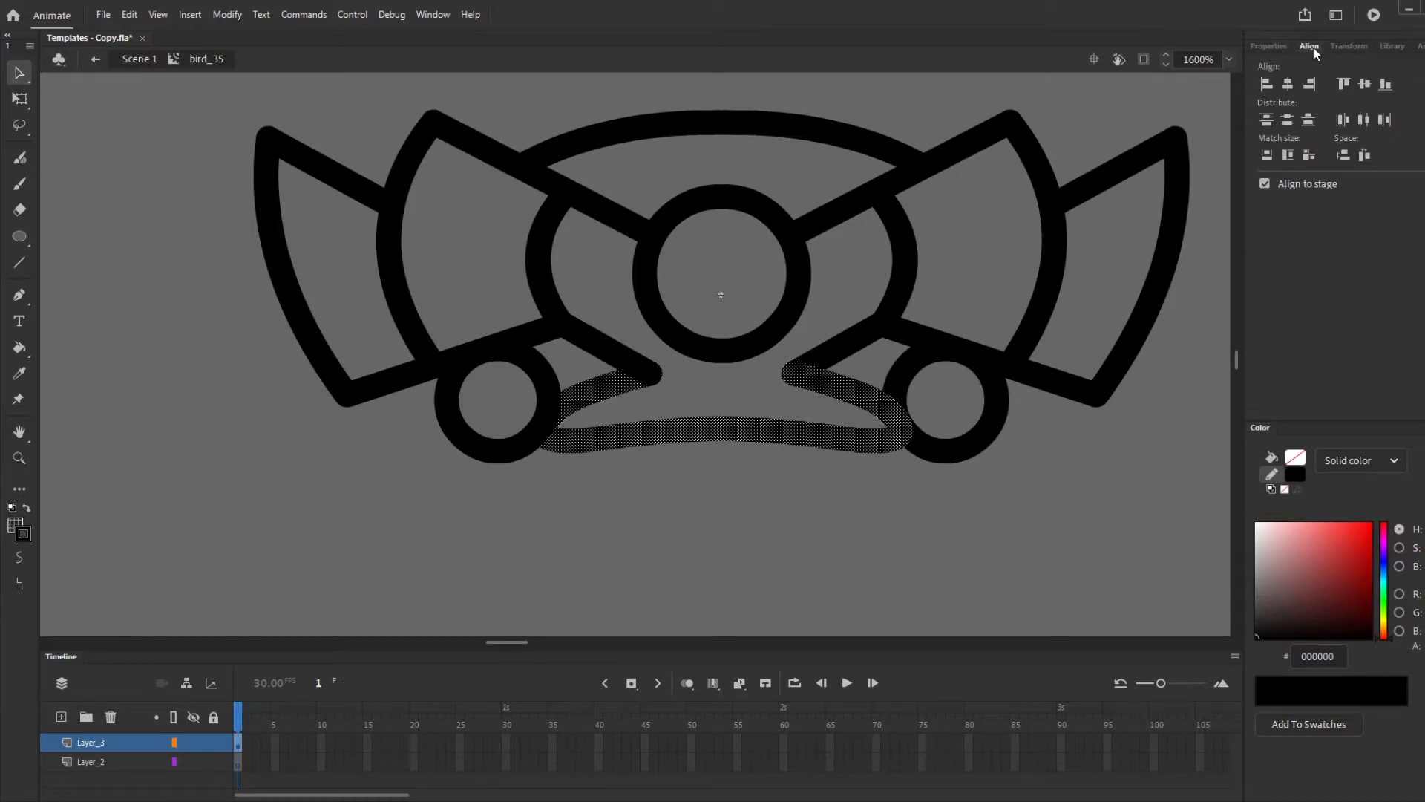
{"action": "left_click", "coordinate": [1364, 118]}
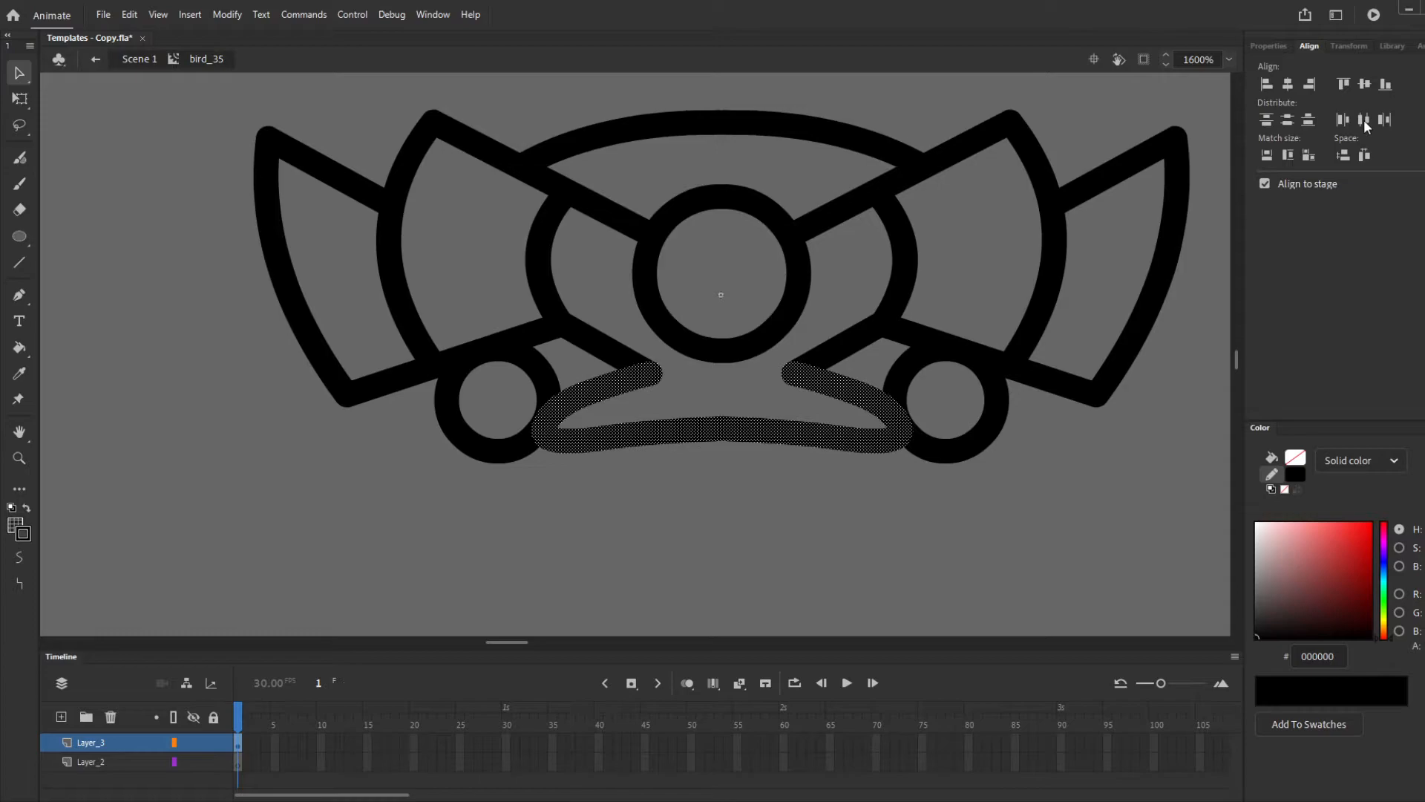
{"action": "left_click", "coordinate": [1288, 119]}
{"action": "key", "text": "ctrl+z"}
{"action": "left_click", "coordinate": [772, 497]}
Examine the bottom outline's centre joint and how the new design looks on the yellow and cyan icons
{"action": "scroll", "coordinate": [744, 416], "scroll_direction": "down", "scroll_amount": 1}
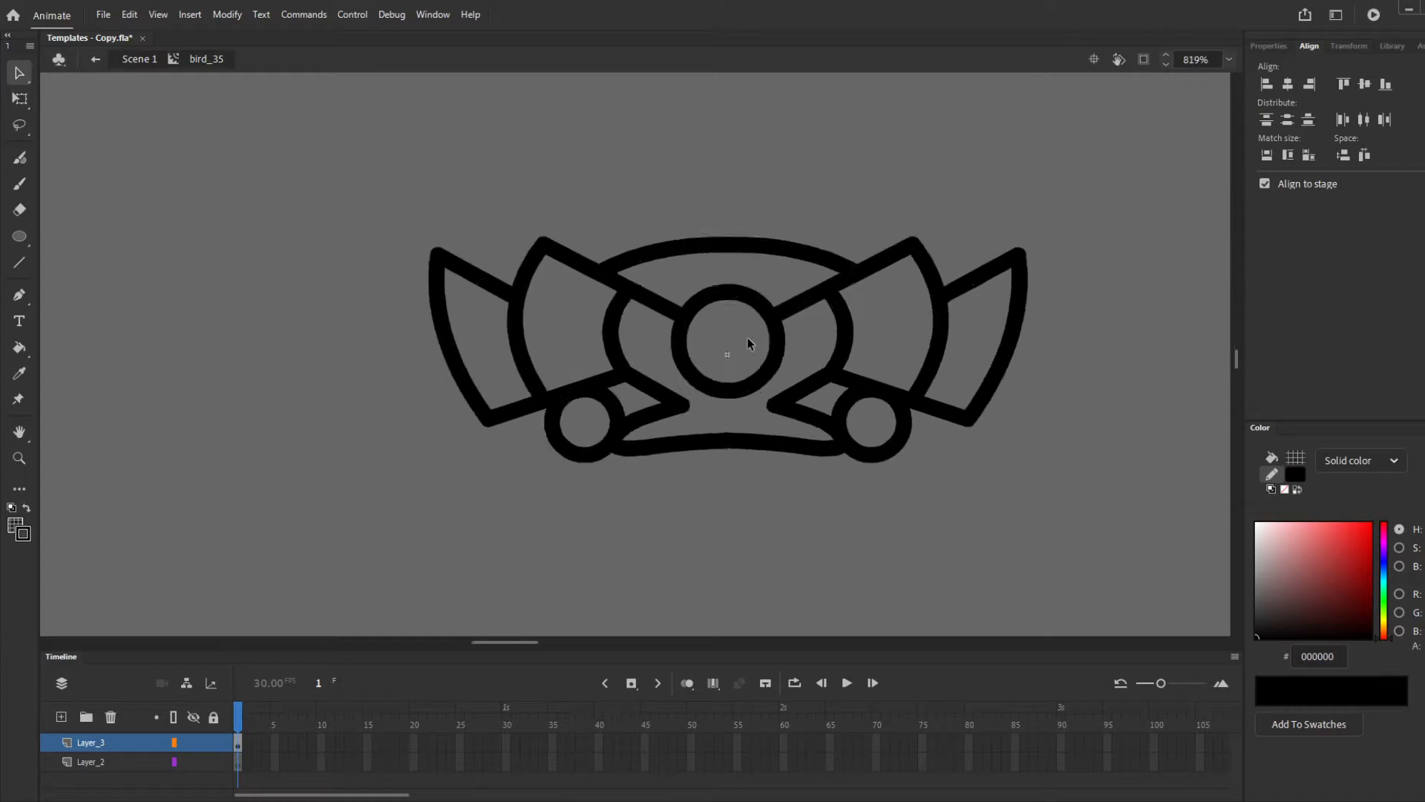
{"action": "scroll", "coordinate": [750, 339], "scroll_direction": "up", "scroll_amount": 2}
{"action": "double_click", "coordinate": [684, 552]}
{"action": "left_click", "coordinate": [693, 566]}
{"action": "key", "text": "n"}
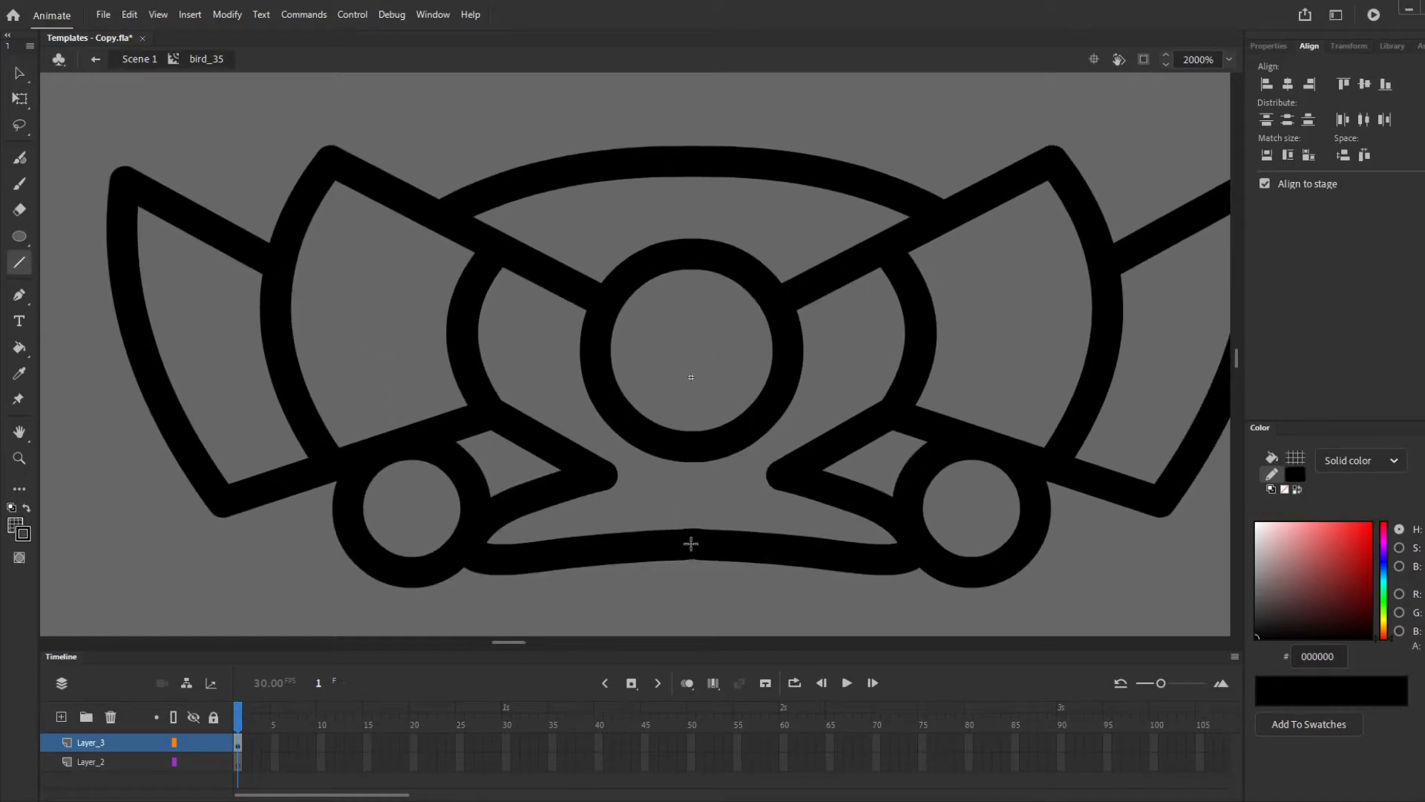
{"action": "scroll", "coordinate": [685, 537], "scroll_direction": "up", "scroll_amount": 1}
{"action": "scroll", "coordinate": [684, 541], "scroll_direction": "down", "scroll_amount": 4}
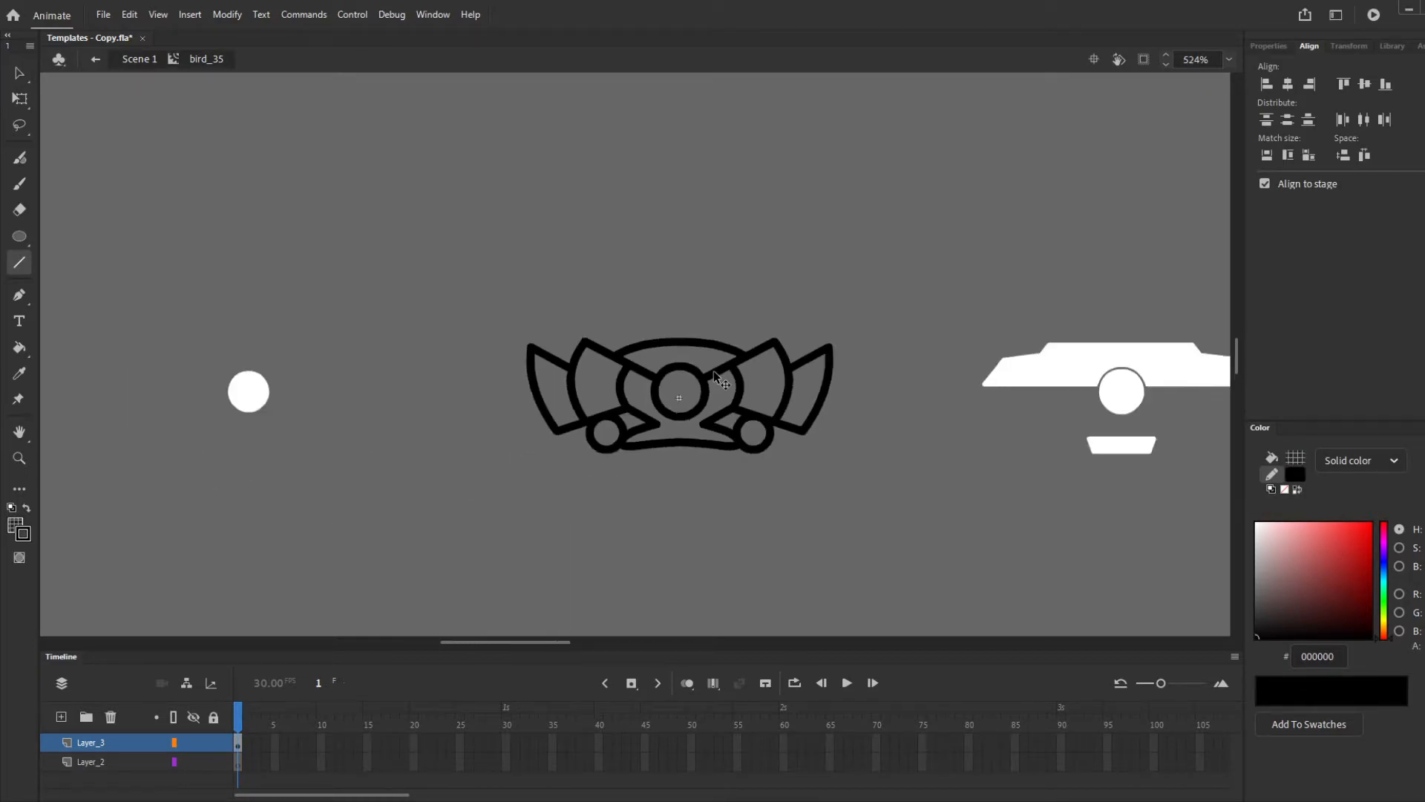
{"action": "key", "text": "v"}
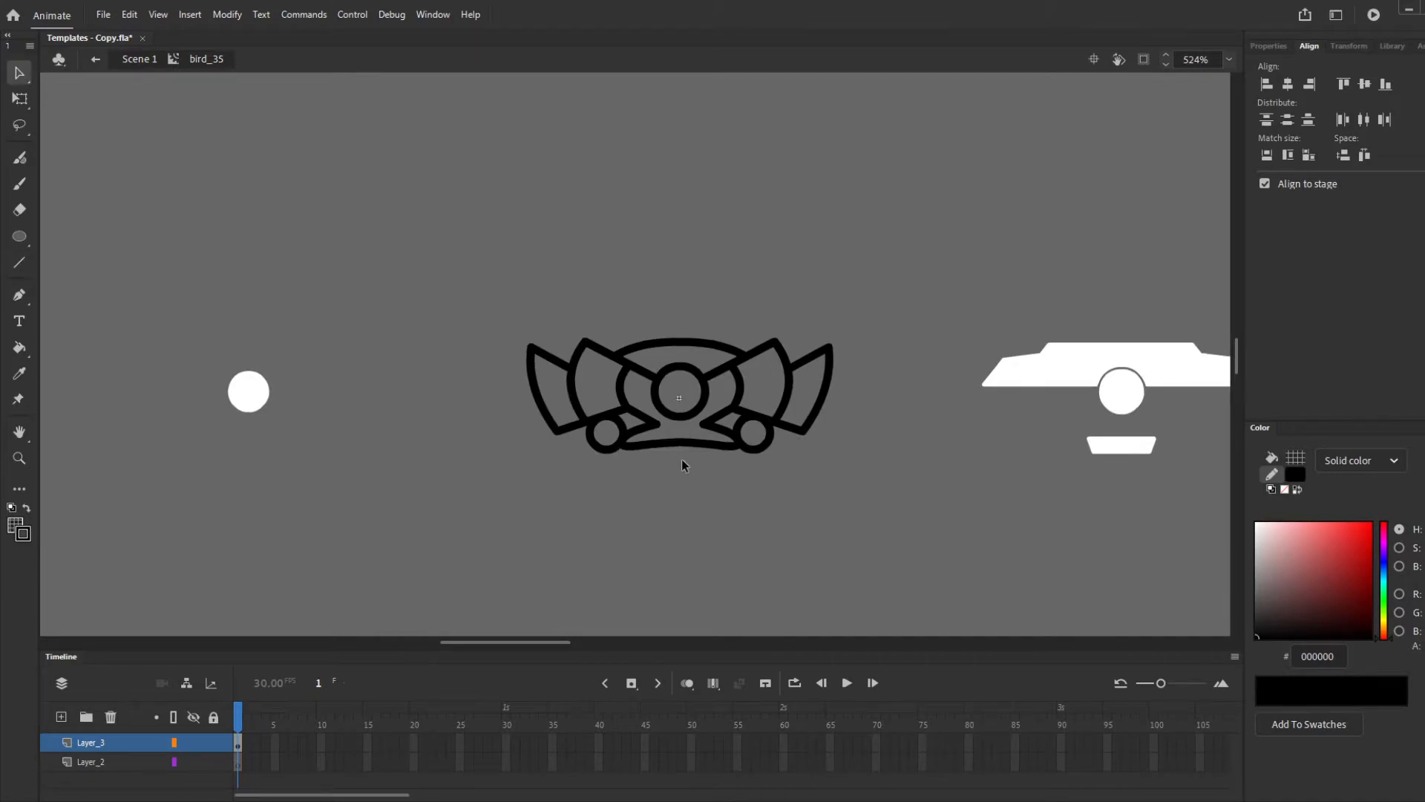
{"action": "scroll", "coordinate": [671, 388], "scroll_direction": "up", "scroll_amount": 2}
{"action": "scroll", "coordinate": [633, 476], "scroll_direction": "up", "scroll_amount": 2}
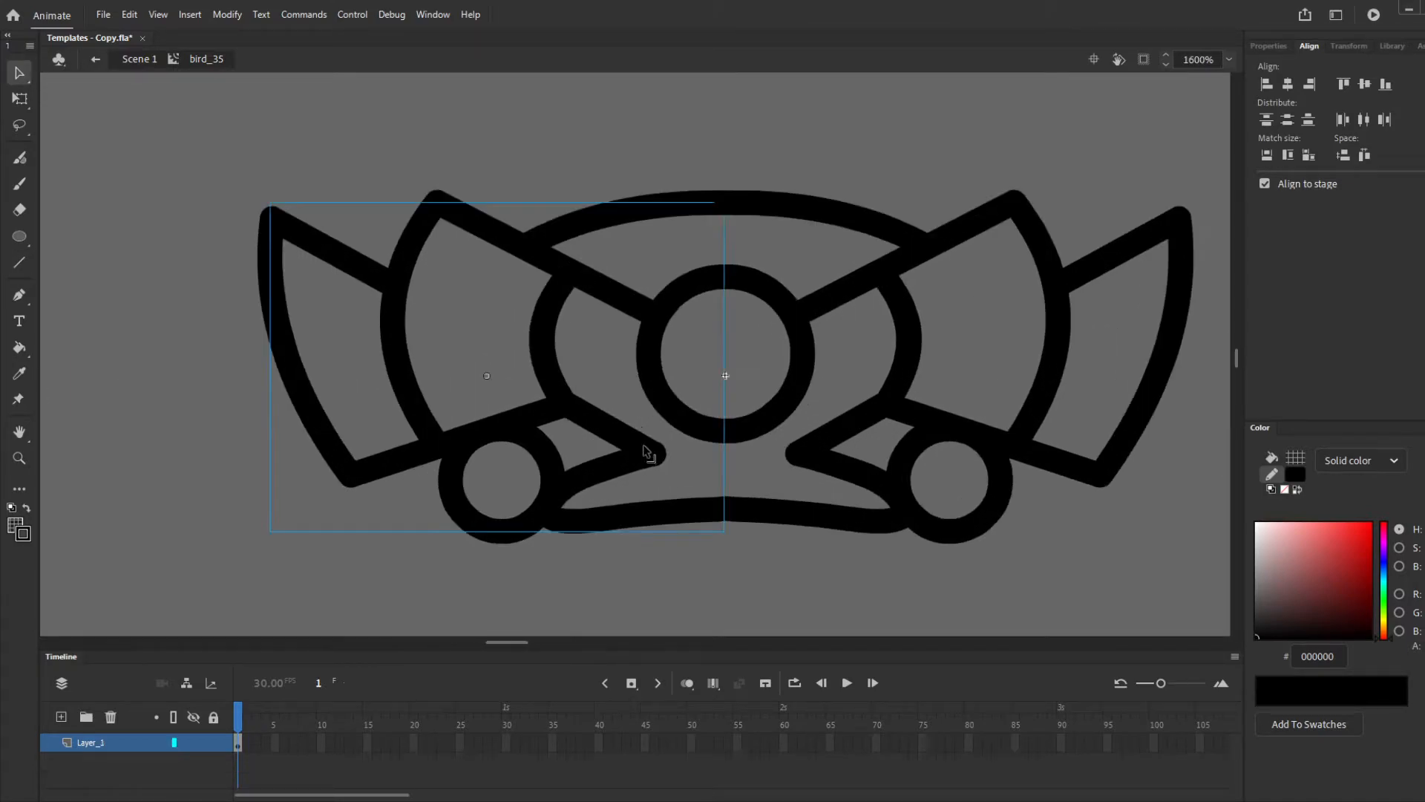
{"action": "double_click", "coordinate": [653, 456]}
{"action": "double_click", "coordinate": [724, 437]}
{"action": "scroll", "coordinate": [692, 509], "scroll_direction": "down", "scroll_amount": 6}
{"action": "scroll", "coordinate": [928, 441], "scroll_direction": "down", "scroll_amount": 1}
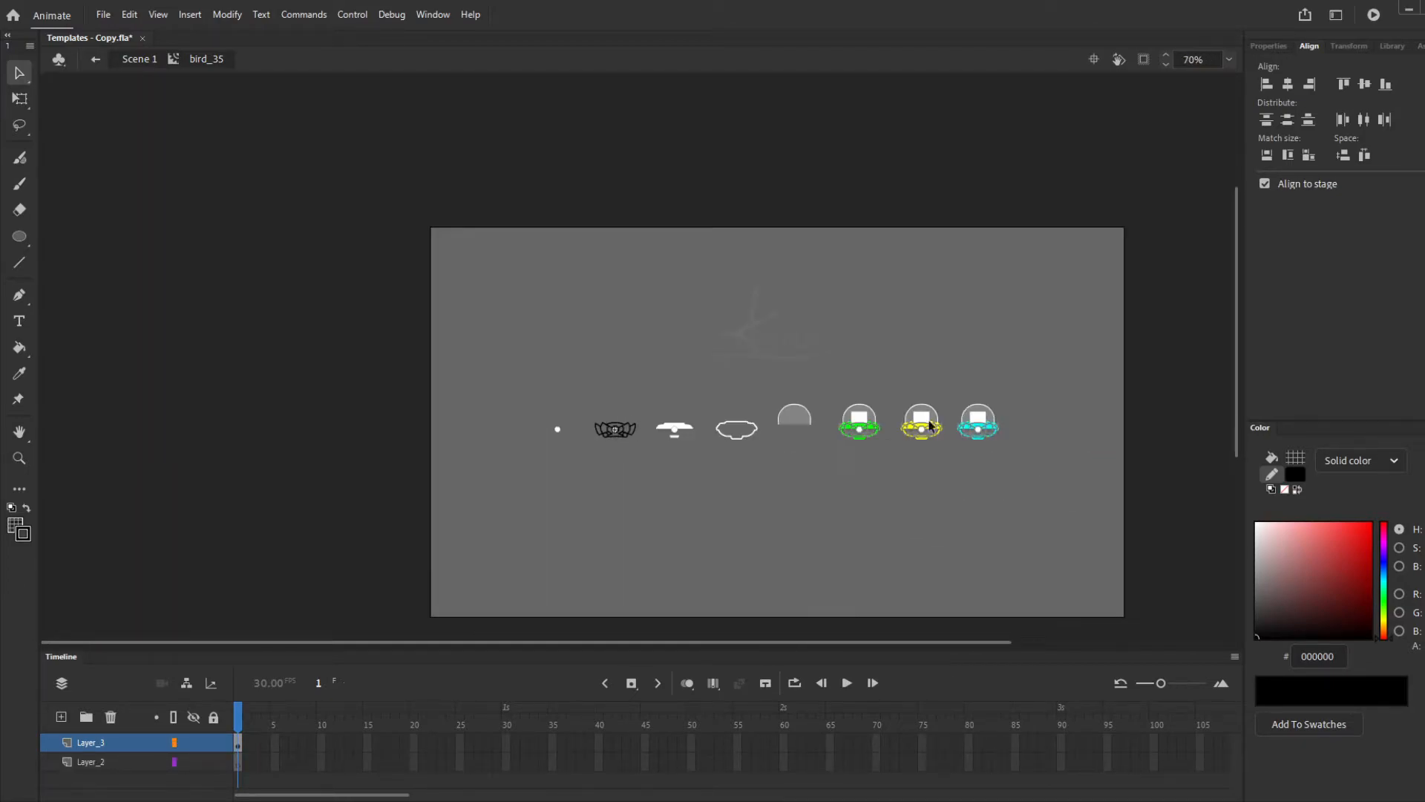
{"action": "scroll", "coordinate": [1000, 426], "scroll_direction": "up", "scroll_amount": 5}
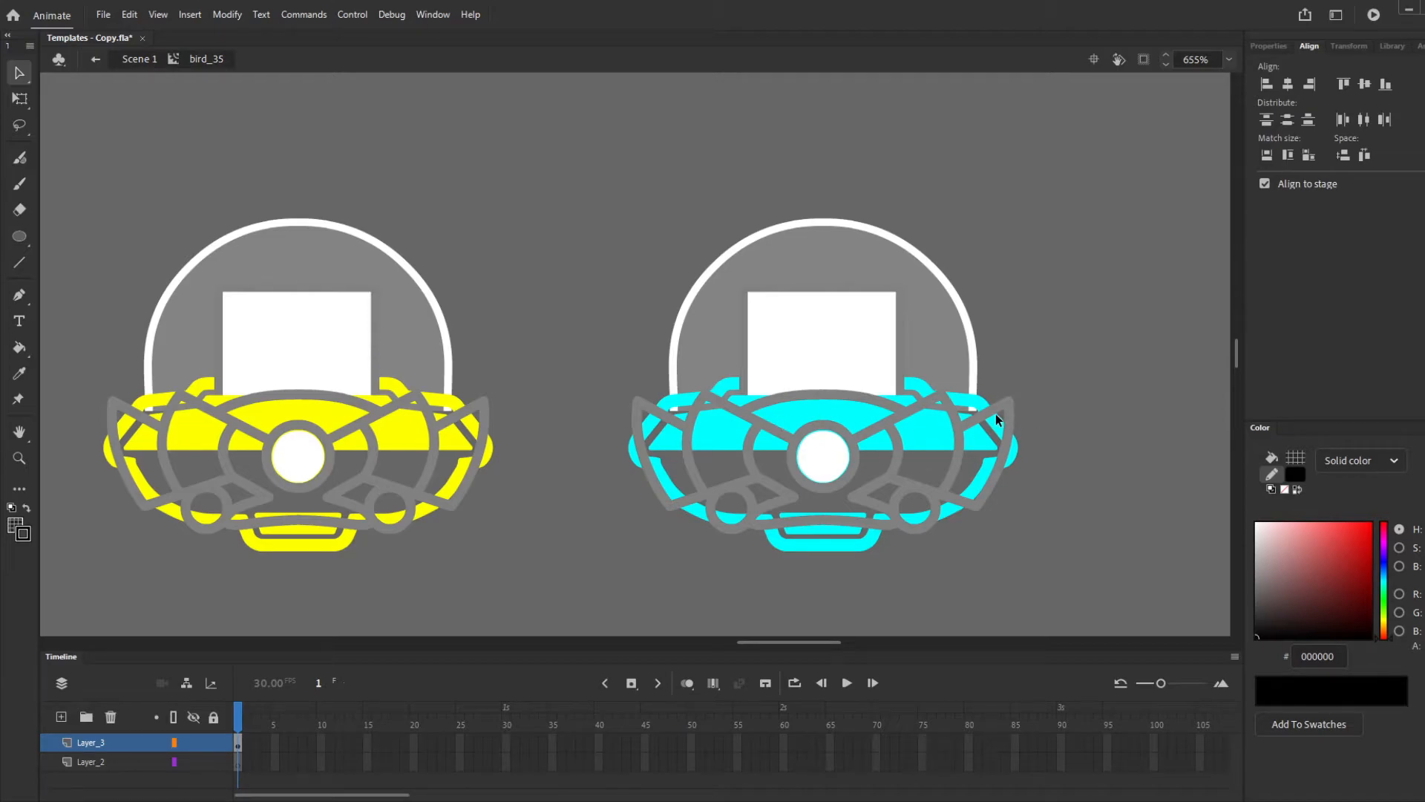
{"action": "scroll", "coordinate": [763, 404], "scroll_direction": "down", "scroll_amount": 6}
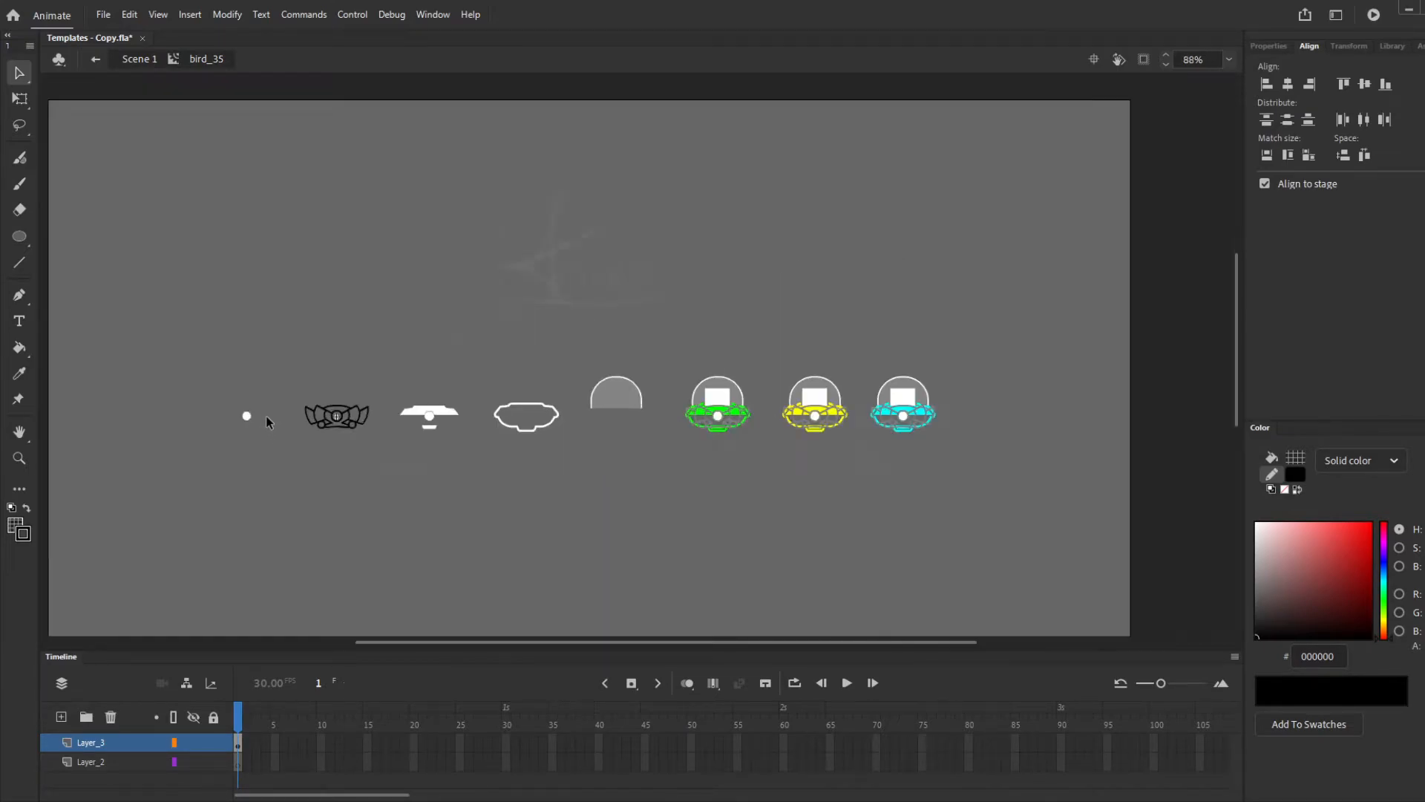
{"action": "scroll", "coordinate": [266, 410], "scroll_direction": "up", "scroll_amount": 4}
{"action": "scroll", "coordinate": [346, 402], "scroll_direction": "up", "scroll_amount": 3}
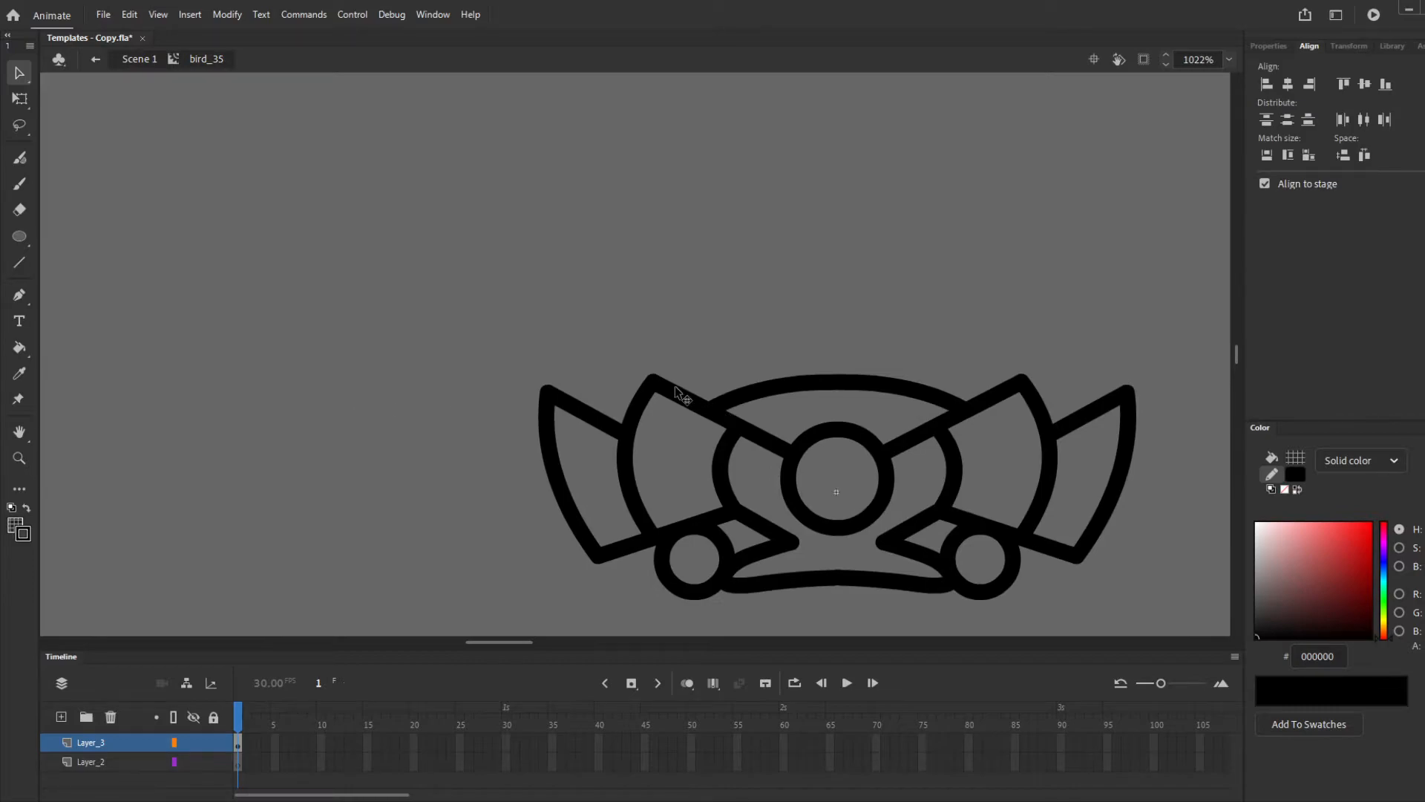
In the left mirrored symbol, nudge the dome arc up and left, and extend its inner end back to the centre line
{"action": "double_click", "coordinate": [769, 396]}
{"action": "left_click", "coordinate": [770, 395]}
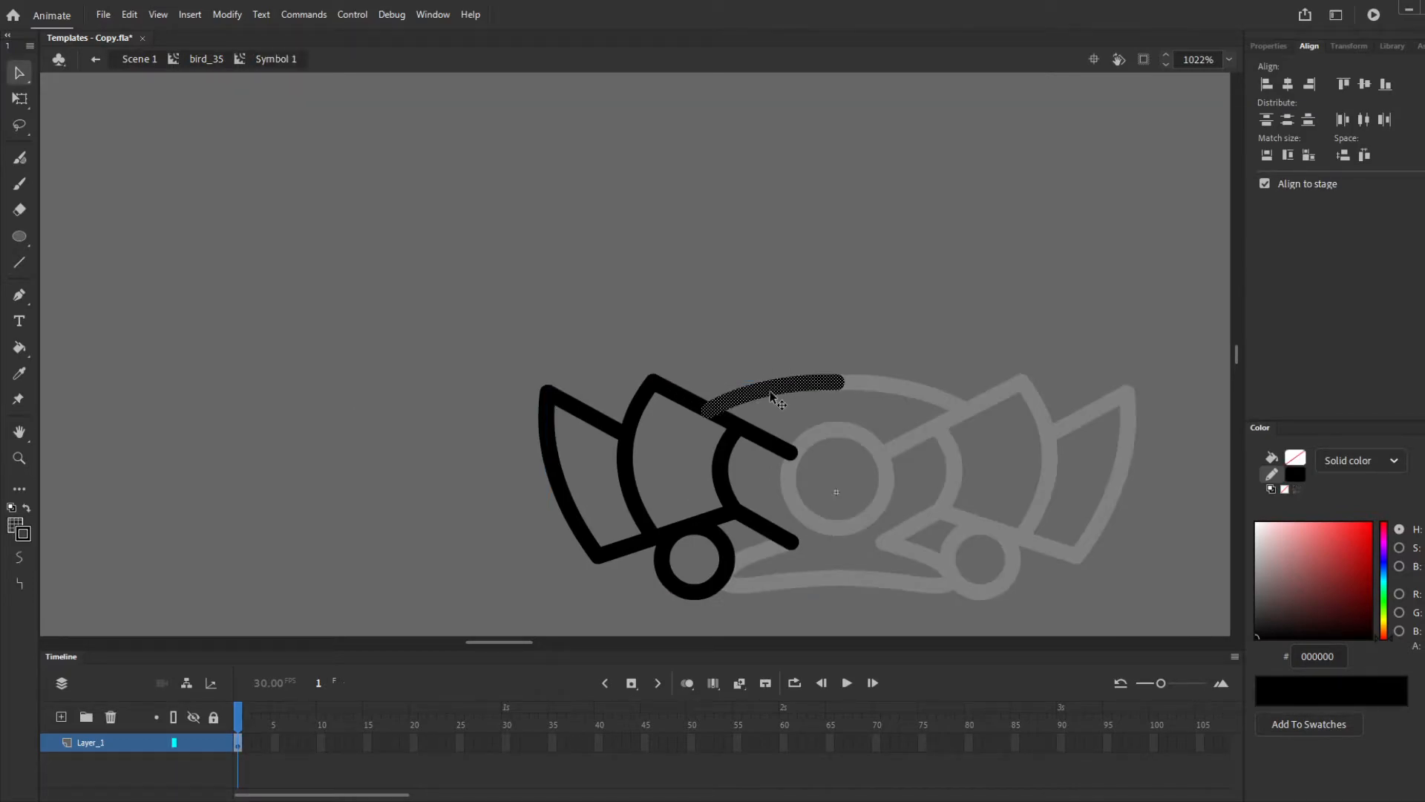
{"action": "key", "text": "Up"}
{"action": "key", "text": "Left"}
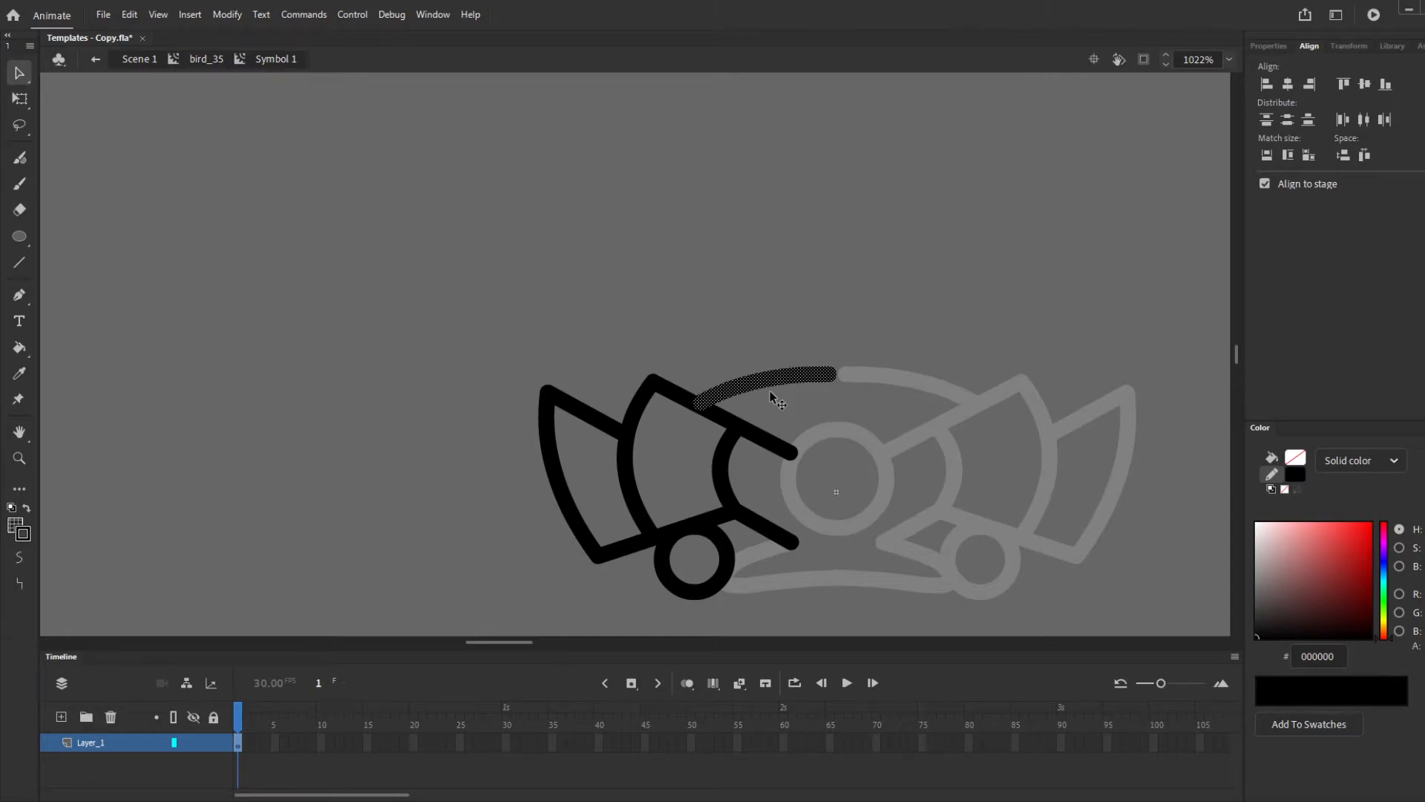
{"action": "left_click", "coordinate": [787, 394]}
{"action": "left_click_drag", "start_coordinate": [831, 374], "coordinate": [839, 372]}
{"action": "double_click", "coordinate": [824, 403]}
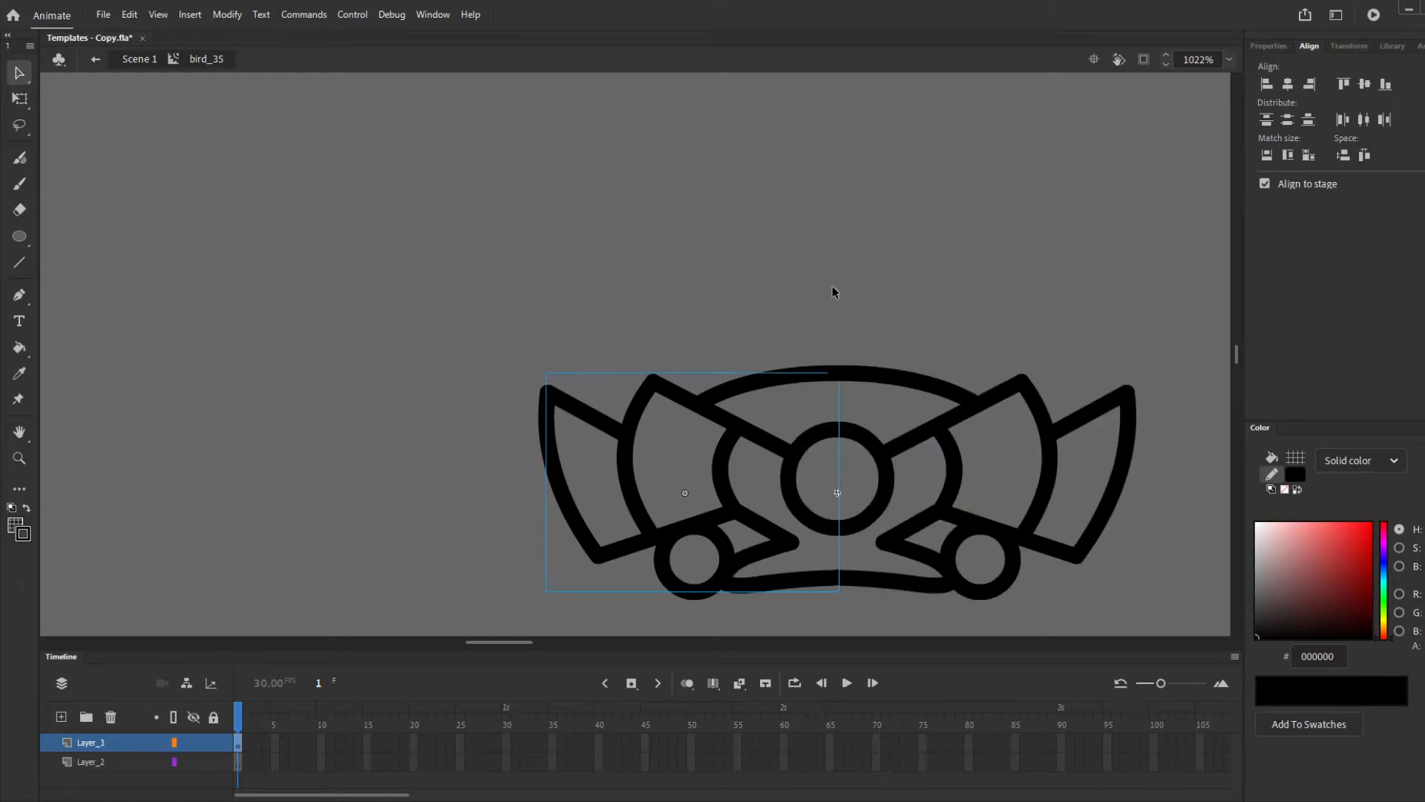
Convert all lines inside the mirrored symbol to fills, and return to bird_35
{"action": "scroll", "coordinate": [713, 272], "scroll_direction": "down", "scroll_amount": 3}
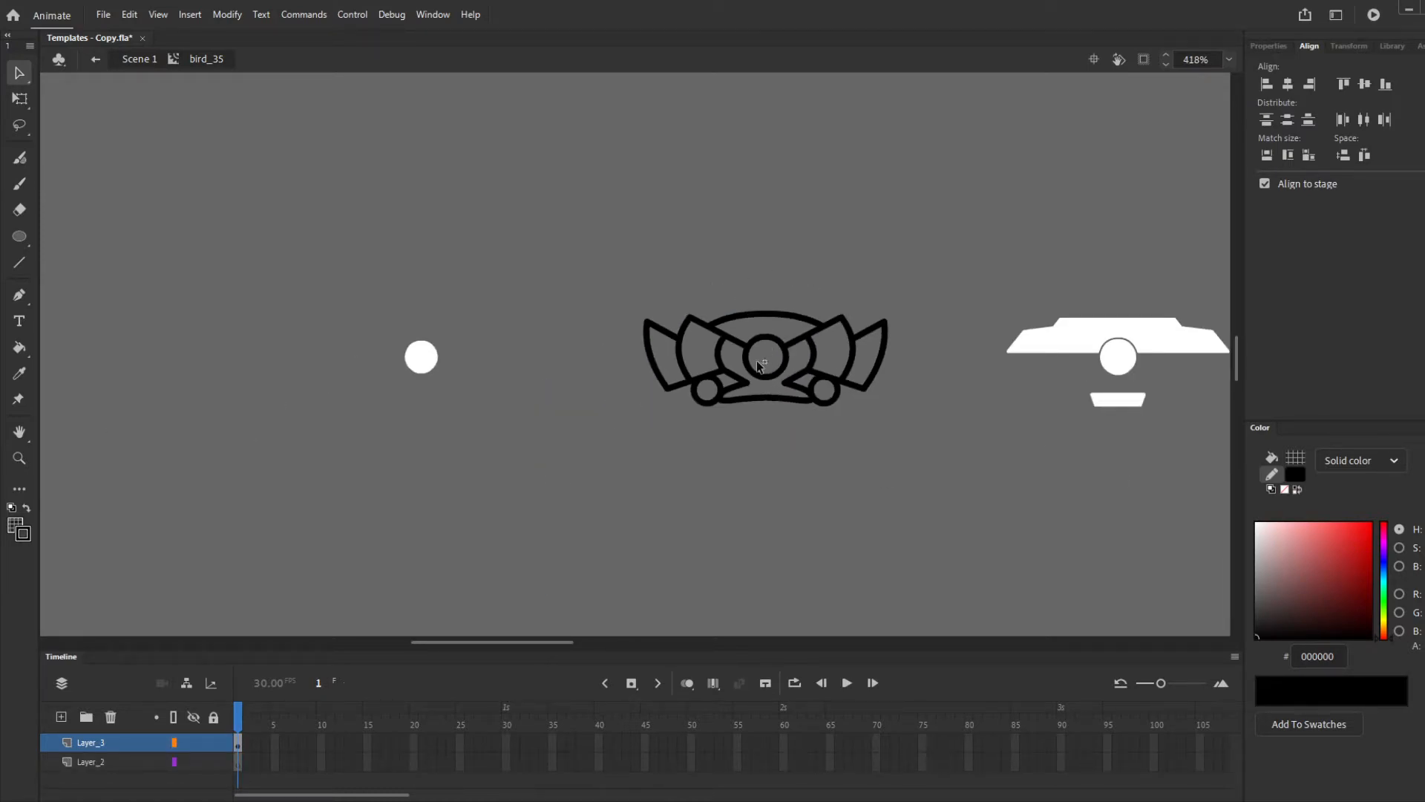
{"action": "double_click", "coordinate": [731, 338]}
{"action": "mouse_move", "coordinate": [594, 459]}
{"action": "left_mouse_down"}
{"action": "mouse_move", "coordinate": [701, 332]}
{"action": "mouse_move", "coordinate": [844, 215]}
{"action": "left_mouse_up"}
{"action": "left_click", "coordinate": [1267, 46]}
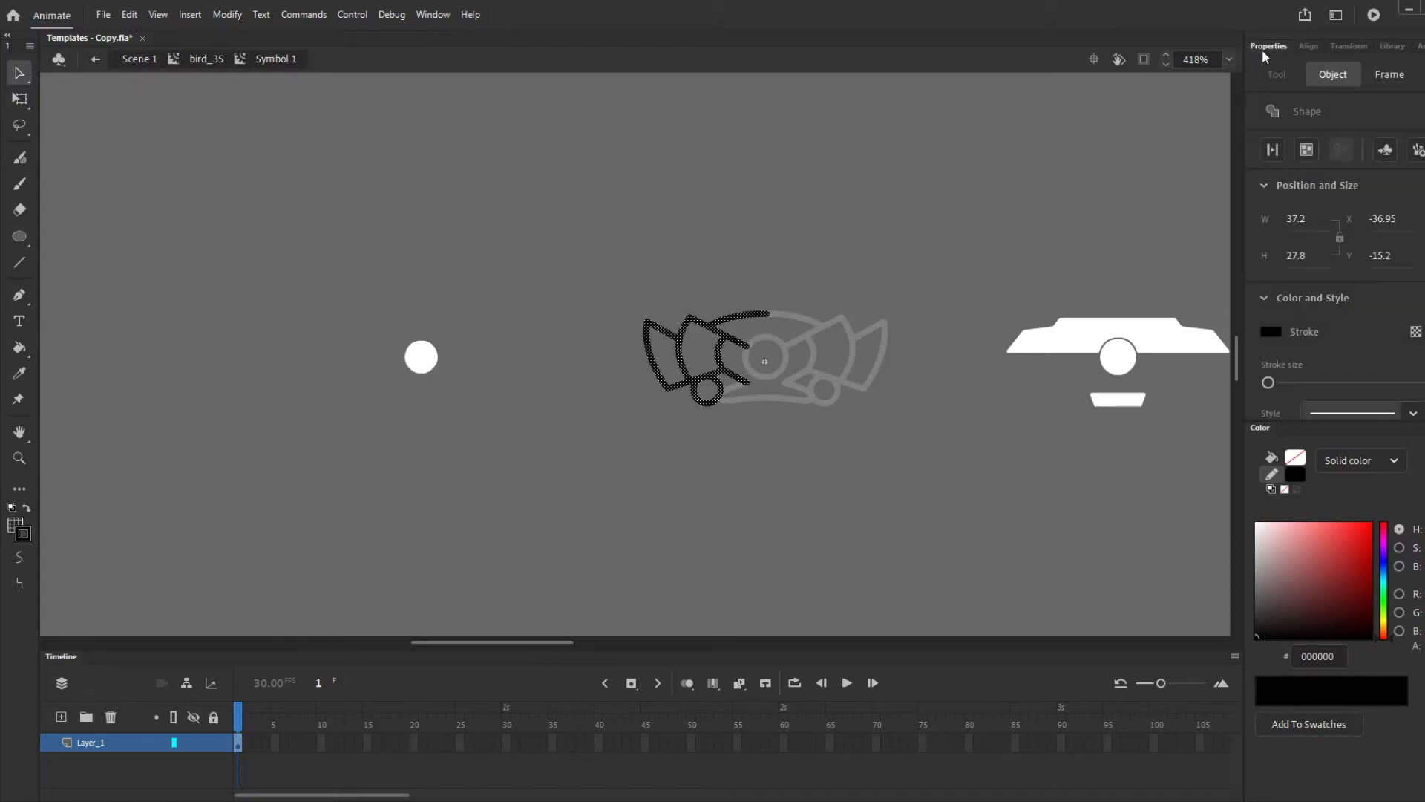
{"action": "left_click", "coordinate": [1273, 151]}
{"action": "double_click", "coordinate": [811, 408]}
Convert the bottom outline and the central circle's stroke to fills
{"action": "scroll", "coordinate": [792, 376], "scroll_direction": "up", "scroll_amount": 3}
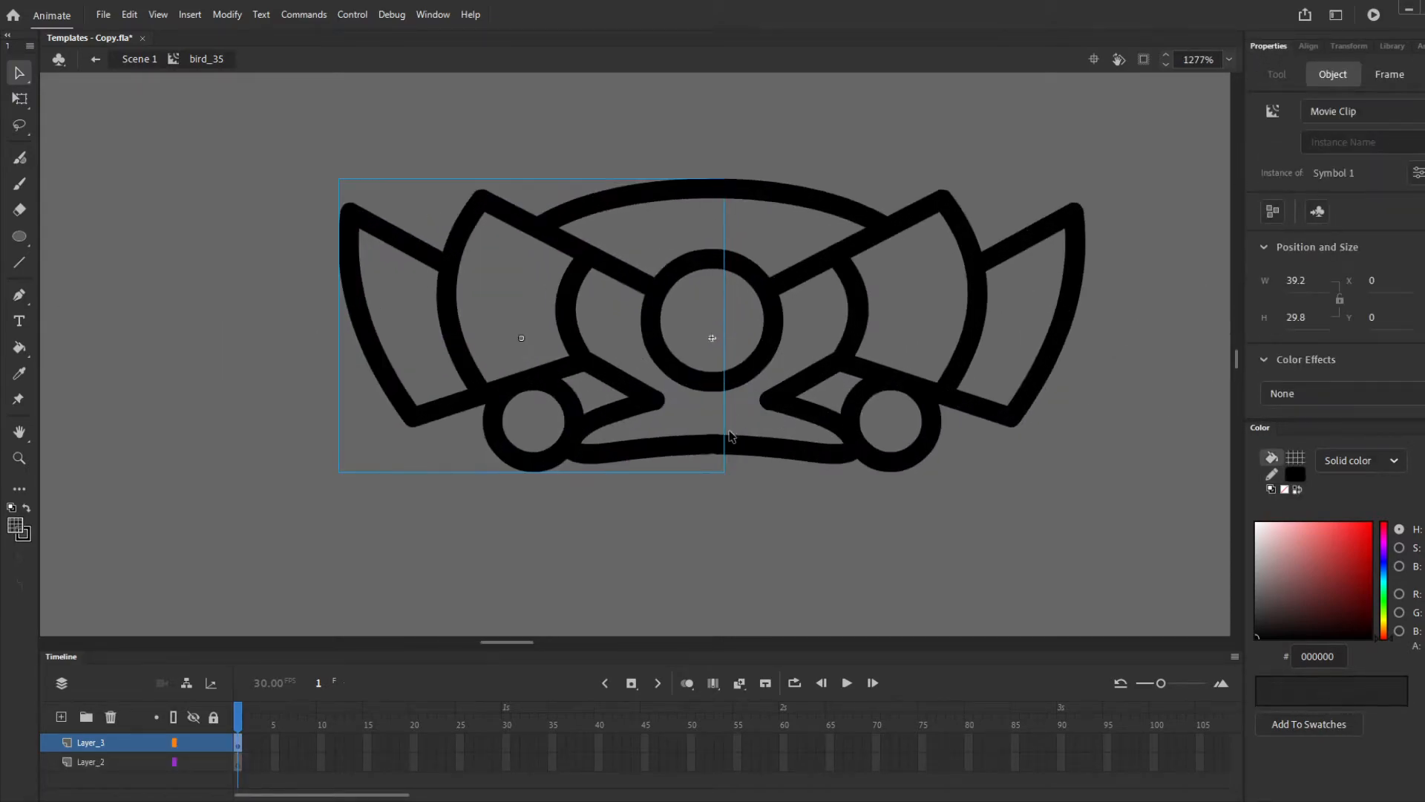
{"action": "left_click", "coordinate": [751, 445]}
{"action": "left_click", "coordinate": [714, 383], "text": "shift"}
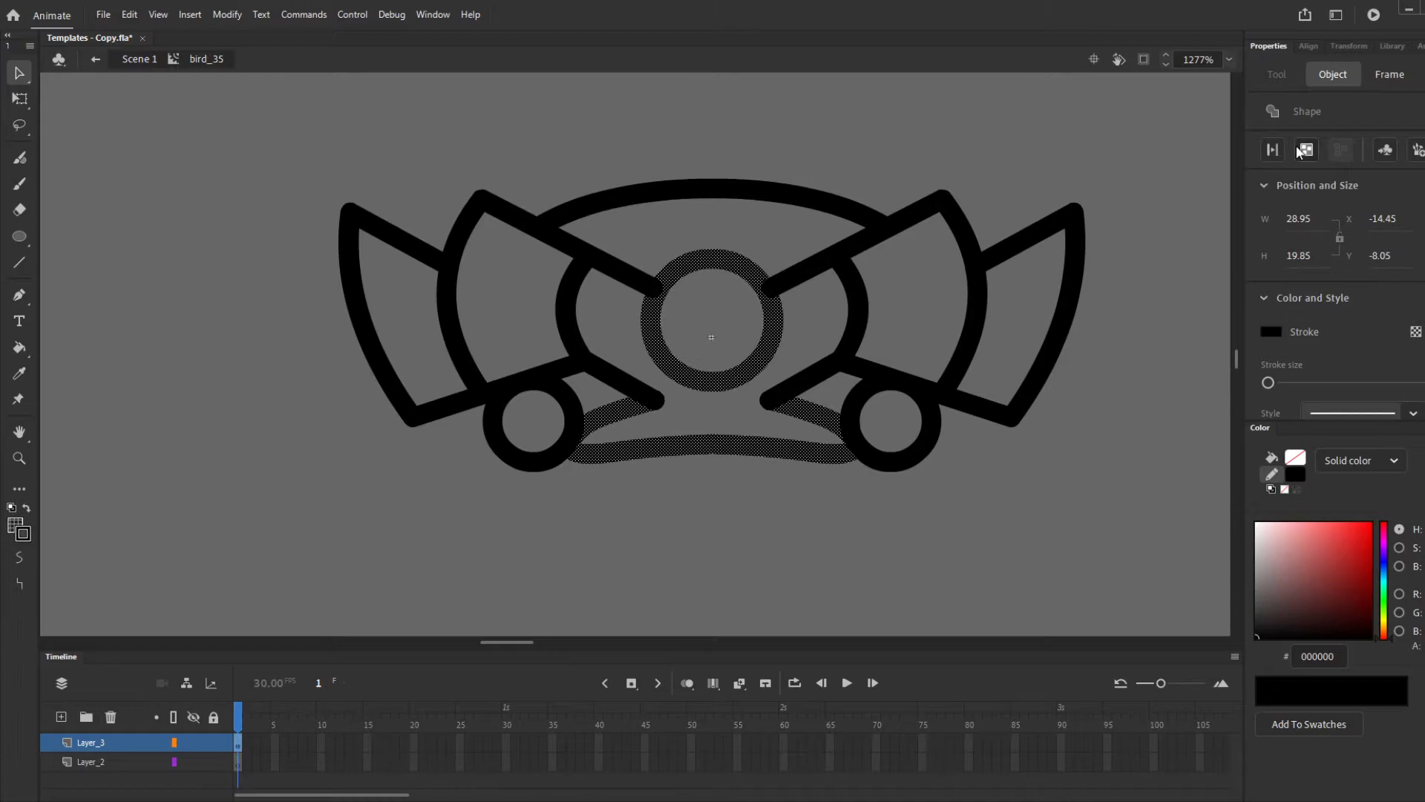
{"action": "left_click", "coordinate": [1272, 150]}
{"action": "left_click", "coordinate": [955, 576]}
Break apart both mirrored symbol instances into plain shapes
{"action": "left_click", "coordinate": [895, 384]}
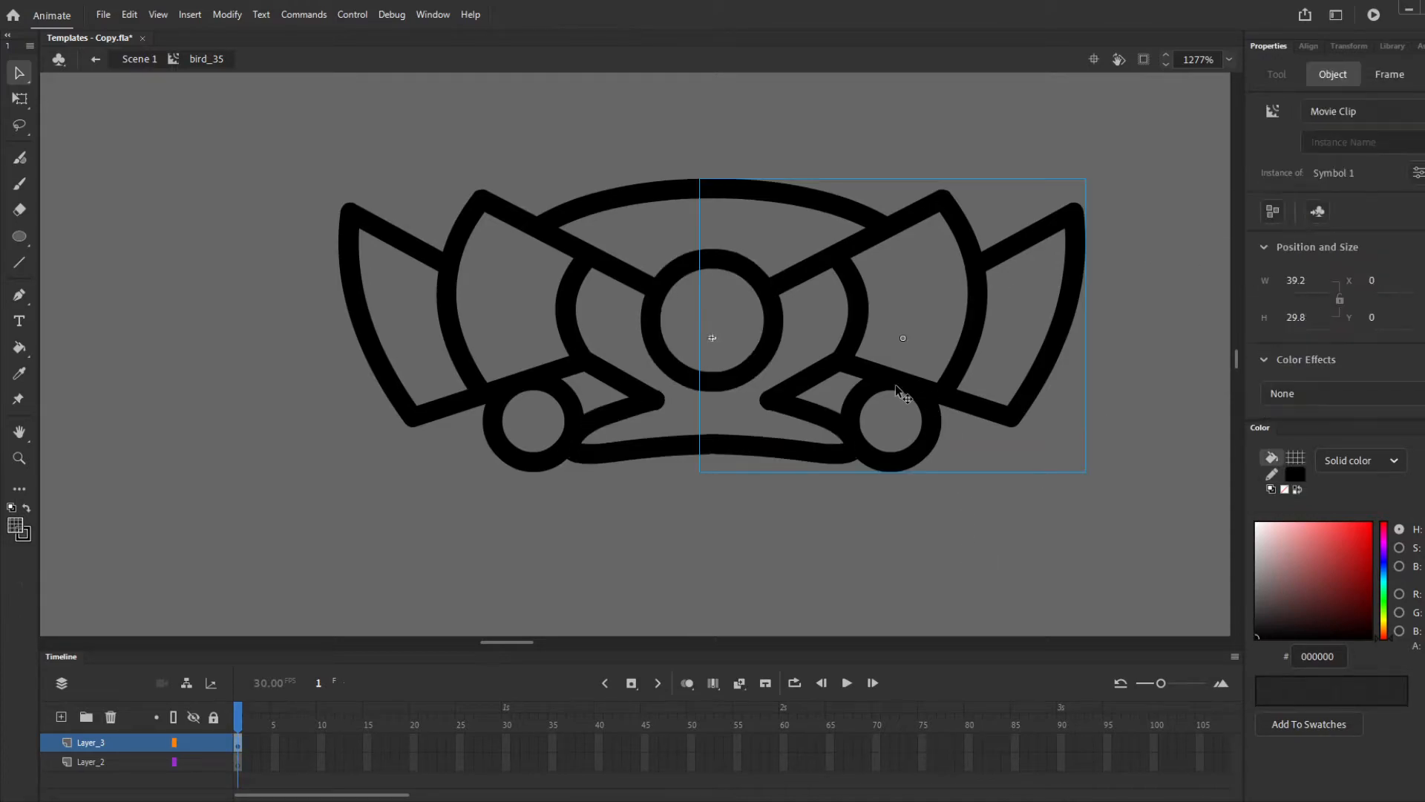
{"action": "left_click", "coordinate": [528, 399], "text": "shift"}
{"action": "key", "text": "ctrl+b"}
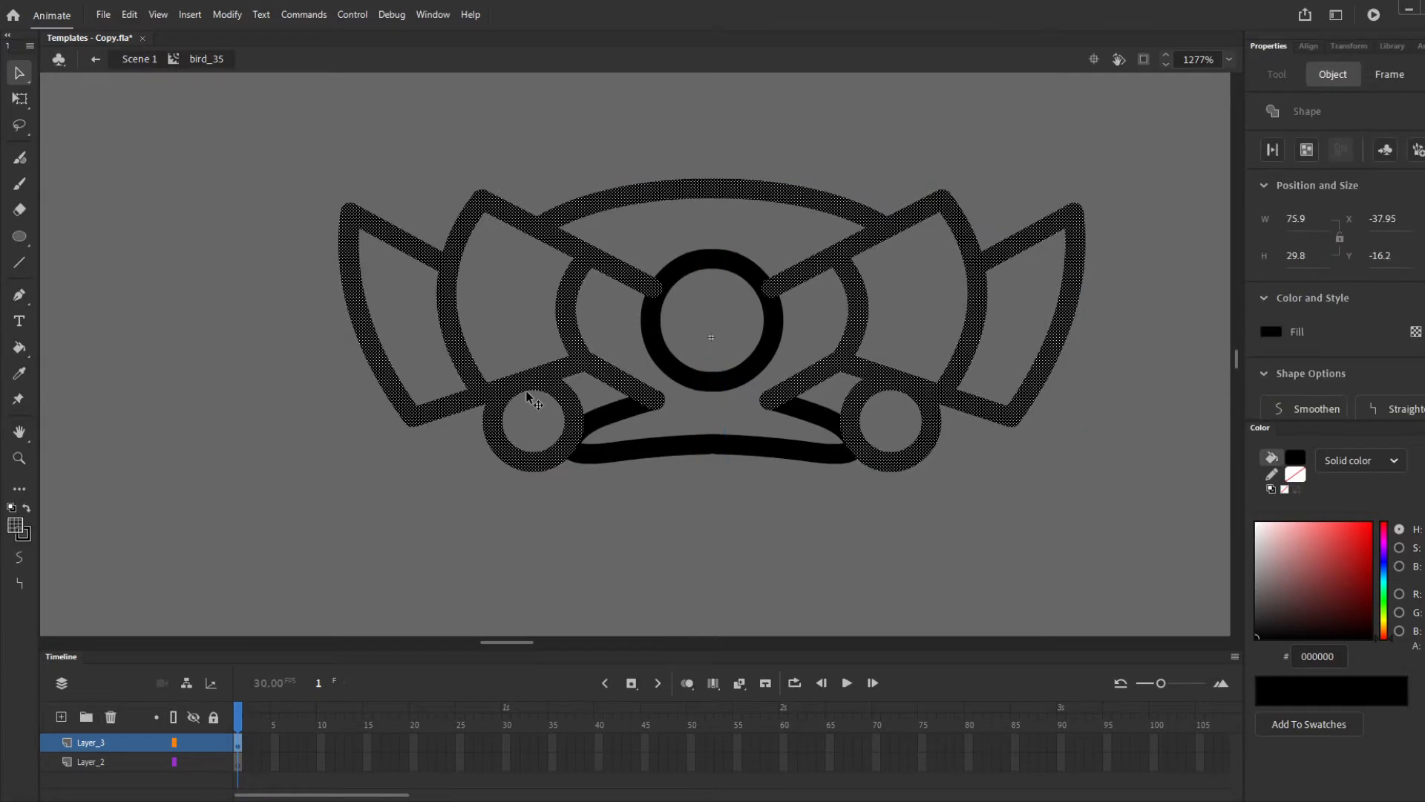
{"action": "left_click", "coordinate": [977, 525]}
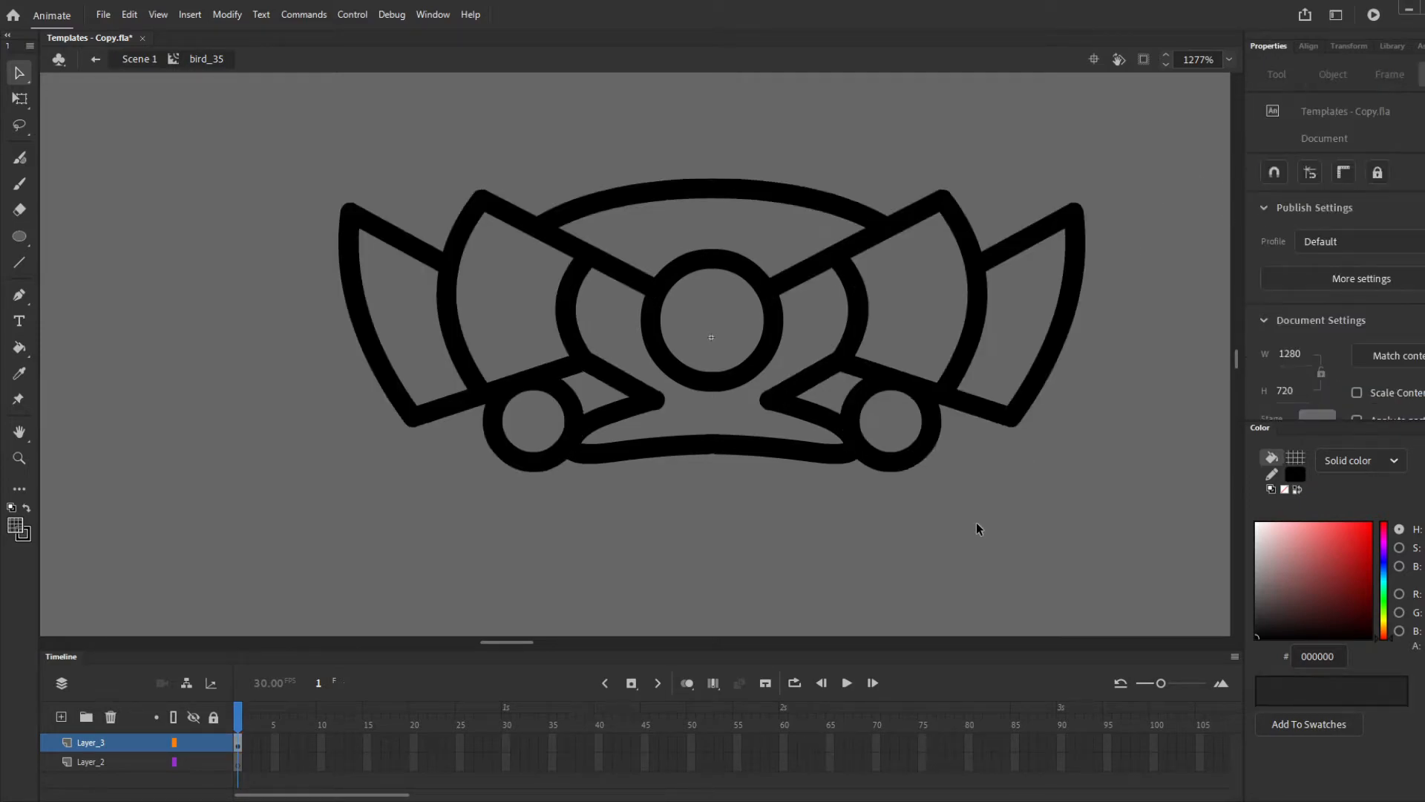
Add a black stroke around the outer contour of the merged UFO shape with the Ink Bottle tool
{"action": "scroll", "coordinate": [537, 427], "scroll_direction": "down", "scroll_amount": 10}
{"action": "scroll", "coordinate": [571, 453], "scroll_direction": "up", "scroll_amount": 8}
{"action": "key", "text": "s"}
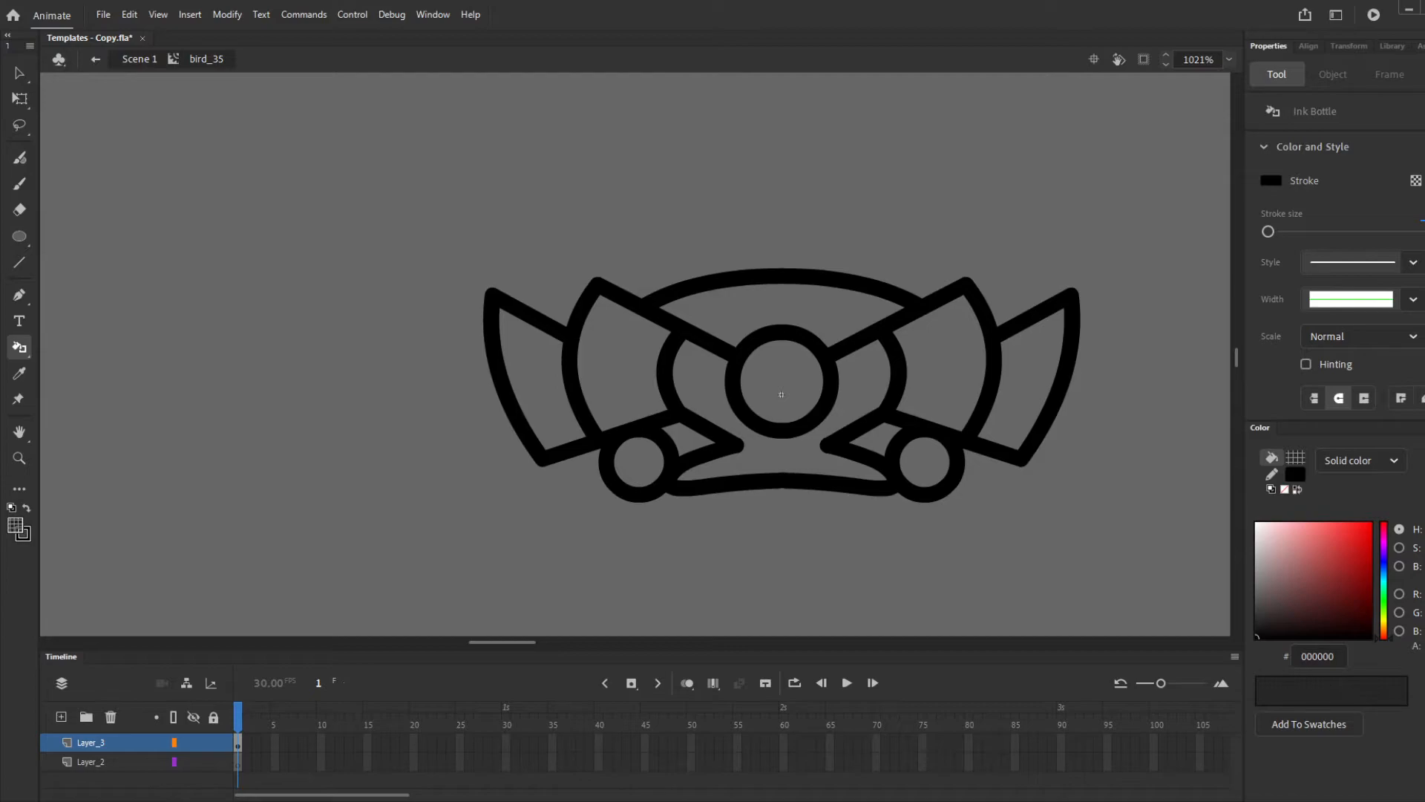
{"action": "left_click", "coordinate": [965, 478]}
{"action": "key", "text": "v"}
Inspect the outlined UFO shape up close and compare it with the coloured icons that reuse it
{"action": "scroll", "coordinate": [594, 460], "scroll_direction": "down", "scroll_amount": 5}
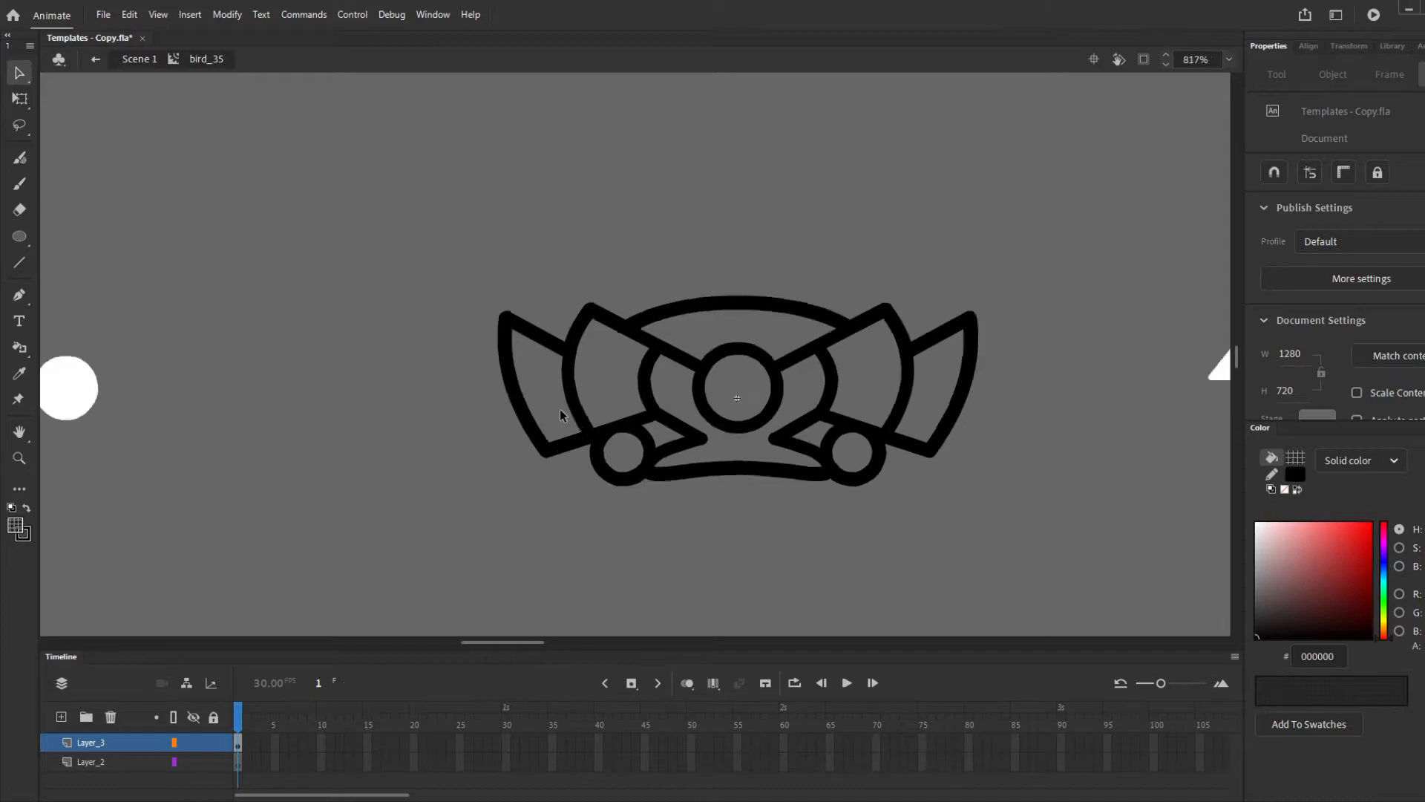
{"action": "scroll", "coordinate": [610, 478], "scroll_direction": "down", "scroll_amount": 5}
{"action": "scroll", "coordinate": [1072, 348], "scroll_direction": "up", "scroll_amount": 6}
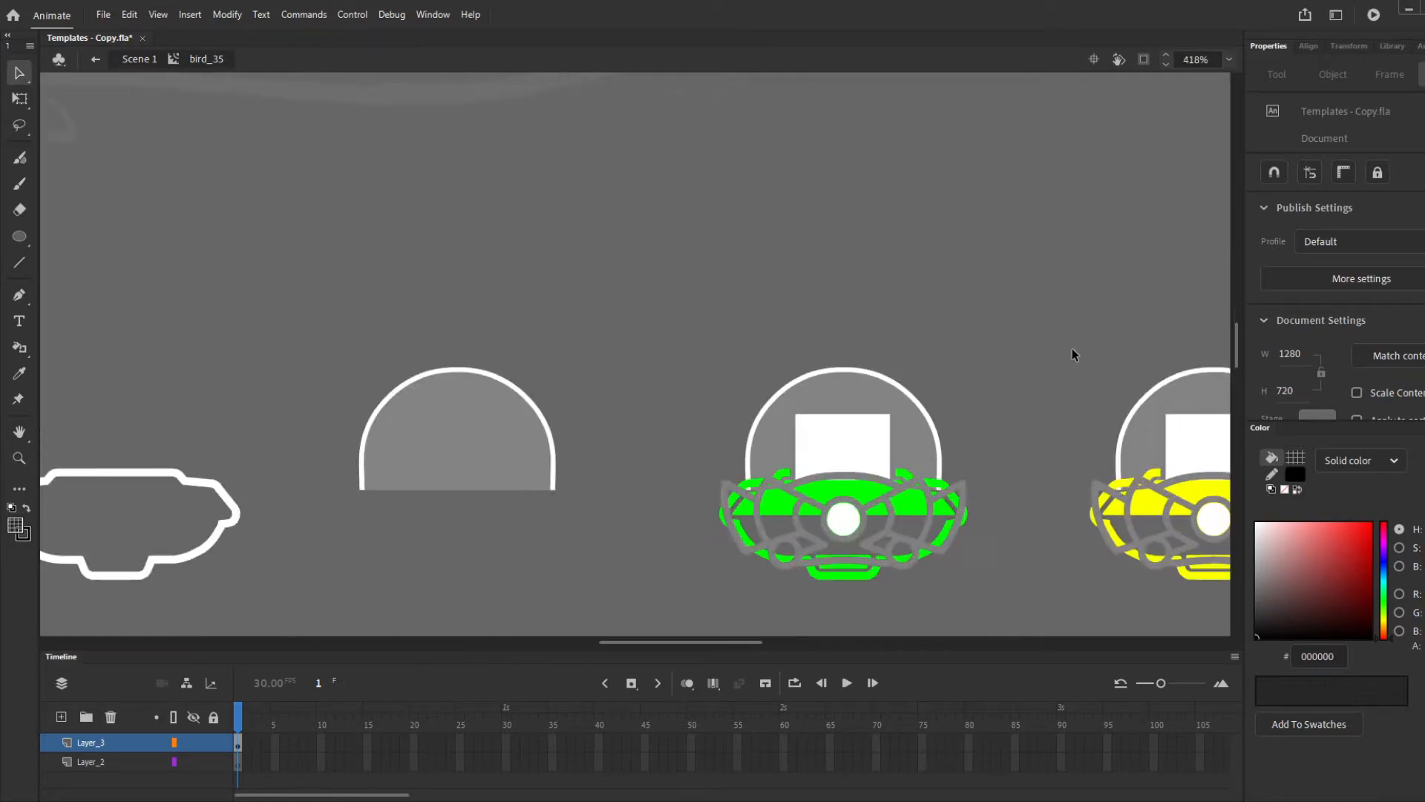
{"action": "scroll", "coordinate": [877, 511], "scroll_direction": "down", "scroll_amount": 4}
{"action": "scroll", "coordinate": [391, 541], "scroll_direction": "up", "scroll_amount": 7}
{"action": "scroll", "coordinate": [863, 306], "scroll_direction": "up", "scroll_amount": 2}
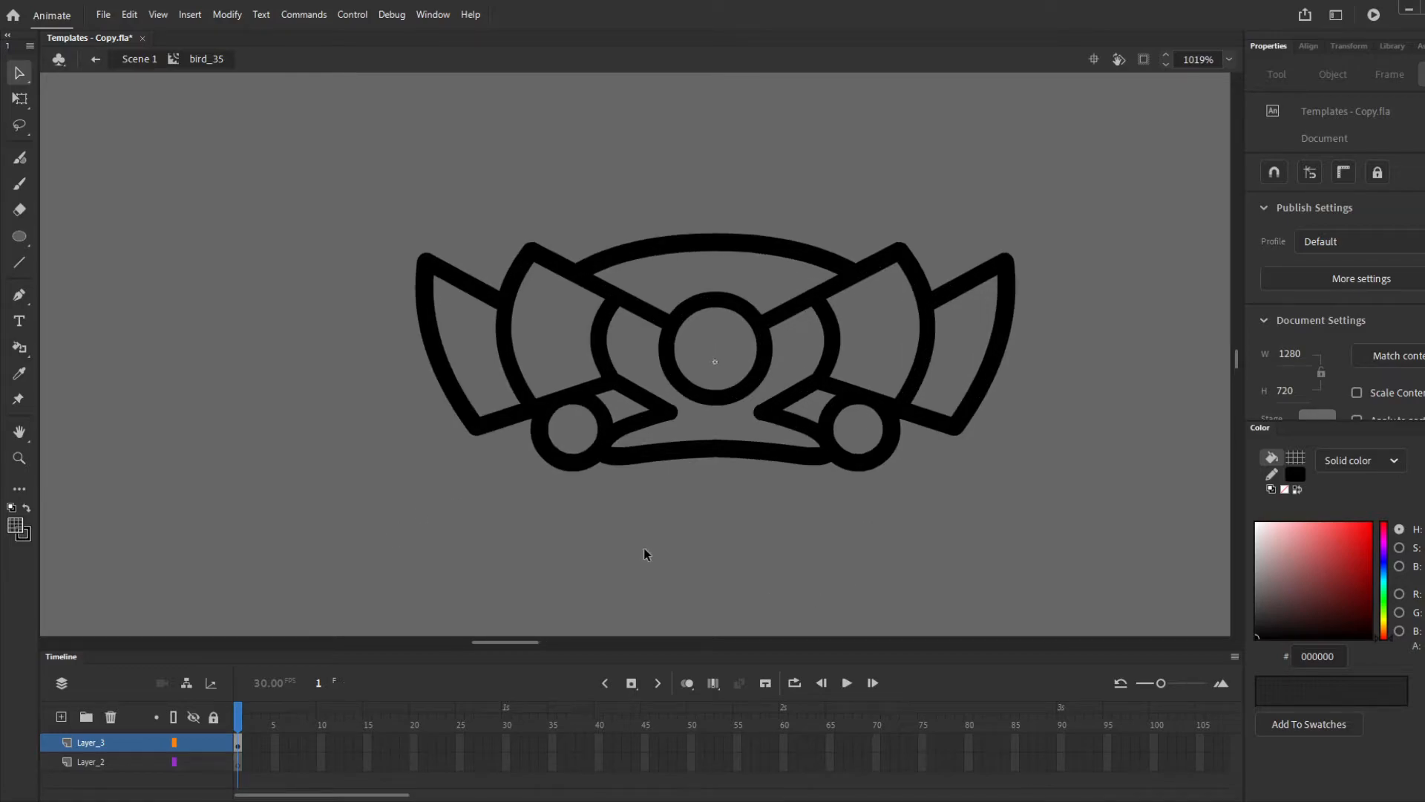
{"action": "left_click", "coordinate": [607, 367]}
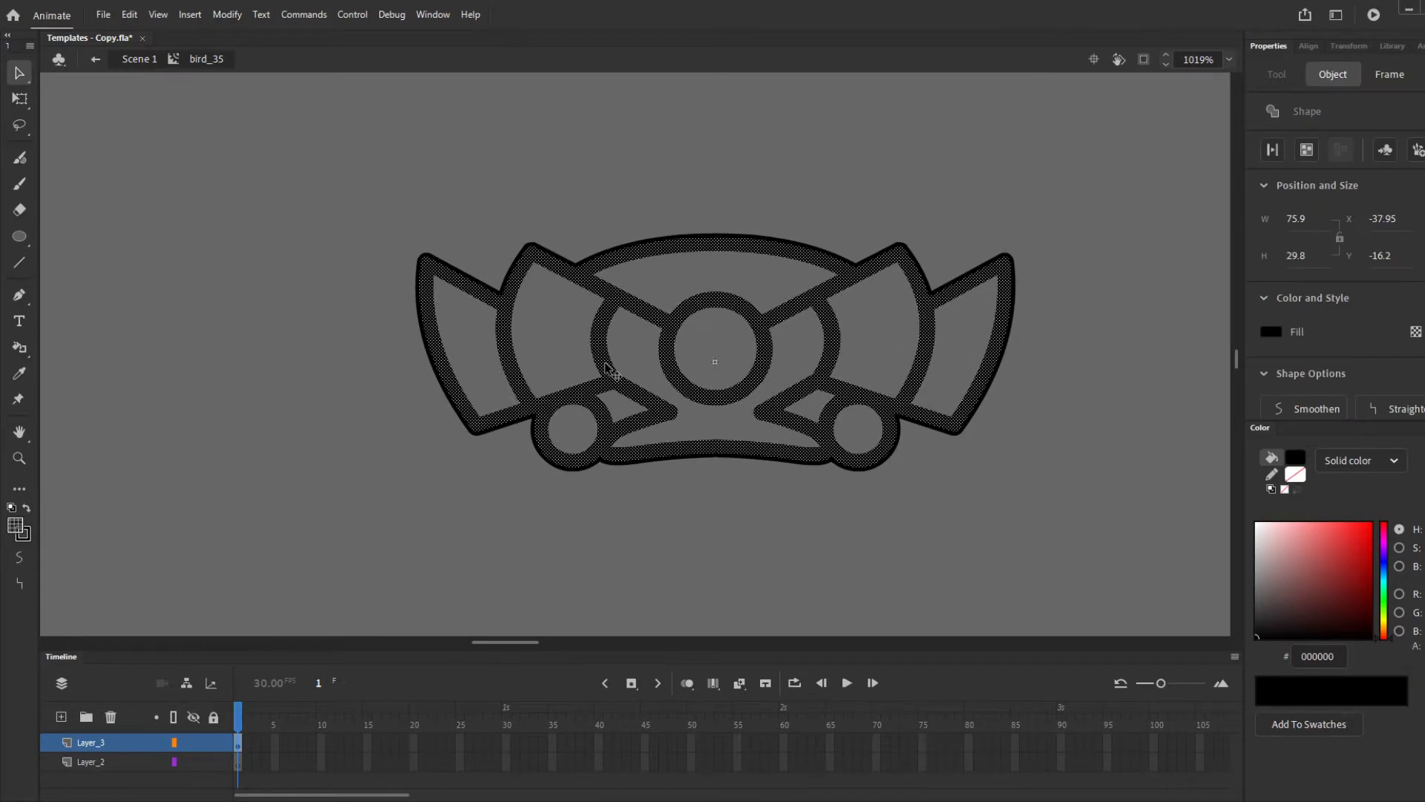
{"action": "left_click", "coordinate": [735, 497]}
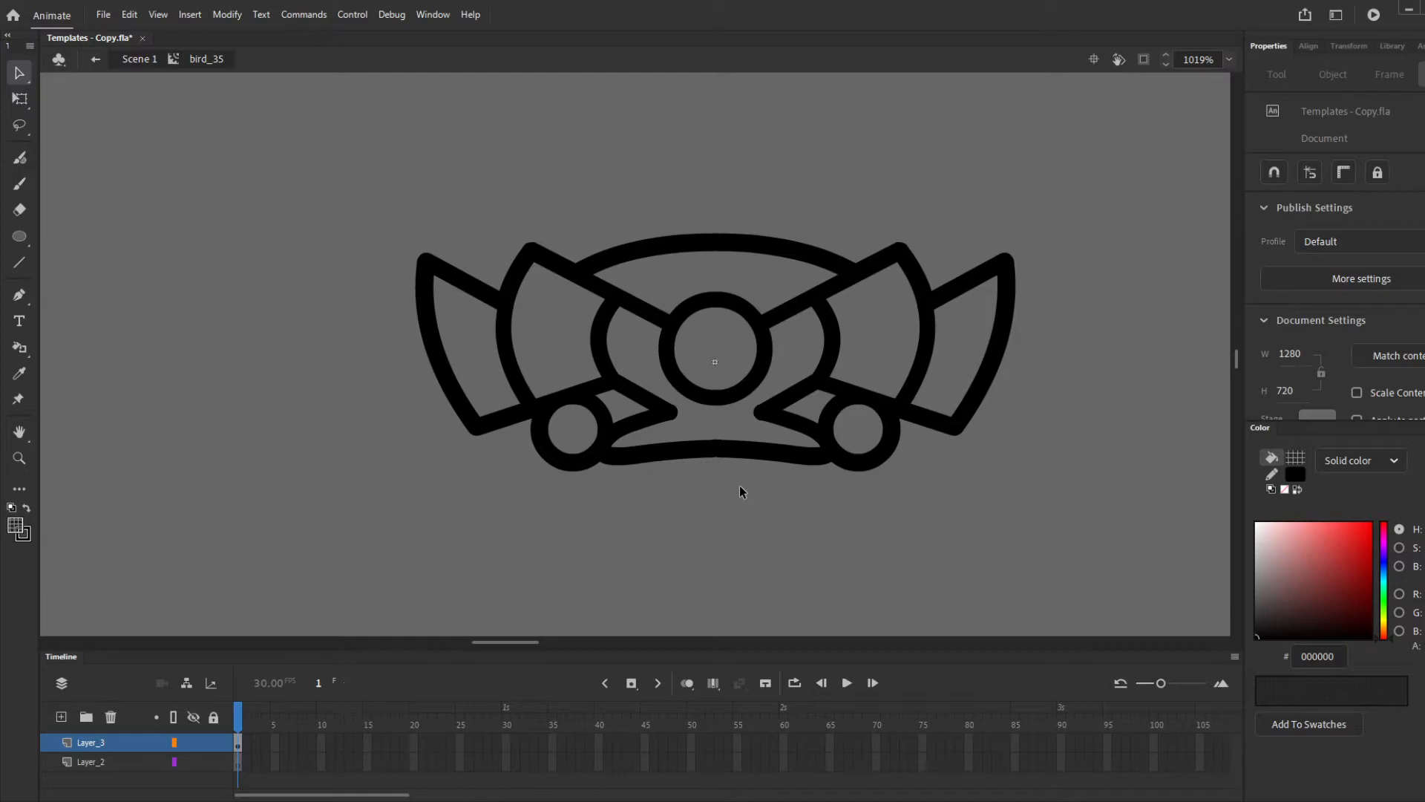
{"action": "scroll", "coordinate": [651, 468], "scroll_direction": "down", "scroll_amount": 2}
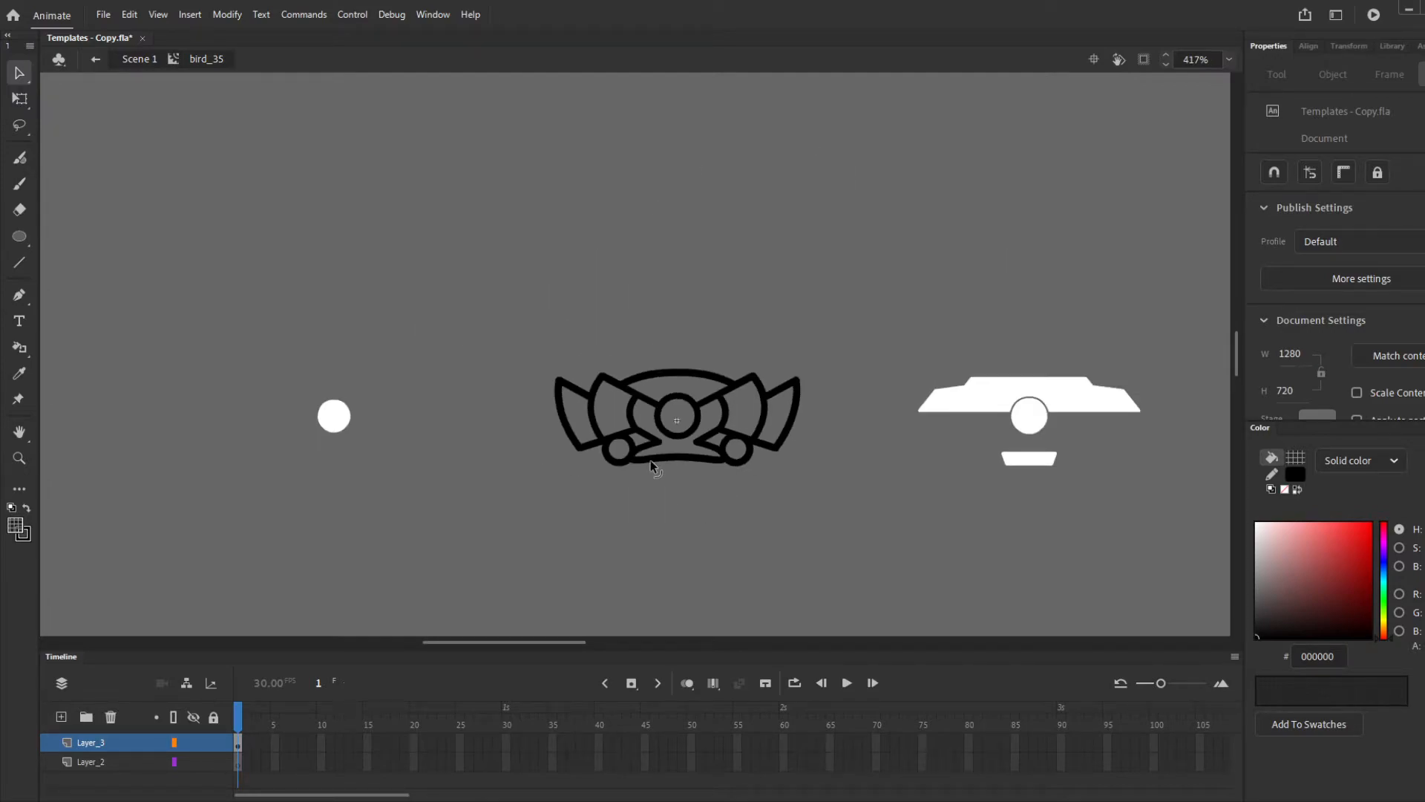
{"action": "scroll", "coordinate": [656, 483], "scroll_direction": "up", "scroll_amount": 1}
{"action": "scroll", "coordinate": [654, 479], "scroll_direction": "down", "scroll_amount": 3}
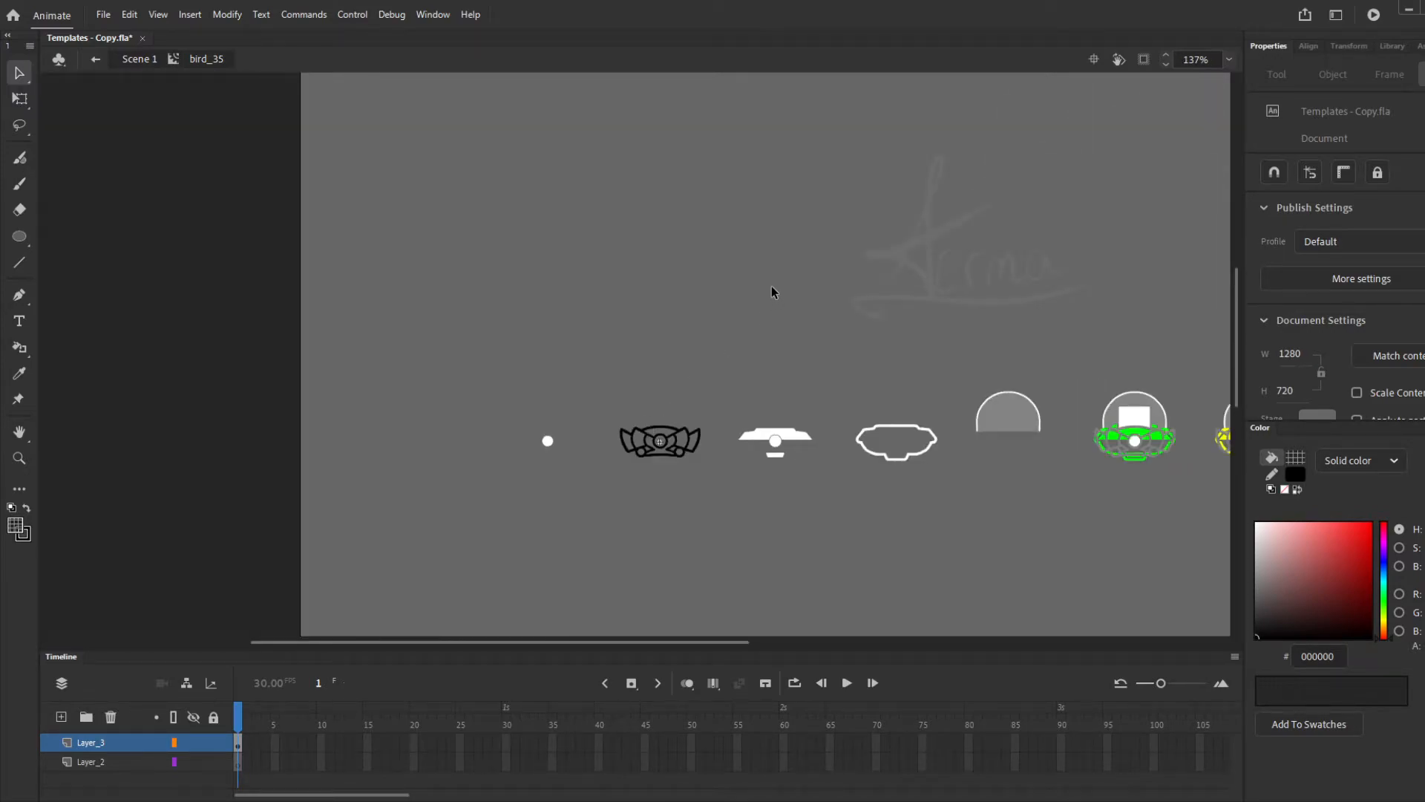
Leave bird_35 for Scene 1 and view the new design on the coloured UFO icons
{"action": "double_click", "coordinate": [772, 286]}
{"action": "scroll", "coordinate": [1125, 383], "scroll_direction": "down", "scroll_amount": 2}
{"action": "scroll", "coordinate": [1133, 374], "scroll_direction": "up", "scroll_amount": 3}
{"action": "scroll", "coordinate": [1133, 374], "scroll_direction": "down", "scroll_amount": 2}
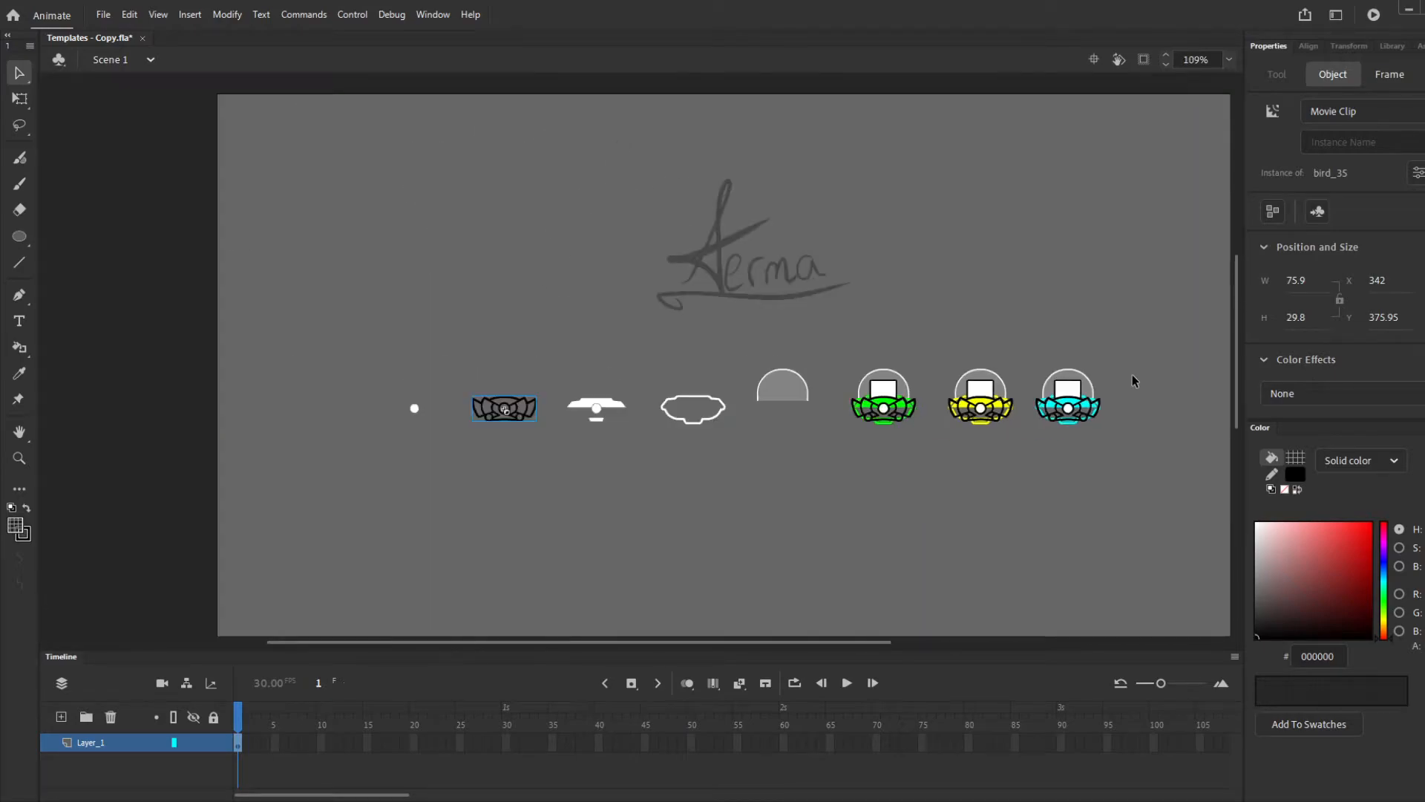
{"action": "scroll", "coordinate": [670, 423], "scroll_direction": "up", "scroll_amount": 1}
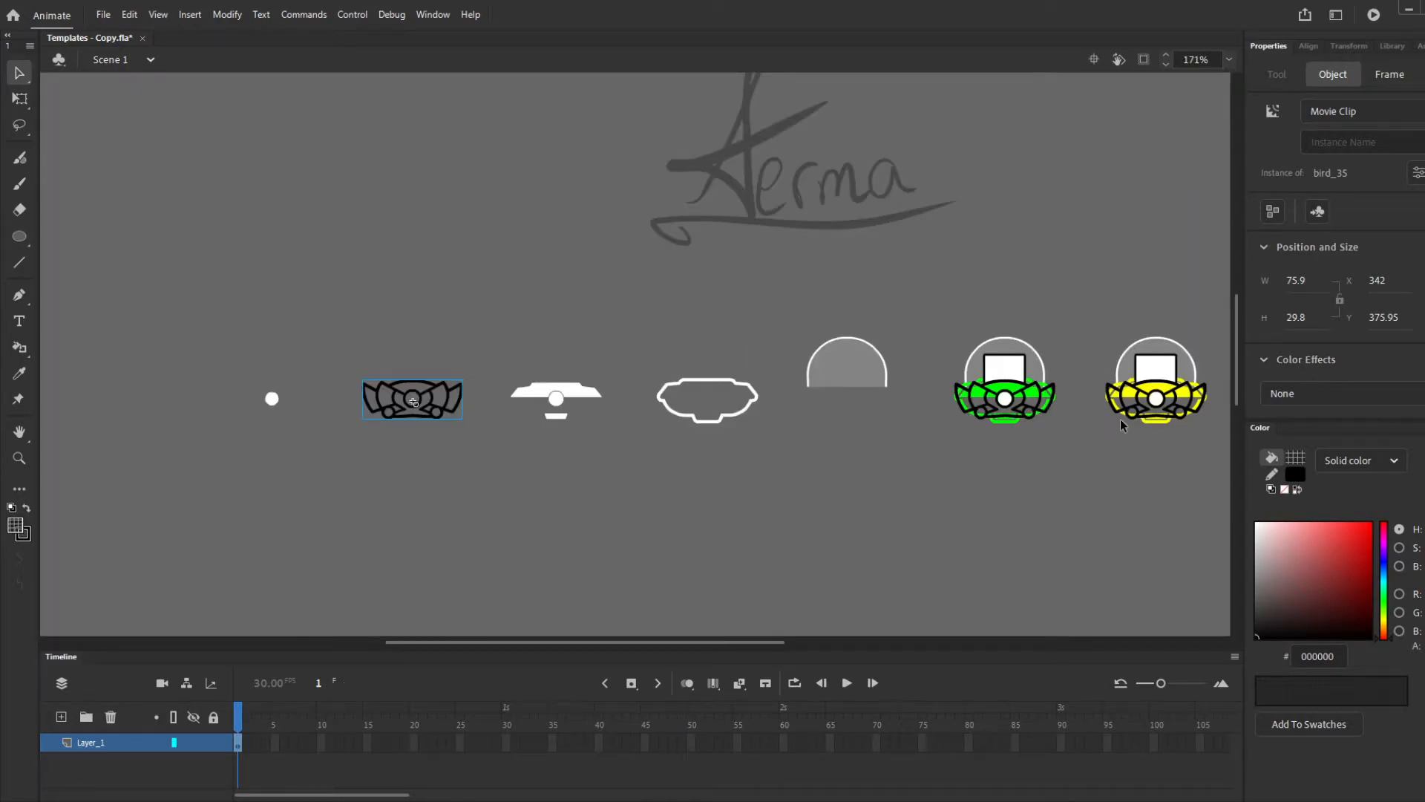
Delete Layer_2 inside the bird_35 symbol and return to Scene 1
{"action": "scroll", "coordinate": [338, 408], "scroll_direction": "up", "scroll_amount": 2}
{"action": "double_click", "coordinate": [529, 418]}
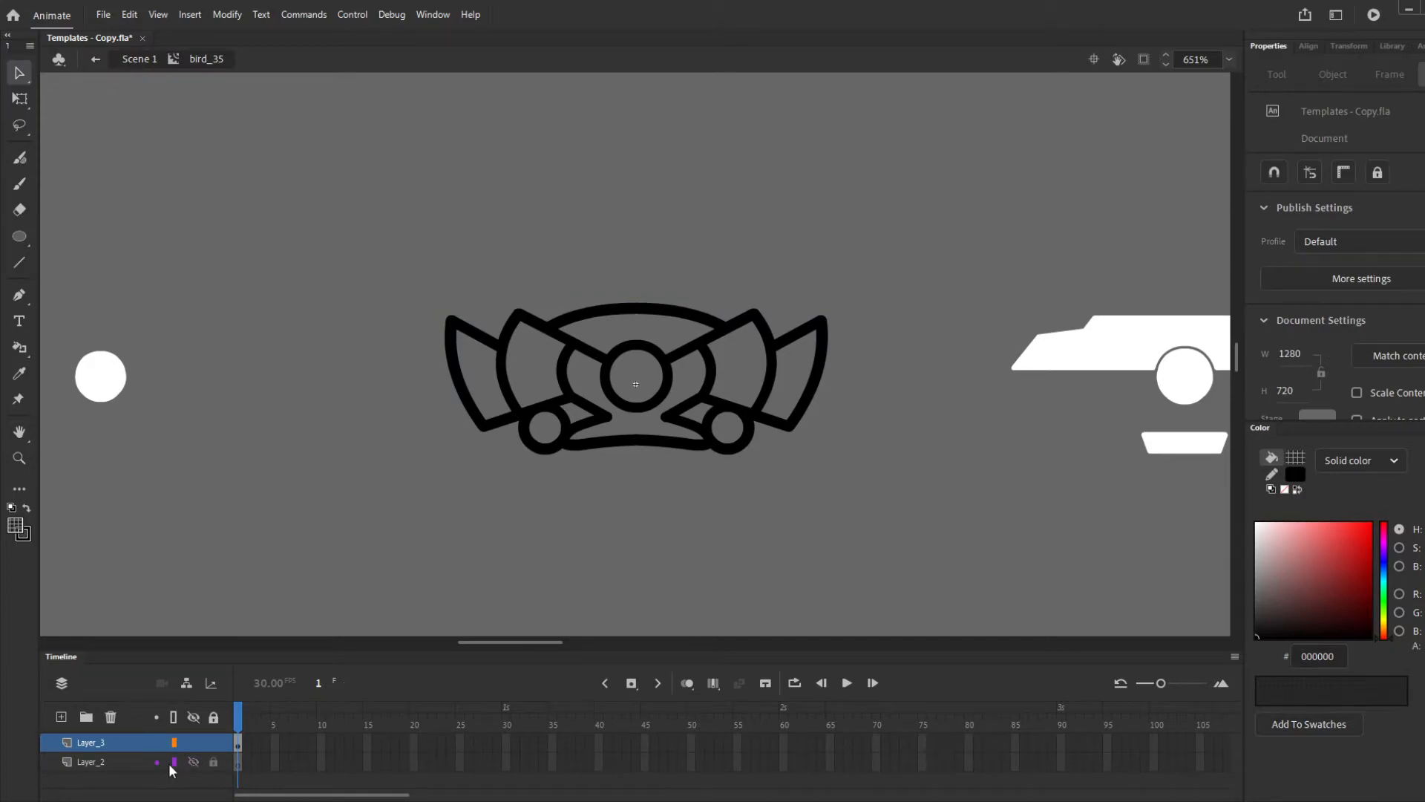
{"action": "left_click", "coordinate": [91, 761]}
{"action": "left_click", "coordinate": [110, 717]}
{"action": "scroll", "coordinate": [289, 497], "scroll_direction": "down", "scroll_amount": 5}
{"action": "scroll", "coordinate": [1020, 482], "scroll_direction": "up", "scroll_amount": 4}
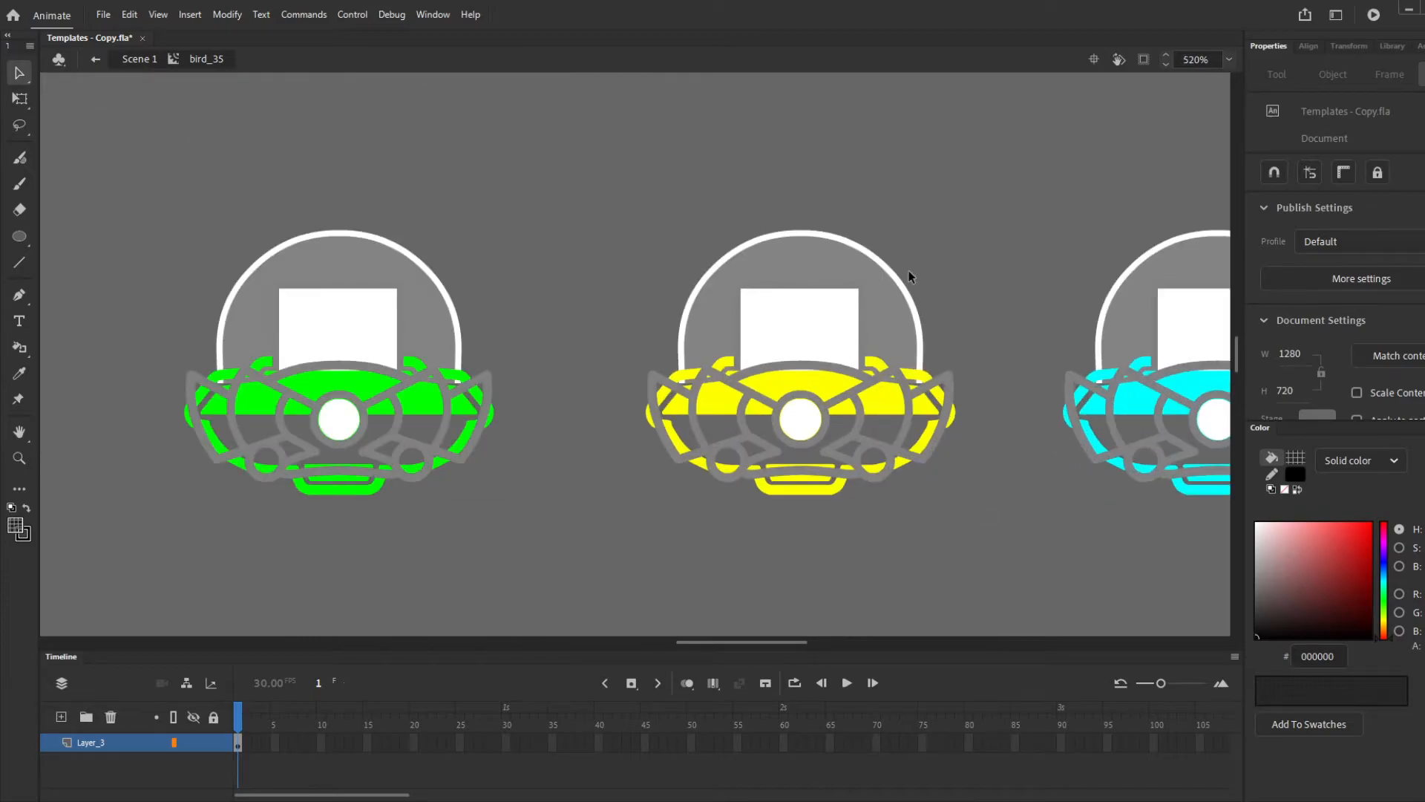
{"action": "double_click", "coordinate": [865, 574]}
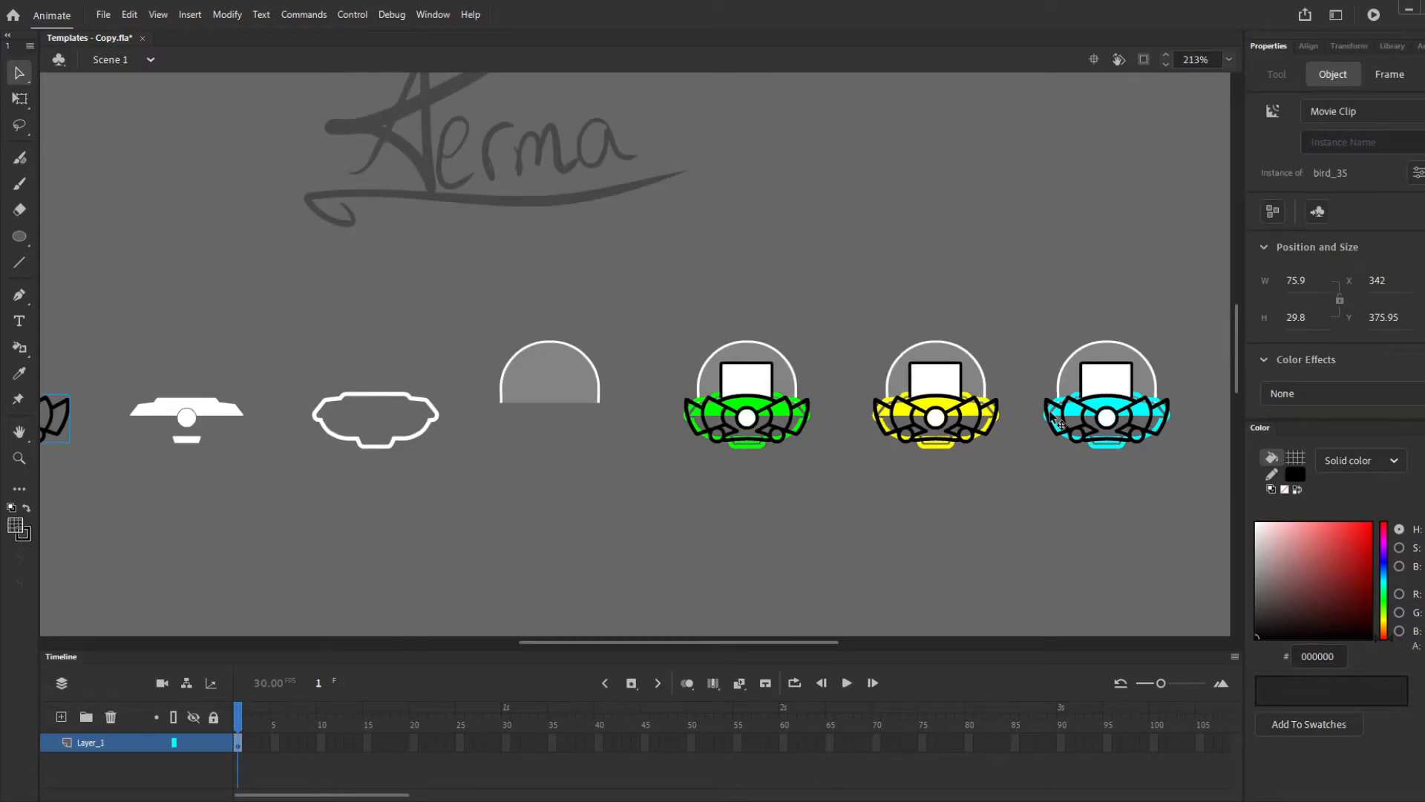
Delete the white circle inside the bird_35_extra symbol and return to Scene 1
{"action": "scroll", "coordinate": [1059, 423], "scroll_direction": "down", "scroll_amount": 2}
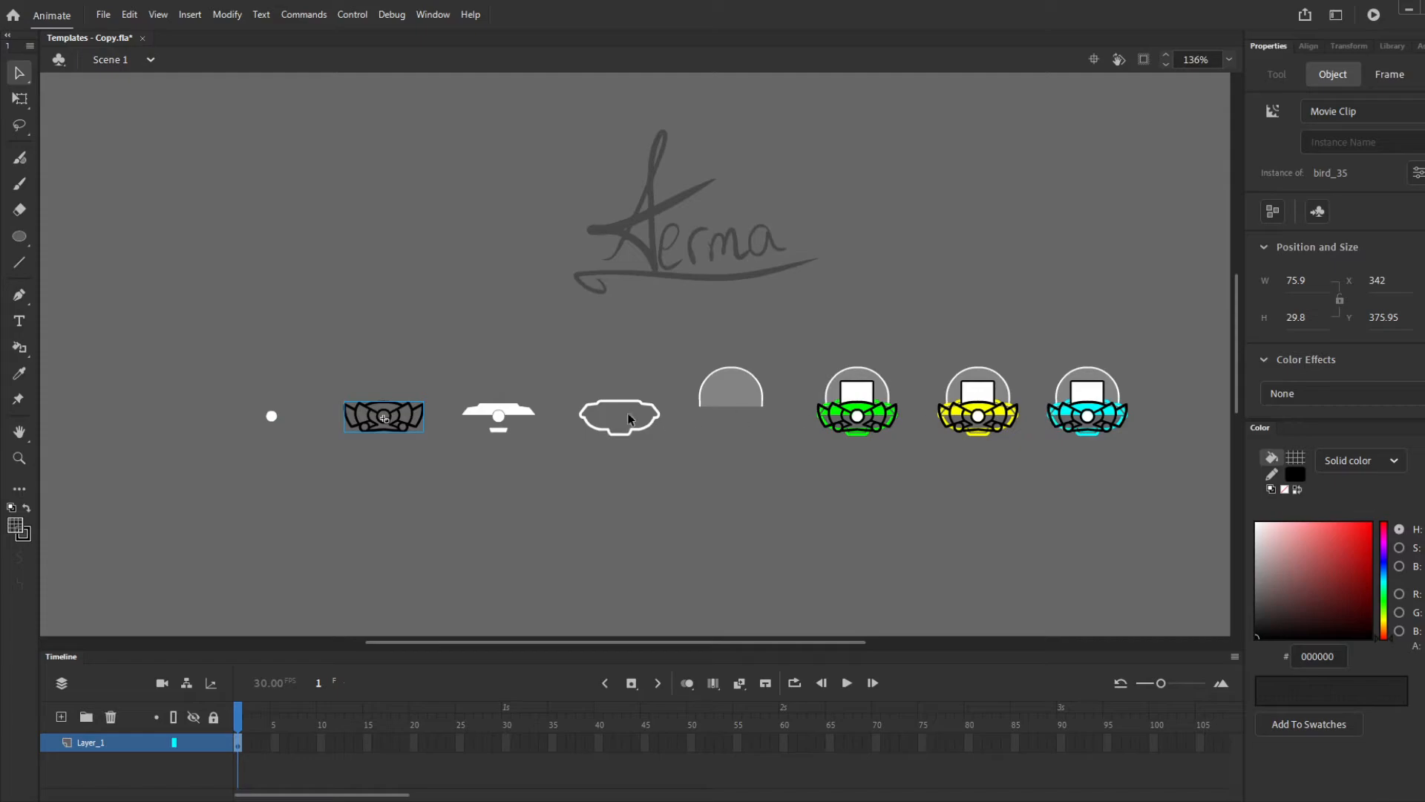
{"action": "scroll", "coordinate": [271, 422], "scroll_direction": "up", "scroll_amount": 3}
{"action": "double_click", "coordinate": [271, 417]}
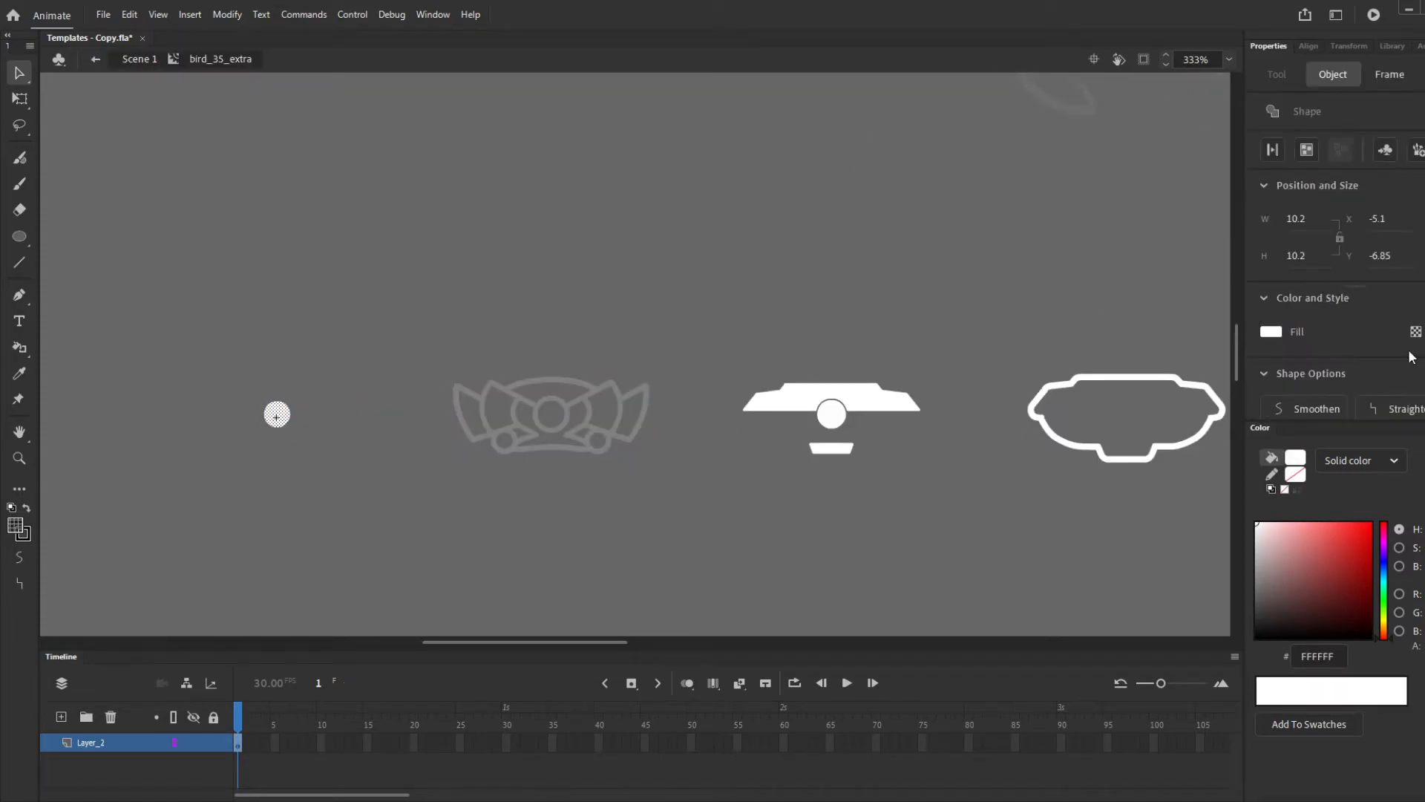
{"action": "key", "text": "Delete"}
{"action": "double_click", "coordinate": [604, 537]}
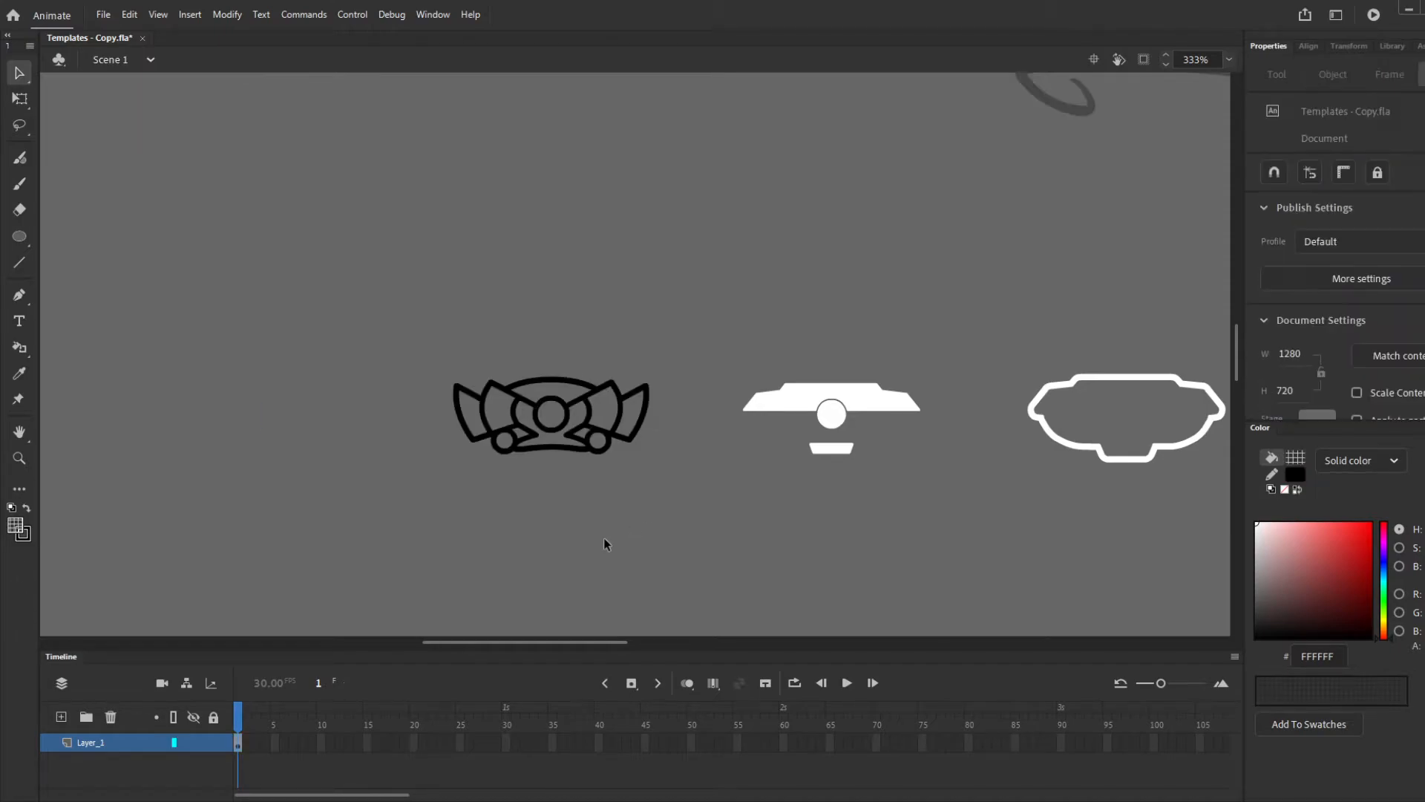
Duplicate the black bird_35 artwork to about X 252, Y 403 and break the copy apart
{"action": "scroll", "coordinate": [466, 440], "scroll_direction": "down", "scroll_amount": 1}
{"action": "scroll", "coordinate": [466, 440], "scroll_direction": "down", "scroll_amount": 3}
{"action": "scroll", "coordinate": [1059, 405], "scroll_direction": "up", "scroll_amount": 3}
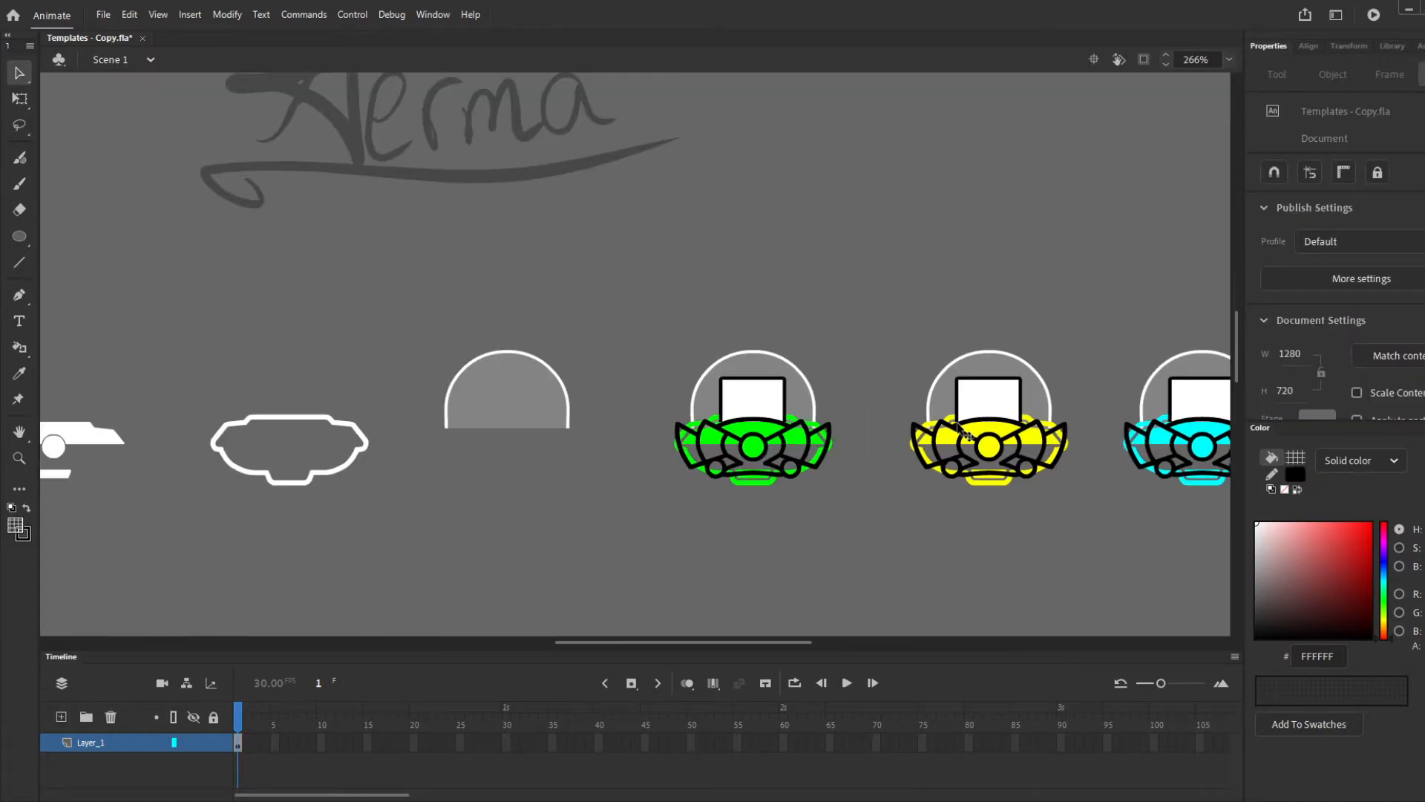
{"action": "scroll", "coordinate": [1059, 405], "scroll_direction": "down", "scroll_amount": 3}
{"action": "scroll", "coordinate": [659, 431], "scroll_direction": "up", "scroll_amount": 3}
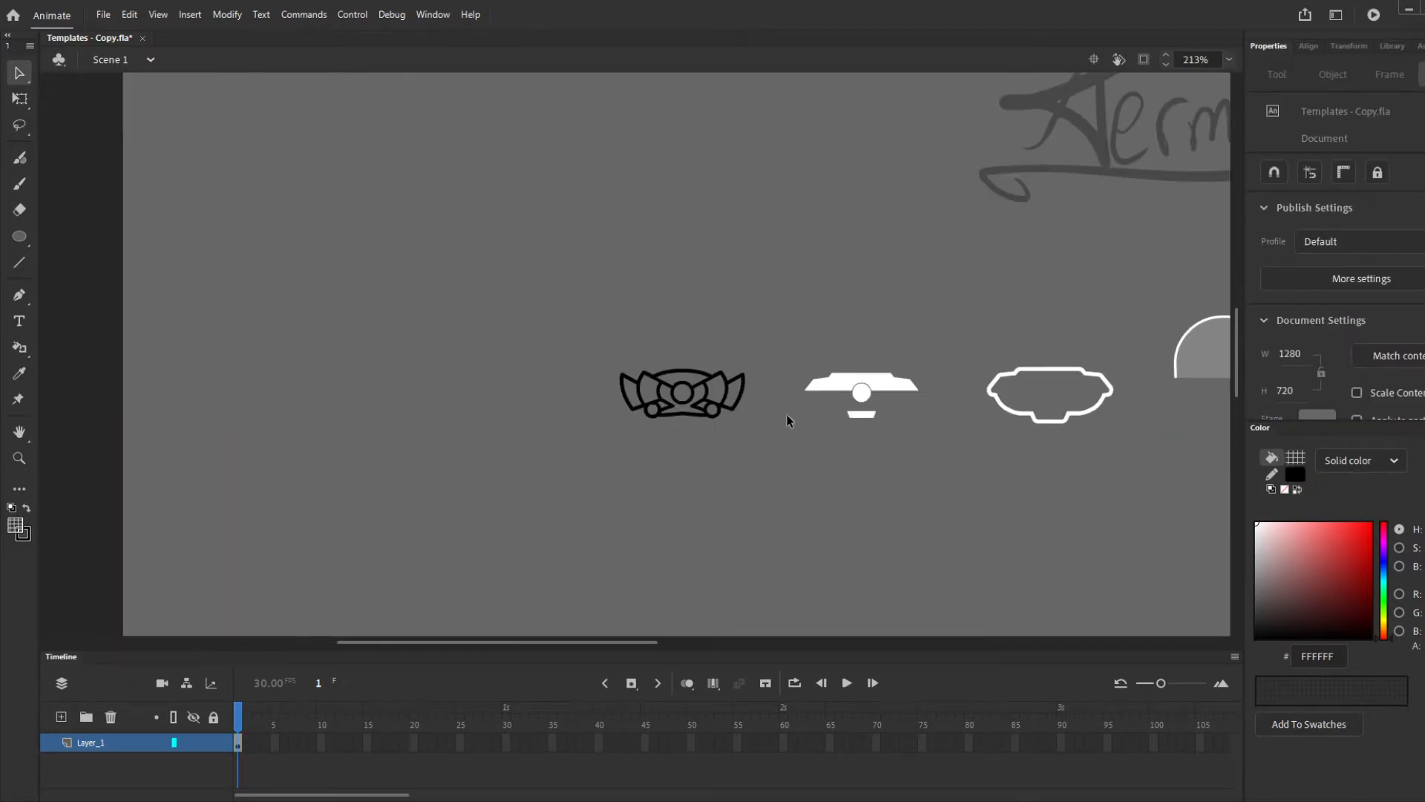
{"action": "scroll", "coordinate": [663, 399], "scroll_direction": "up", "scroll_amount": 3}
{"action": "left_click_drag", "start_coordinate": [484, 450], "coordinate": [878, 282]}
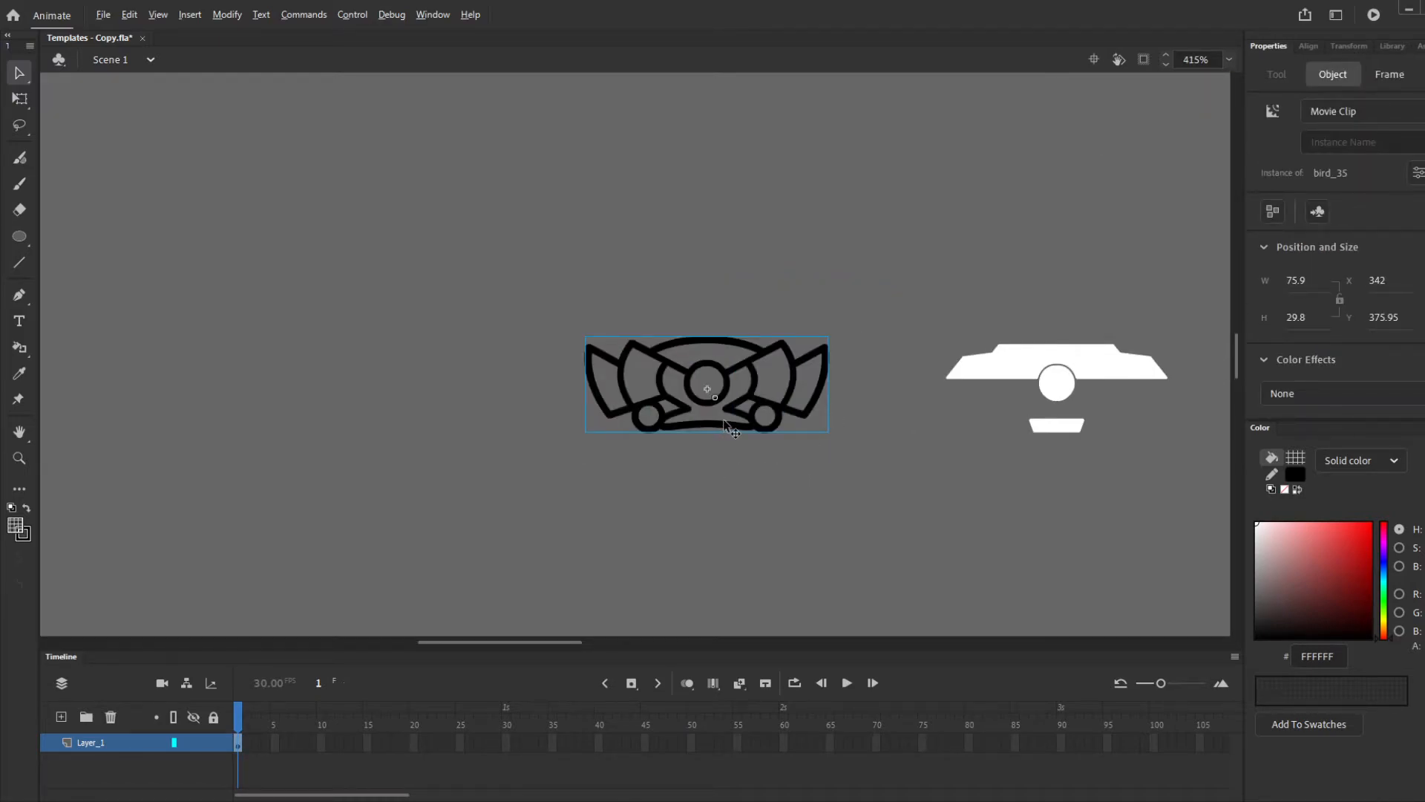
{"action": "left_click_drag", "start_coordinate": [731, 429], "coordinate": [515, 502]}
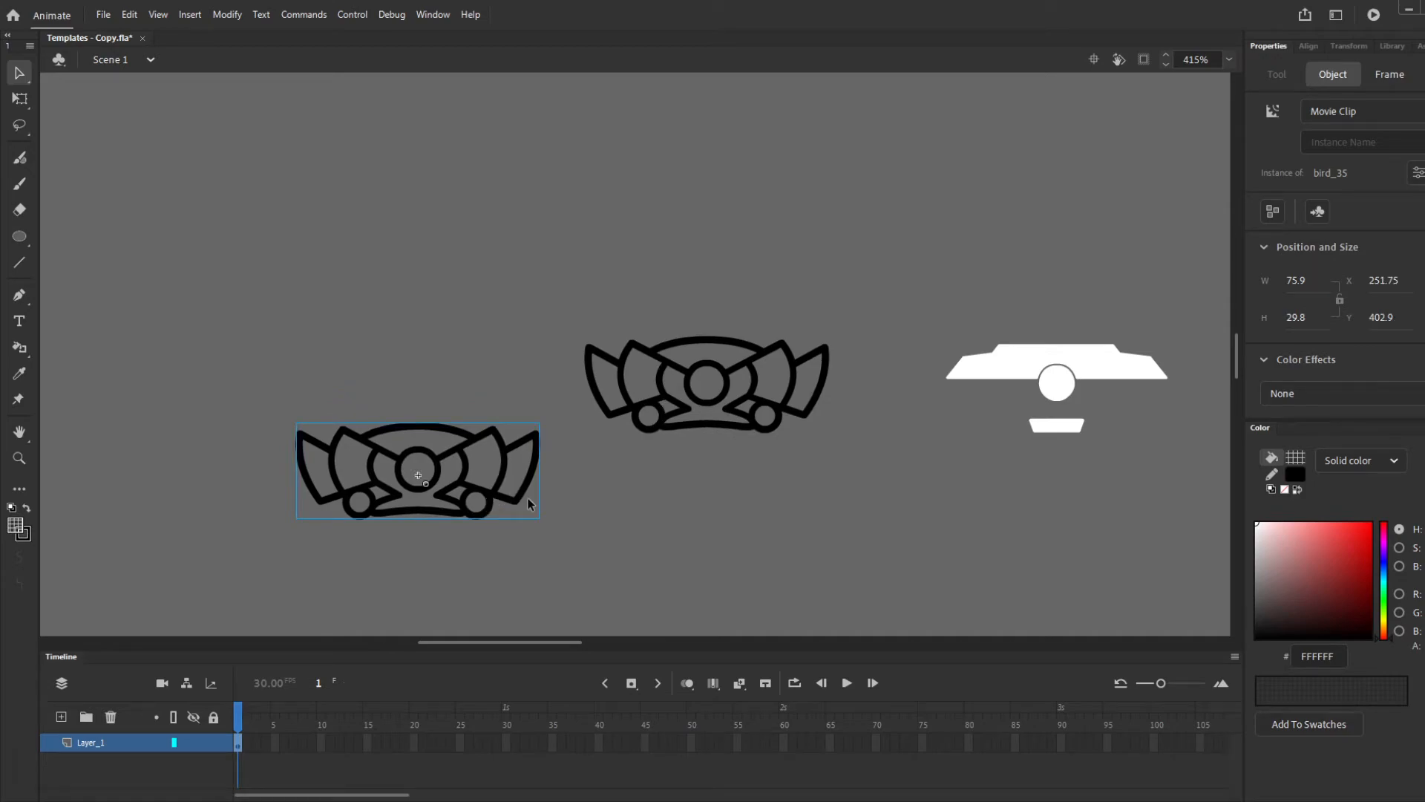
{"action": "key", "text": "ctrl+b"}
Select the entire broken-apart bird copy and convert its outline strokes to fills
{"action": "left_click", "coordinate": [630, 514]}
{"action": "scroll", "coordinate": [457, 506], "scroll_direction": "down", "scroll_amount": 3}
{"action": "scroll", "coordinate": [296, 513], "scroll_direction": "up", "scroll_amount": 4}
{"action": "scroll", "coordinate": [297, 517], "scroll_direction": "up", "scroll_amount": 1}
{"action": "double_click", "coordinate": [665, 477]}
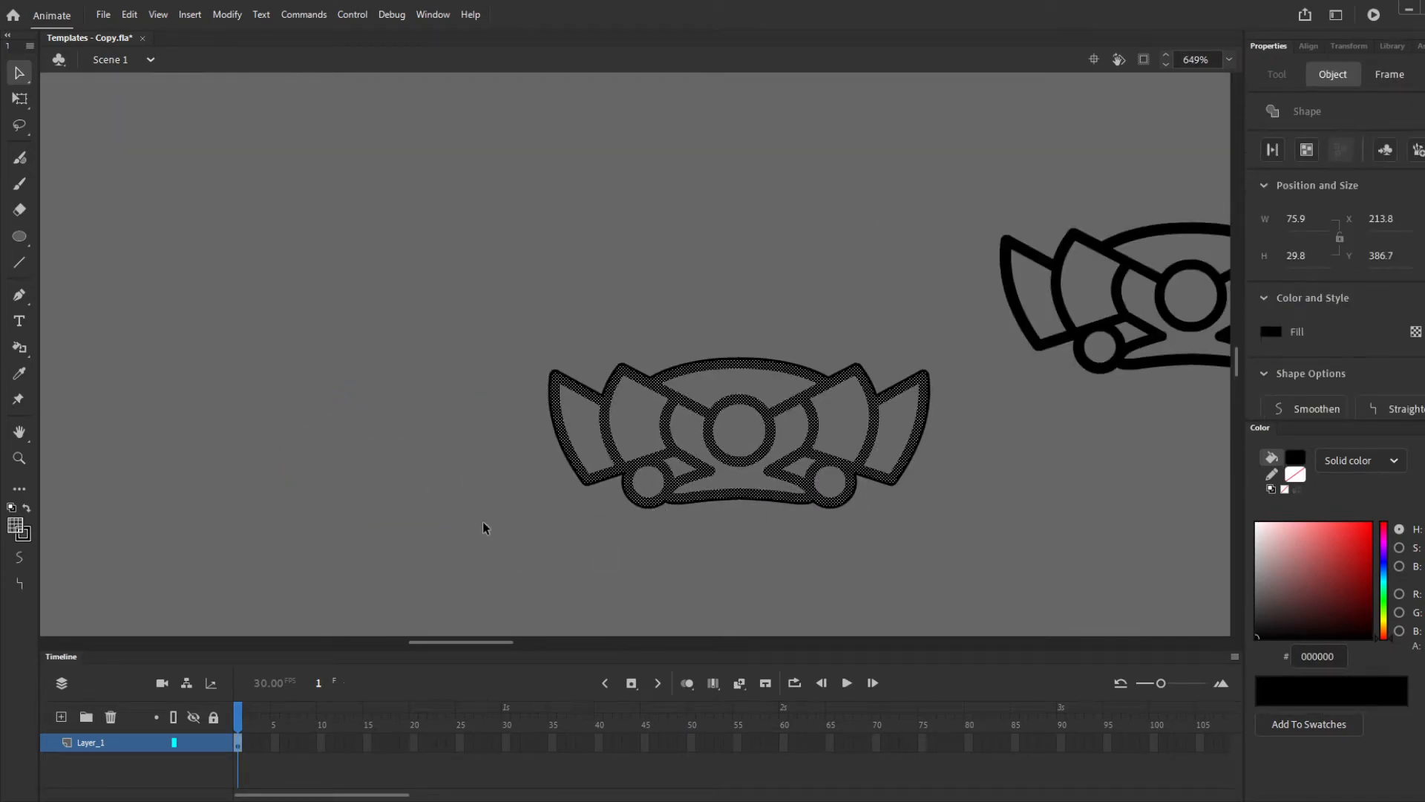
{"action": "left_click", "coordinate": [581, 479]}
{"action": "mouse_move", "coordinate": [499, 541]}
{"action": "left_mouse_down"}
{"action": "mouse_move", "coordinate": [878, 309]}
{"action": "mouse_move", "coordinate": [959, 299]}
{"action": "left_mouse_up"}
{"action": "left_click", "coordinate": [698, 312]}
{"action": "left_click_drag", "start_coordinate": [521, 346], "coordinate": [977, 539]}
{"action": "left_click", "coordinate": [1272, 149]}
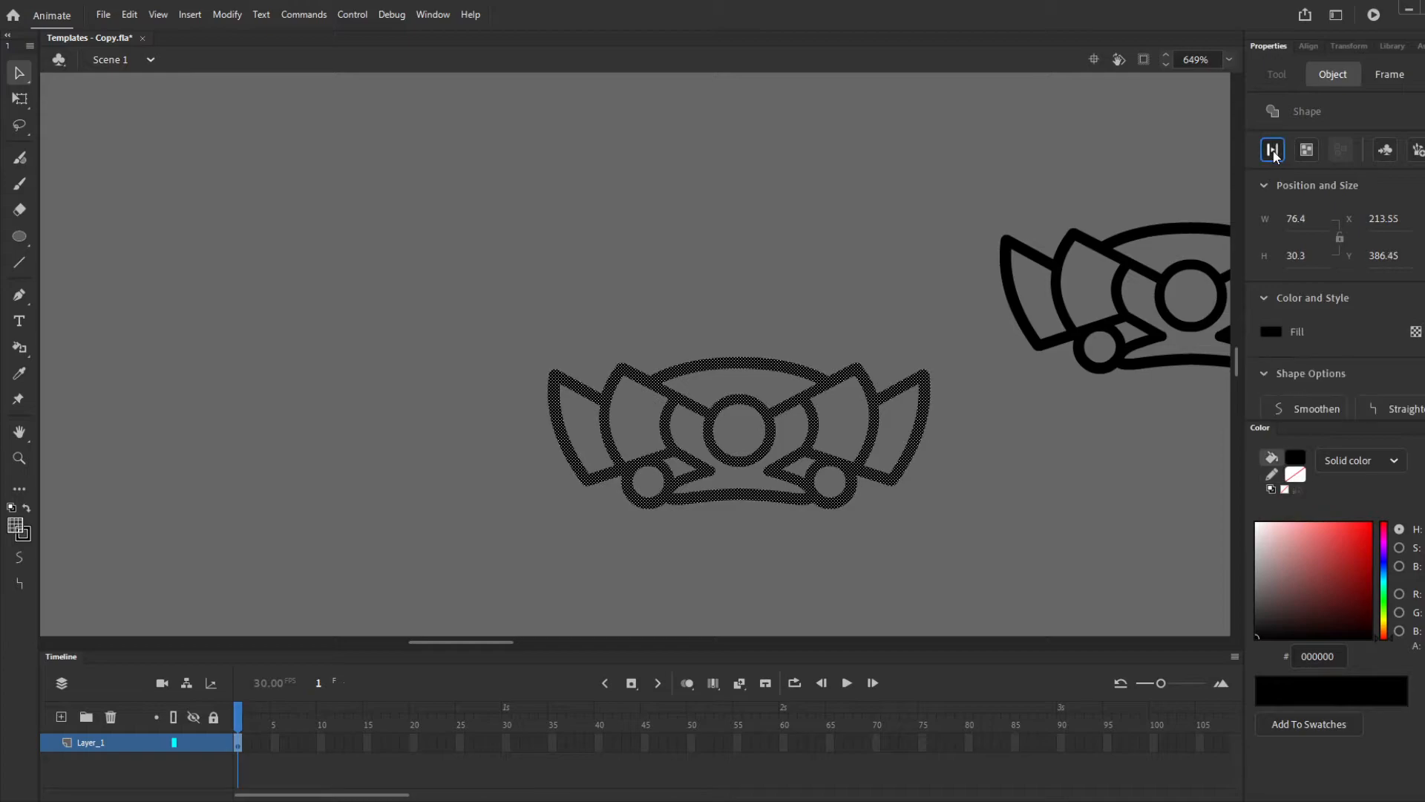
{"action": "left_click", "coordinate": [1051, 469]}
Trace the outer edge of the bird copy with a thicker white stroke using the Ink Bottle
{"action": "key", "text": "s"}
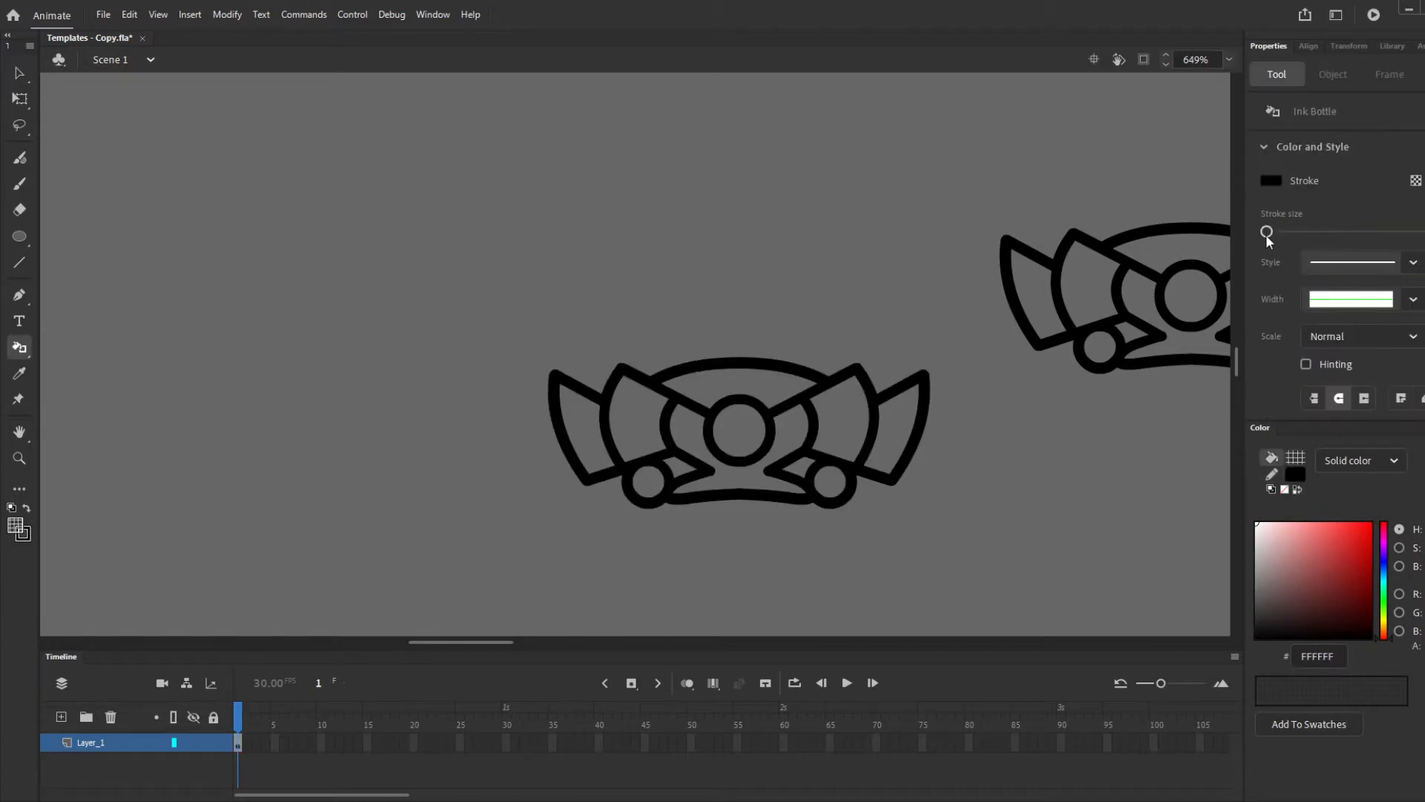
{"action": "key", "text": "Return"}
{"action": "left_click", "coordinate": [1275, 179]}
{"action": "left_click", "coordinate": [1043, 273]}
{"action": "scroll", "coordinate": [891, 490], "scroll_direction": "up", "scroll_amount": 3}
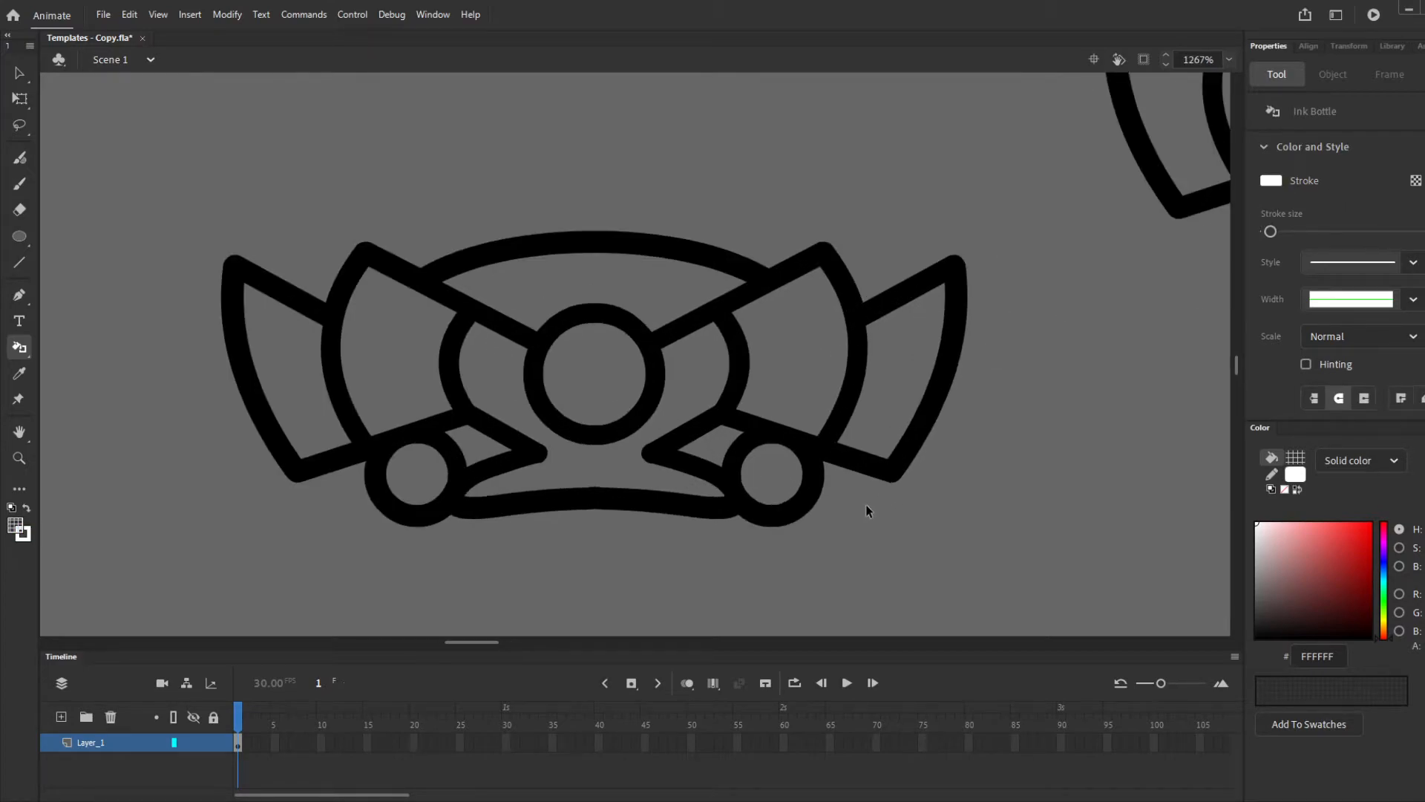
{"action": "left_click", "coordinate": [811, 519]}
Cut the new white outline from the bird copy and paste it into bird_35_glow in place of the old outline
{"action": "key", "text": "v"}
{"action": "double_click", "coordinate": [817, 511]}
{"action": "key", "text": "Delete"}
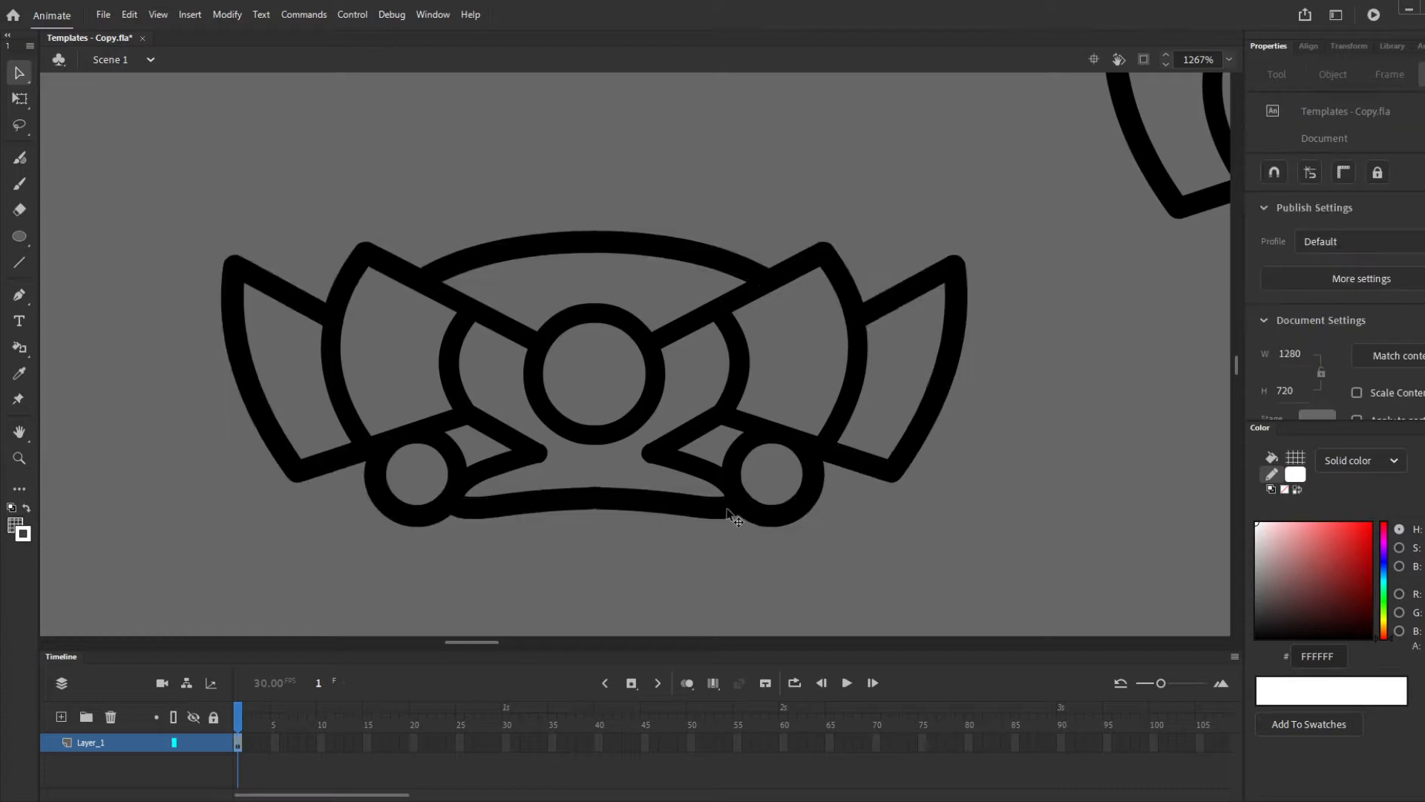
{"action": "scroll", "coordinate": [334, 500], "scroll_direction": "down", "scroll_amount": 5}
{"action": "scroll", "coordinate": [334, 500], "scroll_direction": "down", "scroll_amount": 2}
{"action": "scroll", "coordinate": [849, 455], "scroll_direction": "up", "scroll_amount": 2}
{"action": "scroll", "coordinate": [849, 455], "scroll_direction": "up", "scroll_amount": 2}
{"action": "double_click", "coordinate": [728, 483]}
{"action": "left_click", "coordinate": [732, 486]}
{"action": "key", "text": "Delete"}
{"action": "key", "text": "ctrl+v"}
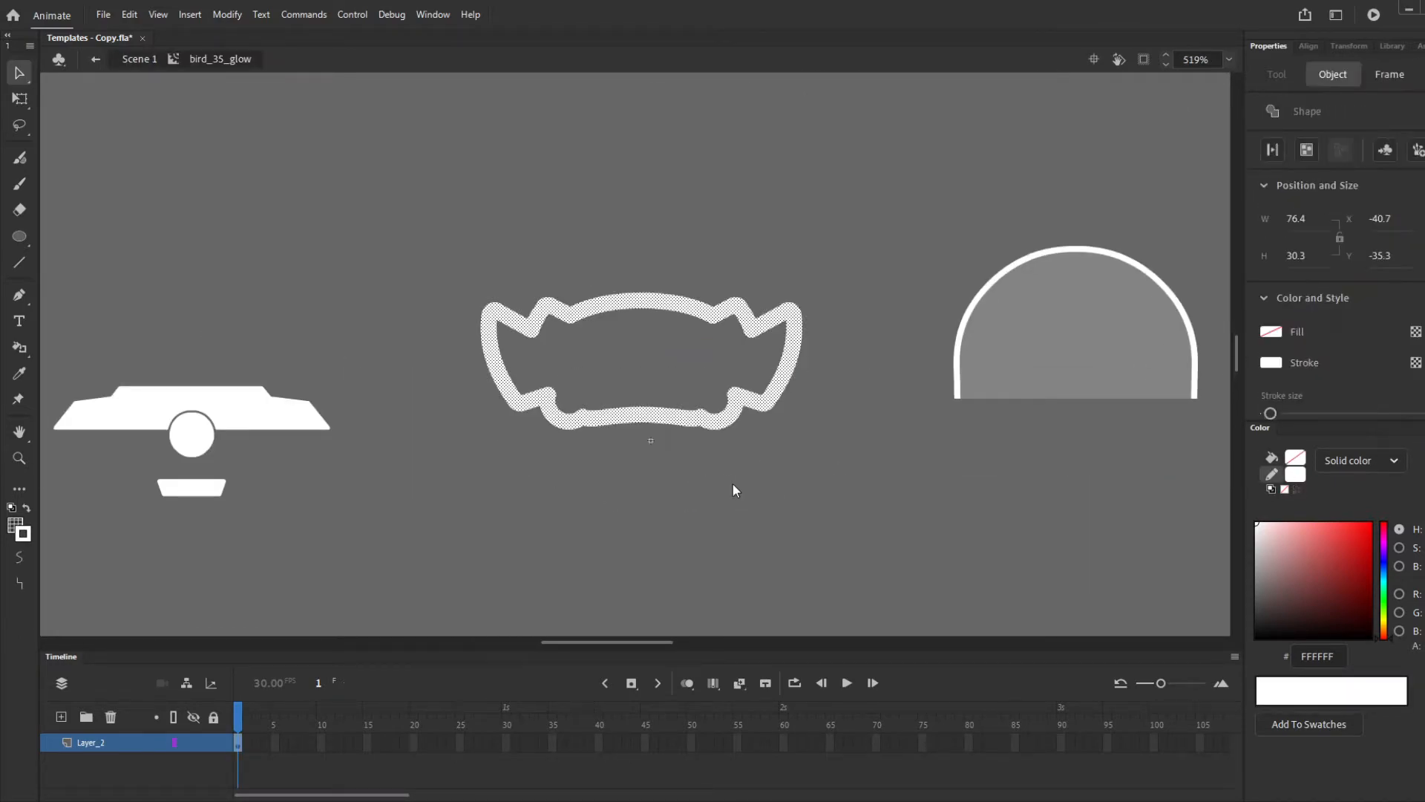
Center the pasted glow outline horizontally and vertically on the stage
{"action": "left_click", "coordinate": [1309, 46]}
{"action": "left_click", "coordinate": [1290, 84]}
{"action": "left_click", "coordinate": [1366, 84]}
Nudge the glow outline up until it borders the bird artwork evenly, and return to Scene 1
{"action": "scroll", "coordinate": [386, 329], "scroll_direction": "down", "scroll_amount": 5}
{"action": "scroll", "coordinate": [879, 340], "scroll_direction": "up", "scroll_amount": 4}
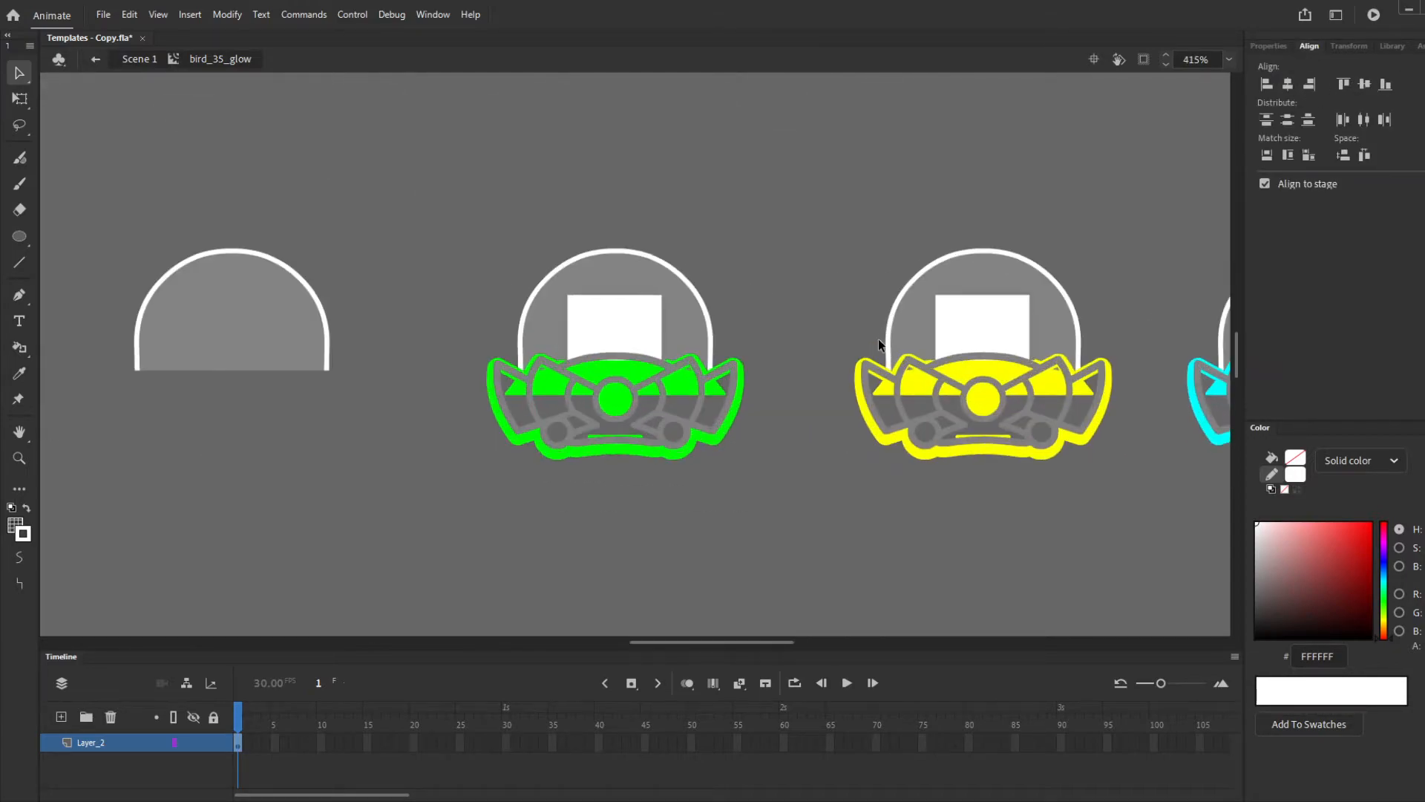
{"action": "scroll", "coordinate": [1044, 376], "scroll_direction": "up", "scroll_amount": 2}
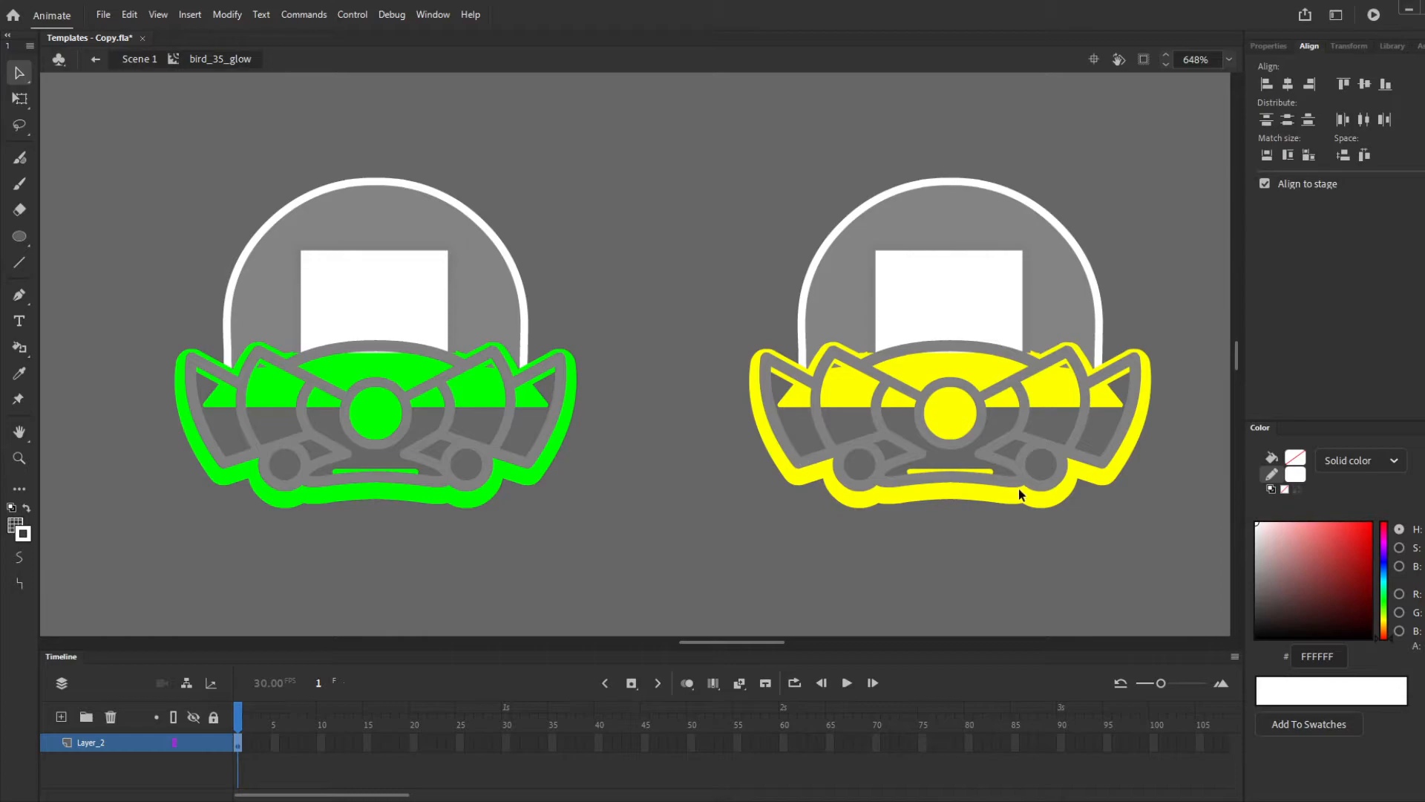
{"action": "scroll", "coordinate": [1019, 488], "scroll_direction": "down", "scroll_amount": 2}
{"action": "scroll", "coordinate": [520, 475], "scroll_direction": "up", "scroll_amount": 3}
{"action": "scroll", "coordinate": [491, 434], "scroll_direction": "up", "scroll_amount": 1}
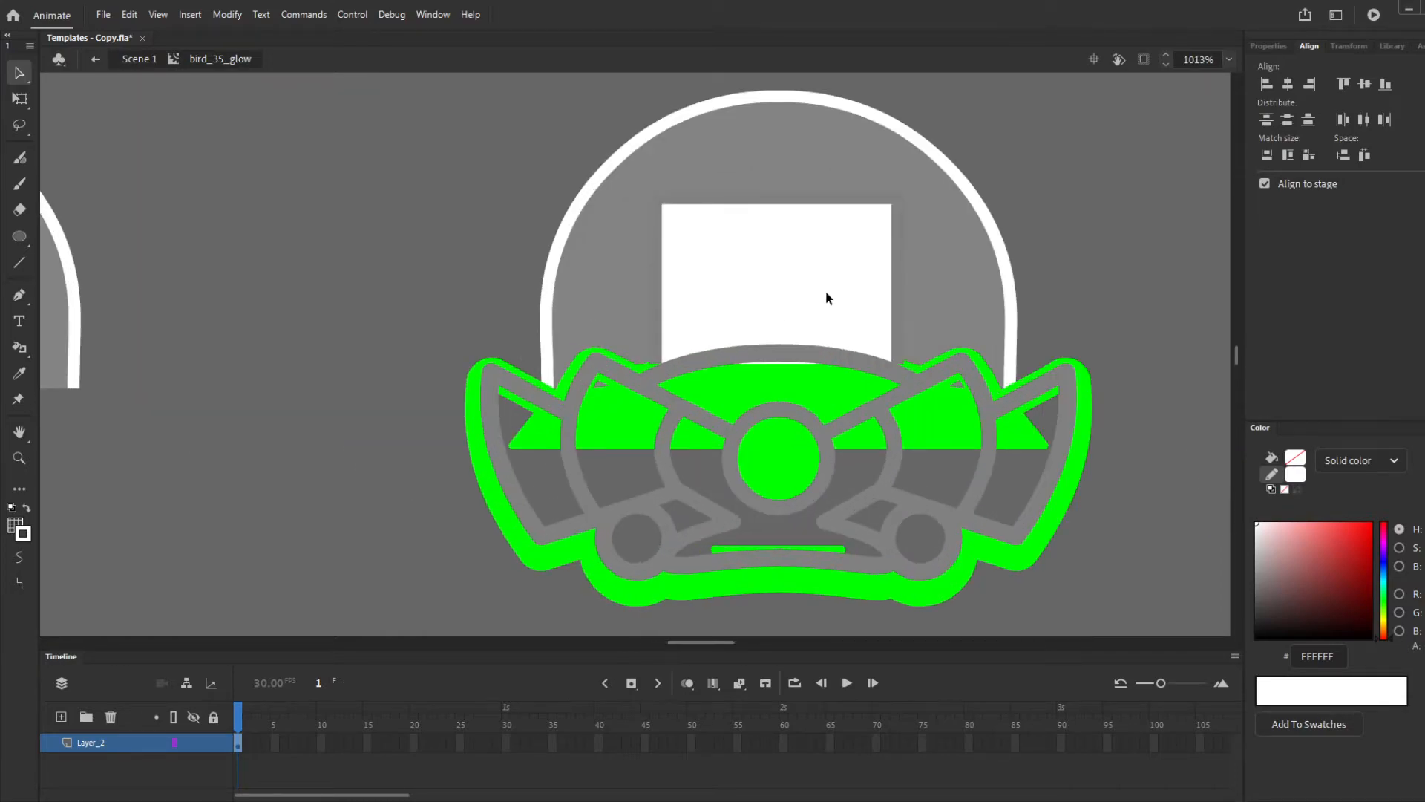
{"action": "scroll", "coordinate": [923, 293], "scroll_direction": "down", "scroll_amount": 1}
{"action": "scroll", "coordinate": [828, 444], "scroll_direction": "up", "scroll_amount": 1}
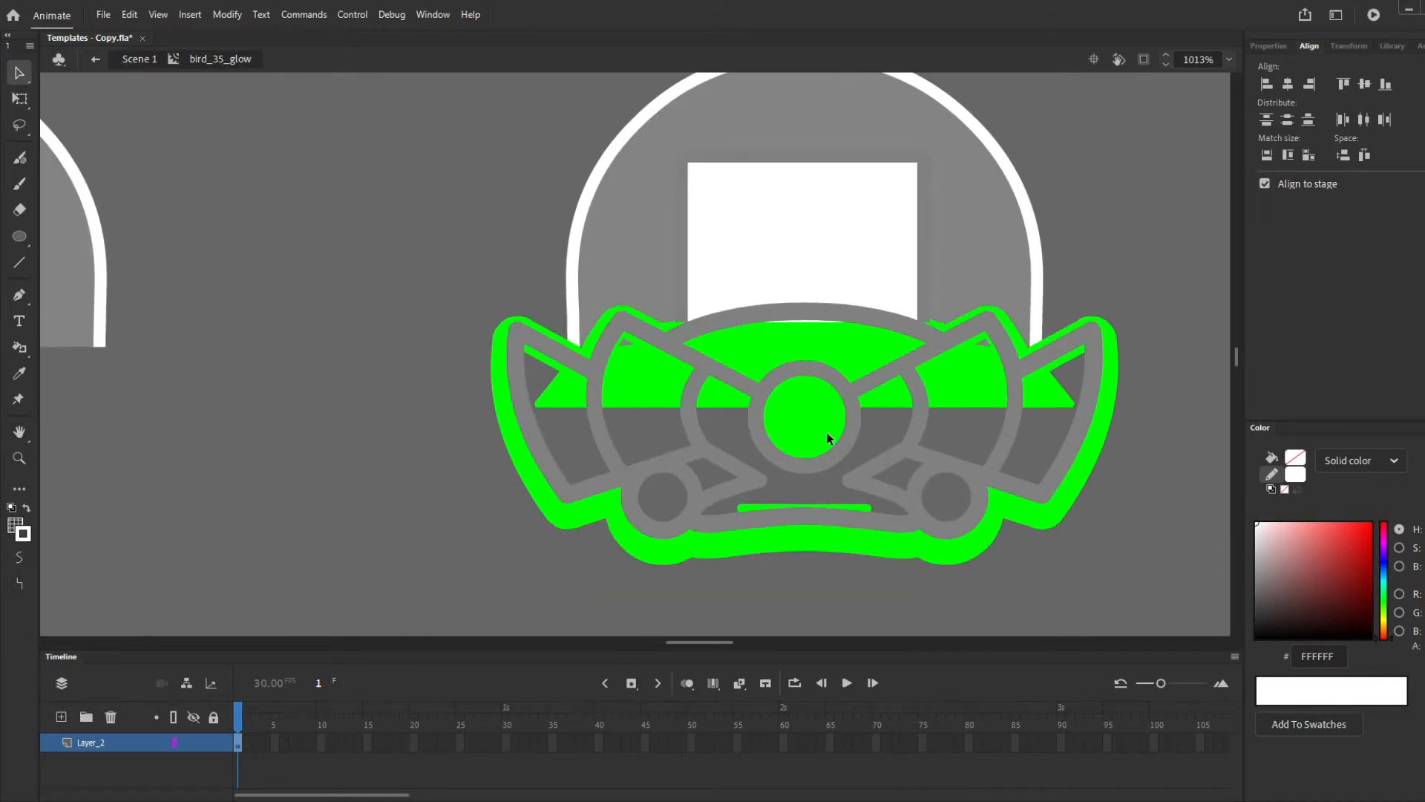
{"action": "key", "text": "Up"}
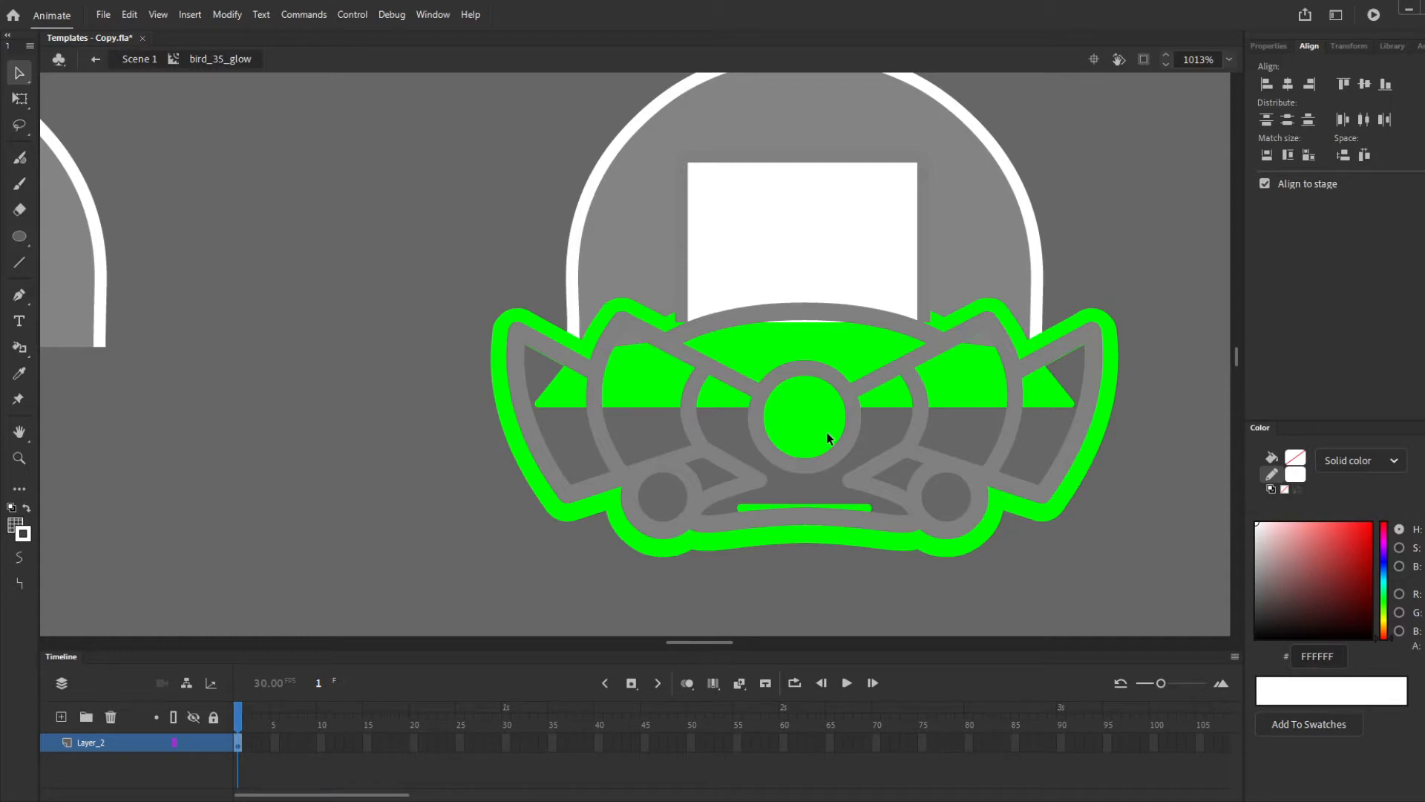
{"action": "key", "text": "Up"}
{"action": "key", "text": "Up"}
{"action": "key", "text": "Down"}
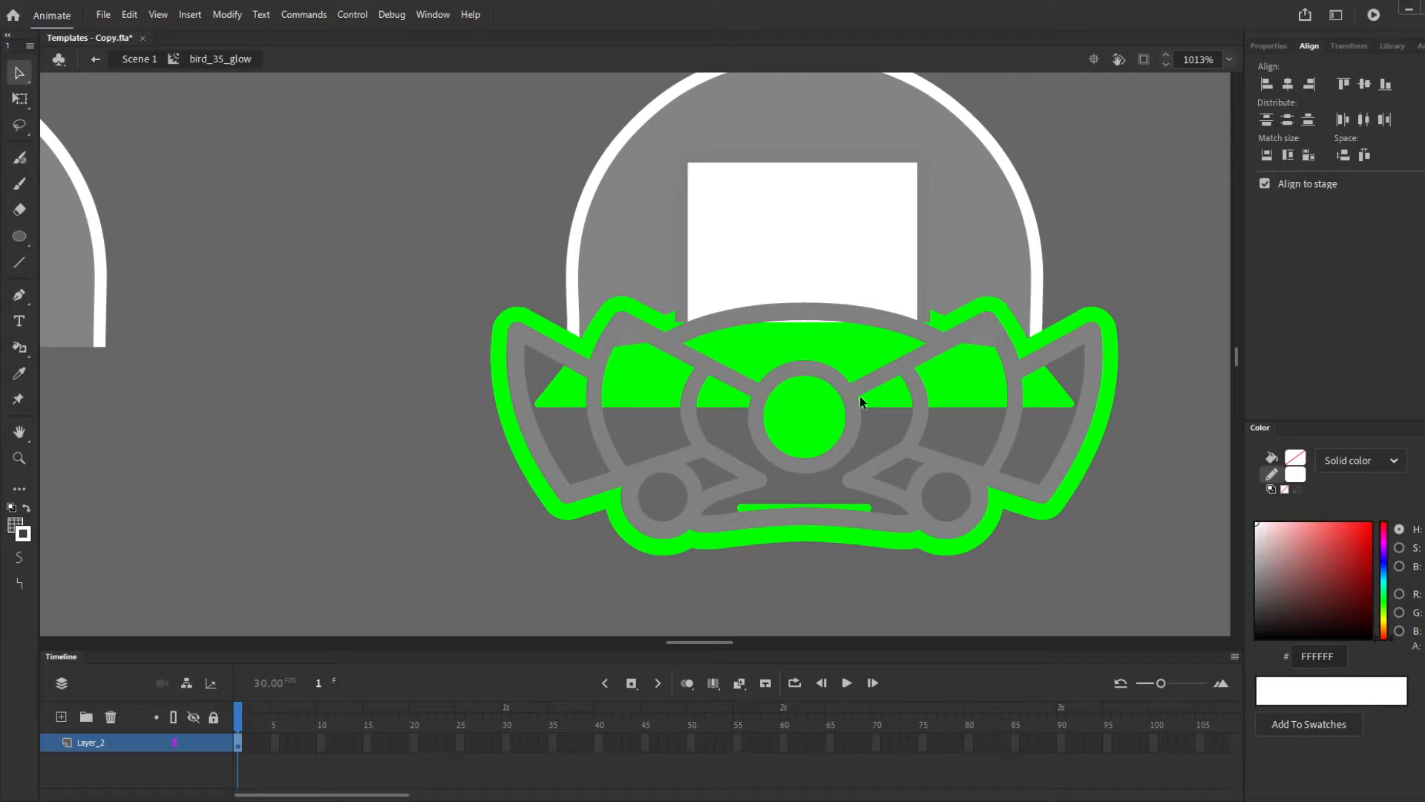
{"action": "scroll", "coordinate": [1109, 291], "scroll_direction": "down", "scroll_amount": 3}
{"action": "double_click", "coordinate": [540, 438]}
{"action": "scroll", "coordinate": [997, 358], "scroll_direction": "down", "scroll_amount": 2}
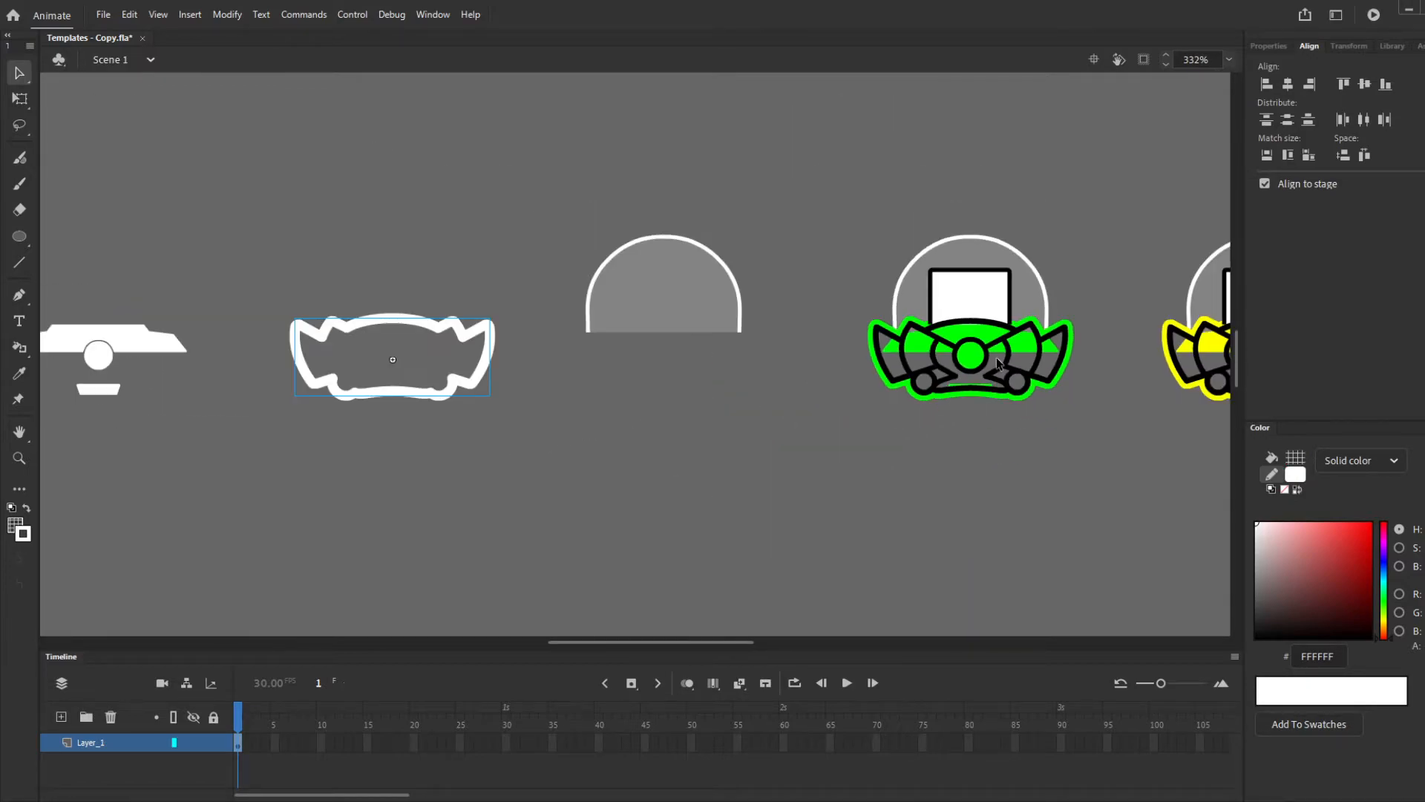
Delete the white shapes inside the bird_35_2 symbol and return to Scene 1
{"action": "scroll", "coordinate": [1025, 300], "scroll_direction": "up", "scroll_amount": 3}
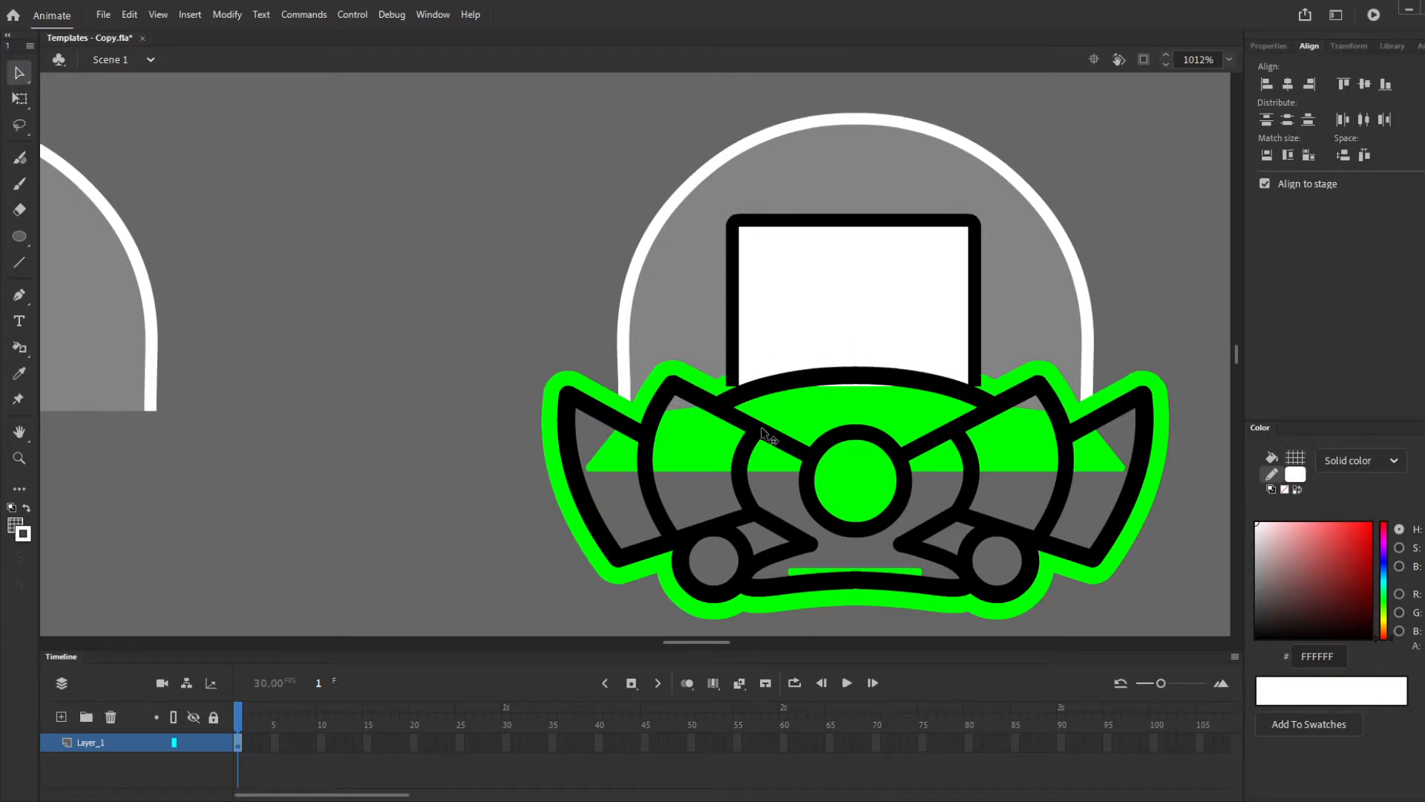
{"action": "scroll", "coordinate": [1006, 421], "scroll_direction": "down", "scroll_amount": 3}
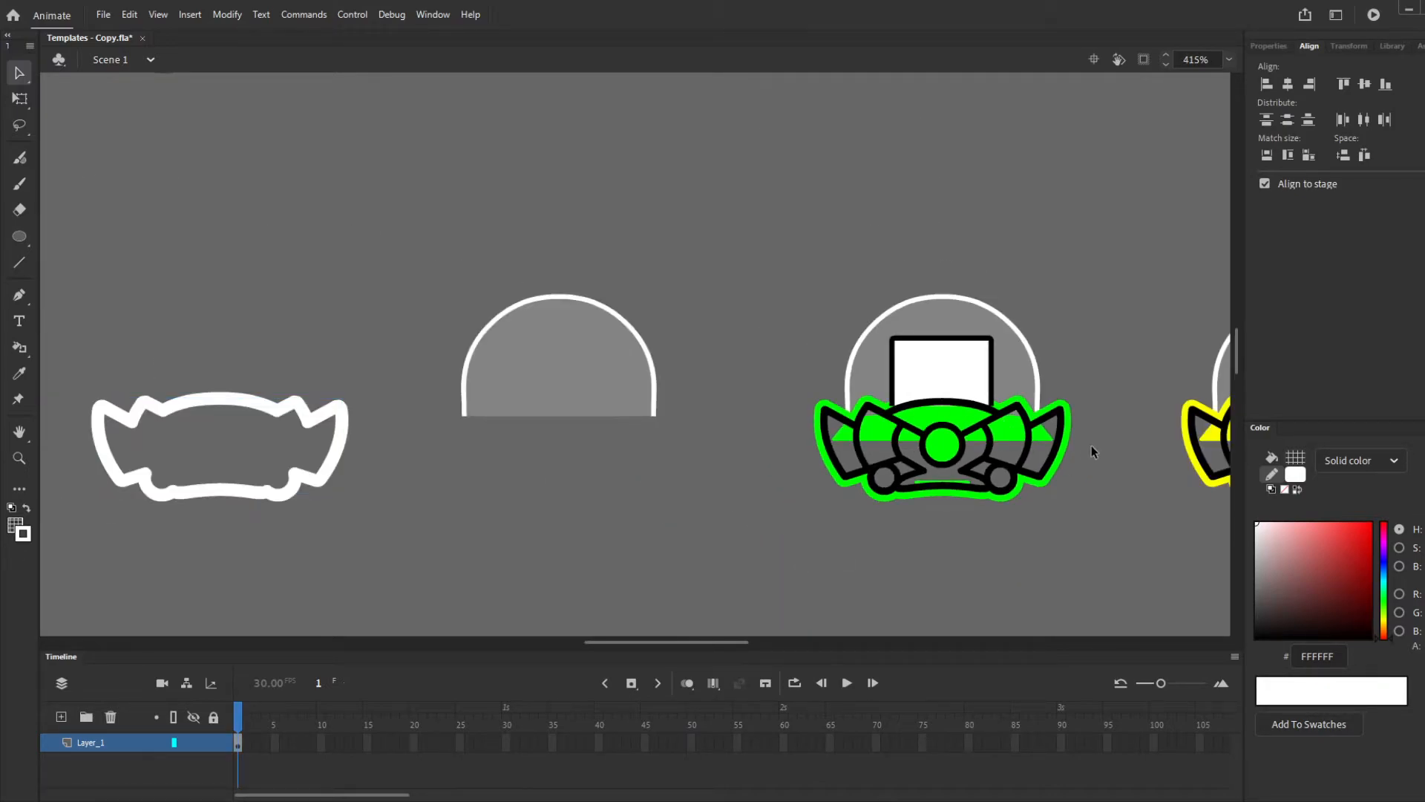
{"action": "scroll", "coordinate": [1091, 448], "scroll_direction": "down", "scroll_amount": 2}
{"action": "double_click", "coordinate": [460, 446]}
{"action": "left_click_drag", "start_coordinate": [372, 515], "coordinate": [521, 364]}
{"action": "left_click", "coordinate": [1269, 46]}
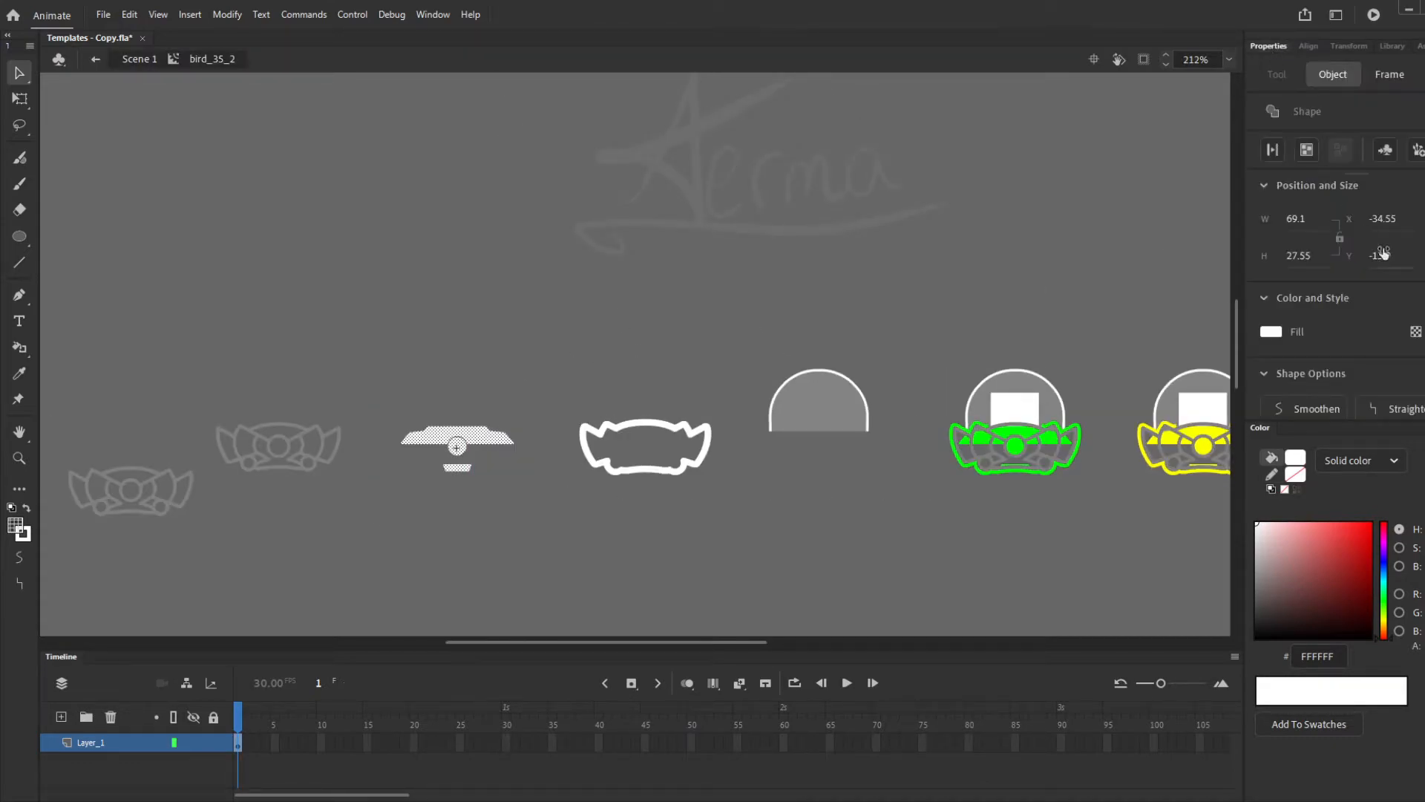
{"action": "left_click", "coordinate": [1284, 489]}
{"action": "double_click", "coordinate": [954, 554]}
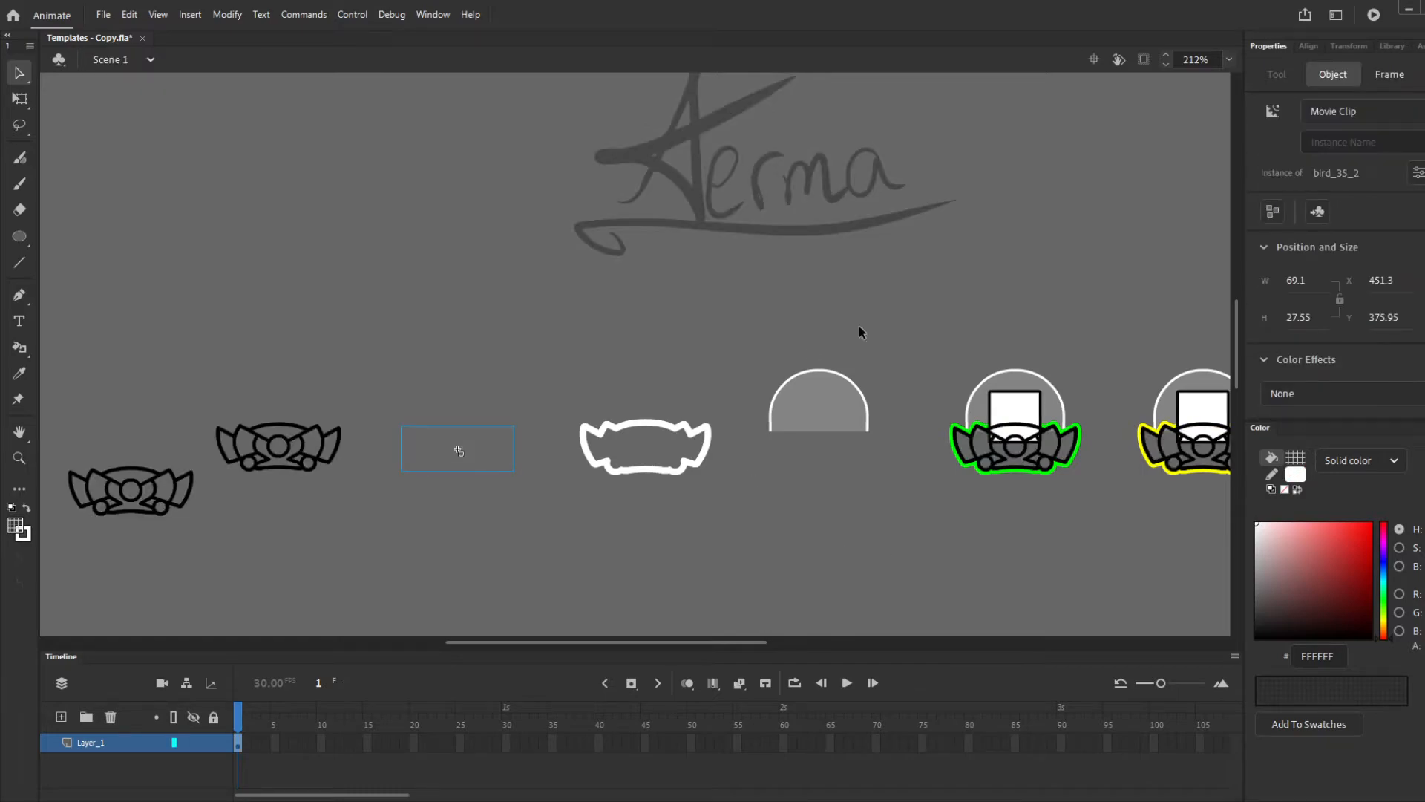
{"action": "left_click", "coordinate": [995, 530]}
{"action": "scroll", "coordinate": [994, 530], "scroll_direction": "down", "scroll_amount": 3}
{"action": "scroll", "coordinate": [1145, 430], "scroll_direction": "up", "scroll_amount": 5}
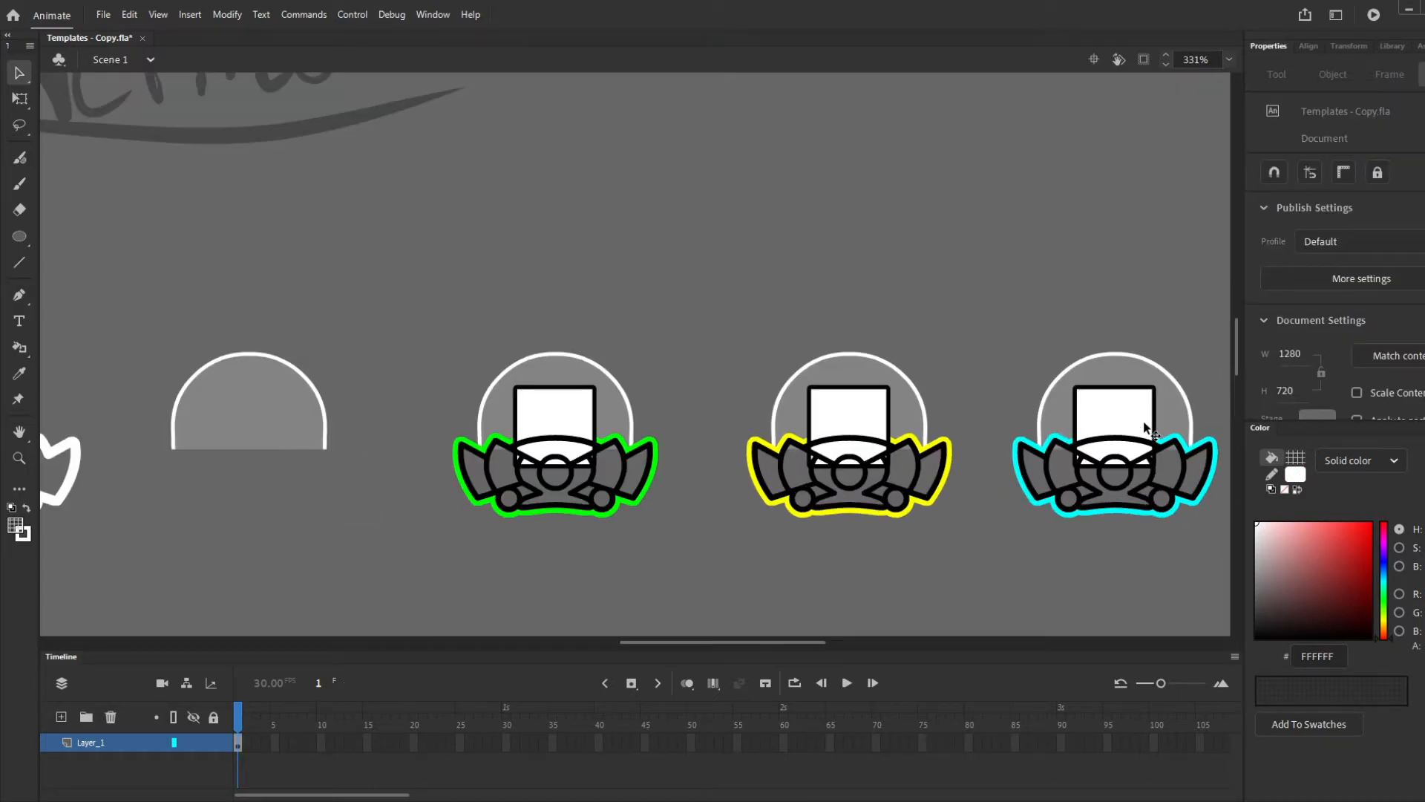
{"action": "scroll", "coordinate": [1144, 422], "scroll_direction": "down", "scroll_amount": 3}
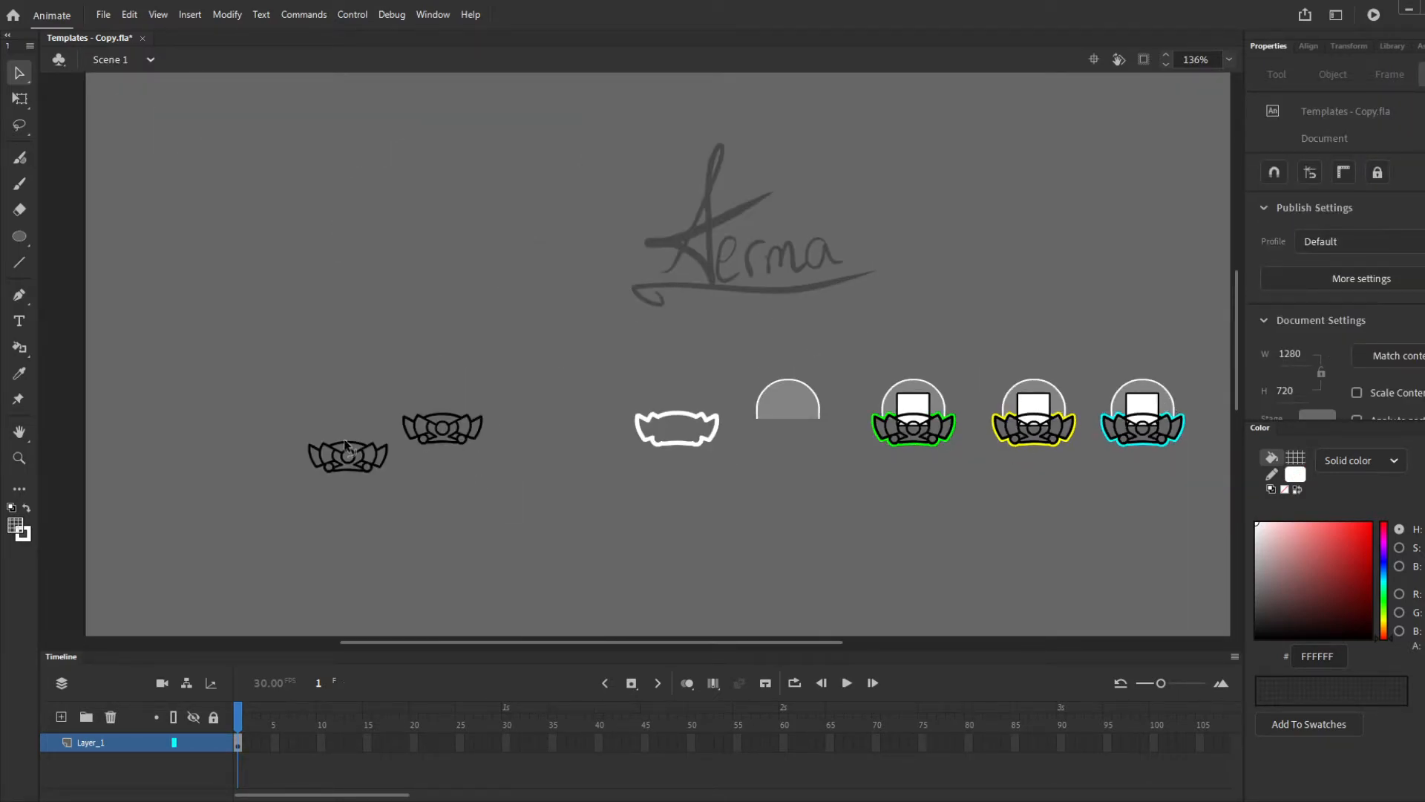
{"action": "scroll", "coordinate": [345, 444], "scroll_direction": "up", "scroll_amount": 2}
{"action": "left_click_drag", "start_coordinate": [232, 501], "coordinate": [430, 392]}
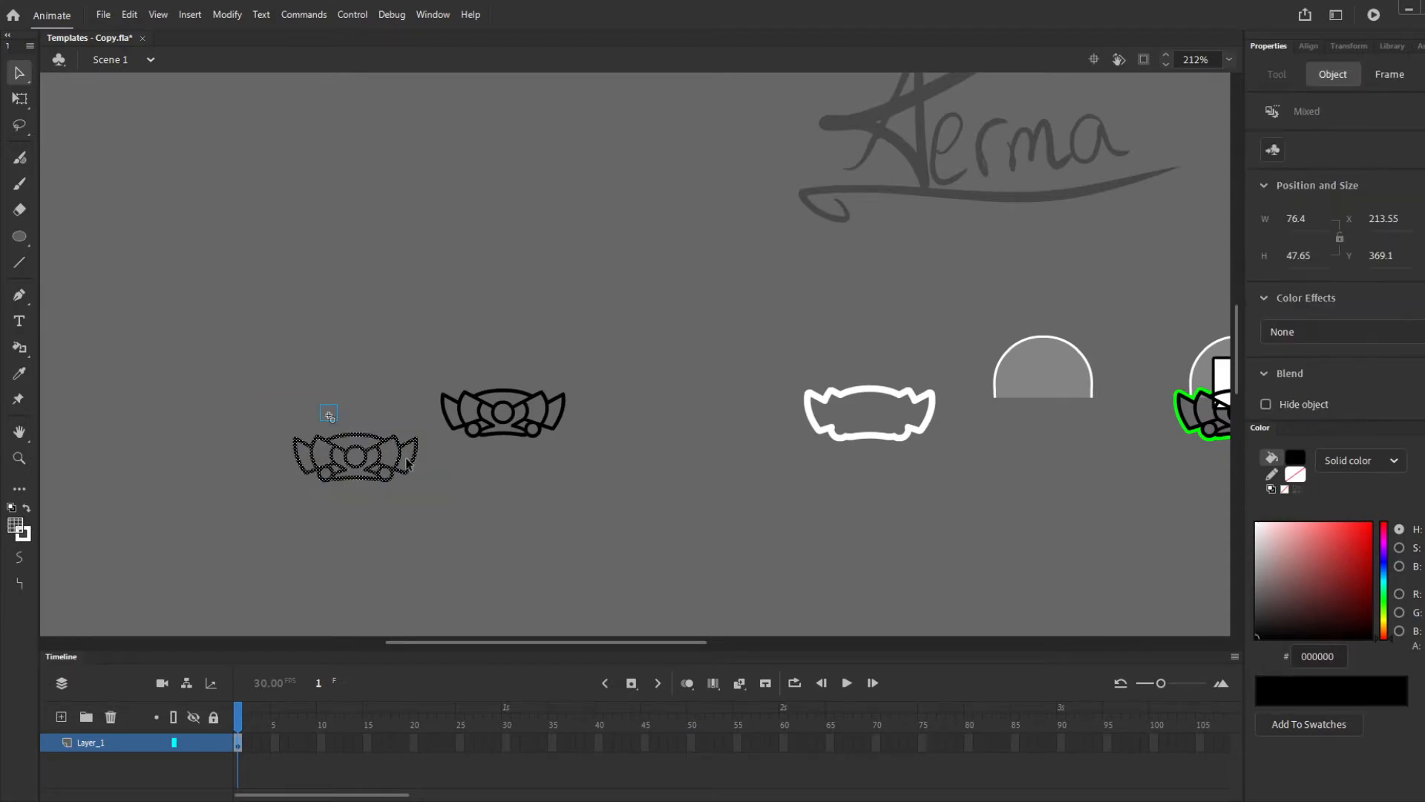
{"action": "left_click", "coordinate": [350, 475]}
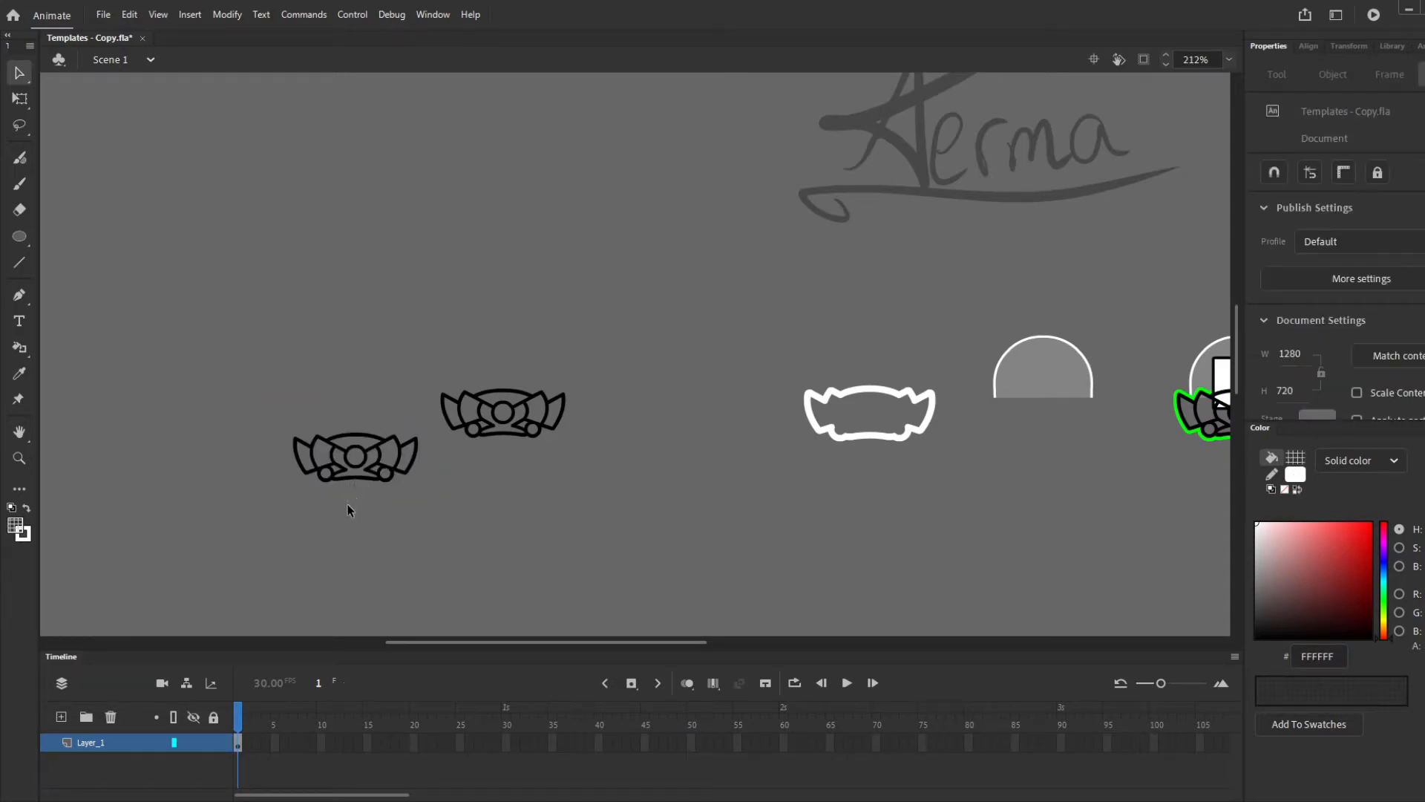
Fill the bird copy's lower central region and both outer wing sections with white using the Paint Bucket
{"action": "scroll", "coordinate": [353, 498], "scroll_direction": "up", "scroll_amount": 5}
{"action": "key", "text": "k"}
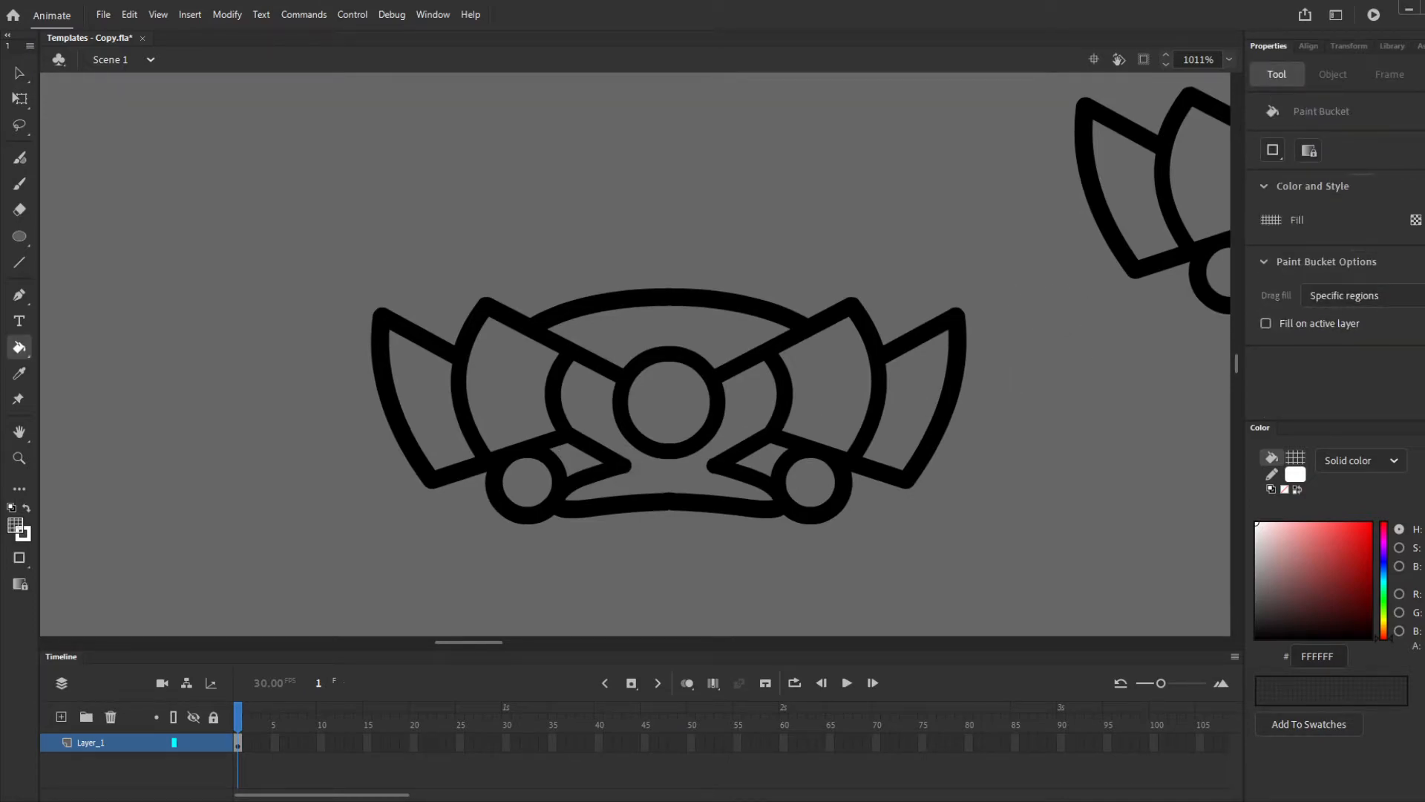
{"action": "left_click", "coordinate": [1204, 315]}
{"action": "left_click", "coordinate": [678, 477]}
{"action": "left_click", "coordinate": [438, 408]}
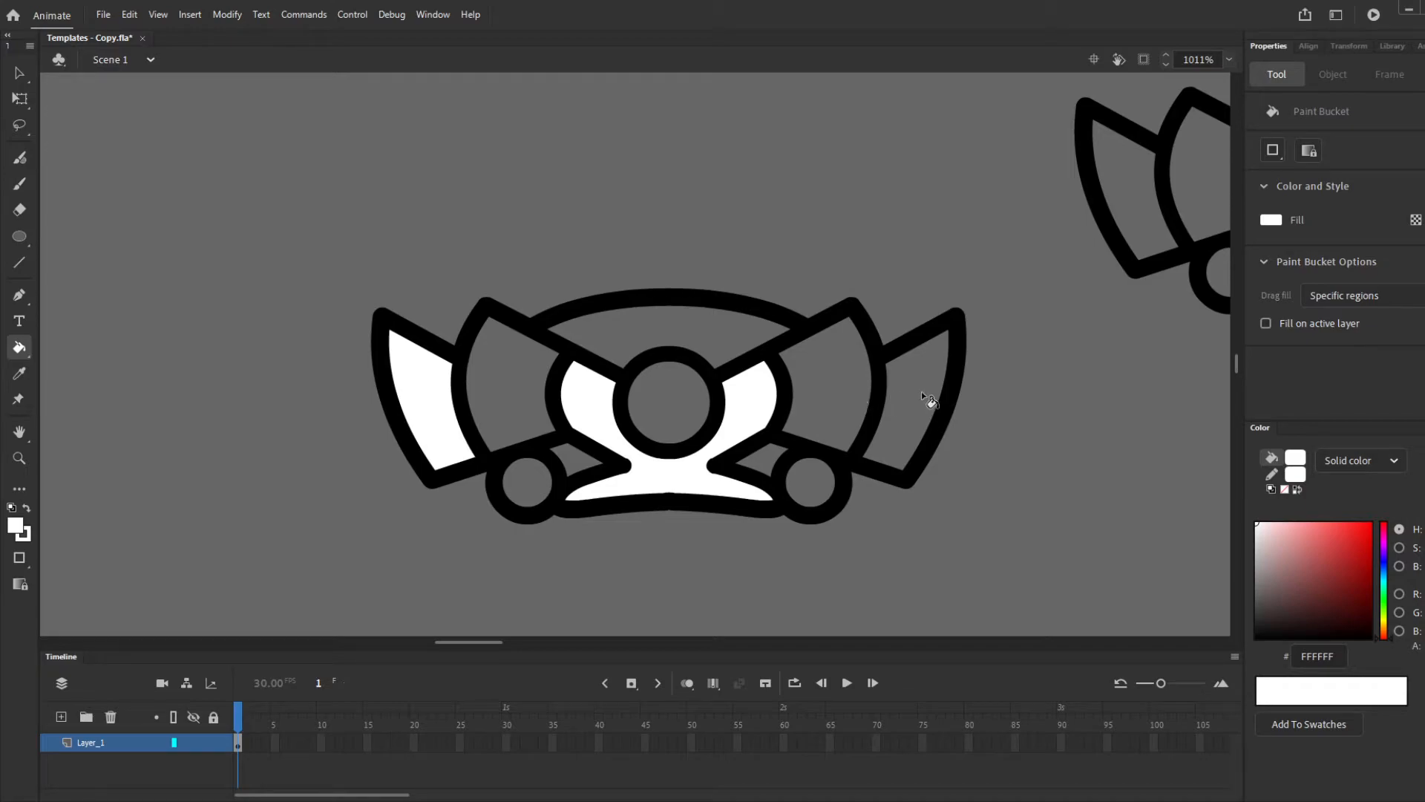
{"action": "left_click", "coordinate": [920, 391]}
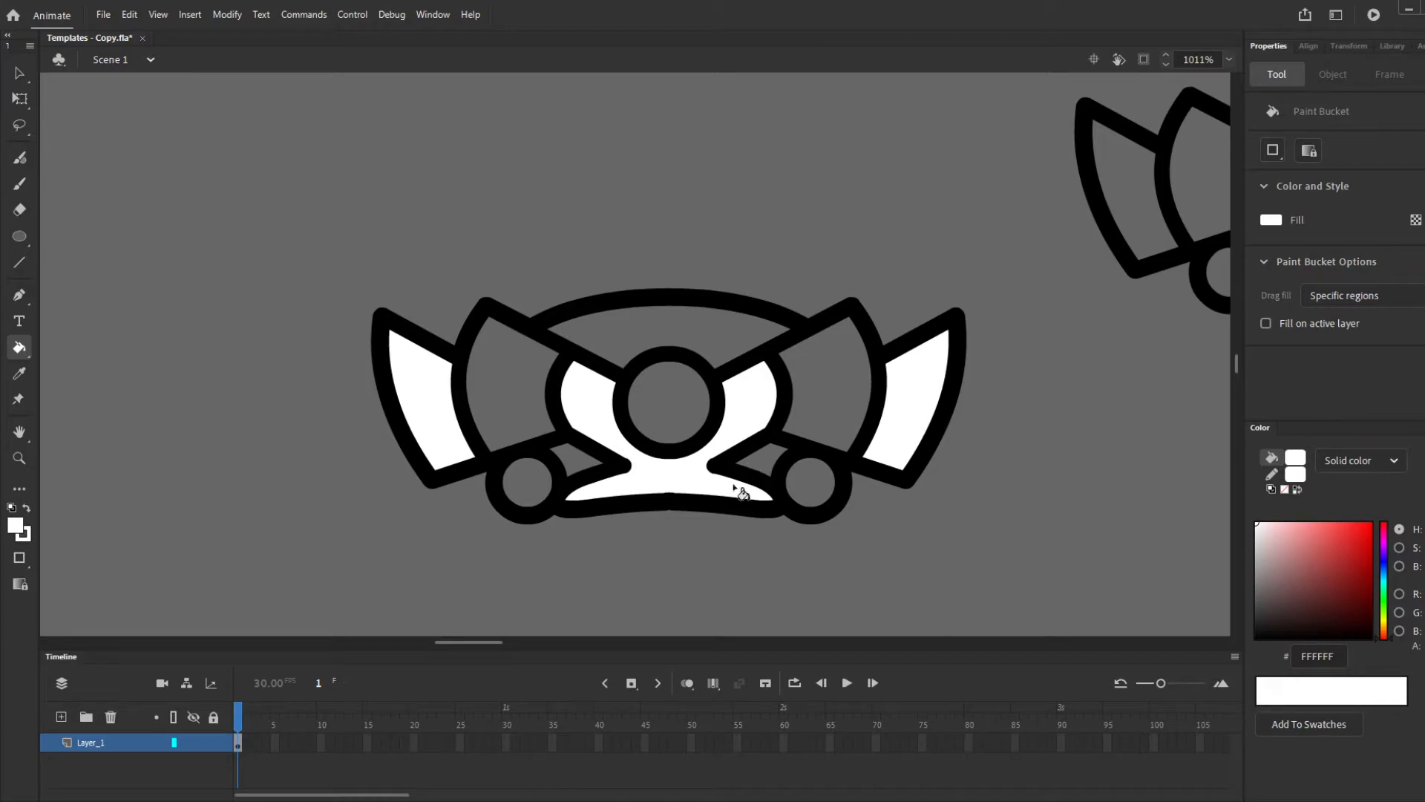
{"action": "key", "text": "ctrl+z"}
{"action": "scroll", "coordinate": [656, 371], "scroll_direction": "up", "scroll_amount": 2}
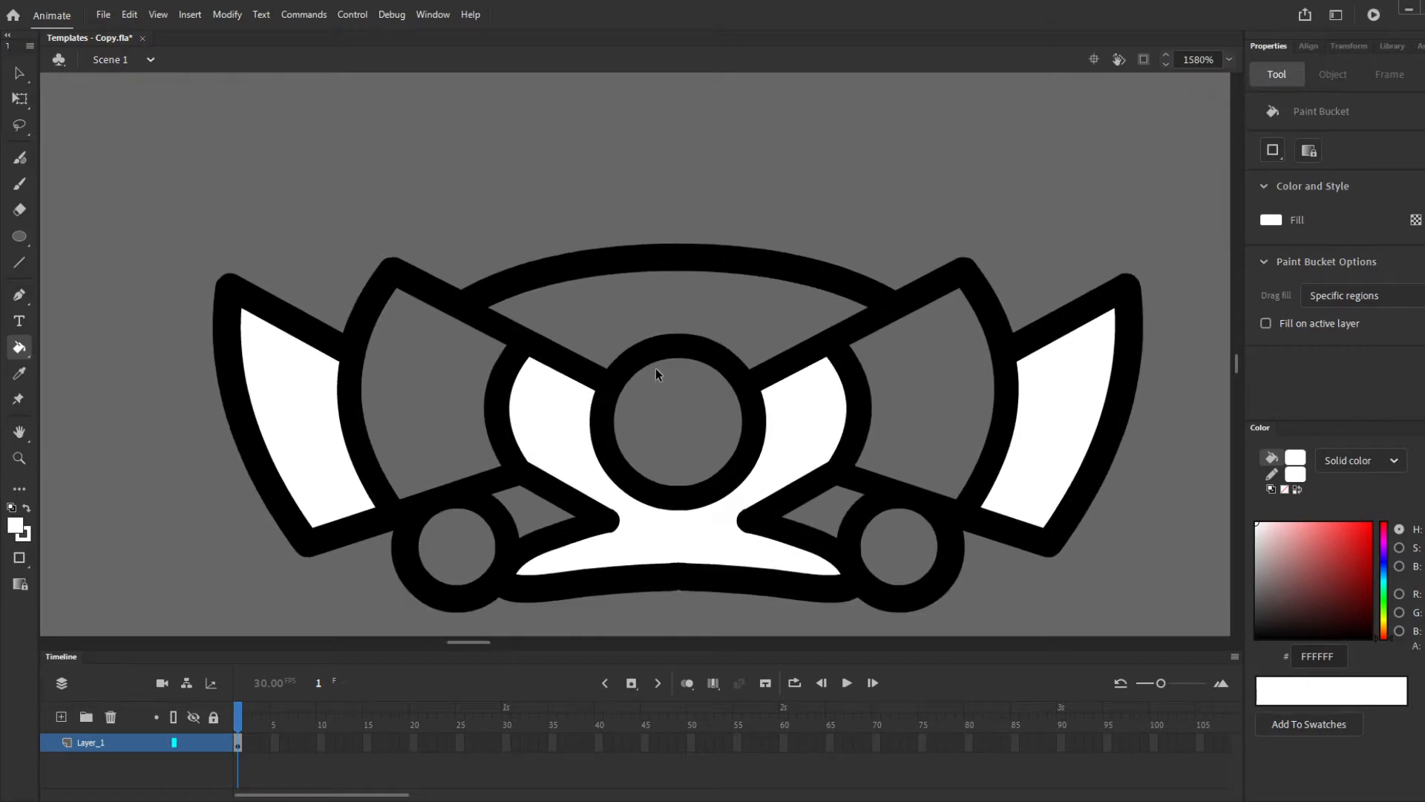
Fill the upper dome region of the bird copy with white using the Paint Bucket
{"action": "left_click", "coordinate": [662, 308]}
{"action": "key", "text": "v"}
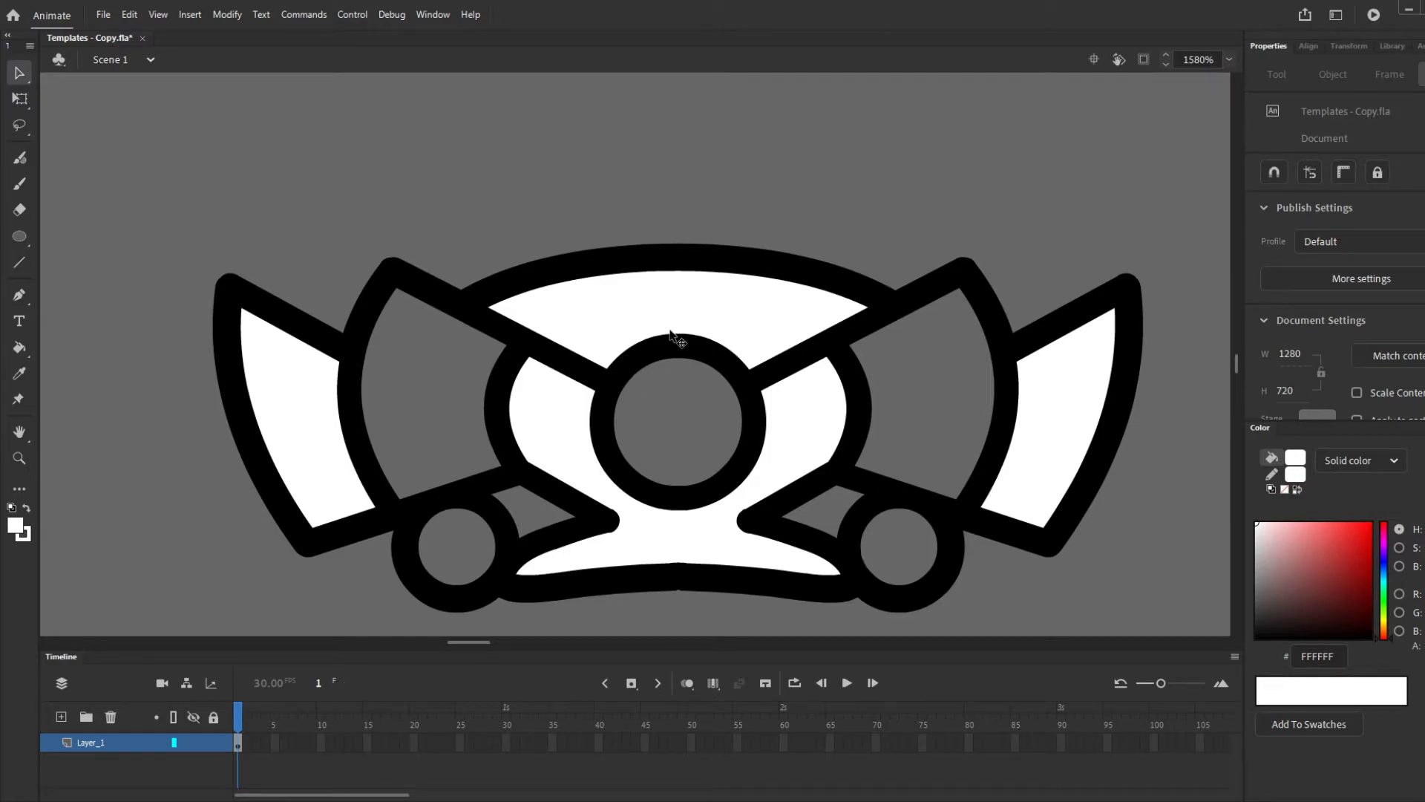
{"action": "left_click", "coordinate": [675, 308]}
{"action": "left_click", "coordinate": [702, 211]}
Select all the white fills in the bird copy and move them off the line art into the empty area above
{"action": "scroll", "coordinate": [511, 361], "scroll_direction": "down", "scroll_amount": 10}
{"action": "scroll", "coordinate": [527, 308], "scroll_direction": "up", "scroll_amount": 4}
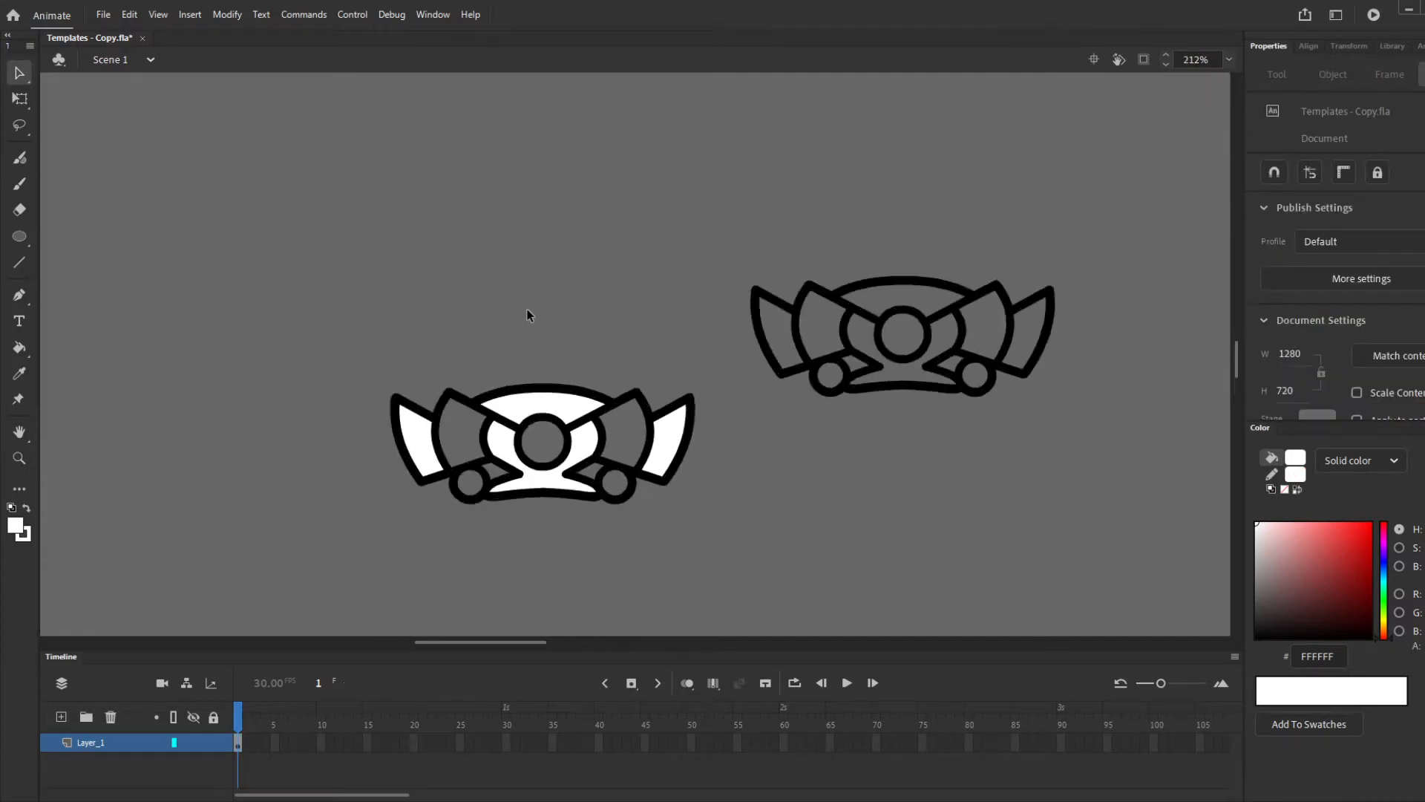
{"action": "left_click", "coordinate": [400, 493]}
{"action": "left_click", "coordinate": [541, 512], "text": "shift"}
{"action": "left_click", "coordinate": [568, 427], "text": "shift"}
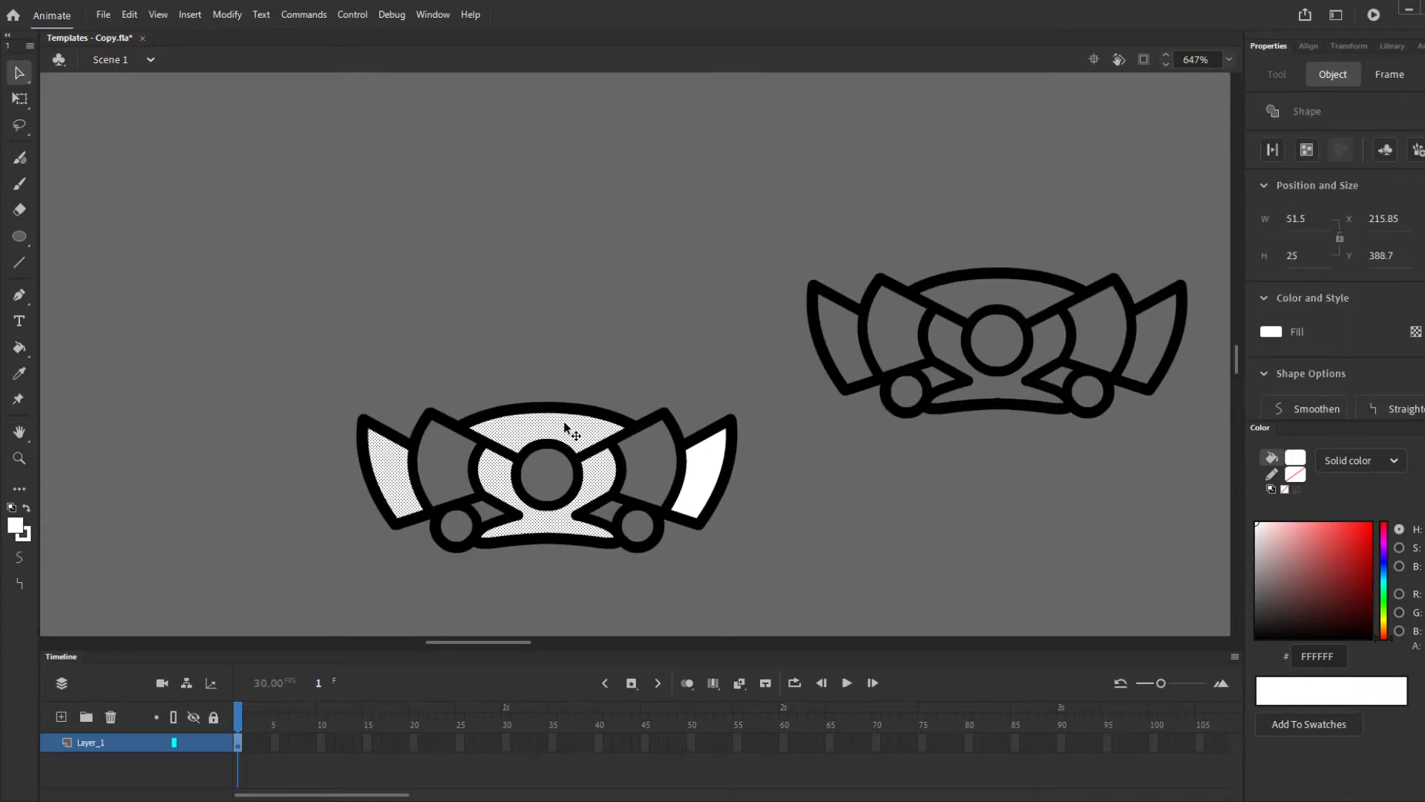
{"action": "left_click", "coordinate": [693, 470], "text": "shift"}
{"action": "left_click_drag", "start_coordinate": [694, 471], "coordinate": [684, 254]}
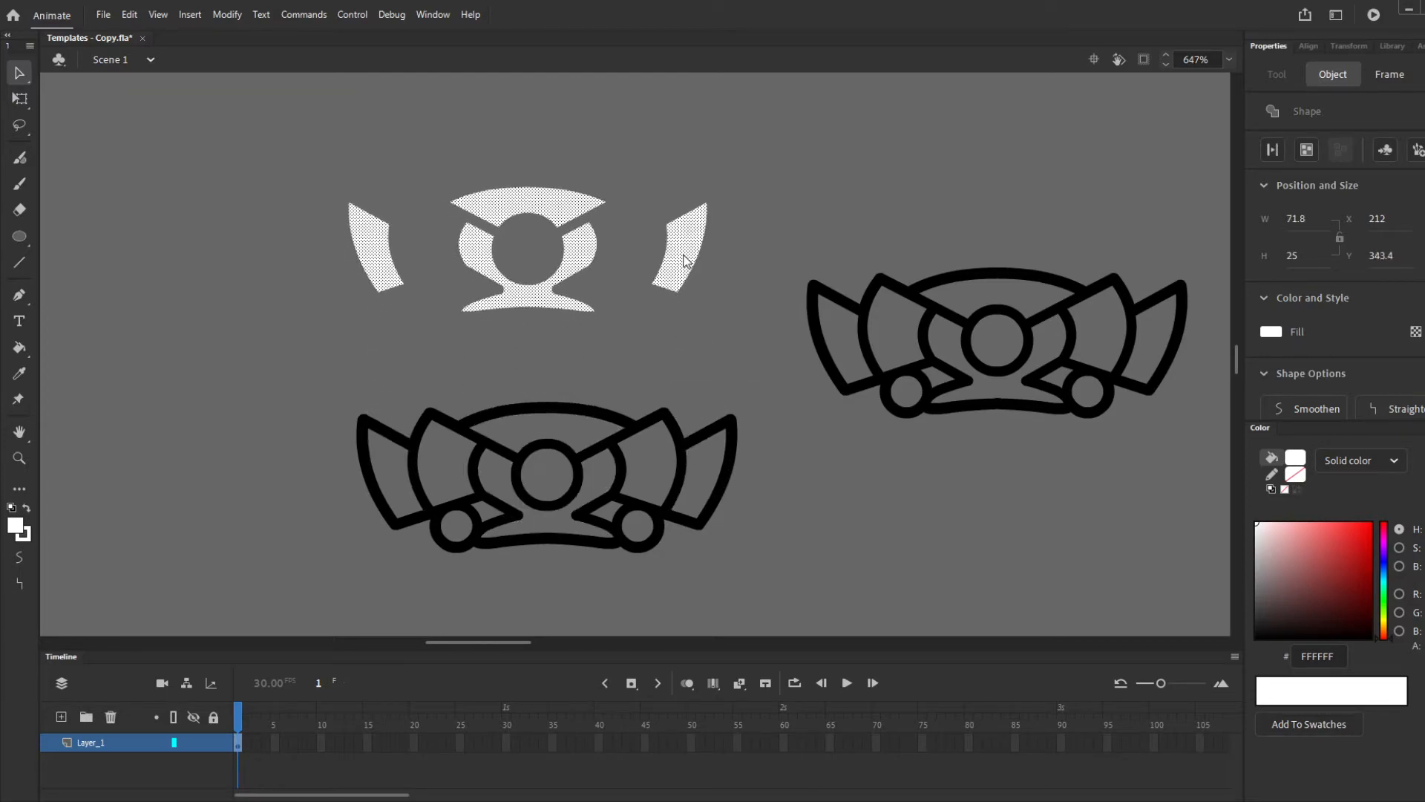
Expand the detached white fills slightly, group them, and cut the group
{"action": "key", "text": "Return"}
{"action": "key", "text": "ctrl+g"}
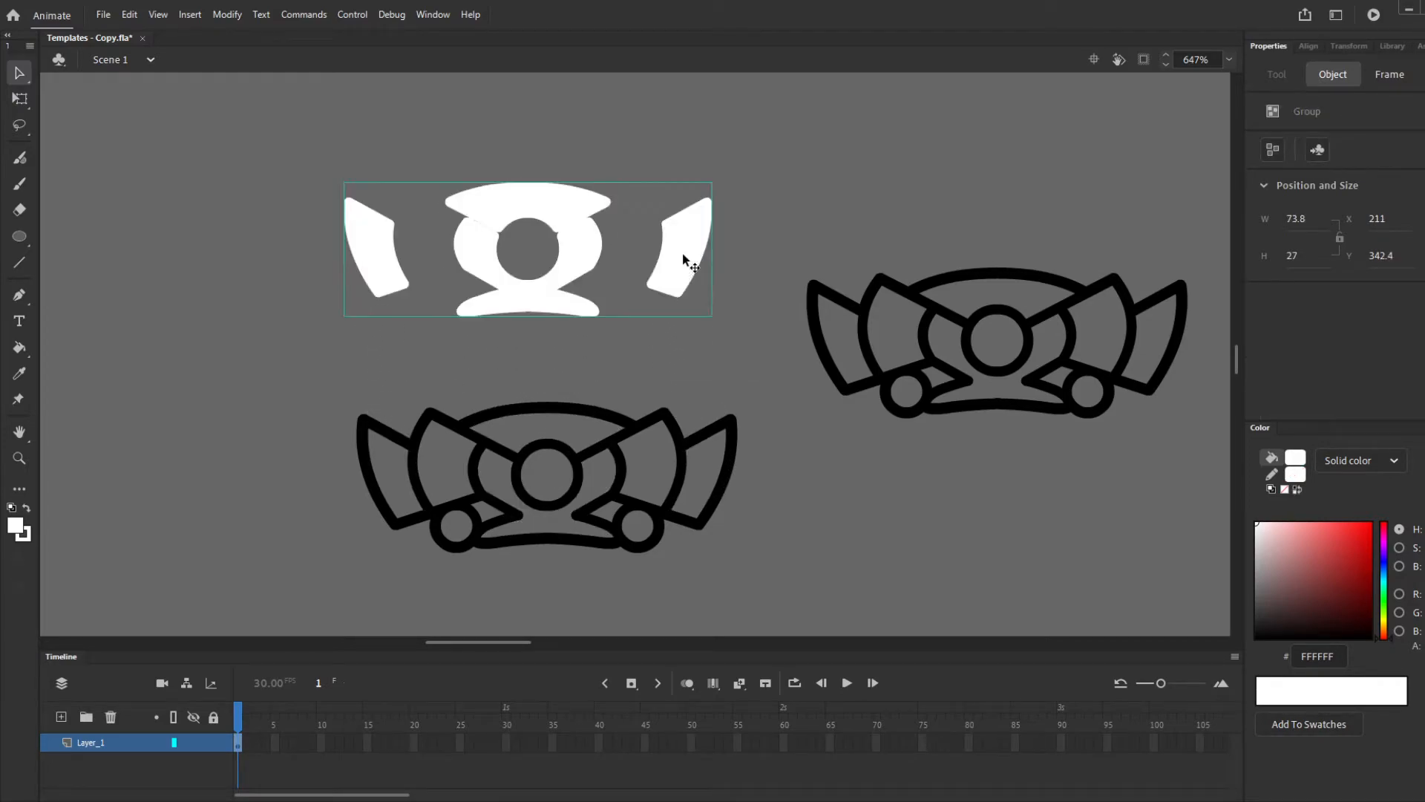
{"action": "key", "text": "ctrl+x"}
Open the bird_35 symbol for editing and add a new layer beneath the line art layer
{"action": "scroll", "coordinate": [310, 380], "scroll_direction": "down", "scroll_amount": 7}
{"action": "scroll", "coordinate": [1017, 342], "scroll_direction": "up", "scroll_amount": 3}
{"action": "scroll", "coordinate": [759, 398], "scroll_direction": "down", "scroll_amount": 3}
{"action": "scroll", "coordinate": [325, 396], "scroll_direction": "up", "scroll_amount": 4}
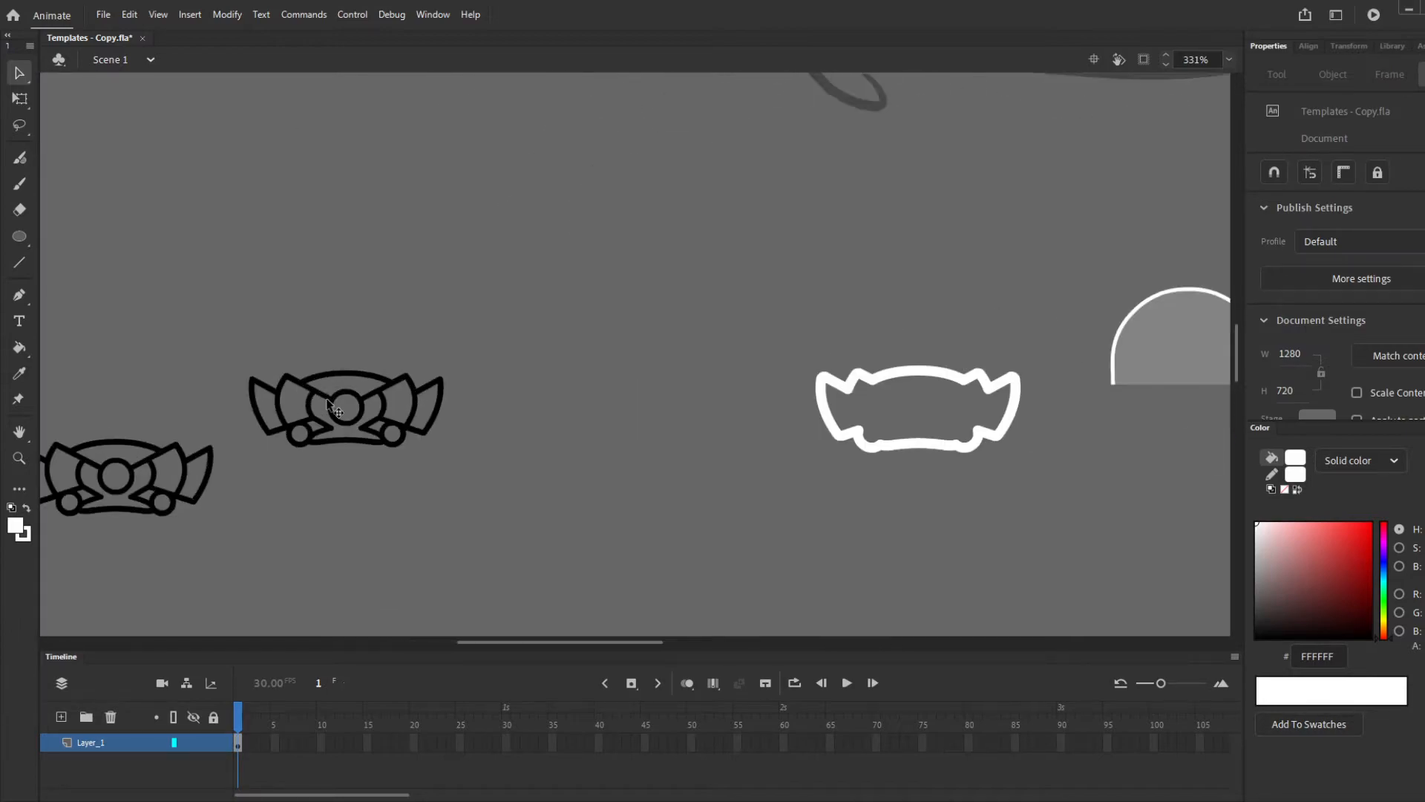
{"action": "double_click", "coordinate": [363, 417]}
{"action": "left_click", "coordinate": [61, 717]}
{"action": "left_click_drag", "start_coordinate": [114, 747], "coordinate": [118, 764]}
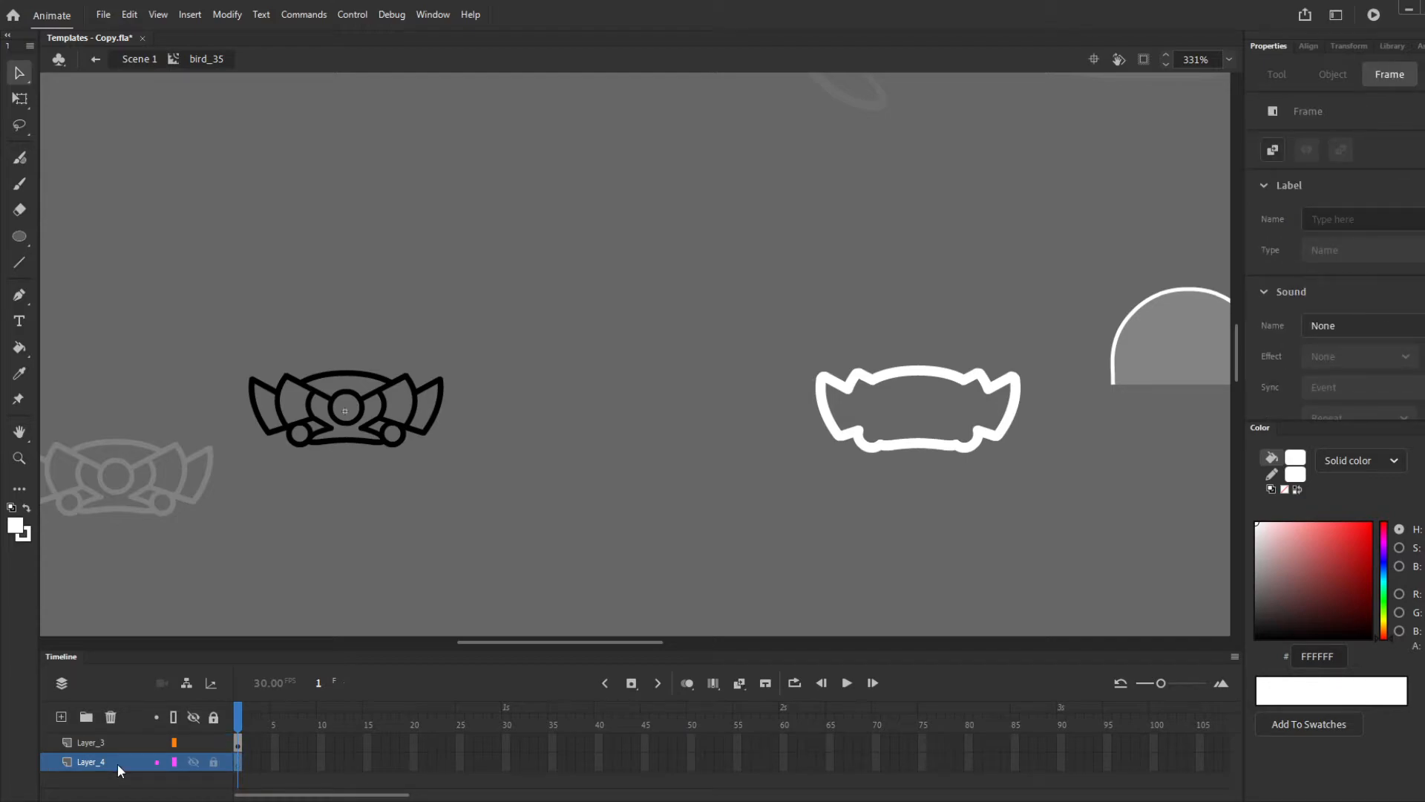
Paste the white group on the lower layer, center it on the stage, nudge it up under the line art, and return to Scene 1
{"action": "key", "text": "ctrl+v"}
{"action": "key", "text": "ctrl+alt+2"}
{"action": "key", "text": "ctrl+alt+5"}
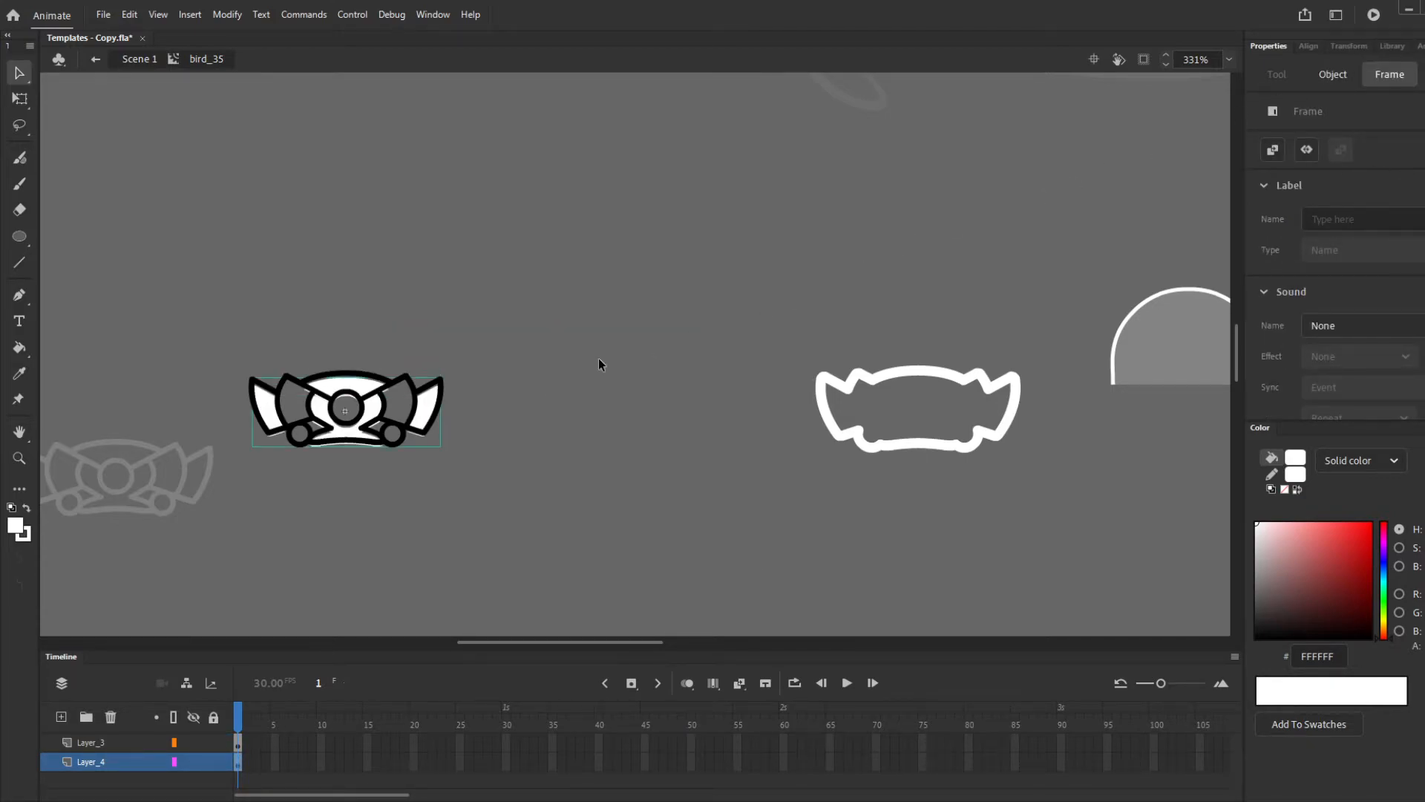
{"action": "scroll", "coordinate": [298, 416], "scroll_direction": "up", "scroll_amount": 5}
{"action": "key", "text": "Up"}
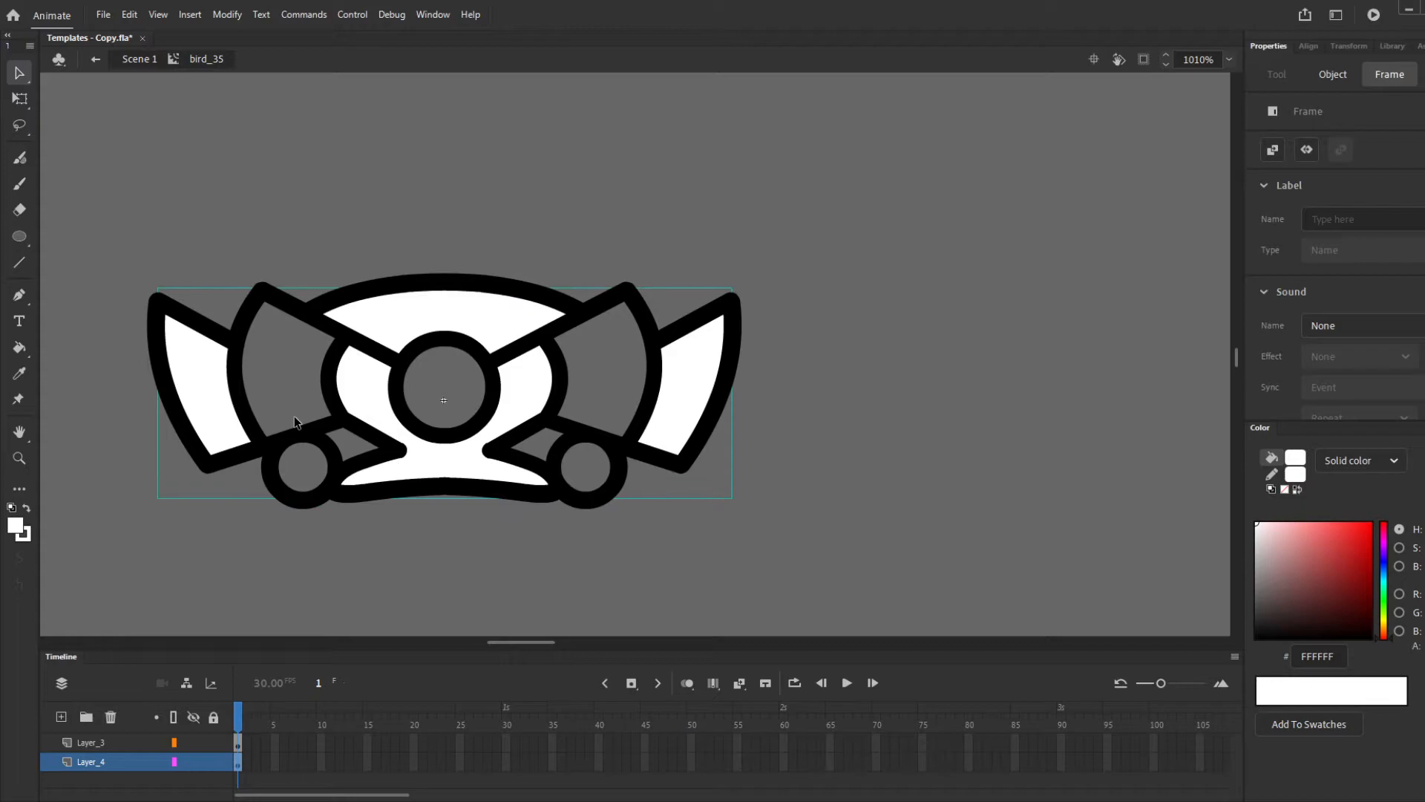
{"action": "scroll", "coordinate": [291, 423], "scroll_direction": "down", "scroll_amount": 6}
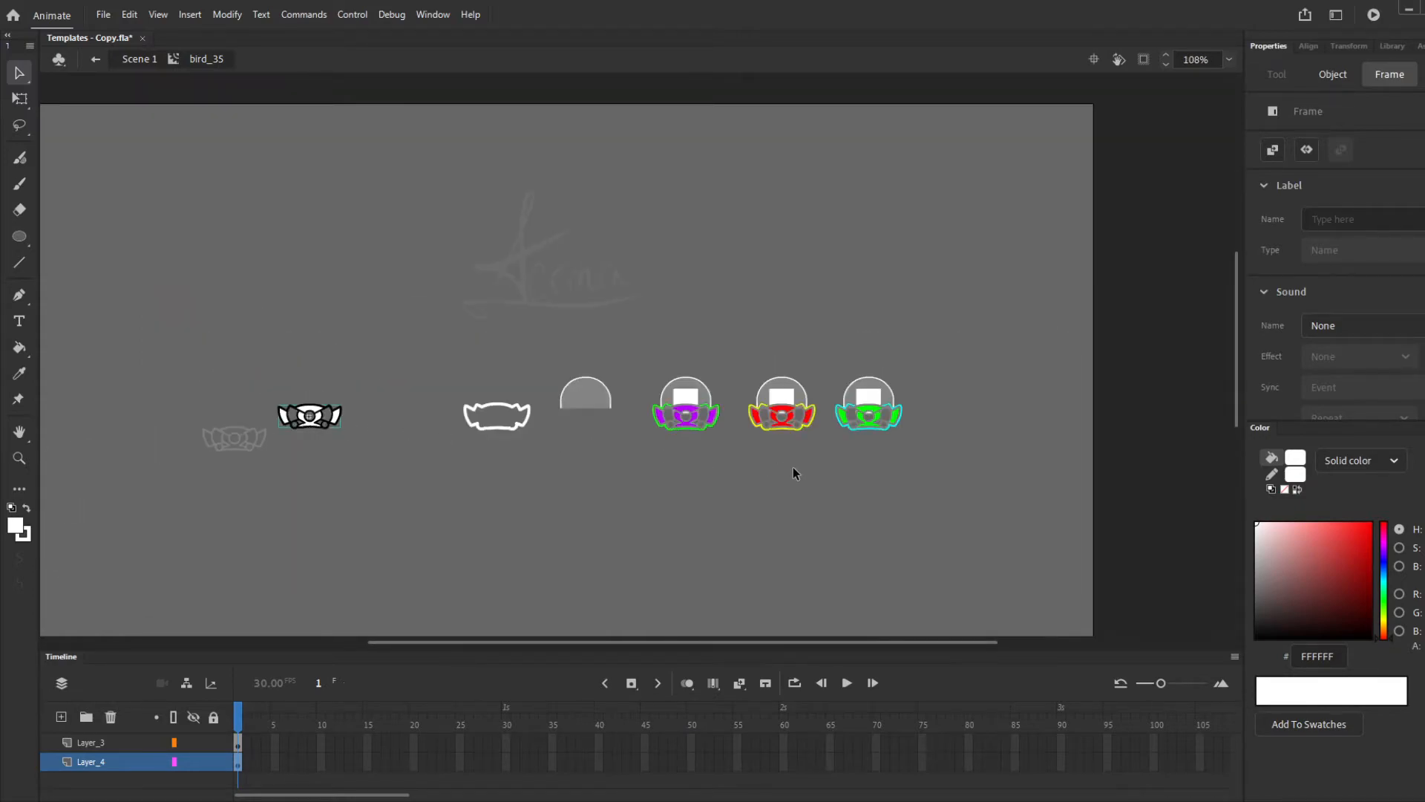
{"action": "double_click", "coordinate": [793, 466]}
Fill both inner wing sections and both small circles of the bird copy with white using the Paint Bucket
{"action": "scroll", "coordinate": [853, 398], "scroll_direction": "up", "scroll_amount": 4}
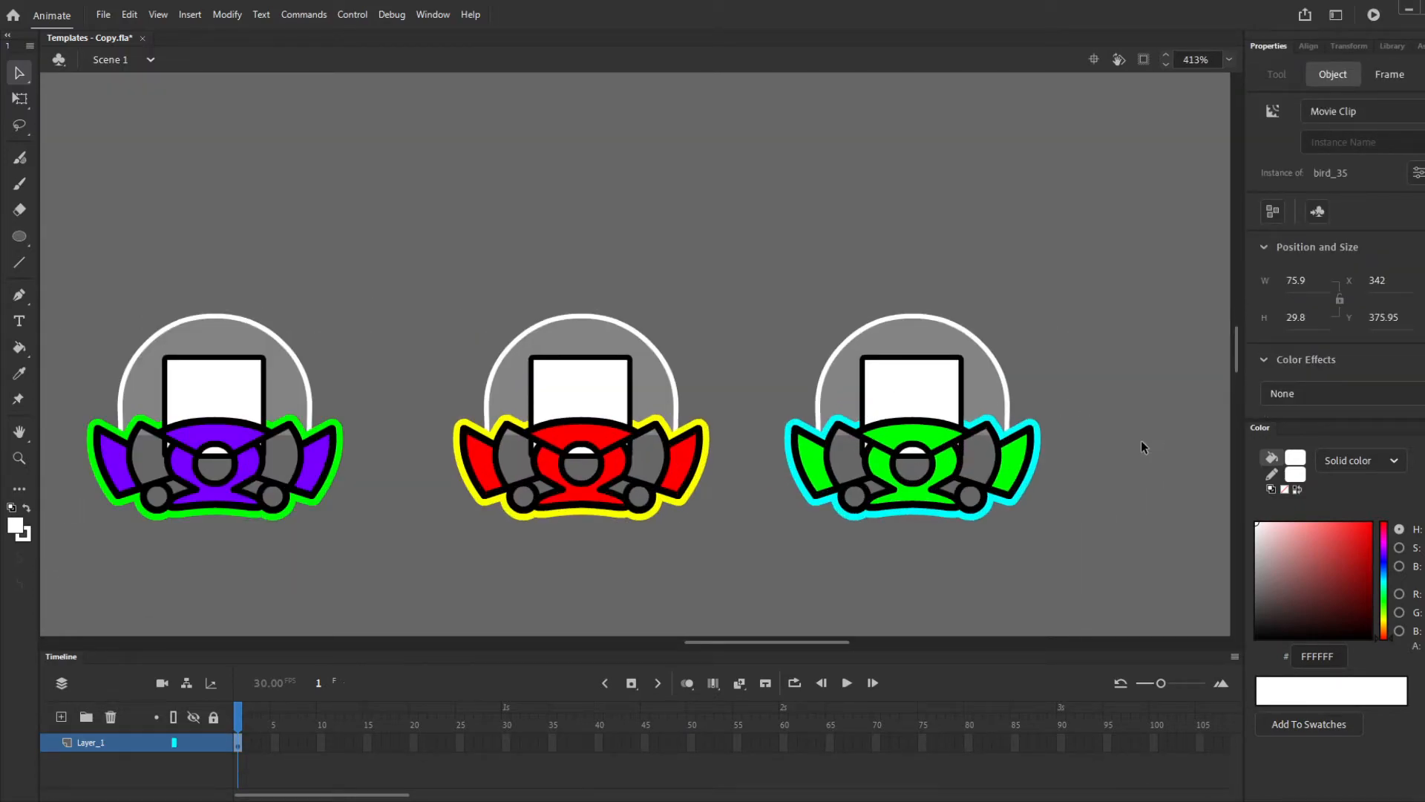
{"action": "scroll", "coordinate": [883, 454], "scroll_direction": "up", "scroll_amount": 4}
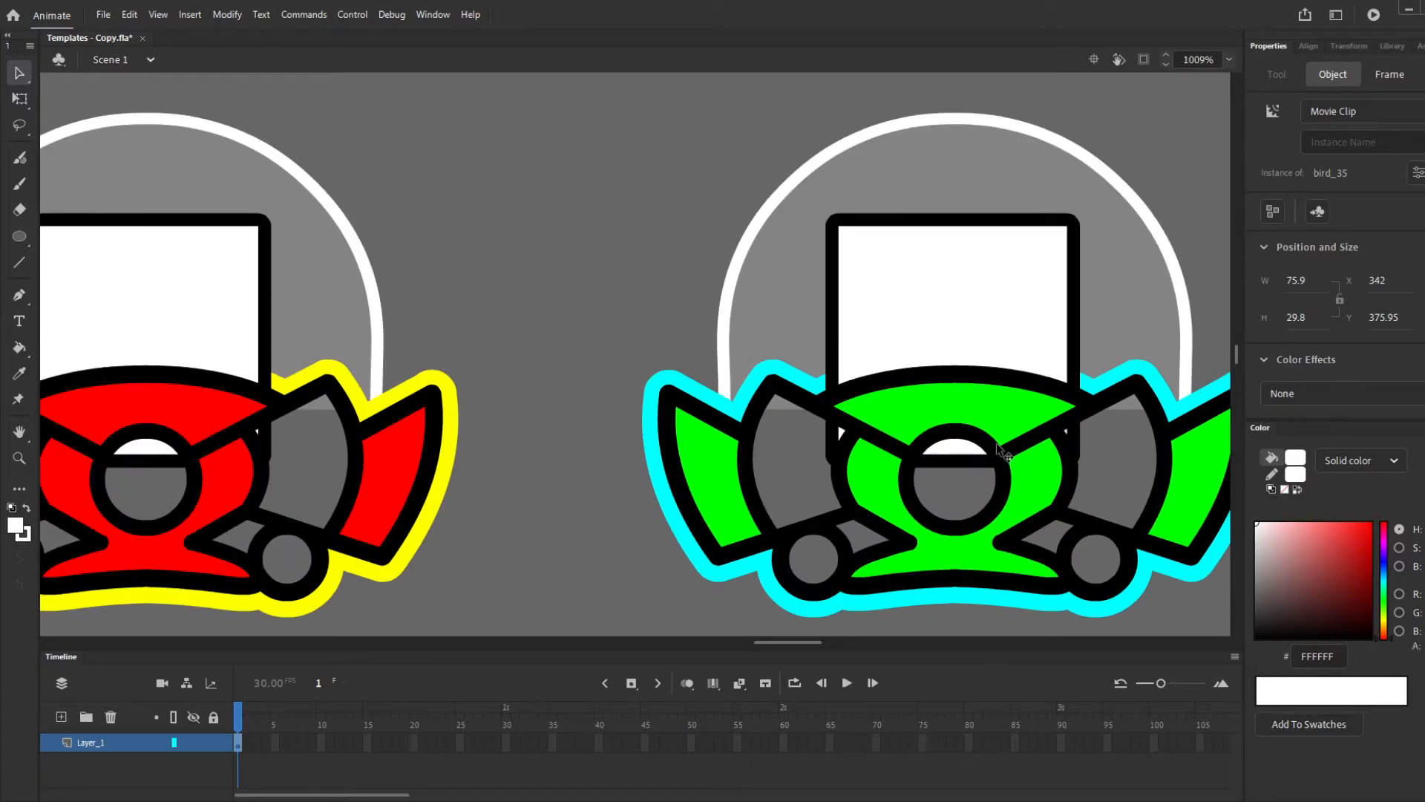
{"action": "scroll", "coordinate": [998, 449], "scroll_direction": "down", "scroll_amount": 6}
{"action": "scroll", "coordinate": [245, 408], "scroll_direction": "up", "scroll_amount": 3}
{"action": "scroll", "coordinate": [191, 413], "scroll_direction": "up", "scroll_amount": 1}
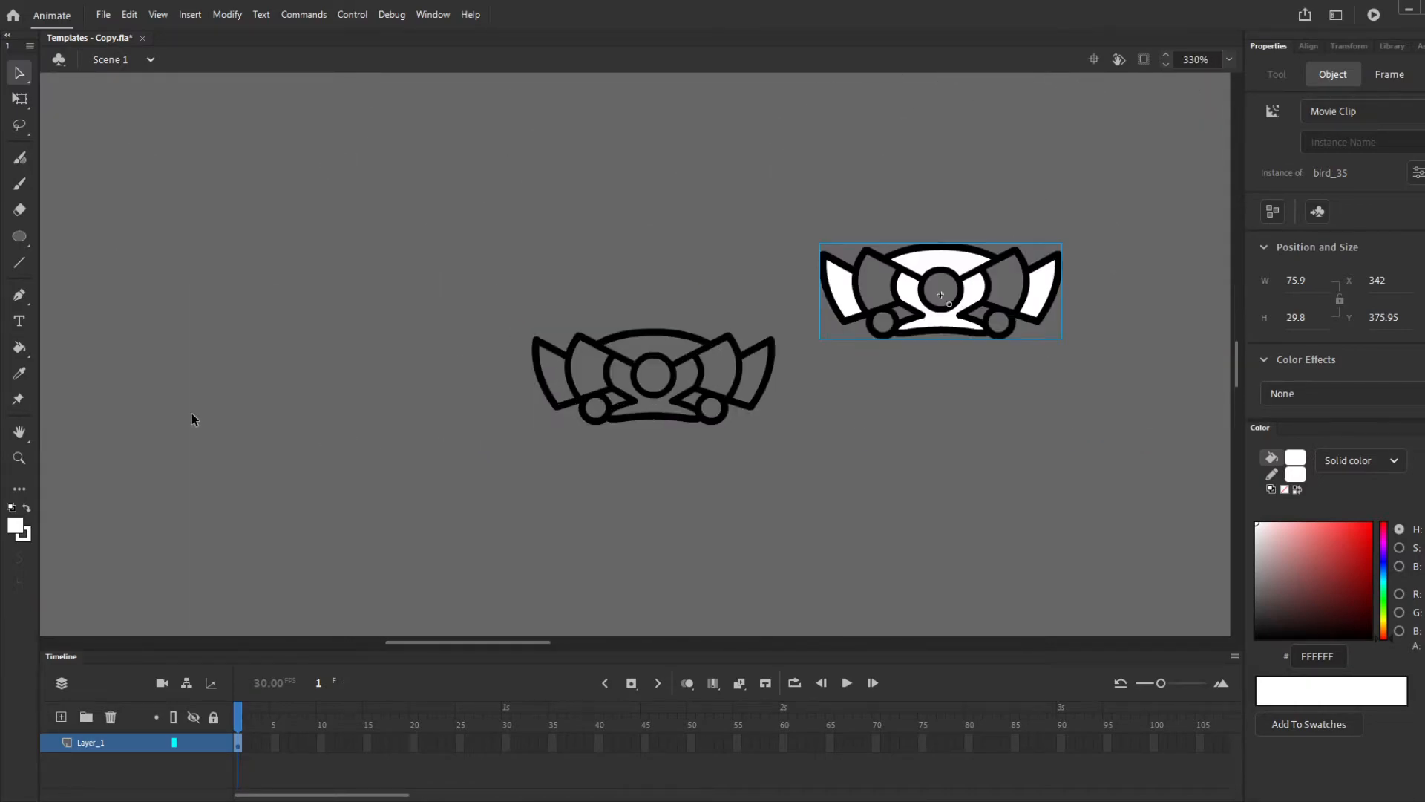
{"action": "left_click", "coordinate": [584, 530]}
{"action": "scroll", "coordinate": [577, 405], "scroll_direction": "up", "scroll_amount": 2}
{"action": "key", "text": "k"}
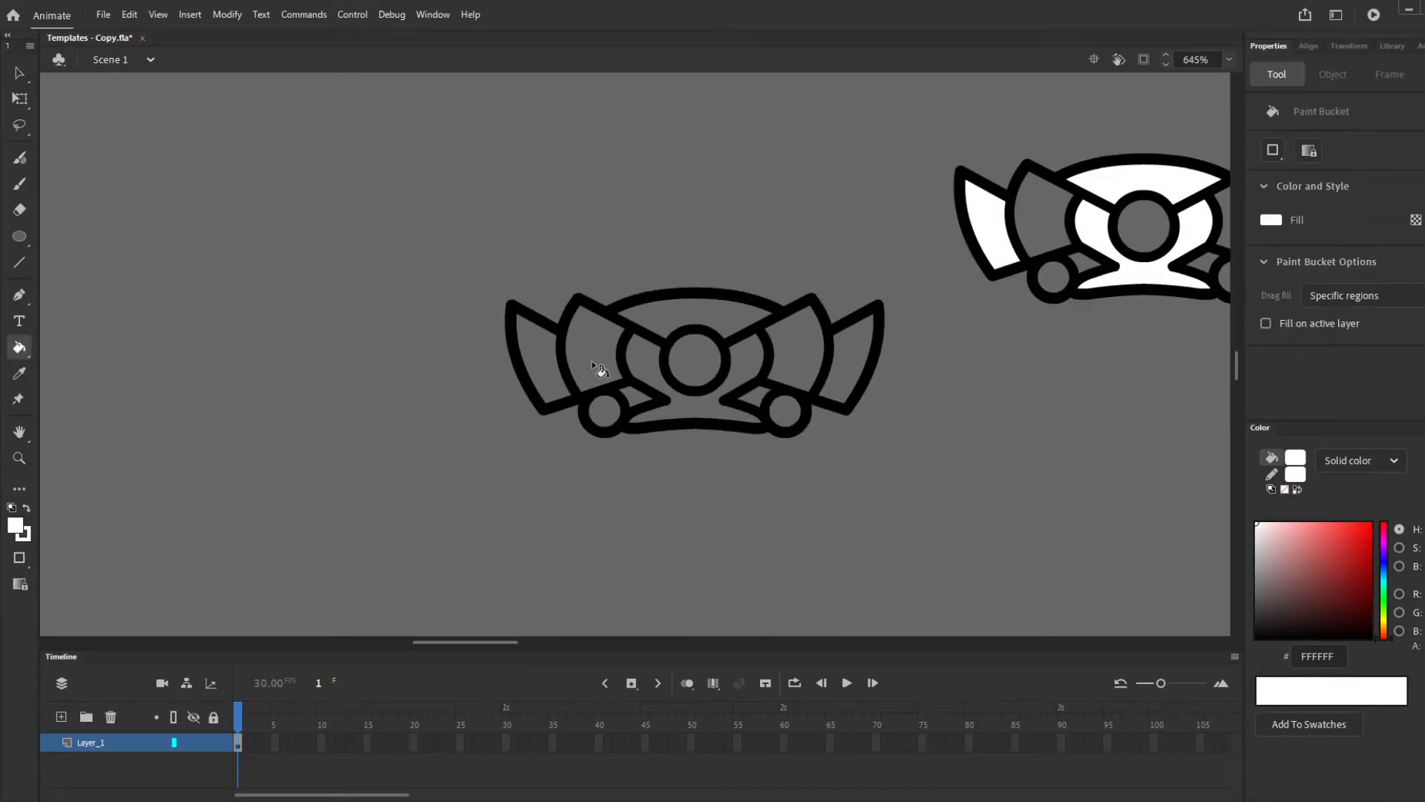
{"action": "left_click", "coordinate": [785, 411]}
{"action": "left_click", "coordinate": [802, 375]}
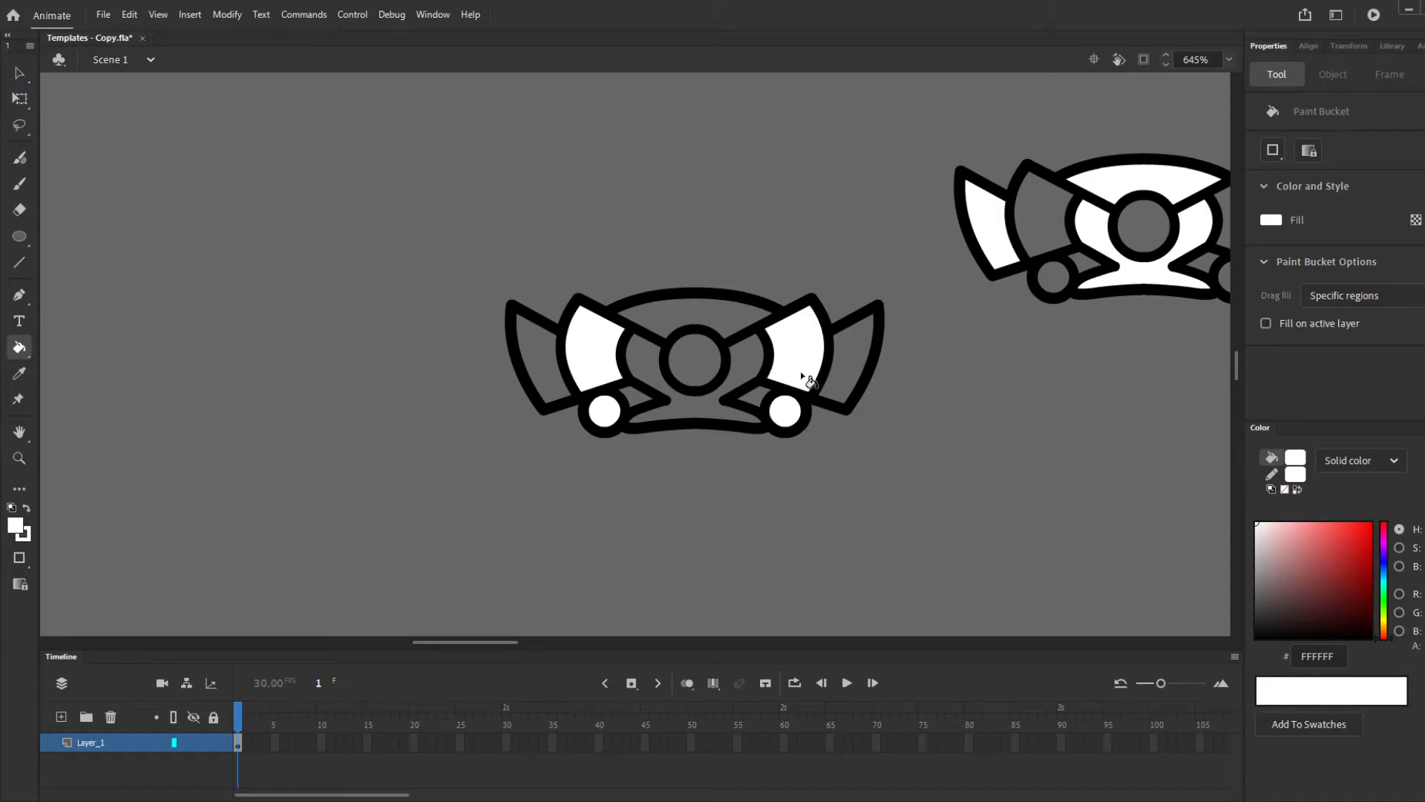
Detach the white wing and circle fills from the bird copy and cut them as one slightly expanded group
{"action": "key", "text": "v"}
{"action": "left_click", "coordinate": [800, 384]}
{"action": "left_click", "coordinate": [790, 413], "text": "shift"}
{"action": "left_click", "coordinate": [601, 410], "text": "shift"}
{"action": "left_click", "coordinate": [600, 375], "text": "shift"}
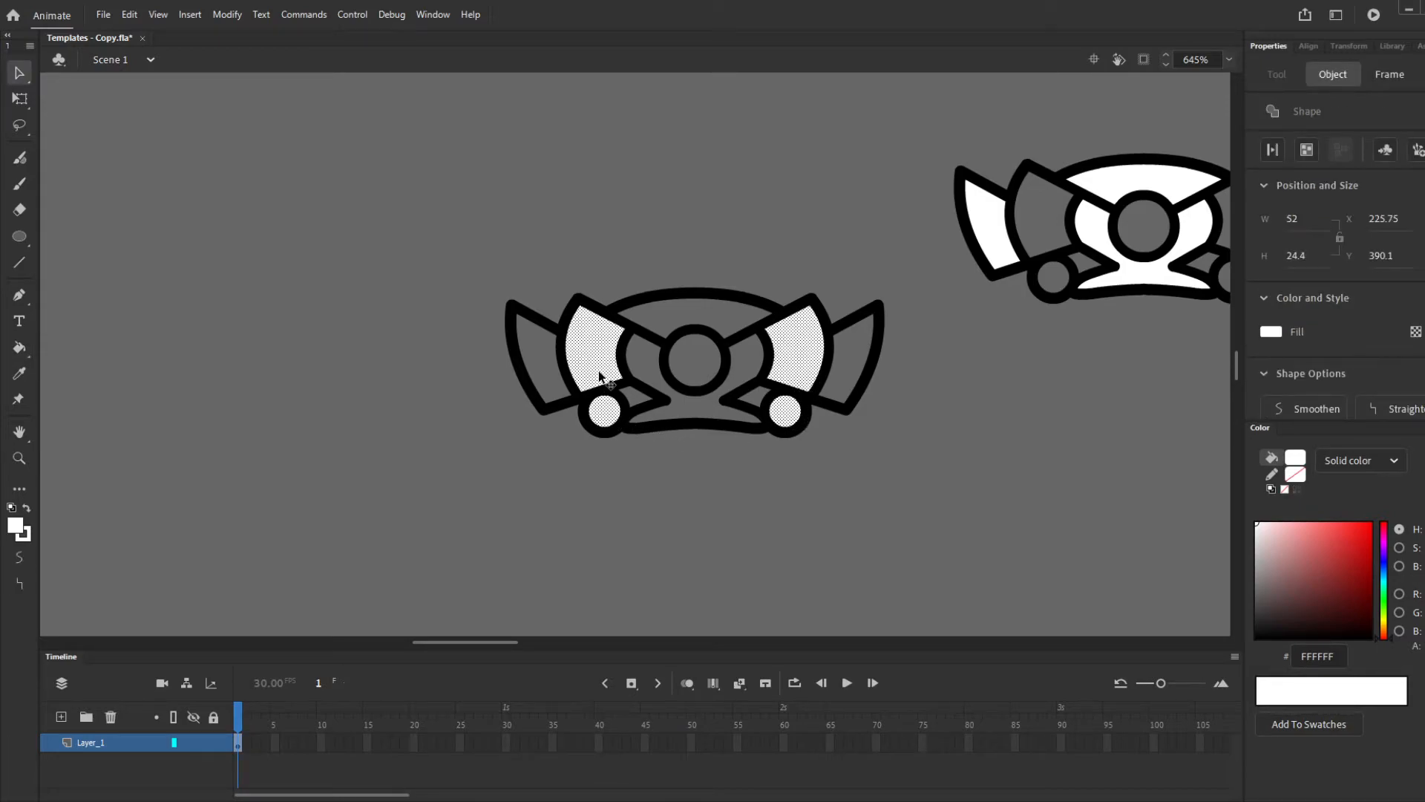
{"action": "left_click_drag", "start_coordinate": [595, 354], "coordinate": [581, 496]}
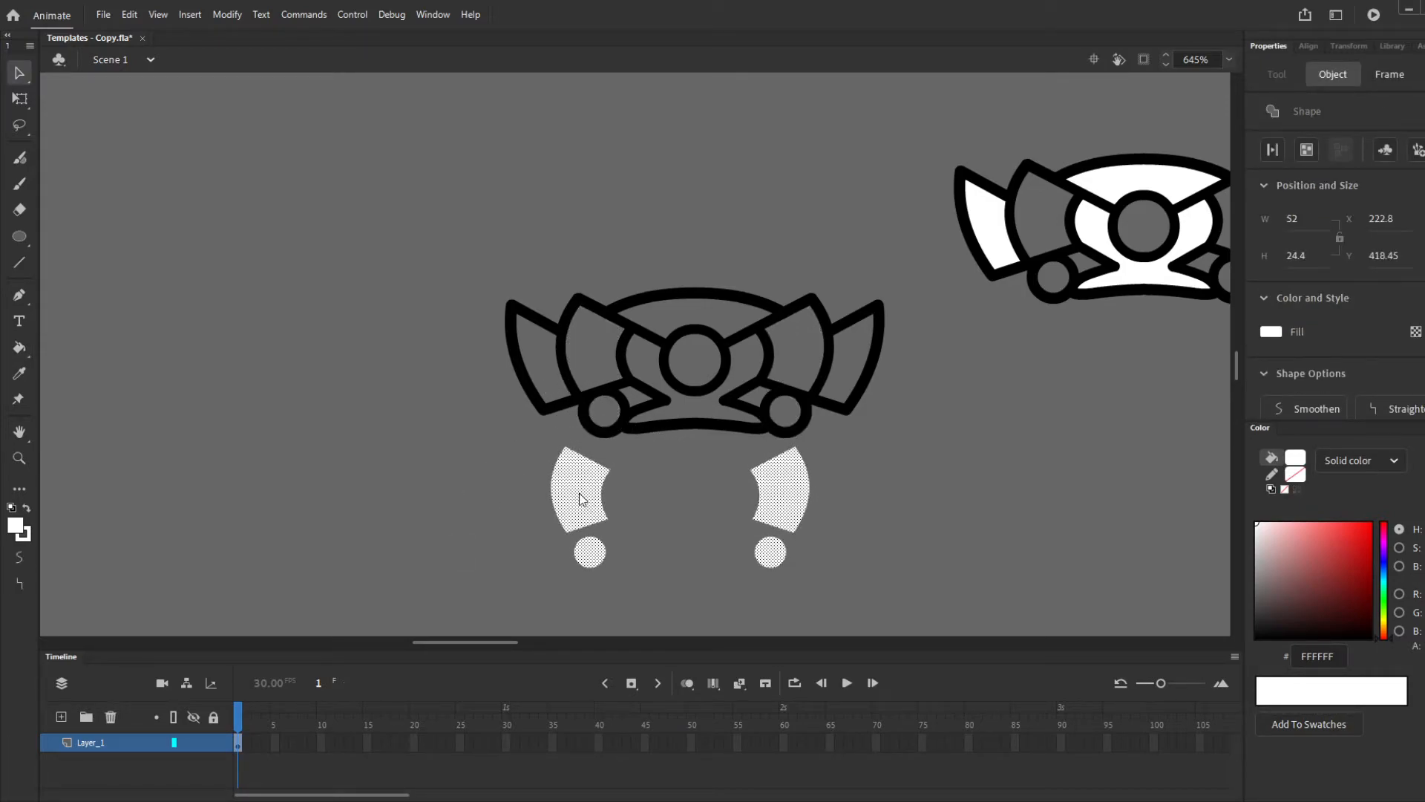
{"action": "key", "text": "ctrl+g"}
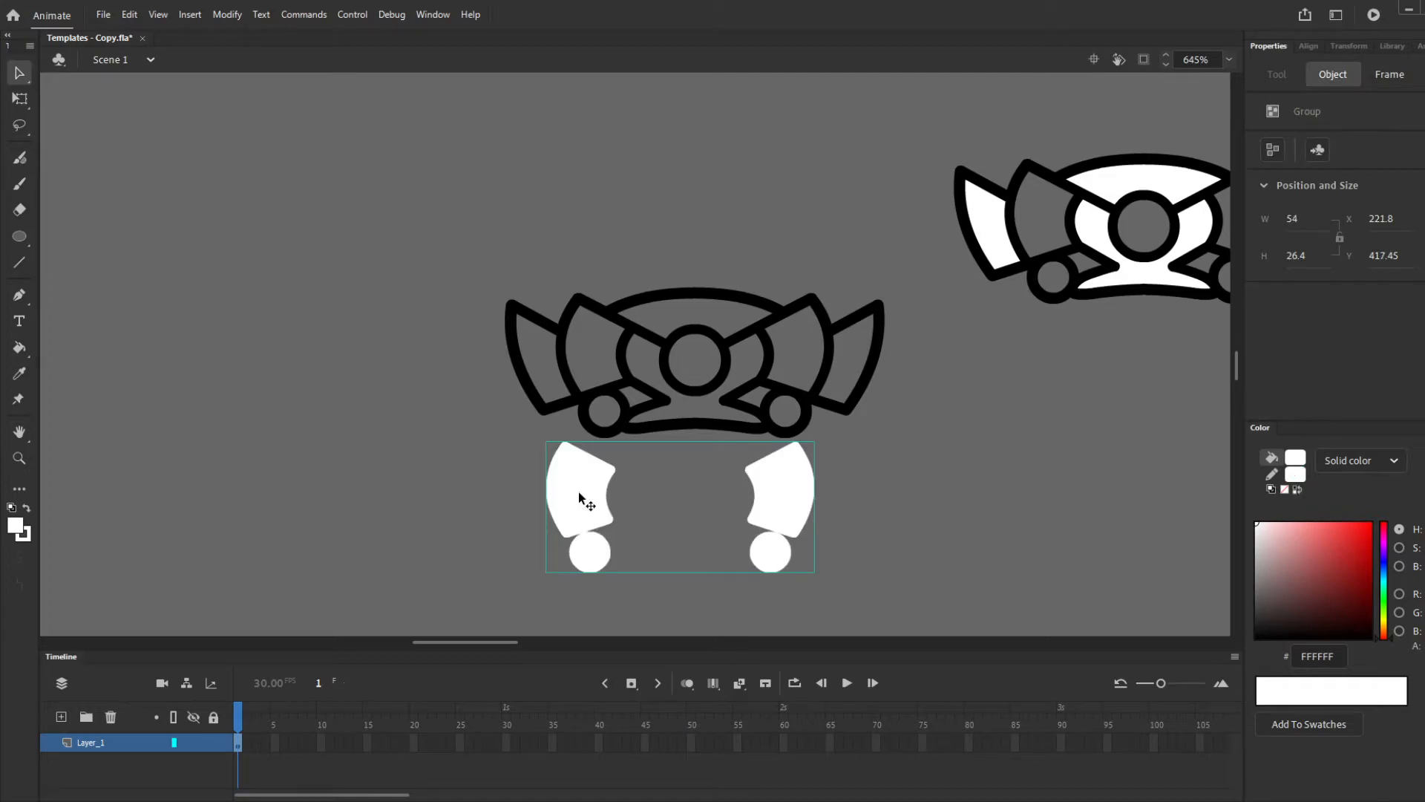
{"action": "key", "text": "Delete"}
Open the bird_35_2 symbol, clear its contents, and paste the grouped wing and circle shapes
{"action": "scroll", "coordinate": [297, 438], "scroll_direction": "down", "scroll_amount": 5}
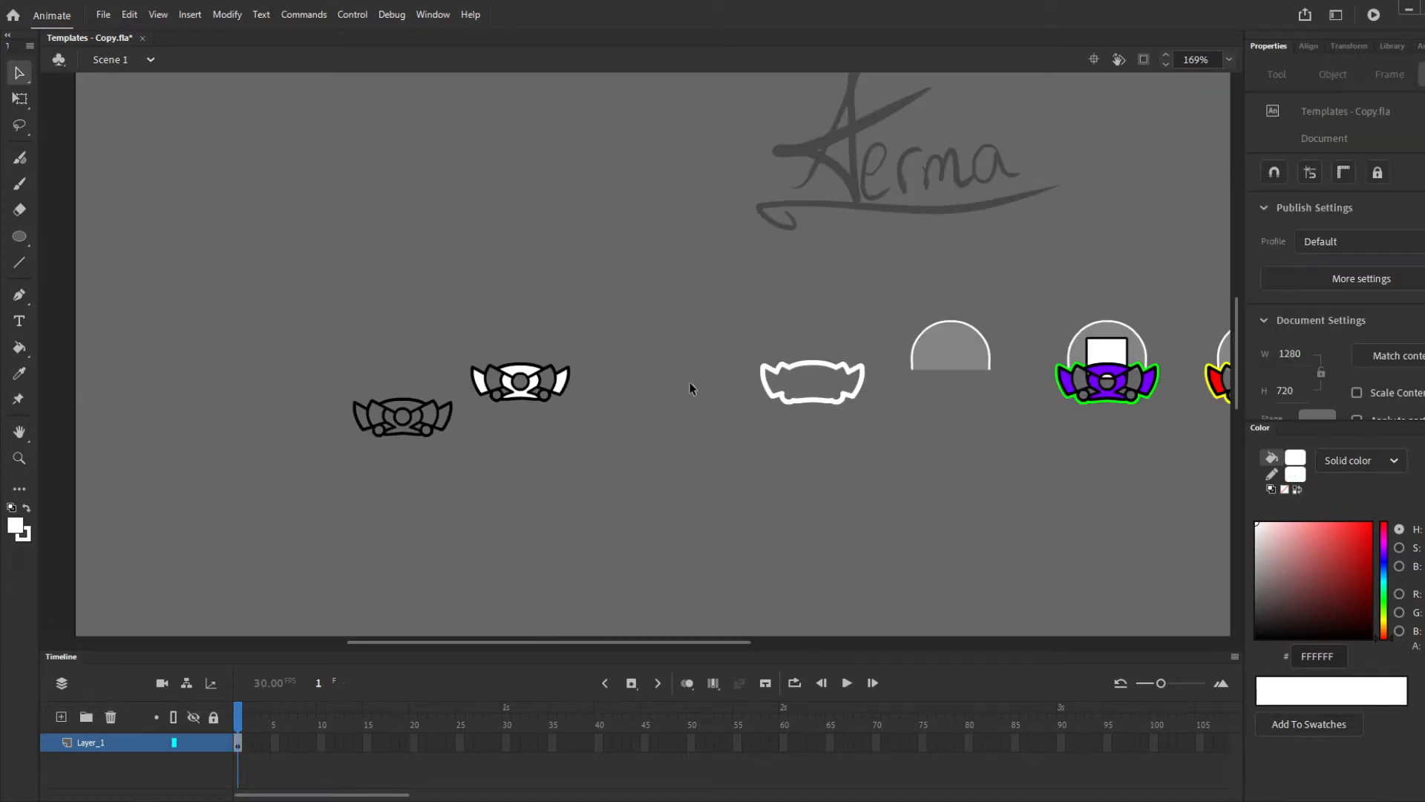
{"action": "scroll", "coordinate": [638, 372], "scroll_direction": "up", "scroll_amount": 2}
{"action": "double_click", "coordinate": [652, 372]}
{"action": "left_click_drag", "start_coordinate": [541, 487], "coordinate": [786, 282]}
{"action": "key", "text": "Delete"}
{"action": "key", "text": "ctrl+shift+v"}
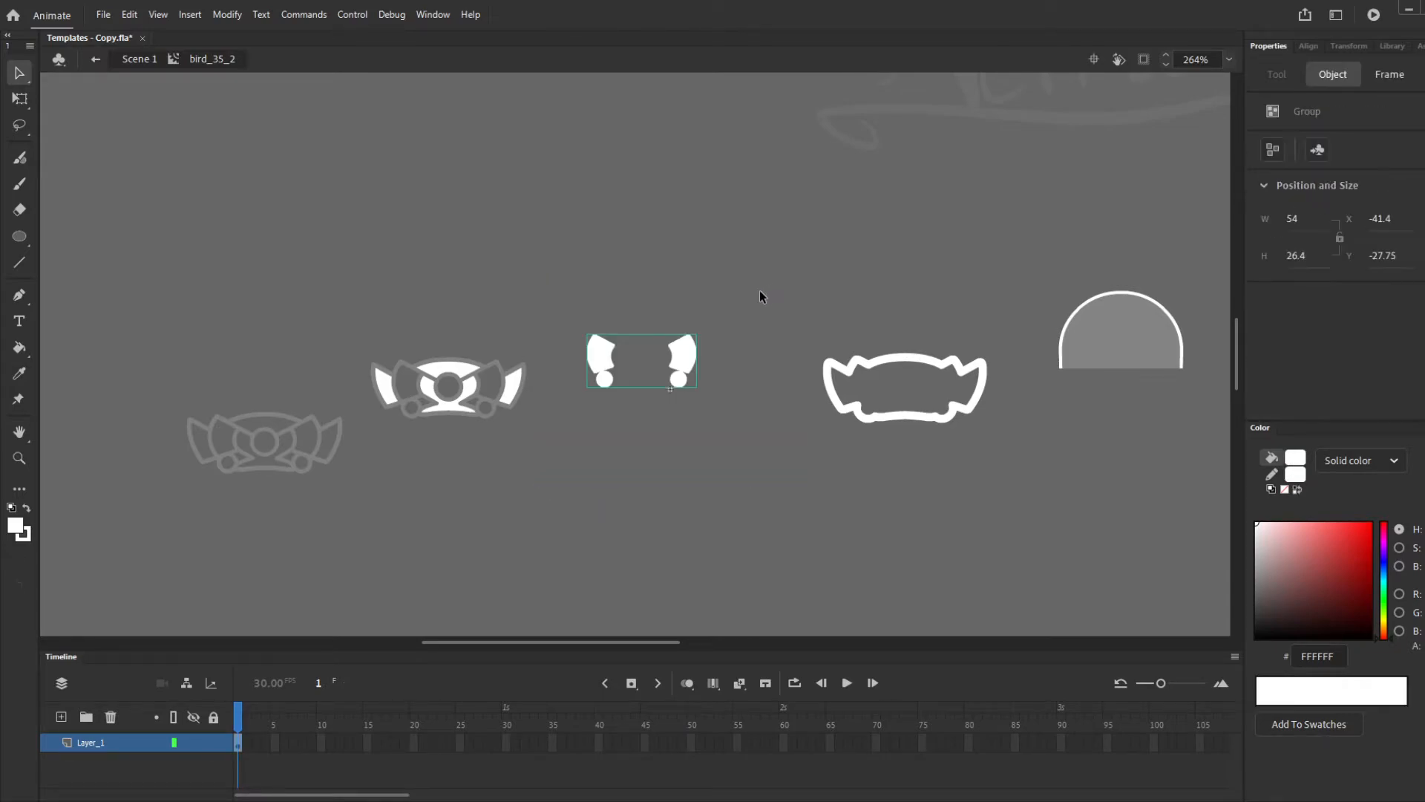
Center the pasted group within bird_35_2, nudge it up to align with the colored icons, and return to Scene 1
{"action": "scroll", "coordinate": [486, 425], "scroll_direction": "down", "scroll_amount": 3}
{"action": "scroll", "coordinate": [836, 479], "scroll_direction": "up", "scroll_amount": 3}
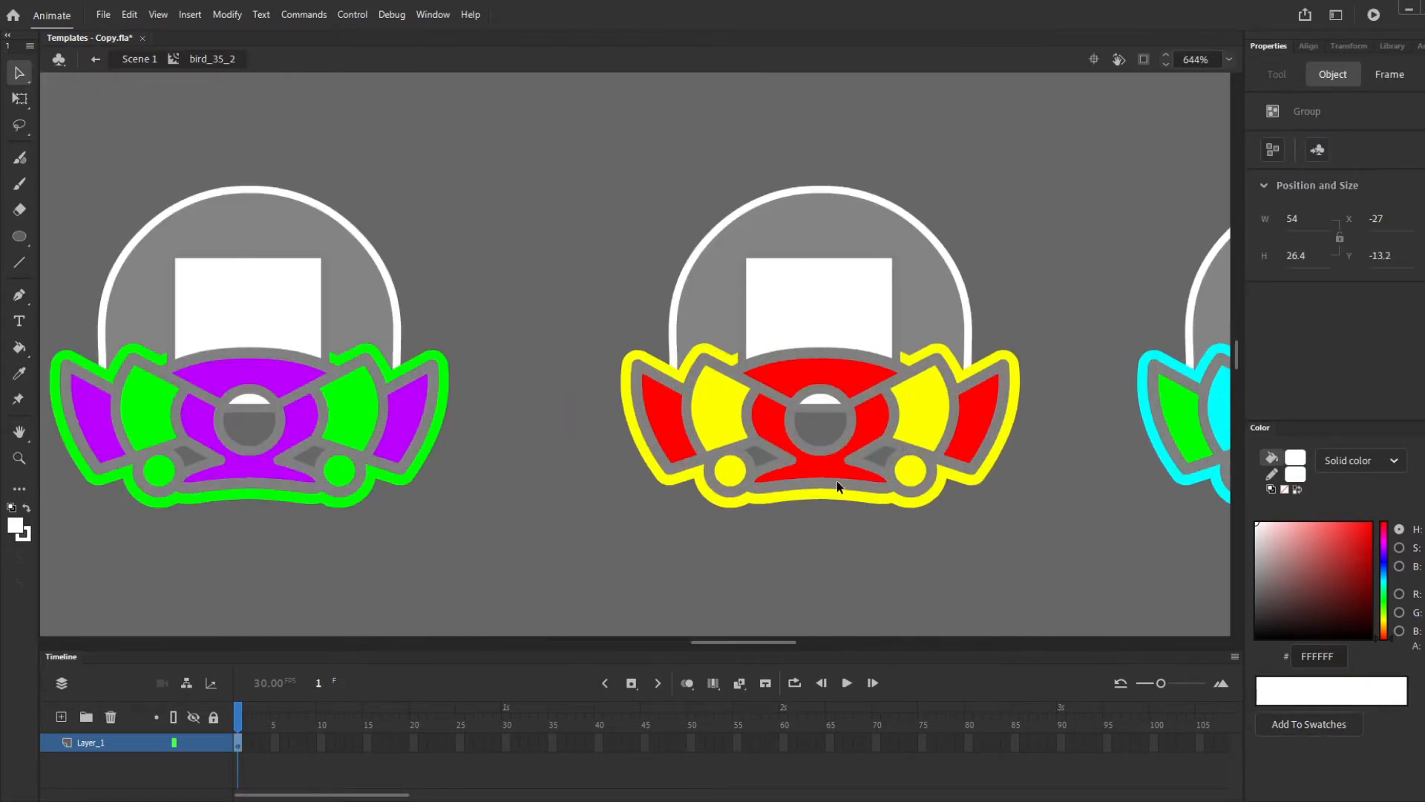
{"action": "scroll", "coordinate": [867, 431], "scroll_direction": "up", "scroll_amount": 2}
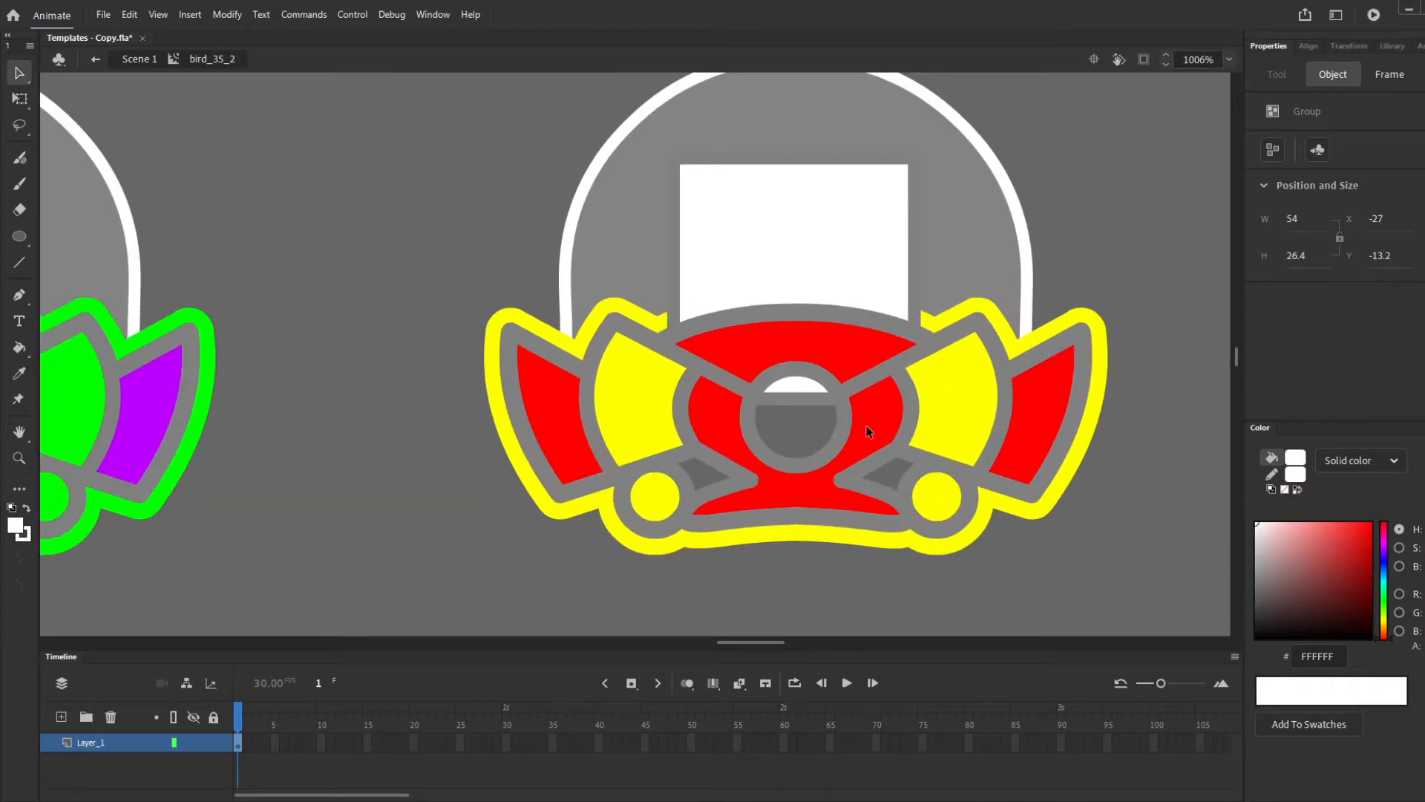
{"action": "scroll", "coordinate": [866, 424], "scroll_direction": "down", "scroll_amount": 6}
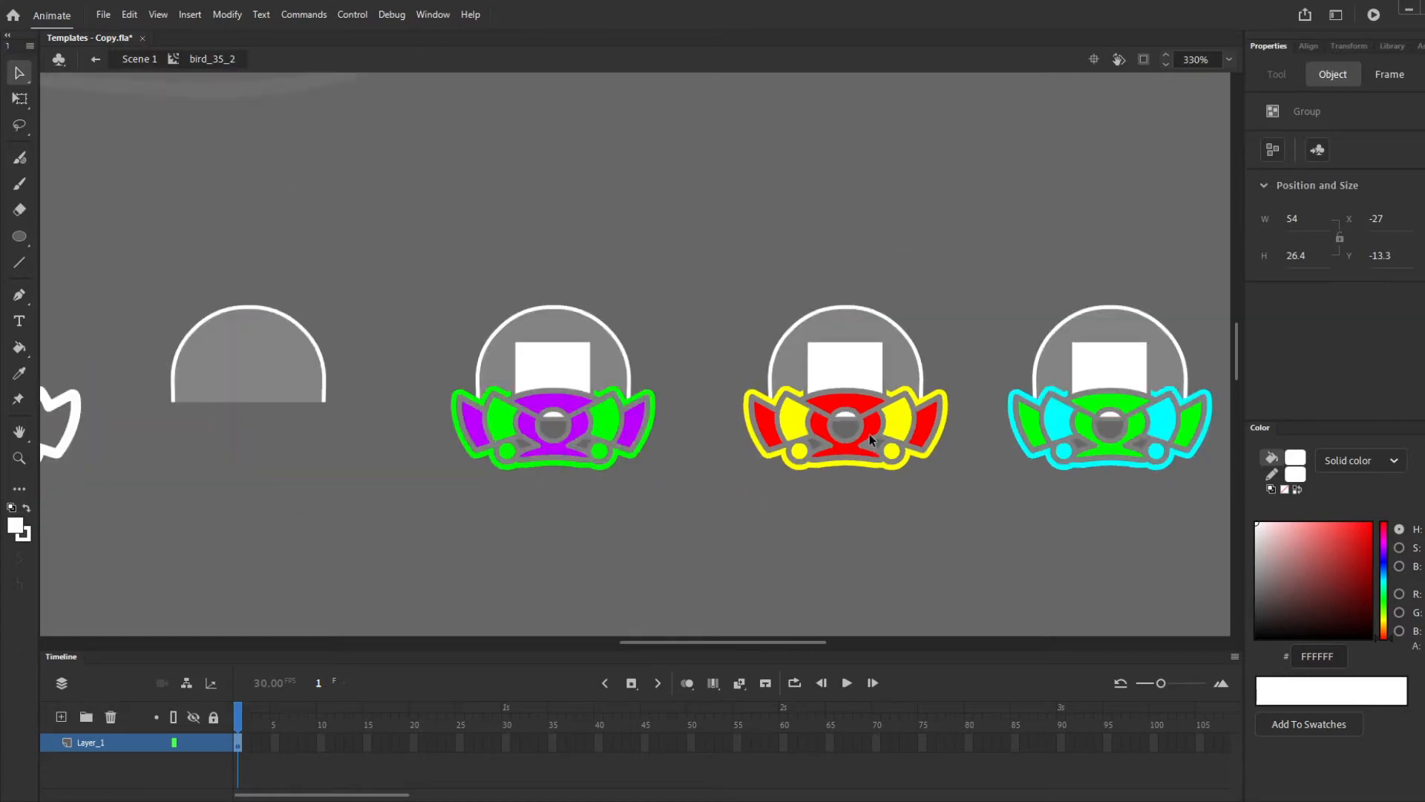
{"action": "double_click", "coordinate": [838, 540]}
Examine the colored bird icons for fit of the new fills, especially the gaps beside the small circles
{"action": "scroll", "coordinate": [1008, 462], "scroll_direction": "up", "scroll_amount": 4}
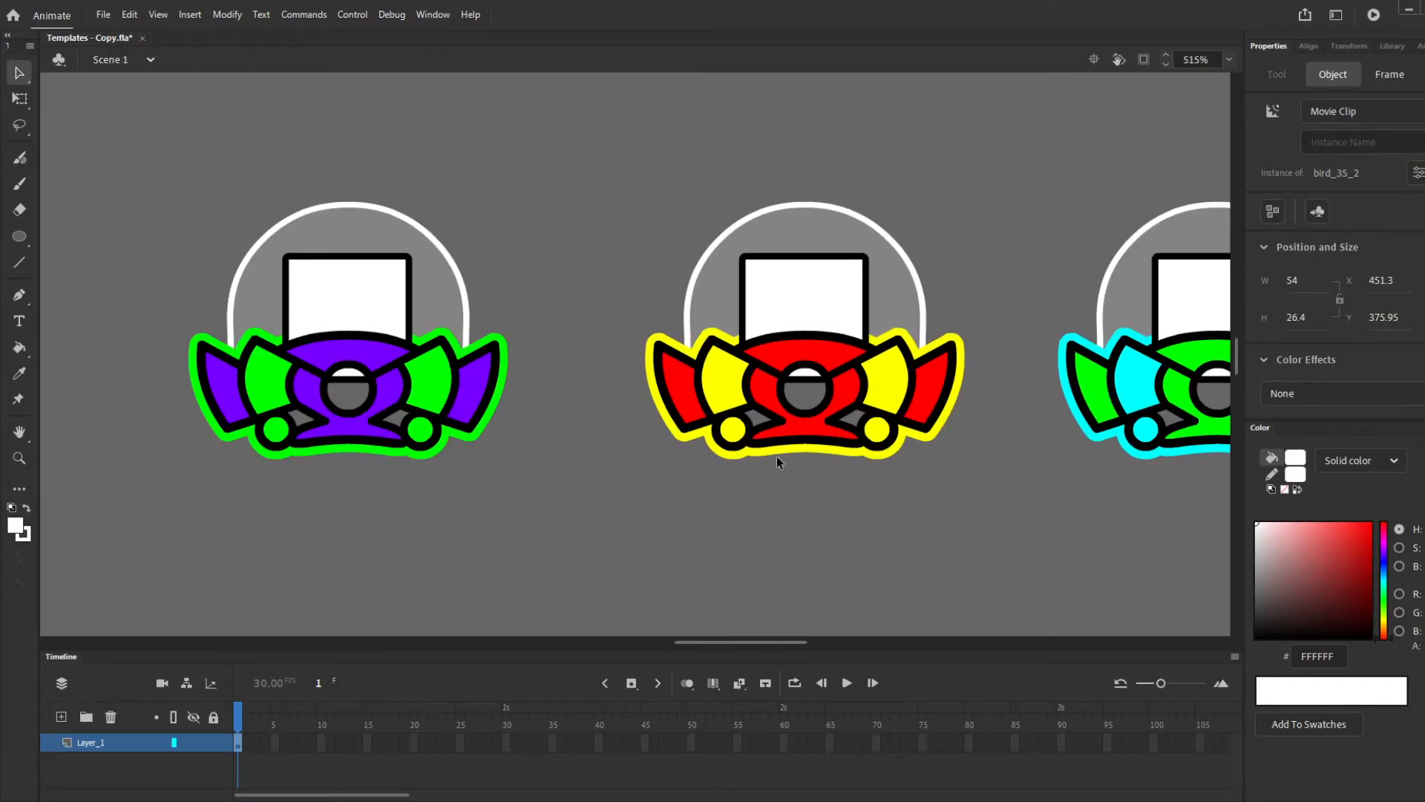
{"action": "scroll", "coordinate": [759, 425], "scroll_direction": "up", "scroll_amount": 2}
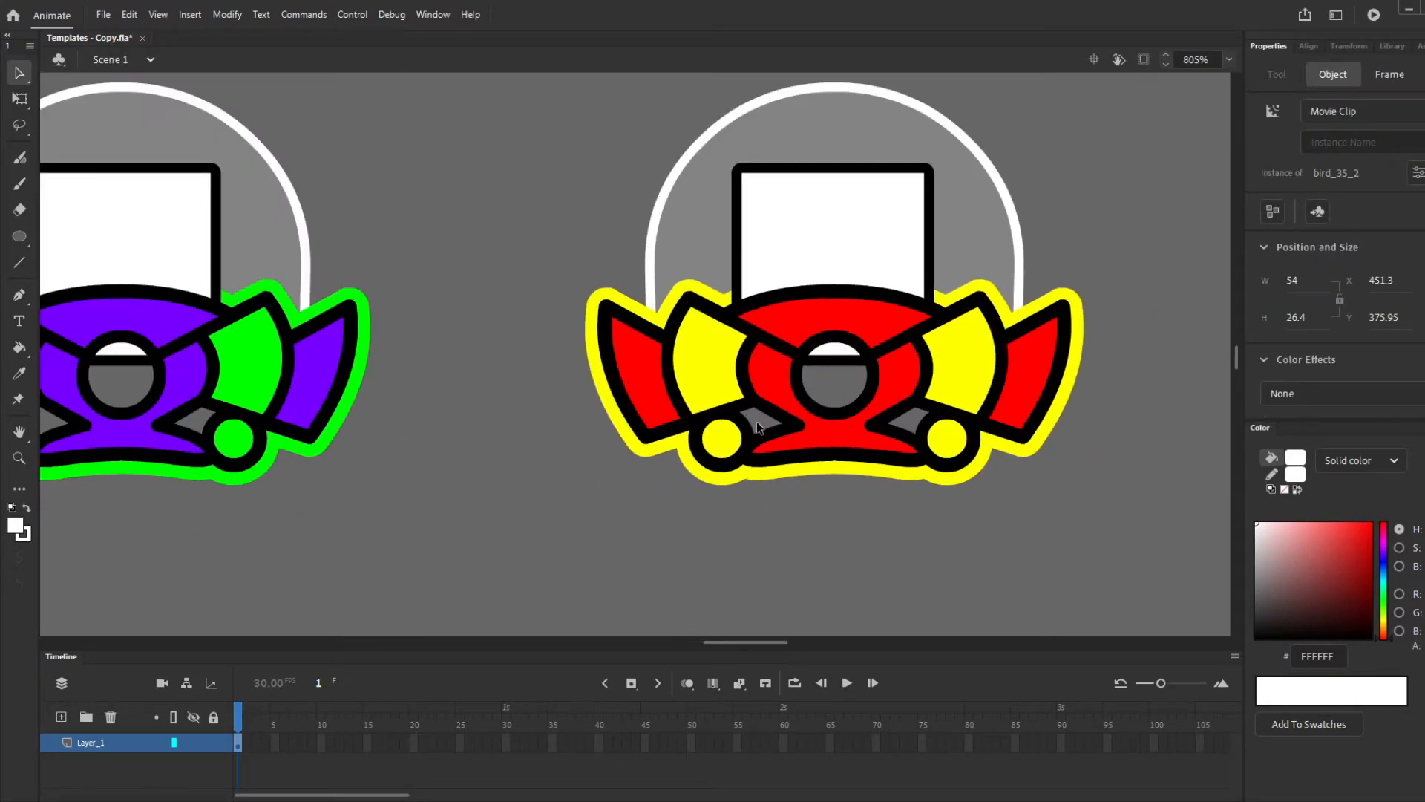
{"action": "left_click", "coordinate": [758, 425]}
{"action": "scroll", "coordinate": [916, 428], "scroll_direction": "down", "scroll_amount": 3}
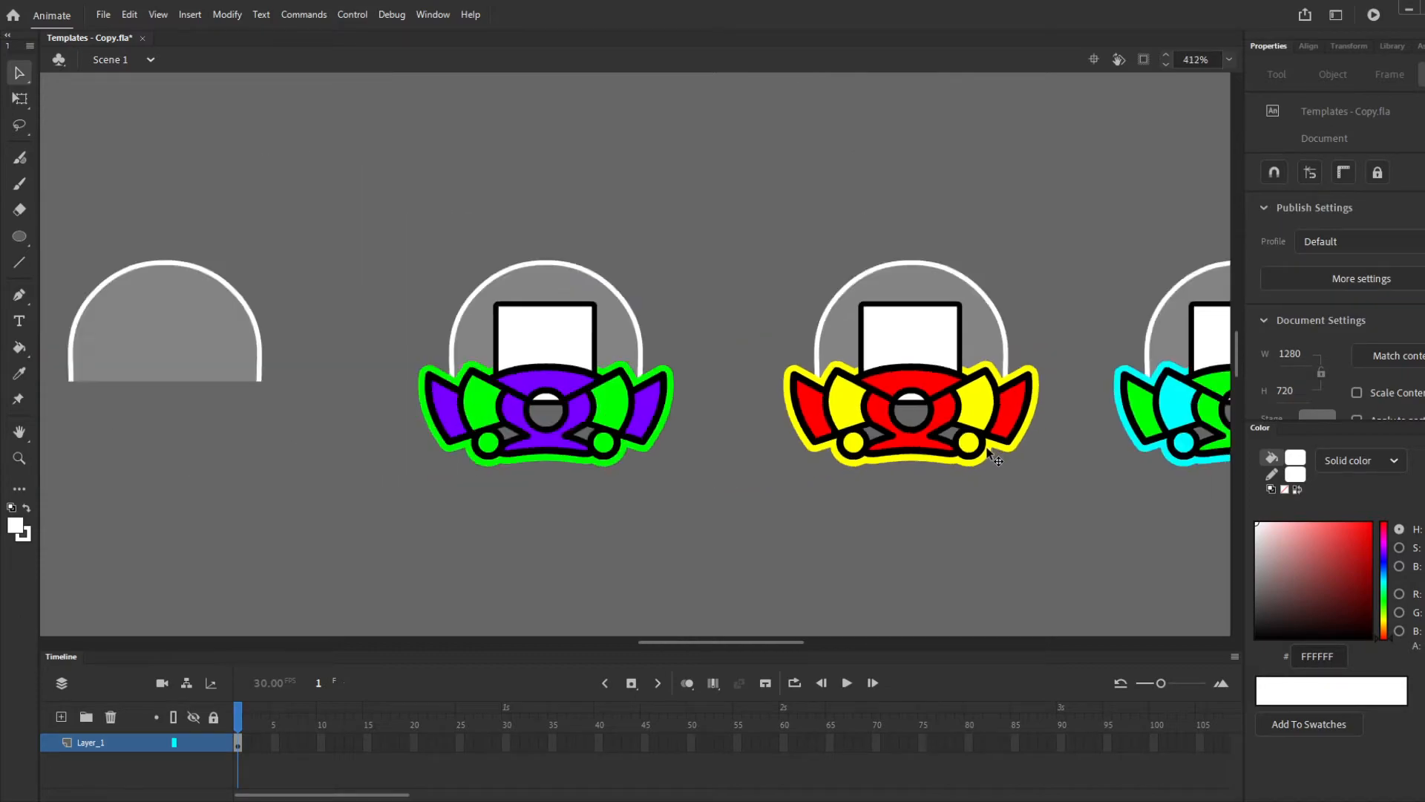
{"action": "scroll", "coordinate": [1044, 447], "scroll_direction": "down", "scroll_amount": 2}
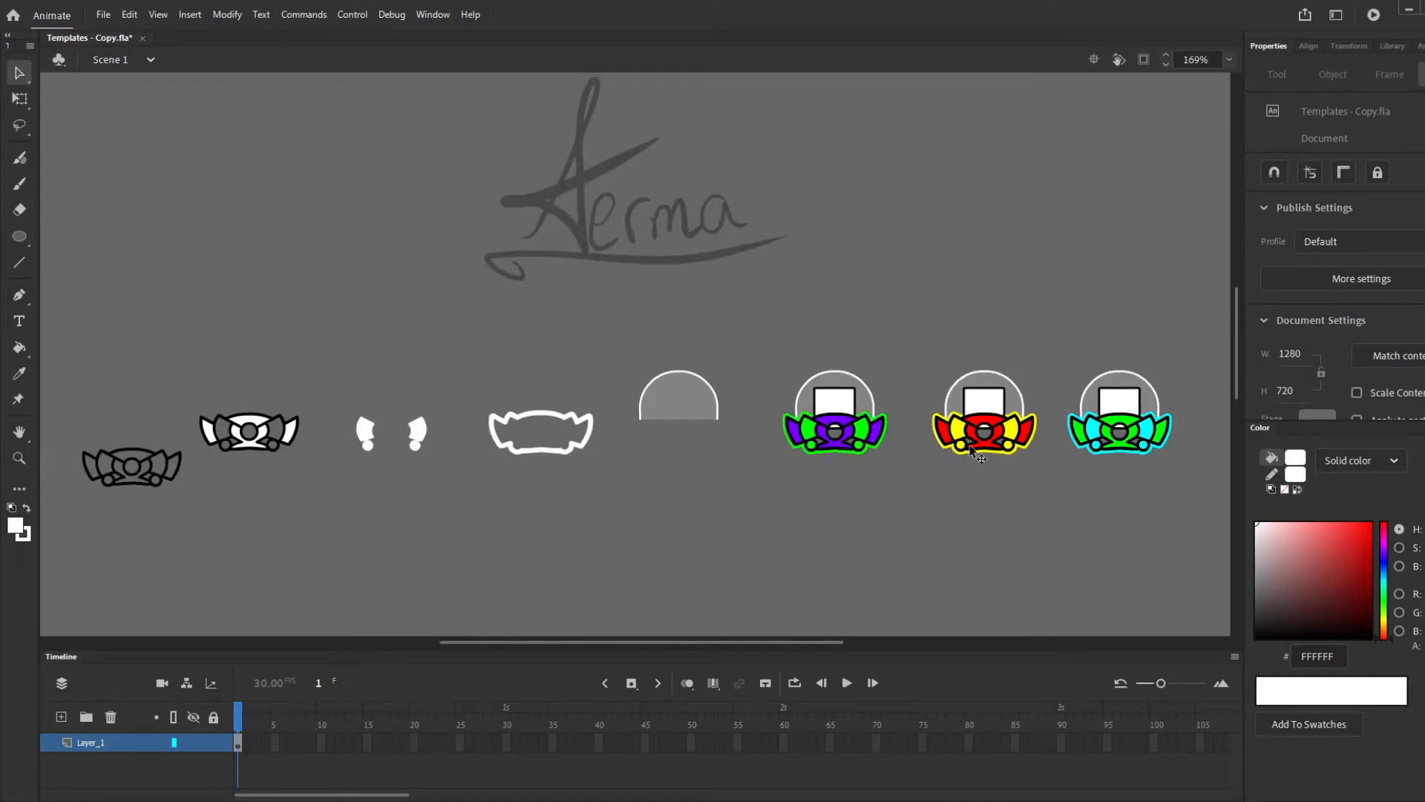
{"action": "scroll", "coordinate": [998, 453], "scroll_direction": "up", "scroll_amount": 3}
{"action": "scroll", "coordinate": [1004, 456], "scroll_direction": "up", "scroll_amount": 2}
{"action": "scroll", "coordinate": [737, 479], "scroll_direction": "down", "scroll_amount": 2}
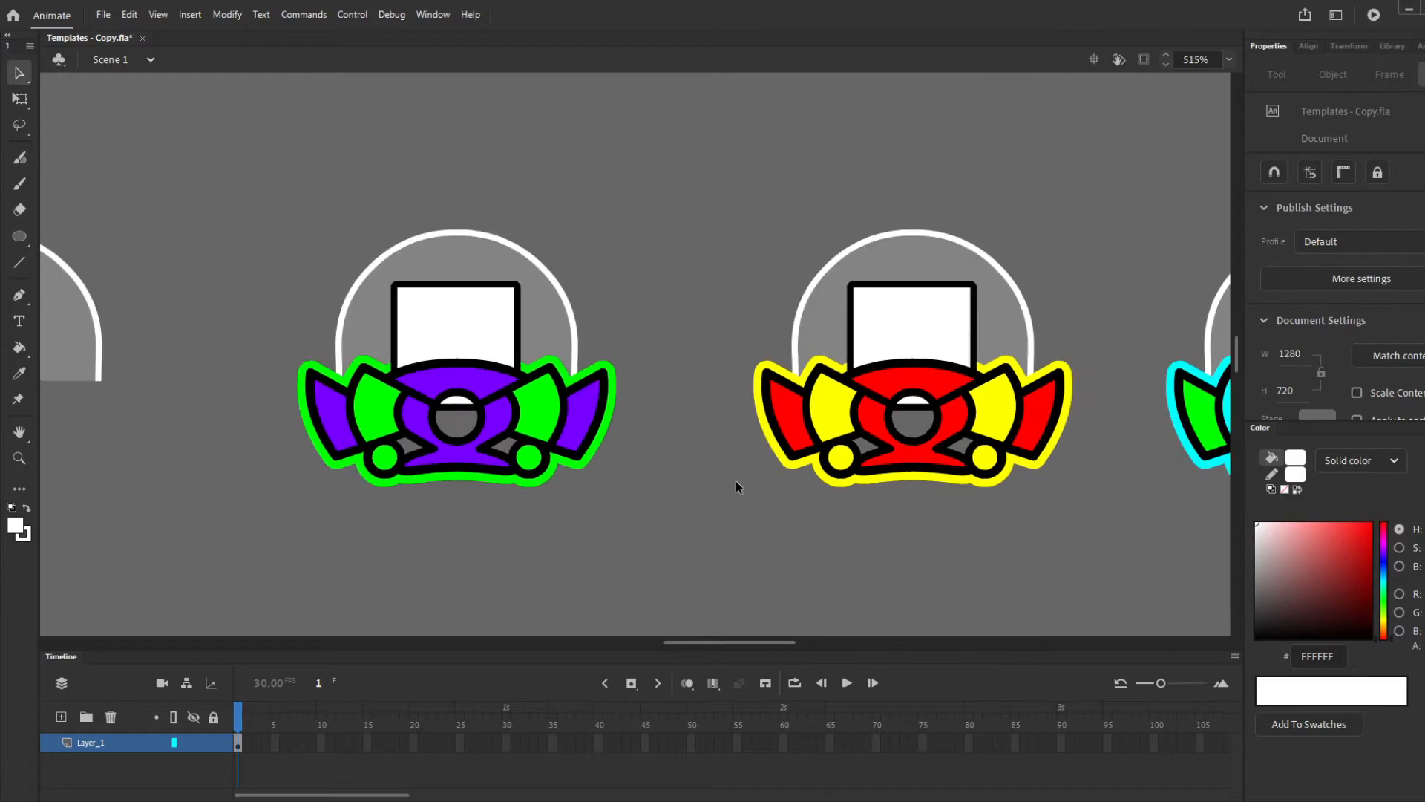
{"action": "scroll", "coordinate": [938, 457], "scroll_direction": "up", "scroll_amount": 4}
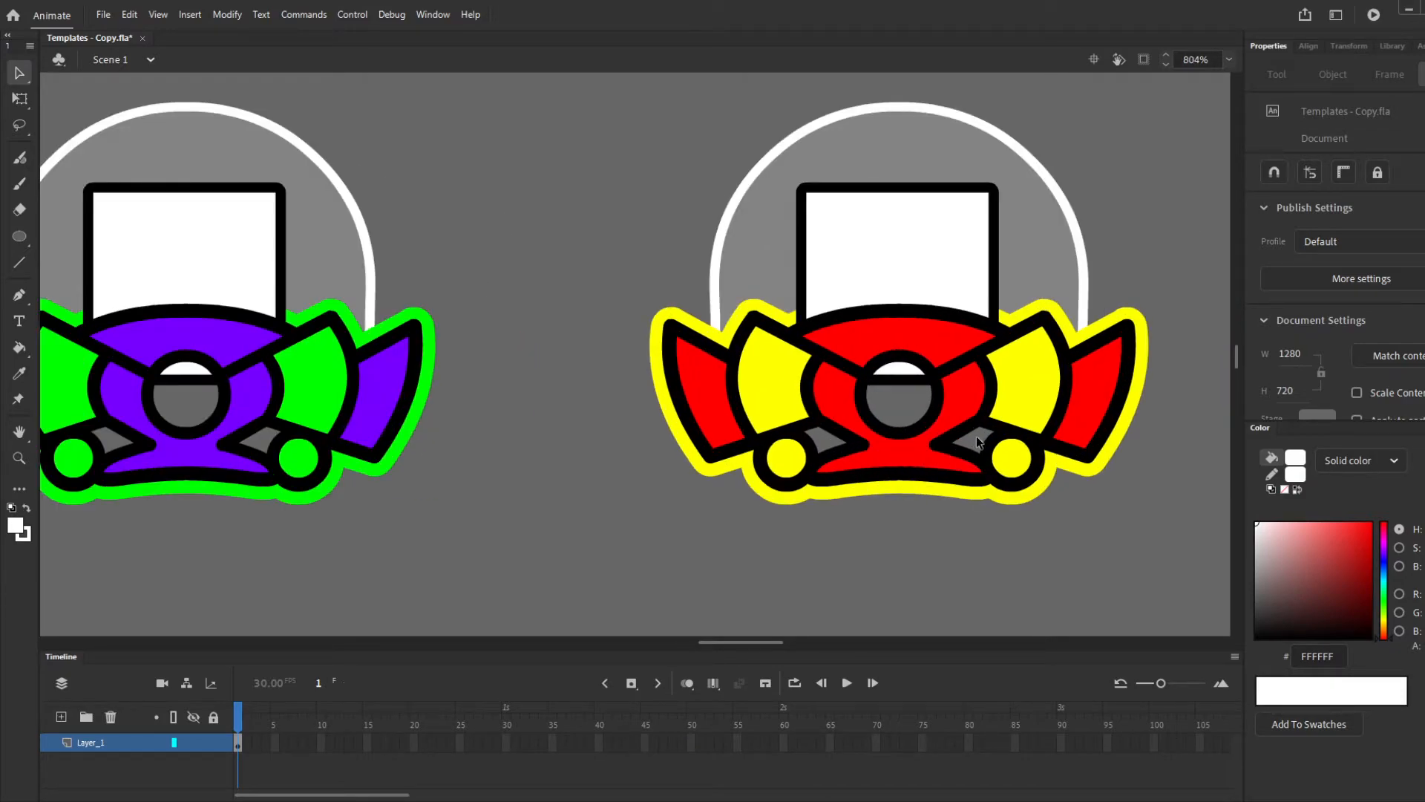
{"action": "left_click", "coordinate": [1045, 491]}
{"action": "left_click", "coordinate": [1045, 518]}
{"action": "scroll", "coordinate": [1056, 441], "scroll_direction": "down", "scroll_amount": 6}
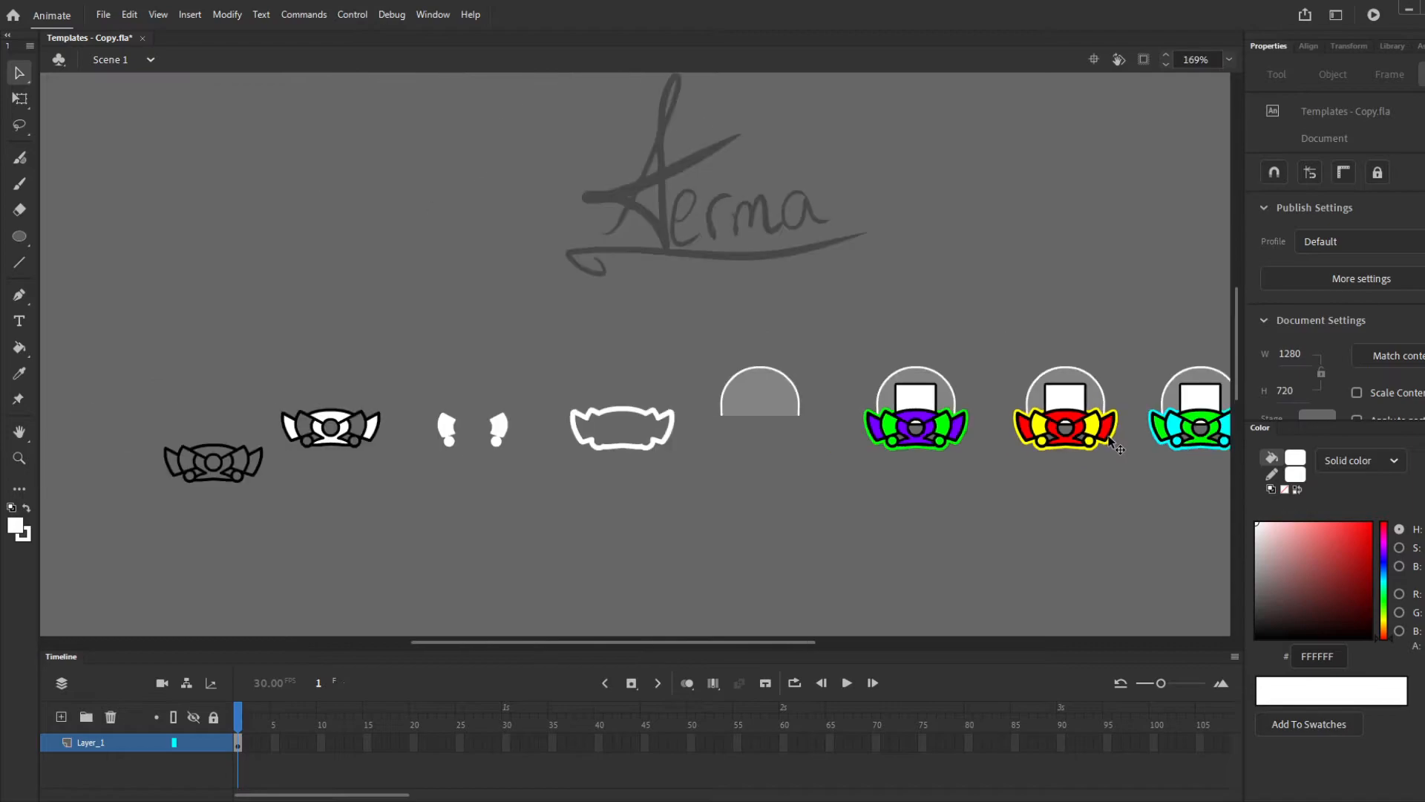
Open the bird_35 symbol, apply black Ink Bottle strokes to the edges beside both small circles, and return to Scene 1
{"action": "scroll", "coordinate": [194, 438], "scroll_direction": "up", "scroll_amount": 4}
{"action": "scroll", "coordinate": [757, 420], "scroll_direction": "up", "scroll_amount": 3}
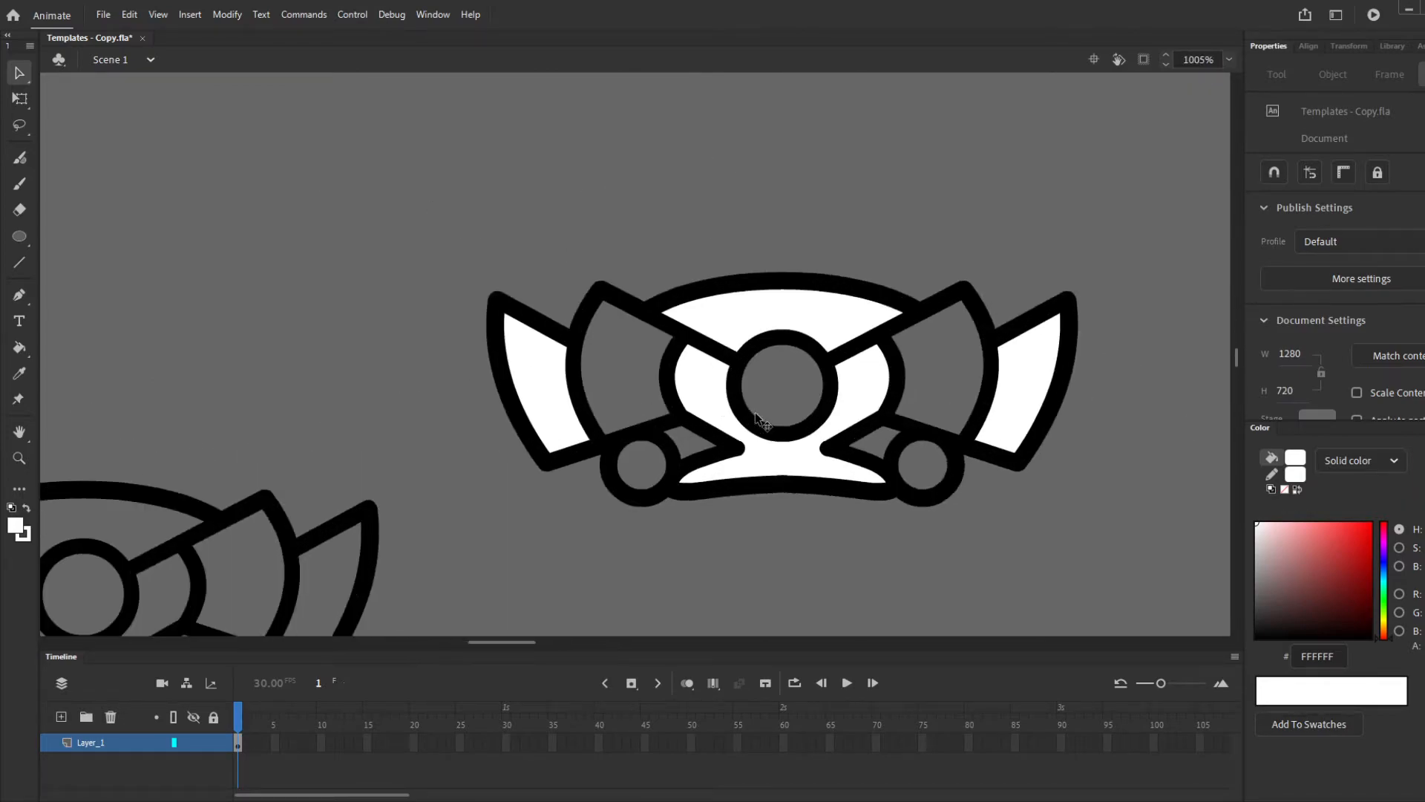
{"action": "double_click", "coordinate": [694, 418]}
{"action": "left_click", "coordinate": [694, 426]}
{"action": "left_click", "coordinate": [706, 524]}
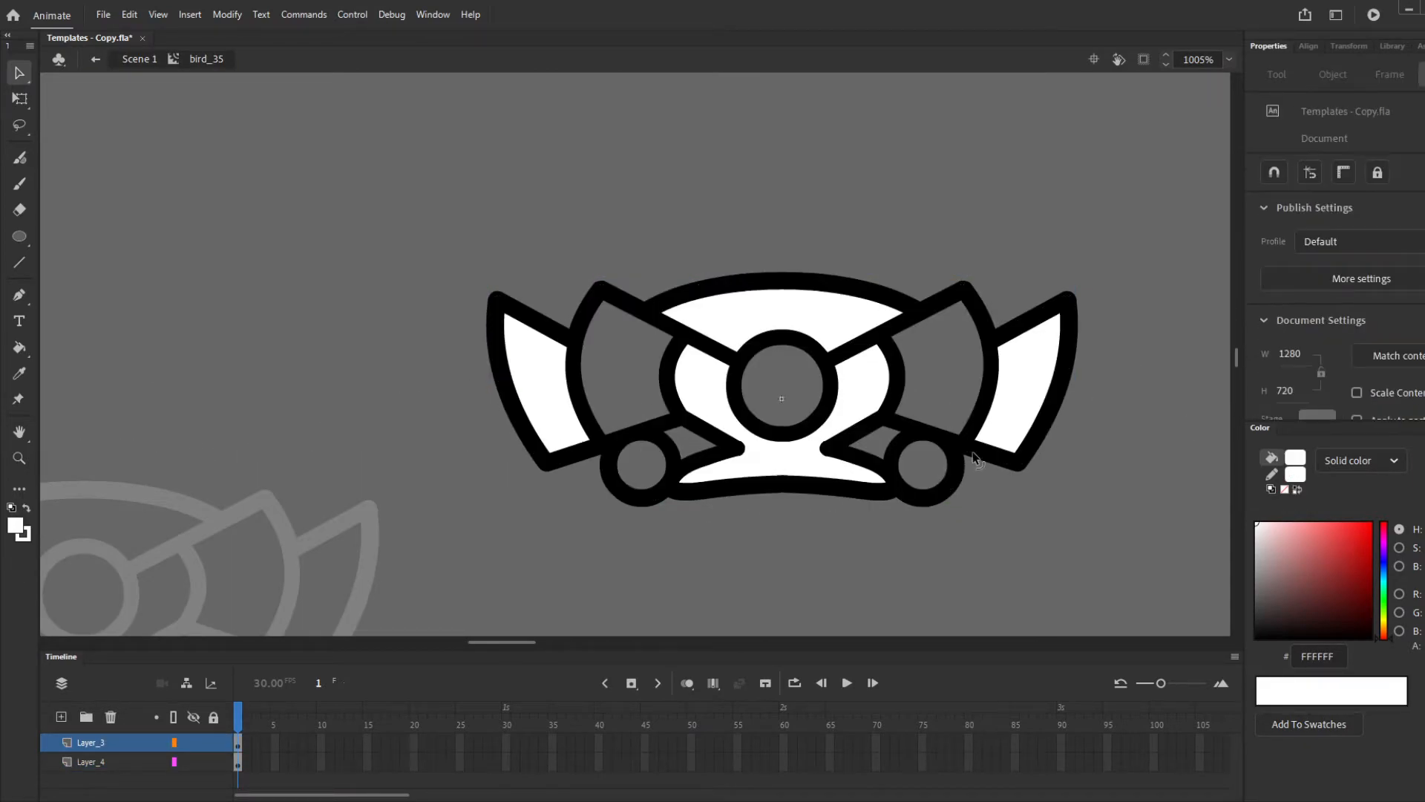
{"action": "key", "text": "s"}
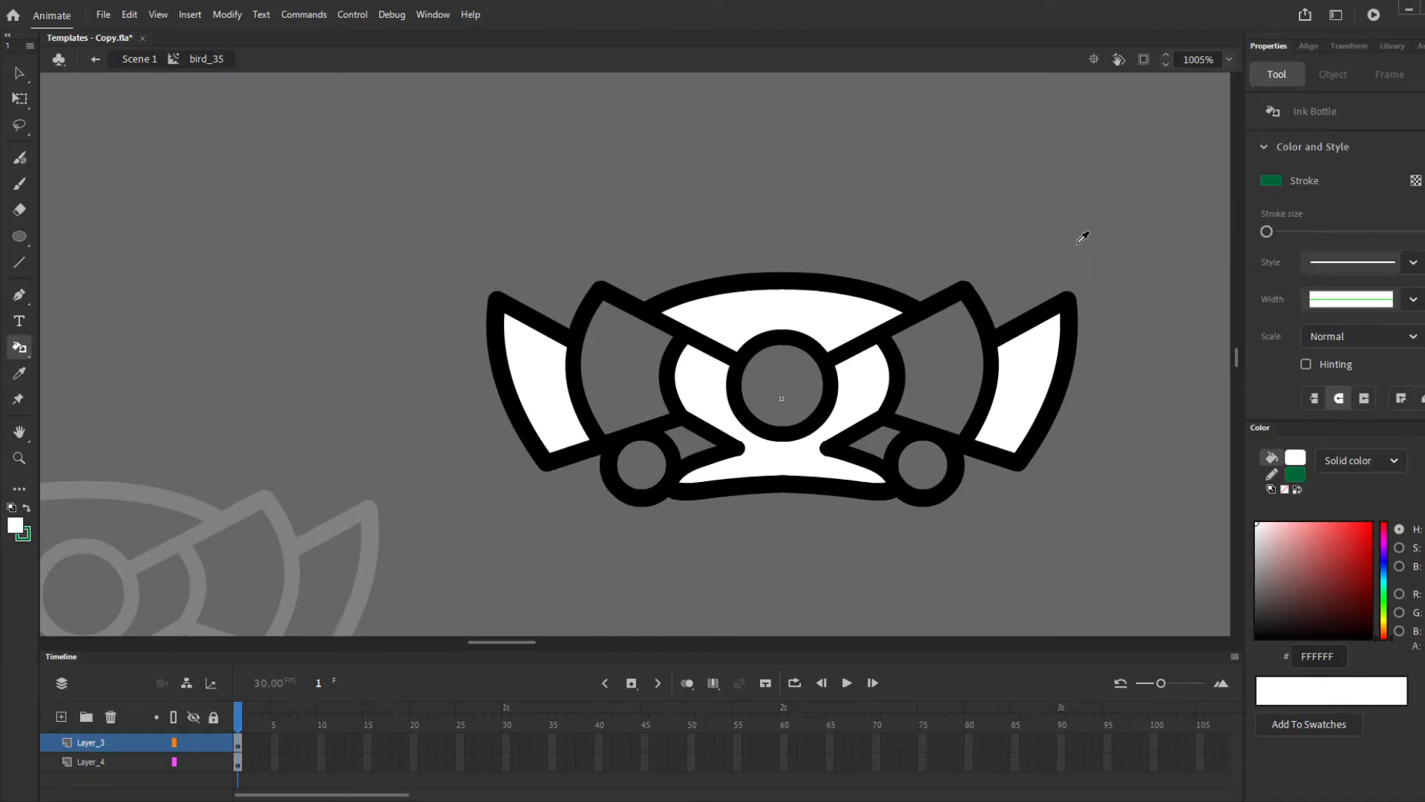
{"action": "scroll", "coordinate": [691, 456], "scroll_direction": "up", "scroll_amount": 2}
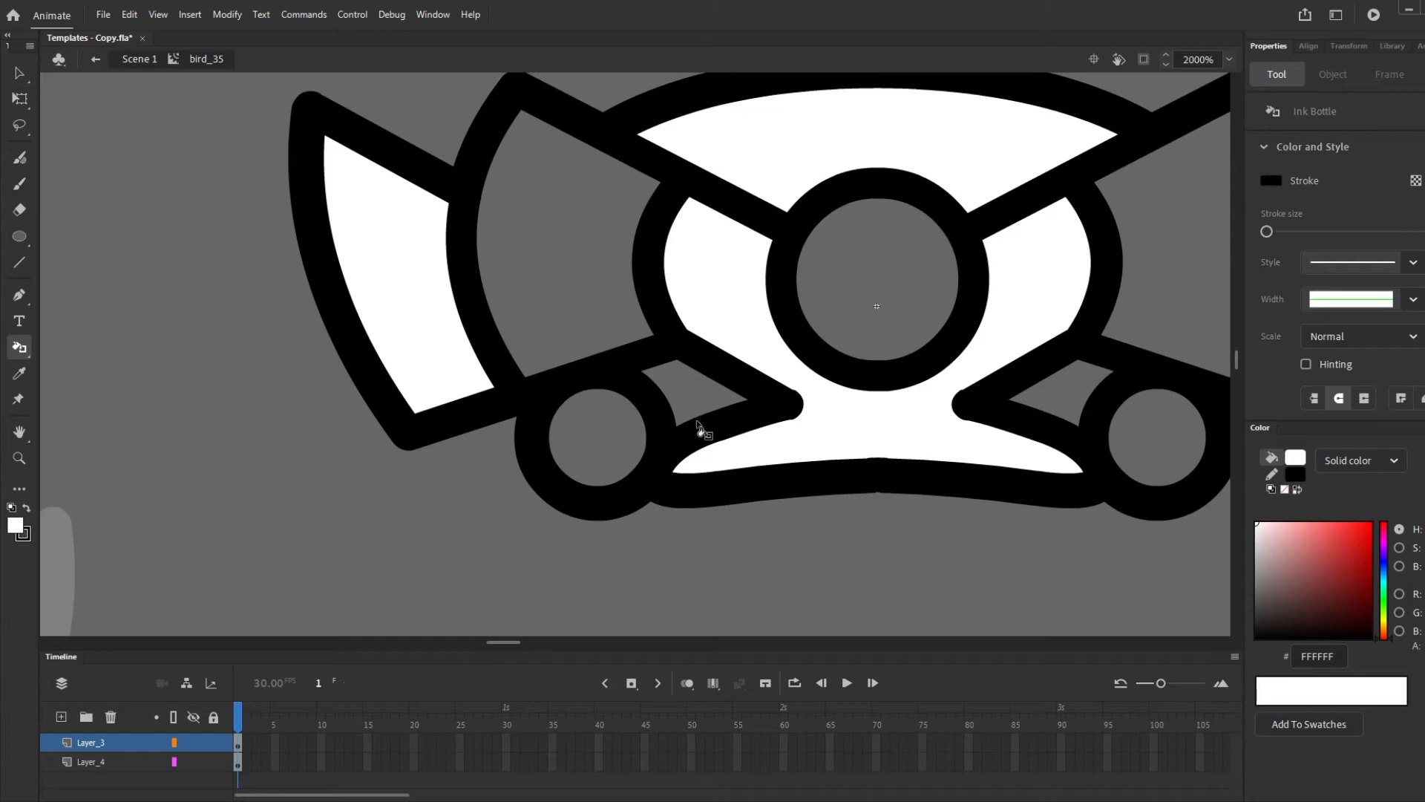
{"action": "left_click", "coordinate": [709, 420]}
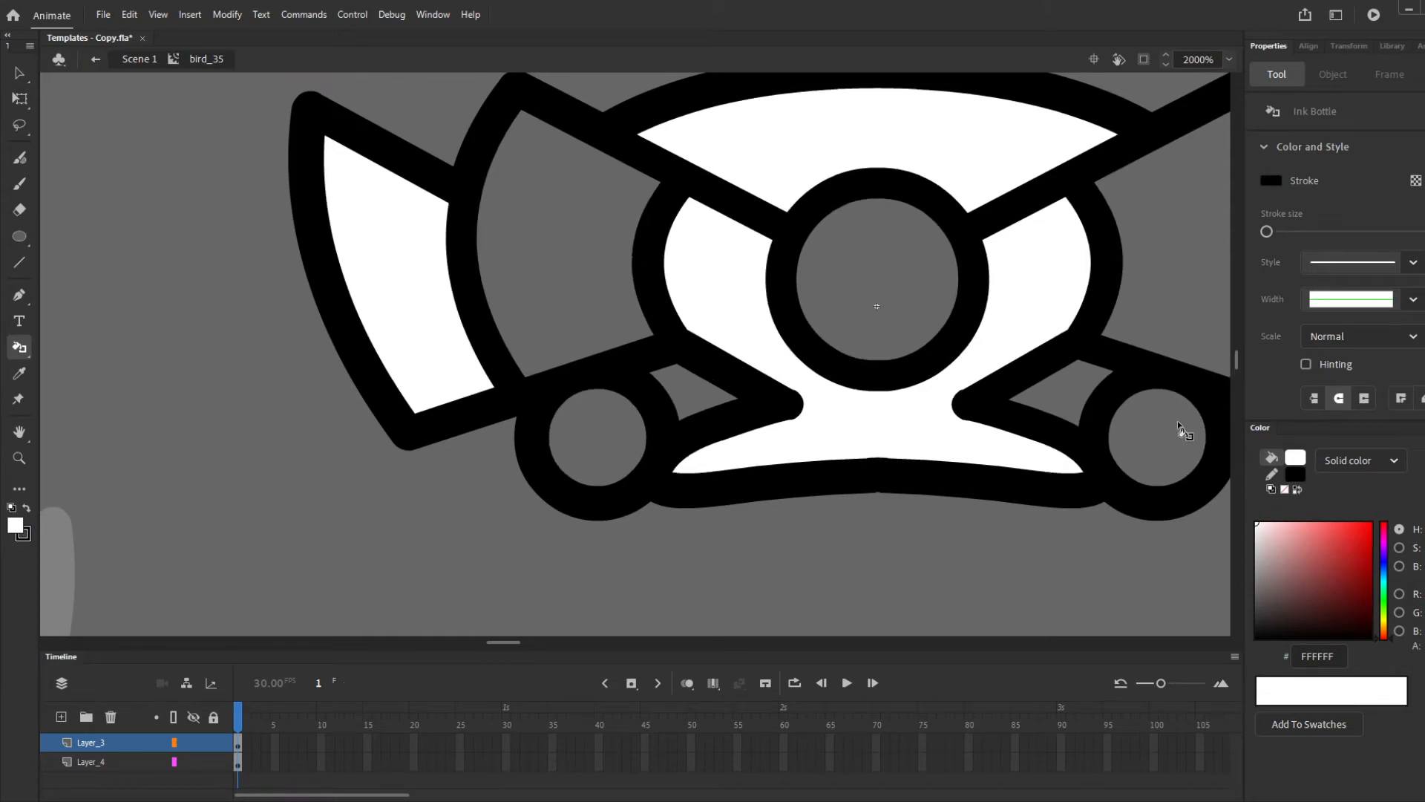
{"action": "left_click", "coordinate": [1058, 416]}
{"action": "key", "text": "v"}
{"action": "scroll", "coordinate": [635, 417], "scroll_direction": "down", "scroll_amount": 5}
{"action": "double_click", "coordinate": [700, 488]}
Fill the central circle of the plain line-art bird with white and move that fill out beside the bird
{"action": "scroll", "coordinate": [699, 489], "scroll_direction": "down", "scroll_amount": 3}
{"action": "scroll", "coordinate": [1196, 406], "scroll_direction": "up", "scroll_amount": 4}
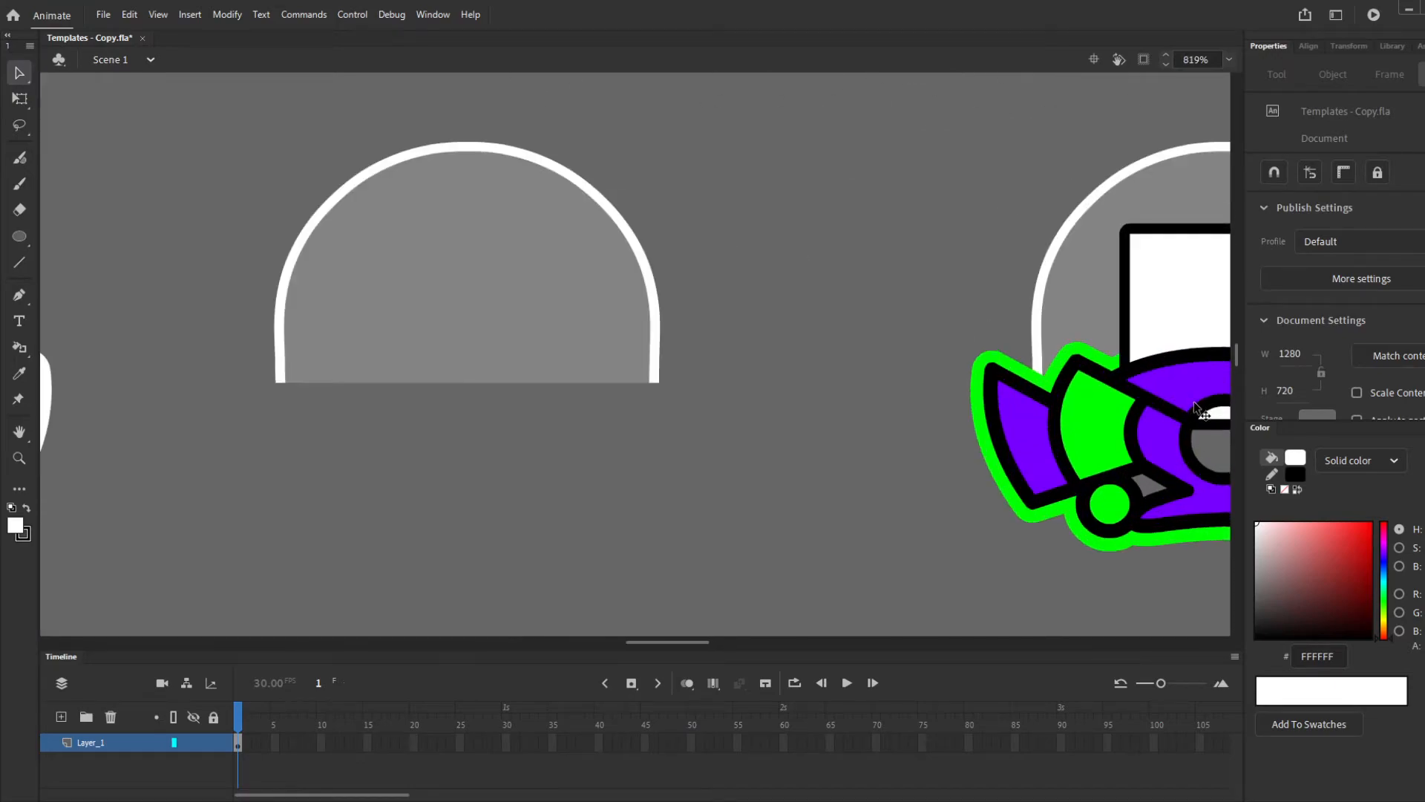
{"action": "scroll", "coordinate": [846, 438], "scroll_direction": "down", "scroll_amount": 2}
{"action": "scroll", "coordinate": [1199, 446], "scroll_direction": "down", "scroll_amount": 2}
{"action": "scroll", "coordinate": [1178, 441], "scroll_direction": "down", "scroll_amount": 2}
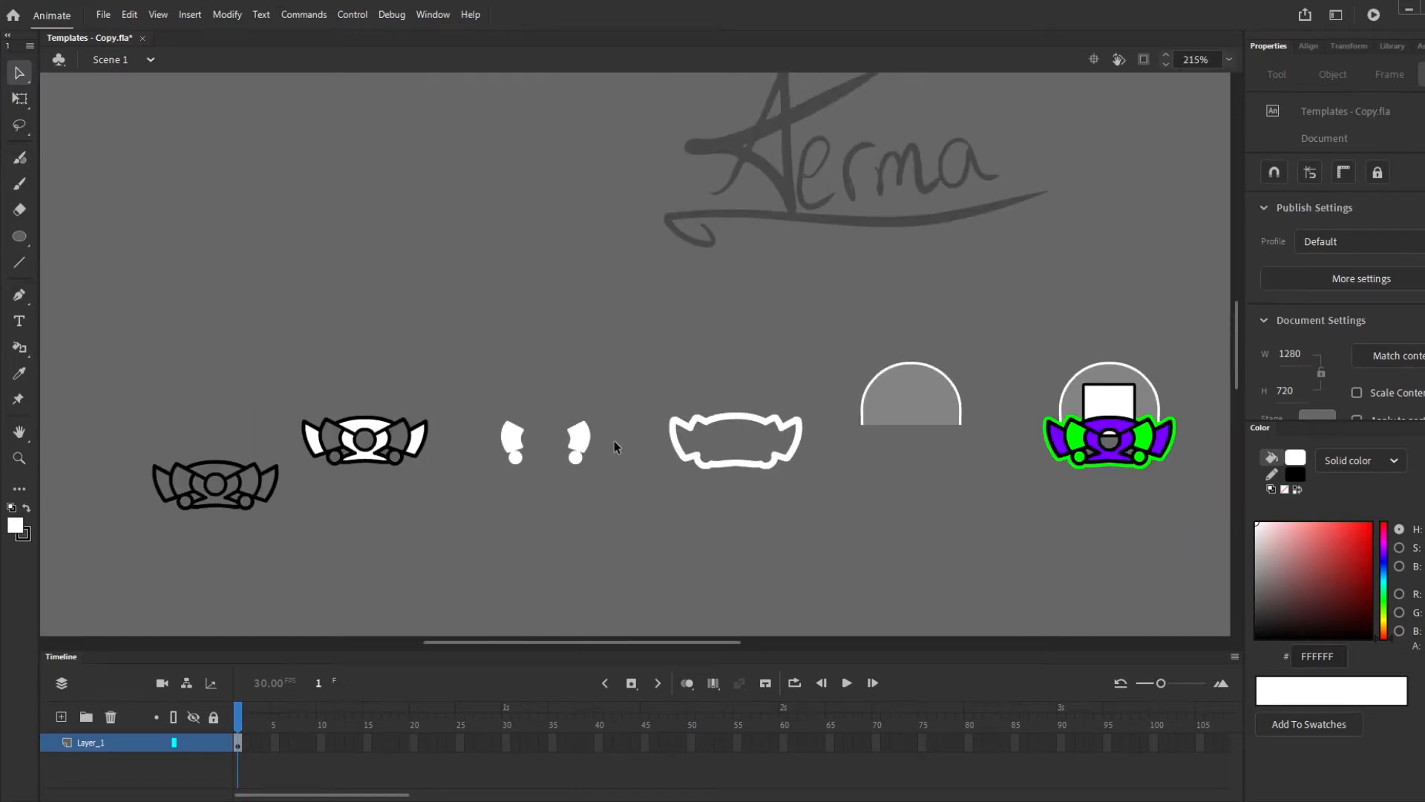
{"action": "scroll", "coordinate": [1176, 449], "scroll_direction": "up", "scroll_amount": 3}
{"action": "scroll", "coordinate": [1168, 432], "scroll_direction": "down", "scroll_amount": 3}
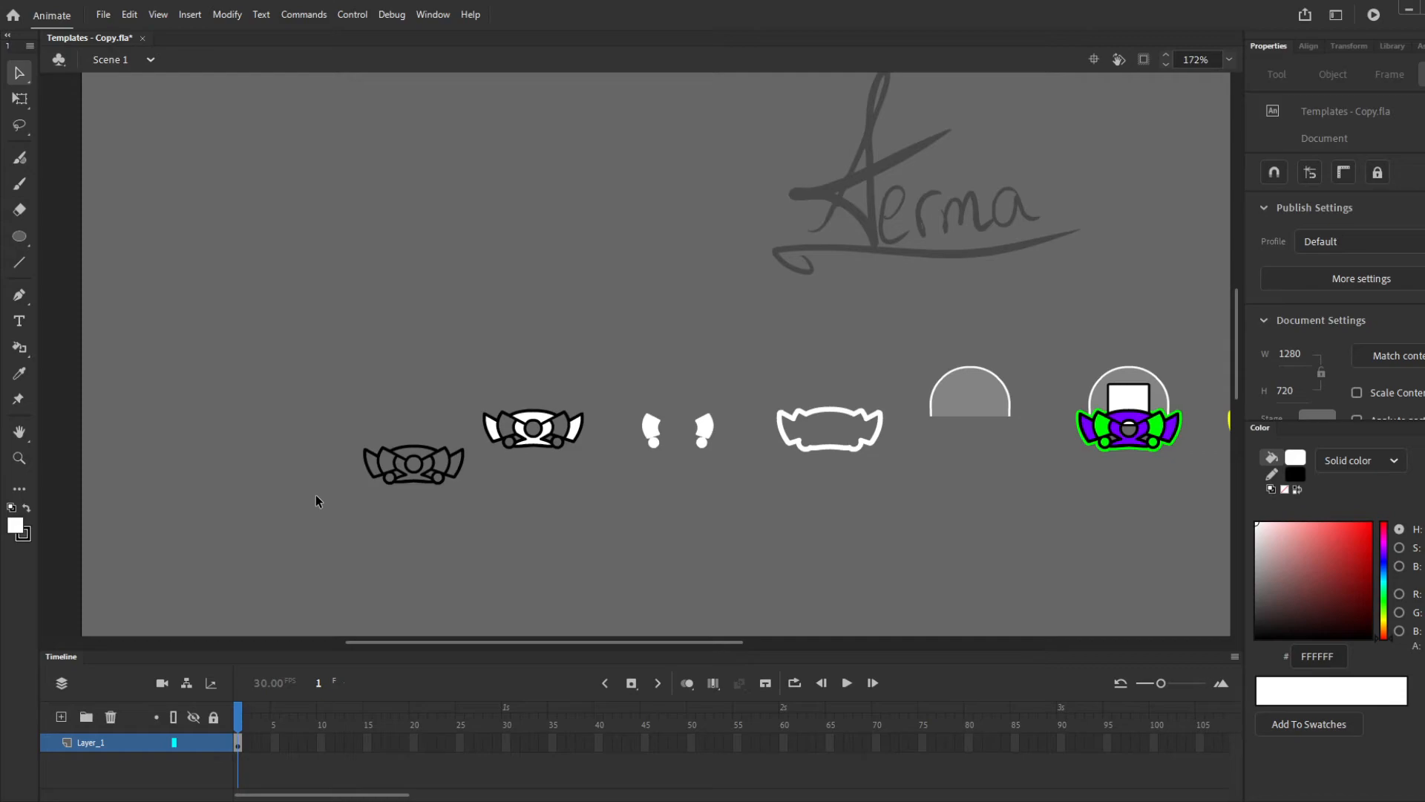
{"action": "scroll", "coordinate": [316, 494], "scroll_direction": "up", "scroll_amount": 6}
{"action": "key", "text": "k"}
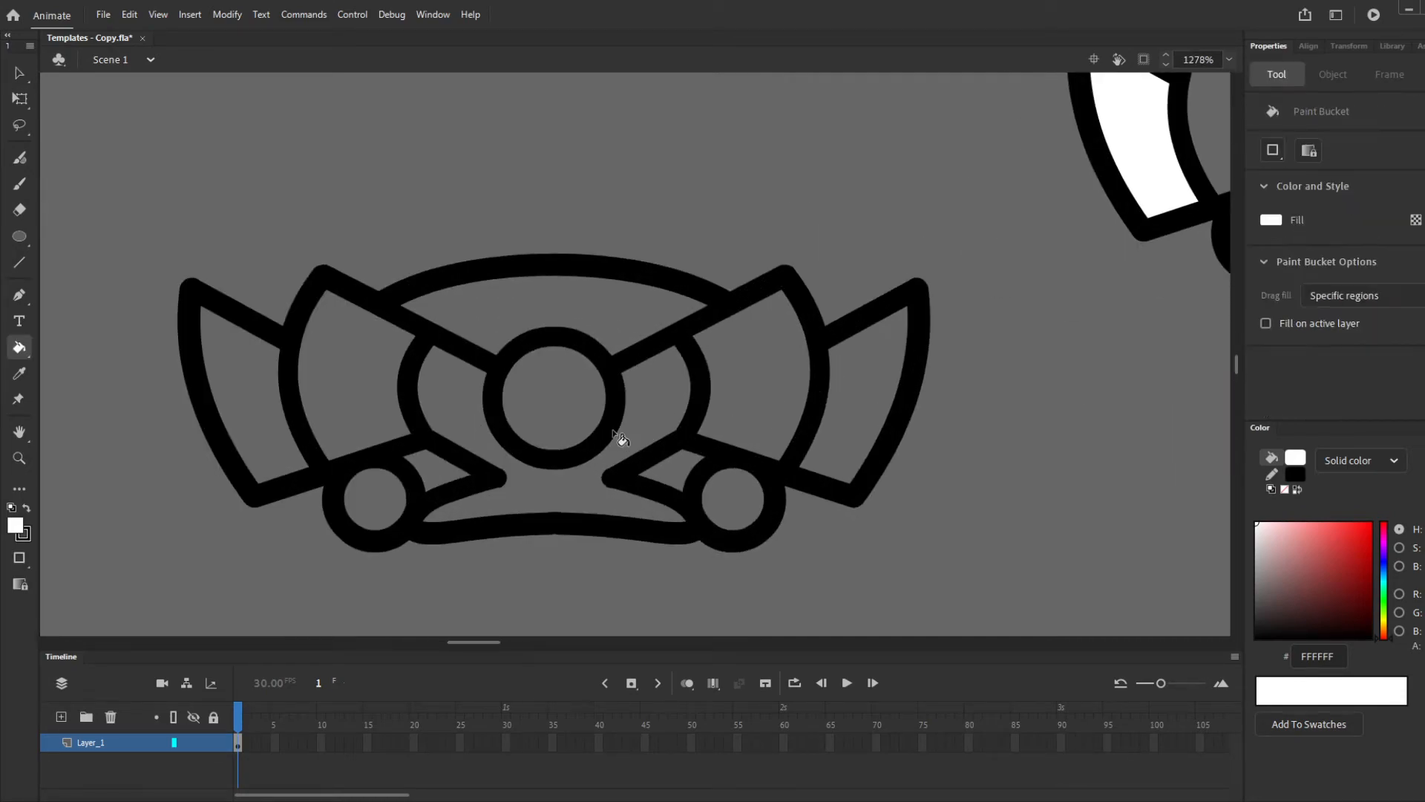
{"action": "left_click", "coordinate": [538, 400]}
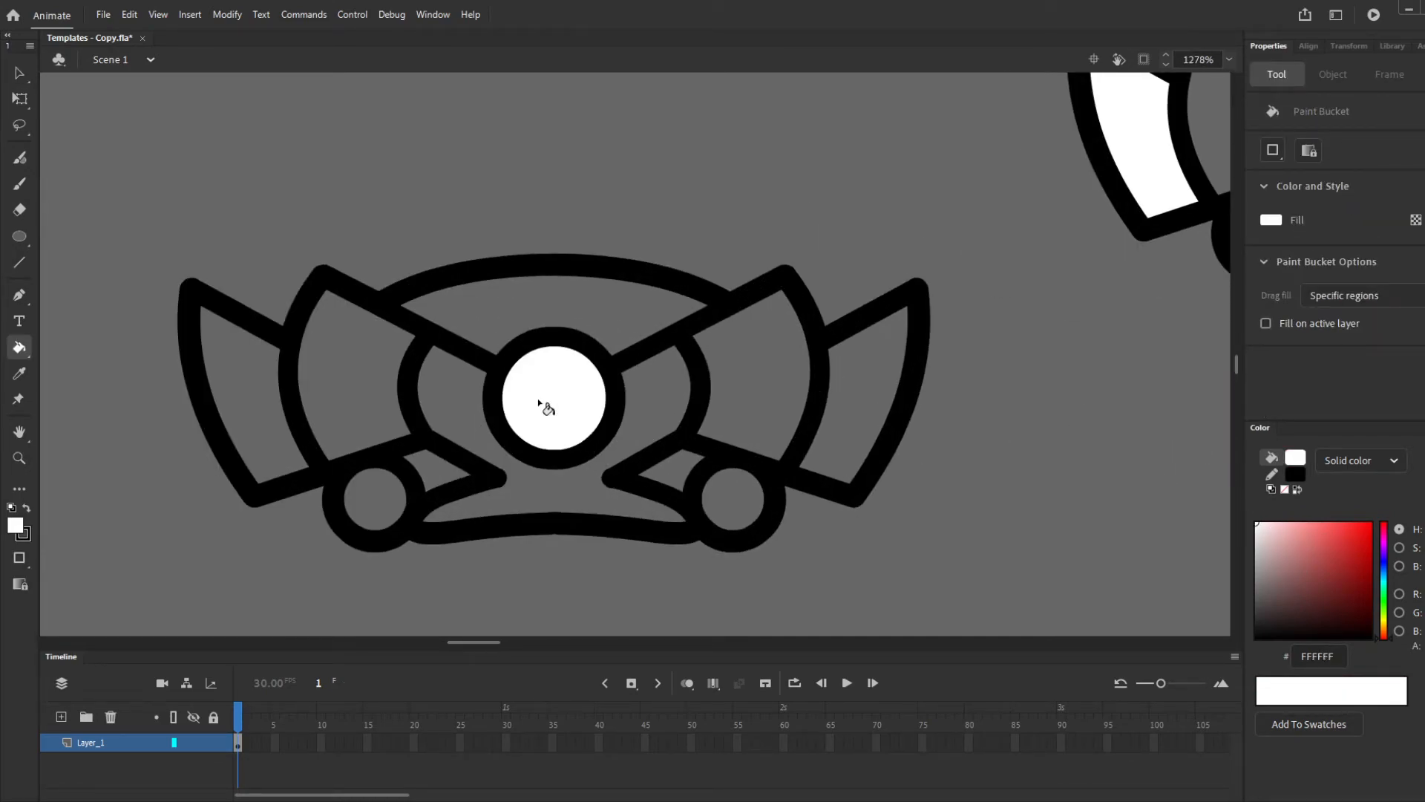
{"action": "key", "text": "v"}
{"action": "left_click_drag", "start_coordinate": [558, 405], "coordinate": [967, 517]}
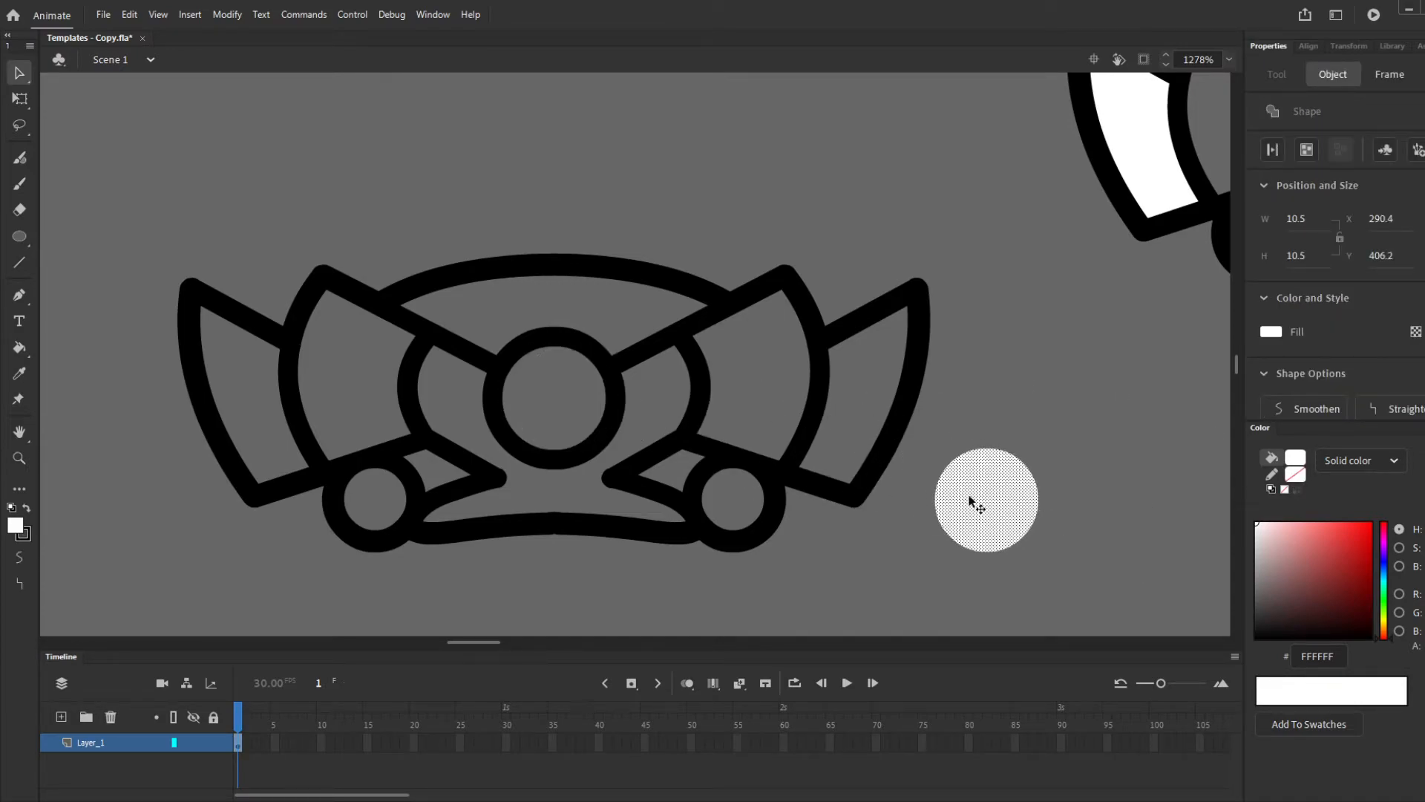
Move the detached white circle below the wing fills, compare it with the colored icons, and cut it
{"action": "scroll", "coordinate": [895, 472], "scroll_direction": "down", "scroll_amount": 3}
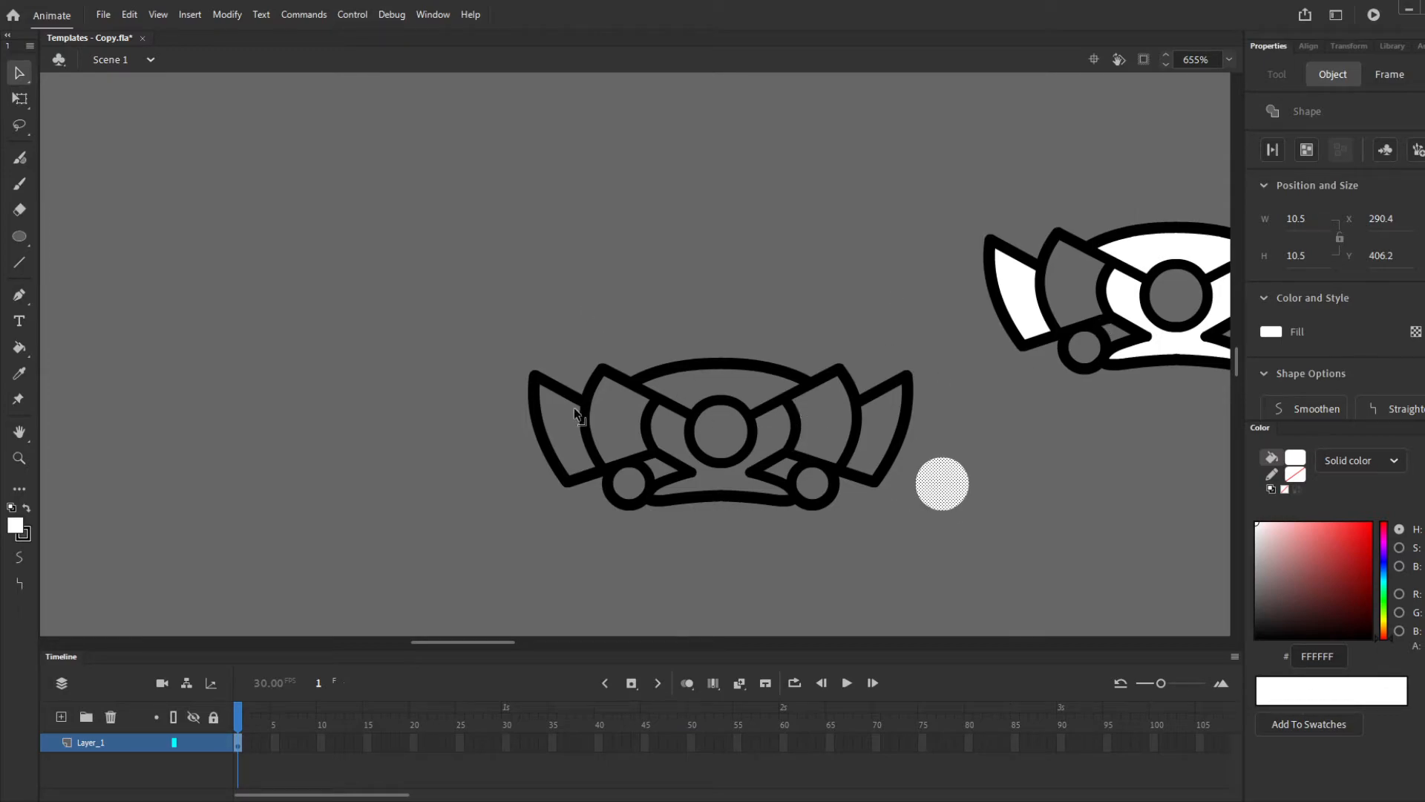
{"action": "scroll", "coordinate": [675, 414], "scroll_direction": "down", "scroll_amount": 3}
{"action": "scroll", "coordinate": [580, 430], "scroll_direction": "down", "scroll_amount": 1}
{"action": "left_click_drag", "start_coordinate": [645, 444], "coordinate": [963, 441]}
{"action": "scroll", "coordinate": [672, 444], "scroll_direction": "down", "scroll_amount": 3}
{"action": "scroll", "coordinate": [1137, 438], "scroll_direction": "up", "scroll_amount": 6}
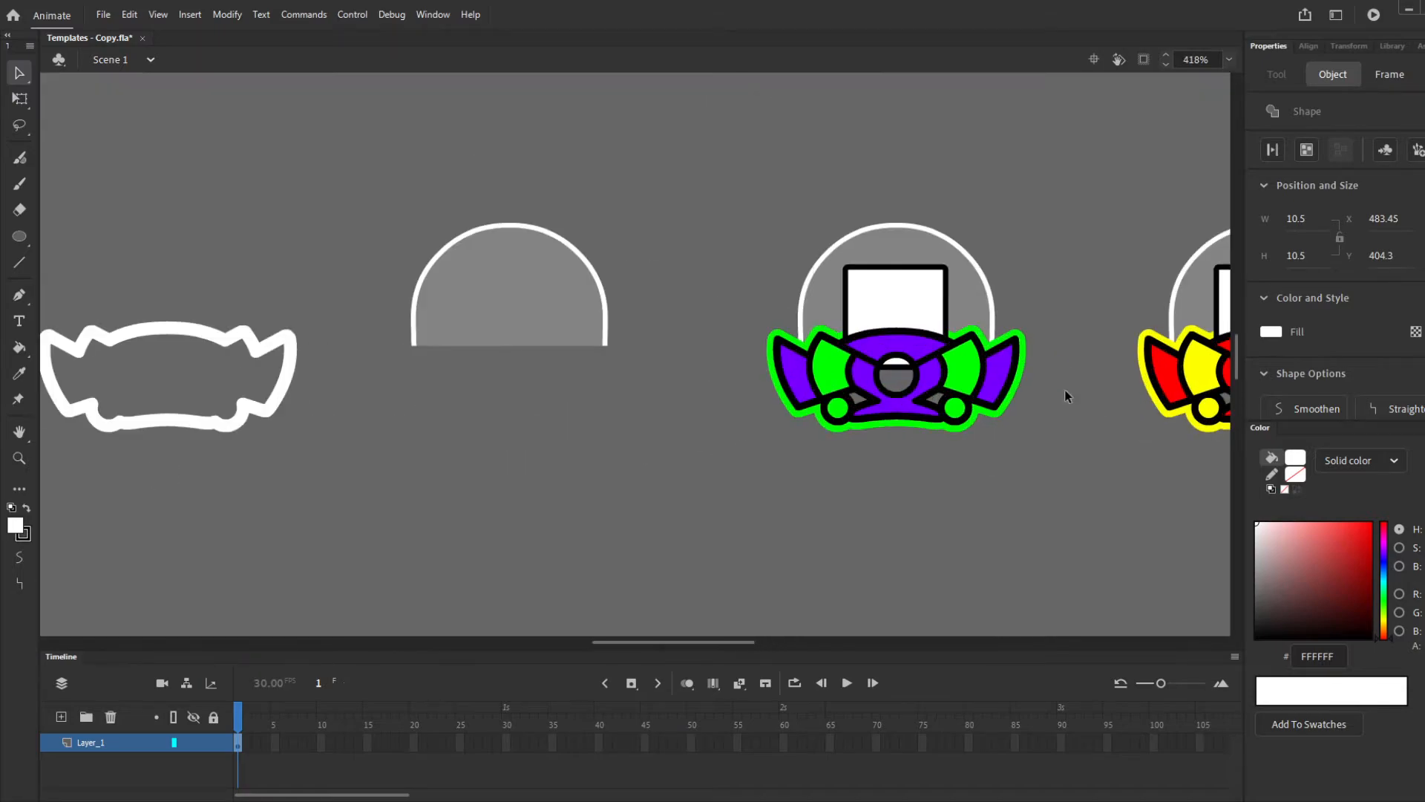
{"action": "scroll", "coordinate": [899, 423], "scroll_direction": "up", "scroll_amount": 4}
{"action": "scroll", "coordinate": [1078, 383], "scroll_direction": "down", "scroll_amount": 7}
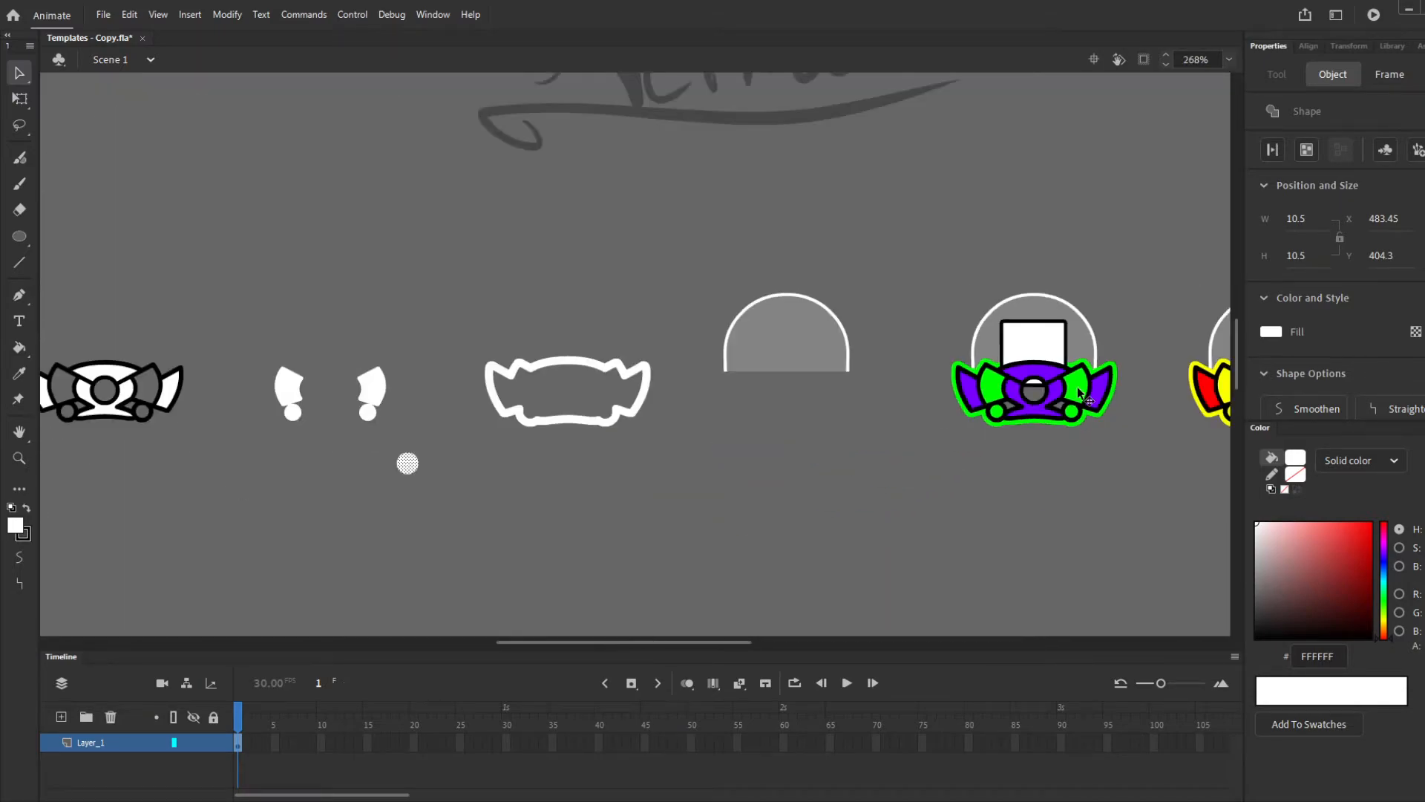
{"action": "scroll", "coordinate": [404, 484], "scroll_direction": "up", "scroll_amount": 5}
{"action": "key", "text": "Delete"}
{"action": "scroll", "coordinate": [852, 352], "scroll_direction": "down", "scroll_amount": 6}
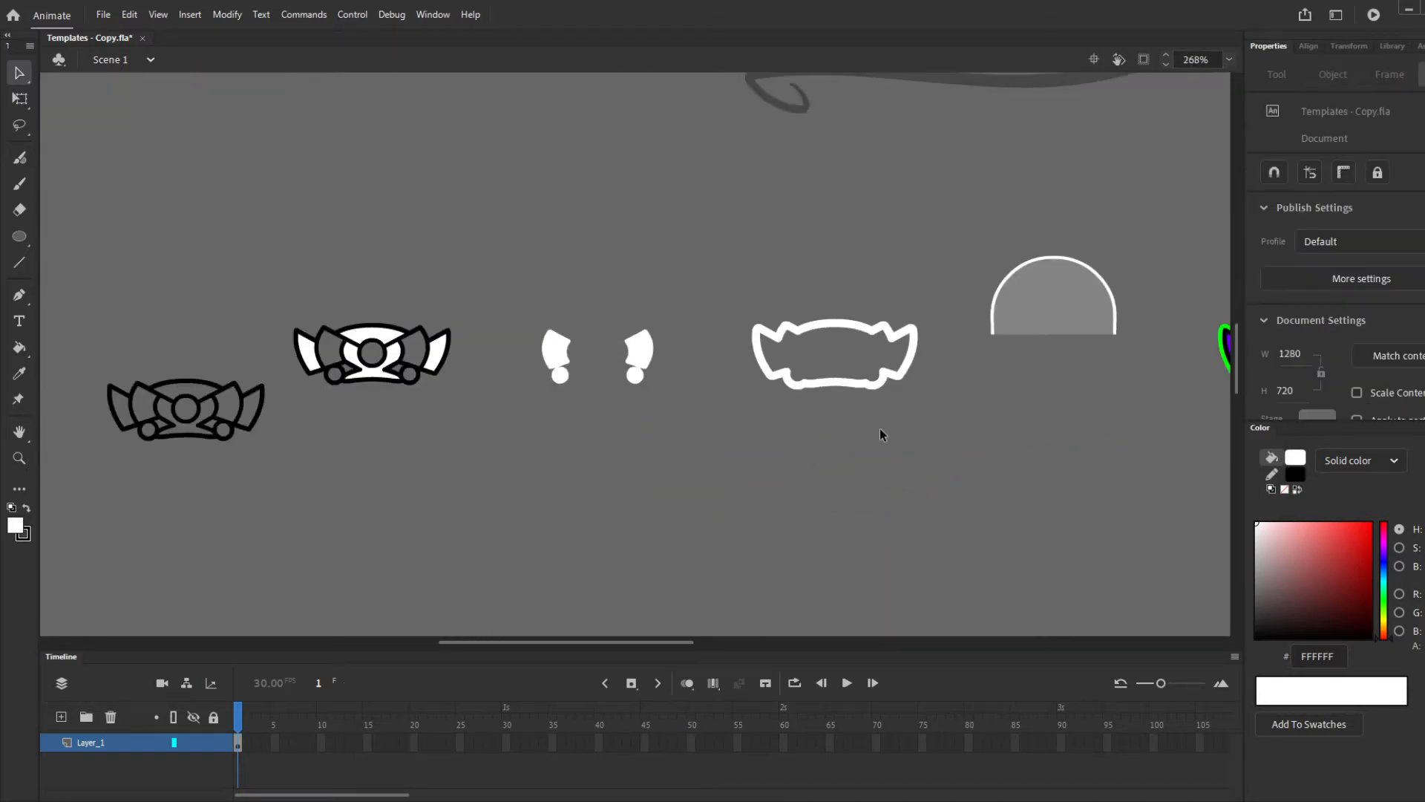
{"action": "scroll", "coordinate": [1024, 327], "scroll_direction": "up", "scroll_amount": 2}
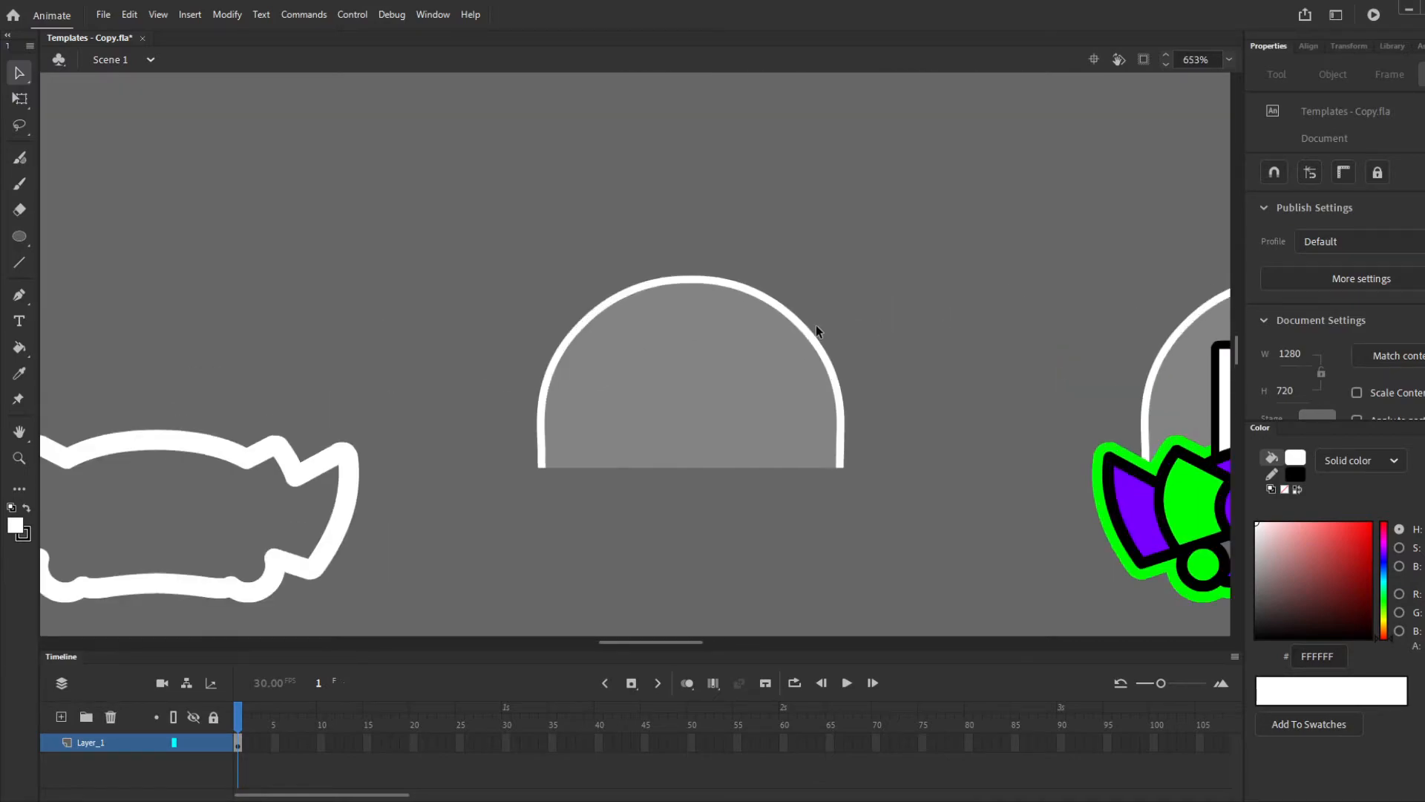
{"action": "scroll", "coordinate": [892, 355], "scroll_direction": "down", "scroll_amount": 3}
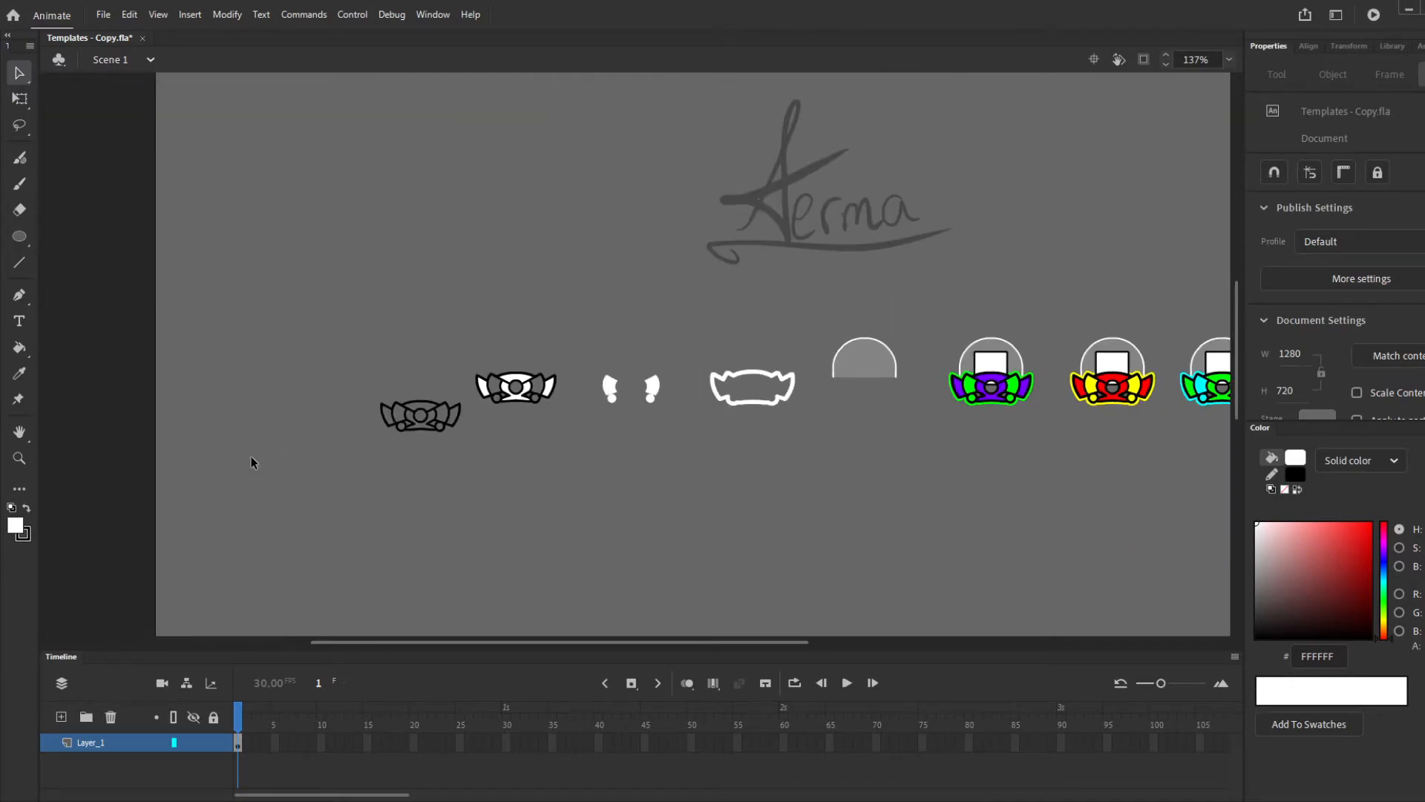
Open the bird_35_extra symbol, replace its existing circle with the cut white circle, and center it on the stage
{"action": "left_click_drag", "start_coordinate": [260, 455], "coordinate": [502, 273]}
{"action": "left_click", "coordinate": [420, 394]}
{"action": "double_click", "coordinate": [402, 385]}
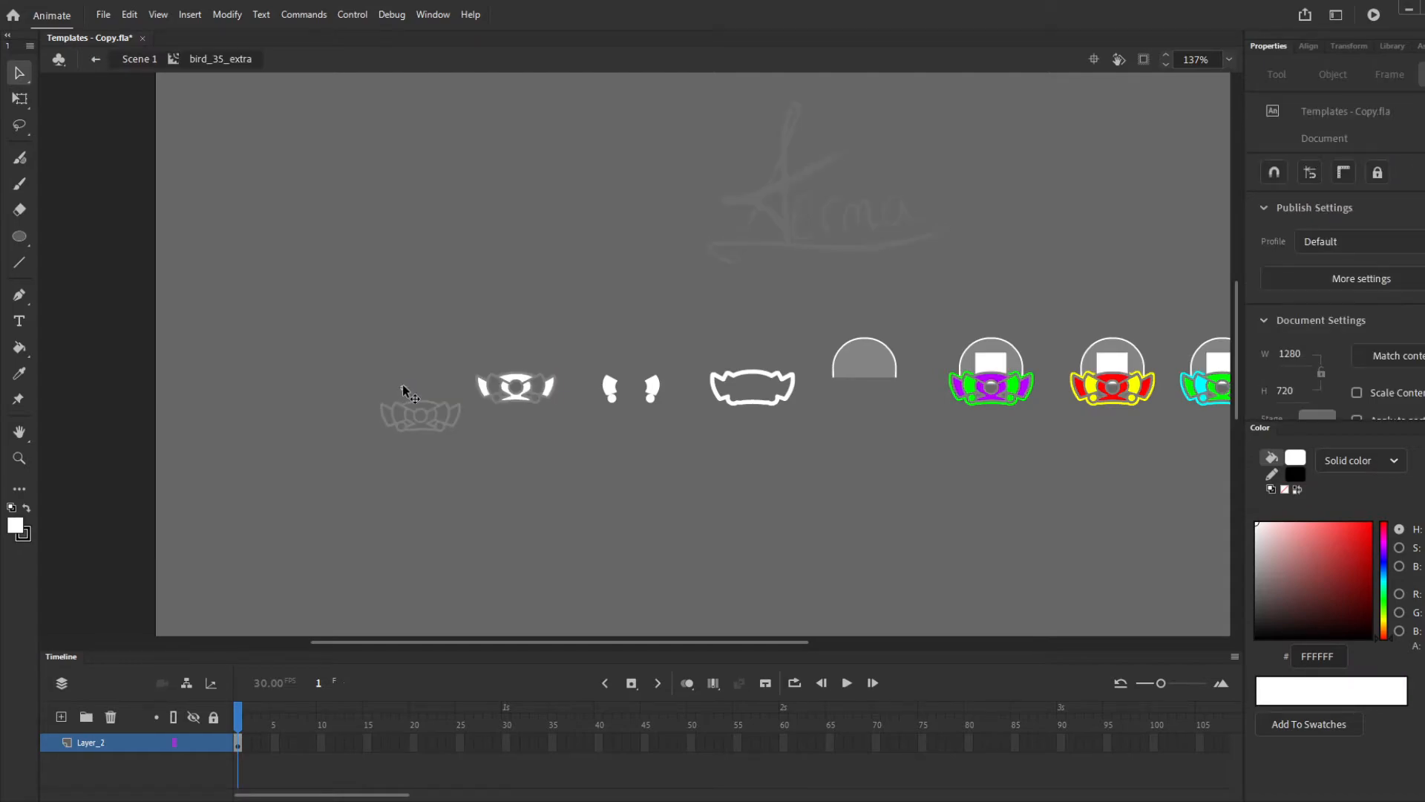
{"action": "left_click", "coordinate": [402, 386]}
{"action": "scroll", "coordinate": [391, 385], "scroll_direction": "up", "scroll_amount": 3}
{"action": "scroll", "coordinate": [394, 385], "scroll_direction": "up", "scroll_amount": 8}
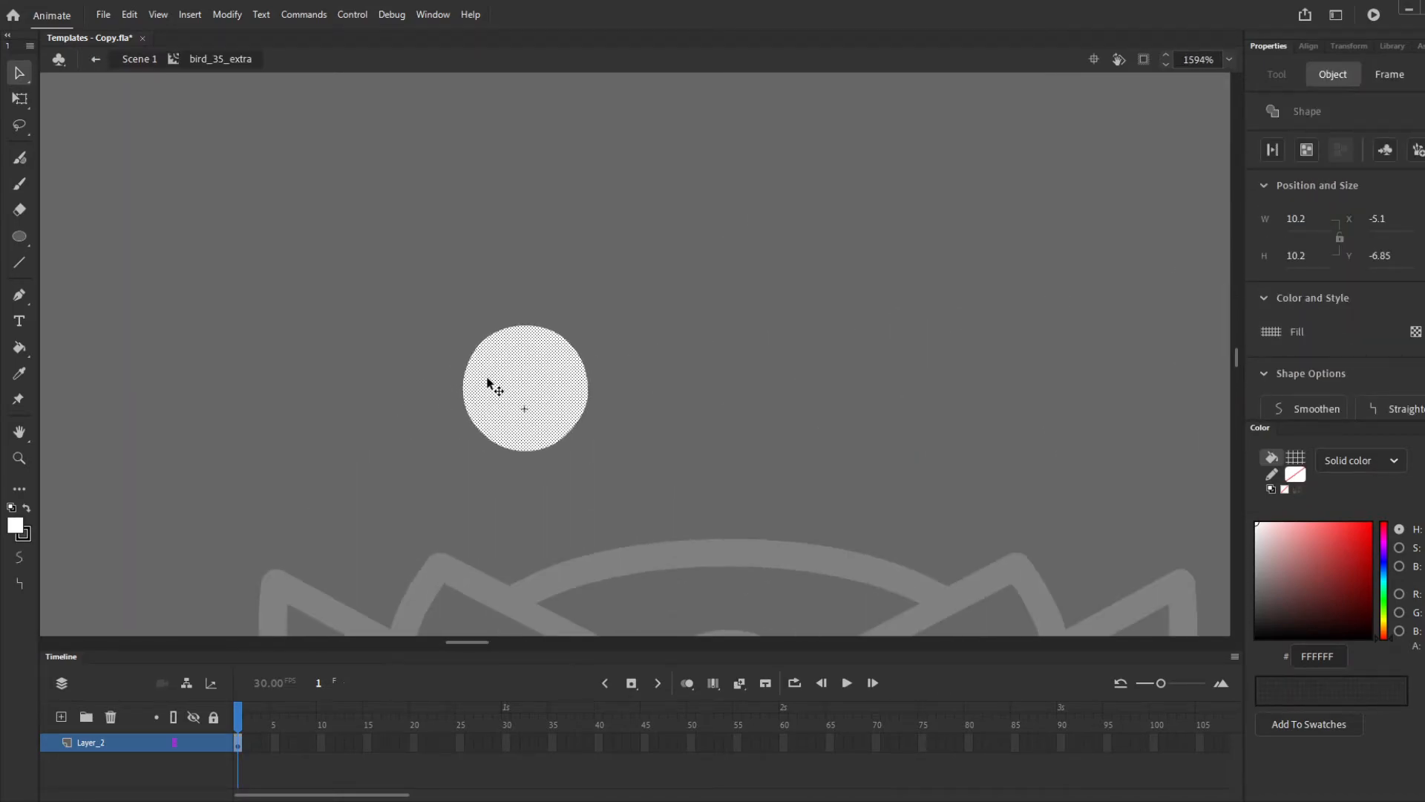
{"action": "key", "text": "ctrl+x"}
{"action": "key", "text": "ctrl+v"}
{"action": "key", "text": "ctrl+alt+2"}
{"action": "key", "text": "ctrl+alt+5"}
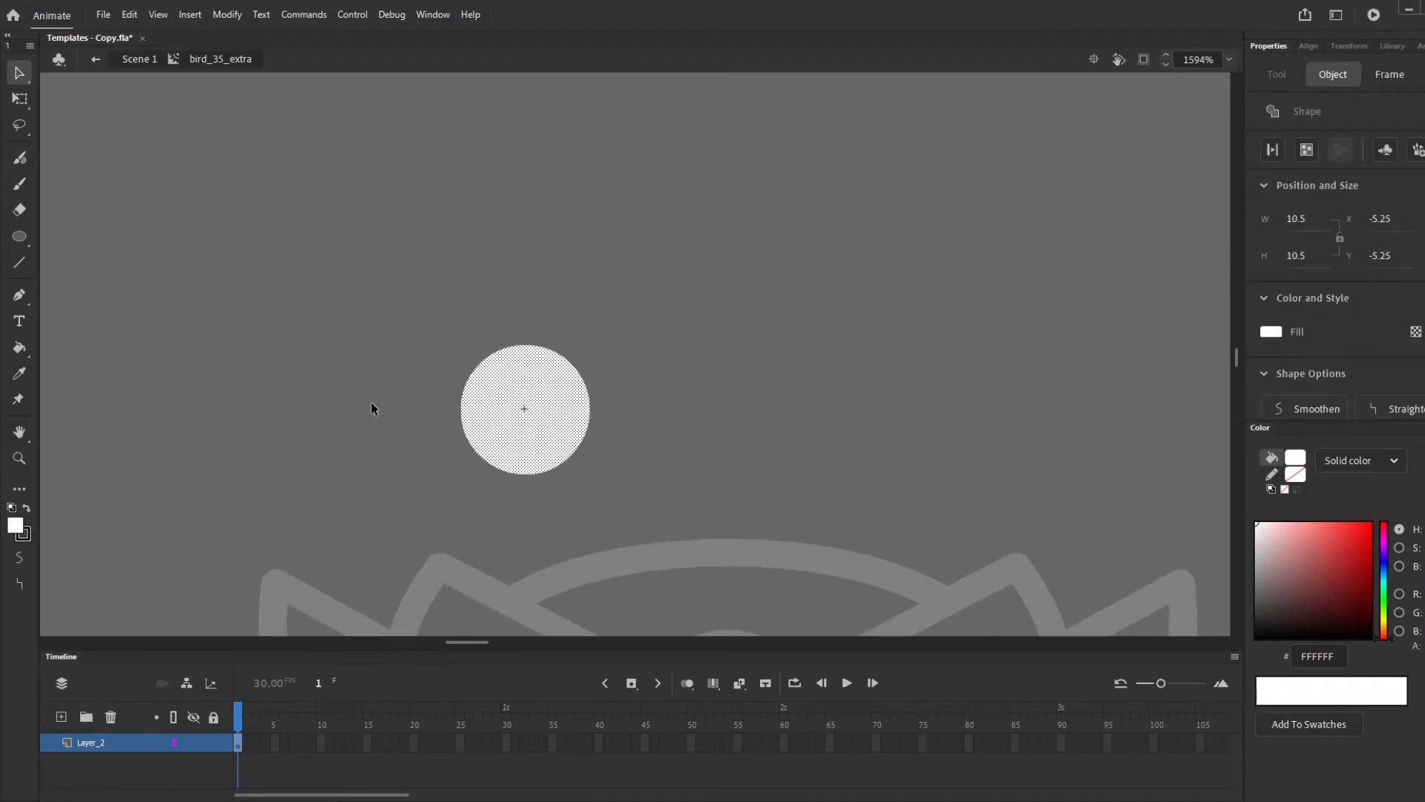
Nudge the white circle up to Y -7.05 to fit the central ring of the colored icons, and return to Scene 1
{"action": "scroll", "coordinate": [371, 408], "scroll_direction": "down", "scroll_amount": 11}
{"action": "scroll", "coordinate": [1063, 396], "scroll_direction": "up", "scroll_amount": 12}
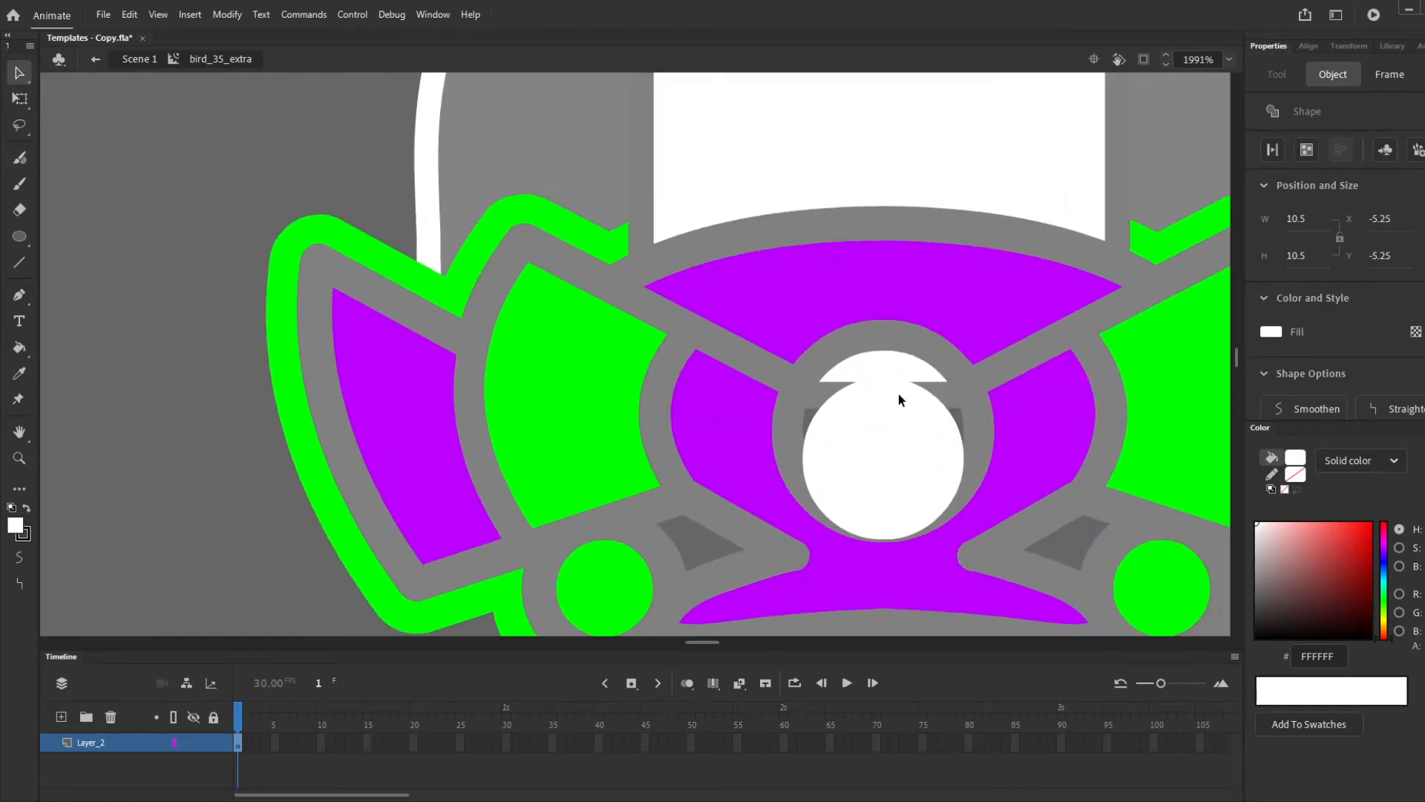
{"action": "key", "text": "Up"}
{"action": "key", "text": "Up"}
{"action": "key", "text": "Up"}
{"action": "key", "text": "Up"}
{"action": "key", "text": "Up"}
{"action": "key", "text": "Up"}
{"action": "key", "text": "Up"}
{"action": "key", "text": "Up"}
{"action": "key", "text": "Up"}
{"action": "key", "text": "Up"}
{"action": "key", "text": "Up"}
{"action": "key", "text": "Up"}
{"action": "key", "text": "Up"}
{"action": "key", "text": "Up"}
{"action": "key", "text": "Up"}
{"action": "key", "text": "Up"}
{"action": "key", "text": "Up"}
{"action": "key", "text": "Up"}
{"action": "key", "text": "Up"}
{"action": "key", "text": "Up"}
{"action": "key", "text": "Up"}
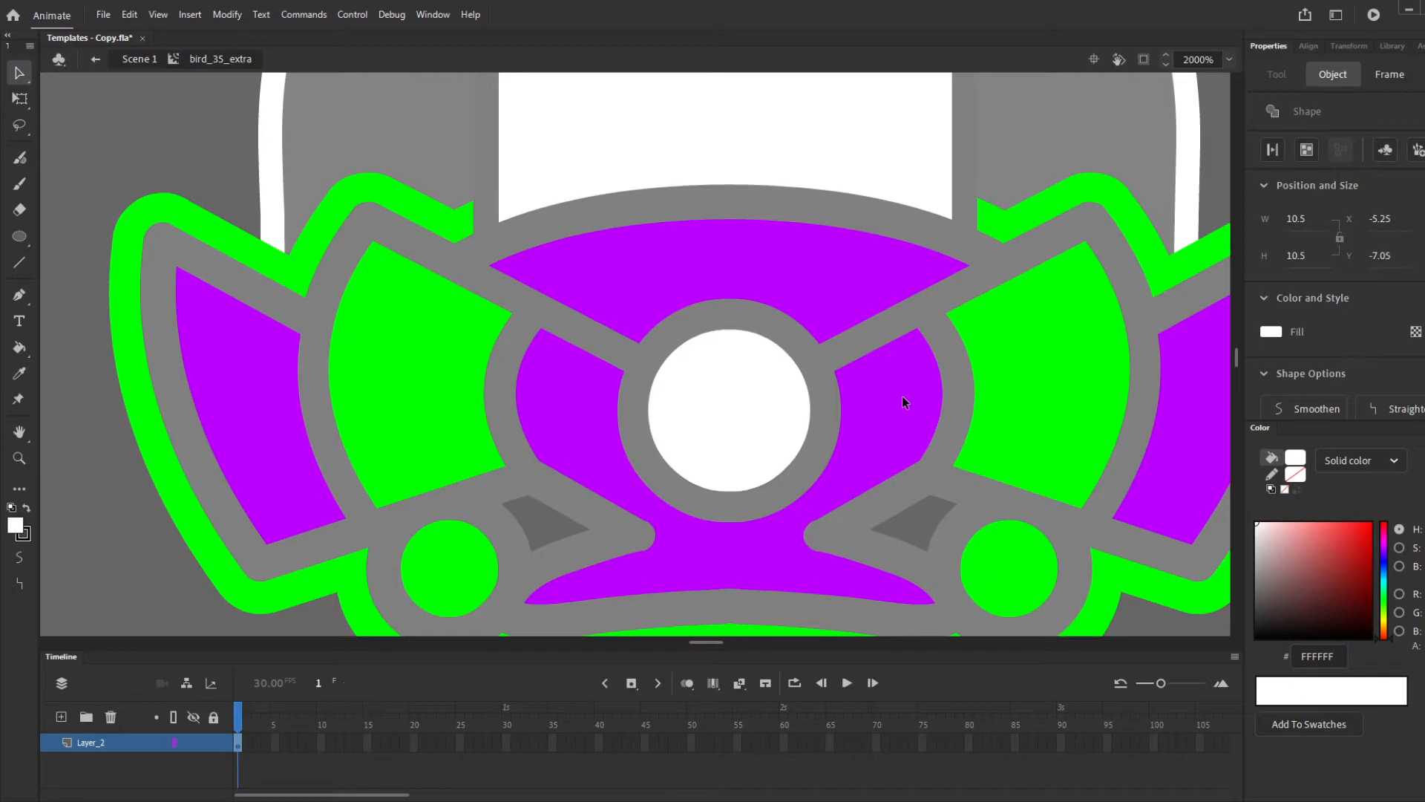
{"action": "scroll", "coordinate": [903, 402], "scroll_direction": "down", "scroll_amount": 7}
{"action": "scroll", "coordinate": [901, 400], "scroll_direction": "down", "scroll_amount": 3}
{"action": "double_click", "coordinate": [875, 506]}
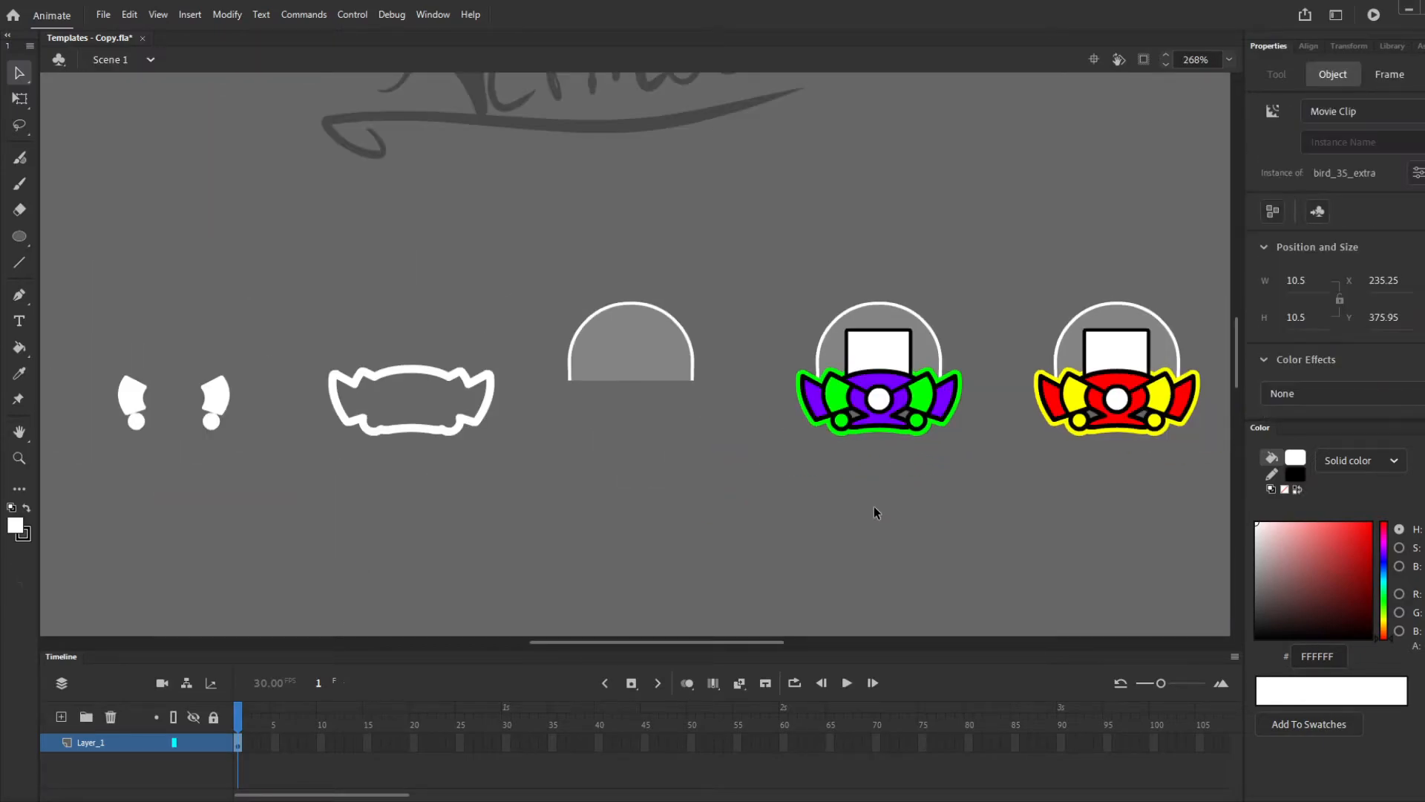
Check the circle in the colored icons, then open the bird_35 symbol and add a new layer above the artwork
{"action": "scroll", "coordinate": [745, 474], "scroll_direction": "down", "scroll_amount": 3}
{"action": "scroll", "coordinate": [1165, 441], "scroll_direction": "up", "scroll_amount": 3}
{"action": "scroll", "coordinate": [1165, 441], "scroll_direction": "up", "scroll_amount": 1}
{"action": "scroll", "coordinate": [1128, 438], "scroll_direction": "down", "scroll_amount": 1}
{"action": "scroll", "coordinate": [1132, 442], "scroll_direction": "down", "scroll_amount": 4}
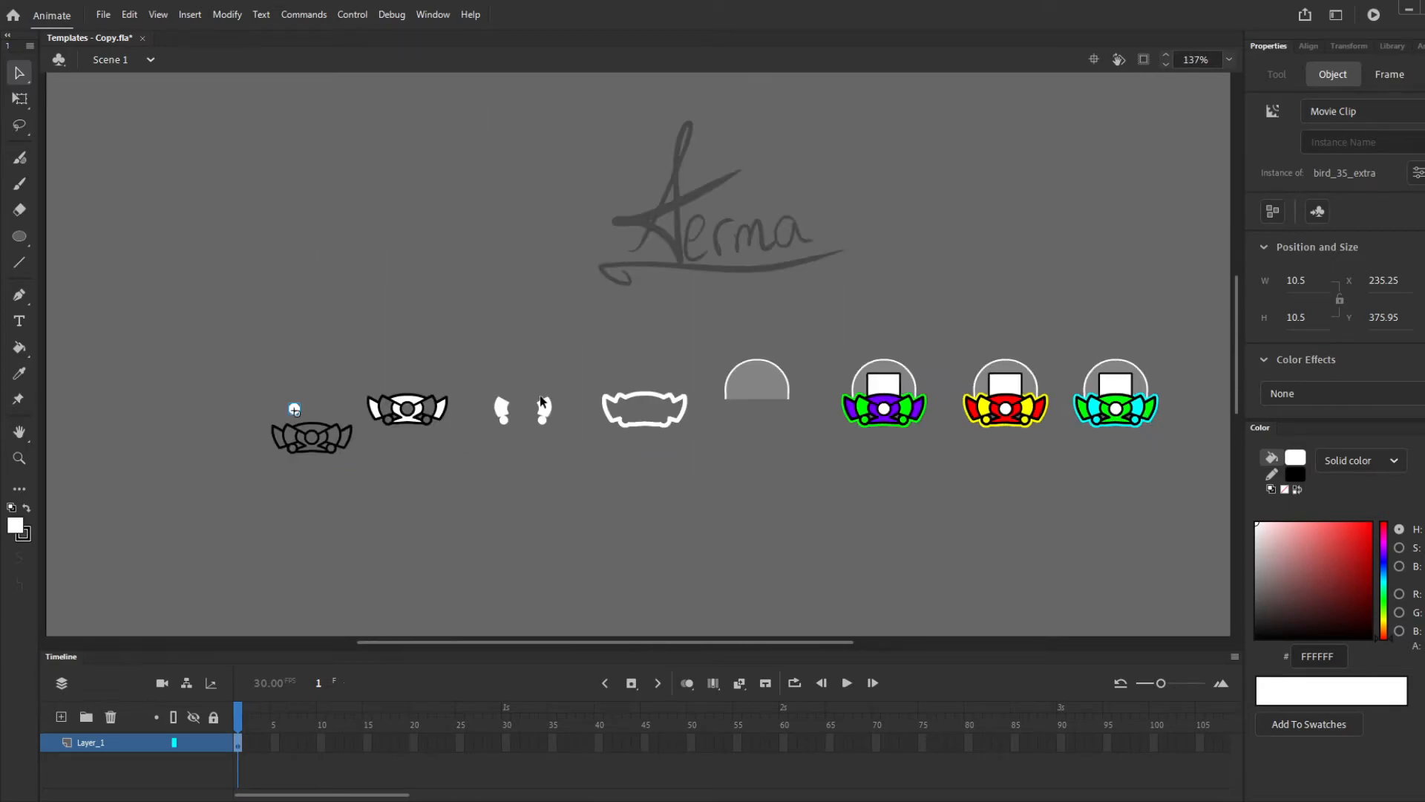
{"action": "scroll", "coordinate": [341, 401], "scroll_direction": "up", "scroll_amount": 4}
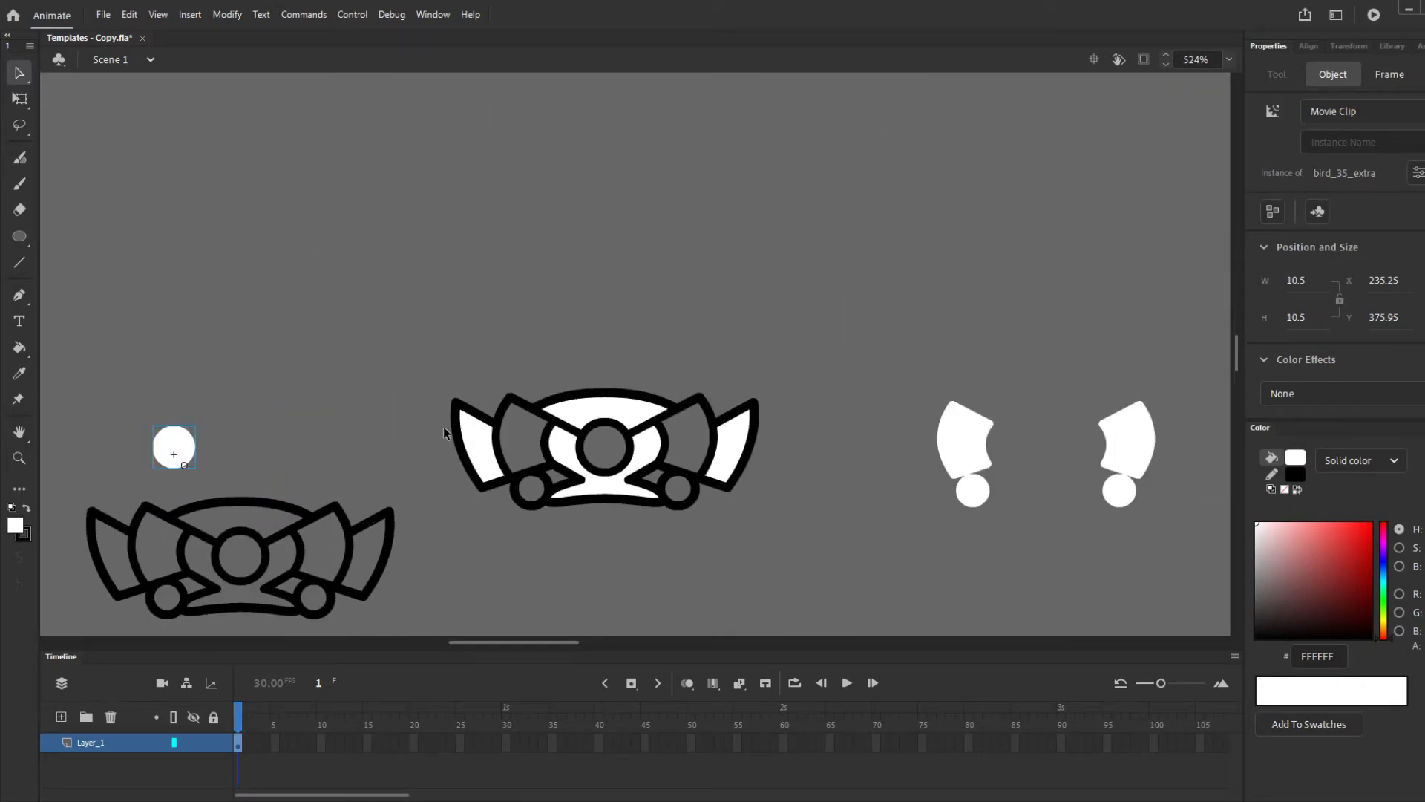
{"action": "scroll", "coordinate": [545, 423], "scroll_direction": "up", "scroll_amount": 3}
{"action": "double_click", "coordinate": [548, 424]}
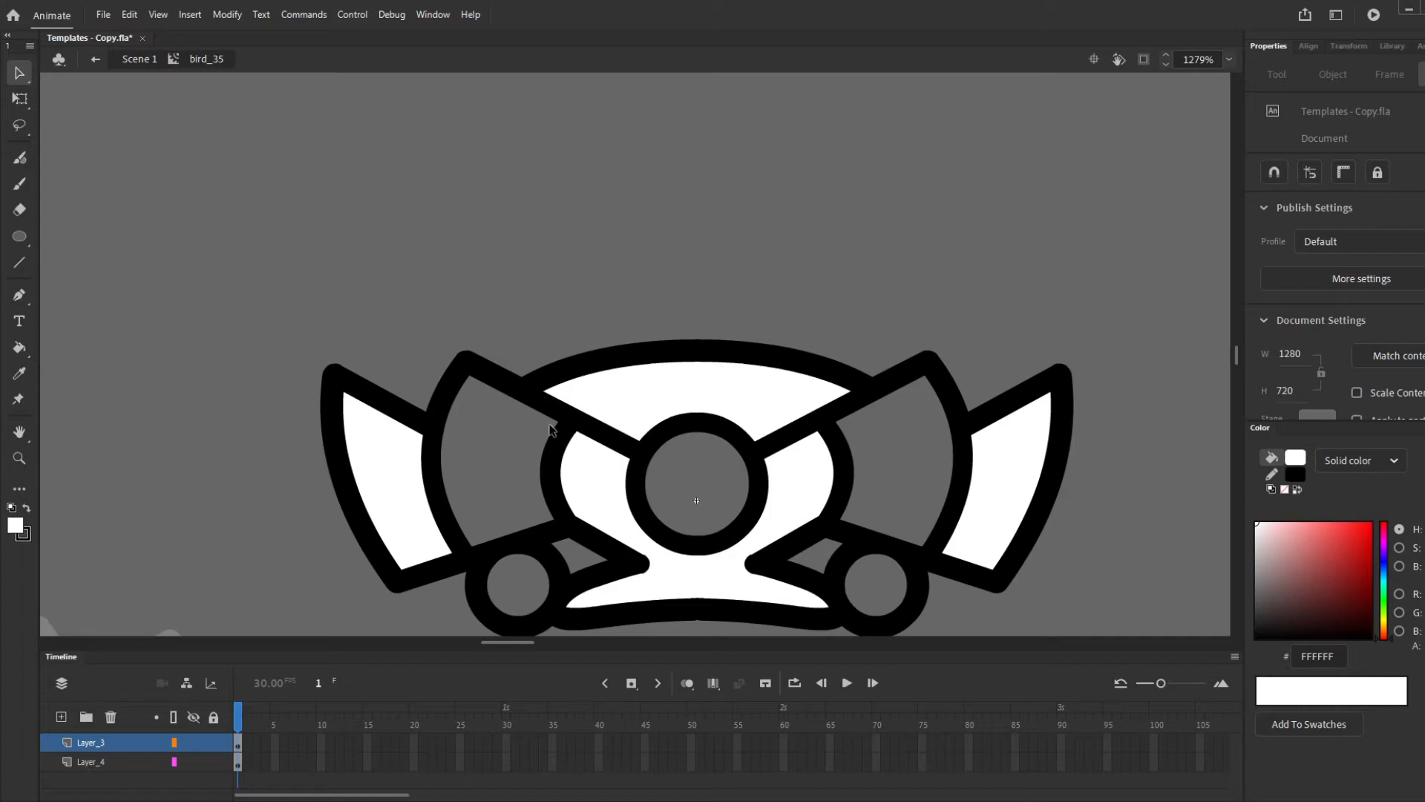
{"action": "scroll", "coordinate": [524, 383], "scroll_direction": "down", "scroll_amount": 2}
{"action": "left_click", "coordinate": [61, 716]}
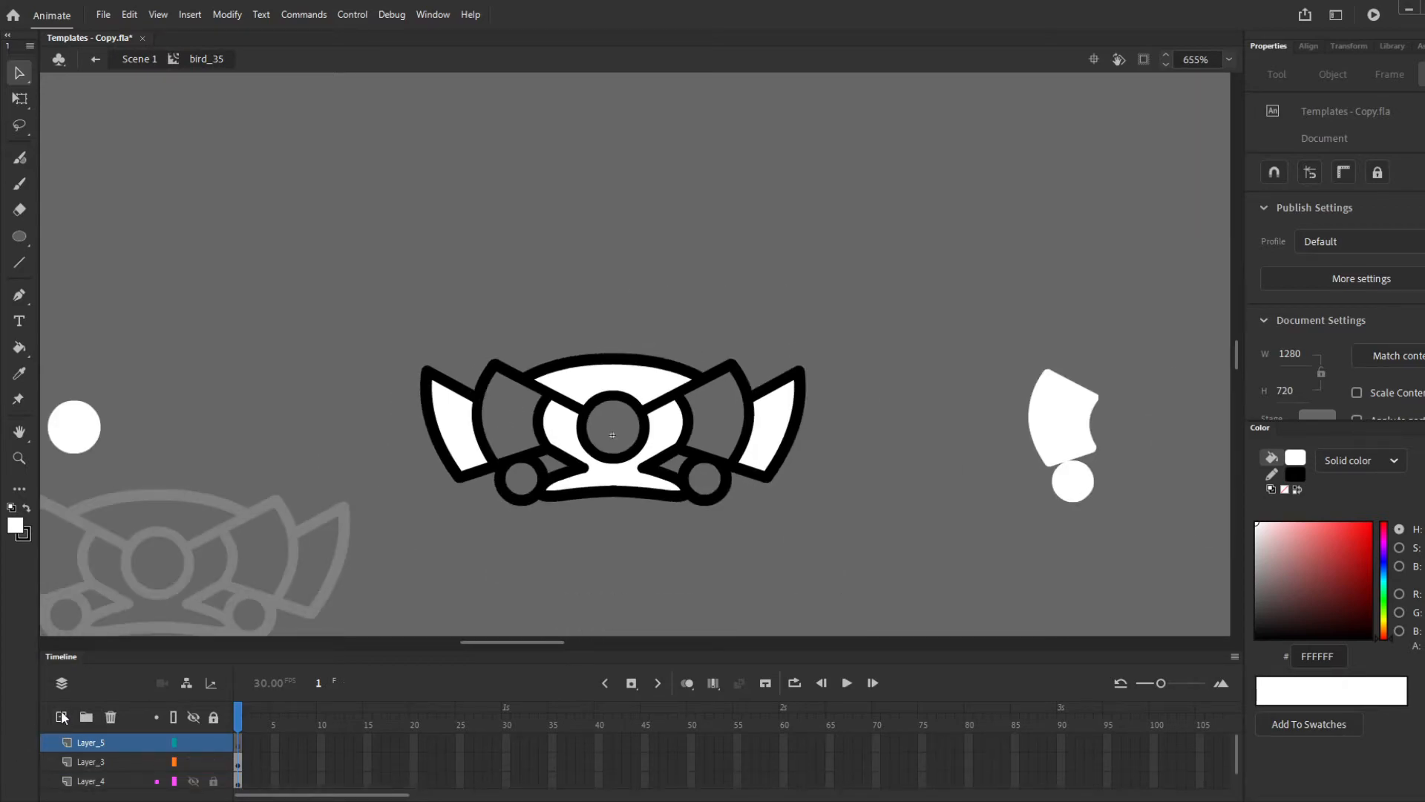
Draw translucent black shading strokes with the Line tool along the upper-left arm edge and over the central circle's upper-left arc
{"action": "key", "text": "n"}
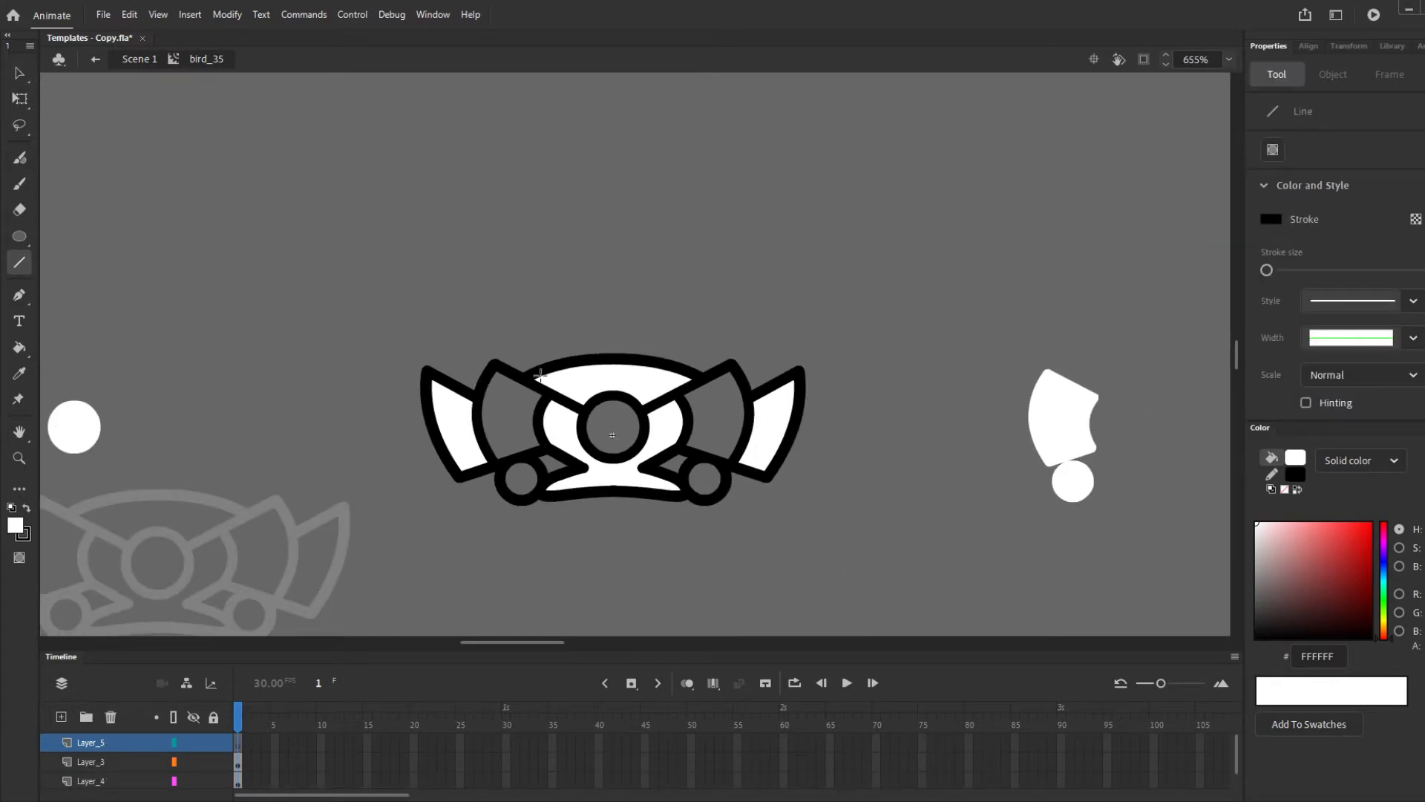
{"action": "scroll", "coordinate": [540, 376], "scroll_direction": "up", "scroll_amount": 2}
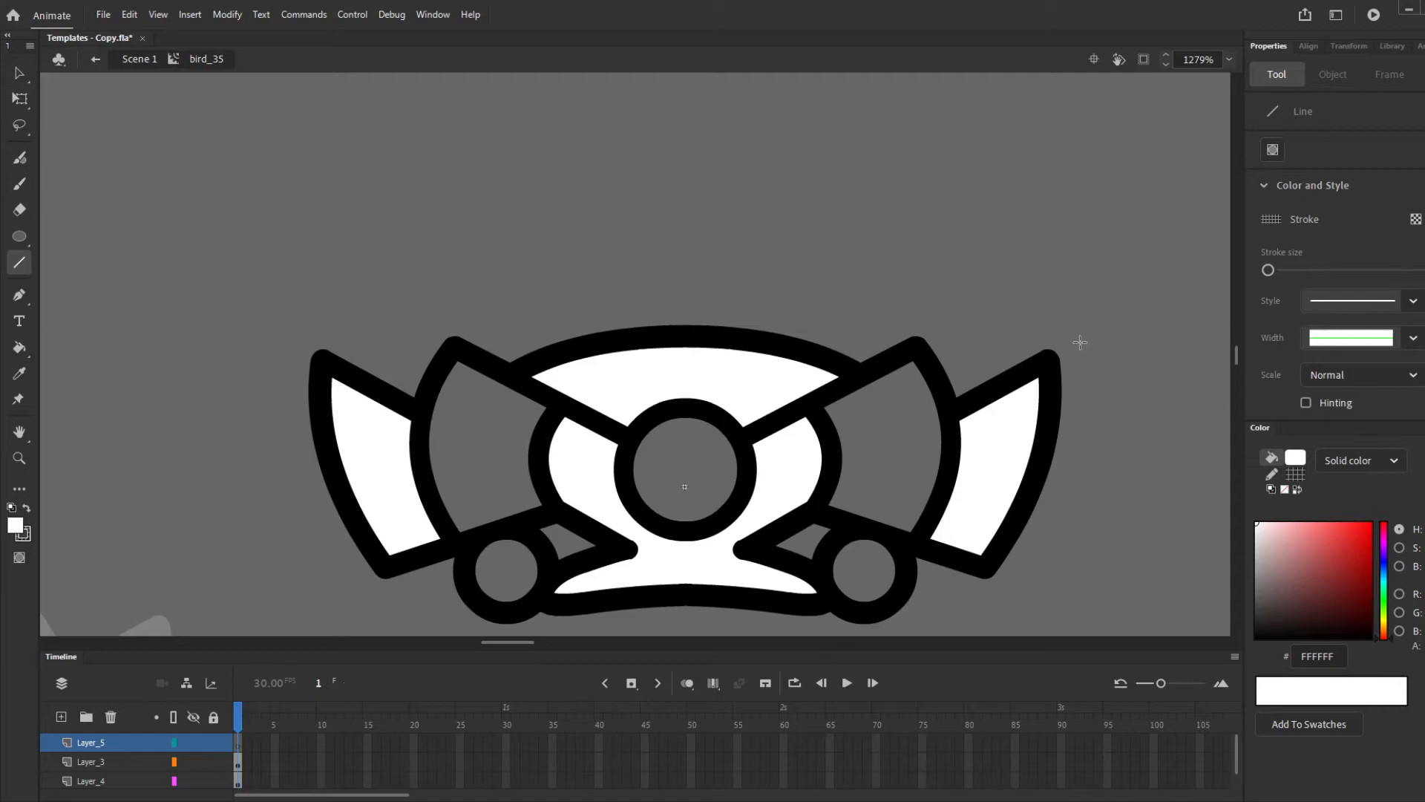
{"action": "scroll", "coordinate": [632, 393], "scroll_direction": "up", "scroll_amount": 2}
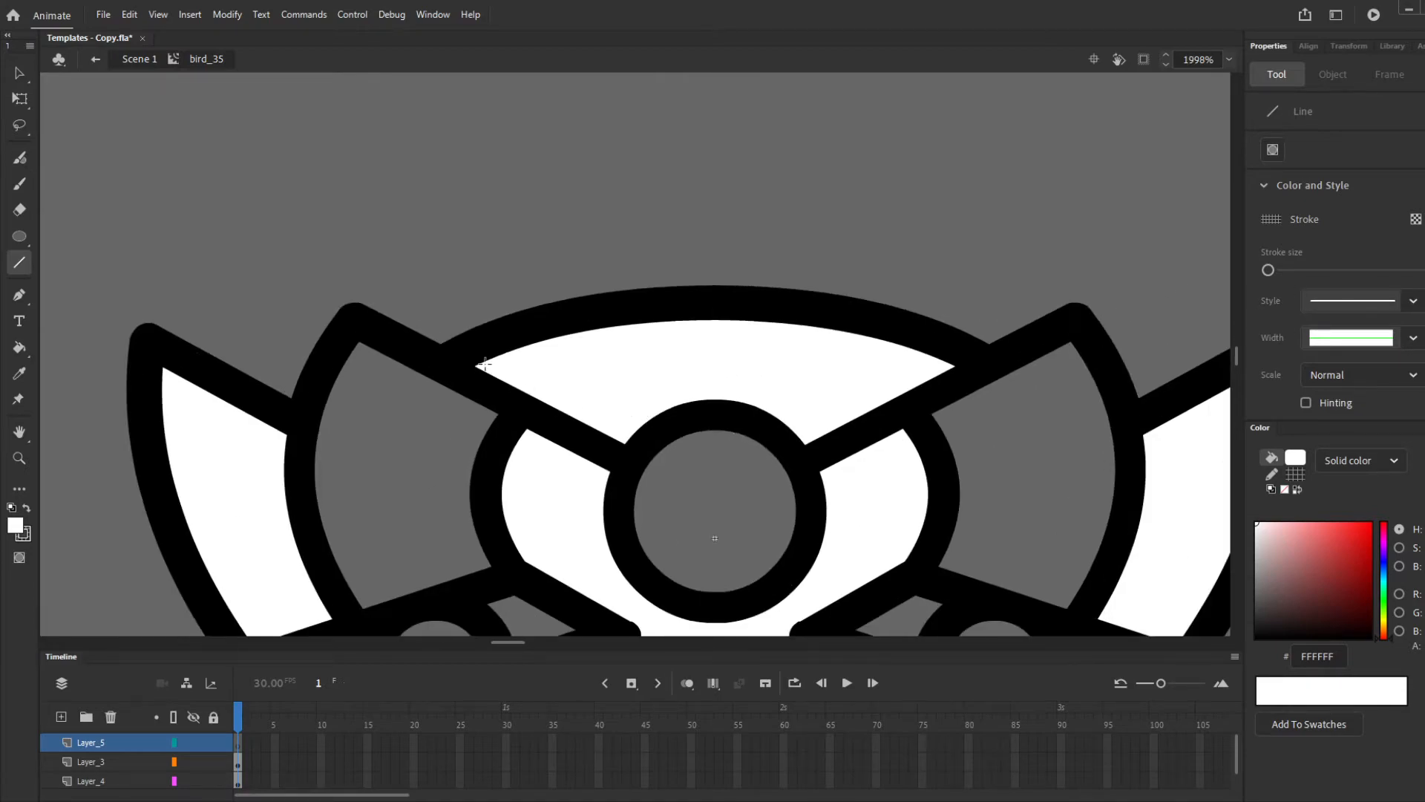
{"action": "mouse_move", "coordinate": [478, 361]}
{"action": "left_mouse_down"}
{"action": "mouse_move", "coordinate": [630, 432]}
{"action": "mouse_move", "coordinate": [853, 438]}
{"action": "mouse_move", "coordinate": [708, 441]}
{"action": "mouse_move", "coordinate": [702, 395]}
{"action": "mouse_move", "coordinate": [720, 385]}
{"action": "mouse_move", "coordinate": [713, 401]}
{"action": "mouse_move", "coordinate": [668, 394]}
{"action": "mouse_move", "coordinate": [720, 403]}
{"action": "left_mouse_up"}
Duplicate the two shading strokes, flip the copy horizontally, and align it at X 0.3 along the matching right-side edges
{"action": "key", "text": "v"}
{"action": "left_click", "coordinate": [692, 400]}
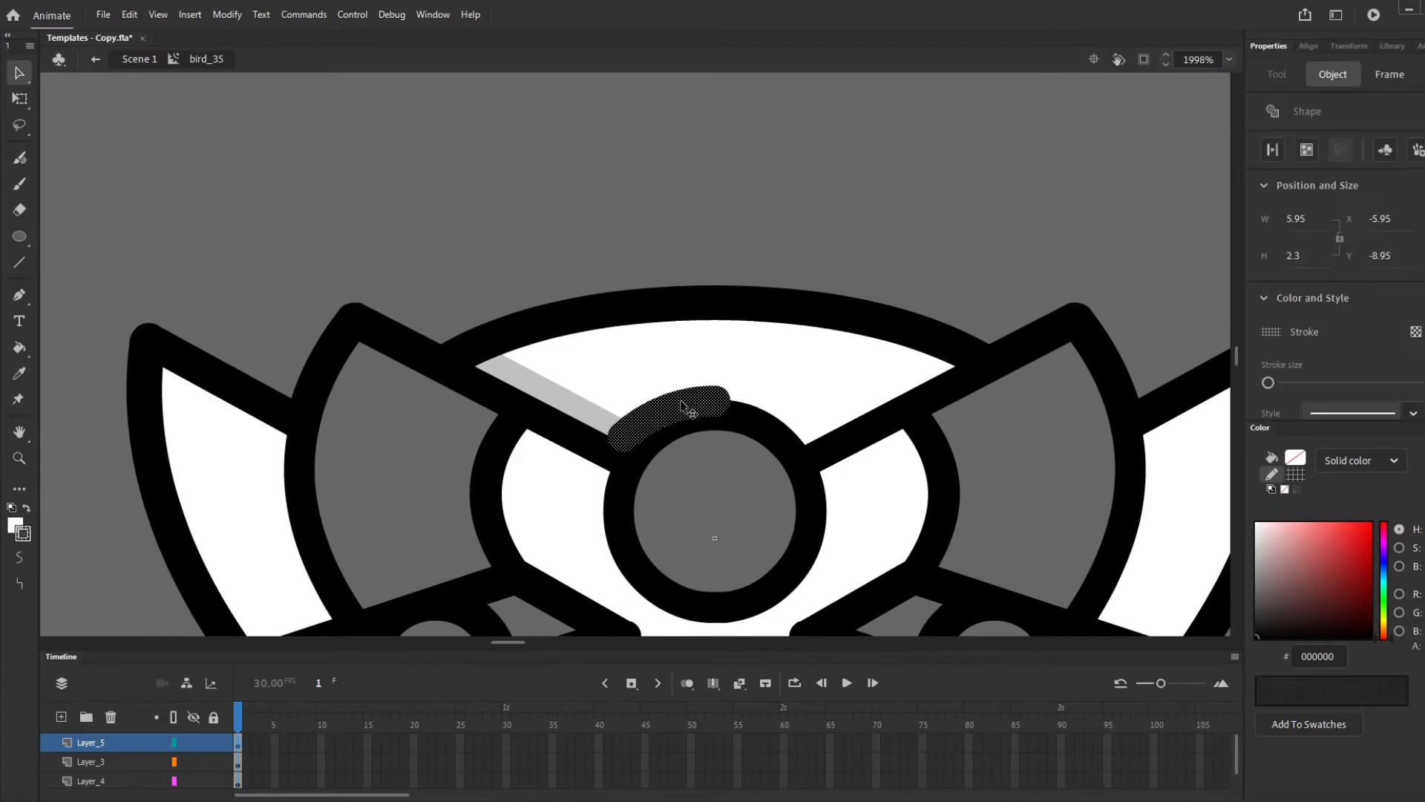
{"action": "left_click", "coordinate": [592, 411], "text": "shift"}
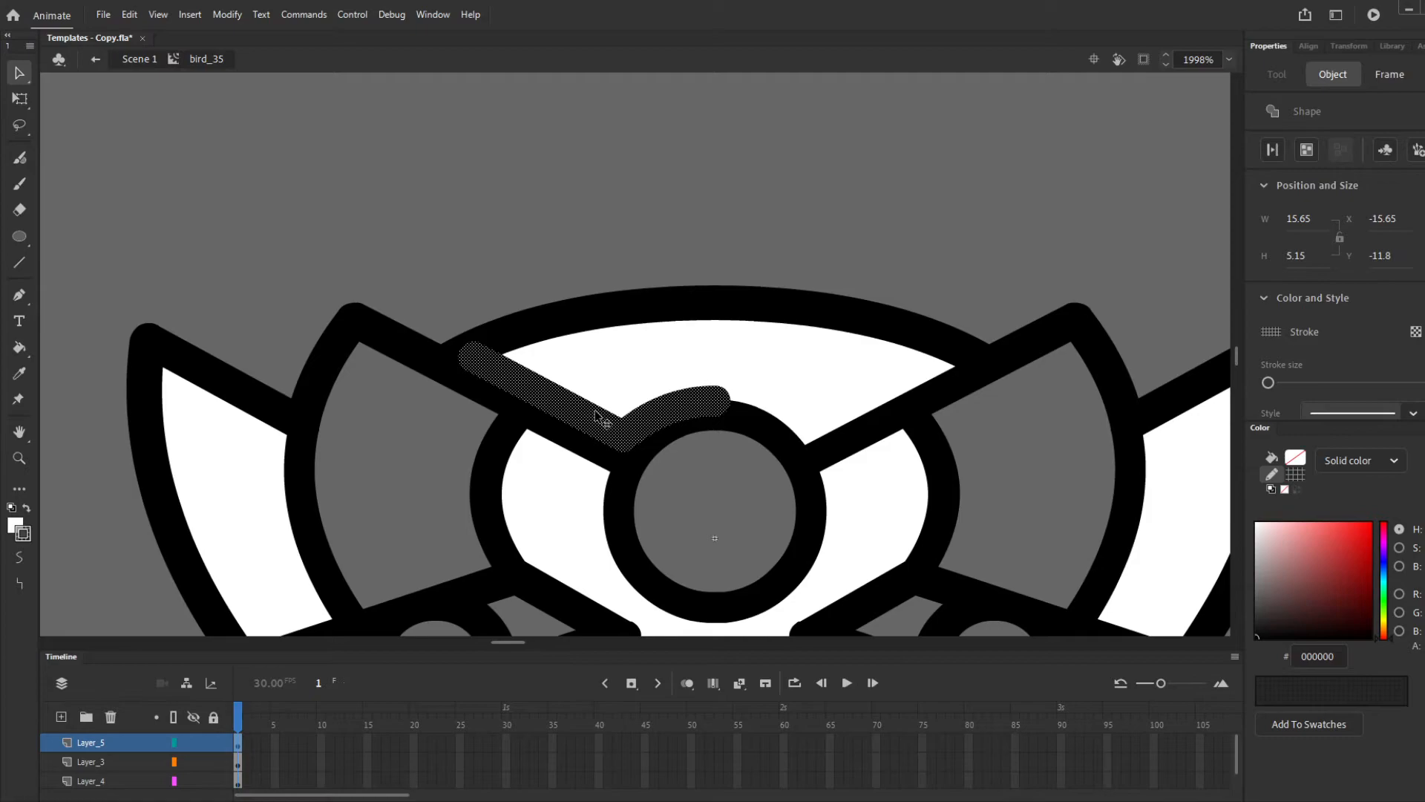
{"action": "key", "text": "Right"}
{"action": "key", "text": "Right"}
{"action": "key", "text": "Right"}
{"action": "key", "text": "Right"}
{"action": "key", "text": "Right"}
{"action": "key", "text": "Right"}
{"action": "key", "text": "Right"}
{"action": "key", "text": "Right"}
{"action": "key", "text": "Right"}
{"action": "key", "text": "Right"}
{"action": "key", "text": "Right"}
{"action": "key", "text": "Right"}
{"action": "key", "text": "Right"}
{"action": "key", "text": "Right"}
{"action": "key", "text": "Right"}
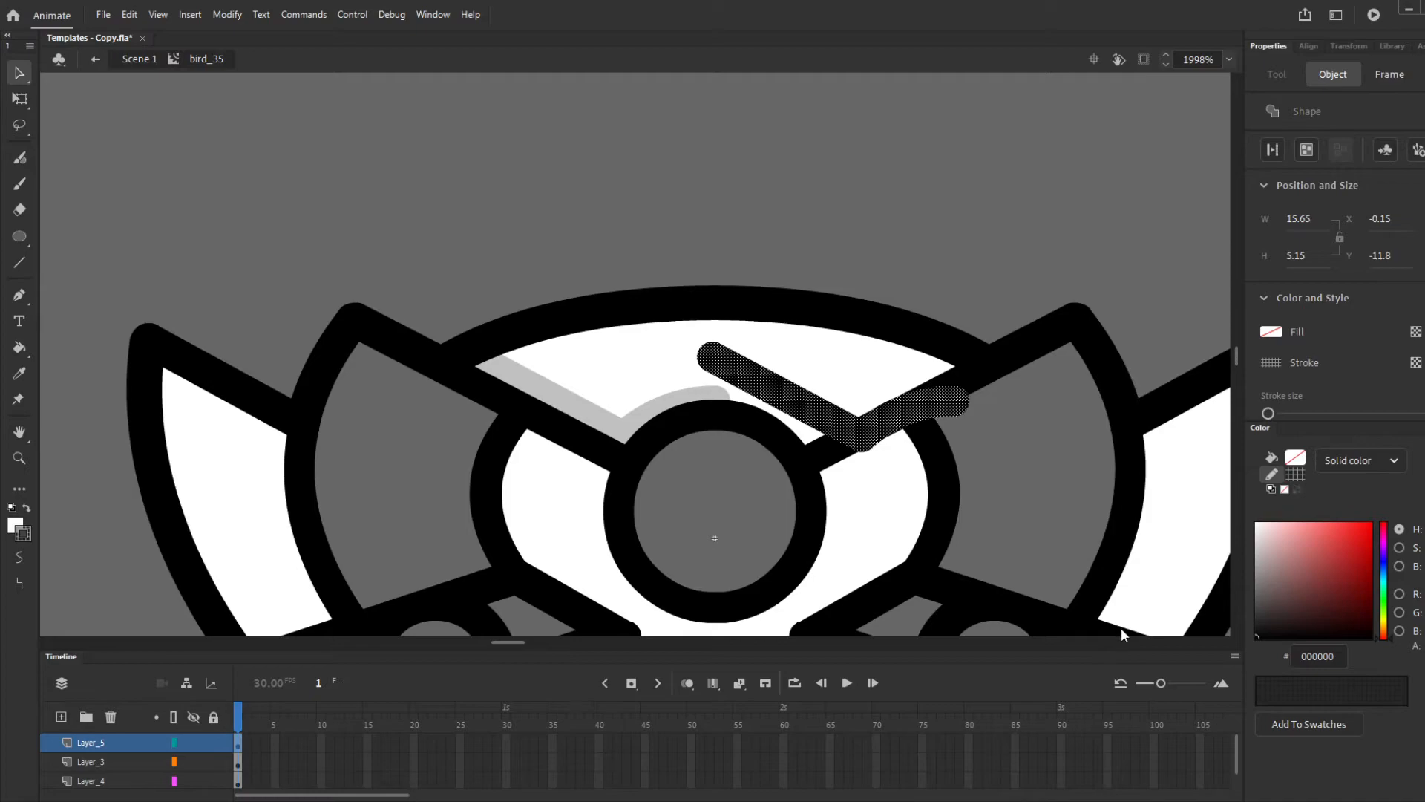
{"action": "key", "text": "Right"}
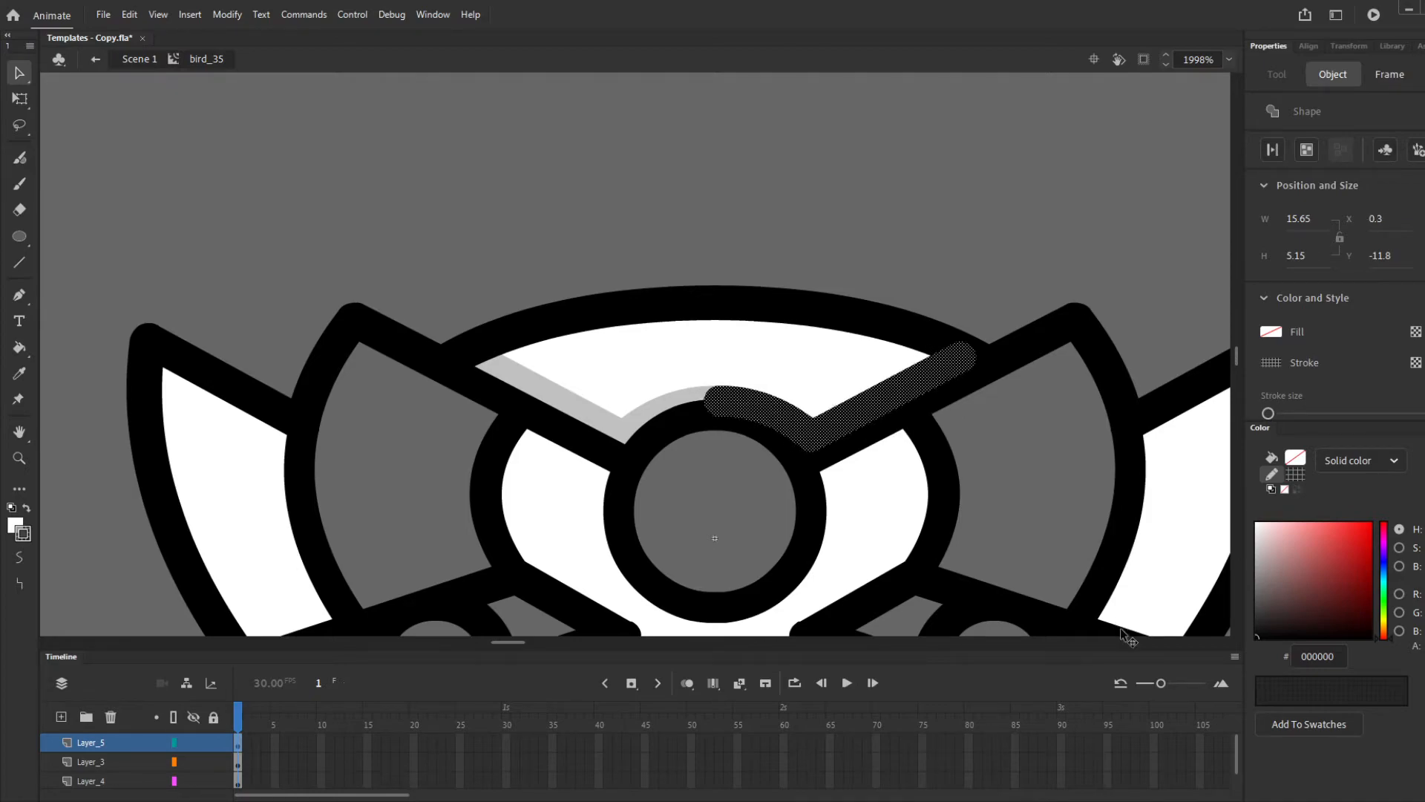
{"action": "left_click", "coordinate": [1036, 237]}
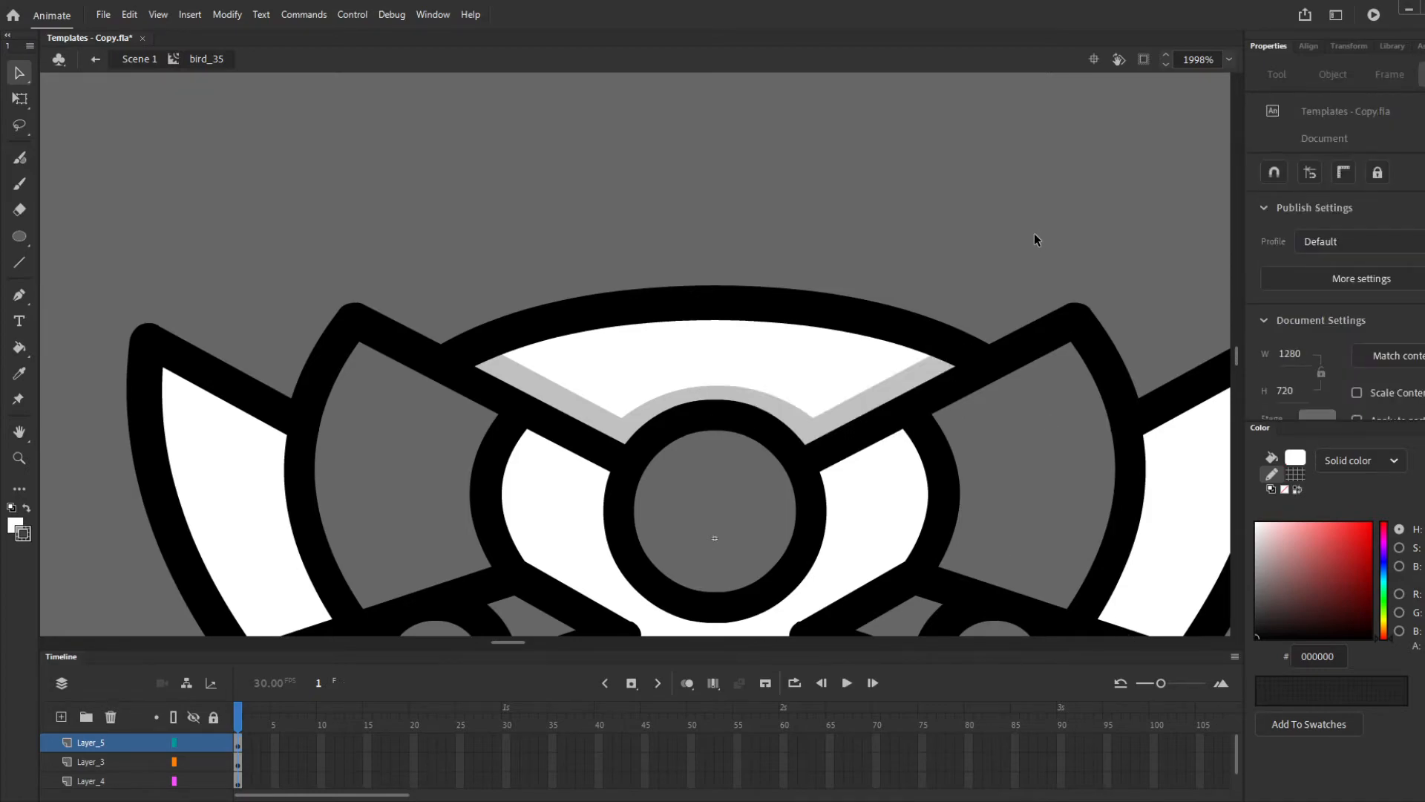
Group the two right-side shading strokes together, and group the matching left-side pair as a separate group
{"action": "left_click", "coordinate": [809, 421]}
{"action": "left_click", "coordinate": [820, 424], "text": "shift"}
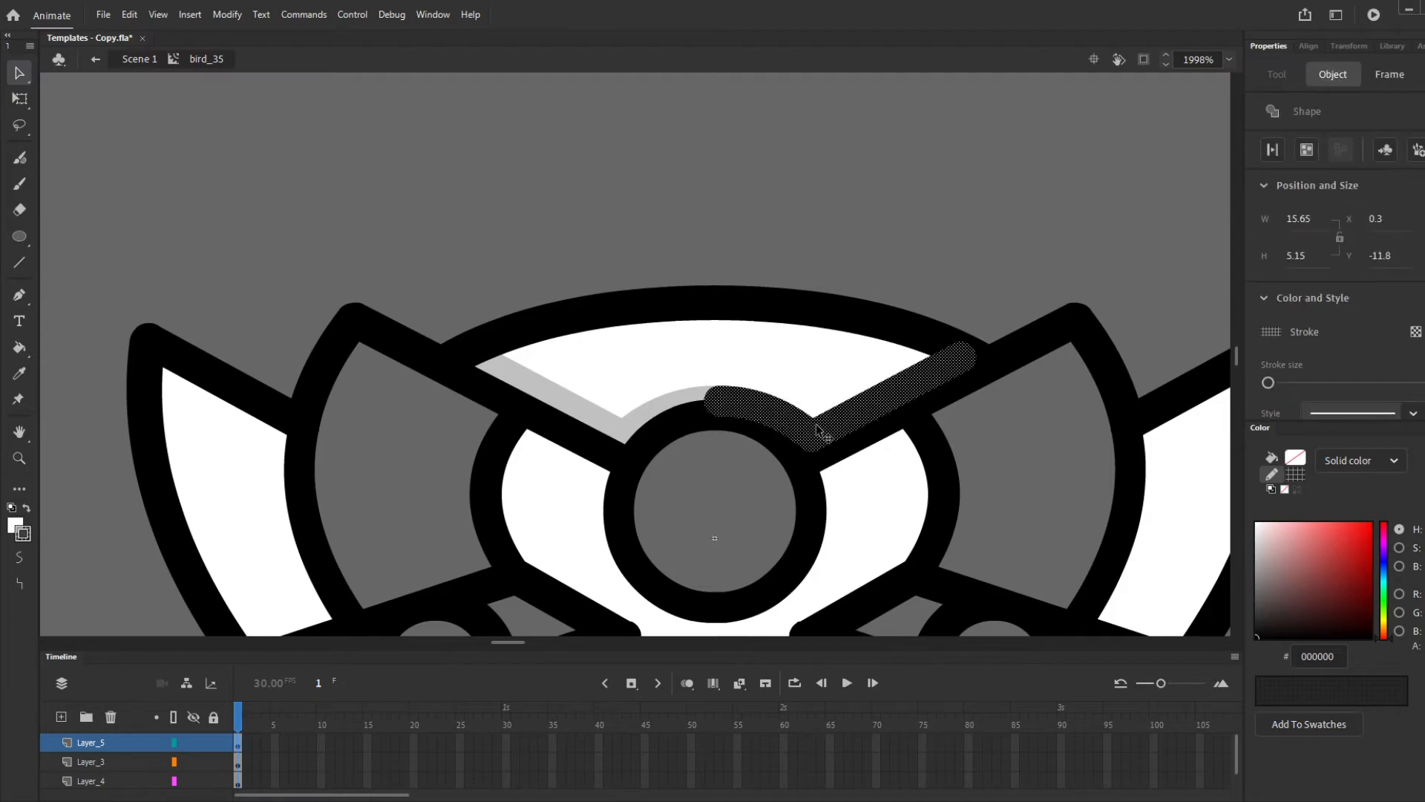
{"action": "left_click", "coordinate": [622, 421], "text": "shift"}
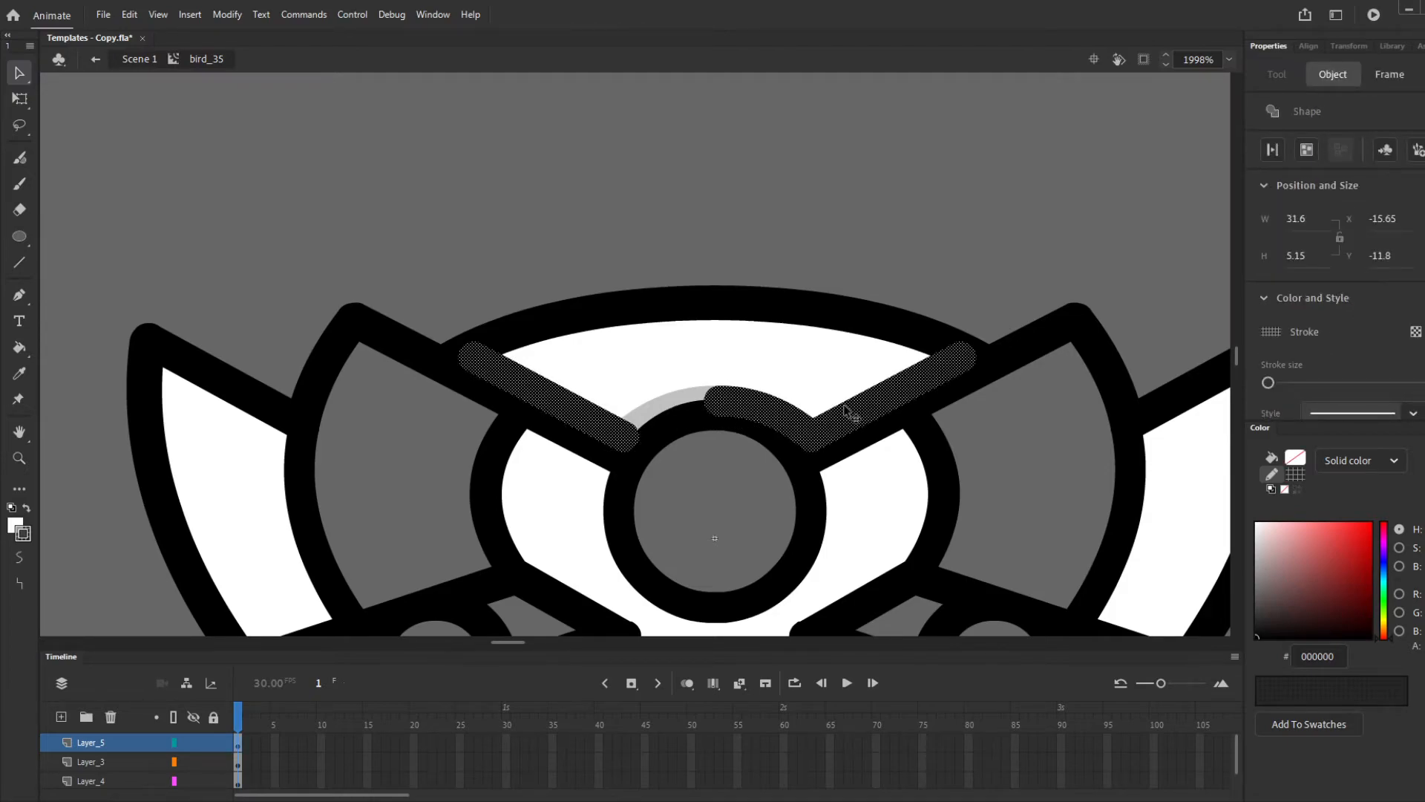
{"action": "left_click", "coordinate": [868, 340]}
{"action": "double_click", "coordinate": [852, 423]}
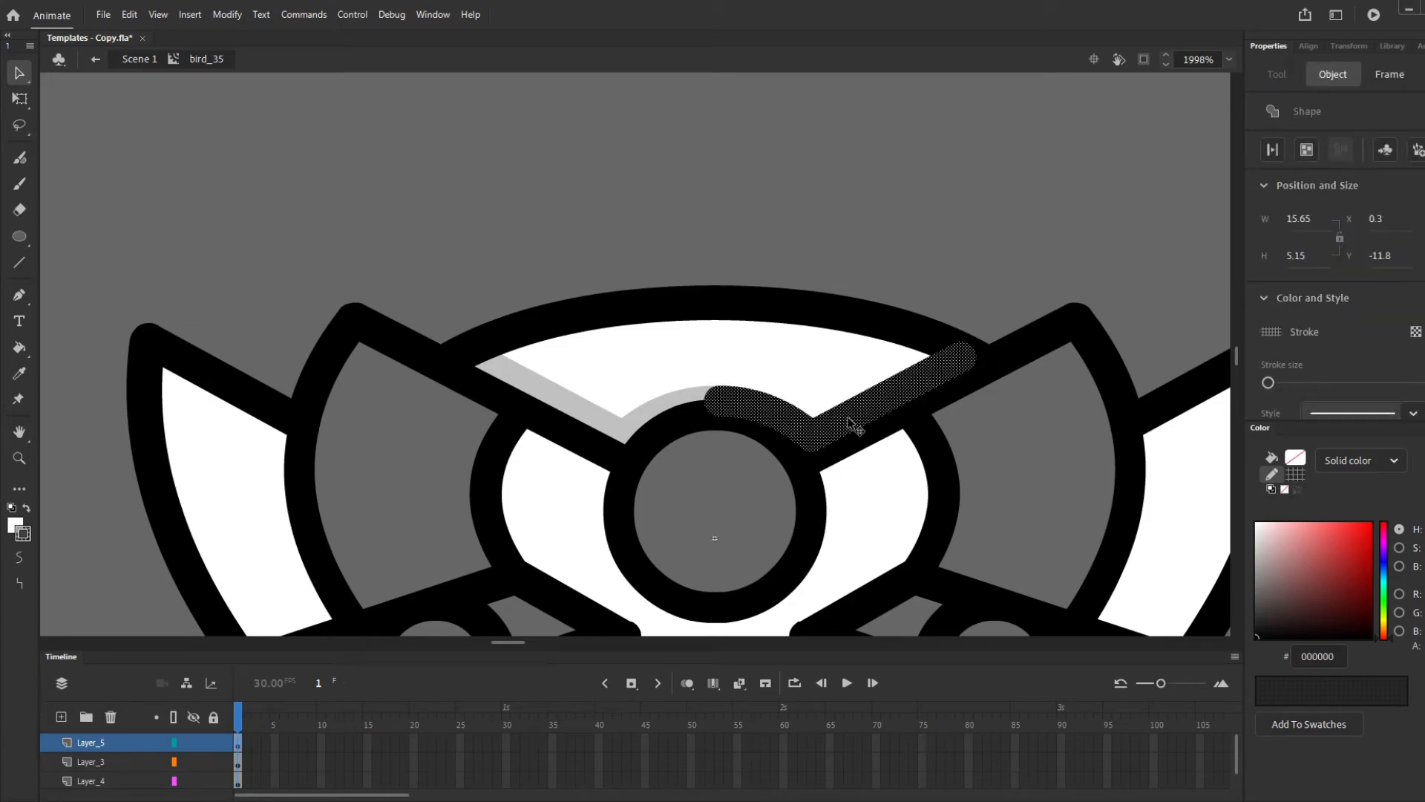
{"action": "key", "text": "ctrl+g"}
{"action": "double_click", "coordinate": [640, 423]}
{"action": "key", "text": "ctrl+g"}
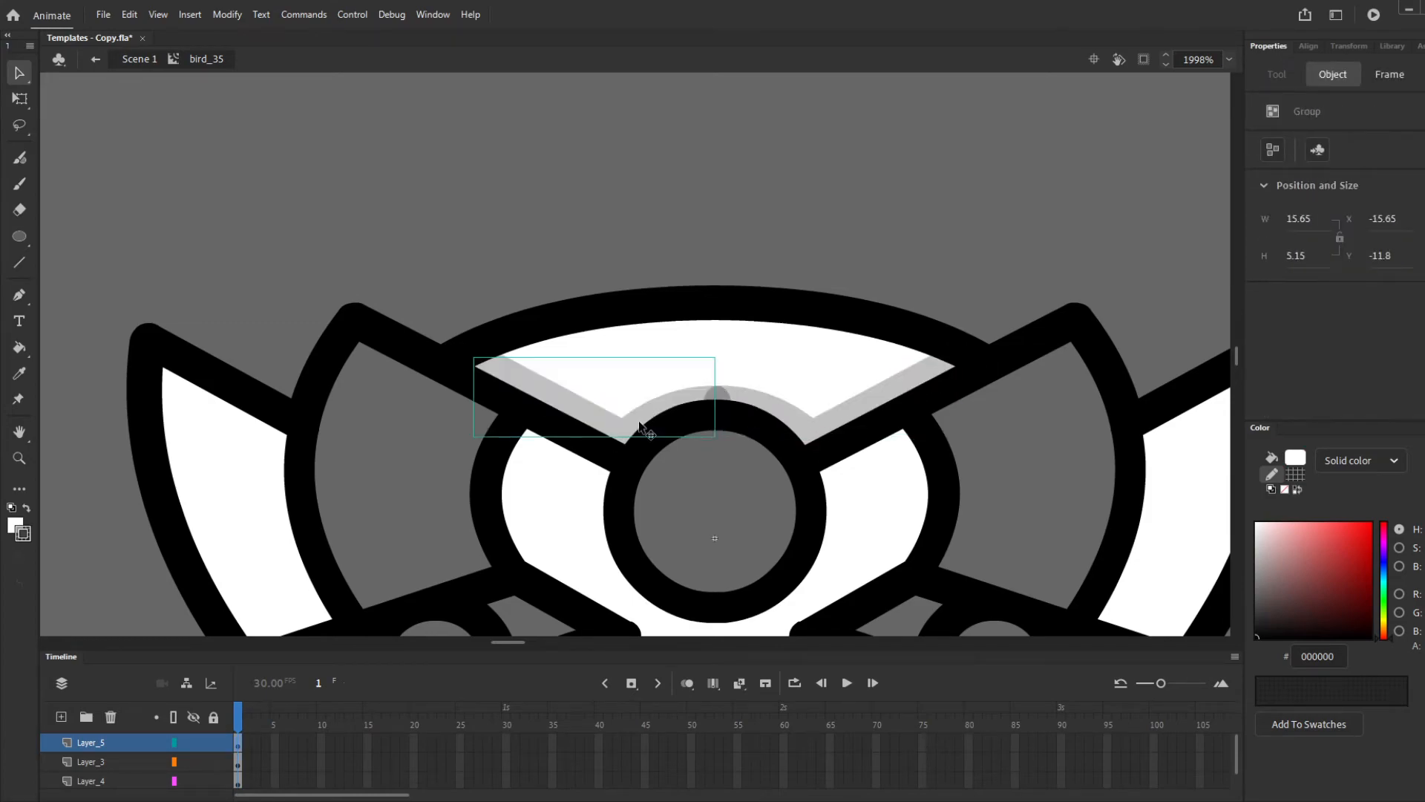
Distribute the two shading groups horizontally about the stage centre and break both groups apart again
{"action": "left_click", "coordinate": [803, 420], "text": "shift"}
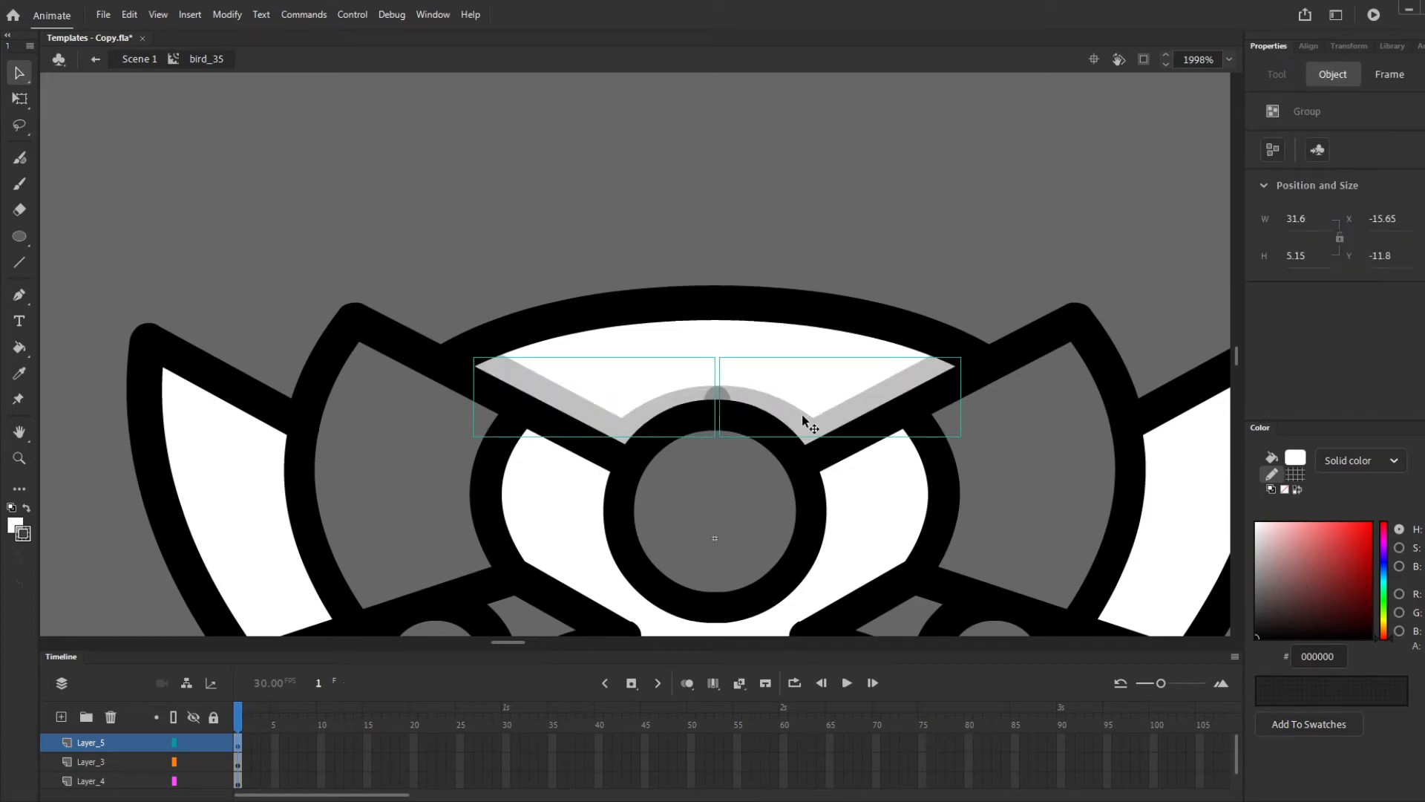
{"action": "left_click", "coordinate": [1308, 47]}
{"action": "left_click", "coordinate": [1367, 118]}
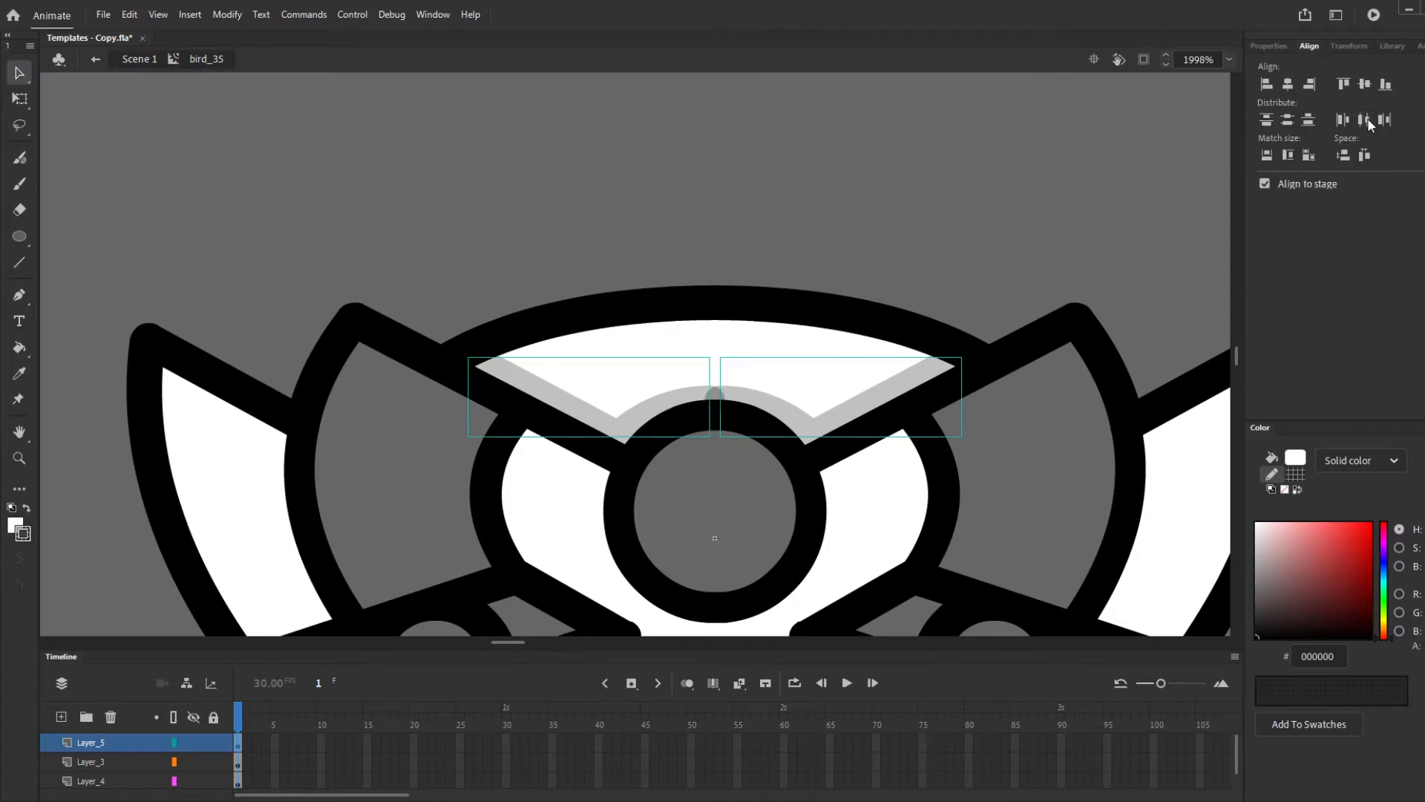
{"action": "left_click", "coordinate": [861, 198]}
{"action": "left_click", "coordinate": [659, 409]}
{"action": "key", "text": "ctrl+b"}
{"action": "left_click", "coordinate": [787, 407]}
{"action": "key", "text": "ctrl+b"}
{"action": "left_click", "coordinate": [892, 148]}
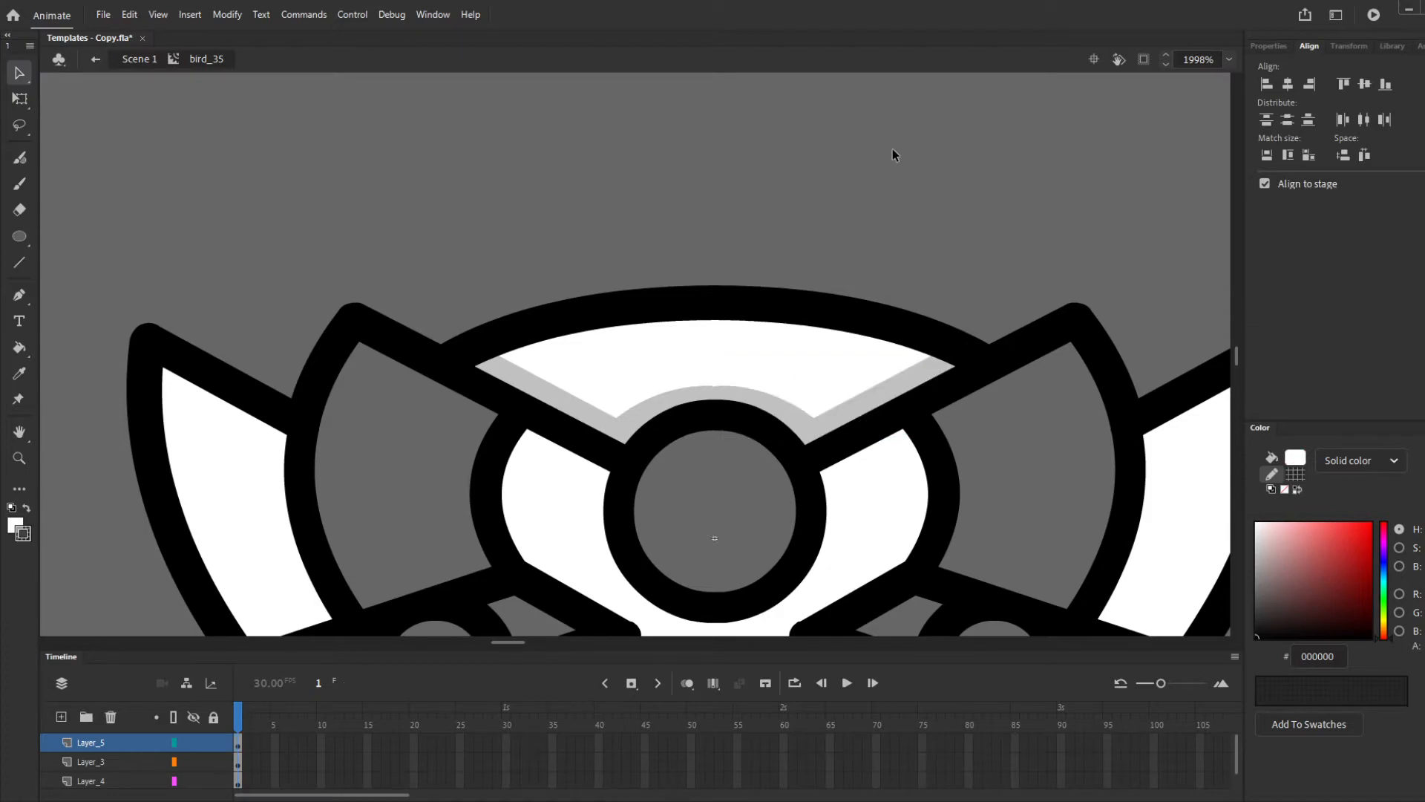
Inspect the join where the left and right shading arcs meet above the central circle
{"action": "scroll", "coordinate": [737, 379], "scroll_direction": "up", "scroll_amount": 2}
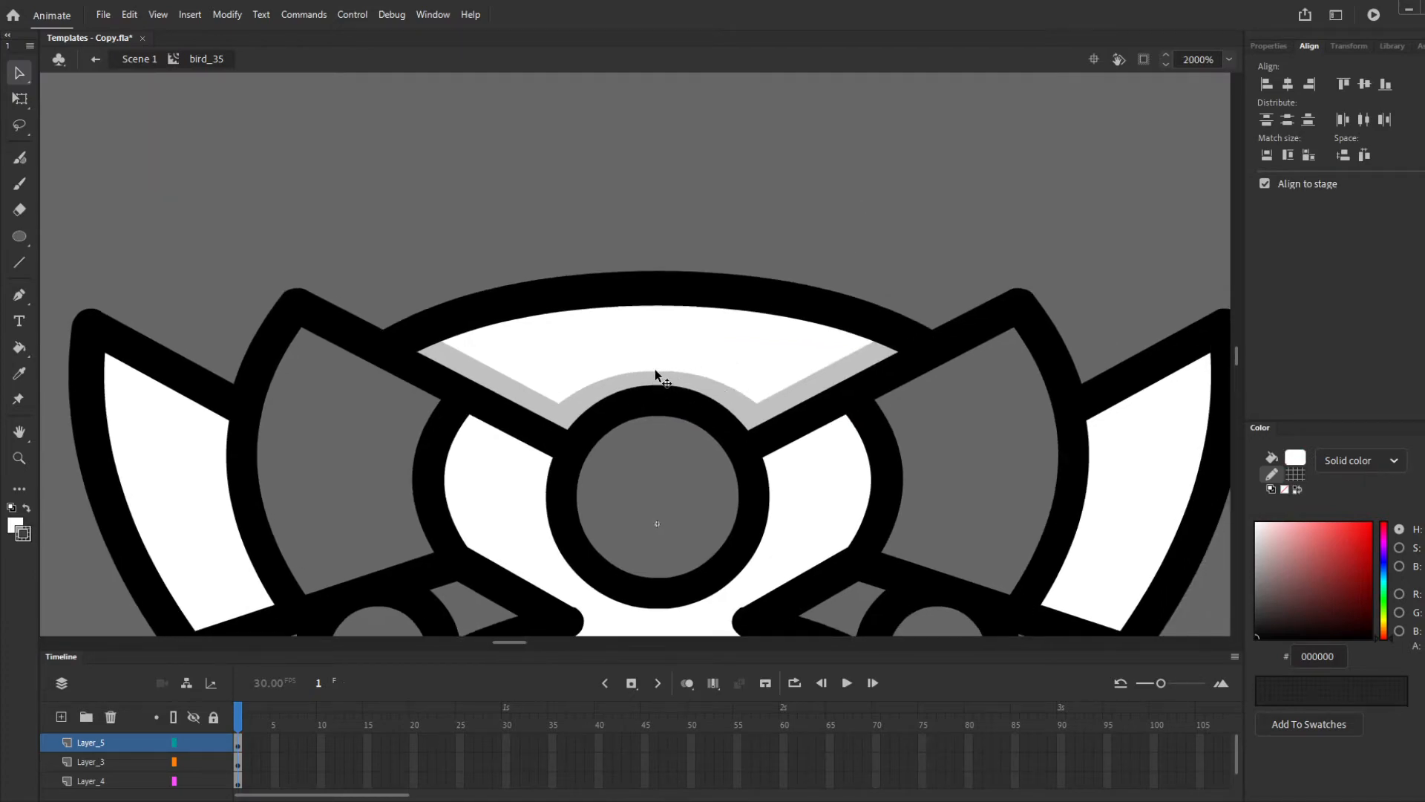
{"action": "key", "text": "b"}
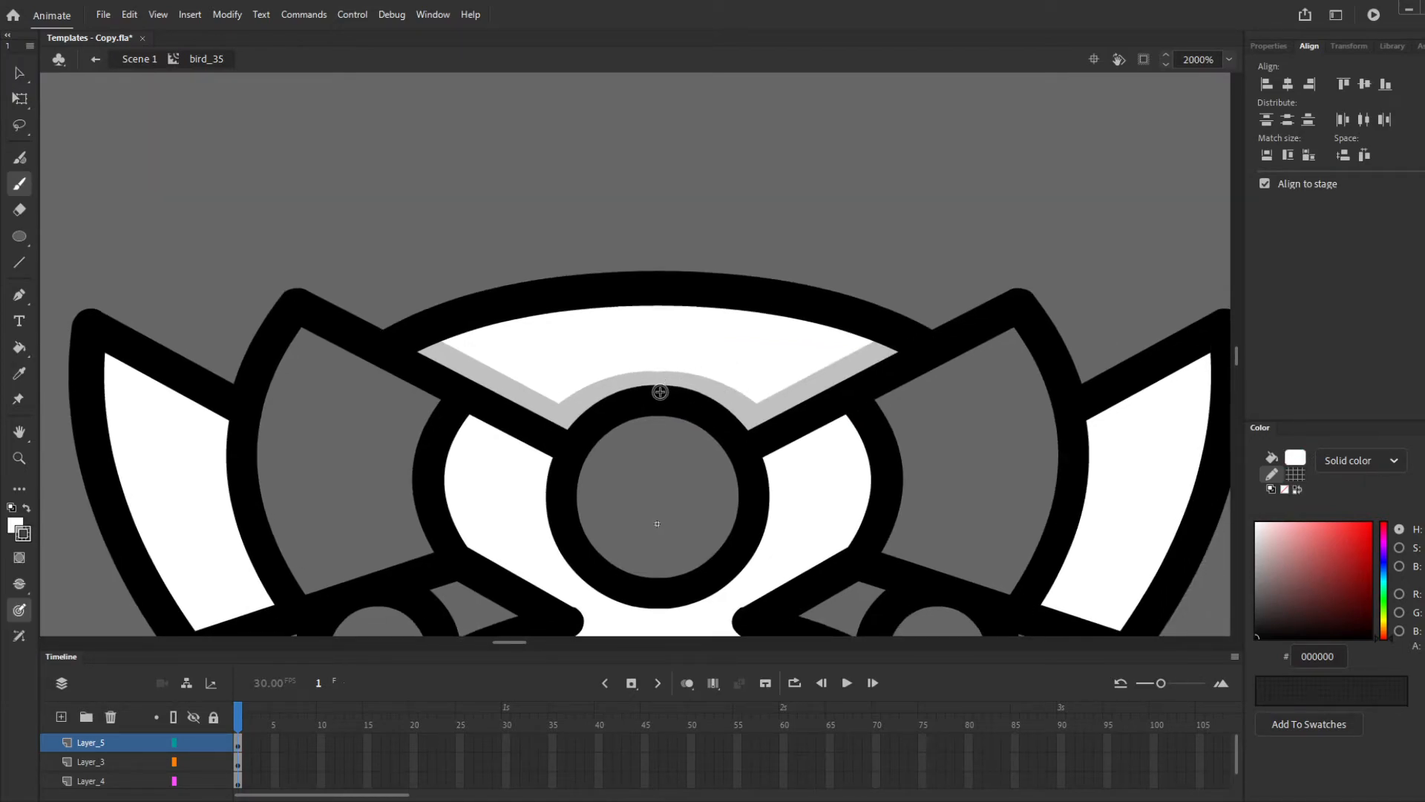
{"action": "key", "text": "v"}
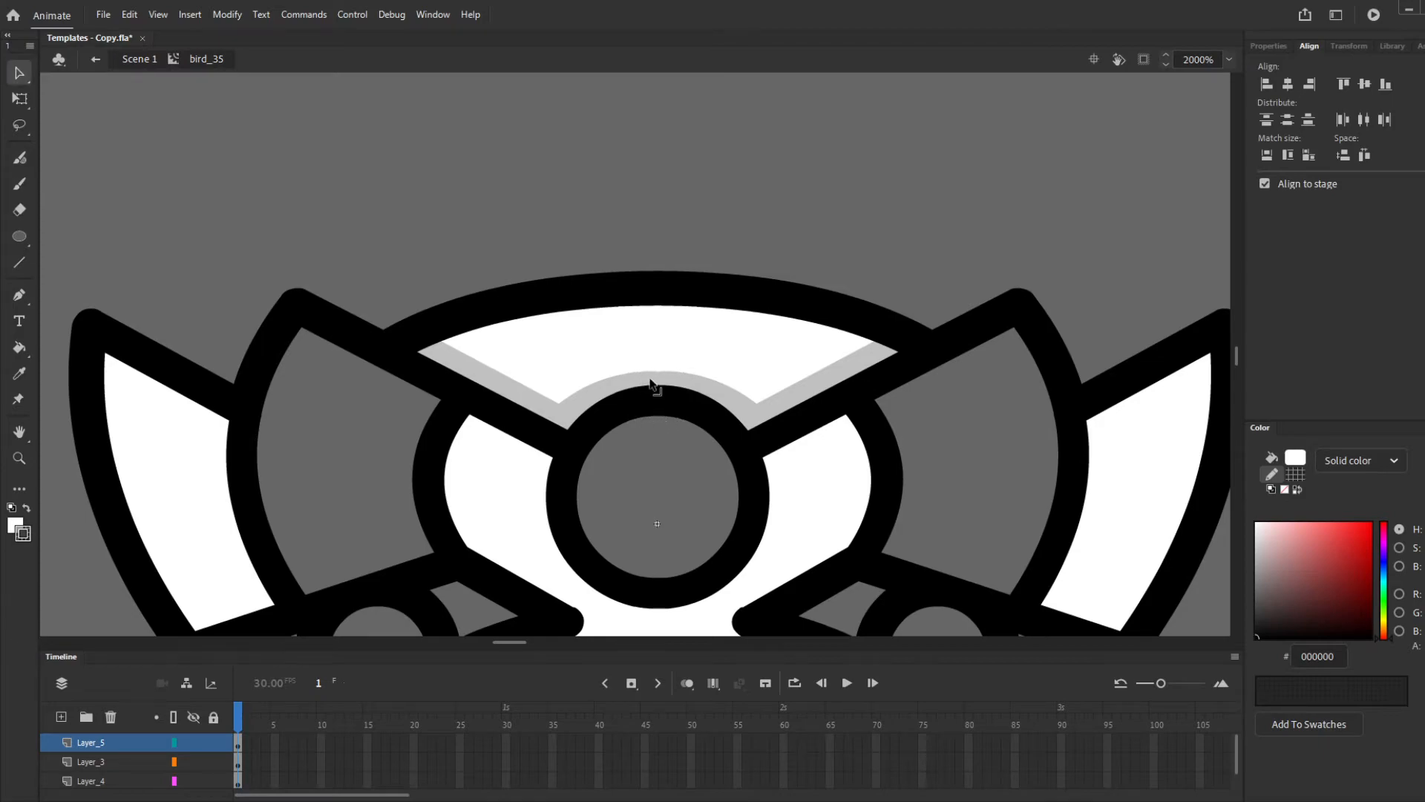
{"action": "left_click", "coordinate": [657, 381]}
{"action": "left_click", "coordinate": [693, 260]}
Return to Scene 1 and examine how the shading looks on the colored icons
{"action": "scroll", "coordinate": [677, 384], "scroll_direction": "down", "scroll_amount": 5}
{"action": "scroll", "coordinate": [681, 418], "scroll_direction": "down", "scroll_amount": 1}
{"action": "scroll", "coordinate": [681, 416], "scroll_direction": "up", "scroll_amount": 4}
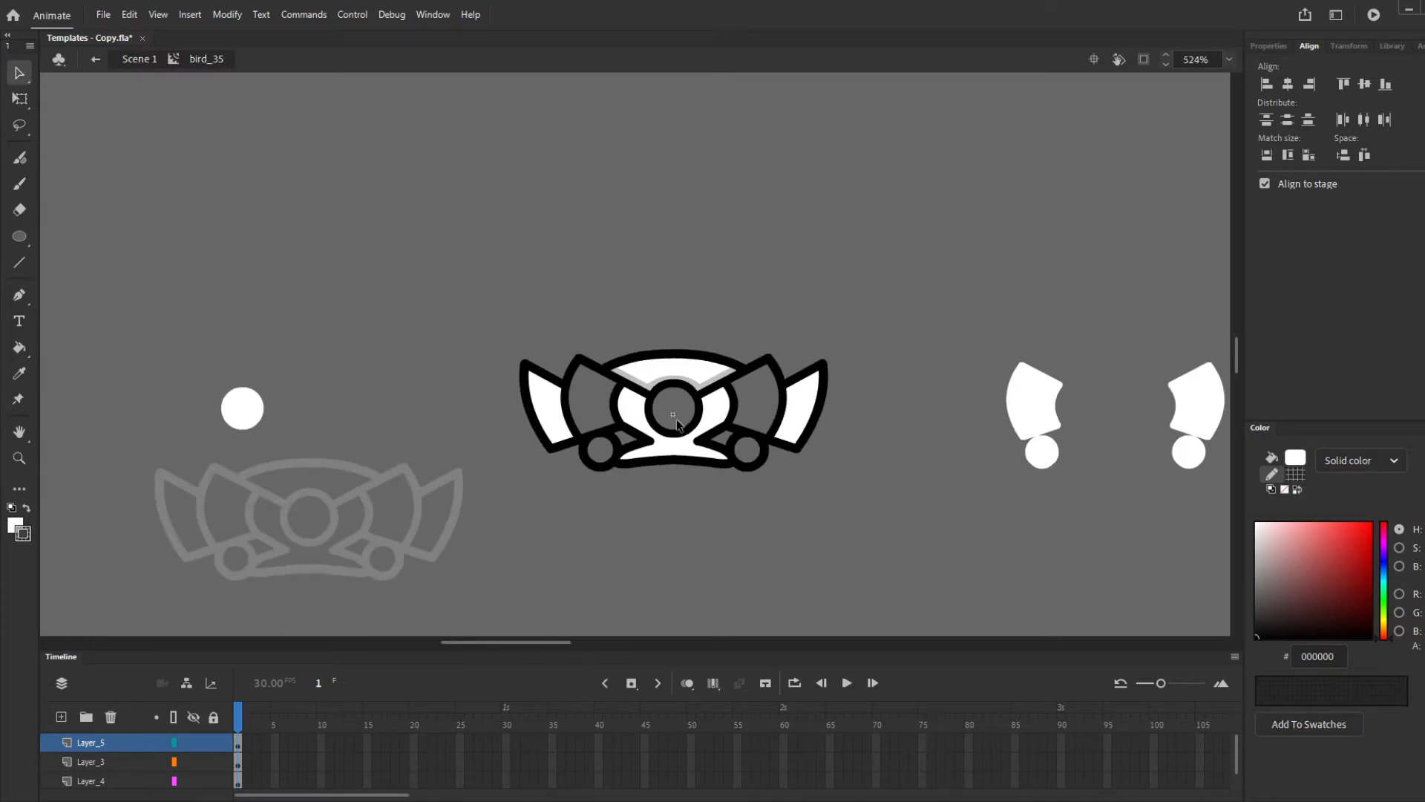
{"action": "scroll", "coordinate": [506, 334], "scroll_direction": "down", "scroll_amount": 9}
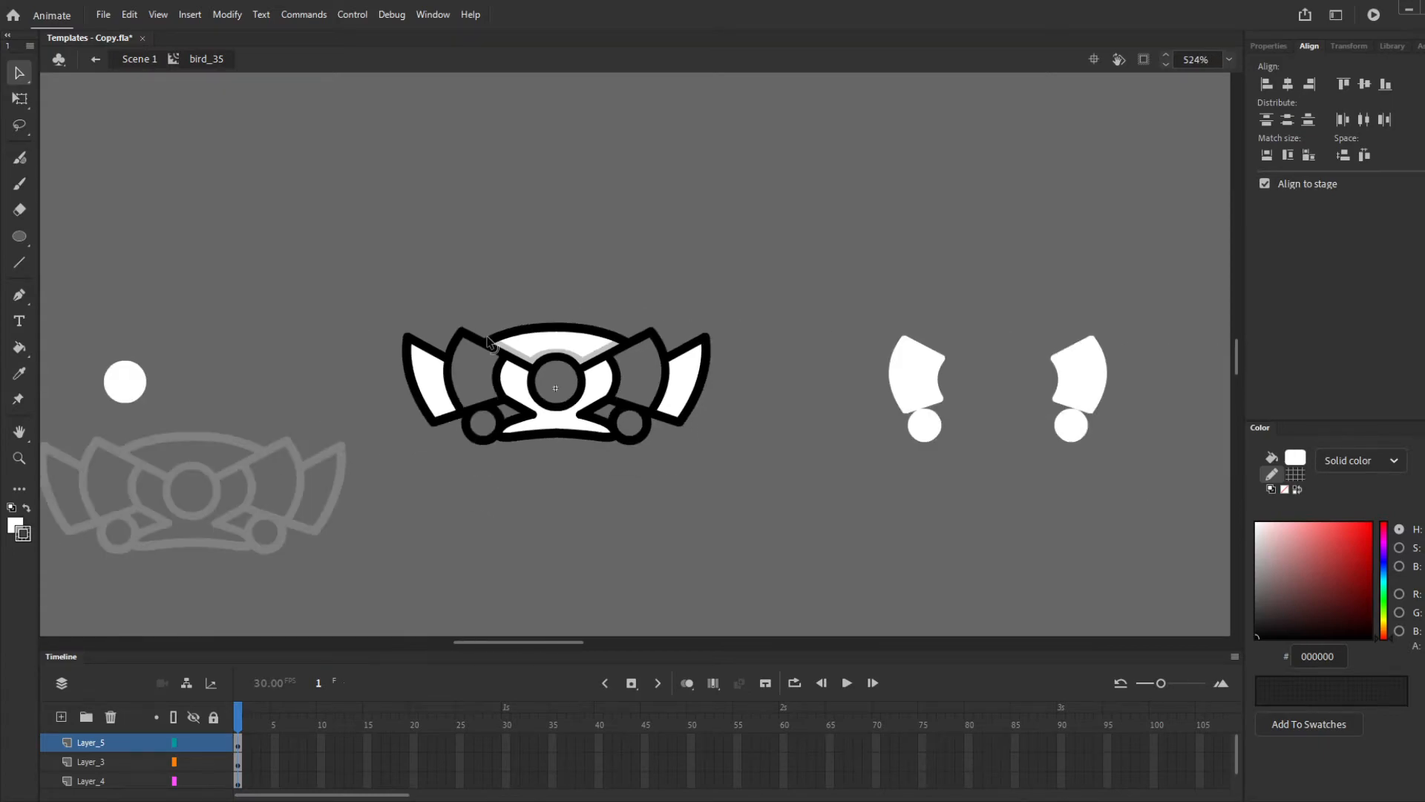
{"action": "scroll", "coordinate": [1039, 344], "scroll_direction": "up", "scroll_amount": 5}
{"action": "double_click", "coordinate": [987, 448]}
{"action": "scroll", "coordinate": [955, 347], "scroll_direction": "up", "scroll_amount": 1}
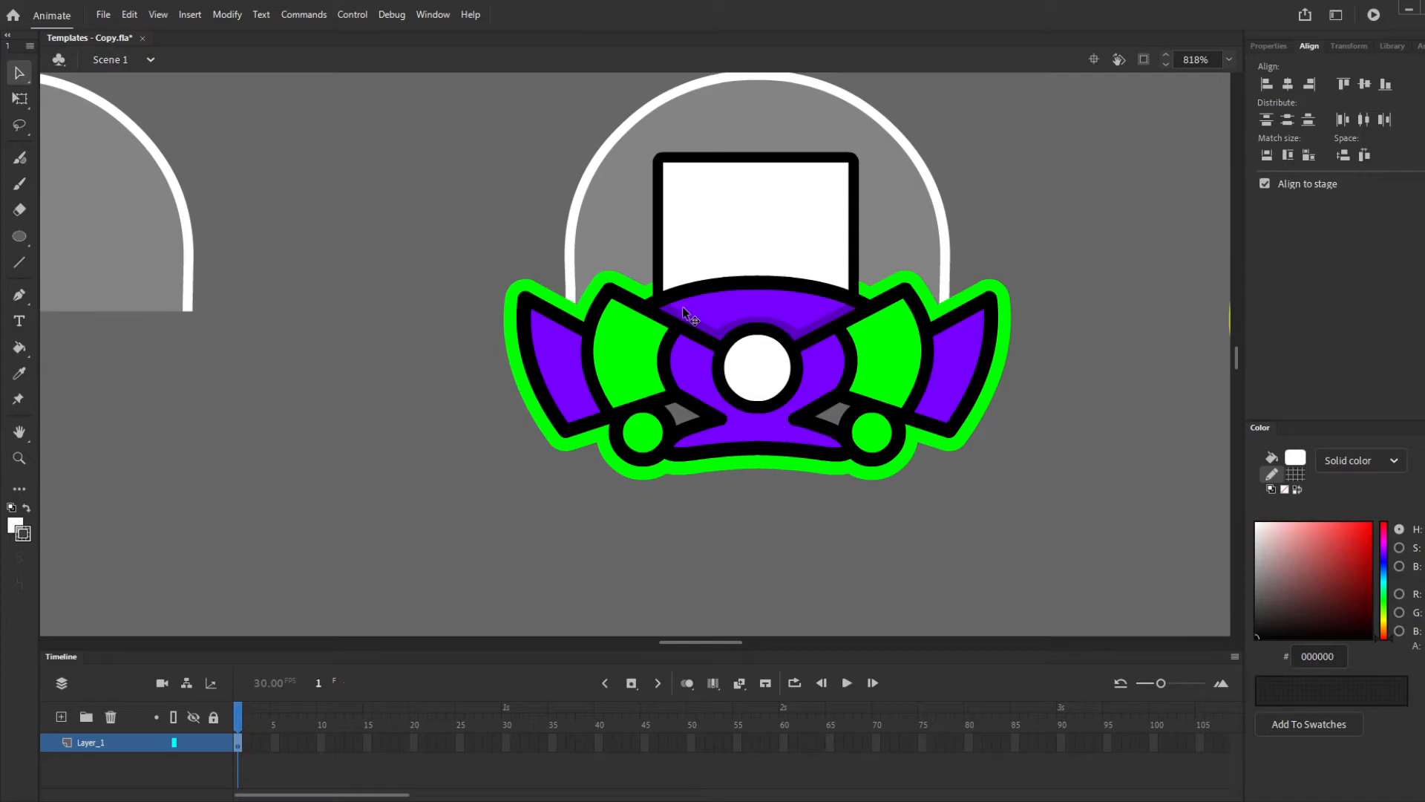
{"action": "scroll", "coordinate": [682, 306], "scroll_direction": "up", "scroll_amount": 1}
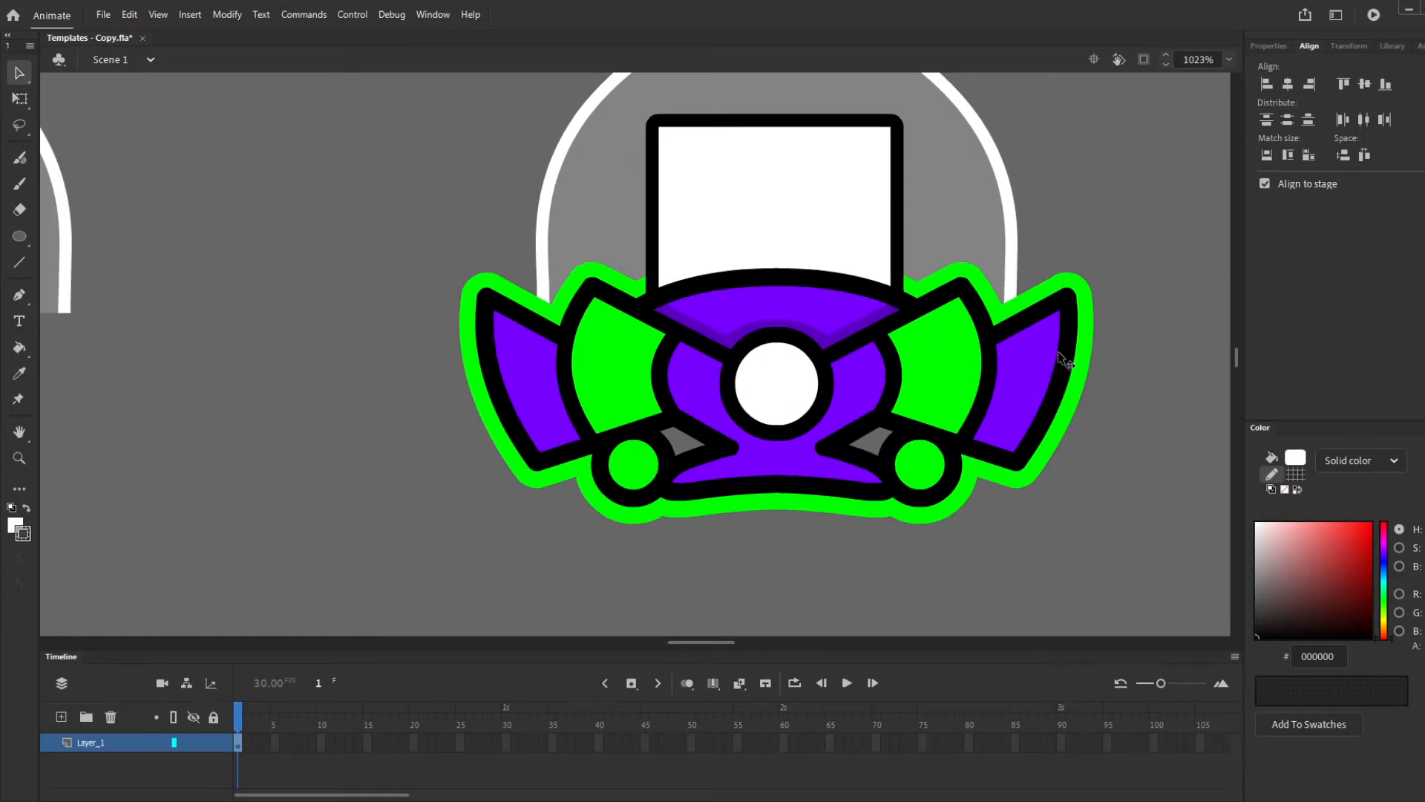
{"action": "scroll", "coordinate": [1057, 350], "scroll_direction": "down", "scroll_amount": 2}
{"action": "scroll", "coordinate": [1076, 333], "scroll_direction": "up", "scroll_amount": 2}
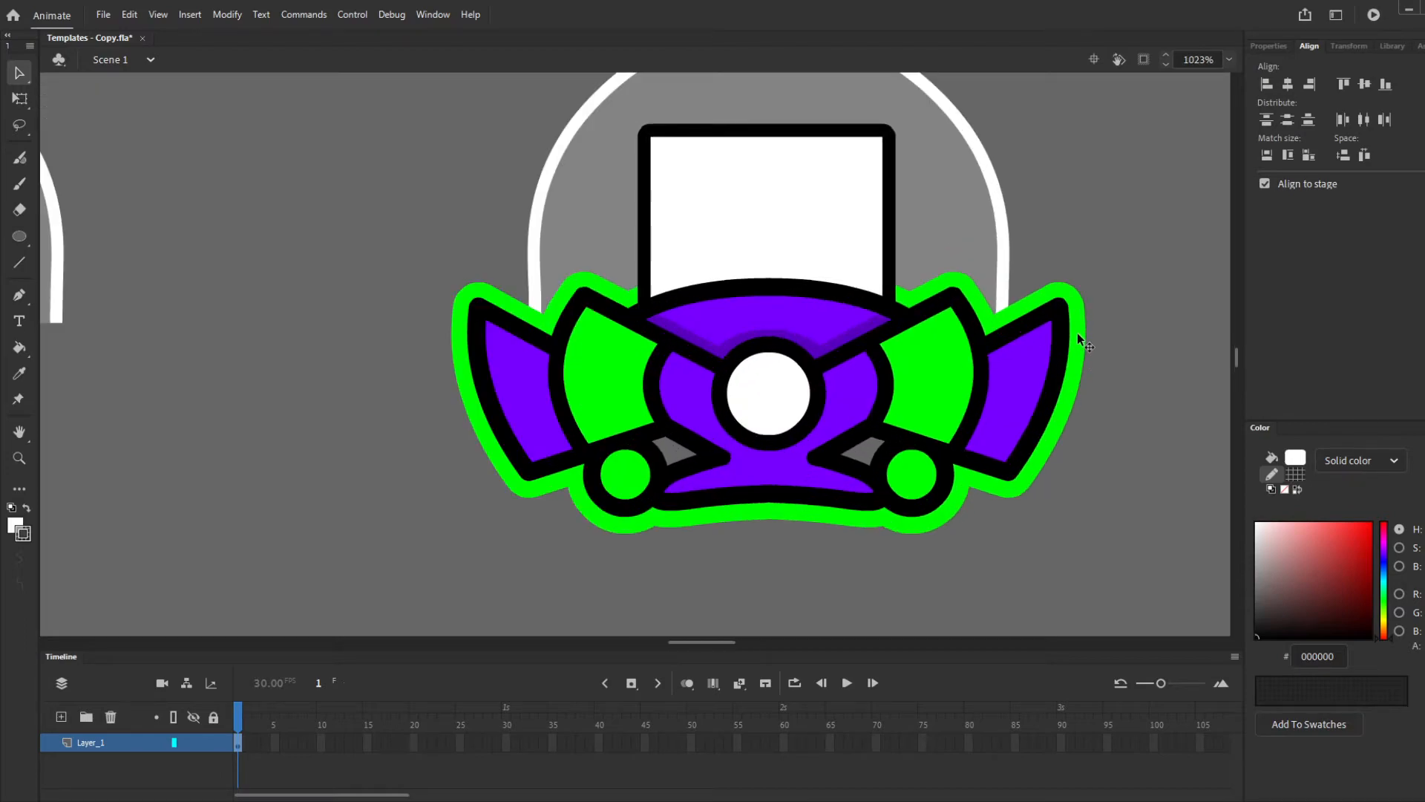
{"action": "scroll", "coordinate": [1078, 338], "scroll_direction": "down", "scroll_amount": 5}
{"action": "scroll", "coordinate": [553, 394], "scroll_direction": "up", "scroll_amount": 4}
{"action": "scroll", "coordinate": [793, 245], "scroll_direction": "up", "scroll_amount": 3}
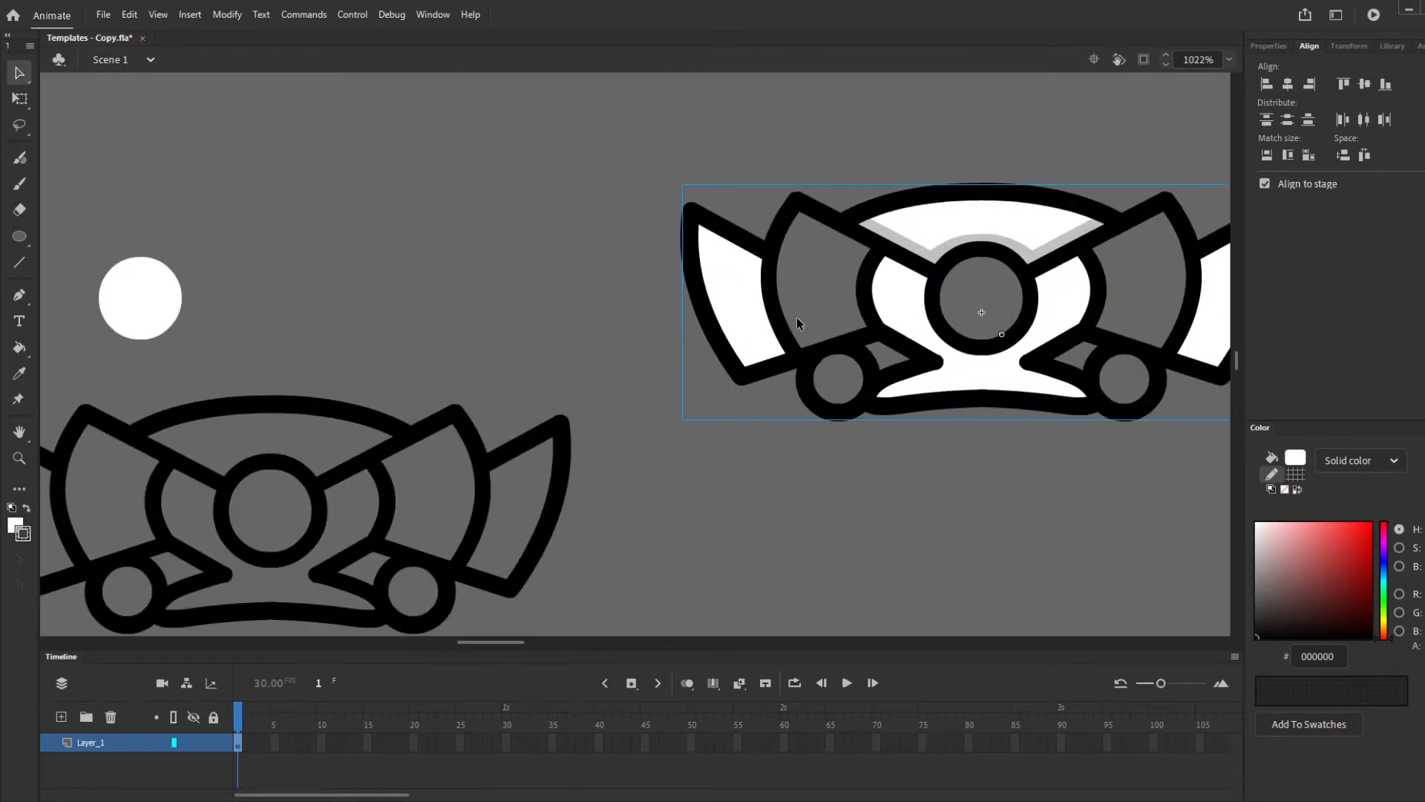
Open bird_35 and draw a translucent black line on the left inner wing, curved along its edge next to the central body
{"action": "double_click", "coordinate": [787, 327]}
{"action": "scroll", "coordinate": [866, 277], "scroll_direction": "up", "scroll_amount": 3}
{"action": "key", "text": "n"}
{"action": "left_click_drag", "start_coordinate": [862, 222], "coordinate": [862, 386]}
{"action": "key", "text": "v"}
{"action": "left_click_drag", "start_coordinate": [861, 312], "coordinate": [843, 311]}
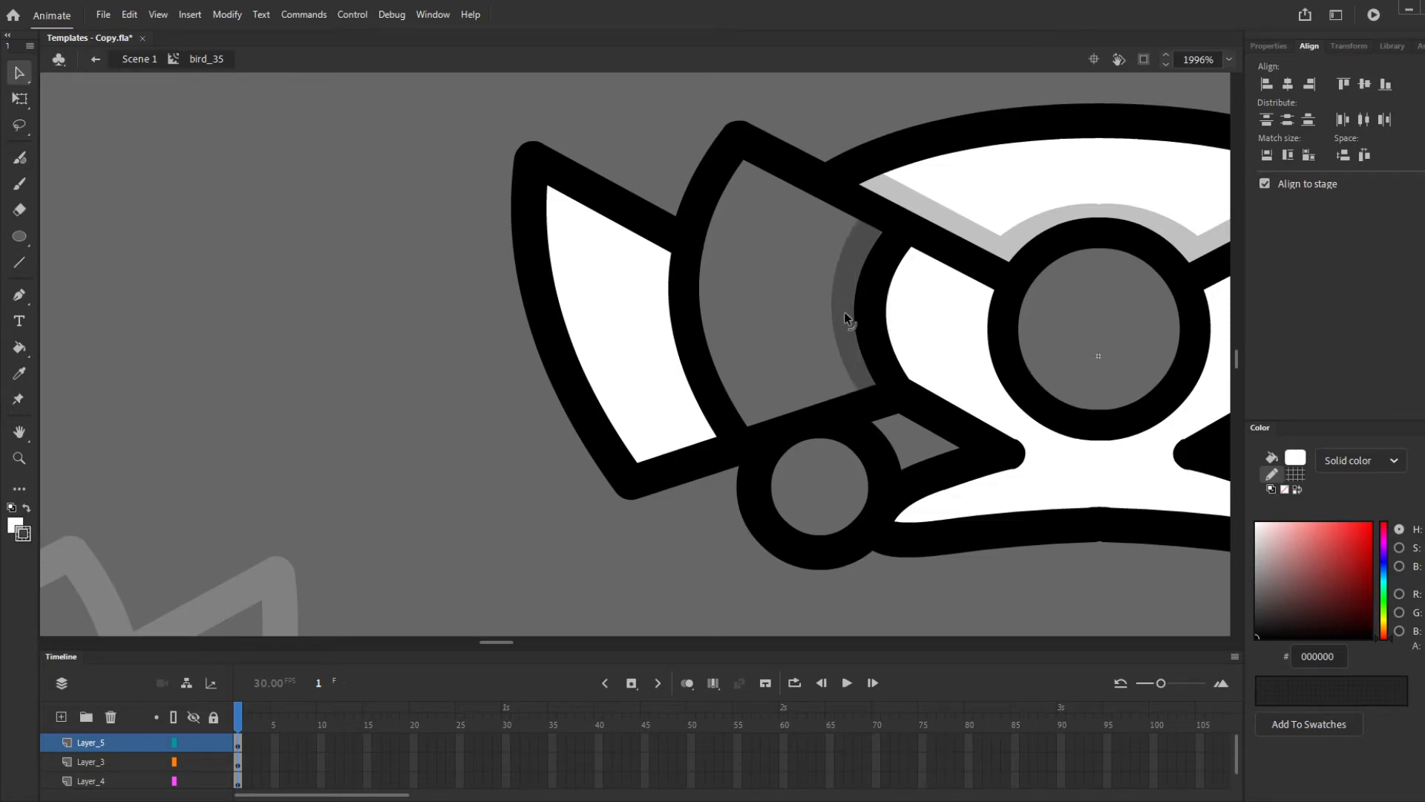
Draw a shading line on the left outer wing, curve it along the inner wing's outline, and adjust both ends to fit
{"action": "key", "text": "n"}
{"action": "mouse_move", "coordinate": [673, 241]}
{"action": "left_mouse_down"}
{"action": "mouse_move", "coordinate": [703, 448]}
{"action": "mouse_move", "coordinate": [727, 438]}
{"action": "left_mouse_up"}
{"action": "key", "text": "v"}
{"action": "left_click_drag", "start_coordinate": [714, 365], "coordinate": [677, 376]}
{"action": "left_click_drag", "start_coordinate": [668, 232], "coordinate": [661, 237]}
{"action": "left_click_drag", "start_coordinate": [706, 455], "coordinate": [719, 456]}
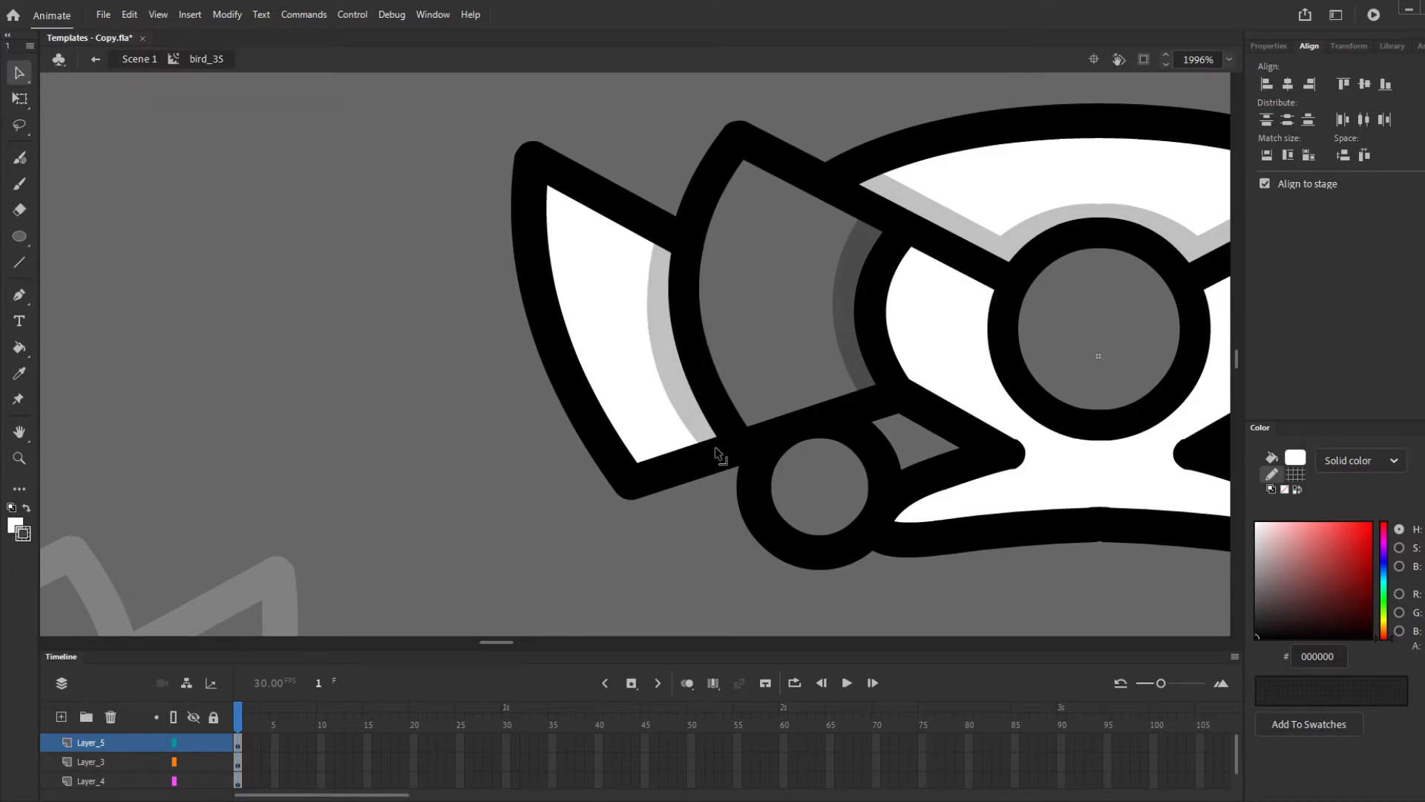
Duplicate the two left wing shading strokes, move the copies to the right wings, and flip them horizontally
{"action": "left_click", "coordinate": [668, 351]}
{"action": "left_click", "coordinate": [855, 361], "text": "shift"}
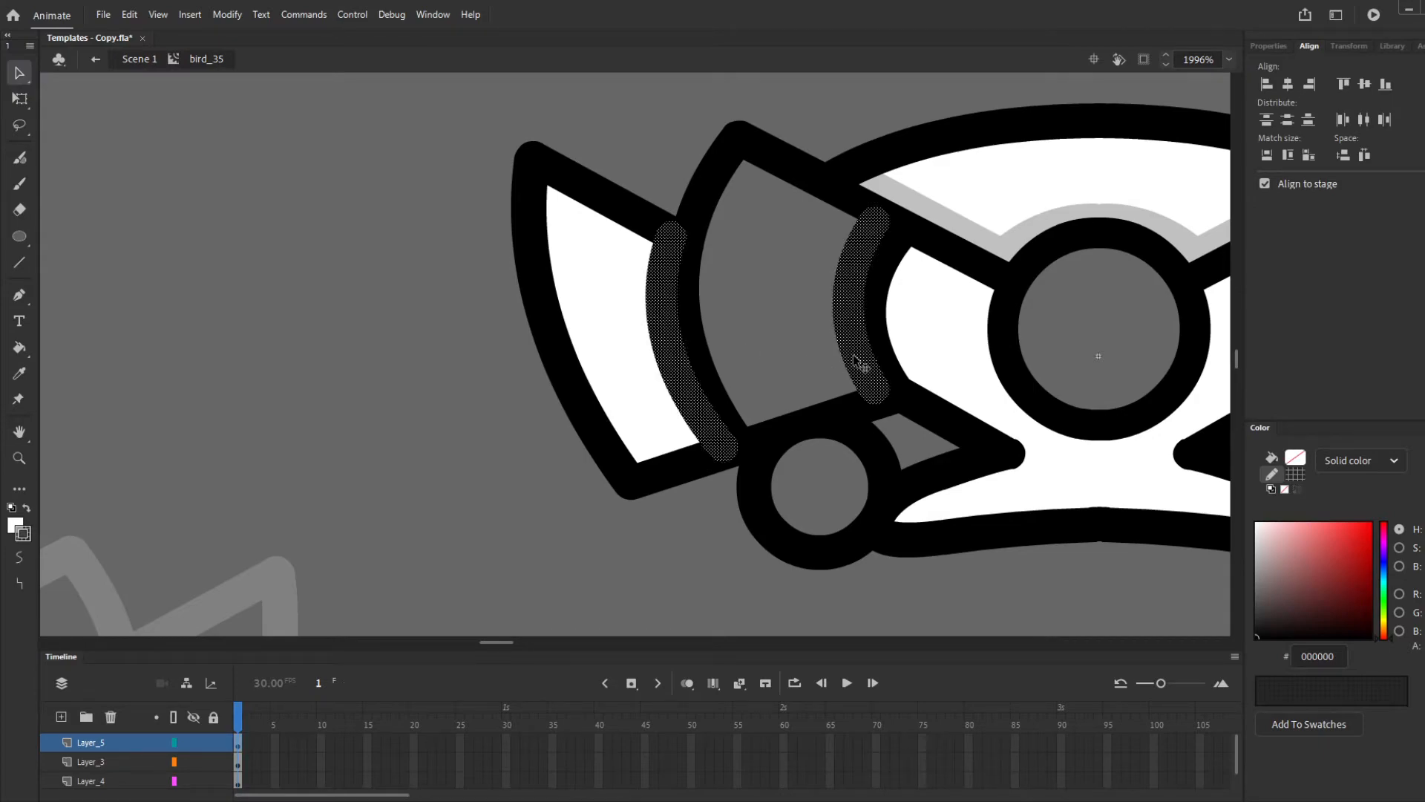
{"action": "scroll", "coordinate": [361, 406], "scroll_direction": "down", "scroll_amount": 3}
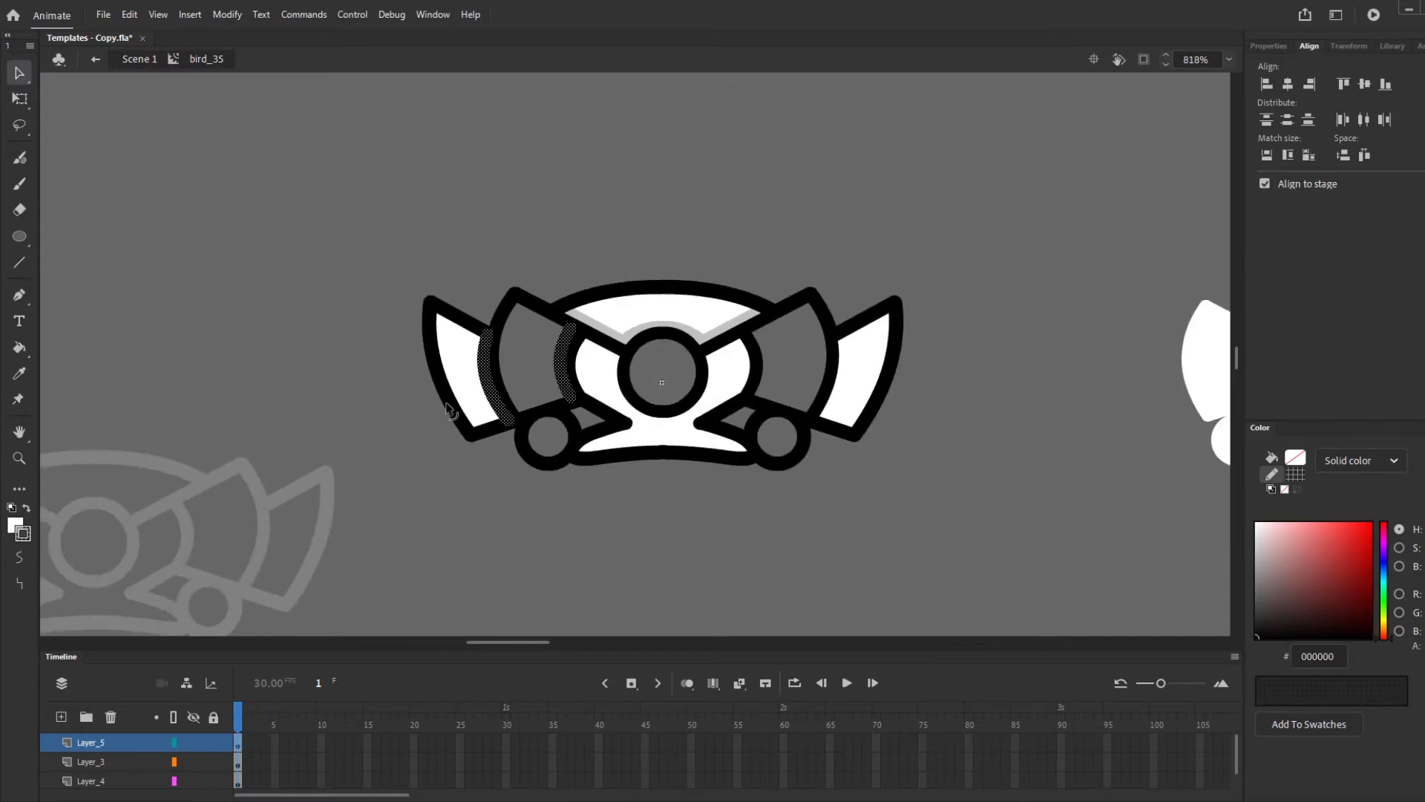
{"action": "key", "text": "Right"}
{"action": "key", "text": "Right"}
{"action": "key", "text": "Right"}
{"action": "key", "text": "Right"}
{"action": "key", "text": "Right"}
{"action": "key", "text": "Right"}
{"action": "key", "text": "Right"}
{"action": "key", "text": "Right"}
{"action": "key", "text": "Right"}
{"action": "key", "text": "Right"}
{"action": "key", "text": "Right"}
{"action": "key", "text": "Right"}
{"action": "key", "text": "Right"}
{"action": "key", "text": "Right"}
{"action": "key", "text": "Right"}
{"action": "key", "text": "Right"}
{"action": "key", "text": "Right"}
{"action": "key", "text": "Right"}
{"action": "key", "text": "Right"}
{"action": "key", "text": "Right"}
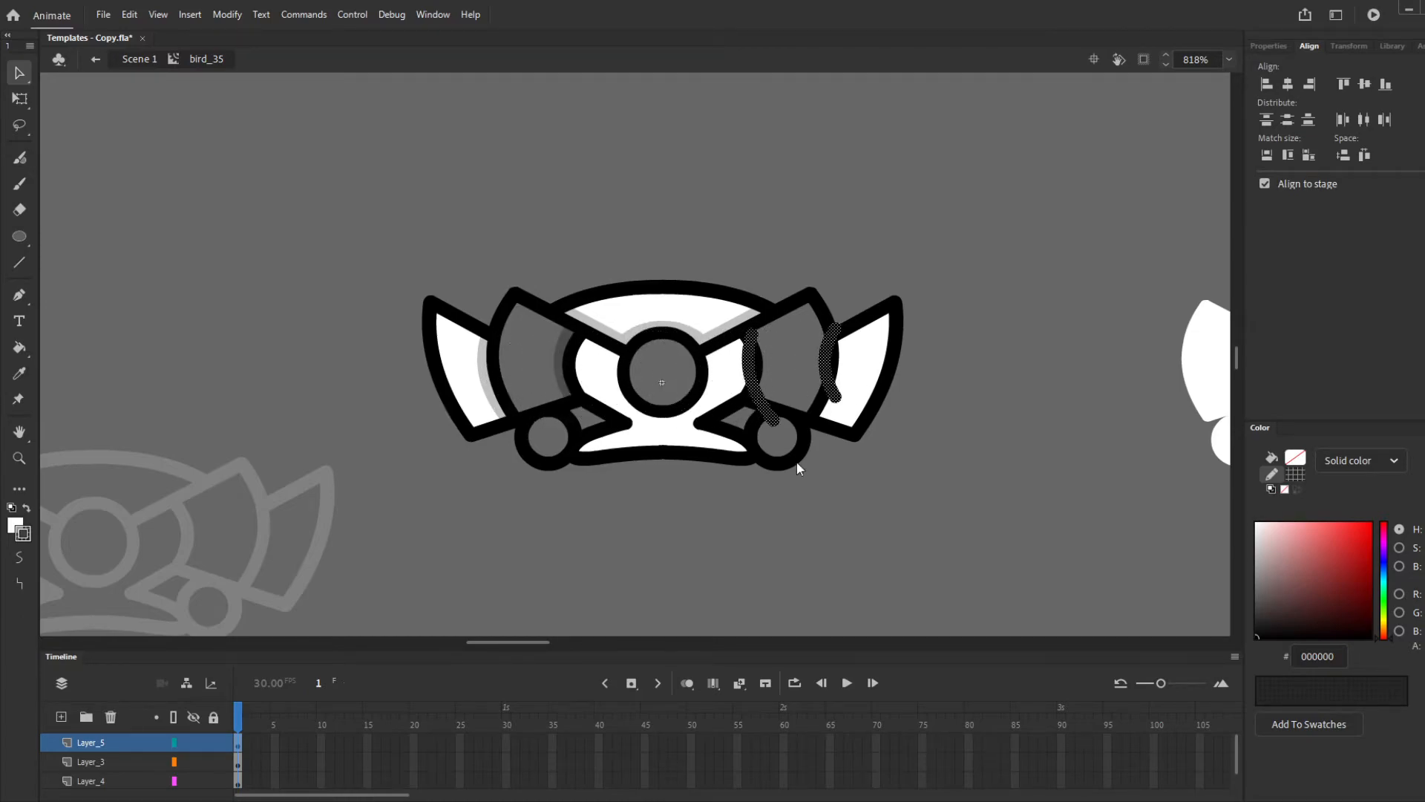
{"action": "left_click", "coordinate": [1048, 631]}
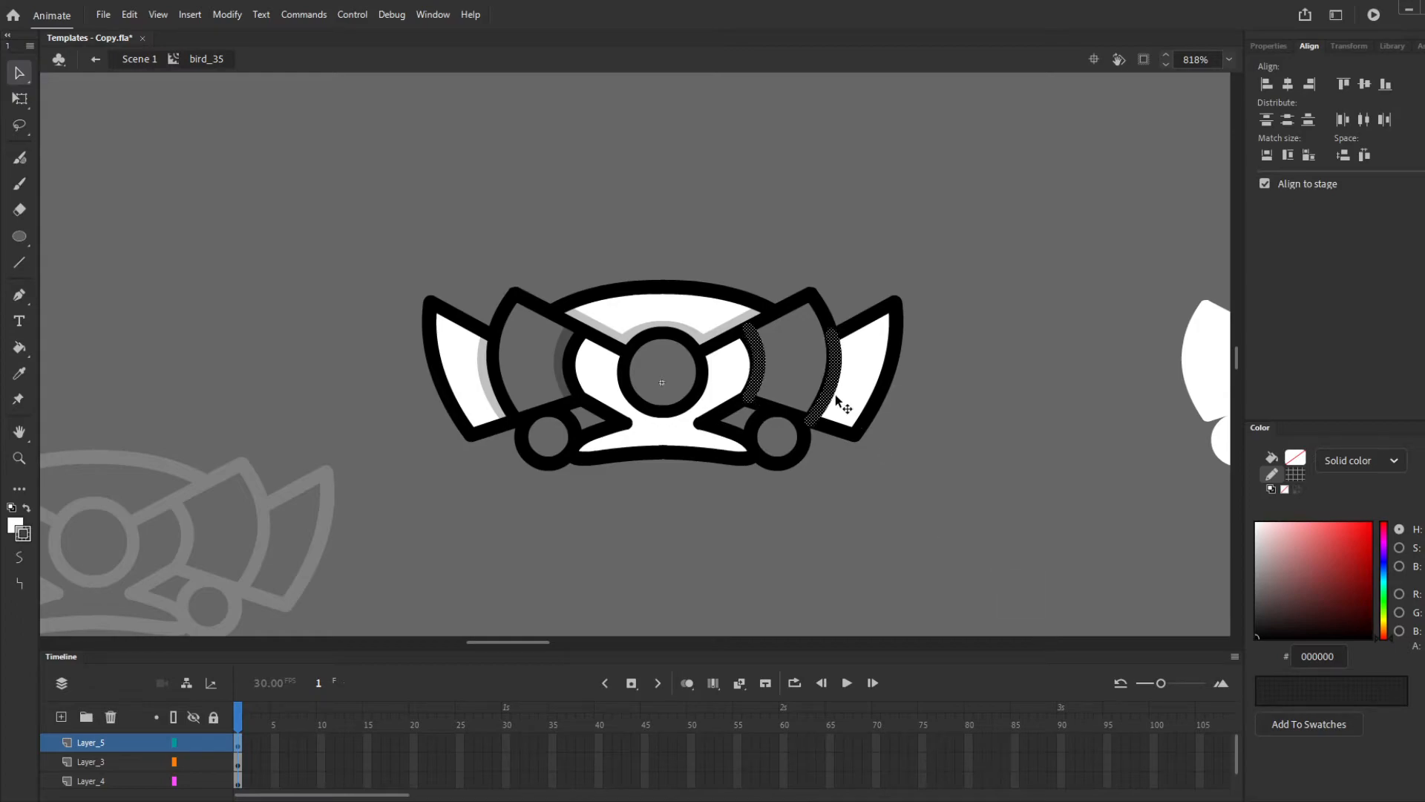
Restore the selection of the flipped wing shading strokes and nudge them slightly farther right
{"action": "left_click", "coordinate": [978, 453]}
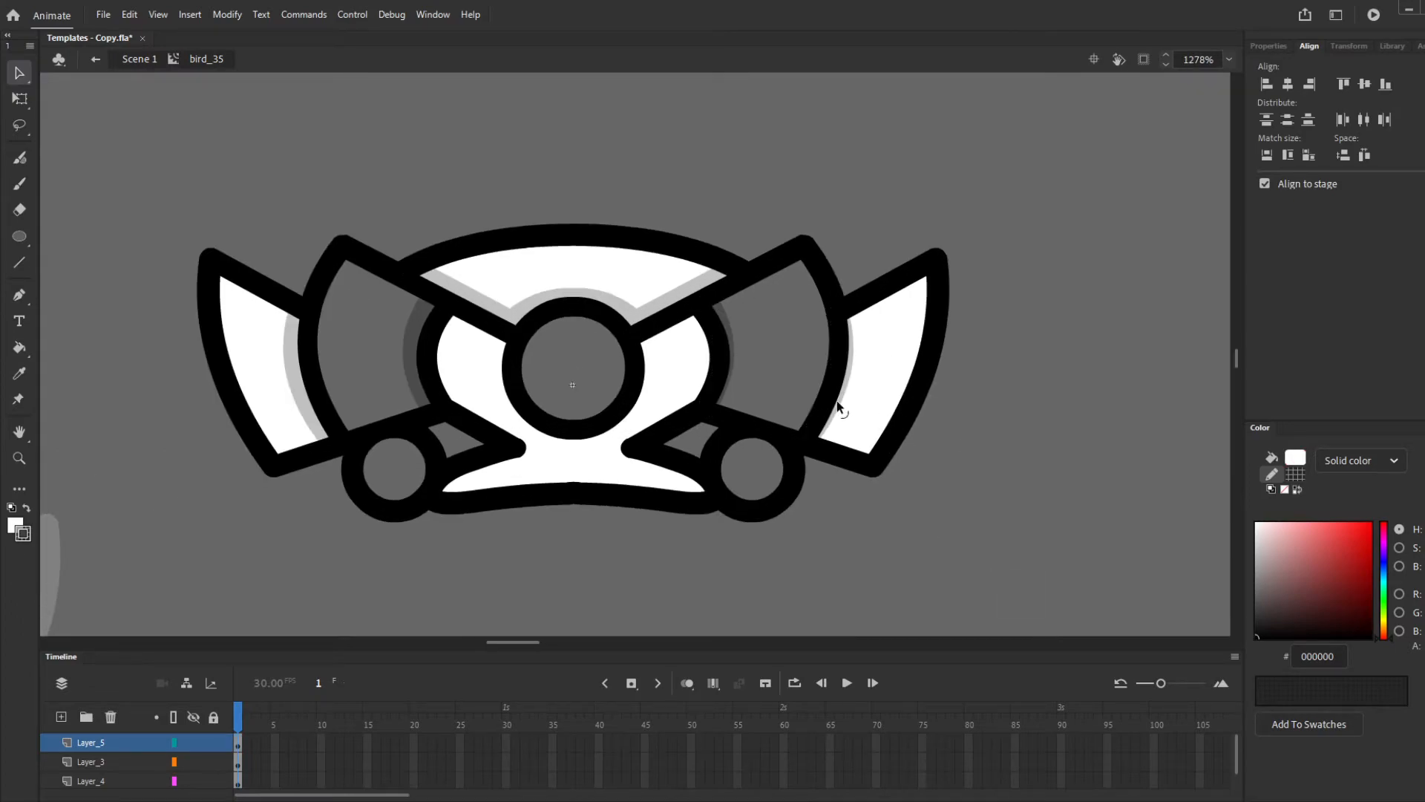
{"action": "left_click", "coordinate": [839, 407]}
{"action": "key", "text": "ctrl+z"}
{"action": "key", "text": "ctrl+z"}
{"action": "key", "text": "ctrl+z"}
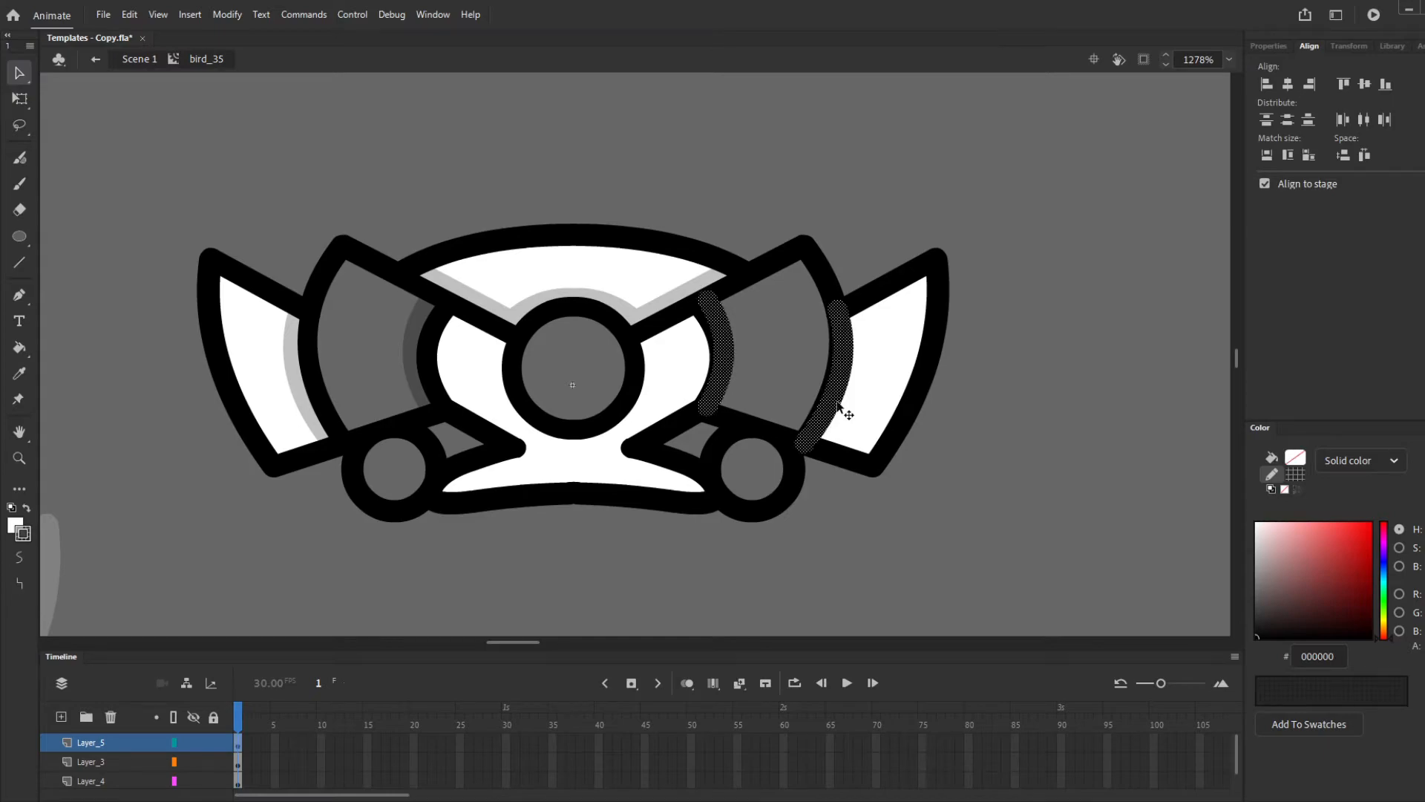
{"action": "key", "text": "Left"}
{"action": "key", "text": "Left"}
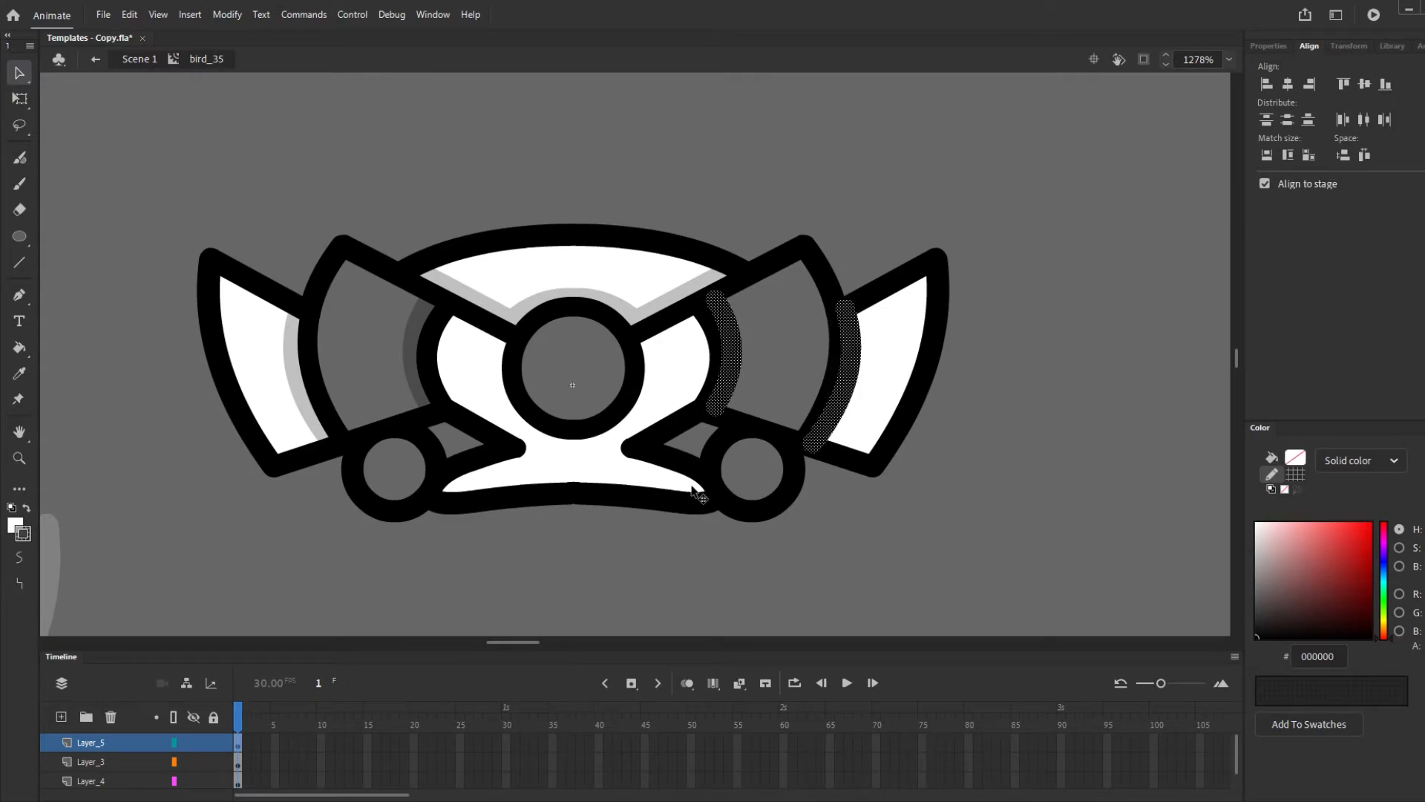
Group the wing shading strokes on each side and distribute the two groups horizontally about the stage centre
{"action": "key", "text": "ctrl+g"}
{"action": "left_click", "coordinate": [419, 375]}
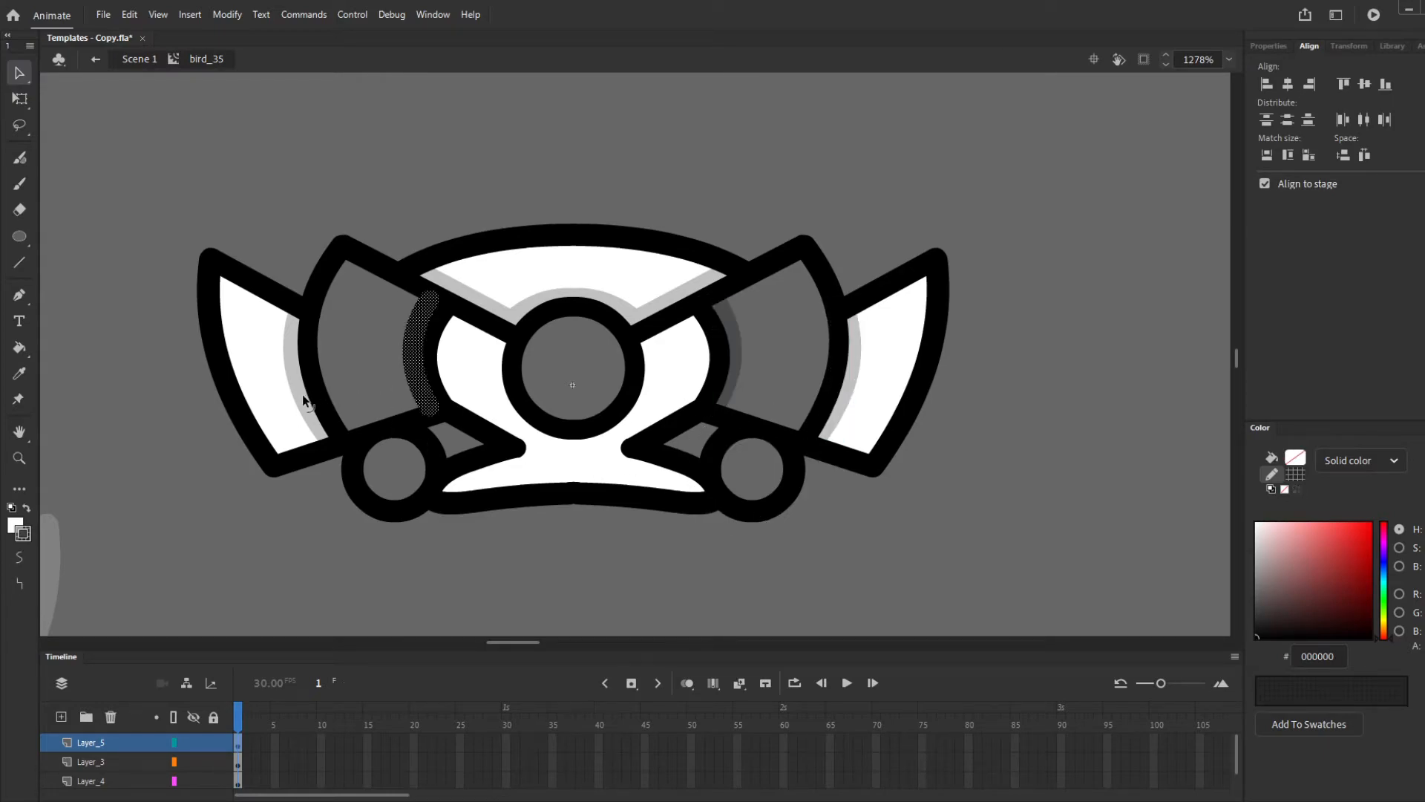
{"action": "left_click", "coordinate": [323, 400]}
{"action": "left_click", "coordinate": [736, 376], "text": "shift"}
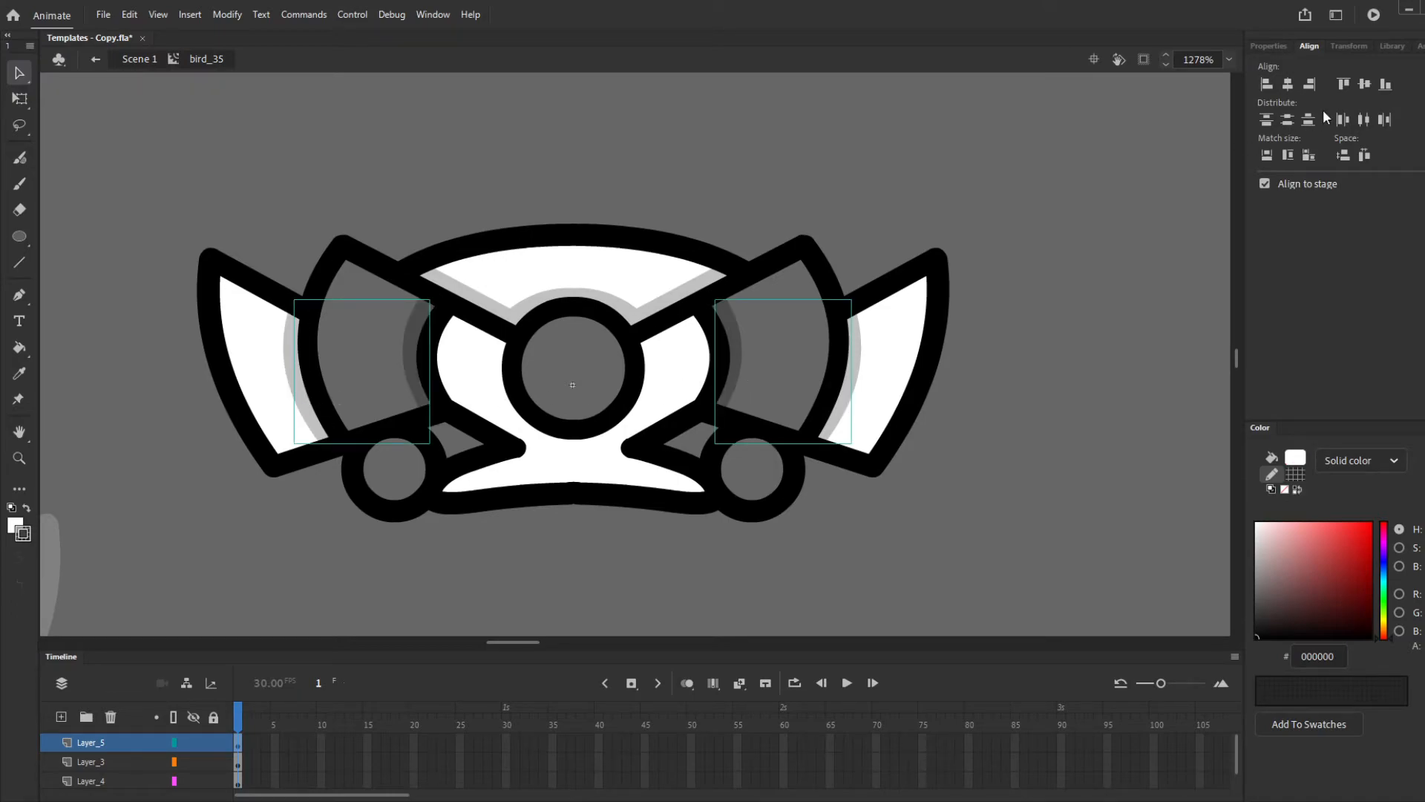
{"action": "left_click", "coordinate": [1365, 120]}
{"action": "left_click", "coordinate": [1001, 414]}
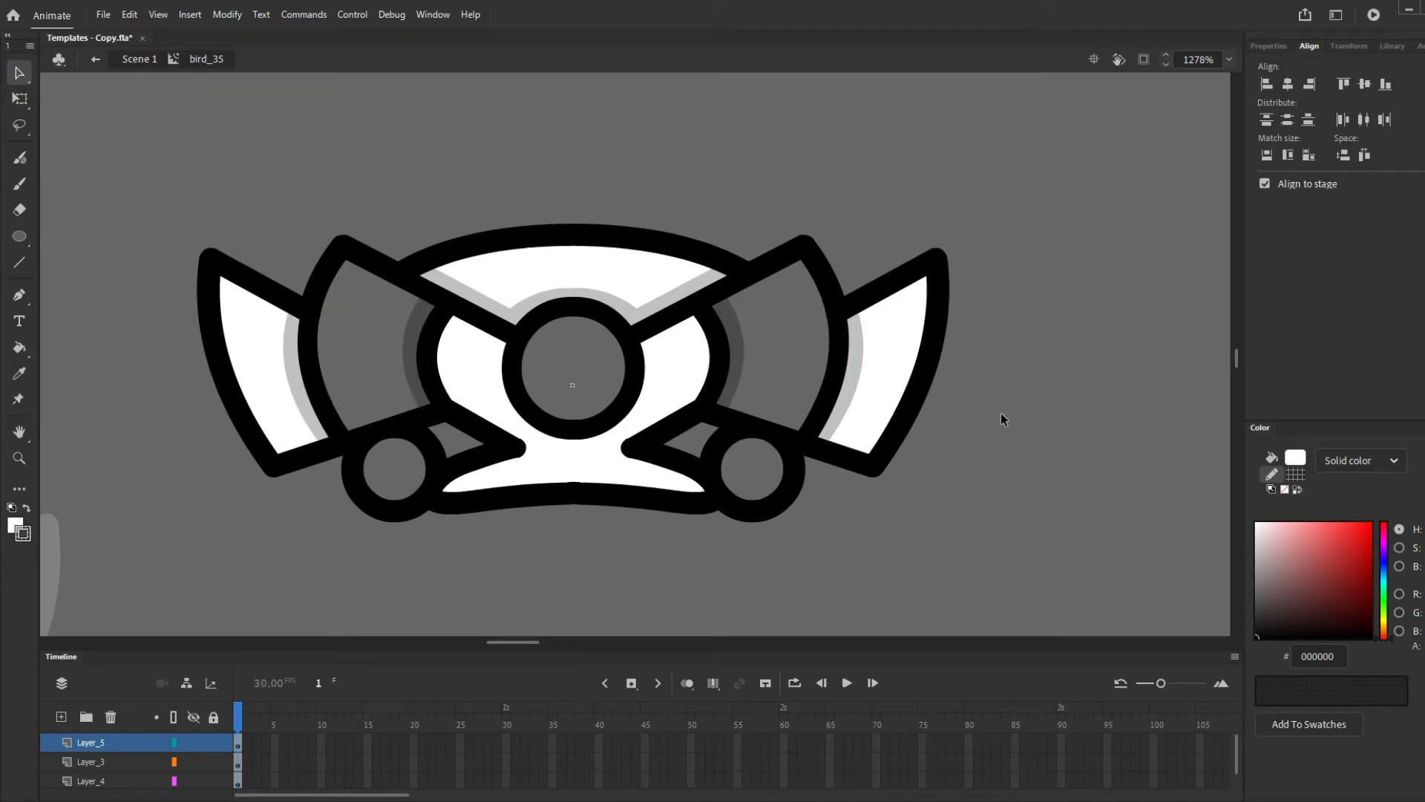
Return to Scene 1 and examine the wing shading on the purple and red colored icons
{"action": "scroll", "coordinate": [732, 422], "scroll_direction": "down", "scroll_amount": 3}
{"action": "scroll", "coordinate": [609, 403], "scroll_direction": "up", "scroll_amount": 3}
{"action": "scroll", "coordinate": [498, 361], "scroll_direction": "down", "scroll_amount": 8}
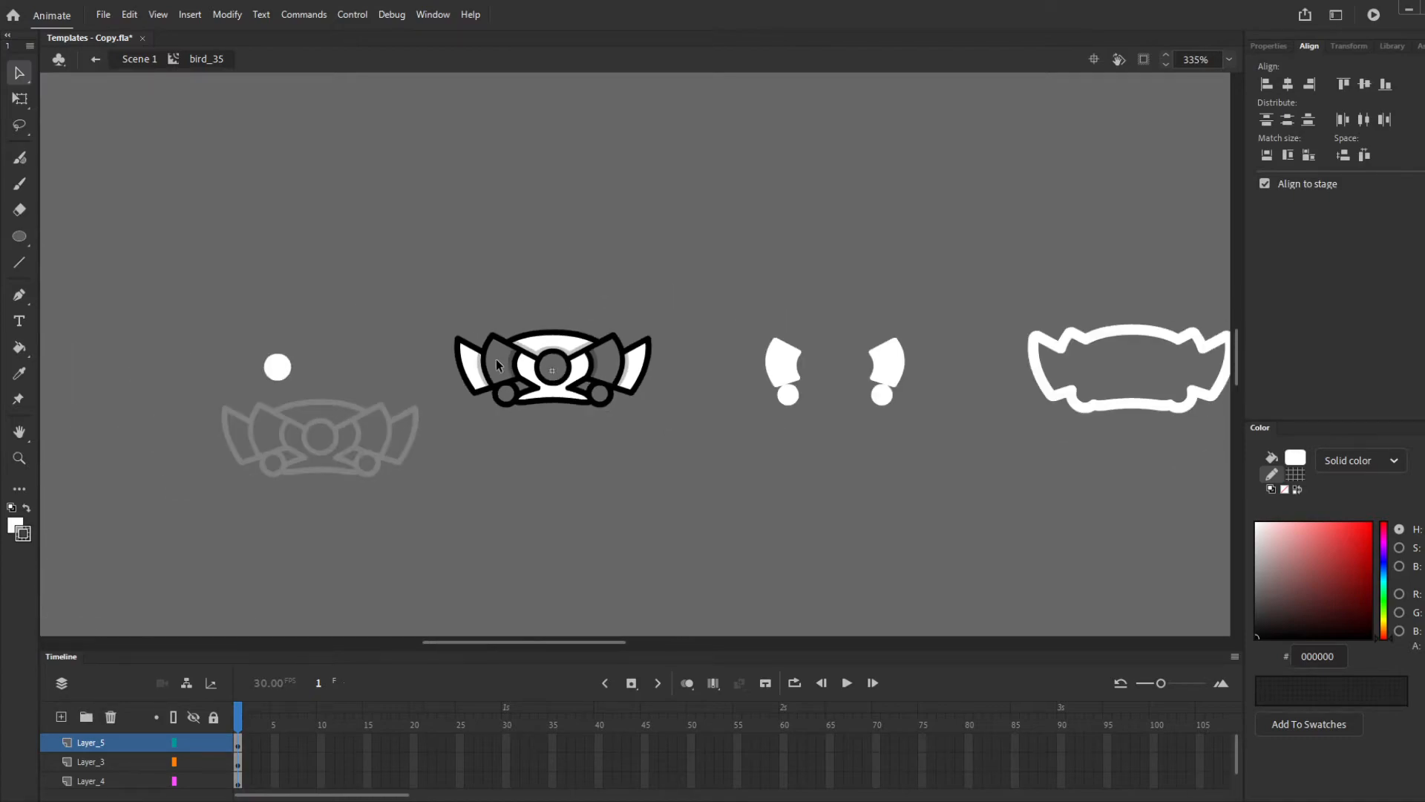
{"action": "scroll", "coordinate": [857, 363], "scroll_direction": "up", "scroll_amount": 4}
{"action": "double_click", "coordinate": [935, 484]}
{"action": "scroll", "coordinate": [956, 355], "scroll_direction": "up", "scroll_amount": 2}
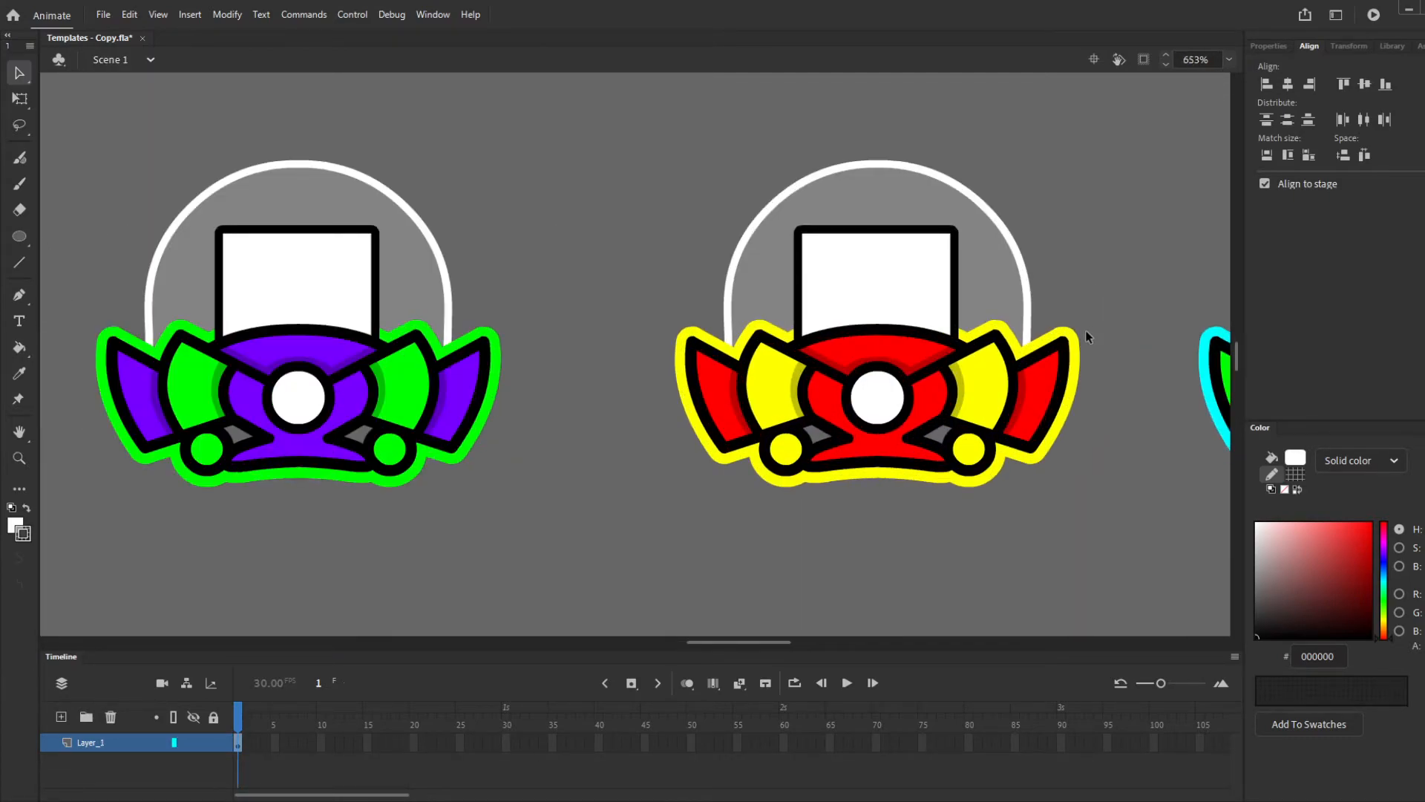
{"action": "scroll", "coordinate": [923, 364], "scroll_direction": "up", "scroll_amount": 1}
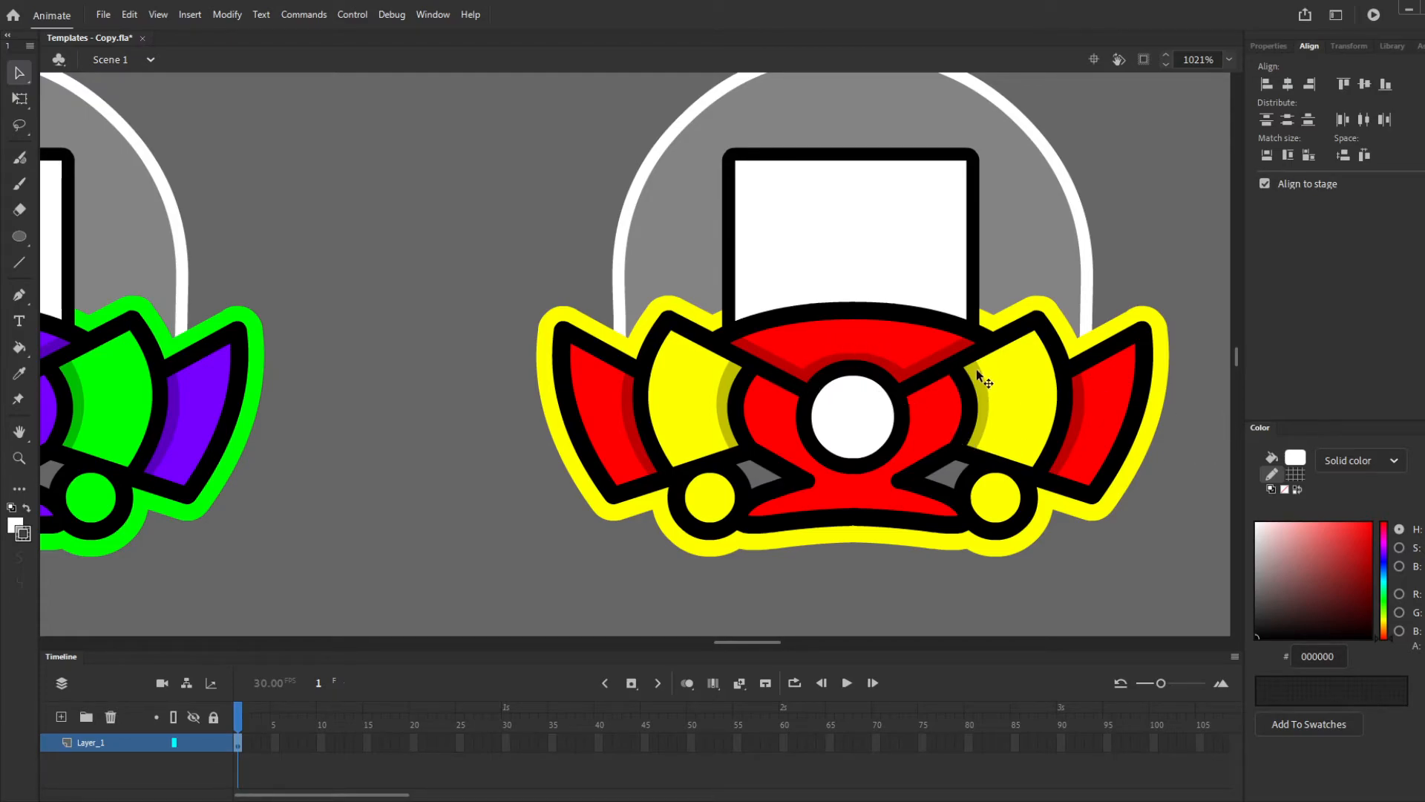
{"action": "scroll", "coordinate": [1167, 396], "scroll_direction": "down", "scroll_amount": 8}
{"action": "scroll", "coordinate": [562, 391], "scroll_direction": "up", "scroll_amount": 9}
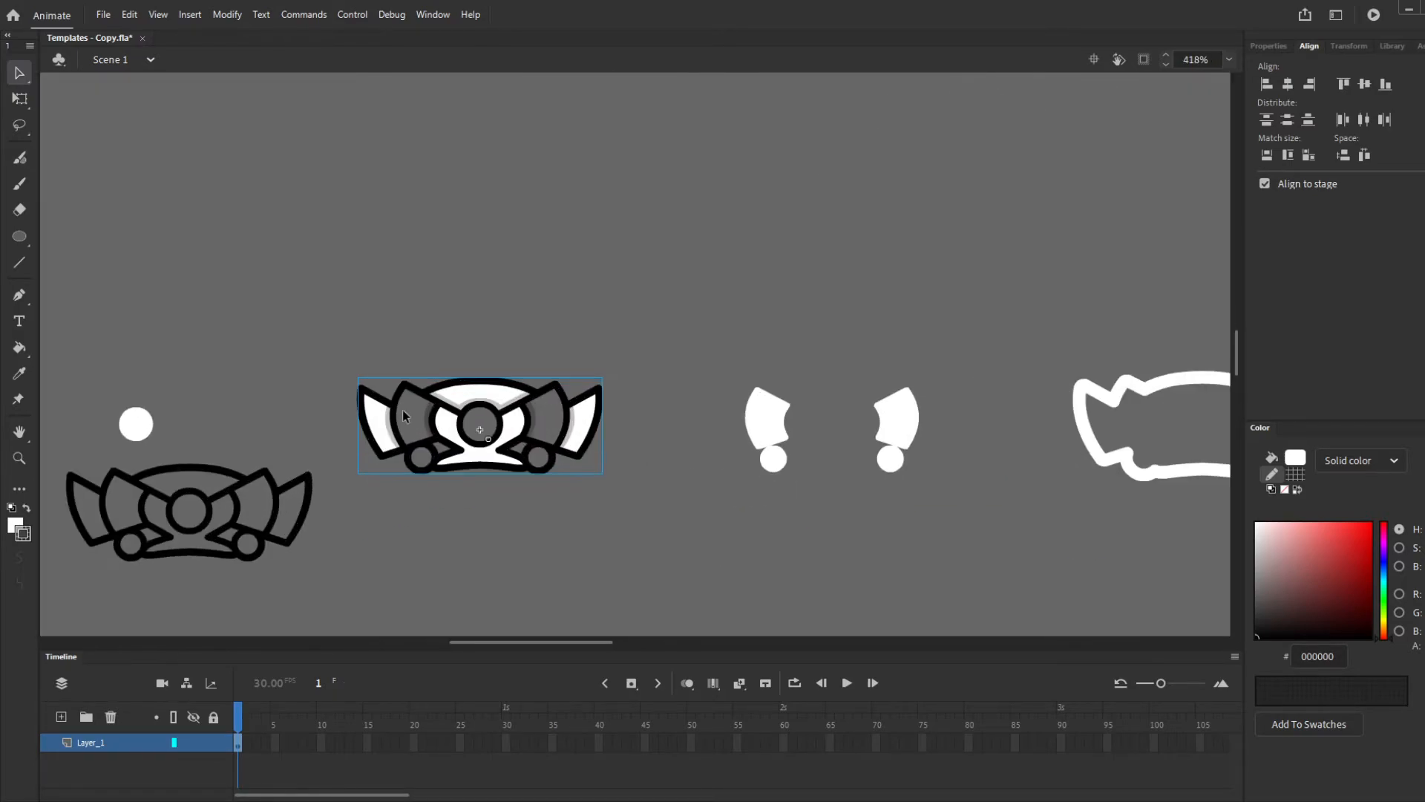
Open bird_35, inspect the white central fill inside its Layer_4 group, and exit the group
{"action": "double_click", "coordinate": [628, 368]}
{"action": "double_click", "coordinate": [629, 371]}
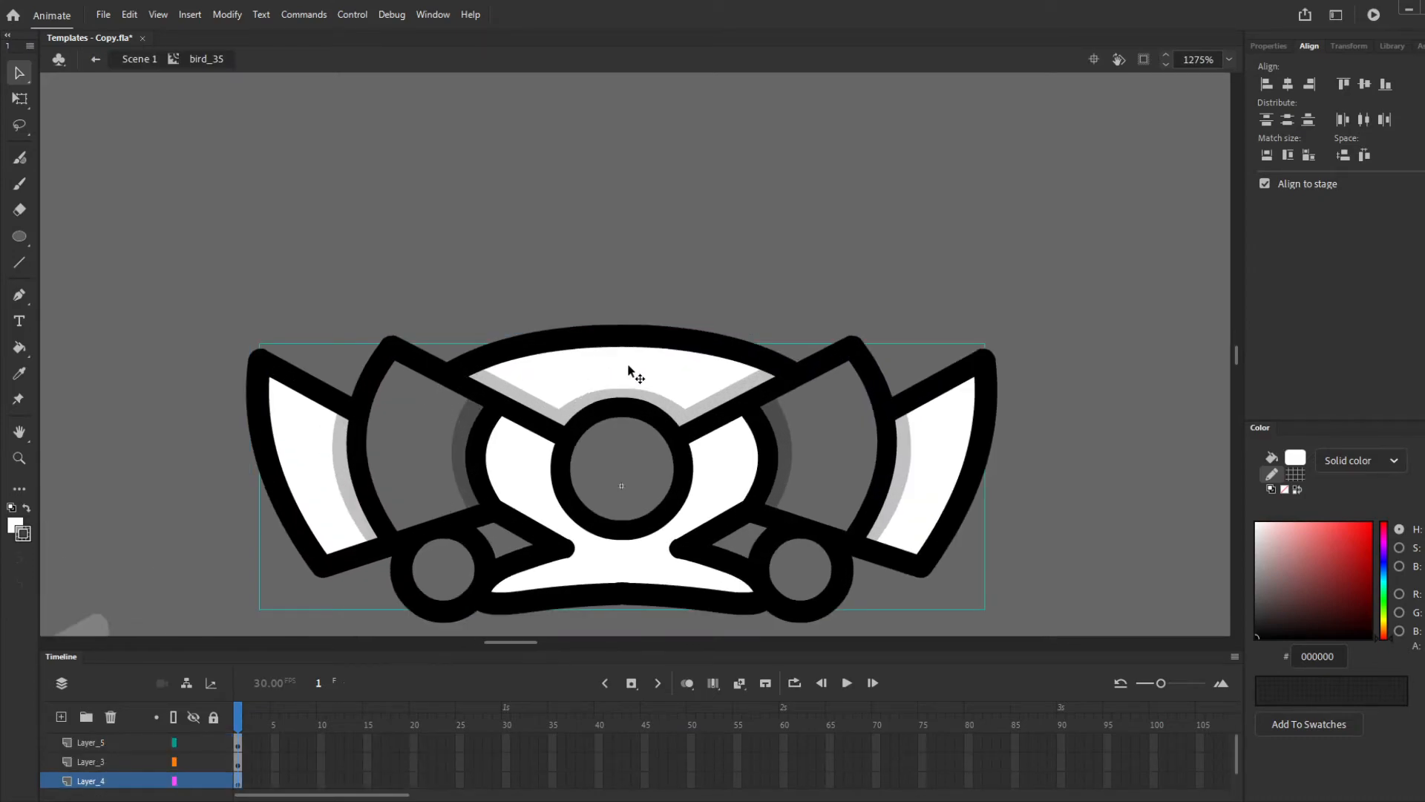
{"action": "left_click", "coordinate": [639, 331]}
{"action": "left_click", "coordinate": [628, 372]}
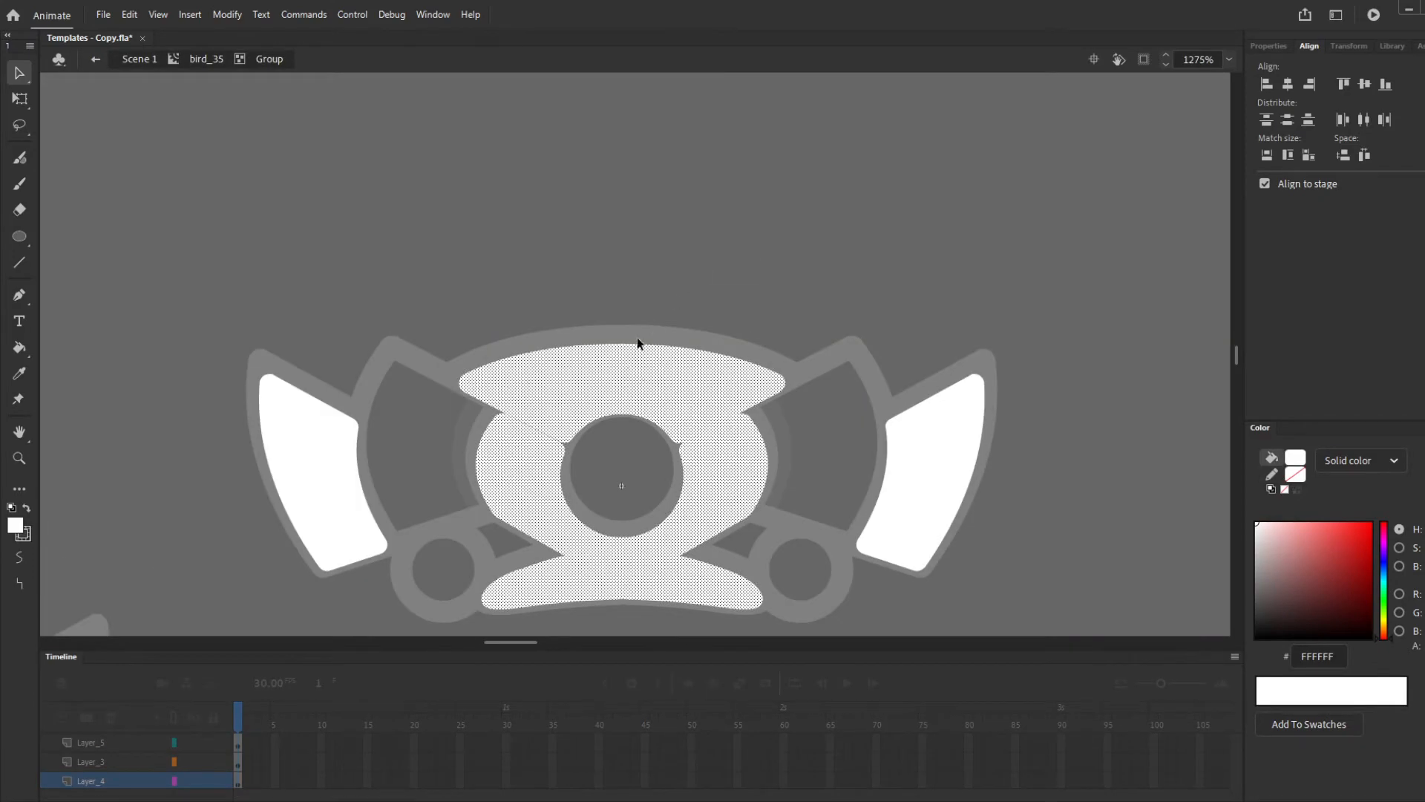
{"action": "left_click", "coordinate": [649, 308]}
{"action": "double_click", "coordinate": [695, 261]}
{"action": "scroll", "coordinate": [695, 261], "scroll_direction": "down", "scroll_amount": 5}
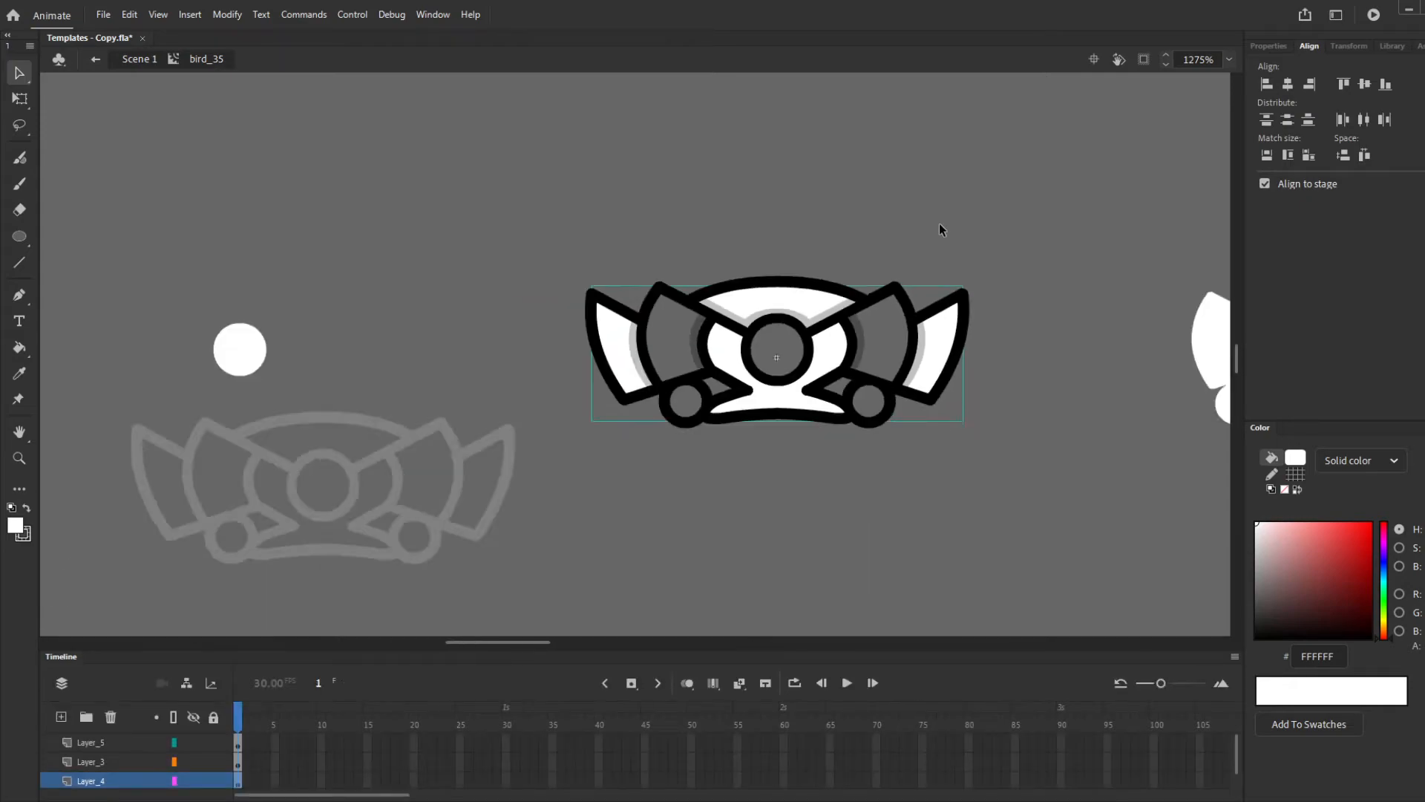
Return to Scene 1, fill the upper dome of the black line art with white, and pull the fill out as a group
{"action": "double_click", "coordinate": [685, 462]}
{"action": "key", "text": "k"}
{"action": "scroll", "coordinate": [519, 361], "scroll_direction": "up", "scroll_amount": 4}
{"action": "left_click", "coordinate": [561, 369]}
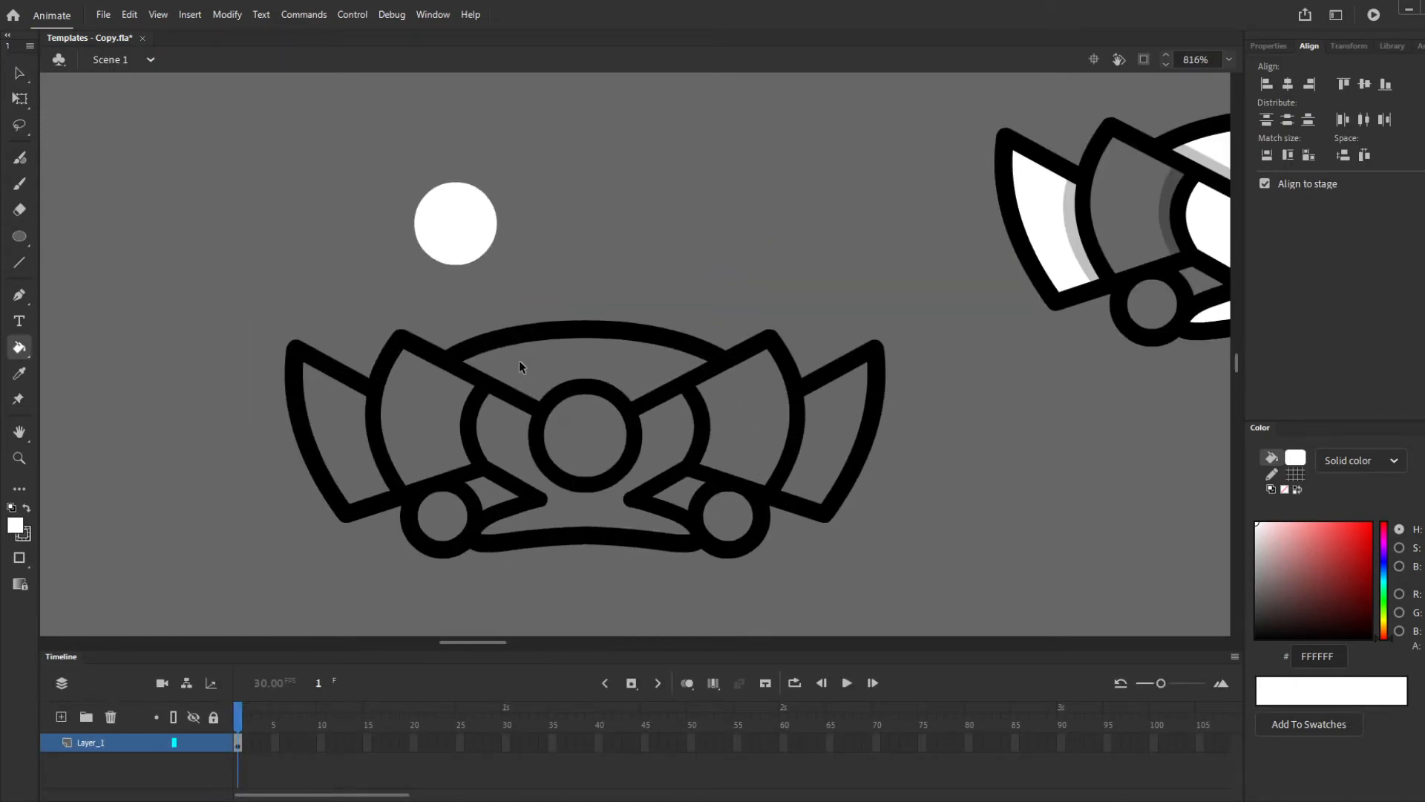
{"action": "key", "text": "v"}
{"action": "left_click", "coordinate": [564, 374]}
{"action": "left_click_drag", "start_coordinate": [564, 373], "coordinate": [1034, 598]}
{"action": "scroll", "coordinate": [691, 379], "scroll_direction": "down", "scroll_amount": 3}
{"action": "key", "text": "ctrl+g"}
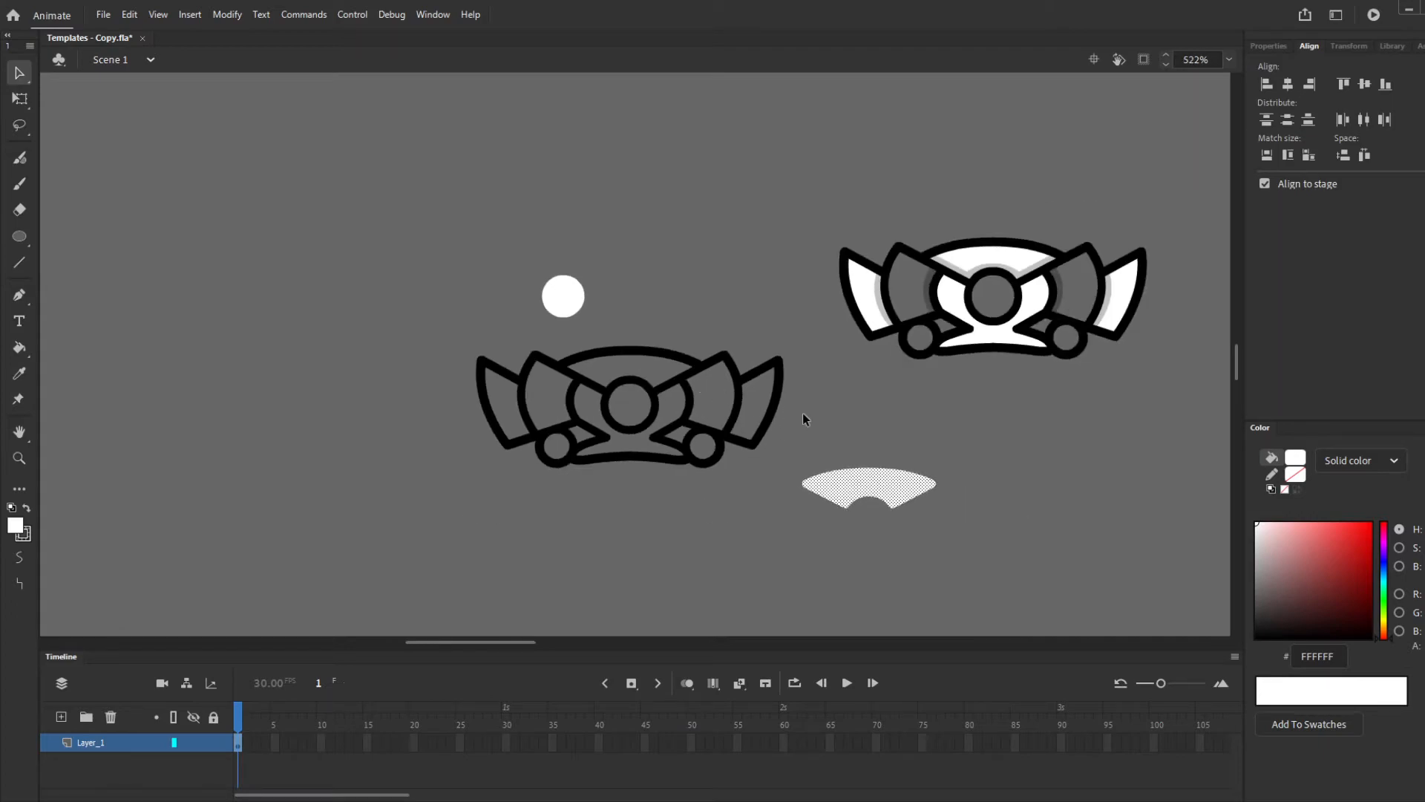
Paste the white dome shape into bird_35_2 and centre it horizontally between the two wing shapes
{"action": "double_click", "coordinate": [628, 386]}
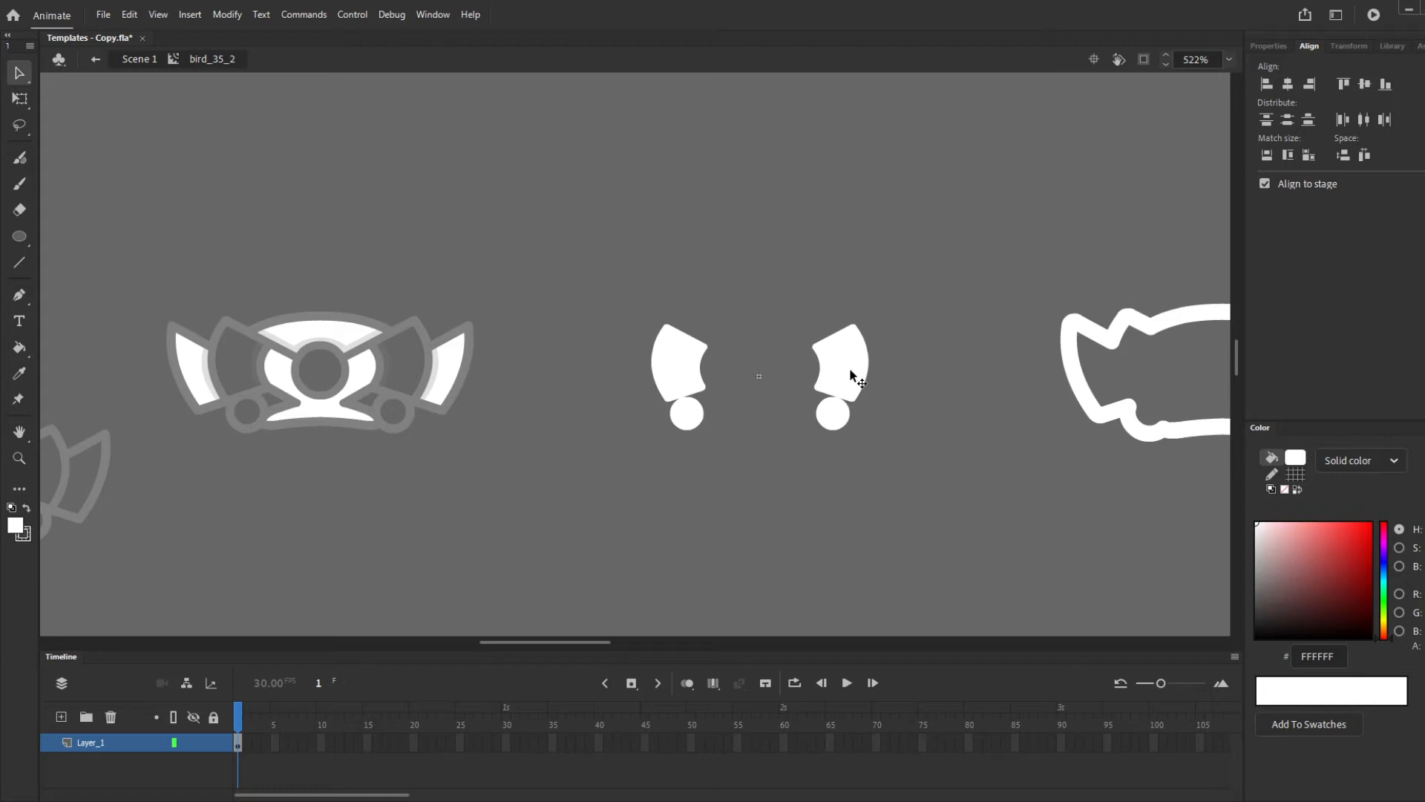
{"action": "key", "text": "ctrl+v"}
{"action": "left_click_drag", "start_coordinate": [652, 371], "coordinate": [743, 337]}
{"action": "key", "text": "ctrl+alt+2"}
{"action": "key", "text": "ctrl+alt+5"}
{"action": "double_click", "coordinate": [679, 450]}
Open the Layer_4 group in bird_35, lower the alpha of the central white fill, and exit the group
{"action": "double_click", "coordinate": [332, 329]}
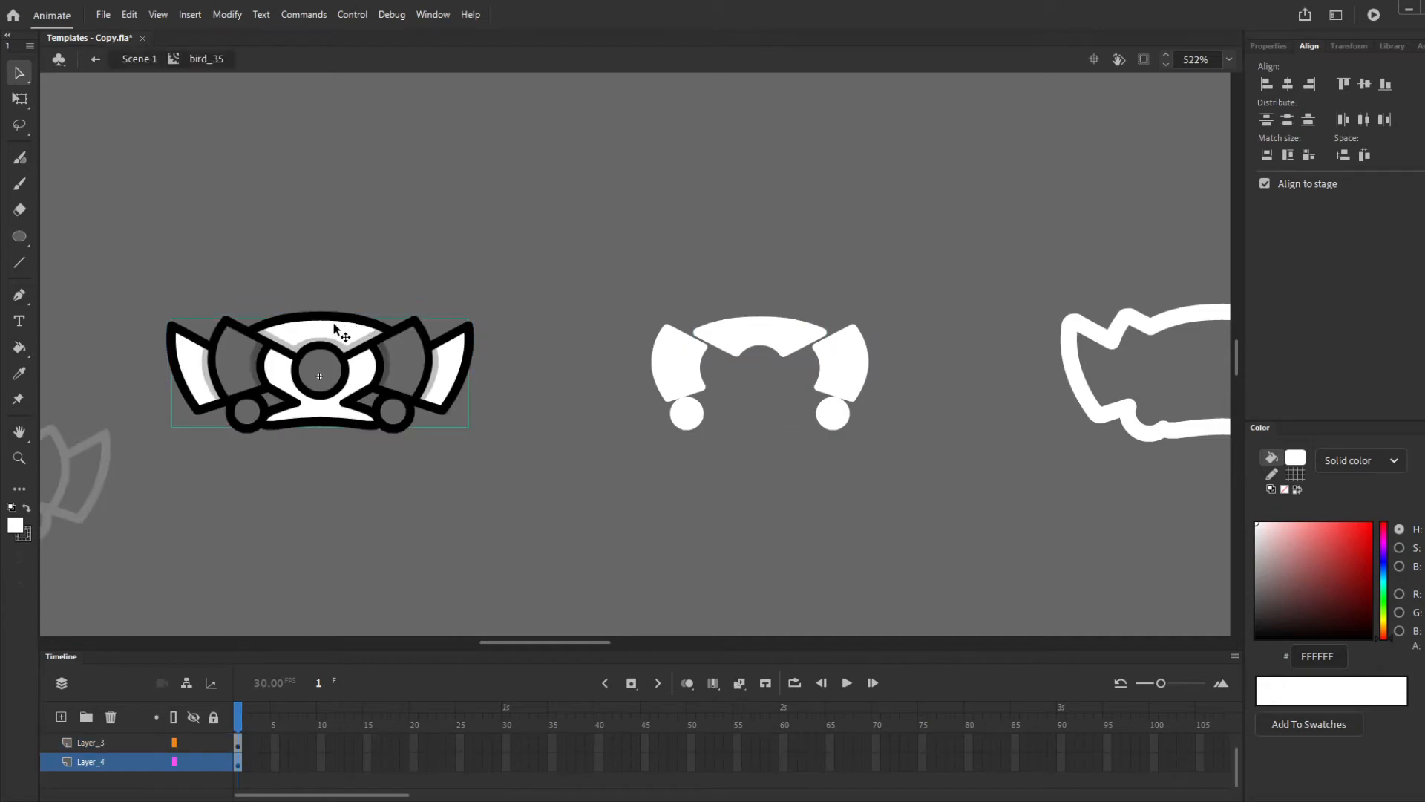
{"action": "double_click", "coordinate": [334, 329]}
{"action": "left_click", "coordinate": [338, 327]}
{"action": "left_click", "coordinate": [375, 274]}
{"action": "left_click", "coordinate": [355, 334]}
{"action": "scroll", "coordinate": [684, 455], "scroll_direction": "up", "scroll_amount": 10}
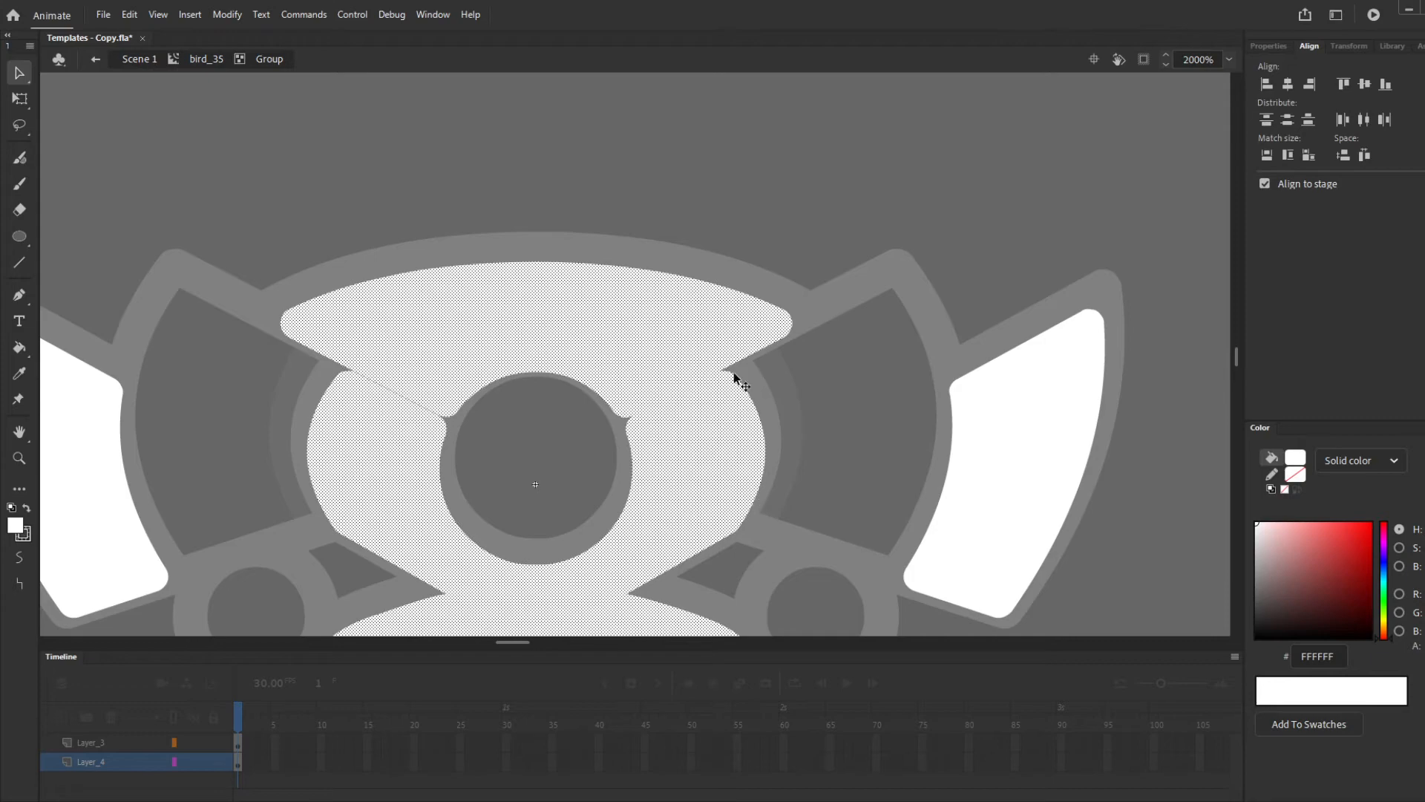
{"action": "scroll", "coordinate": [726, 308], "scroll_direction": "down", "scroll_amount": 5}
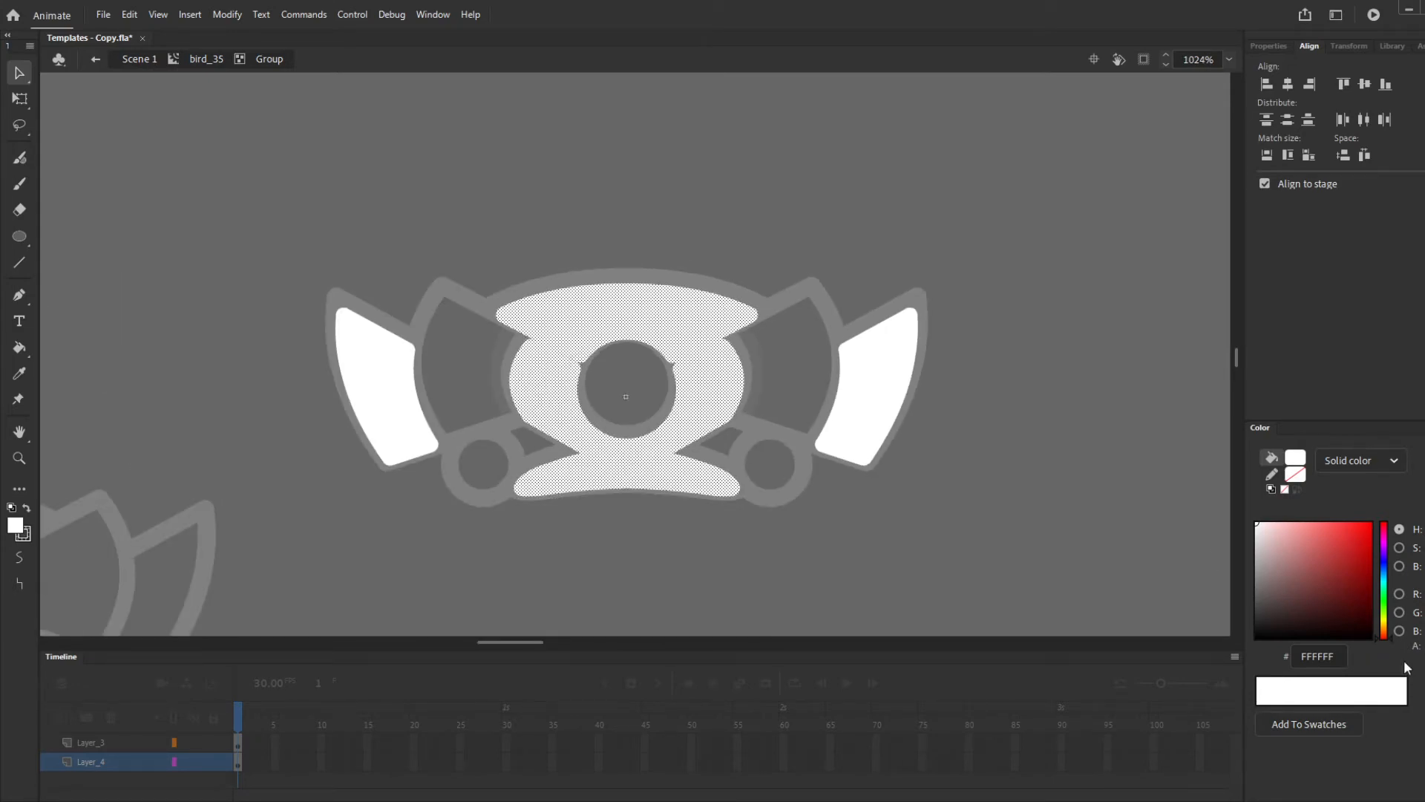
{"action": "key", "text": "Return"}
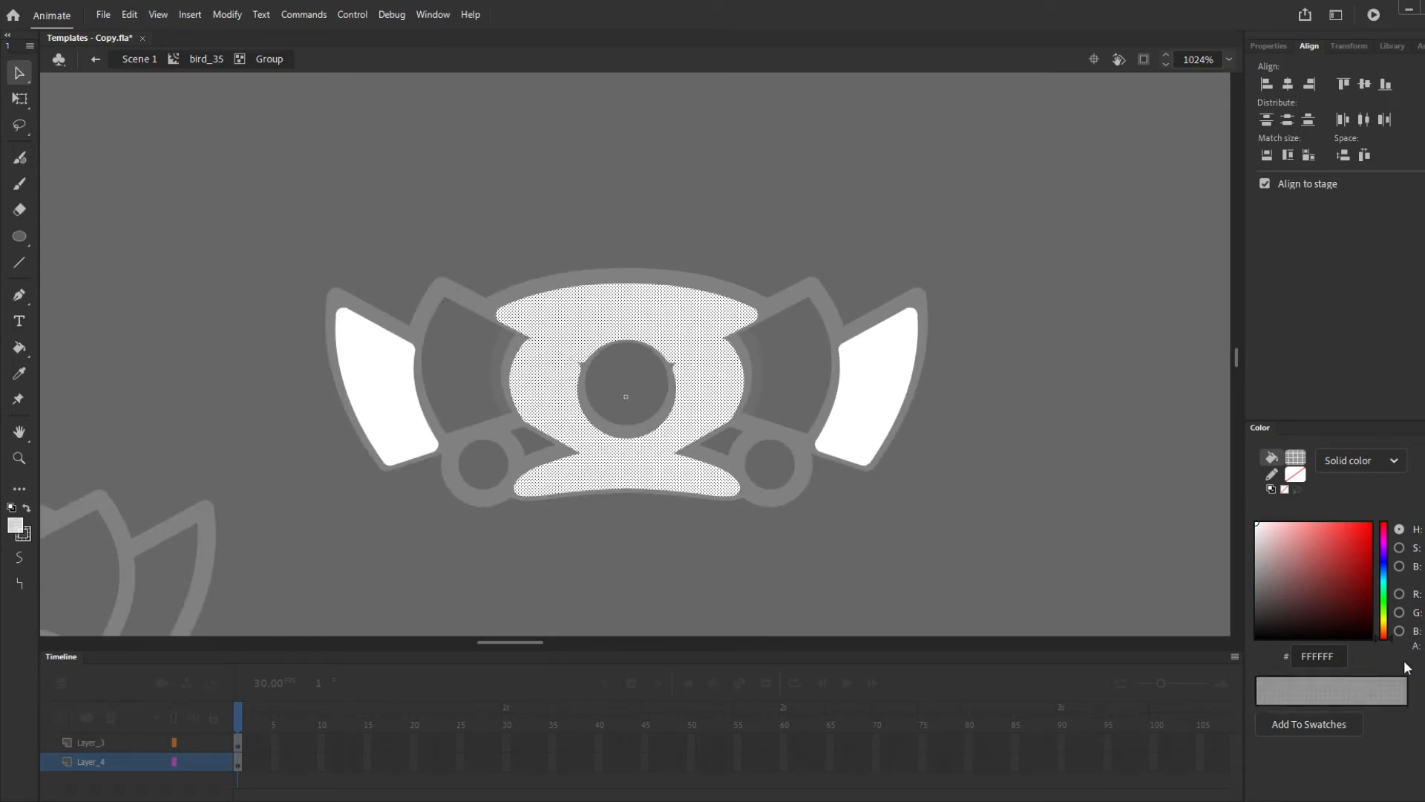
{"action": "double_click", "coordinate": [550, 614]}
Return to Scene 1 and examine the dome, body, and wing shading on the purple, red, and green colored icons
{"action": "scroll", "coordinate": [451, 478], "scroll_direction": "down", "scroll_amount": 5}
{"action": "scroll", "coordinate": [827, 451], "scroll_direction": "up", "scroll_amount": 5}
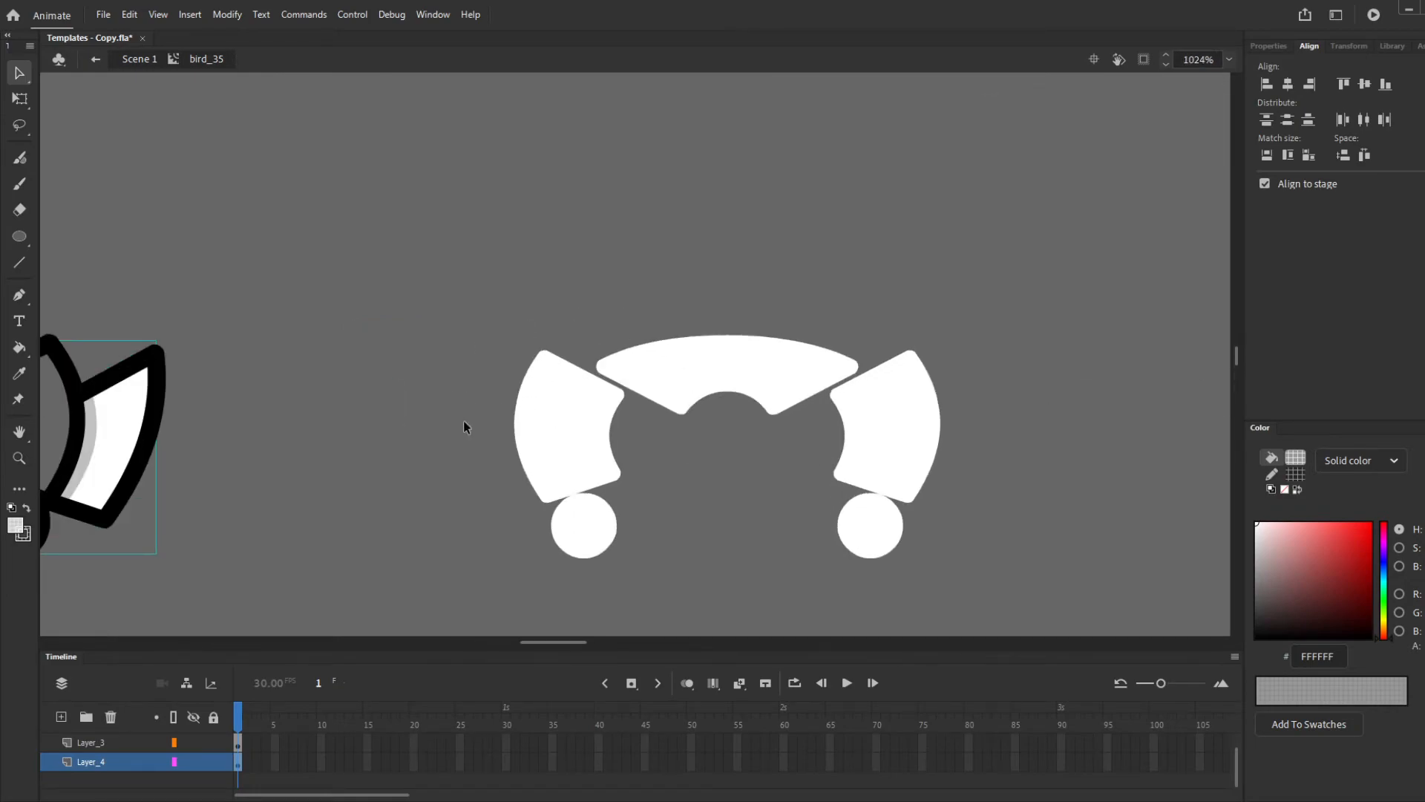
{"action": "scroll", "coordinate": [443, 430], "scroll_direction": "down", "scroll_amount": 10}
{"action": "scroll", "coordinate": [960, 416], "scroll_direction": "up", "scroll_amount": 5}
{"action": "double_click", "coordinate": [914, 540]}
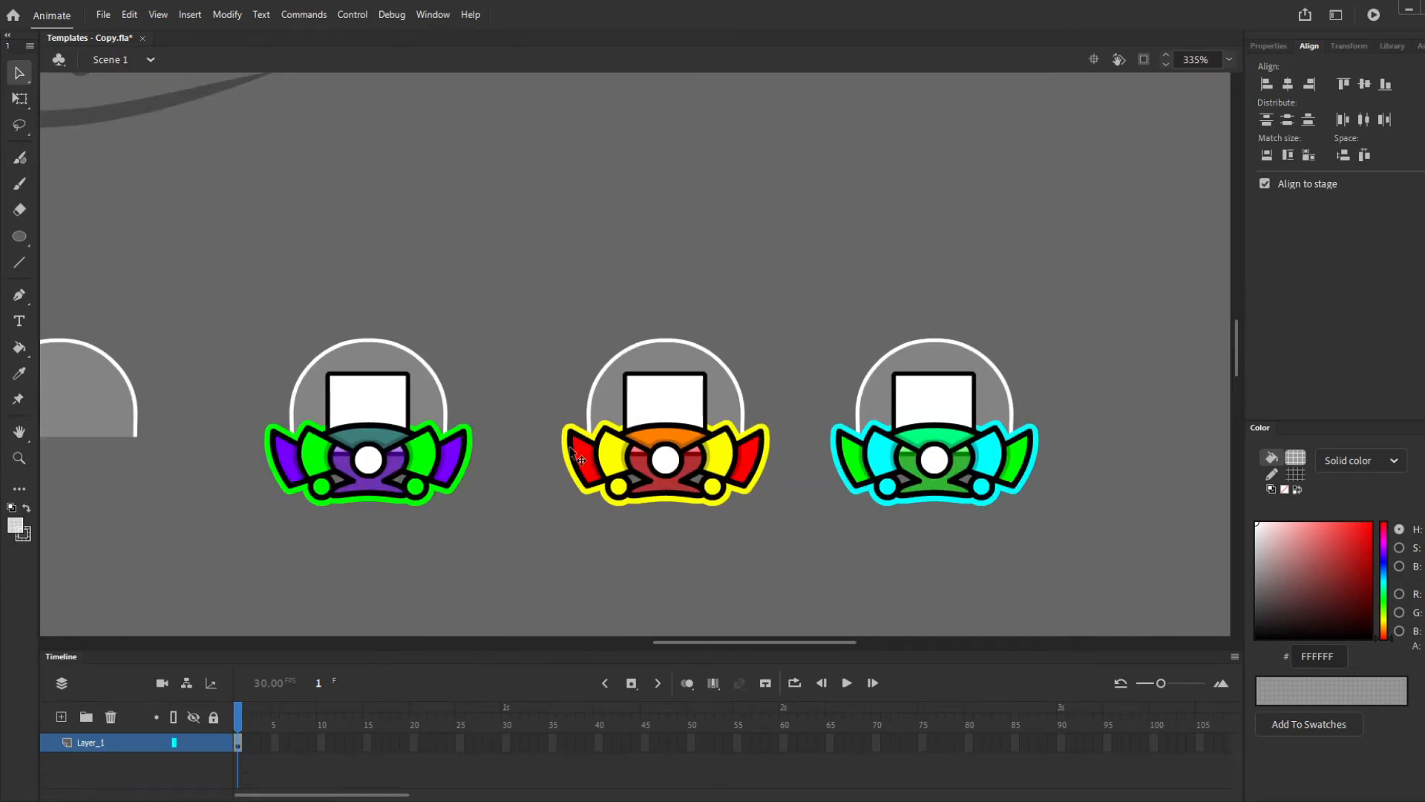
{"action": "scroll", "coordinate": [632, 462], "scroll_direction": "up", "scroll_amount": 5}
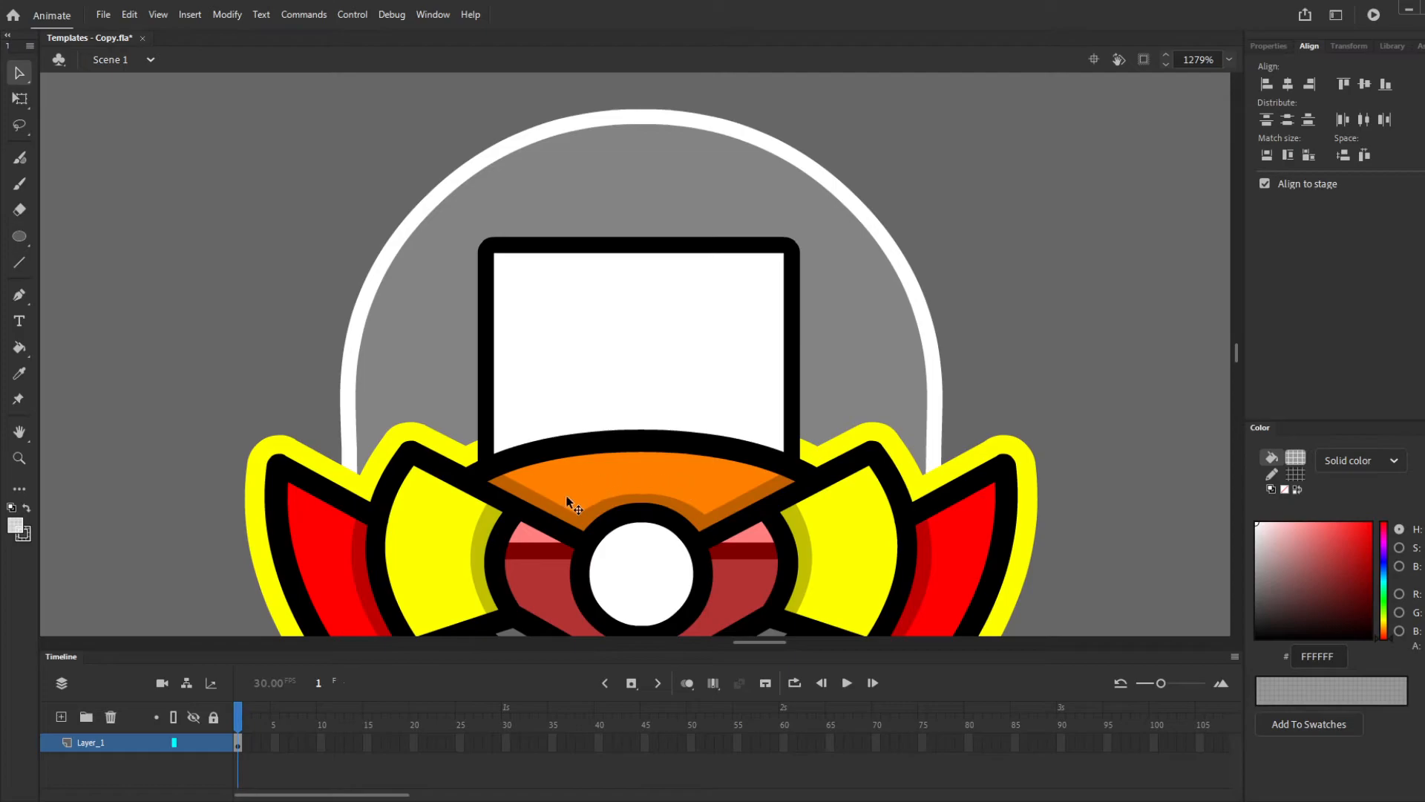
{"action": "scroll", "coordinate": [963, 342], "scroll_direction": "down", "scroll_amount": 6}
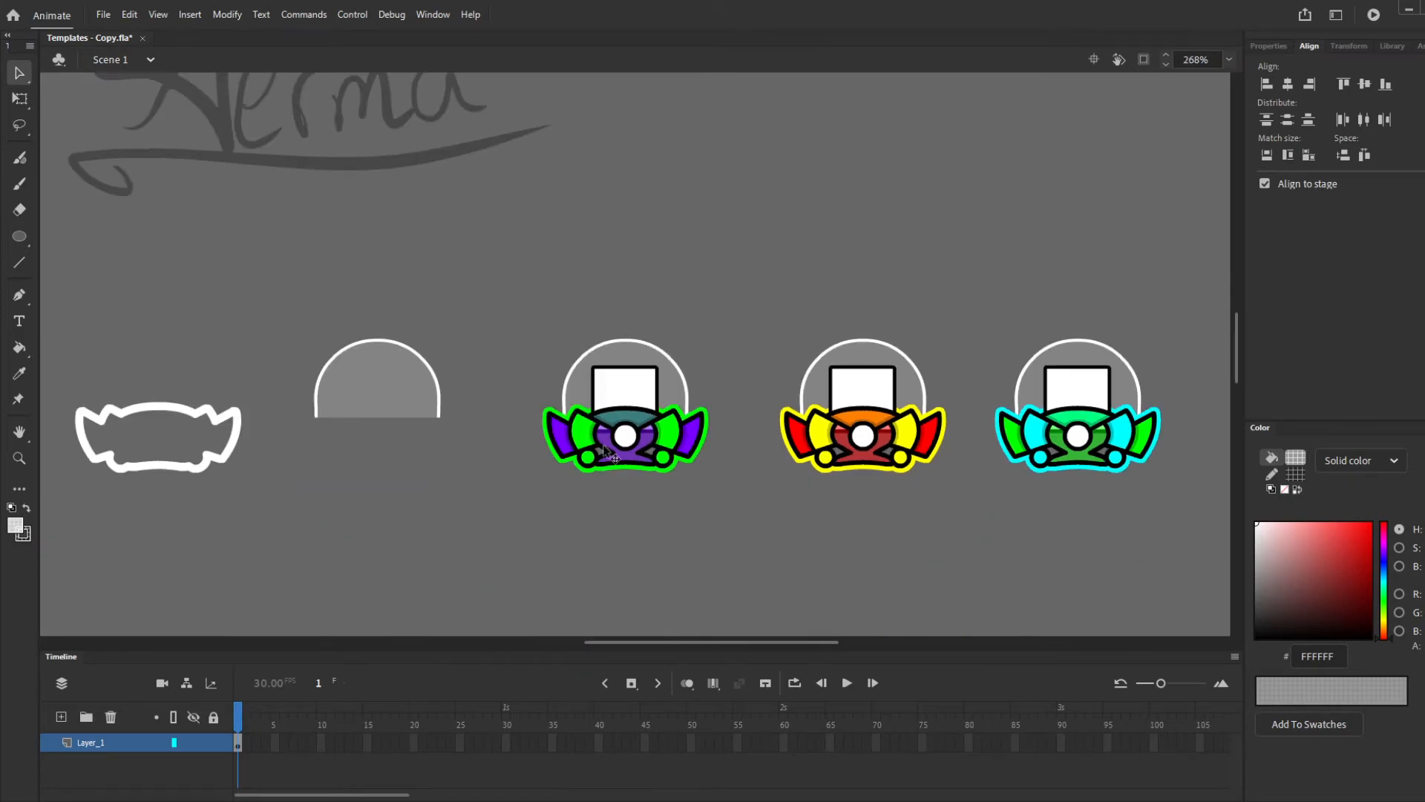
{"action": "scroll", "coordinate": [651, 446], "scroll_direction": "up", "scroll_amount": 3}
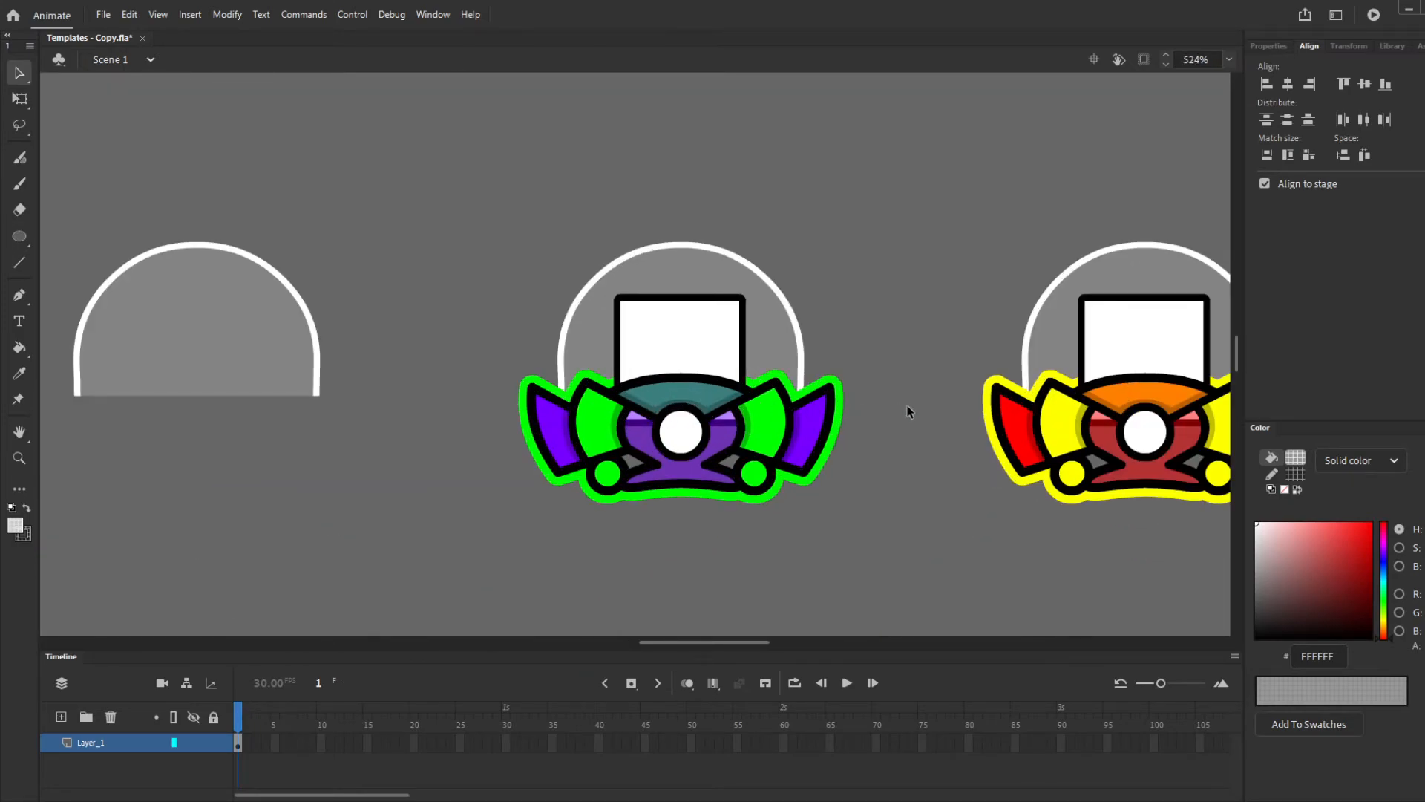
{"action": "scroll", "coordinate": [667, 404], "scroll_direction": "down", "scroll_amount": 2}
{"action": "scroll", "coordinate": [972, 423], "scroll_direction": "up", "scroll_amount": 5}
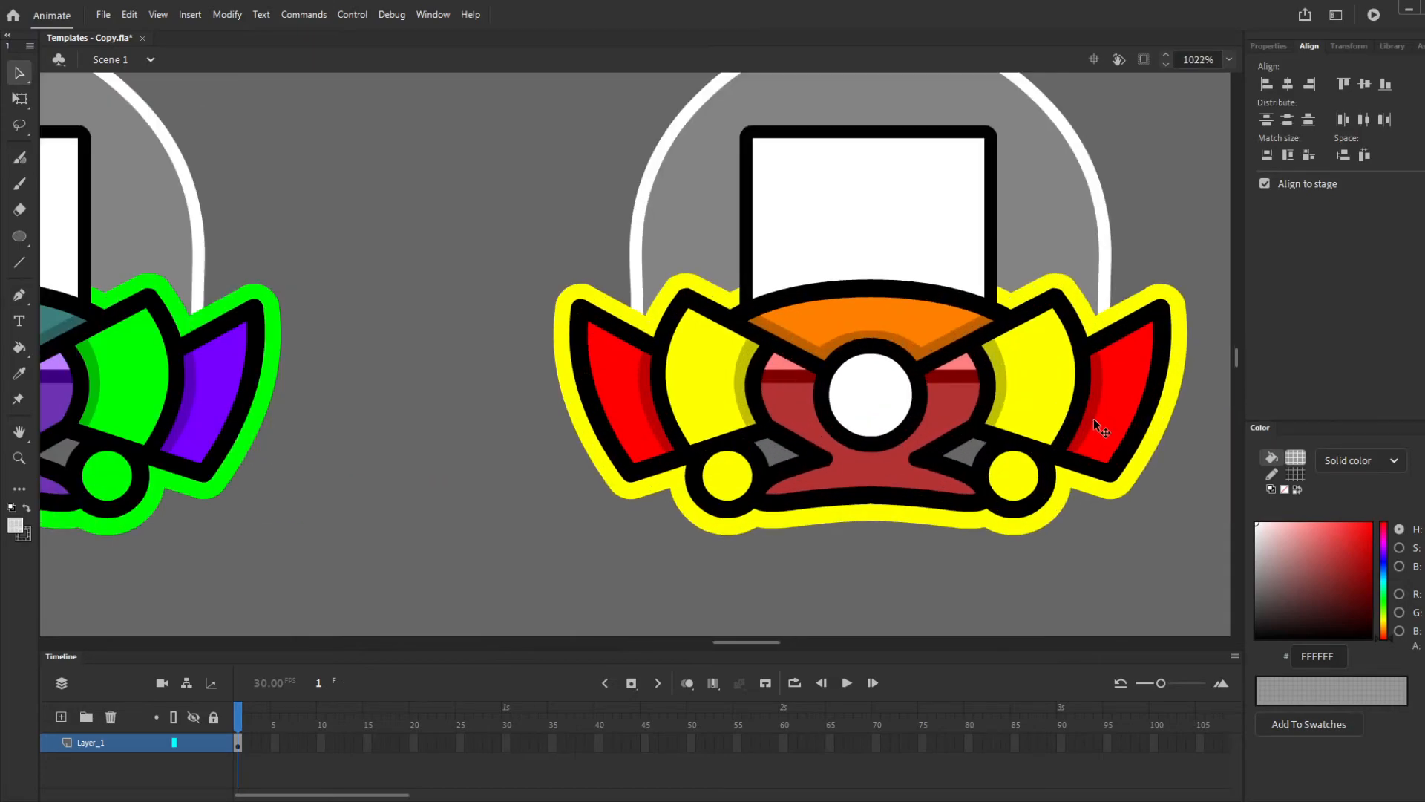
{"action": "scroll", "coordinate": [1093, 417], "scroll_direction": "down", "scroll_amount": 5}
{"action": "scroll", "coordinate": [393, 413], "scroll_direction": "up", "scroll_amount": 3}
{"action": "scroll", "coordinate": [394, 414], "scroll_direction": "up", "scroll_amount": 3}
{"action": "double_click", "coordinate": [448, 324]}
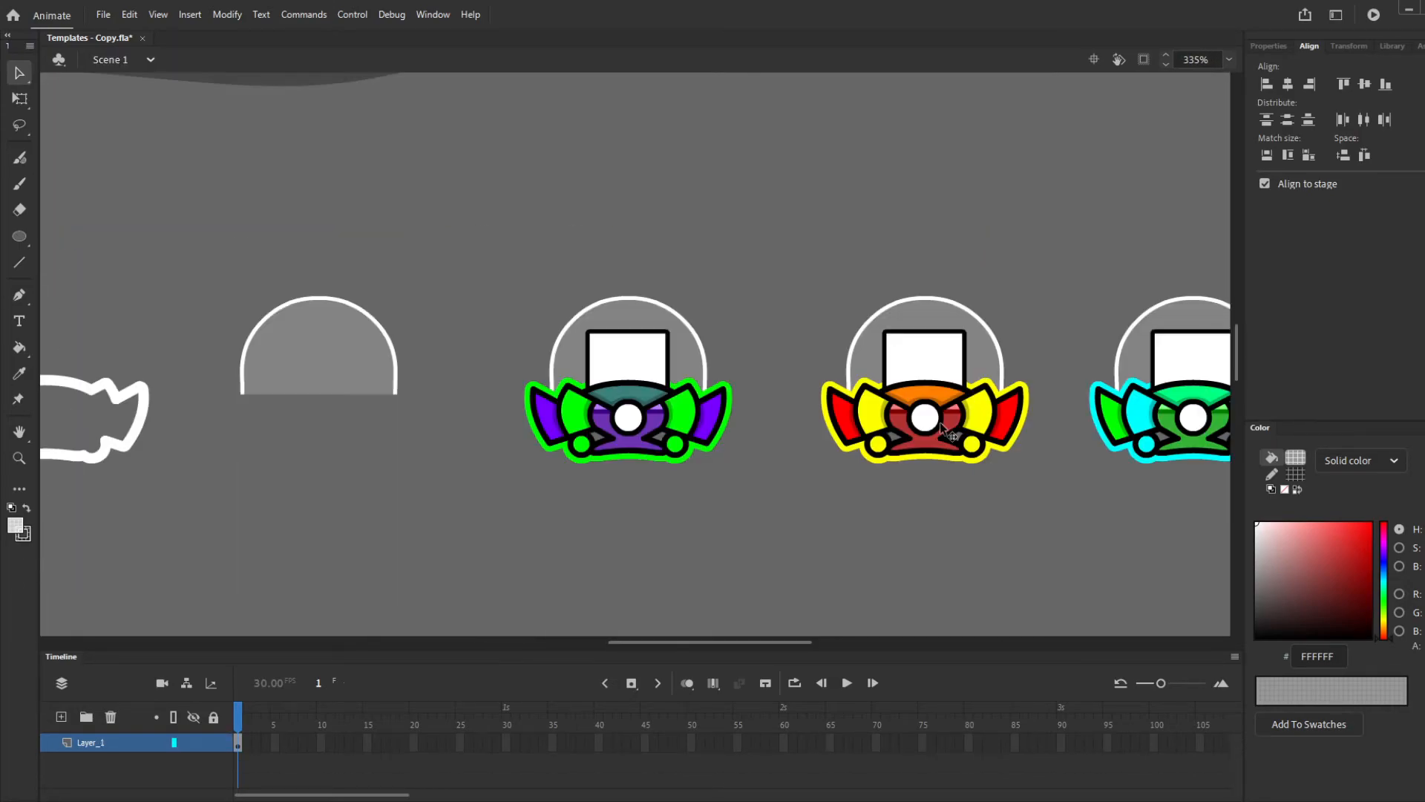
{"action": "scroll", "coordinate": [934, 429], "scroll_direction": "down", "scroll_amount": 3}
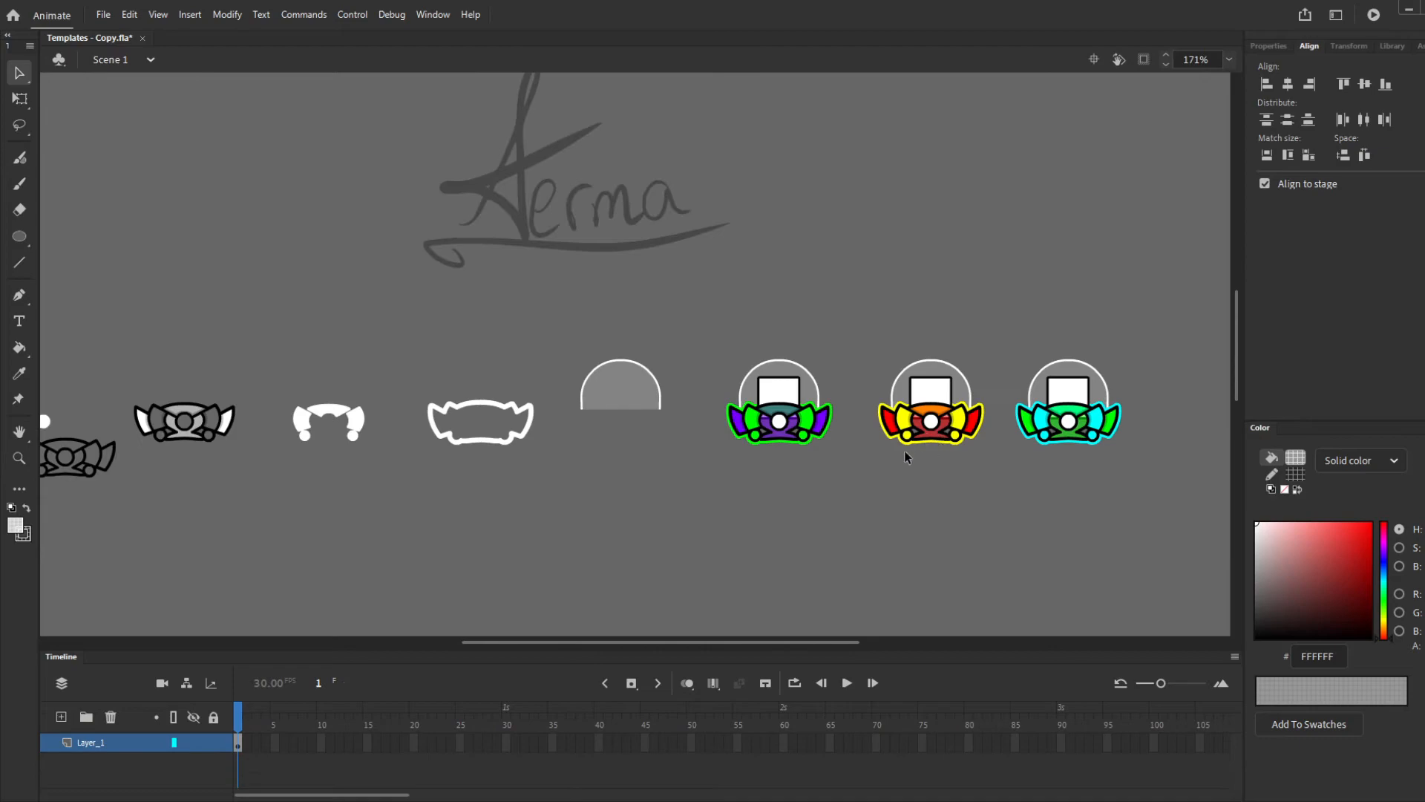
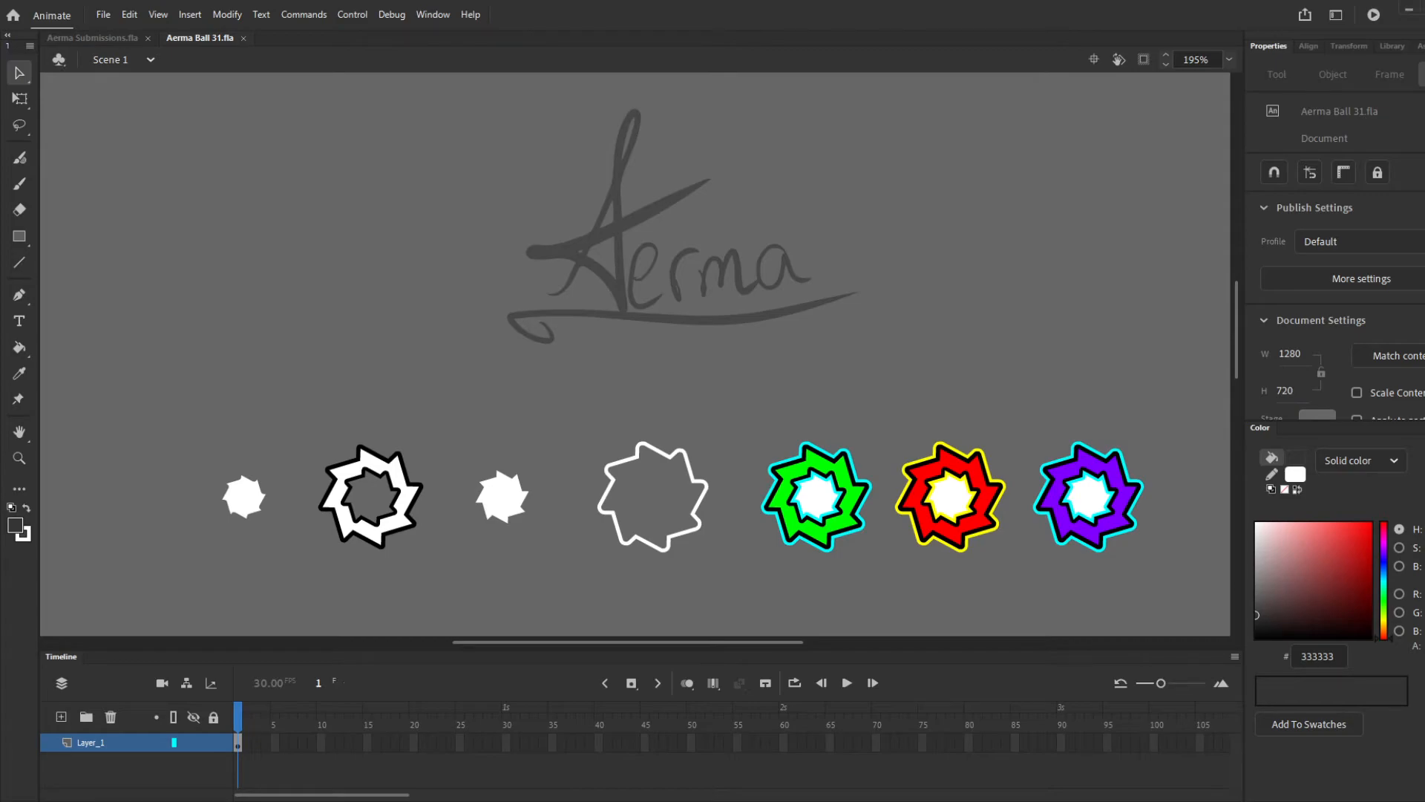
Look over the ball icon versions in Aerma Ball 31.fla and the finished ball grid in Aerma Submissions.fla
{"action": "scroll", "coordinate": [1073, 193], "scroll_direction": "down", "scroll_amount": 2}
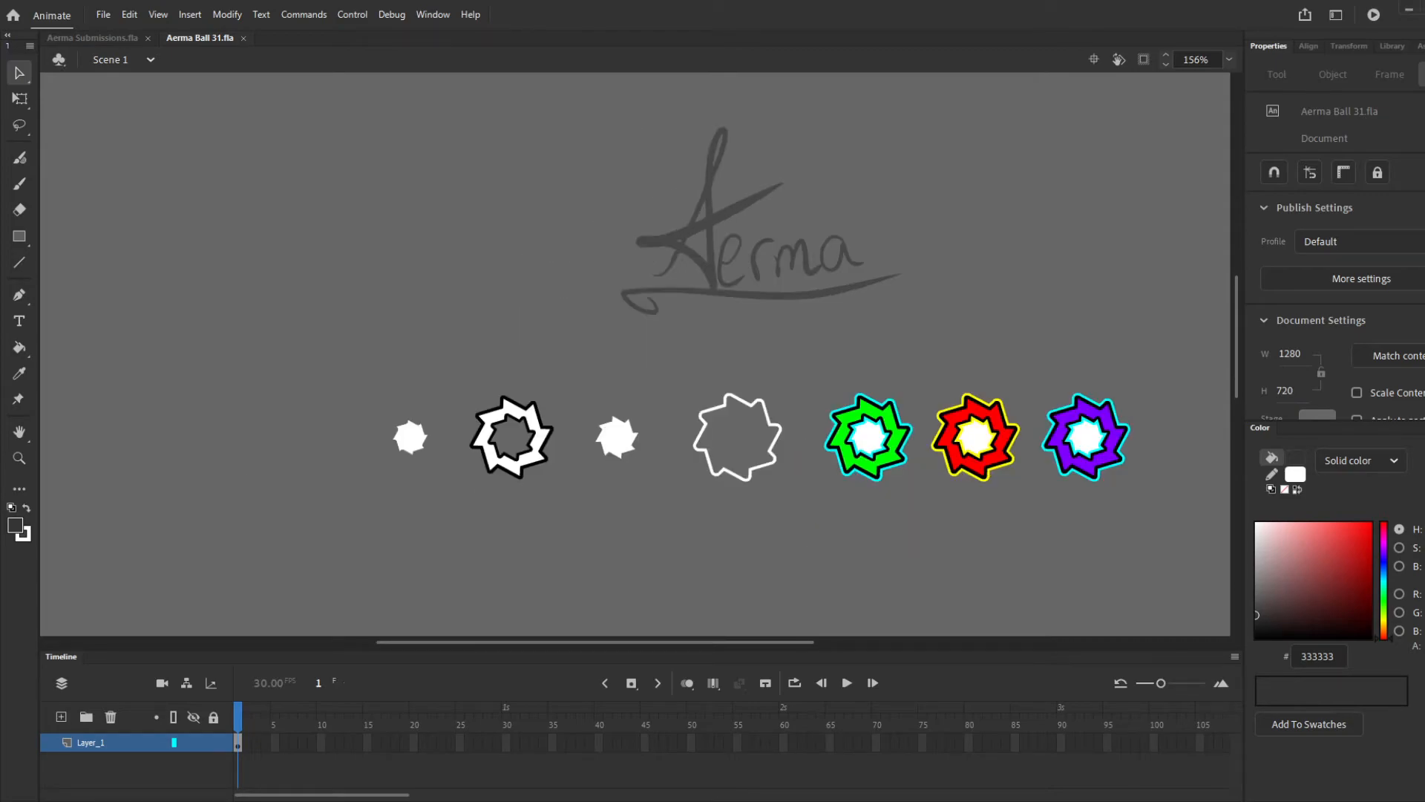
{"action": "scroll", "coordinate": [935, 455], "scroll_direction": "up", "scroll_amount": 4}
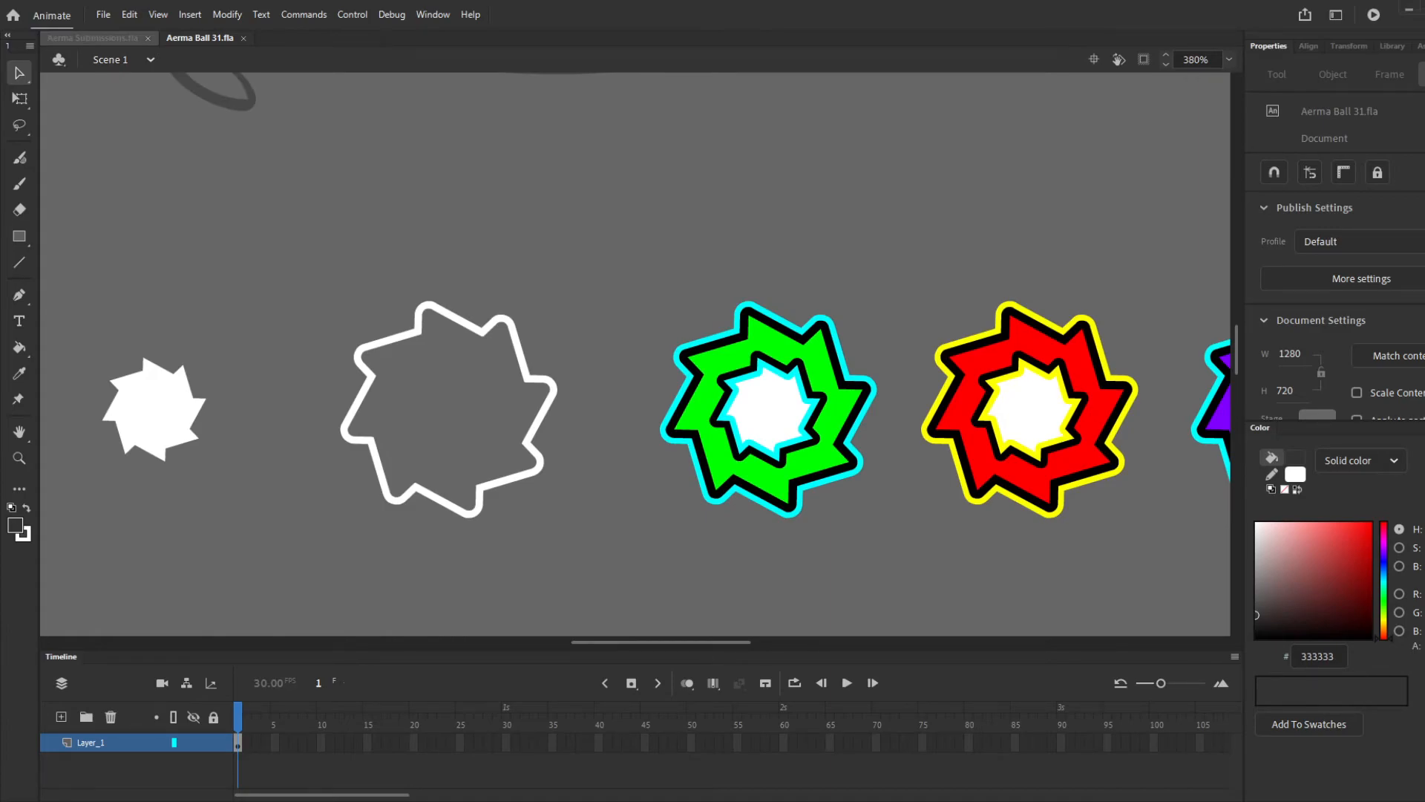
{"action": "left_click", "coordinate": [130, 38]}
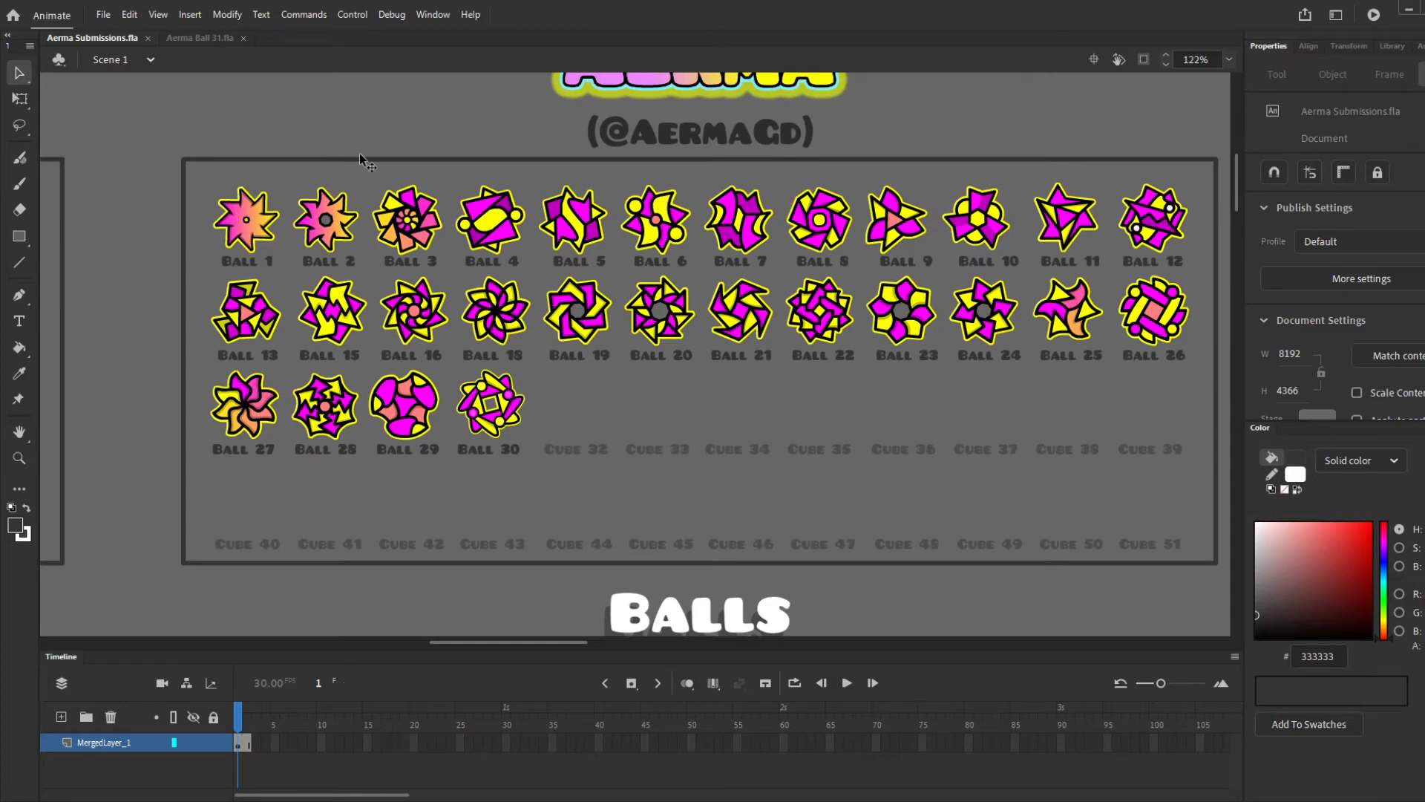
{"action": "left_click", "coordinate": [187, 43]}
{"action": "scroll", "coordinate": [735, 437], "scroll_direction": "down", "scroll_amount": 4}
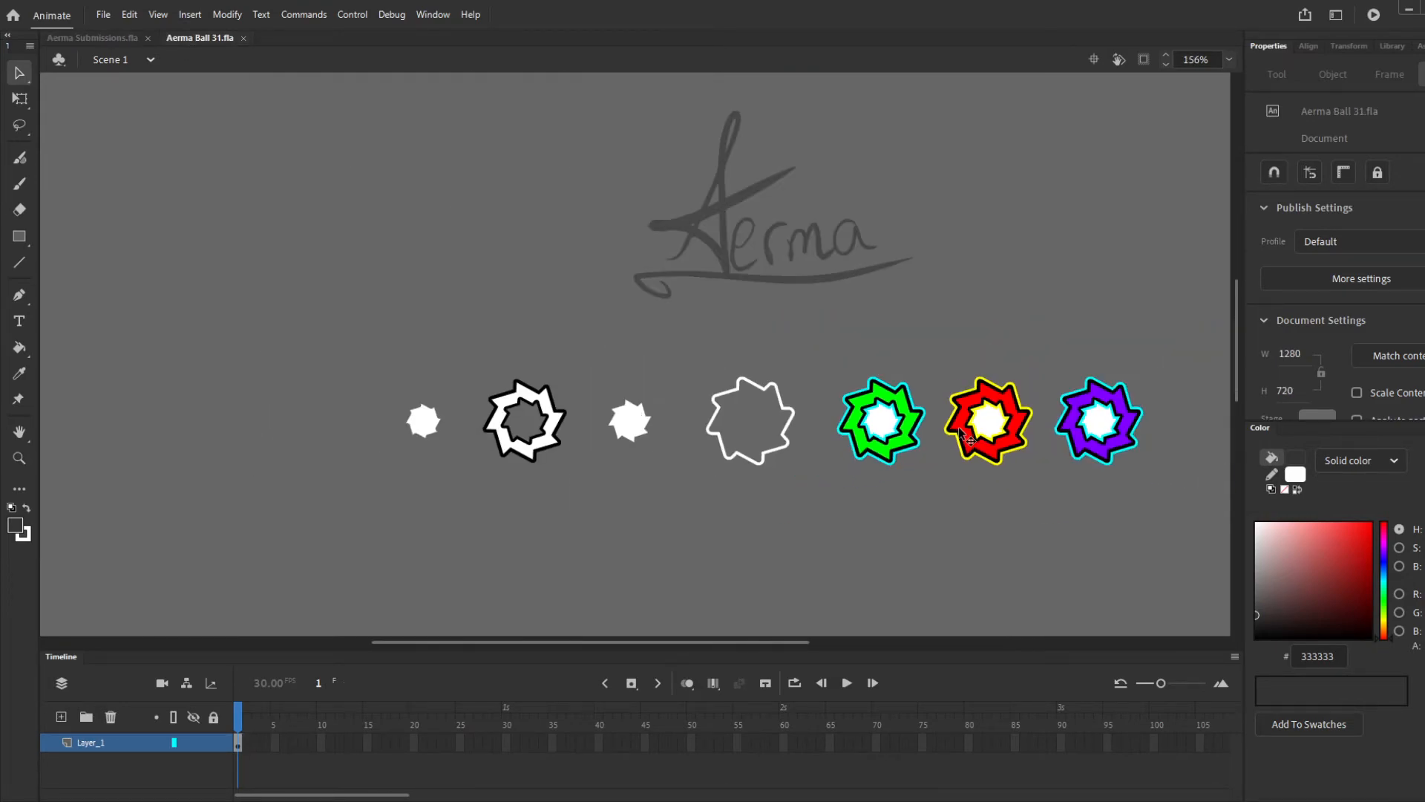
Open the player_ball_01 symbol and cut the white fill between its inner and outer black outlines
{"action": "scroll", "coordinate": [371, 412], "scroll_direction": "up", "scroll_amount": 5}
{"action": "double_click", "coordinate": [670, 473]}
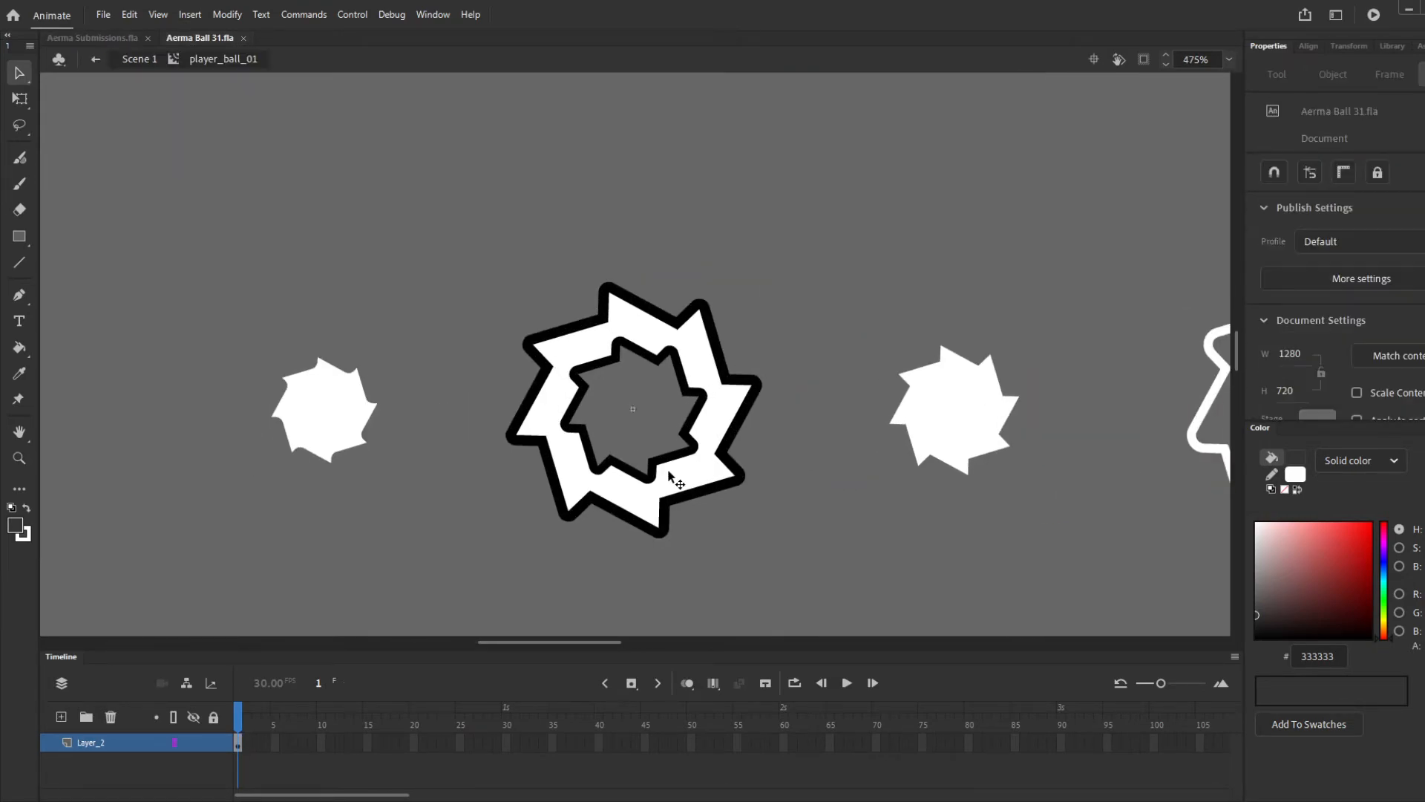
{"action": "left_click", "coordinate": [669, 472]}
{"action": "key", "text": "ctrl+x"}
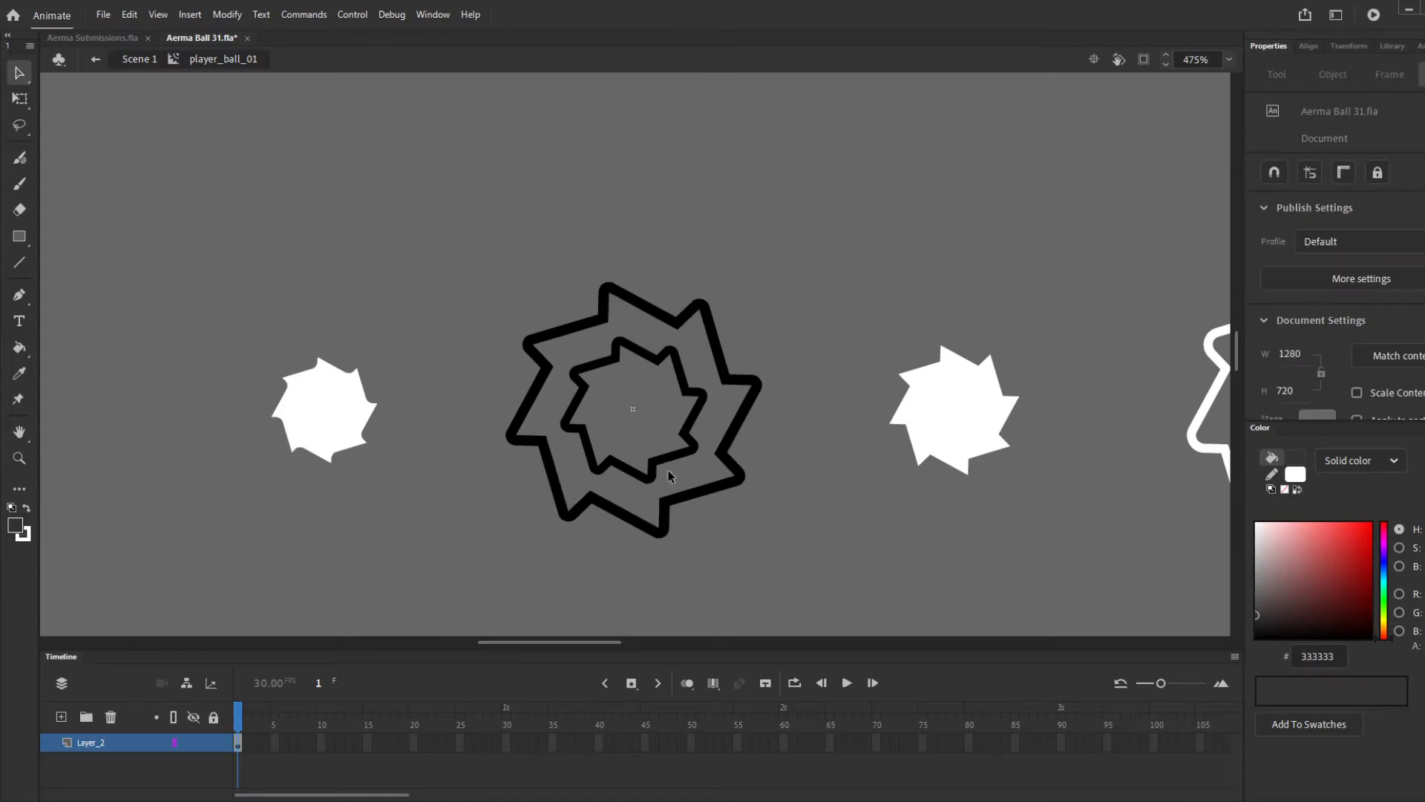
Add a new layer in player_ball_01 and create a white FFFFFF square without an outline above the ball
{"action": "left_click", "coordinate": [61, 717]}
{"action": "key", "text": "r"}
{"action": "left_click_drag", "start_coordinate": [342, 174], "coordinate": [447, 276]}
{"action": "key", "text": "v"}
{"action": "double_click", "coordinate": [447, 276]}
{"action": "key", "text": "Delete"}
{"action": "left_click", "coordinate": [430, 245]}
{"action": "left_click", "coordinate": [1295, 457]}
{"action": "left_click", "coordinate": [1009, 413]}
{"action": "left_click", "coordinate": [633, 178]}
{"action": "left_click", "coordinate": [378, 231]}
Align the white square's right edge to the stage centre, centre it vertically, and group it
{"action": "left_click", "coordinate": [1309, 46]}
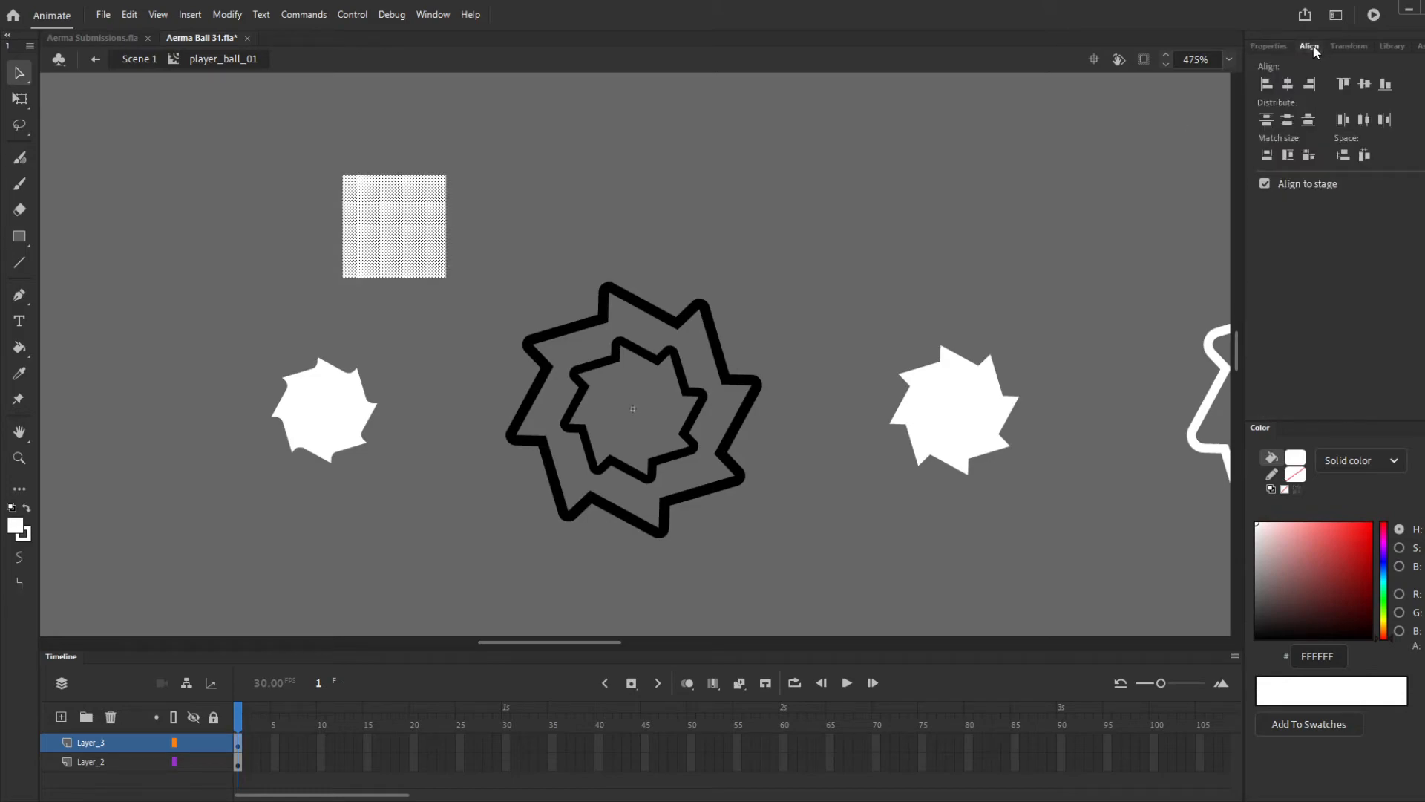
{"action": "left_click", "coordinate": [1309, 84]}
{"action": "left_click", "coordinate": [1365, 84]}
{"action": "left_click", "coordinate": [900, 91]}
{"action": "left_click", "coordinate": [580, 401]}
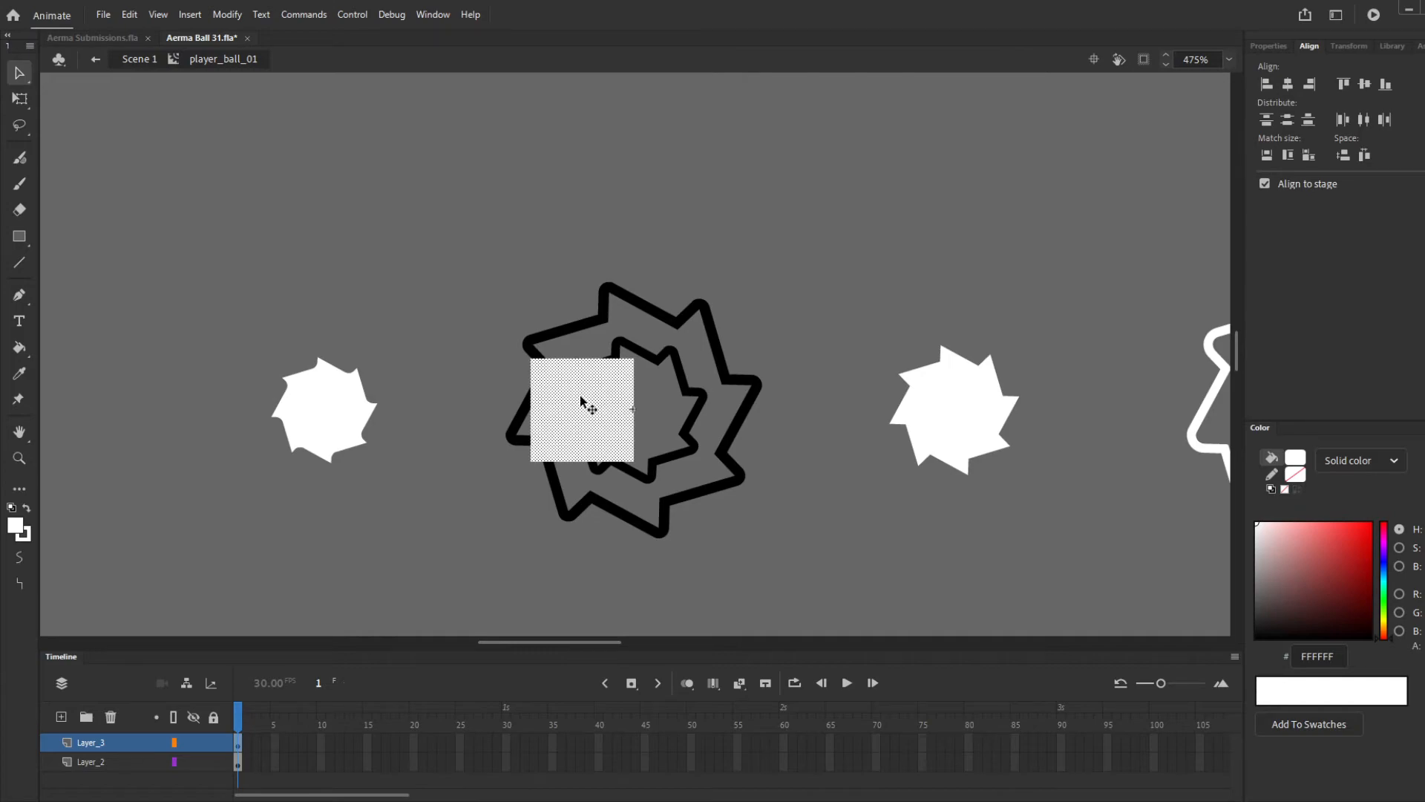
{"action": "key", "text": "ctrl+g"}
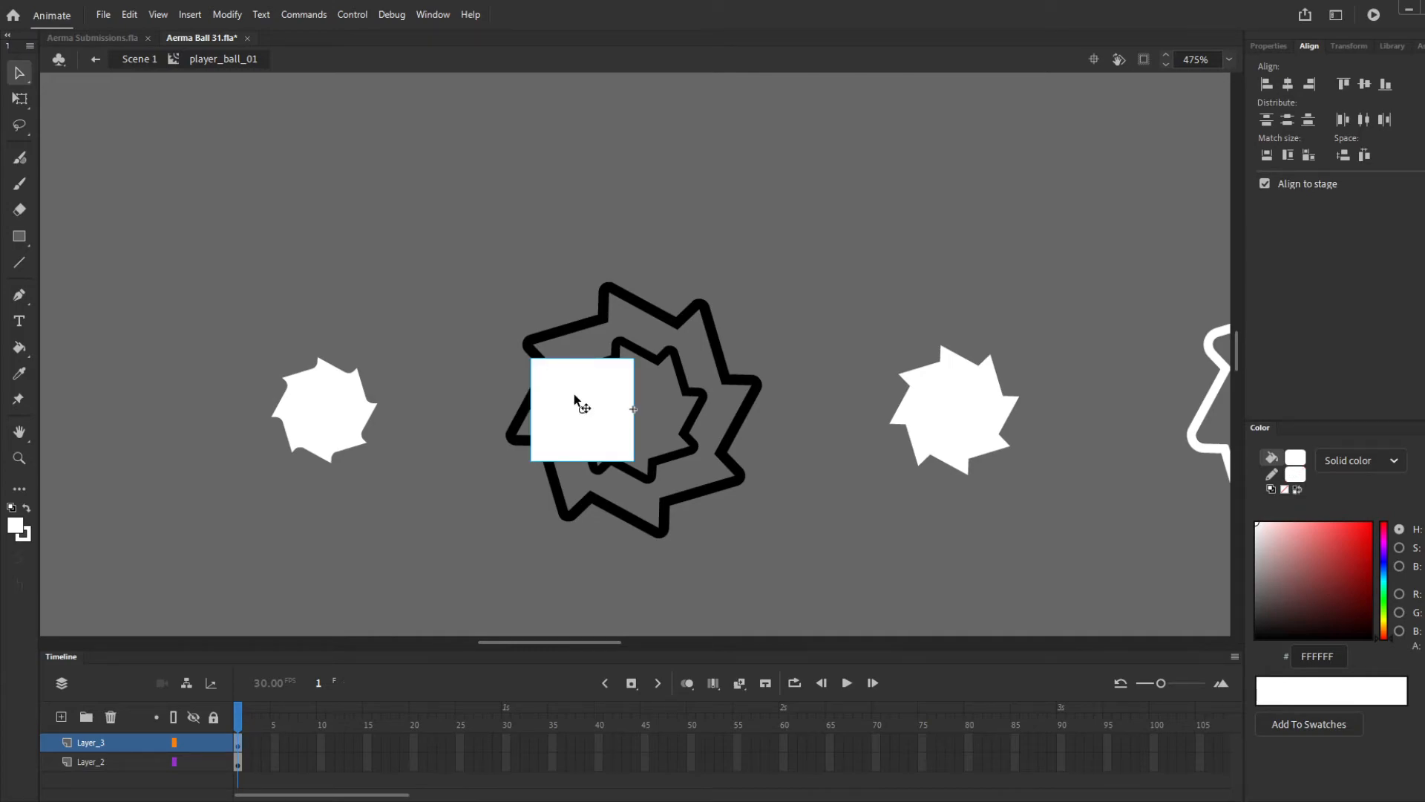
Move the white square's transformation point to the middle of its right edge, at the stage centre
{"action": "key", "text": "q"}
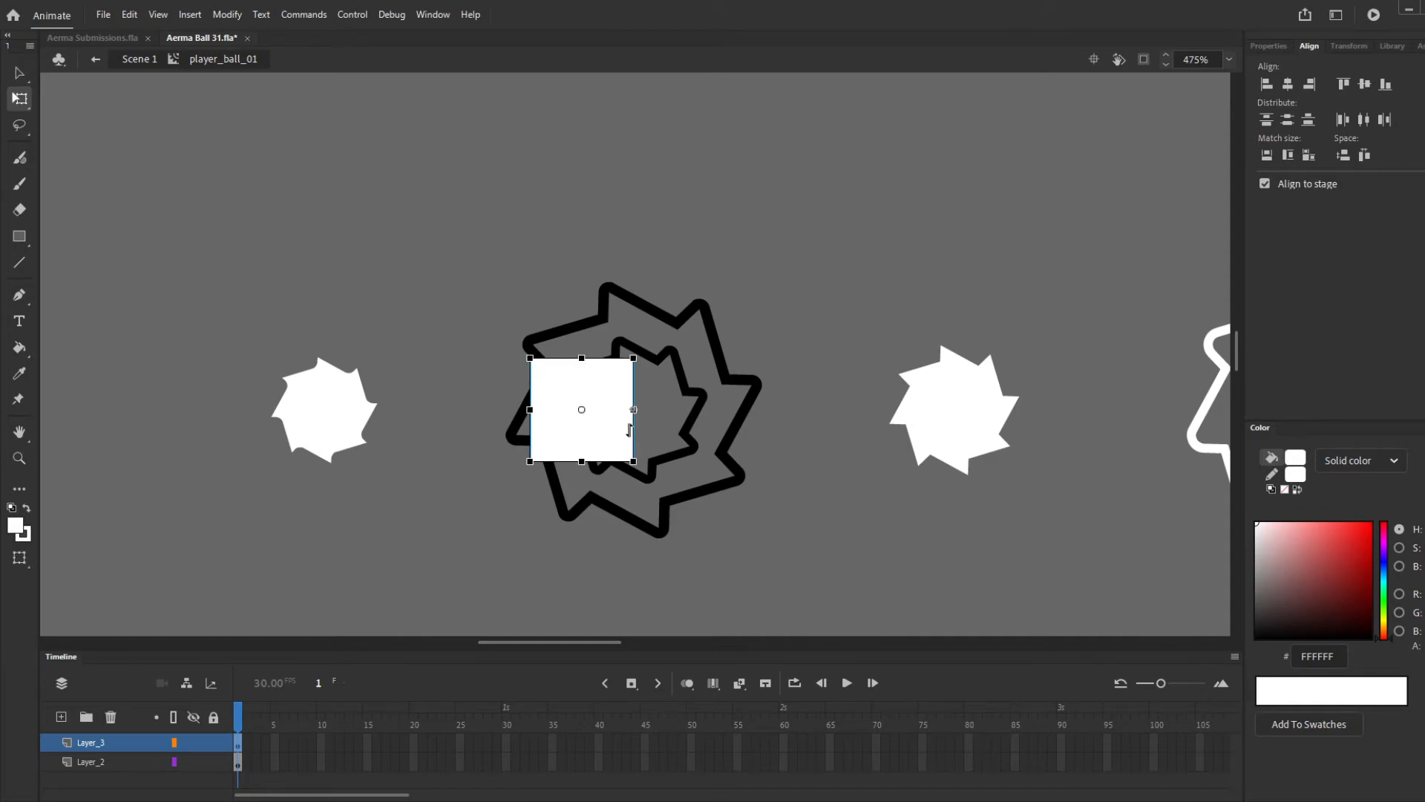
{"action": "scroll", "coordinate": [583, 410], "scroll_direction": "up", "scroll_amount": 4}
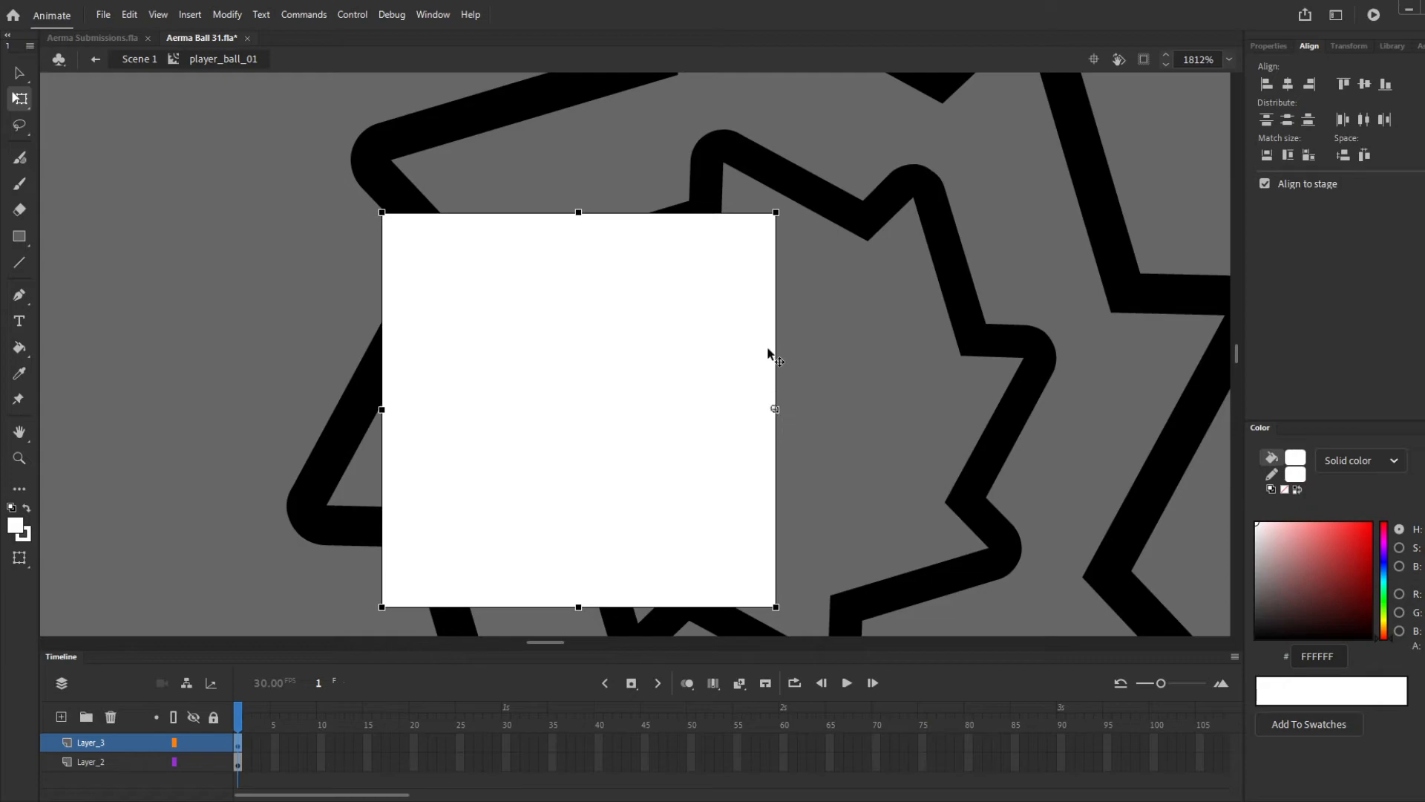
{"action": "scroll", "coordinate": [768, 349], "scroll_direction": "down", "scroll_amount": 2}
{"action": "scroll", "coordinate": [759, 389], "scroll_direction": "up", "scroll_amount": 3}
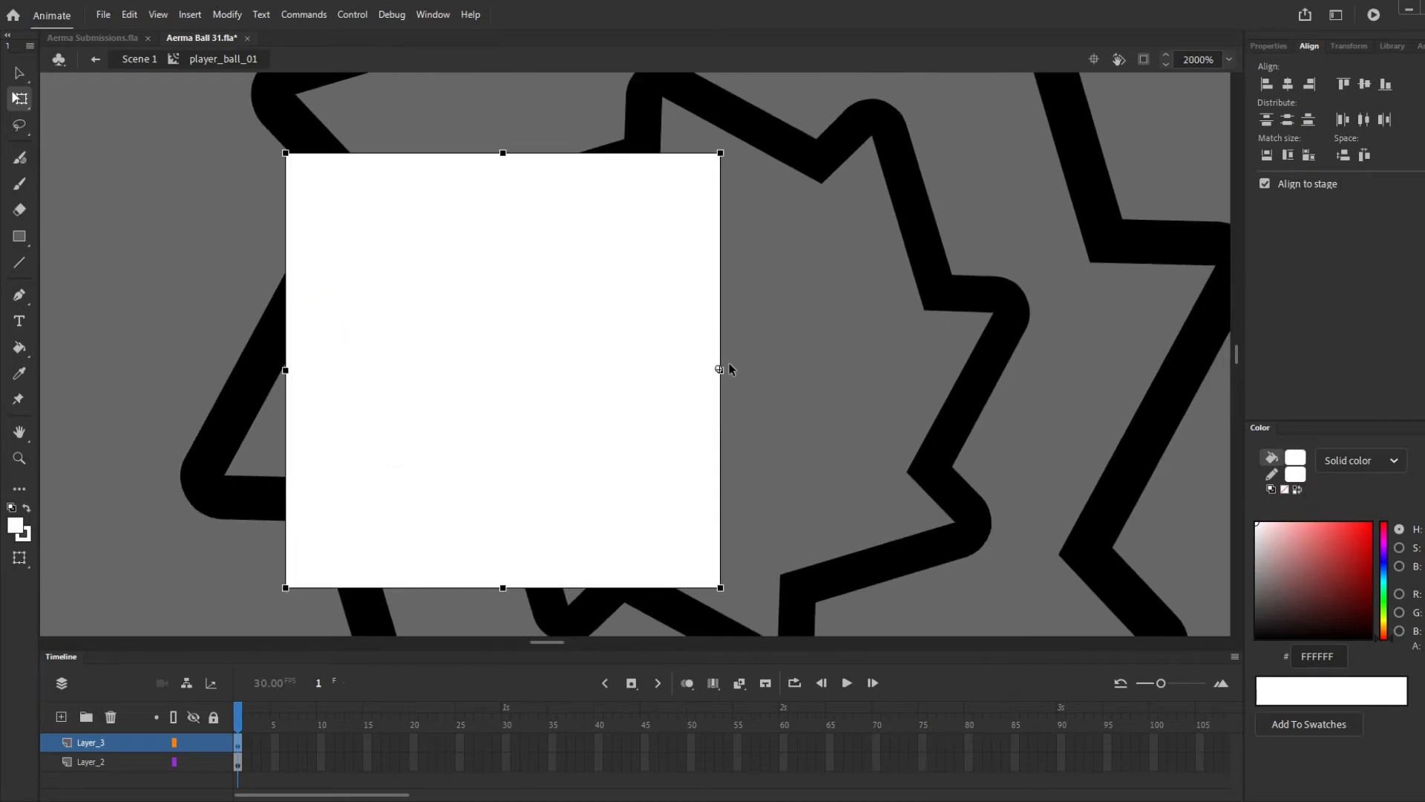
{"action": "scroll", "coordinate": [718, 369], "scroll_direction": "down", "scroll_amount": 4}
{"action": "scroll", "coordinate": [834, 398], "scroll_direction": "up", "scroll_amount": 3}
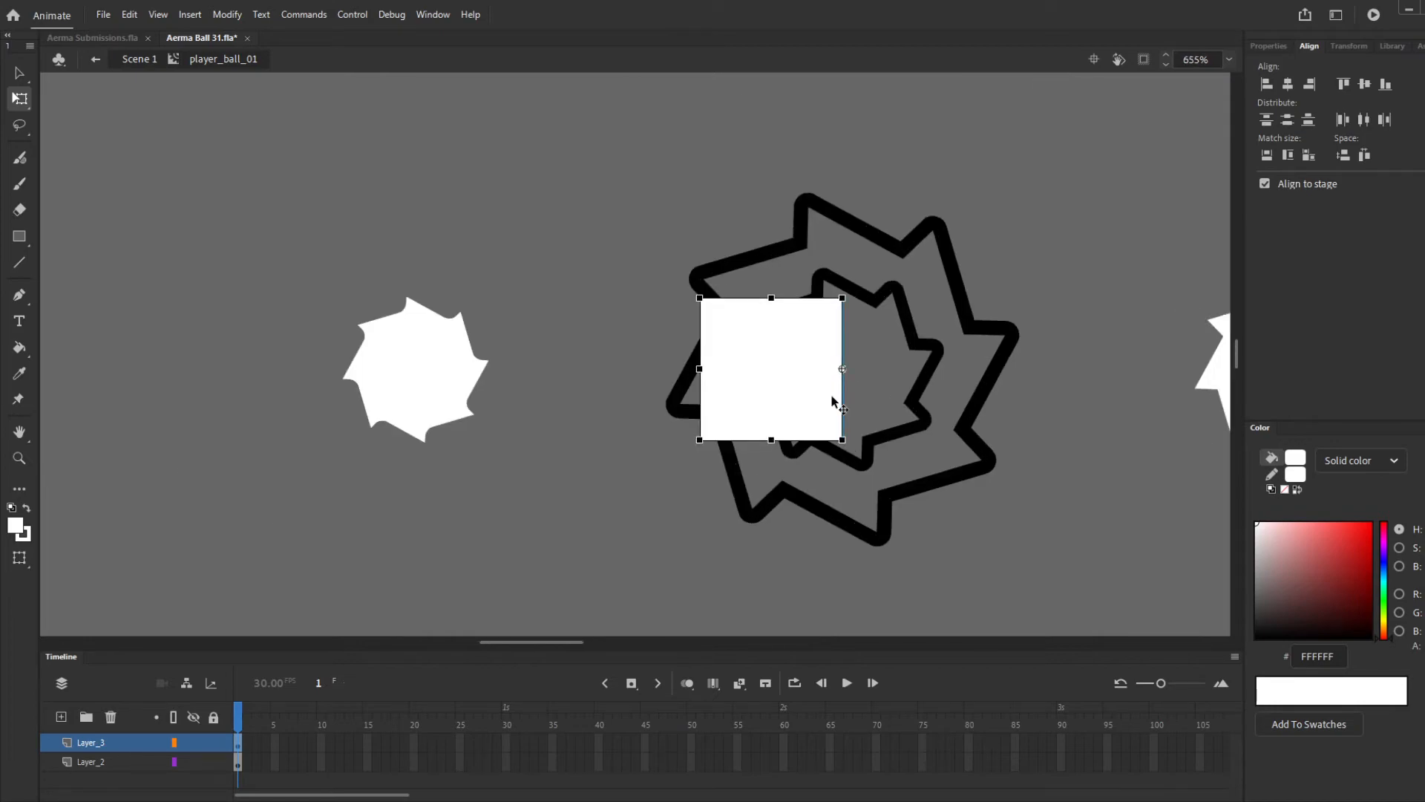
{"action": "scroll", "coordinate": [852, 360], "scroll_direction": "up", "scroll_amount": 3}
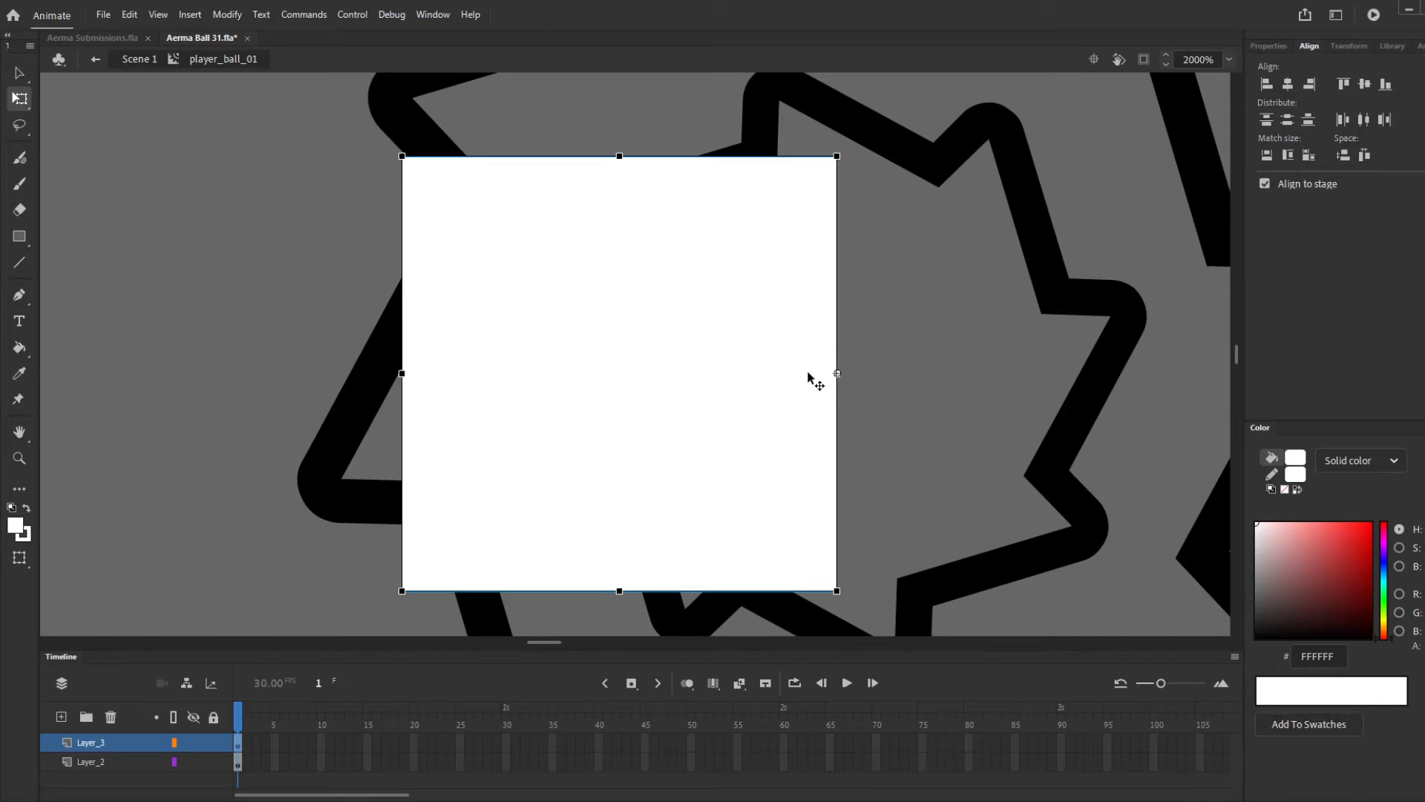
{"action": "left_click_drag", "start_coordinate": [810, 372], "coordinate": [703, 362]}
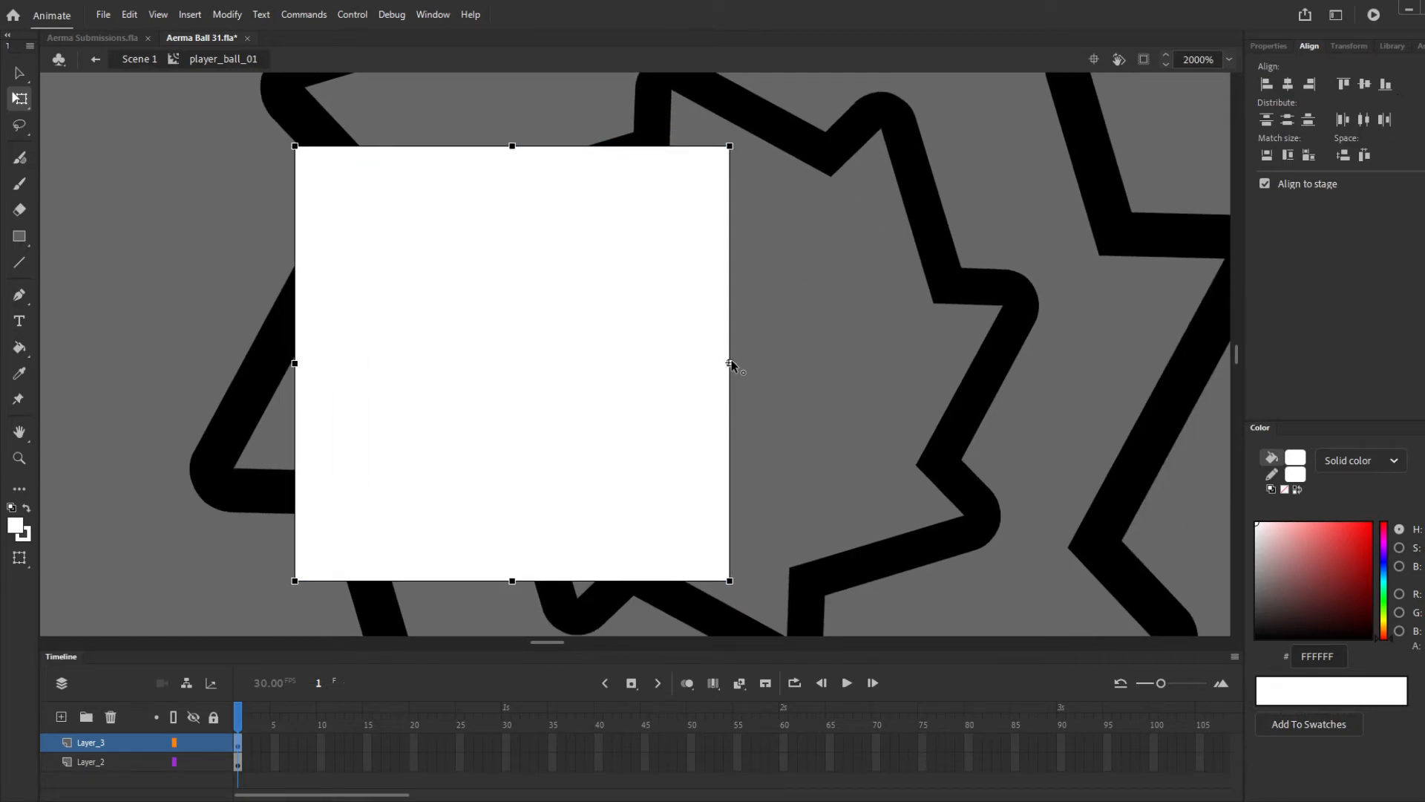
{"action": "scroll", "coordinate": [732, 362], "scroll_direction": "down", "scroll_amount": 4}
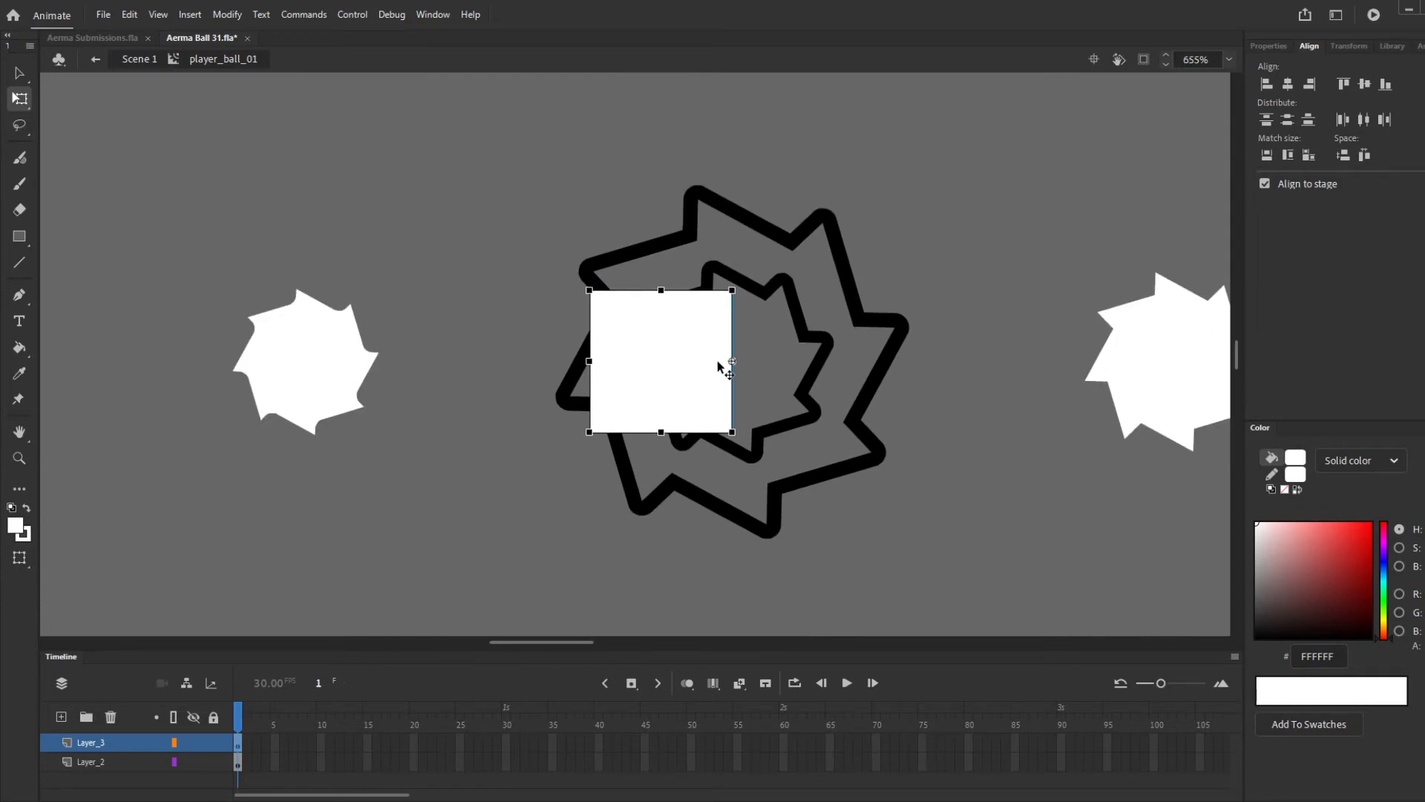
{"action": "scroll", "coordinate": [714, 354], "scroll_direction": "down", "scroll_amount": 2}
{"action": "scroll", "coordinate": [711, 349], "scroll_direction": "up", "scroll_amount": 5}
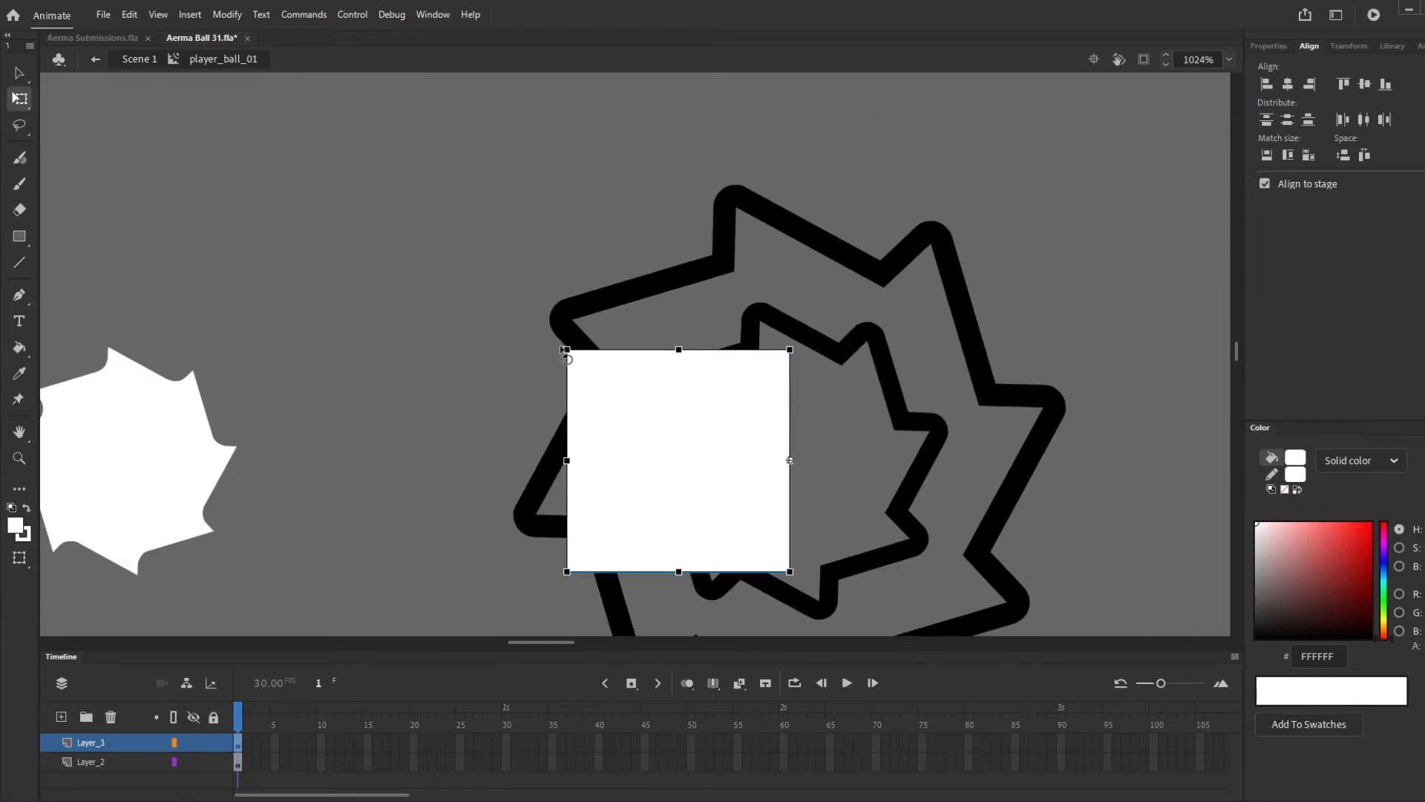
Make rotated duplicates of the white square around the stage centre in 45° increments until they form a full ring
{"action": "left_click_drag", "start_coordinate": [566, 357], "coordinate": [633, 222]}
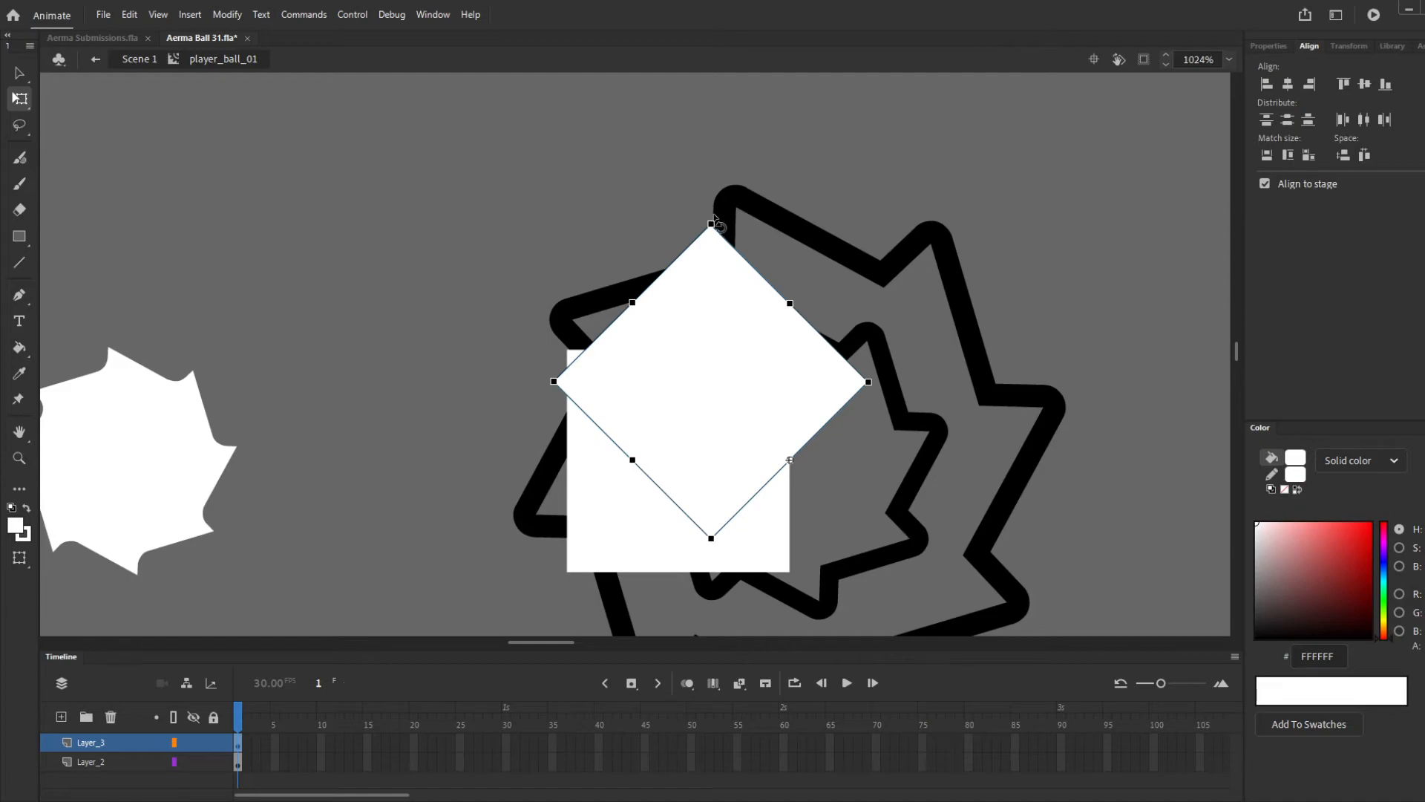
{"action": "left_click_drag", "start_coordinate": [720, 224], "coordinate": [827, 223]}
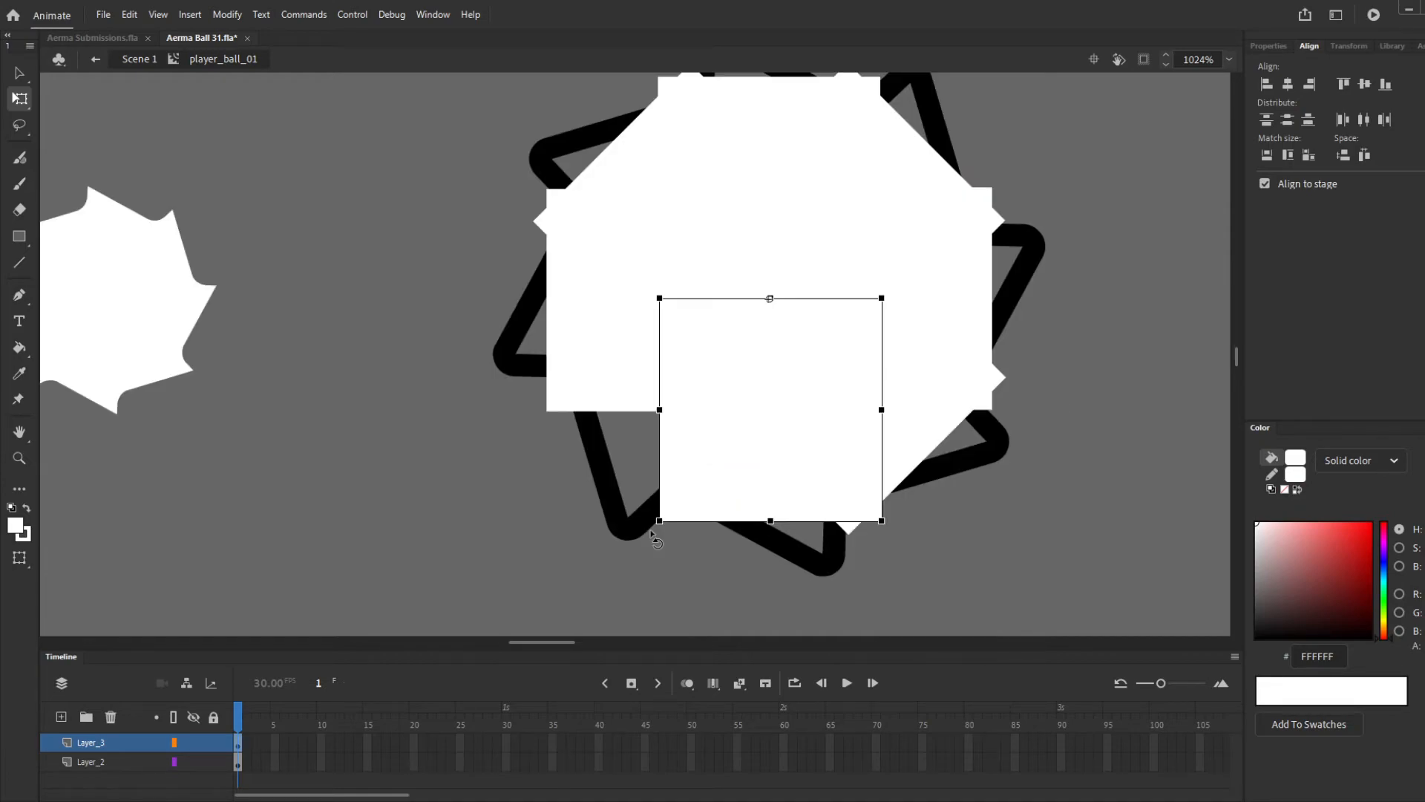
{"action": "left_click_drag", "start_coordinate": [649, 533], "coordinate": [617, 520]}
{"action": "left_click", "coordinate": [643, 528]}
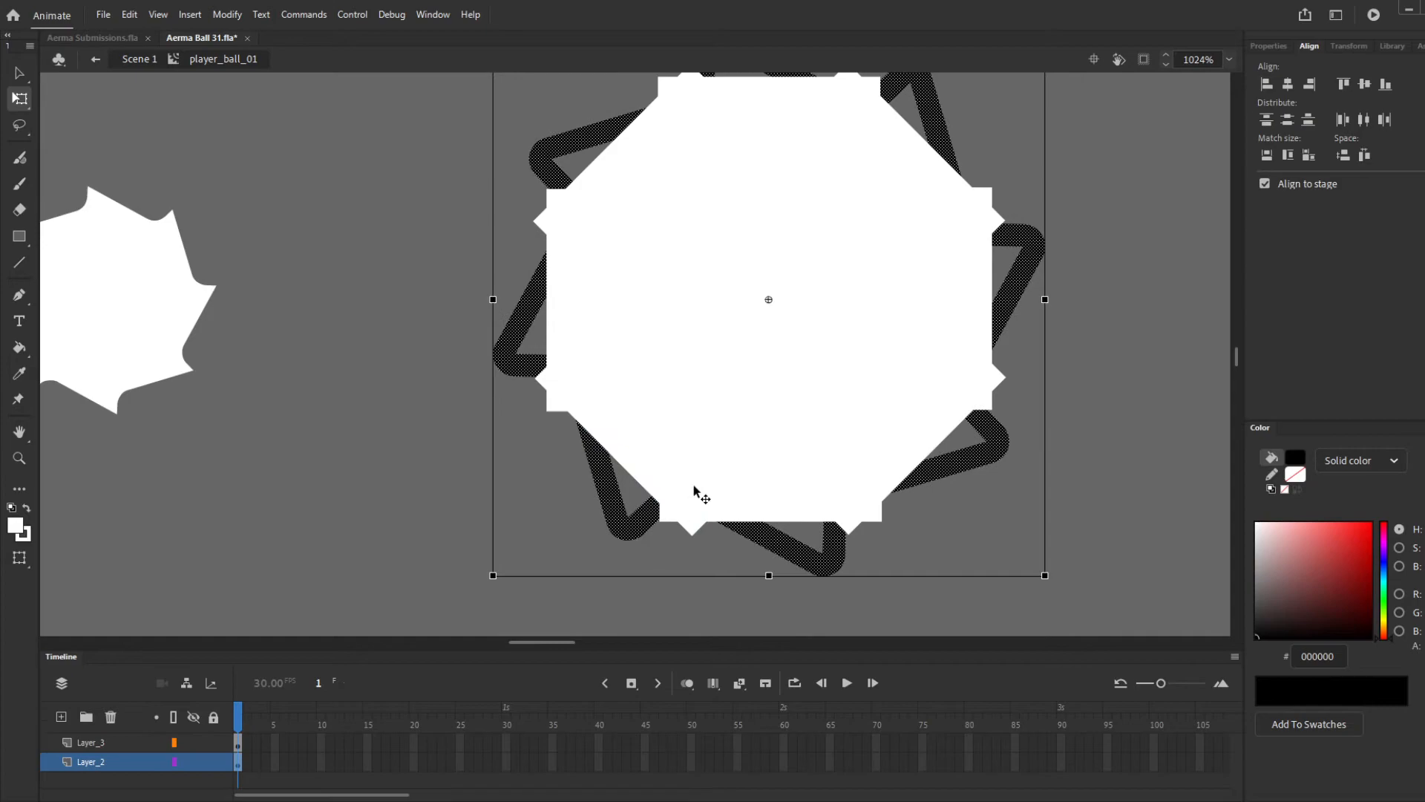
{"action": "left_click", "coordinate": [660, 620]}
Open one of the square copies for editing and delete the white square inside its symbol
{"action": "scroll", "coordinate": [729, 507], "scroll_direction": "down", "scroll_amount": 4}
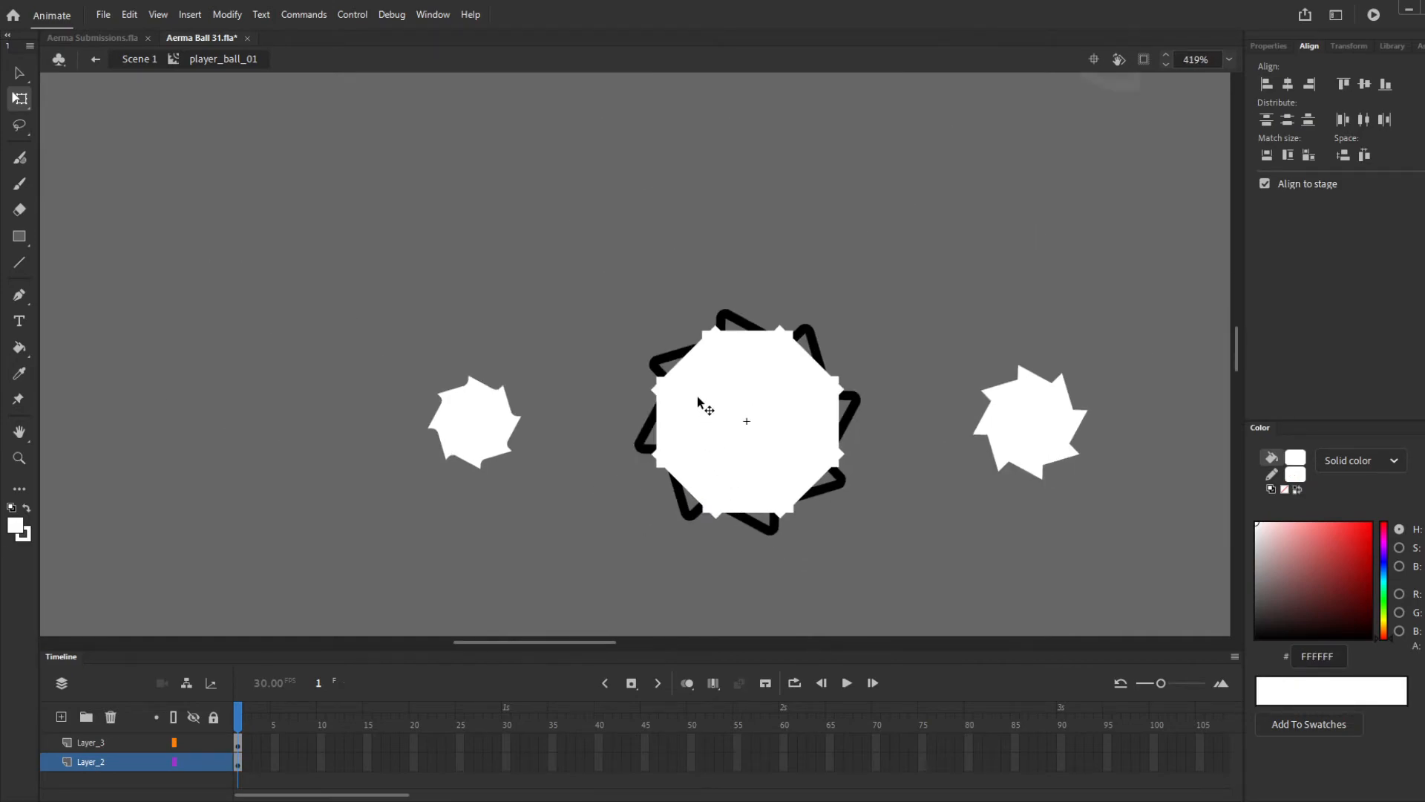
{"action": "scroll", "coordinate": [699, 405], "scroll_direction": "up", "scroll_amount": 3}
{"action": "double_click", "coordinate": [657, 457]}
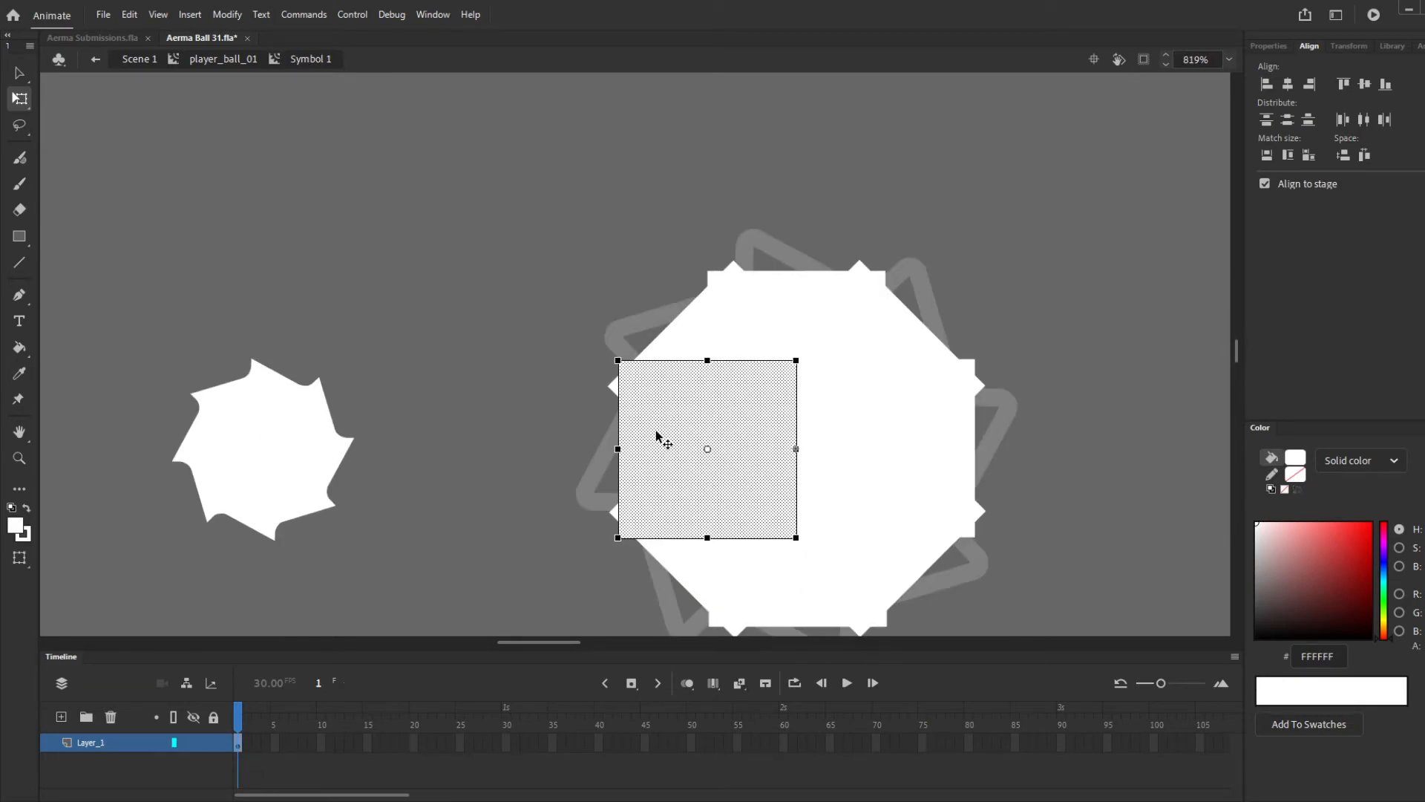
{"action": "key", "text": "Delete"}
{"action": "key", "text": "n"}
{"action": "left_click_drag", "start_coordinate": [648, 458], "coordinate": [631, 367]}
{"action": "key", "text": "ctrl+z"}
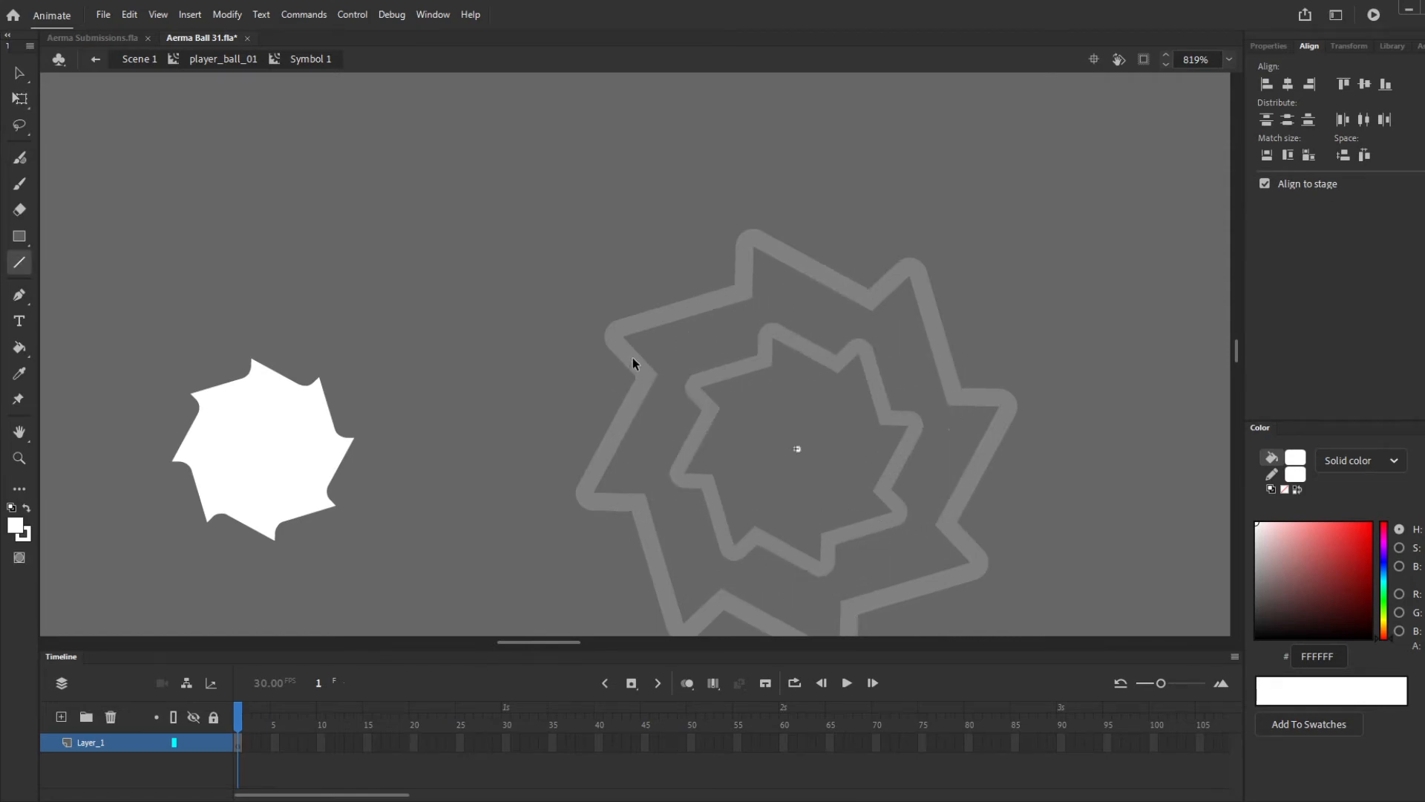
Draw a diagonal line with a black stroke between the ball's two outlines inside the symbol, and return to player_ball_01
{"action": "scroll", "coordinate": [638, 331], "scroll_direction": "down", "scroll_amount": 3}
{"action": "scroll", "coordinate": [653, 392], "scroll_direction": "up", "scroll_amount": 3}
{"action": "scroll", "coordinate": [653, 394], "scroll_direction": "down", "scroll_amount": 1}
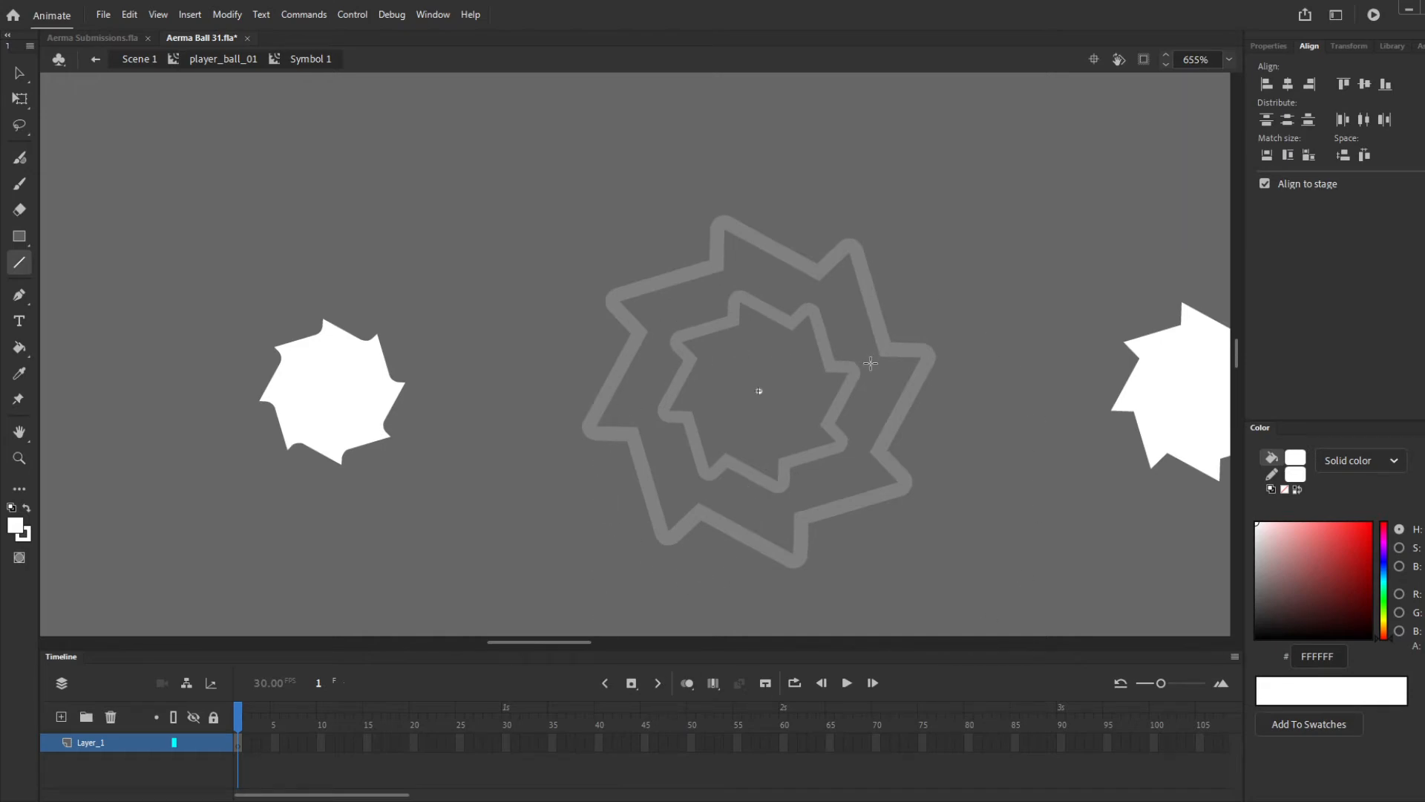
{"action": "scroll", "coordinate": [631, 386], "scroll_direction": "up", "scroll_amount": 1}
{"action": "scroll", "coordinate": [631, 384], "scroll_direction": "up", "scroll_amount": 1}
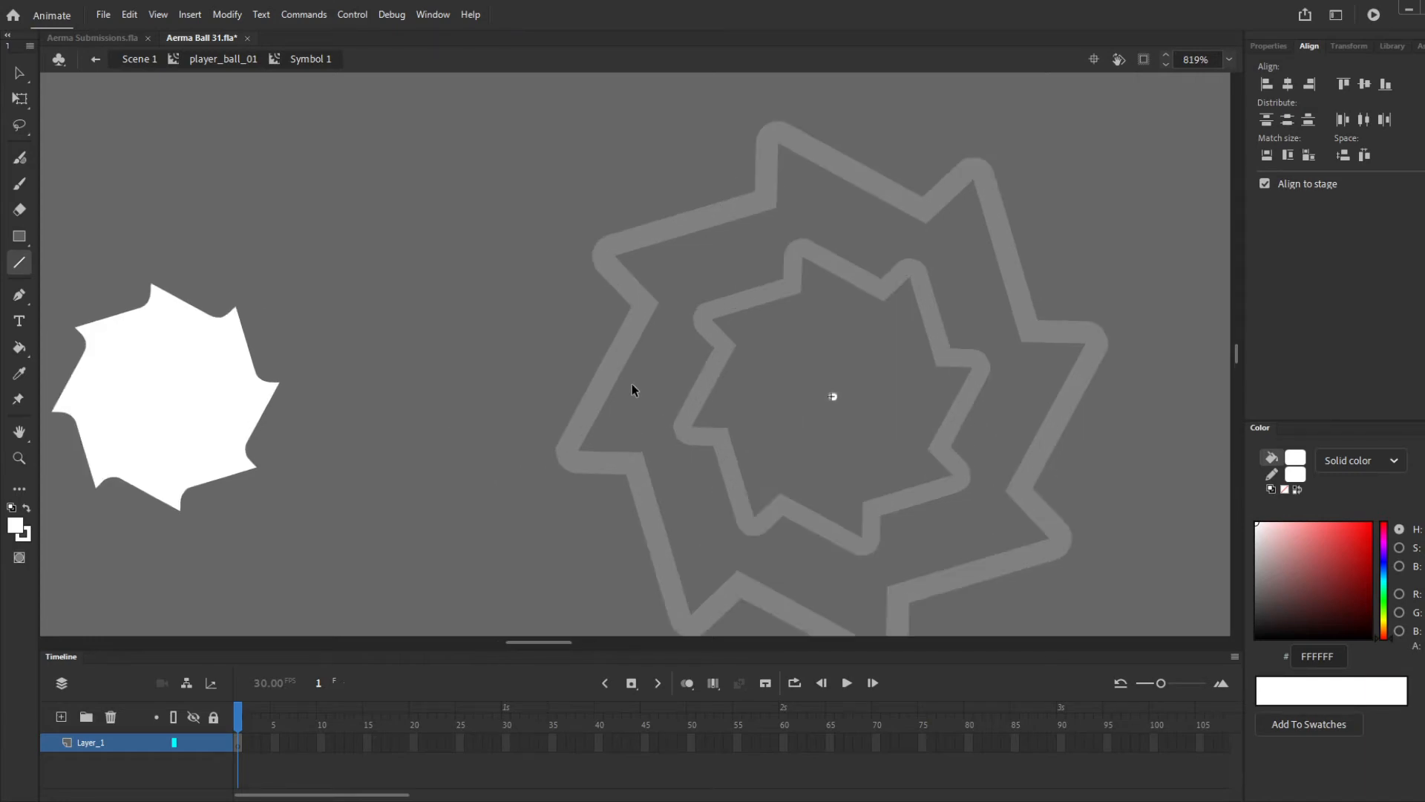
{"action": "left_click", "coordinate": [1268, 44]}
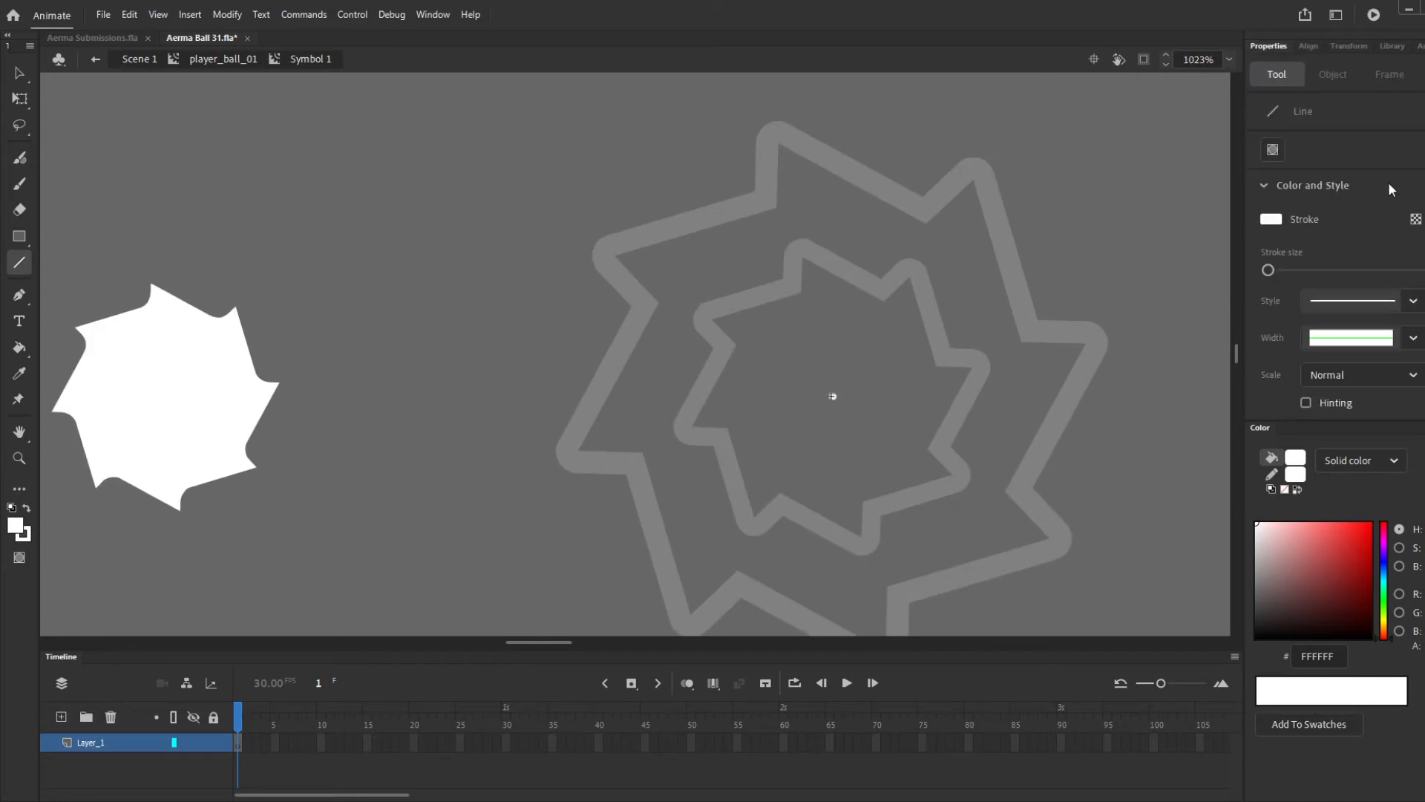
{"action": "left_click", "coordinate": [1270, 221]}
{"action": "left_click", "coordinate": [1031, 270]}
{"action": "scroll", "coordinate": [787, 369], "scroll_direction": "down", "scroll_amount": 1}
{"action": "scroll", "coordinate": [786, 369], "scroll_direction": "up", "scroll_amount": 2}
{"action": "scroll", "coordinate": [787, 369], "scroll_direction": "down", "scroll_amount": 1}
{"action": "scroll", "coordinate": [787, 369], "scroll_direction": "up", "scroll_amount": 1}
{"action": "mouse_move", "coordinate": [725, 285]}
{"action": "left_mouse_down"}
{"action": "mouse_move", "coordinate": [677, 215]}
{"action": "mouse_move", "coordinate": [651, 207]}
{"action": "left_mouse_up"}
{"action": "key", "text": "v"}
{"action": "double_click", "coordinate": [649, 335]}
Delete the ball's inner black outline and set the outer outline's fill alpha to 30%
{"action": "left_click", "coordinate": [695, 373]}
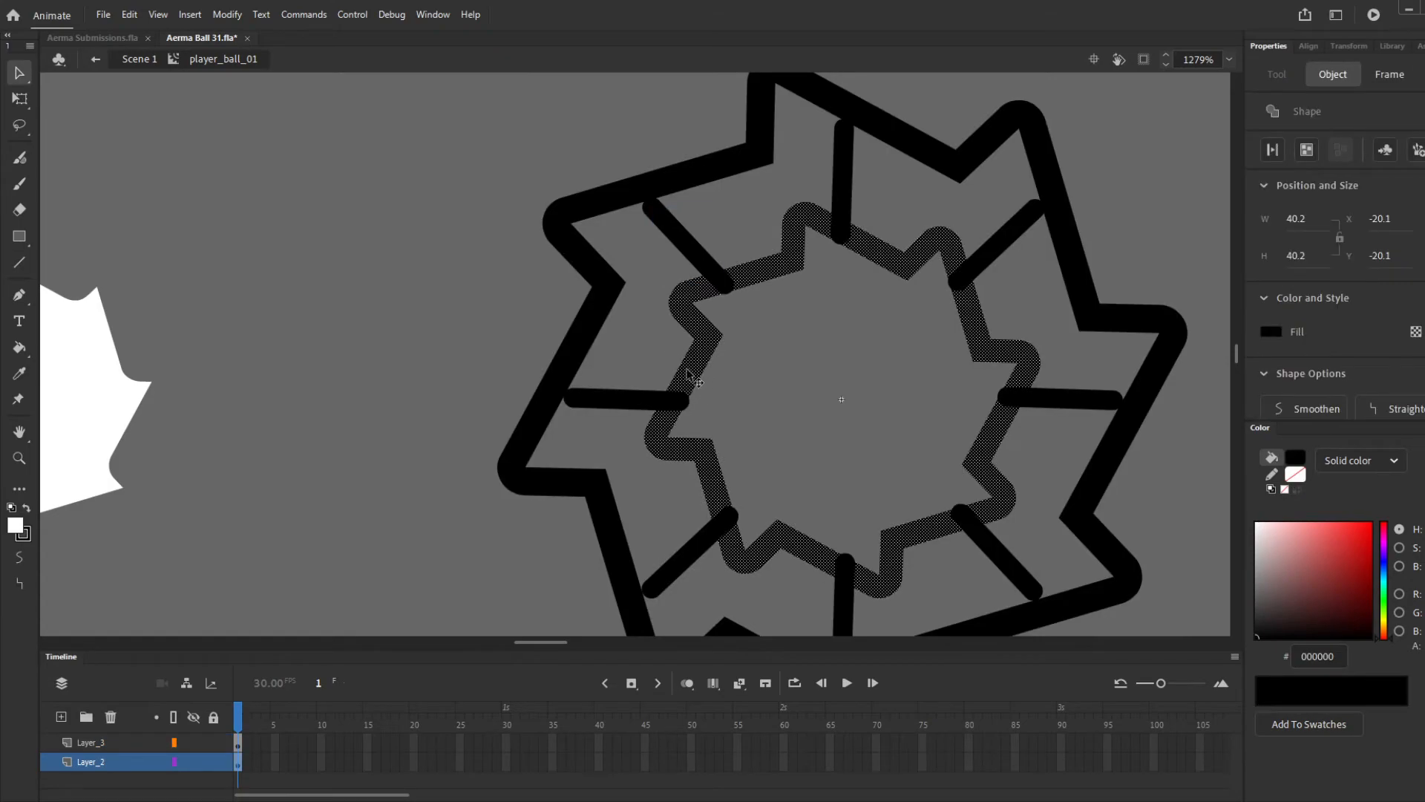
{"action": "key", "text": "Delete"}
{"action": "left_click", "coordinate": [596, 326]}
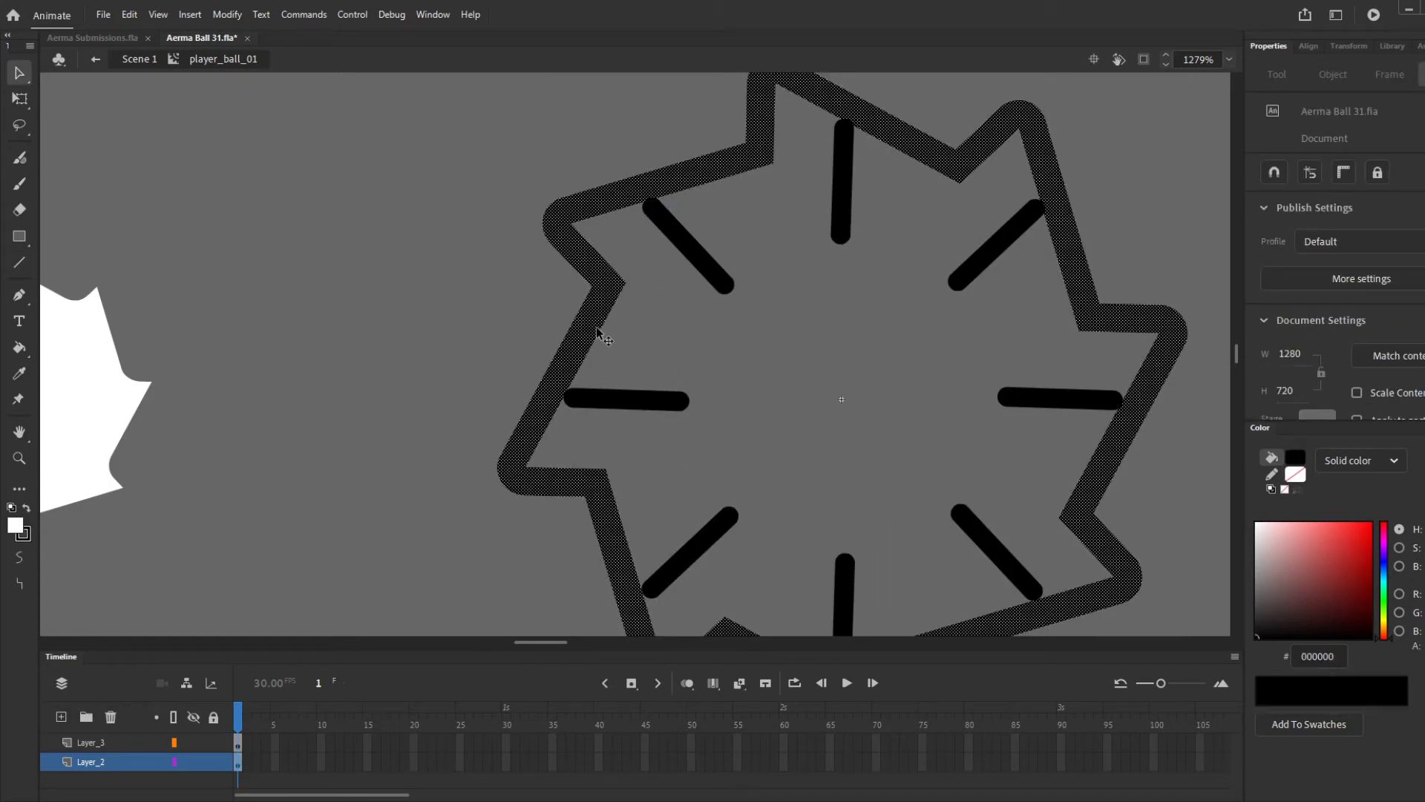
{"action": "type", "text": "30"}
{"action": "key", "text": "Return"}
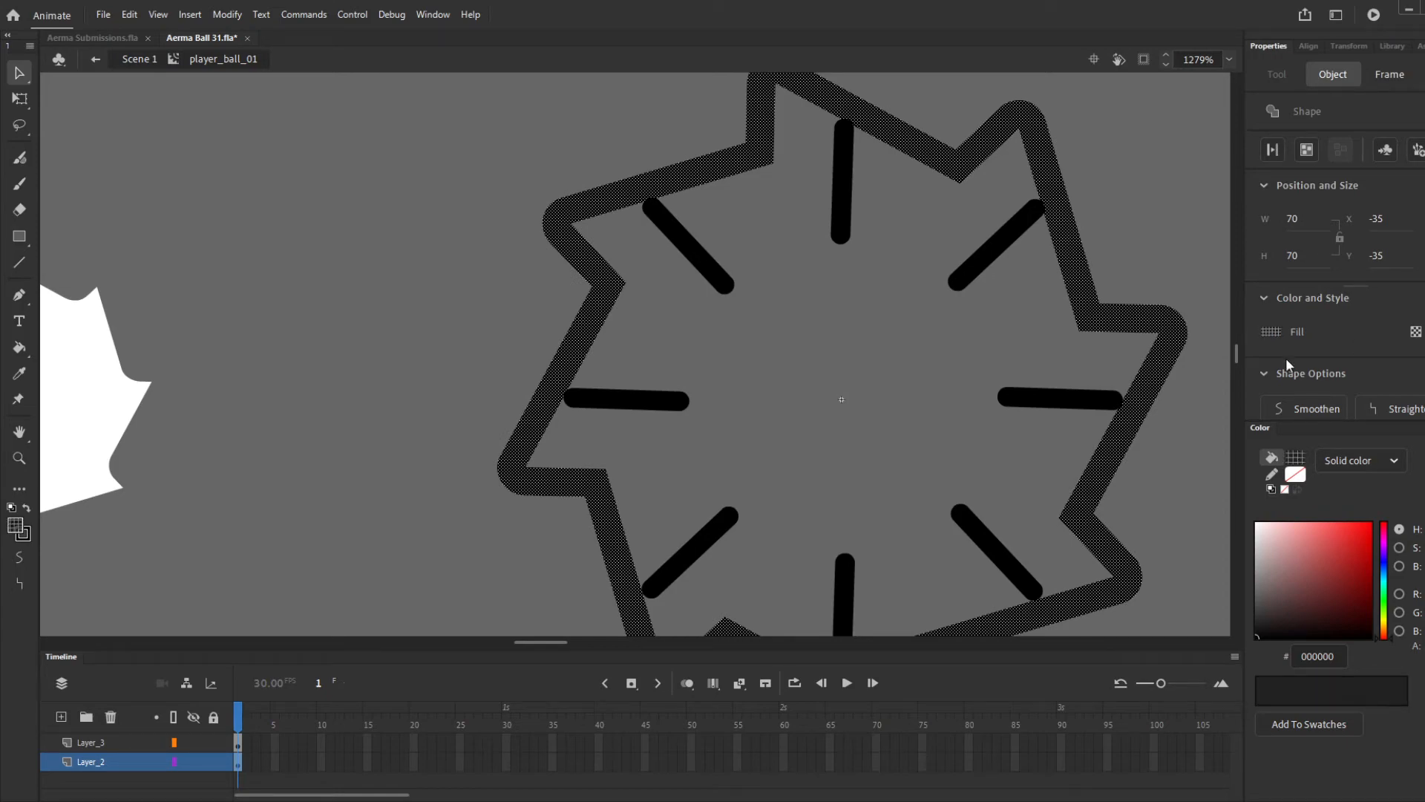
Reopen the line's symbol, extend the line's inner end, and bend it into a deep arc
{"action": "double_click", "coordinate": [684, 267]}
{"action": "left_click", "coordinate": [698, 260]}
{"action": "left_click", "coordinate": [723, 325]}
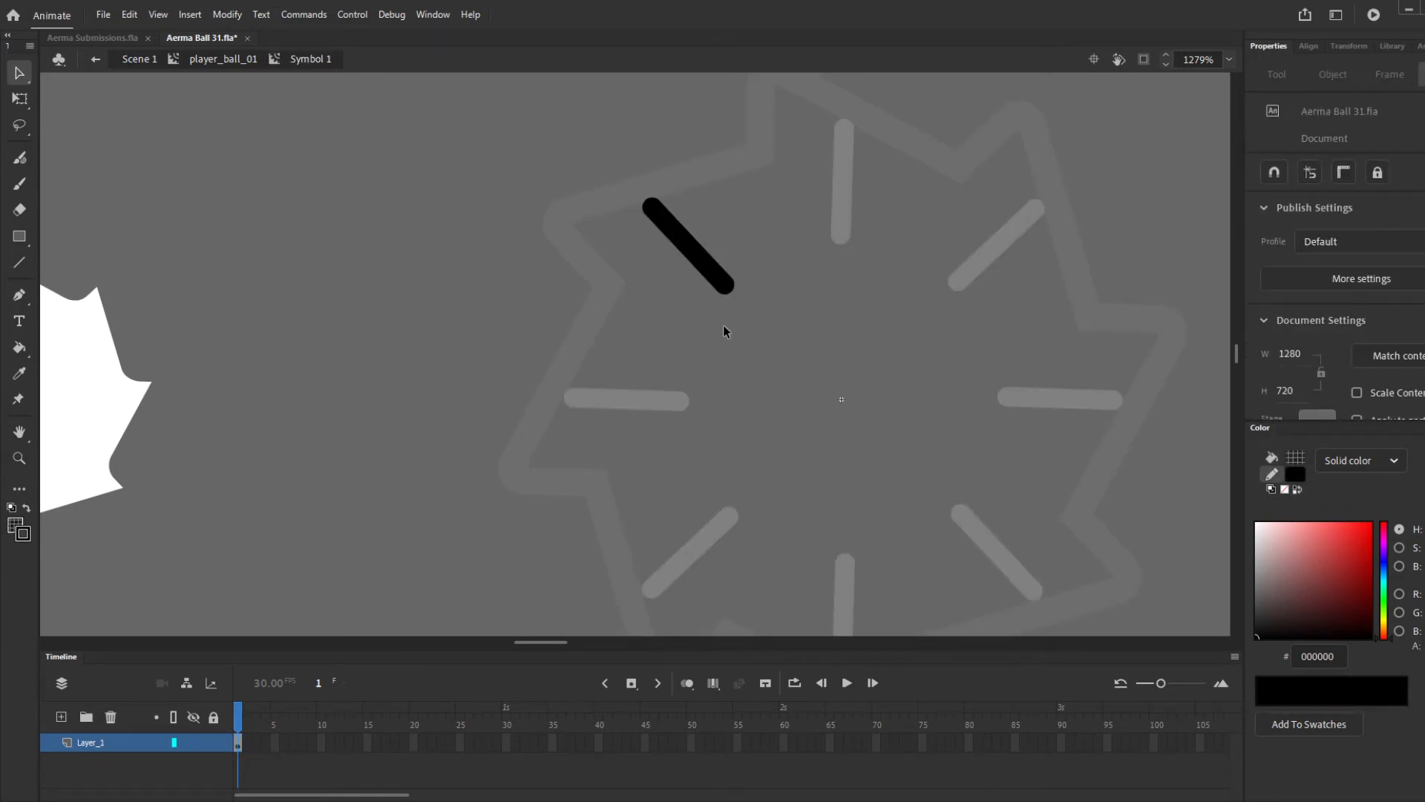
{"action": "scroll", "coordinate": [660, 201], "scroll_direction": "up", "scroll_amount": 1}
{"action": "left_click_drag", "start_coordinate": [744, 307], "coordinate": [626, 523]}
{"action": "scroll", "coordinate": [668, 380], "scroll_direction": "down", "scroll_amount": 4}
{"action": "scroll", "coordinate": [723, 400], "scroll_direction": "up", "scroll_amount": 3}
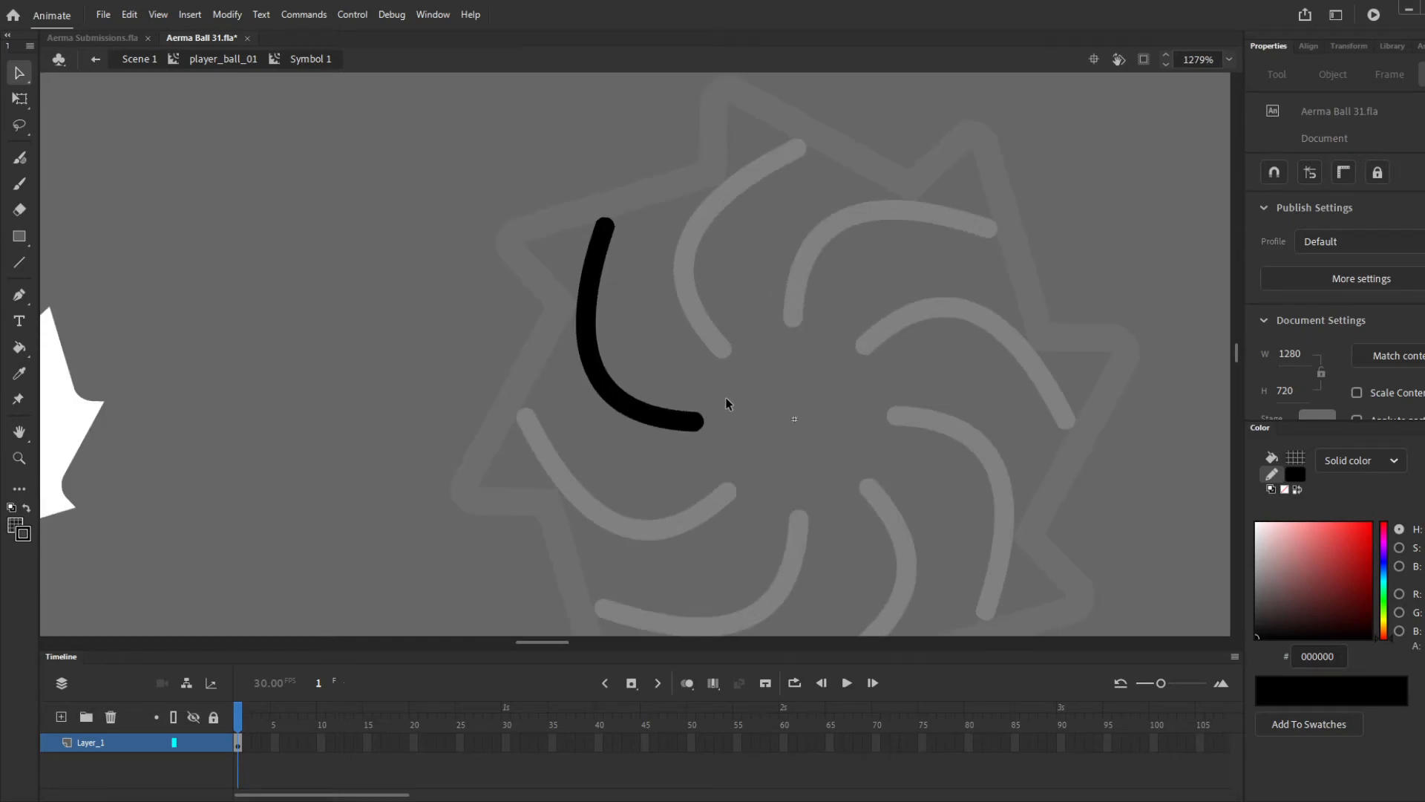
Draw an unfilled black circle about 10.25 wide, place it at the arc's inner end, and return to player_ball_01
{"action": "key", "text": "o"}
{"action": "mouse_move", "coordinate": [712, 371]}
{"action": "left_mouse_down"}
{"action": "mouse_move", "coordinate": [764, 428]}
{"action": "mouse_move", "coordinate": [658, 390]}
{"action": "left_mouse_up"}
{"action": "key", "text": "v"}
{"action": "left_click", "coordinate": [760, 420]}
{"action": "key", "text": "q"}
{"action": "left_click_drag", "start_coordinate": [679, 335], "coordinate": [706, 296]}
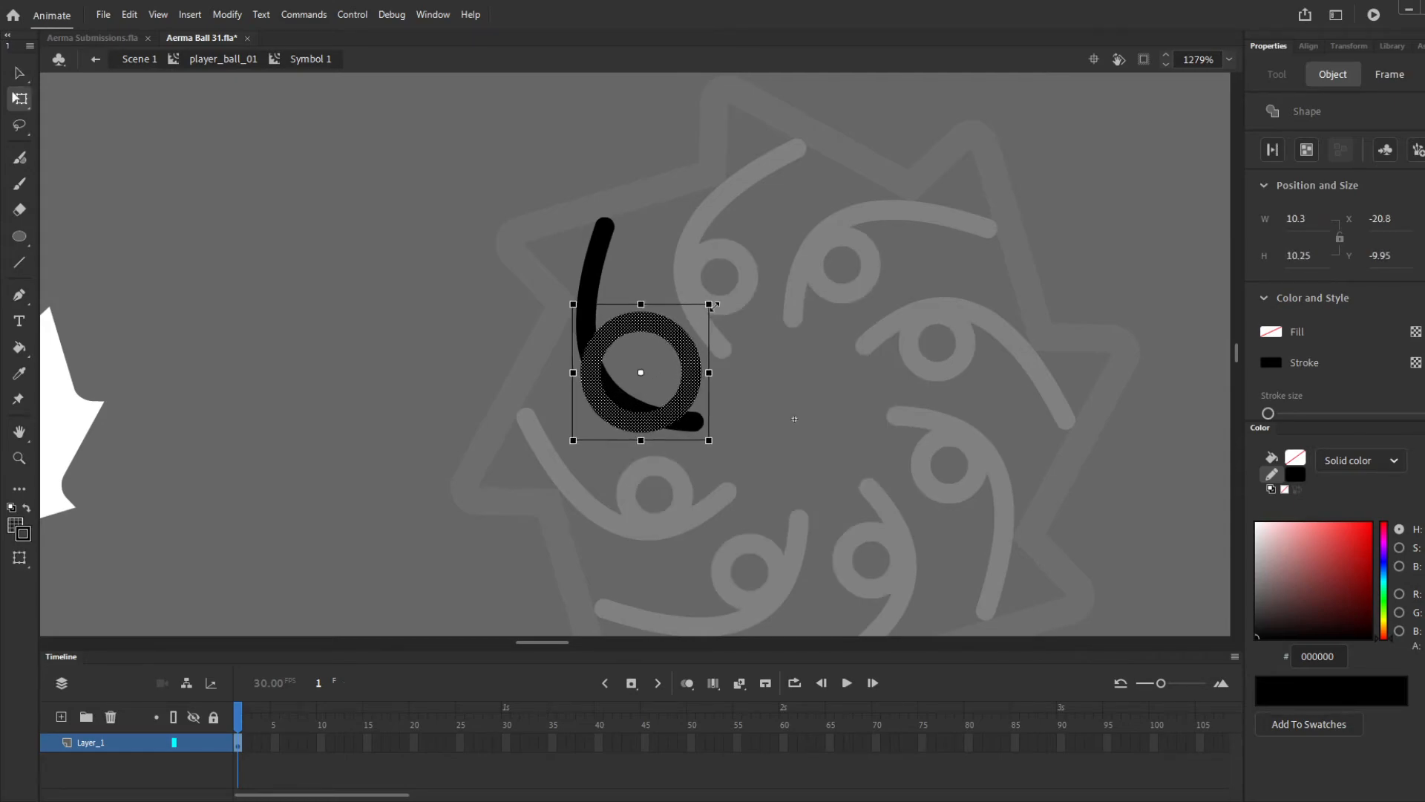
{"action": "left_click_drag", "start_coordinate": [667, 416], "coordinate": [722, 410]}
{"action": "double_click", "coordinate": [774, 445]}
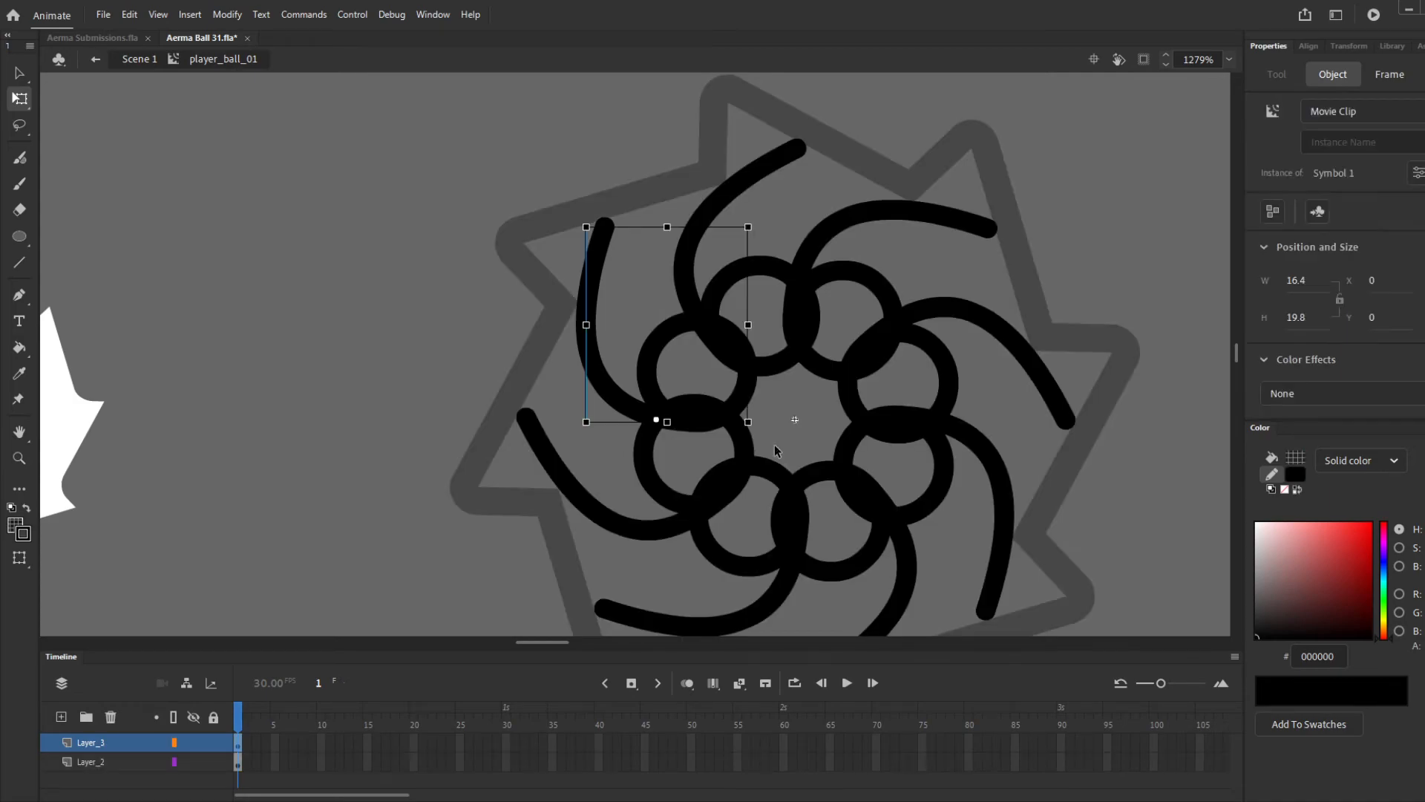
Open one copy of the symbol and move the circle to the arc's outer end, beside the ball's outer edge
{"action": "double_click", "coordinate": [694, 397]}
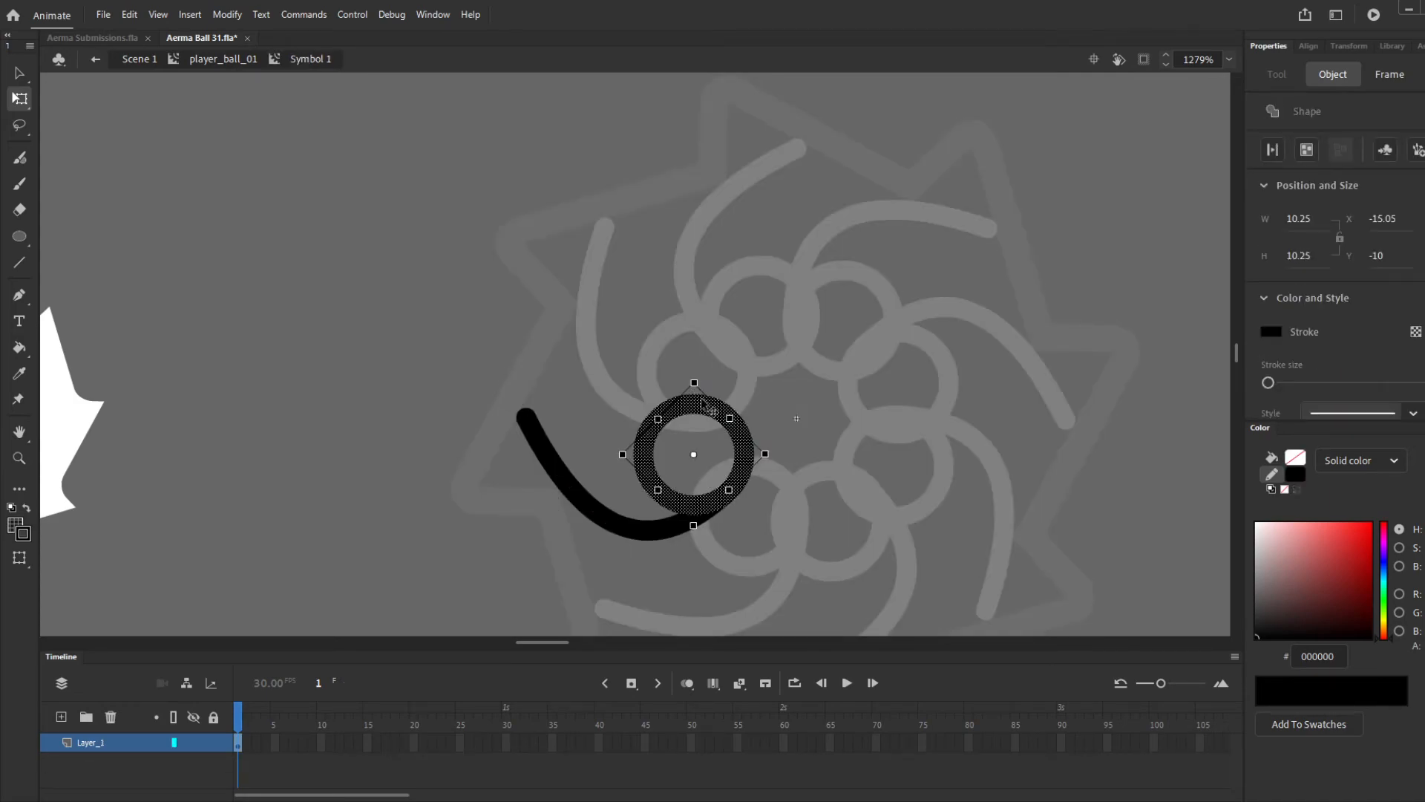
{"action": "mouse_move", "coordinate": [714, 502]}
{"action": "left_mouse_down"}
{"action": "mouse_move", "coordinate": [651, 528]}
{"action": "mouse_move", "coordinate": [669, 627]}
{"action": "left_mouse_up"}
{"action": "mouse_move", "coordinate": [665, 484]}
{"action": "left_mouse_down"}
{"action": "mouse_move", "coordinate": [538, 392]}
{"action": "mouse_move", "coordinate": [512, 394]}
{"action": "left_mouse_up"}
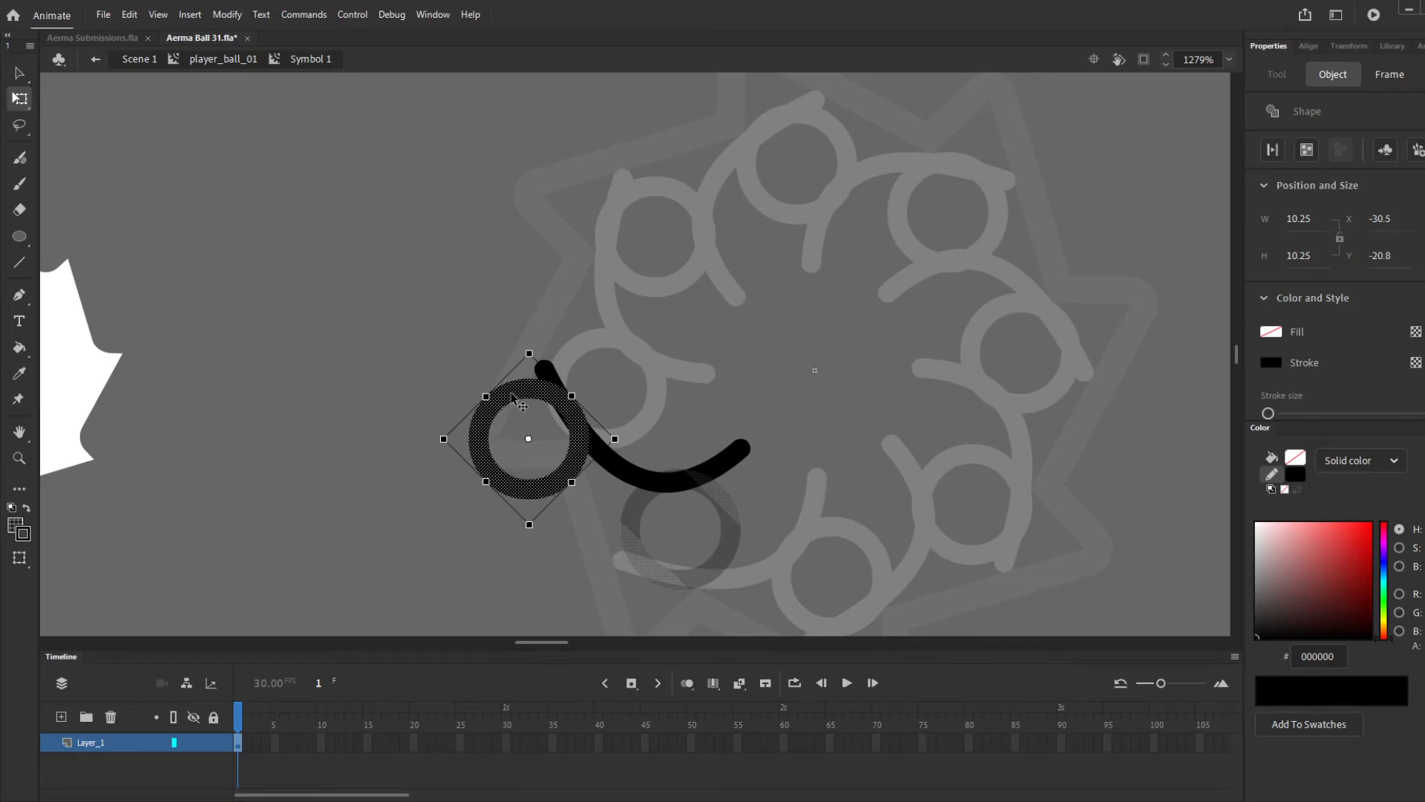
{"action": "left_click", "coordinate": [612, 370]}
{"action": "mouse_move", "coordinate": [575, 414]}
{"action": "left_mouse_down"}
{"action": "mouse_move", "coordinate": [567, 423]}
{"action": "mouse_move", "coordinate": [683, 391]}
{"action": "left_mouse_up"}
{"action": "left_click", "coordinate": [676, 393]}
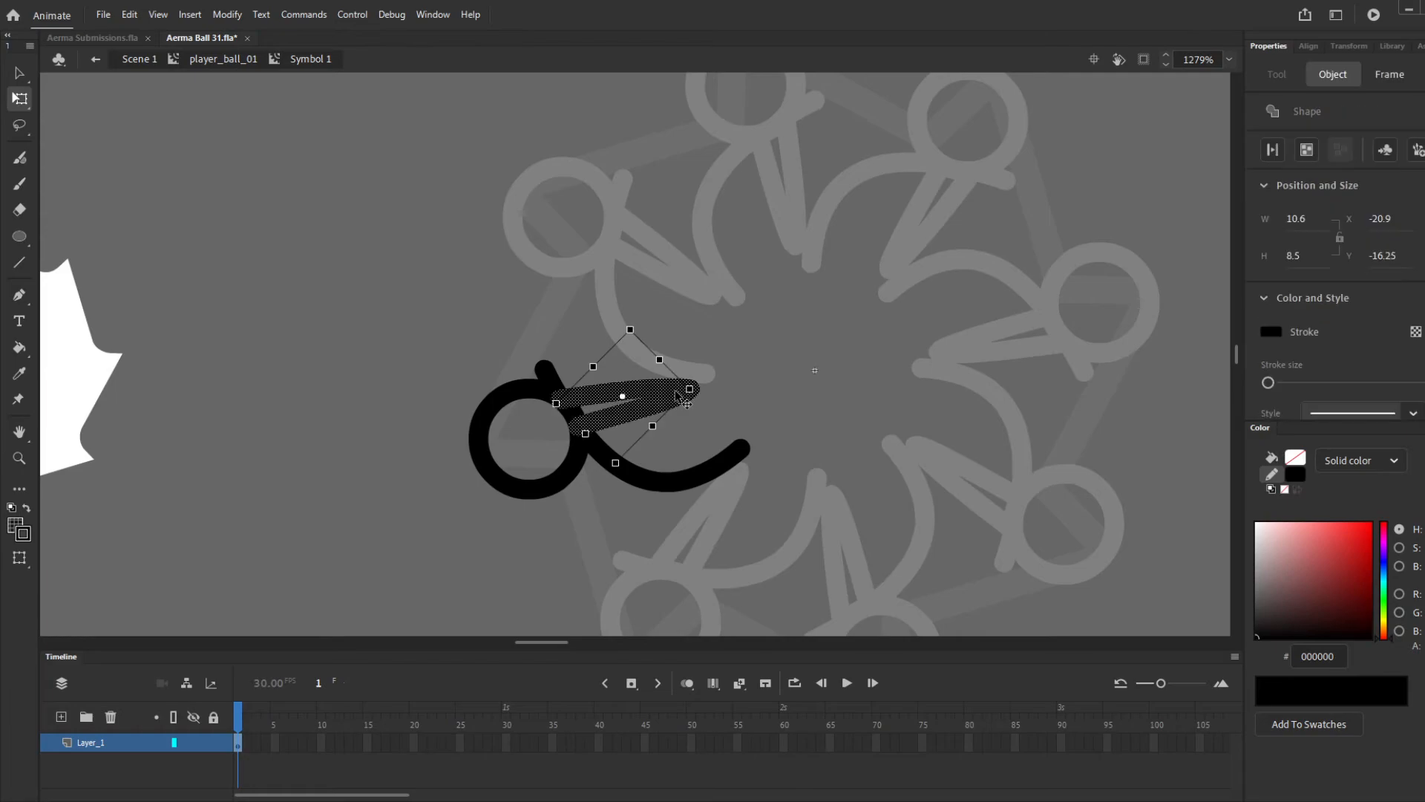
{"action": "key", "text": "Delete"}
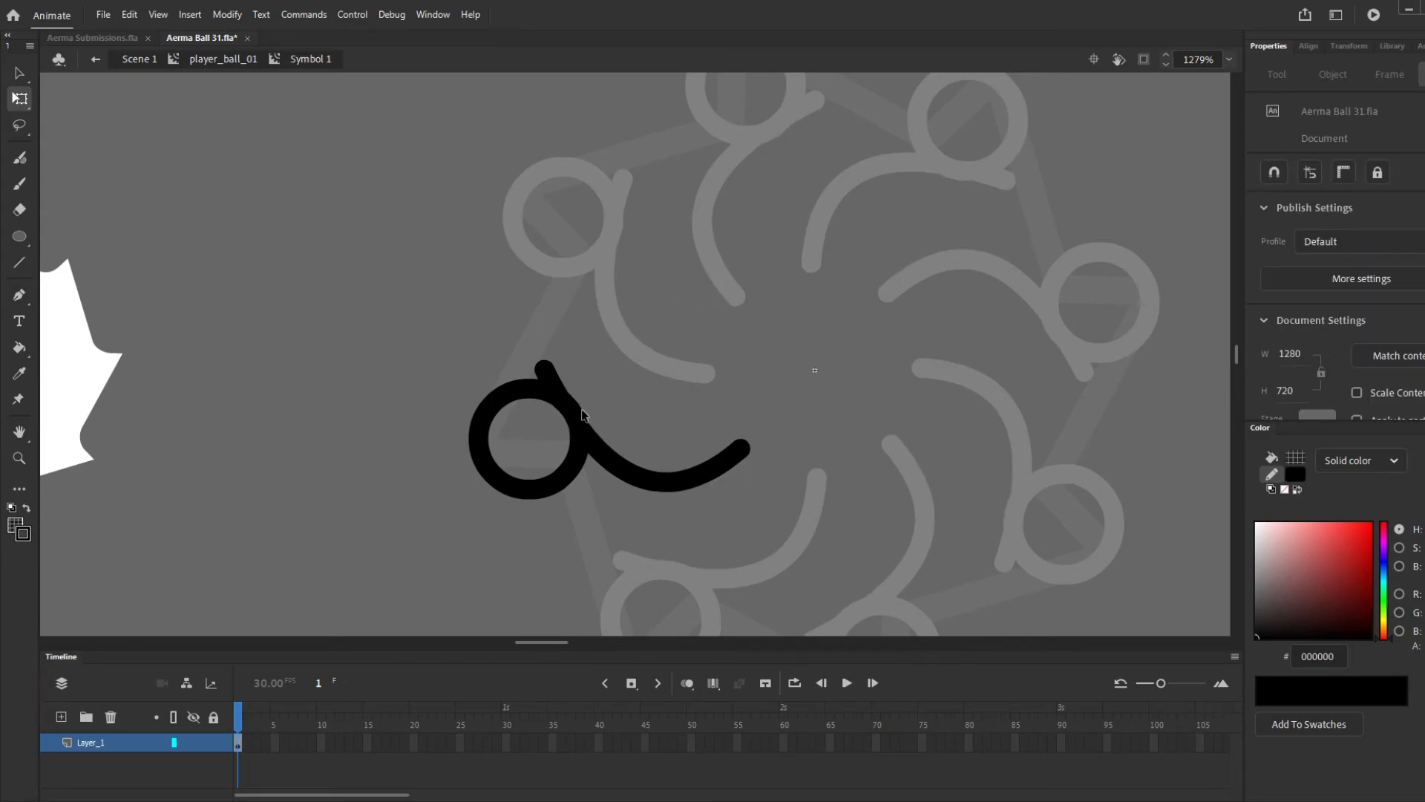
{"action": "left_click_drag", "start_coordinate": [577, 413], "coordinate": [554, 441]}
{"action": "key", "text": "ctrl+z"}
{"action": "key", "text": "ctrl+z"}
{"action": "key", "text": "ctrl+z"}
{"action": "key", "text": "ctrl+z"}
{"action": "key", "text": "ctrl+z"}
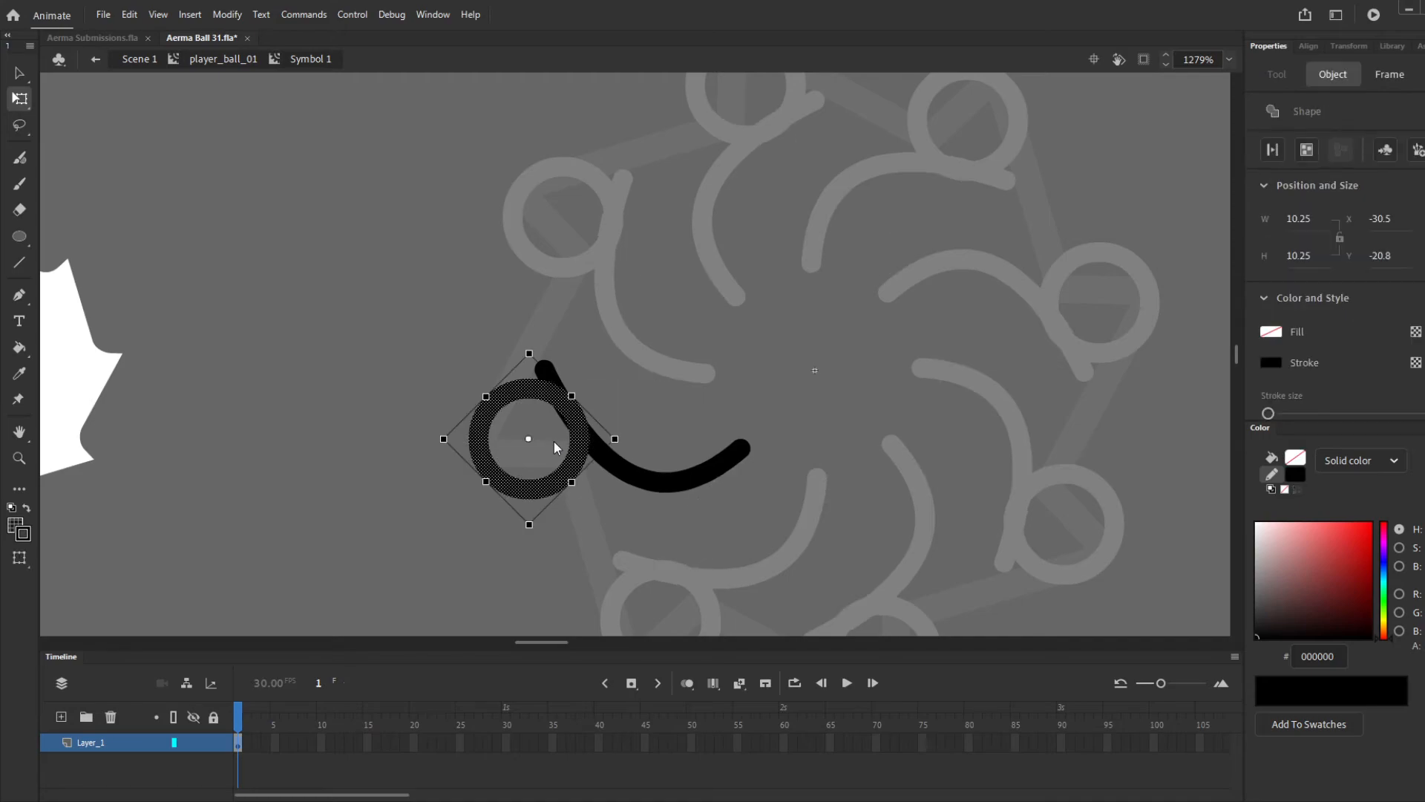
Nudge the circle slightly downward along the outer part of the arc
{"action": "scroll", "coordinate": [554, 440], "scroll_direction": "up", "scroll_amount": 3}
{"action": "left_click_drag", "start_coordinate": [622, 423], "coordinate": [625, 438]}
{"action": "left_click", "coordinate": [699, 357]}
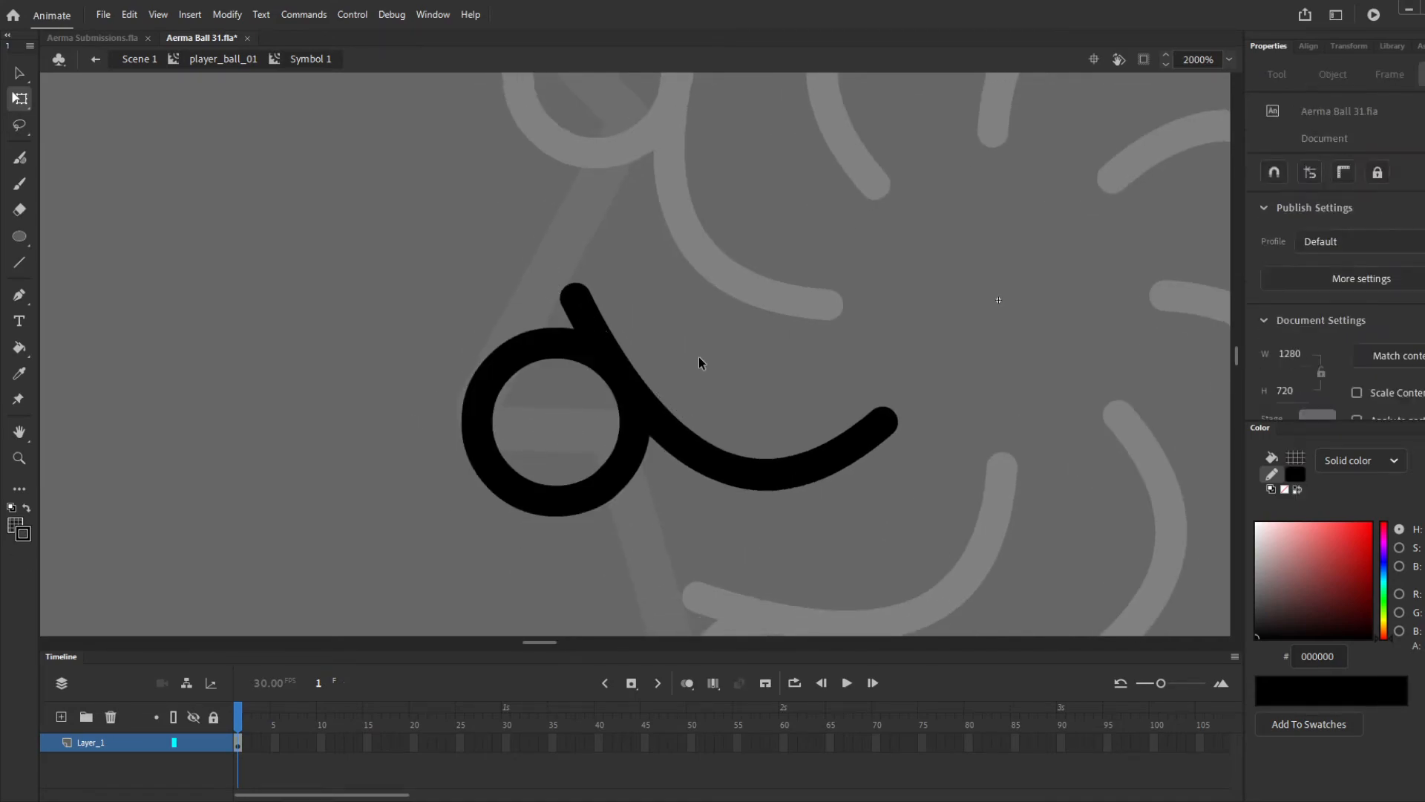
{"action": "scroll", "coordinate": [637, 355], "scroll_direction": "down", "scroll_amount": 4}
{"action": "scroll", "coordinate": [768, 309], "scroll_direction": "up", "scroll_amount": 2}
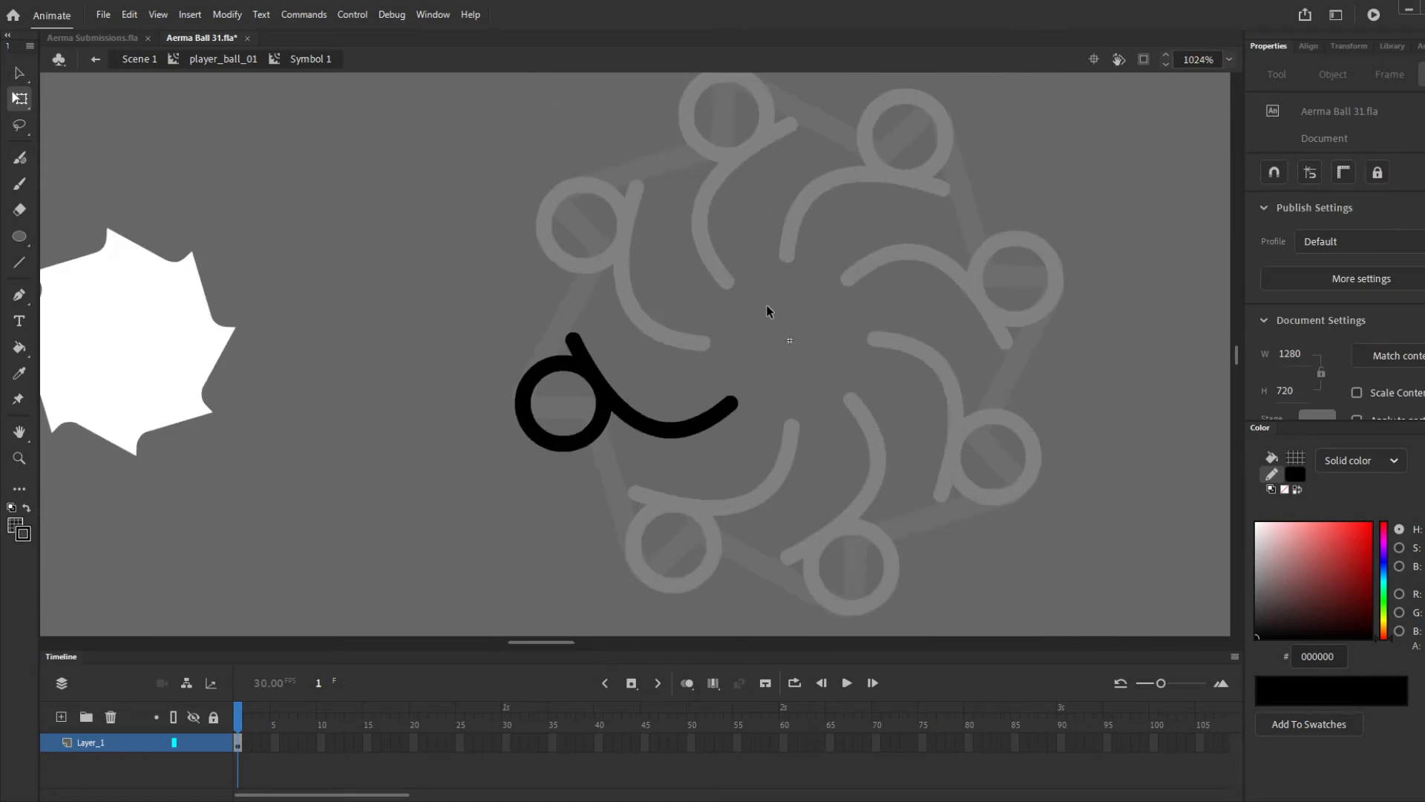
{"action": "key", "text": "n"}
{"action": "scroll", "coordinate": [719, 401], "scroll_direction": "up", "scroll_amount": 2}
{"action": "mouse_move", "coordinate": [763, 411]}
{"action": "left_mouse_down"}
{"action": "mouse_move", "coordinate": [754, 357]}
{"action": "mouse_move", "coordinate": [720, 325]}
{"action": "left_mouse_up"}
{"action": "key", "text": "v"}
{"action": "left_click_drag", "start_coordinate": [740, 375], "coordinate": [881, 380]}
{"action": "left_click", "coordinate": [846, 378]}
{"action": "key", "text": "Delete"}
Draw a branch line from the arc to the neighbouring copy's arc, bend it into a curve, and return to player_ball_01
{"action": "key", "text": "n"}
{"action": "scroll", "coordinate": [809, 345], "scroll_direction": "down", "scroll_amount": 3}
{"action": "scroll", "coordinate": [782, 336], "scroll_direction": "up", "scroll_amount": 3}
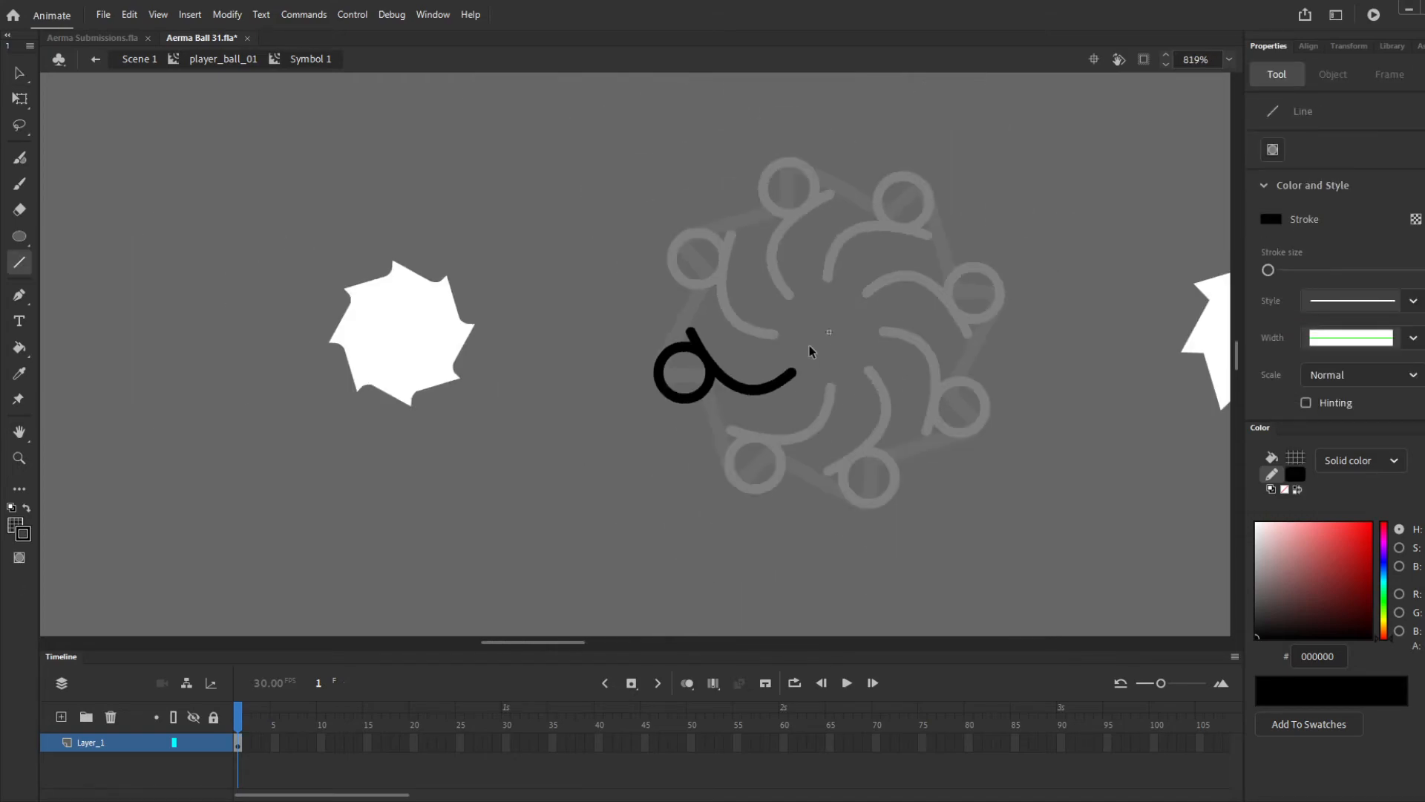
{"action": "mouse_move", "coordinate": [731, 441]}
{"action": "left_mouse_down"}
{"action": "mouse_move", "coordinate": [787, 464]}
{"action": "mouse_move", "coordinate": [824, 533]}
{"action": "mouse_move", "coordinate": [760, 517]}
{"action": "mouse_move", "coordinate": [817, 478]}
{"action": "mouse_move", "coordinate": [785, 494]}
{"action": "mouse_move", "coordinate": [817, 496]}
{"action": "left_mouse_up"}
{"action": "key", "text": "v"}
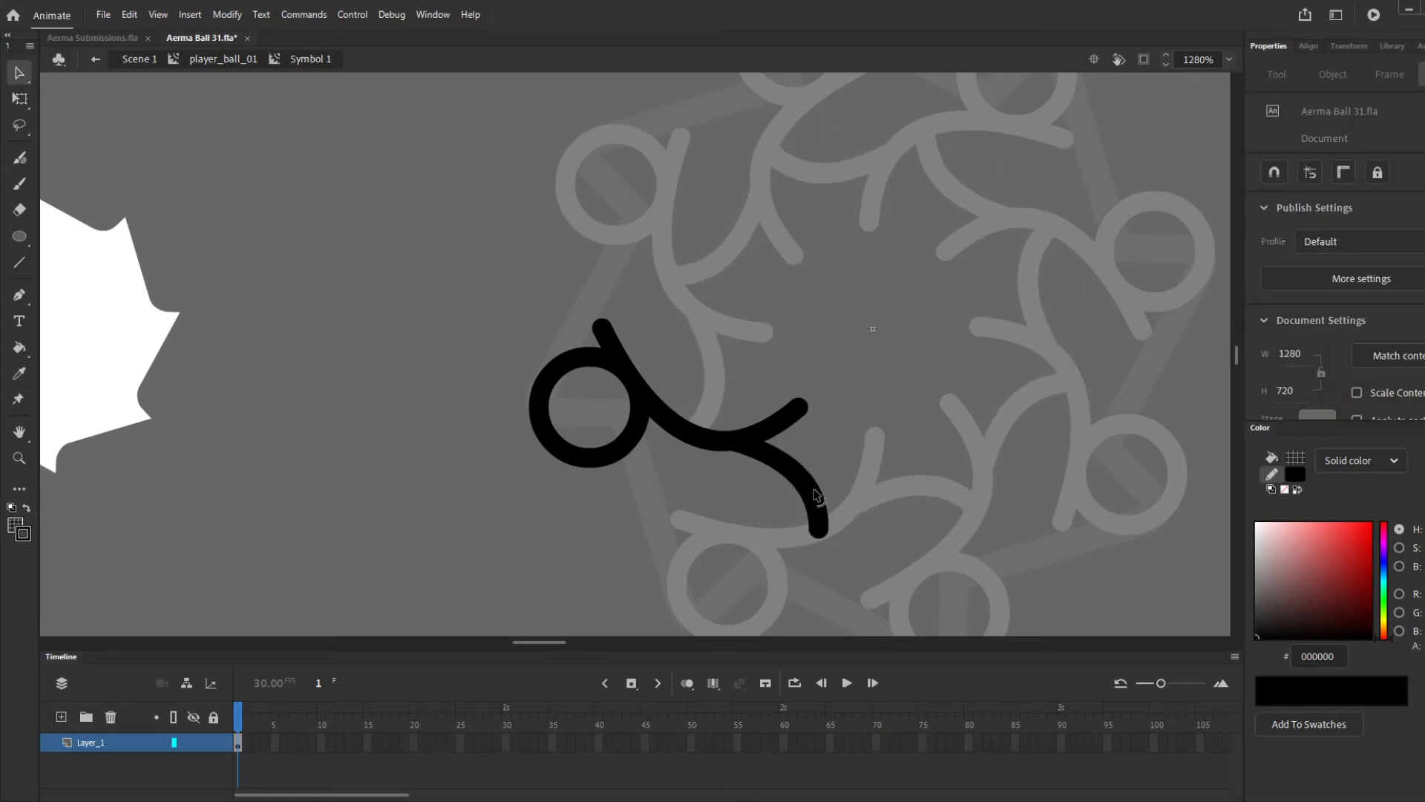
{"action": "scroll", "coordinate": [796, 430], "scroll_direction": "down", "scroll_amount": 5}
{"action": "scroll", "coordinate": [861, 355], "scroll_direction": "up", "scroll_amount": 4}
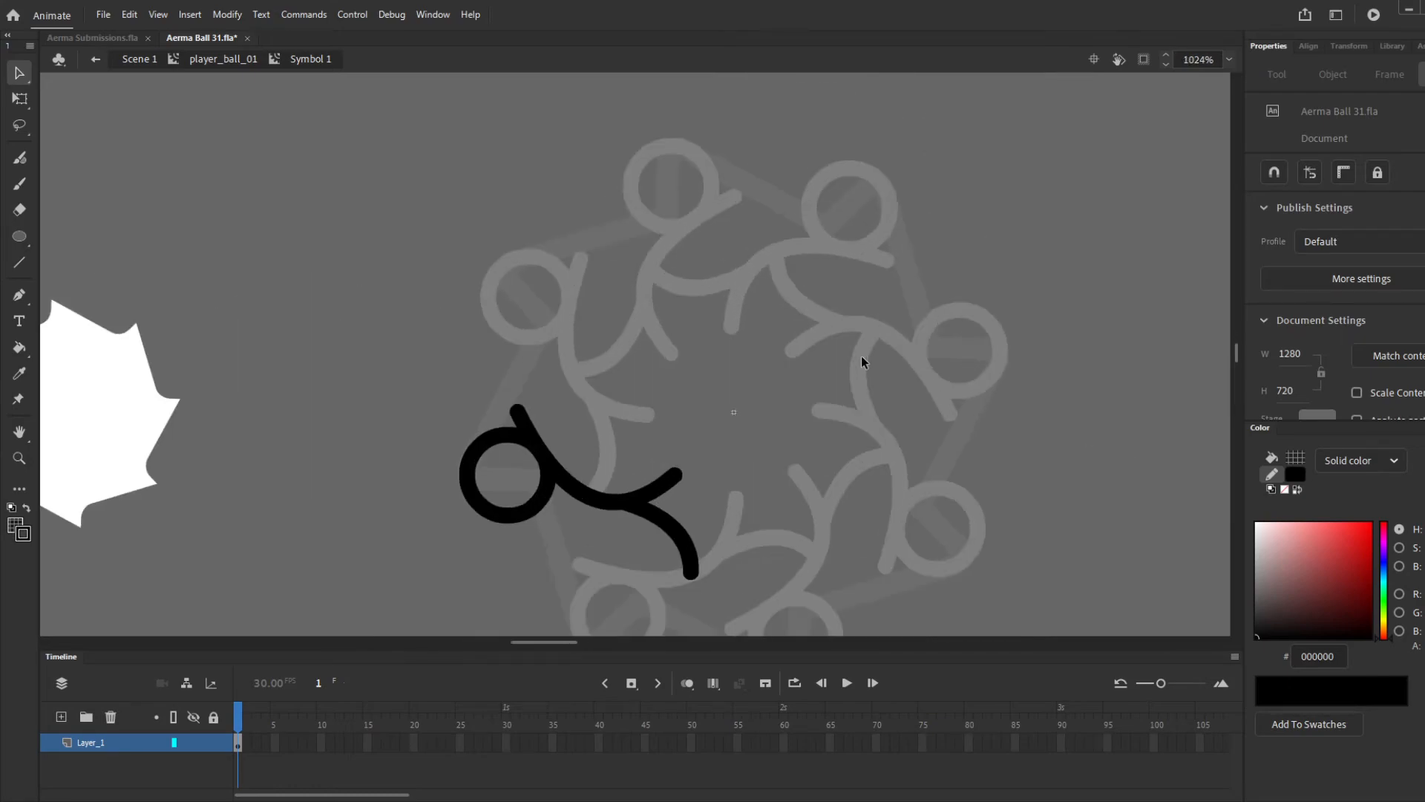
{"action": "scroll", "coordinate": [702, 445], "scroll_direction": "up", "scroll_amount": 2}
{"action": "double_click", "coordinate": [699, 399]}
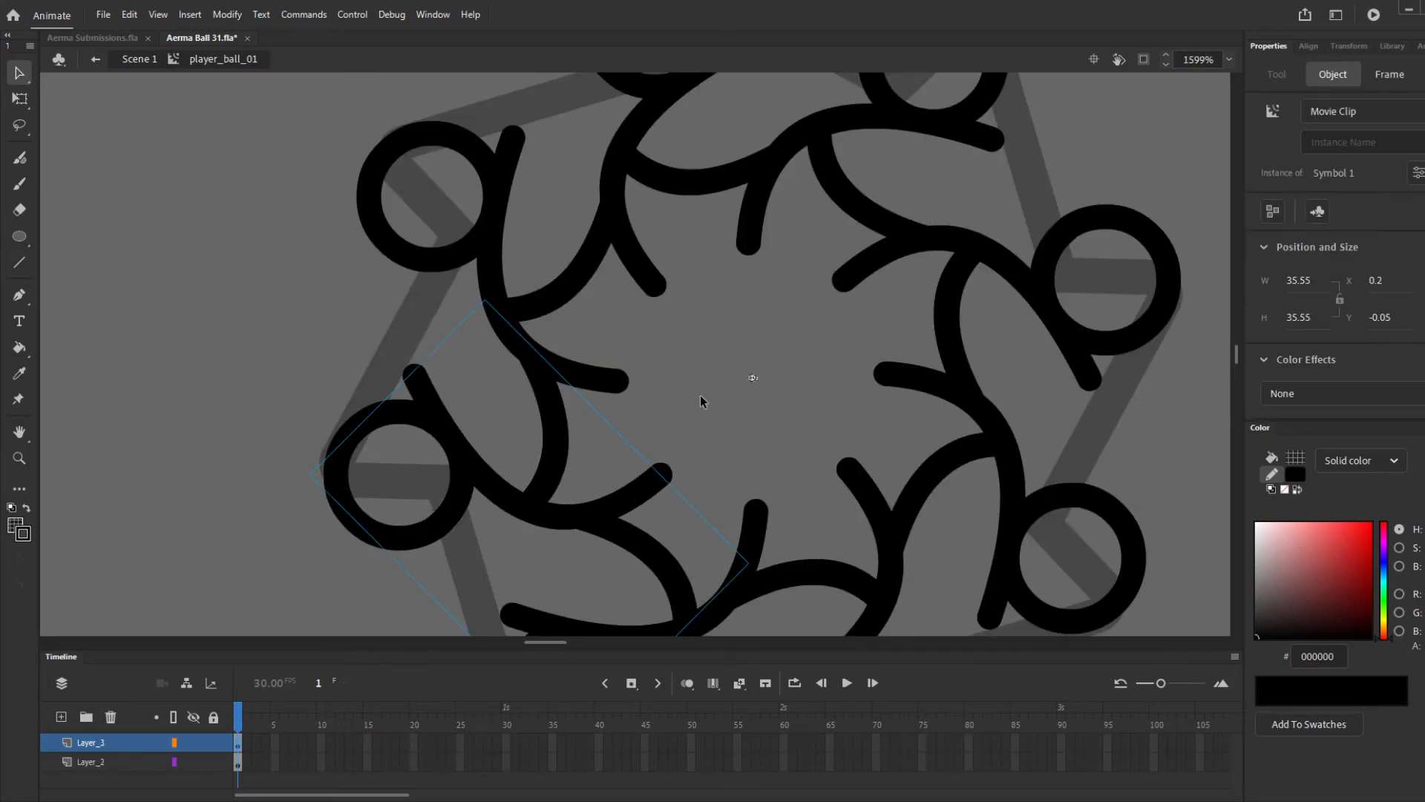
Draw a black circle outline about 19.3 wide, remove its fill, and place it at the centre of the ball
{"action": "key", "text": "o"}
{"action": "scroll", "coordinate": [703, 392], "scroll_direction": "down", "scroll_amount": 5}
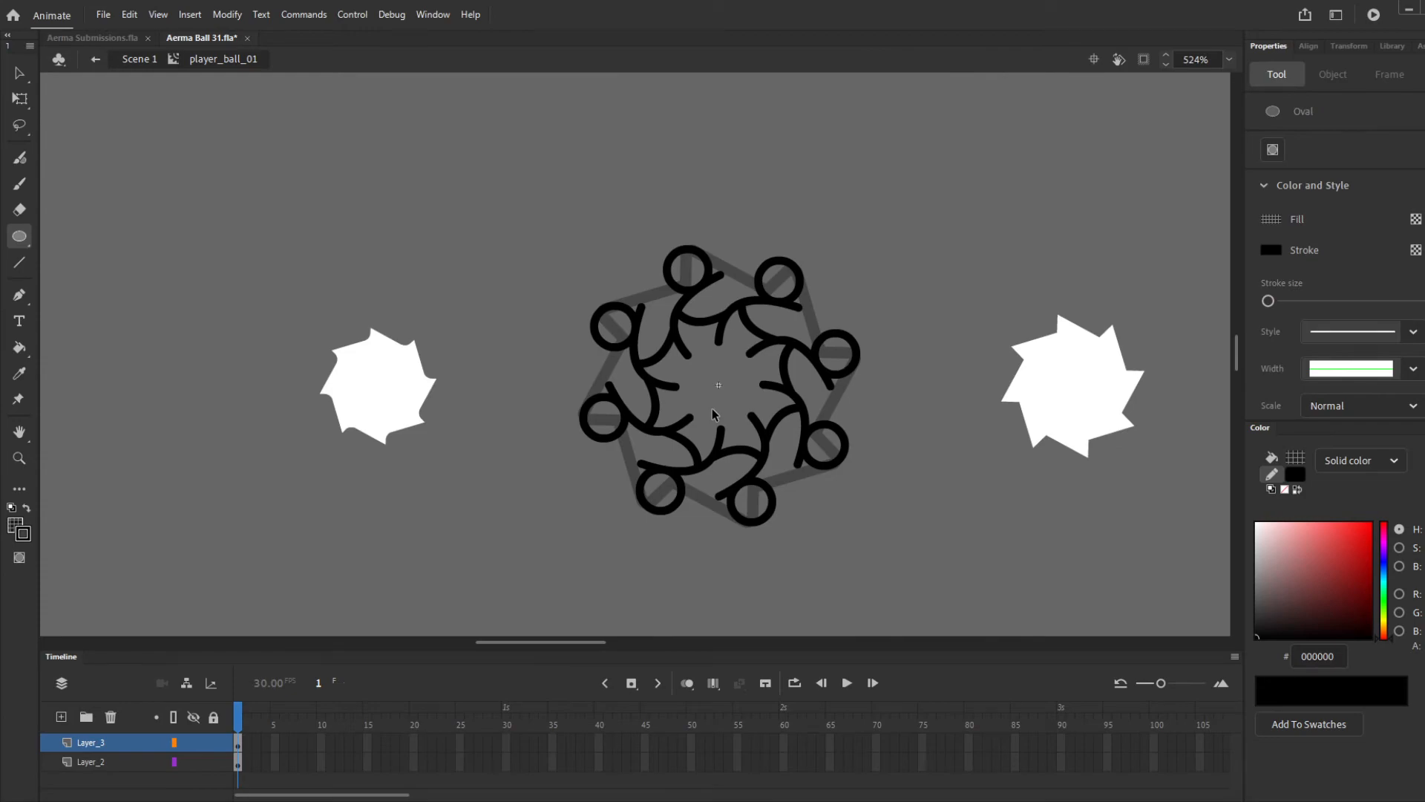
{"action": "left_click_drag", "start_coordinate": [501, 501], "coordinate": [579, 581]}
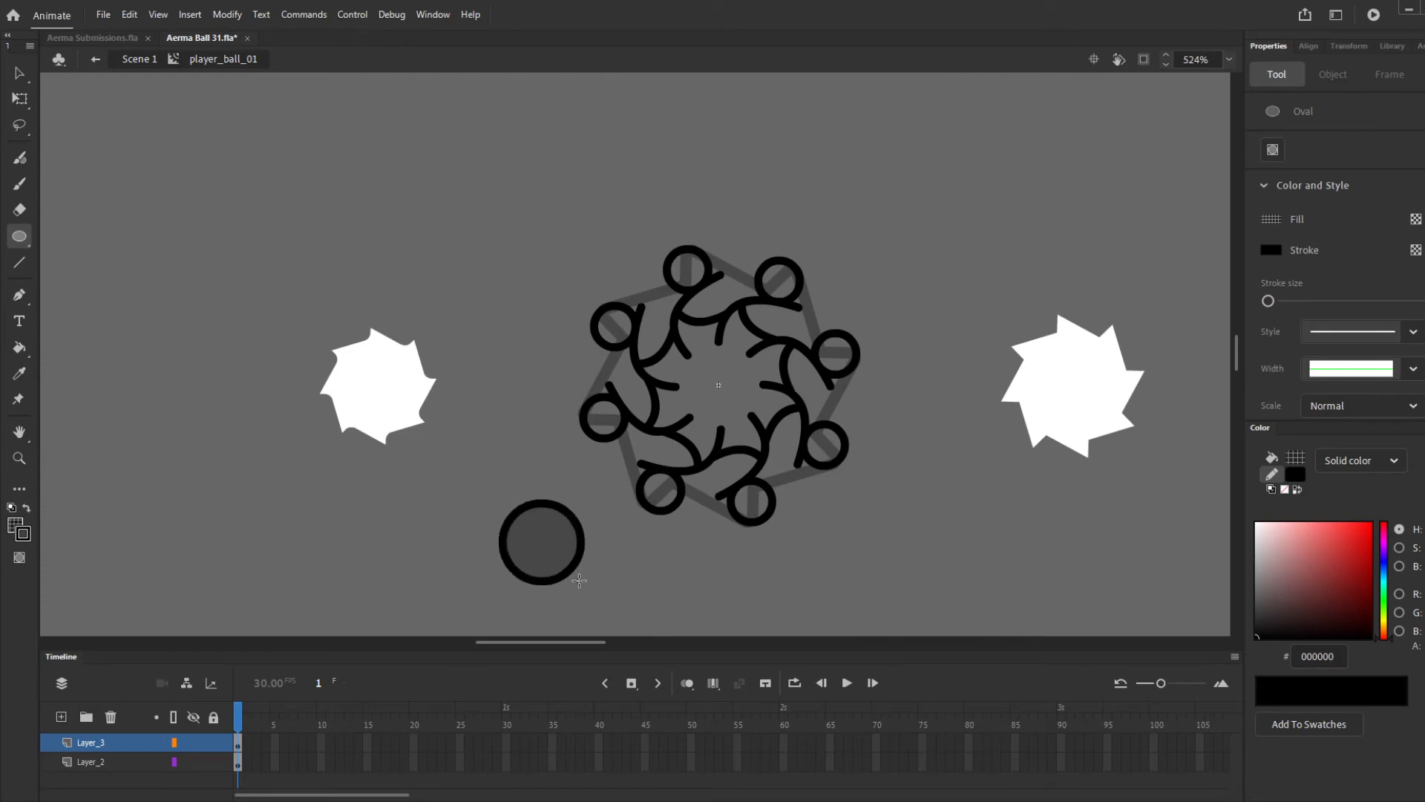
{"action": "key", "text": "v"}
{"action": "left_click", "coordinate": [556, 552]}
{"action": "key", "text": "Delete"}
{"action": "left_click", "coordinate": [579, 556]}
{"action": "key", "text": "ctrl+x"}
{"action": "key", "text": "ctrl+v"}
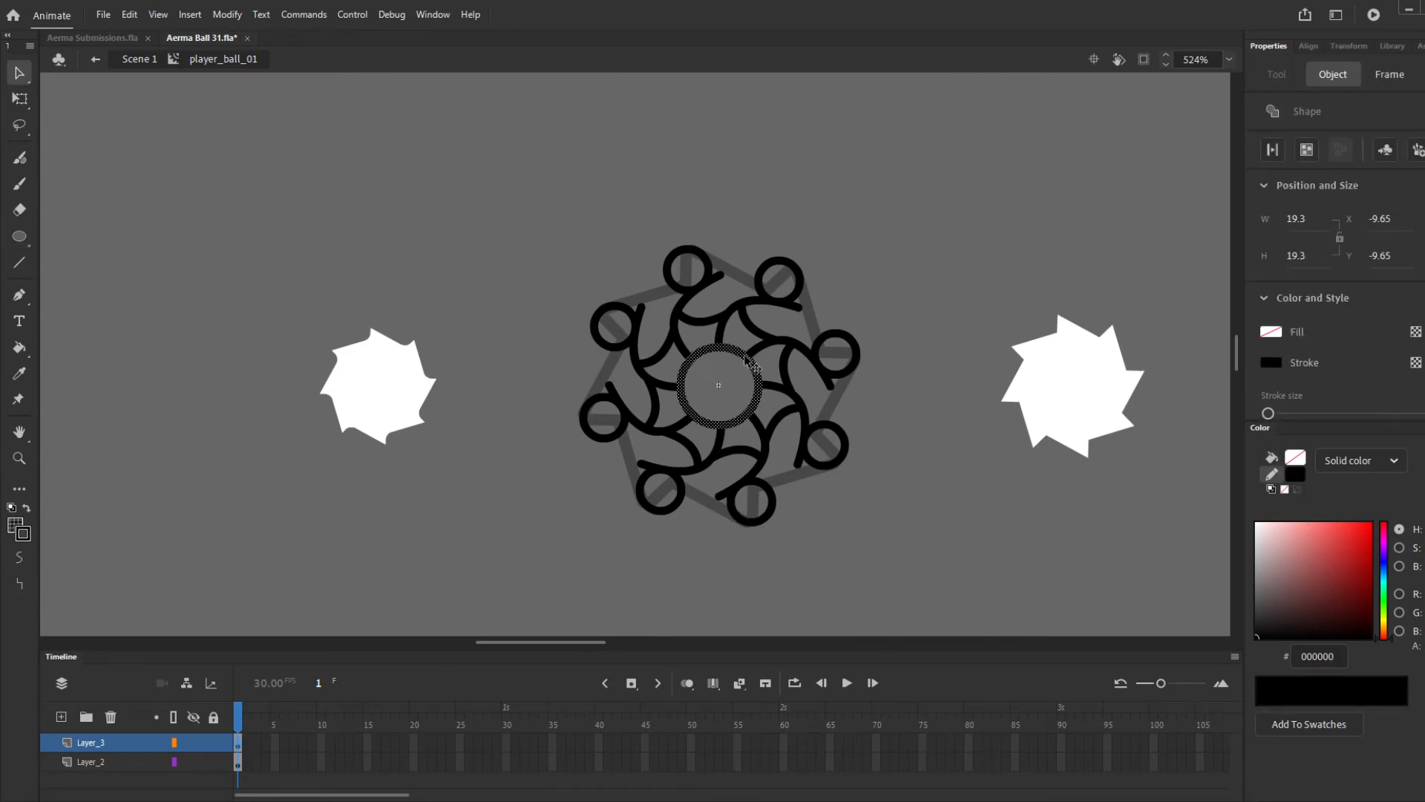
{"action": "scroll", "coordinate": [756, 337], "scroll_direction": "up", "scroll_amount": 5}
{"action": "left_click", "coordinate": [945, 236]}
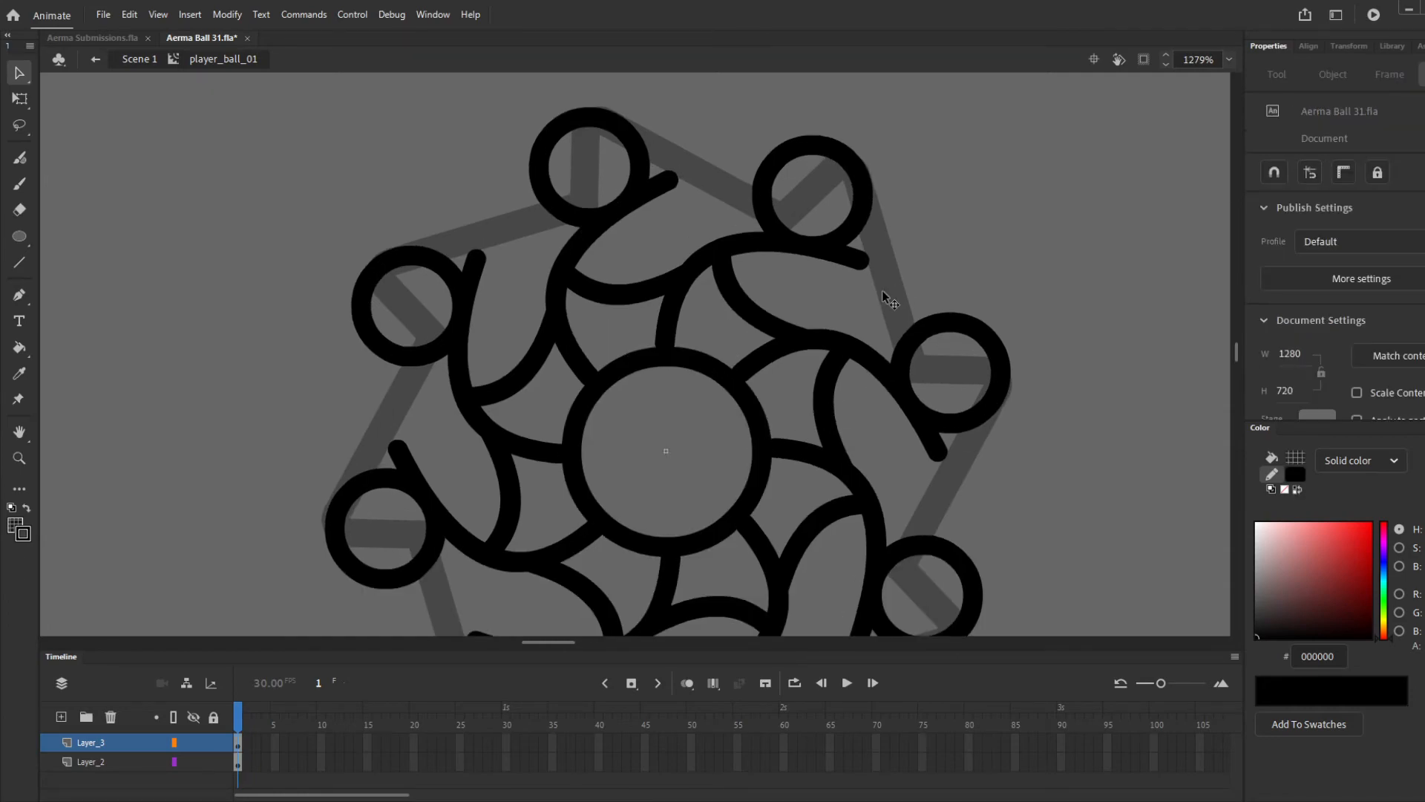
Reopen the repeated symbol, bend the branch outward into a petal shape, adjust its end against the neighbouring arc, and return to player_ball_01
{"action": "scroll", "coordinate": [882, 291], "scroll_direction": "down", "scroll_amount": 4}
{"action": "scroll", "coordinate": [696, 423], "scroll_direction": "up", "scroll_amount": 4}
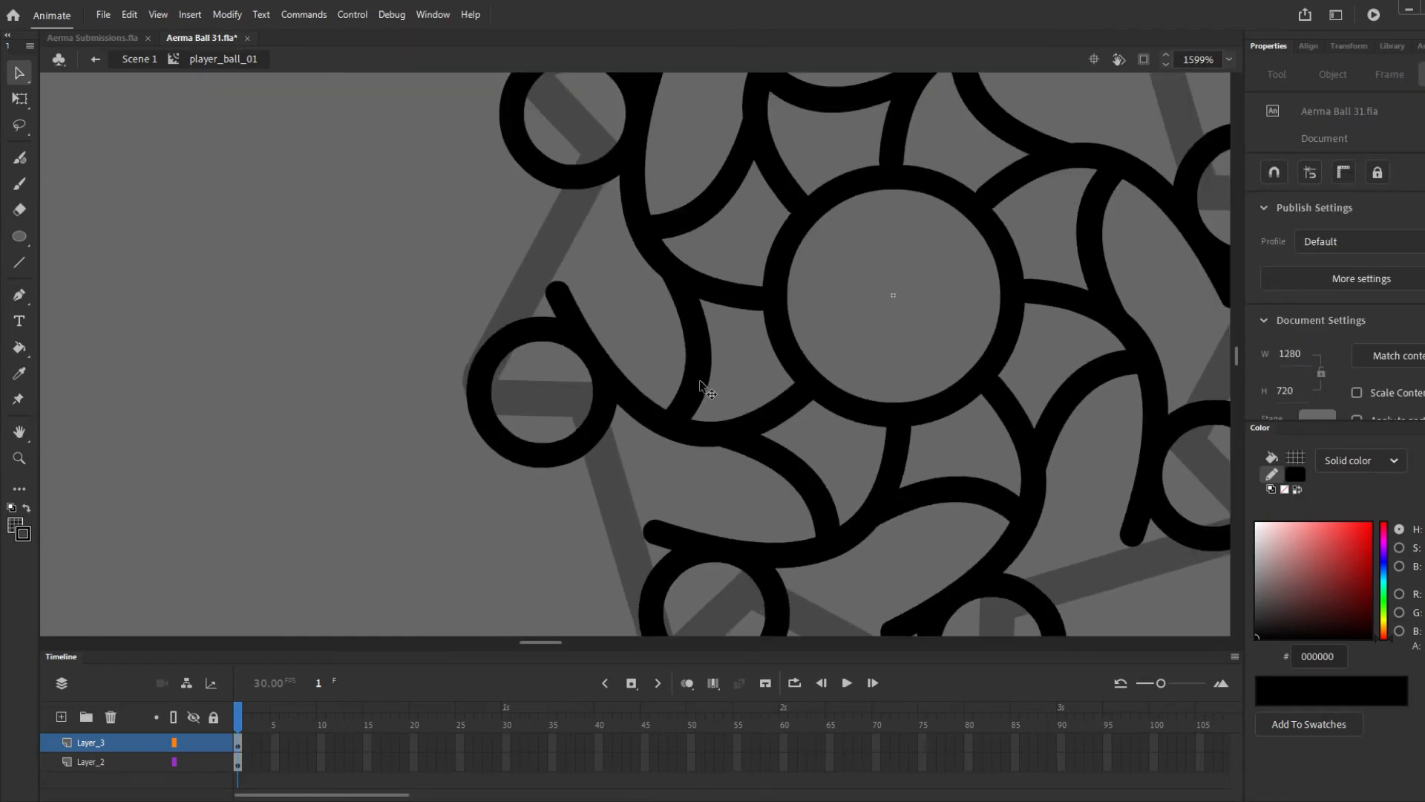
{"action": "double_click", "coordinate": [693, 429]}
{"action": "mouse_move", "coordinate": [671, 356]}
{"action": "left_mouse_down"}
{"action": "mouse_move", "coordinate": [675, 375]}
{"action": "mouse_move", "coordinate": [632, 362]}
{"action": "left_mouse_up"}
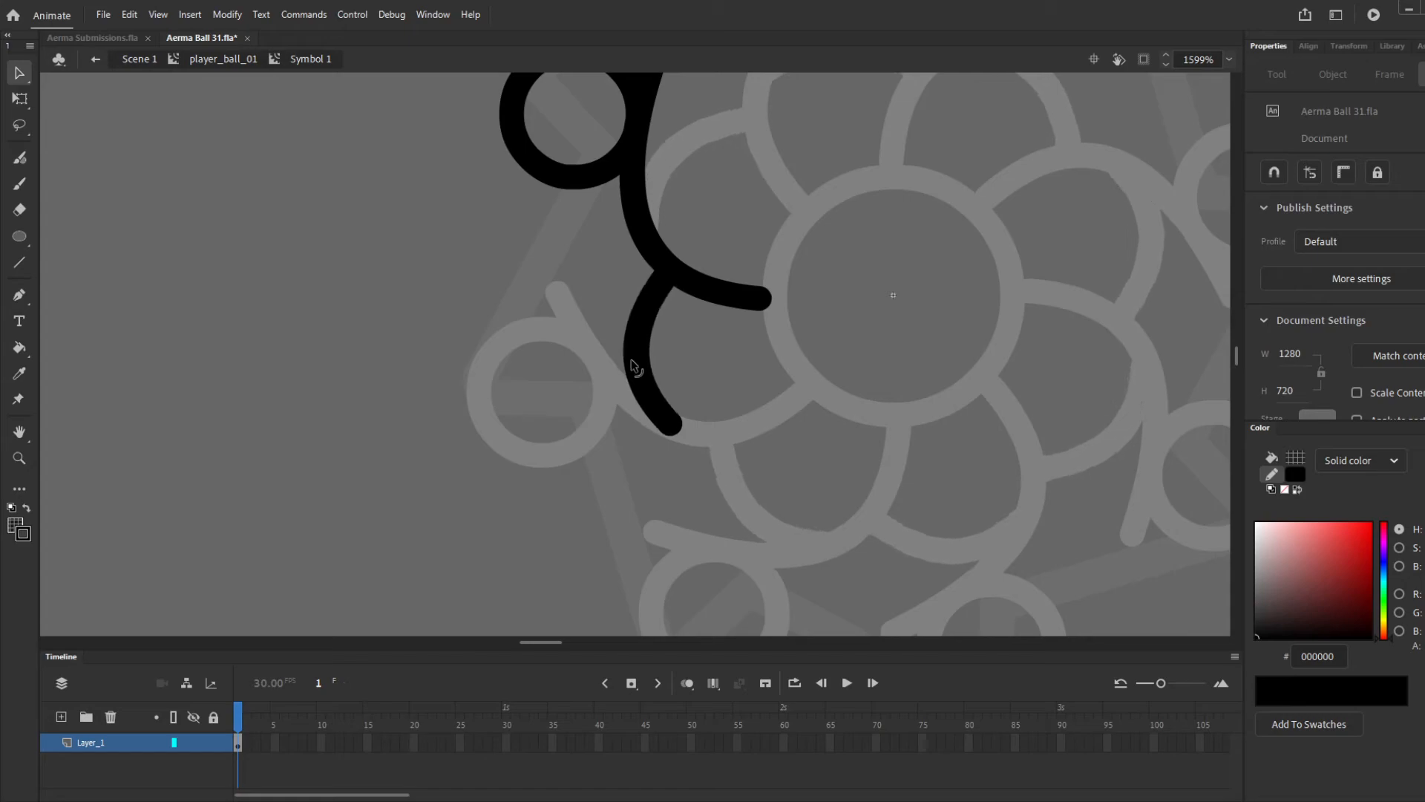
{"action": "left_click_drag", "start_coordinate": [672, 425], "coordinate": [678, 432]}
{"action": "scroll", "coordinate": [677, 429], "scroll_direction": "down", "scroll_amount": 5}
{"action": "double_click", "coordinate": [893, 527]}
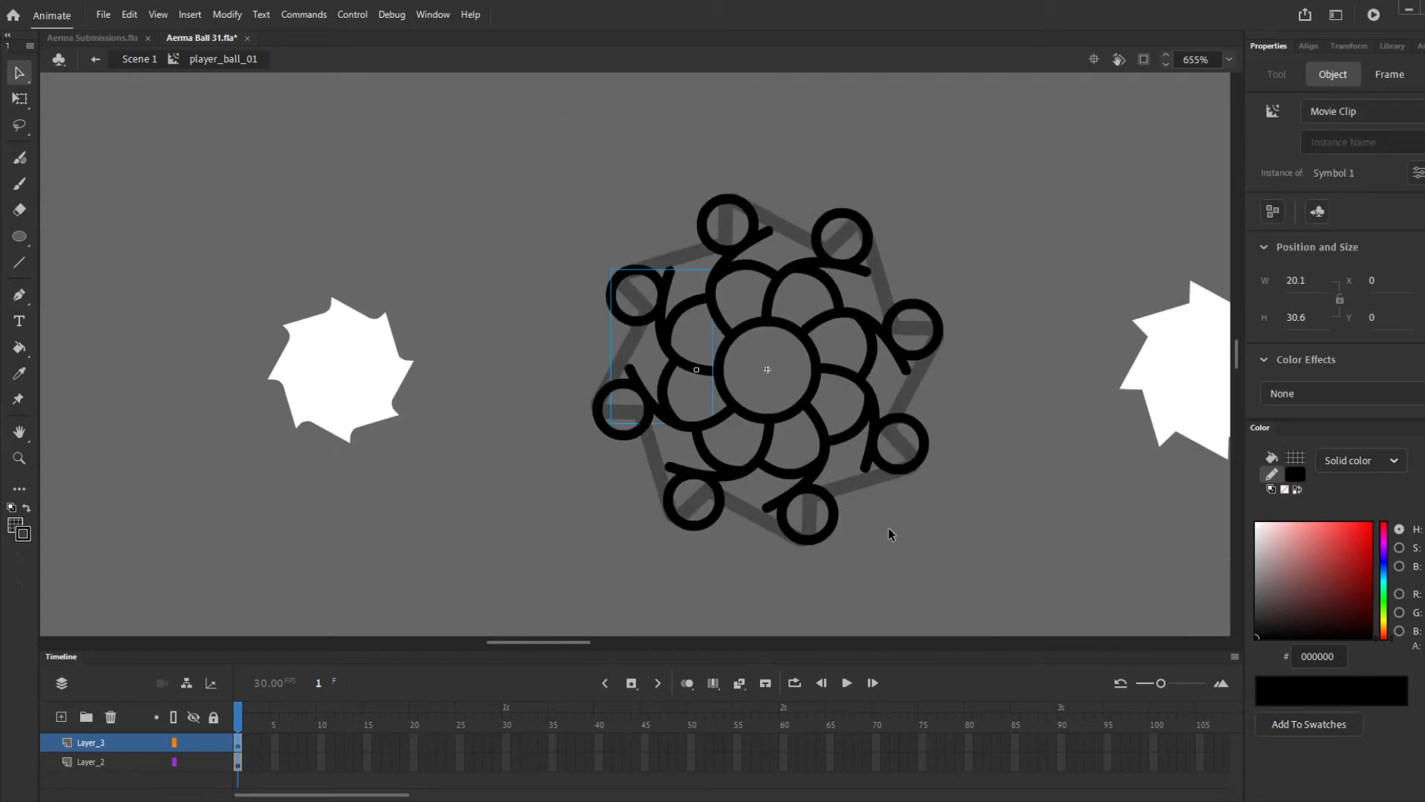
Reopen the repeated symbol inside player_ball_01 for editing
{"action": "key", "text": "n"}
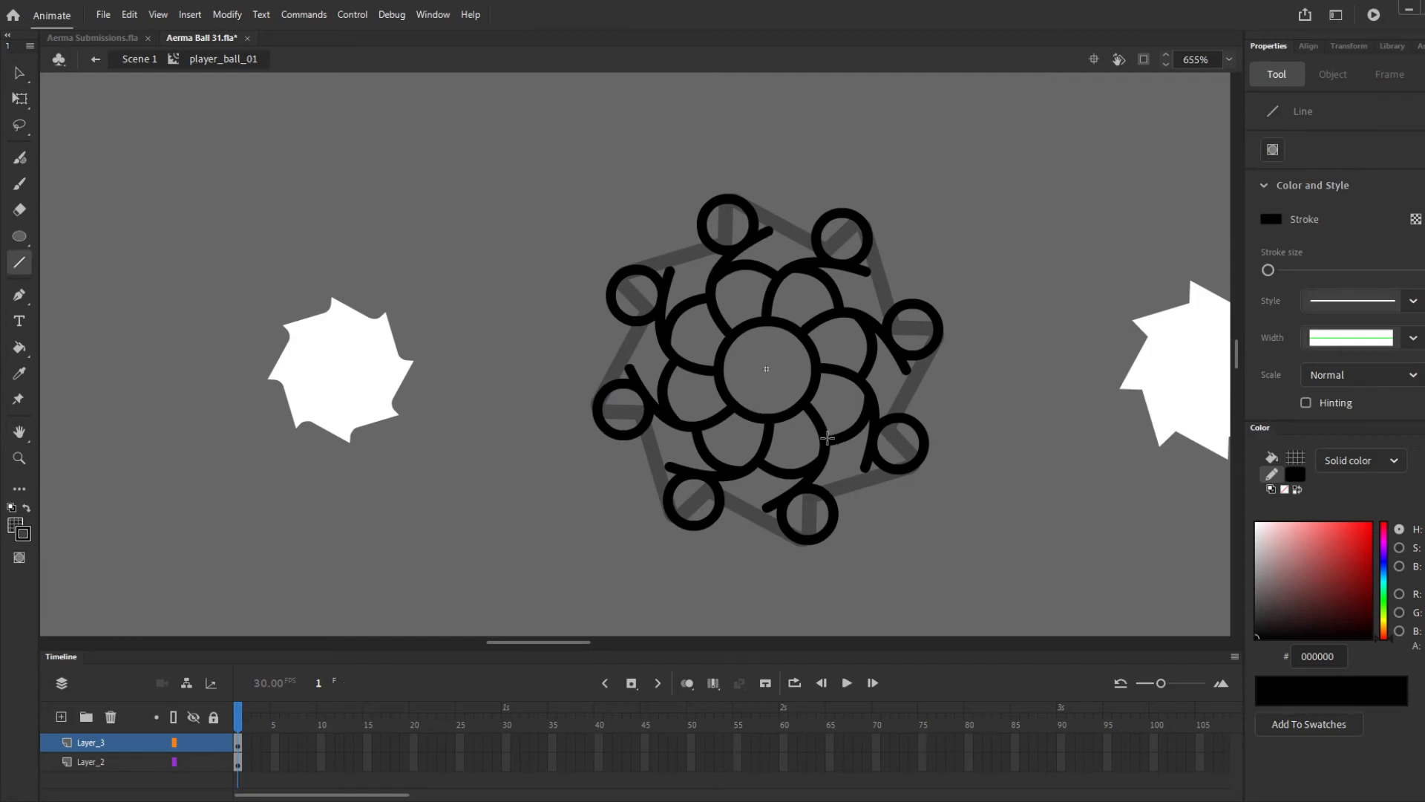
{"action": "key", "text": "v"}
{"action": "double_click", "coordinate": [824, 432]}
{"action": "key", "text": "o"}
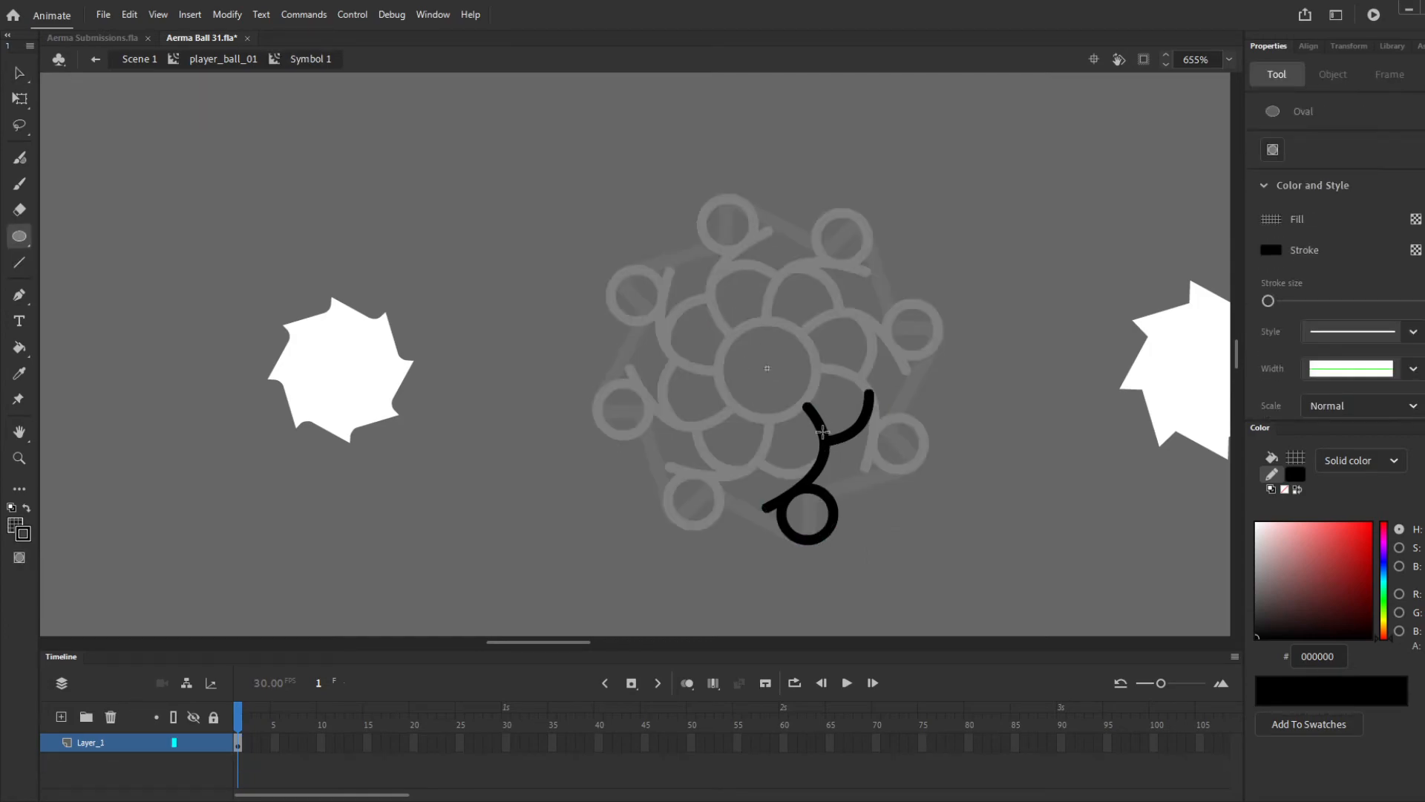
{"action": "scroll", "coordinate": [746, 507], "scroll_direction": "up", "scroll_amount": 5}
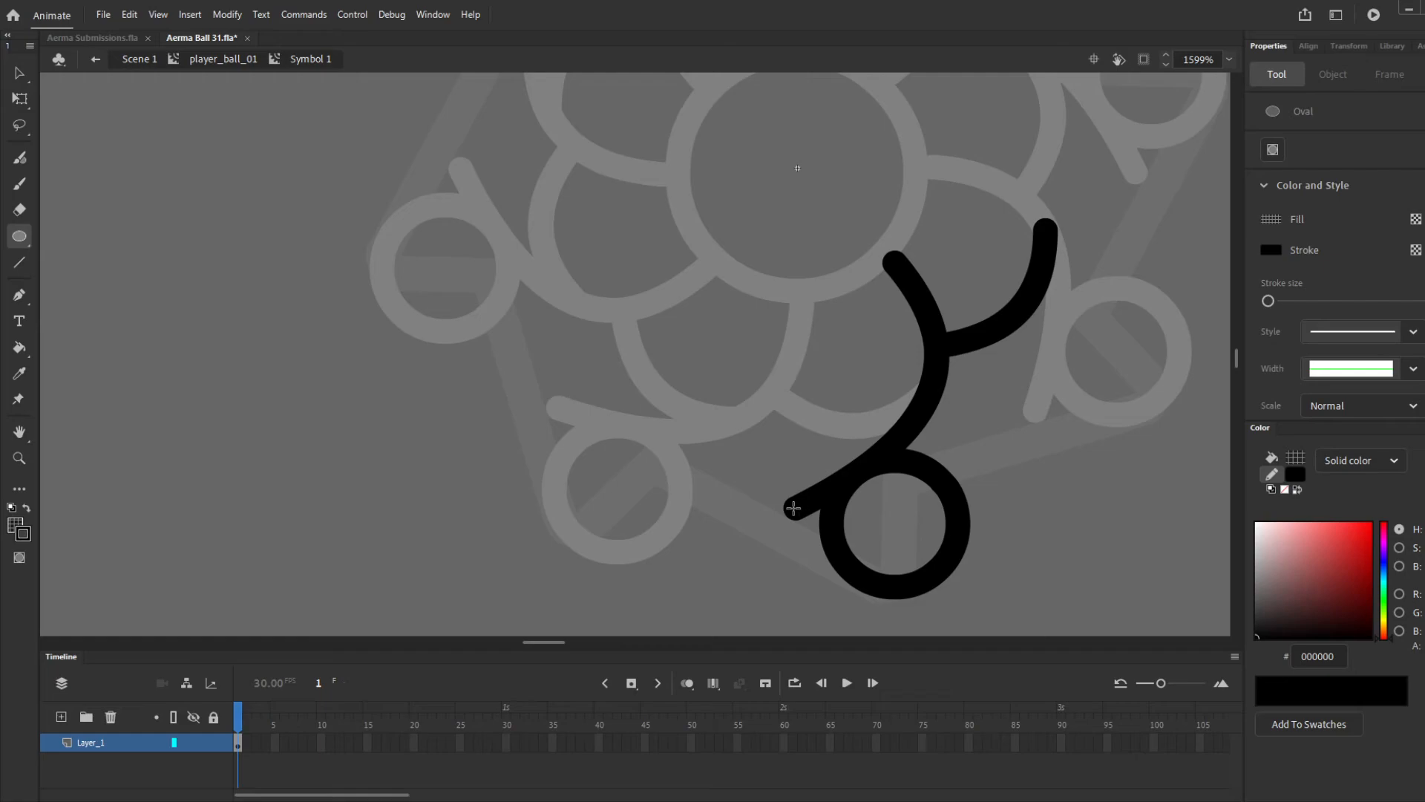
Try an oval and a curved line extending from the arc's outer tip towards the neighbouring copy's circle, and remove them
{"action": "left_click_drag", "start_coordinate": [794, 507], "coordinate": [686, 553]}
{"action": "key", "text": "ctrl+z"}
{"action": "key", "text": "n"}
{"action": "mouse_move", "coordinate": [798, 510]}
{"action": "left_mouse_down"}
{"action": "mouse_move", "coordinate": [630, 553]}
{"action": "mouse_move", "coordinate": [725, 568]}
{"action": "mouse_move", "coordinate": [730, 586]}
{"action": "left_mouse_up"}
{"action": "key", "text": "v"}
{"action": "scroll", "coordinate": [684, 505], "scroll_direction": "down", "scroll_amount": 5}
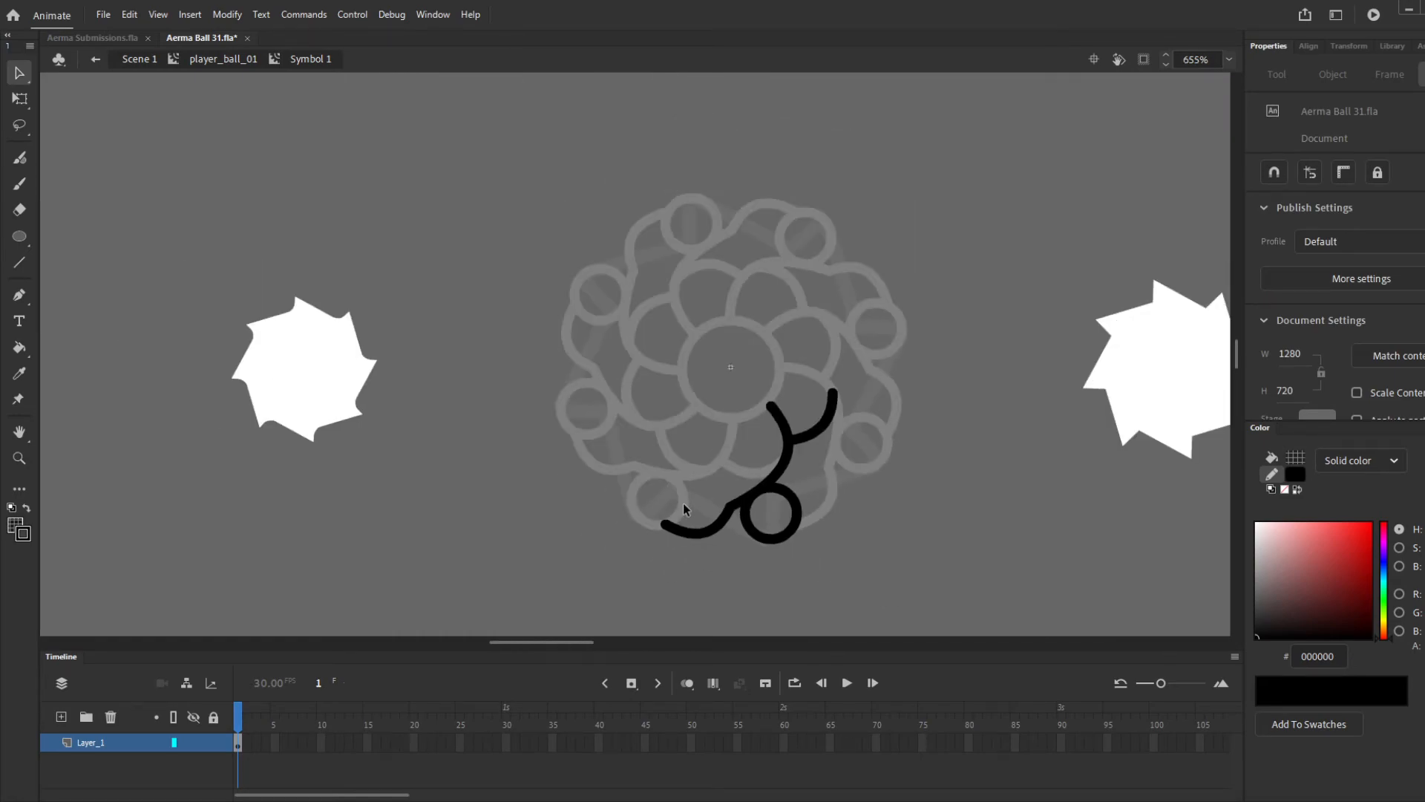
{"action": "scroll", "coordinate": [724, 475], "scroll_direction": "up", "scroll_amount": 5}
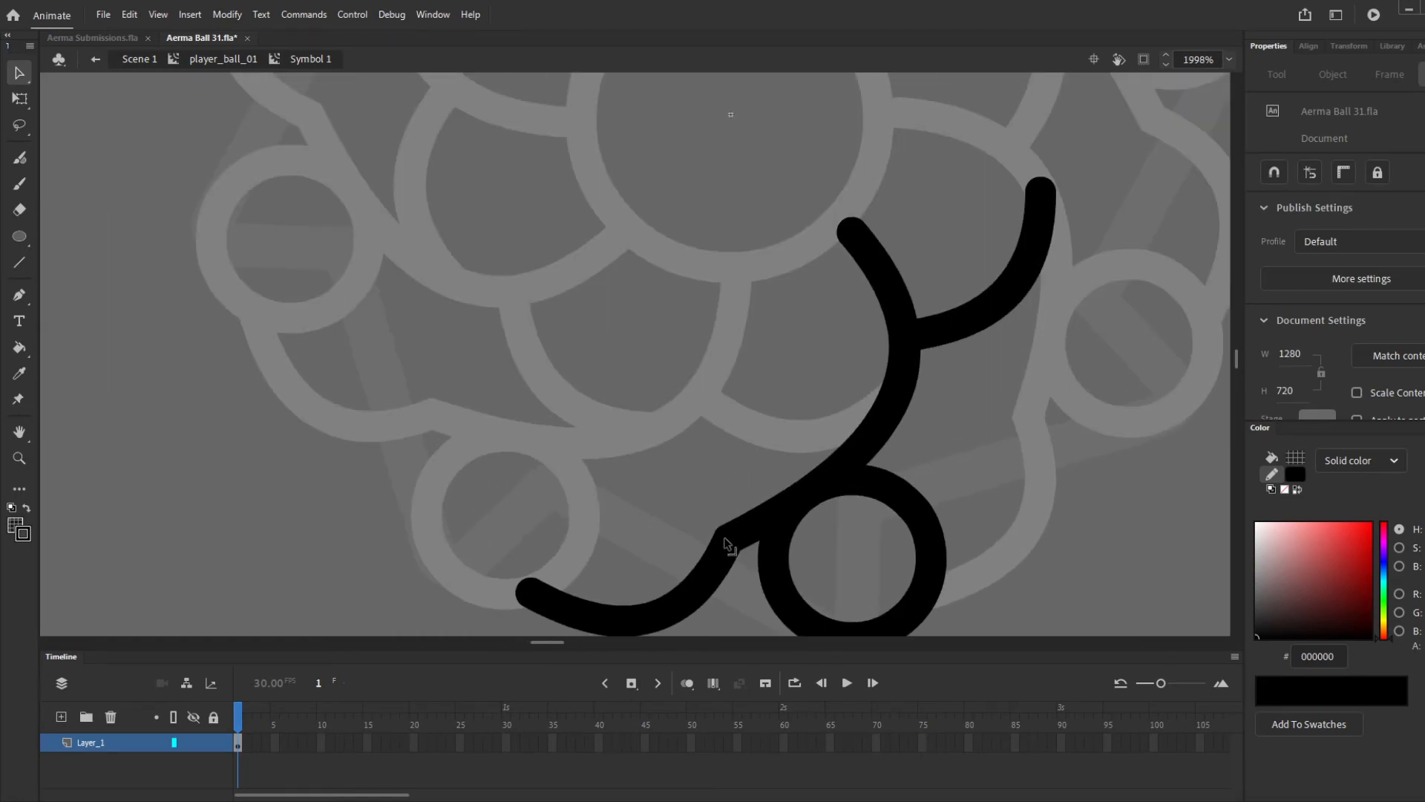
{"action": "left_click_drag", "start_coordinate": [729, 513], "coordinate": [724, 540]}
{"action": "left_click", "coordinate": [719, 567]}
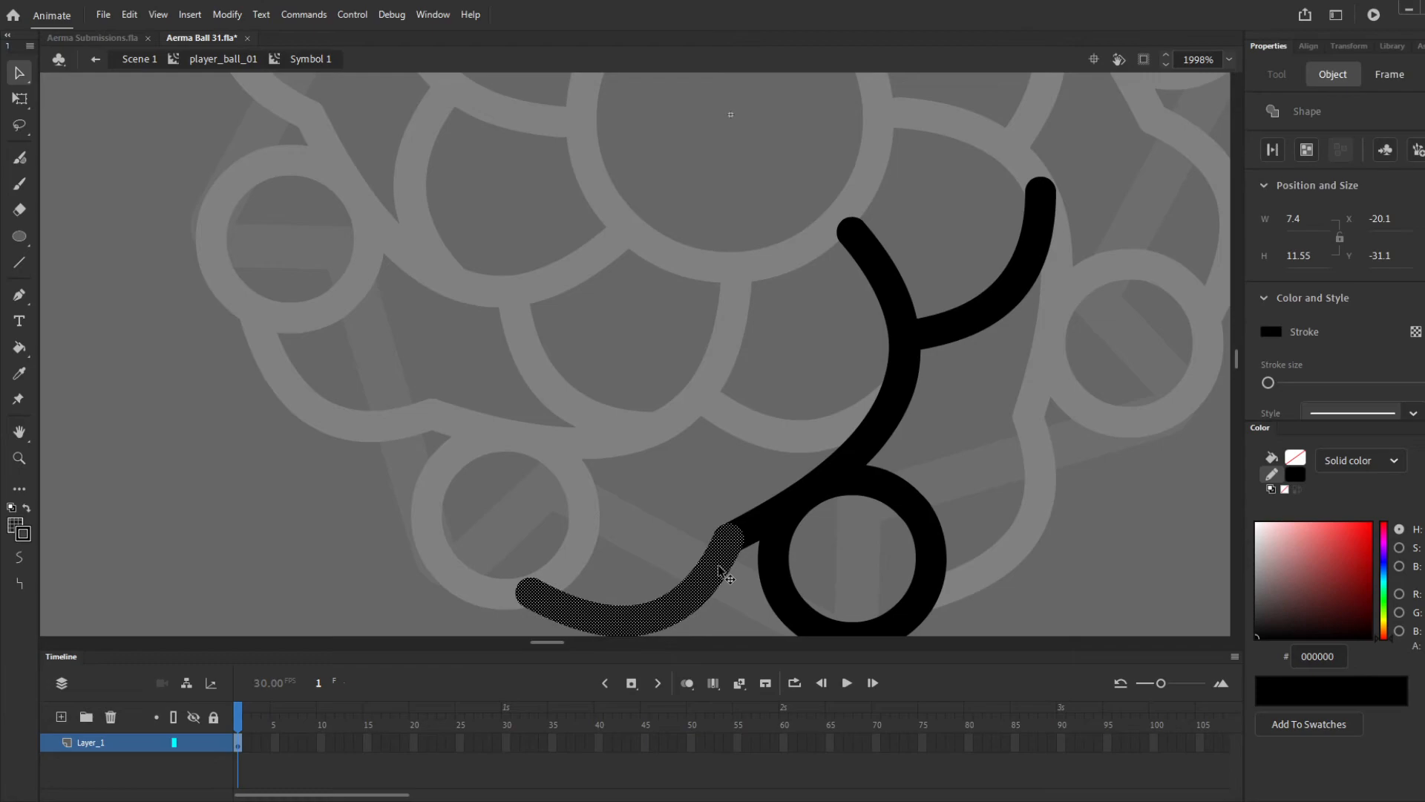
{"action": "key", "text": "Delete"}
Draw a line from the neighbouring copy's arc to this arc's outer tip and bend it outward into a smooth curve
{"action": "key", "text": "n"}
{"action": "left_click_drag", "start_coordinate": [579, 457], "coordinate": [726, 536]}
{"action": "key", "text": "v"}
{"action": "left_click_drag", "start_coordinate": [649, 495], "coordinate": [657, 564]}
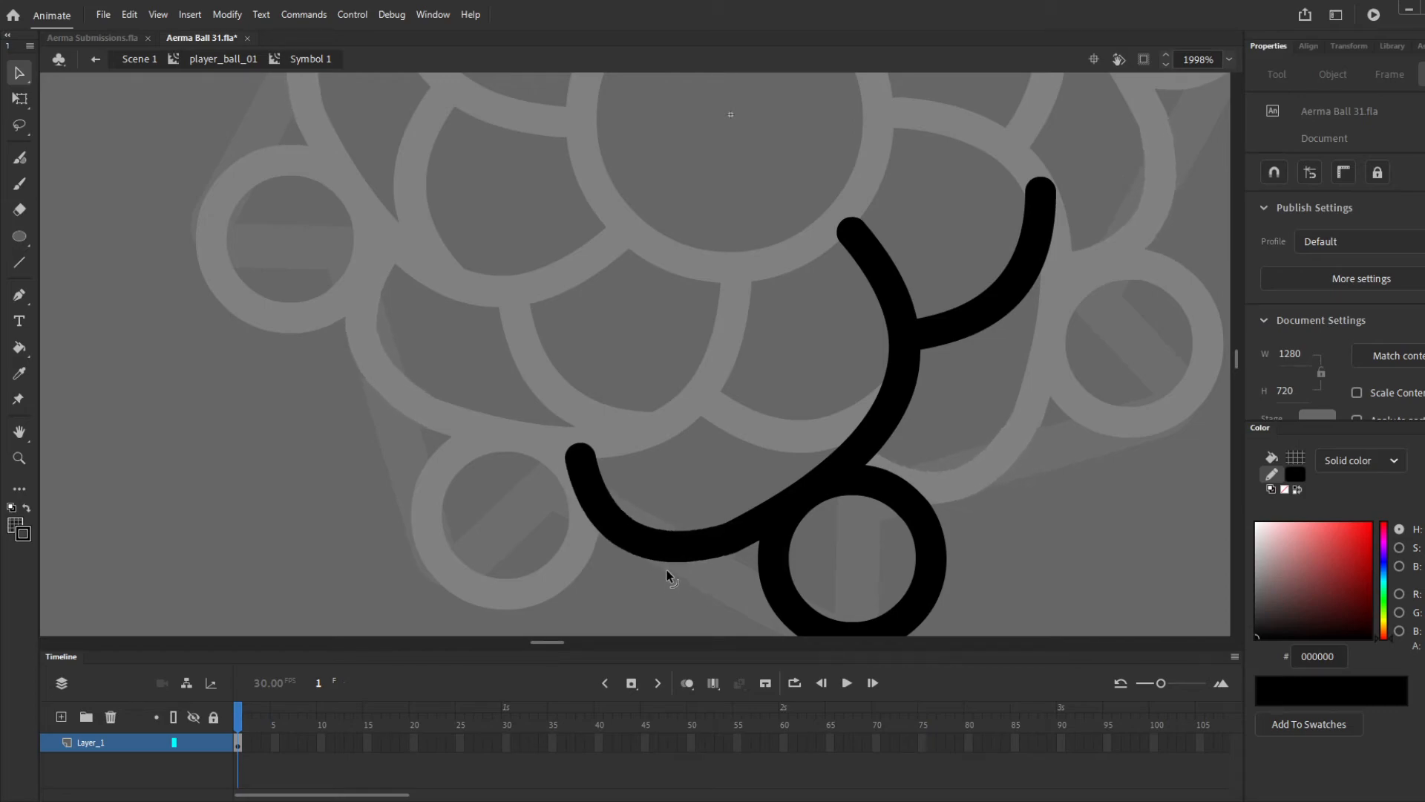
{"action": "scroll", "coordinate": [678, 456], "scroll_direction": "down", "scroll_amount": 3}
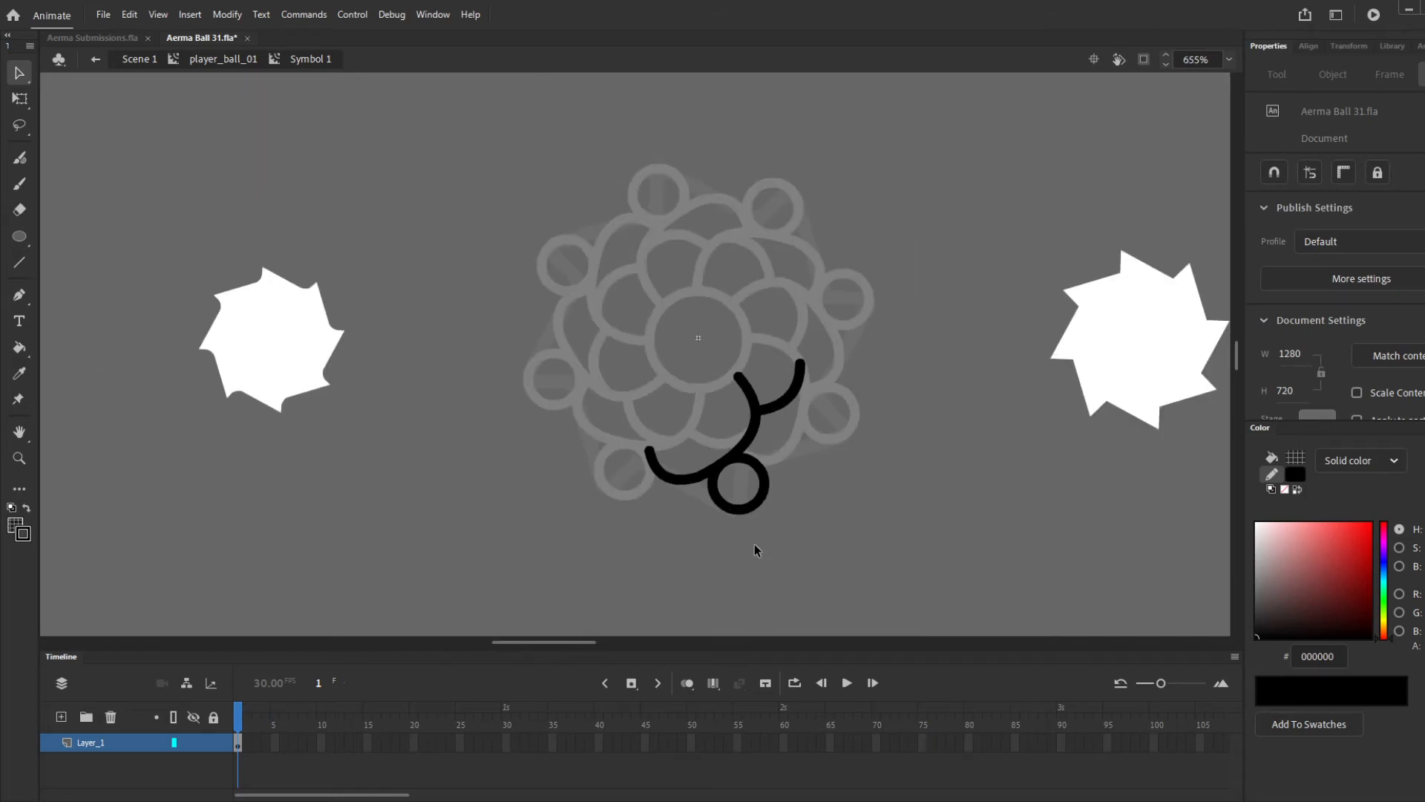
Try a second curved line linking the outer circle to the neighbouring copy's circle
{"action": "scroll", "coordinate": [655, 501], "scroll_direction": "up", "scroll_amount": 2}
{"action": "key", "text": "n"}
{"action": "left_click_drag", "start_coordinate": [633, 491], "coordinate": [692, 515]}
{"action": "key", "text": "v"}
{"action": "scroll", "coordinate": [694, 520], "scroll_direction": "down", "scroll_amount": 3}
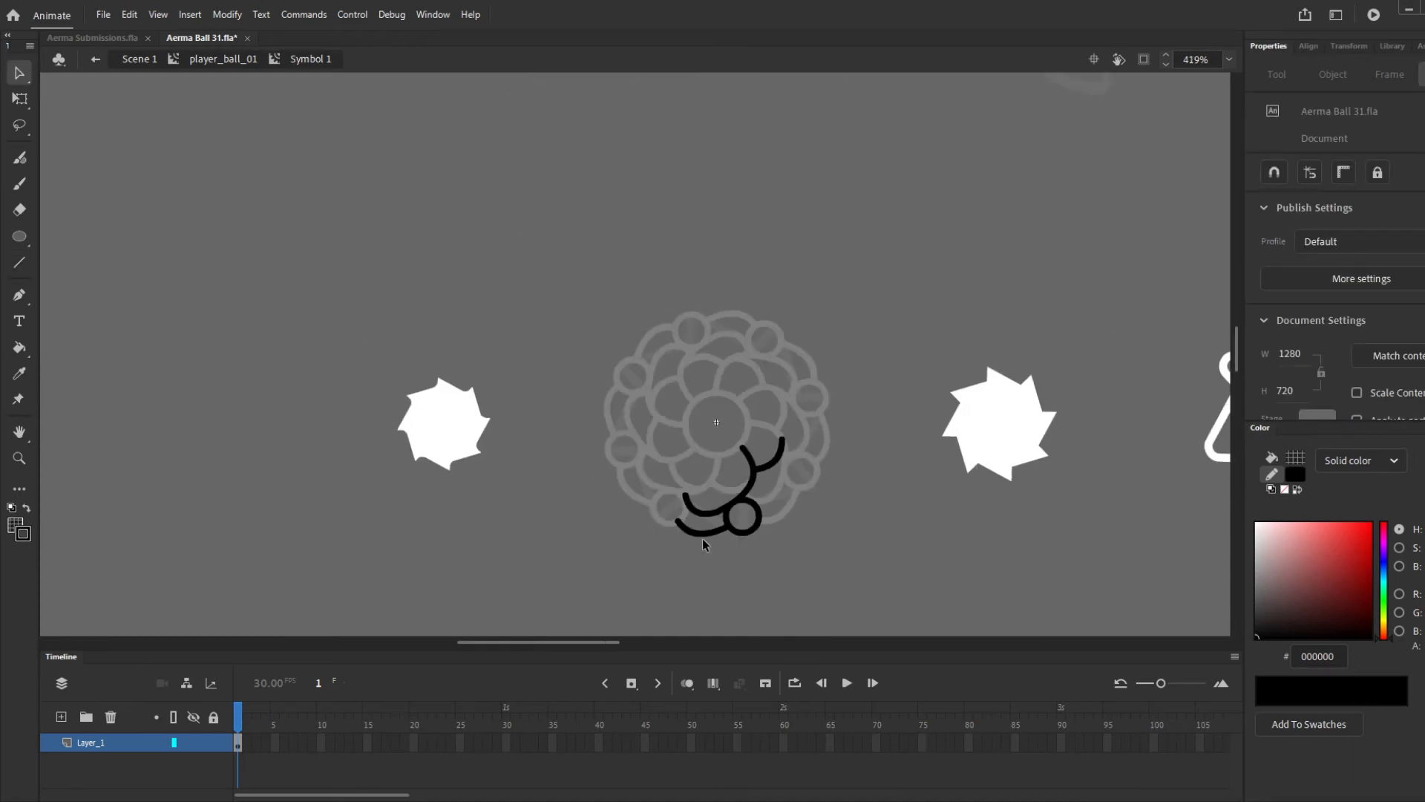
{"action": "scroll", "coordinate": [701, 535], "scroll_direction": "up", "scroll_amount": 3}
{"action": "left_click_drag", "start_coordinate": [679, 537], "coordinate": [681, 551]}
{"action": "scroll", "coordinate": [683, 546], "scroll_direction": "down", "scroll_amount": 3}
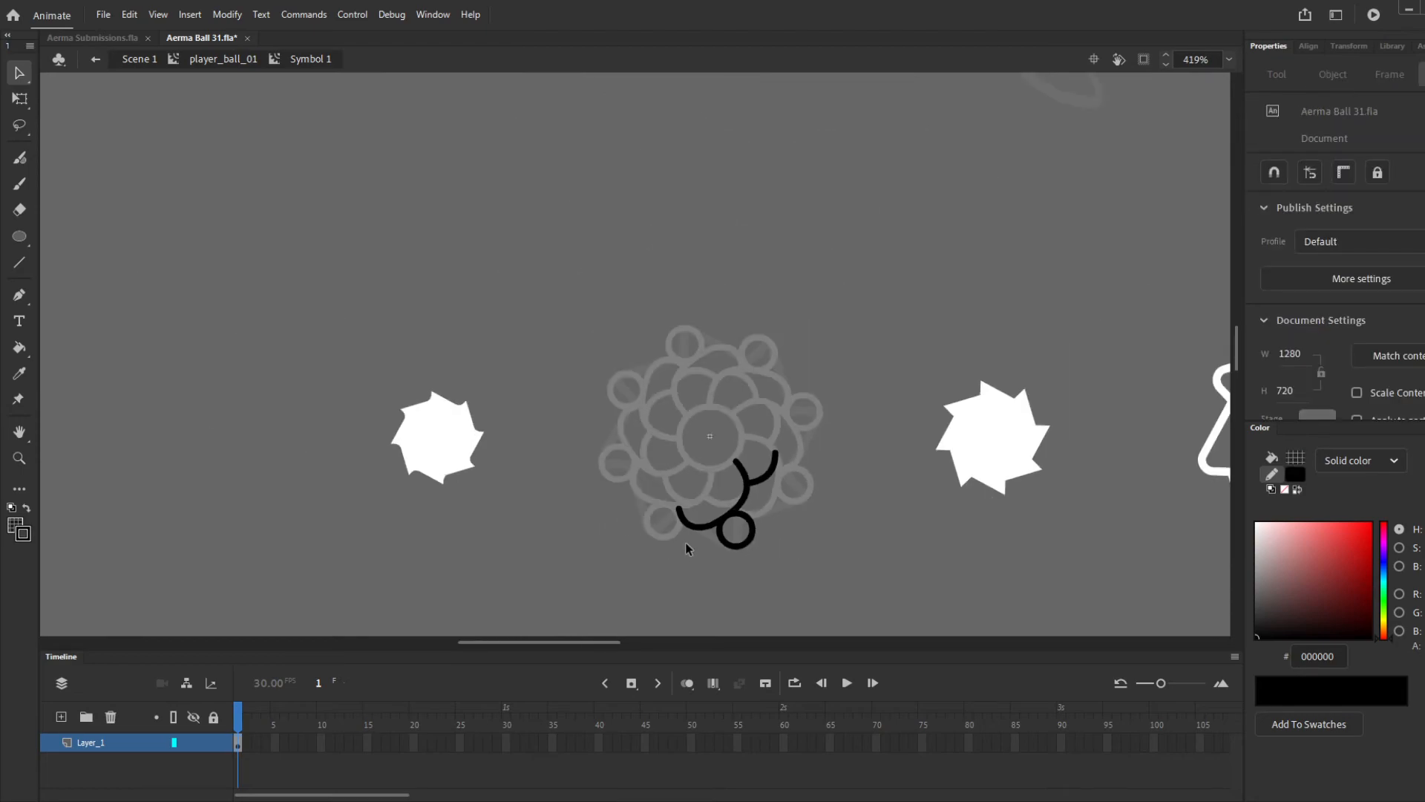
Reshape the outer circle into a pointed teardrop, adjust the curve beside it, and return to player_ball_01
{"action": "scroll", "coordinate": [726, 546], "scroll_direction": "up", "scroll_amount": 2}
{"action": "mouse_move", "coordinate": [718, 548]}
{"action": "left_mouse_down"}
{"action": "mouse_move", "coordinate": [690, 562]}
{"action": "mouse_move", "coordinate": [820, 524]}
{"action": "mouse_move", "coordinate": [769, 527]}
{"action": "mouse_move", "coordinate": [813, 510]}
{"action": "mouse_move", "coordinate": [814, 523]}
{"action": "mouse_move", "coordinate": [750, 524]}
{"action": "mouse_move", "coordinate": [795, 484]}
{"action": "mouse_move", "coordinate": [684, 556]}
{"action": "mouse_move", "coordinate": [664, 533]}
{"action": "mouse_move", "coordinate": [702, 551]}
{"action": "left_mouse_up"}
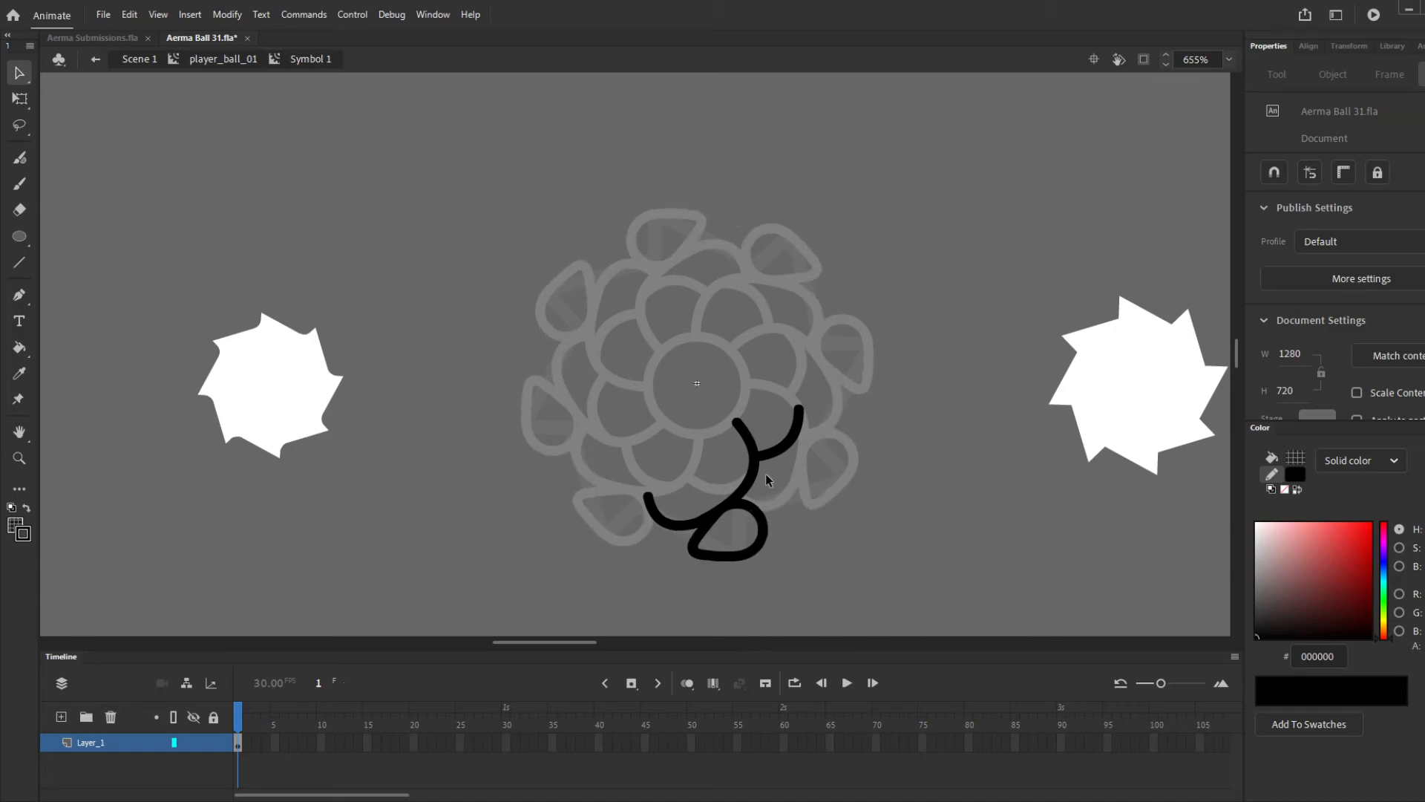
{"action": "scroll", "coordinate": [764, 473], "scroll_direction": "up", "scroll_amount": 3}
{"action": "left_click_drag", "start_coordinate": [636, 540], "coordinate": [624, 549]}
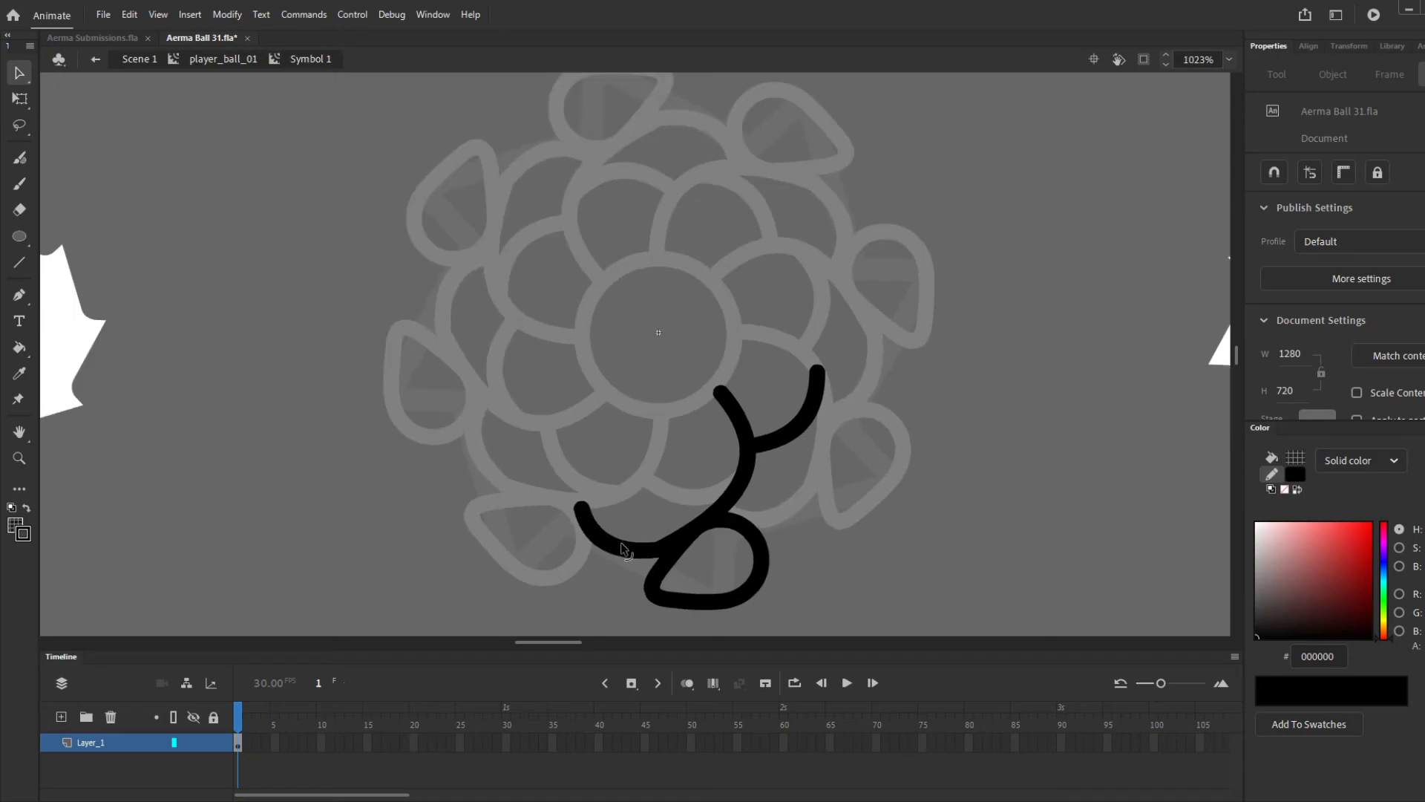
{"action": "double_click", "coordinate": [934, 470]}
{"action": "scroll", "coordinate": [885, 438], "scroll_direction": "down", "scroll_amount": 4}
{"action": "left_click", "coordinate": [875, 524]}
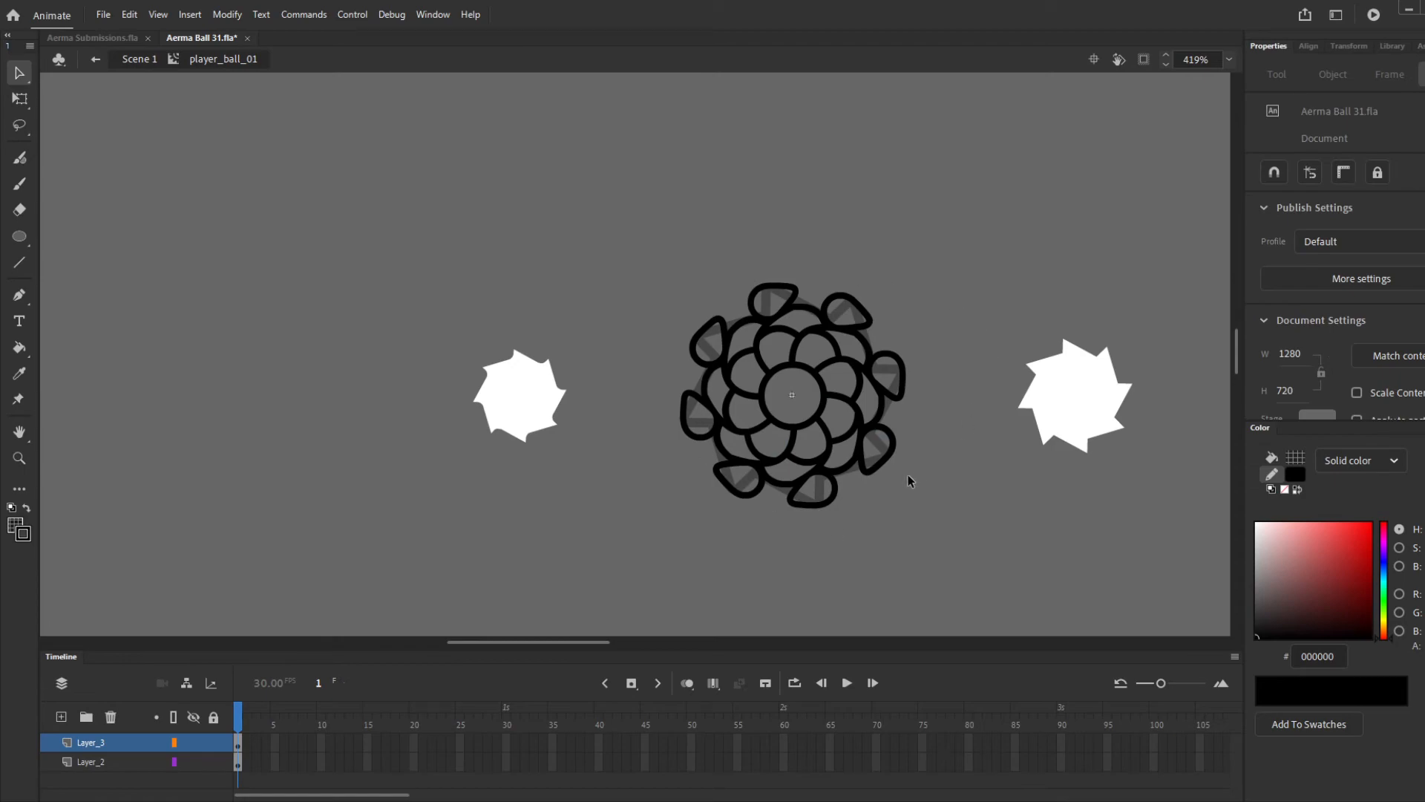
Delete the guide layer Layer_2 from player_ball_01 and return to Scene 1
{"action": "scroll", "coordinate": [874, 385], "scroll_direction": "up", "scroll_amount": 2}
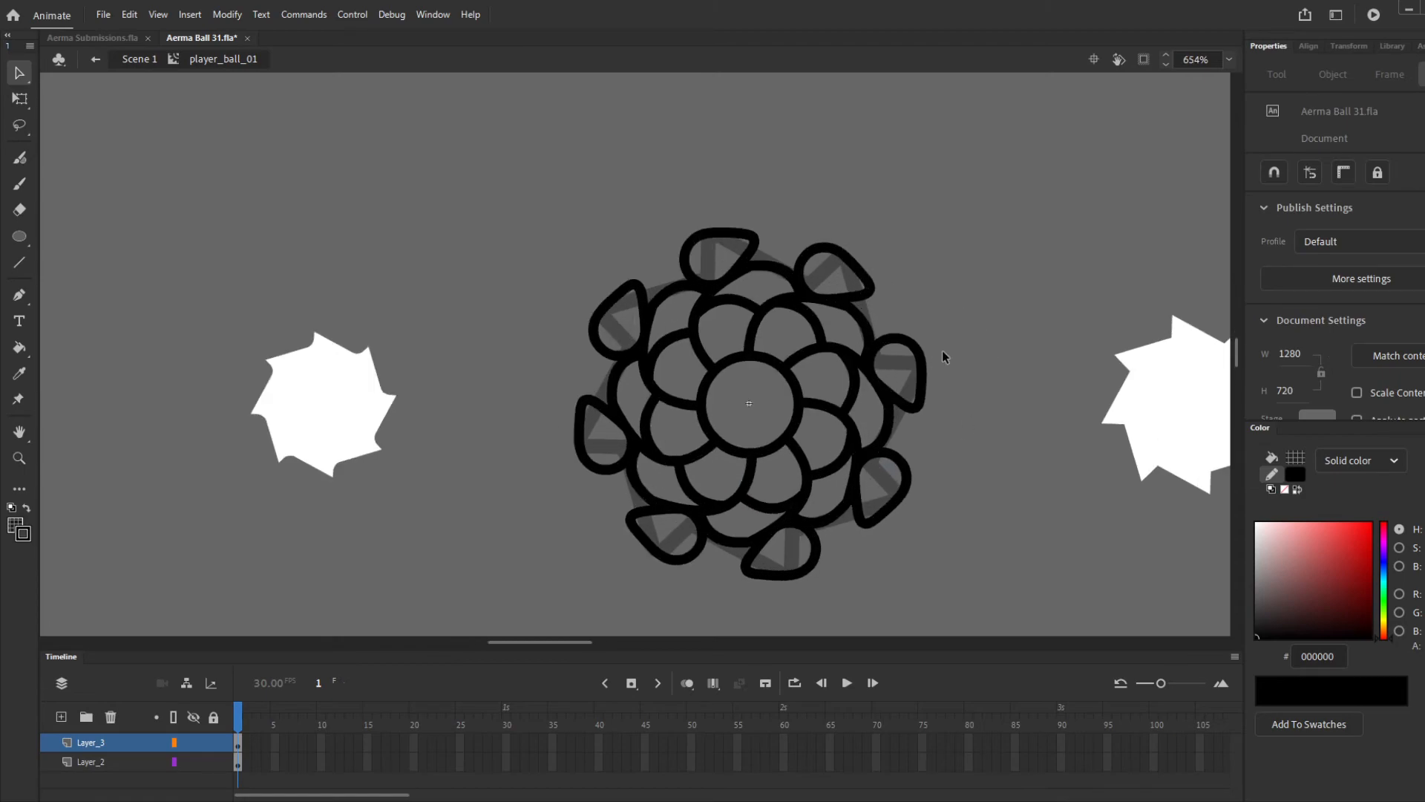
{"action": "left_click", "coordinate": [692, 267]}
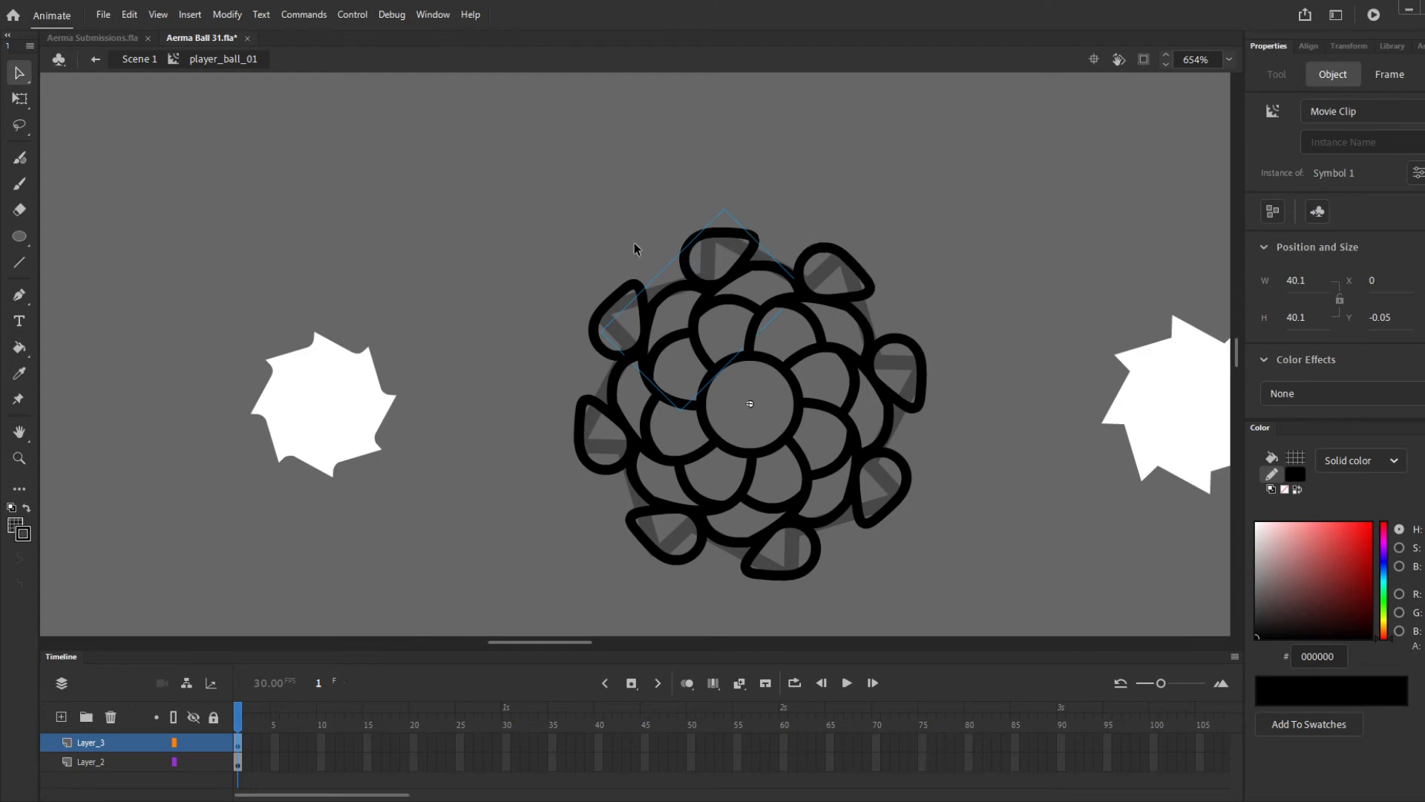
{"action": "left_click", "coordinate": [787, 597]}
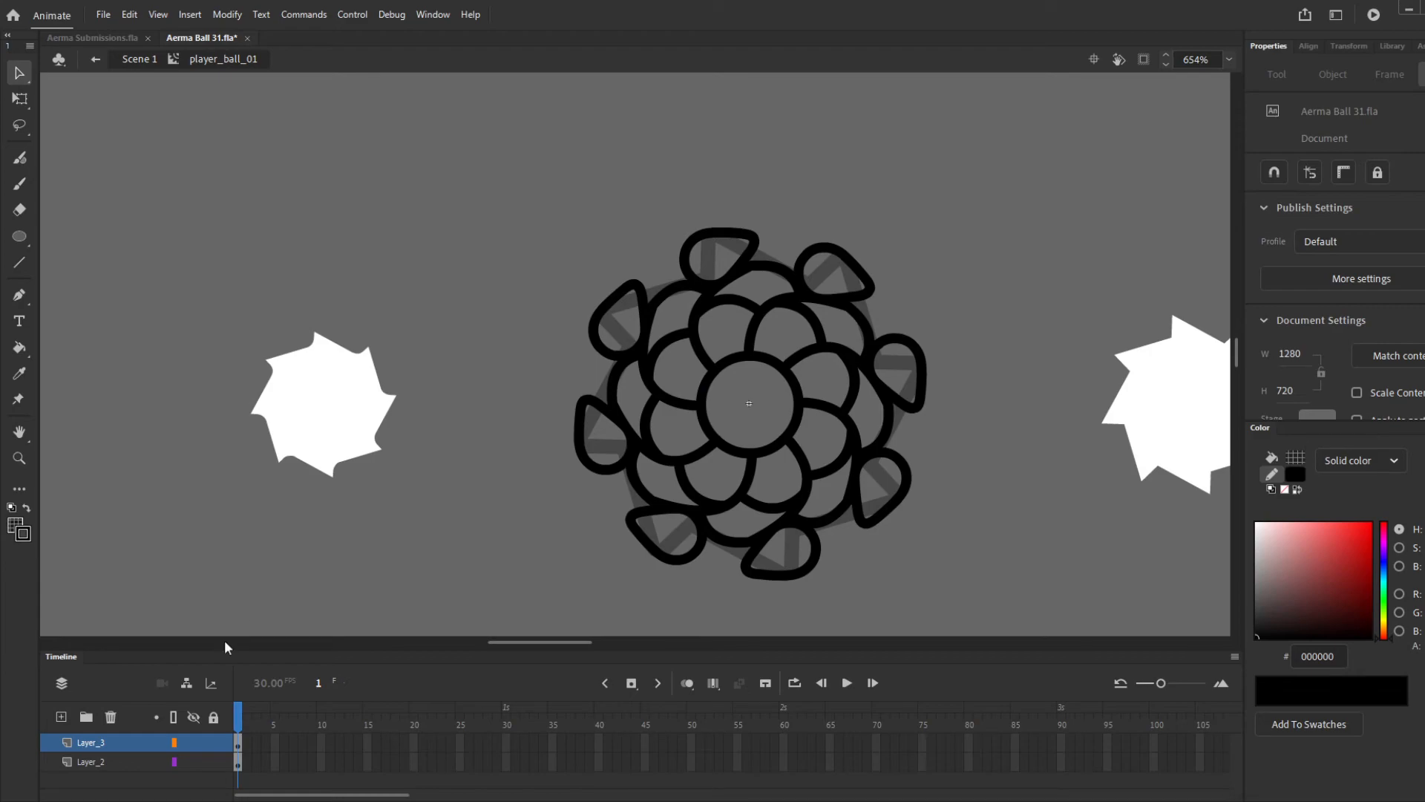
{"action": "left_click", "coordinate": [102, 761]}
{"action": "left_click", "coordinate": [110, 717]}
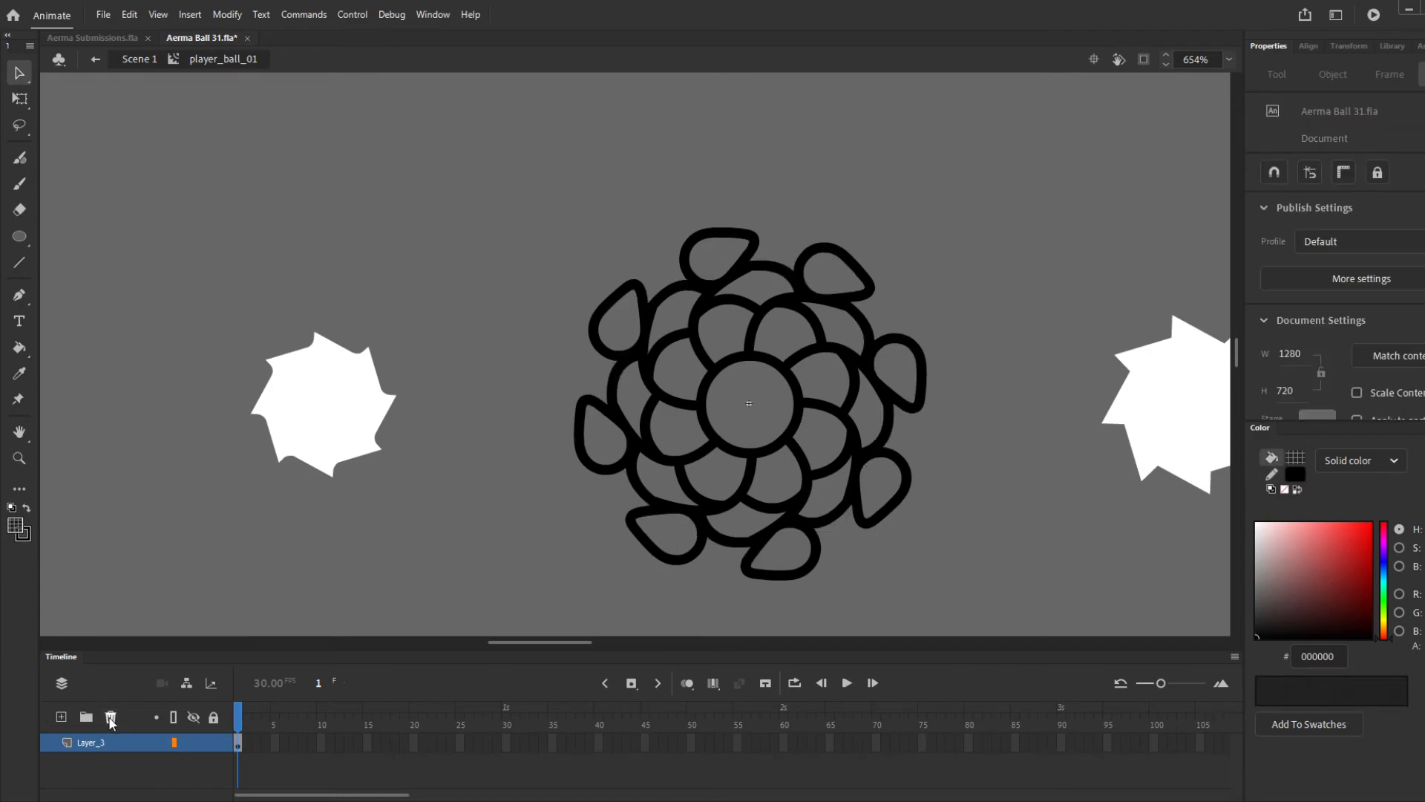
{"action": "double_click", "coordinate": [344, 567]}
{"action": "left_click", "coordinate": [355, 546]}
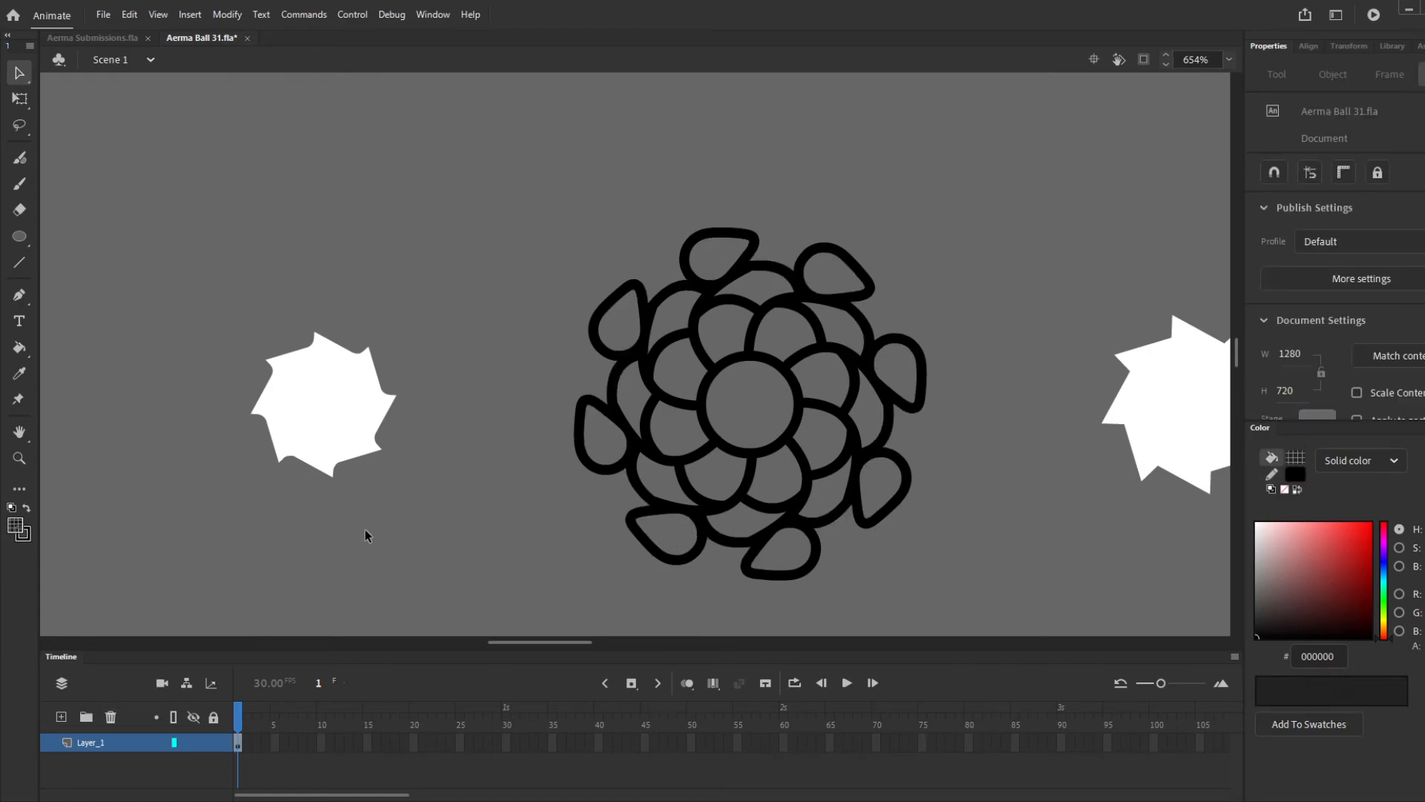
Reopen the ball and its repeated symbol, and convert all of the symbol's lines to fills
{"action": "scroll", "coordinate": [404, 476], "scroll_direction": "down", "scroll_amount": 5}
{"action": "scroll", "coordinate": [404, 478], "scroll_direction": "up", "scroll_amount": 5}
{"action": "double_click", "coordinate": [658, 343]}
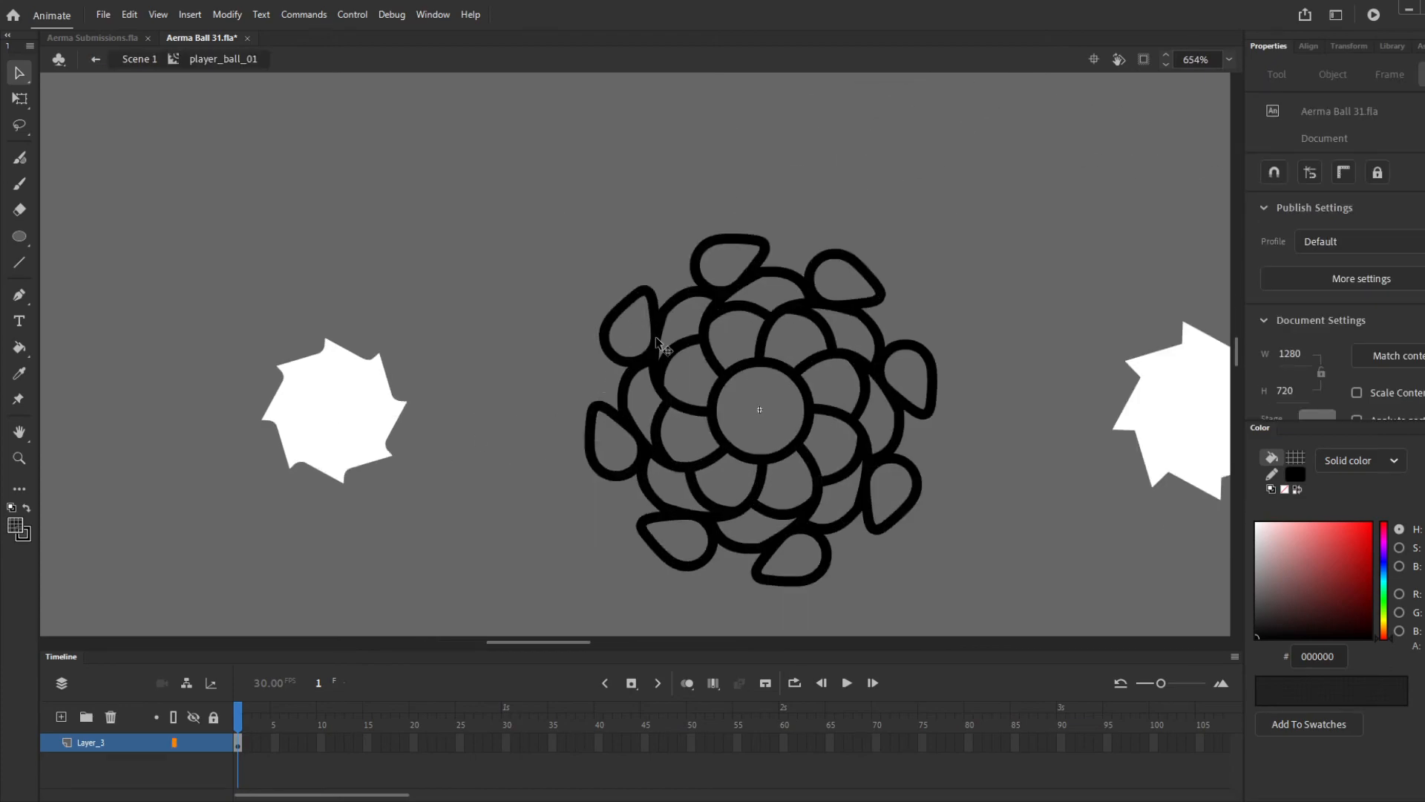
{"action": "double_click", "coordinate": [659, 343]}
{"action": "left_click_drag", "start_coordinate": [892, 545], "coordinate": [510, 195]}
{"action": "left_click", "coordinate": [1272, 150]}
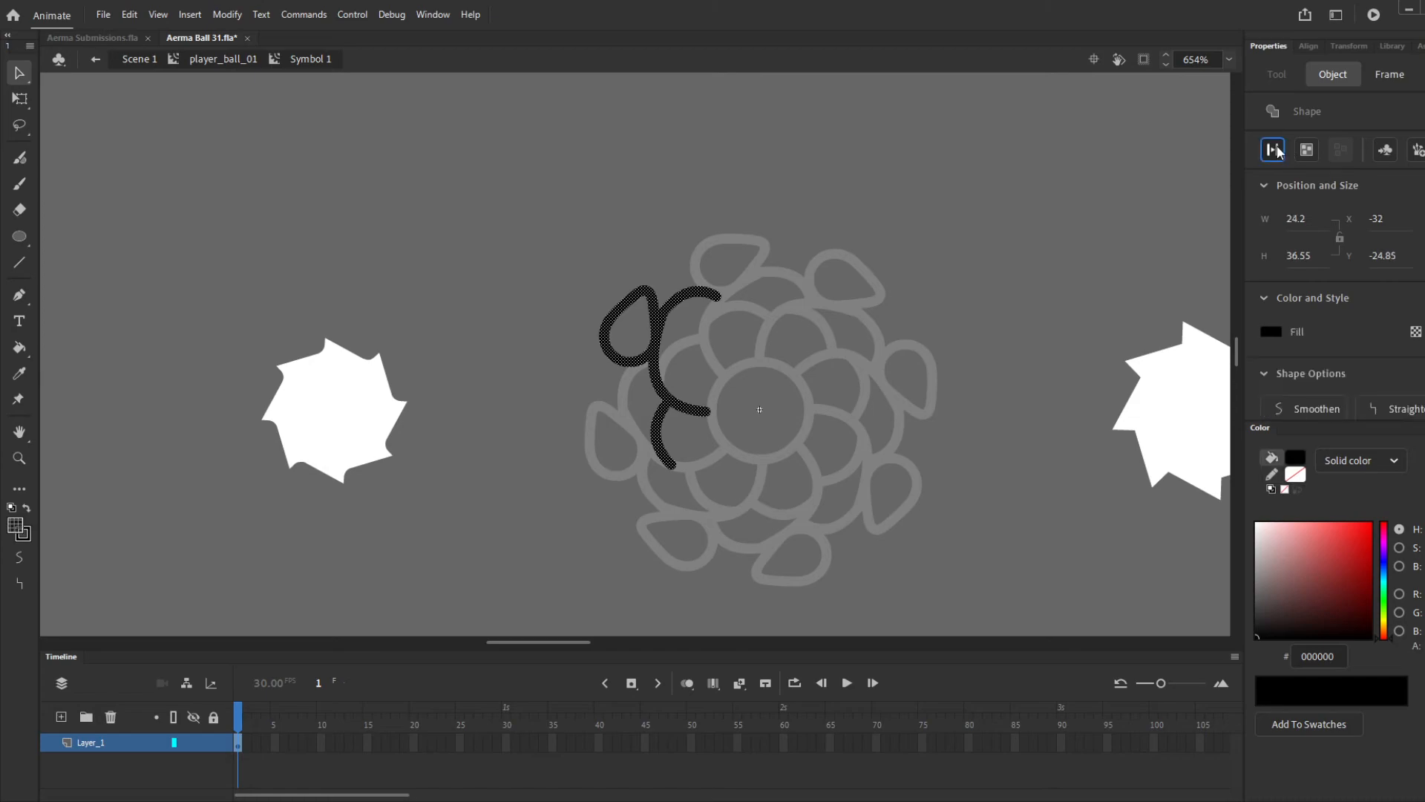
Return to player_ball_01 and convert the central circle's outline to a fill
{"action": "left_click", "coordinate": [1012, 162]}
{"action": "double_click", "coordinate": [1014, 164]}
{"action": "left_click_drag", "start_coordinate": [1000, 610], "coordinate": [539, 142]}
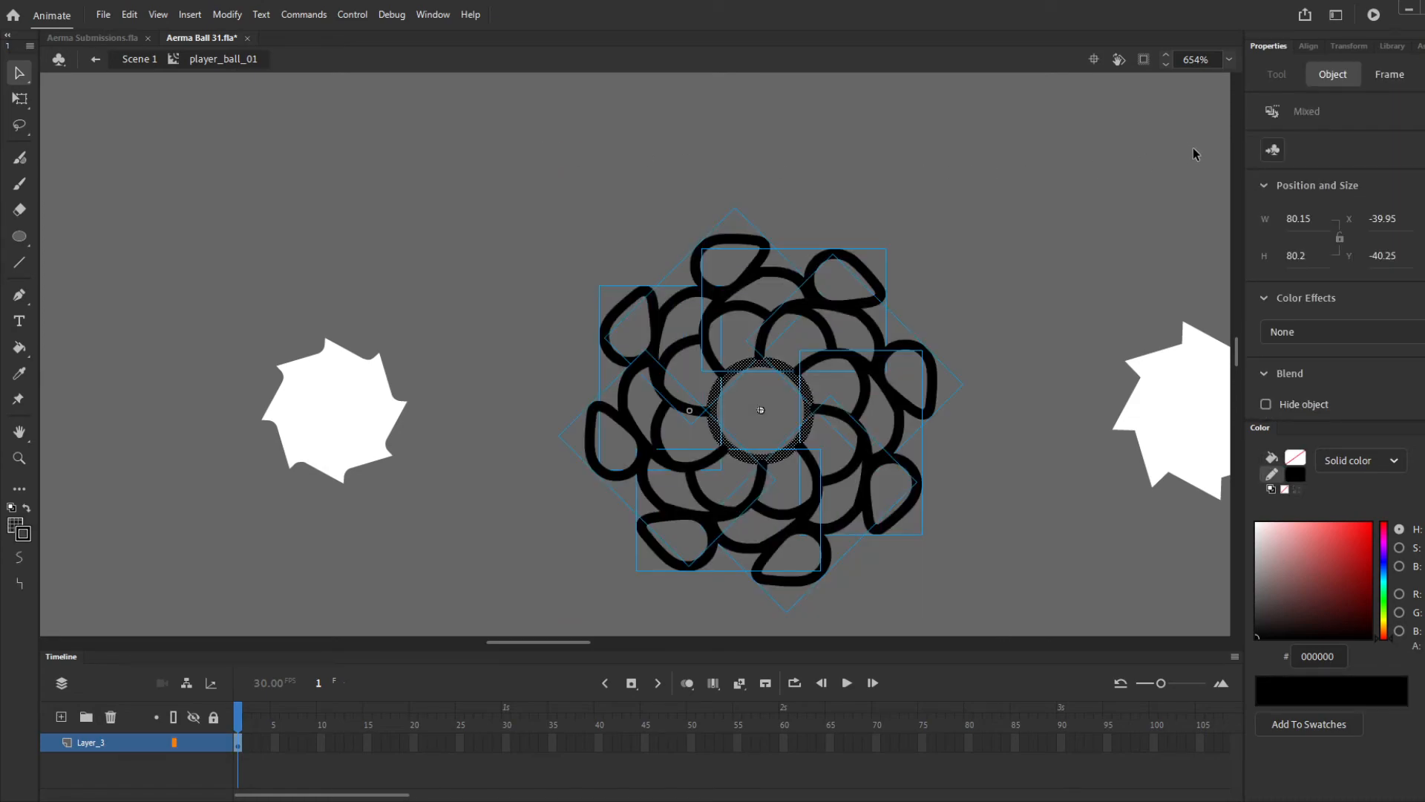
{"action": "left_click", "coordinate": [961, 346]}
{"action": "left_click", "coordinate": [776, 462]}
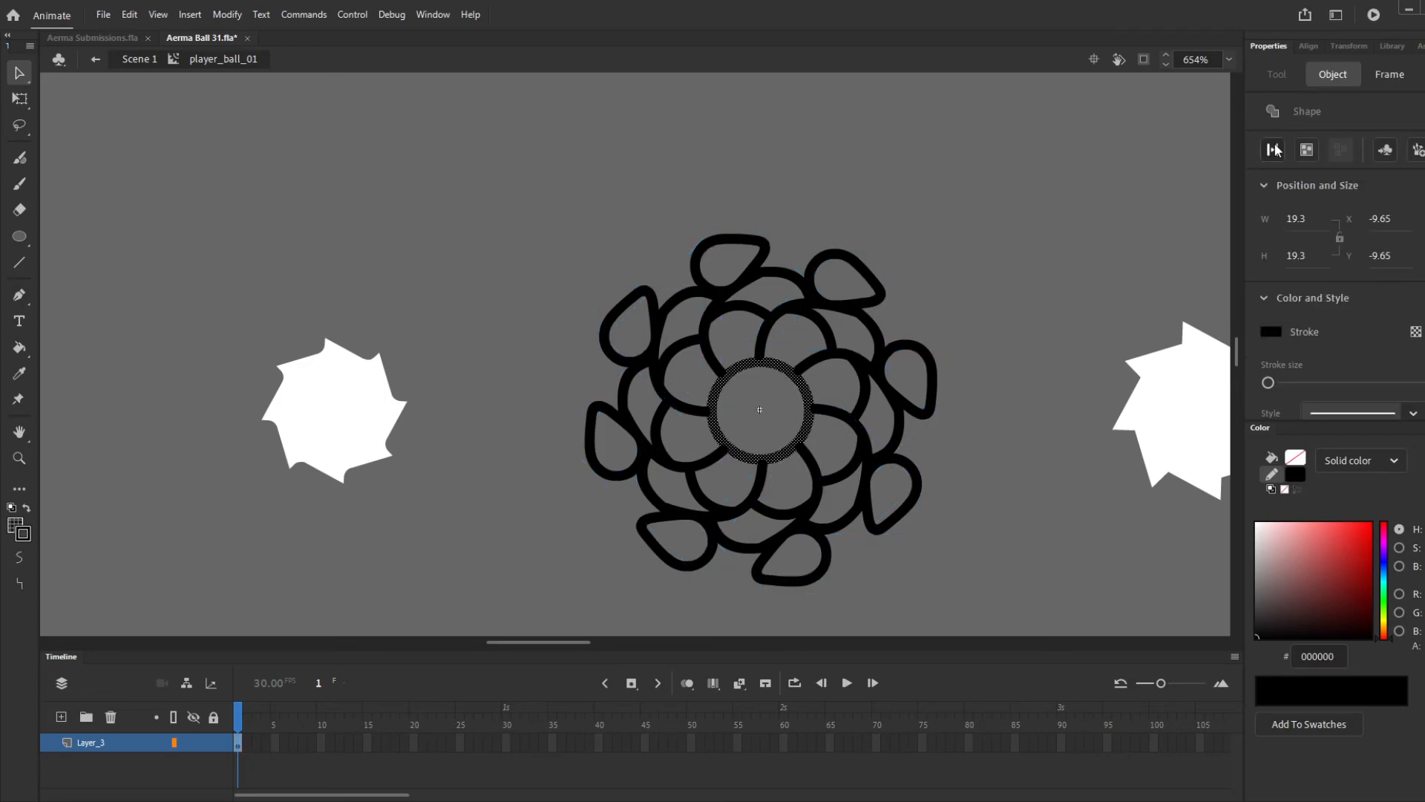
{"action": "left_click", "coordinate": [954, 343]}
Select the whole ball and break all symbol copies apart so they merge with the centre circle into one shape
{"action": "left_click_drag", "start_coordinate": [969, 384], "coordinate": [746, 169]}
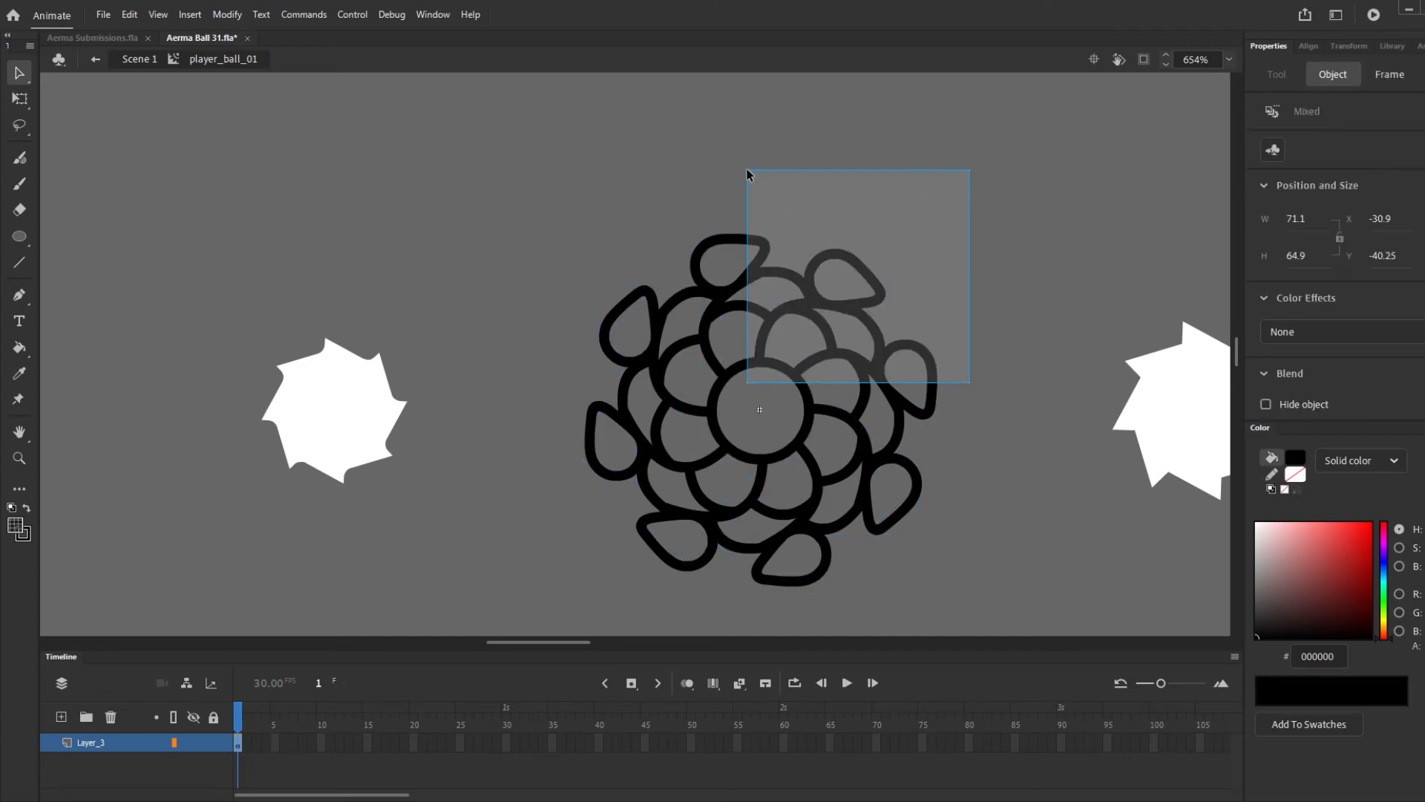
{"action": "left_click_drag", "start_coordinate": [1013, 626], "coordinate": [485, 55]}
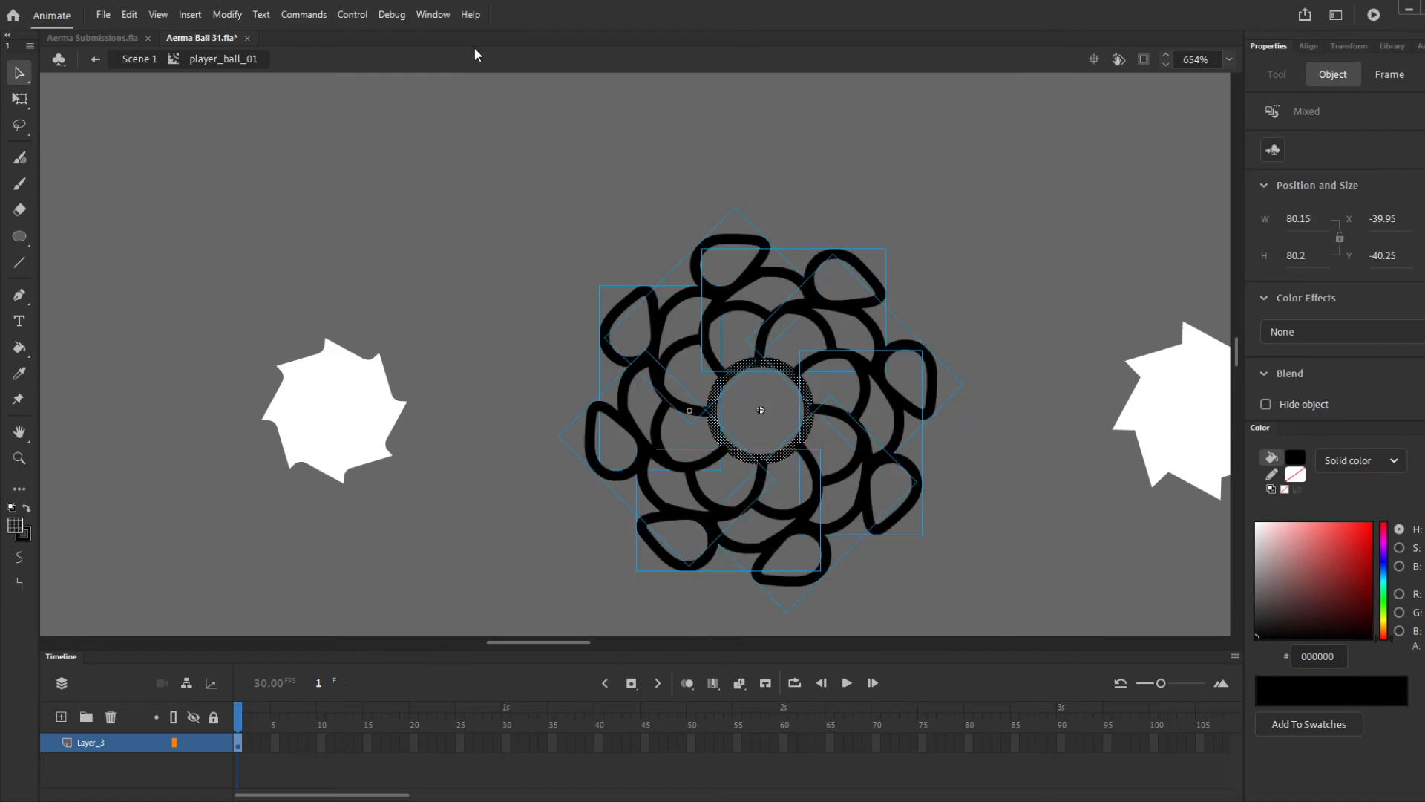
{"action": "key", "text": "ctrl+b"}
{"action": "key", "text": "ctrl+b"}
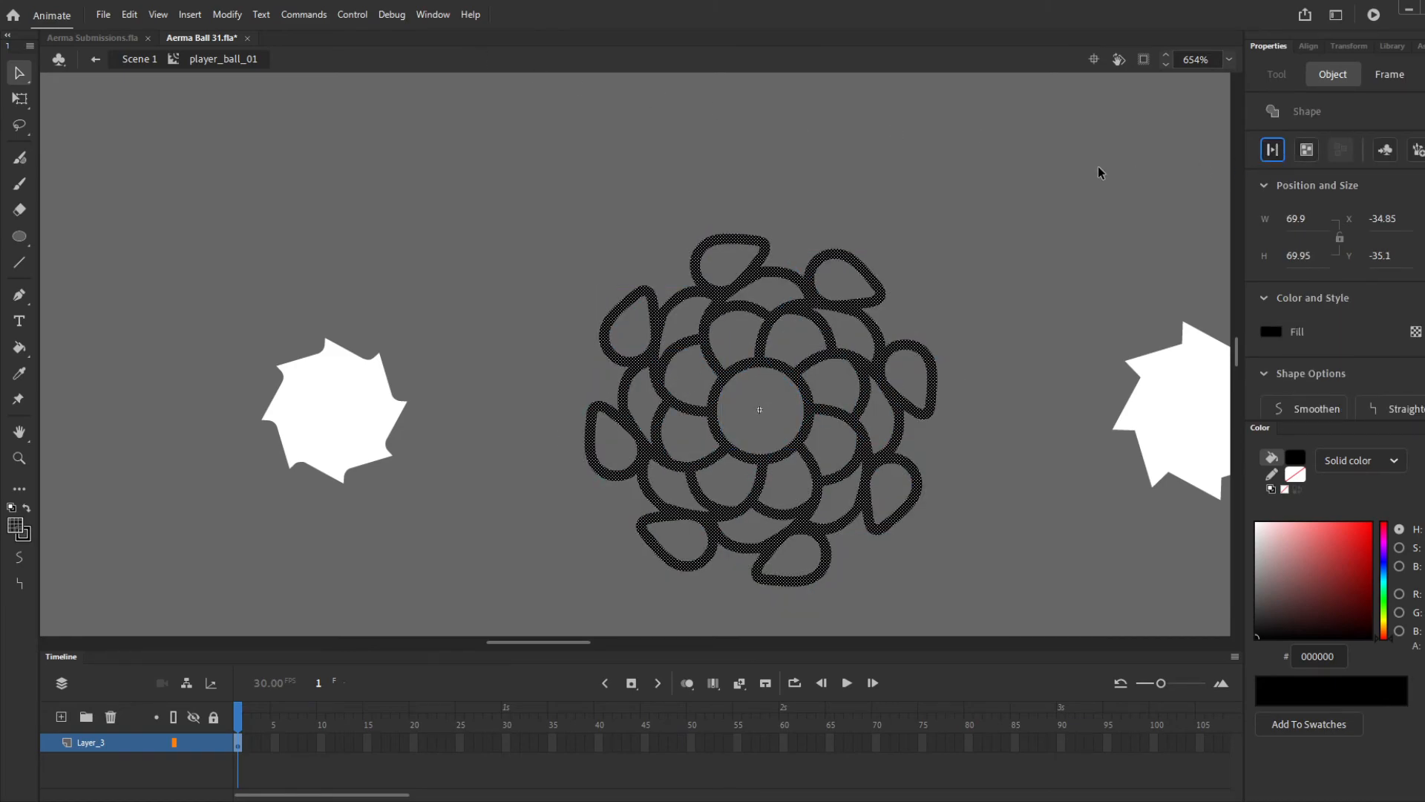
{"action": "left_click", "coordinate": [1098, 167]}
Add a black stroke around the ball's outer contour with the Ink Bottle tool
{"action": "key", "text": "s"}
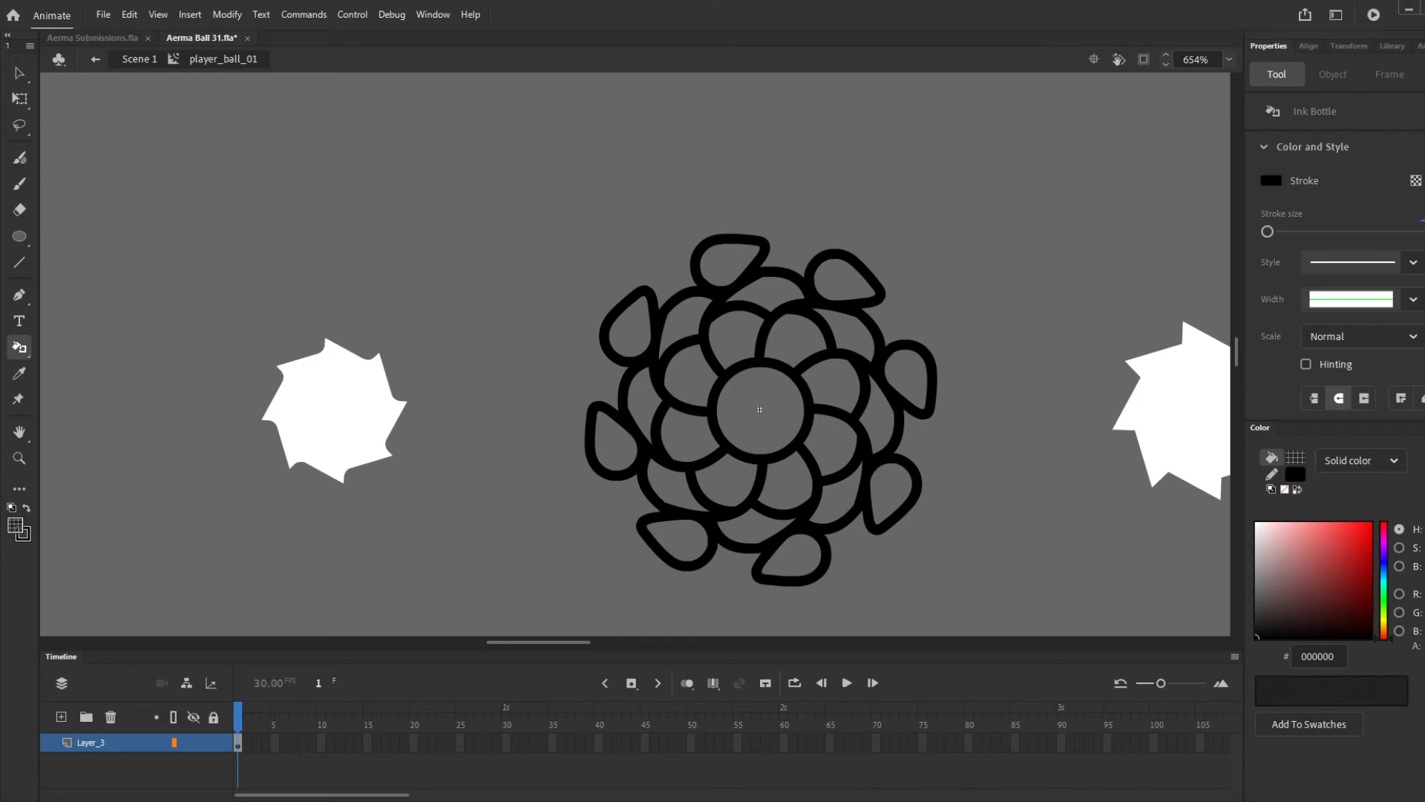
{"action": "scroll", "coordinate": [962, 333], "scroll_direction": "up", "scroll_amount": 4}
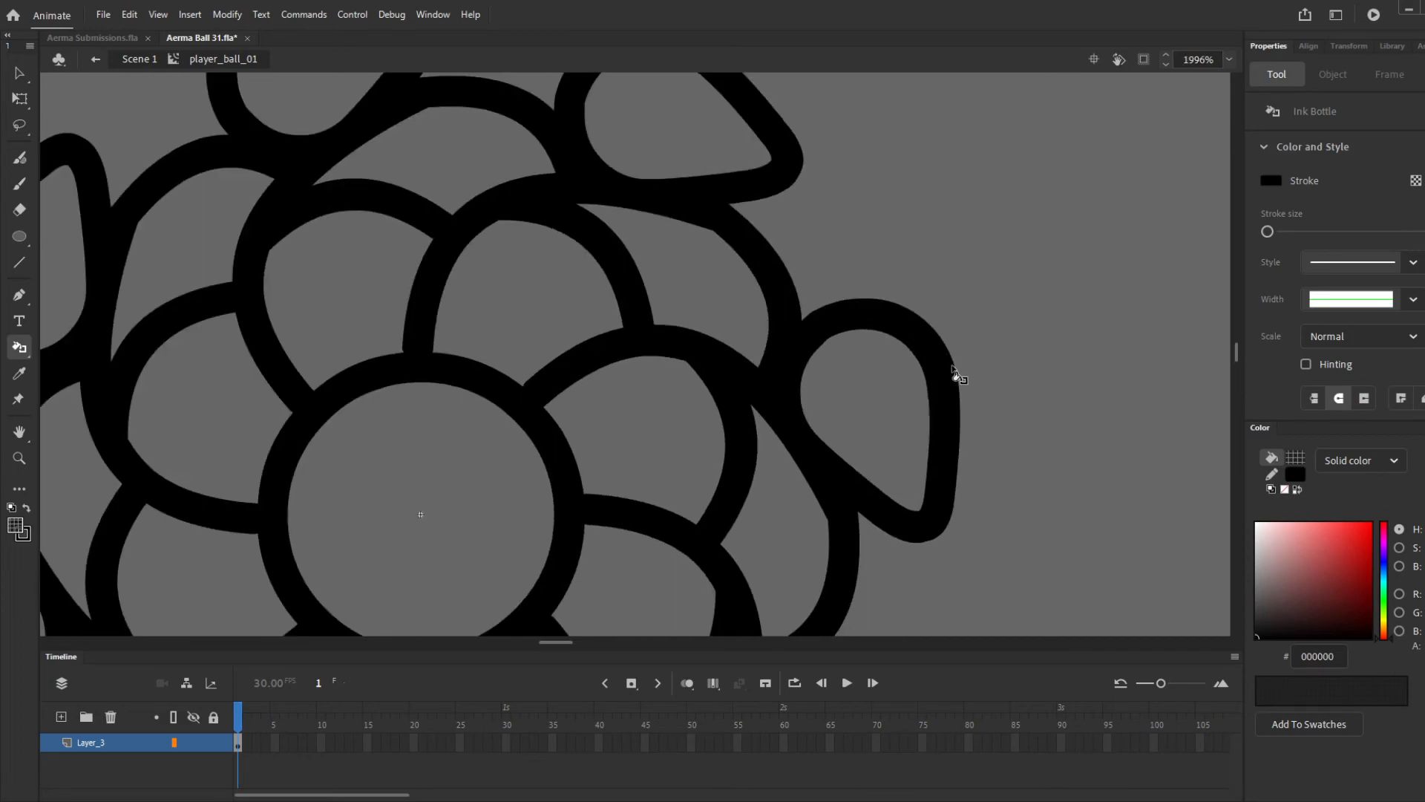
{"action": "scroll", "coordinate": [960, 377], "scroll_direction": "down", "scroll_amount": 4}
{"action": "key", "text": "v"}
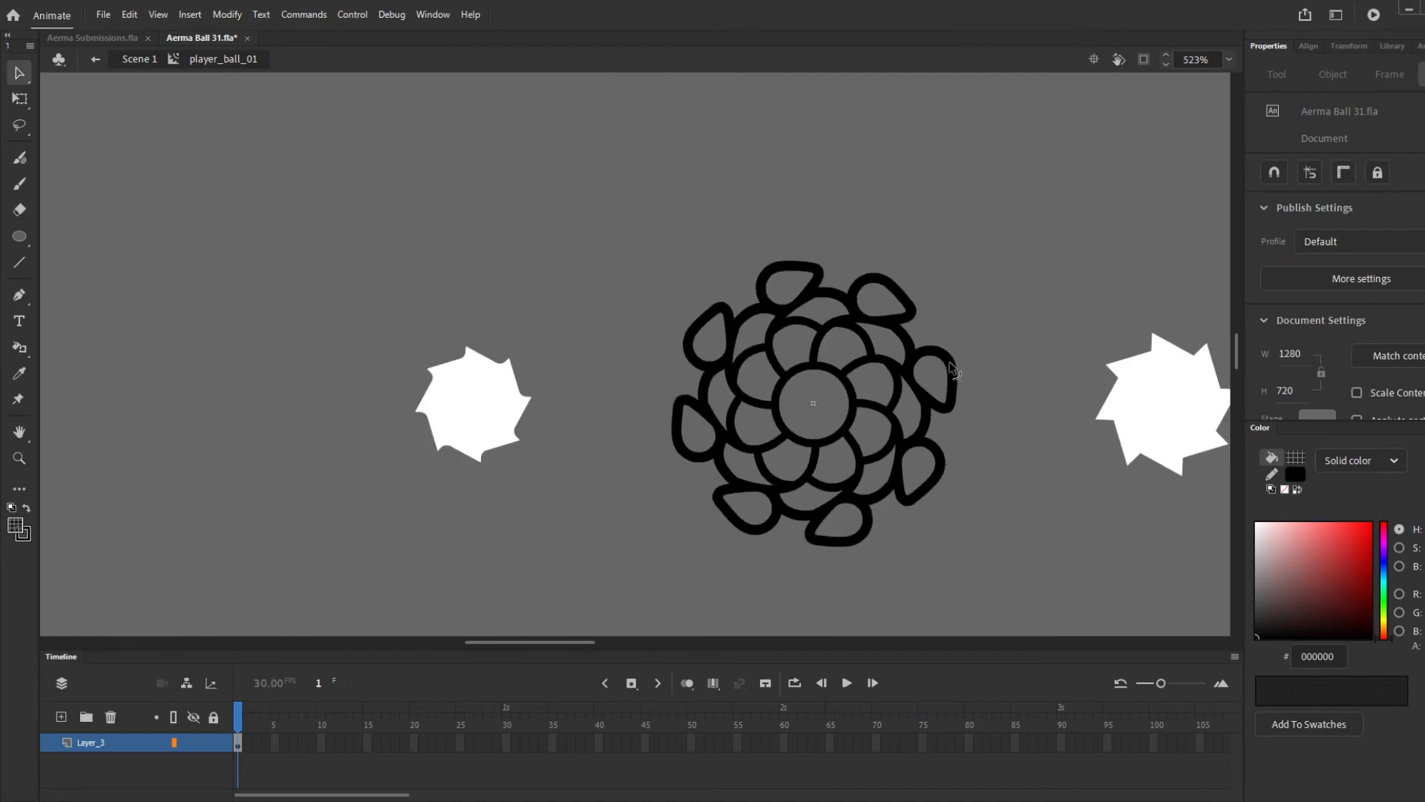
Return to Scene 1, place a copy of the ball below the row, and break it apart into an editable shape
{"action": "double_click", "coordinate": [574, 500]}
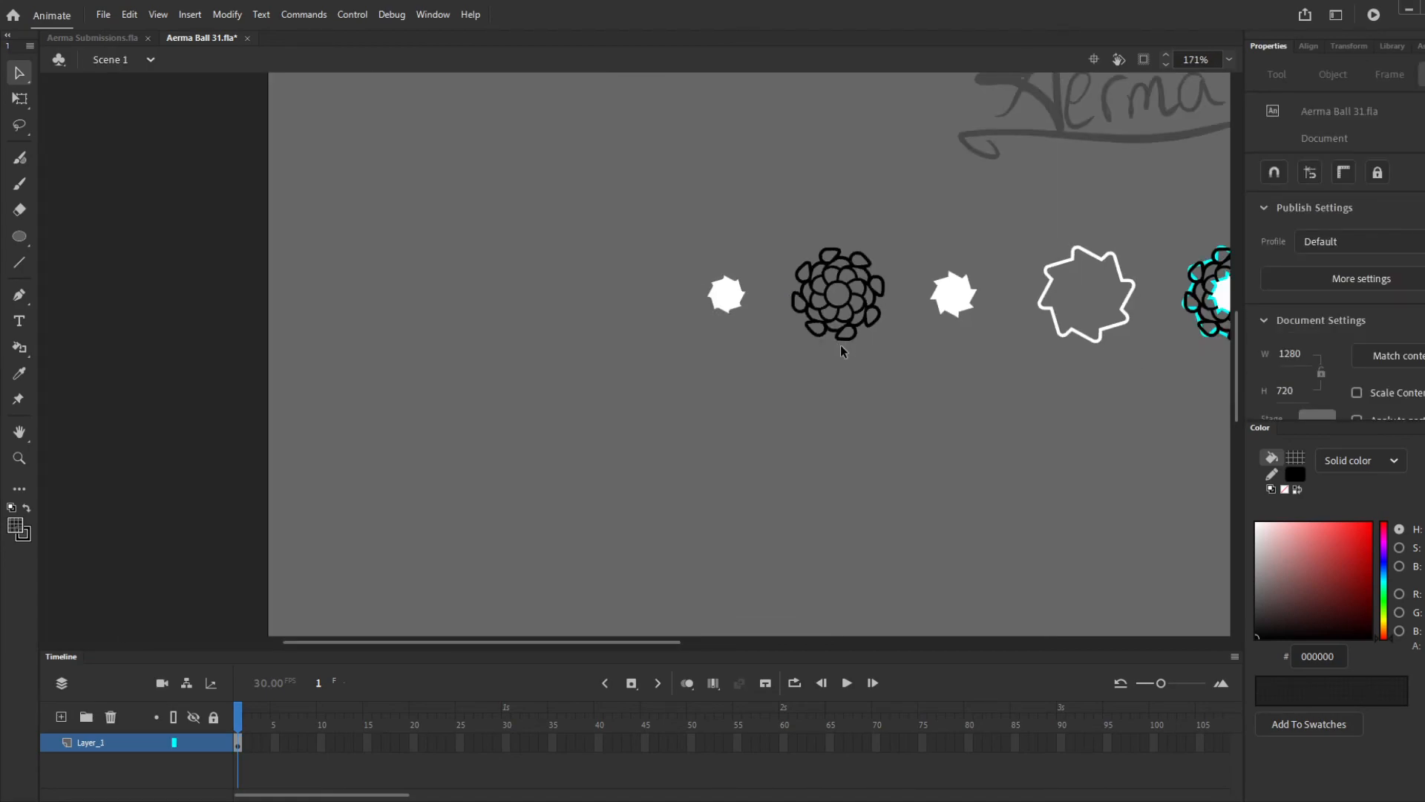
{"action": "left_click_drag", "start_coordinate": [849, 344], "coordinate": [980, 491]}
{"action": "left_click", "coordinate": [1068, 496]}
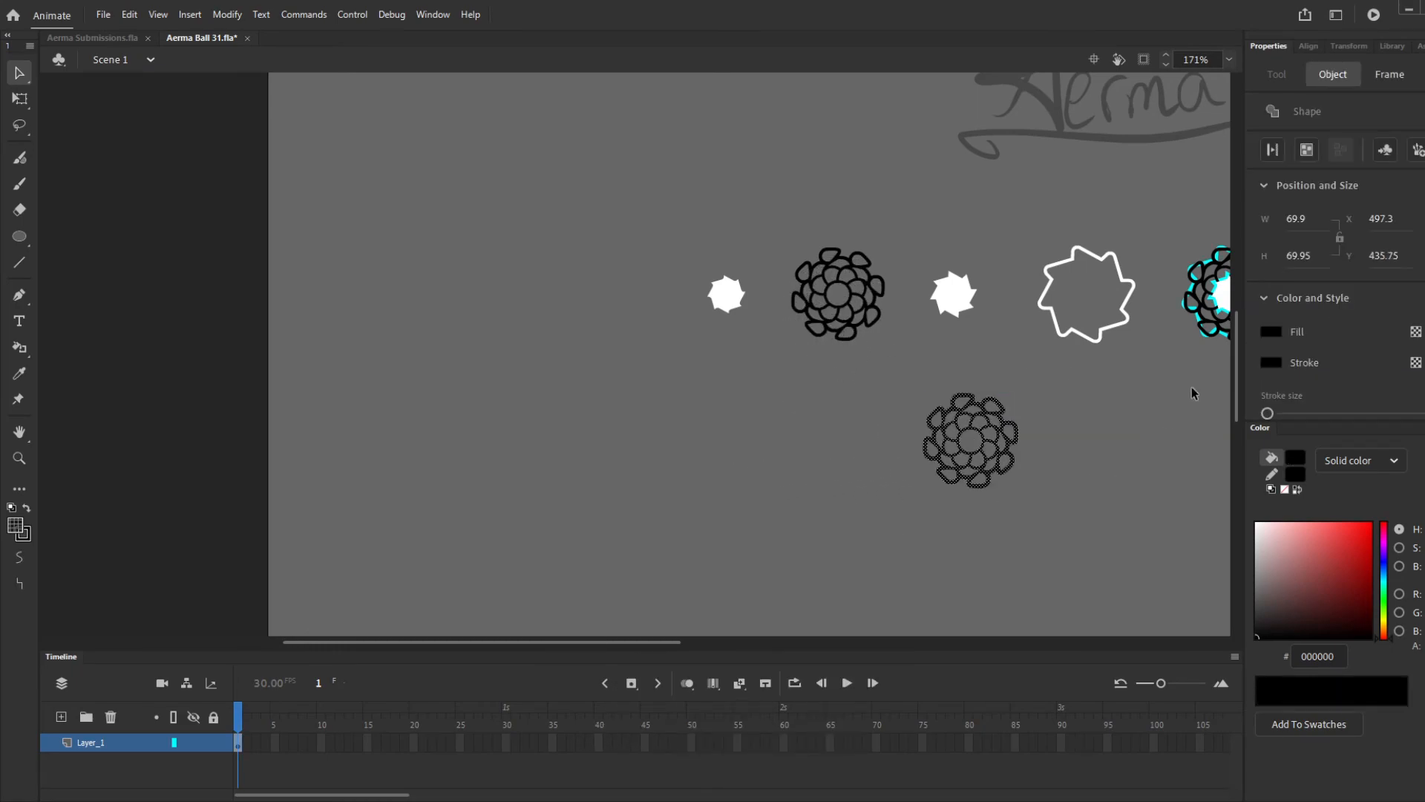
Fill four alternating petals of the copied ball's inner ring with white (FFFFFF) using the Paint Bucket
{"action": "scroll", "coordinate": [1054, 454], "scroll_direction": "up", "scroll_amount": 6}
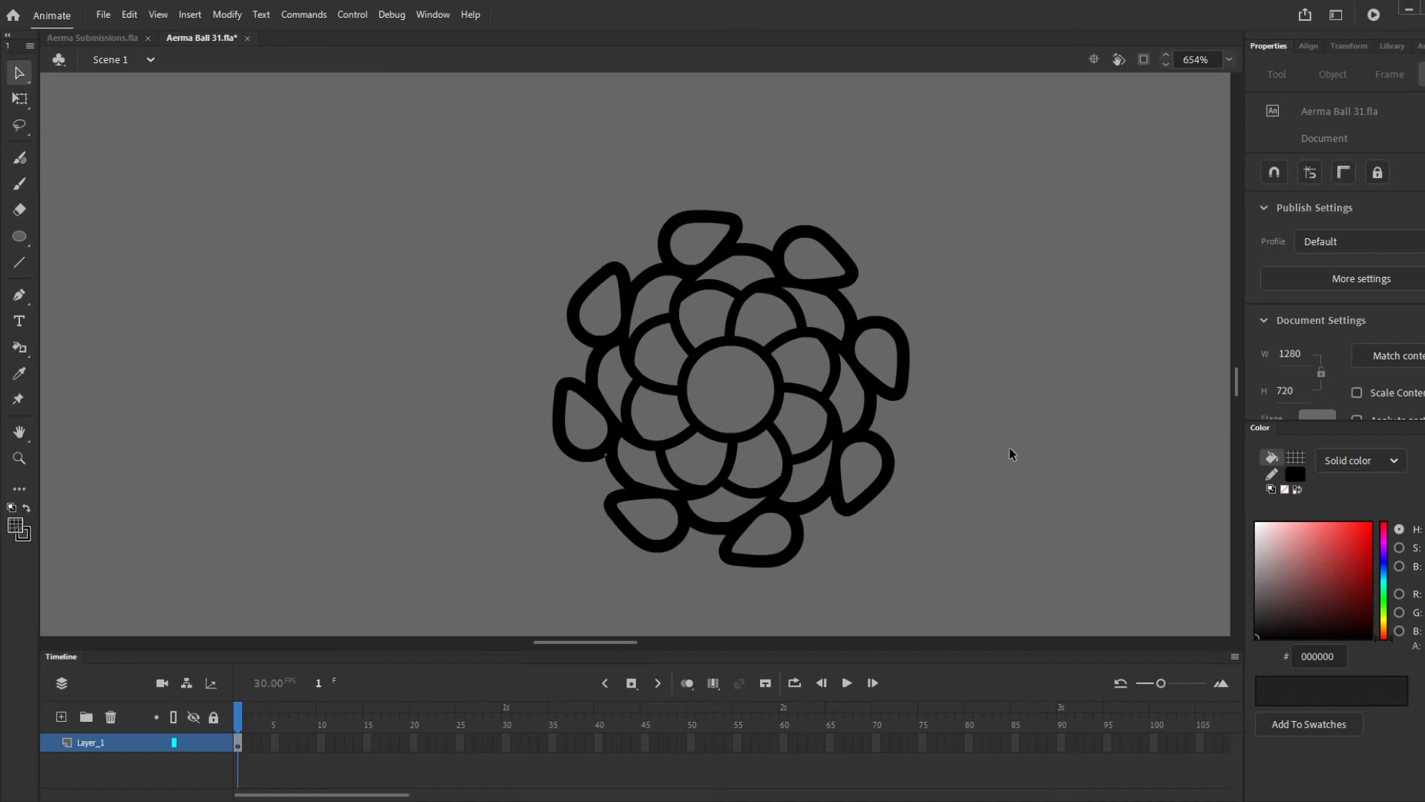
{"action": "scroll", "coordinate": [746, 386], "scroll_direction": "up", "scroll_amount": 2}
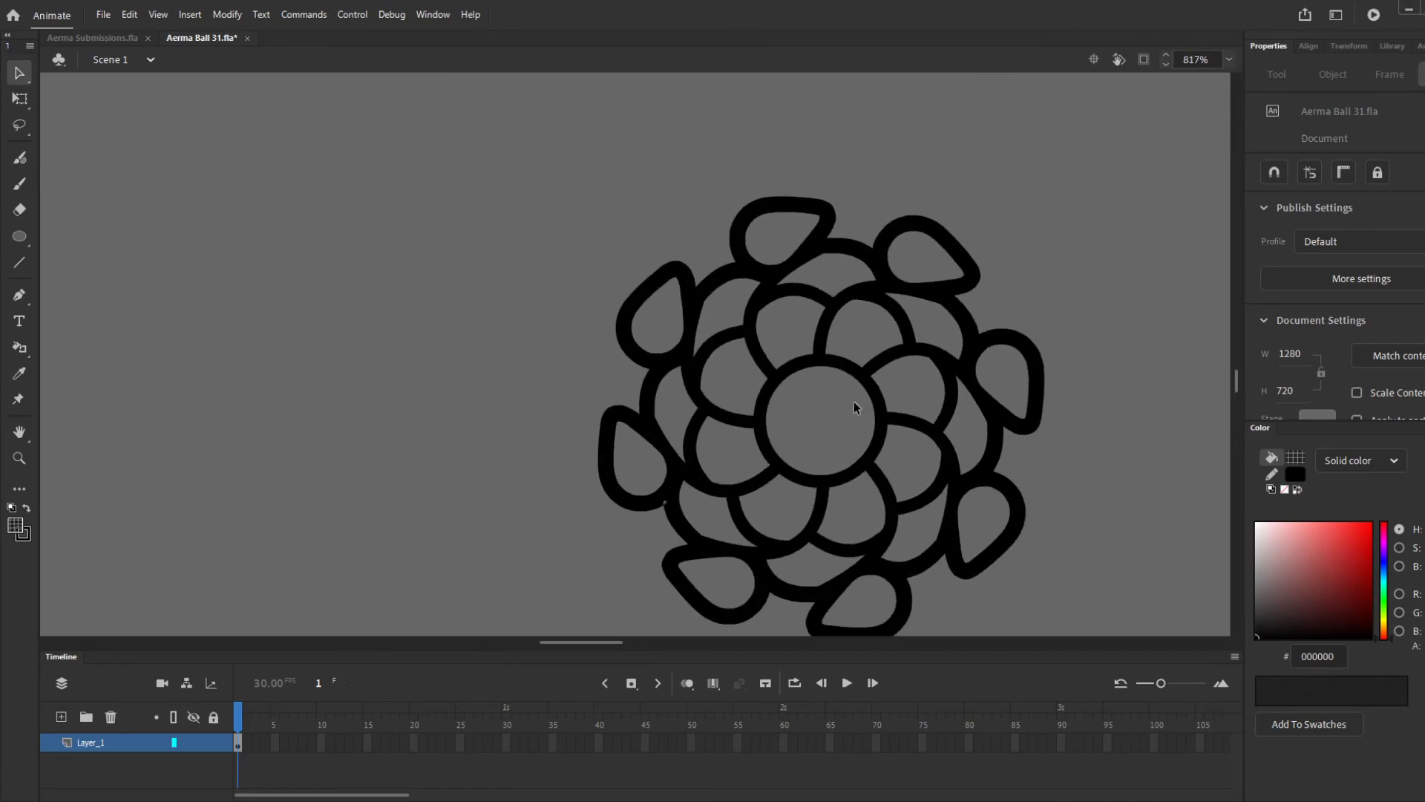
{"action": "key", "text": "k"}
{"action": "left_click", "coordinate": [1334, 260]}
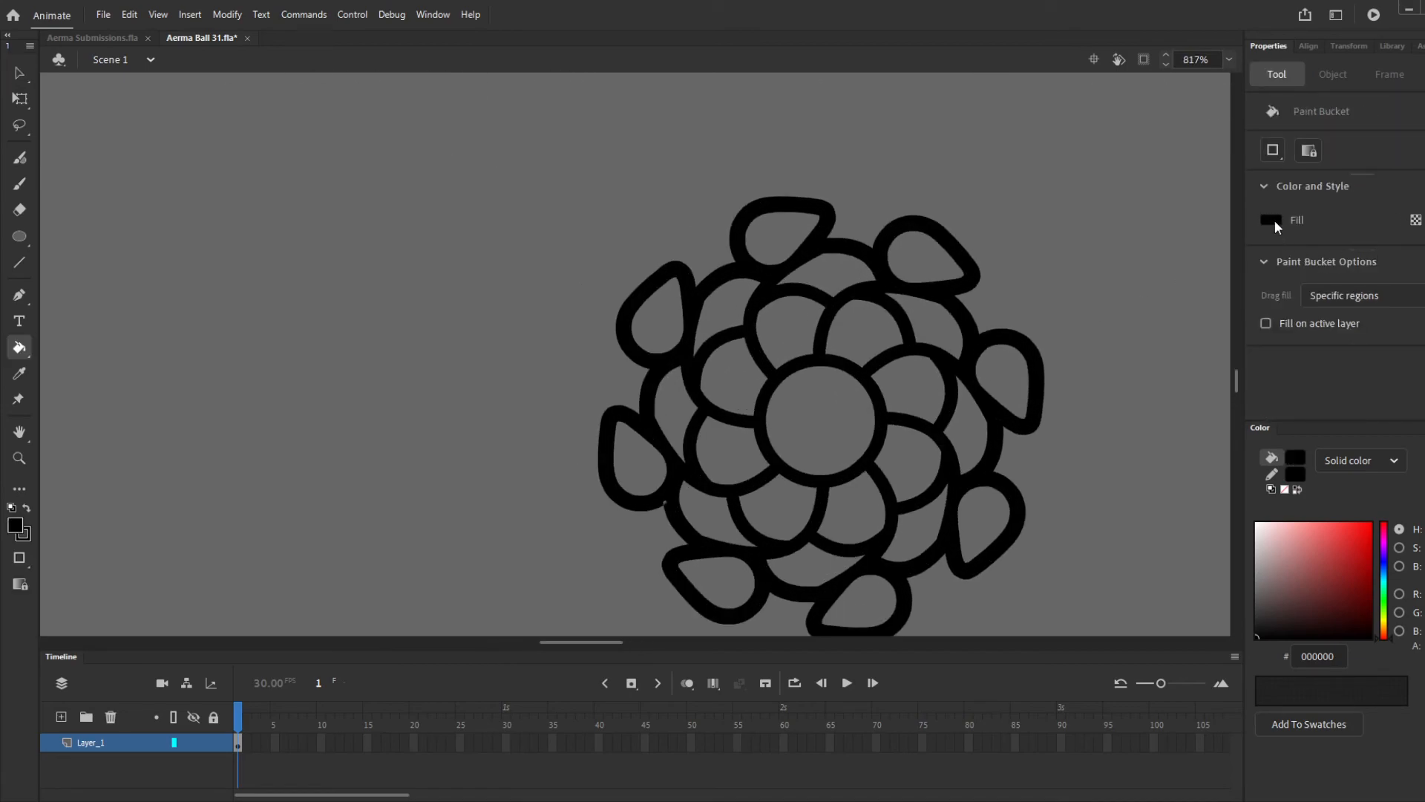
{"action": "left_click", "coordinate": [848, 340]}
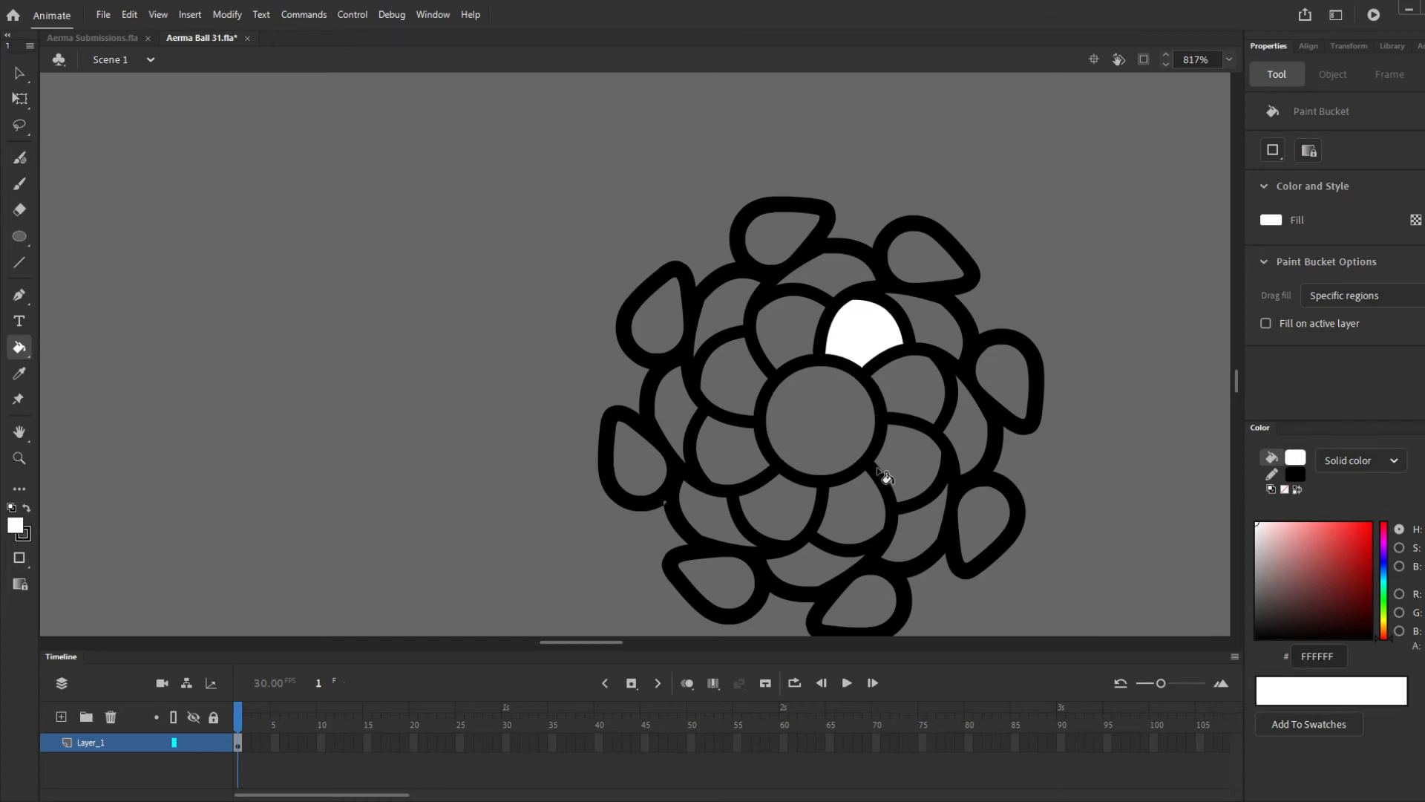
{"action": "left_click", "coordinate": [725, 399]}
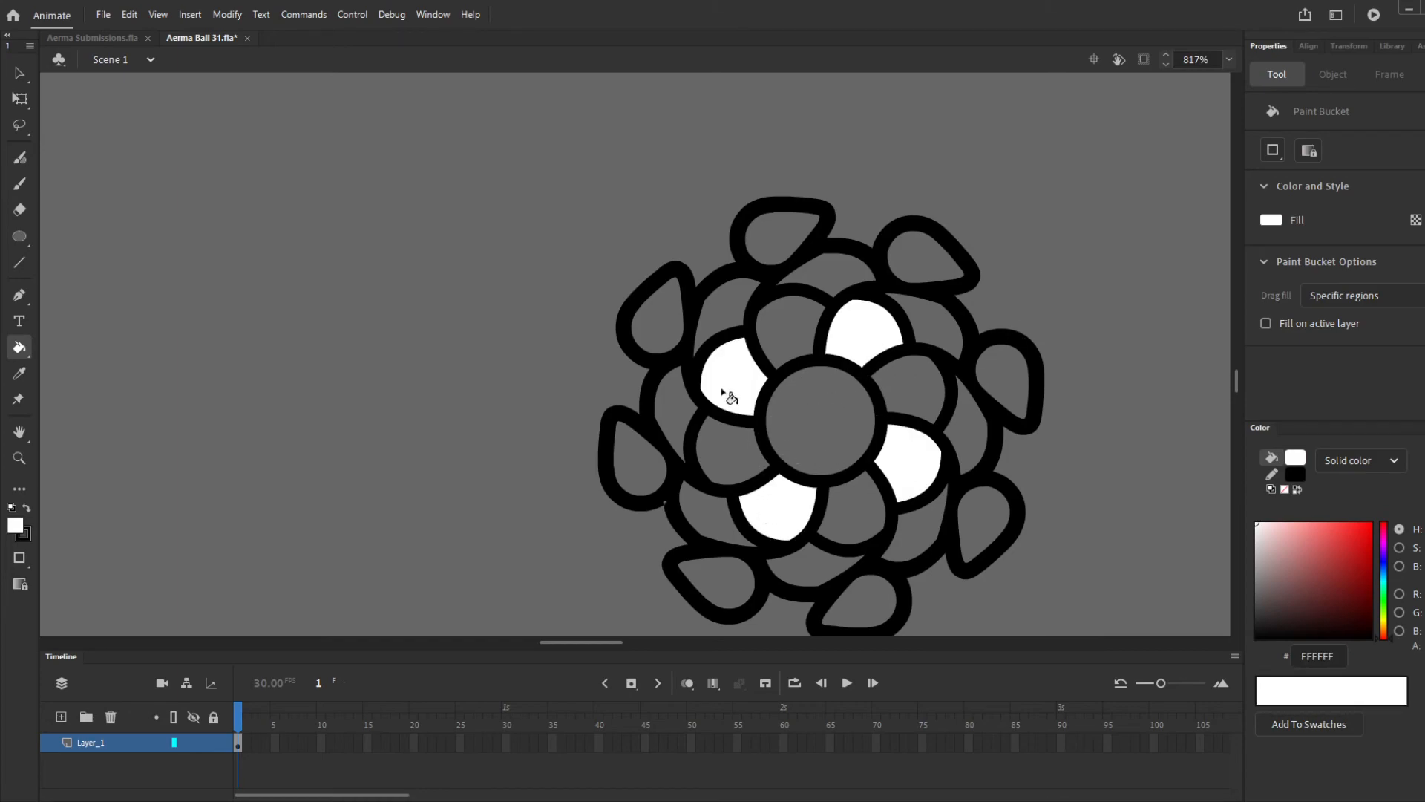
Fill four alternating regions of the copied ball's outer ring with white (FFFFFF) using the Paint Bucket
{"action": "left_click", "coordinate": [837, 286]}
{"action": "left_click", "coordinate": [974, 434]}
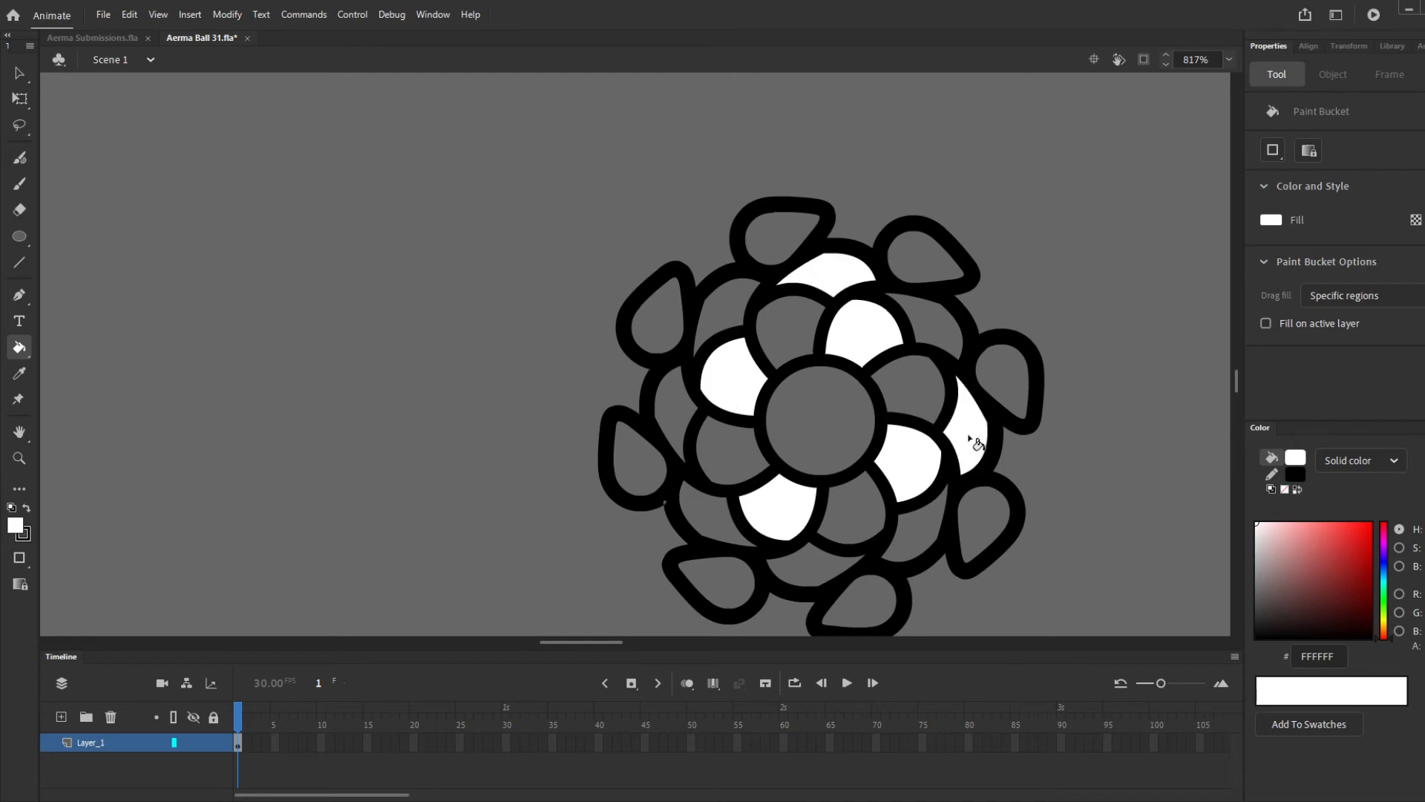
{"action": "left_click", "coordinate": [835, 570]}
{"action": "left_click", "coordinate": [674, 426]}
Select all eight white fills of the copied ball, move them out of the outline, group them and cut the group
{"action": "key", "text": "v"}
{"action": "scroll", "coordinate": [1099, 401], "scroll_direction": "down", "scroll_amount": 2}
{"action": "left_click", "coordinate": [795, 375], "text": "shift"}
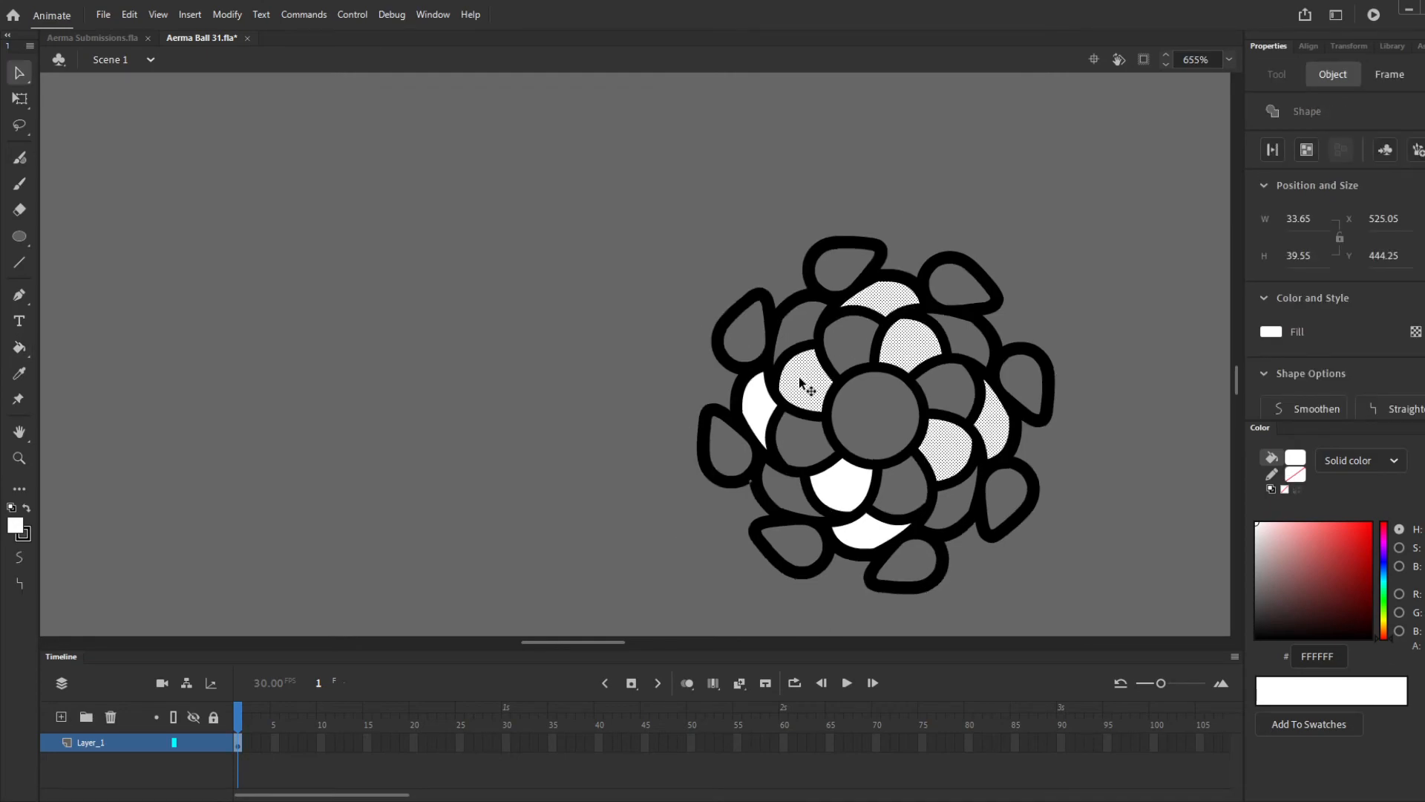
{"action": "left_click", "coordinate": [760, 392], "text": "shift"}
{"action": "left_click", "coordinate": [838, 483], "text": "shift"}
{"action": "left_click", "coordinate": [861, 533], "text": "shift"}
{"action": "left_click_drag", "start_coordinate": [871, 544], "coordinate": [442, 546]}
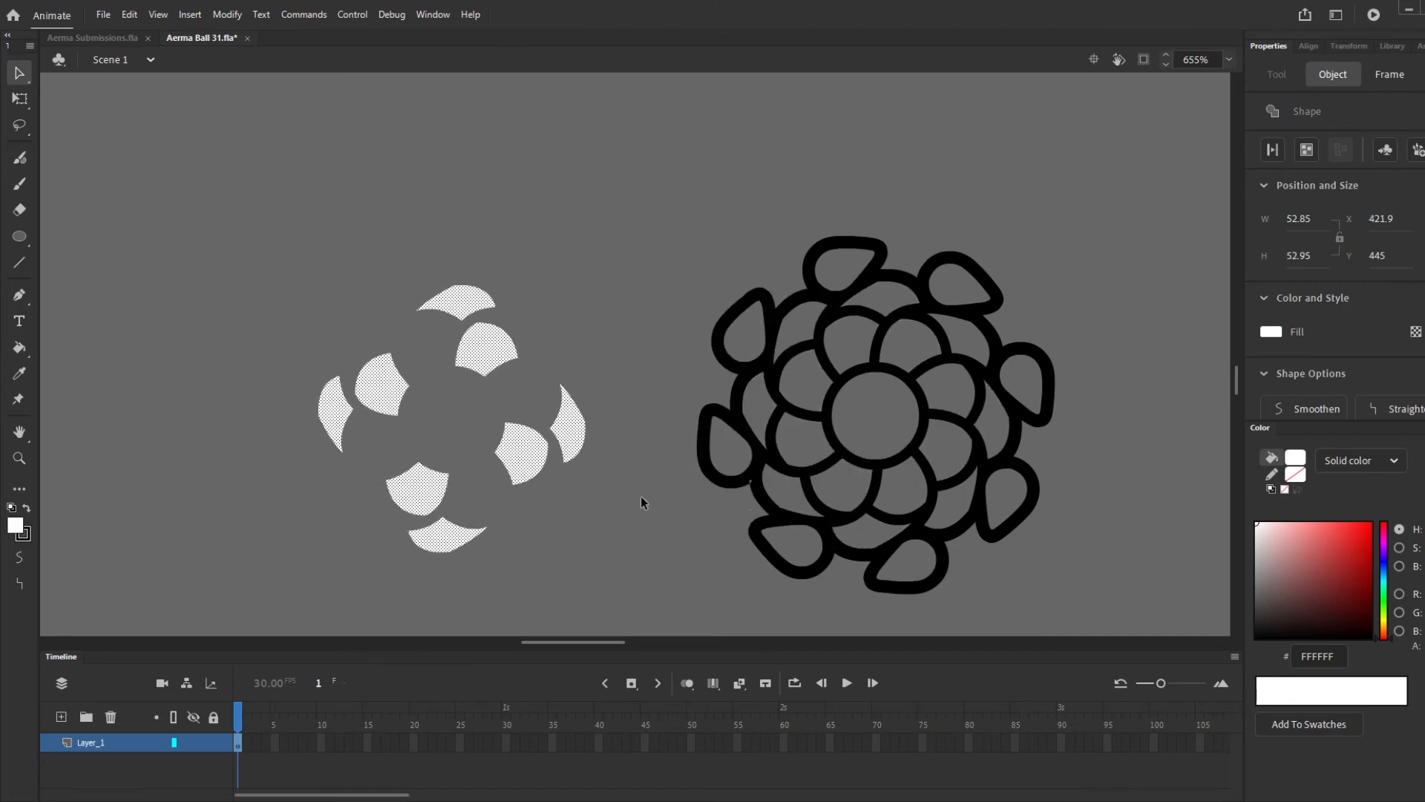
{"action": "key", "text": "ctrl+g"}
{"action": "key", "text": "Delete"}
{"action": "scroll", "coordinate": [608, 497], "scroll_direction": "down", "scroll_amount": 5}
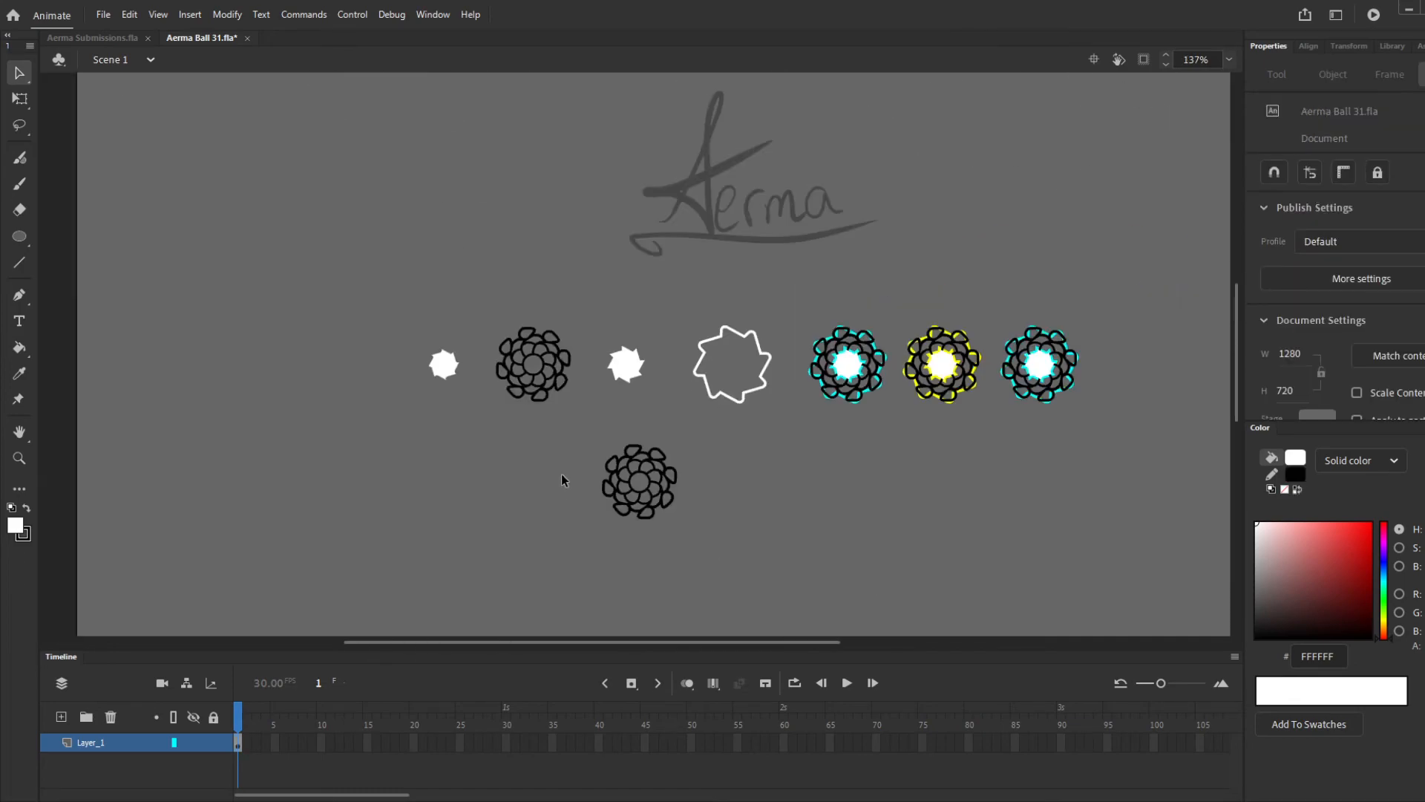
In player_ball_01, add a layer beneath the outline layer, paste the grouped fills there centred on the stage, and return to Scene 1
{"action": "scroll", "coordinate": [525, 386], "scroll_direction": "up", "scroll_amount": 4}
{"action": "left_click", "coordinate": [61, 718]}
{"action": "left_click_drag", "start_coordinate": [109, 743], "coordinate": [109, 763]}
{"action": "key", "text": "ctrl+v"}
{"action": "key", "text": "ctrl+alt+2"}
{"action": "key", "text": "ctrl+alt+5"}
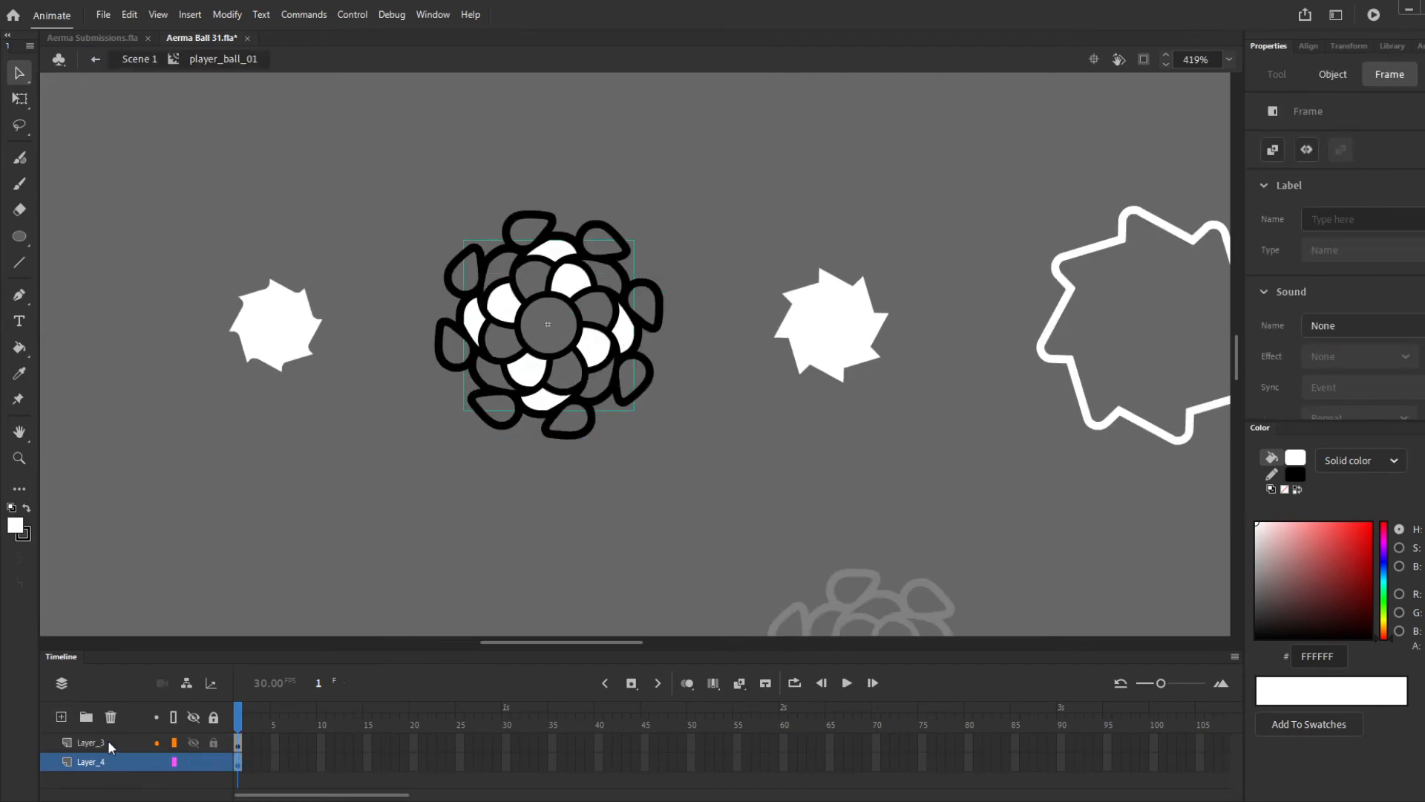
{"action": "left_click", "coordinate": [443, 479]}
{"action": "scroll", "coordinate": [601, 277], "scroll_direction": "down", "scroll_amount": 3}
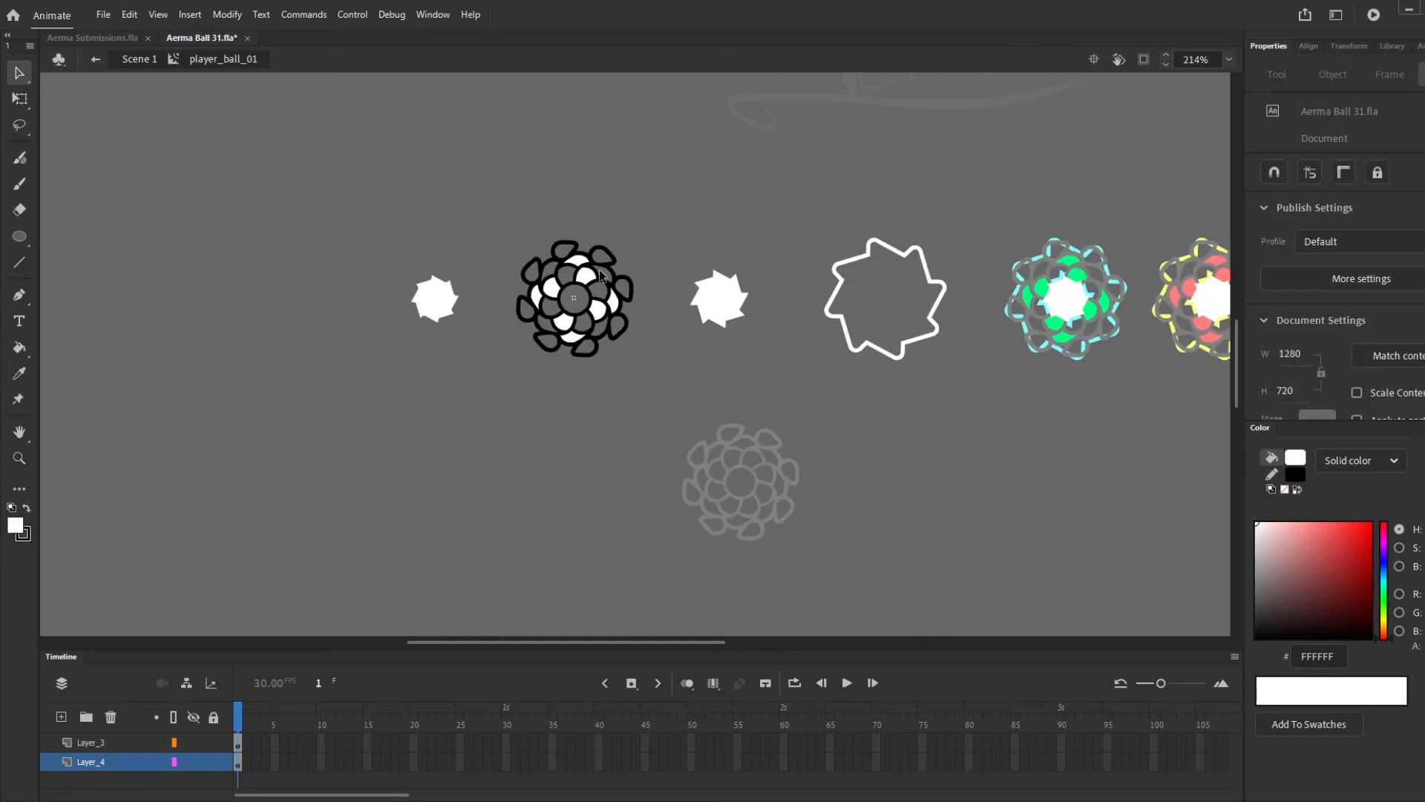
{"action": "double_click", "coordinate": [623, 441]}
Fill four alternating inner petals and four alternating outer-ring regions of the copied ball with white, using the ones left empty in player_ball_01
{"action": "scroll", "coordinate": [750, 512], "scroll_direction": "up", "scroll_amount": 2}
{"action": "key", "text": "k"}
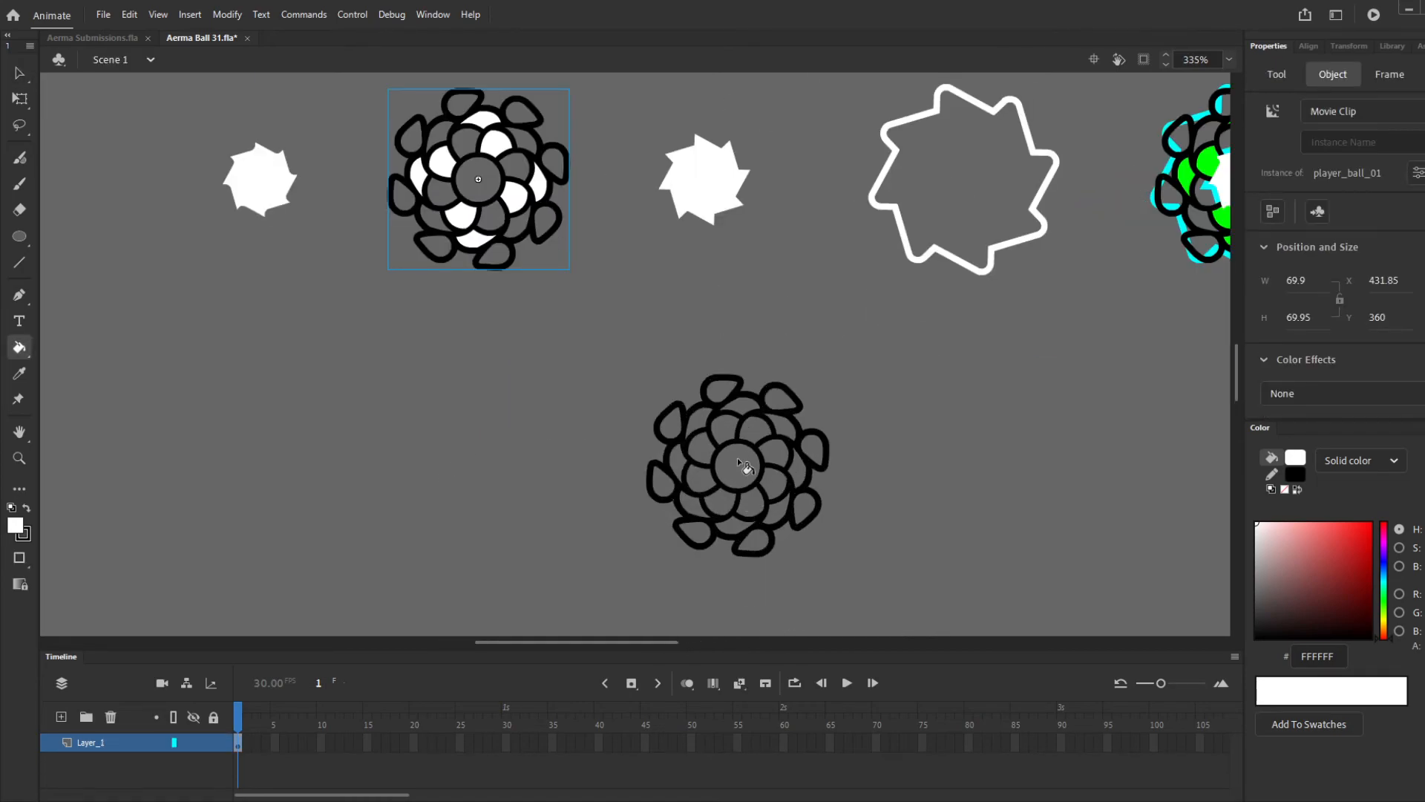
{"action": "left_click", "coordinate": [729, 435]}
{"action": "left_click", "coordinate": [770, 456]}
{"action": "left_click", "coordinate": [749, 508]}
{"action": "left_click", "coordinate": [699, 478]}
{"action": "left_click", "coordinate": [702, 424]}
{"action": "left_click", "coordinate": [787, 435]}
{"action": "left_click", "coordinate": [784, 515]}
{"action": "left_click", "coordinate": [691, 513]}
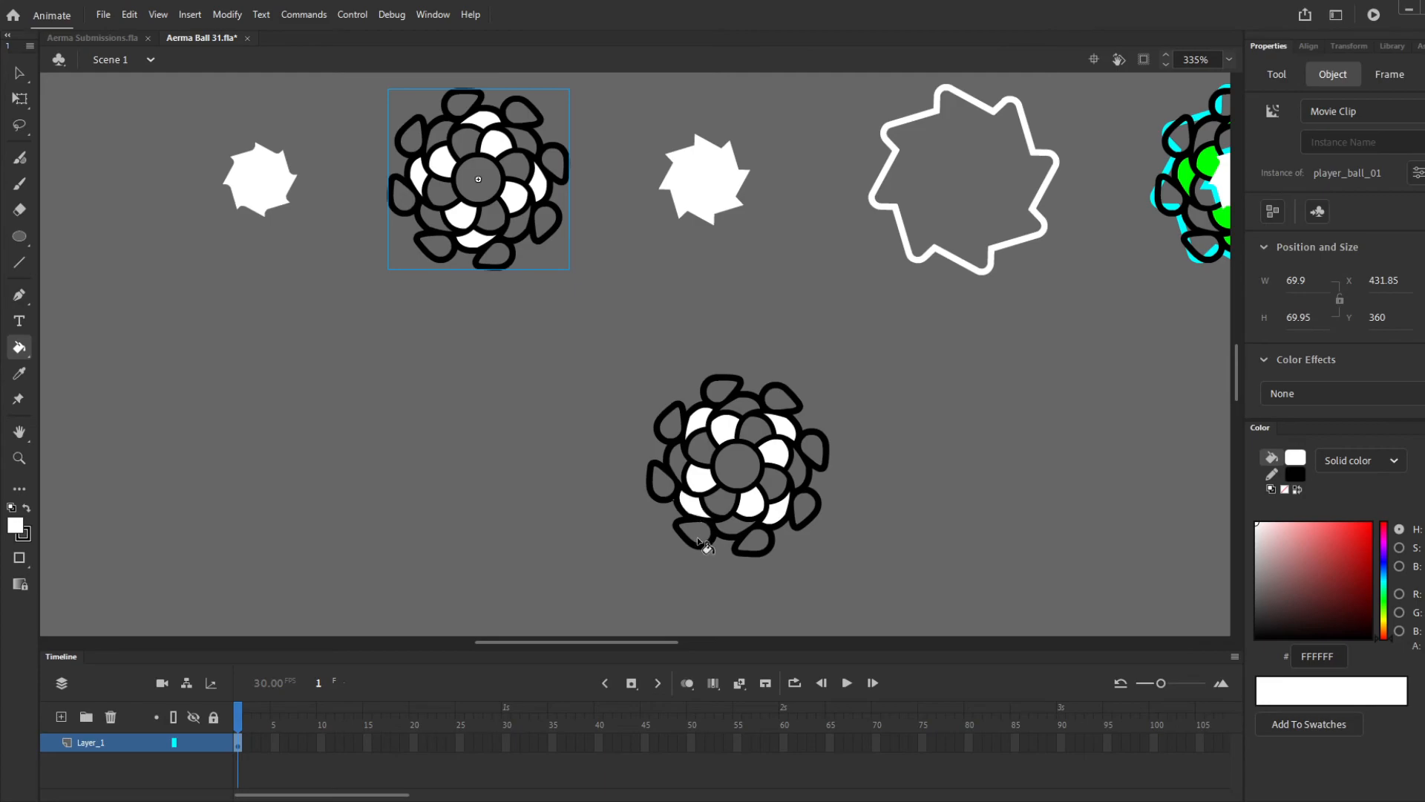
{"action": "left_click", "coordinate": [701, 540]}
{"action": "left_click", "coordinate": [661, 486]}
{"action": "key", "text": "ctrl+z"}
{"action": "key", "text": "ctrl+z"}
Fill all eight teardrops around the copied ball's edge with white using the Paint Bucket
{"action": "left_click", "coordinate": [694, 536]}
{"action": "left_click", "coordinate": [663, 484]}
{"action": "left_click", "coordinate": [672, 425]}
{"action": "left_click", "coordinate": [733, 390]}
{"action": "left_click", "coordinate": [779, 398]}
{"action": "left_click", "coordinate": [813, 449]}
{"action": "left_click", "coordinate": [806, 509]}
{"action": "left_click", "coordinate": [756, 540]}
Select the eight white teardrop fills, move them out of the ball outline, group them and cut the group
{"action": "key", "text": "v"}
{"action": "left_click", "coordinate": [756, 542], "text": "shift"}
{"action": "left_click", "coordinate": [696, 533], "text": "shift"}
{"action": "left_click", "coordinate": [662, 484], "text": "shift"}
{"action": "left_click", "coordinate": [671, 425], "text": "shift"}
{"action": "left_click", "coordinate": [724, 390], "text": "shift"}
{"action": "left_click", "coordinate": [780, 399], "text": "shift"}
{"action": "left_click", "coordinate": [815, 450], "text": "shift"}
{"action": "left_click", "coordinate": [807, 511], "text": "shift"}
{"action": "left_click_drag", "start_coordinate": [755, 547], "coordinate": [550, 549]}
{"action": "key", "text": "ctrl+z"}
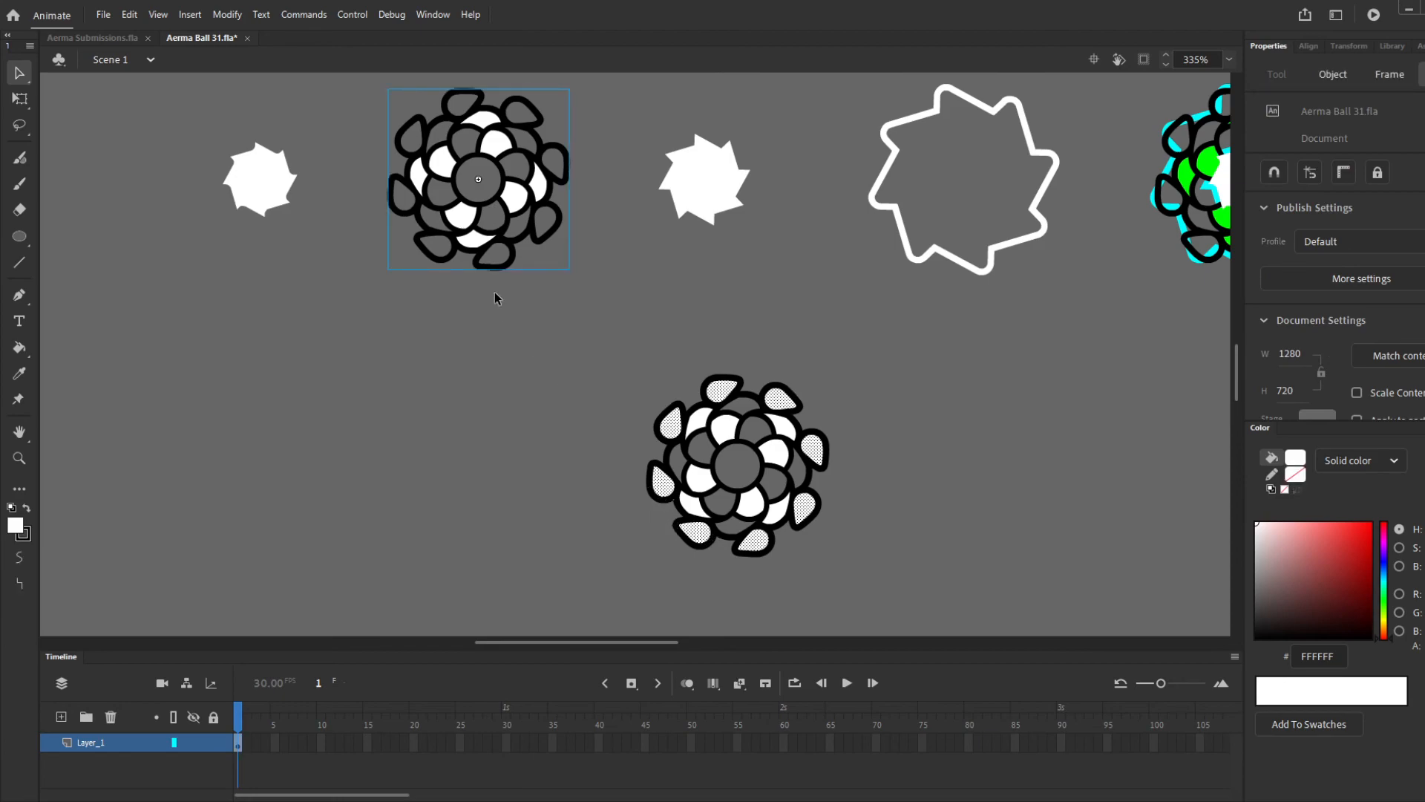
{"action": "left_click", "coordinate": [490, 255], "text": "shift"}
{"action": "left_click_drag", "start_coordinate": [704, 540], "coordinate": [438, 536]}
{"action": "key", "text": "ctrl+shift+e"}
{"action": "key", "text": "ctrl+g"}
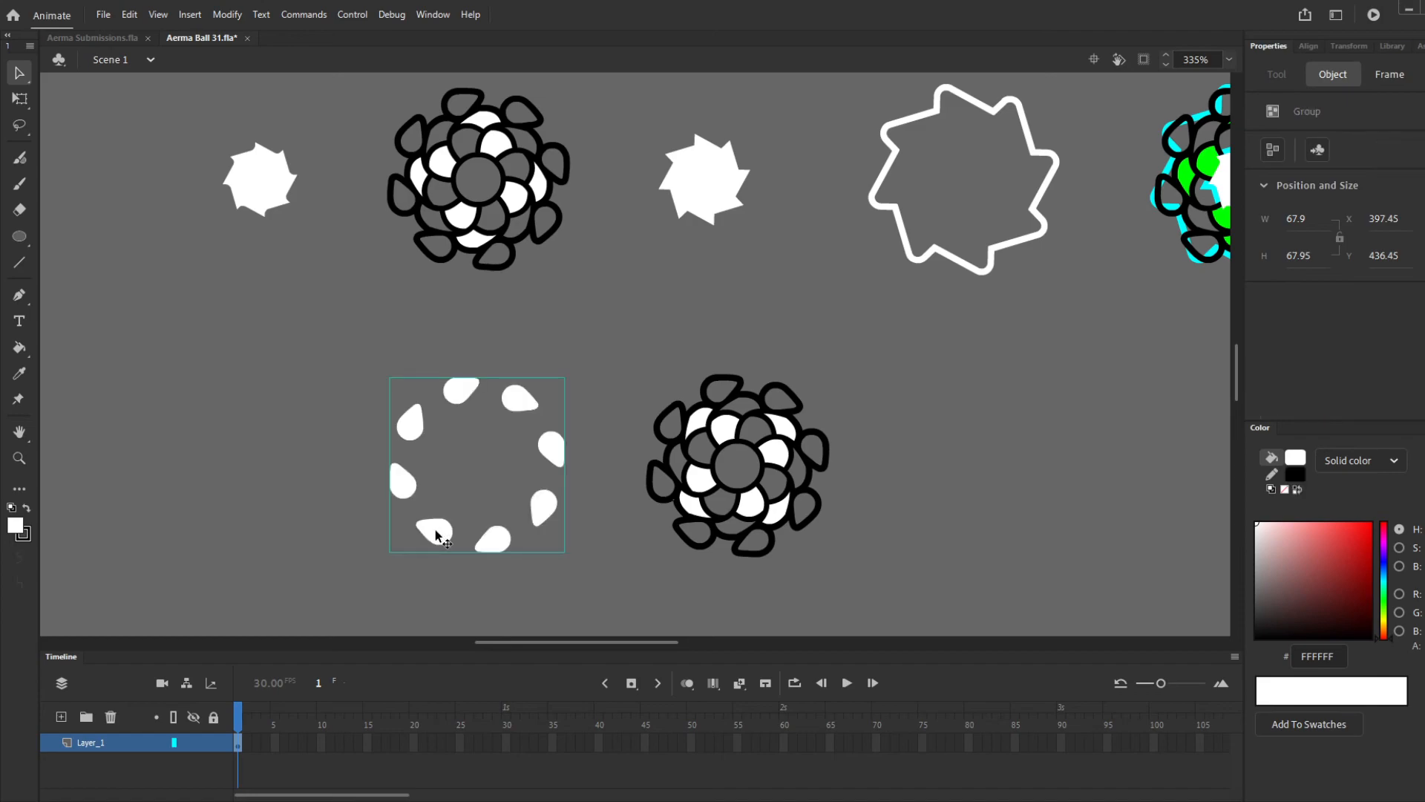
{"action": "key", "text": "ctrl+x"}
Paste the teardrop group into player_ball_01 on the layer beneath the outline, centre it on the stage, and return to Scene 1
{"action": "double_click", "coordinate": [523, 241]}
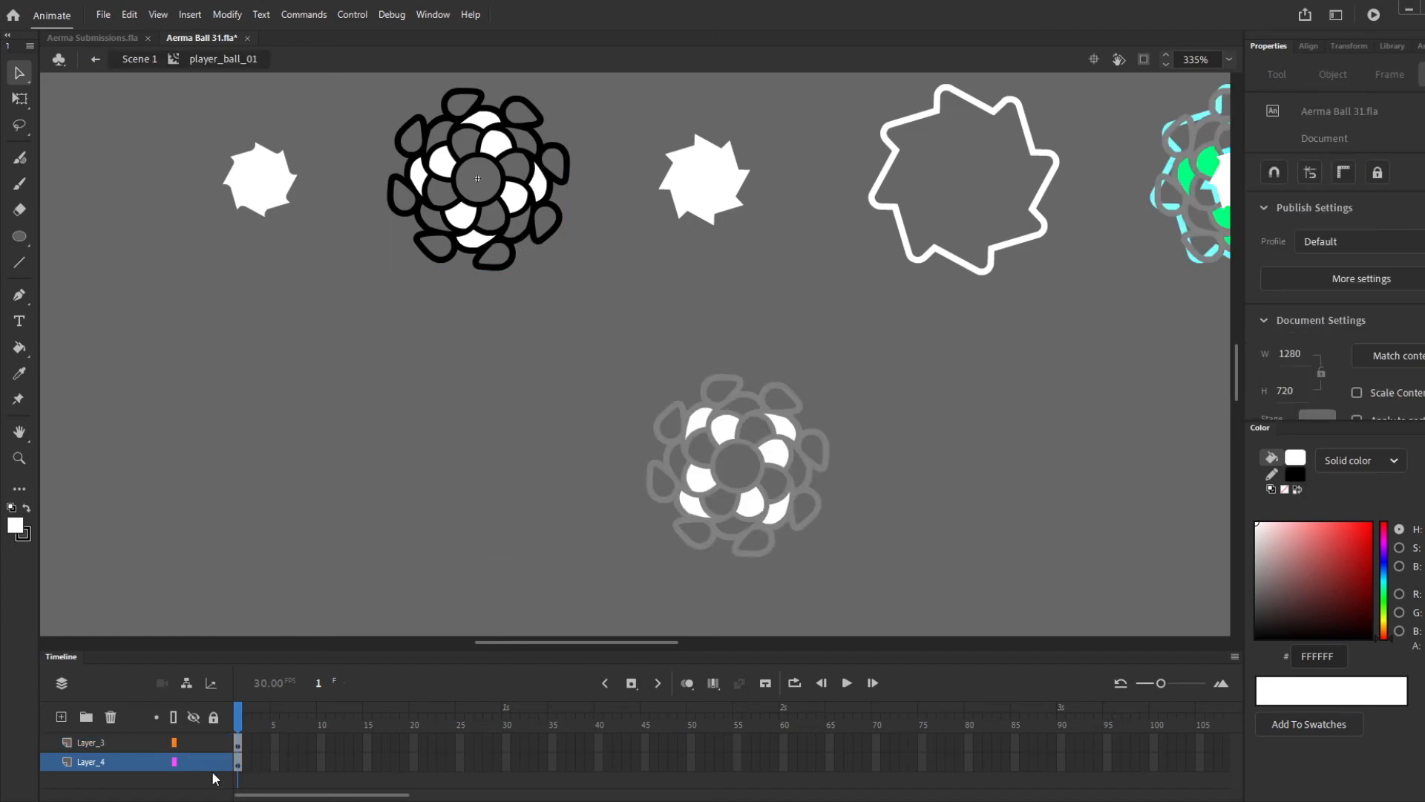
{"action": "key", "text": "ctrl+v"}
{"action": "key", "text": "ctrl+alt+2"}
{"action": "key", "text": "ctrl+alt+5"}
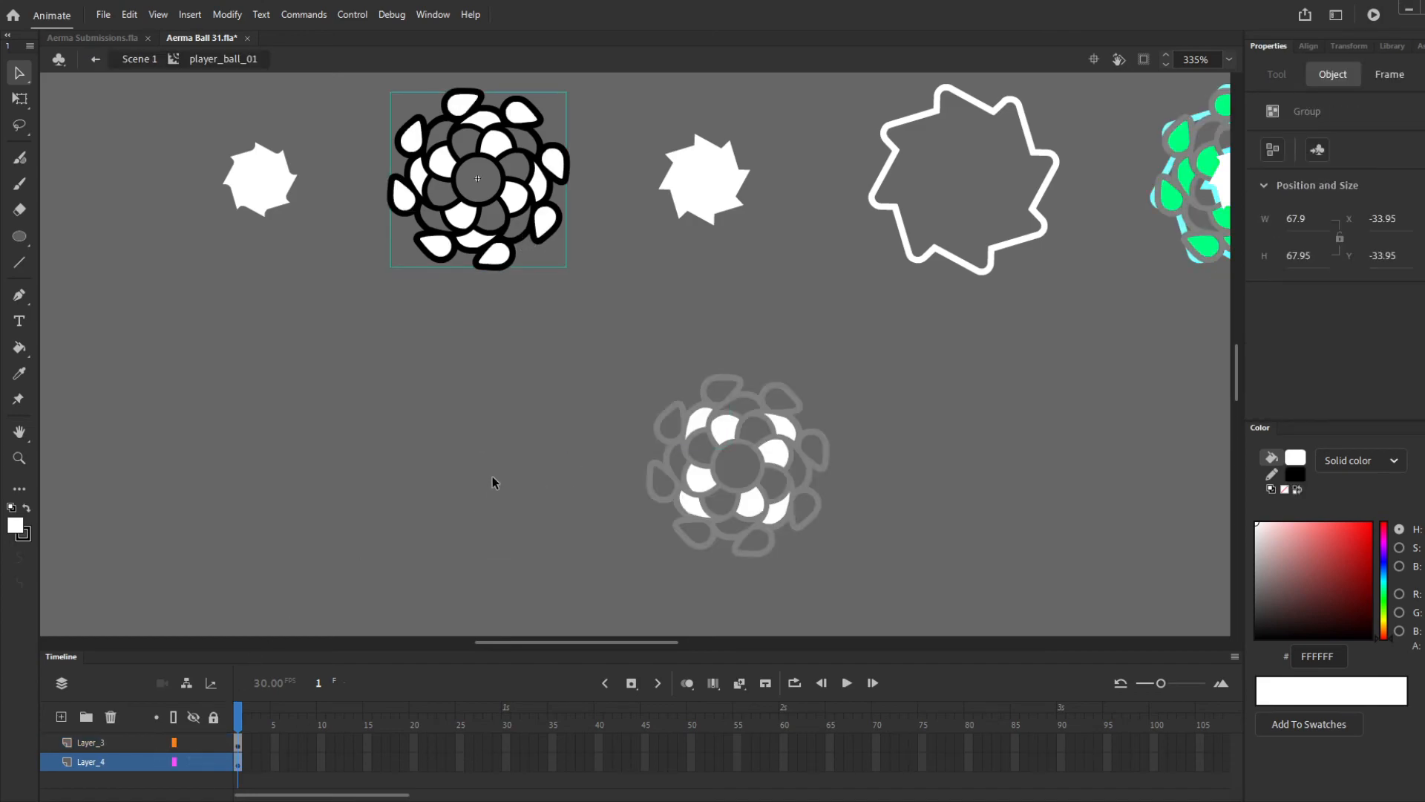
{"action": "double_click", "coordinate": [493, 470]}
Select the eight remaining white petal fills of the copied ball, move them out of the outline and cut them
{"action": "left_click", "coordinate": [765, 508]}
{"action": "left_click", "coordinate": [776, 513], "text": "shift"}
{"action": "left_click", "coordinate": [780, 454], "text": "shift"}
{"action": "left_click", "coordinate": [707, 435], "text": "shift"}
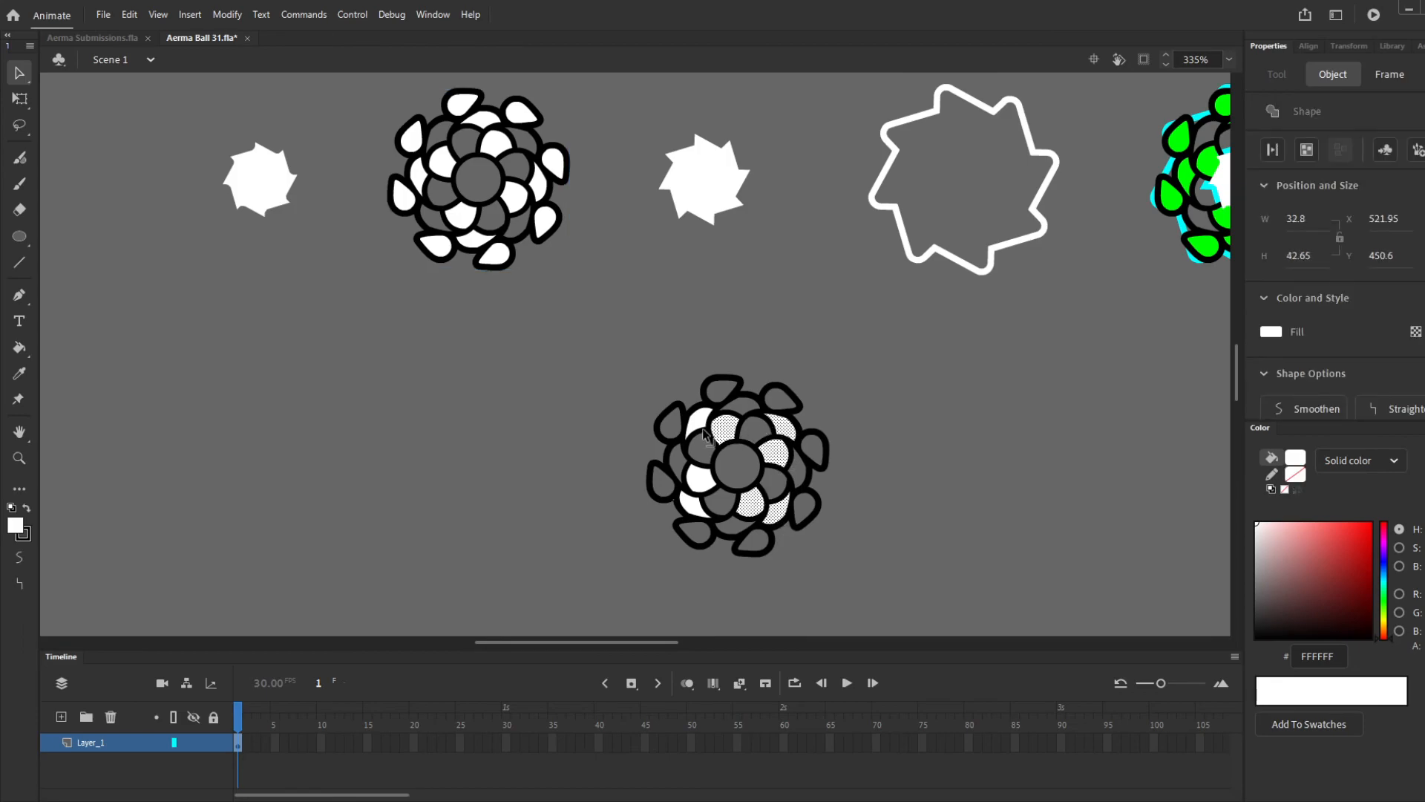
{"action": "left_click", "coordinate": [703, 434], "text": "shift"}
{"action": "left_click", "coordinate": [700, 482], "text": "shift"}
{"action": "left_click", "coordinate": [699, 512], "text": "shift"}
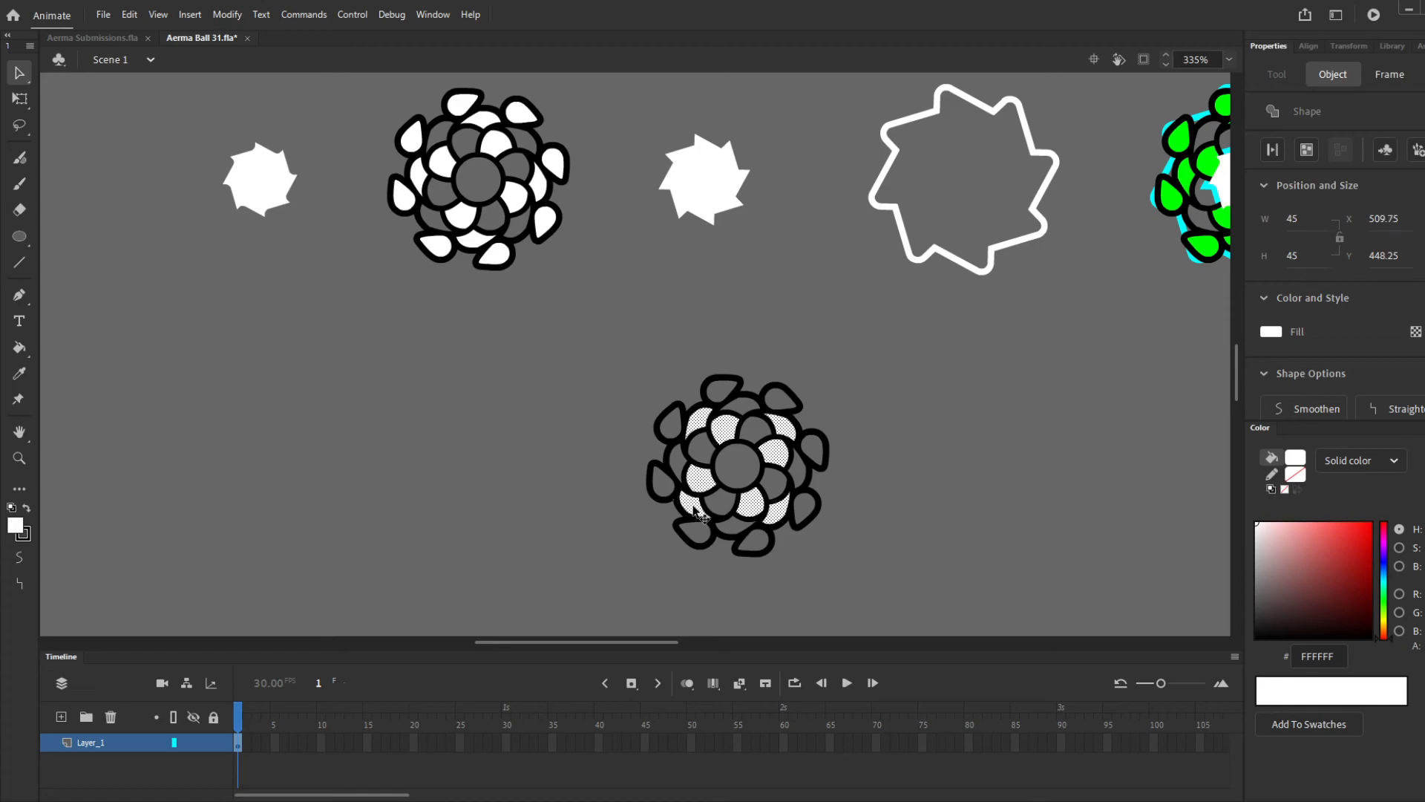
{"action": "left_click_drag", "start_coordinate": [679, 511], "coordinate": [434, 533]}
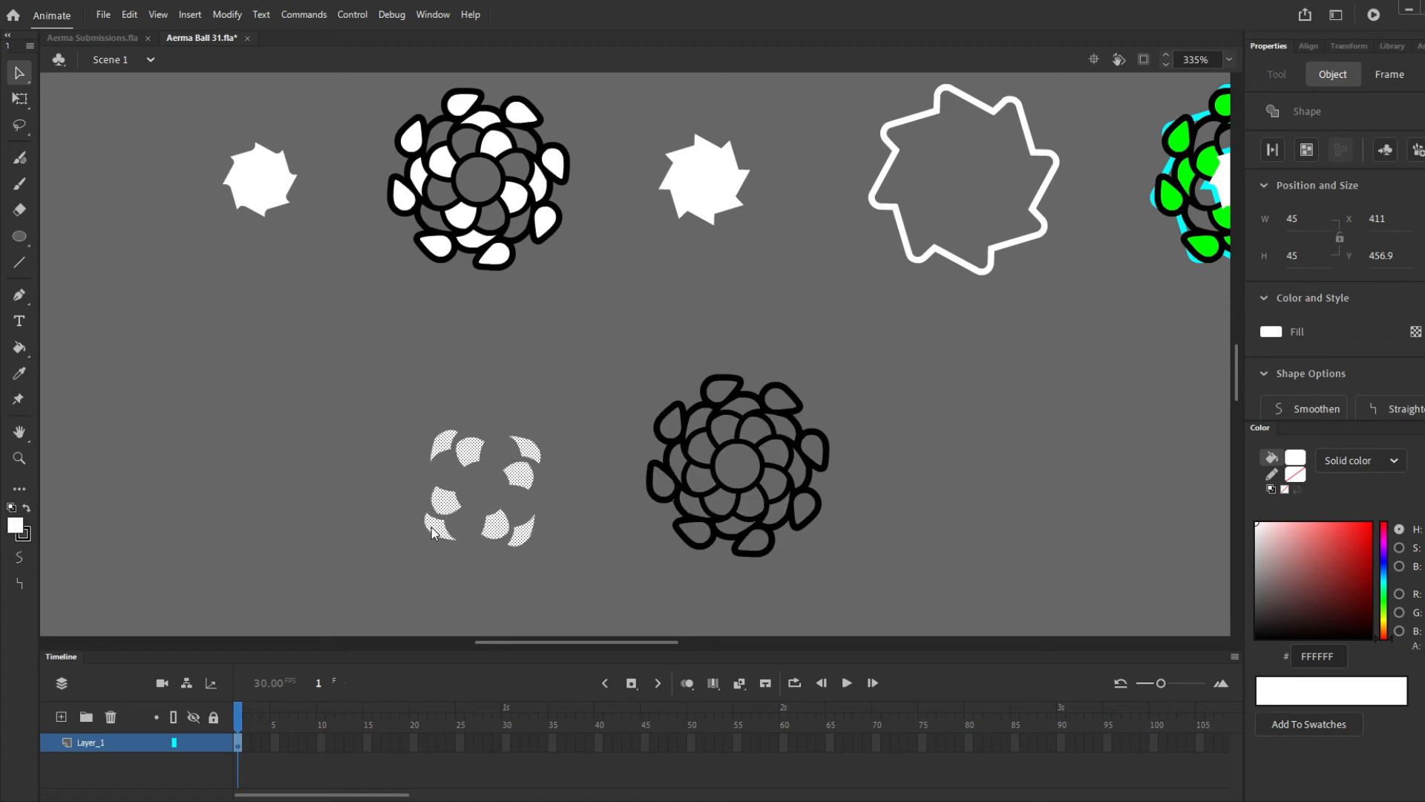
{"action": "key", "text": "Return"}
{"action": "key", "text": "Delete"}
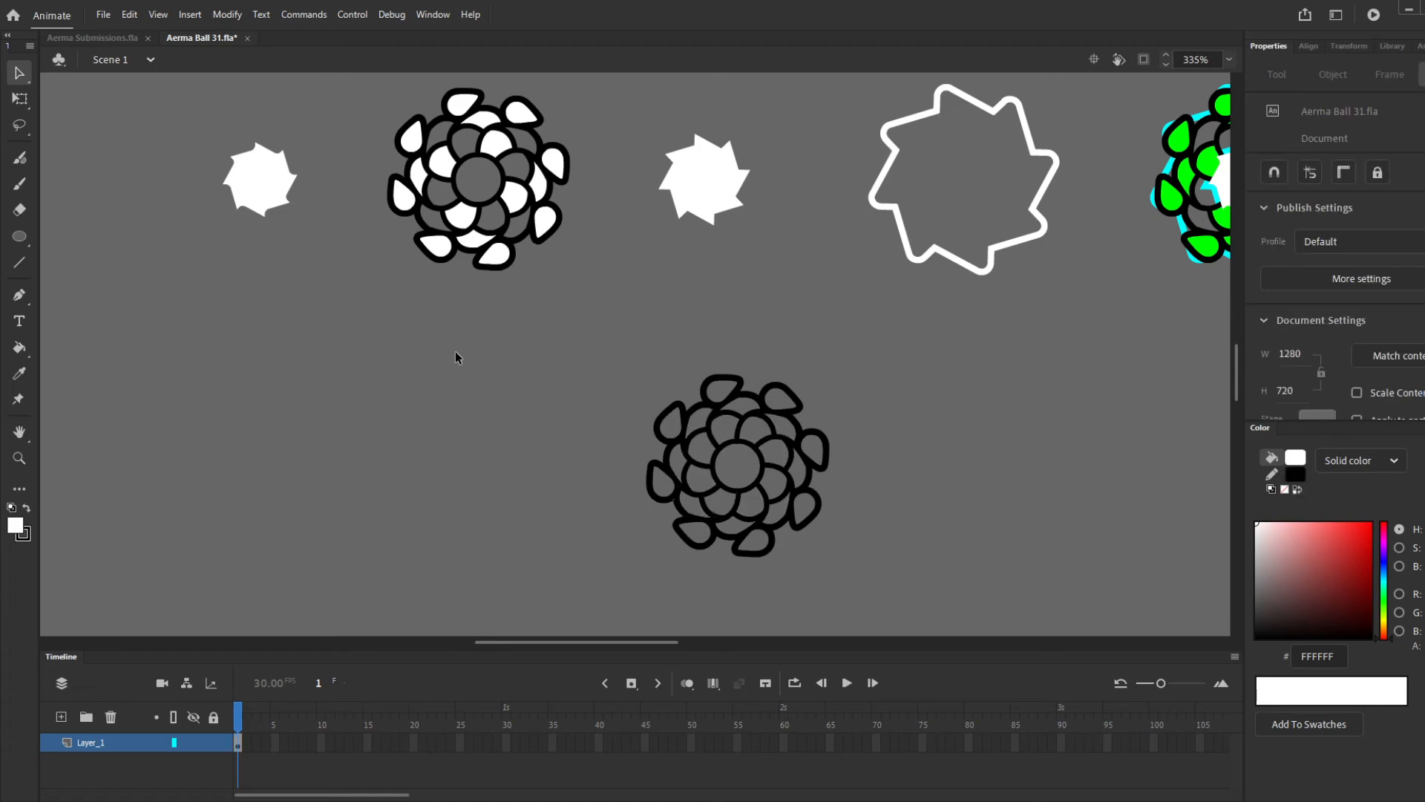
{"action": "scroll", "coordinate": [608, 320], "scroll_direction": "down", "scroll_amount": 5}
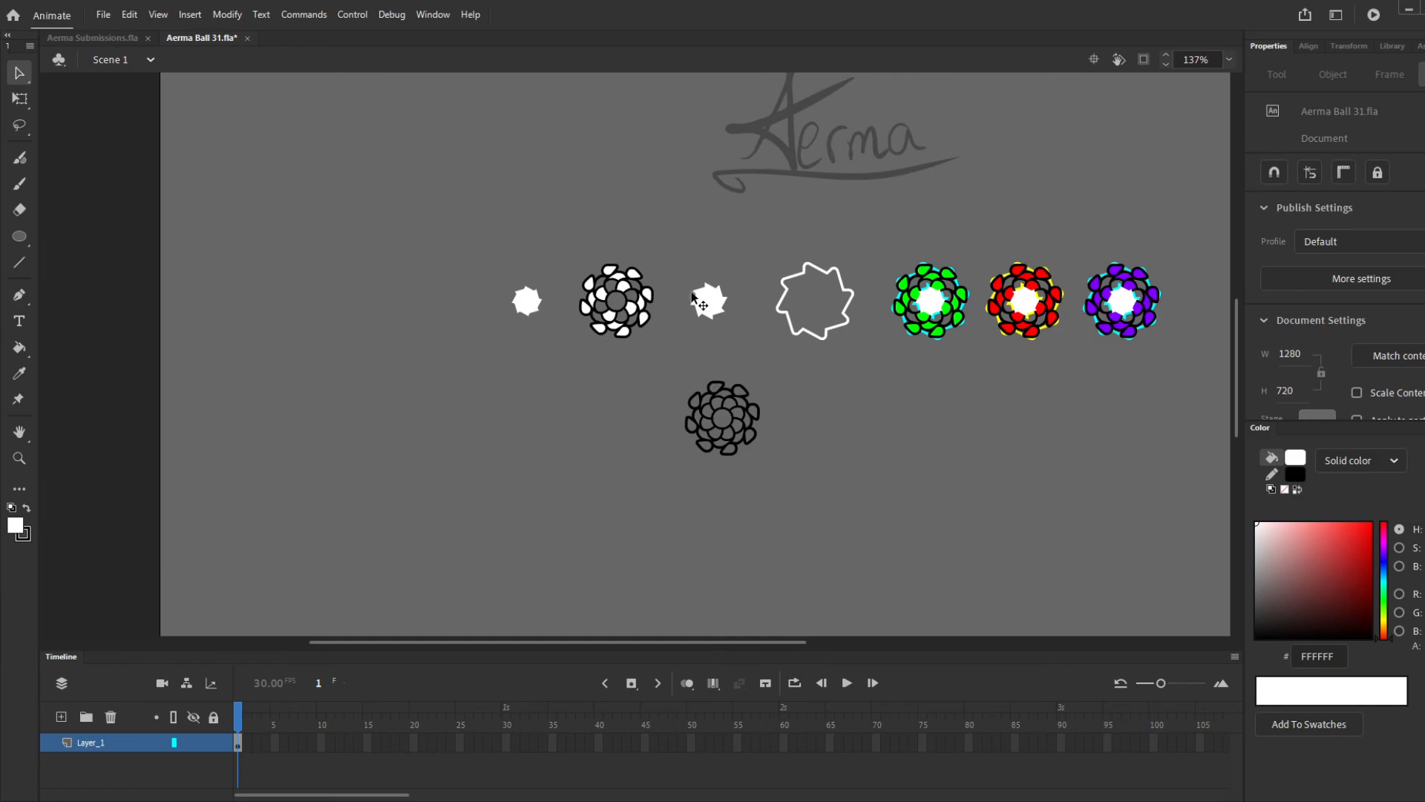
{"action": "double_click", "coordinate": [530, 301]}
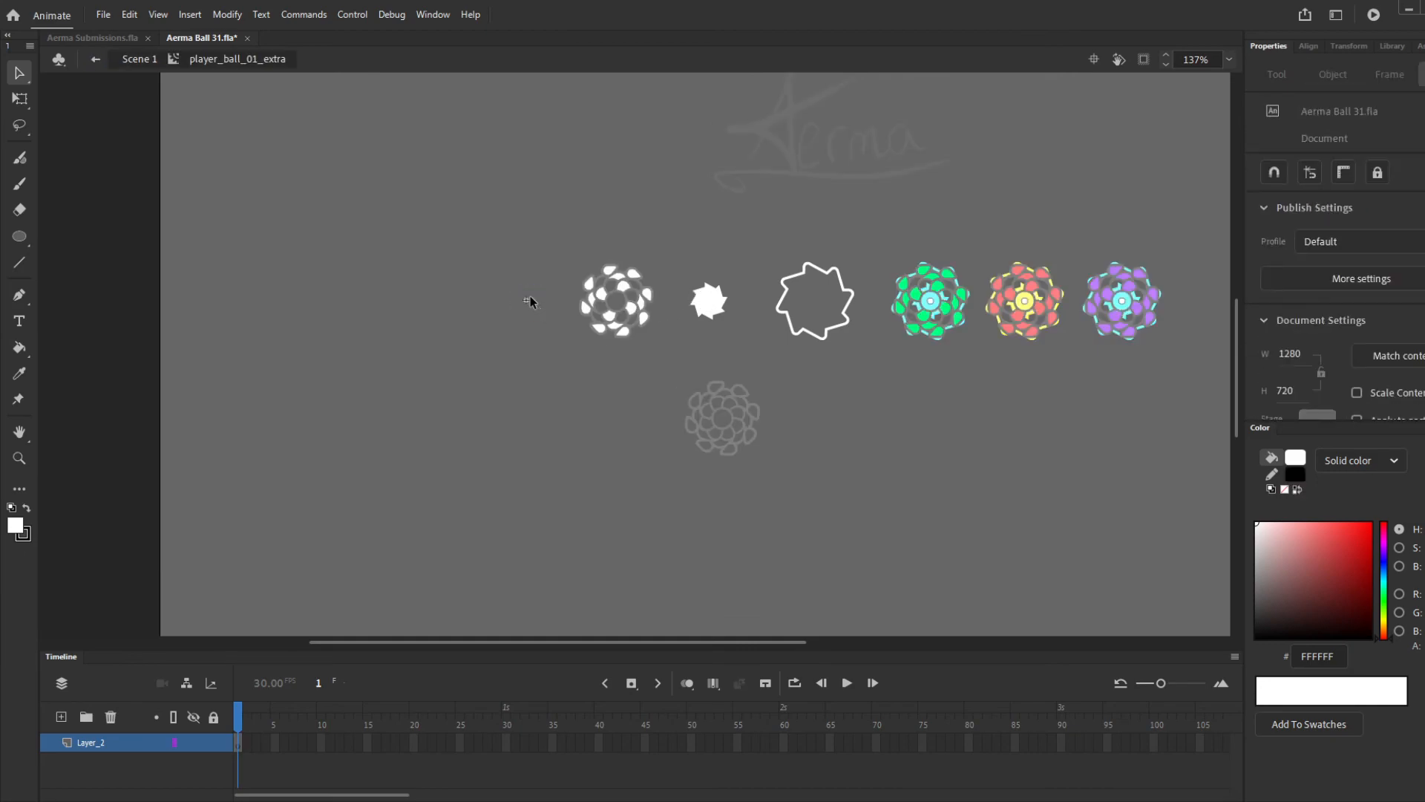
{"action": "key", "text": "ctrl+shift+v"}
{"action": "double_click", "coordinate": [582, 374]}
In player_ball_01_2, replace the white star with the cut petal fills, group them and centre the group on the stage
{"action": "double_click", "coordinate": [716, 308]}
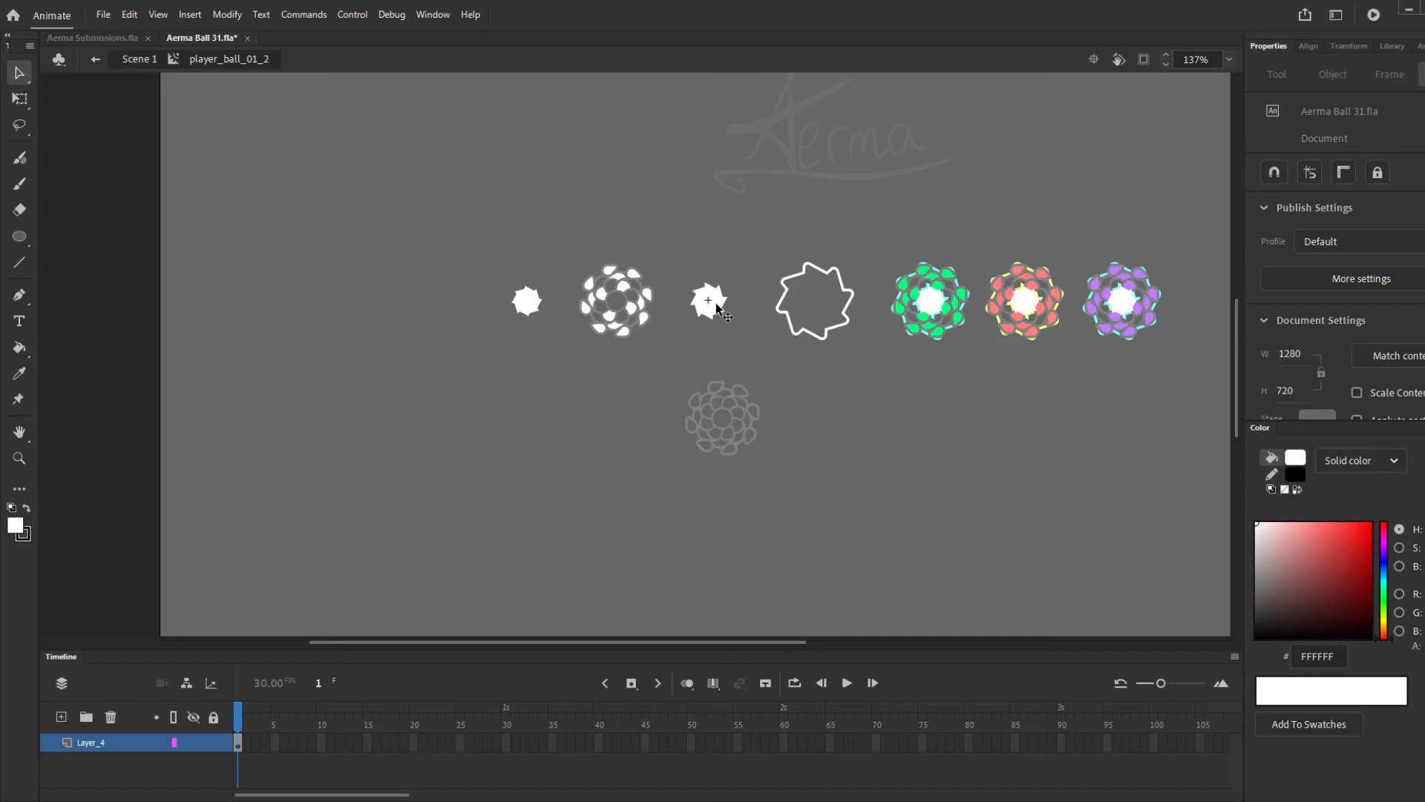
{"action": "left_click", "coordinate": [717, 308]}
{"action": "key", "text": "ctrl+x"}
{"action": "scroll", "coordinate": [758, 256], "scroll_direction": "up", "scroll_amount": 3}
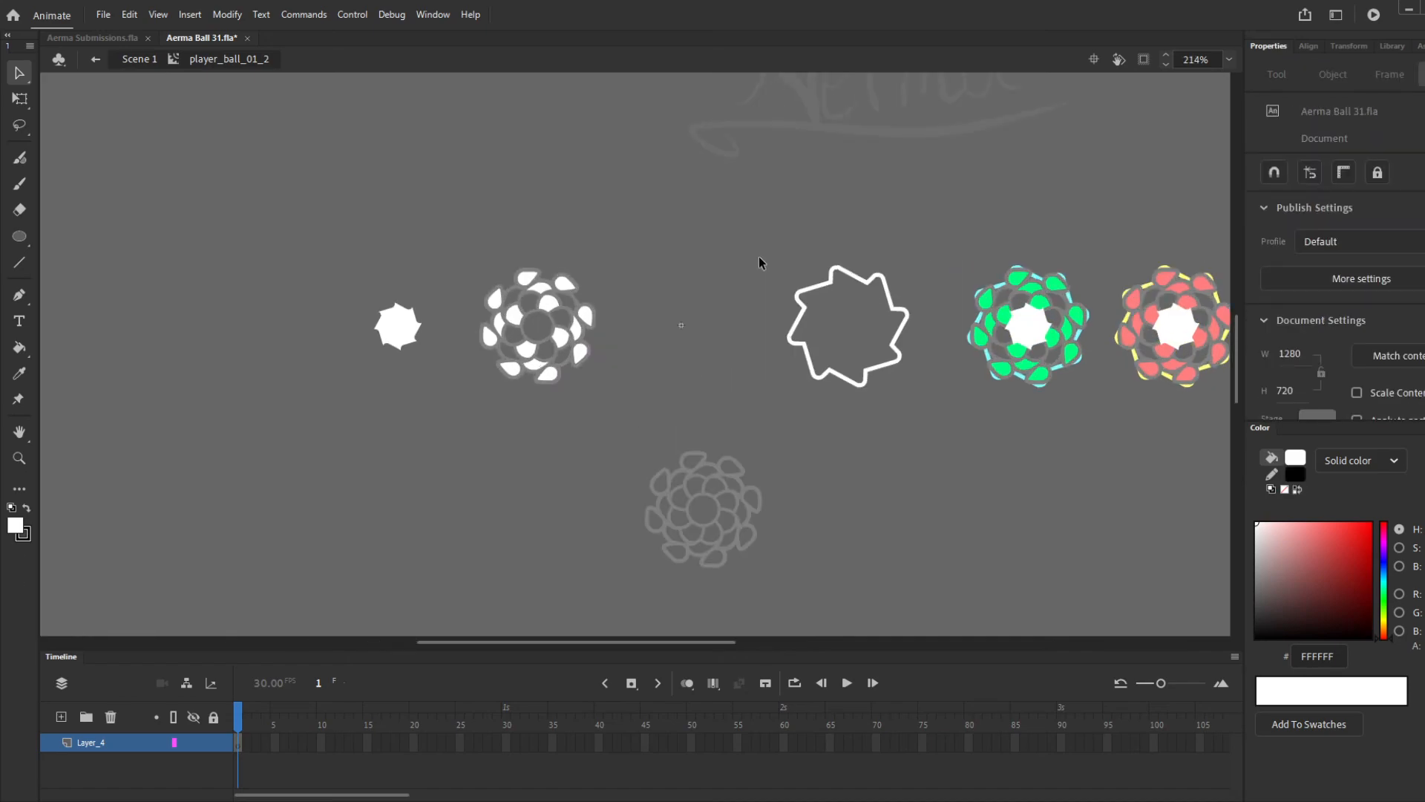
{"action": "key", "text": "ctrl+shift+v"}
{"action": "key", "text": "ctrl+z"}
{"action": "key", "text": "ctrl+z"}
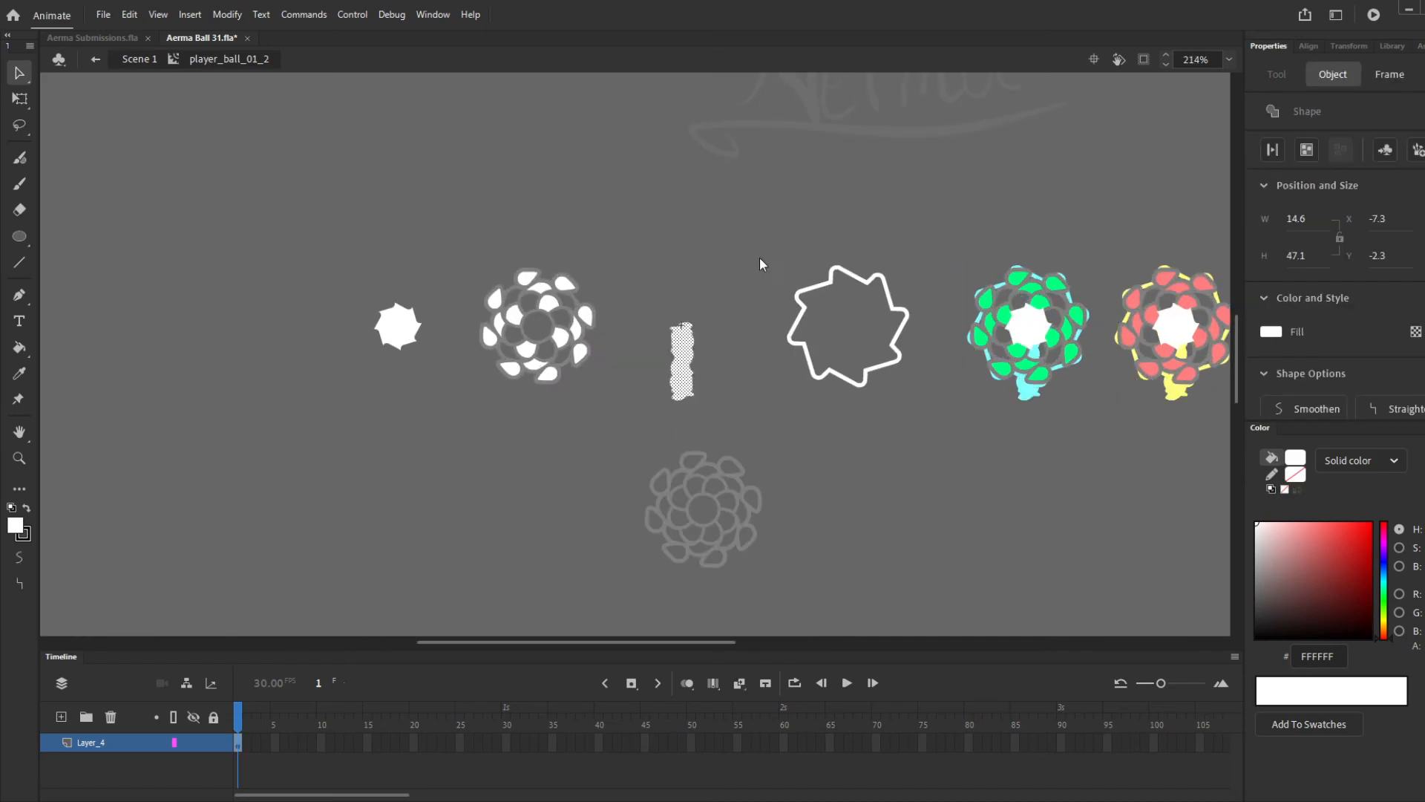
{"action": "key", "text": "ctrl+g"}
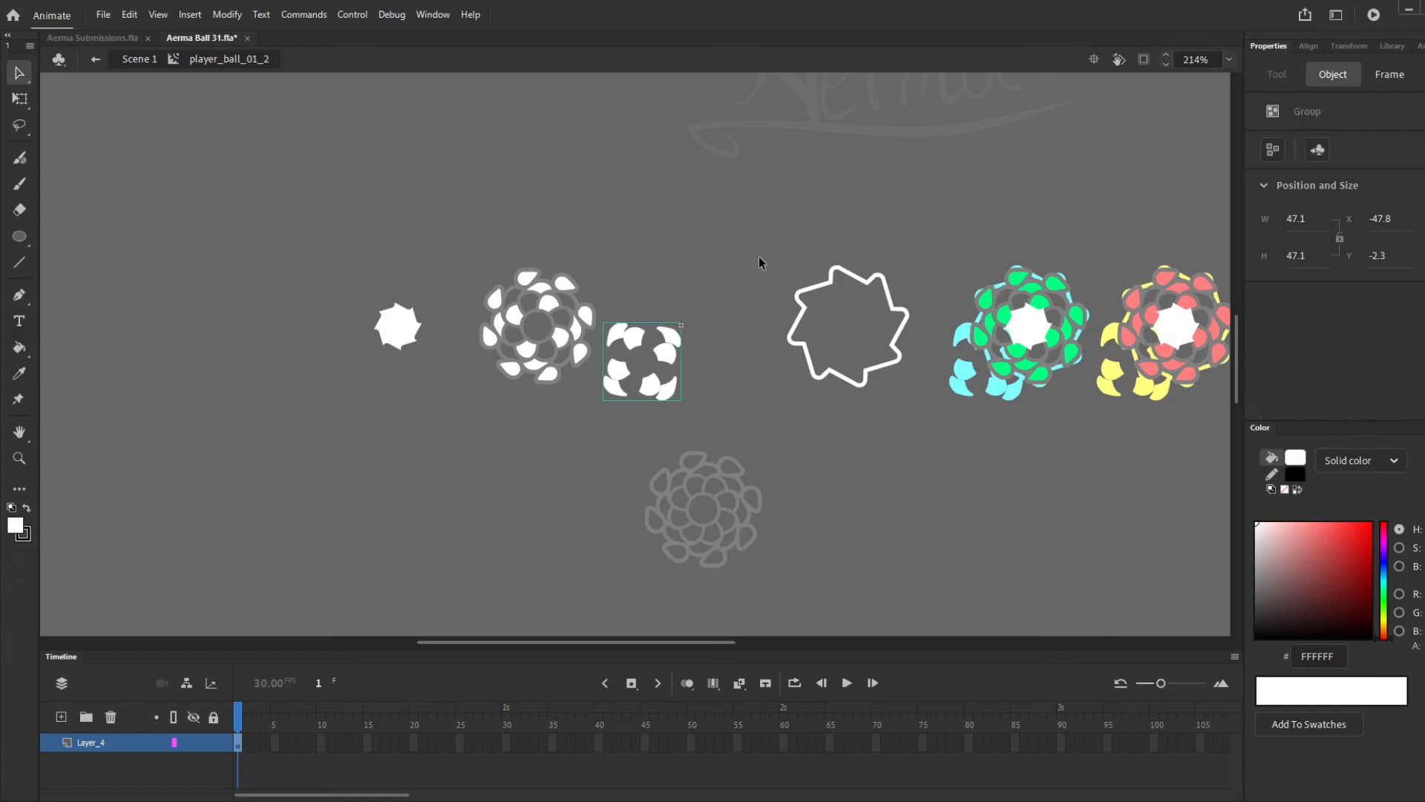
{"action": "key", "text": "ctrl+alt+2"}
{"action": "key", "text": "ctrl+alt+5"}
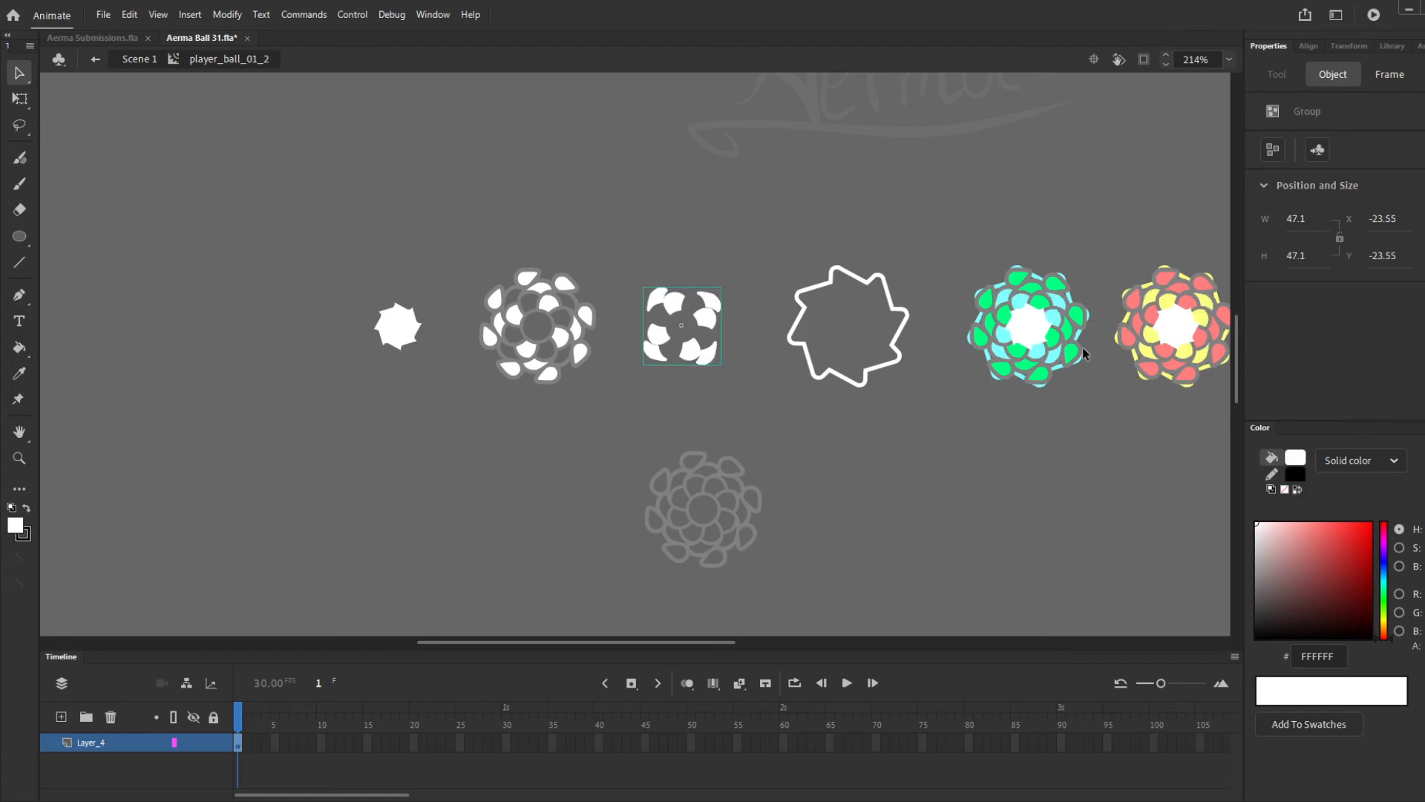
{"action": "double_click", "coordinate": [907, 497]}
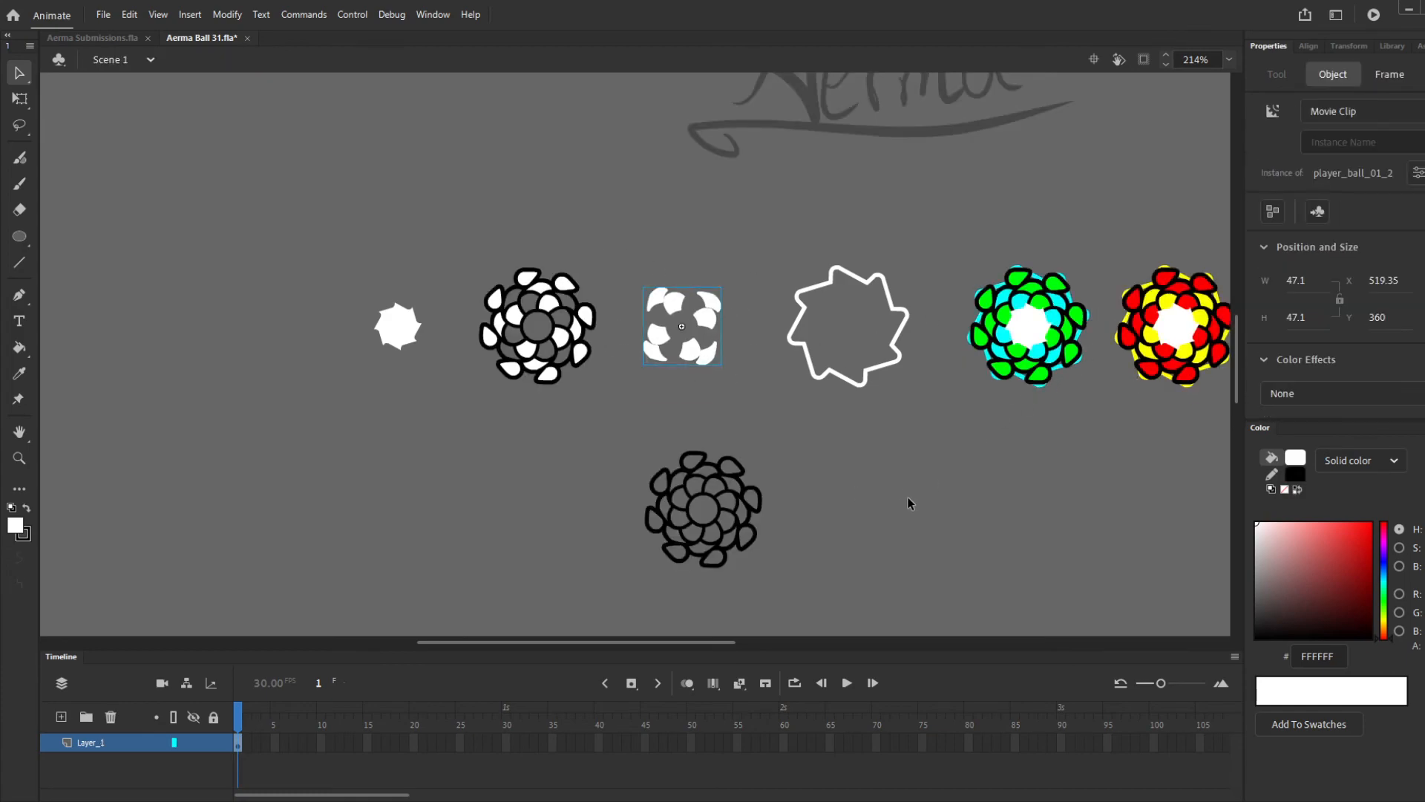
Add a white stroke around the copied ball's outer contour with the Ink Bottle tool
{"action": "scroll", "coordinate": [911, 487], "scroll_direction": "down", "scroll_amount": 1}
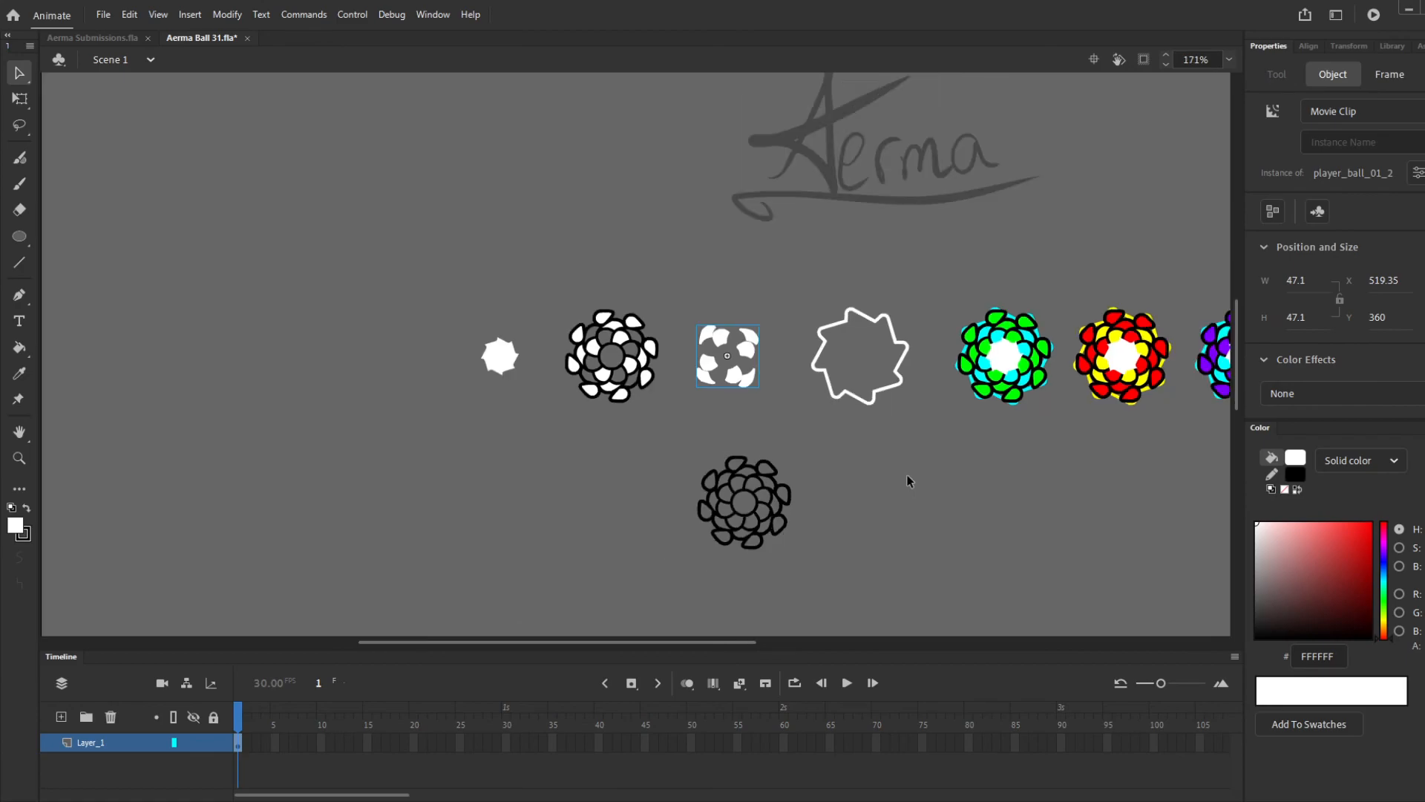
{"action": "left_click", "coordinate": [853, 536]}
{"action": "scroll", "coordinate": [651, 566], "scroll_direction": "up", "scroll_amount": 6}
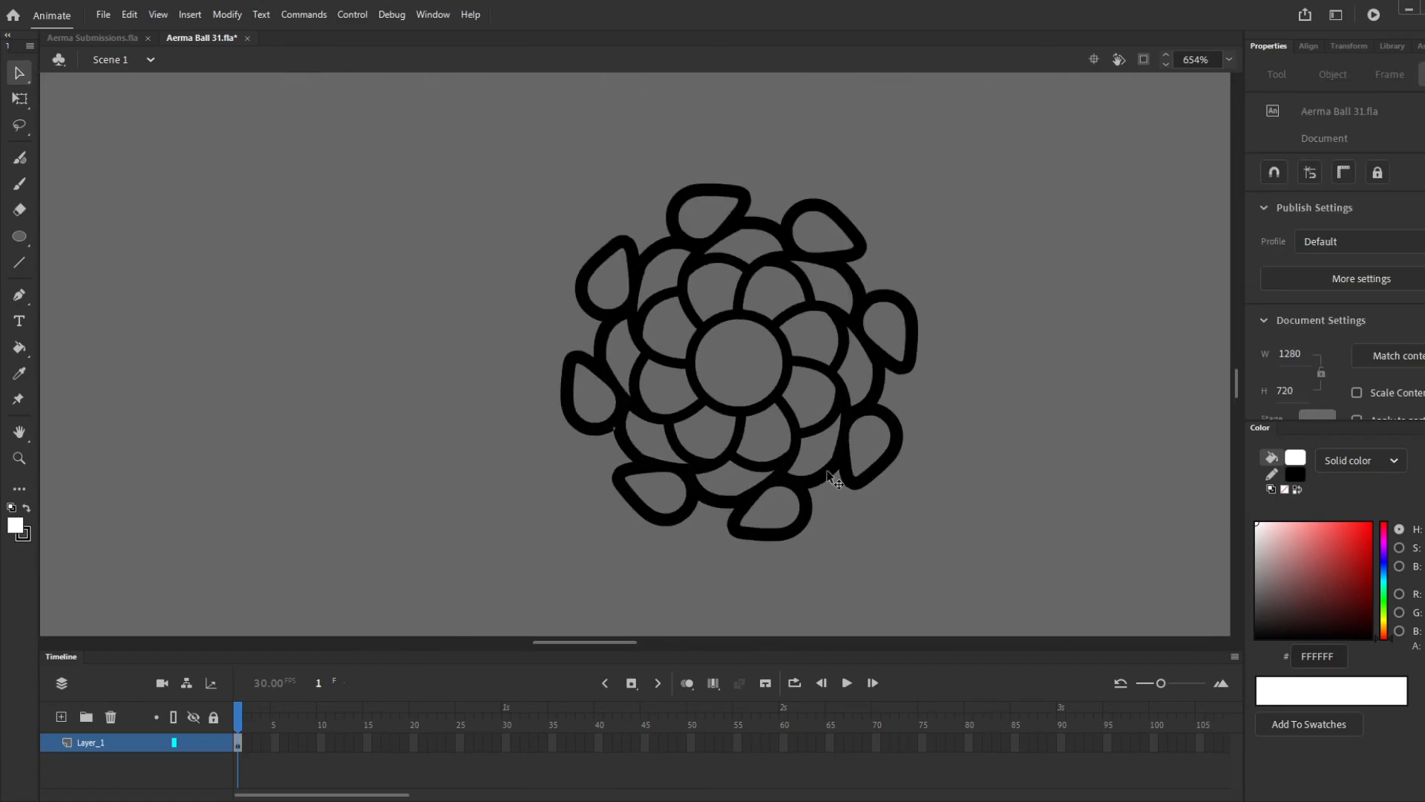
{"action": "left_click_drag", "start_coordinate": [959, 586], "coordinate": [404, 128]}
{"action": "left_click", "coordinate": [801, 509]}
{"action": "left_click", "coordinate": [804, 526]}
{"action": "left_click", "coordinate": [831, 543]}
{"action": "key", "text": "s"}
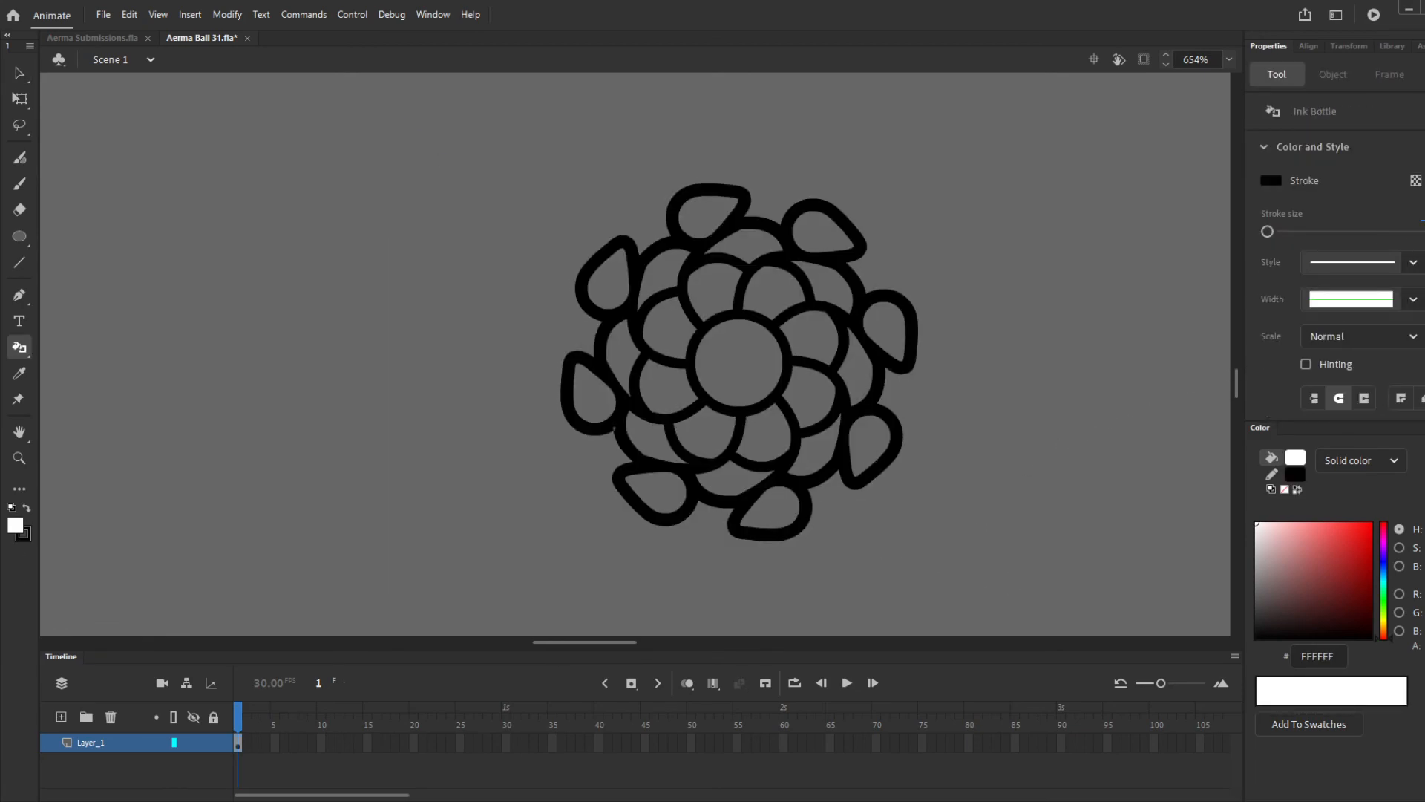
{"action": "left_click", "coordinate": [1273, 181]}
{"action": "left_click", "coordinate": [918, 355]}
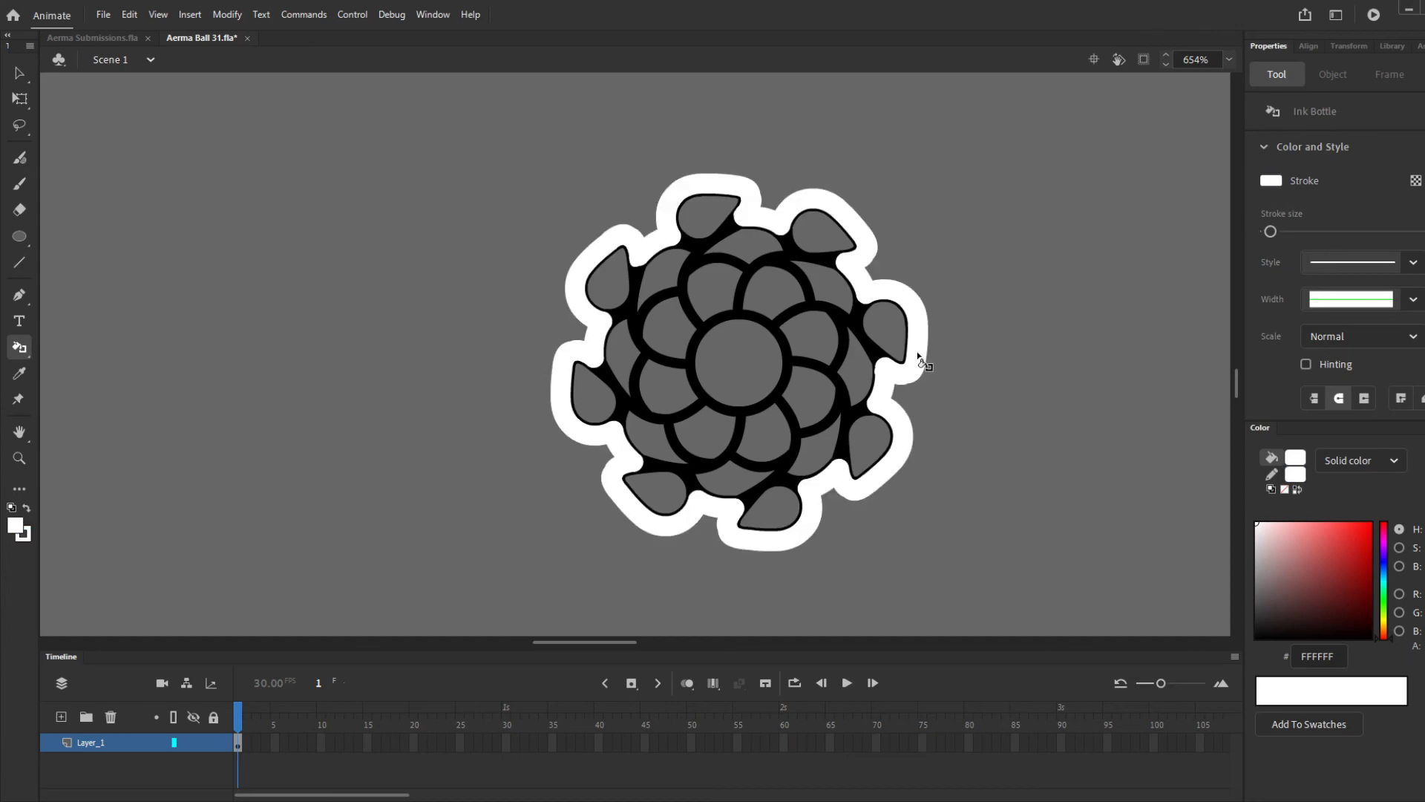
Cut the white contour stroke and paste it into player_ball_01_glow in place of the jagged outline
{"action": "key", "text": "v"}
{"action": "left_click", "coordinate": [922, 356]}
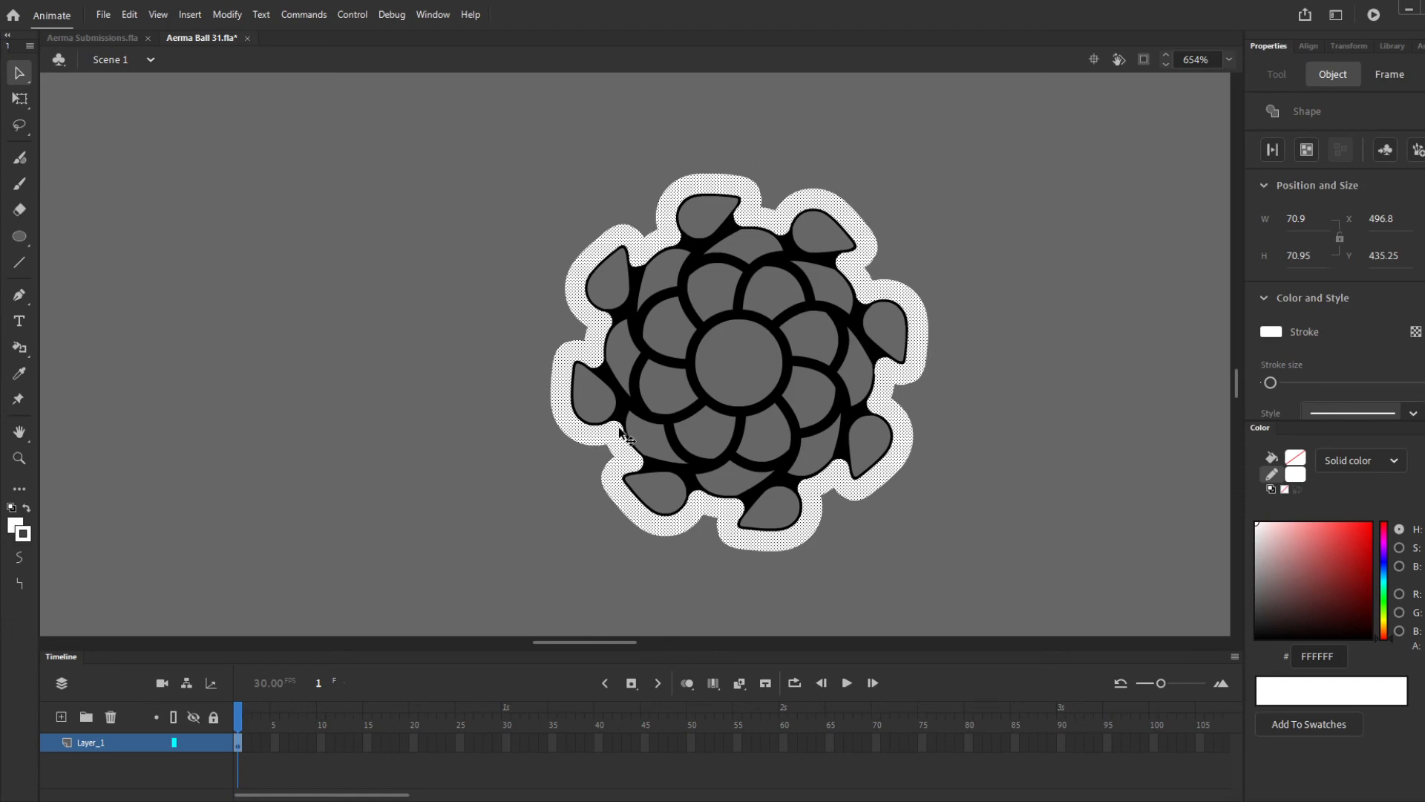
{"action": "key", "text": "ctrl+x"}
{"action": "scroll", "coordinate": [650, 491], "scroll_direction": "down", "scroll_amount": 5}
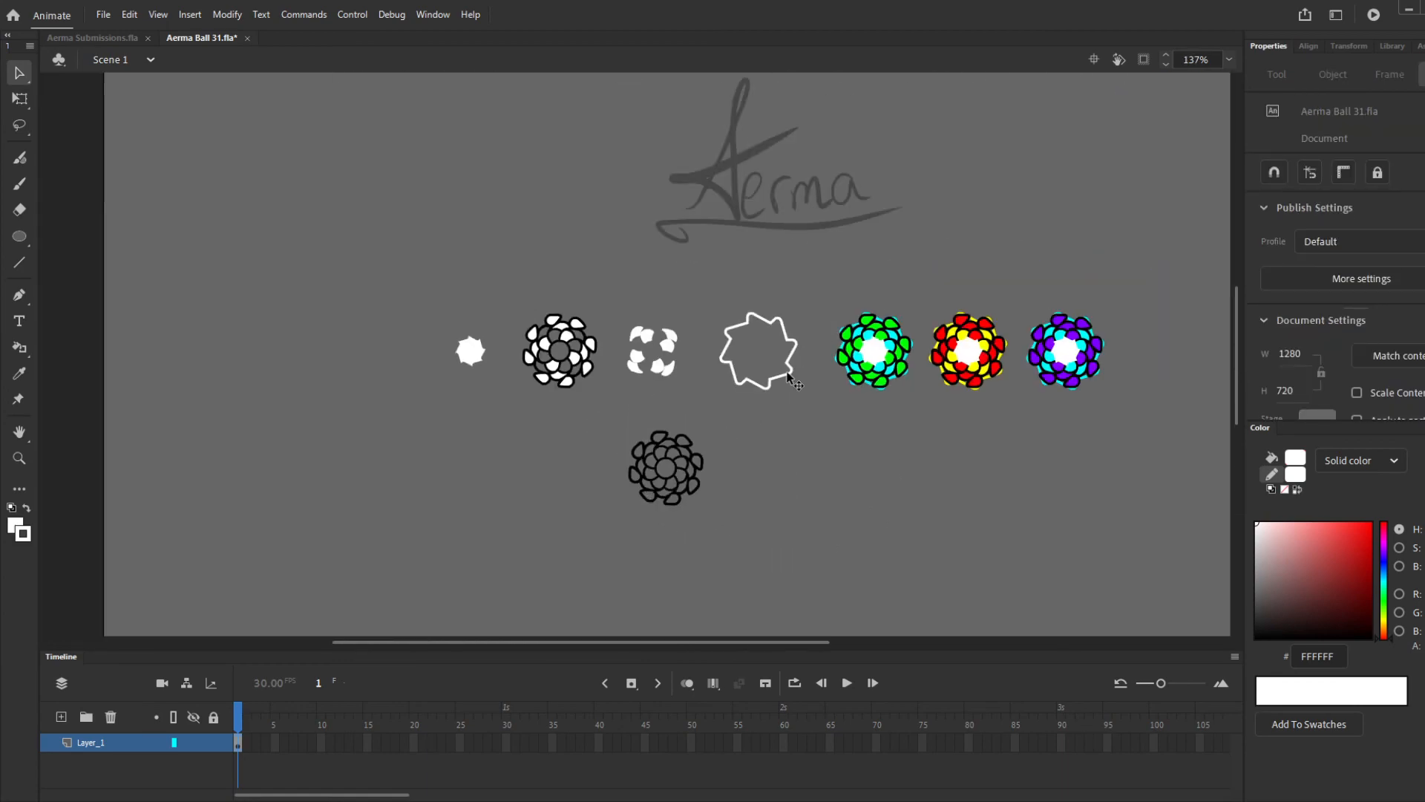
{"action": "double_click", "coordinate": [789, 379]}
{"action": "key", "text": "ctrl+shift+v"}
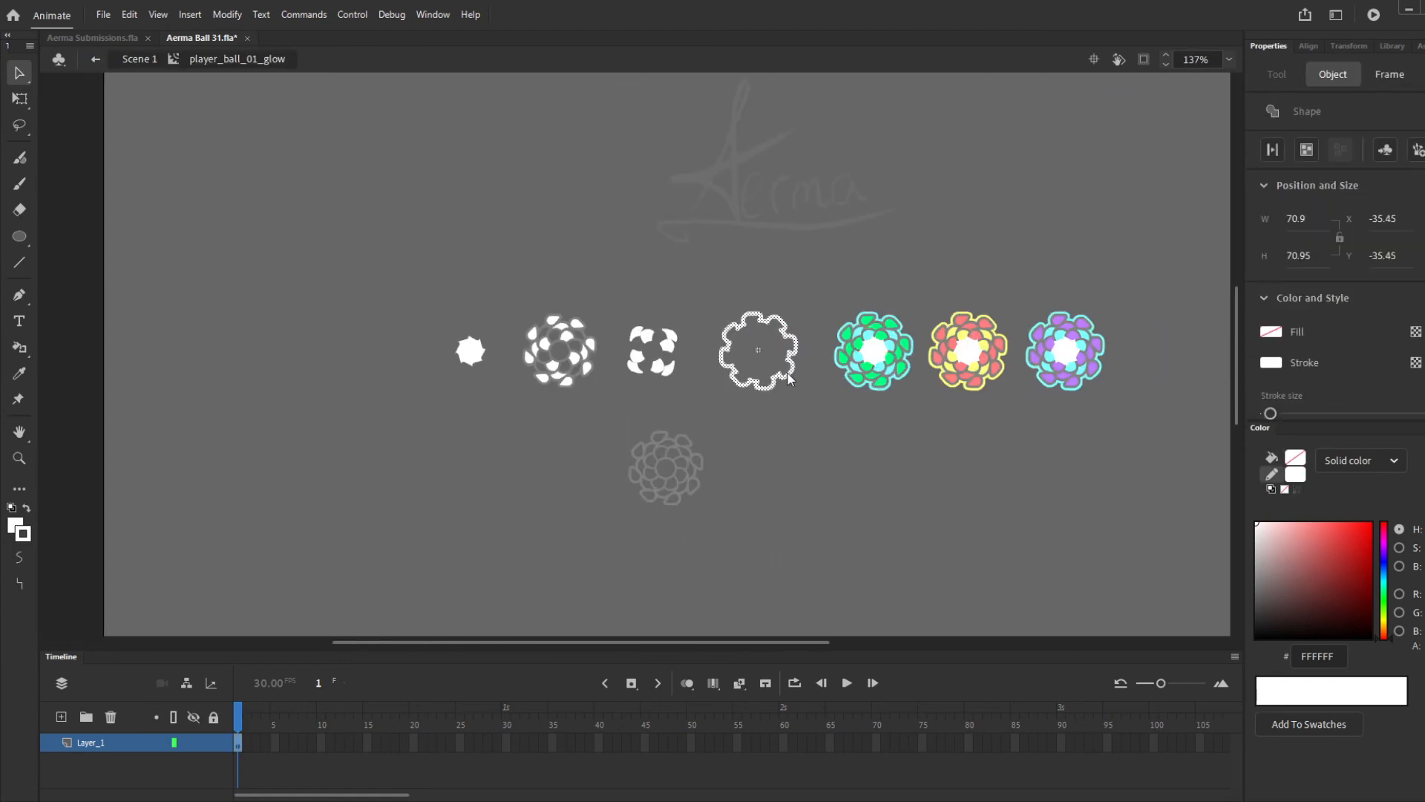
{"action": "double_click", "coordinate": [845, 472]}
Delete the white star from player_ball_01_extra and return to Scene 1
{"action": "double_click", "coordinate": [471, 352]}
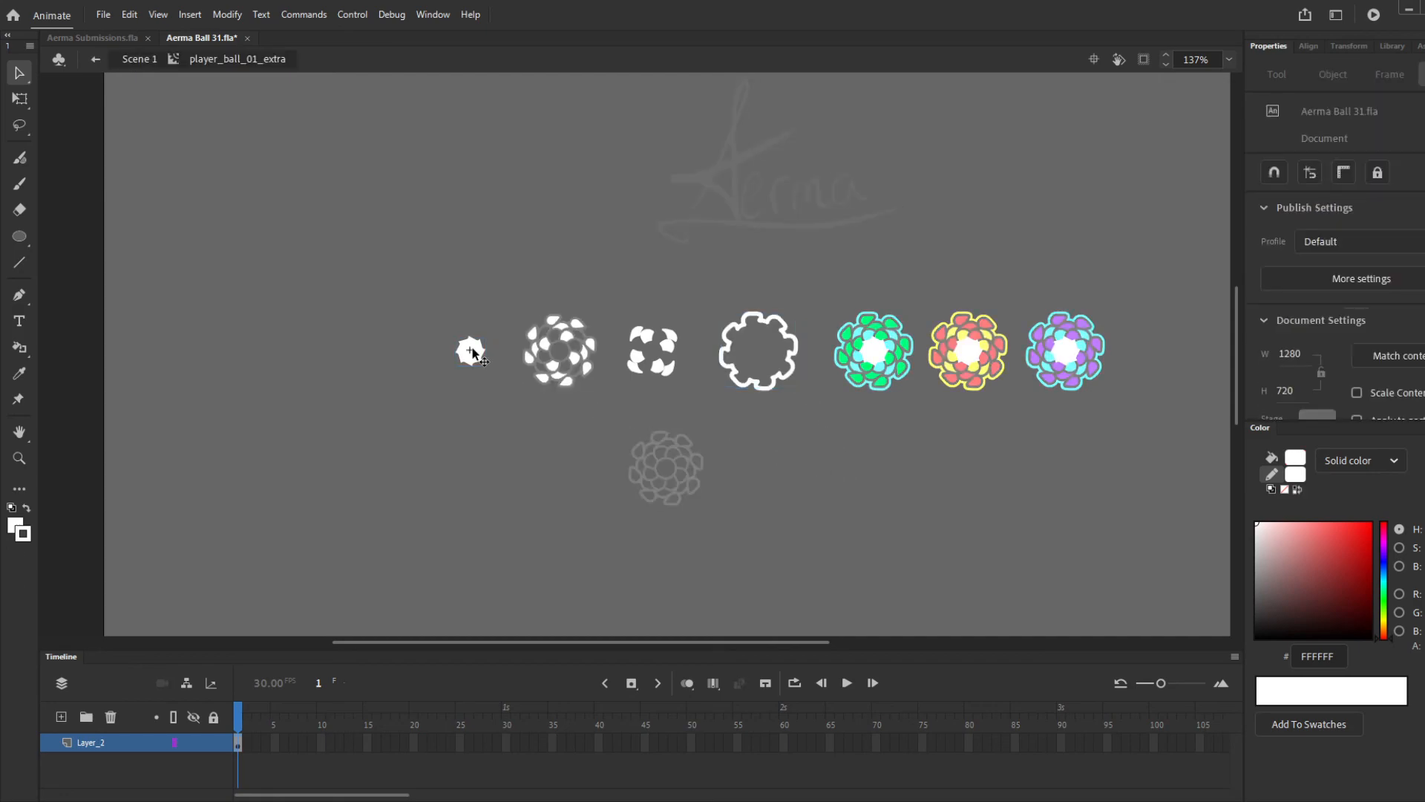
{"action": "left_click", "coordinate": [470, 351]}
{"action": "double_click", "coordinate": [1037, 532]}
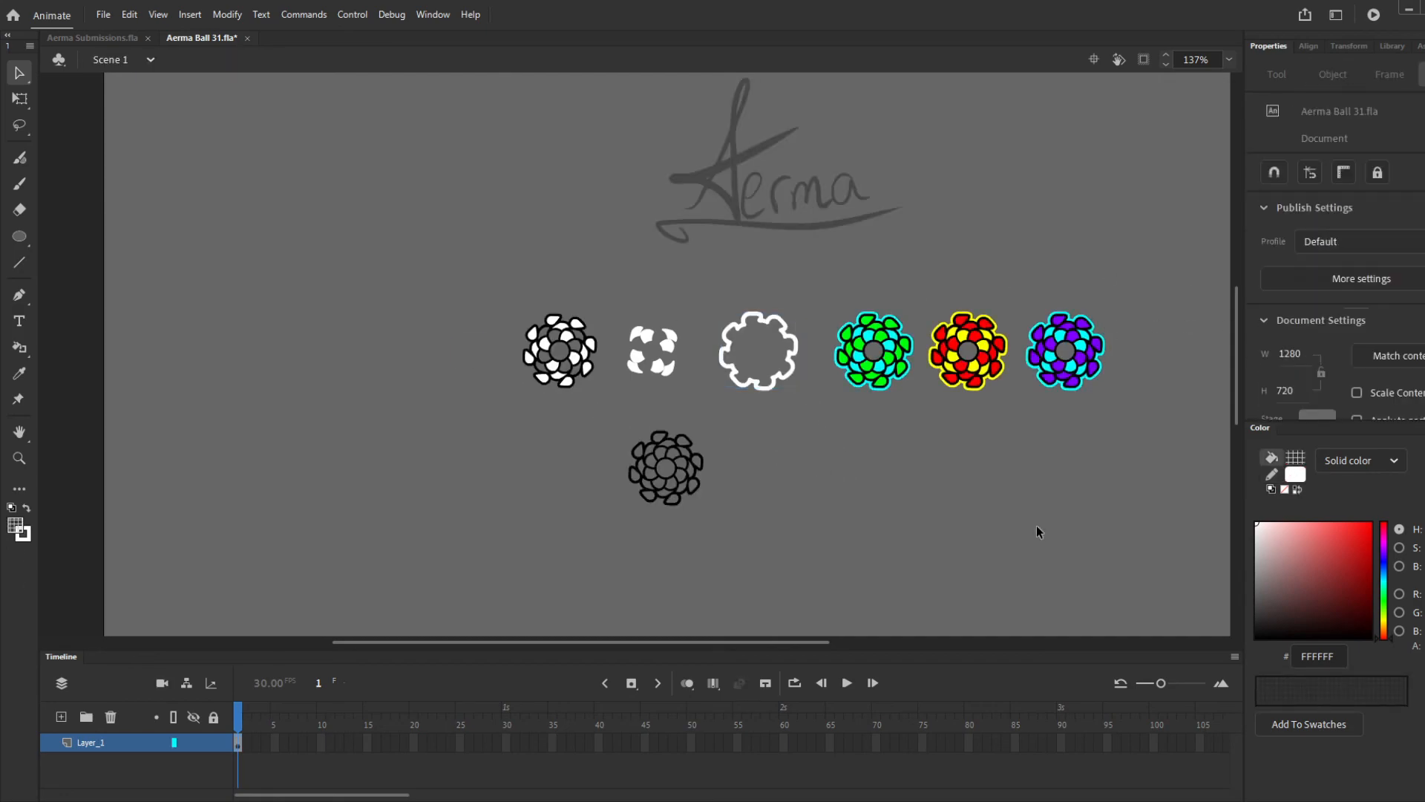
{"action": "scroll", "coordinate": [995, 334], "scroll_direction": "up", "scroll_amount": 5}
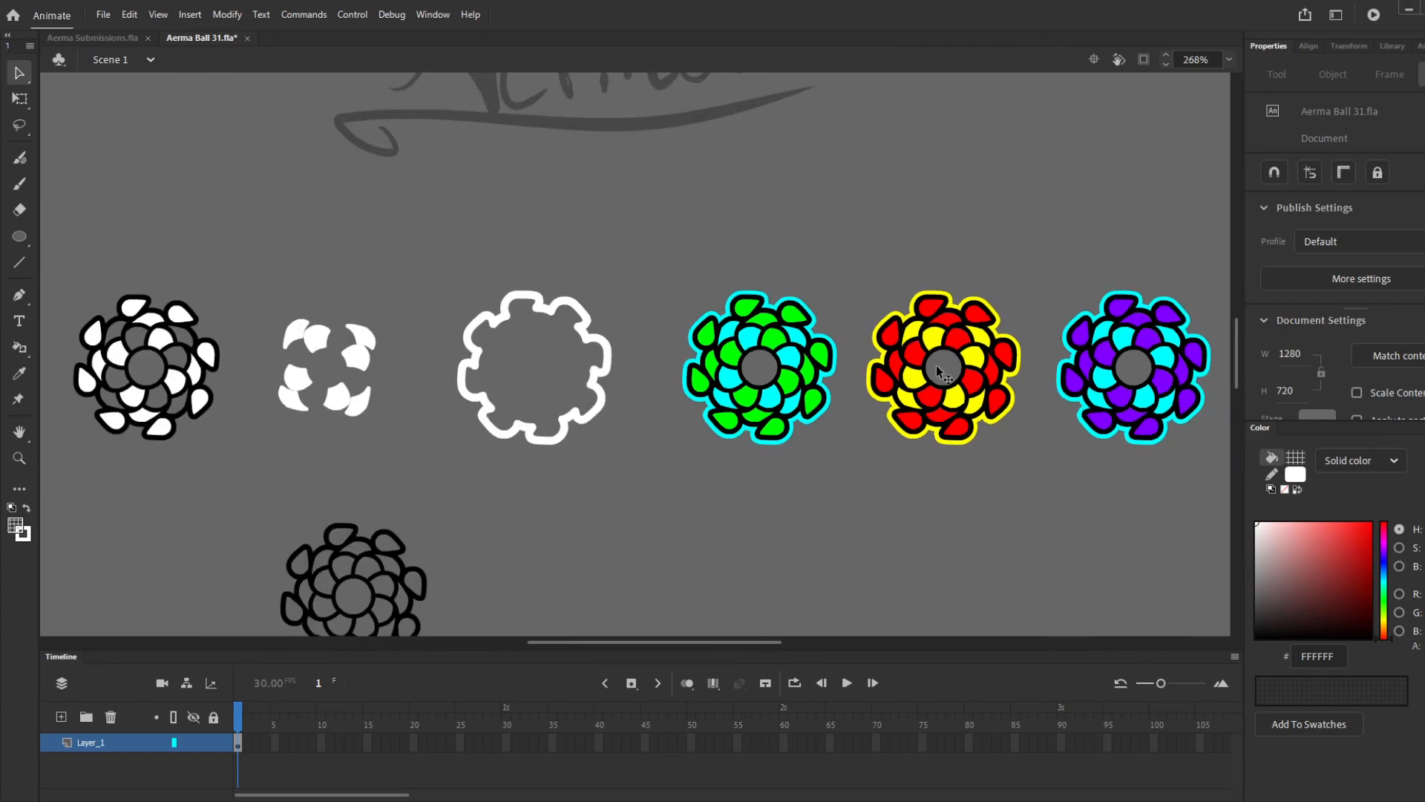
{"action": "scroll", "coordinate": [938, 369], "scroll_direction": "down", "scroll_amount": 3}
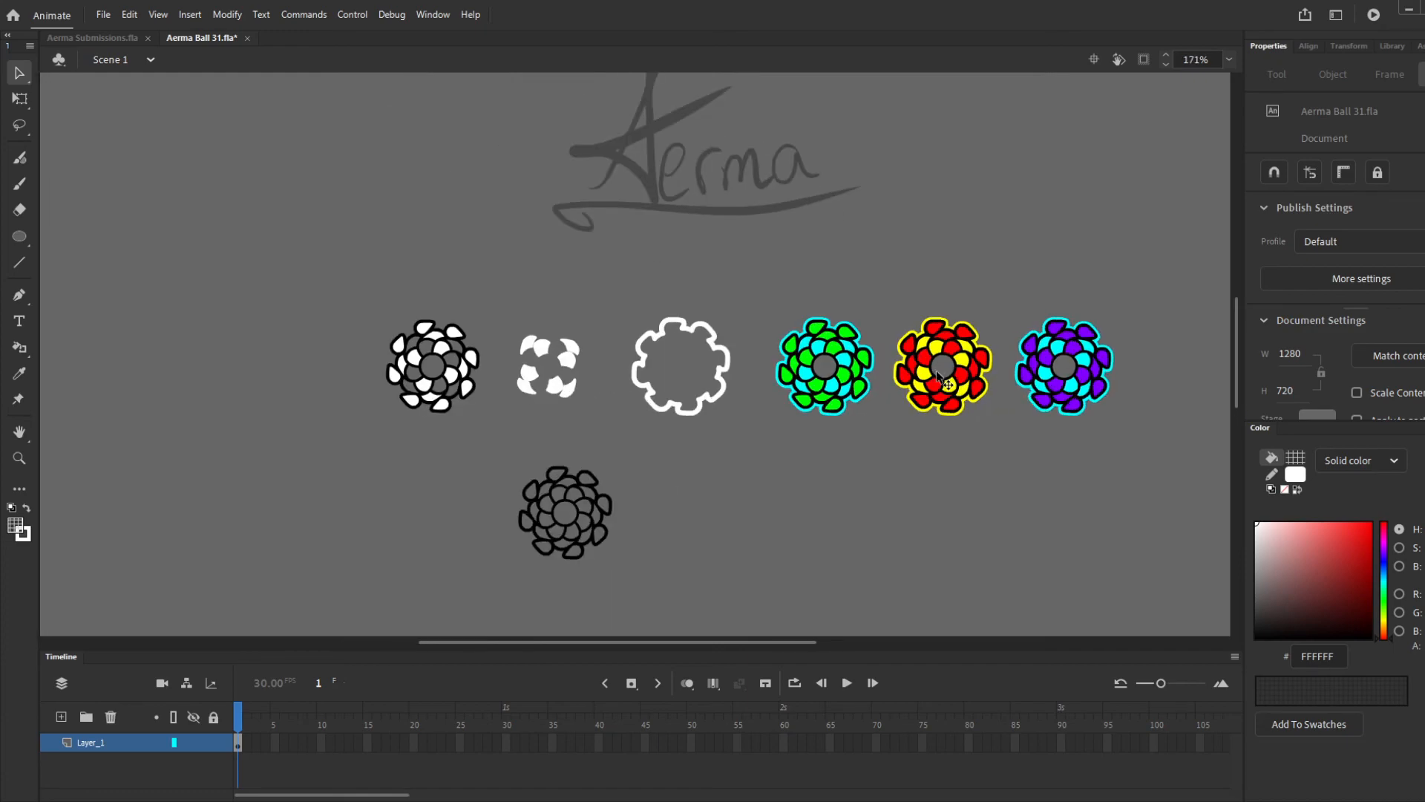
Fill the central circle of the copied ball outline with white and cut that fill from the stage
{"action": "scroll", "coordinate": [938, 375], "scroll_direction": "up", "scroll_amount": 3}
{"action": "scroll", "coordinate": [928, 382], "scroll_direction": "down", "scroll_amount": 3}
{"action": "scroll", "coordinate": [490, 538], "scroll_direction": "up", "scroll_amount": 5}
{"action": "key", "text": "k"}
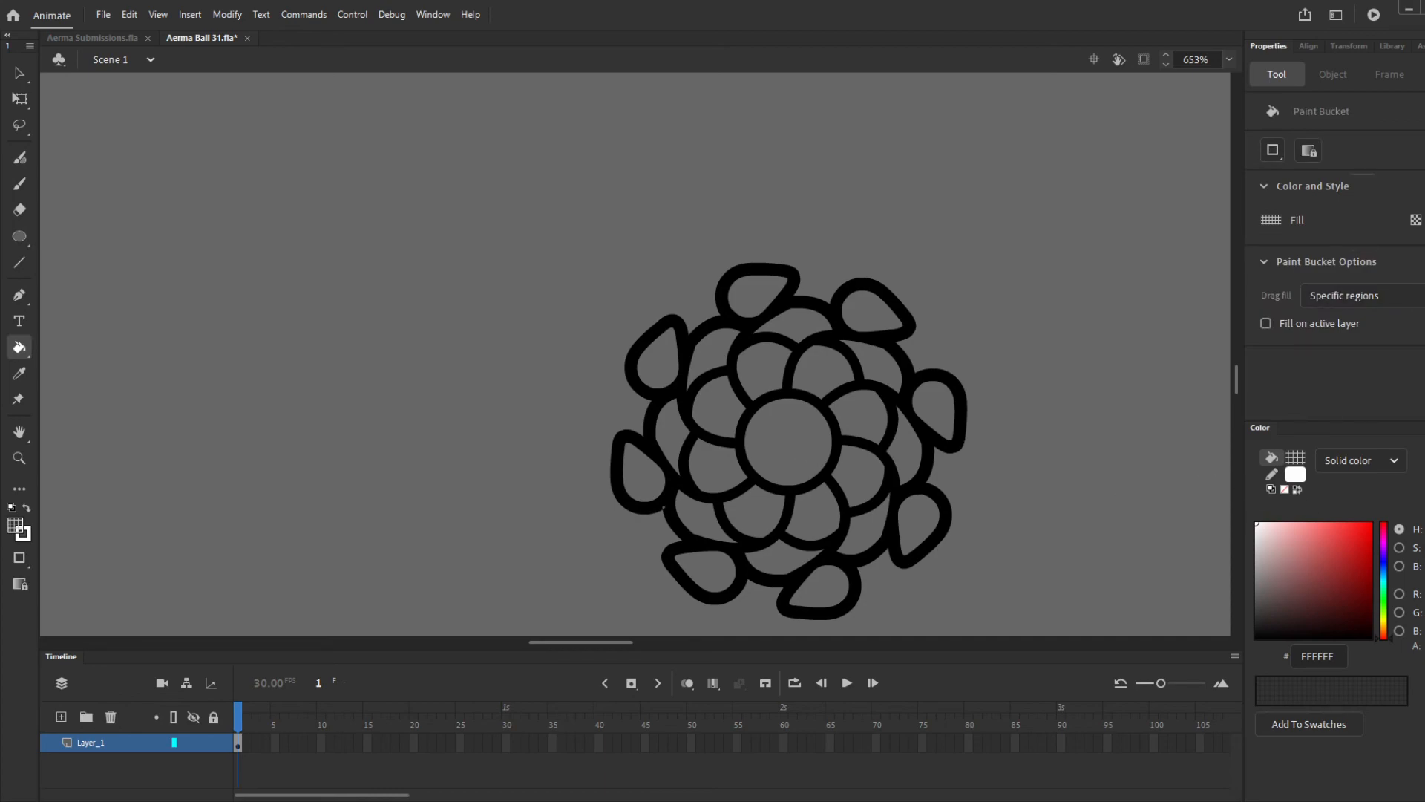
{"action": "key", "text": "x"}
{"action": "left_click", "coordinate": [783, 448]}
{"action": "key", "text": "v"}
{"action": "left_click", "coordinate": [782, 452]}
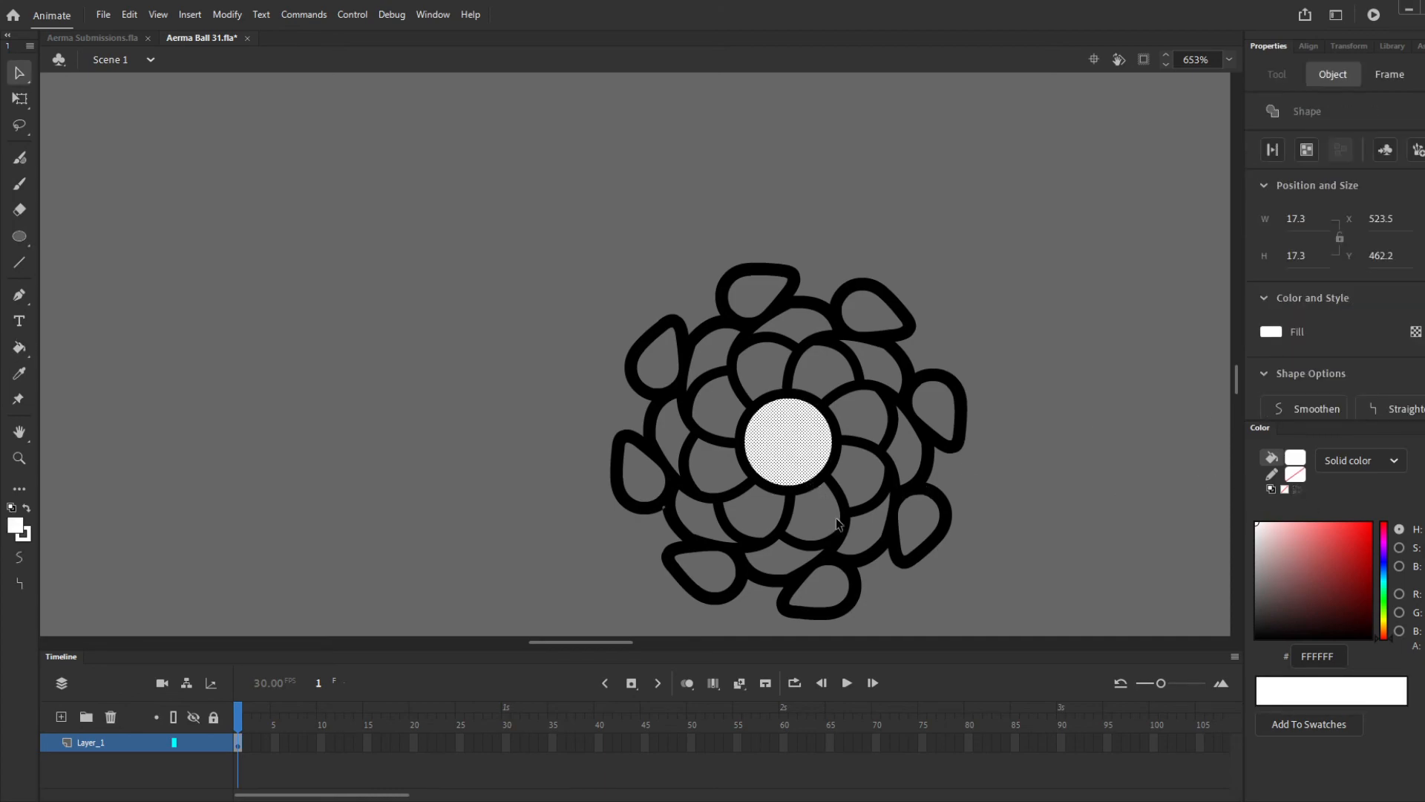
{"action": "key", "text": "Delete"}
Paste the cut white circle into player_ball_01_extra, centre it, and return to Scene 1
{"action": "scroll", "coordinate": [895, 553], "scroll_direction": "down", "scroll_amount": 3}
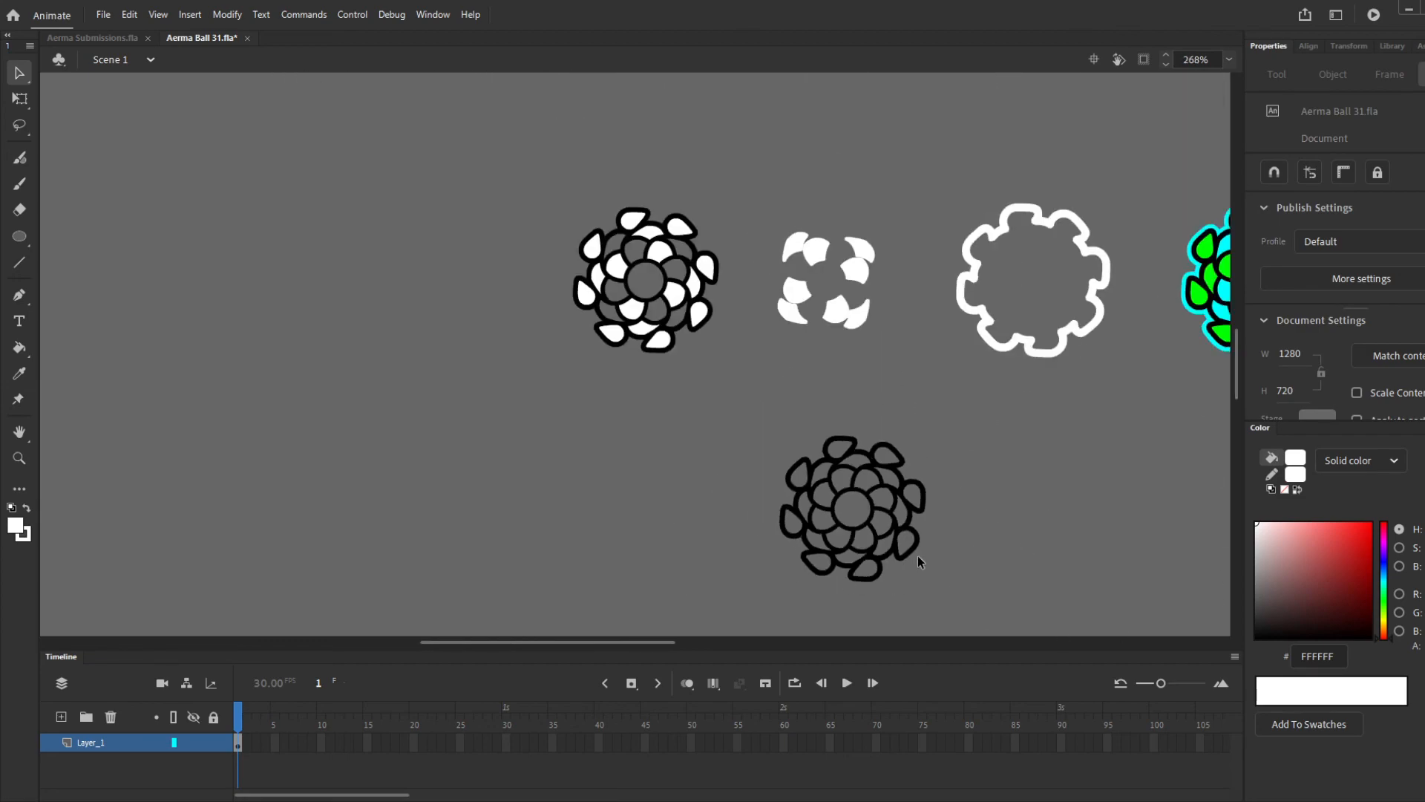
{"action": "scroll", "coordinate": [807, 572], "scroll_direction": "down", "scroll_amount": 2}
{"action": "double_click", "coordinate": [594, 384]}
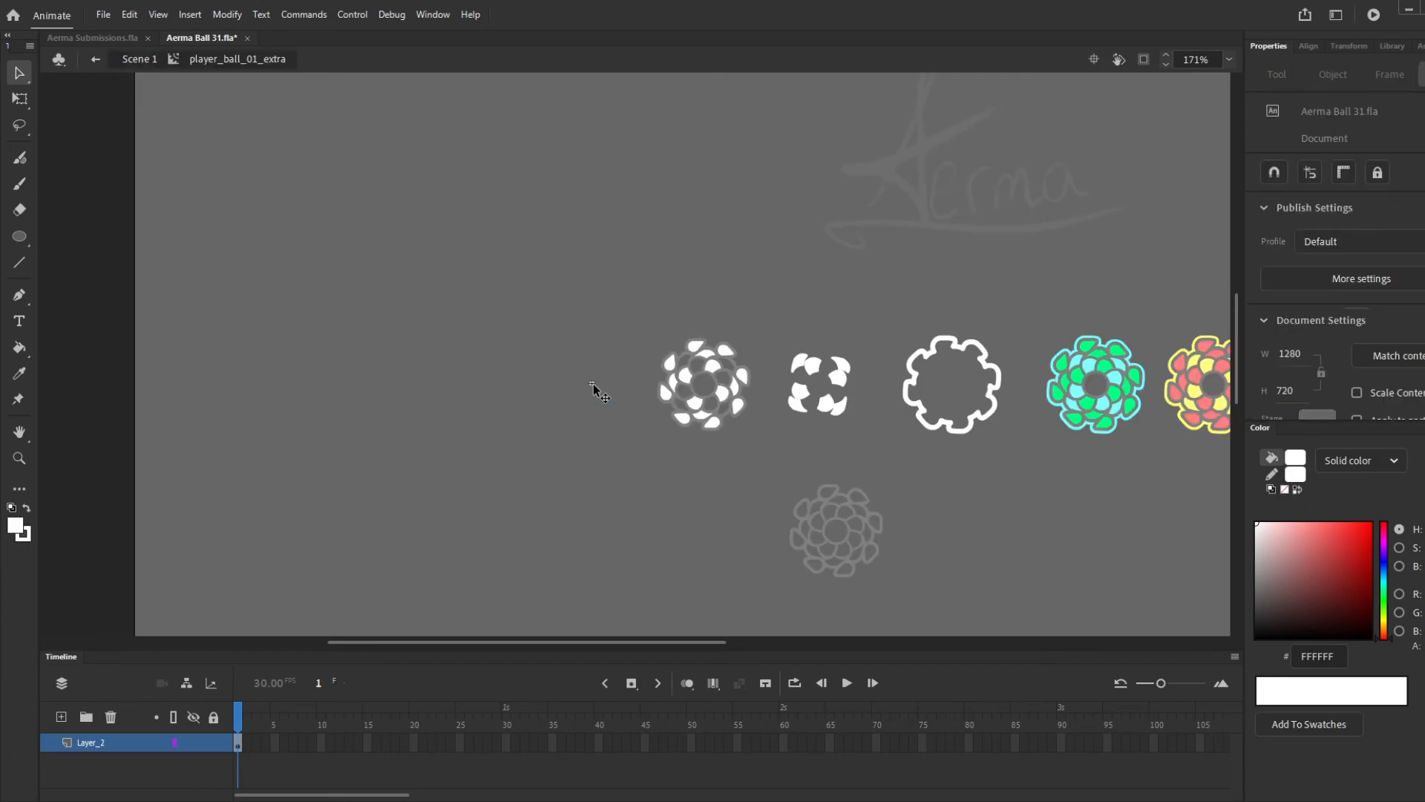
{"action": "left_click", "coordinate": [593, 385]}
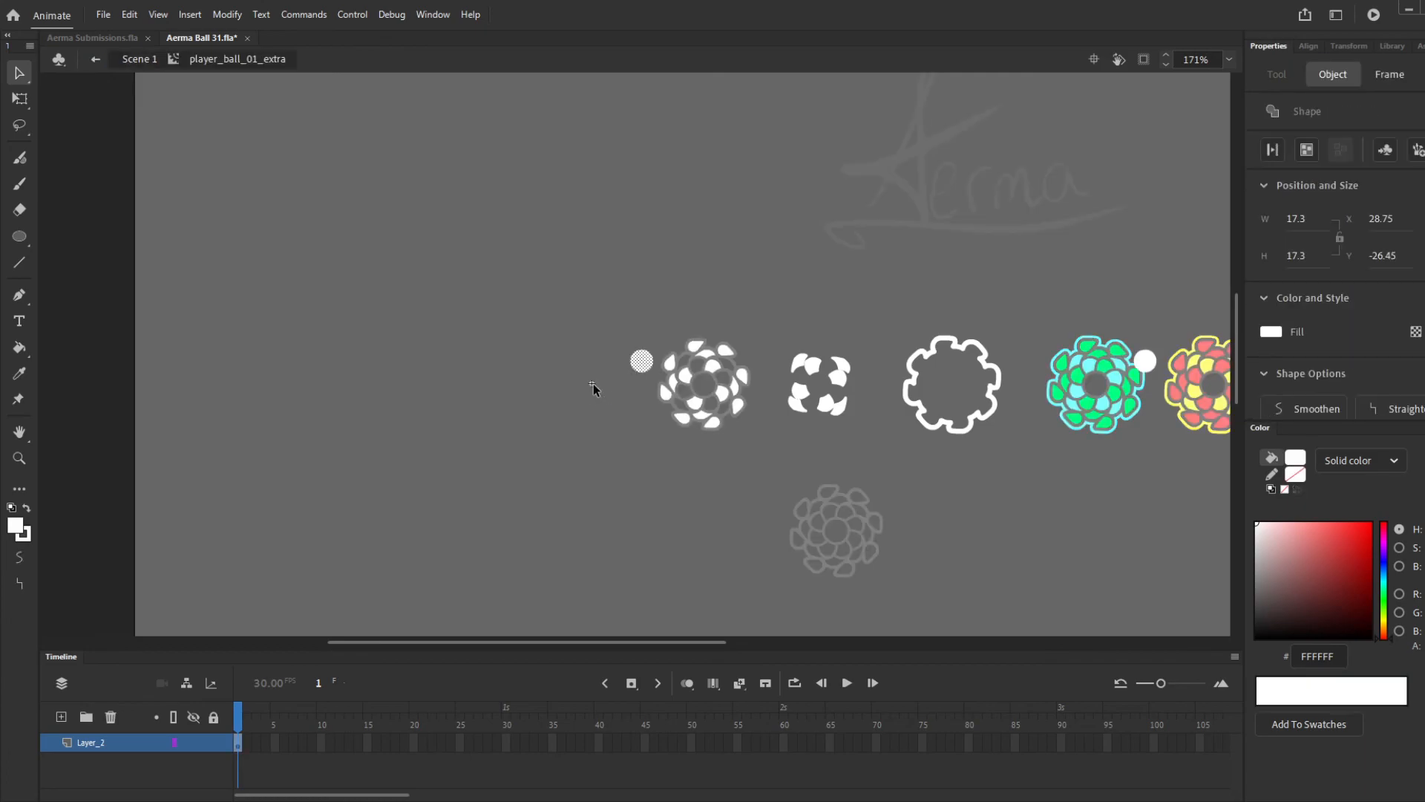
{"action": "double_click", "coordinate": [1004, 518]}
{"action": "scroll", "coordinate": [1188, 447], "scroll_direction": "up", "scroll_amount": 3}
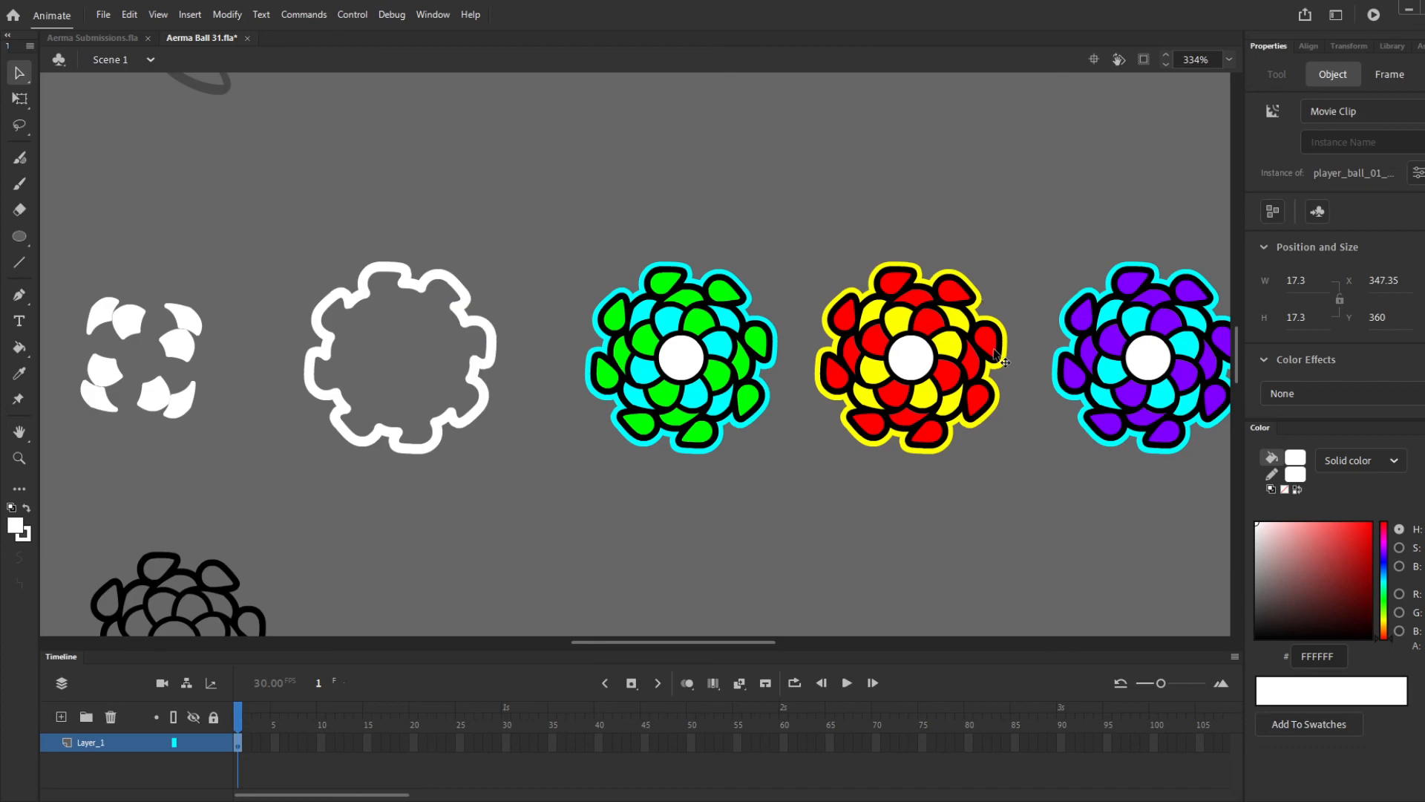
{"action": "scroll", "coordinate": [786, 453], "scroll_direction": "down", "scroll_amount": 2}
{"action": "scroll", "coordinate": [440, 374], "scroll_direction": "up", "scroll_amount": 2}
Delete the white circle from player_ball_01_extra and go back to Scene 1
{"action": "double_click", "coordinate": [496, 391]}
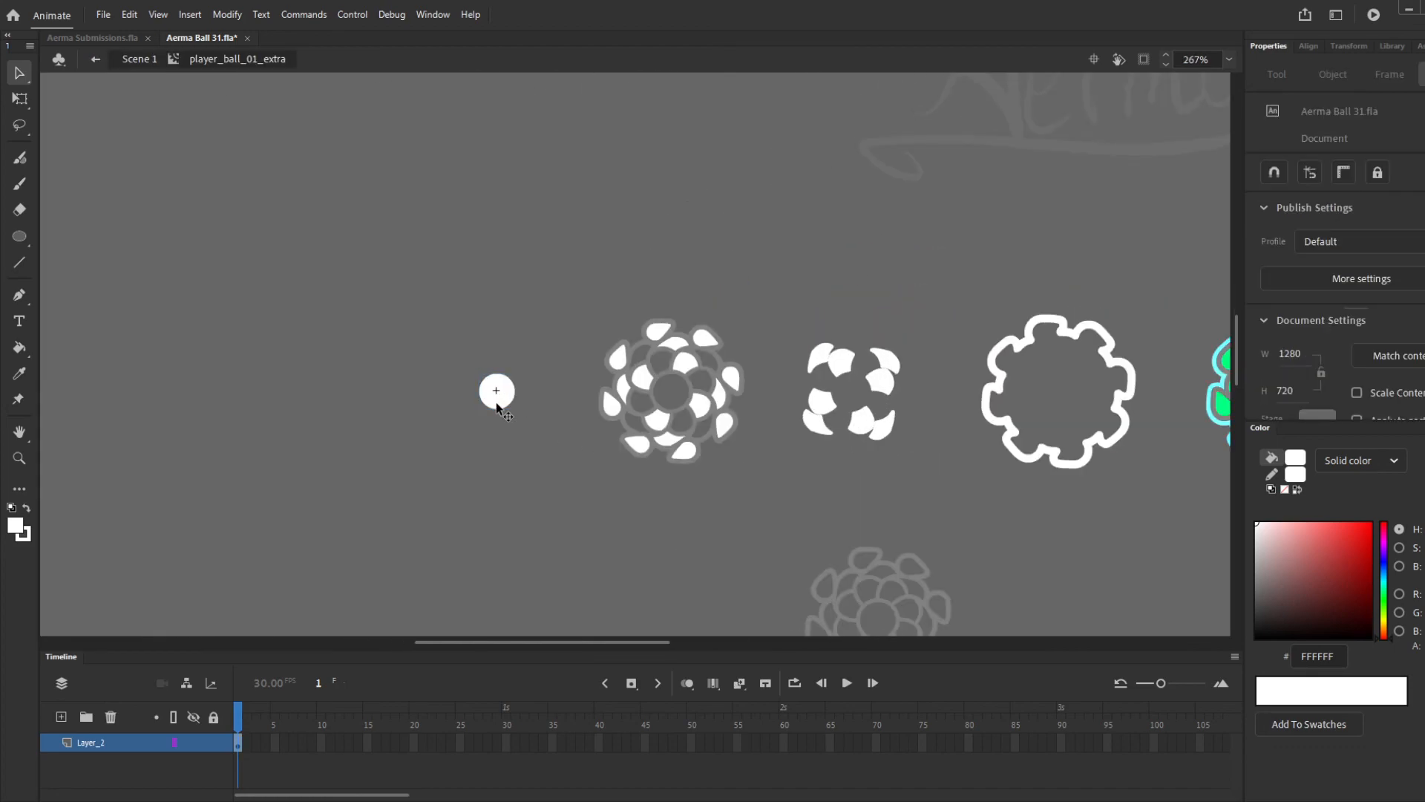
{"action": "left_click", "coordinate": [496, 391]}
{"action": "double_click", "coordinate": [1086, 570]}
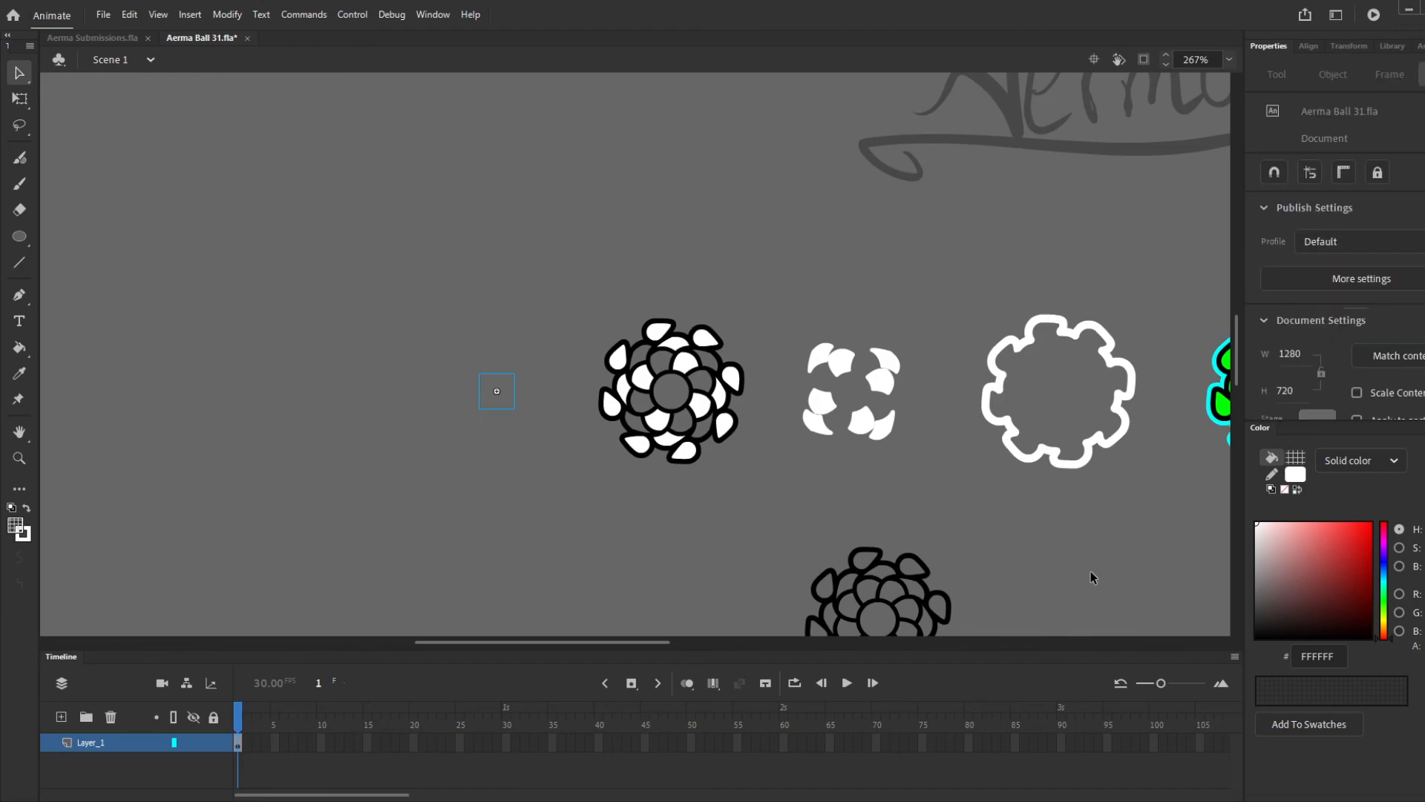
In player_ball_01, add a black Ink Bottle stroke to the inner edge of the central circle, then return to Scene 1
{"action": "double_click", "coordinate": [679, 410]}
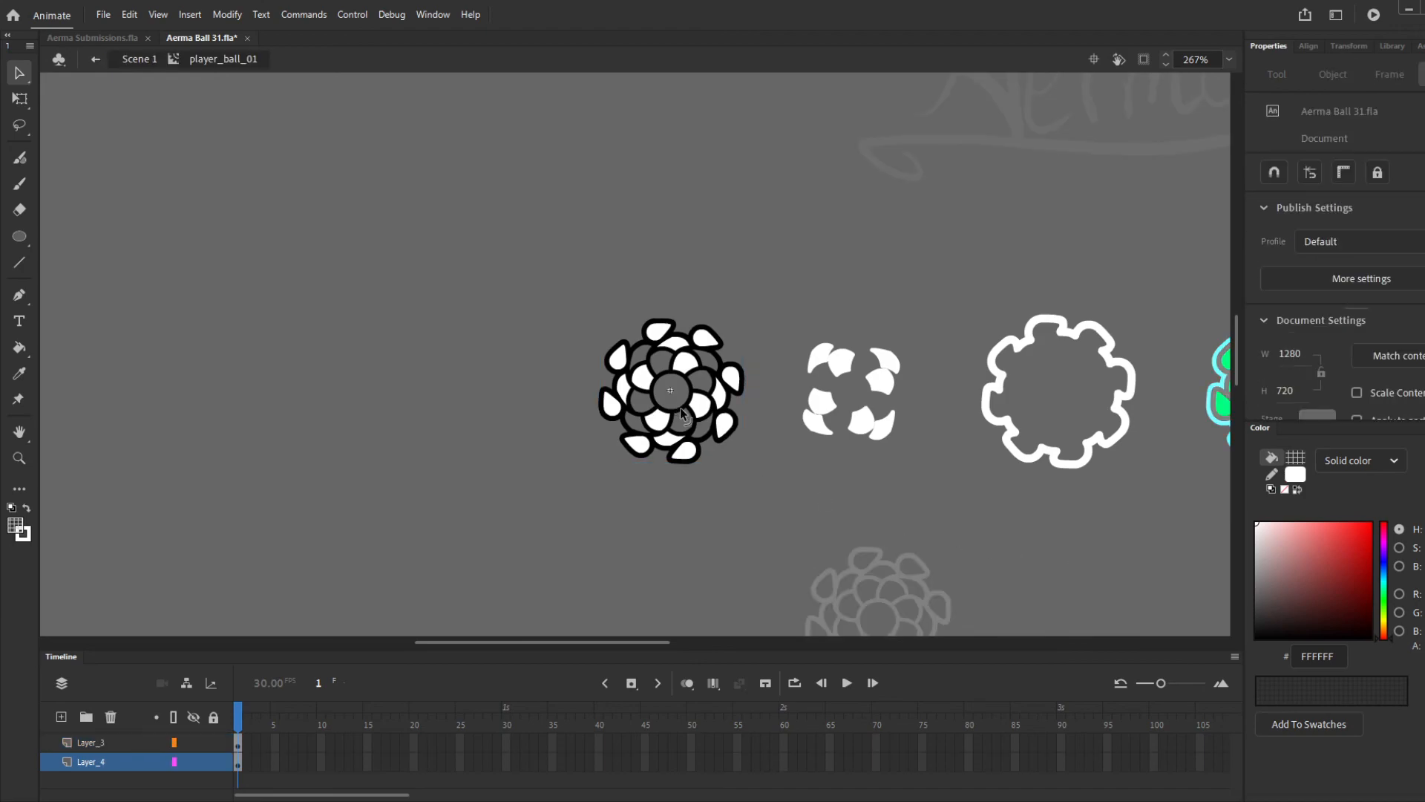
{"action": "scroll", "coordinate": [681, 412], "scroll_direction": "up", "scroll_amount": 5}
{"action": "key", "text": "s"}
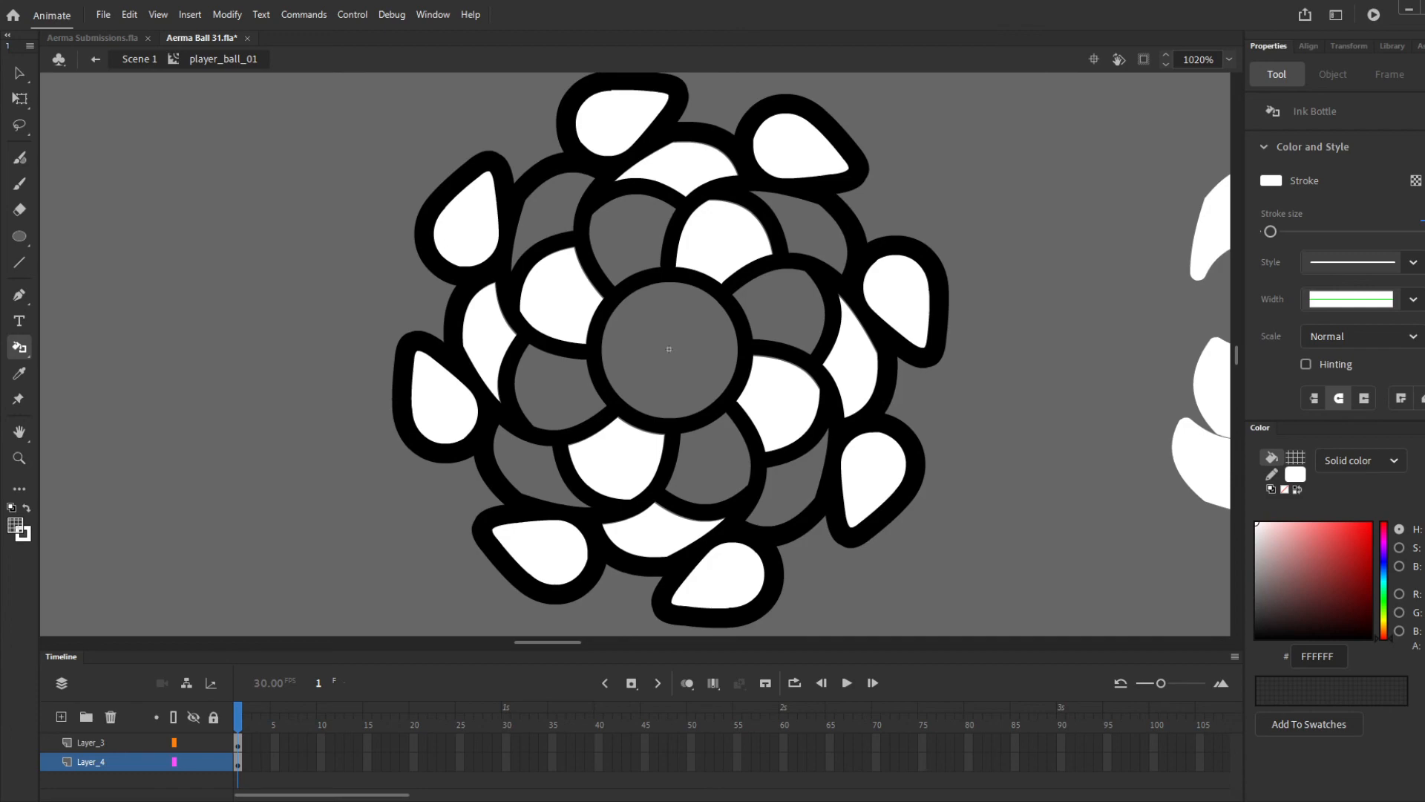
{"action": "left_click", "coordinate": [1278, 184]}
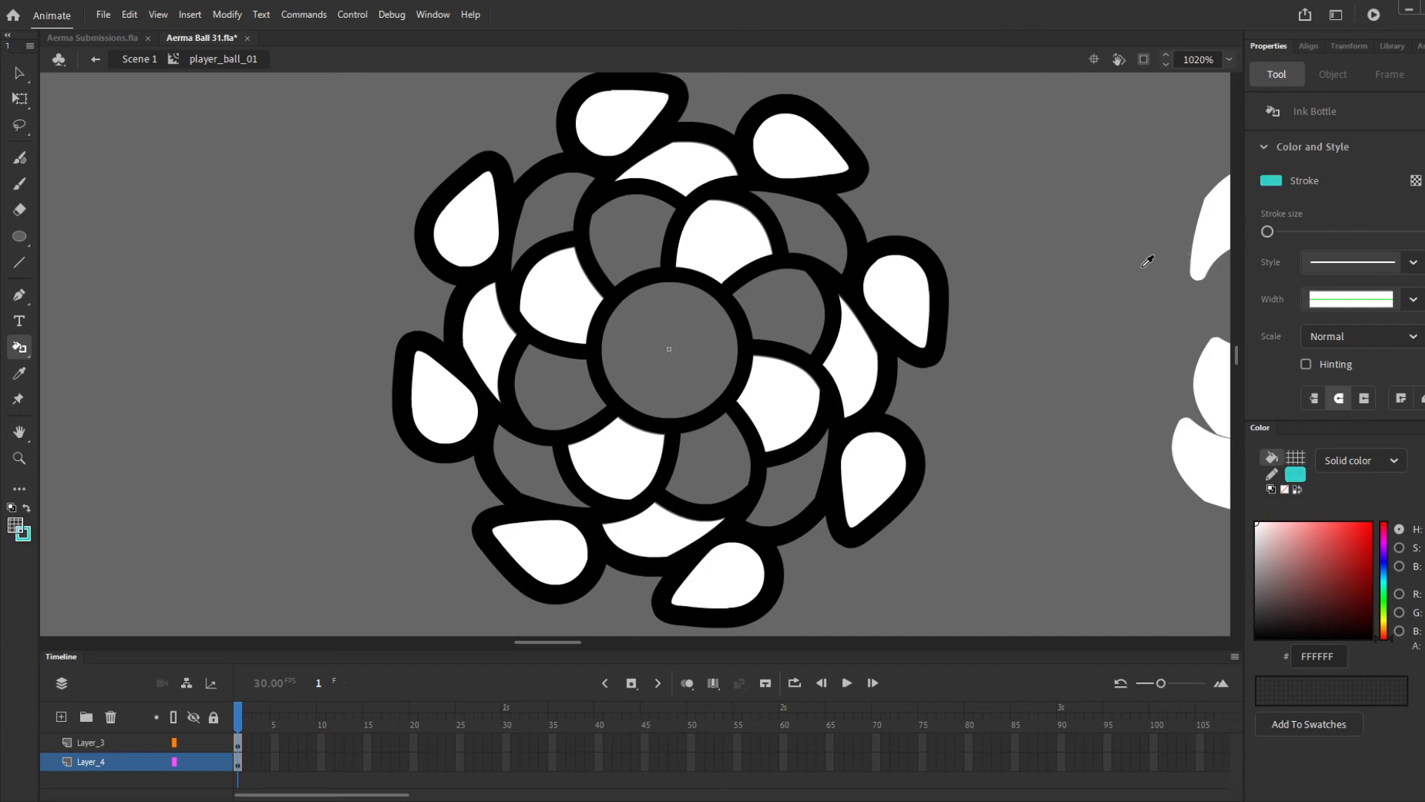
{"action": "left_click", "coordinate": [1038, 228]}
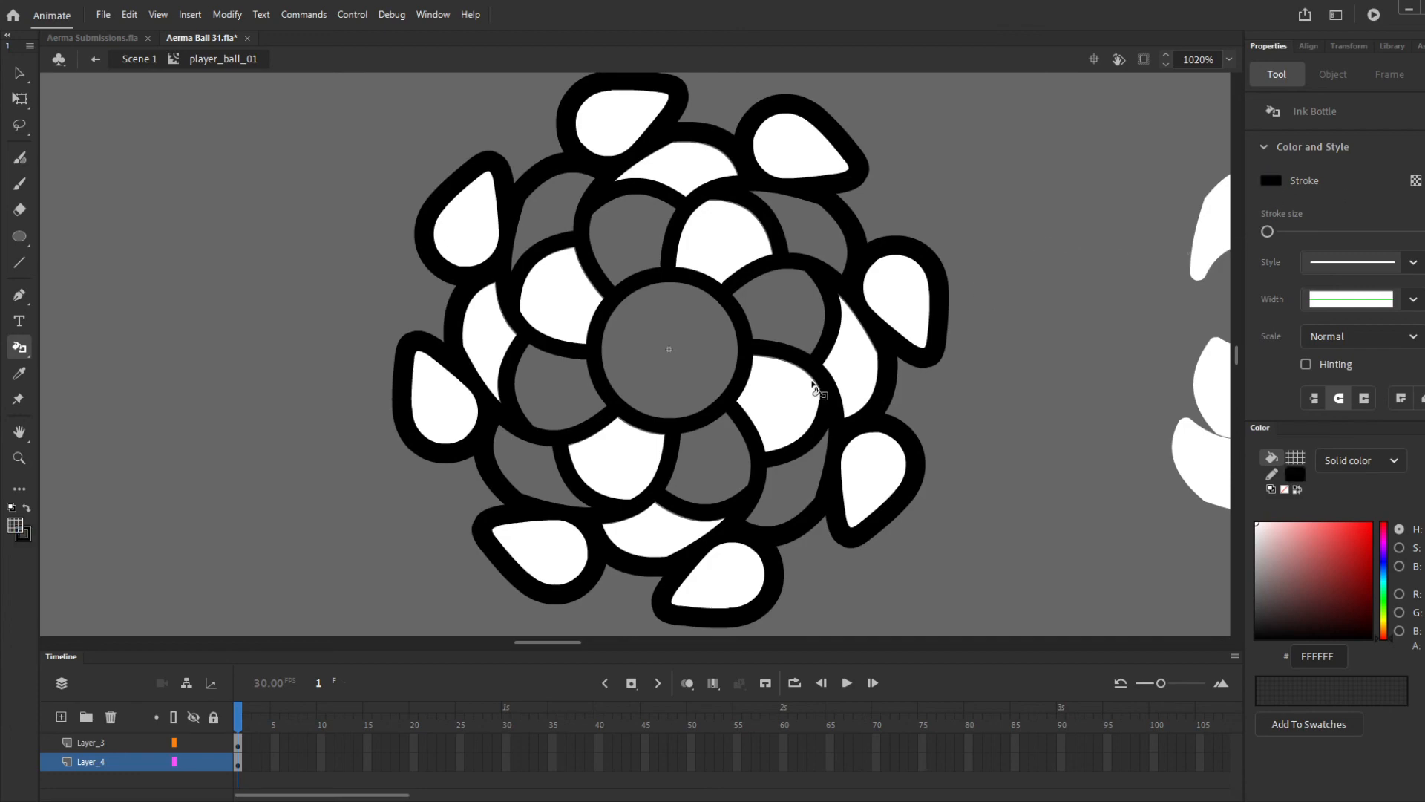
{"action": "left_click", "coordinate": [697, 416]}
{"action": "key", "text": "v"}
{"action": "scroll", "coordinate": [613, 410], "scroll_direction": "down", "scroll_amount": 5}
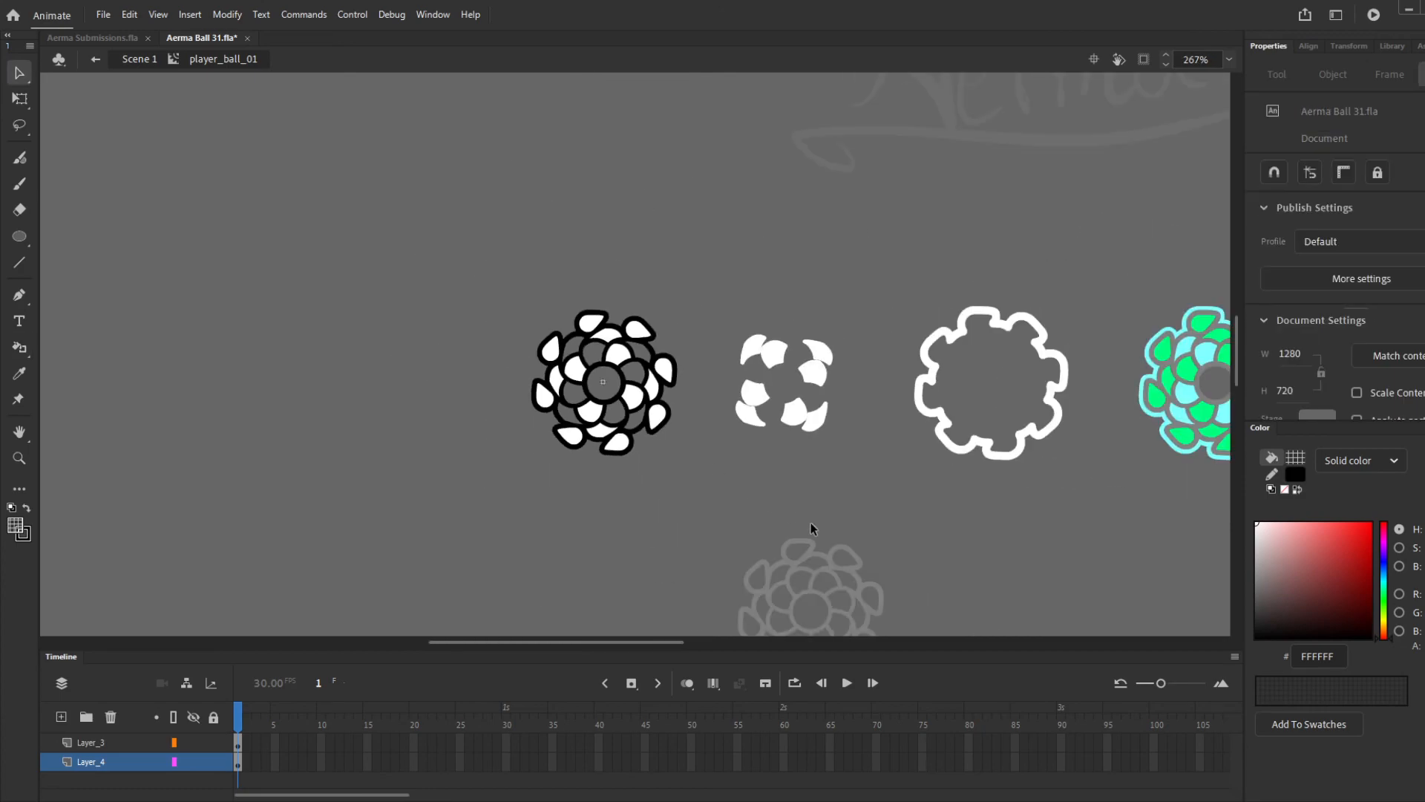
{"action": "double_click", "coordinate": [917, 548]}
Add a black Ink Bottle stroke to the inner edge of the central circle on the copied ball outline
{"action": "scroll", "coordinate": [796, 512], "scroll_direction": "up", "scroll_amount": 10}
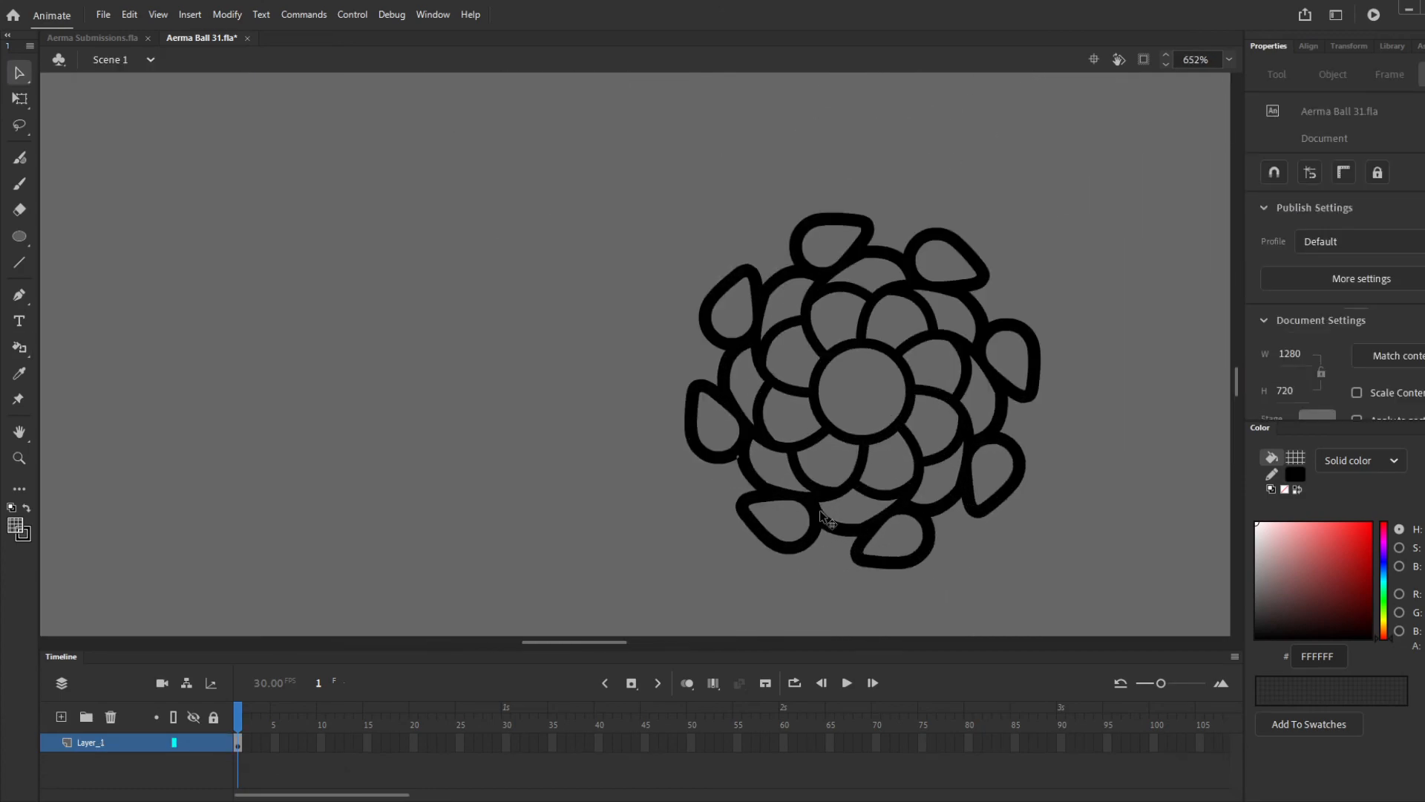
{"action": "key", "text": "s"}
{"action": "left_click", "coordinate": [763, 512]}
{"action": "key", "text": "v"}
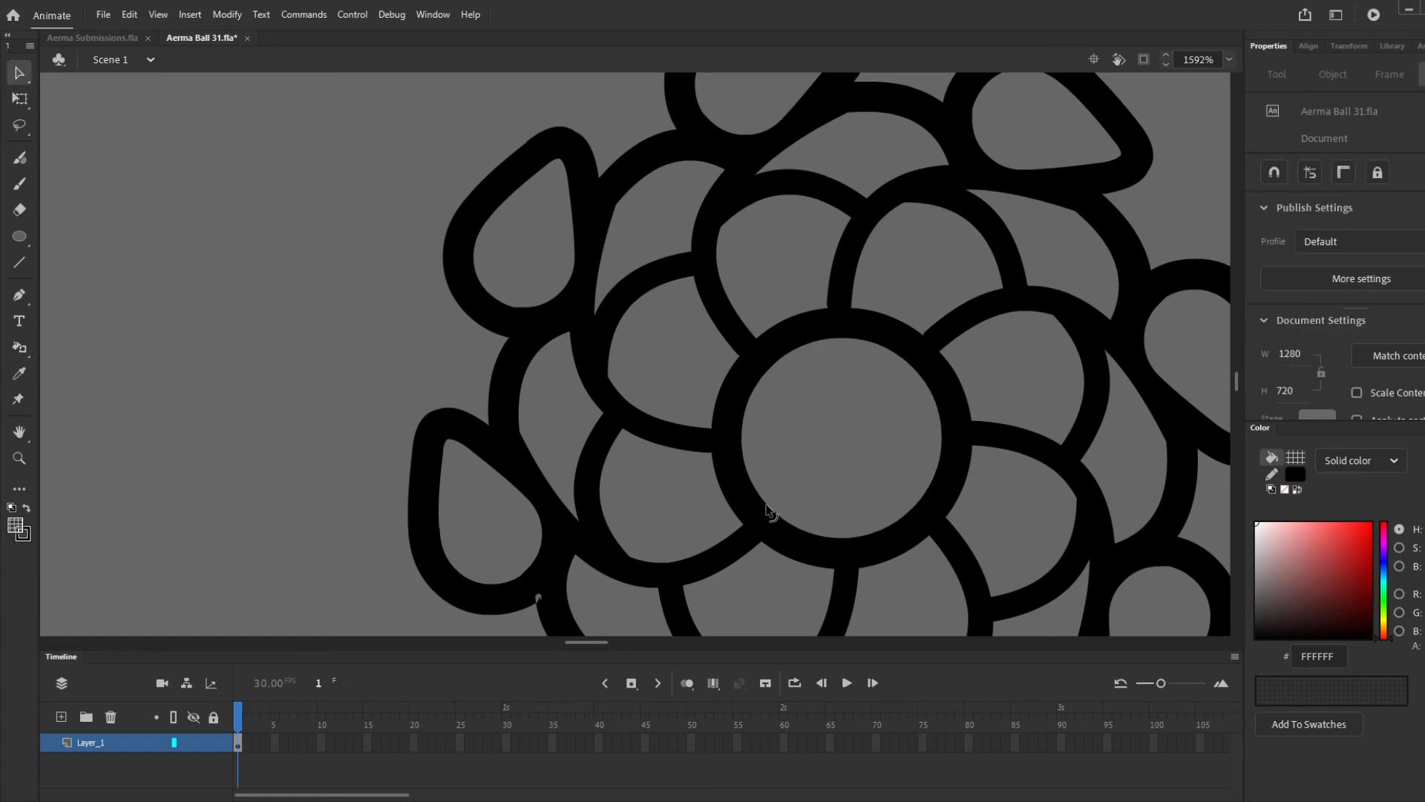
{"action": "left_click", "coordinate": [763, 512]}
{"action": "key", "text": "ctrl+a"}
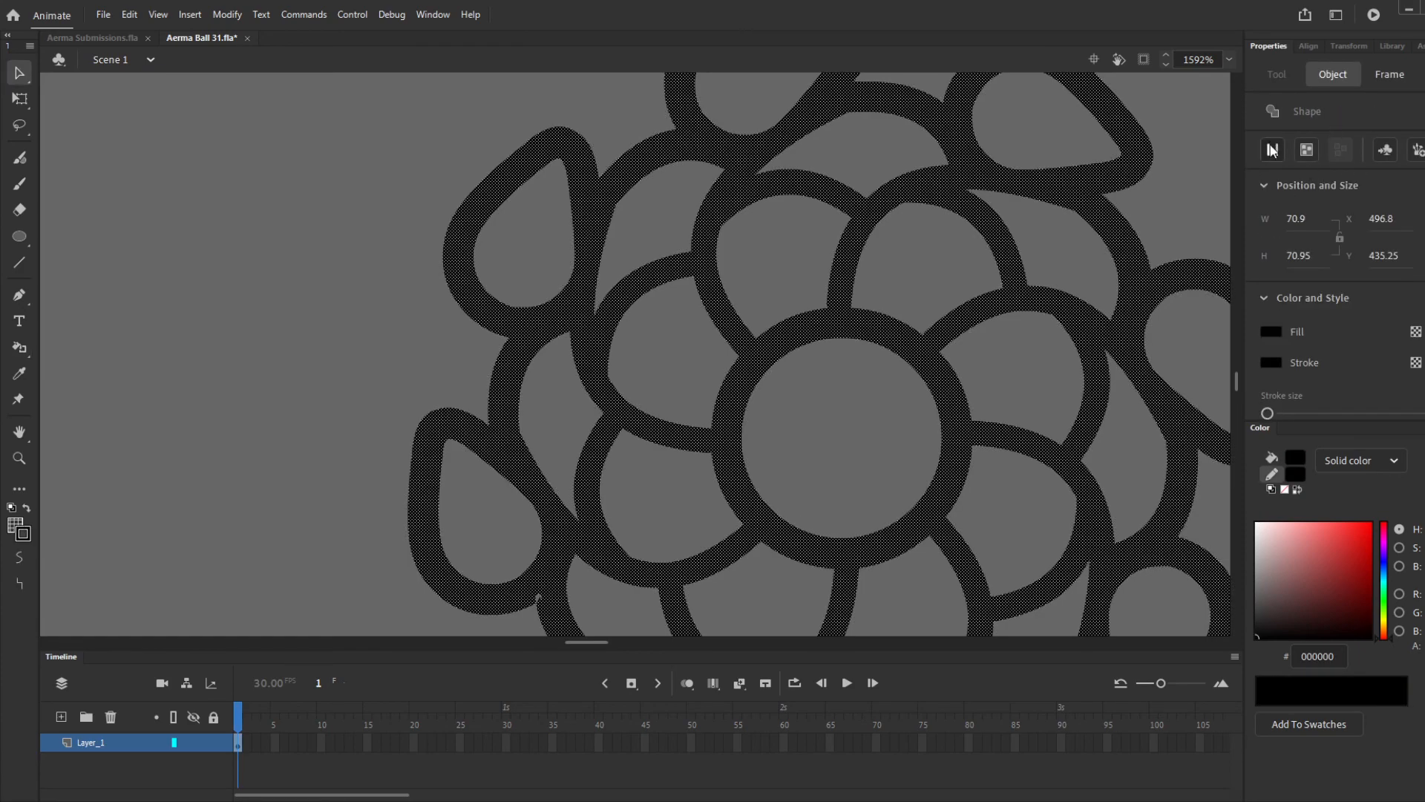
{"action": "left_click", "coordinate": [883, 445]}
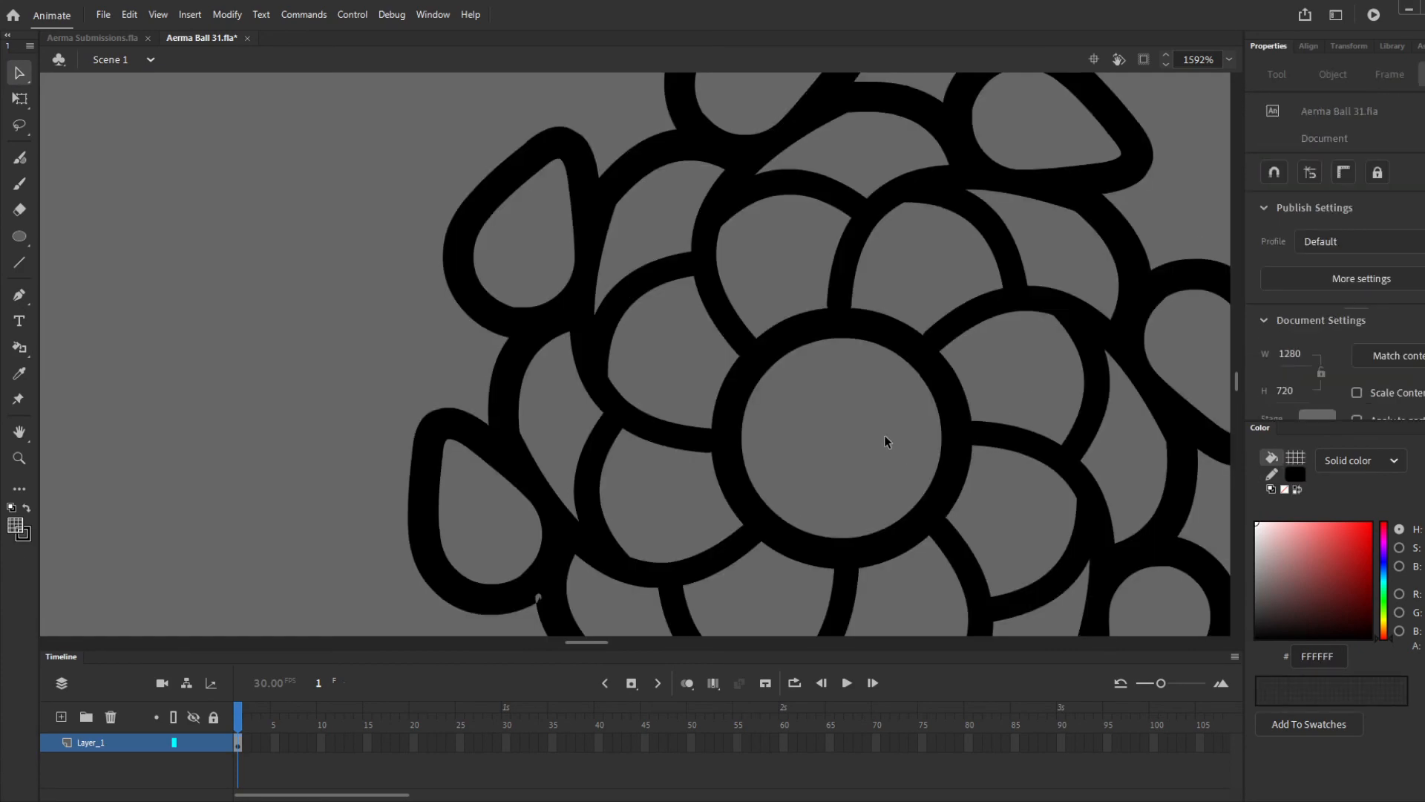
Stroke the inner edge of the copied ball's central circle in thick white with the Ink Bottle tool and cut that ring
{"action": "key", "text": "s"}
{"action": "left_click", "coordinate": [1041, 279]}
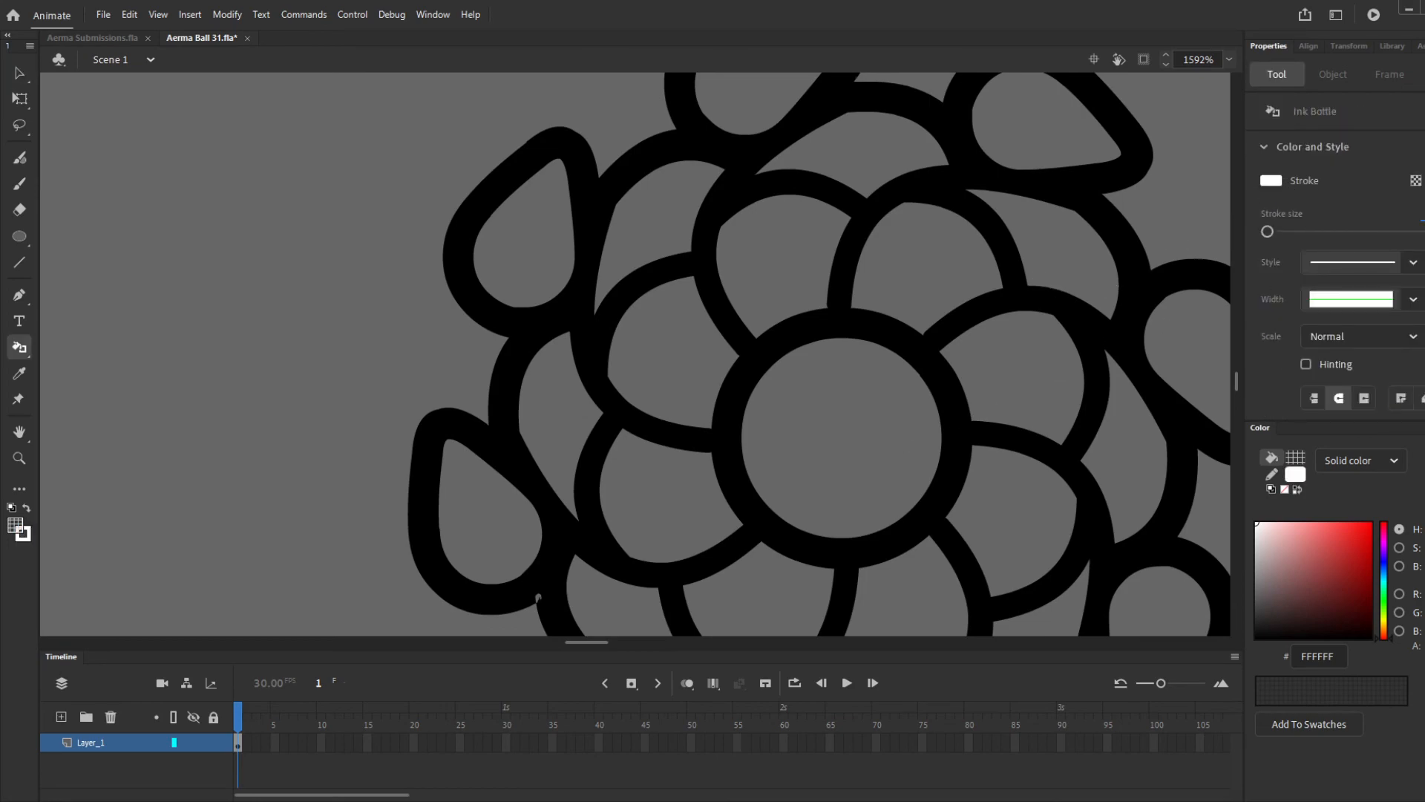
{"action": "scroll", "coordinate": [745, 490], "scroll_direction": "down", "scroll_amount": 4}
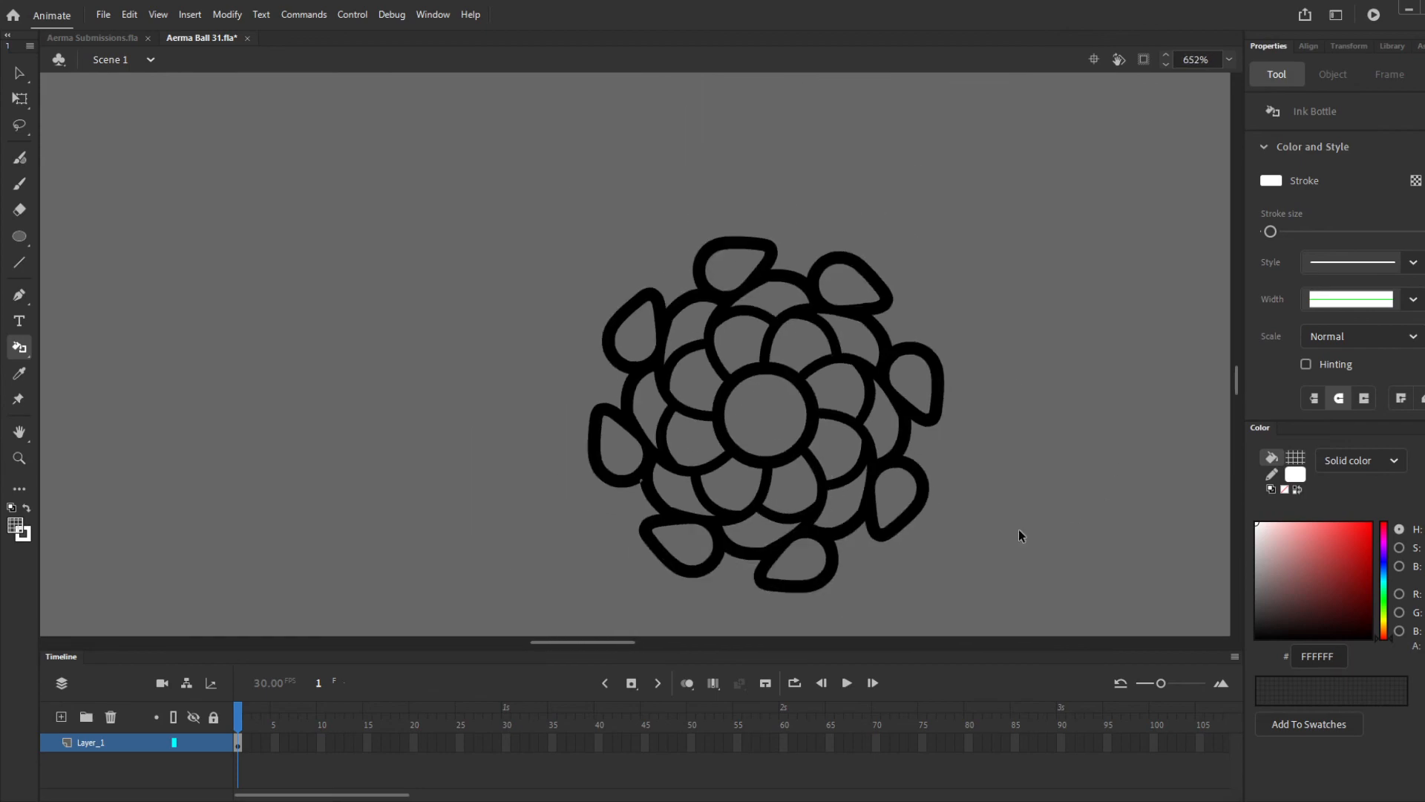
{"action": "scroll", "coordinate": [736, 425], "scroll_direction": "up", "scroll_amount": 5}
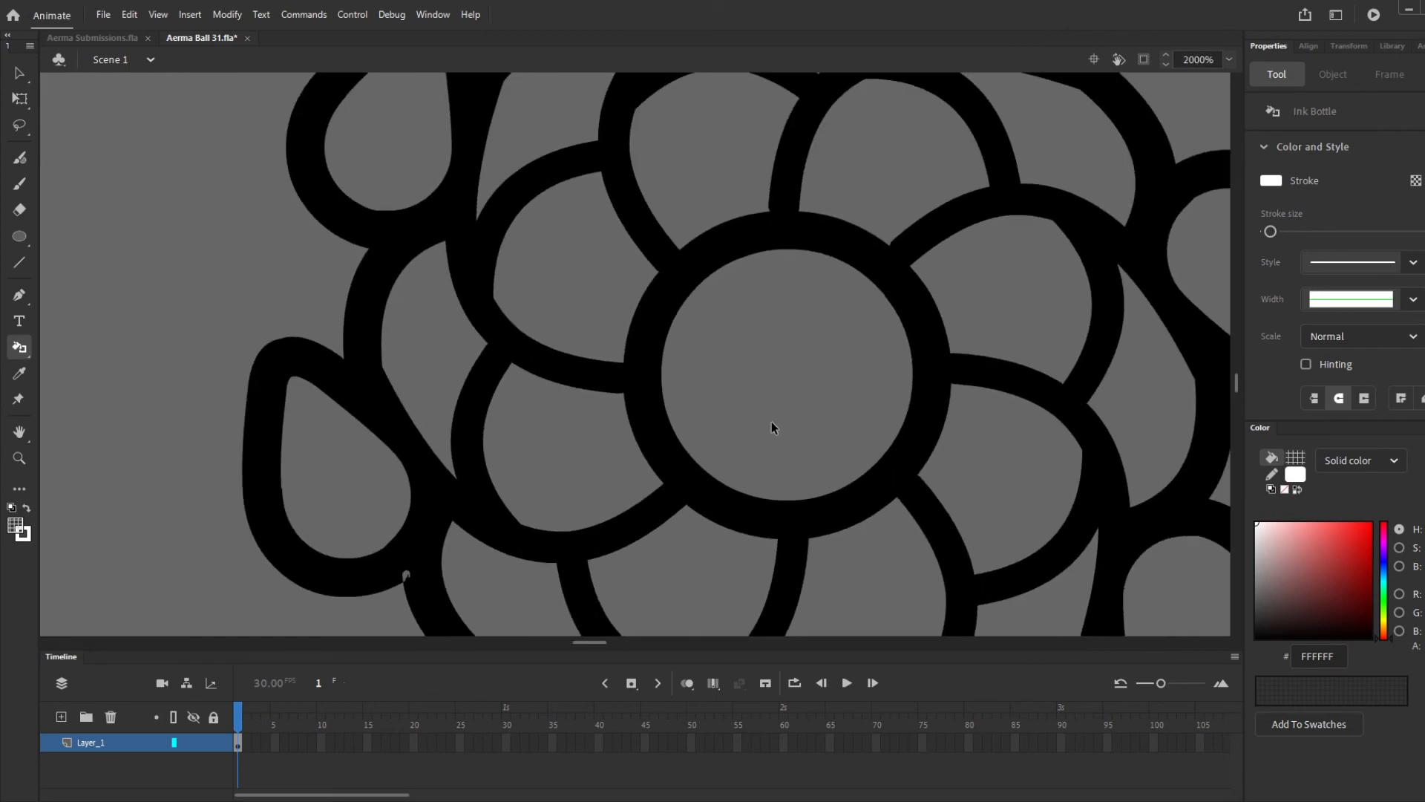
{"action": "left_click", "coordinate": [696, 457]}
{"action": "key", "text": "v"}
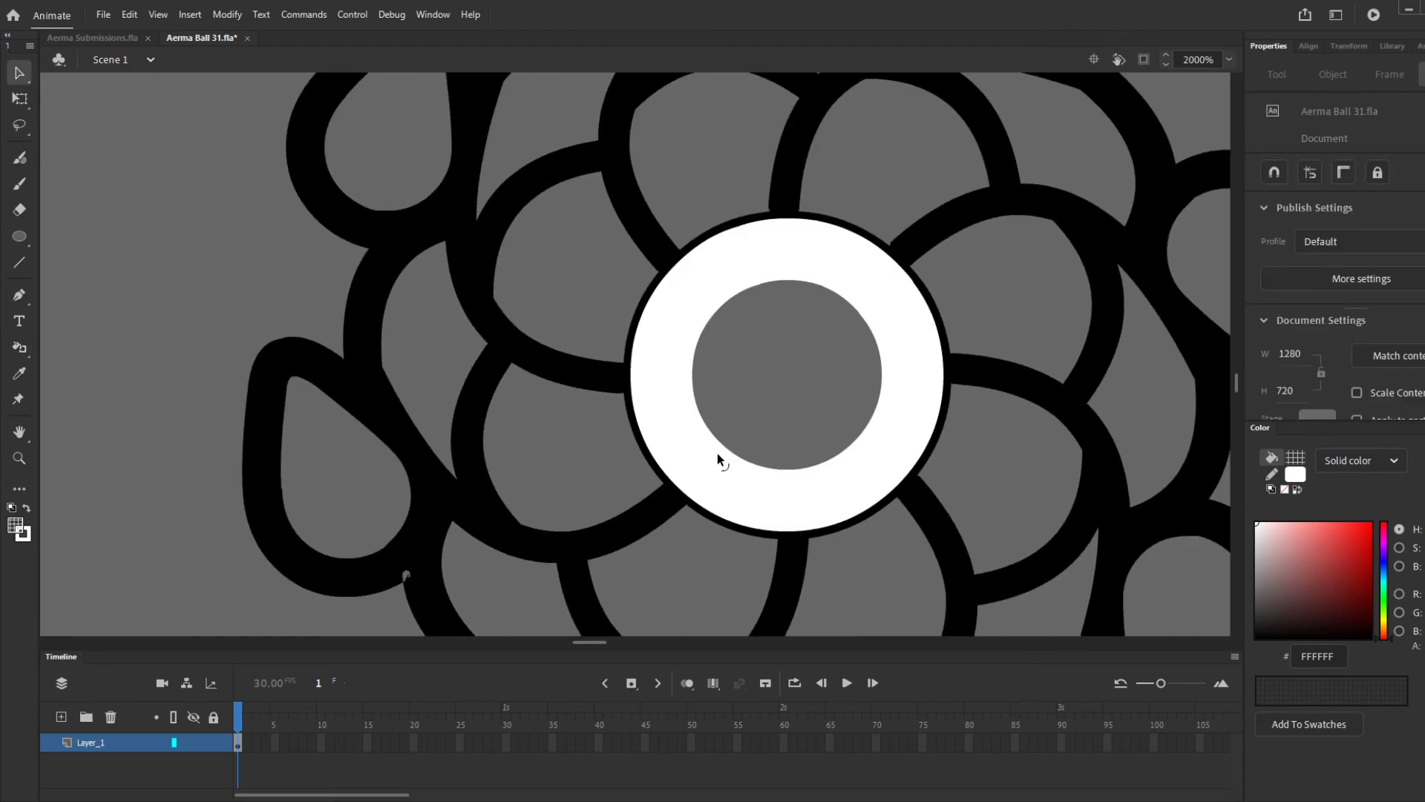
{"action": "left_click", "coordinate": [719, 454]}
{"action": "key", "text": "Delete"}
Paste the white ring into the centre of player_ball_01_glow and return to Scene 1
{"action": "scroll", "coordinate": [724, 479], "scroll_direction": "down", "scroll_amount": 10}
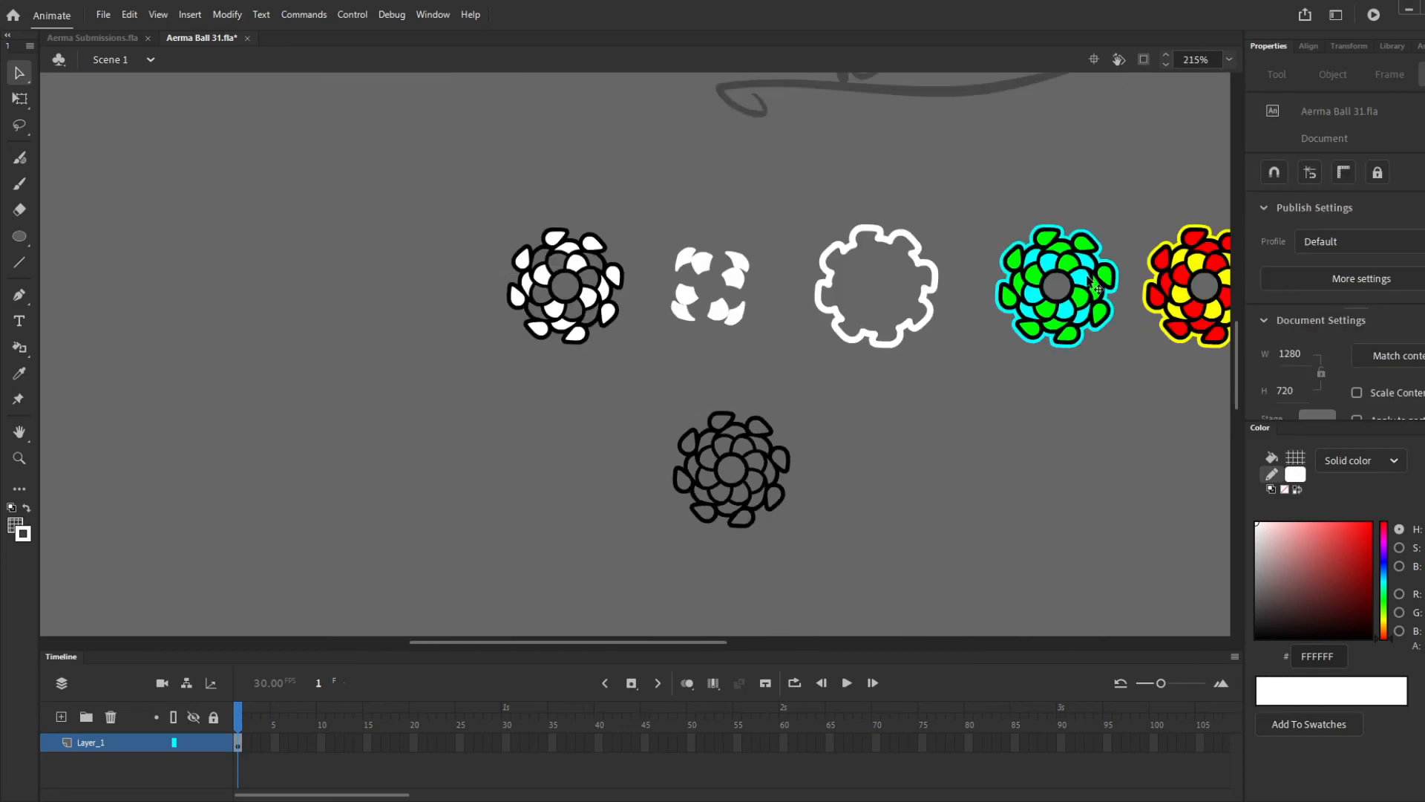
{"action": "double_click", "coordinate": [920, 313]}
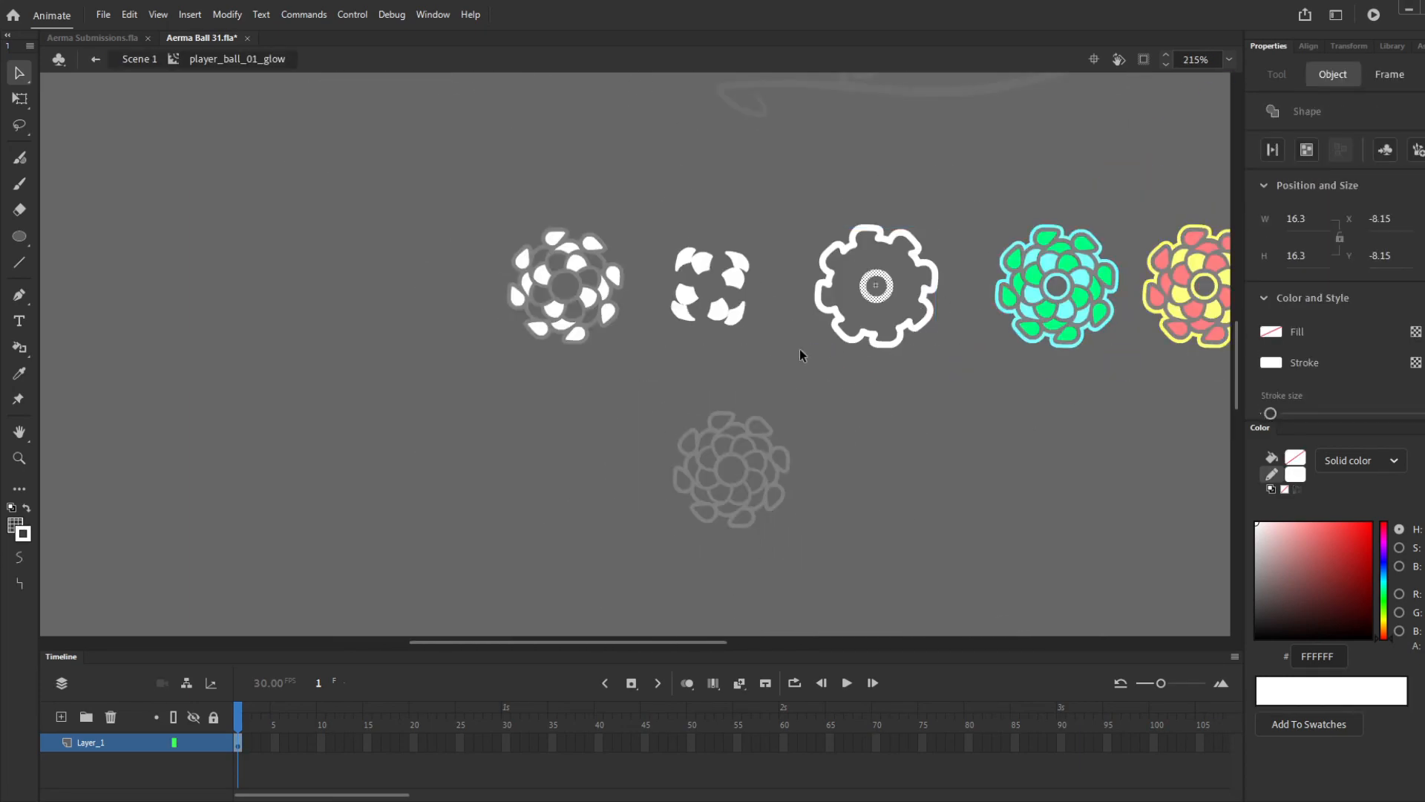
{"action": "double_click", "coordinate": [1042, 483]}
{"action": "scroll", "coordinate": [1011, 364], "scroll_direction": "up", "scroll_amount": 5}
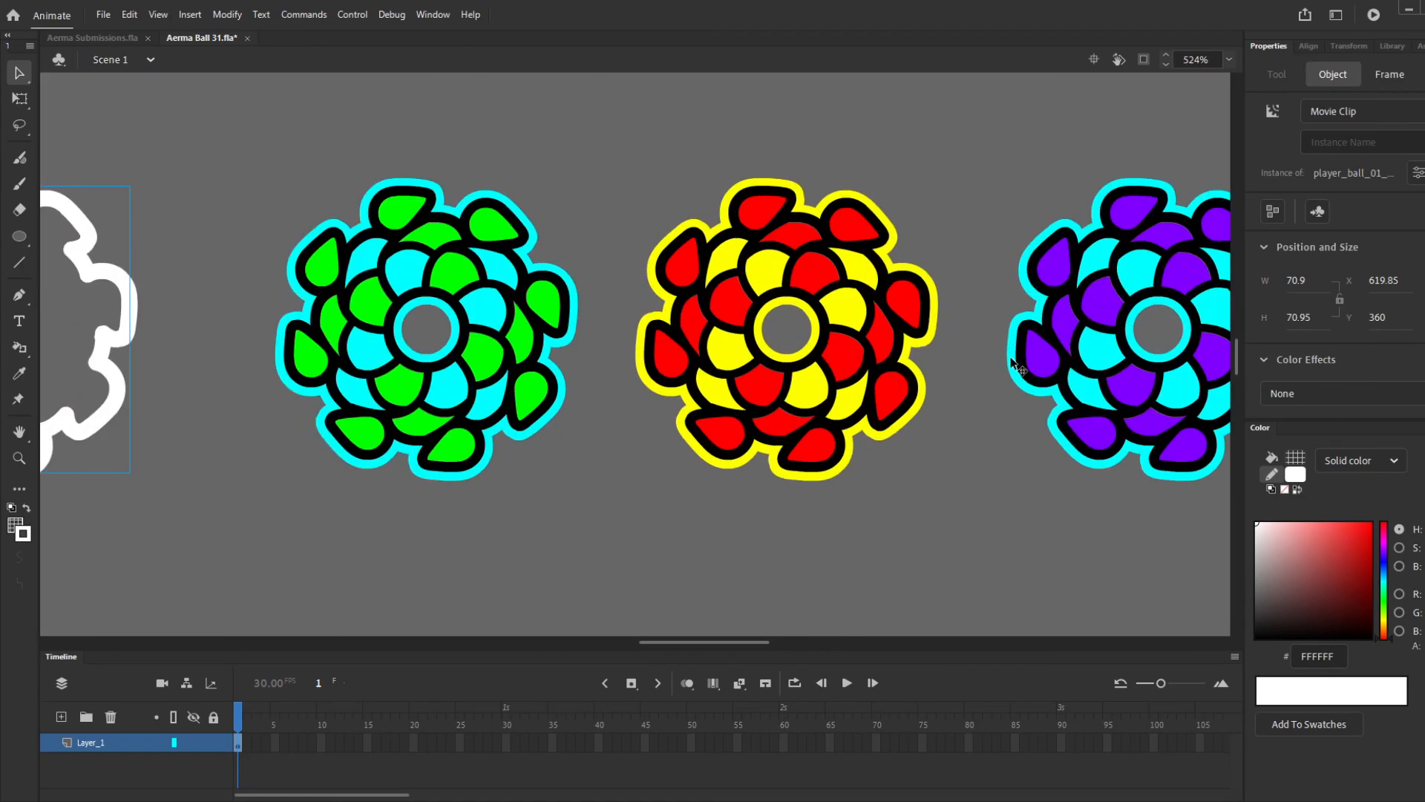
{"action": "left_click", "coordinate": [799, 590]}
In player_ball_01, expand the grouped white inner petal fills outward to 54.85 × 54.95, and return to Scene 1
{"action": "scroll", "coordinate": [800, 290], "scroll_direction": "up", "scroll_amount": 6}
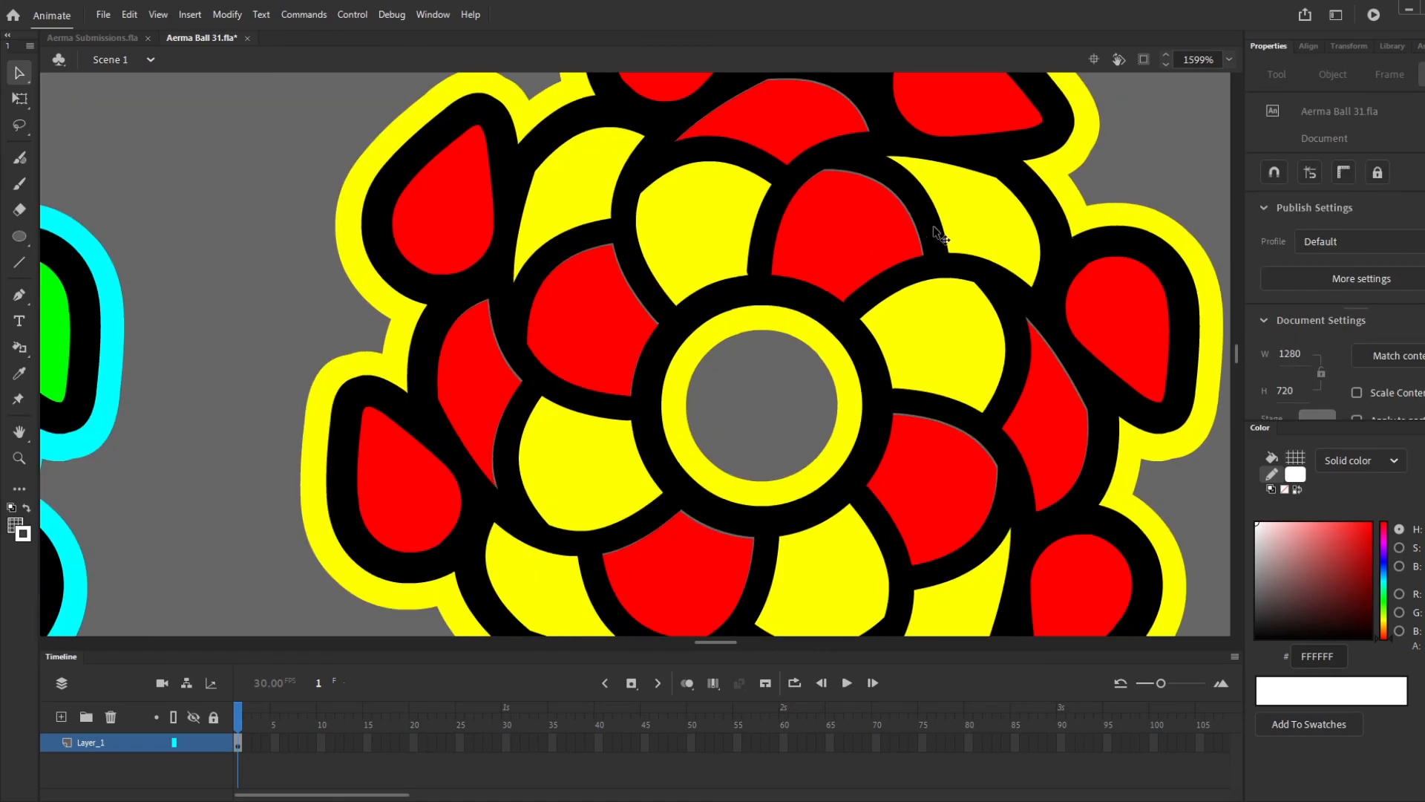
{"action": "scroll", "coordinate": [1068, 379], "scroll_direction": "down", "scroll_amount": 8}
{"action": "scroll", "coordinate": [1068, 381], "scroll_direction": "down", "scroll_amount": 2}
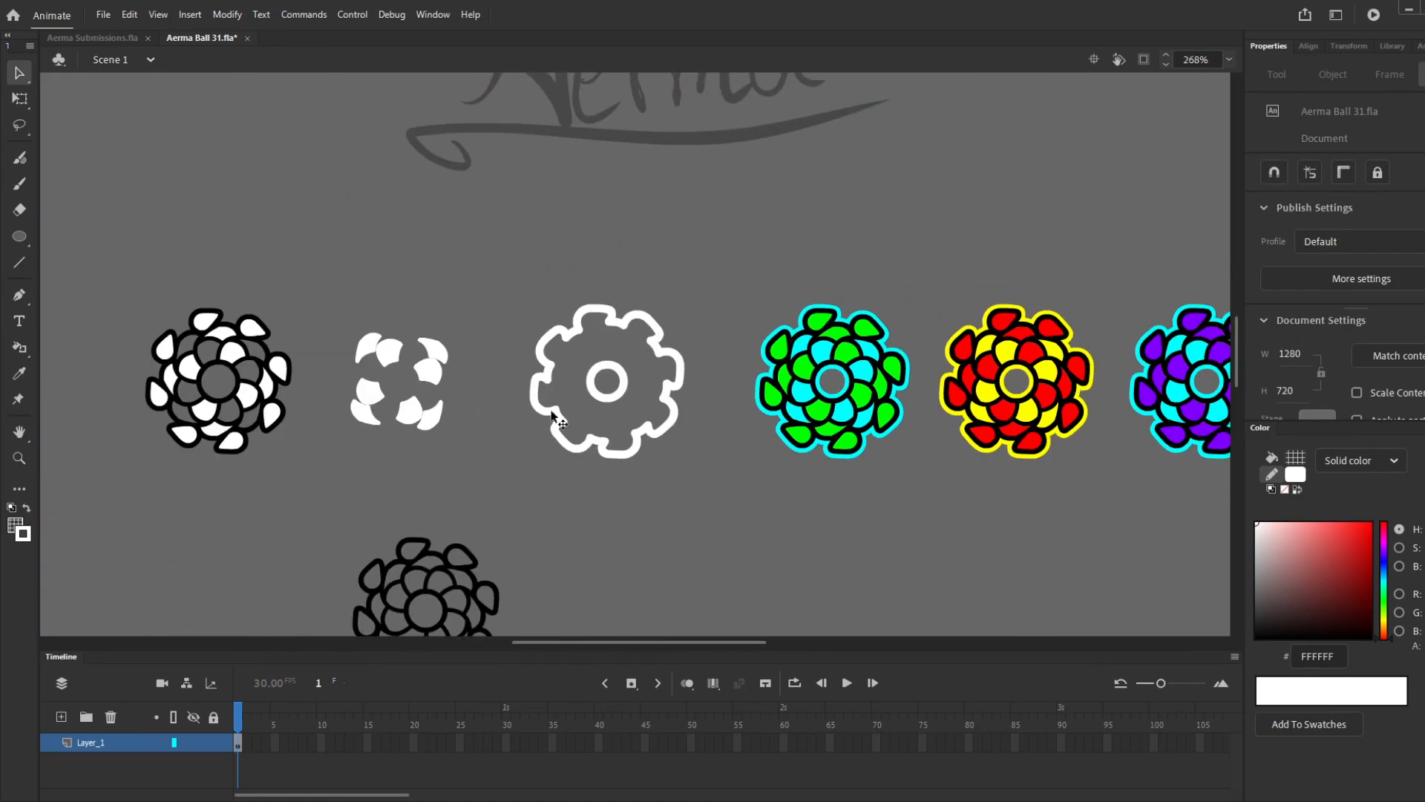
{"action": "scroll", "coordinate": [512, 409], "scroll_direction": "down", "scroll_amount": 1}
{"action": "scroll", "coordinate": [297, 415], "scroll_direction": "up", "scroll_amount": 7}
{"action": "scroll", "coordinate": [302, 327], "scroll_direction": "up", "scroll_amount": 5}
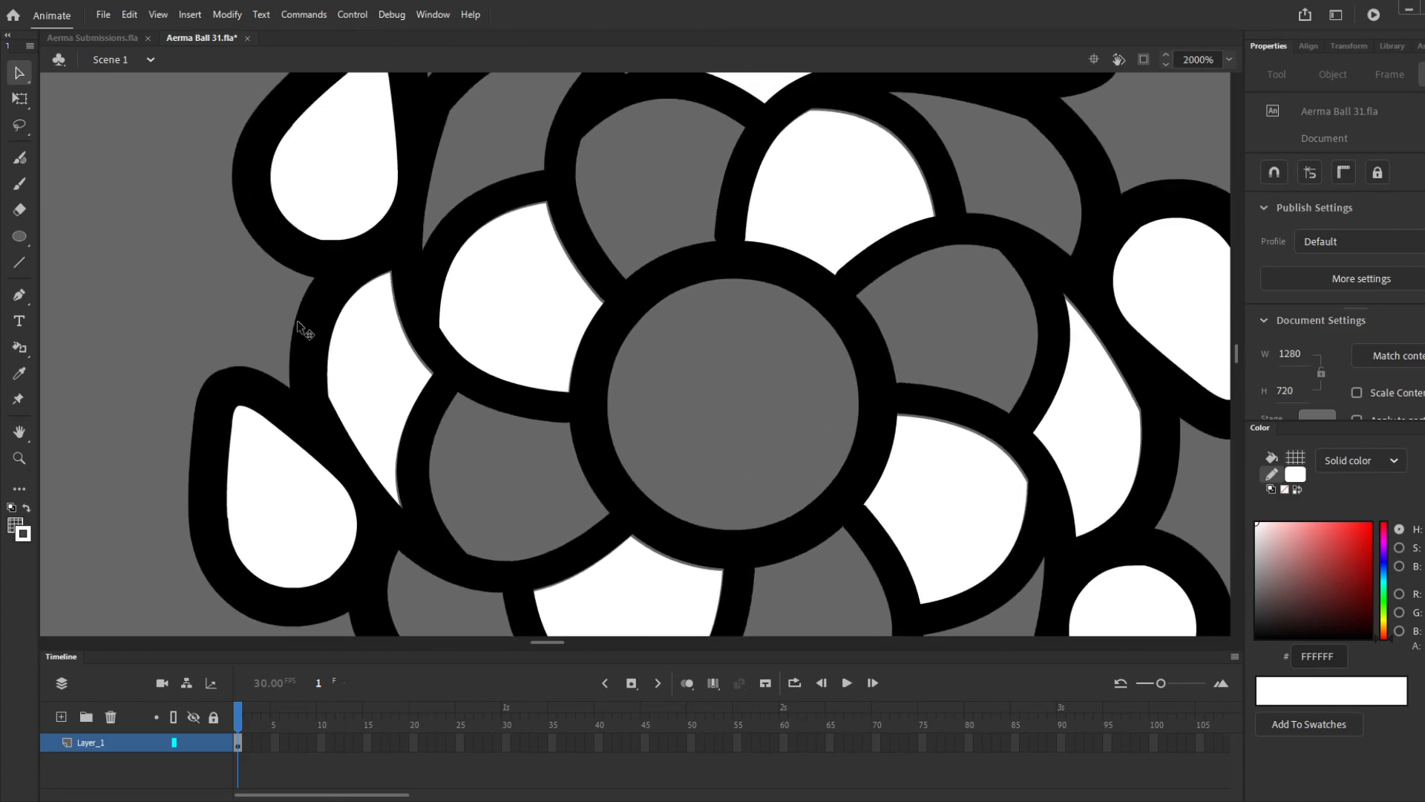
{"action": "double_click", "coordinate": [527, 318]}
{"action": "double_click", "coordinate": [533, 321]}
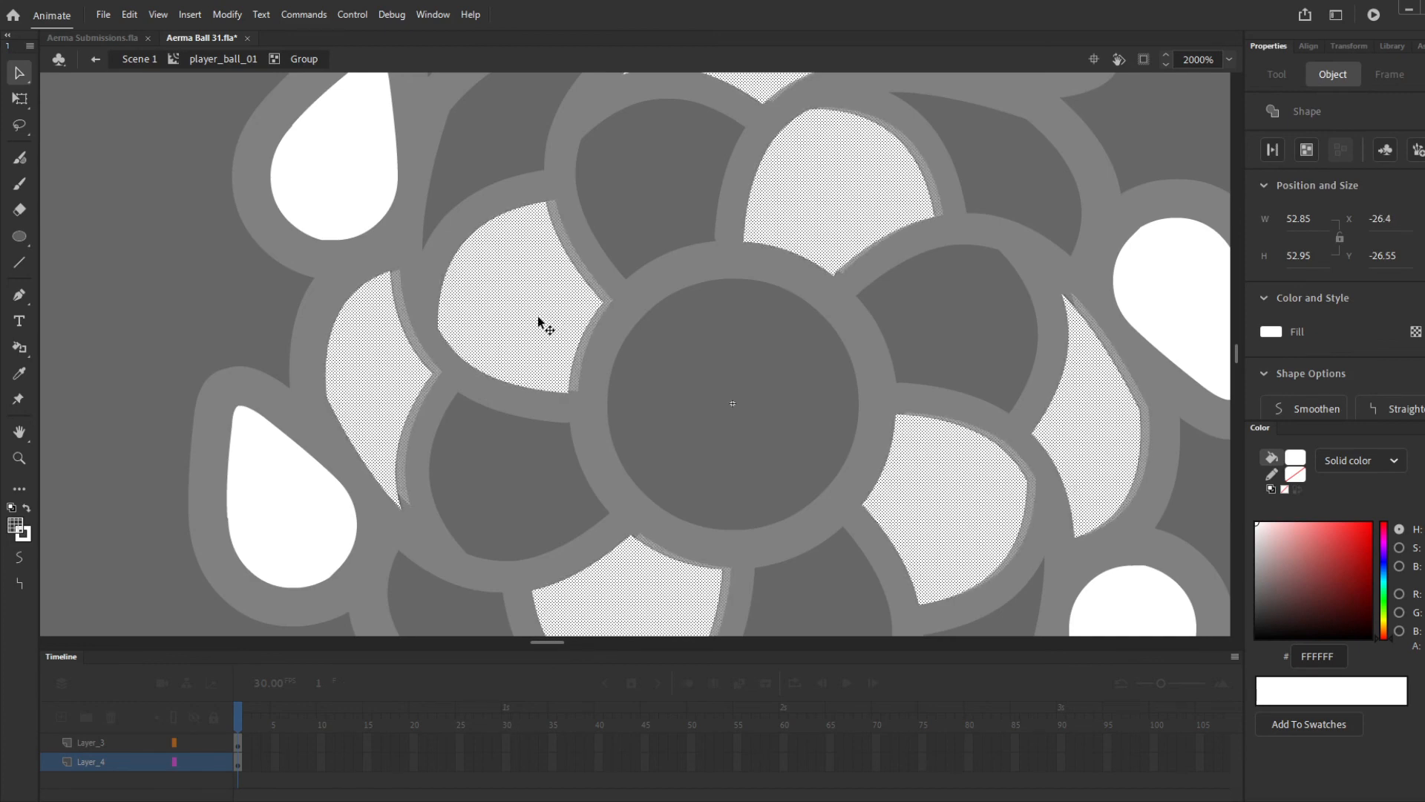
{"action": "scroll", "coordinate": [549, 325], "scroll_direction": "down", "scroll_amount": 6}
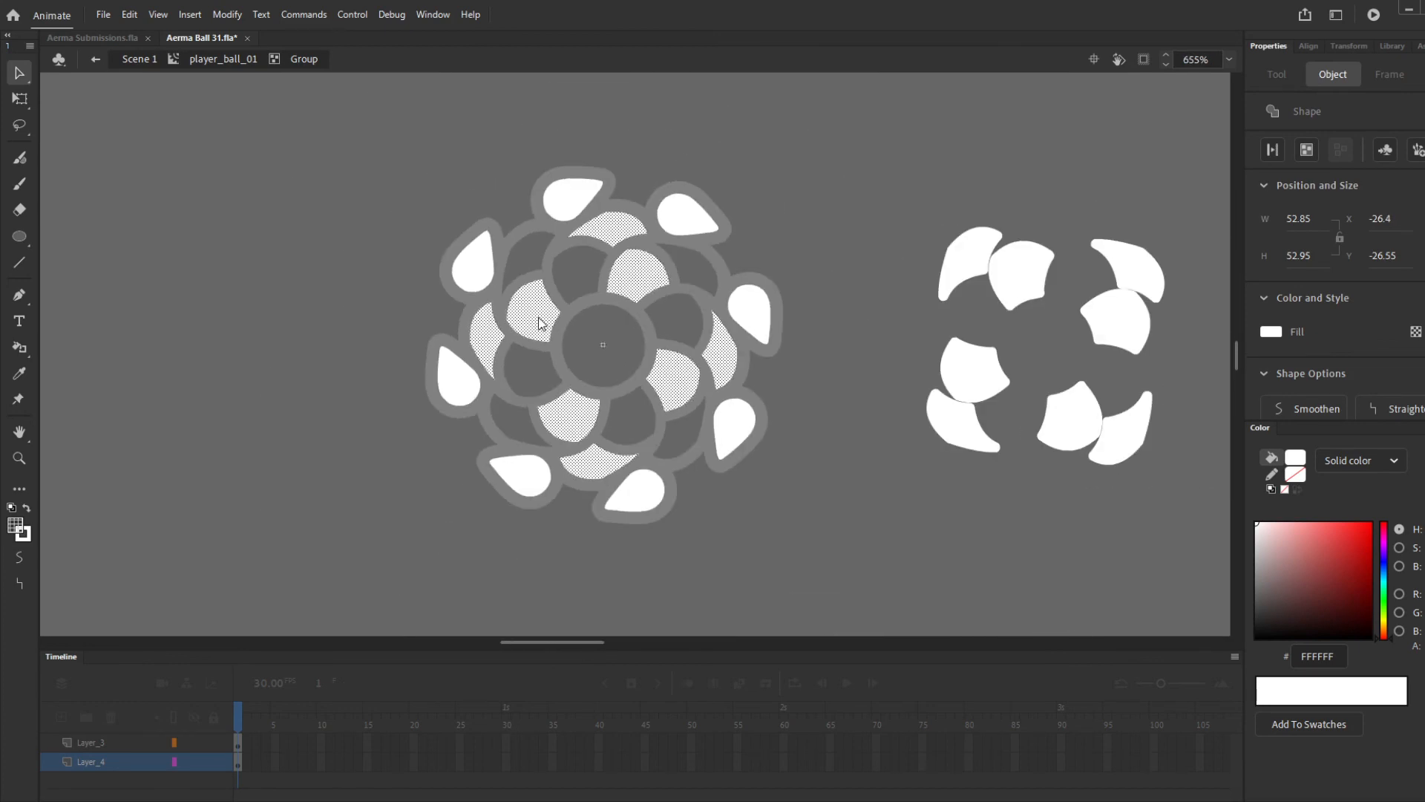
{"action": "key", "text": "Return"}
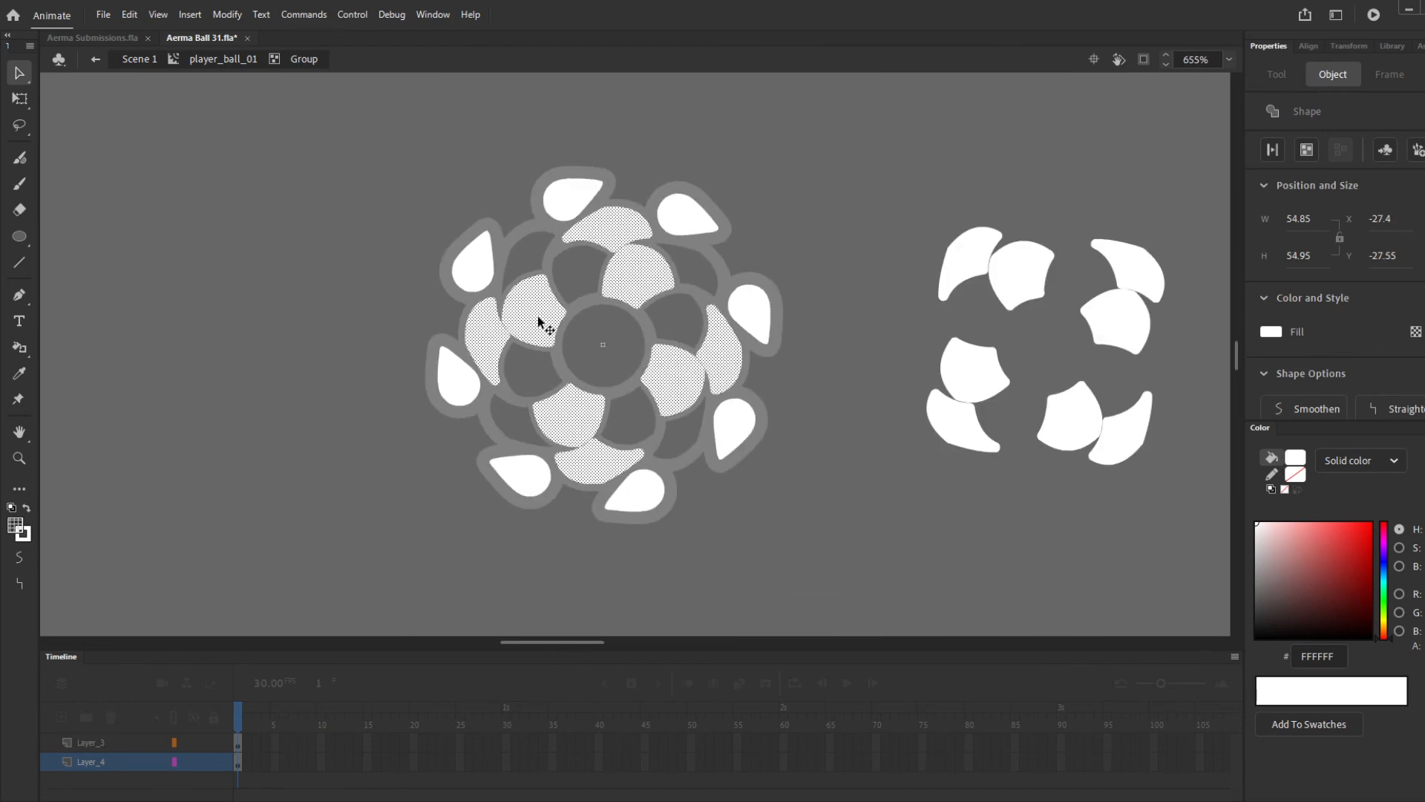
{"action": "double_click", "coordinate": [853, 524]}
{"action": "scroll", "coordinate": [397, 391], "scroll_direction": "down", "scroll_amount": 7}
{"action": "left_click", "coordinate": [884, 464]}
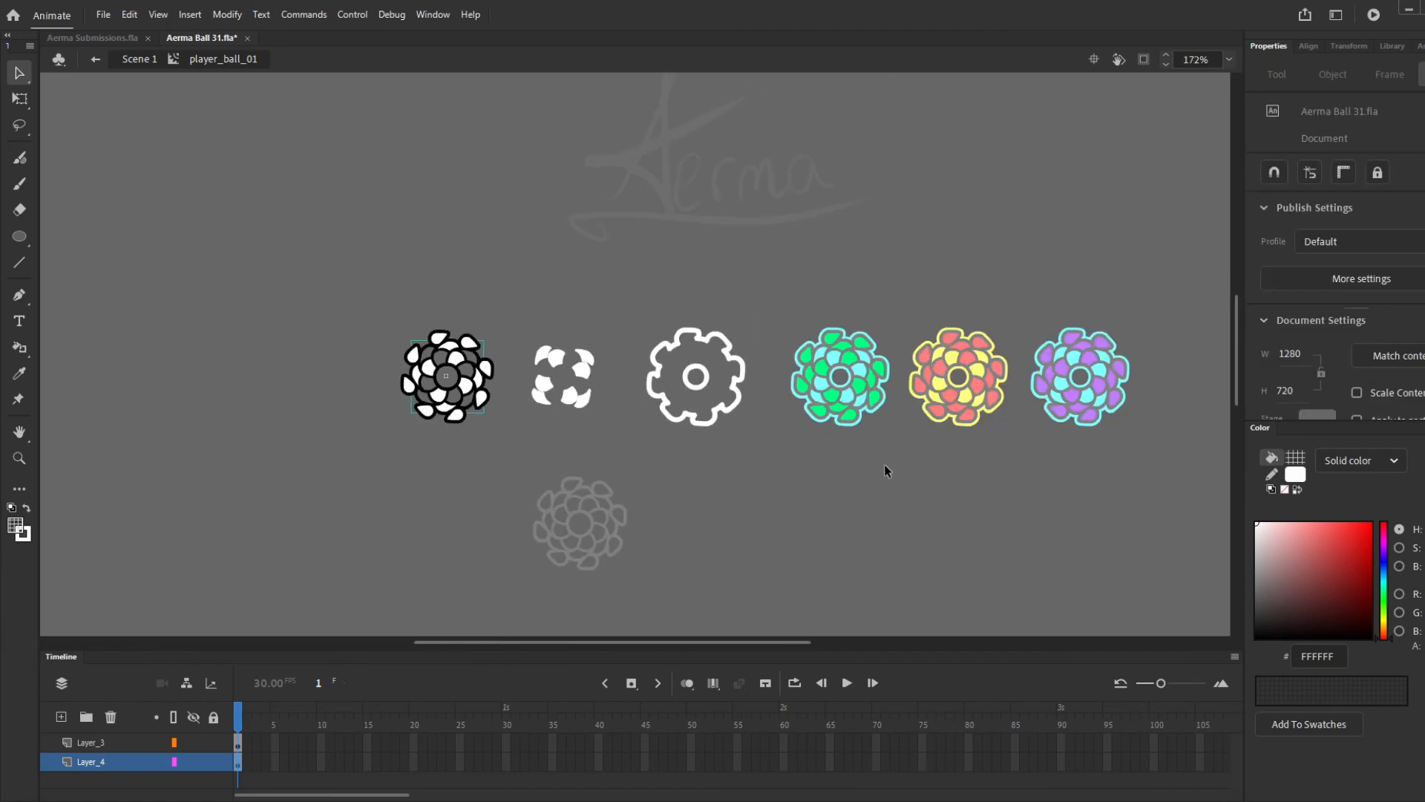
{"action": "double_click", "coordinate": [850, 553]}
Examine the green, red and purple ball variants up close, checking the petal fill edges and the central glow ring
{"action": "scroll", "coordinate": [876, 366], "scroll_direction": "up", "scroll_amount": 10}
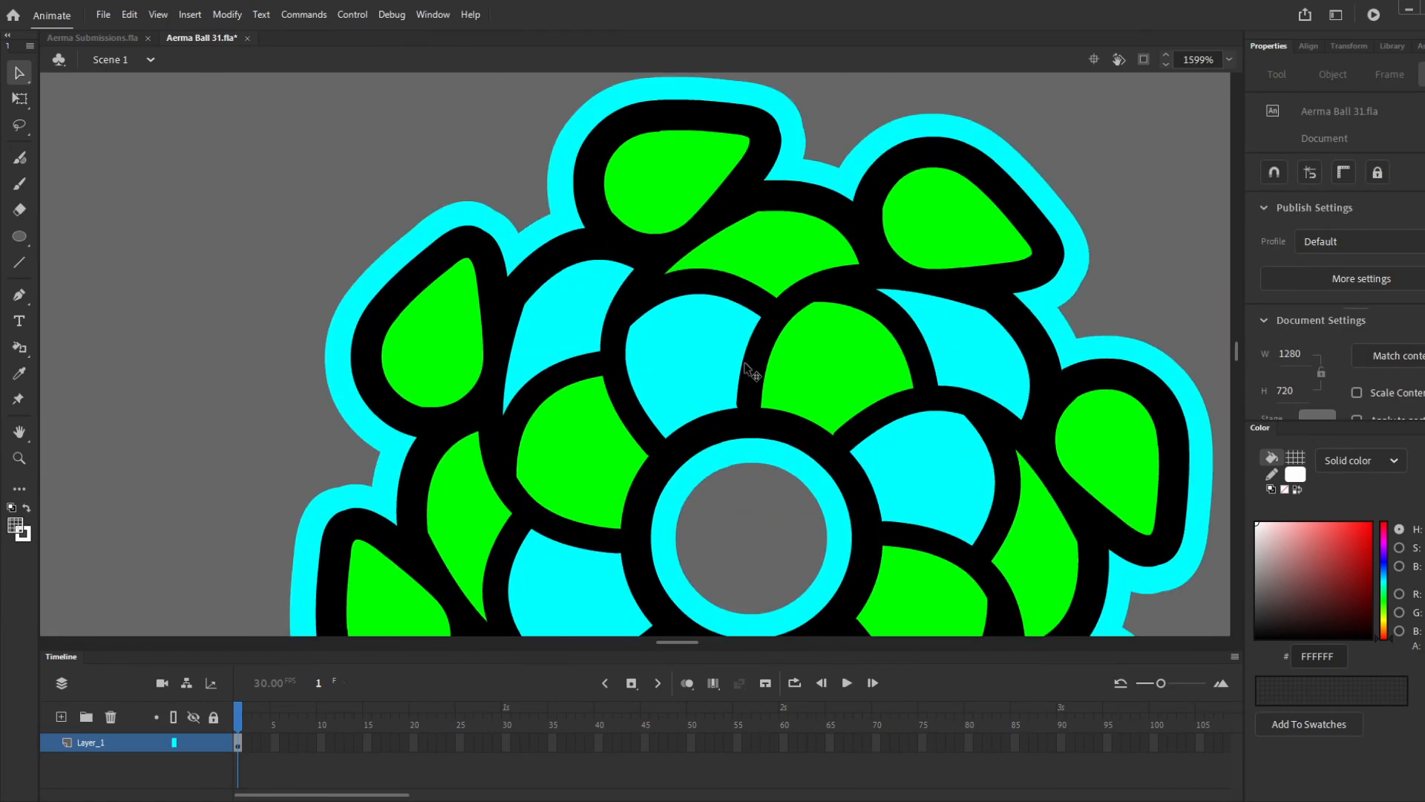
{"action": "scroll", "coordinate": [979, 408], "scroll_direction": "down", "scroll_amount": 8}
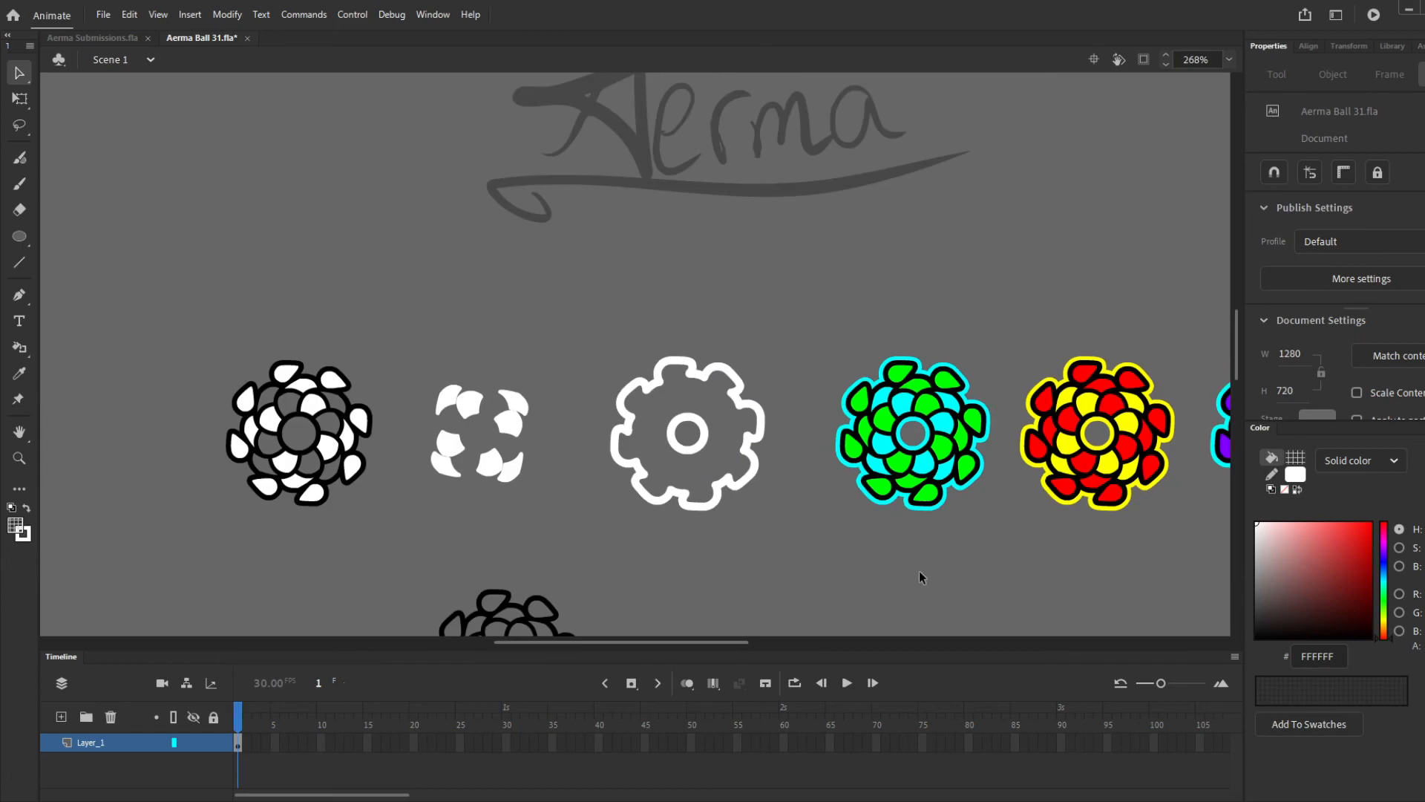
{"action": "scroll", "coordinate": [780, 512], "scroll_direction": "down", "scroll_amount": 3}
{"action": "scroll", "coordinate": [1097, 479], "scroll_direction": "up", "scroll_amount": 3}
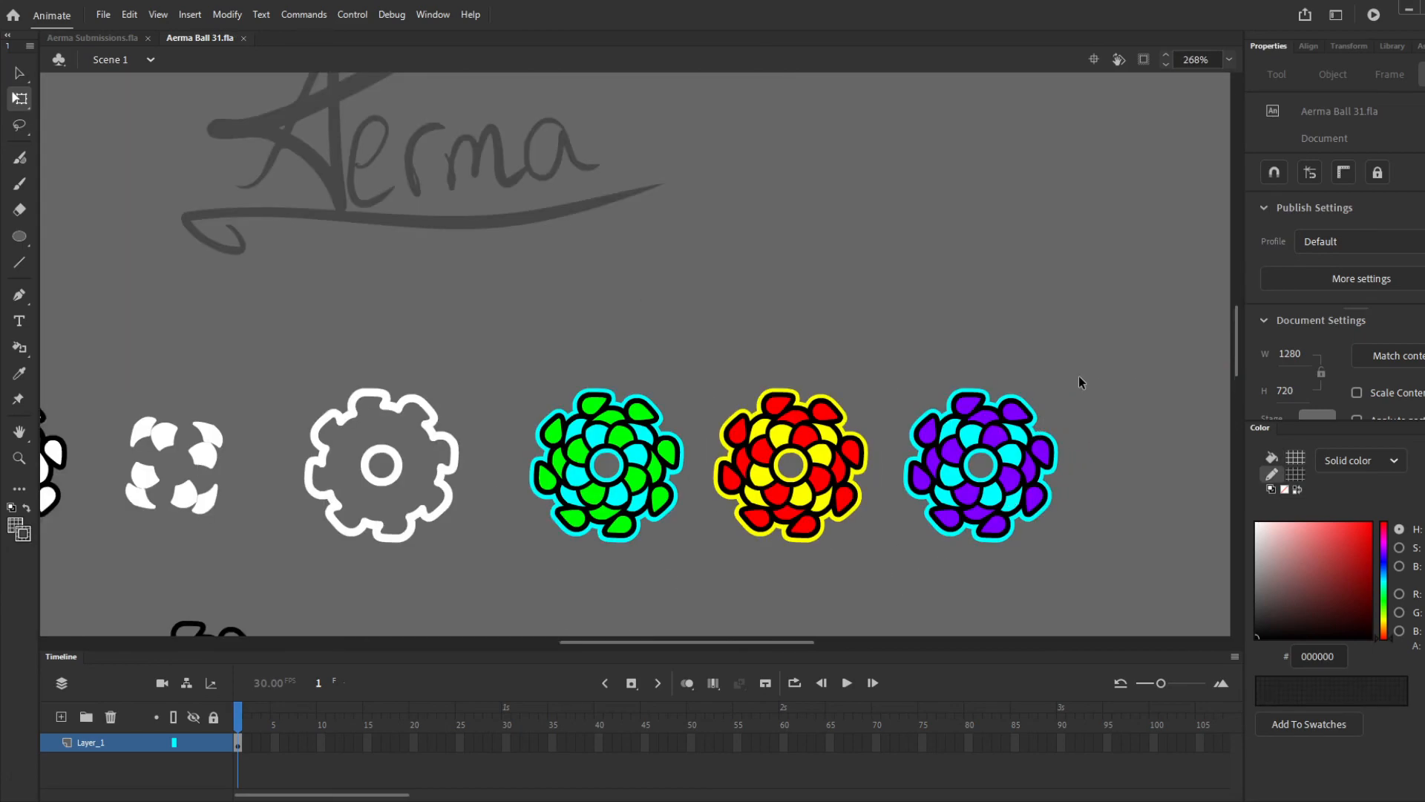
{"action": "scroll", "coordinate": [1083, 377], "scroll_direction": "down", "scroll_amount": 2}
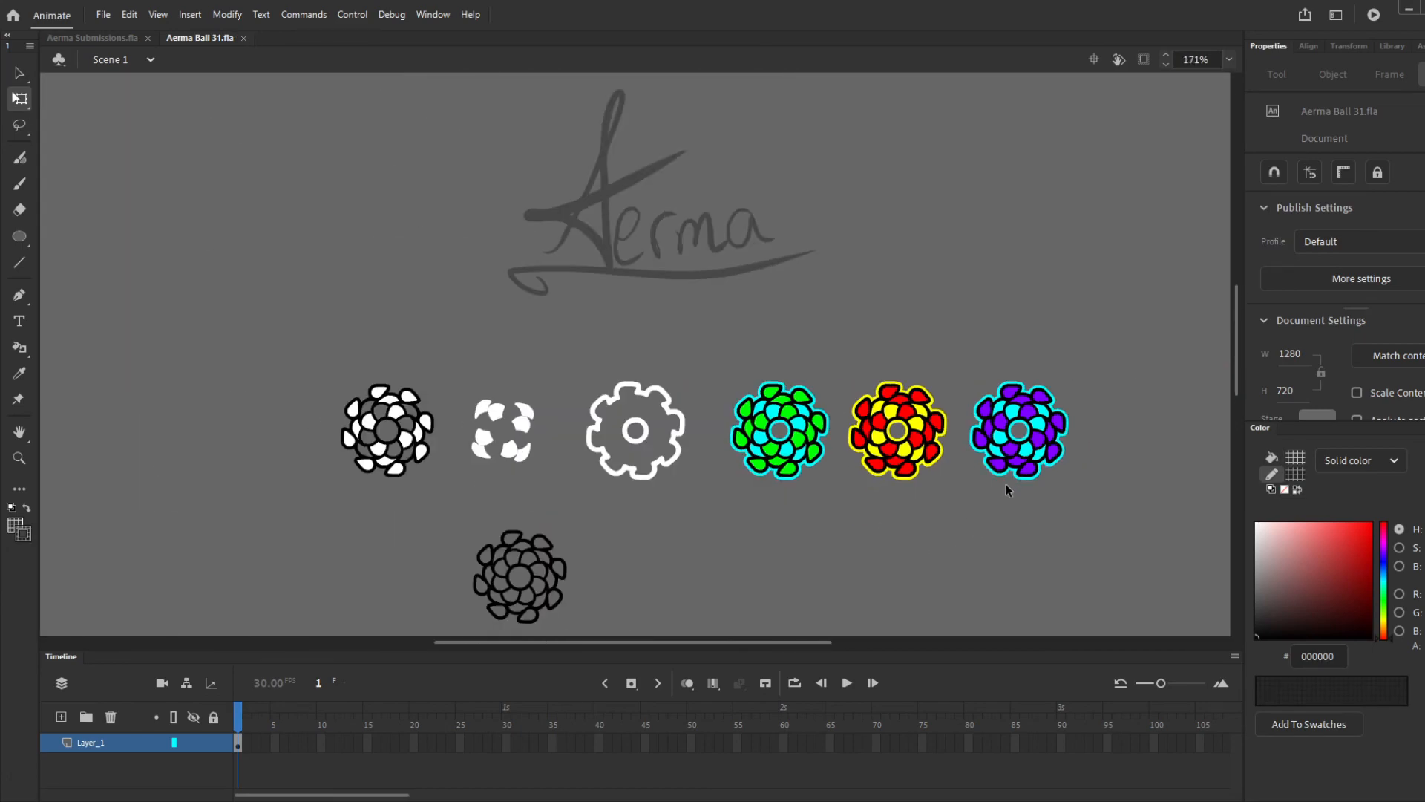
{"action": "scroll", "coordinate": [1006, 486], "scroll_direction": "up", "scroll_amount": 4}
{"action": "scroll", "coordinate": [1134, 275], "scroll_direction": "up", "scroll_amount": 1}
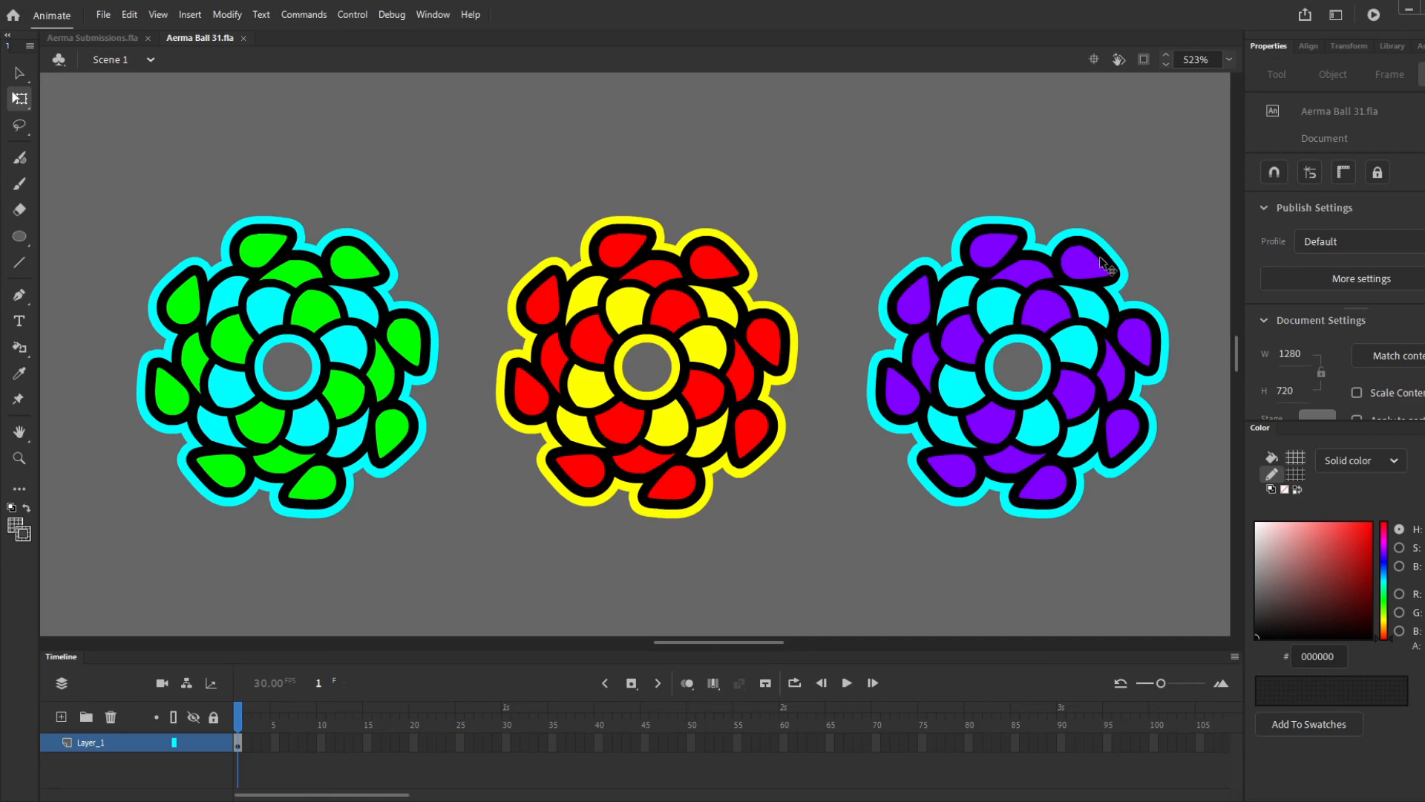
{"action": "scroll", "coordinate": [1098, 343], "scroll_direction": "up", "scroll_amount": 3}
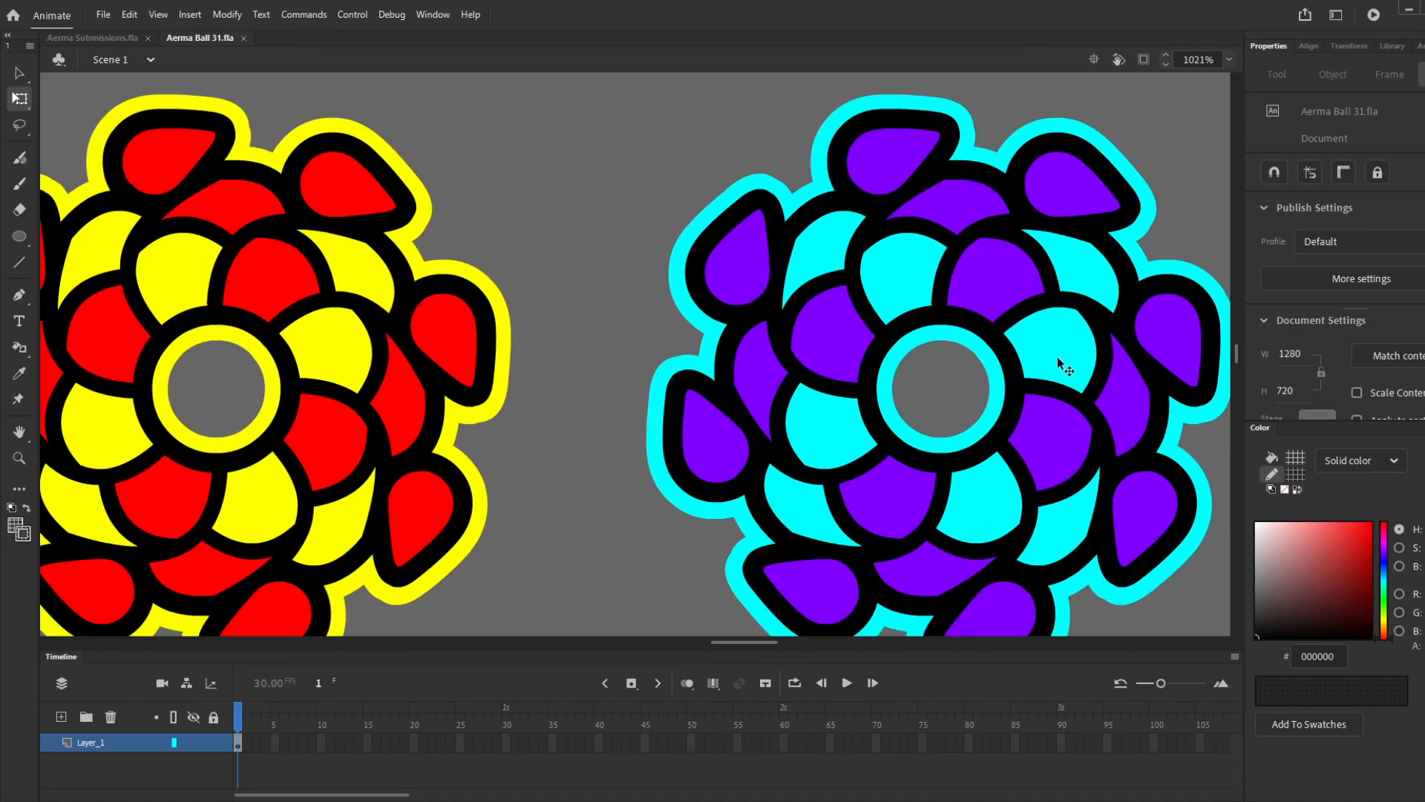
{"action": "scroll", "coordinate": [887, 445], "scroll_direction": "down", "scroll_amount": 3}
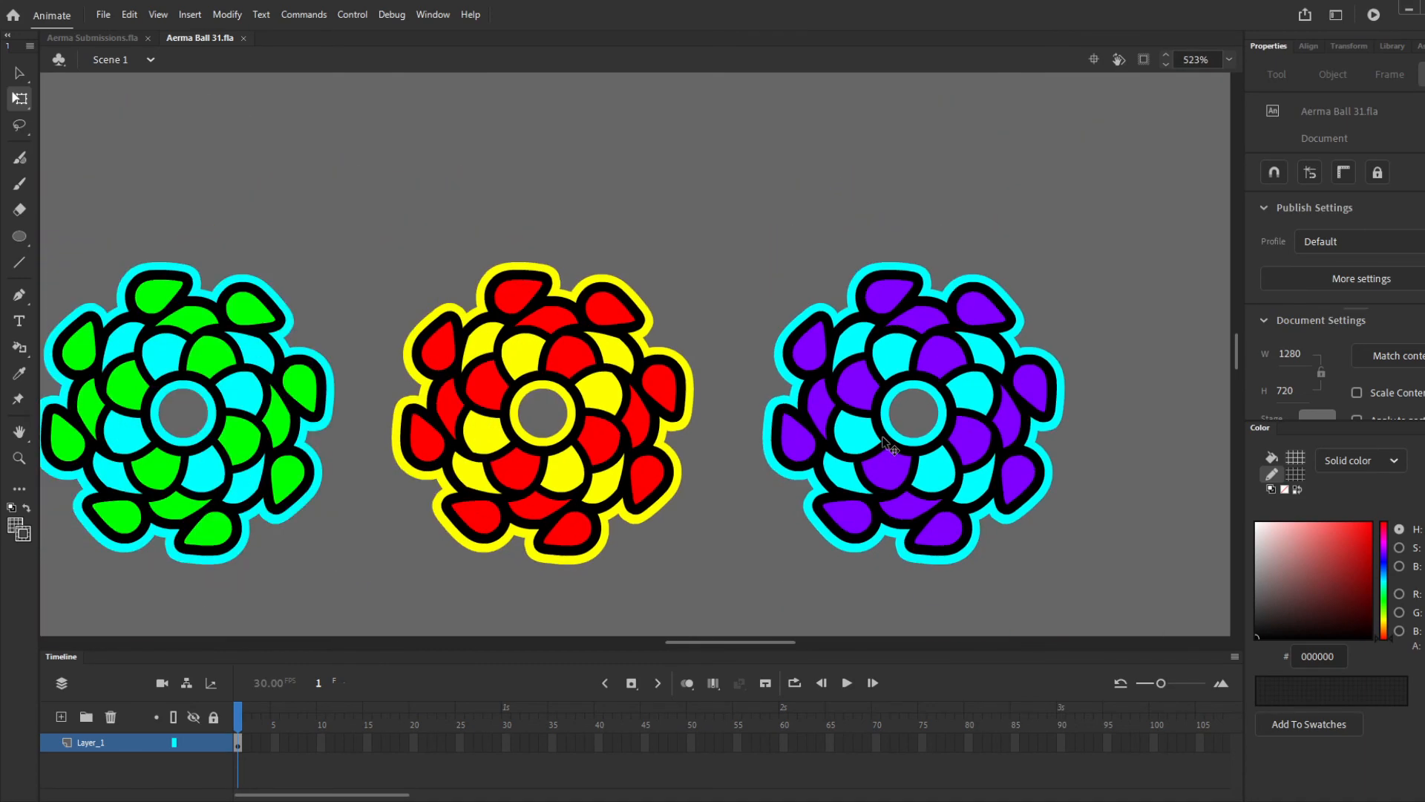
{"action": "scroll", "coordinate": [1036, 398], "scroll_direction": "down", "scroll_amount": 3}
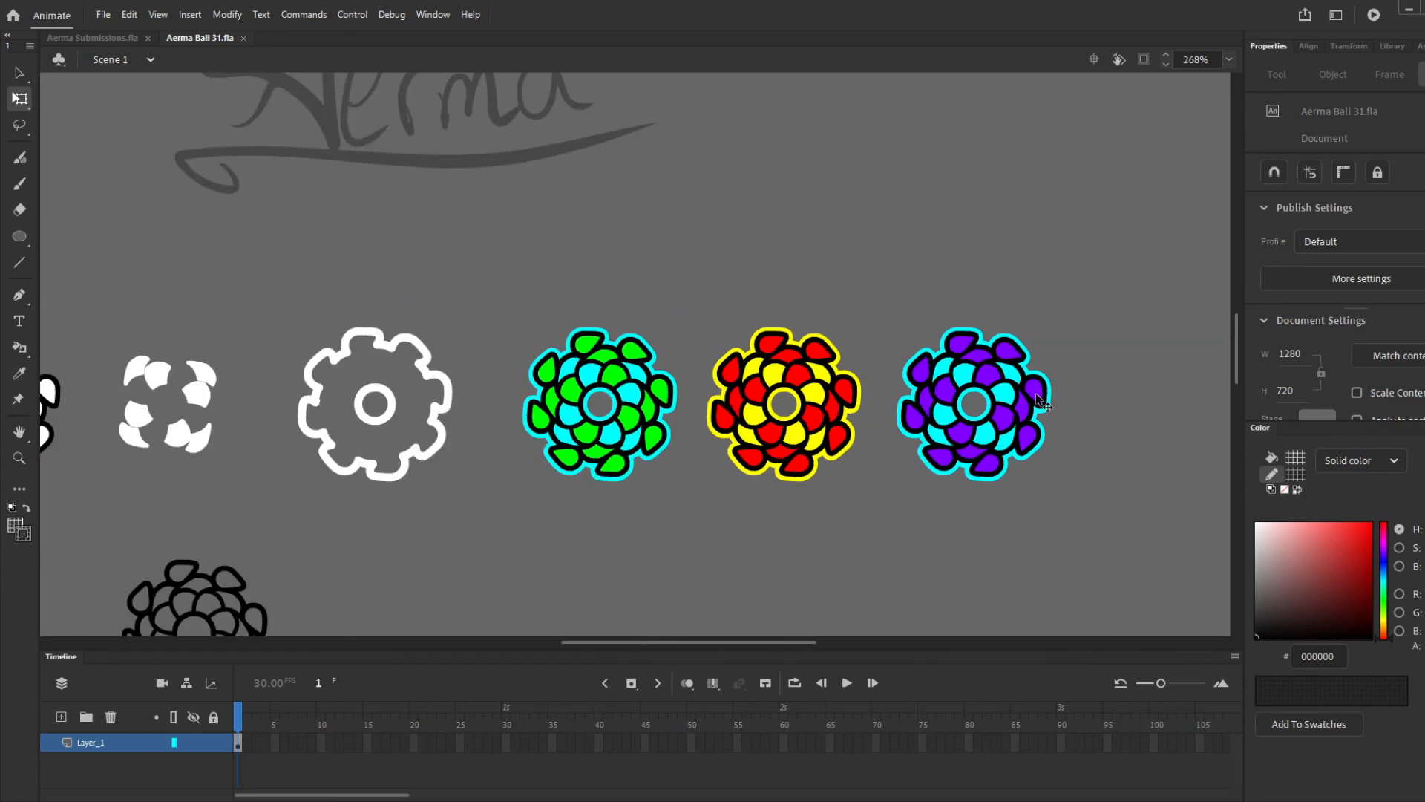
{"action": "scroll", "coordinate": [517, 417], "scroll_direction": "up", "scroll_amount": 1}
{"action": "scroll", "coordinate": [491, 404], "scroll_direction": "down", "scroll_amount": 1}
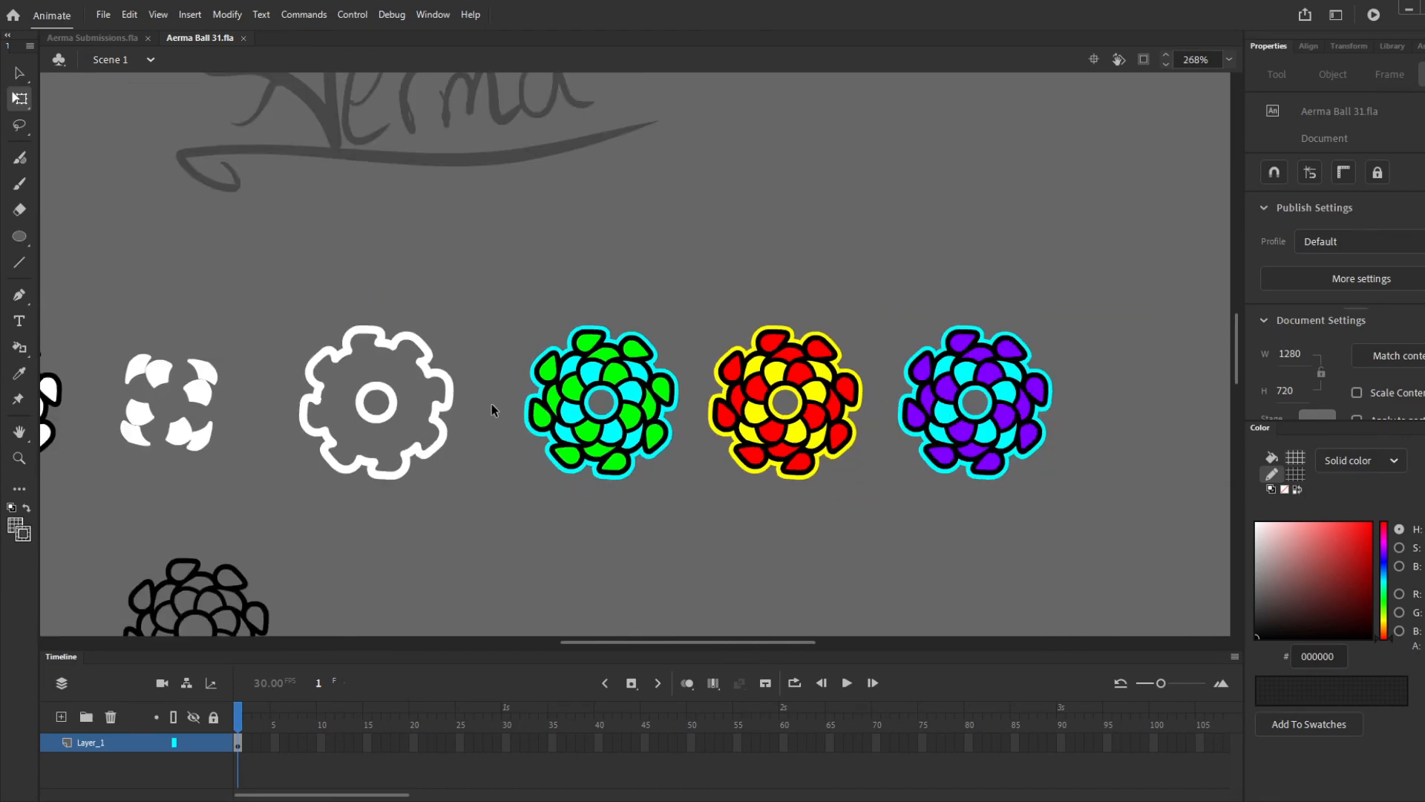